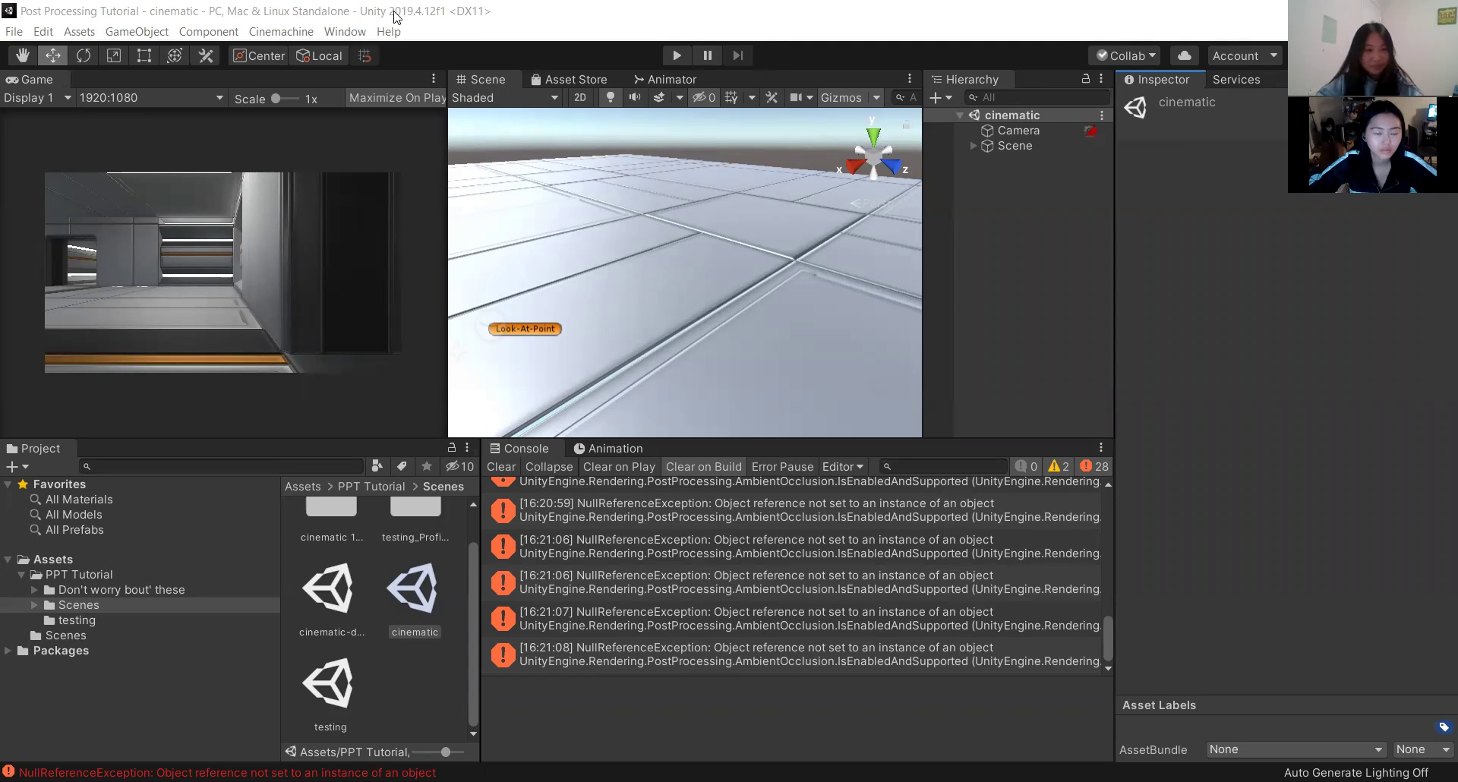
Play the cinematic scene, and open the cinematic-demo scene and play it through for comparison.
left_click(684, 57)
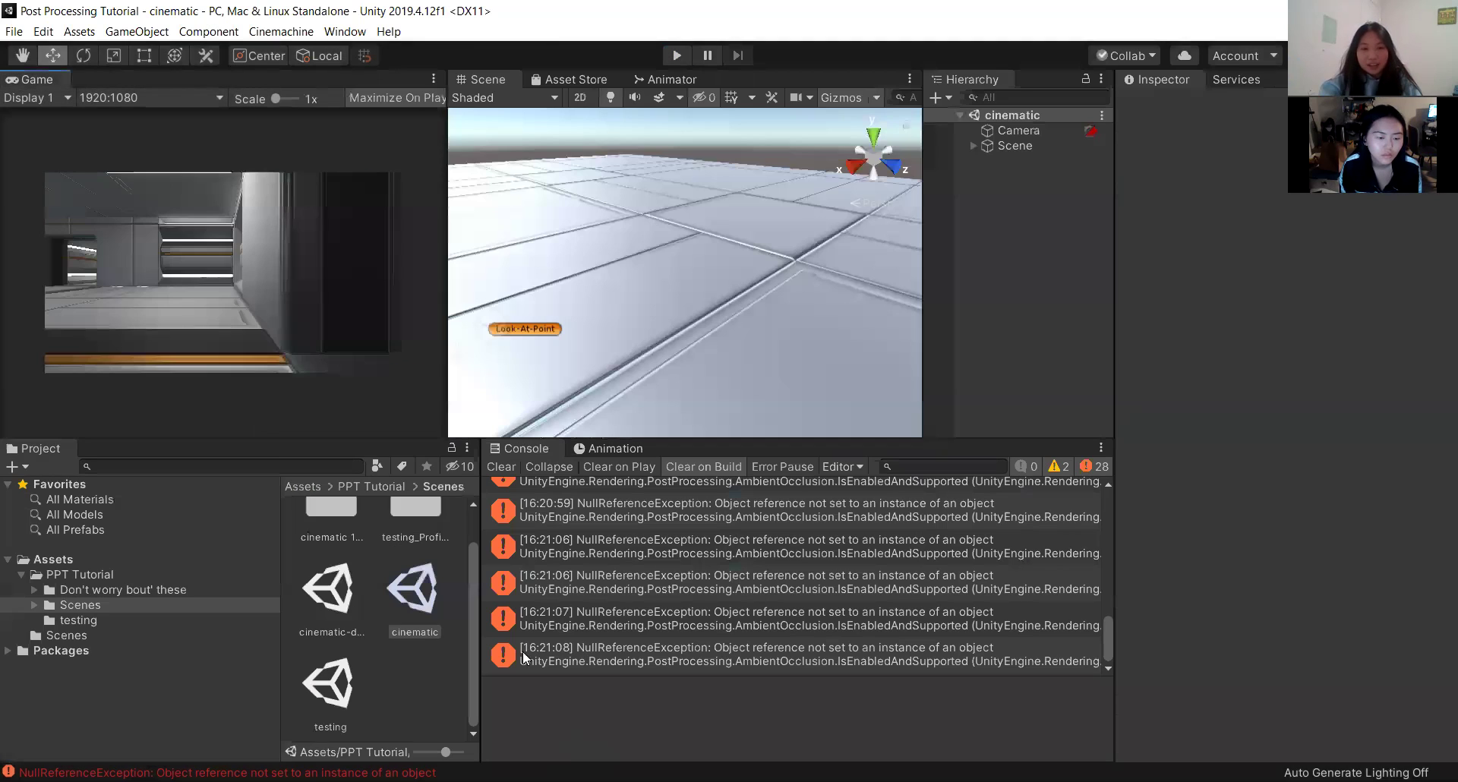
left_click(340, 613)
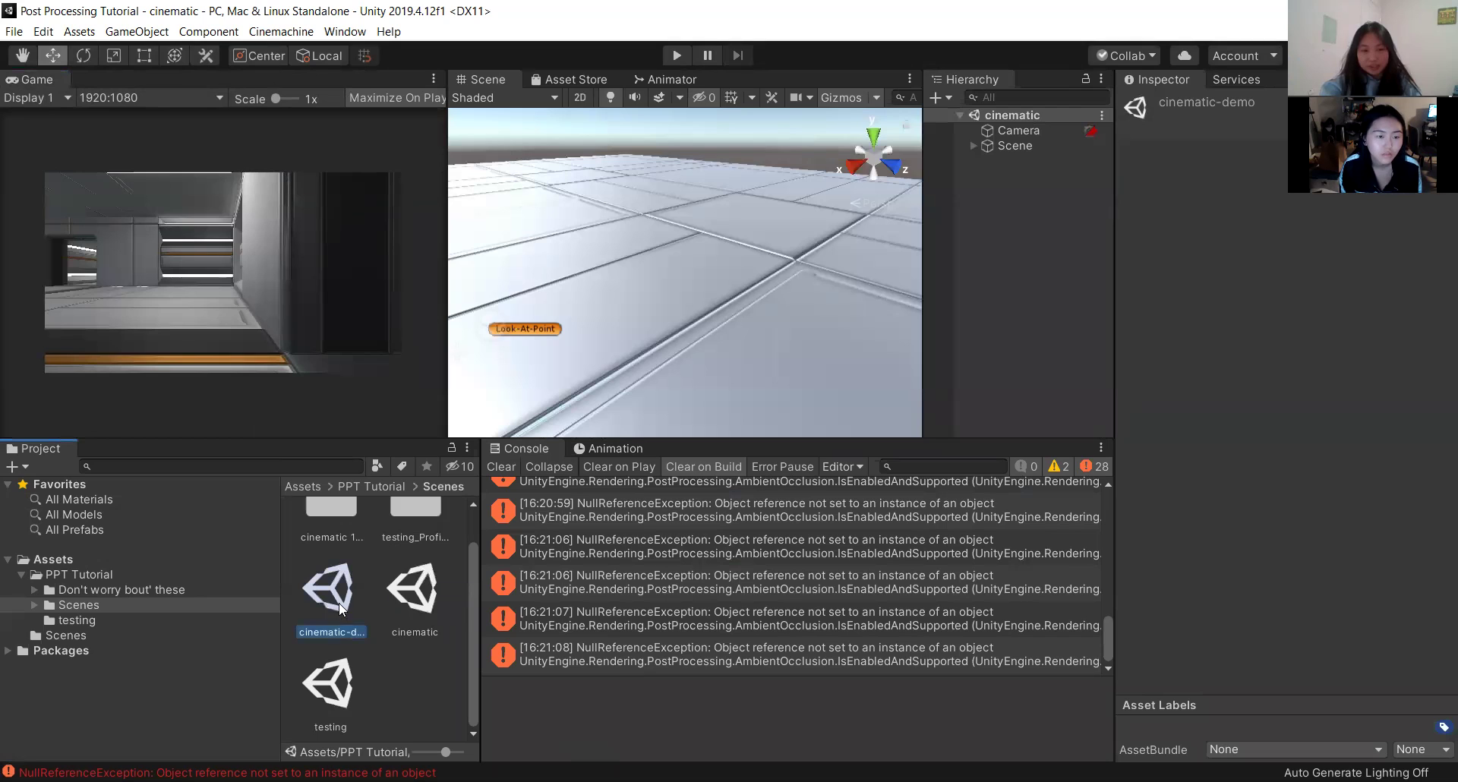
double_click(340, 606)
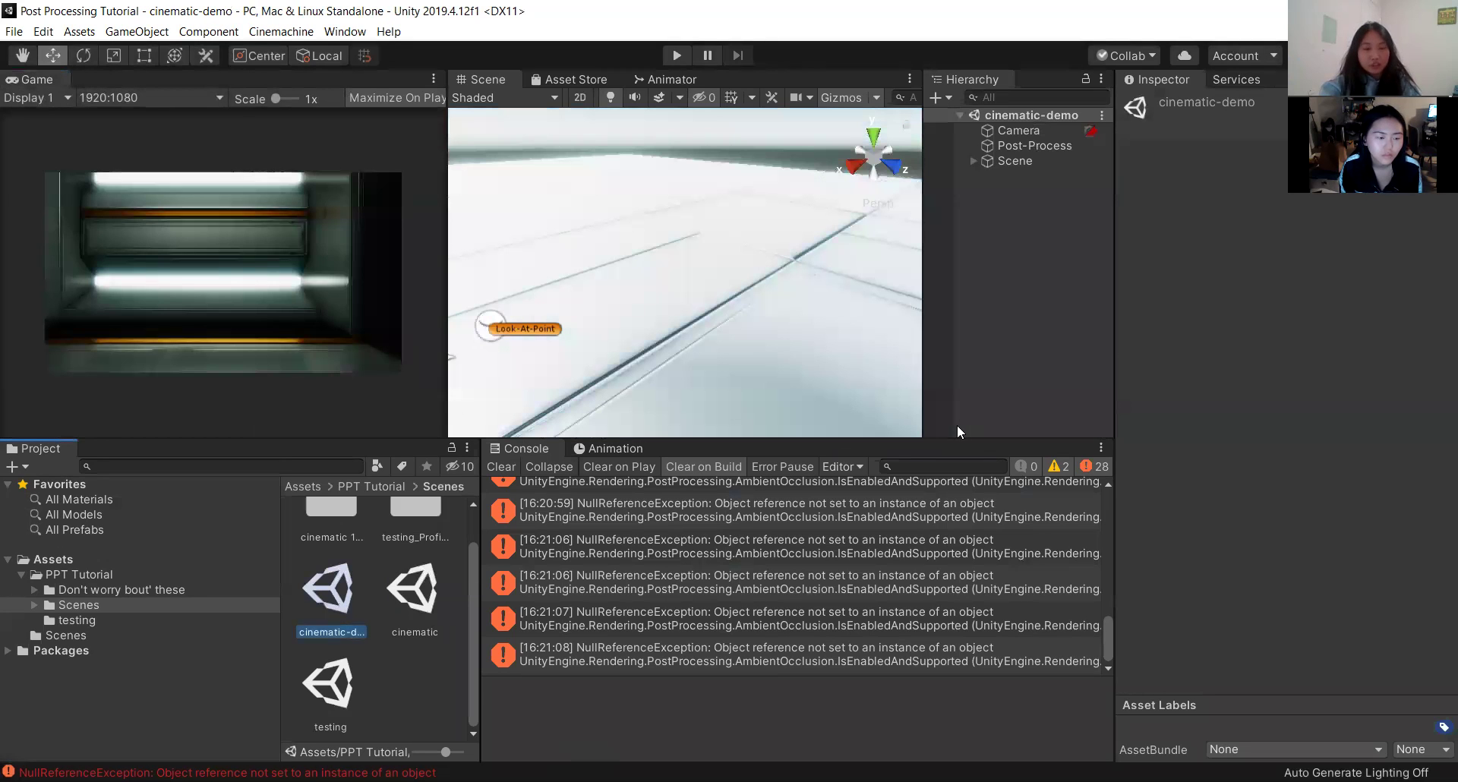
left_click(677, 55)
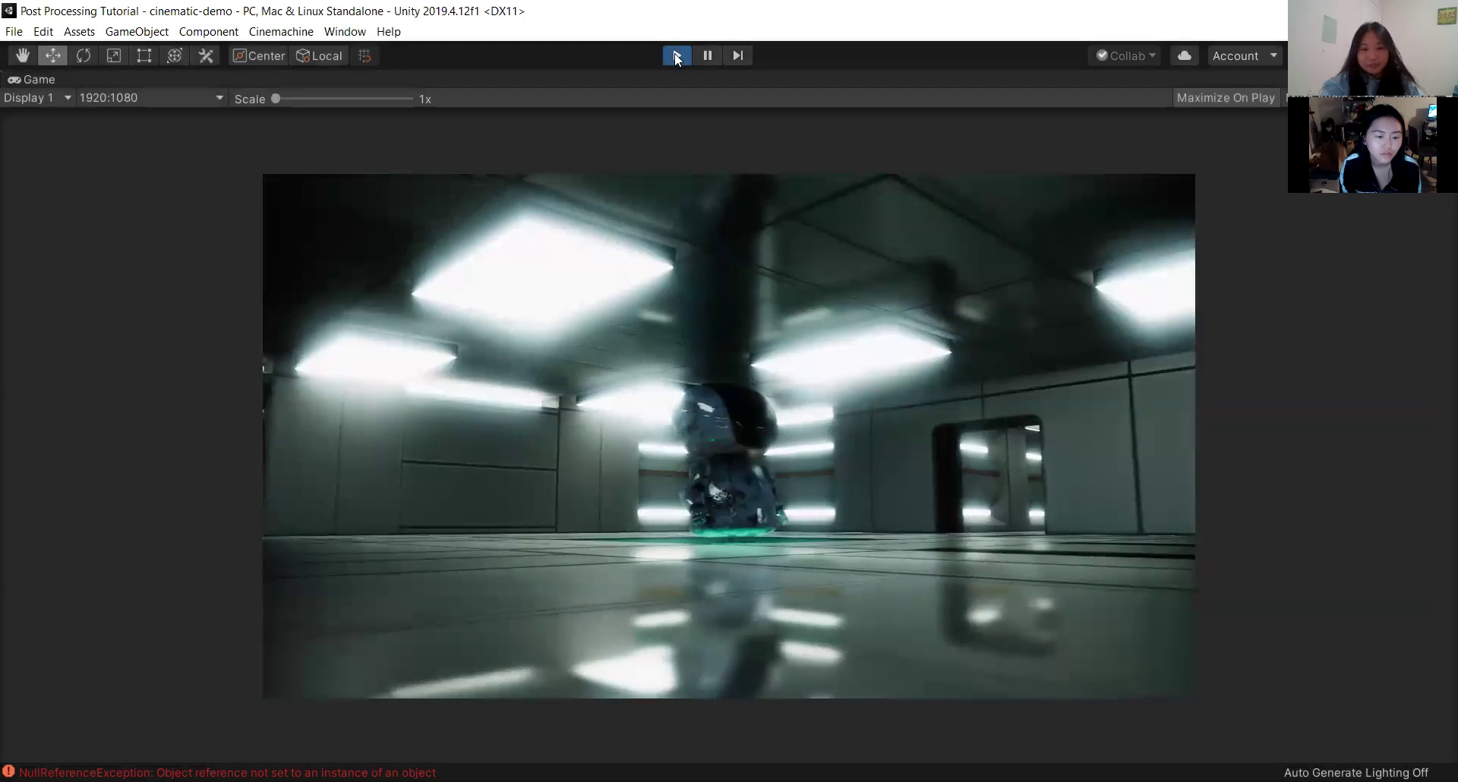
key("ctrl+p")
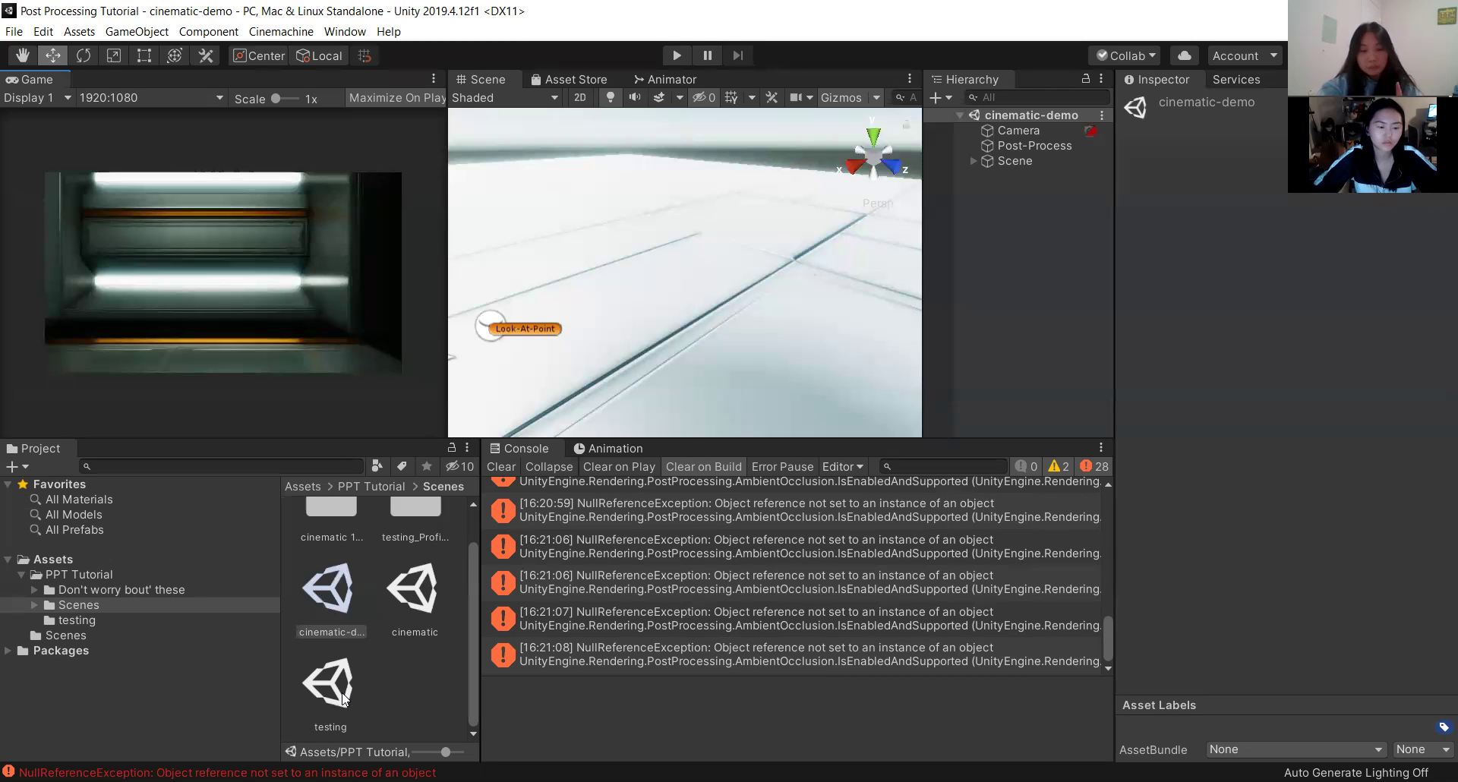
Open the testing scene and select the large cube behind the robot.
double_click(410, 600)
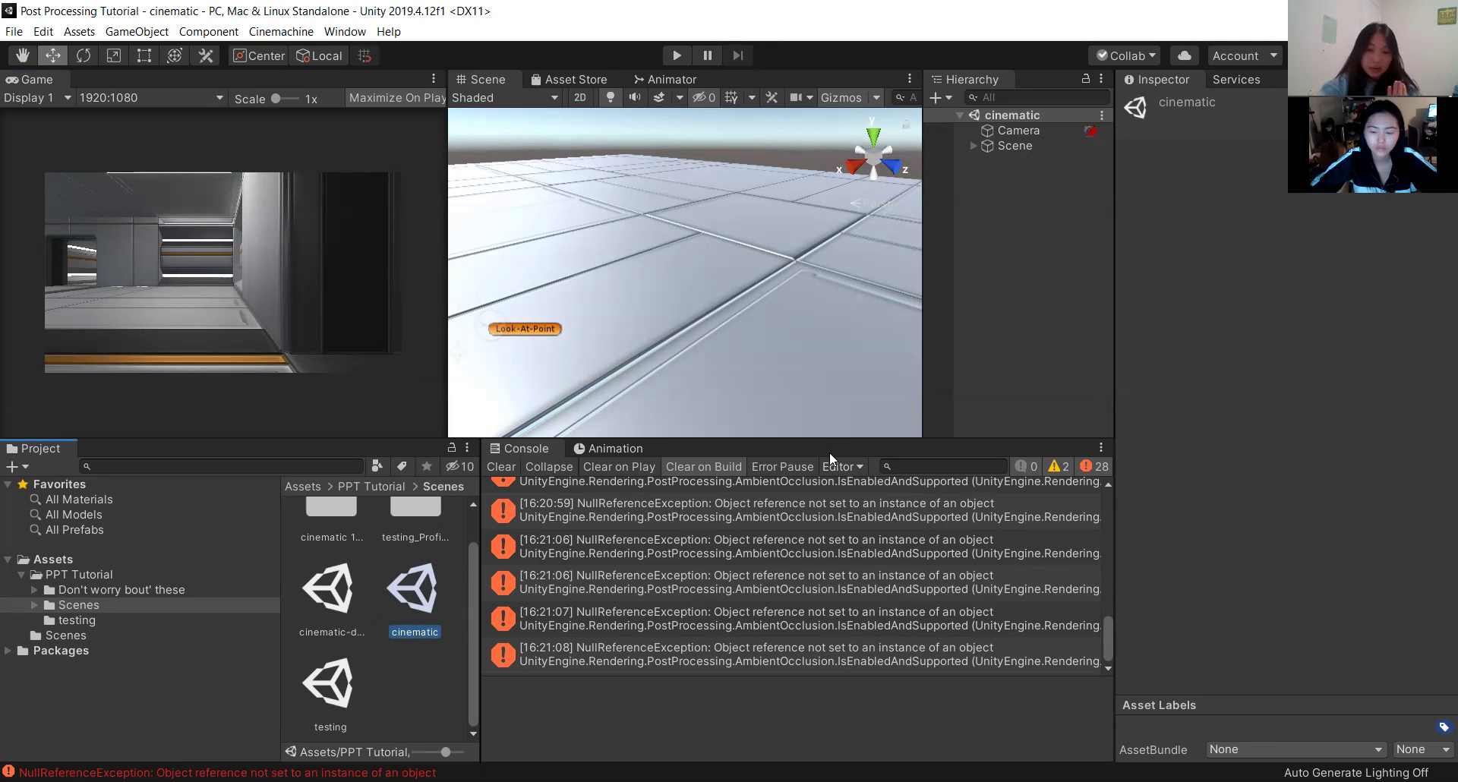
double_click(332, 687)
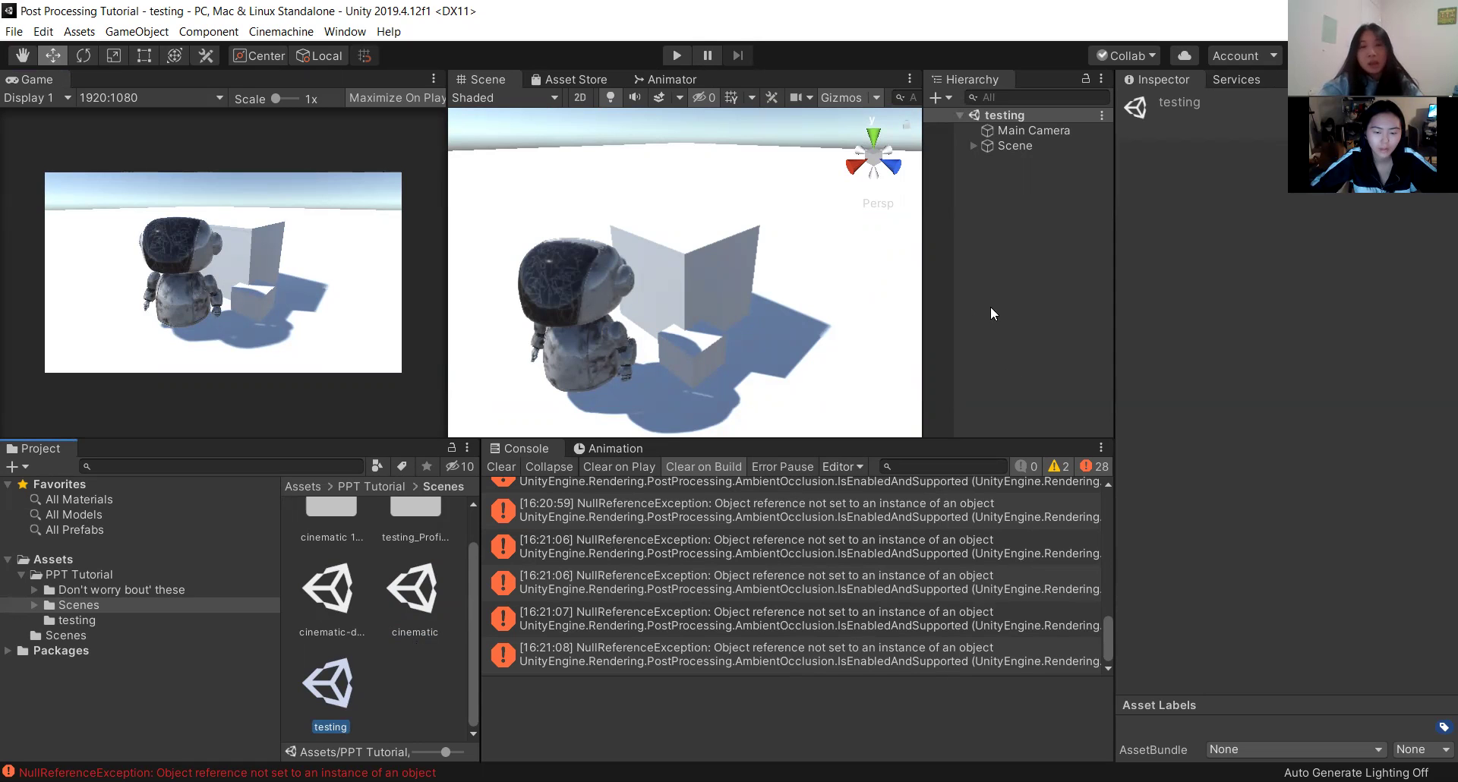
left_click(733, 270)
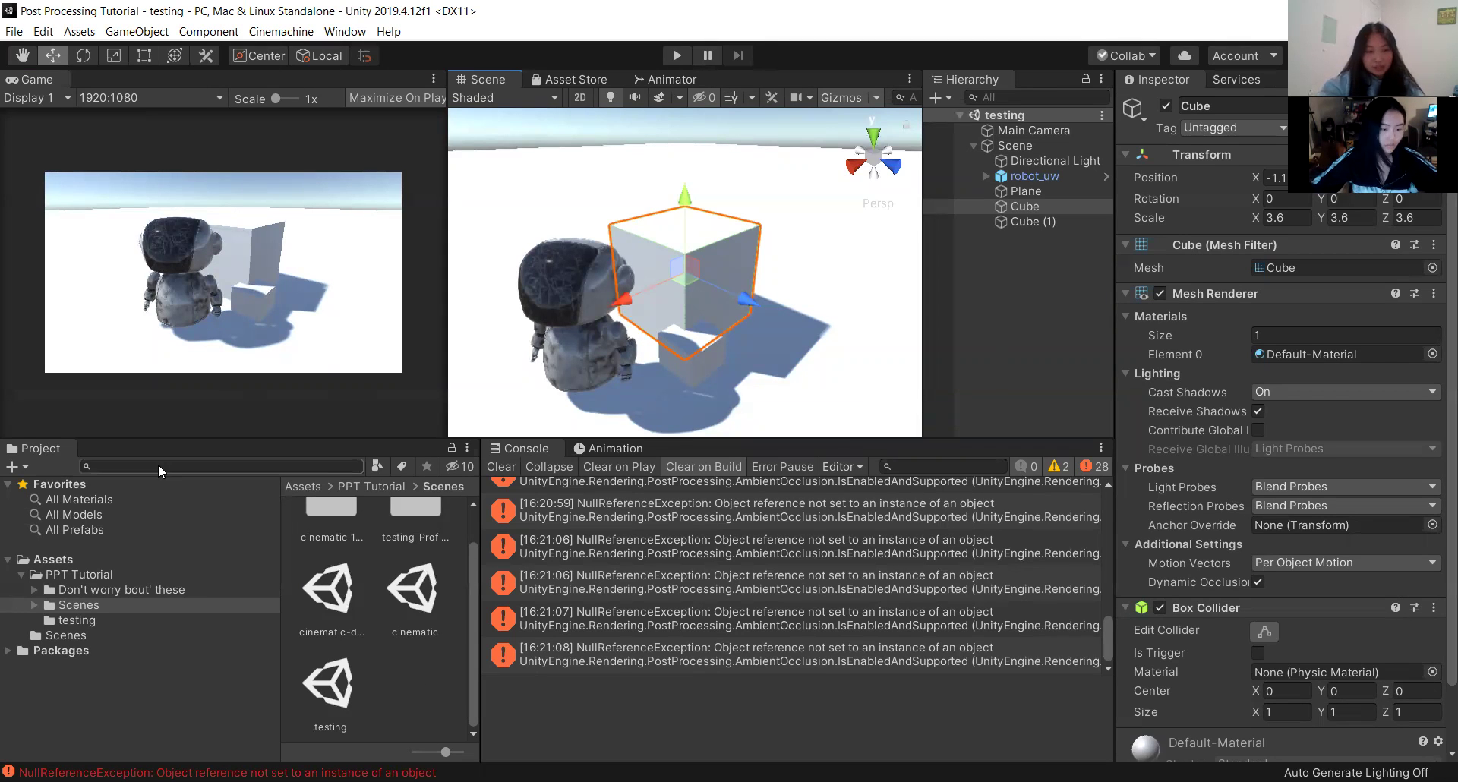
Create a new material named Red in the PPT Tutorial Scenes folder.
right_click(389, 691)
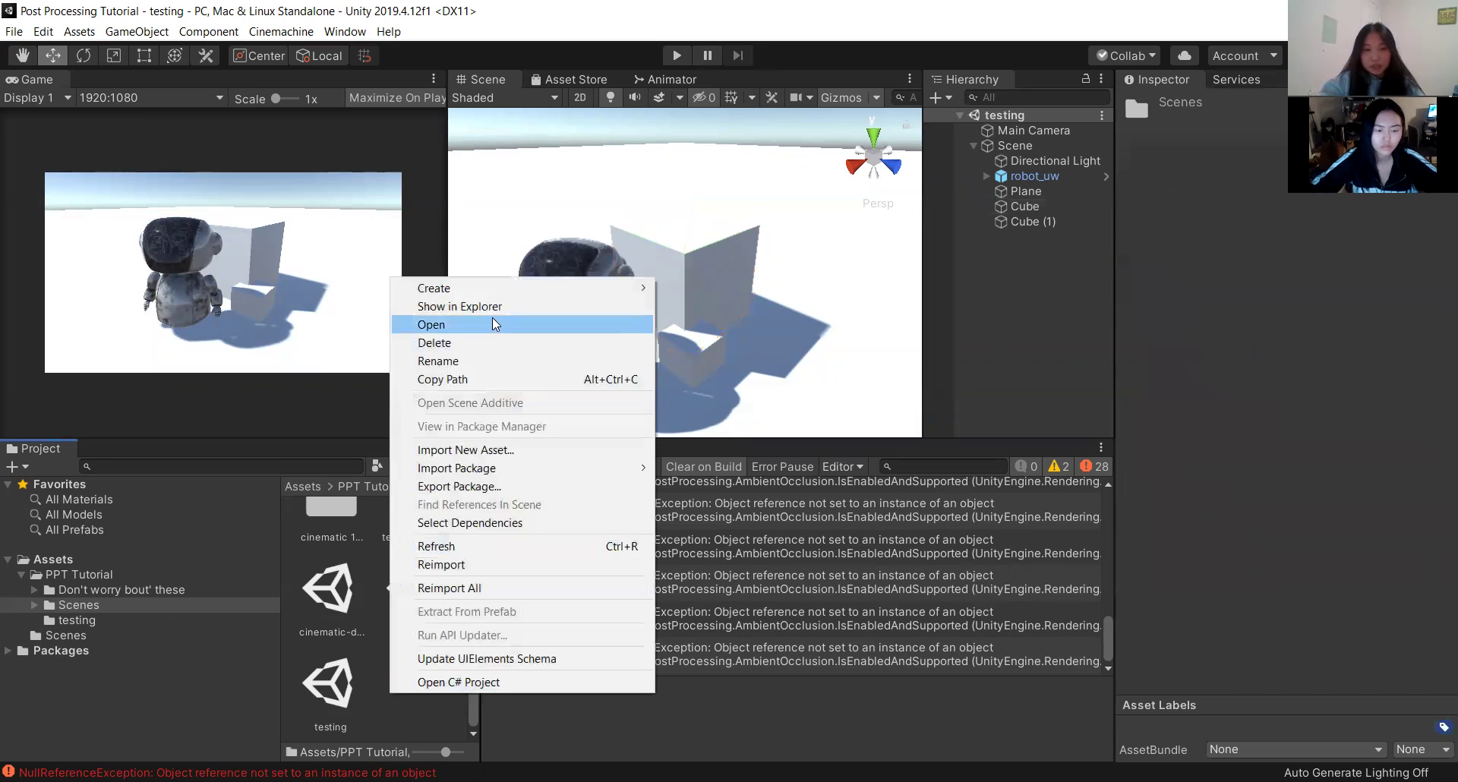
mouse_move(455, 288)
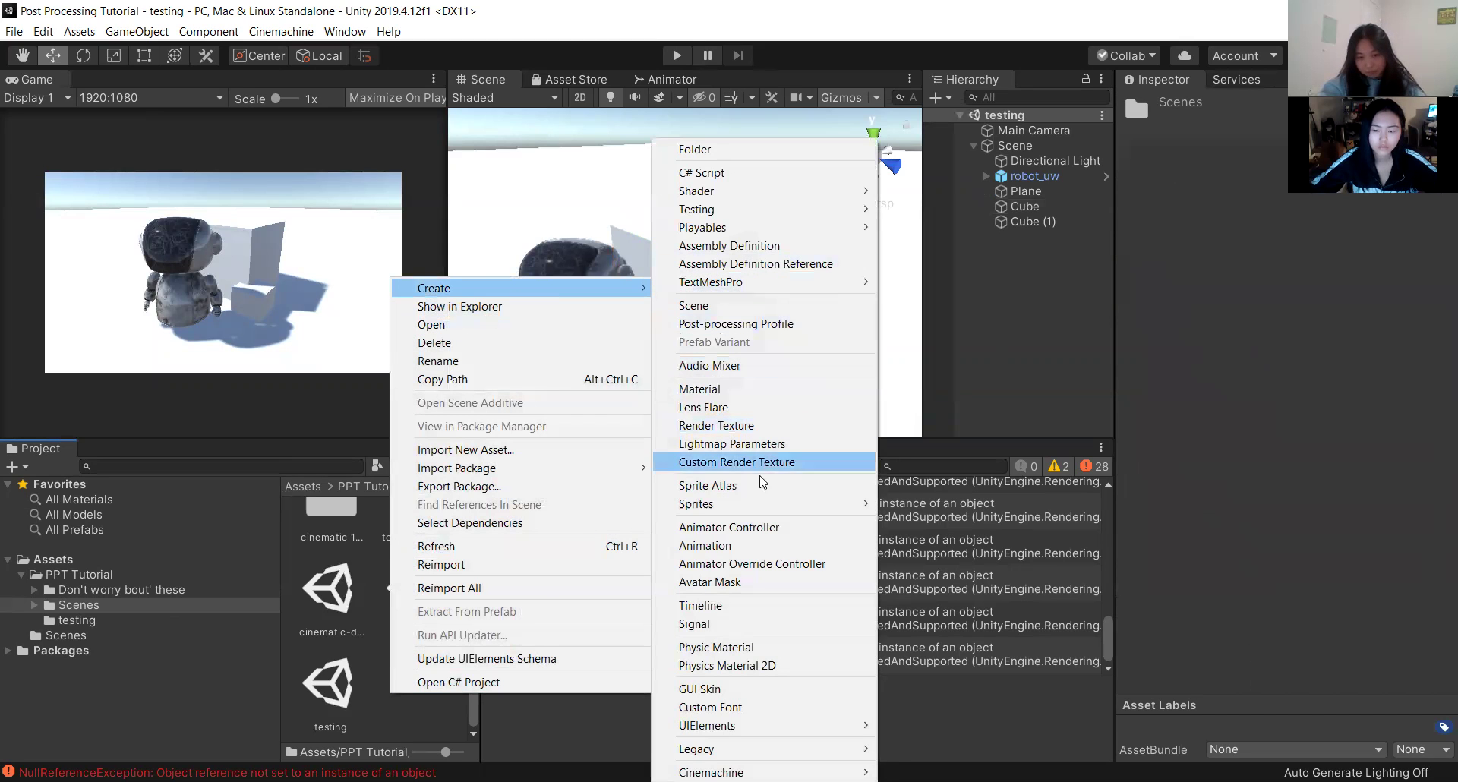
left_click(749, 391)
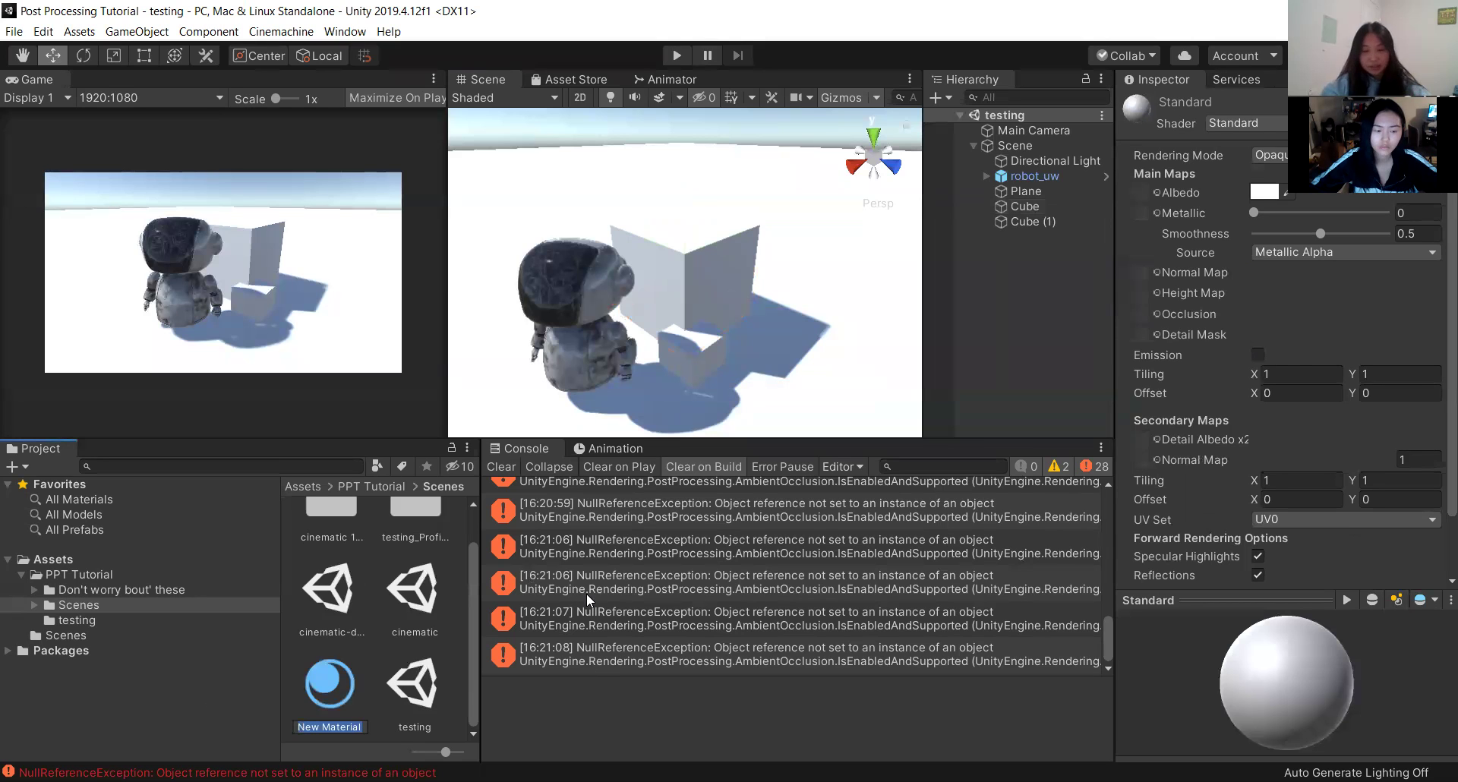
type("Red")
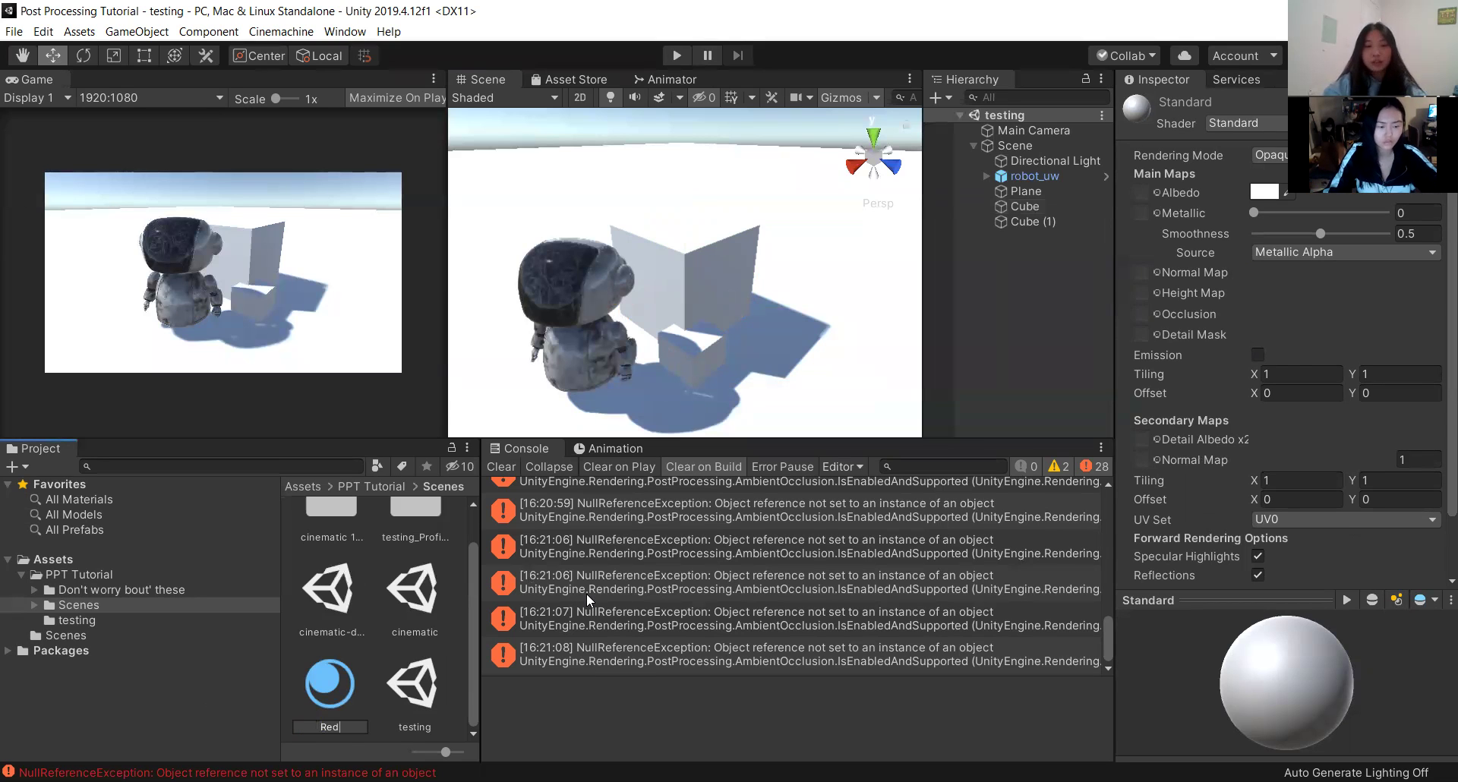
key("Return")
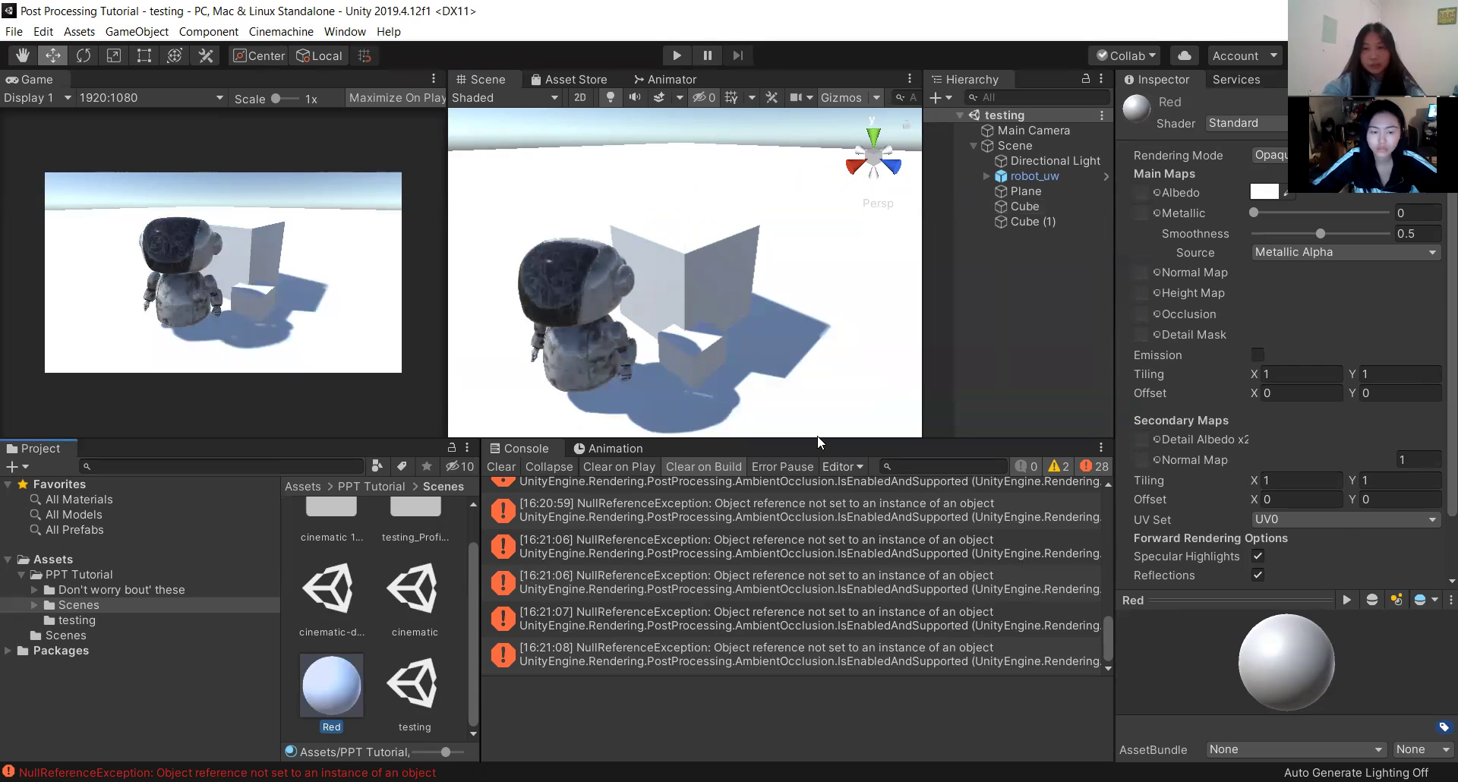
Set the Red material's albedo color to FF0000 and apply the material to the large Cube.
left_click(1264, 192)
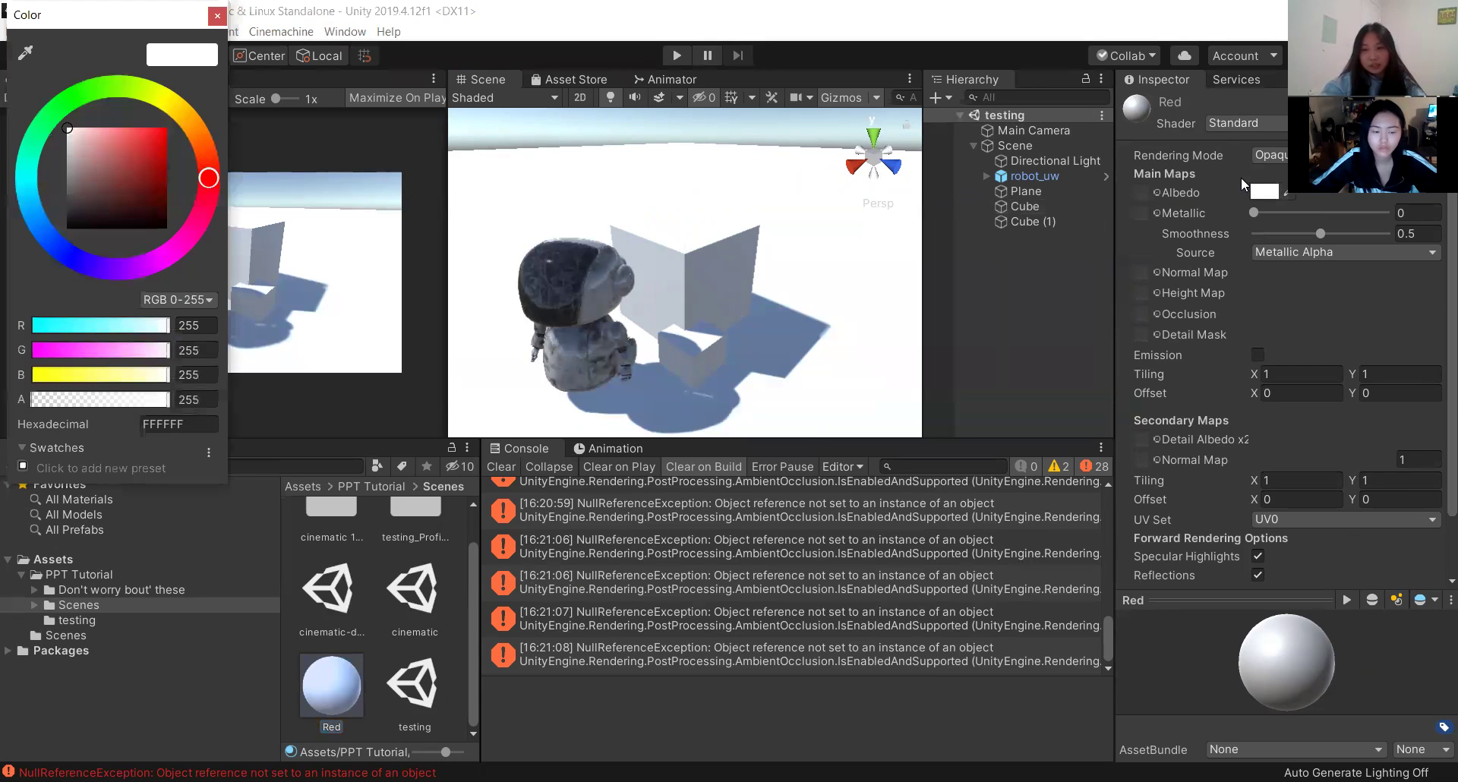
left_click(167, 128)
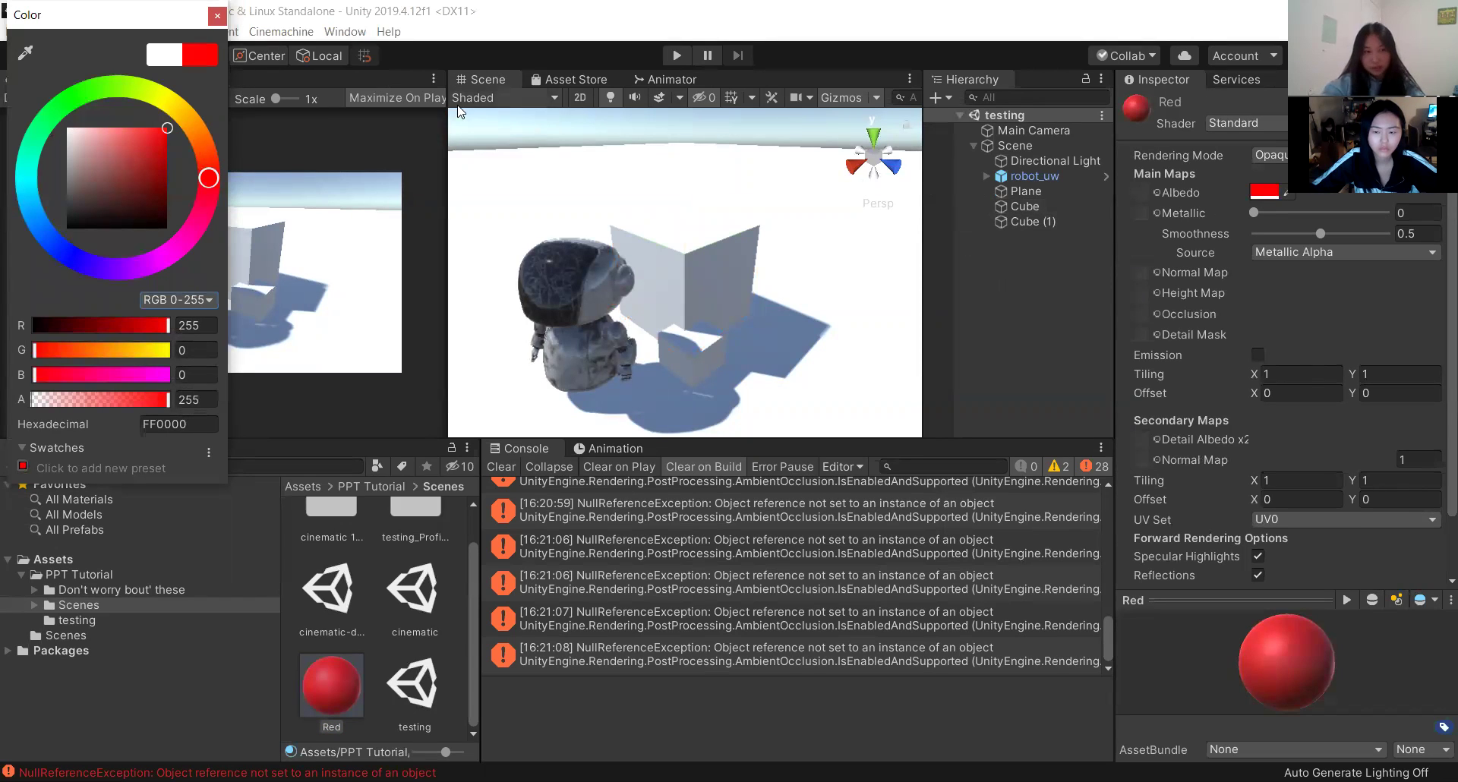
left_click(217, 16)
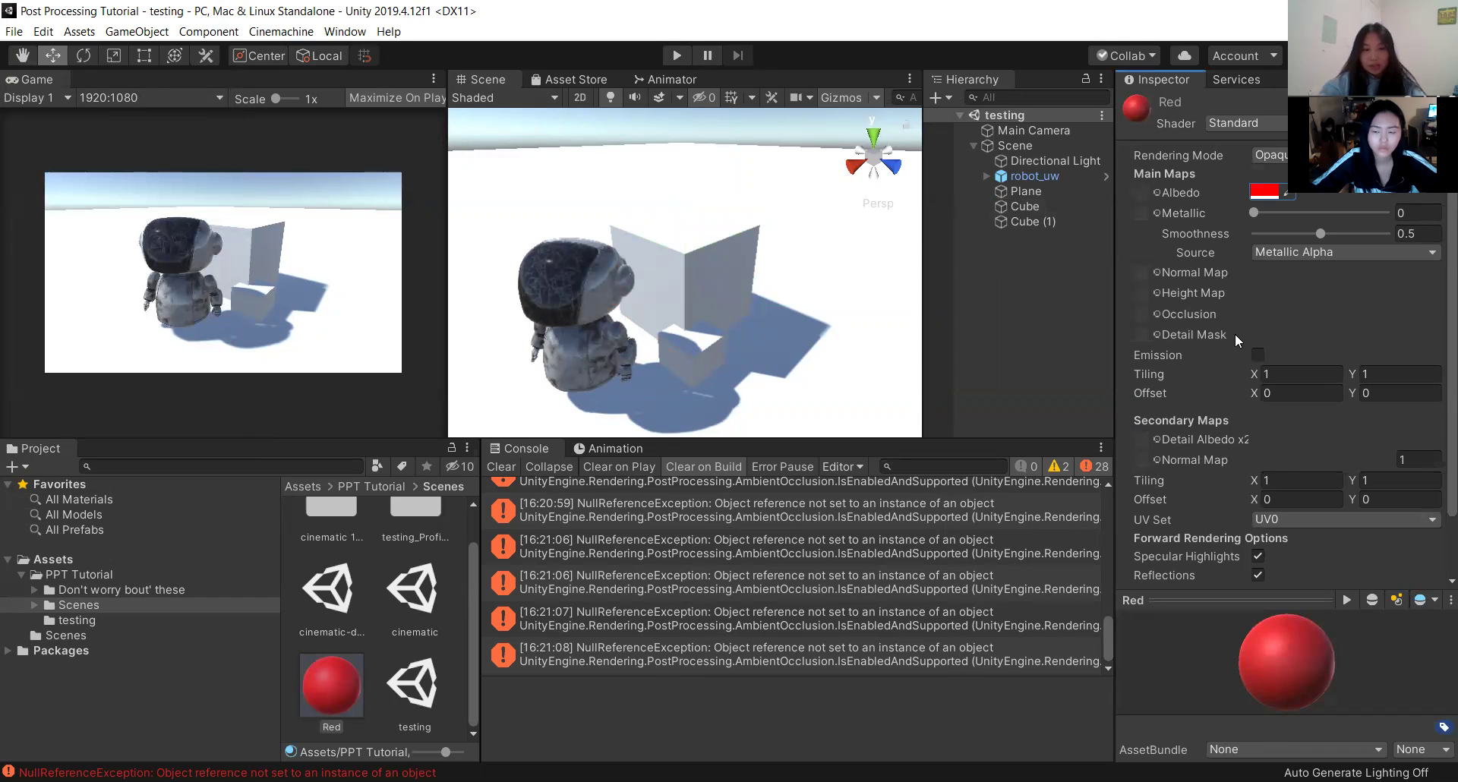
left_click_drag(328, 694, 1033, 204)
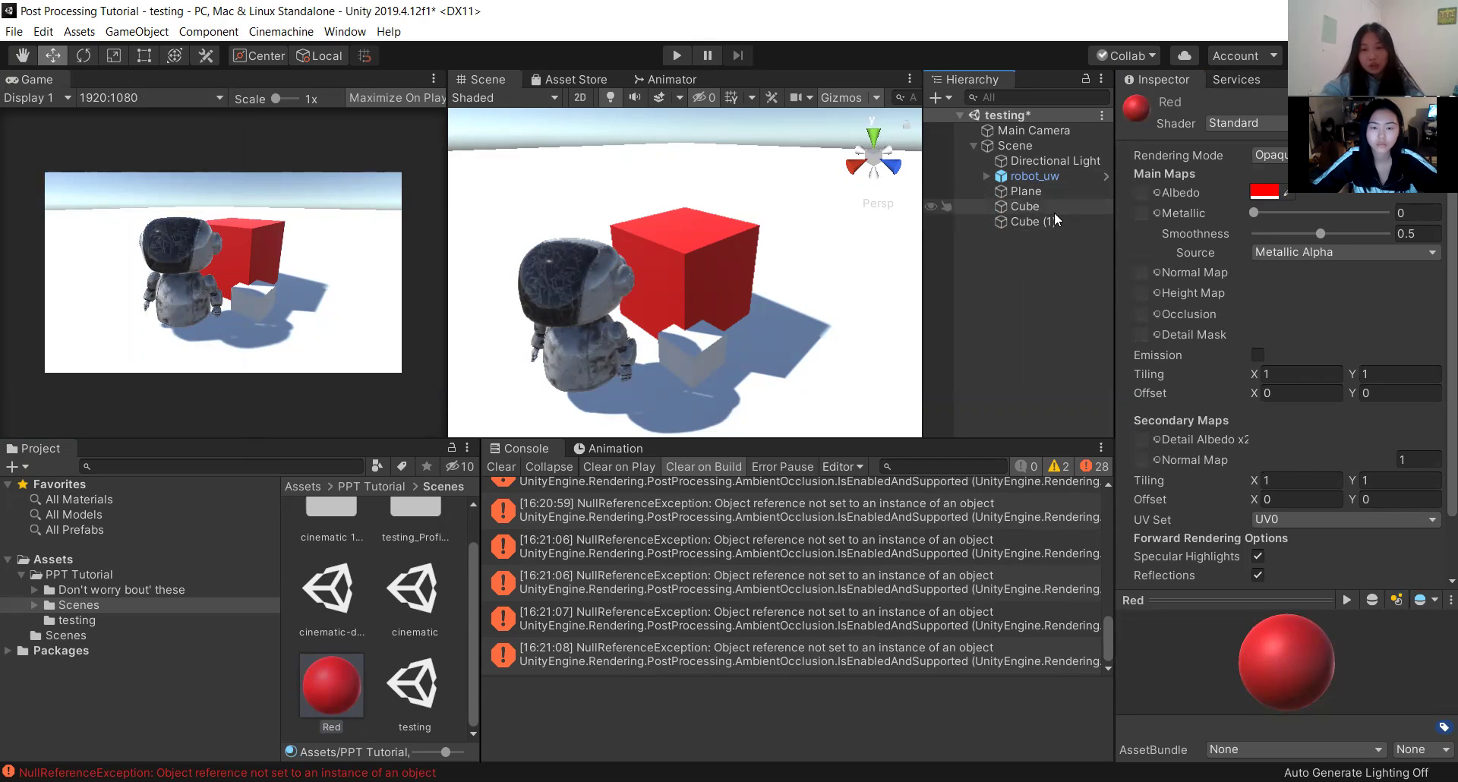
Review the Red material's albedo color picker and browse the textures available for its albedo map.
left_click(1264, 193)
left_click_drag(156, 136, 276, 62)
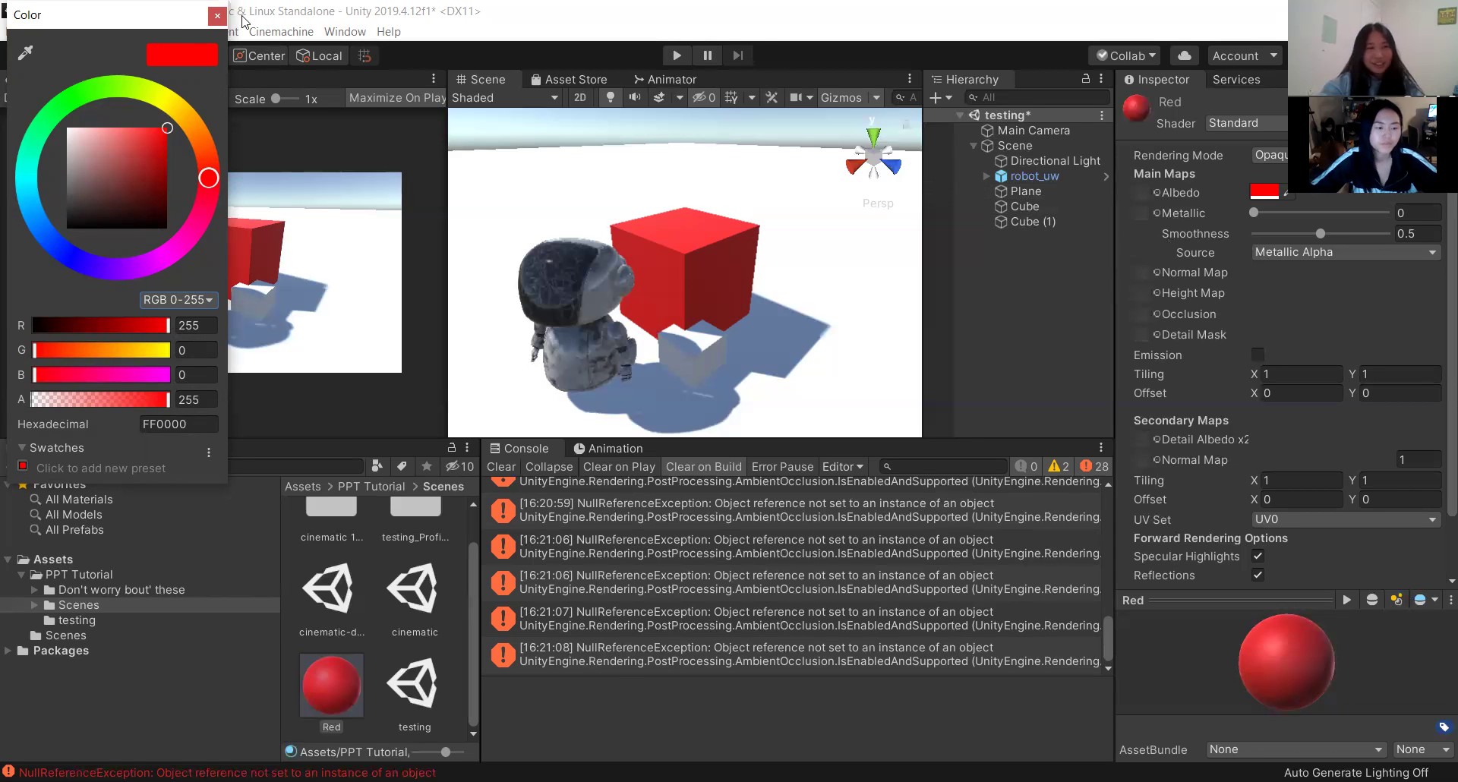
key("Escape")
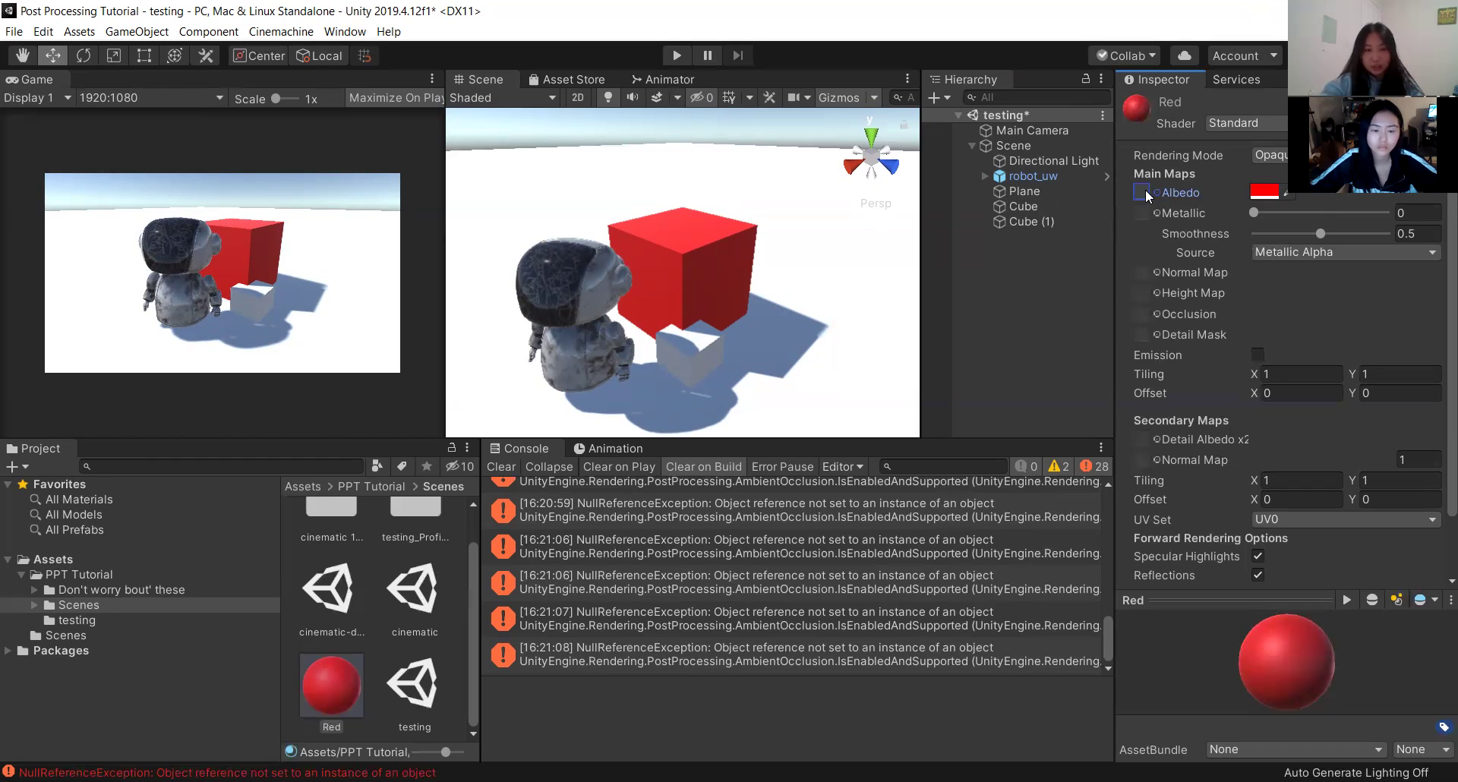
left_click(1141, 192)
scroll(140, 187, "down", 3)
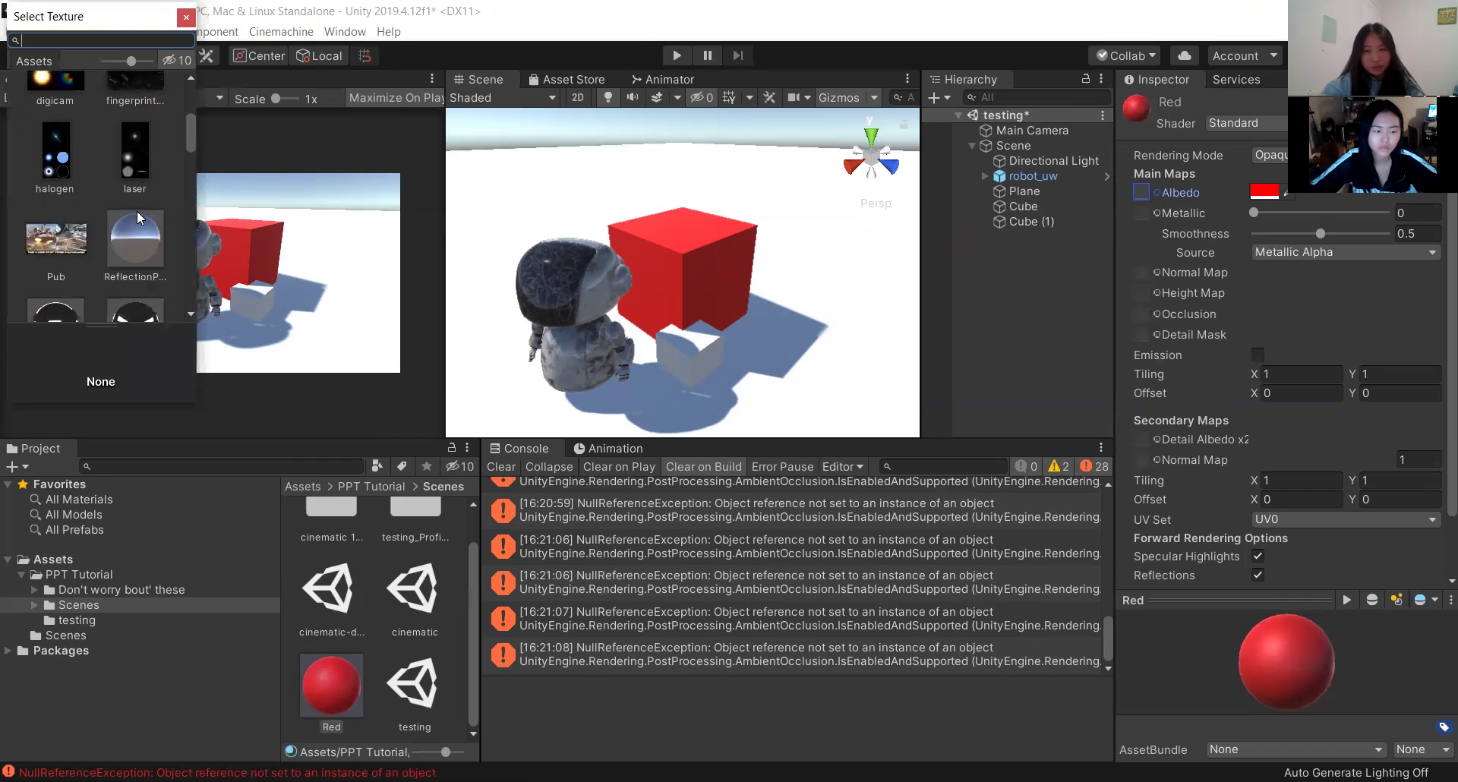
scroll(134, 213, "down", 5)
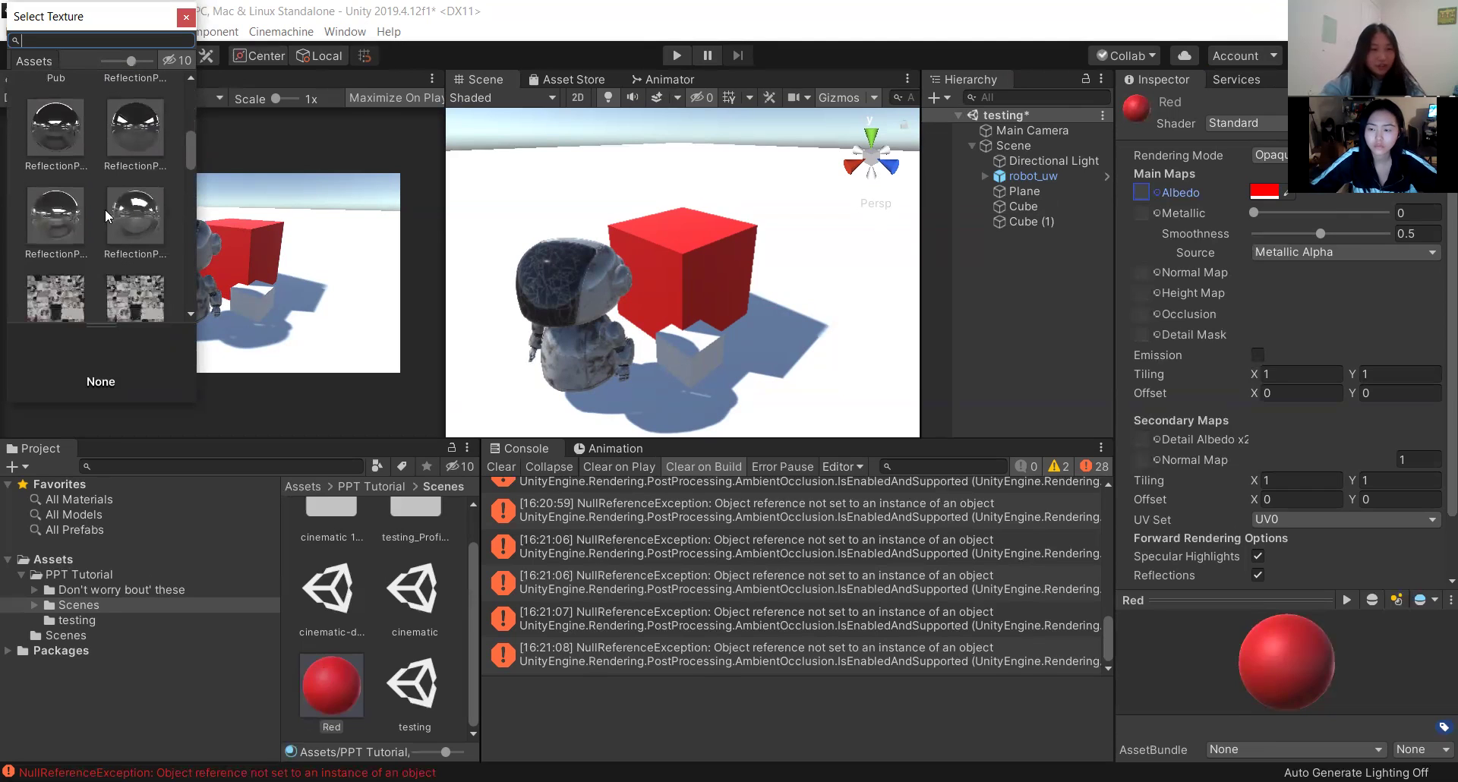
scroll(70, 208, "up", 4)
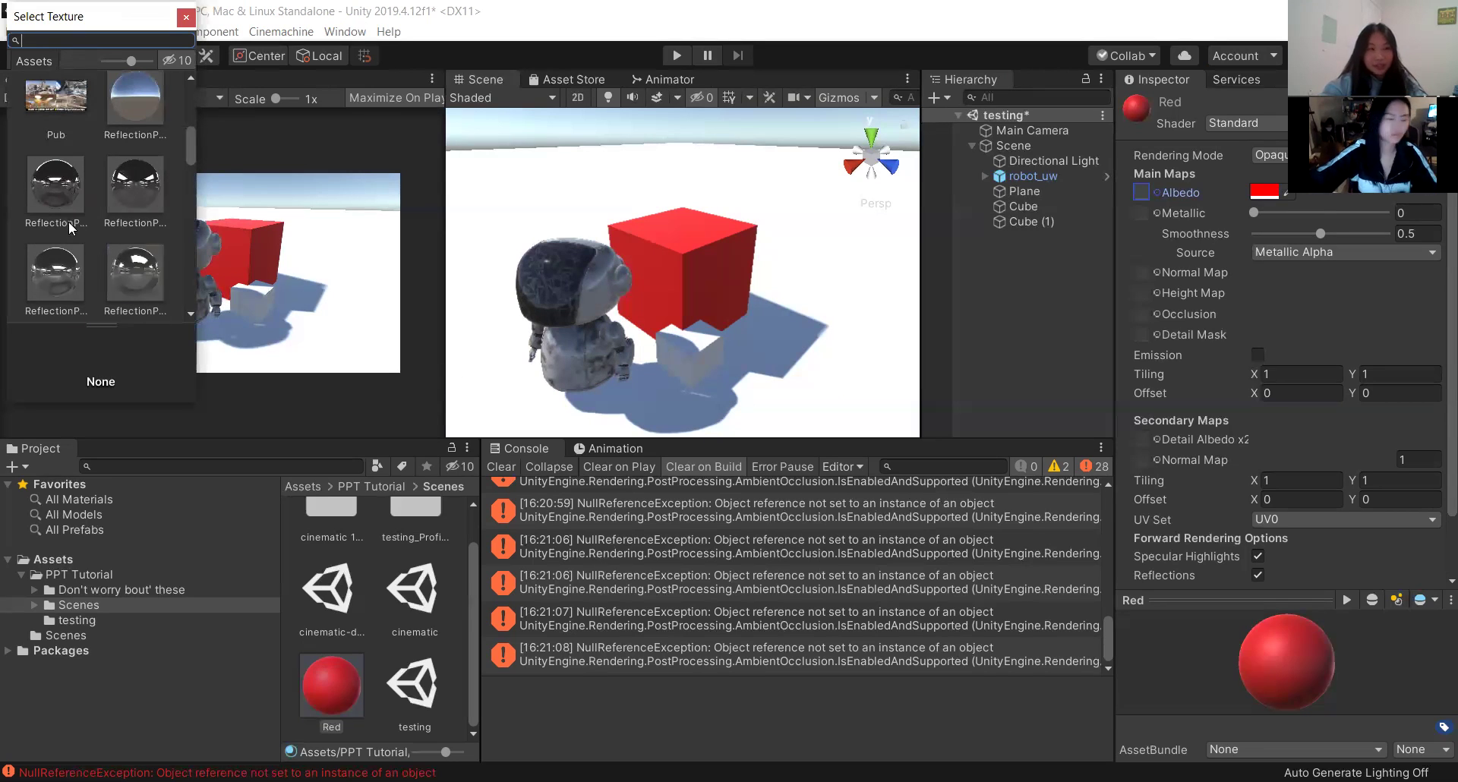
scroll(68, 220, "down", 1)
left_click(61, 184)
left_click(1230, 175)
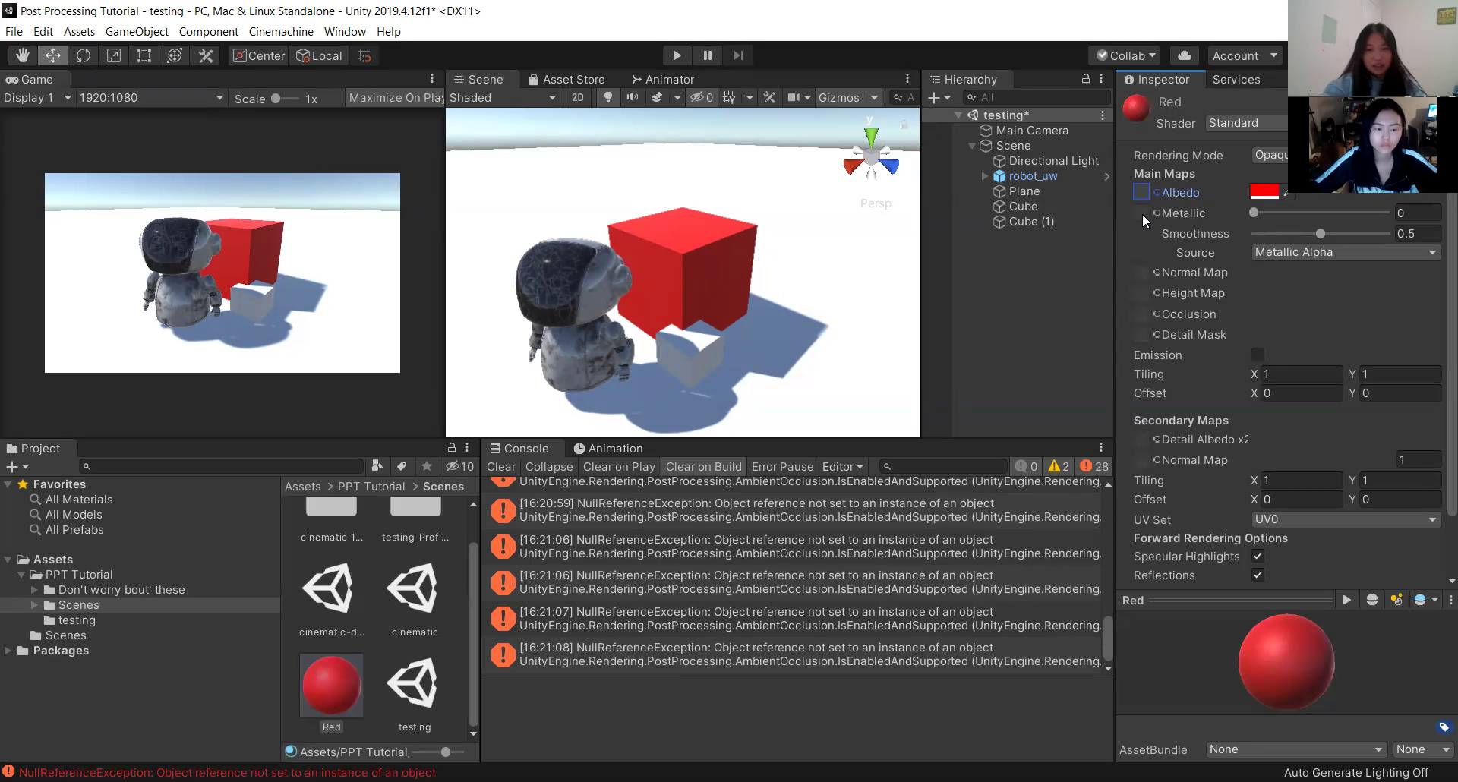
Browse the textures available for the Red material's metallic map and set its metallic value to 1.
scroll(91, 228, "down", 10)
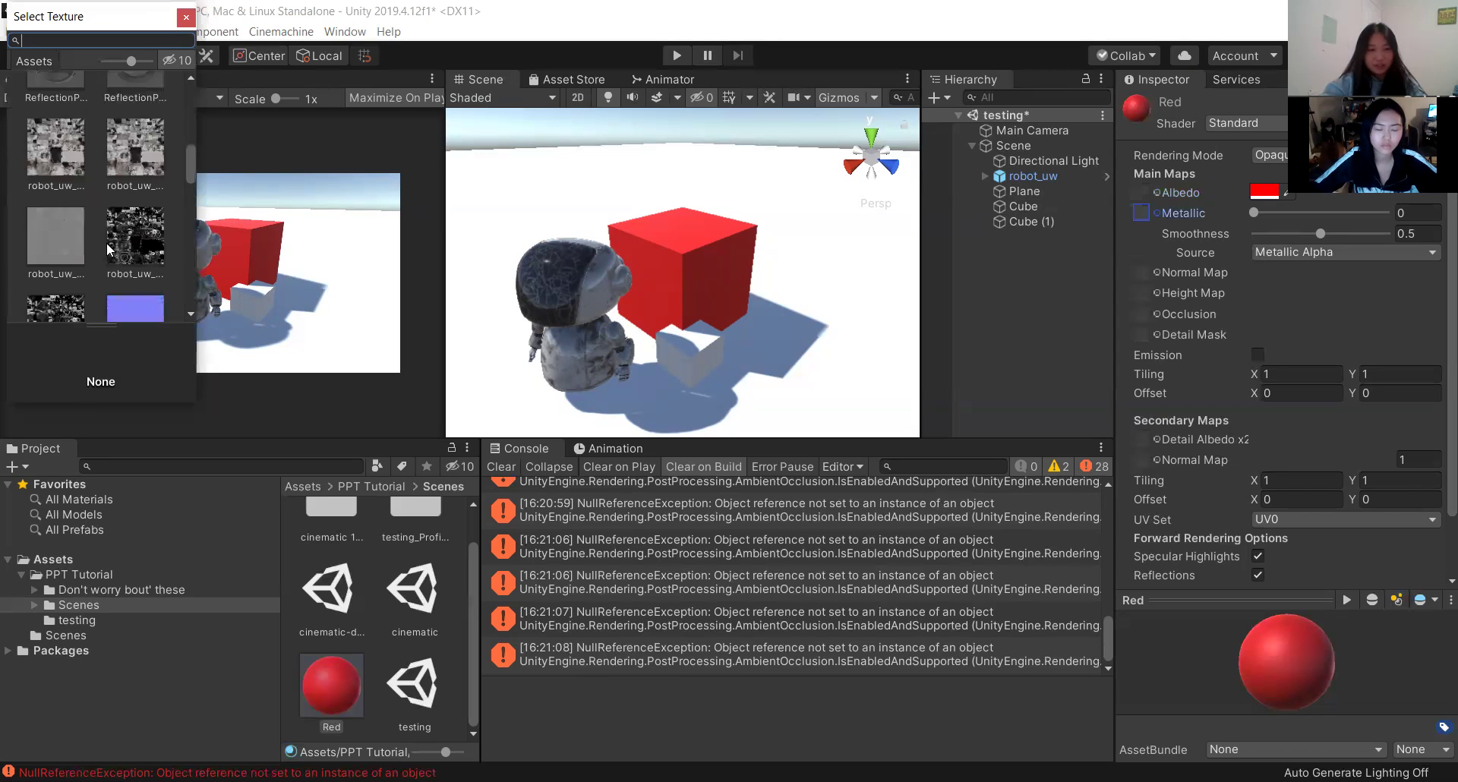
scroll(78, 224, "up", 8)
scroll(77, 216, "down", 2)
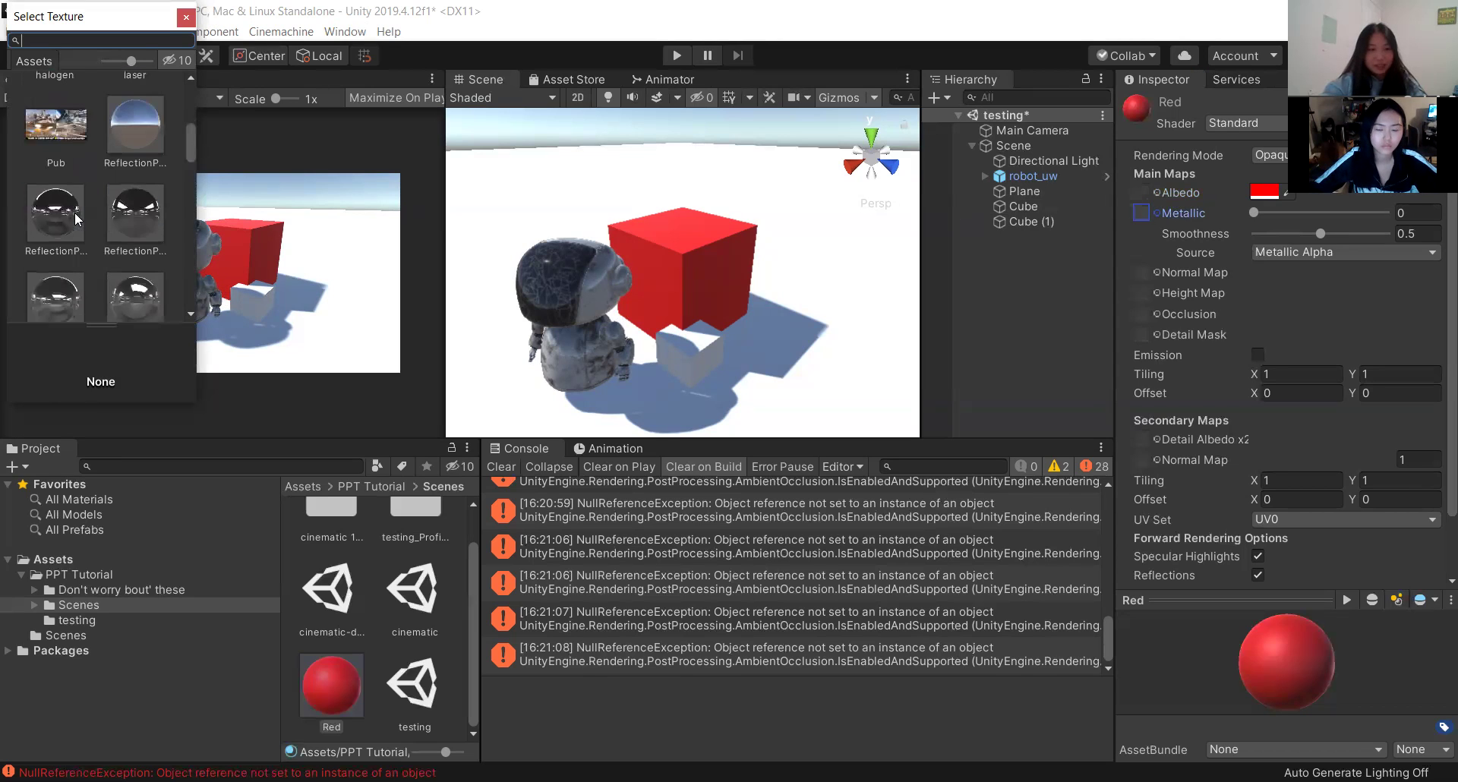
left_click(67, 210)
left_click(1345, 279)
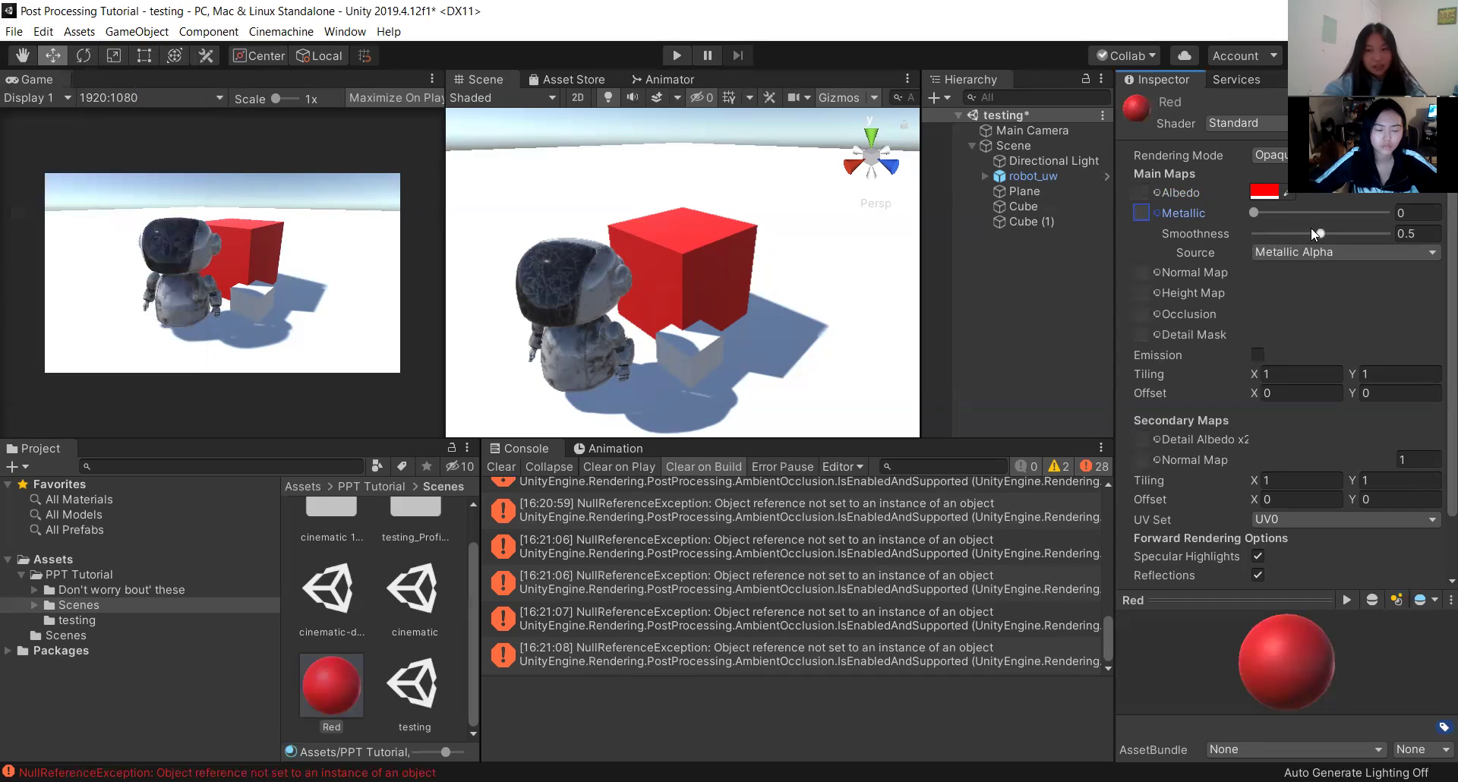
left_click_drag(1254, 213, 1389, 213)
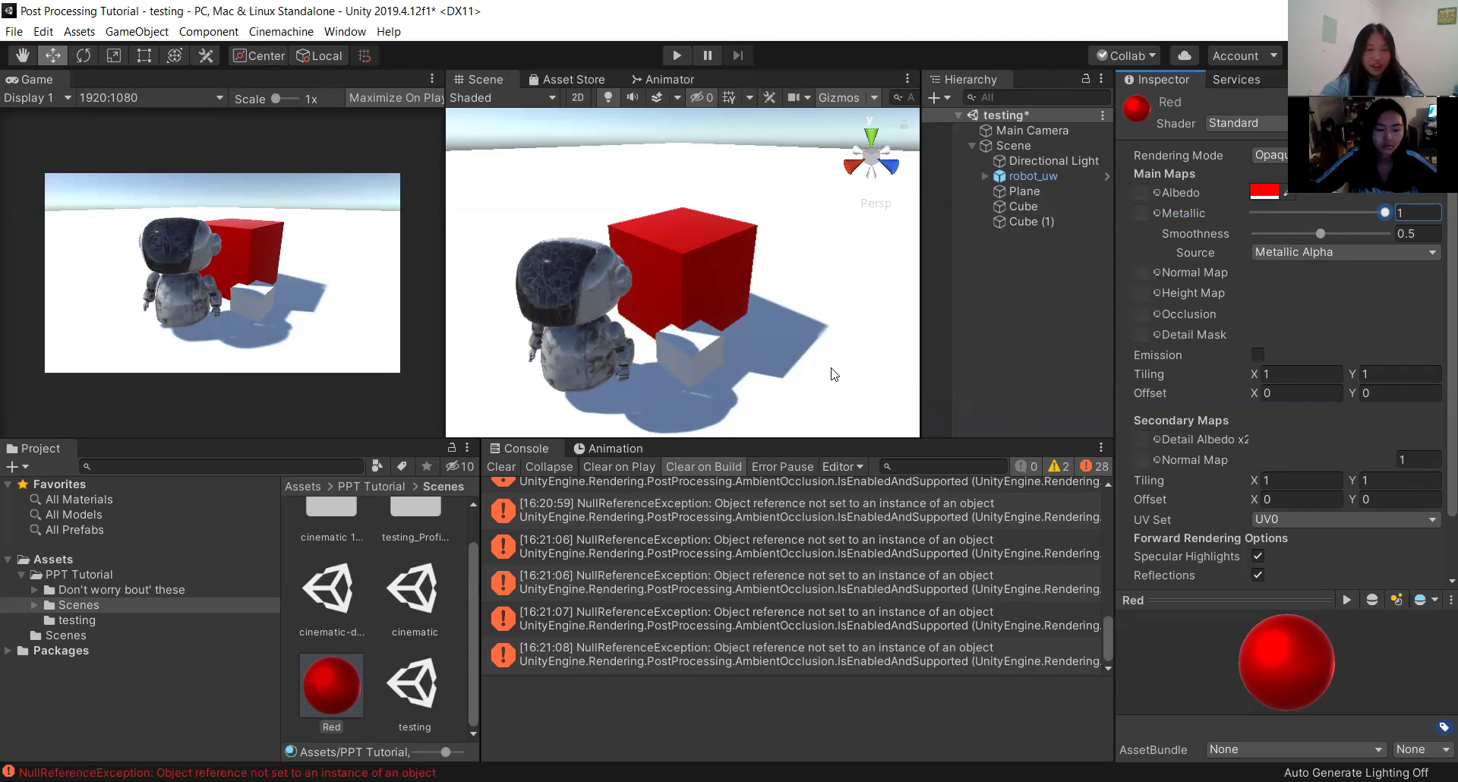
left_click(706, 344)
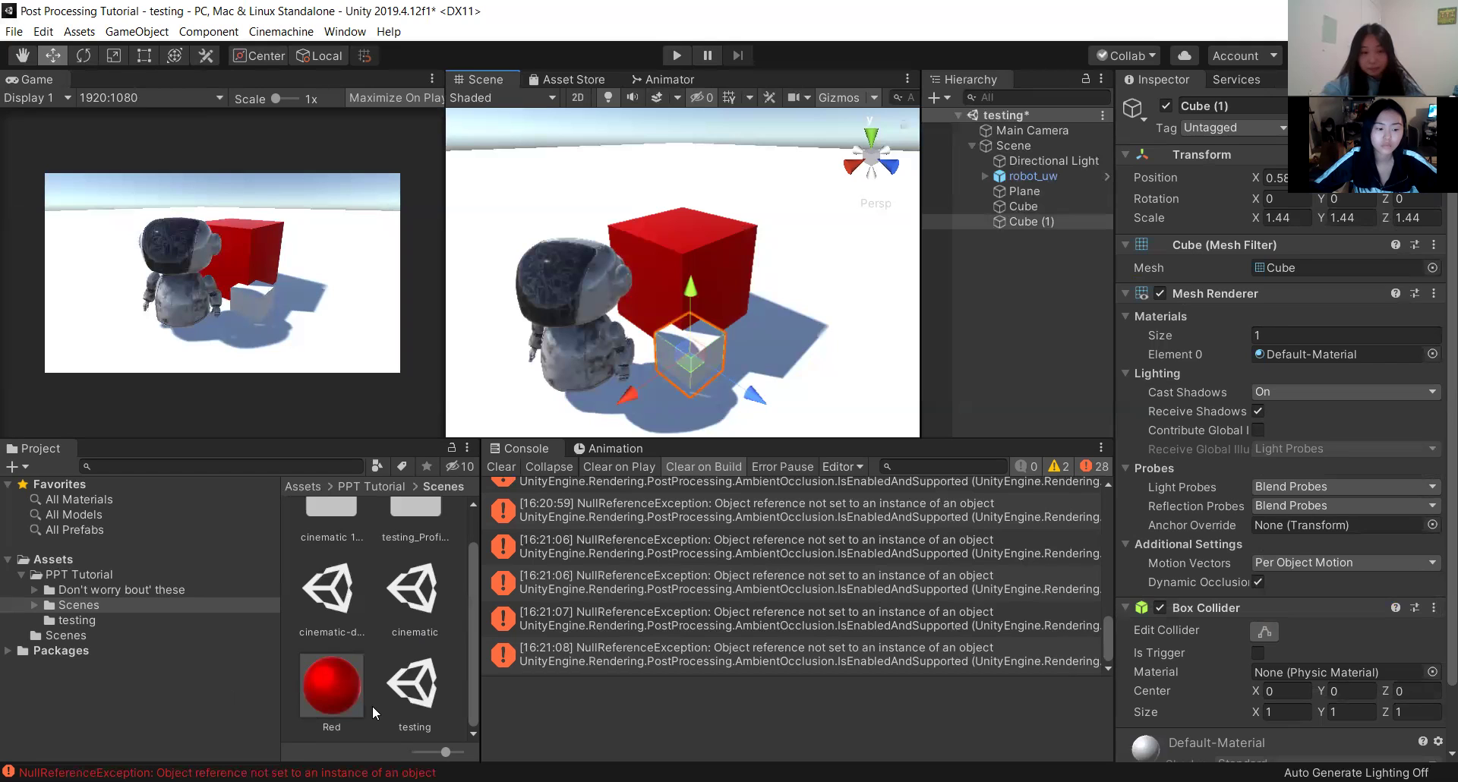
left_click(342, 697)
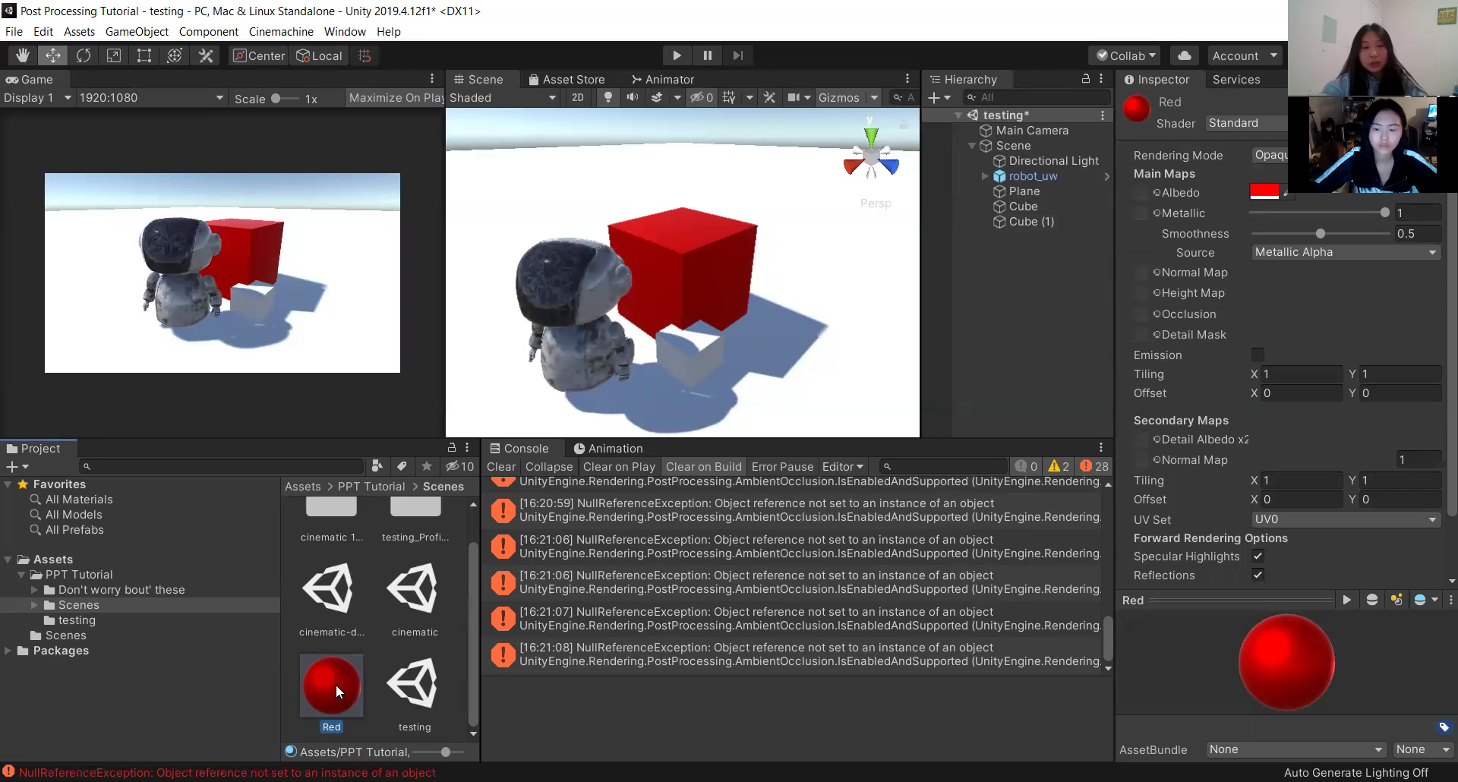
right_click(336, 685)
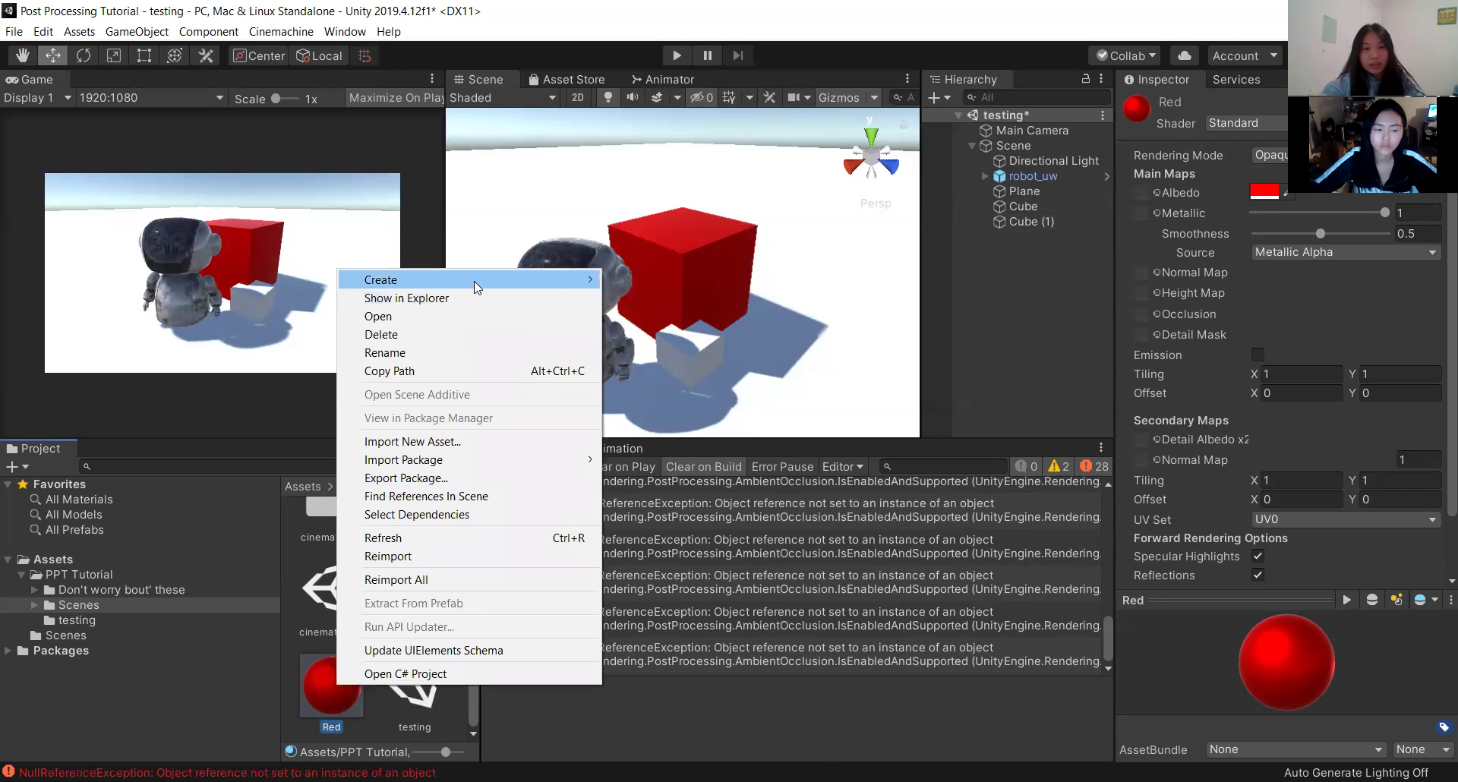
mouse_move(474, 281)
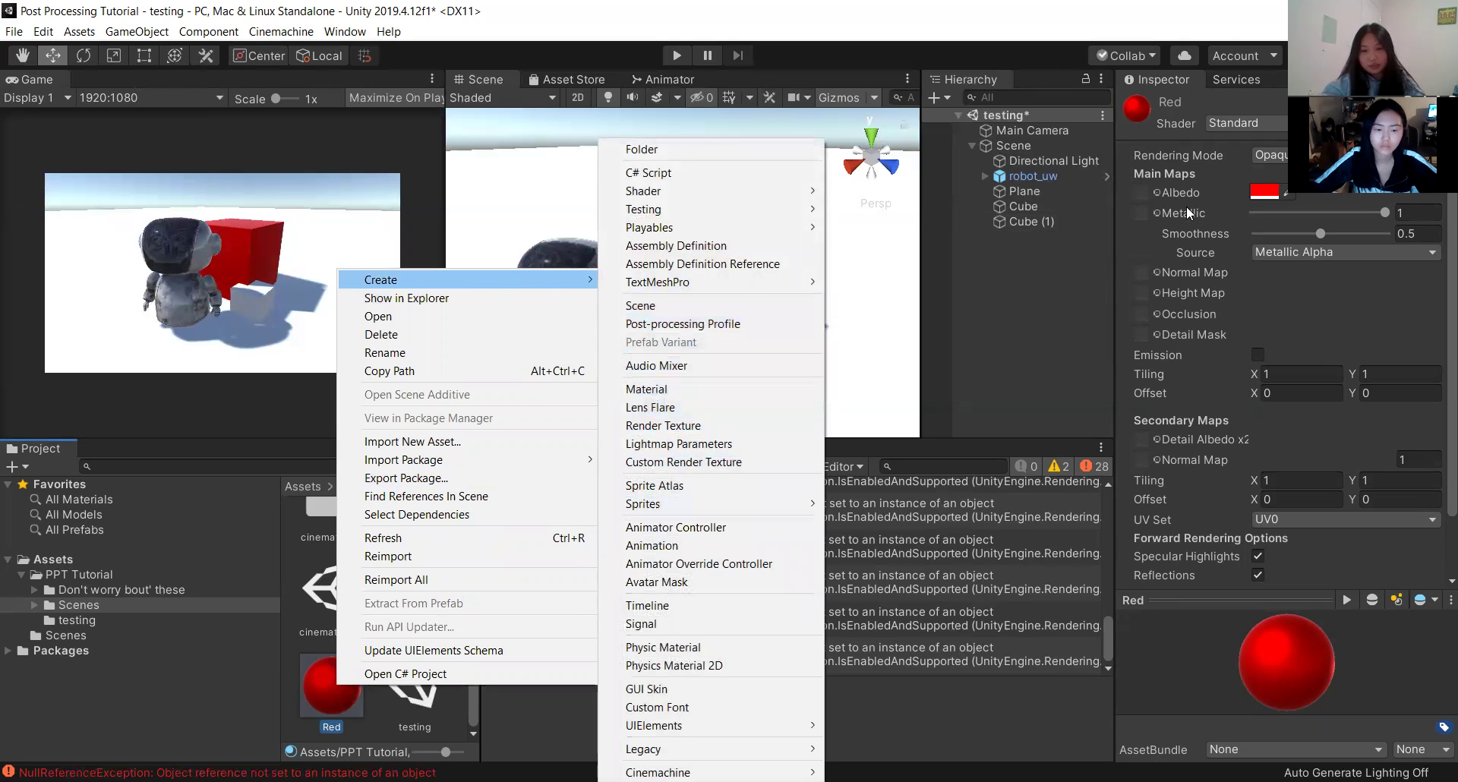
left_click(1188, 126)
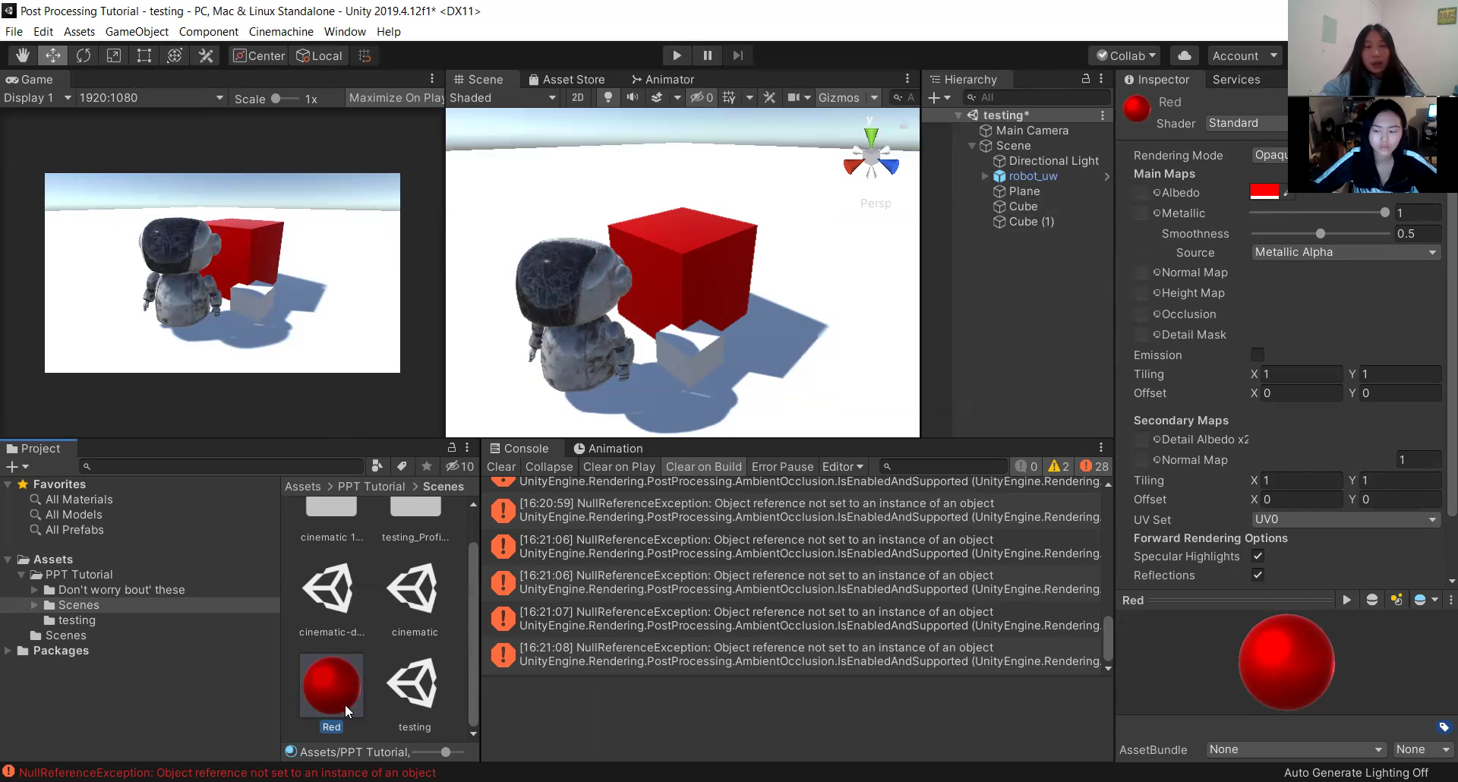
Switch from the testing scene to the cinematic scene.
double_click(414, 591)
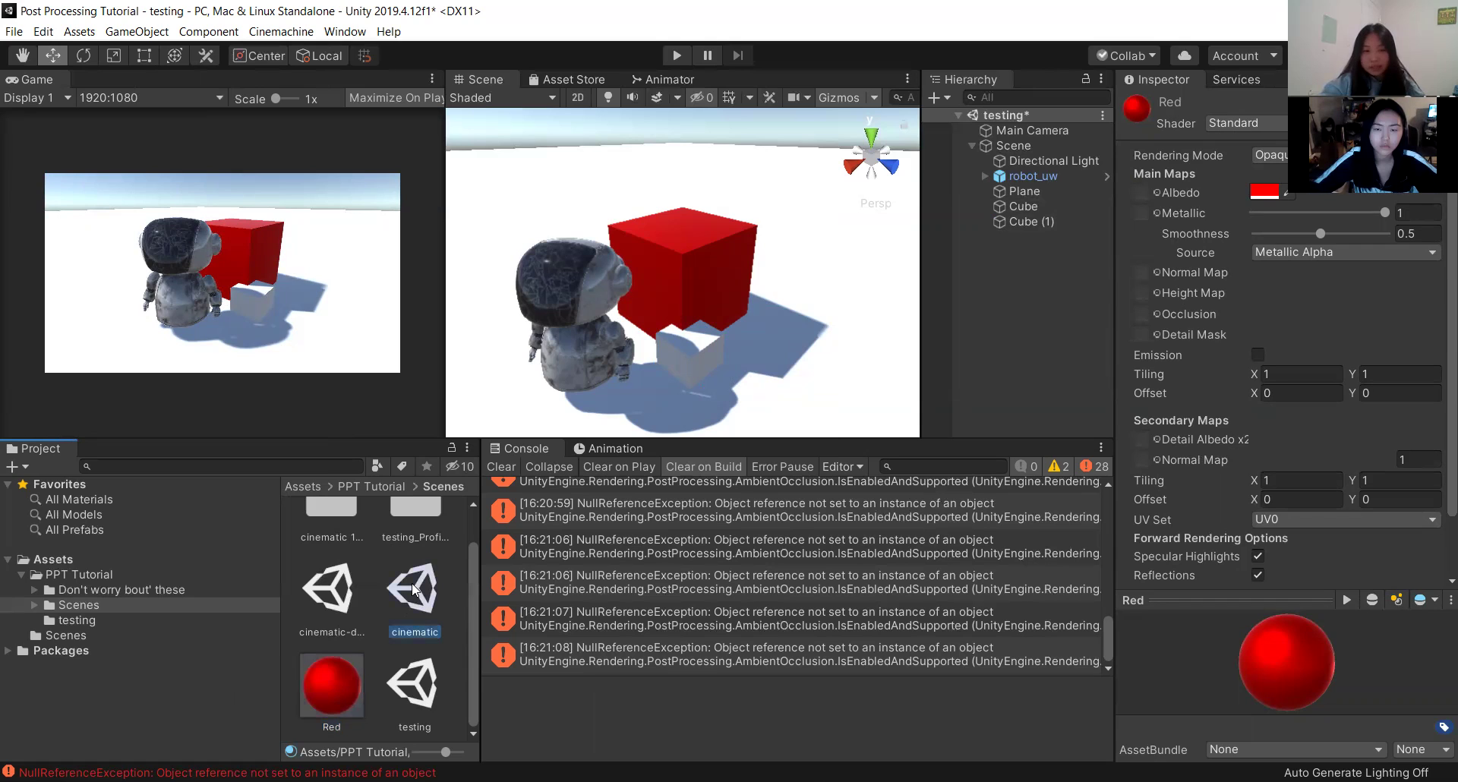
left_click(704, 438)
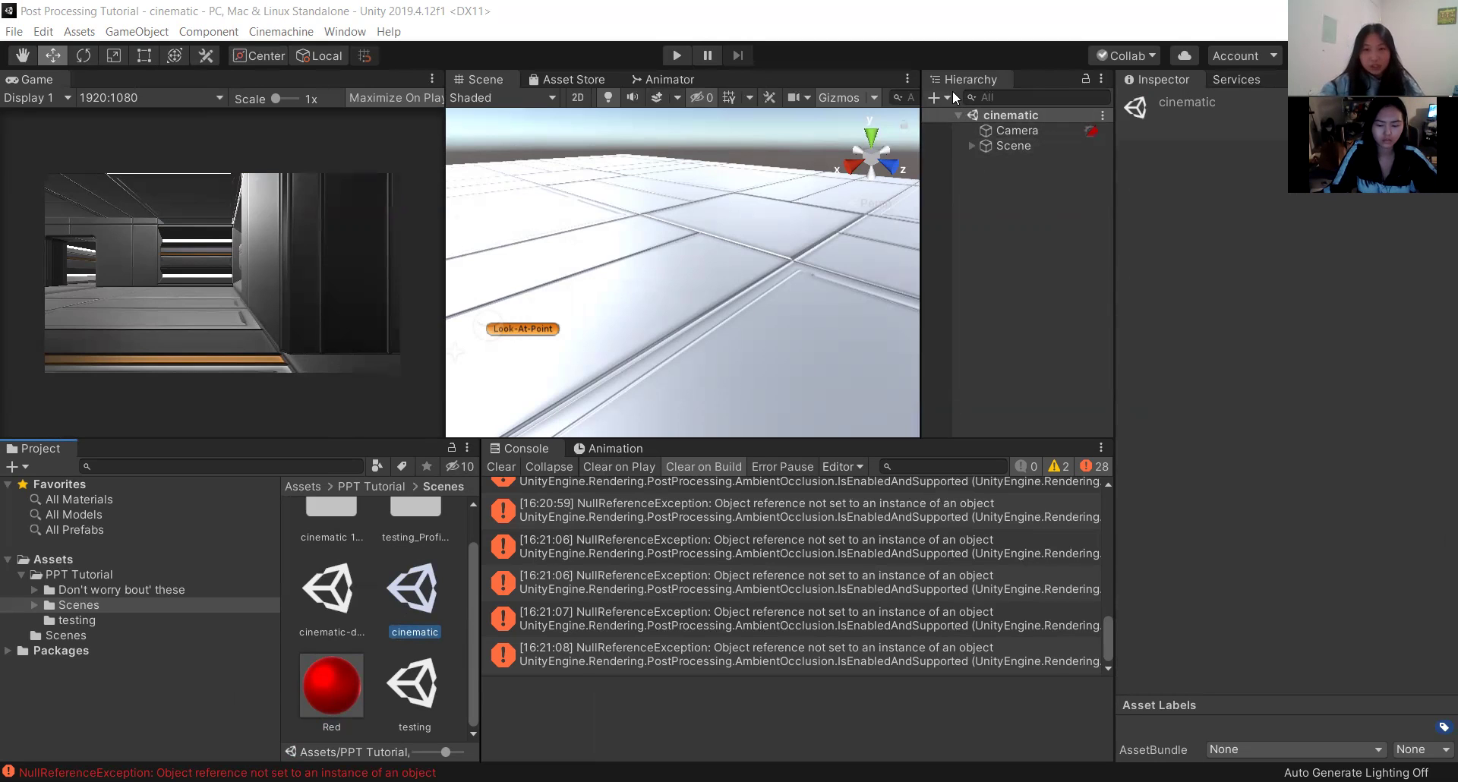
Create an empty game object in the cinematic scene and name it Post Processing.
right_click(980, 184)
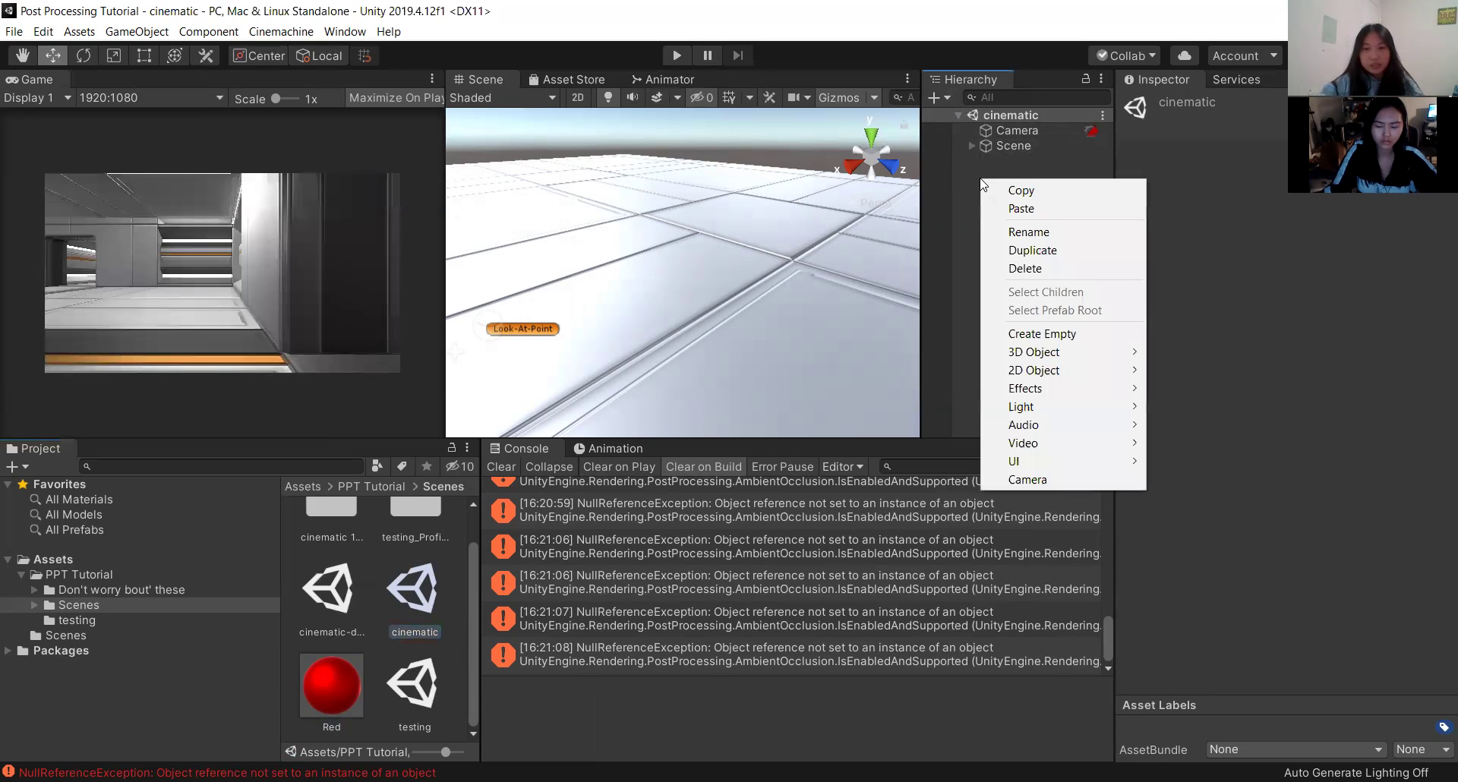
left_click(1042, 335)
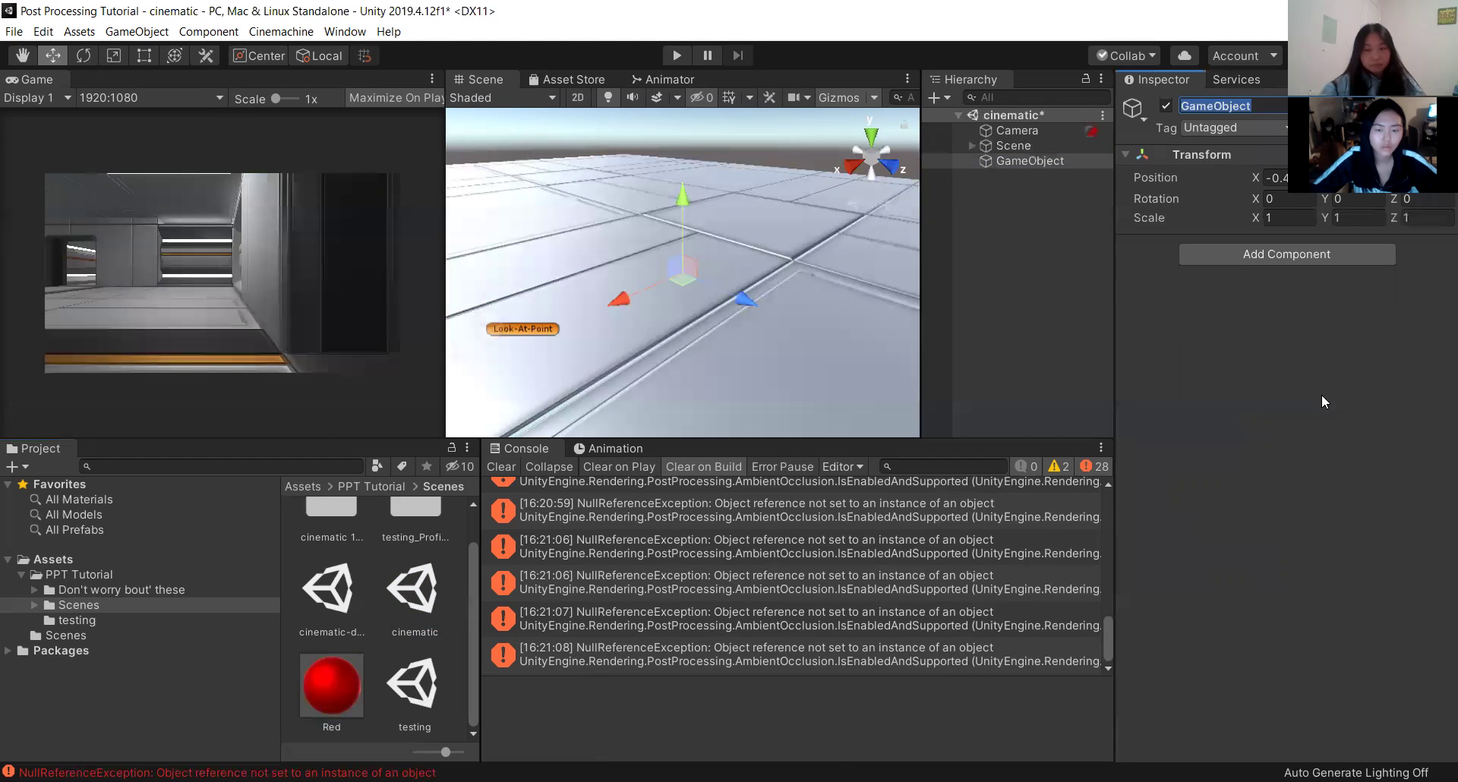
type("Post ")
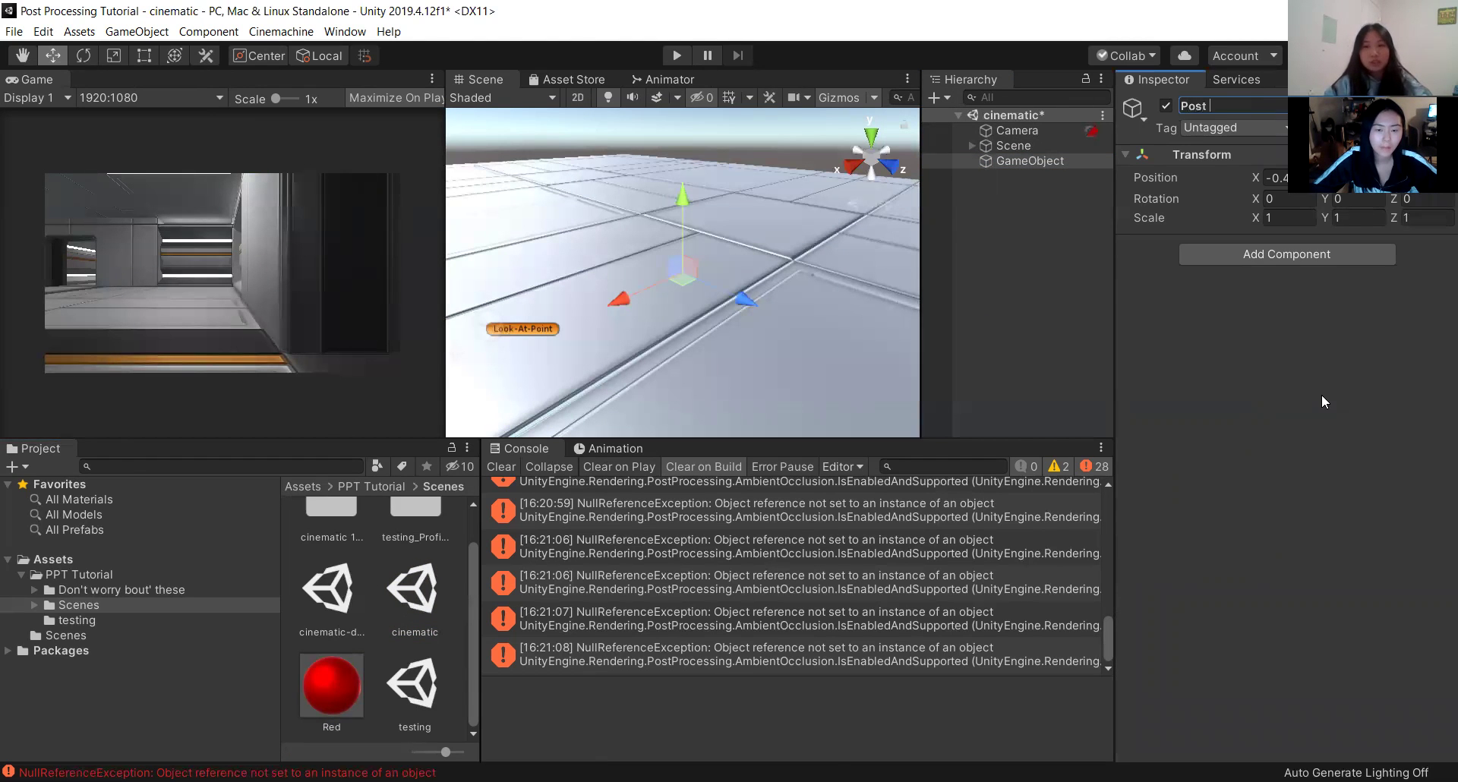
type("Processing")
key("Return")
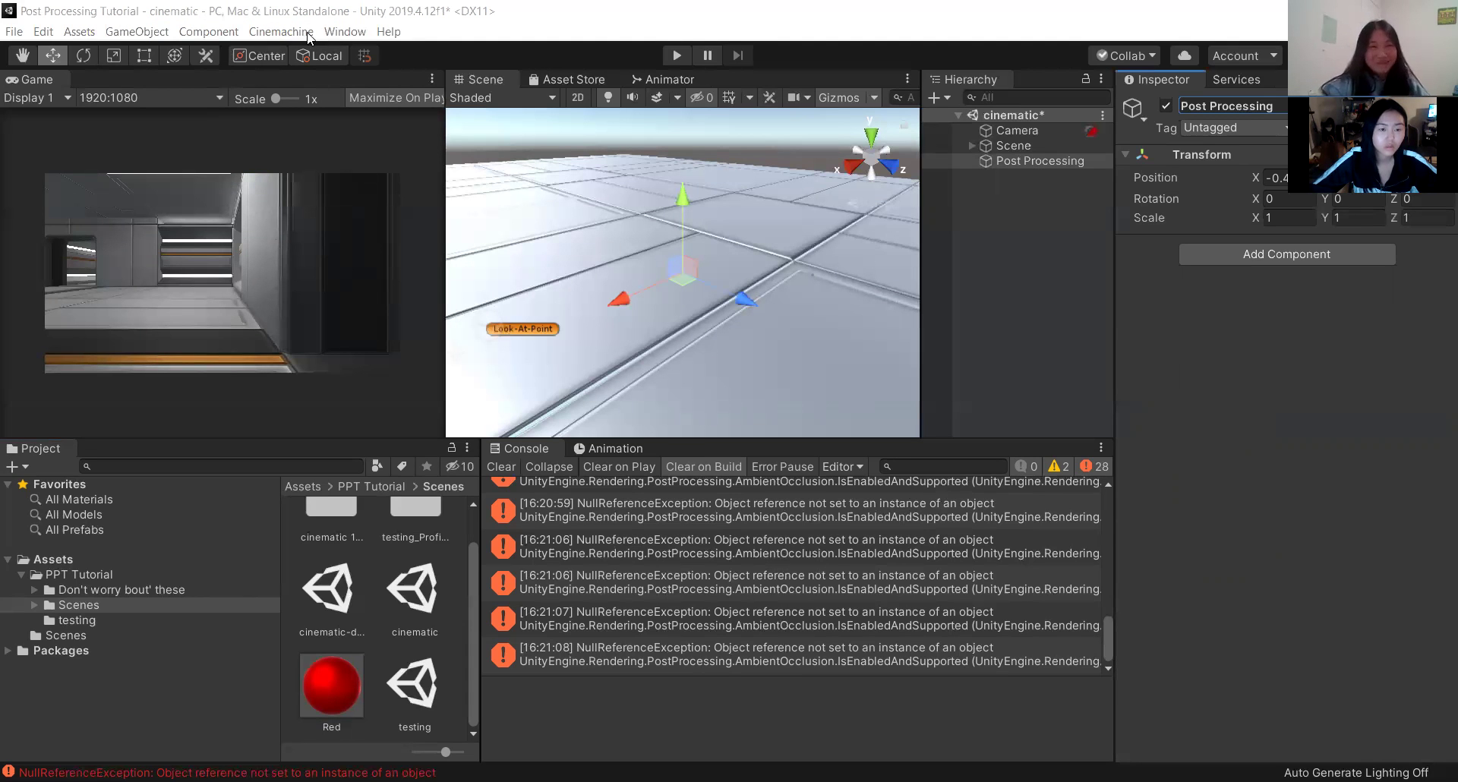
Open the Package Manager and search the Unity Registry packages for cinemachine.
left_click(345, 34)
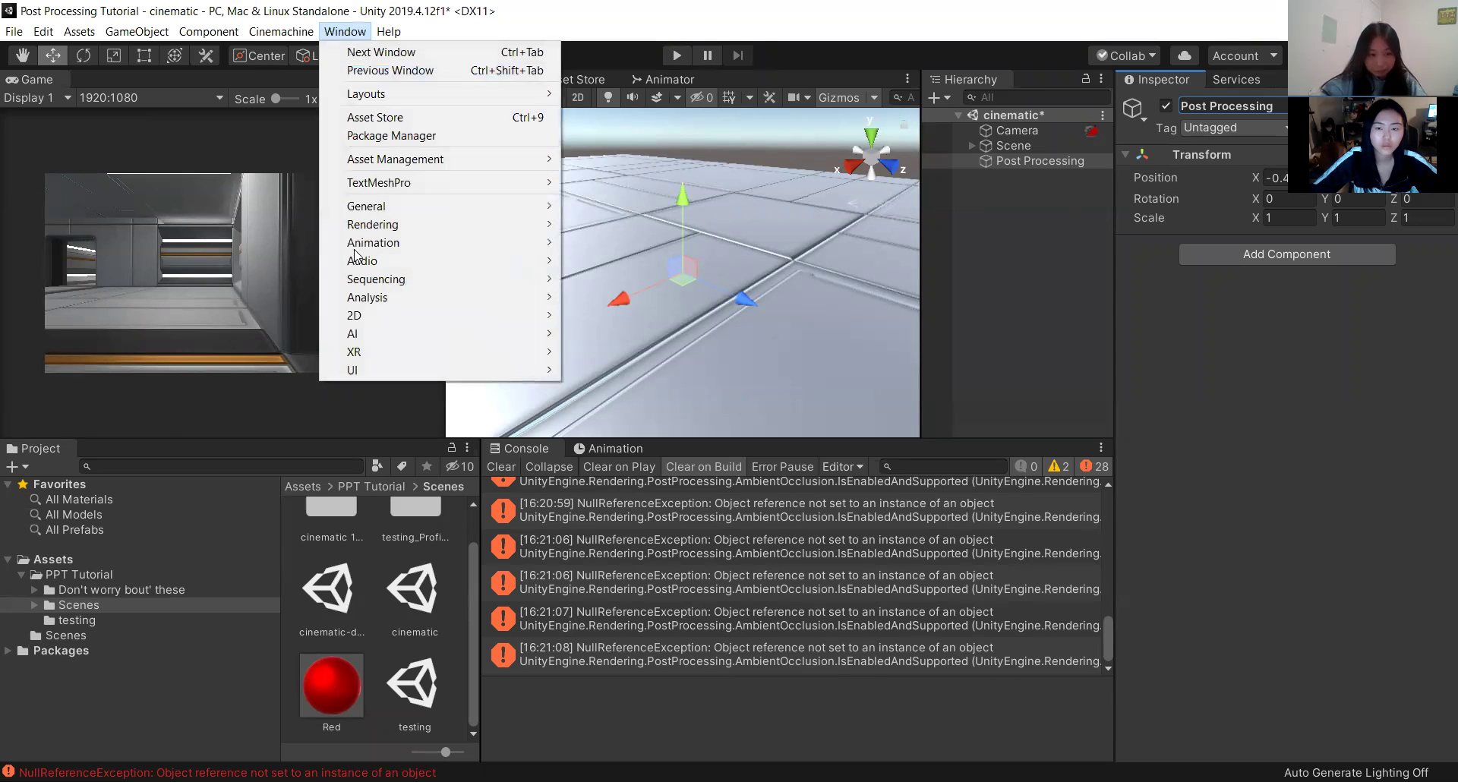
left_click(440, 137)
left_click(439, 137)
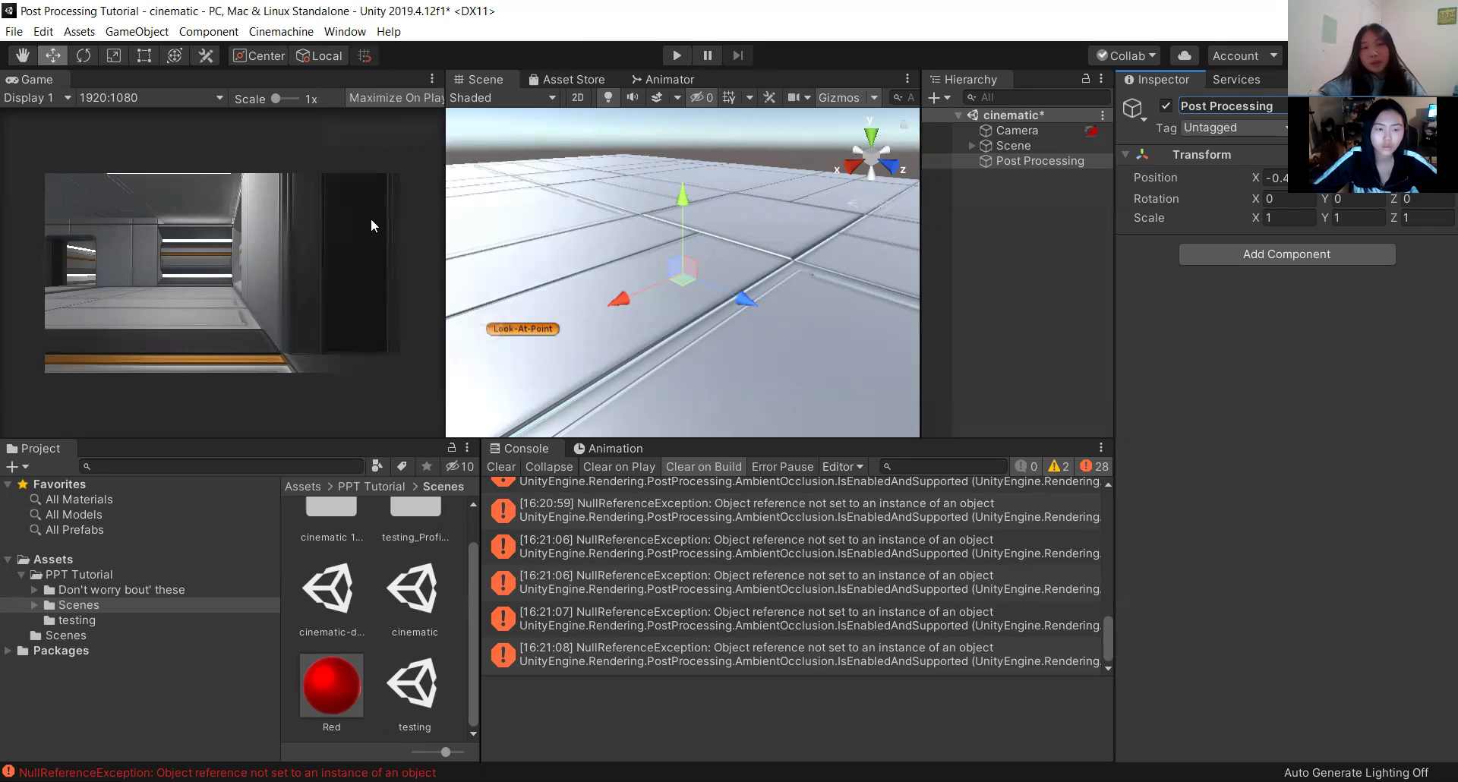
left_click(360, 32)
key("BackSpace")
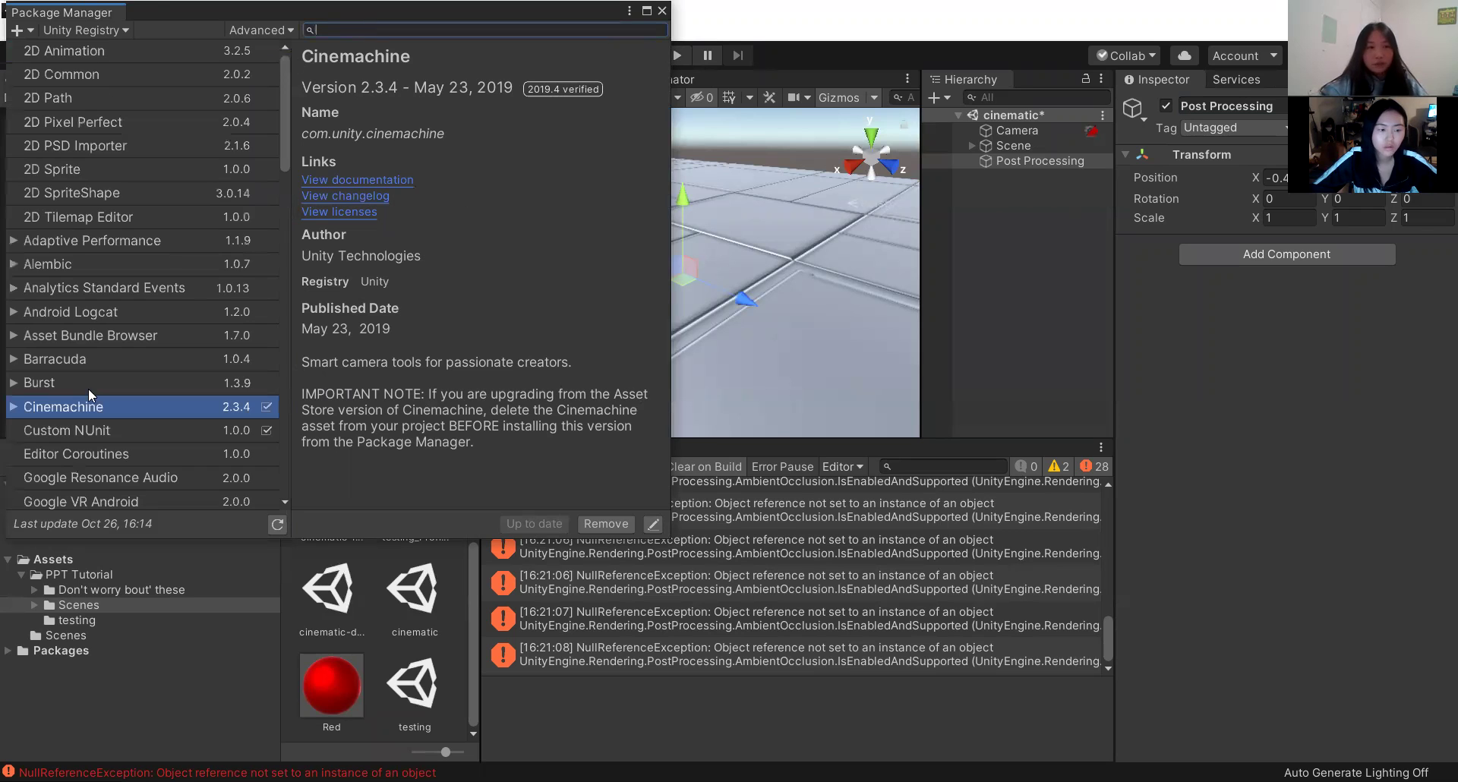
scroll(200, 271, "down", 3)
scroll(199, 281, "down", 10)
scroll(194, 308, "up", 15)
scroll(196, 309, "up", 1)
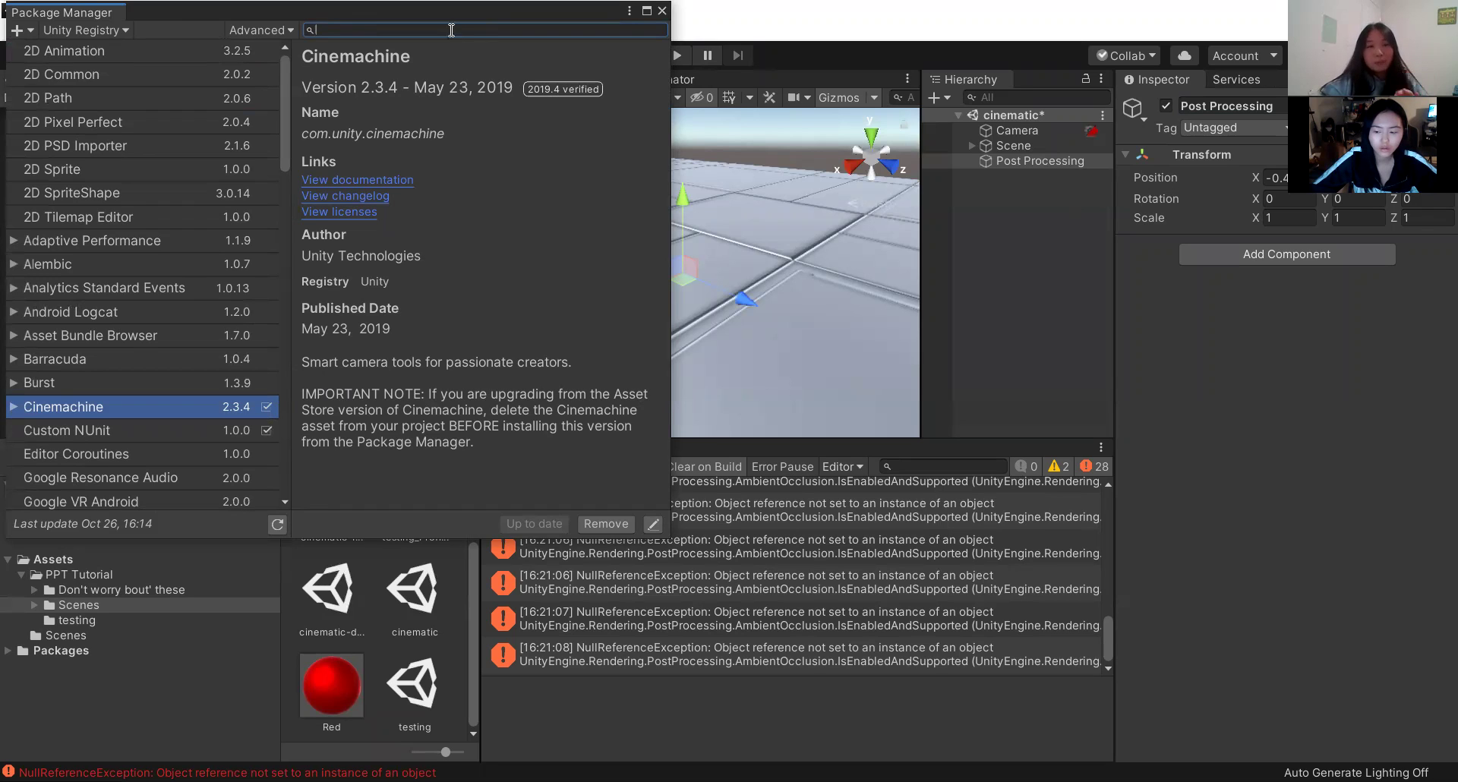
type("c")
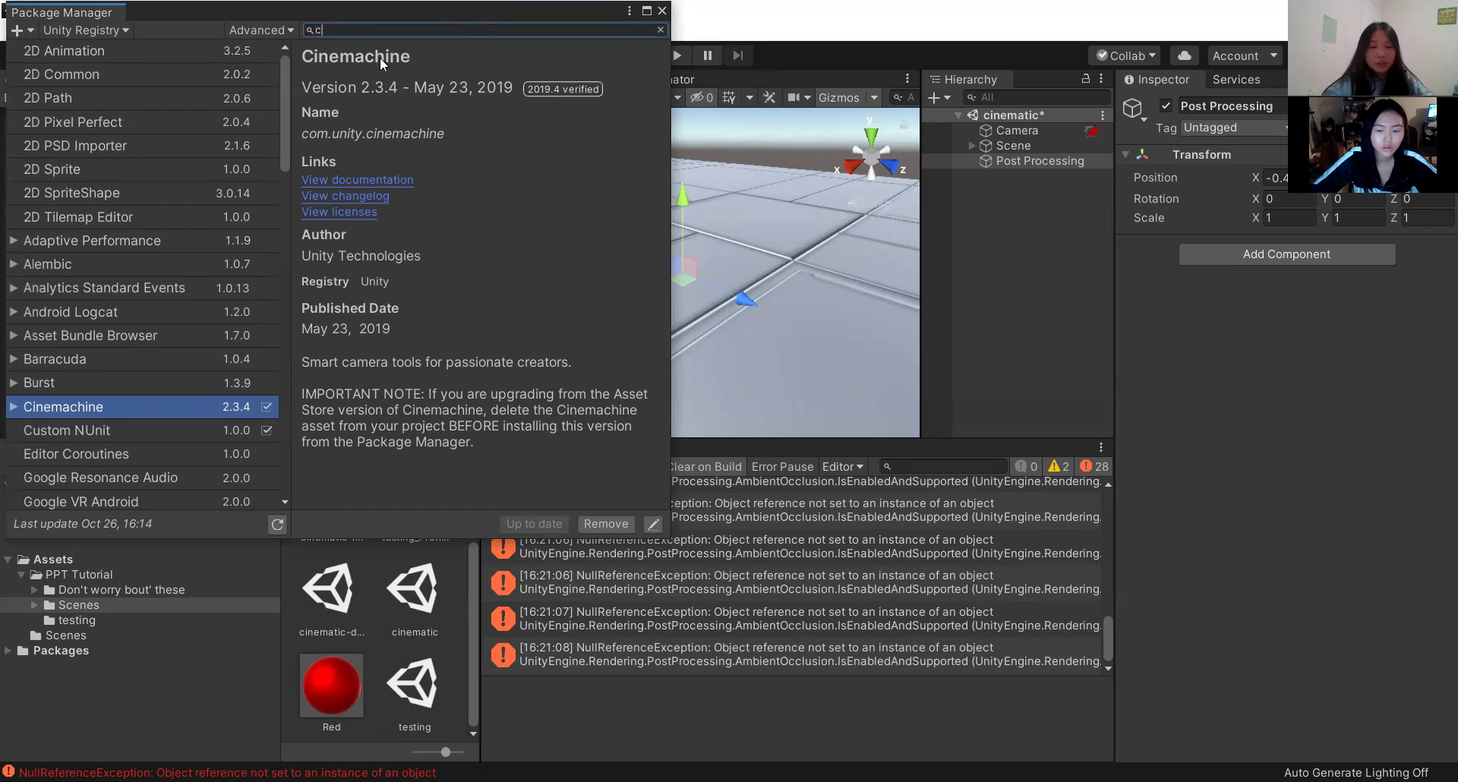
type("inemachine")
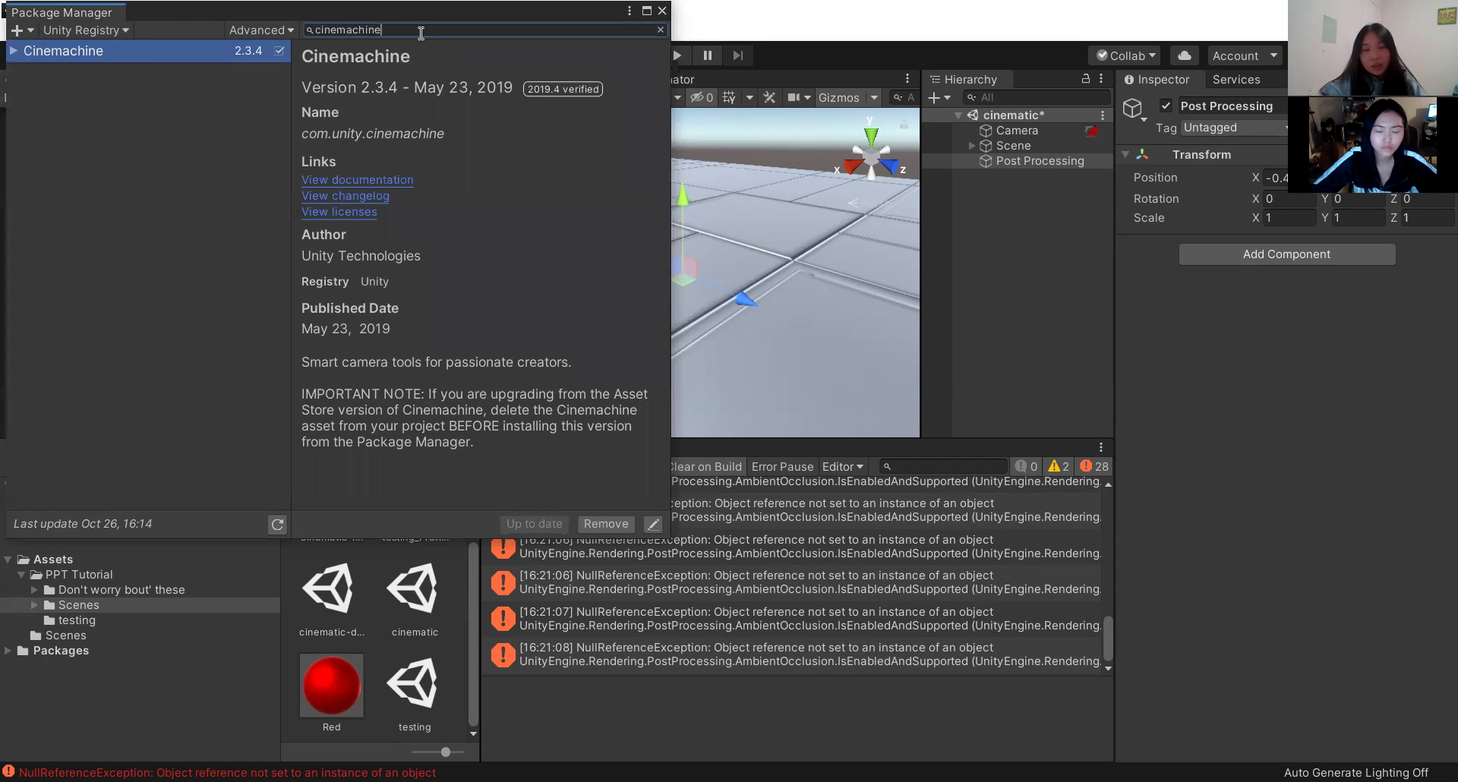
Search the registry packages for post, then clear the search, look through the full package list and close the Package Manager.
left_click_drag(421, 34, 281, 34)
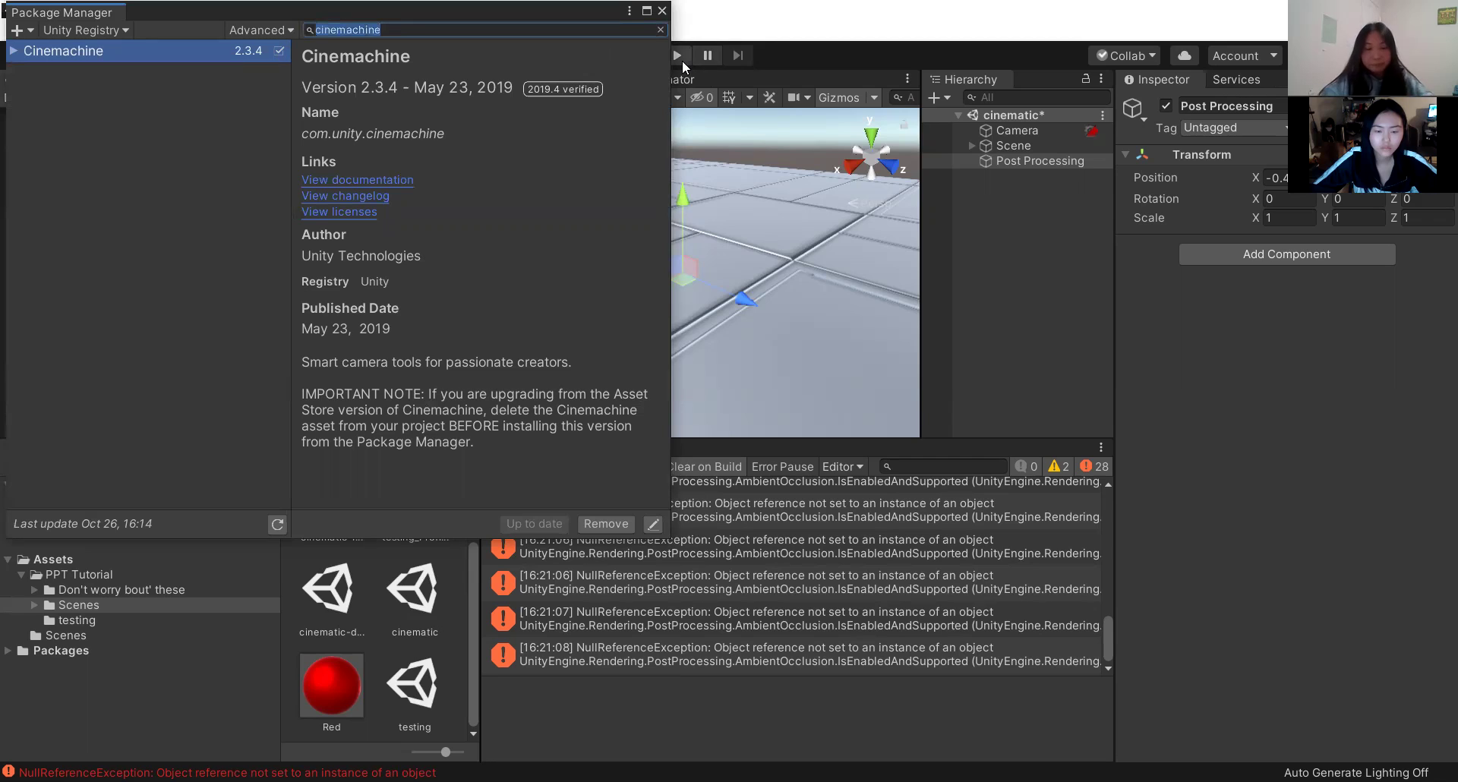
type("post")
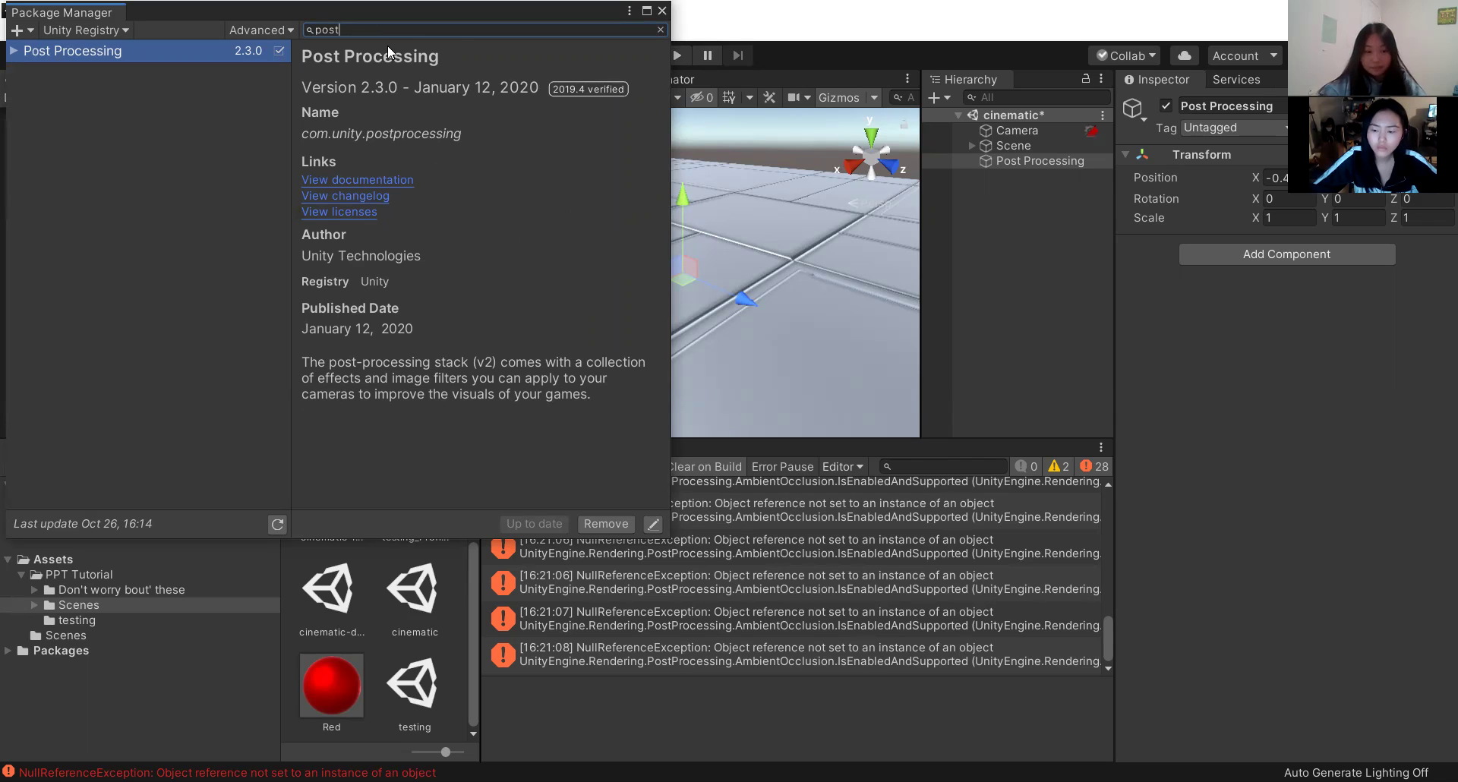
key("ctrl+a")
key("BackSpace")
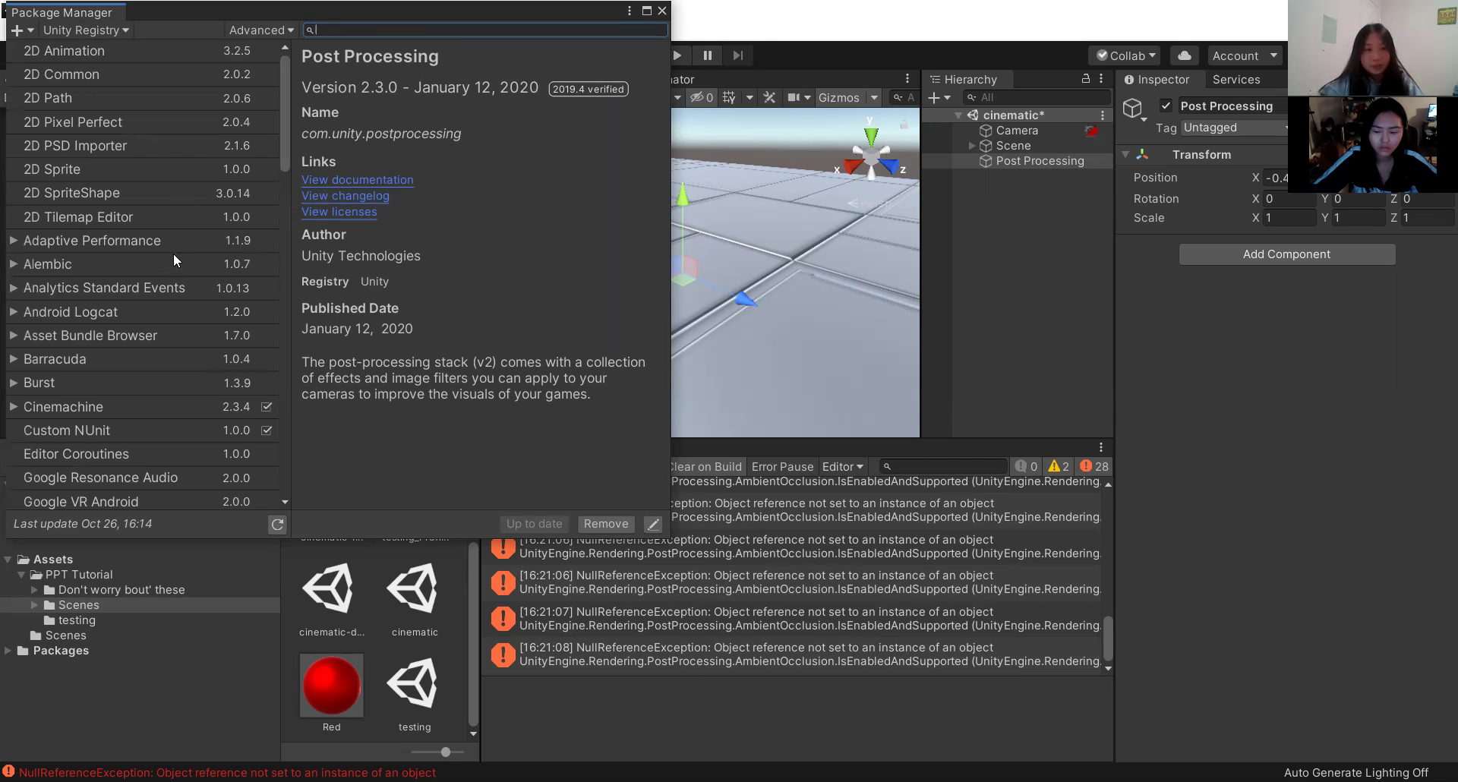
scroll(177, 254, "down", 10)
scroll(176, 261, "down", 5)
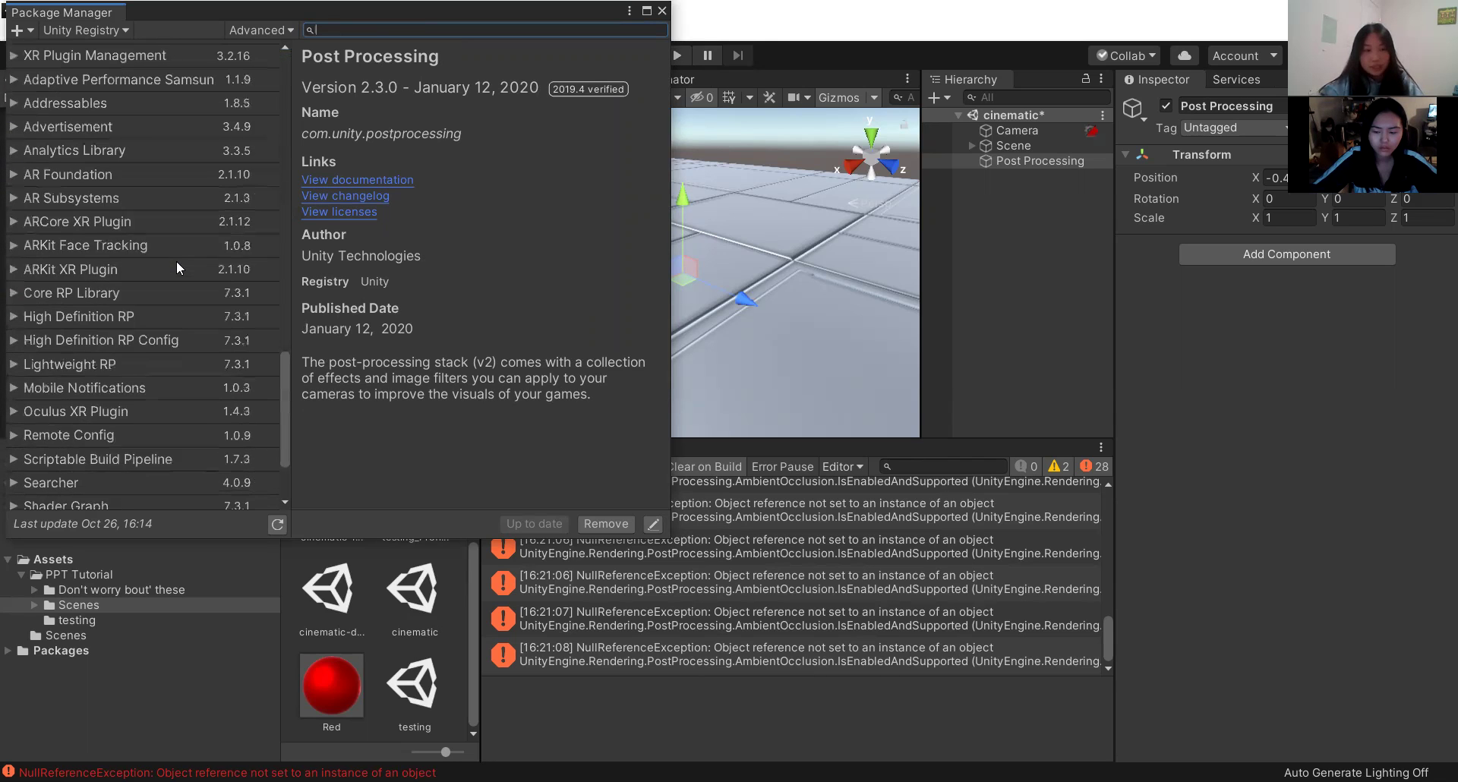
scroll(83, 414, "down", 3)
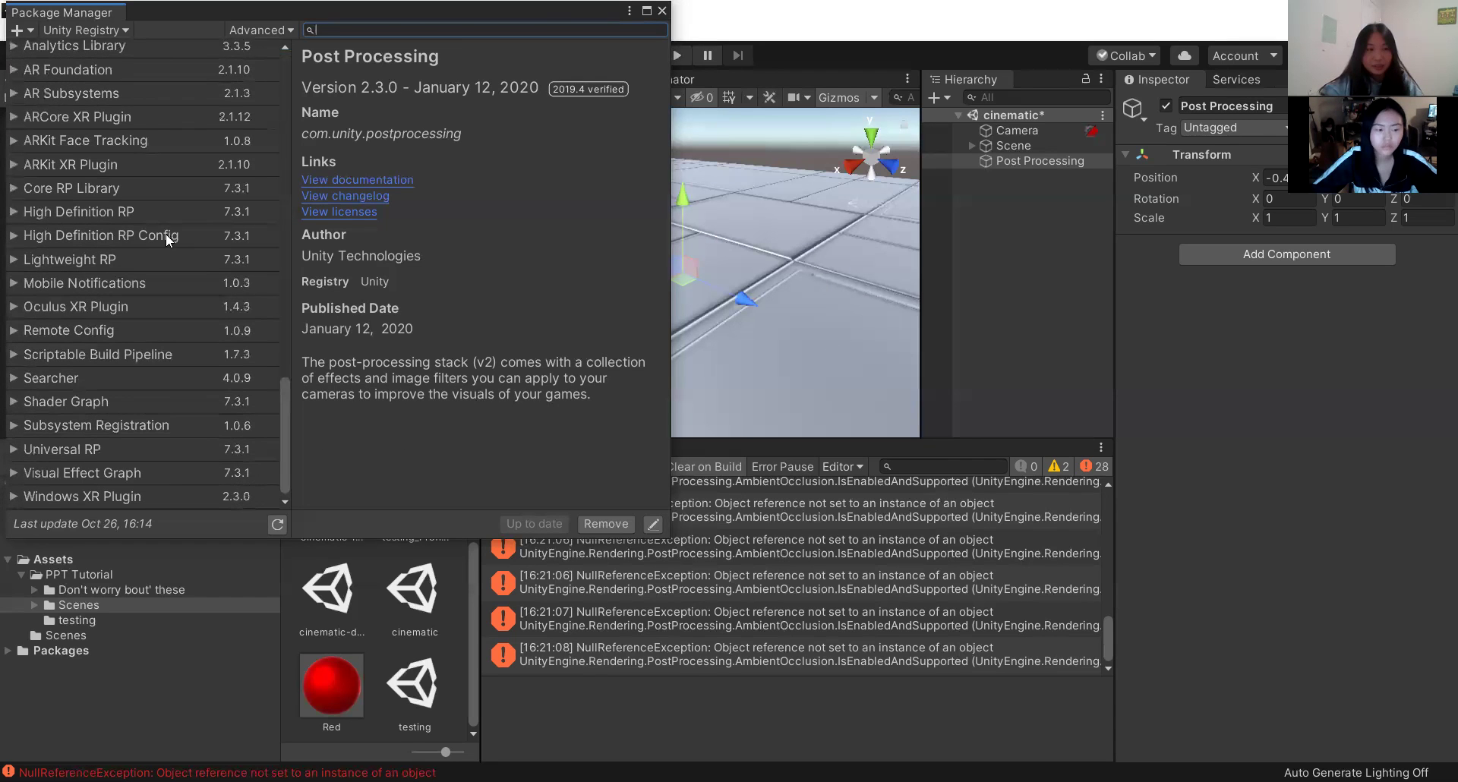
scroll(169, 242, "up", 6)
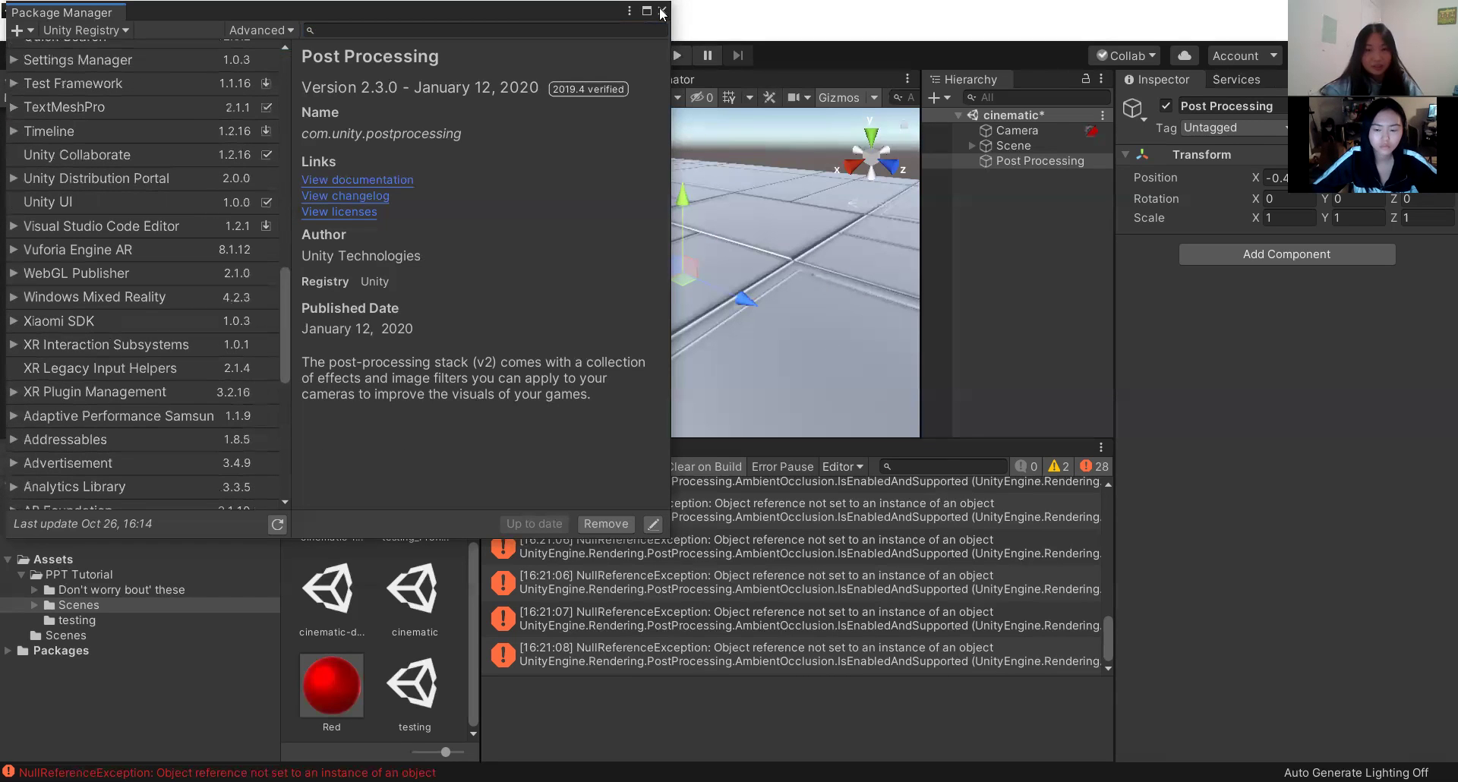
left_click(662, 12)
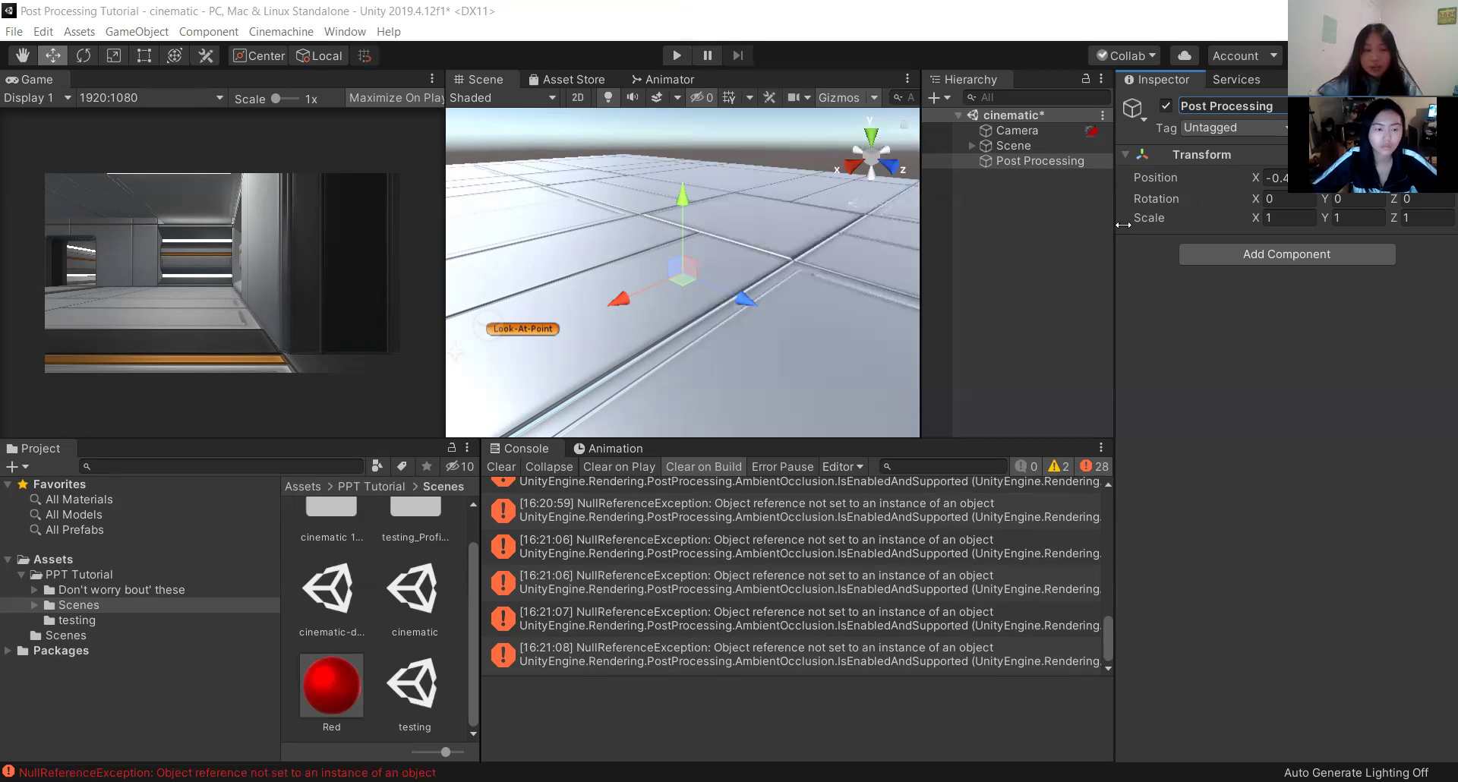
Select the Red material and look through the textures available for its metallic map.
left_click(320, 700)
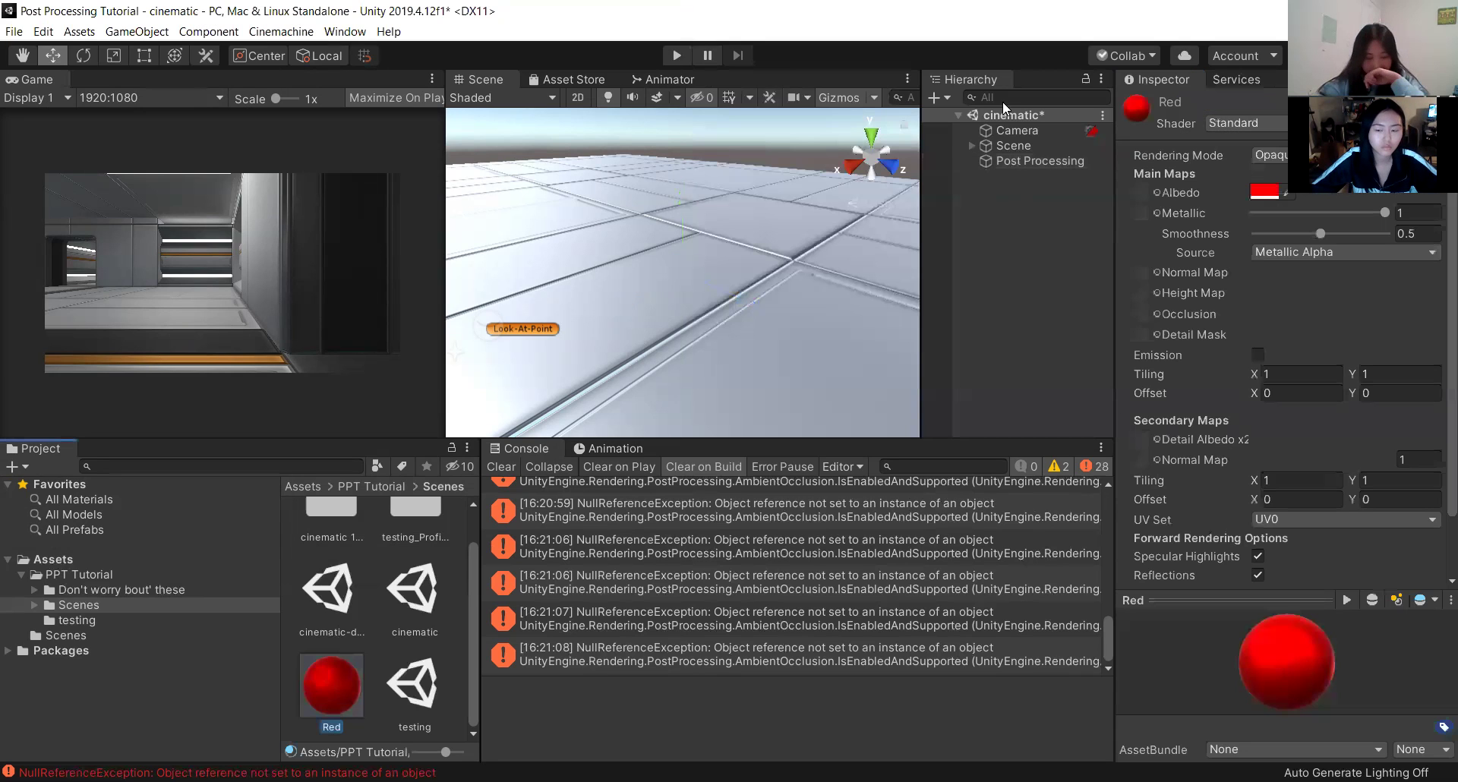
left_click(1141, 213)
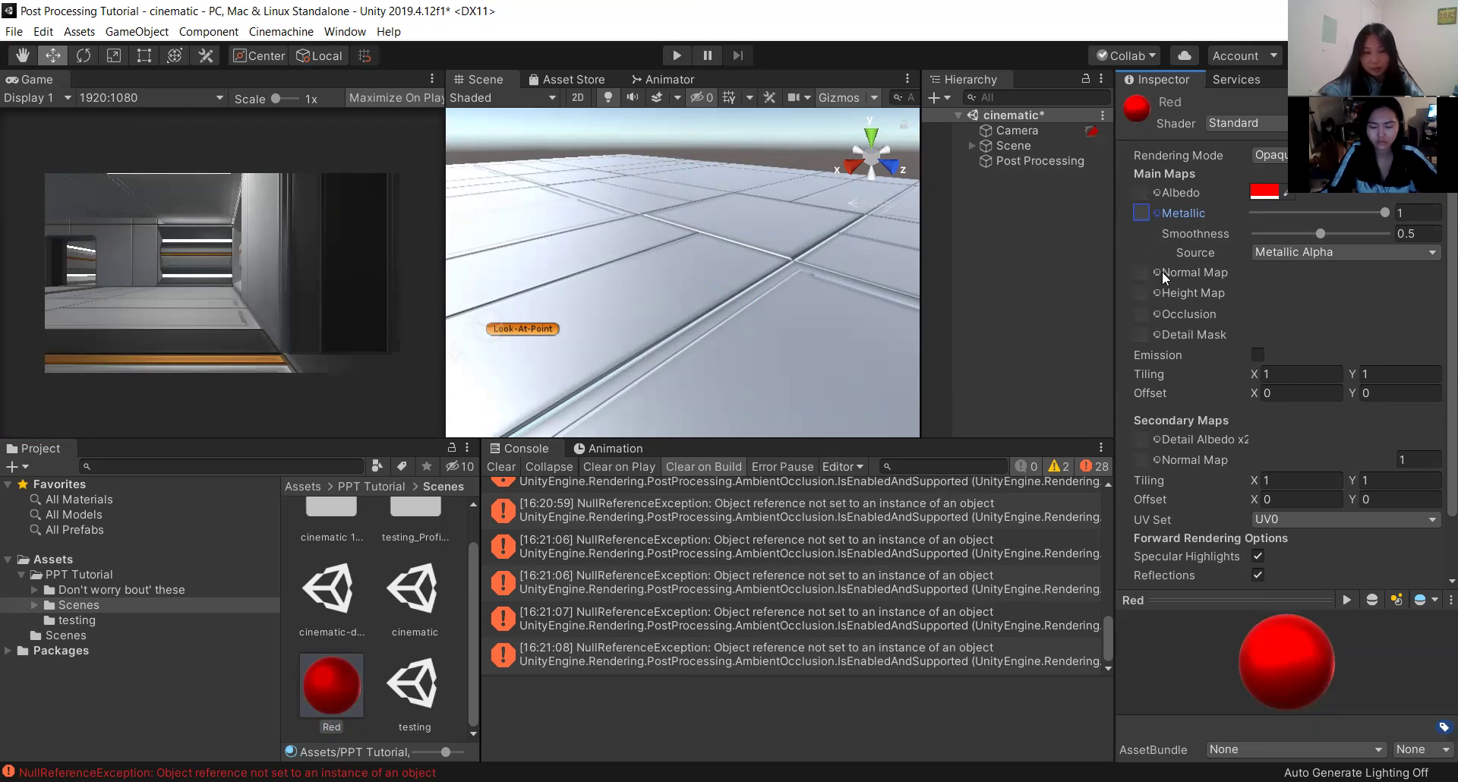
left_click(1159, 213)
scroll(85, 159, "down", 5)
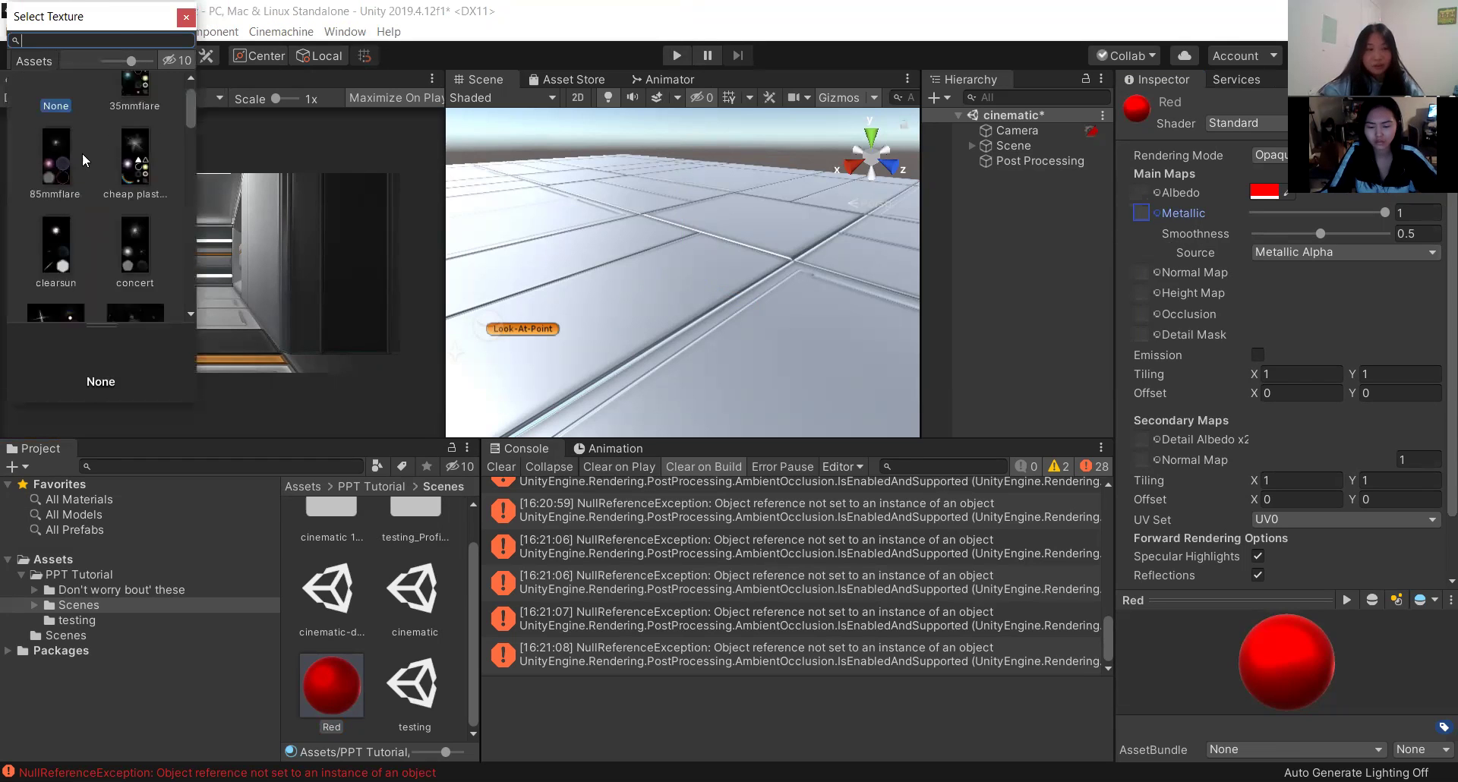
scroll(89, 163, "down", 1)
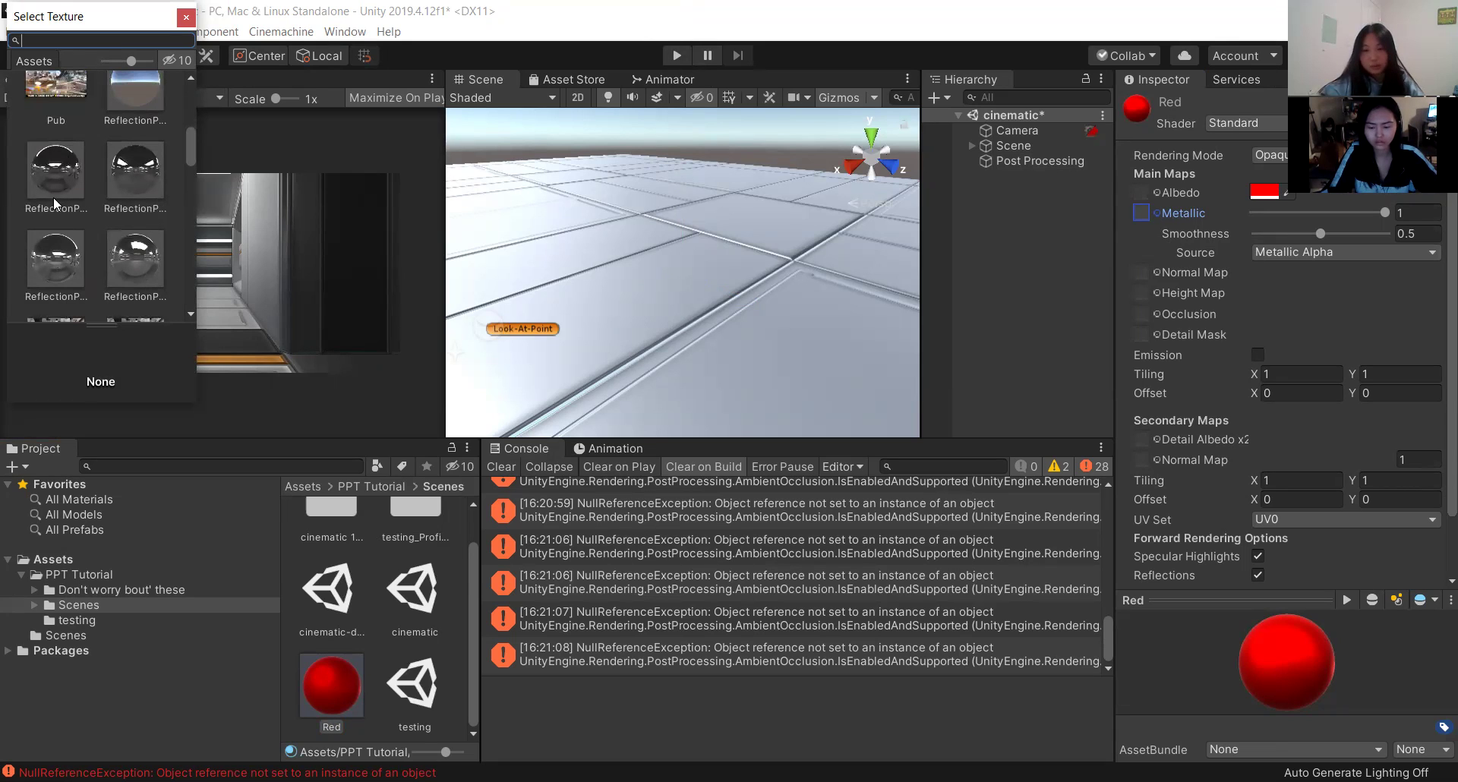
scroll(95, 228, "up", 1)
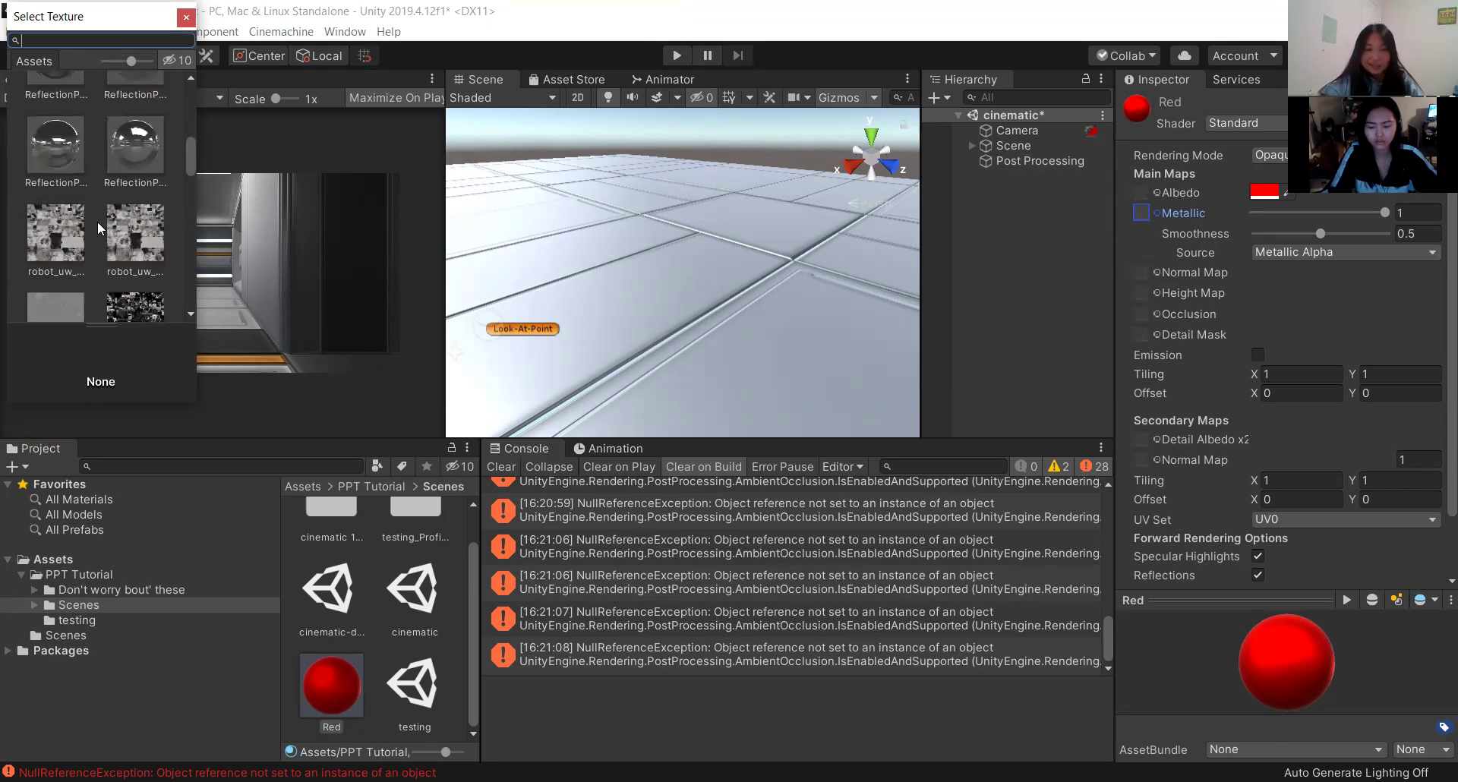
scroll(97, 221, "down", 5)
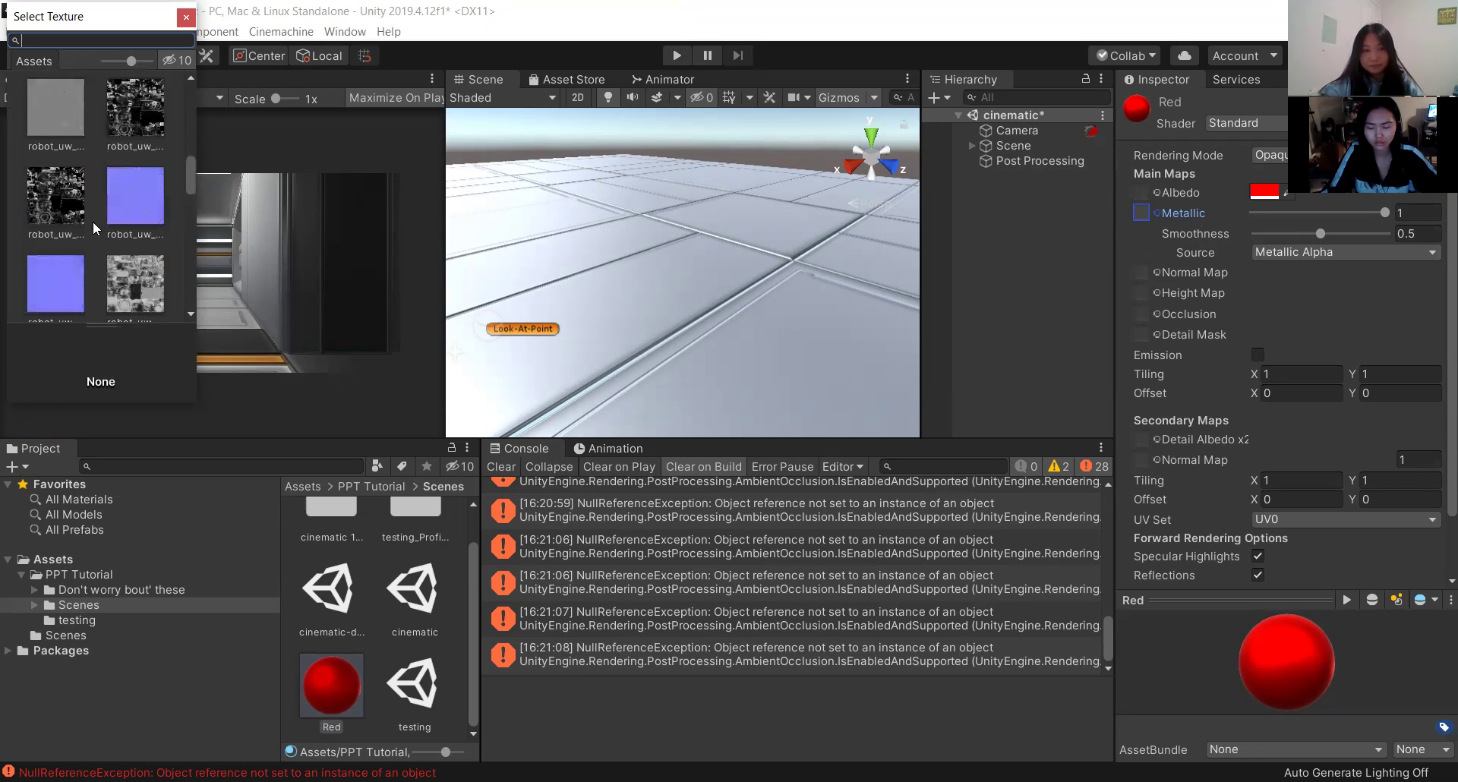
left_click(186, 17)
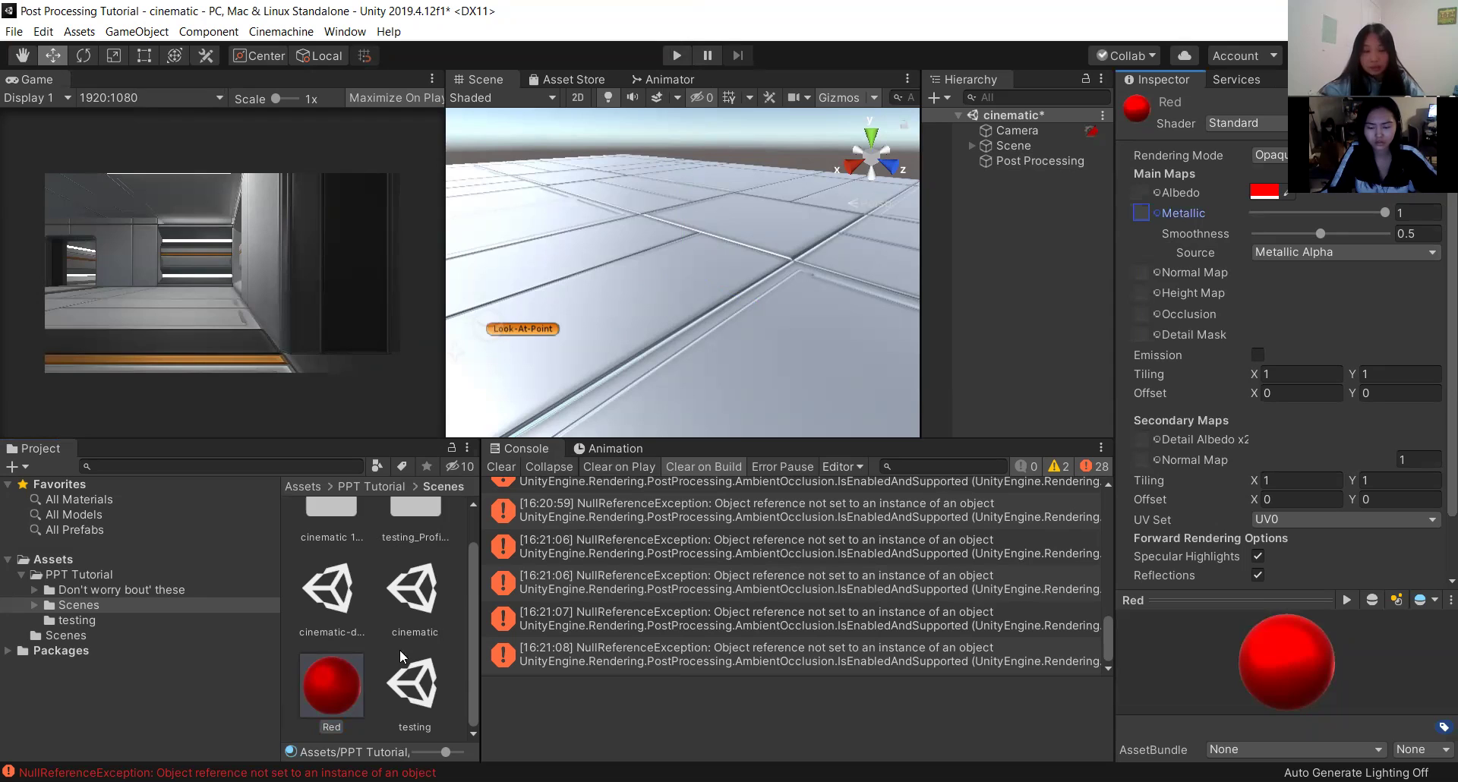
left_click(1157, 212)
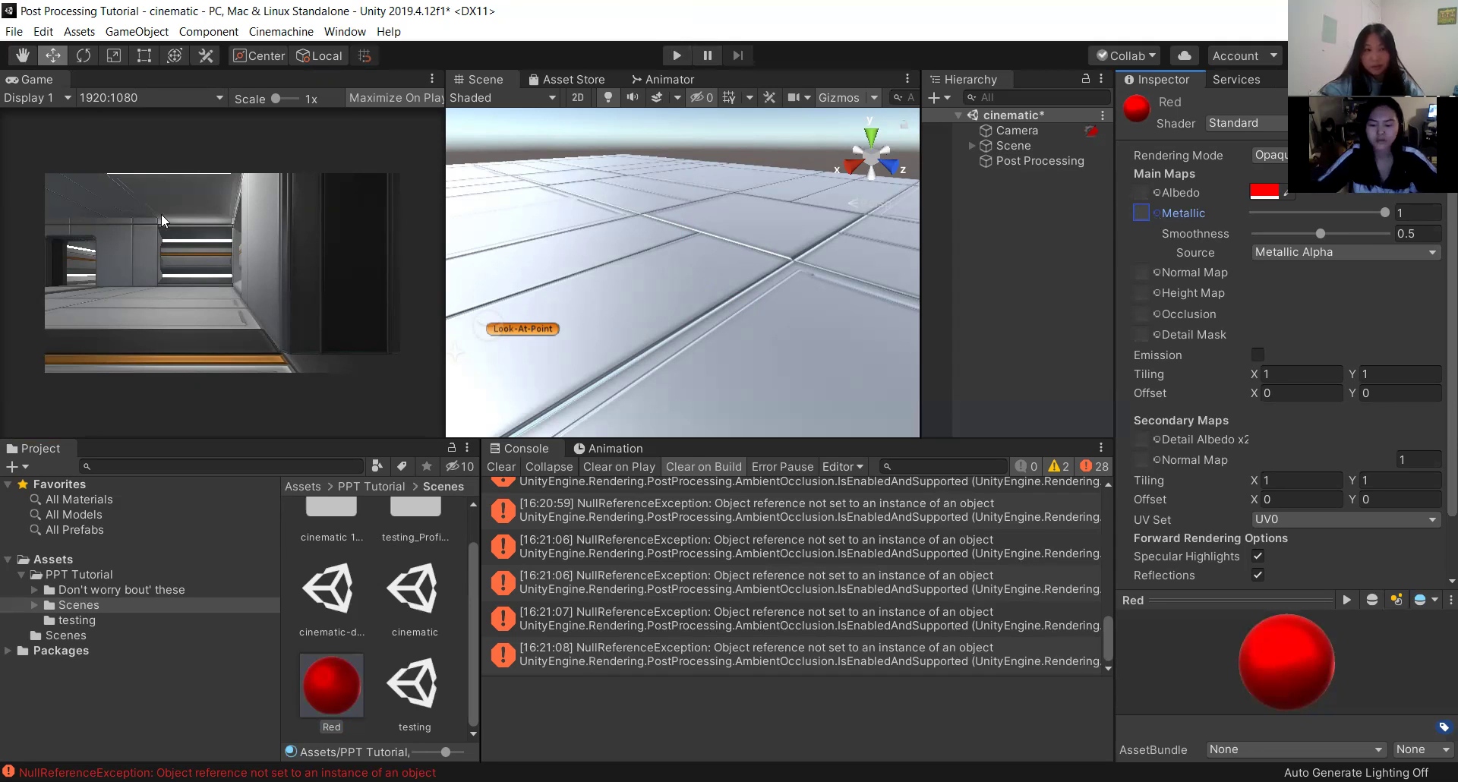
scroll(166, 210, "down", 8)
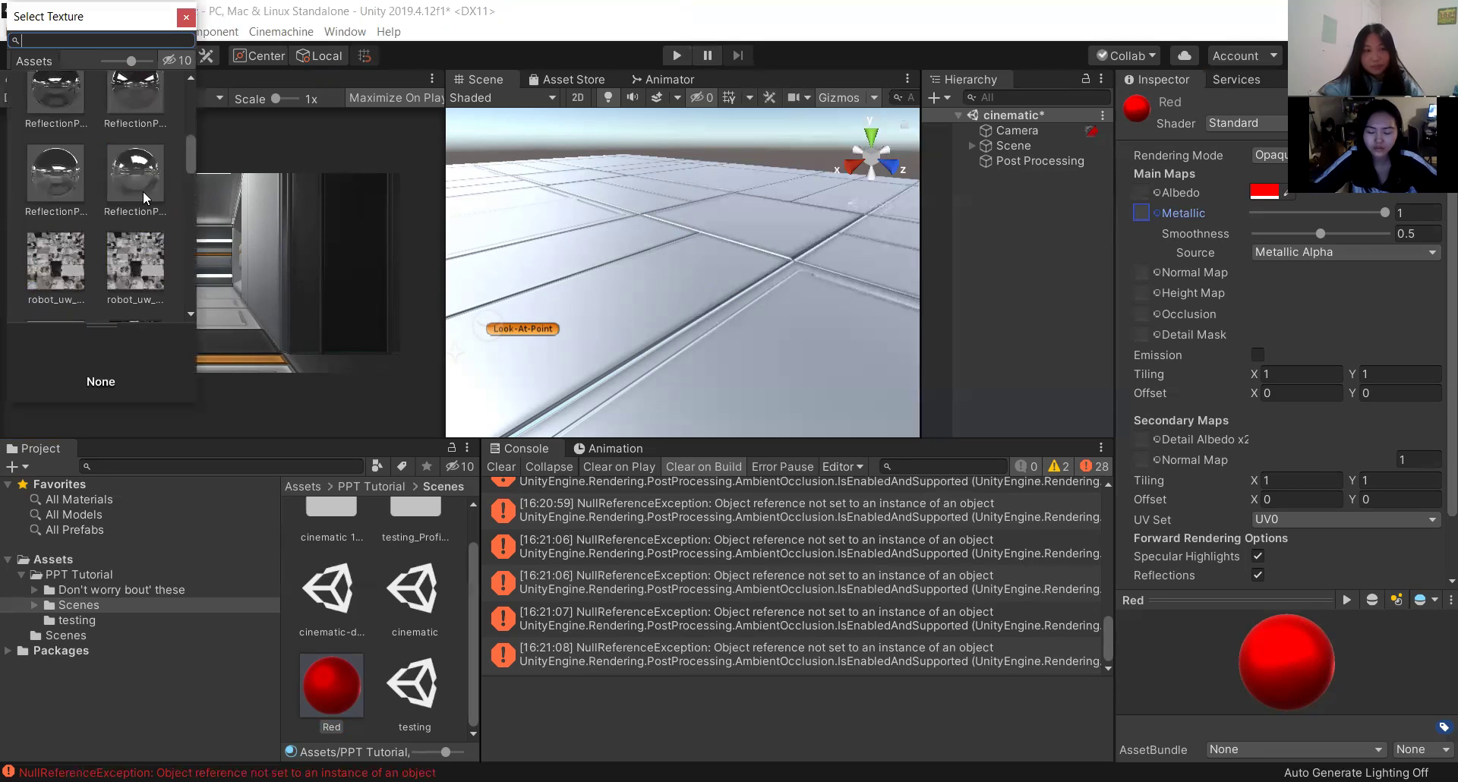
scroll(132, 286, "down", 2)
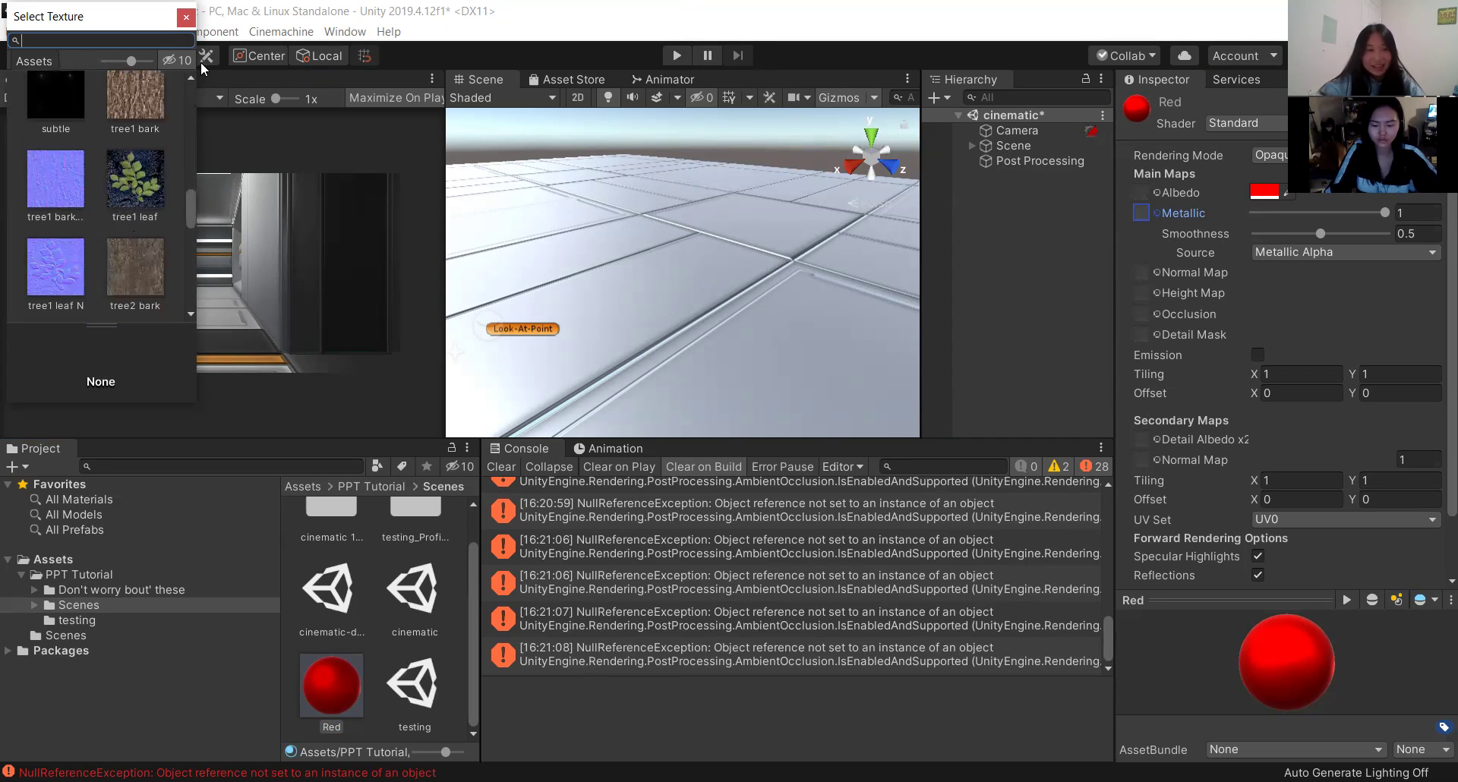
Close the texture selection without assigning a map and set the Red material's metallic value to 1.
left_click(1379, 215)
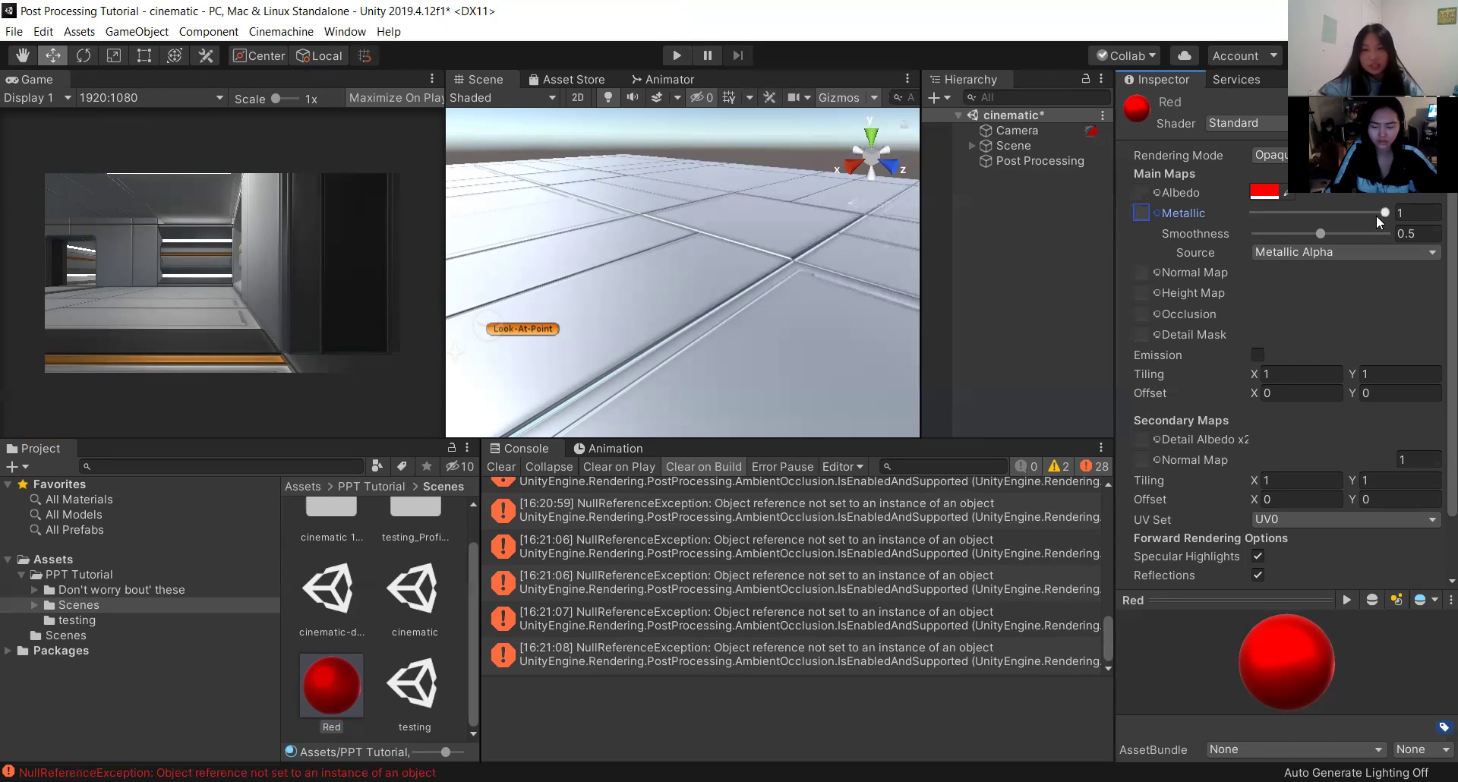
left_click_drag(1378, 215, 1402, 214)
type("1")
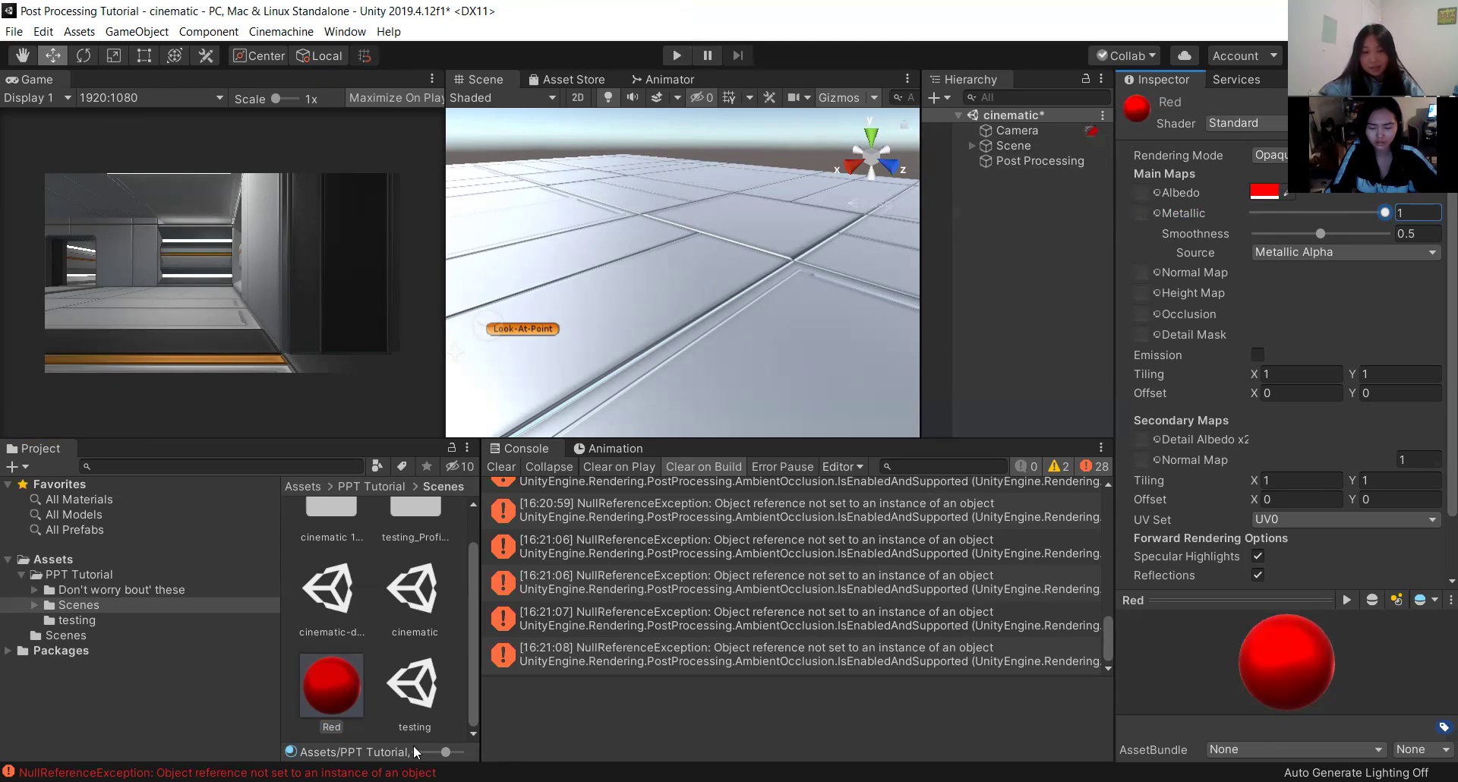
left_click(334, 686)
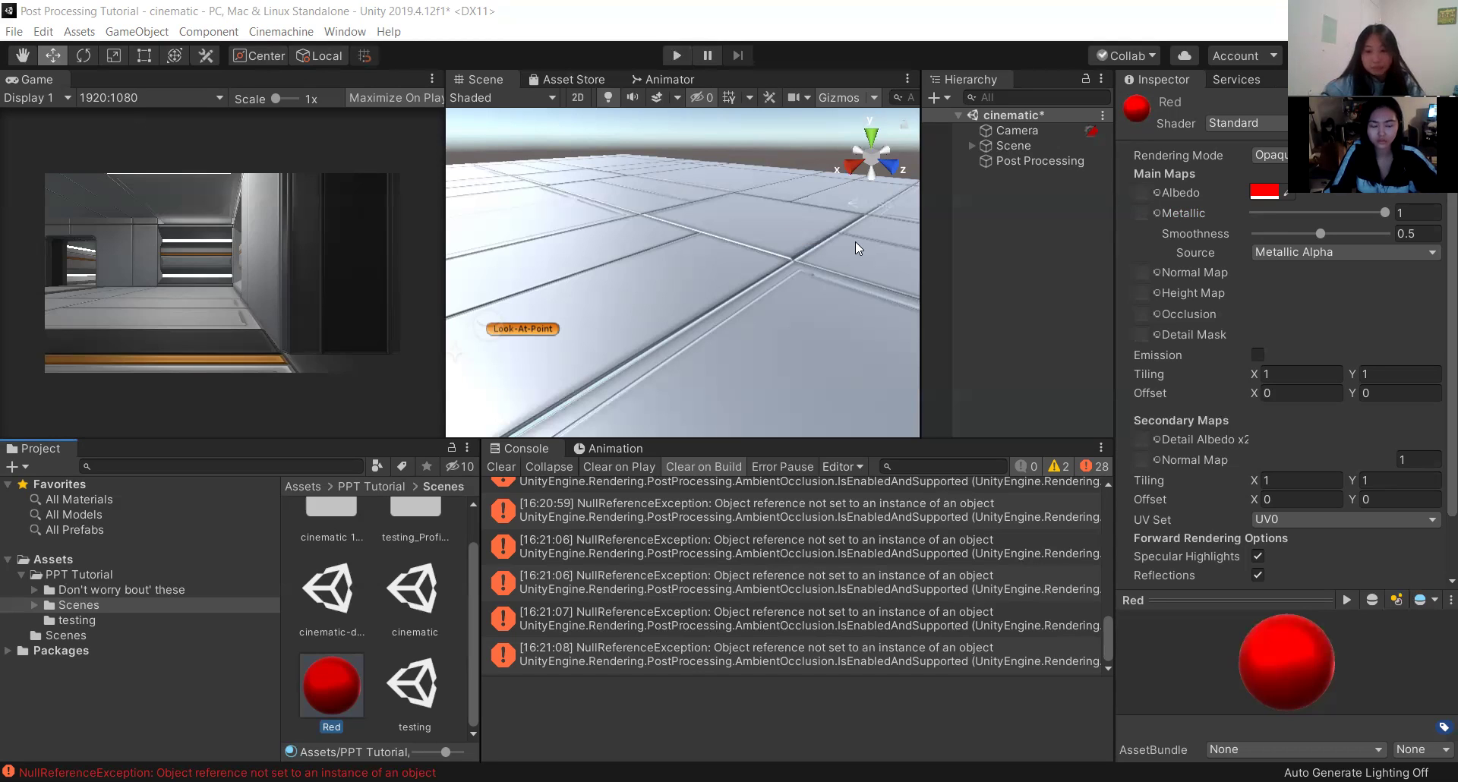
Add a Post-process Volume component to the Post Processing object.
left_click(1042, 157)
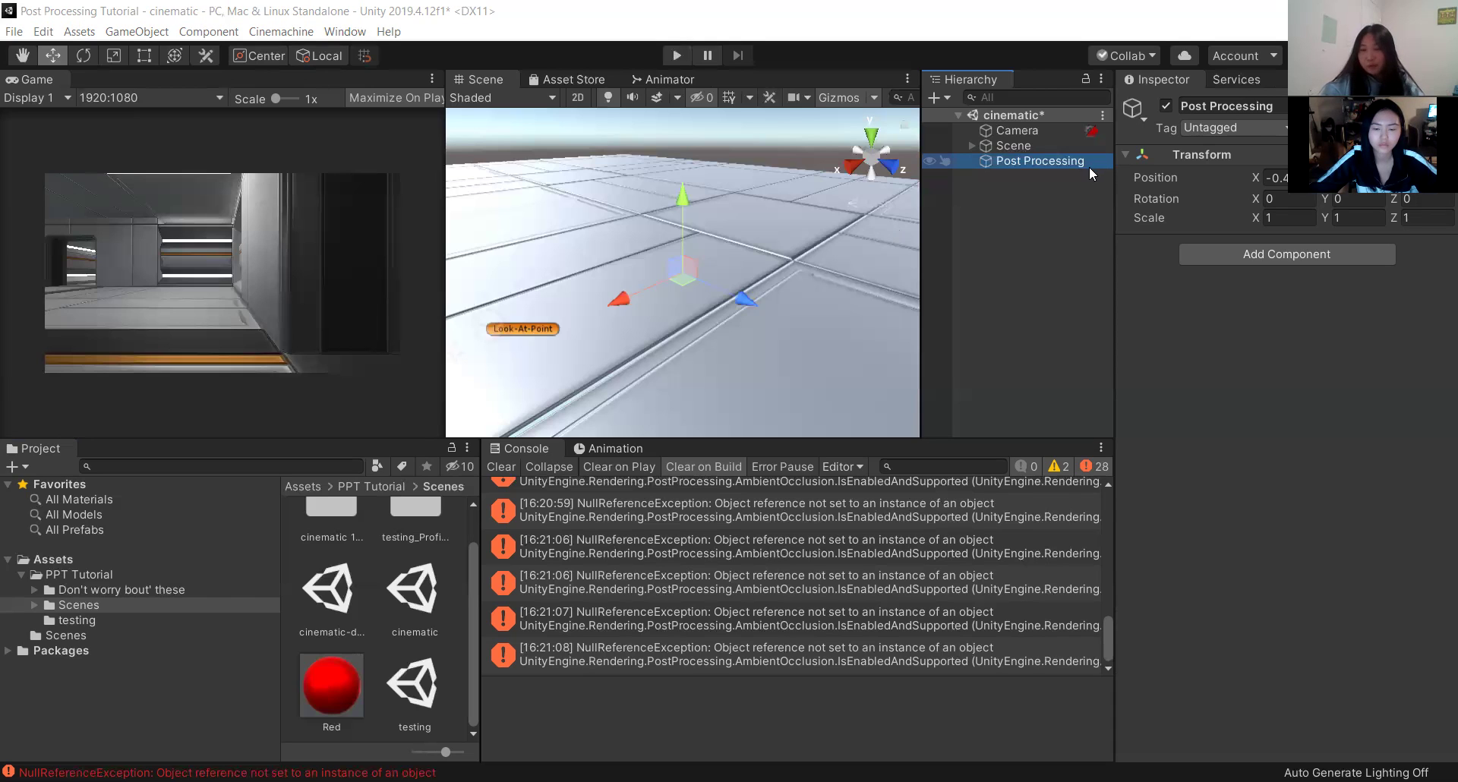
left_click(937, 97)
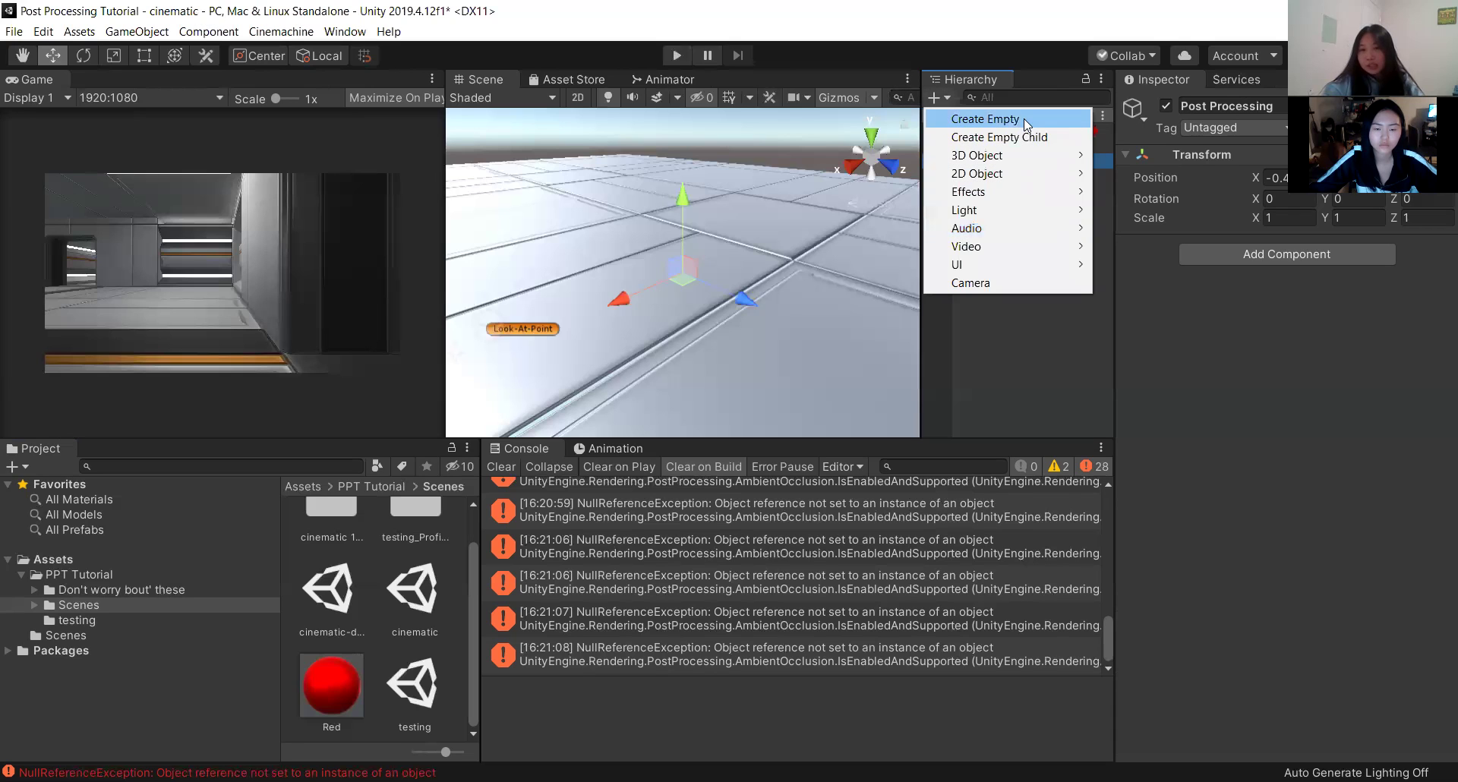
left_click(999, 379)
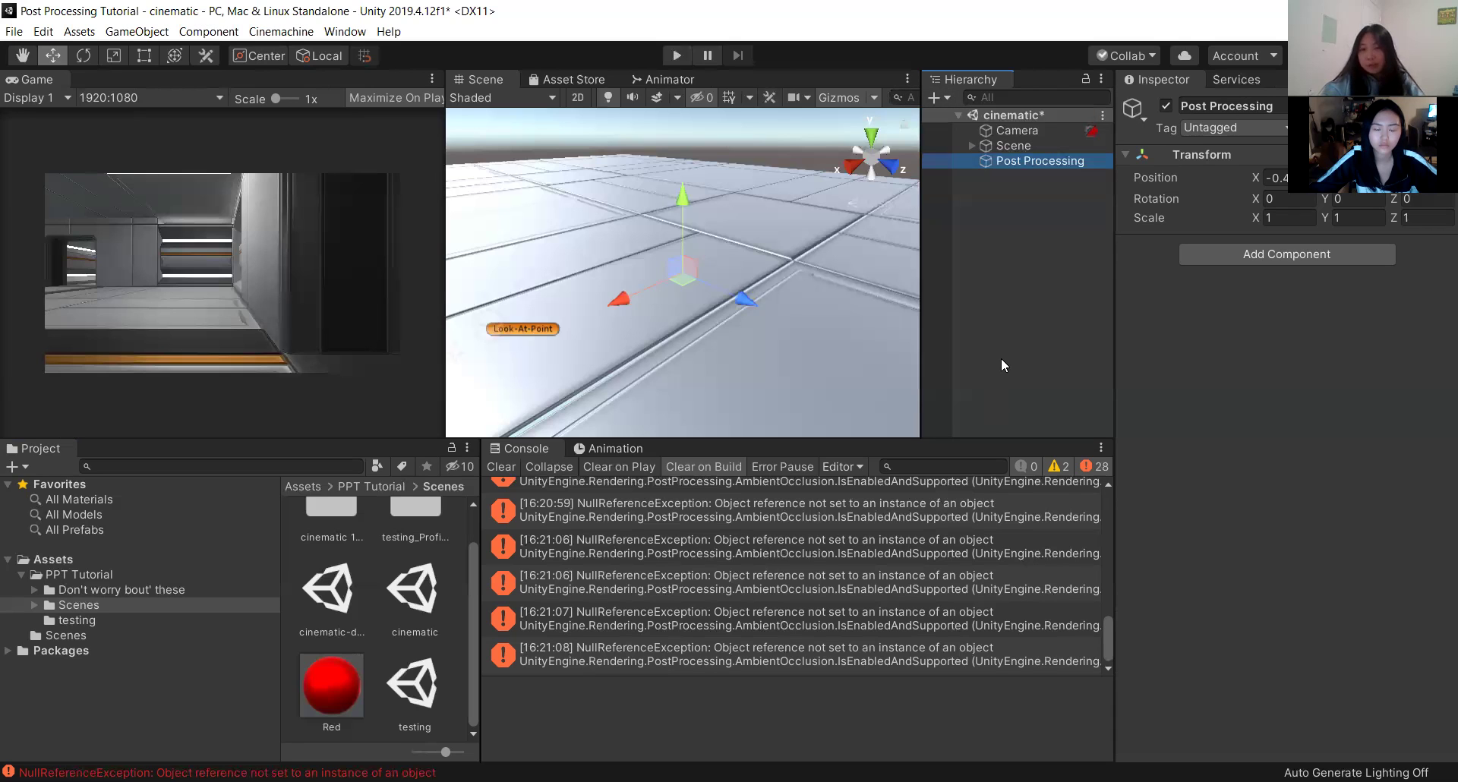
left_click(1358, 258)
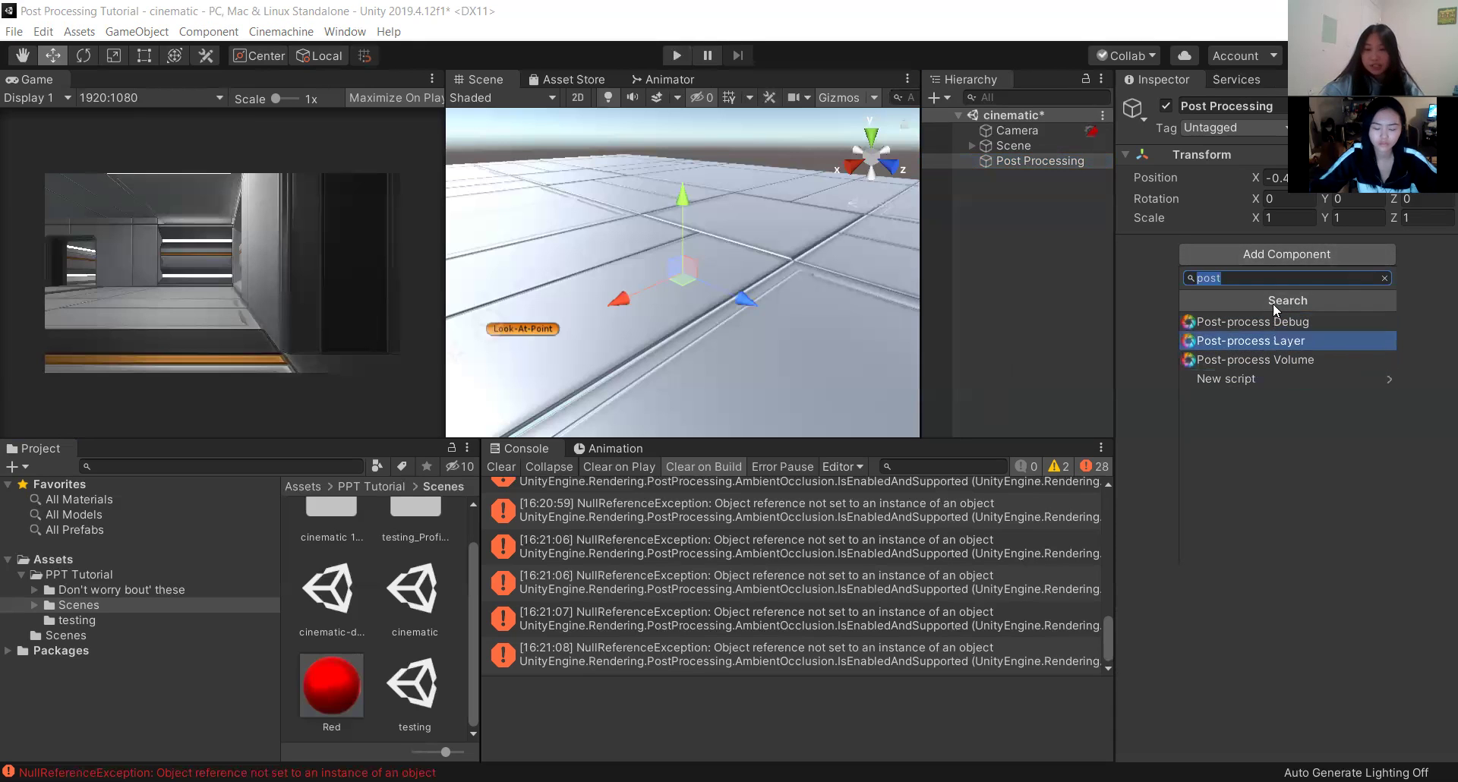
left_click(1285, 359)
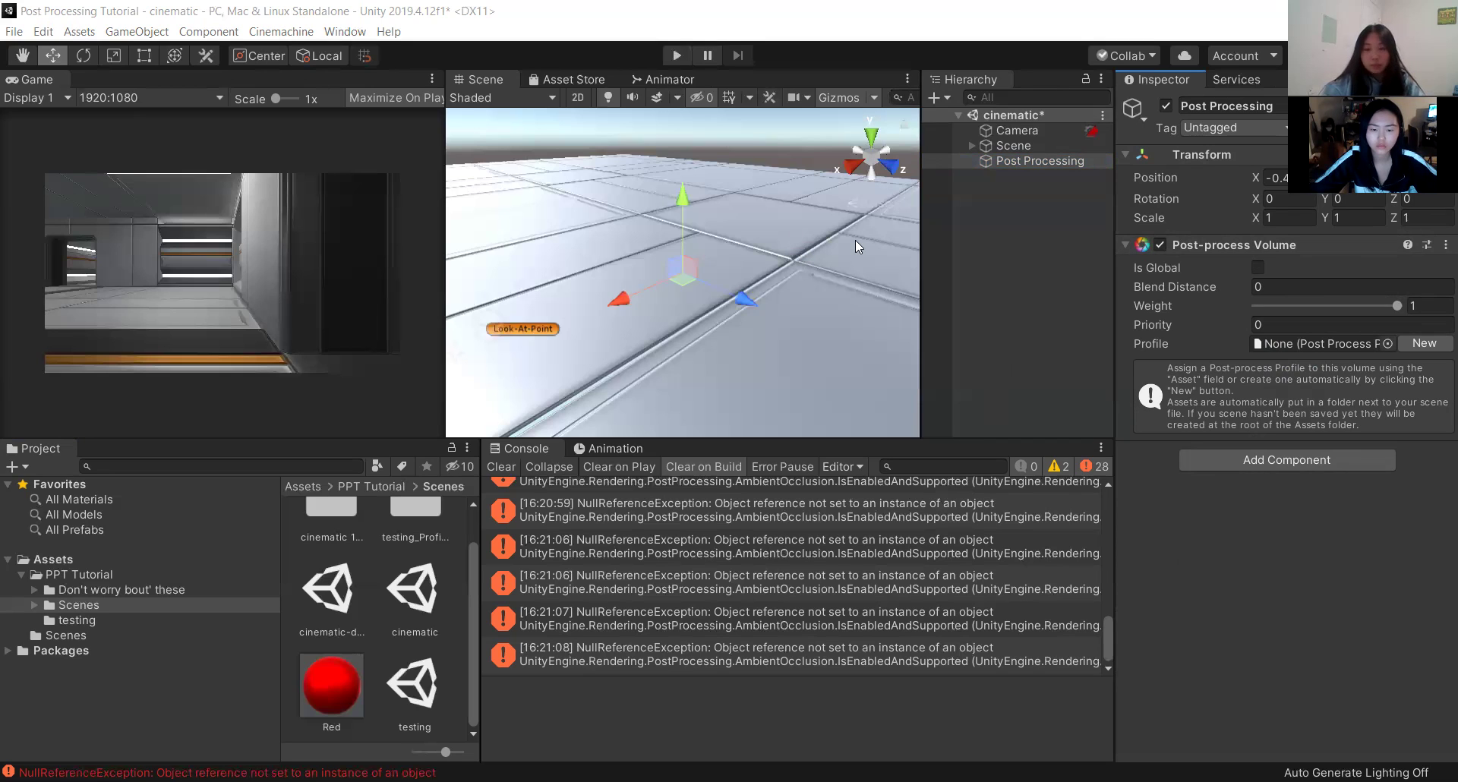
Make the Post Processing object's Post-process Volume global and create a new profile for it.
left_click(1255, 266)
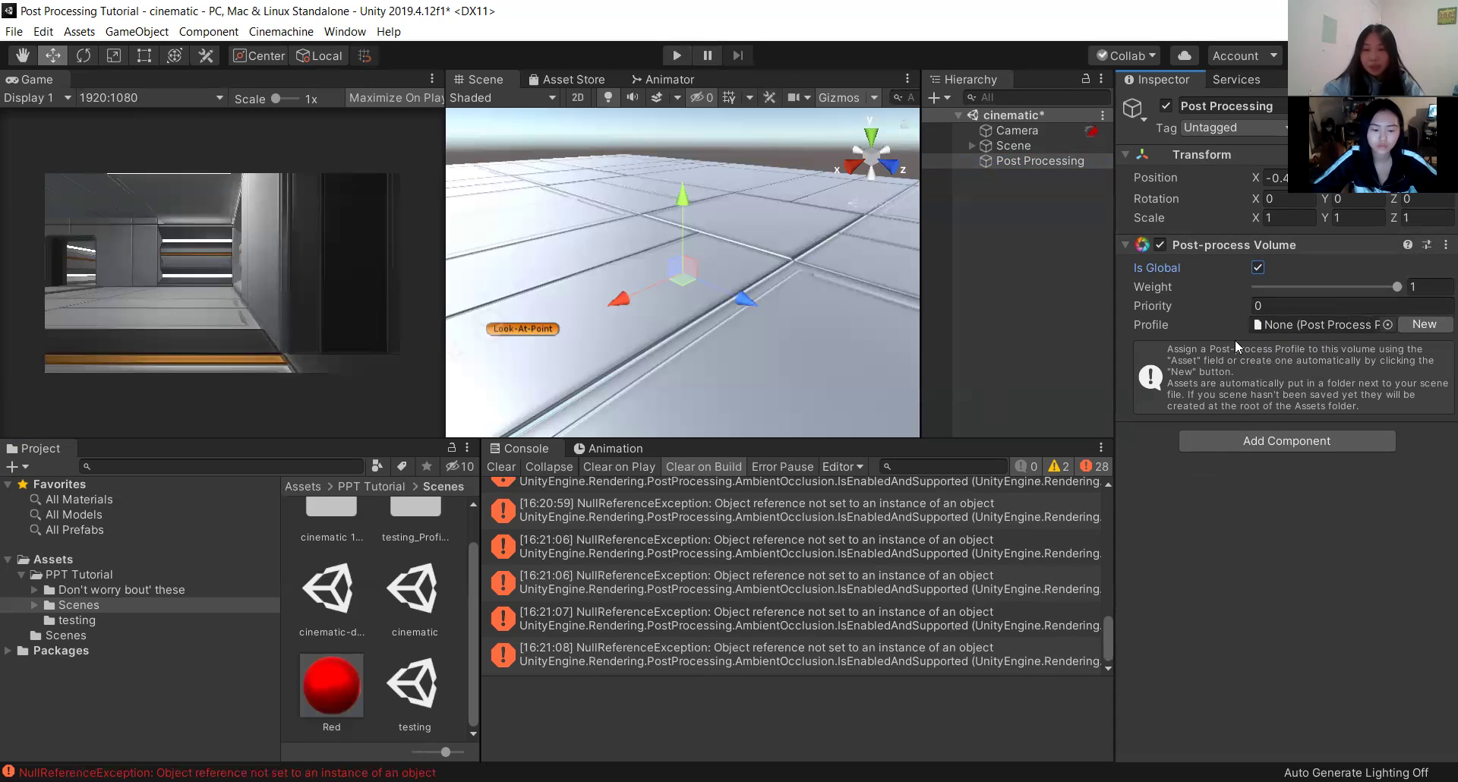
left_click(1420, 325)
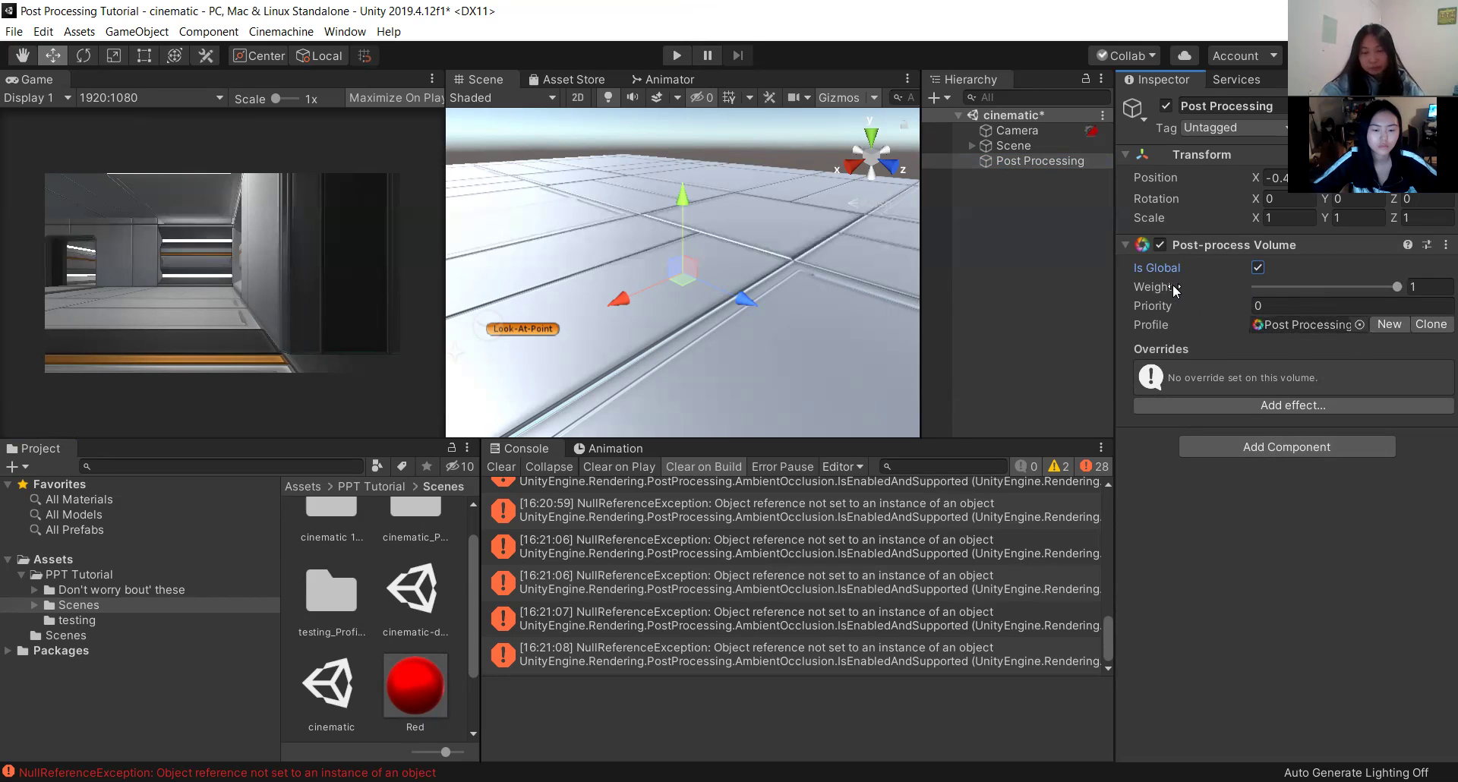
mouse_move(1168, 284)
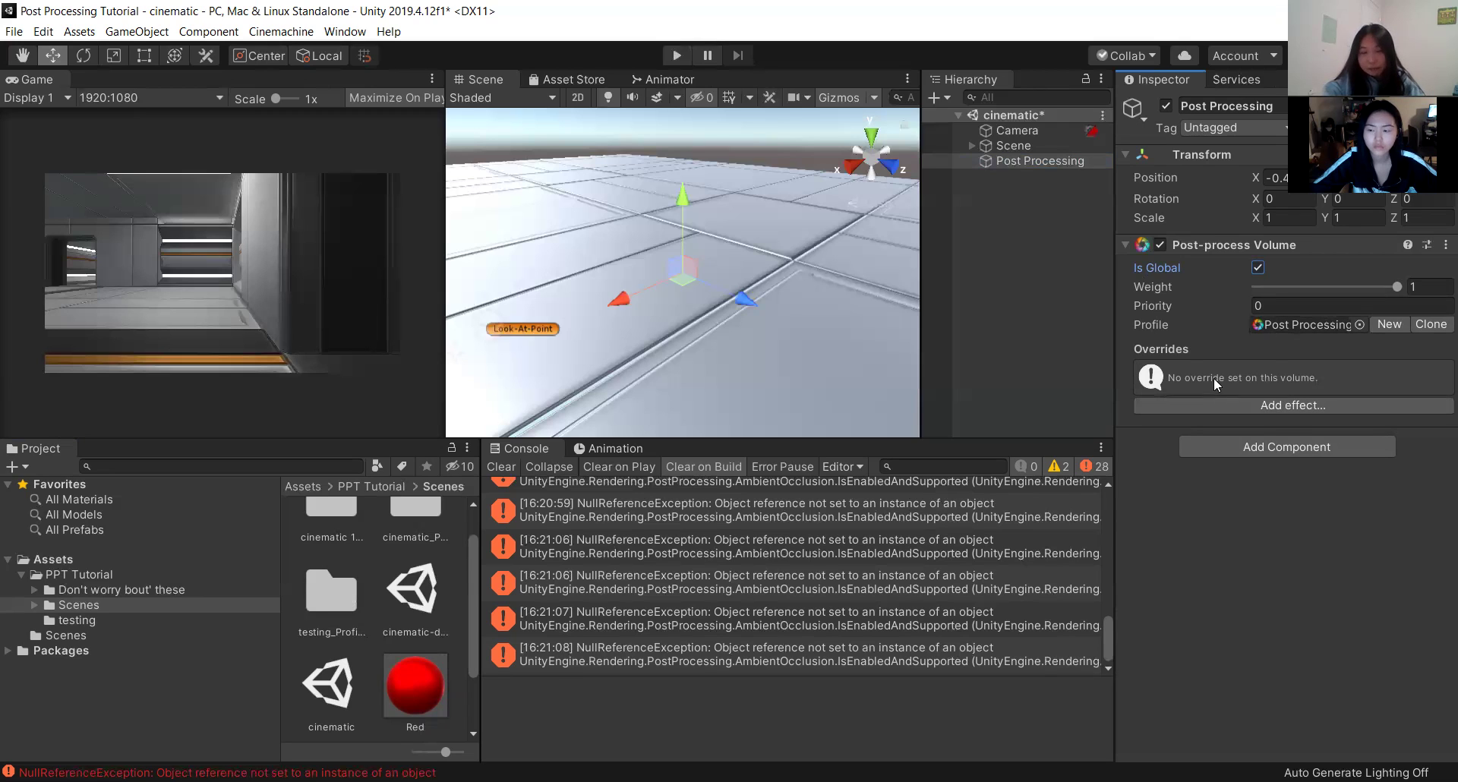
Add a Post-process Layer component to the Camera.
left_click(1012, 130)
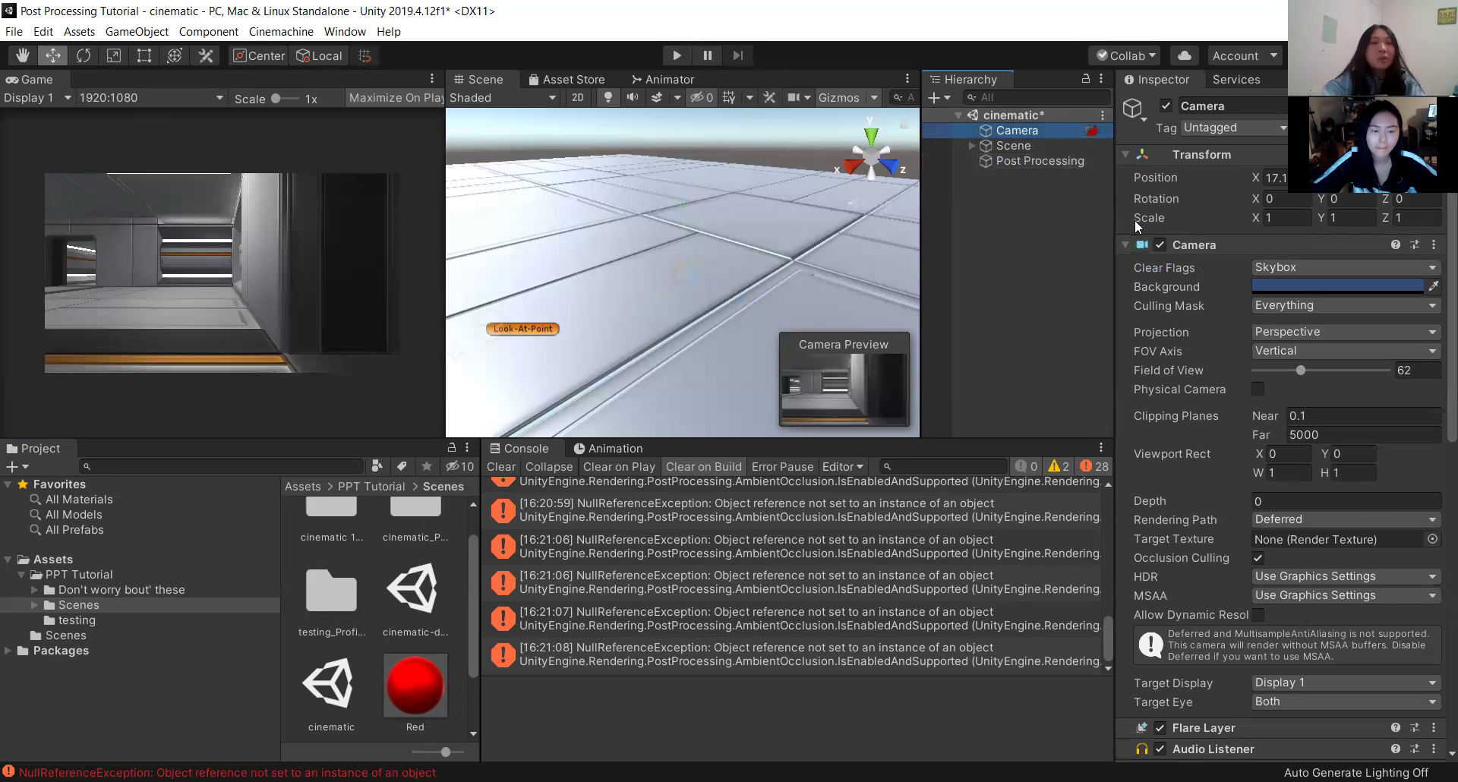
scroll(1332, 517, "down", 5)
scroll(1332, 516, "down", 4)
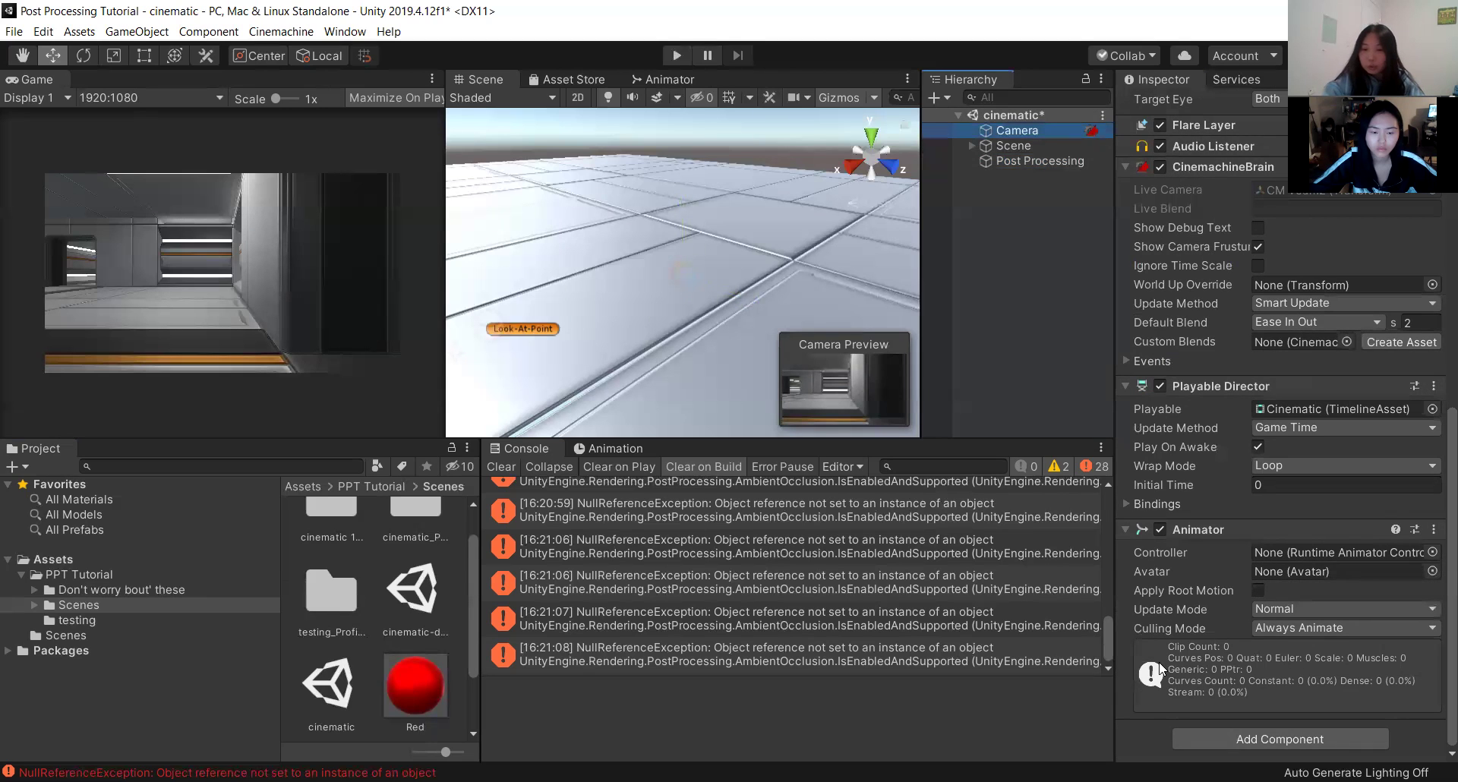
left_click(1279, 739)
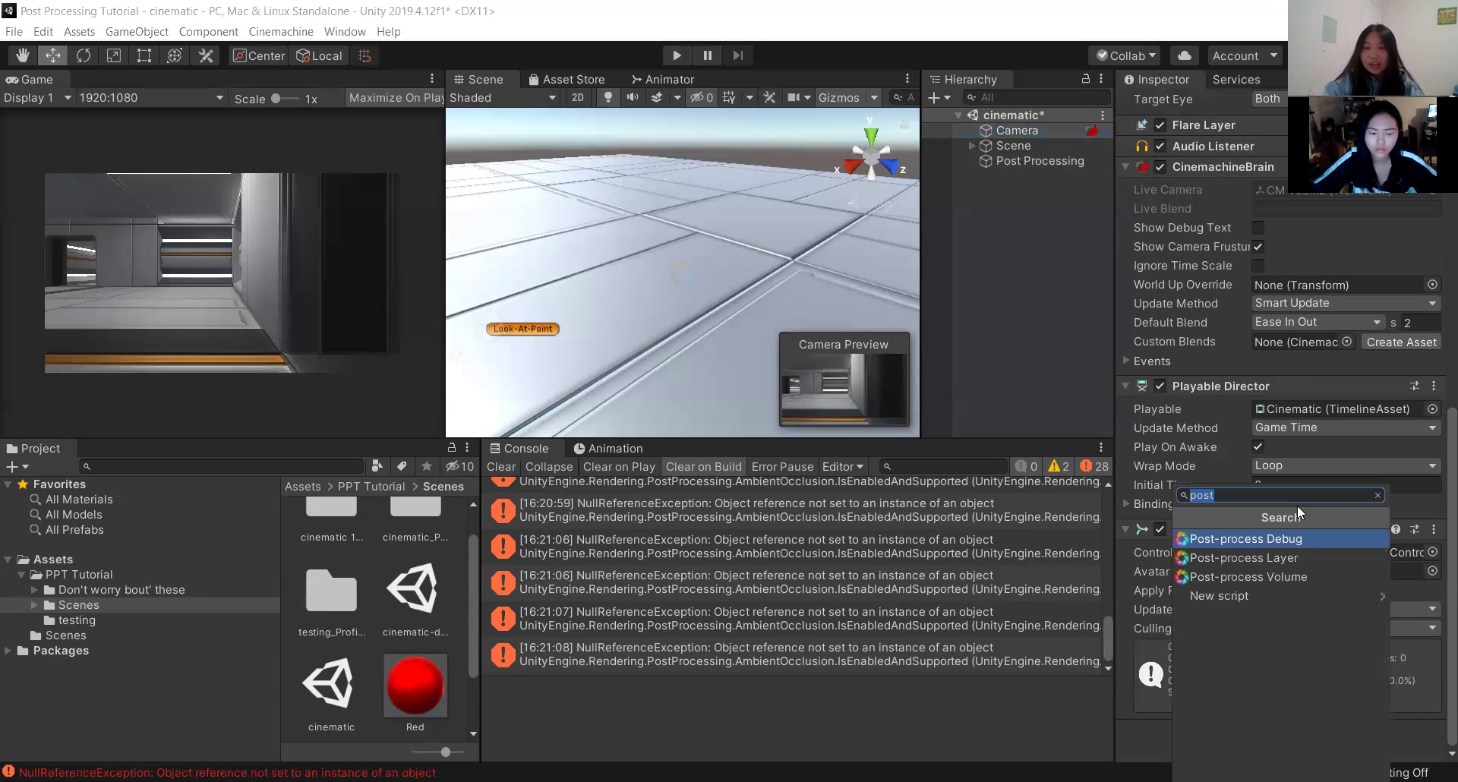
left_click(1276, 557)
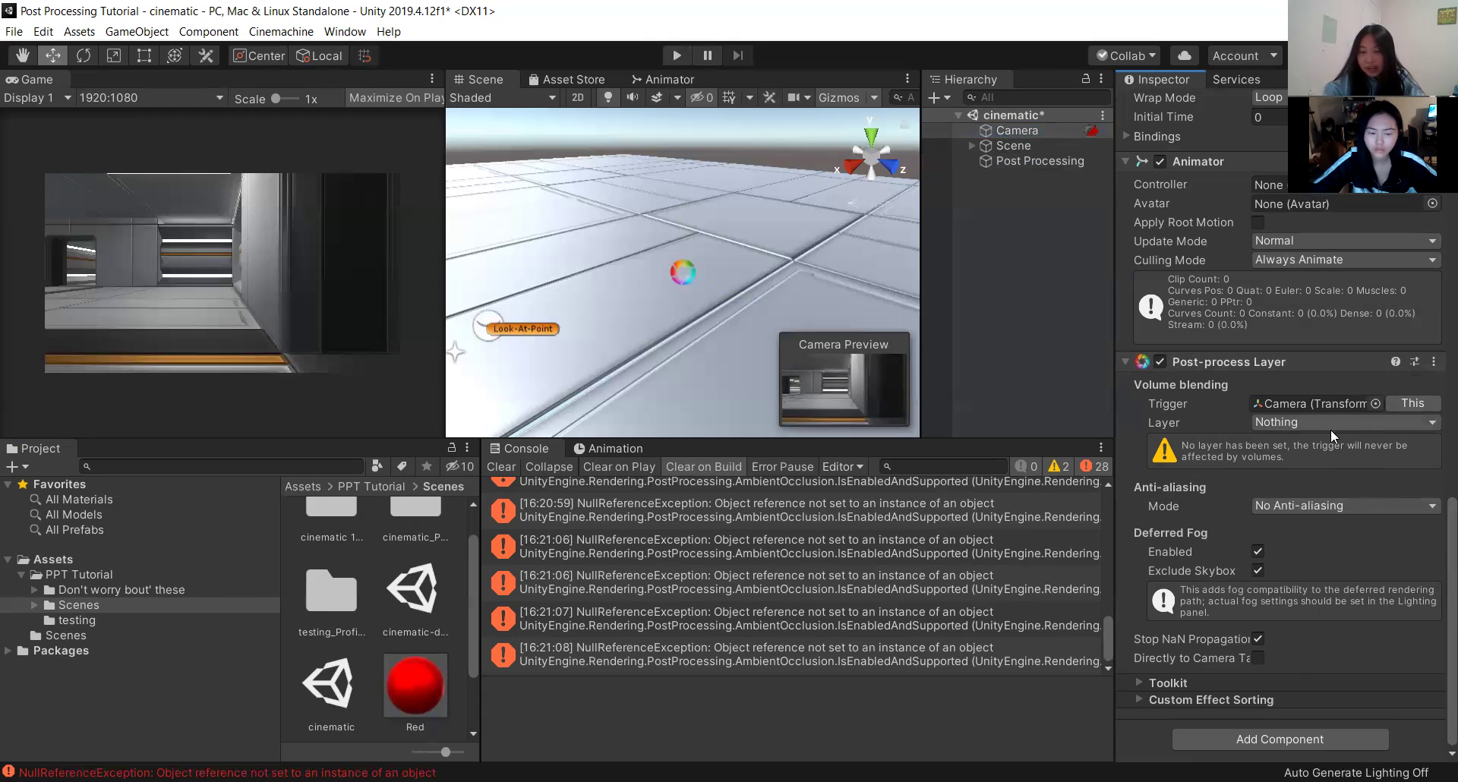
Set the volume blending layer of the Camera's Post-process Layer to Everything.
left_click(1309, 422)
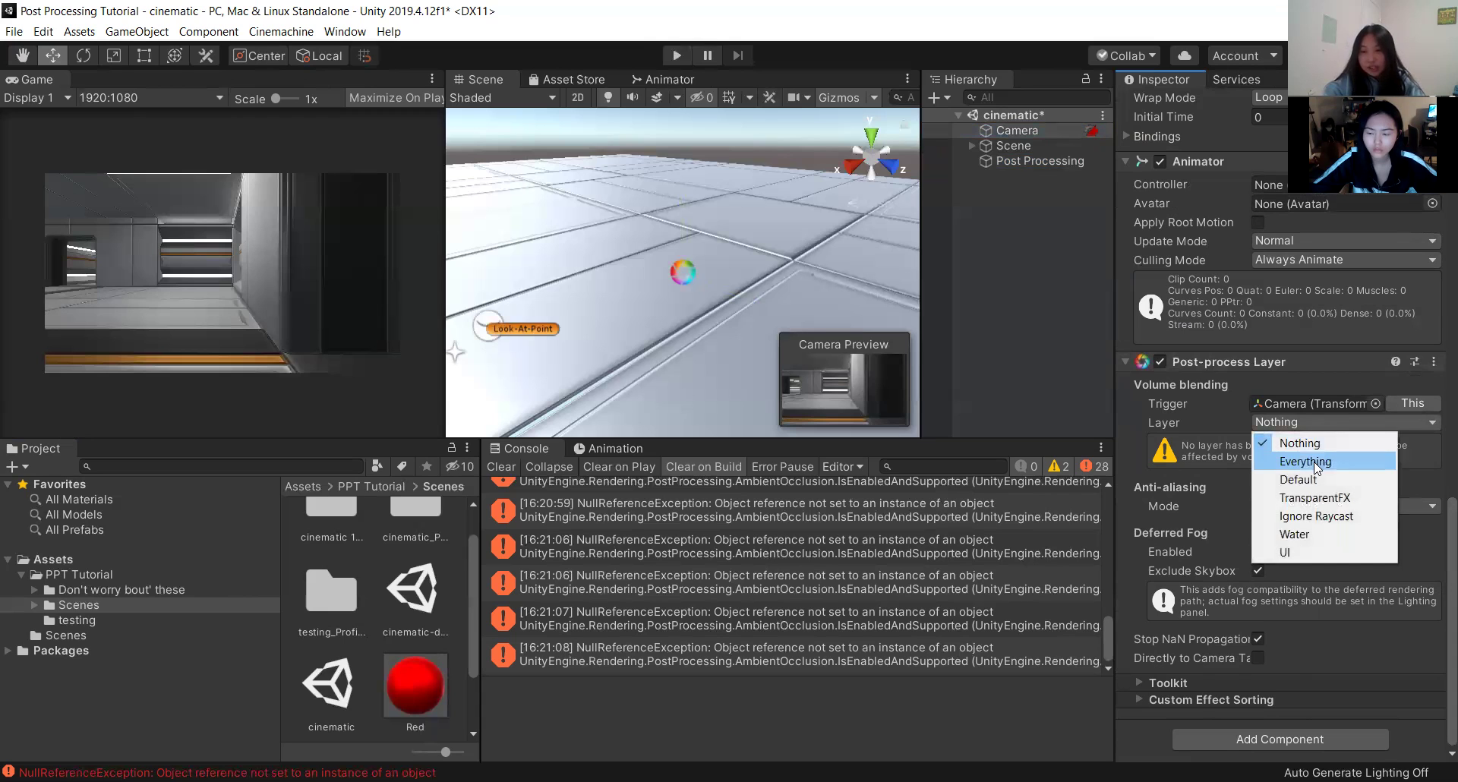
left_click(1316, 458)
left_click(1311, 420)
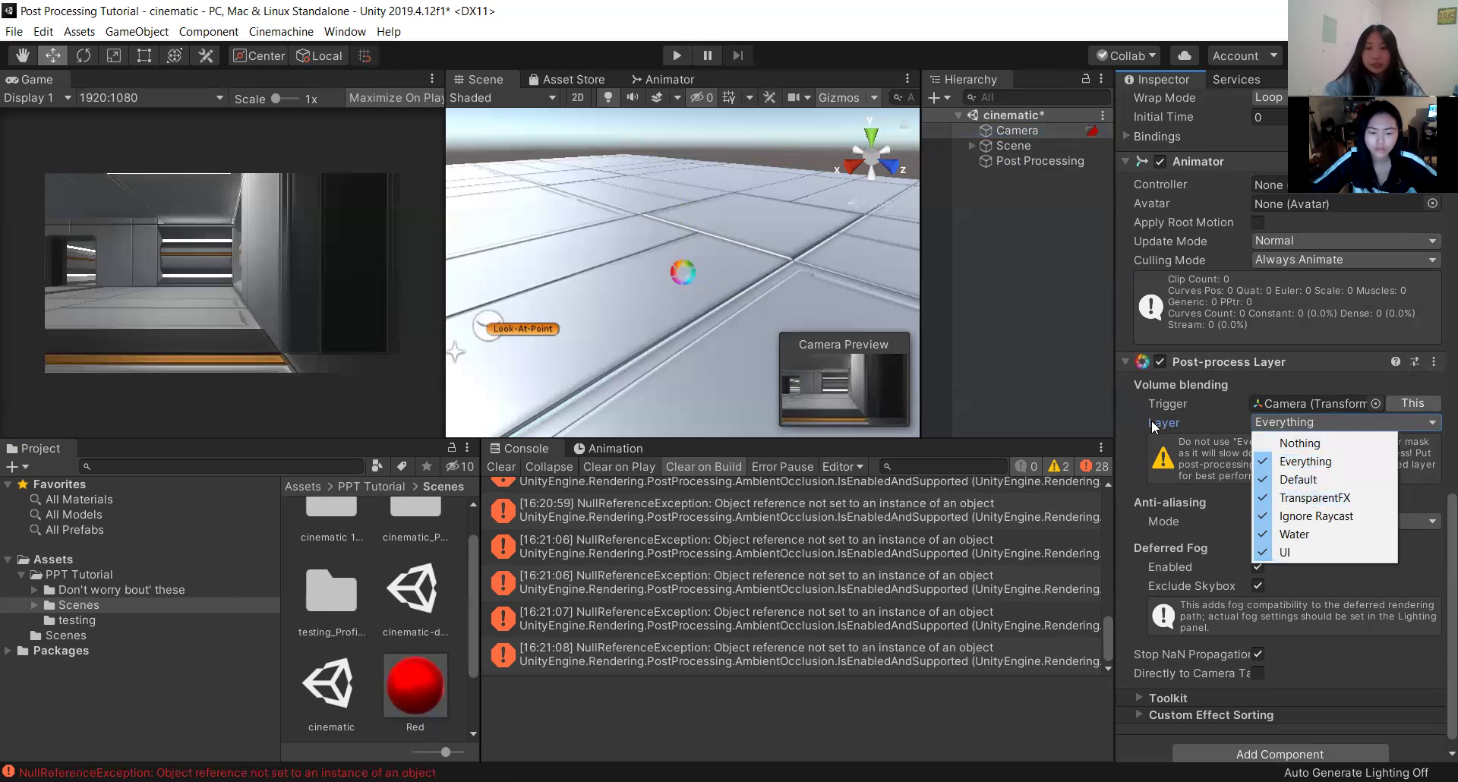
left_click(1123, 422)
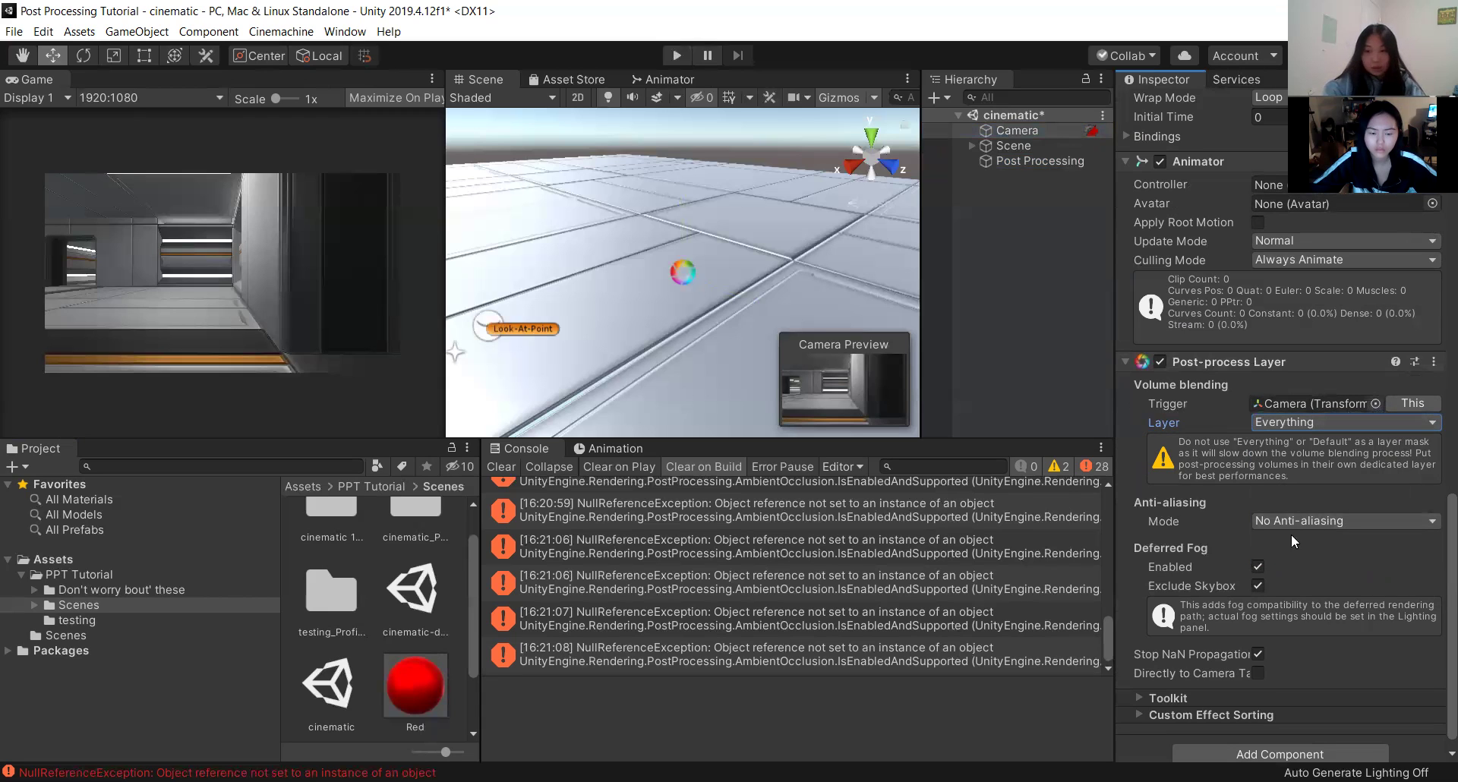
Set the anti-aliasing mode of the Camera's Post-process Layer to Fast Approximate Anti-aliasing (FXAA).
scroll(1342, 554, "down", 1)
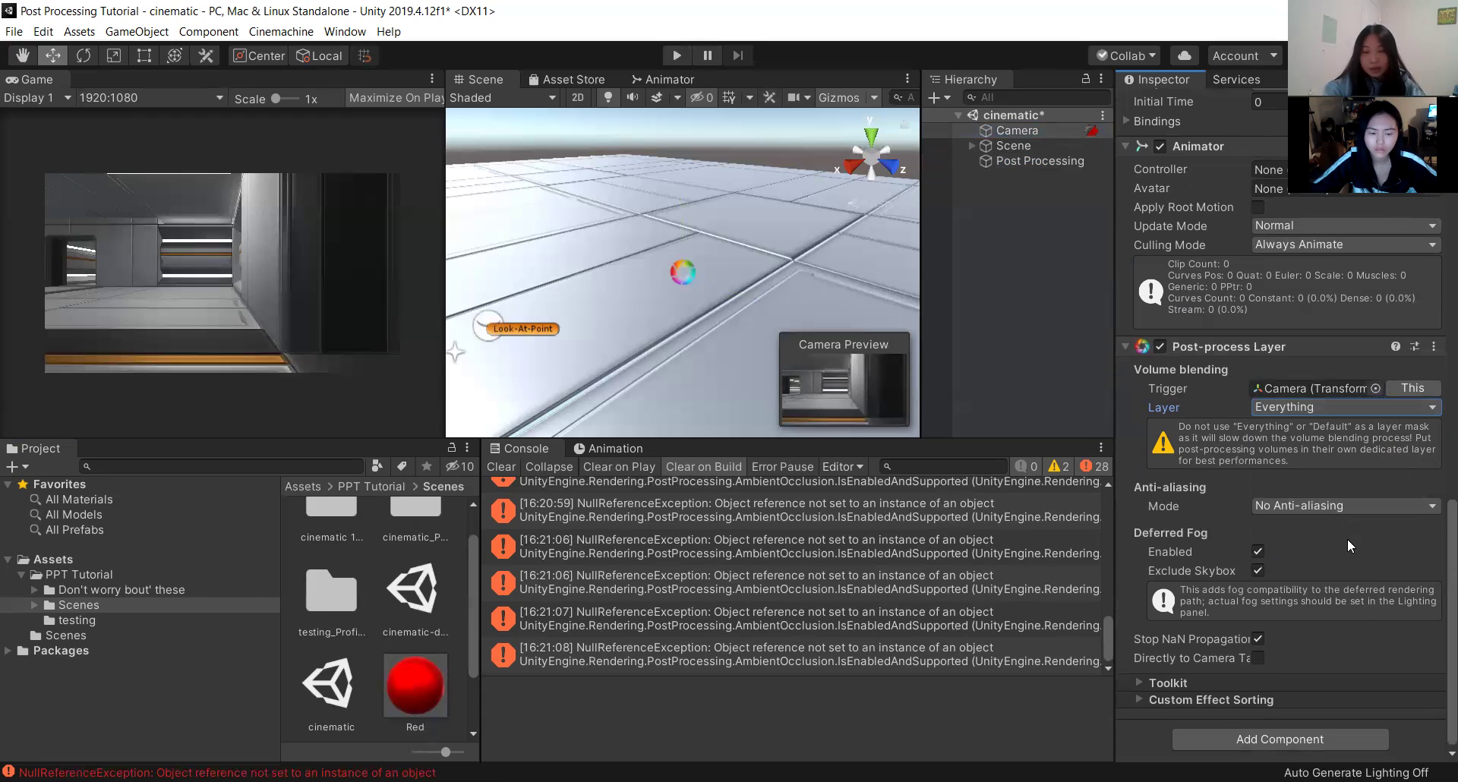
left_click(1315, 505)
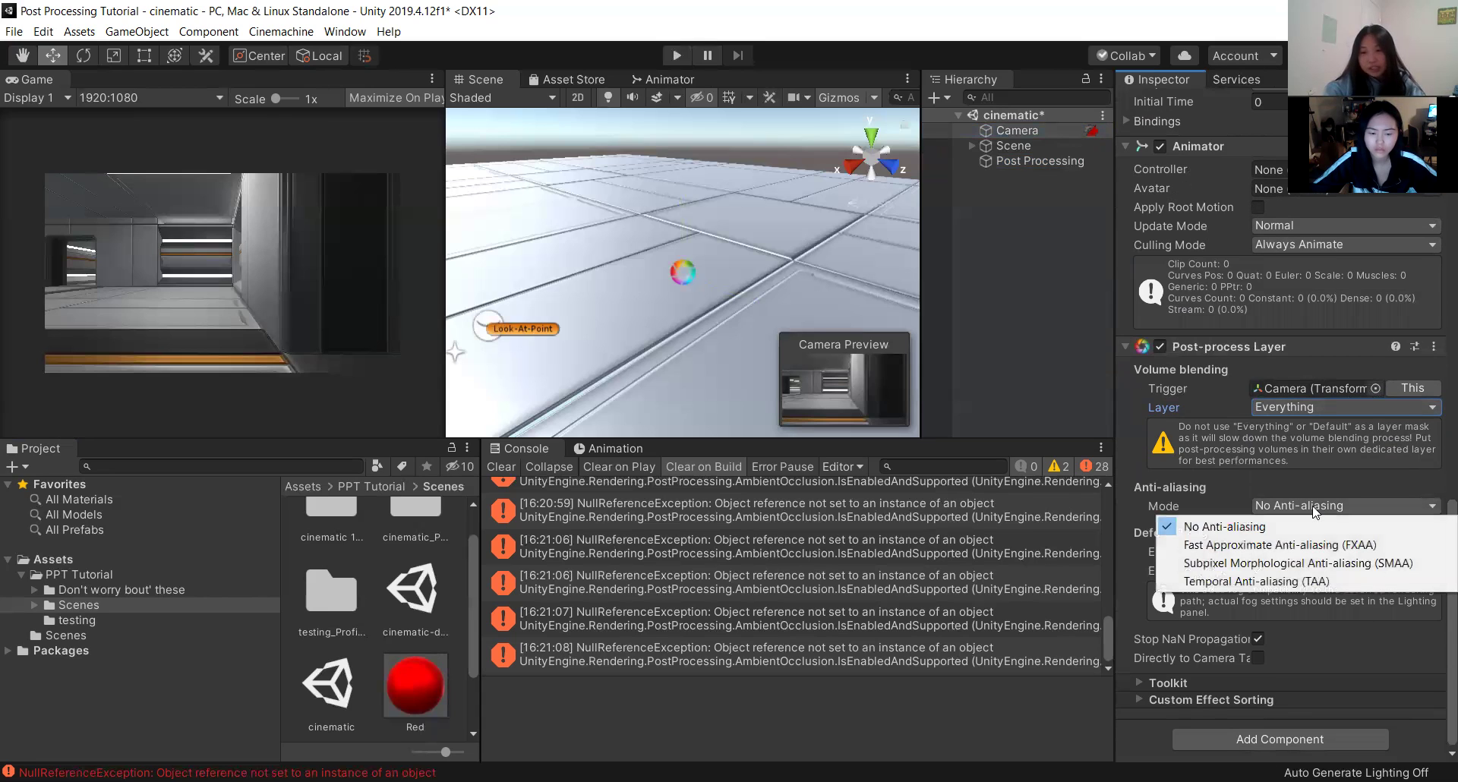
left_click(1305, 550)
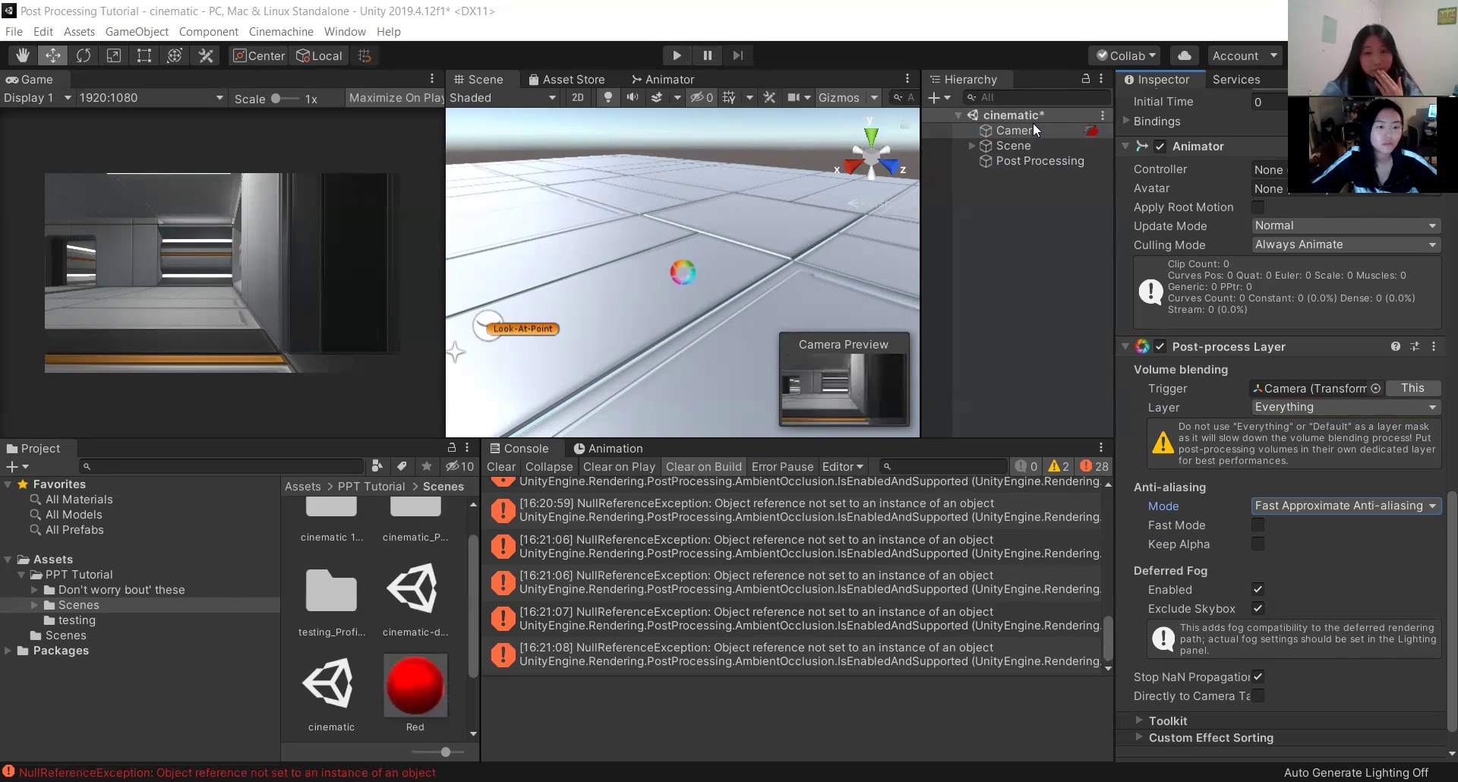
scroll(1295, 478, "down", 2)
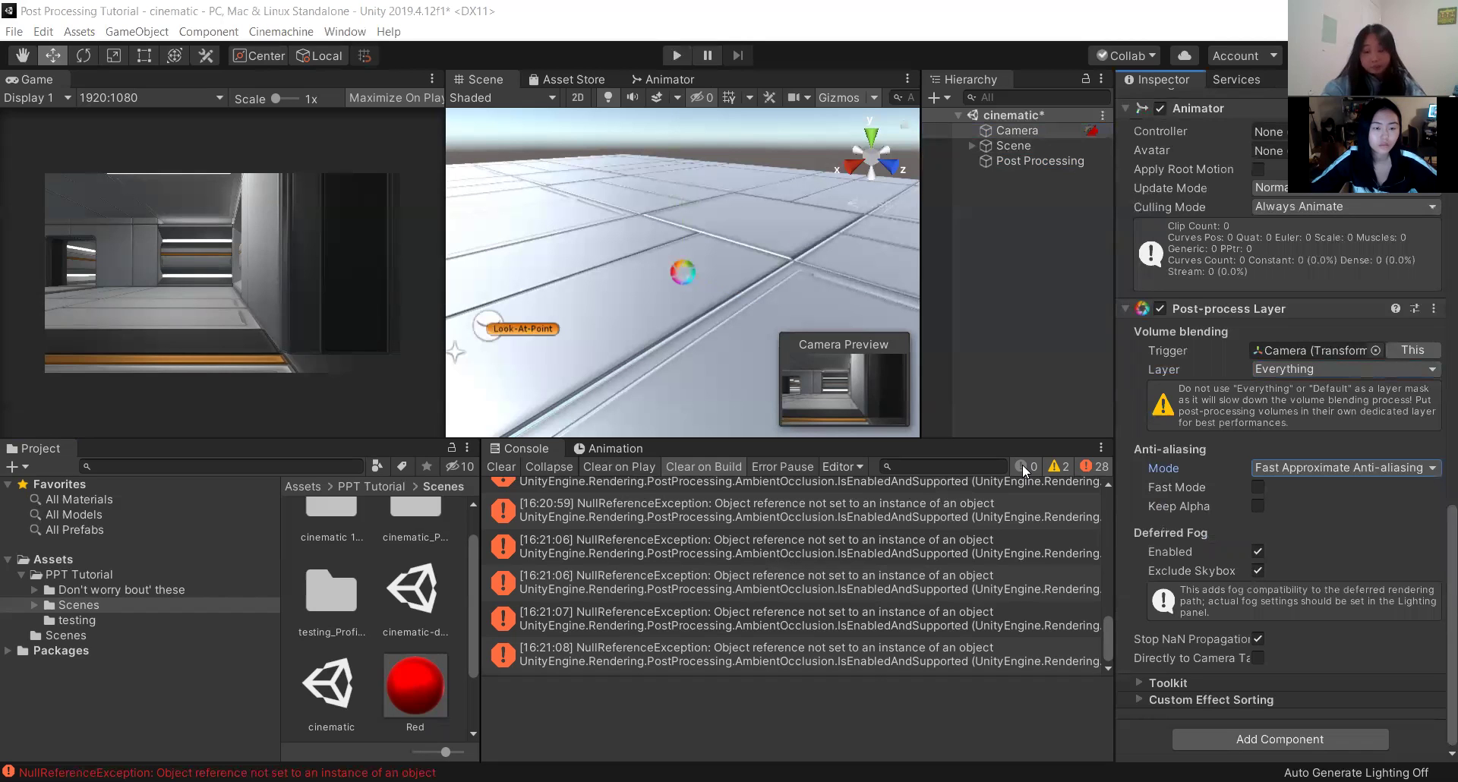
Review the Post Processing object's volume settings and the Camera's Post-process Layer settings.
left_click(1025, 162)
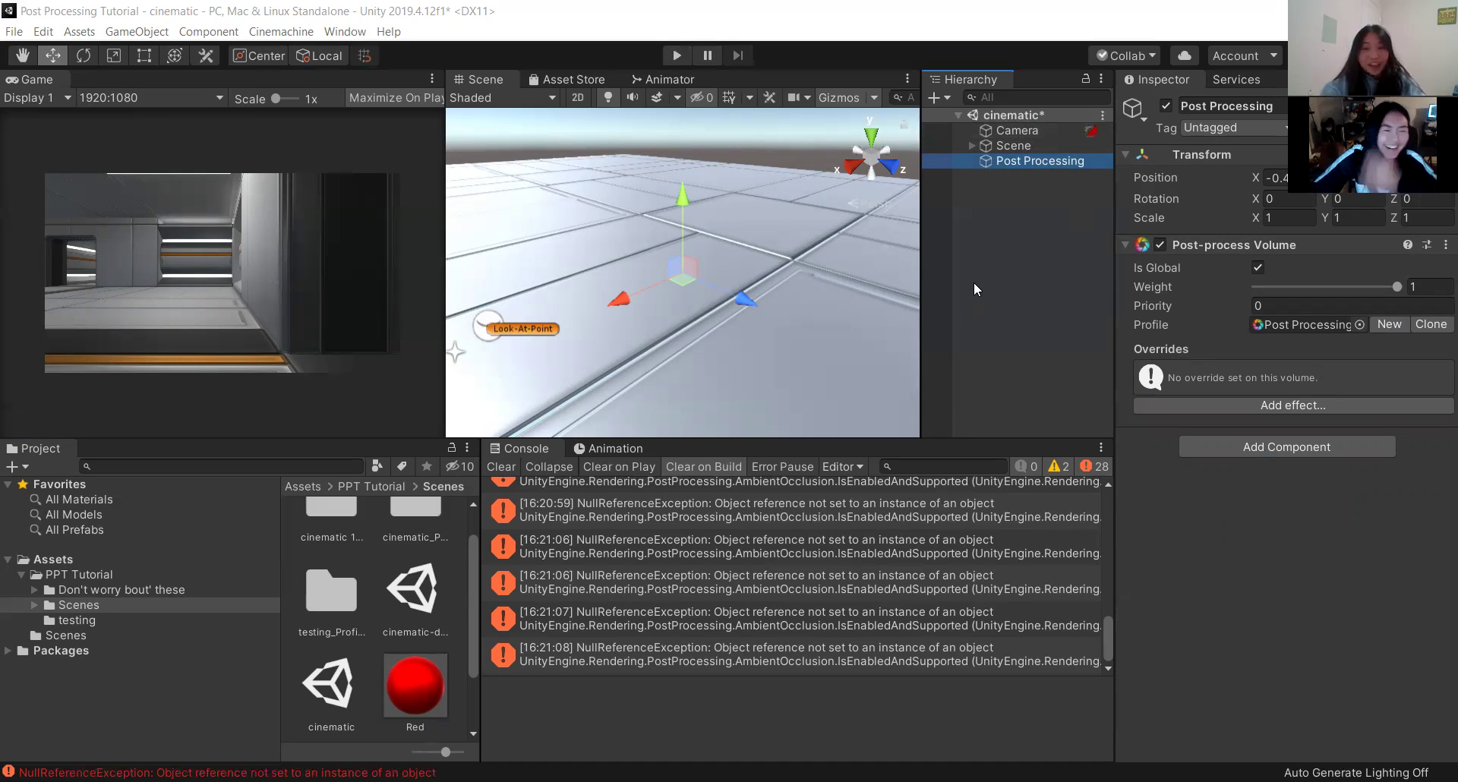
left_click(1001, 130)
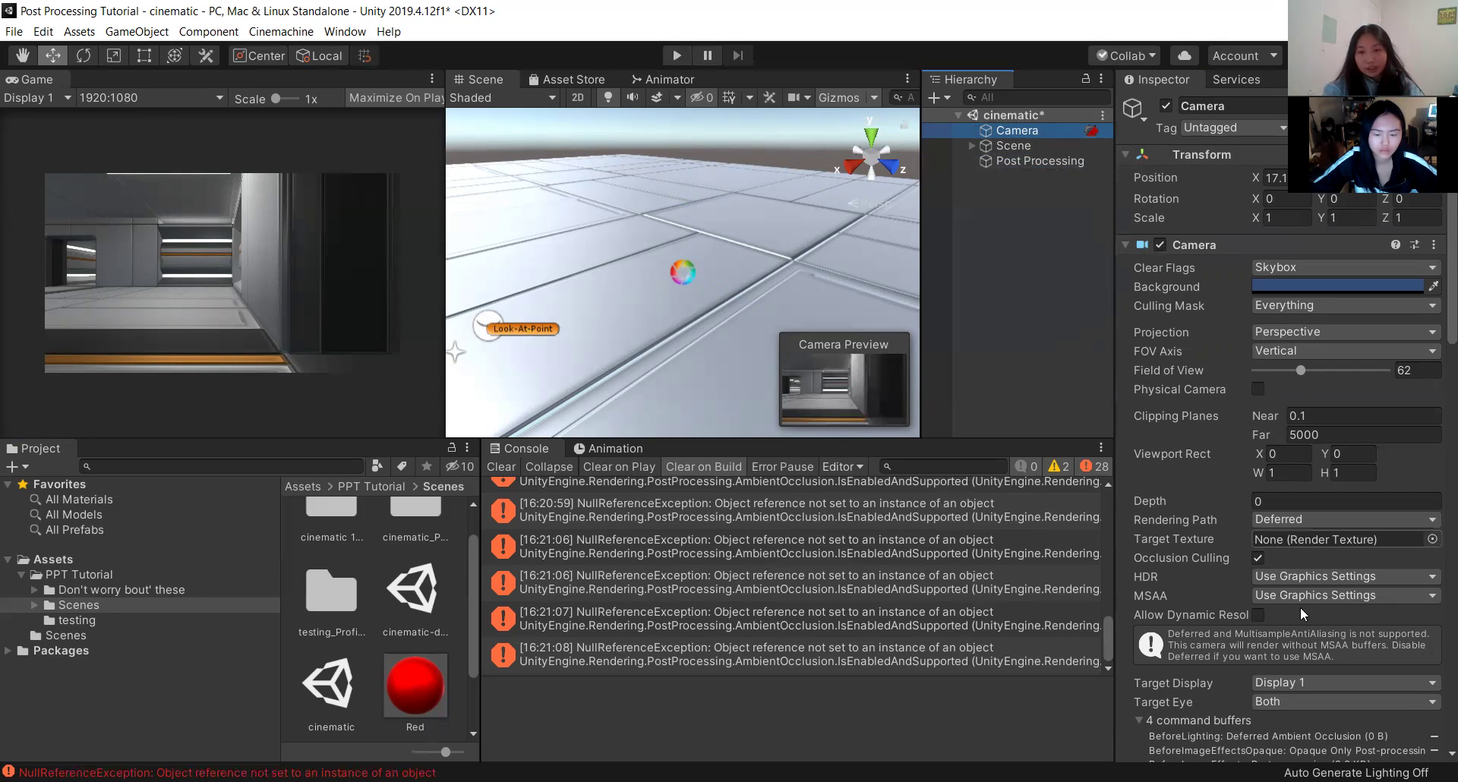
scroll(1300, 608, "down", 10)
scroll(1329, 455, "down", 6)
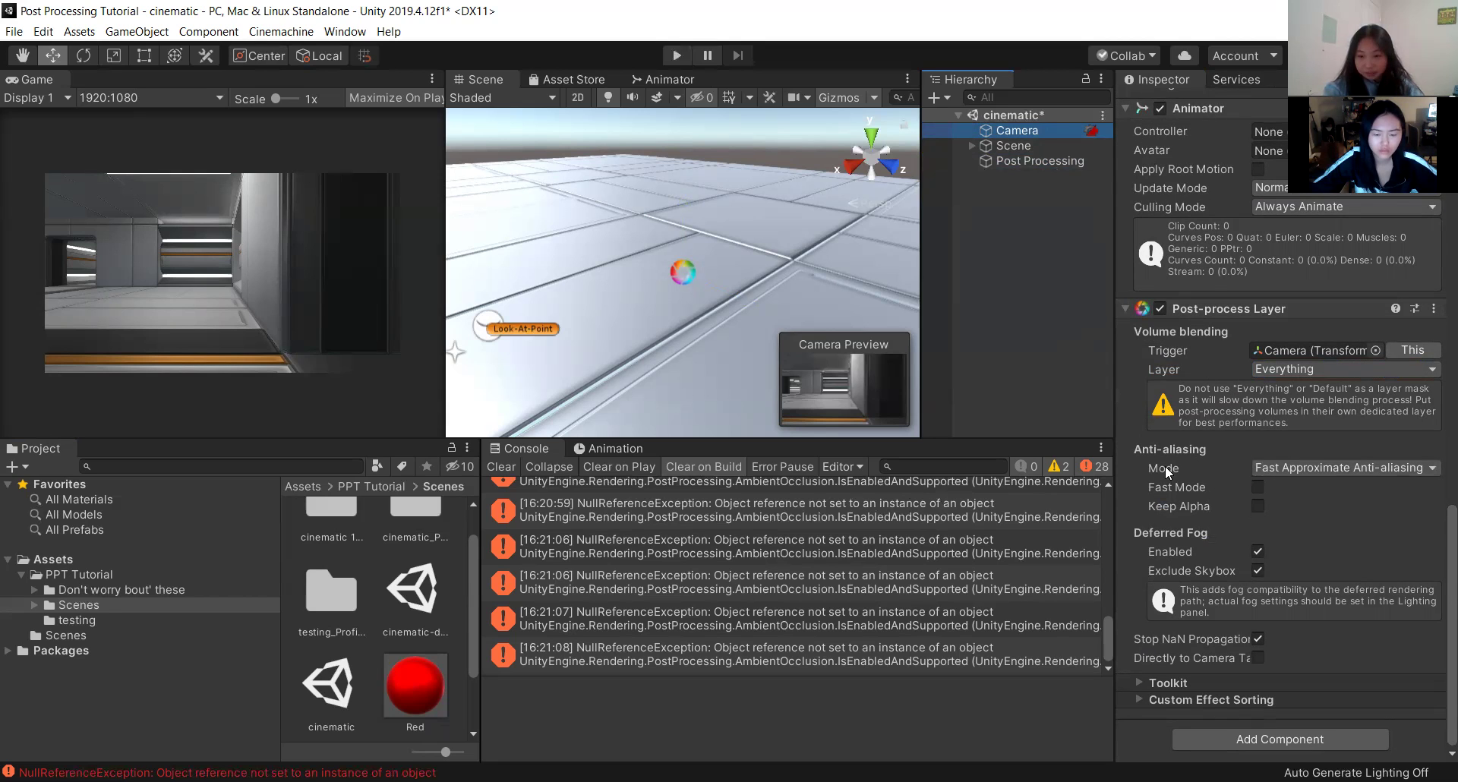
mouse_move(1165, 466)
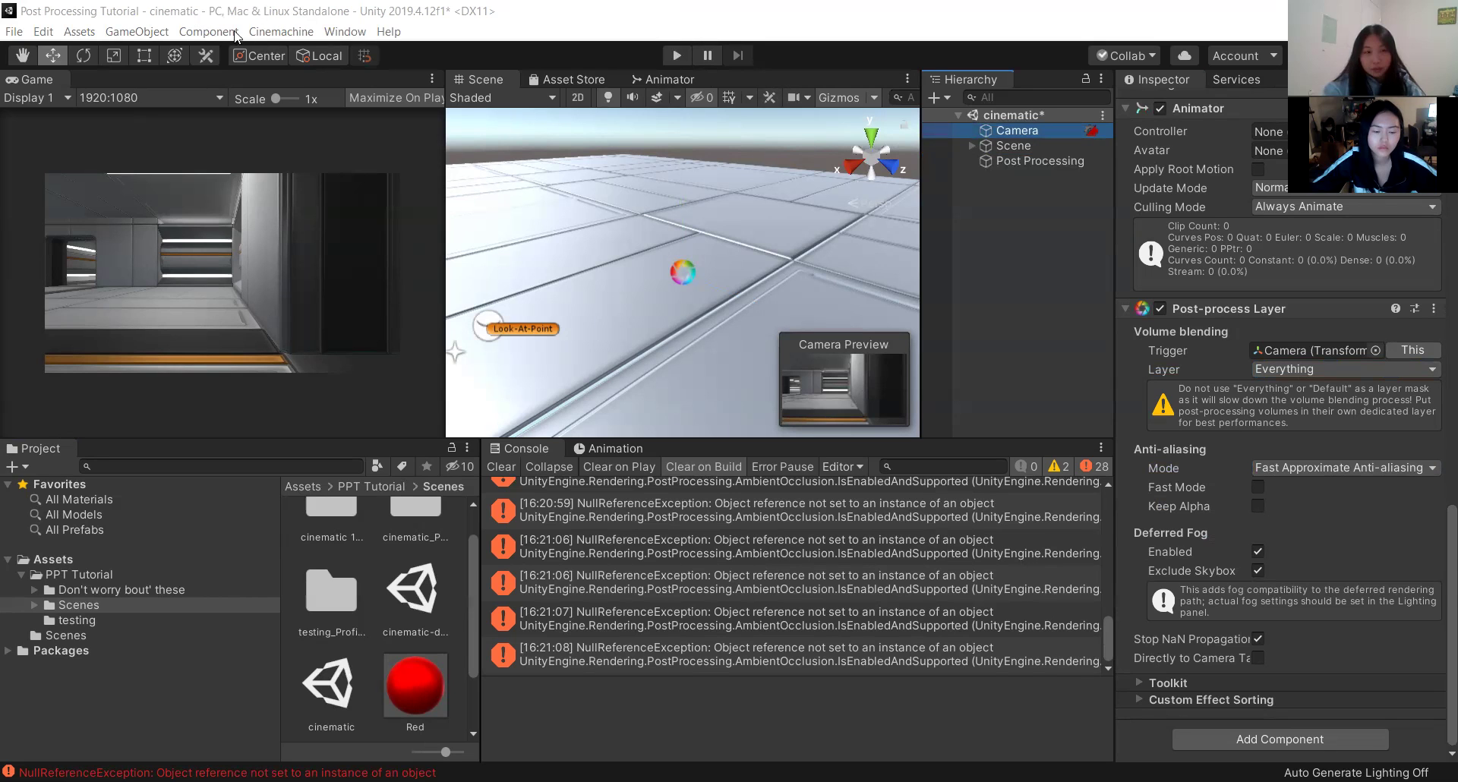
left_click(340, 34)
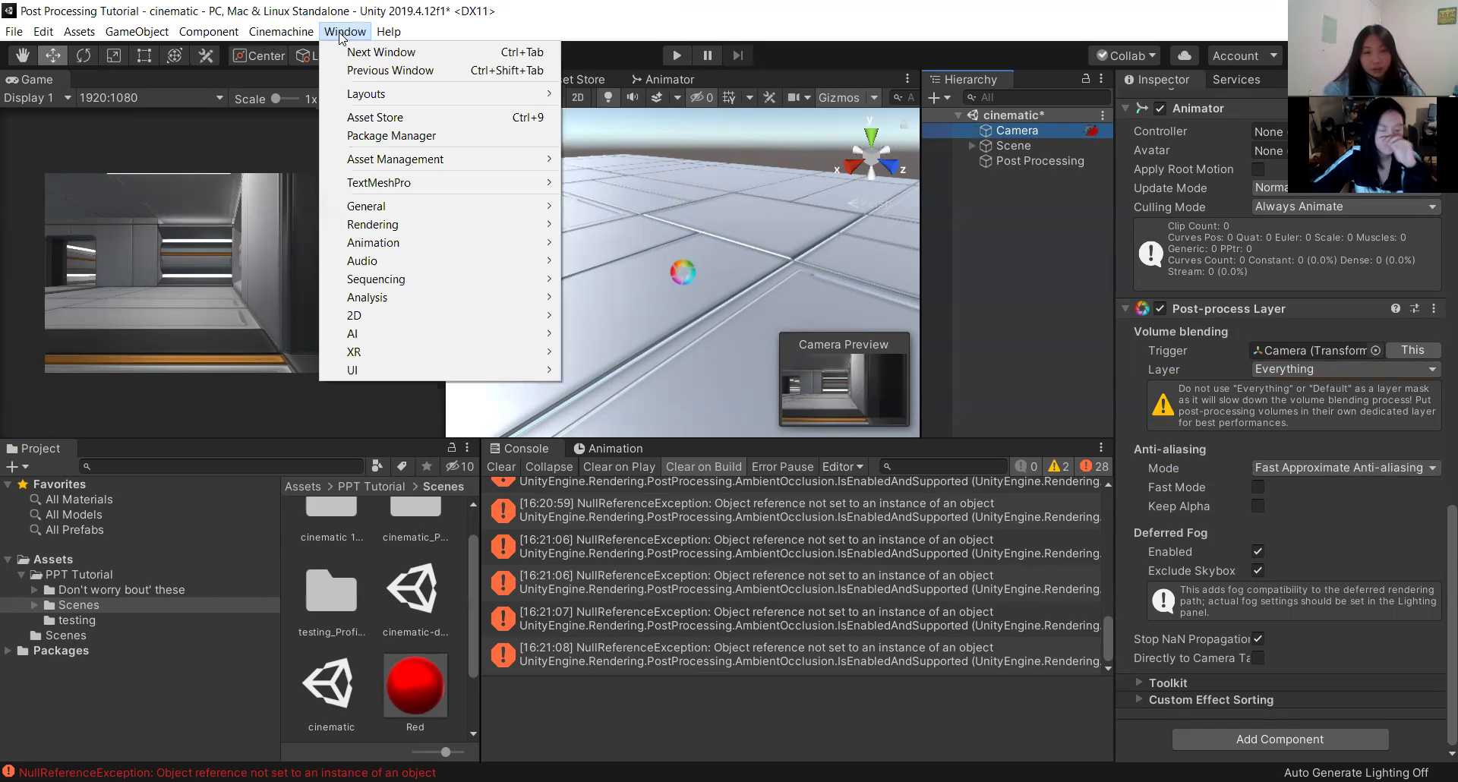
left_click(427, 116)
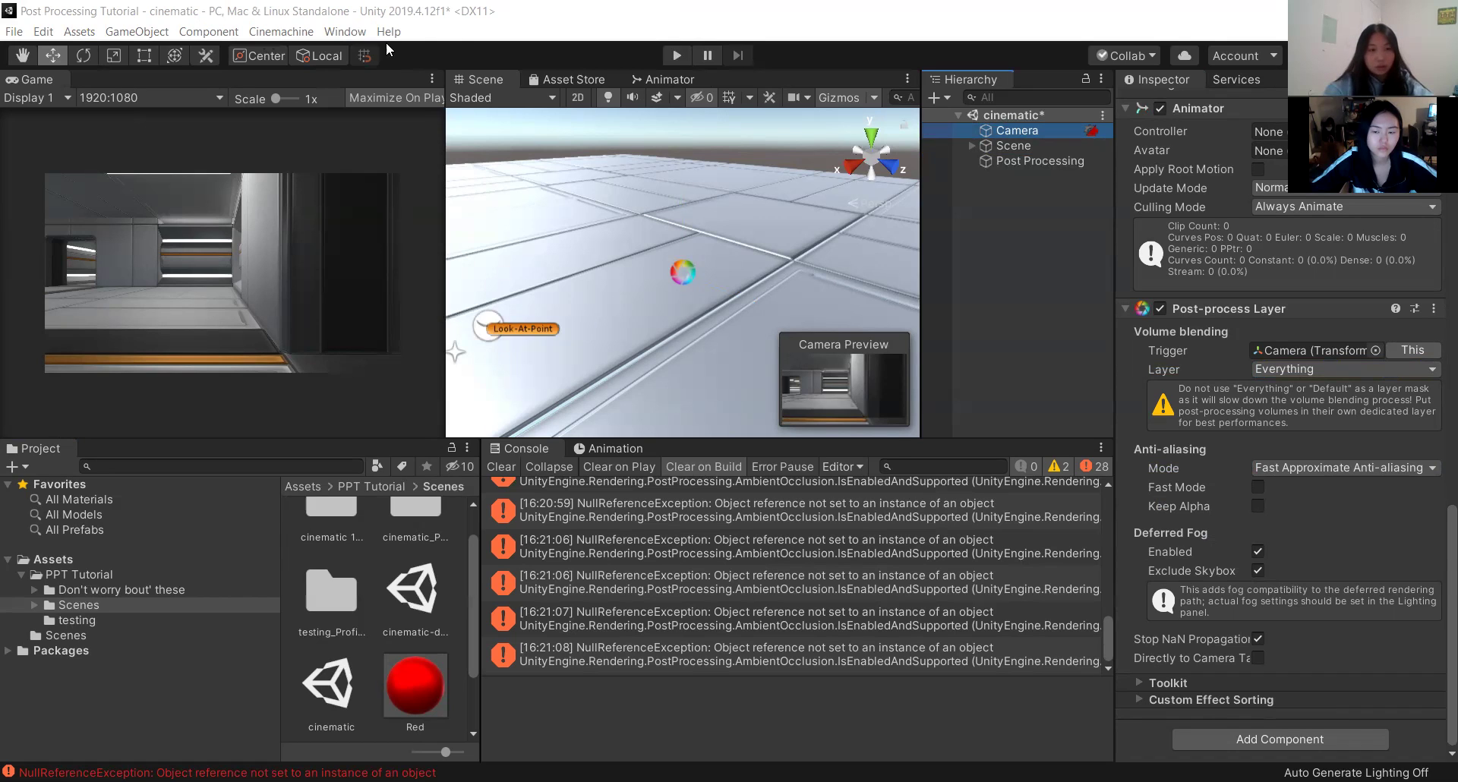
left_click(344, 31)
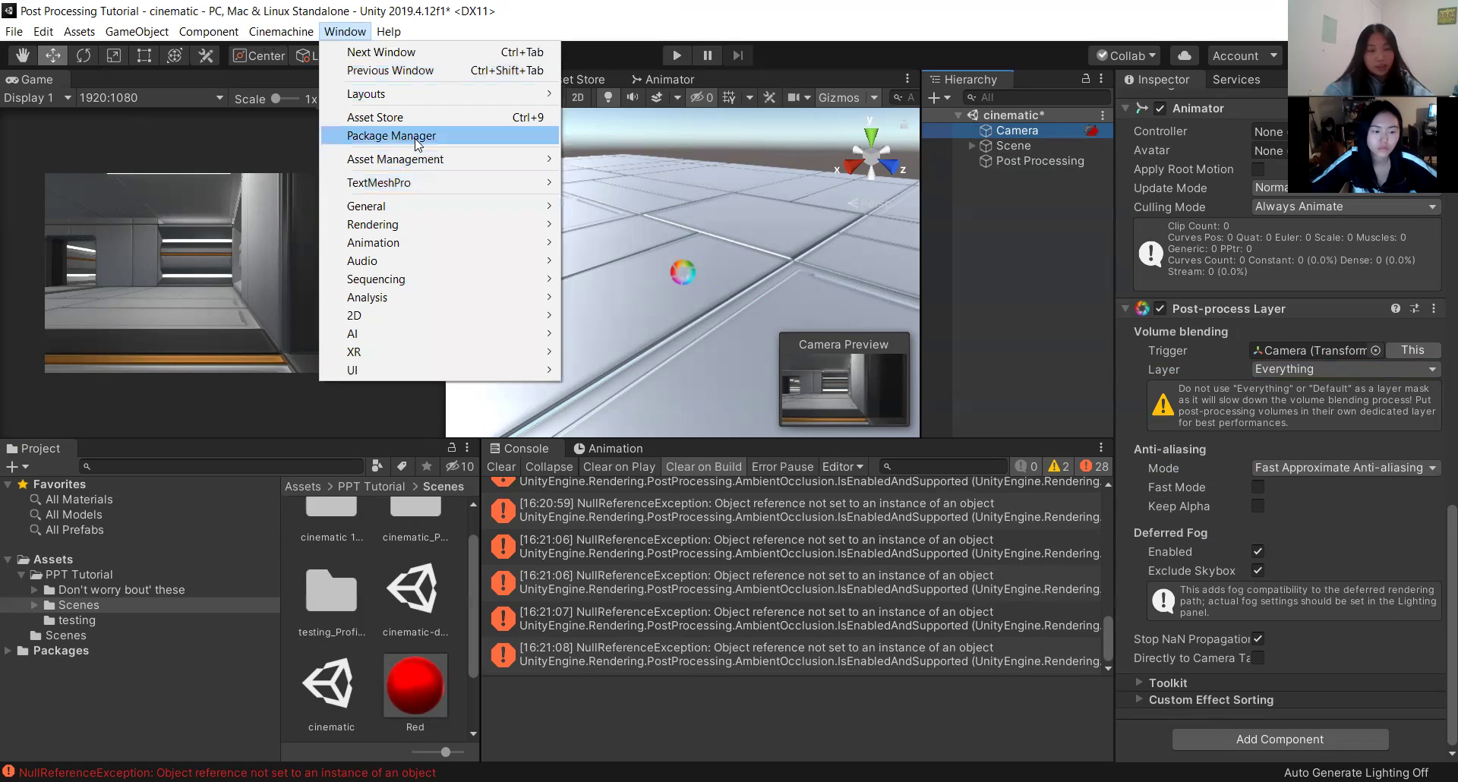
key("Escape")
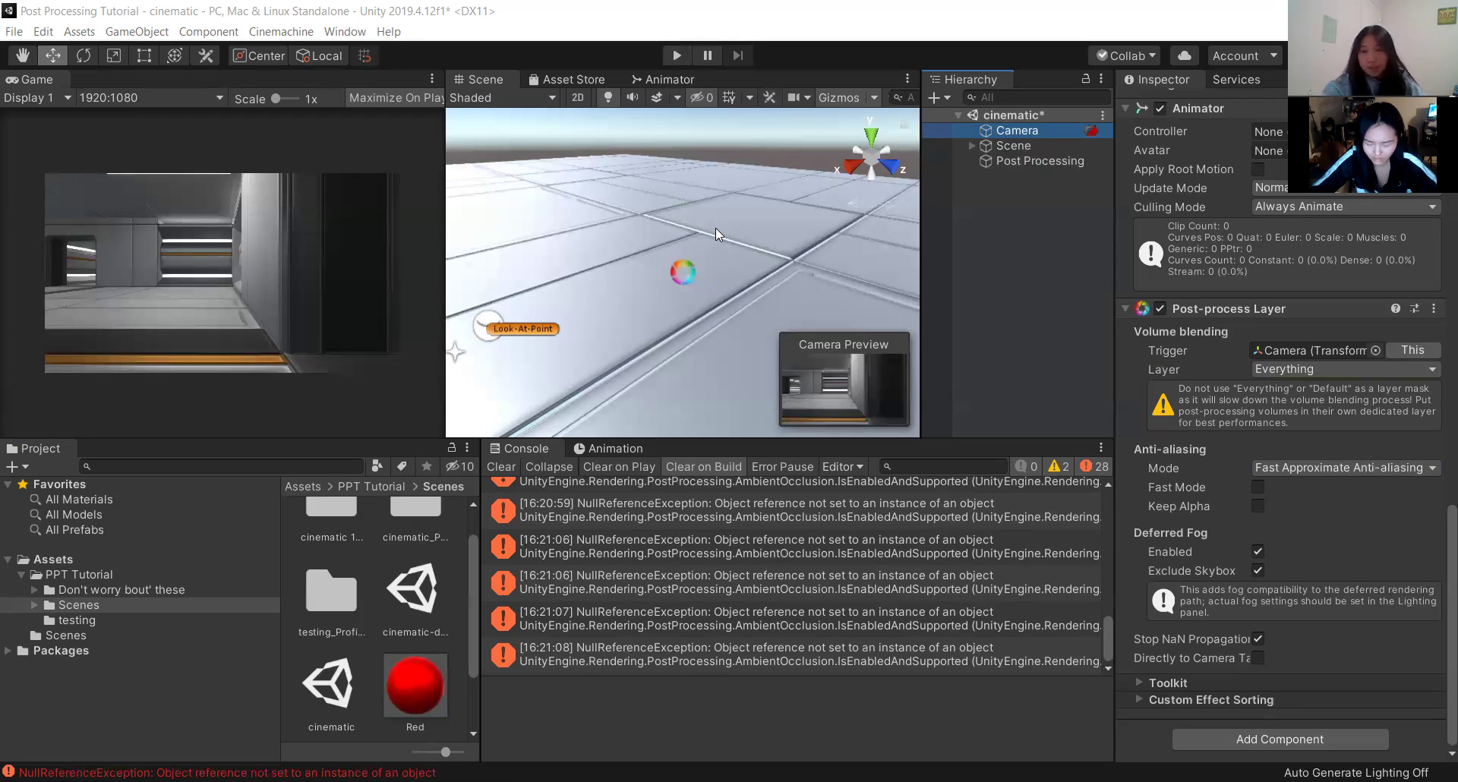
Widen the Game view and add an Ambient Occlusion effect to the Post Processing object's volume.
left_click(1037, 161)
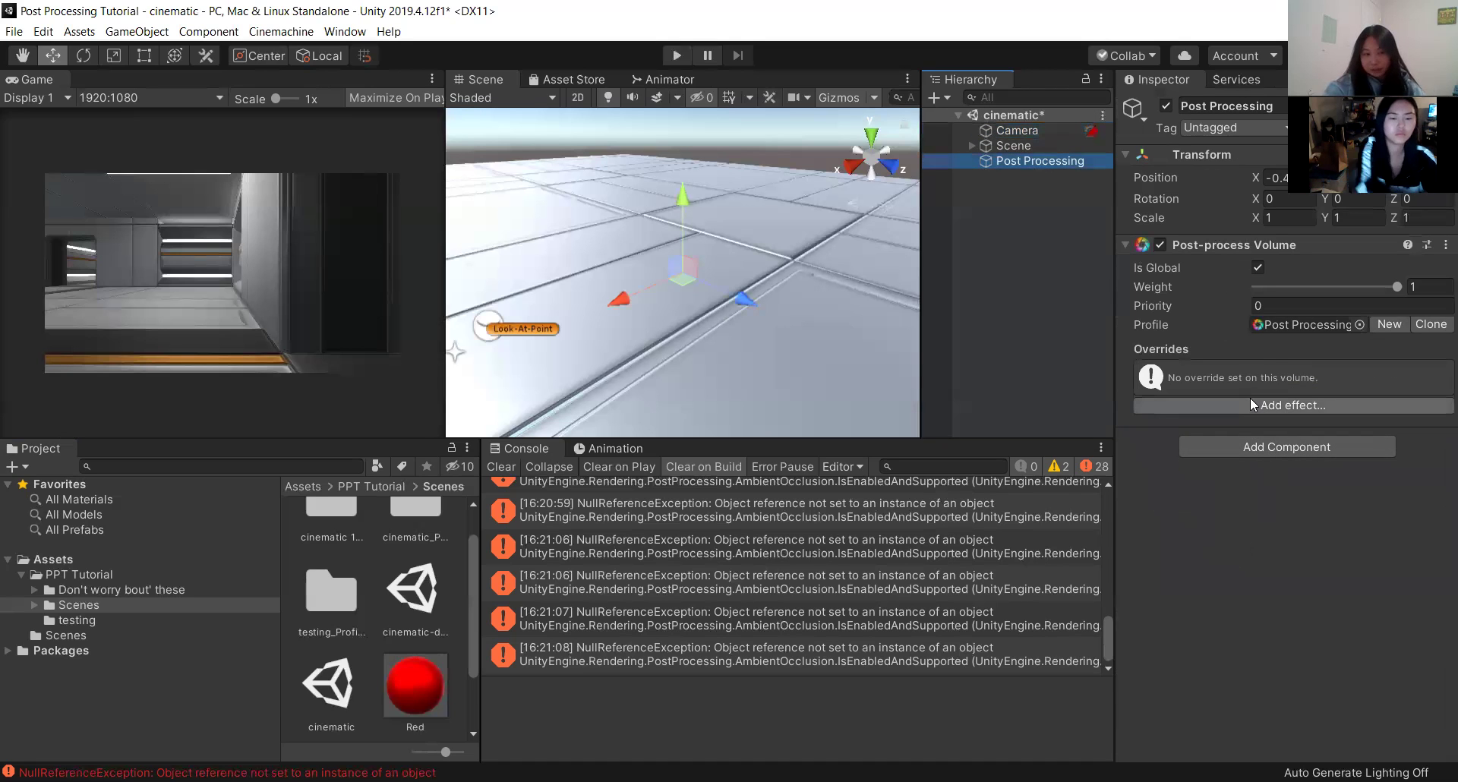
left_click_drag(446, 296, 707, 292)
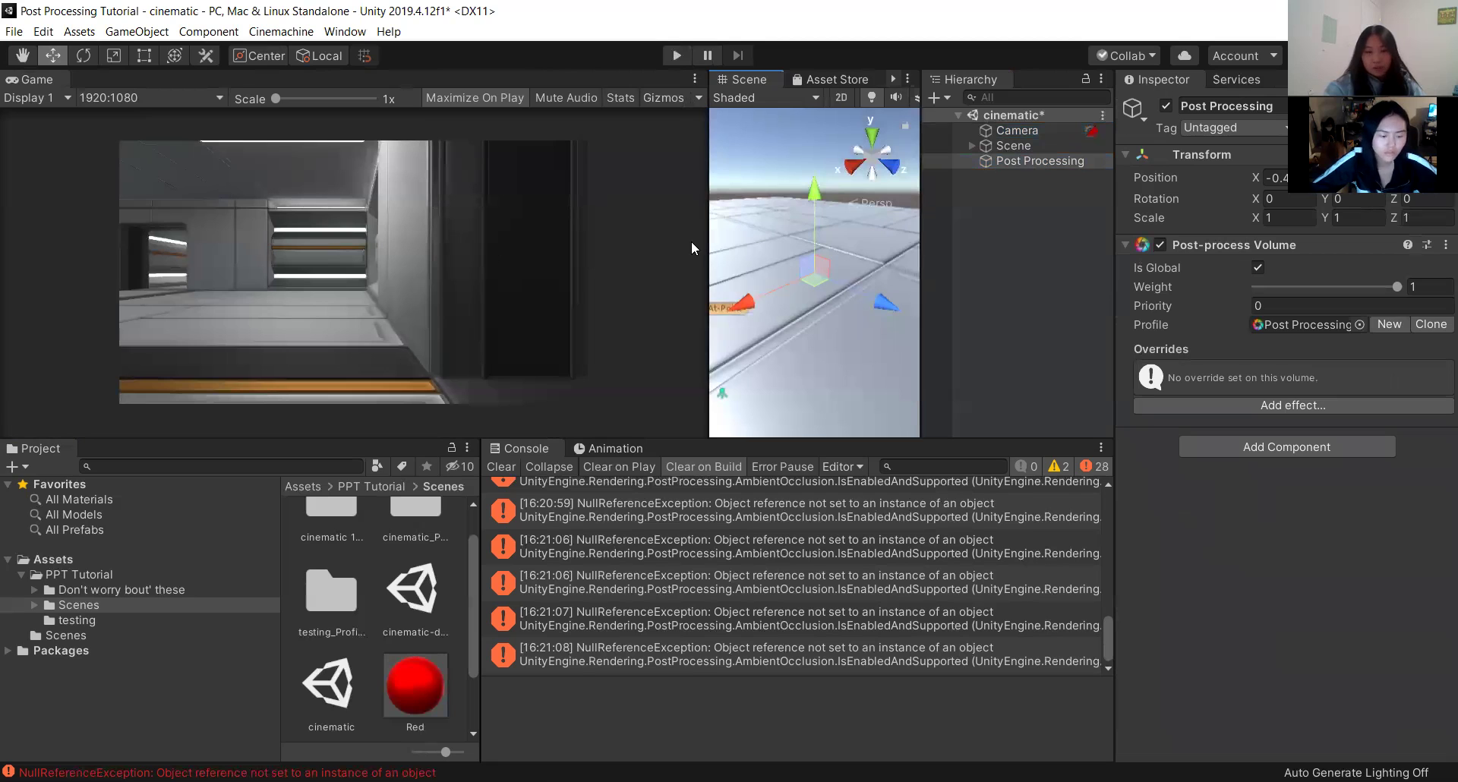
left_click(1288, 406)
mouse_move(1317, 424)
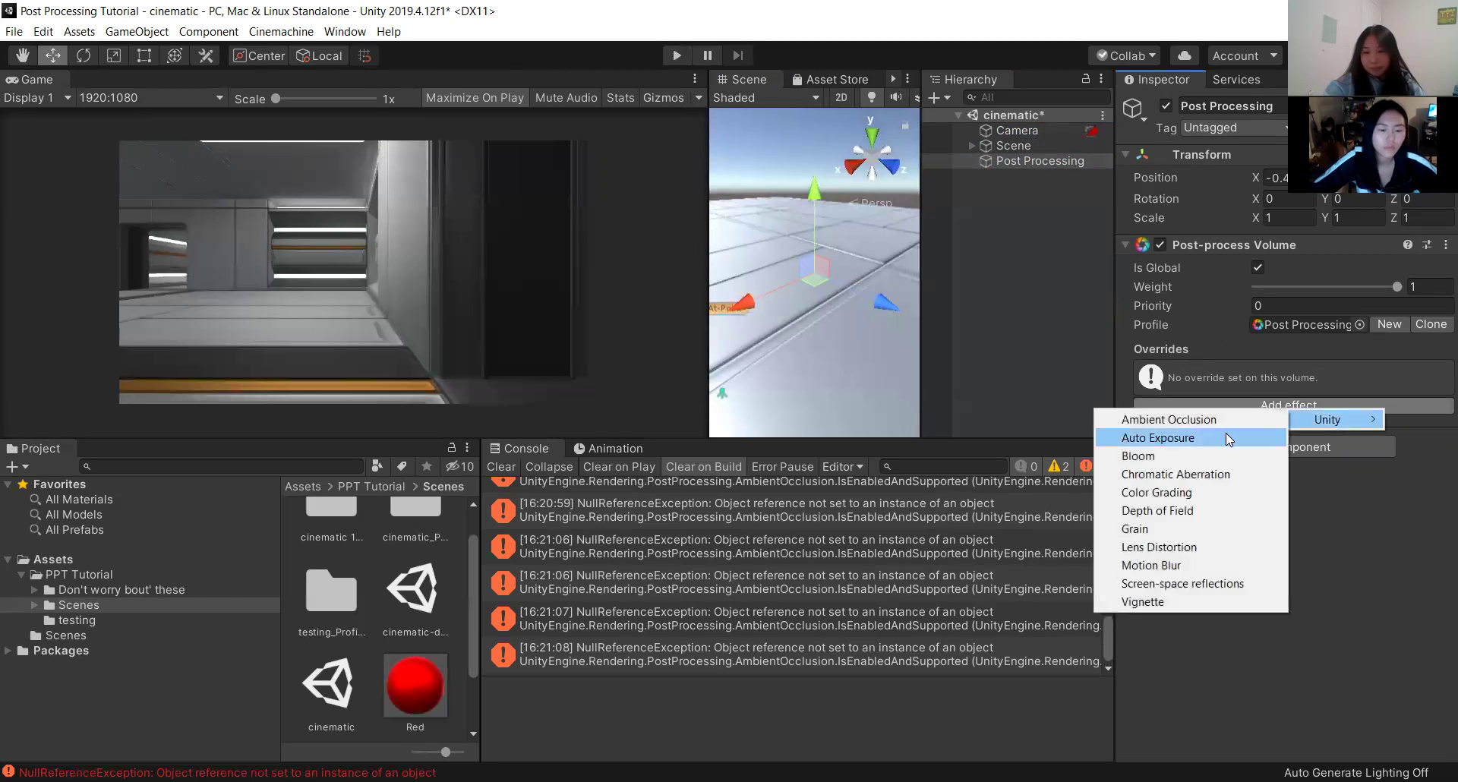
left_click(1182, 427)
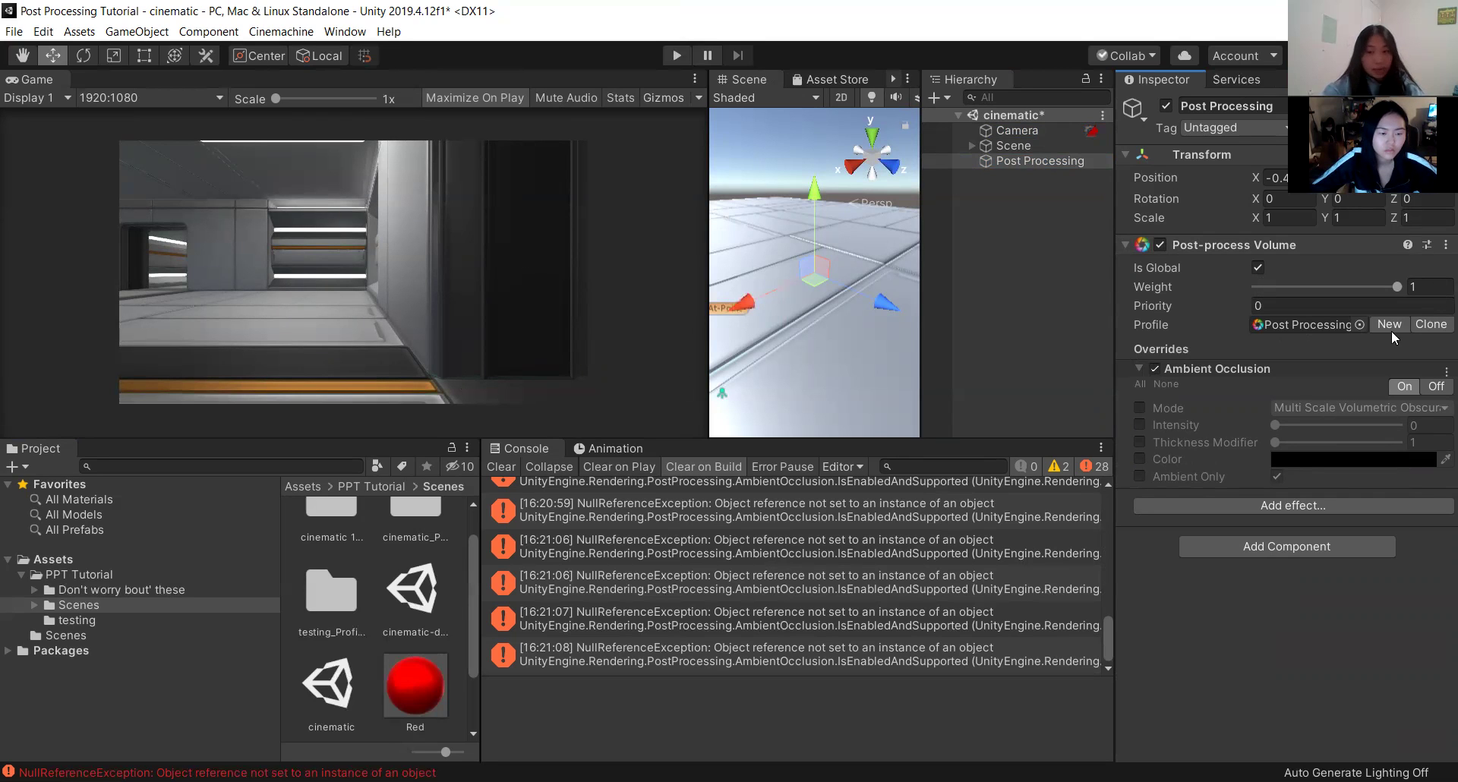
Enable the Ambient Occlusion mode override and set the mode to Scalable Ambient Obscurance.
left_click(1139, 409)
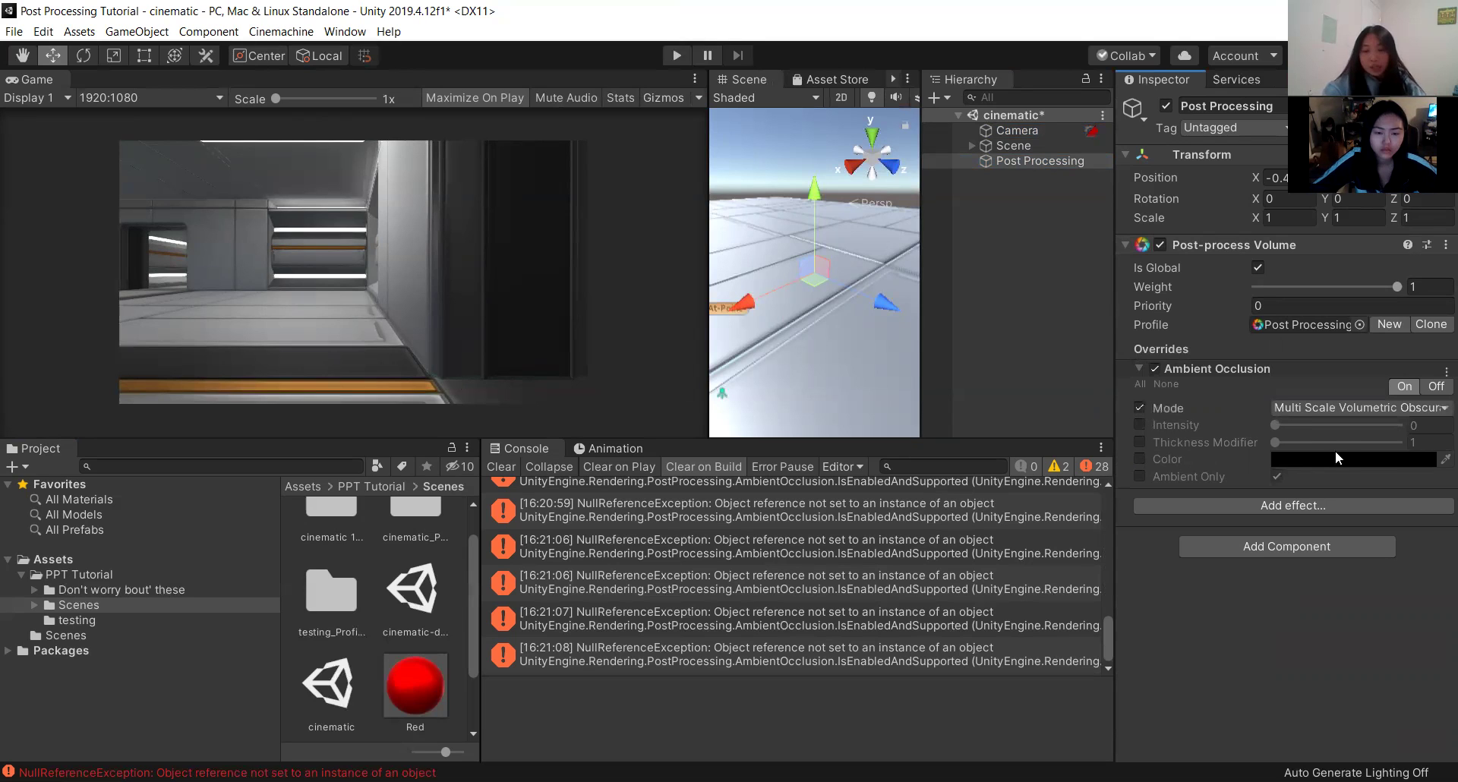
left_click(1305, 407)
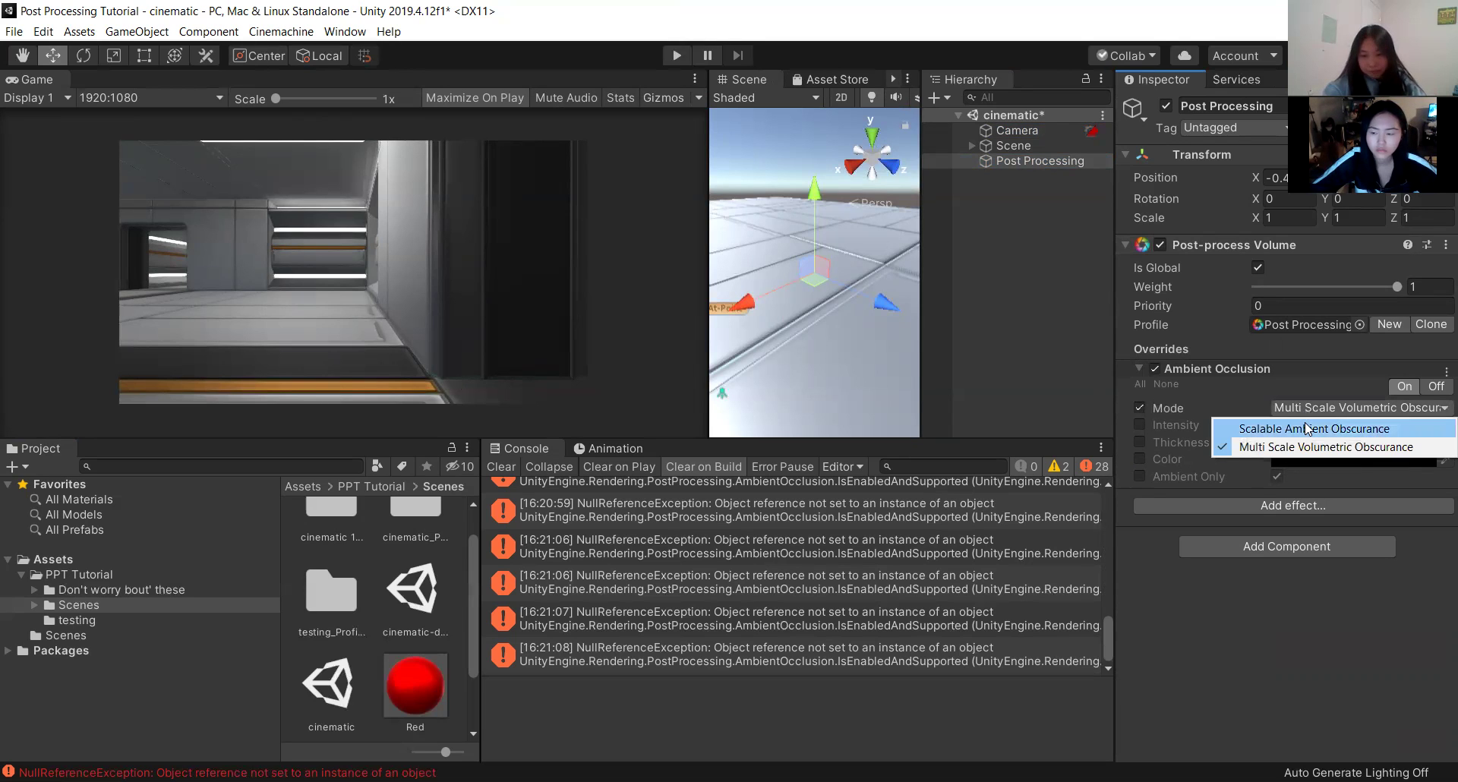
left_click(1306, 429)
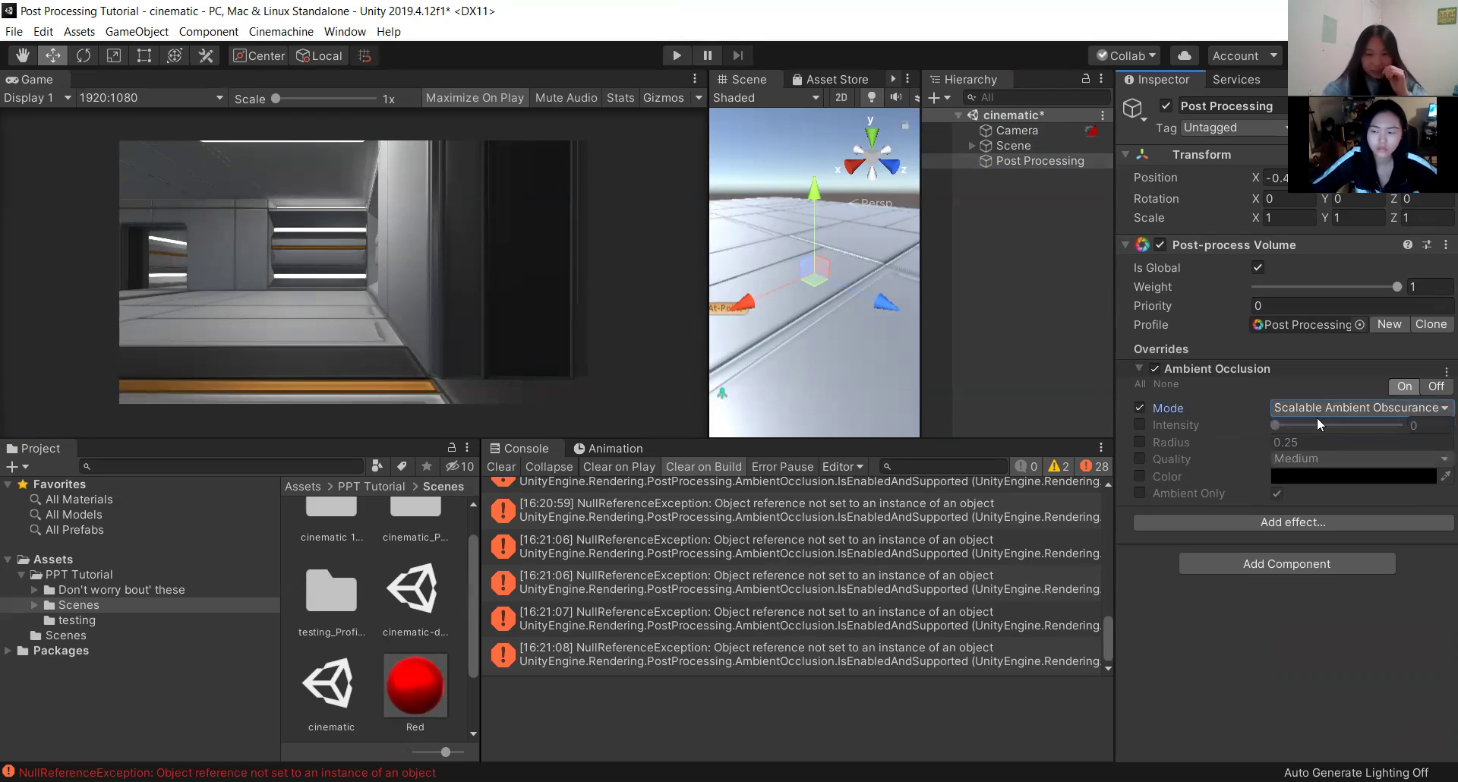
left_click(1305, 409)
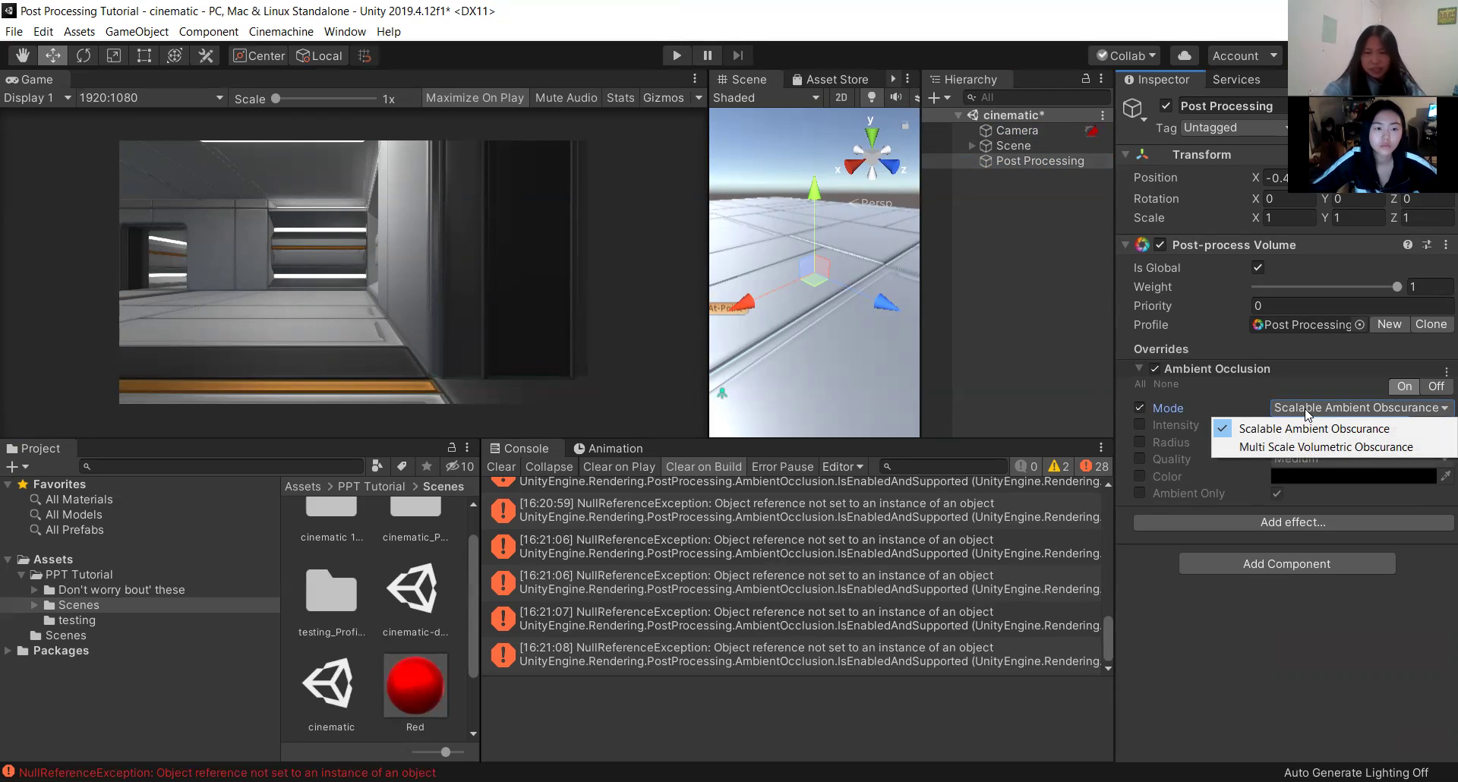
left_click(1214, 400)
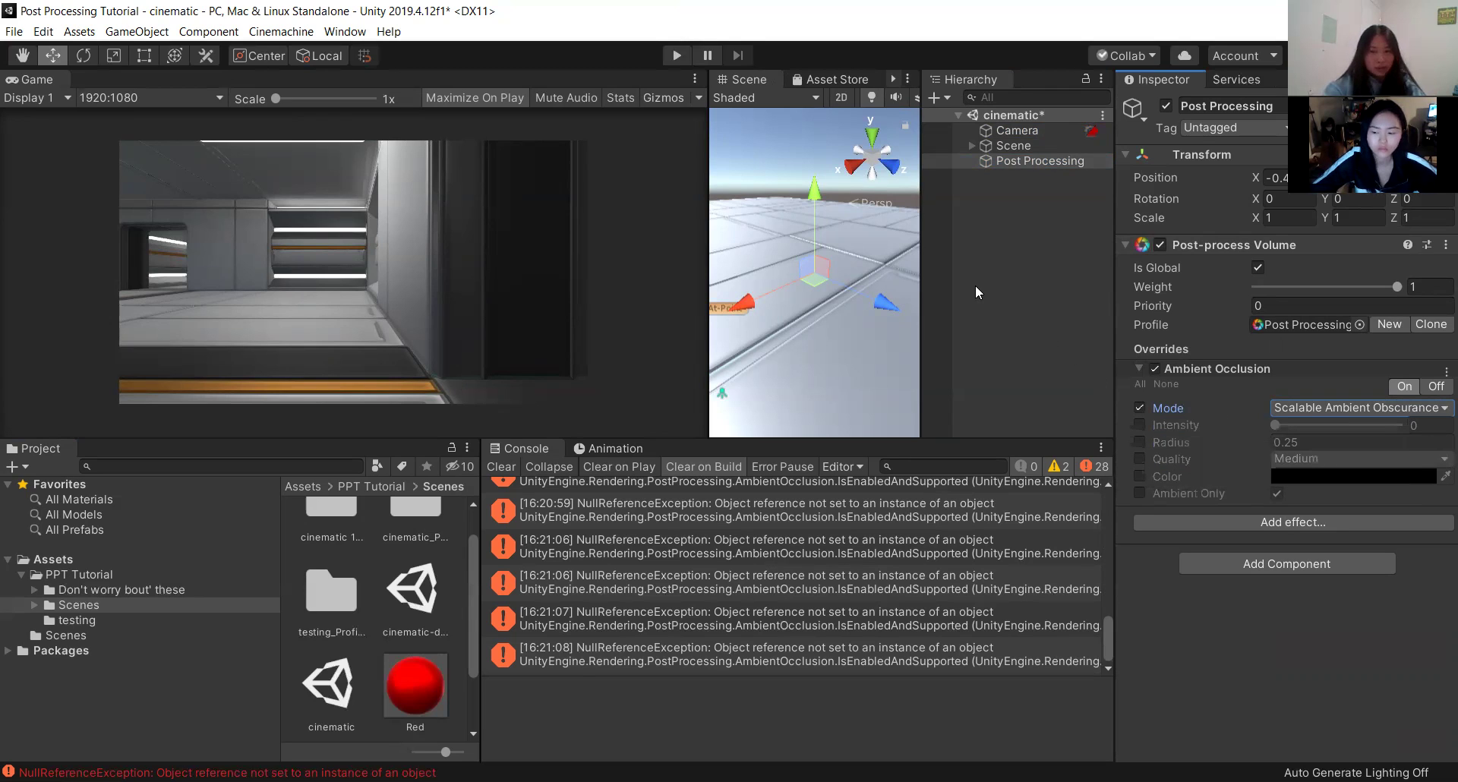
Widen the Game and Hierarchy views and enable the Intensity, Radius and Quality overrides of Ambient Occlusion.
left_click_drag(921, 199, 907, 228)
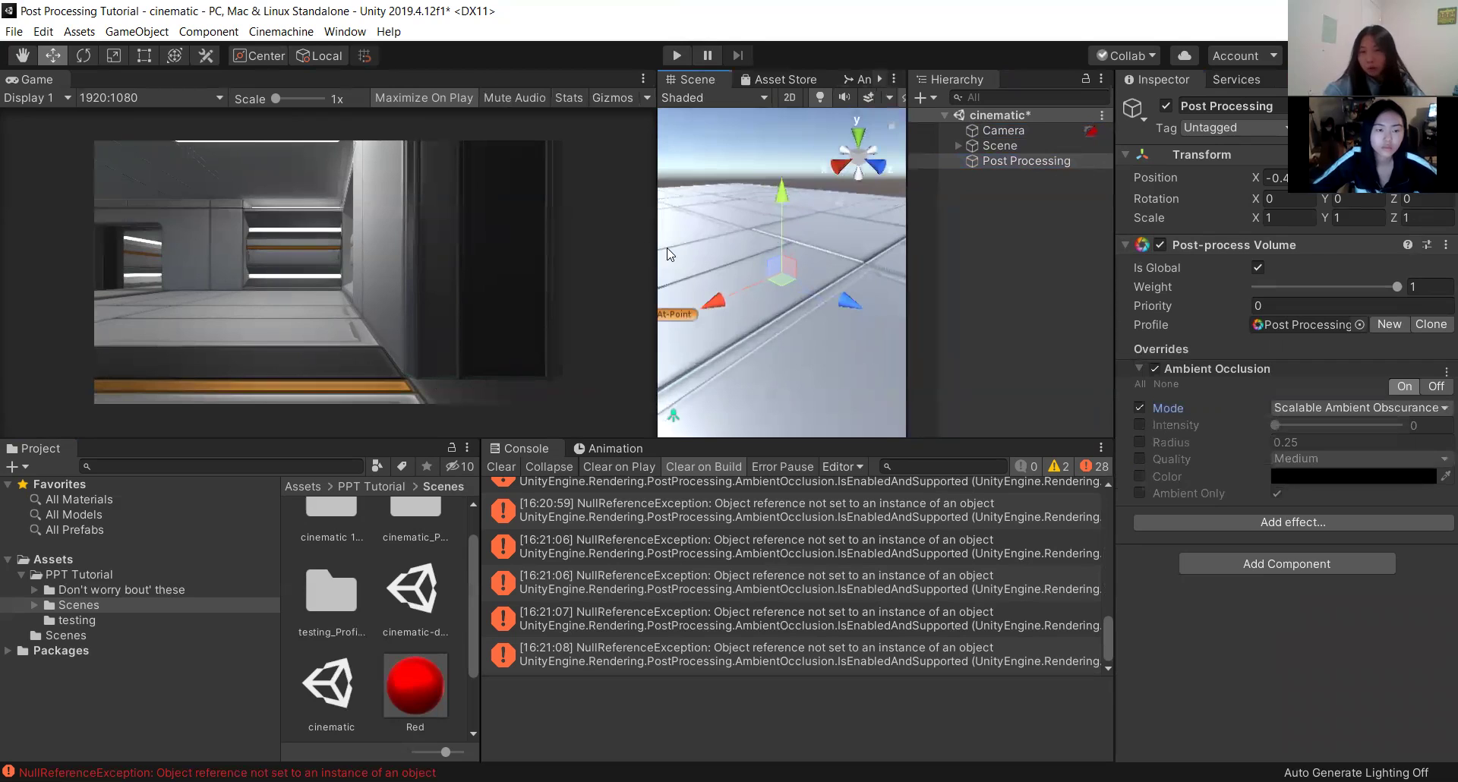
left_click_drag(657, 245, 714, 243)
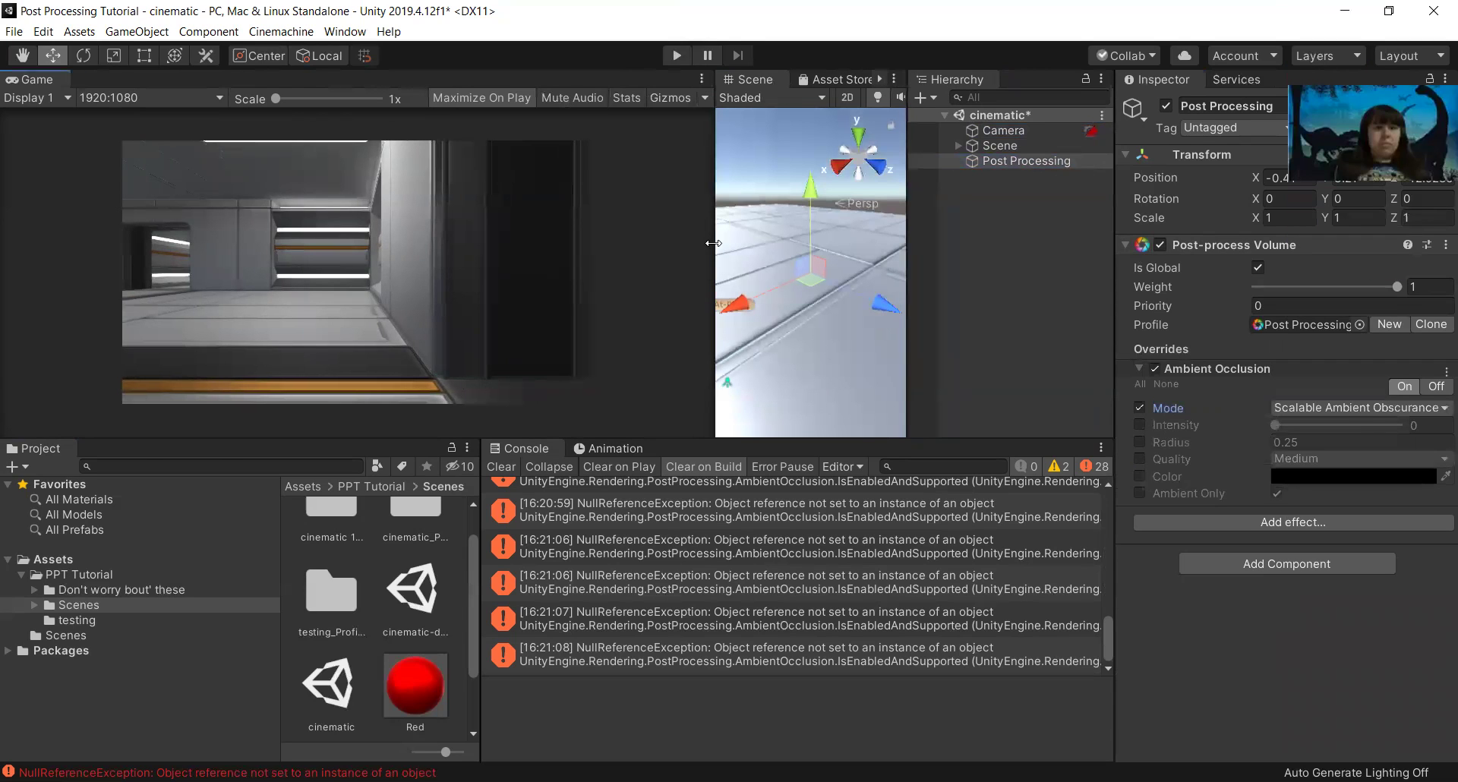
left_click(1237, 404)
left_click(1140, 424)
left_click(1139, 442)
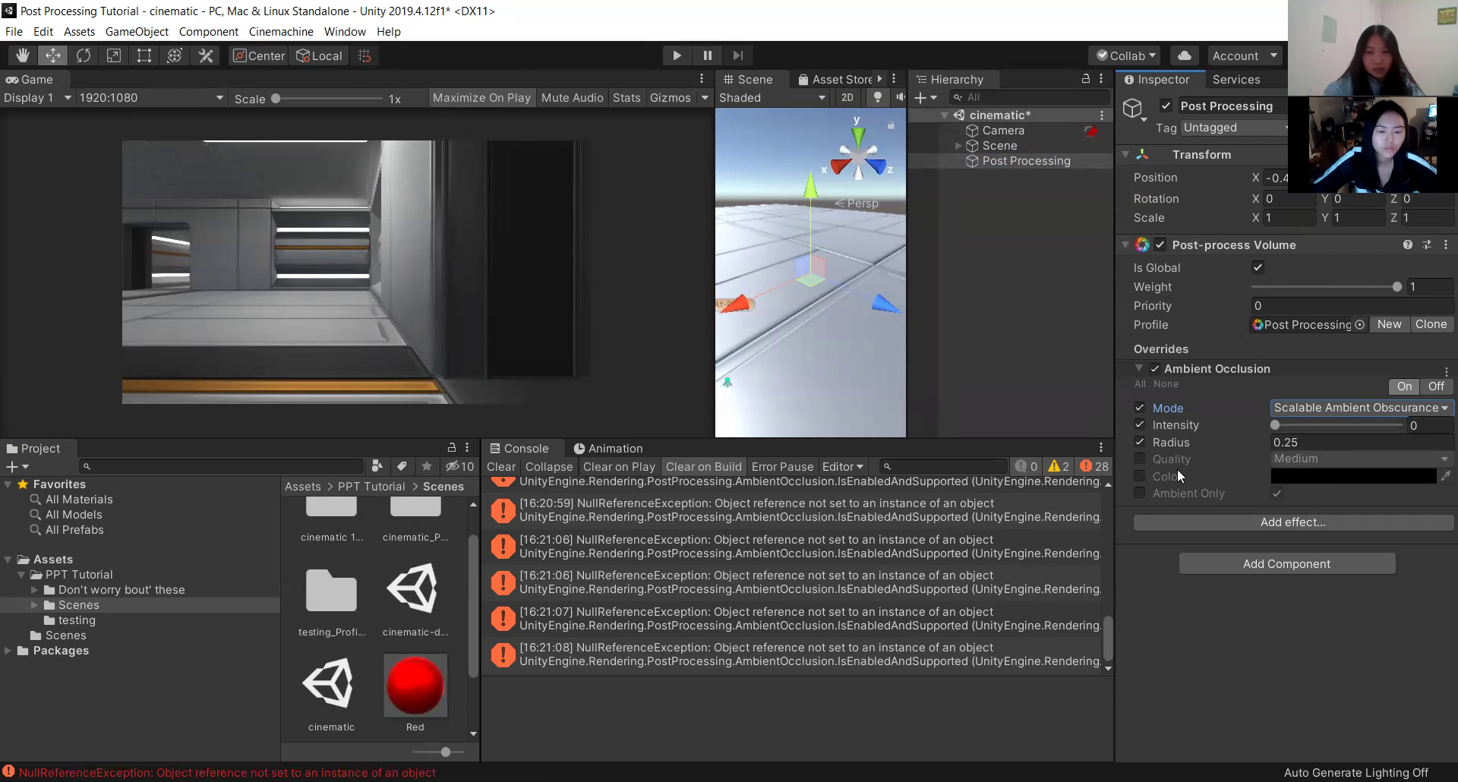
left_click(1139, 459)
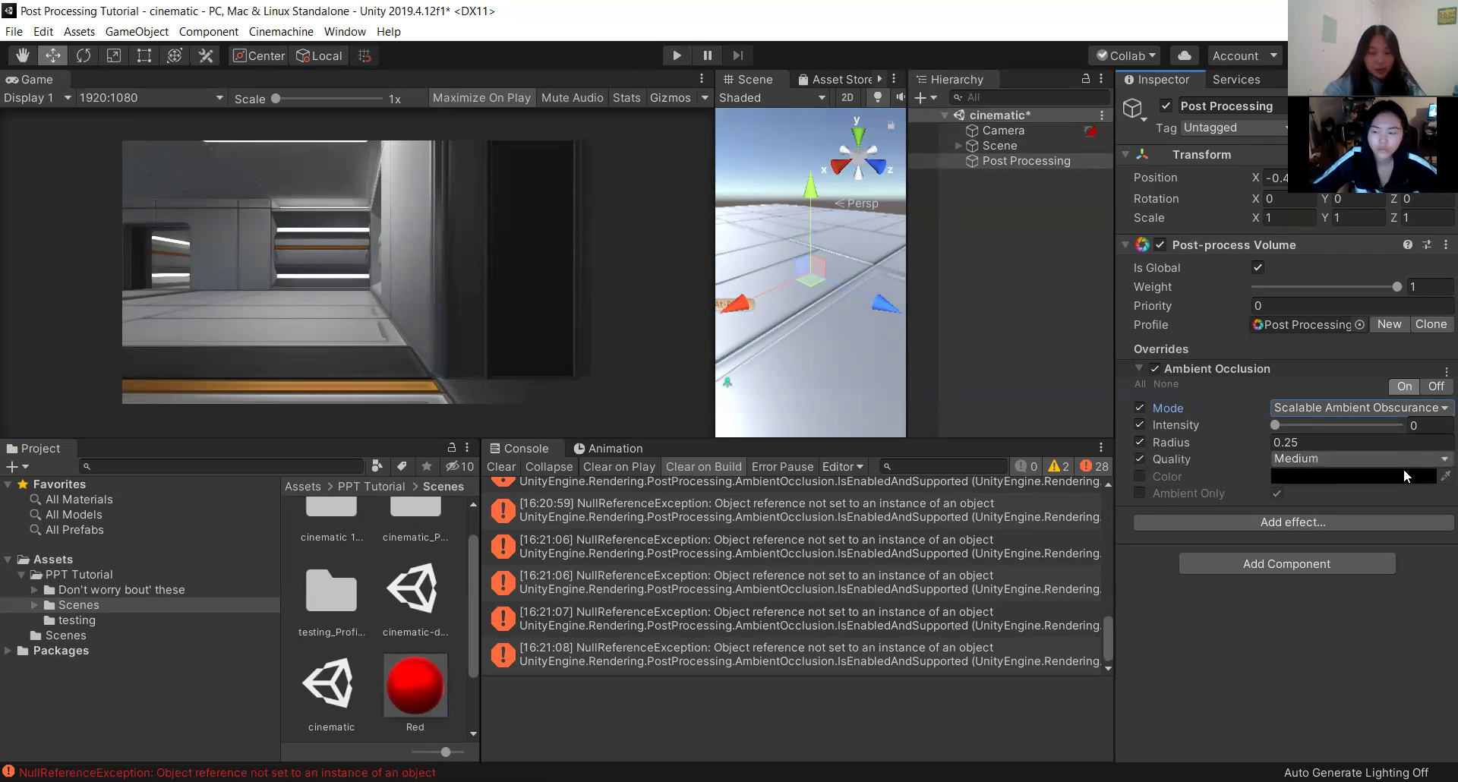
Look over the Ambient Occlusion quality options without changing the level, and enable the Color override.
left_click(1357, 454)
left_click(1230, 544)
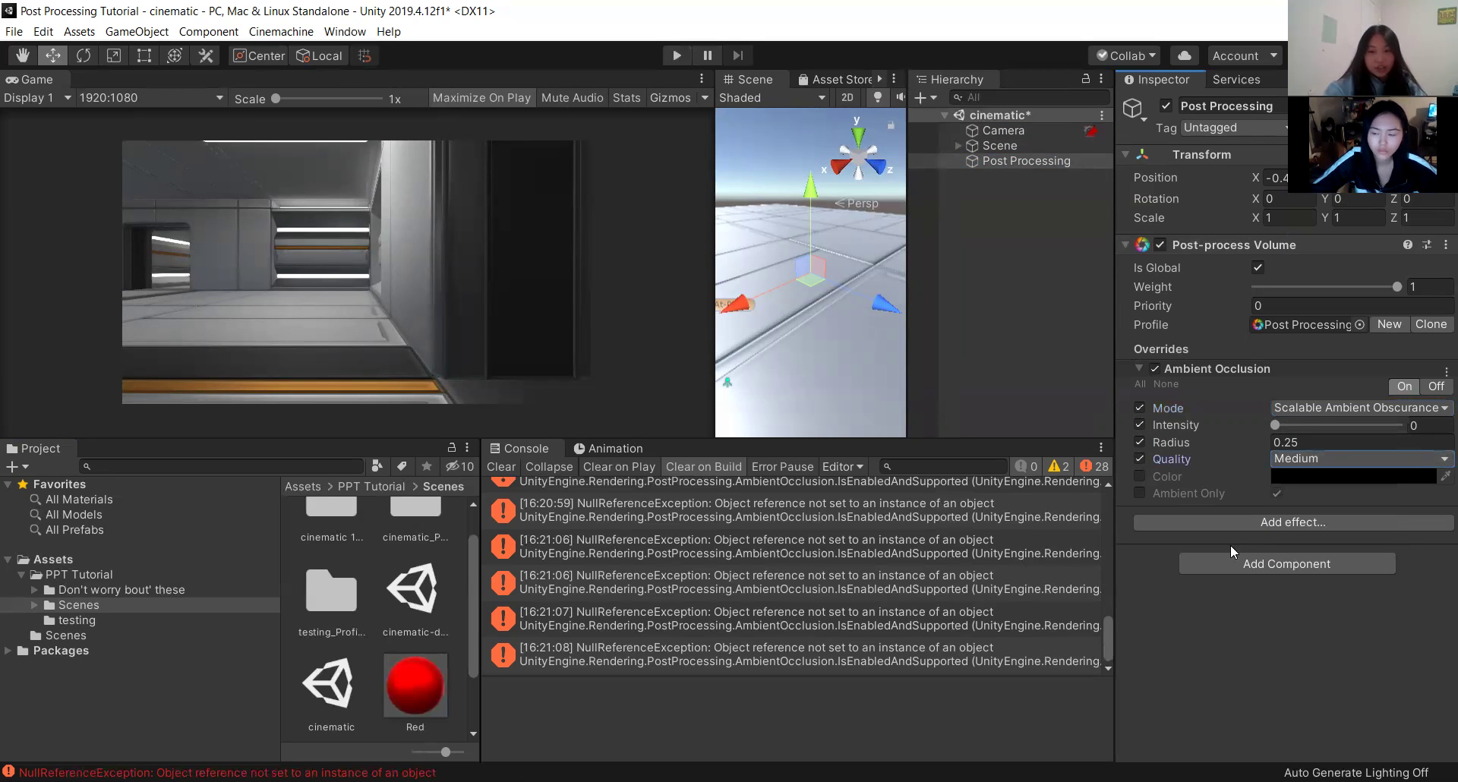
left_click(1139, 473)
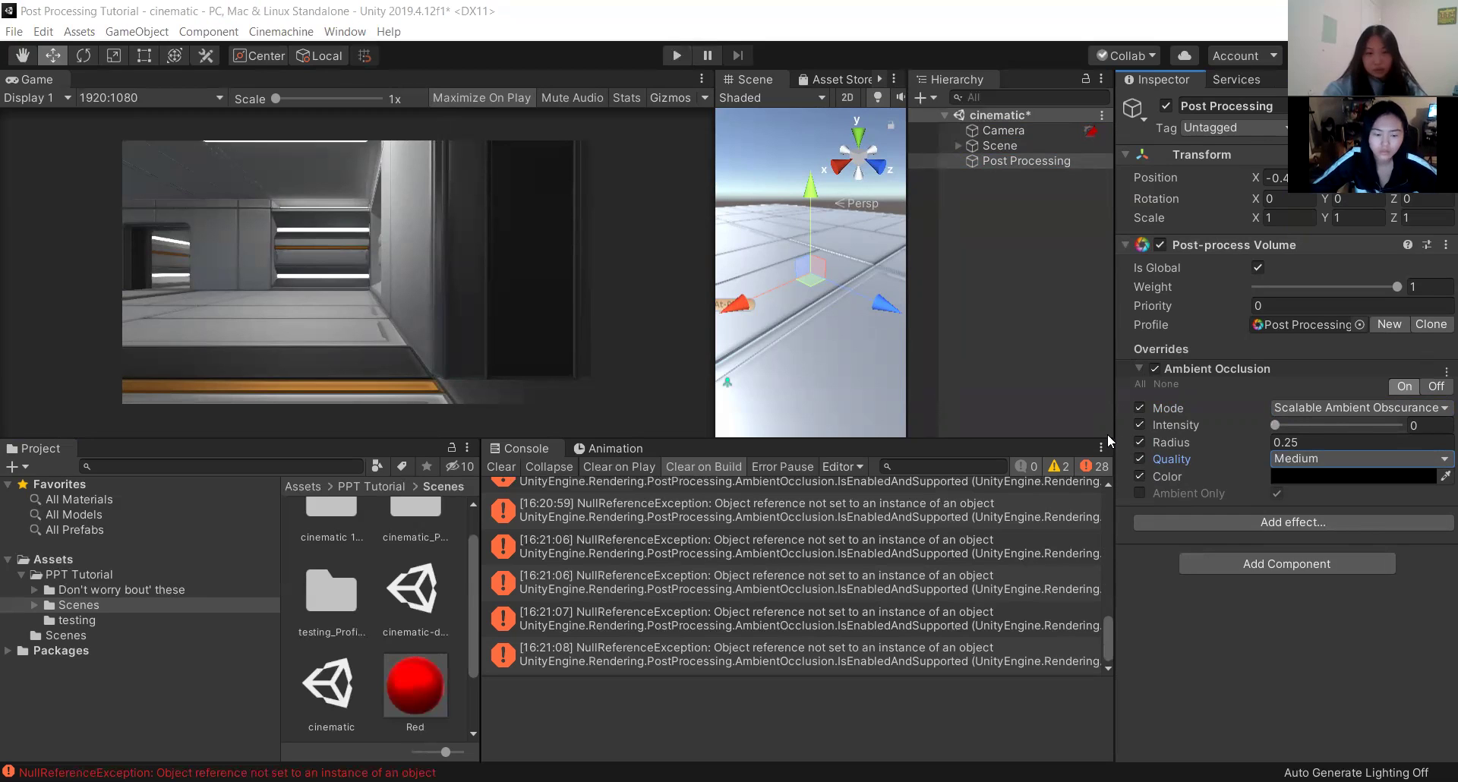
Switch the Ambient Occlusion mode to Multi Scale Volumetric Obscurance for comparison and return it to Scalable Ambient Obscurance.
left_click(1309, 407)
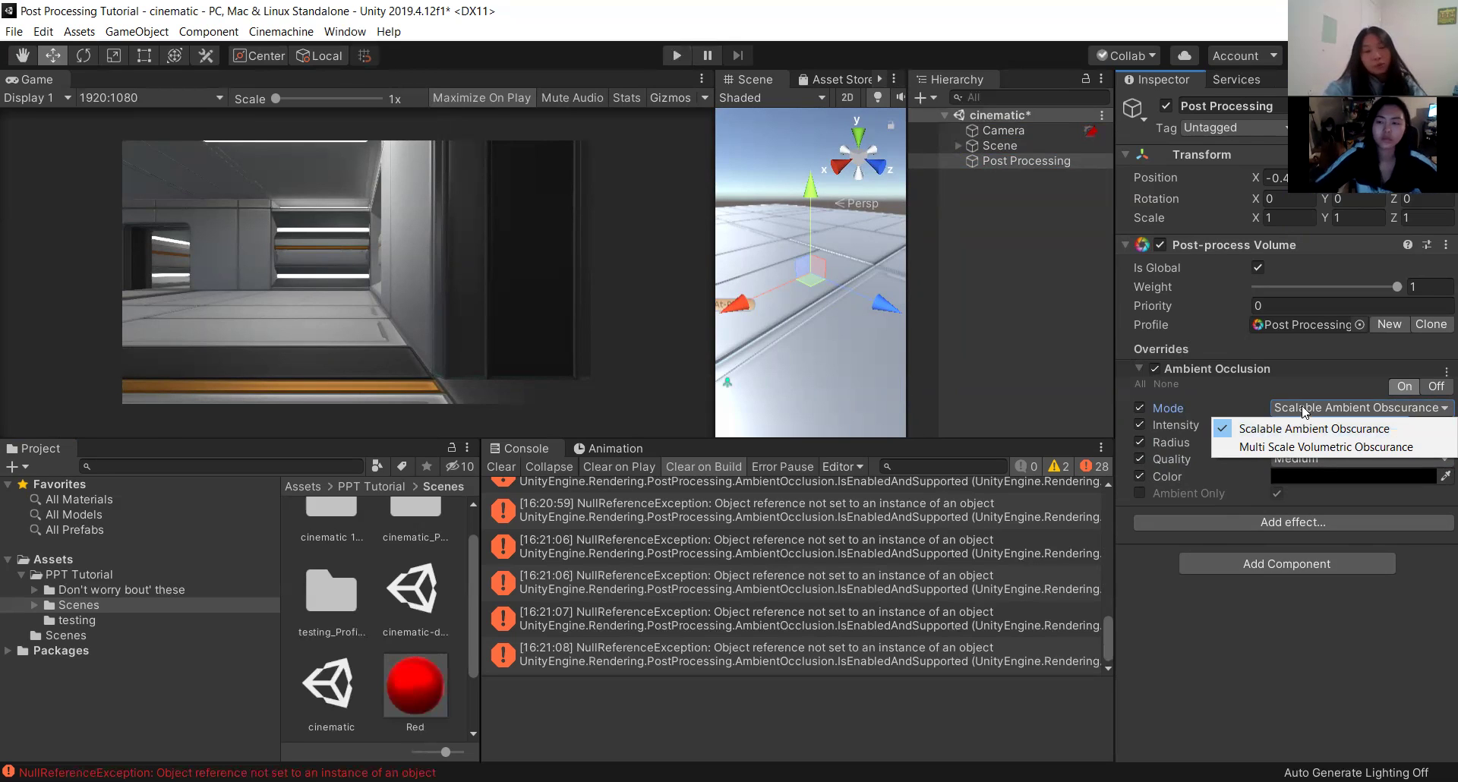
left_click(1303, 410)
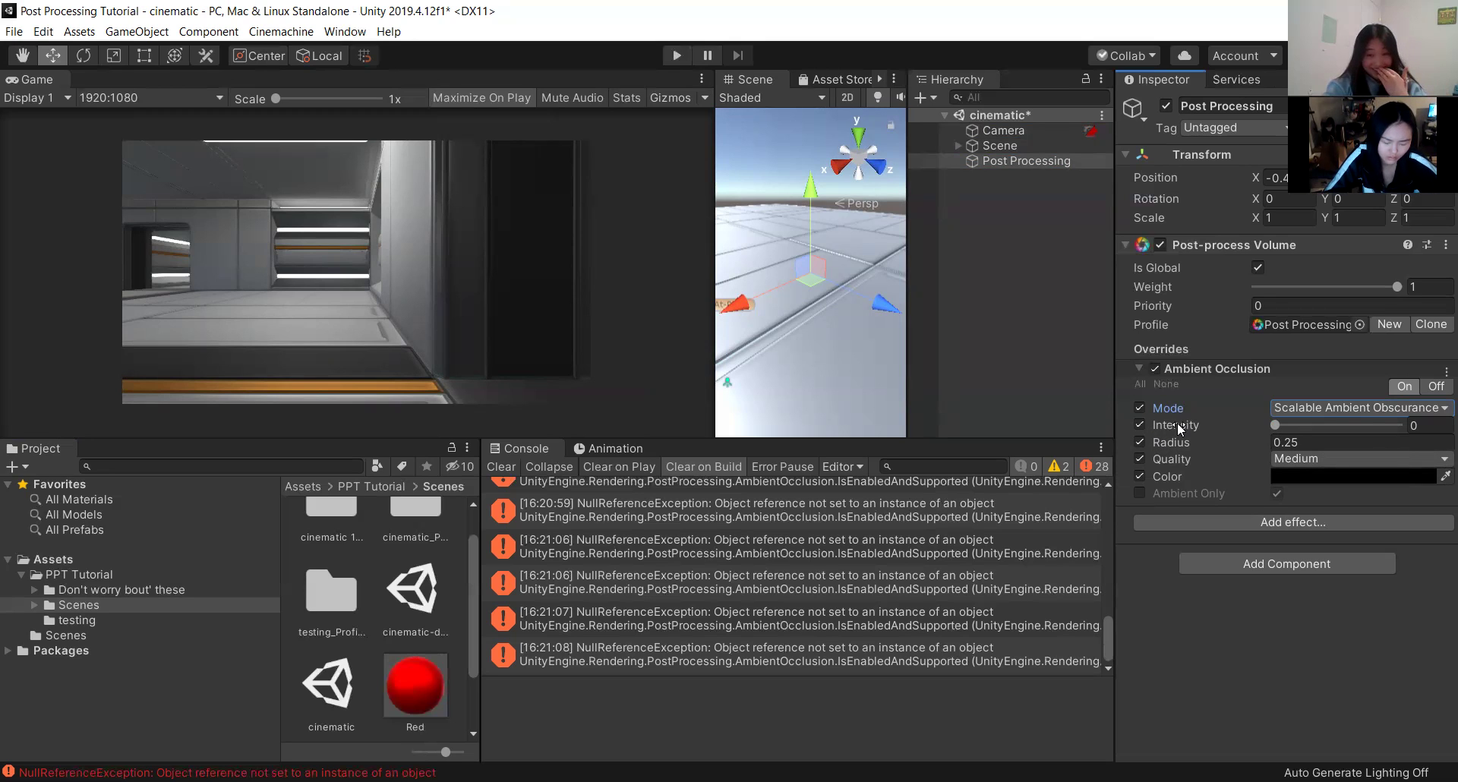
left_click(1298, 410)
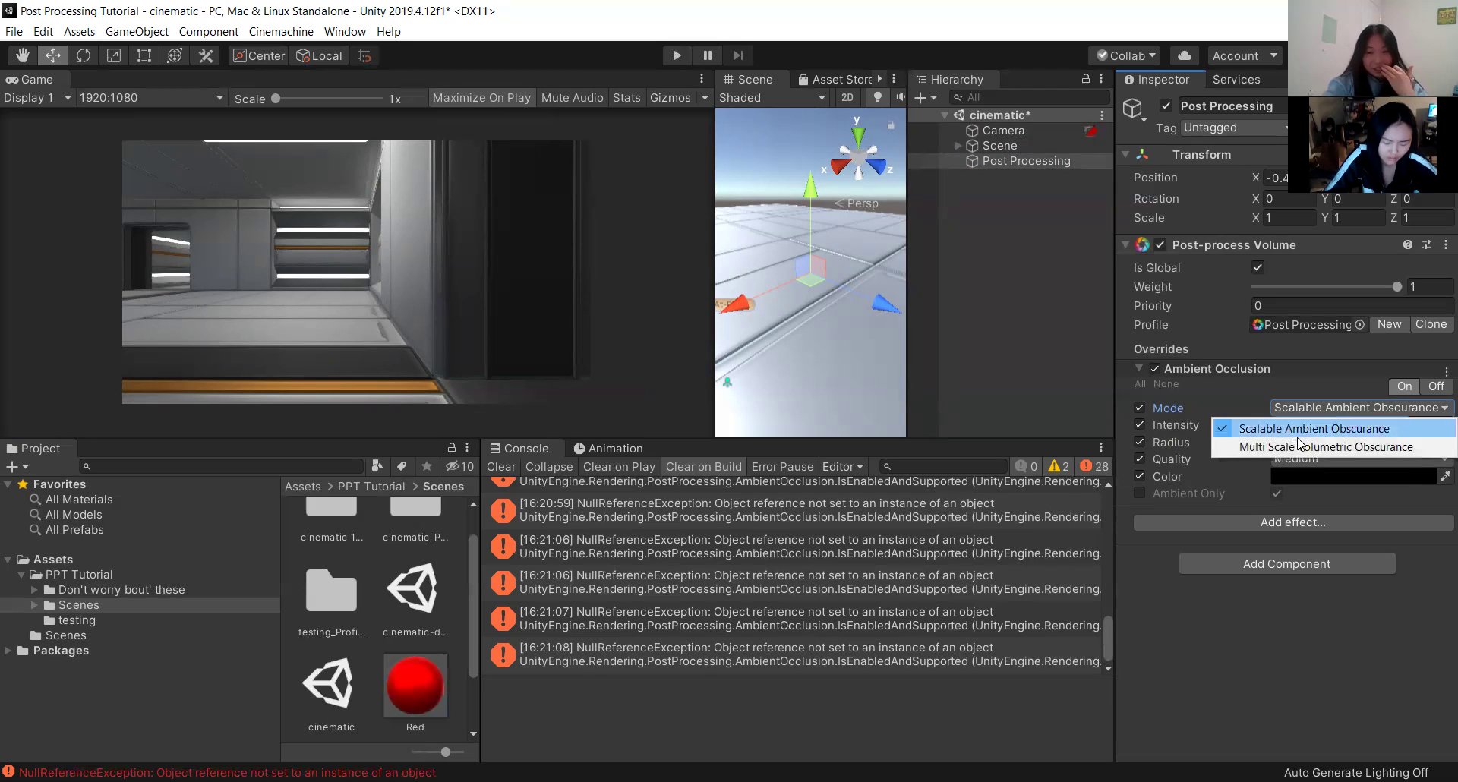
left_click(1314, 446)
left_click(1315, 411)
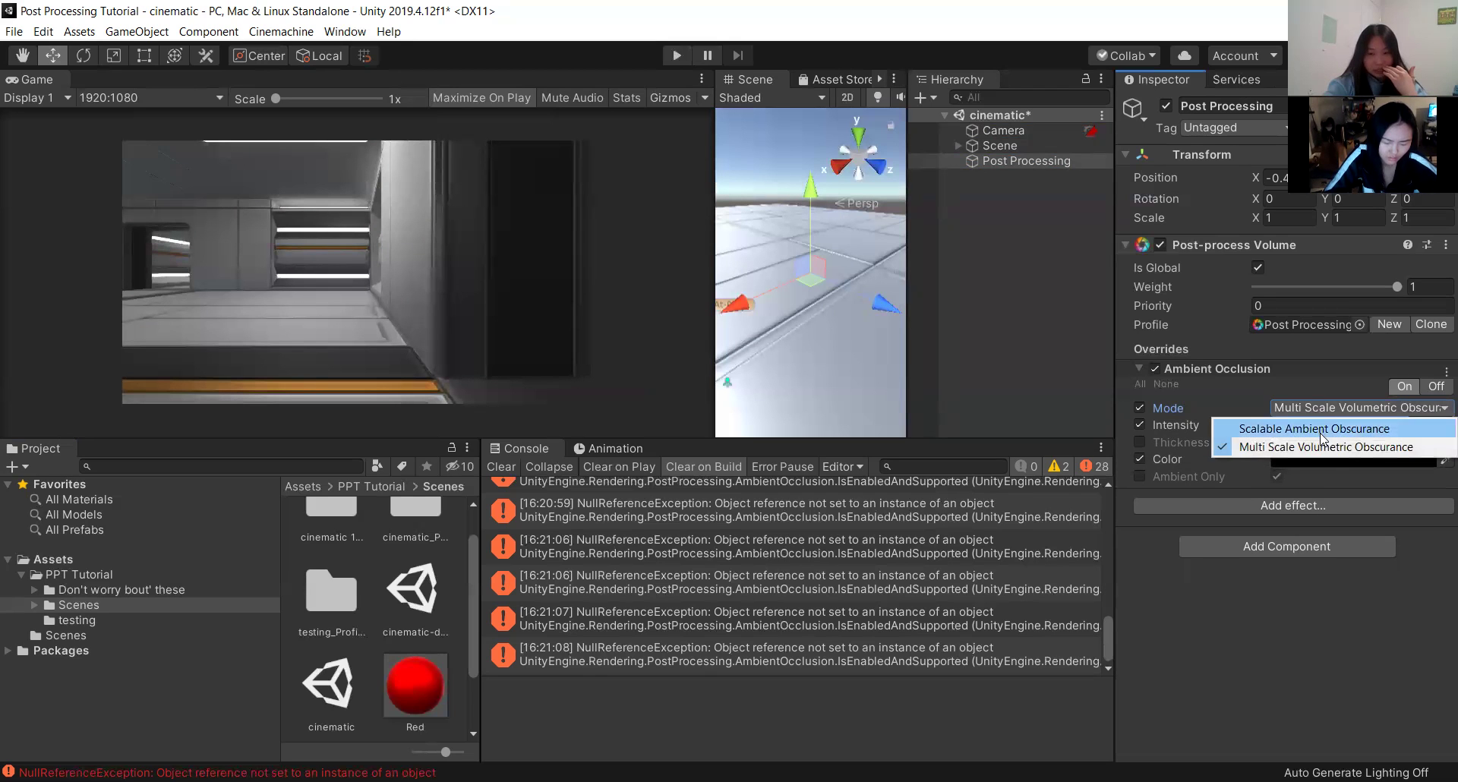
left_click(1320, 427)
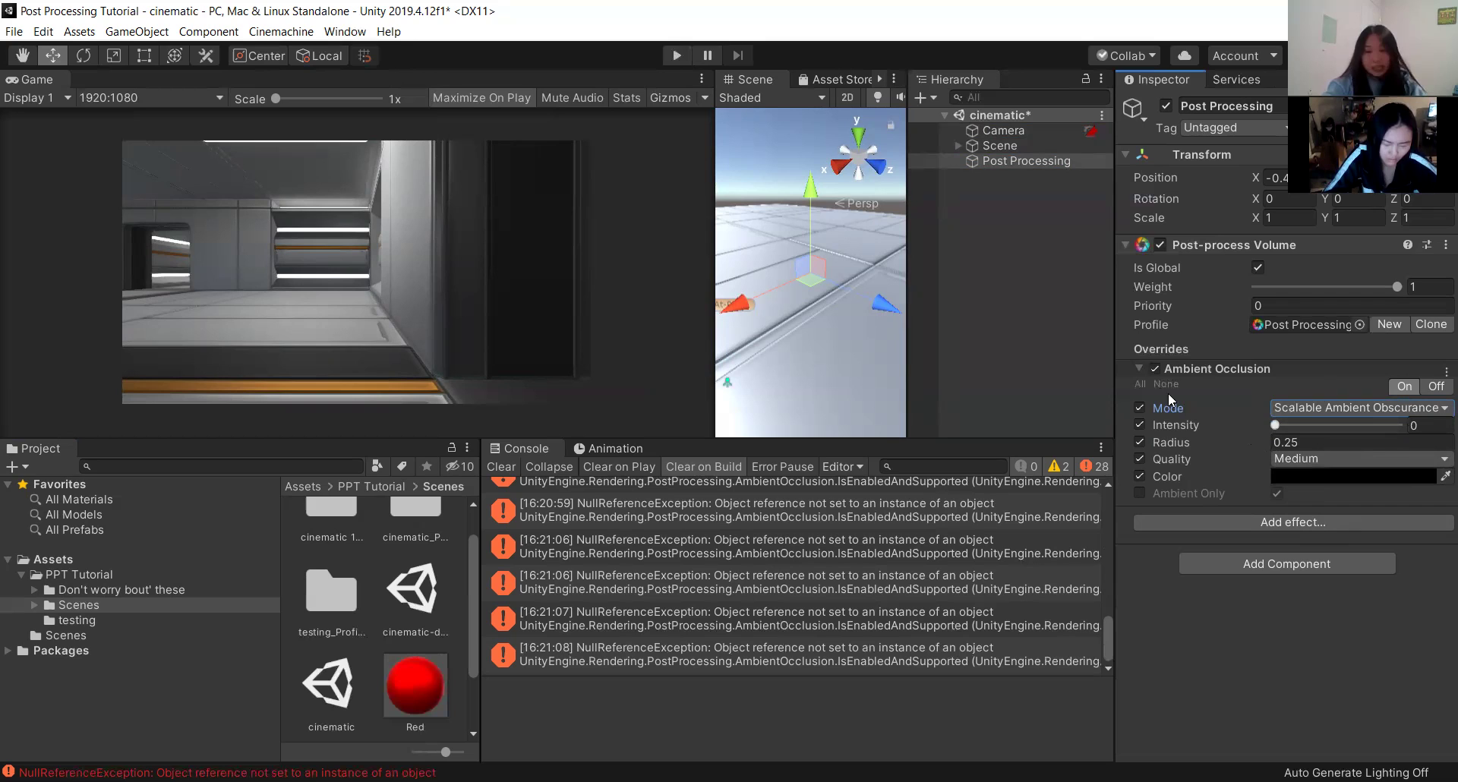
Try Ambient Occlusion intensities across the range from 0 to 4 and leave the intensity at 2.3.
left_click(1280, 422)
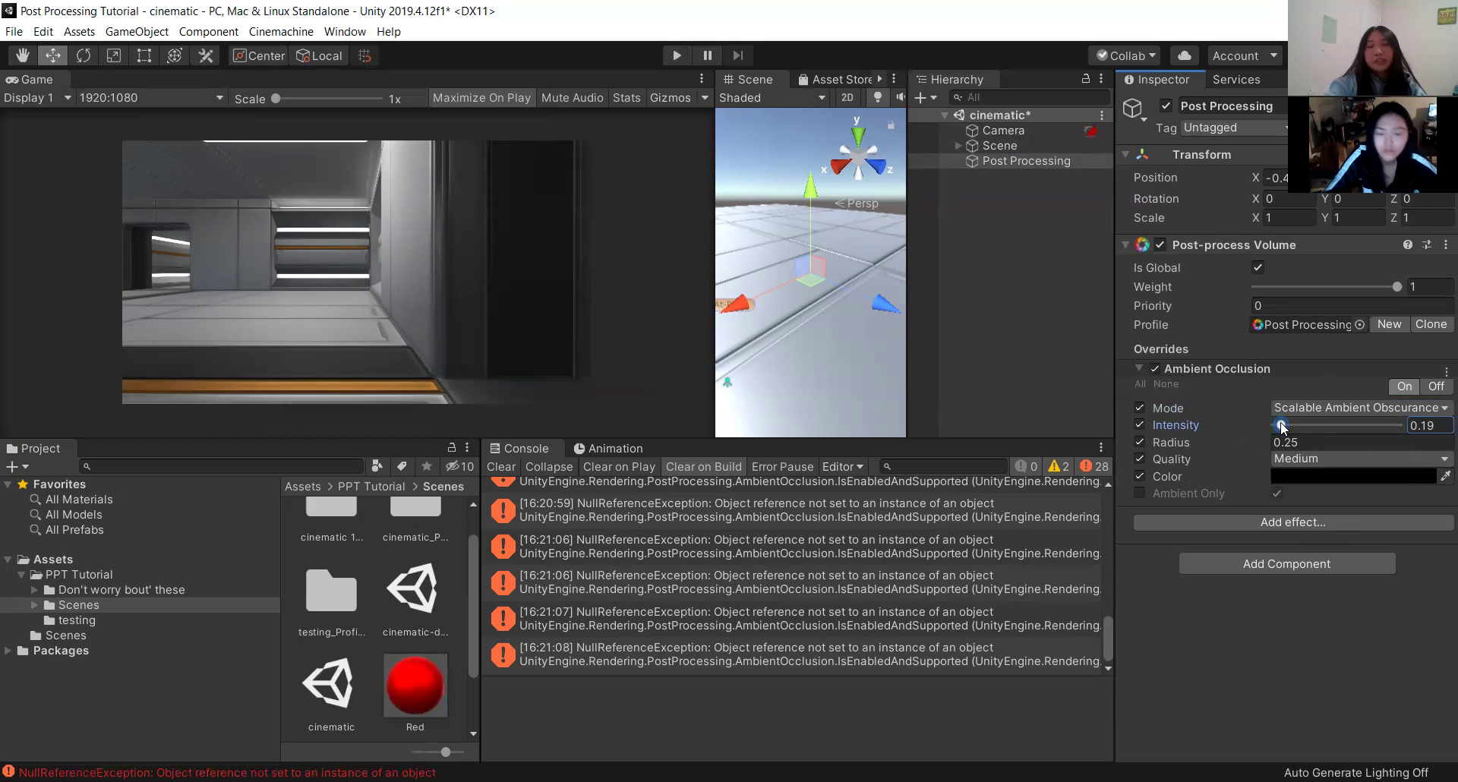
left_click_drag(1282, 426, 1435, 421)
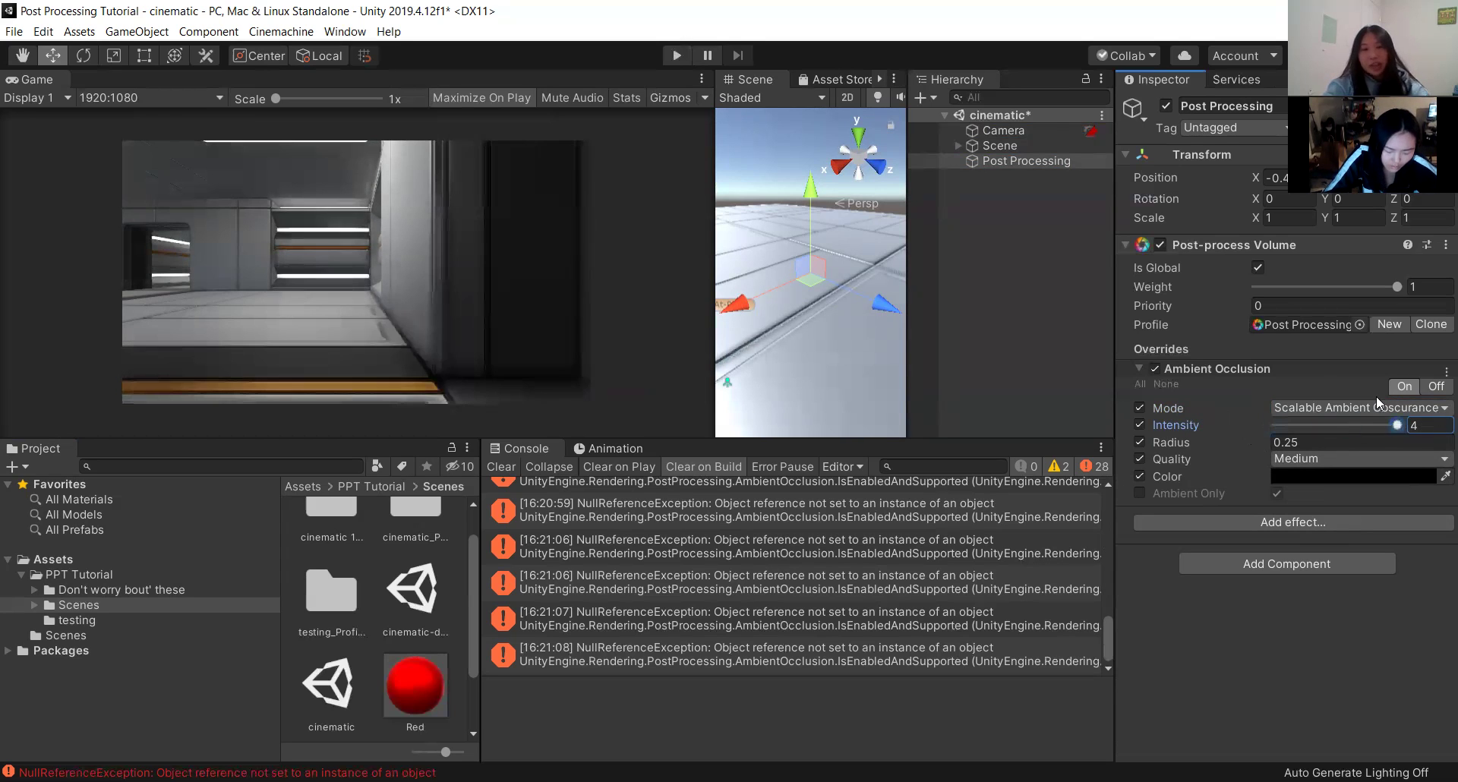
left_click_drag(1397, 426, 1276, 425)
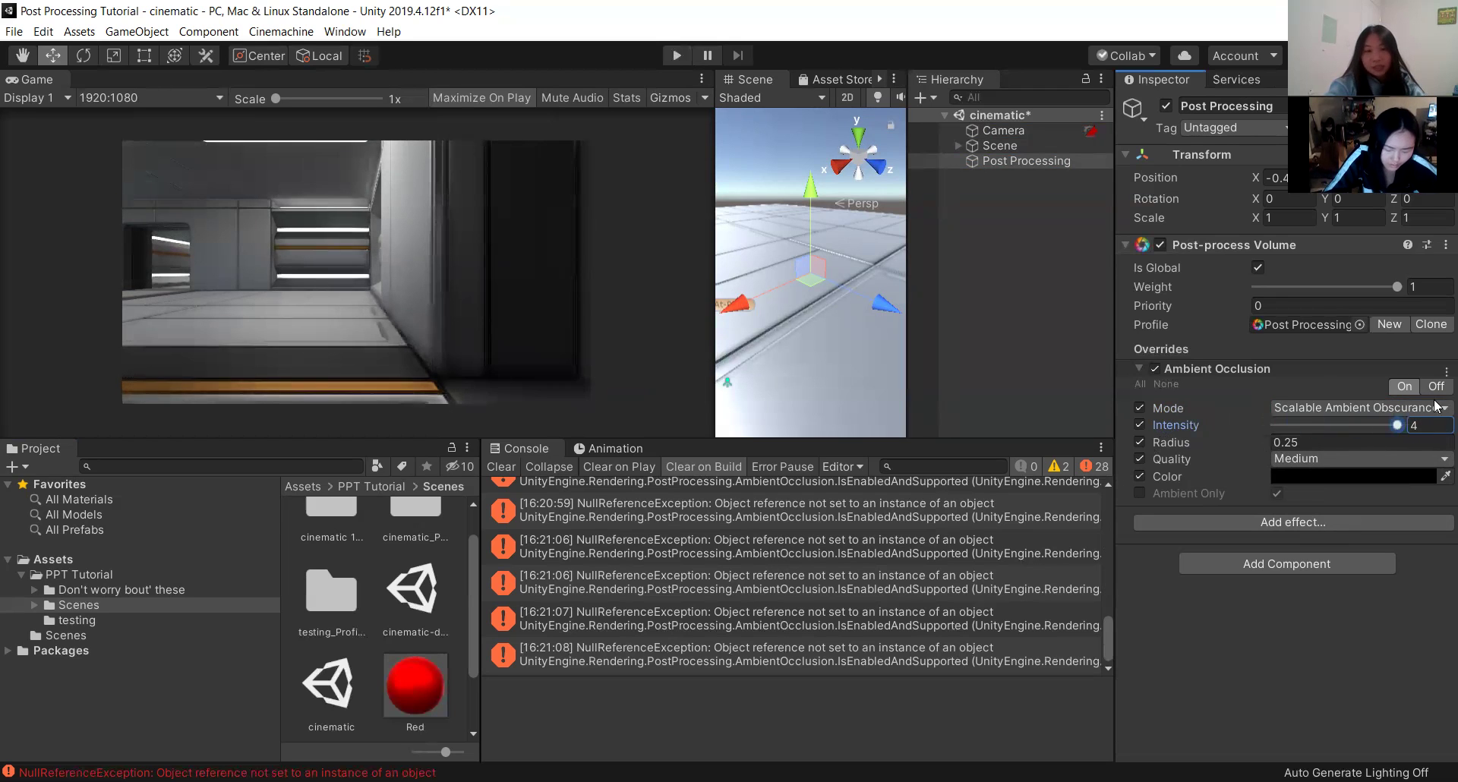
left_click_drag(1271, 425, 1319, 429)
left_click(1289, 442)
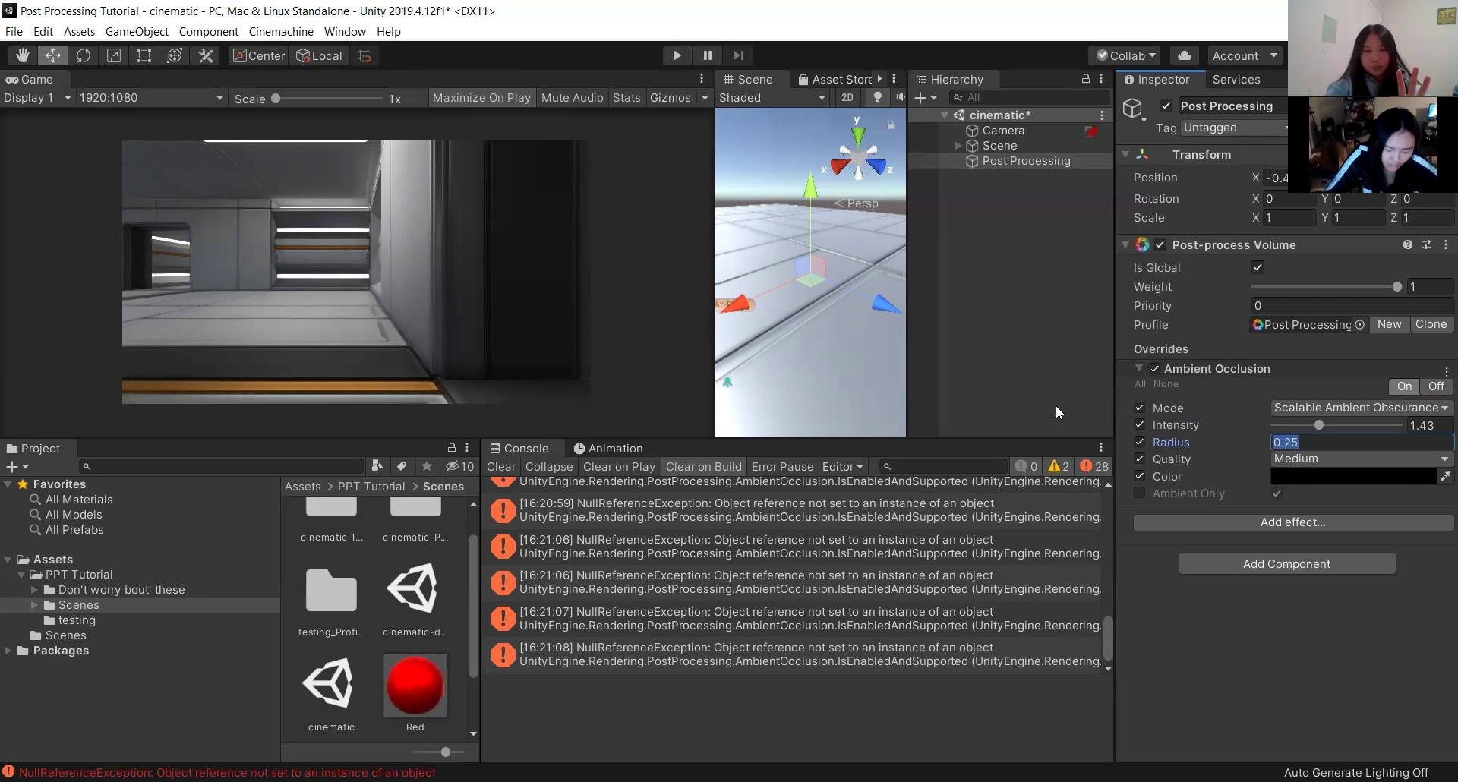
mouse_move(1335, 426)
left_mouse_down()
mouse_move(1390, 426)
mouse_move(1345, 426)
left_mouse_up()
key("Tab")
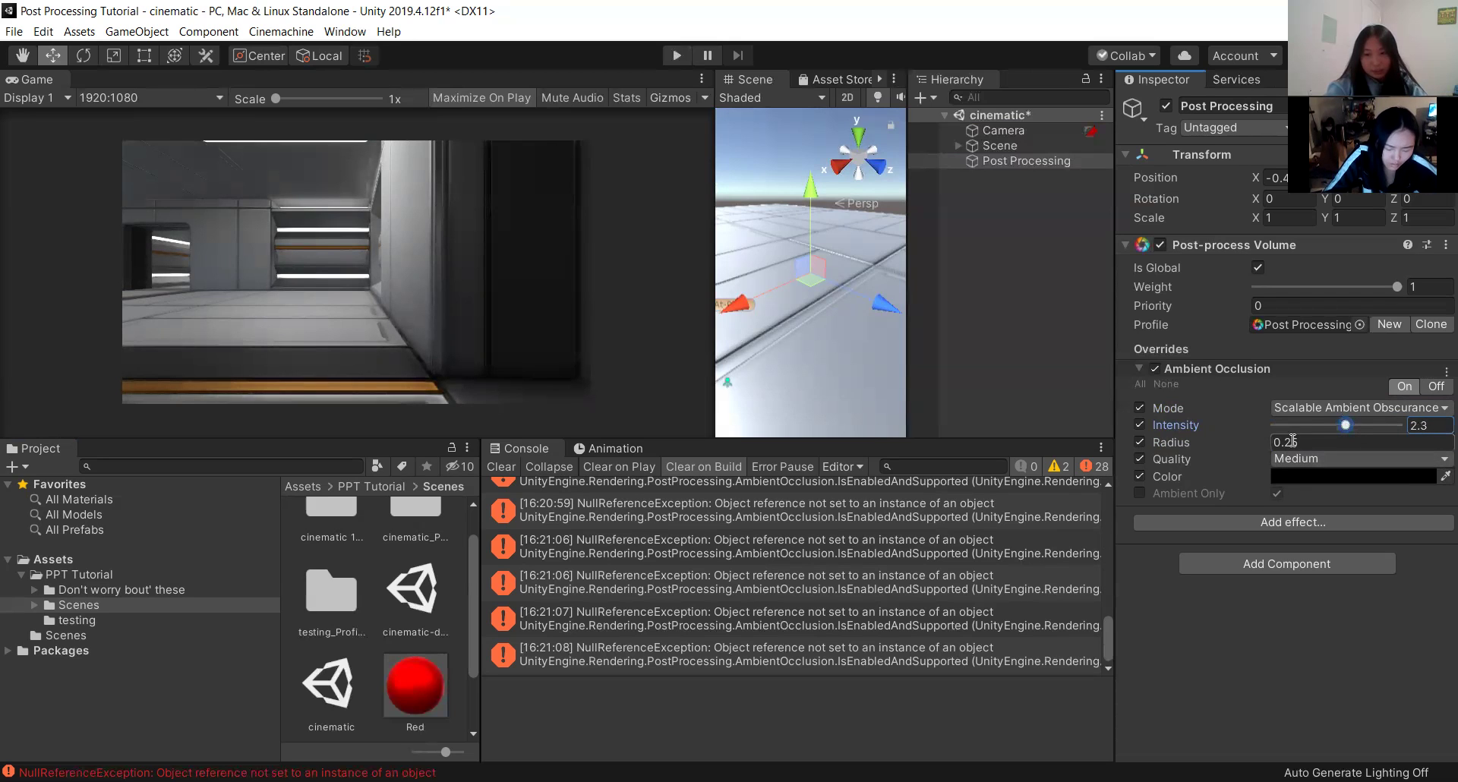
Try Ambient Occlusion radii of 1.33 and 1.23, return the radius to 0.25 and keep the Scalable Ambient Obscurance mode.
left_click_drag(1213, 452, 1255, 441)
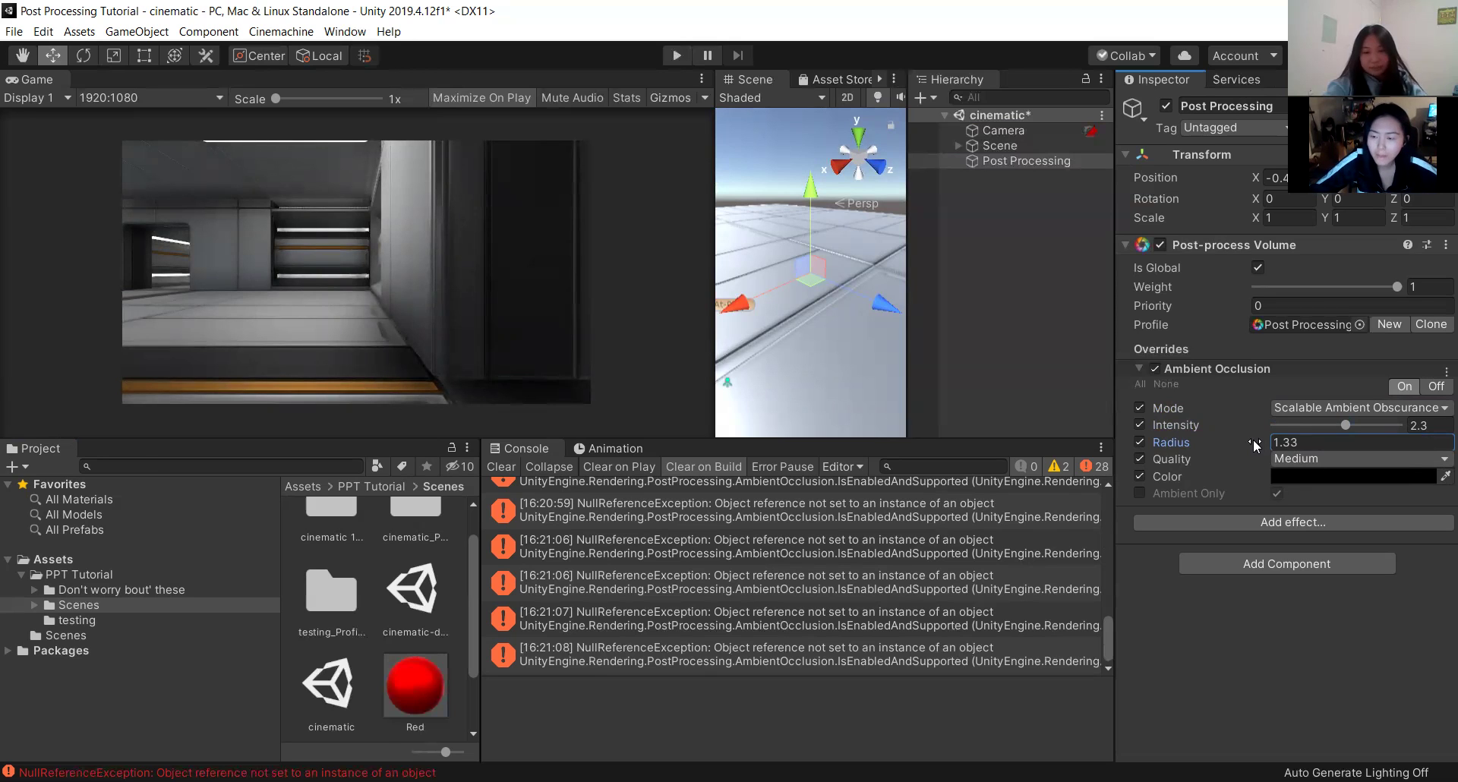
left_click_drag(1250, 445, 1247, 443)
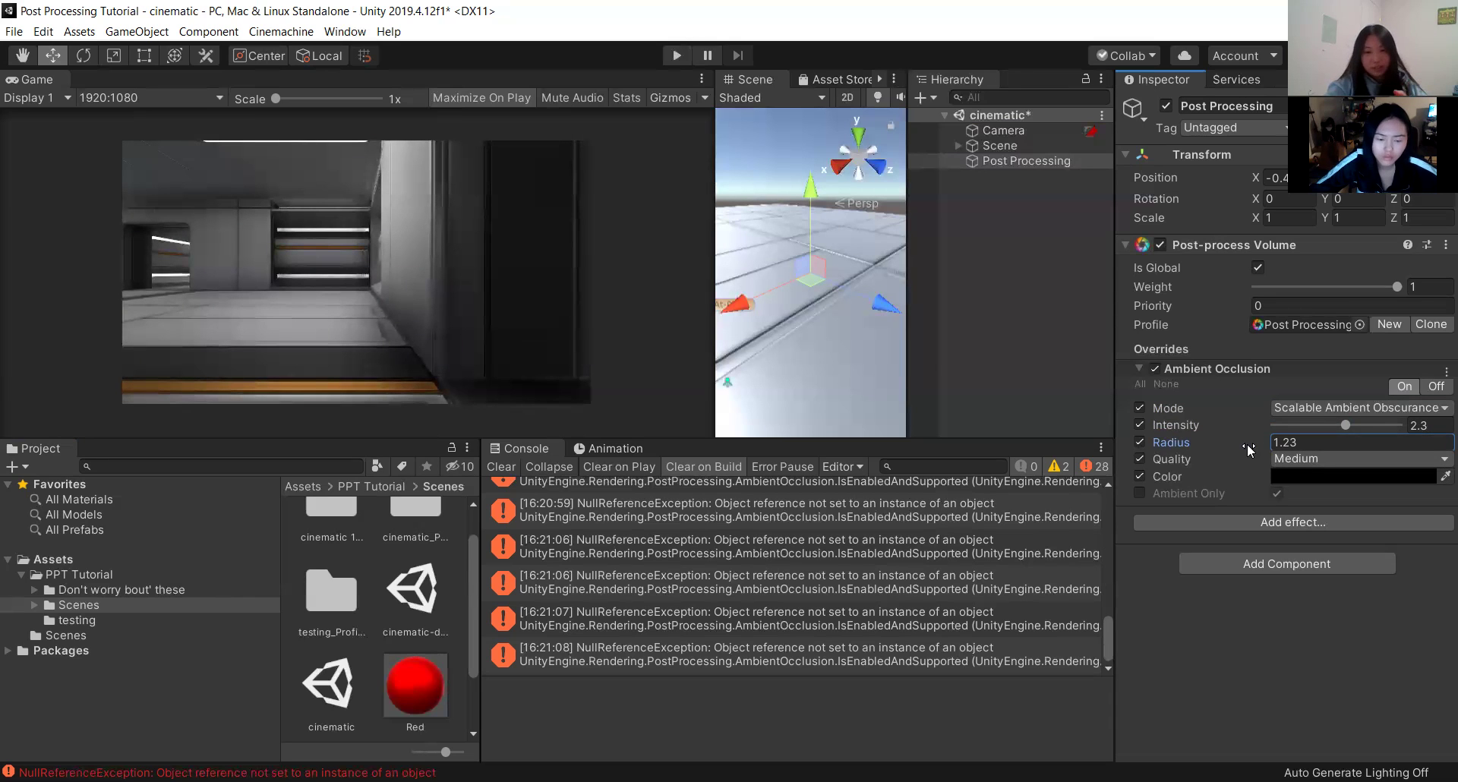
left_click_drag(1247, 444, 1169, 425)
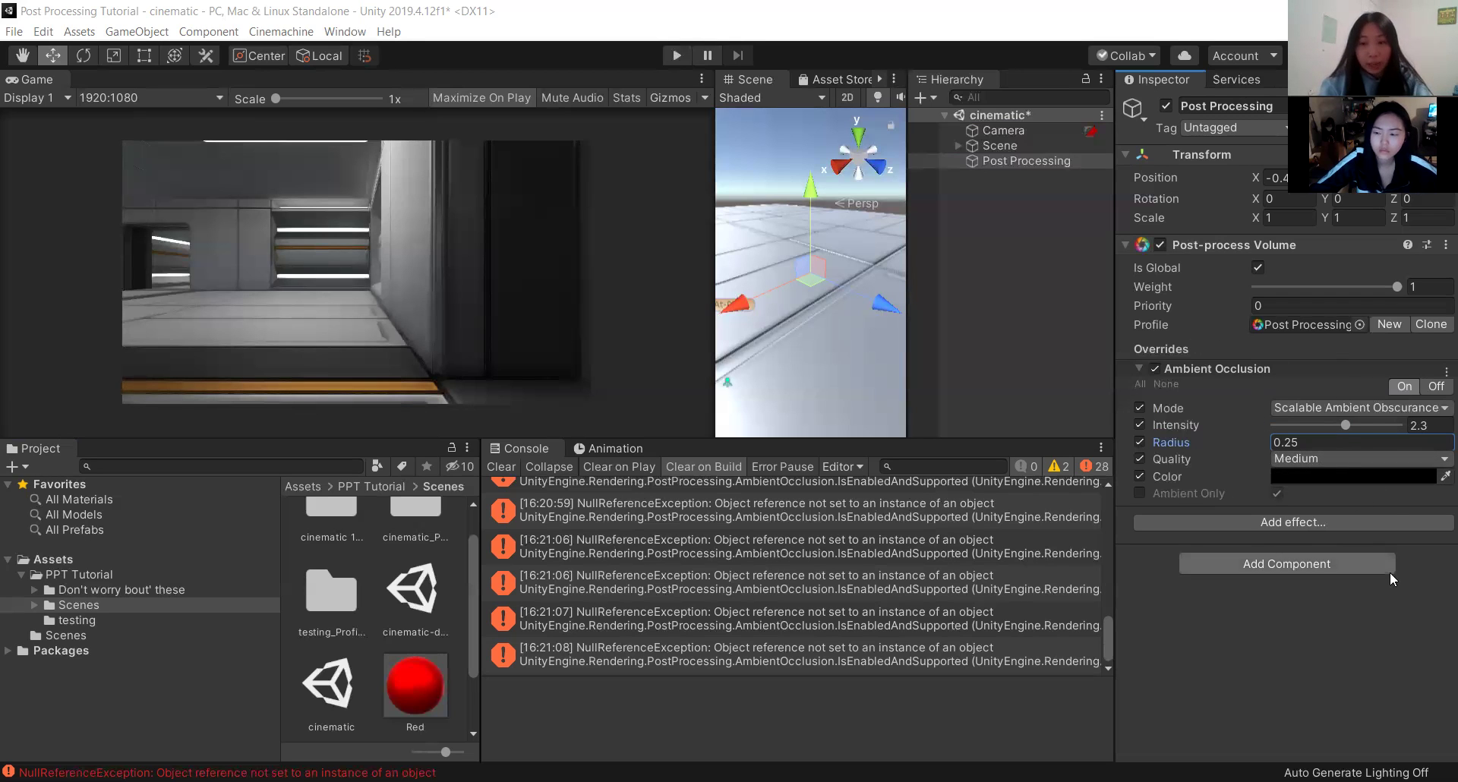
left_click(1304, 408)
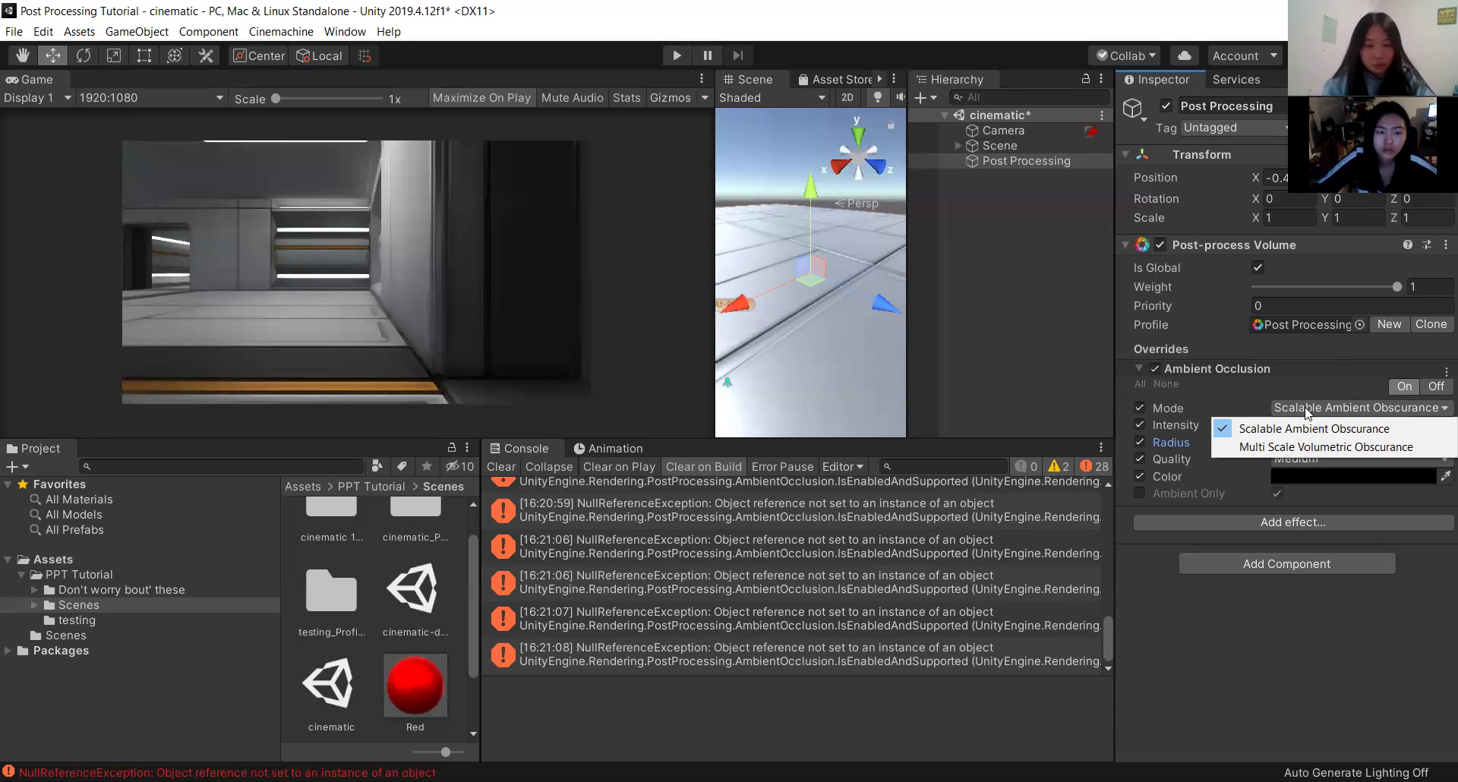
left_click(1291, 426)
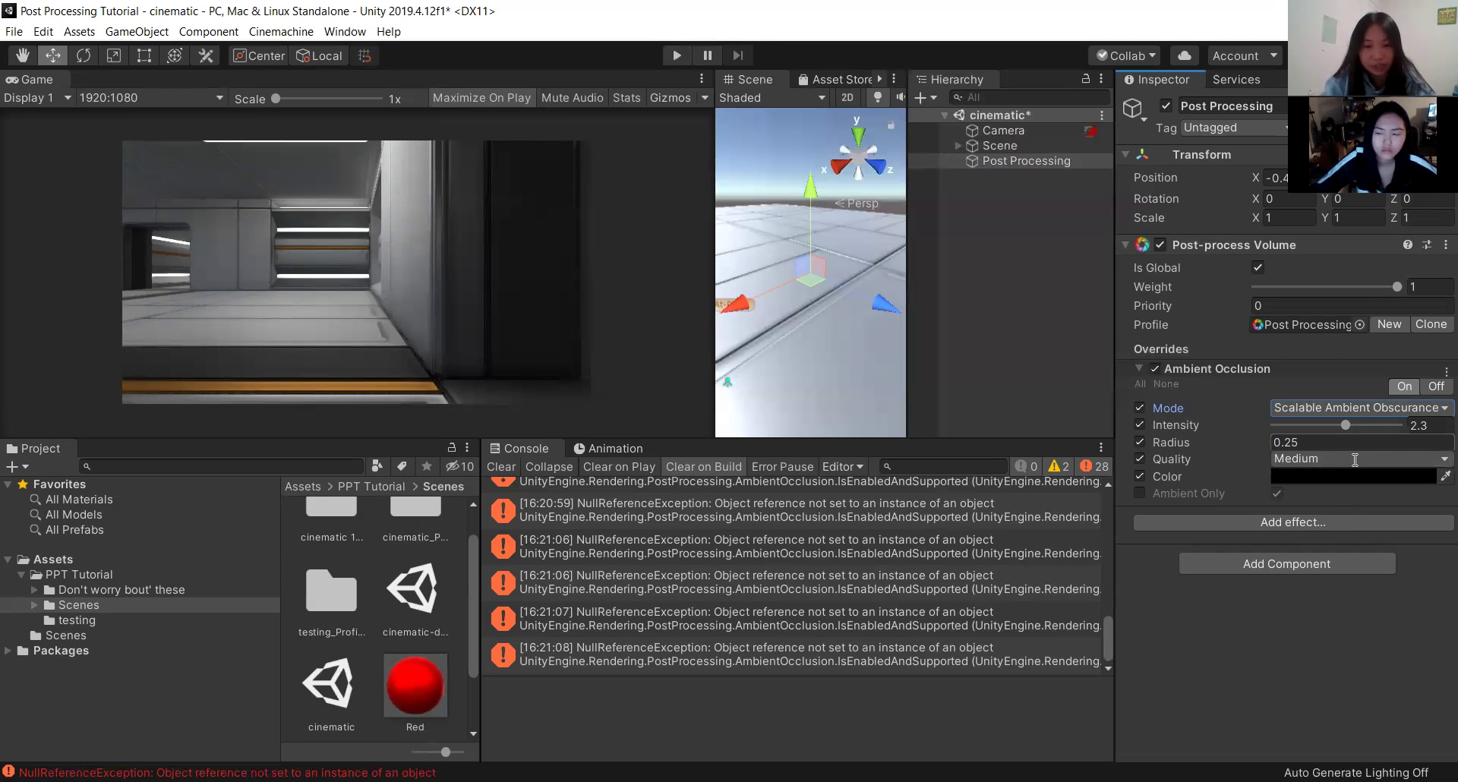
Compare the Ambient Occlusion at intensities 4 and 0, and set the intensity to 2.64.
left_click_drag(1345, 426, 1435, 427)
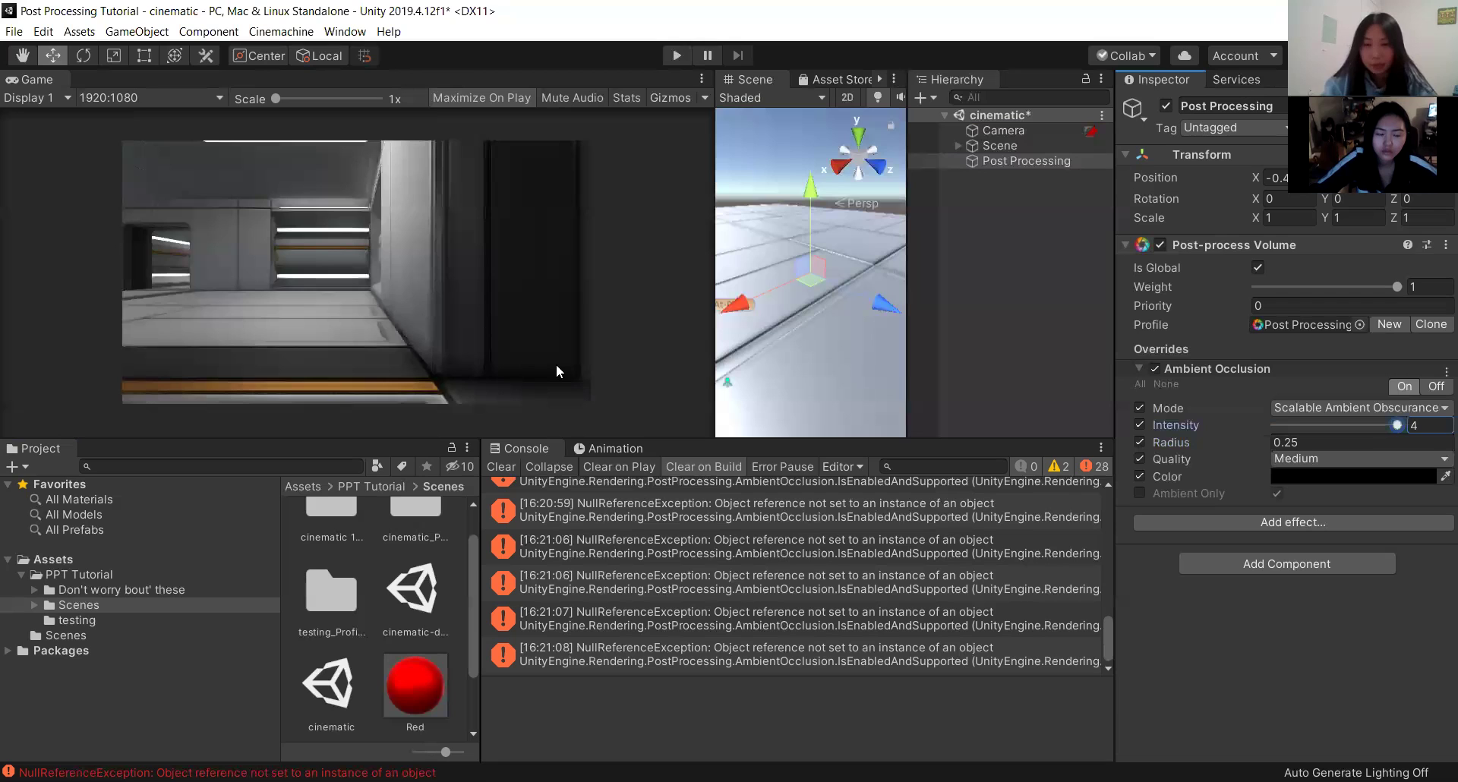
left_click_drag(1397, 425, 1093, 432)
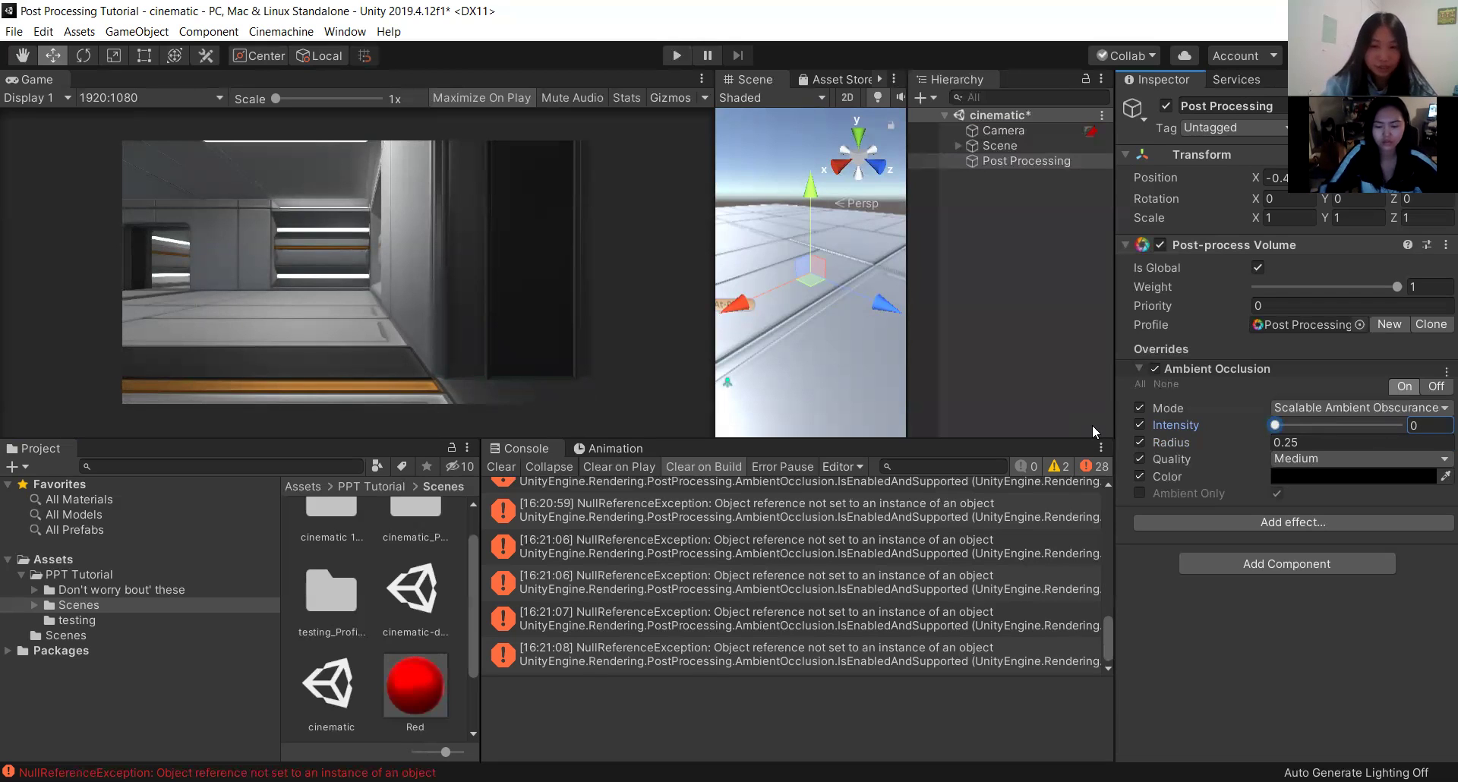
left_click_drag(1276, 425, 1357, 429)
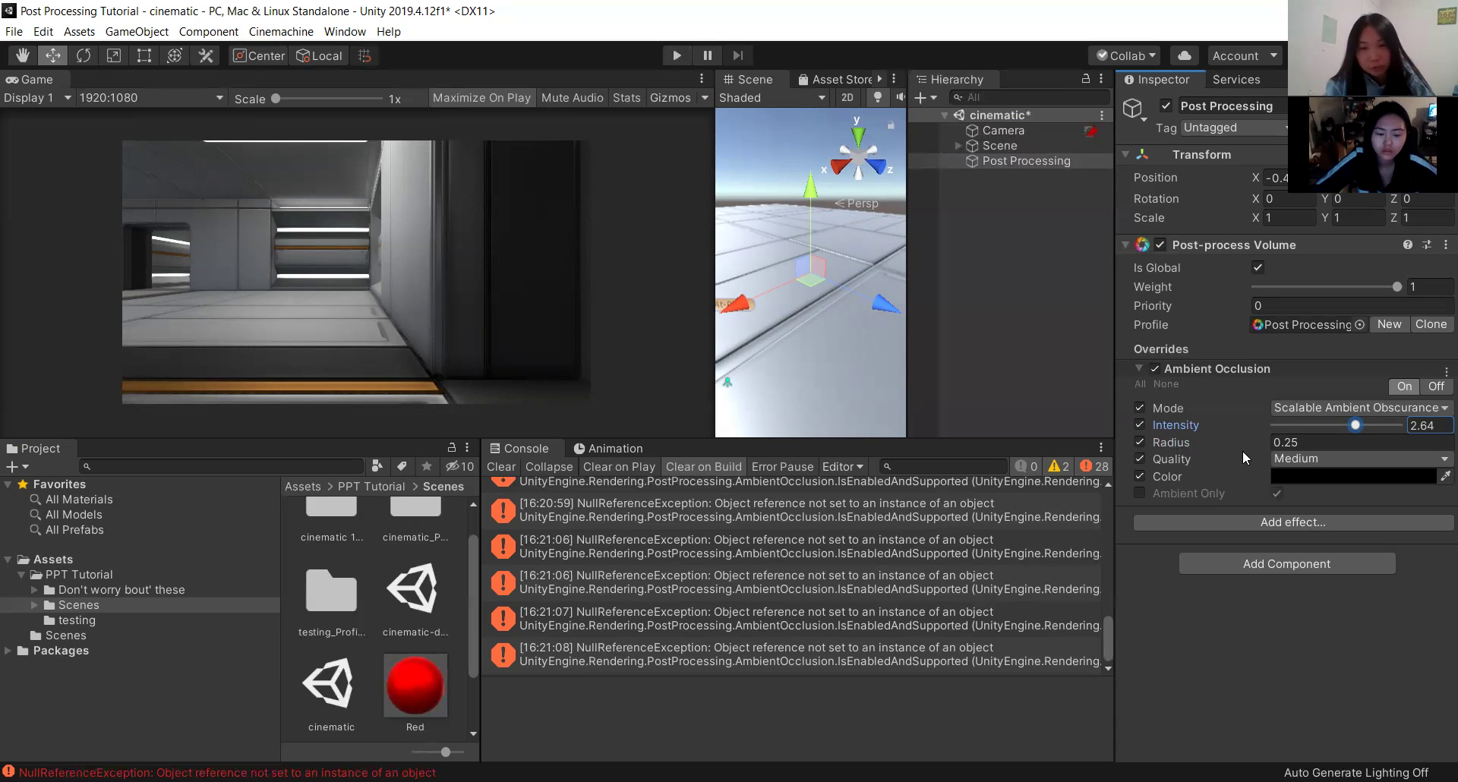
Try an extreme Ambient Occlusion radius of 7.85 and undo the radius change.
left_click_drag(1198, 442, 1437, 453)
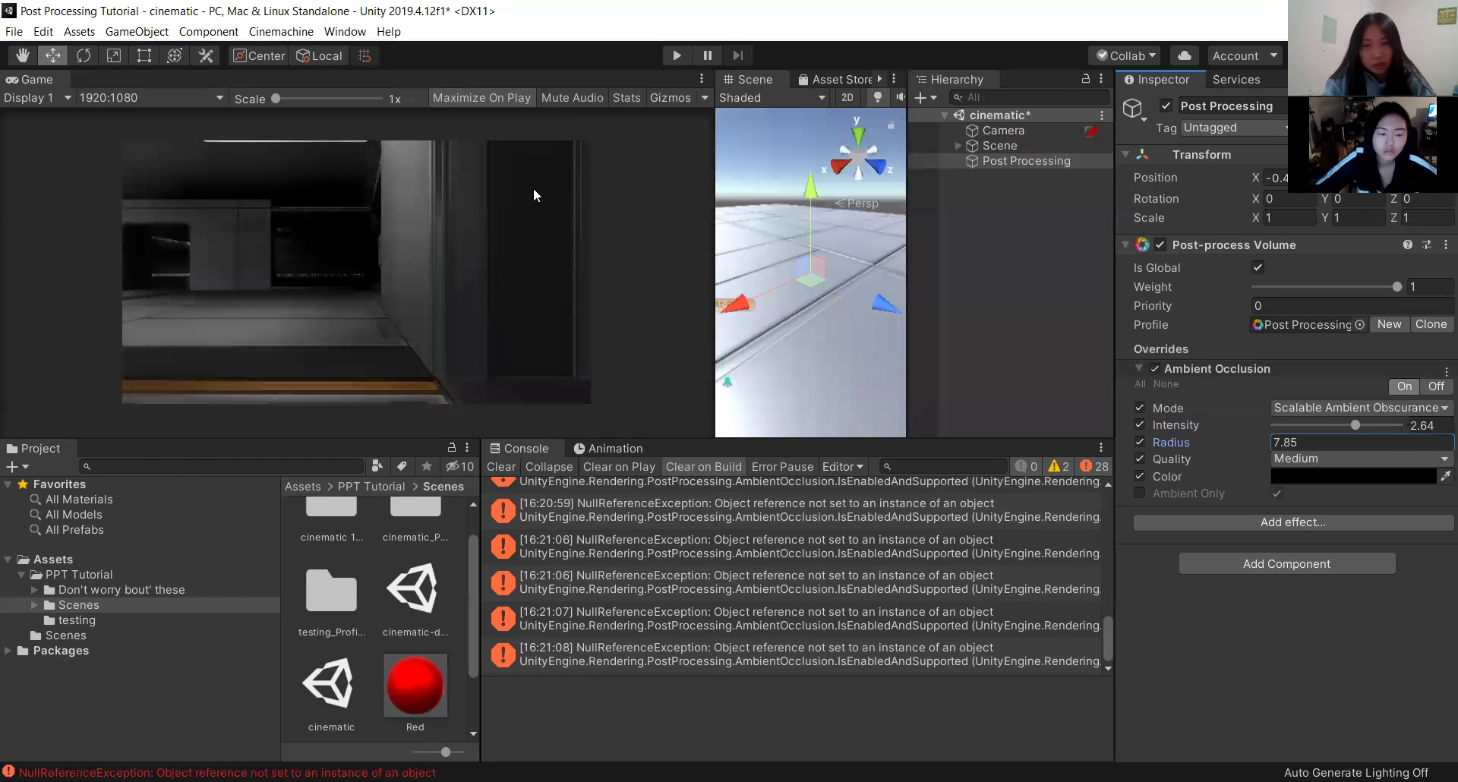
mouse_move(1265, 437)
left_mouse_down()
mouse_move(1271, 463)
mouse_move(1410, 467)
mouse_move(1155, 447)
mouse_move(1341, 444)
mouse_move(1251, 439)
mouse_move(1279, 498)
left_mouse_up()
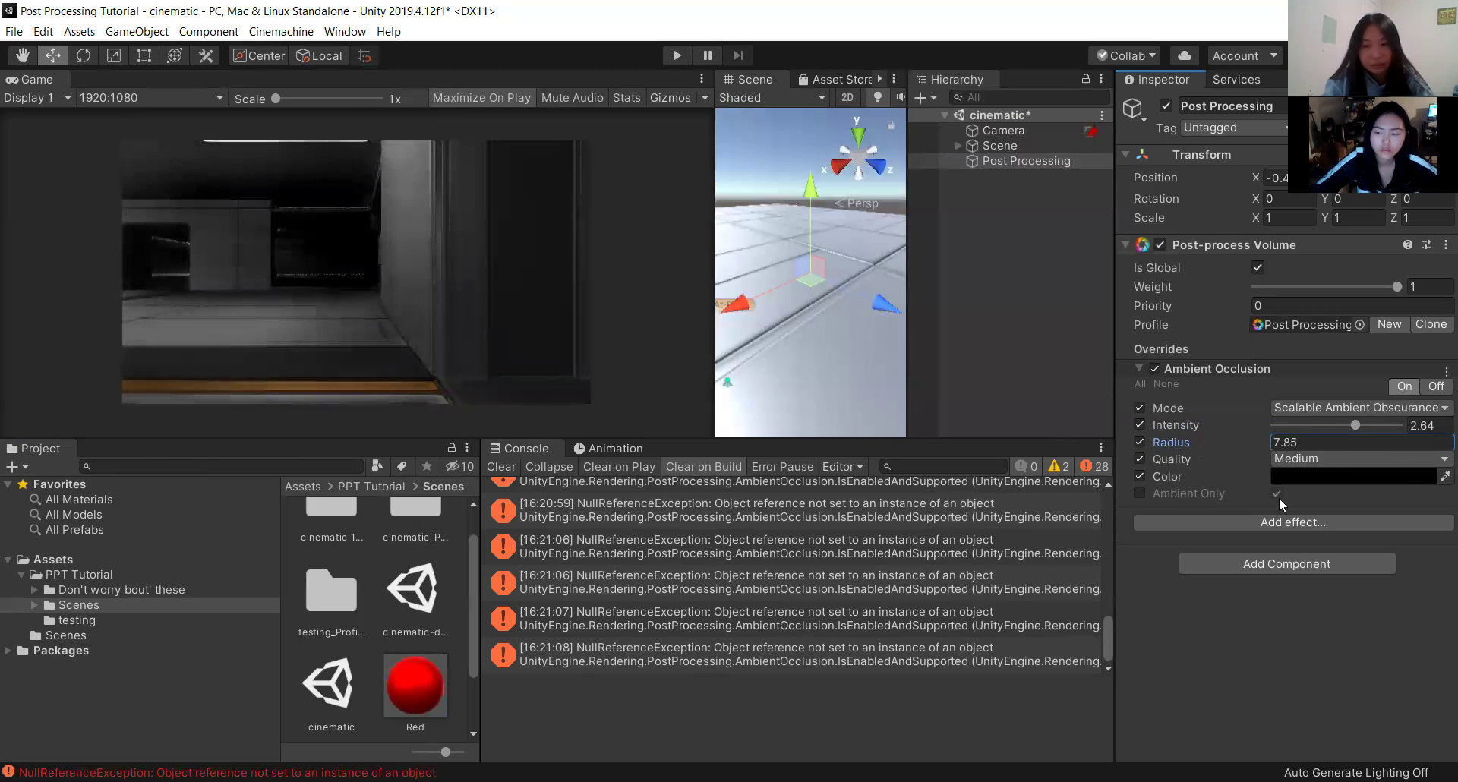
key("ctrl+z")
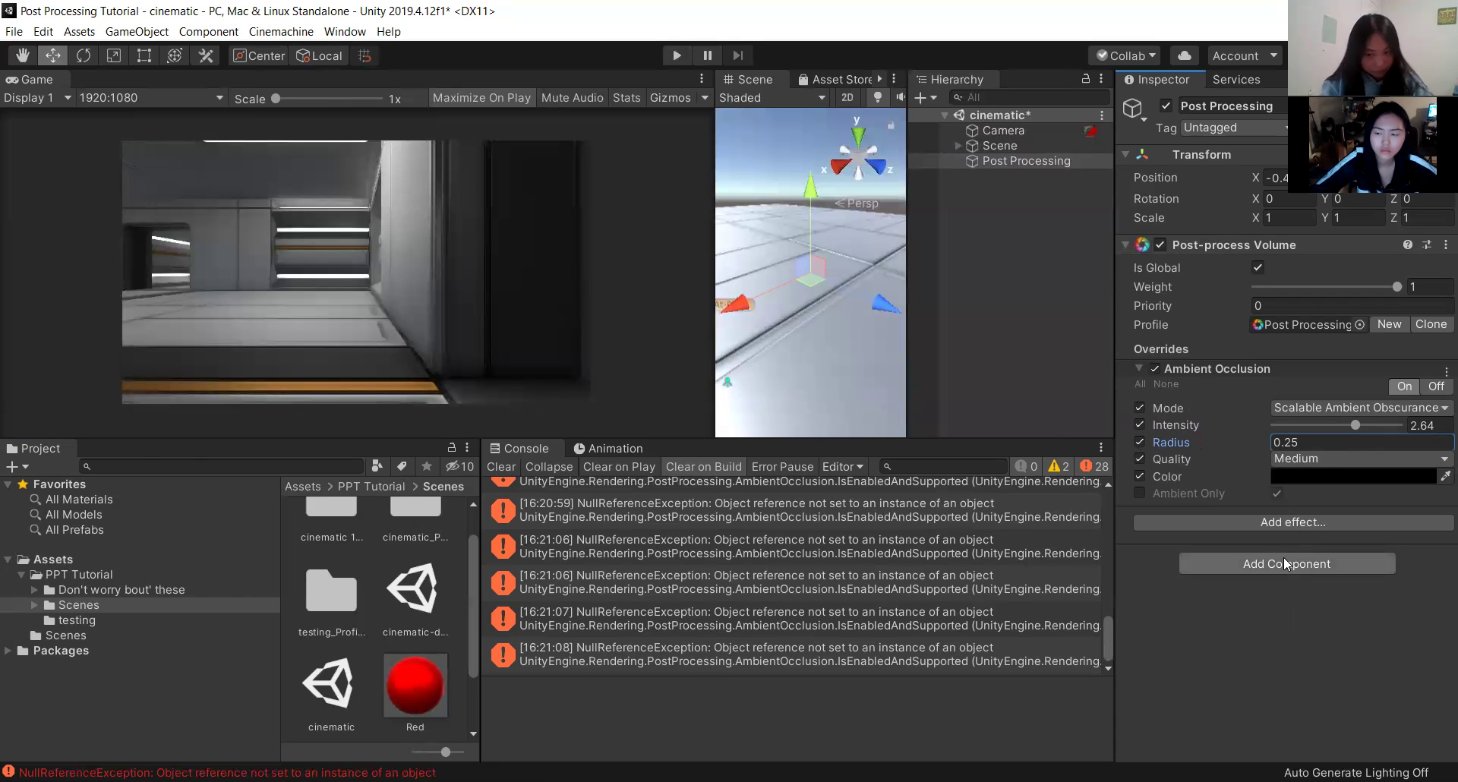
Set the Ambient Occlusion quality to Ultra.
left_click(1294, 459)
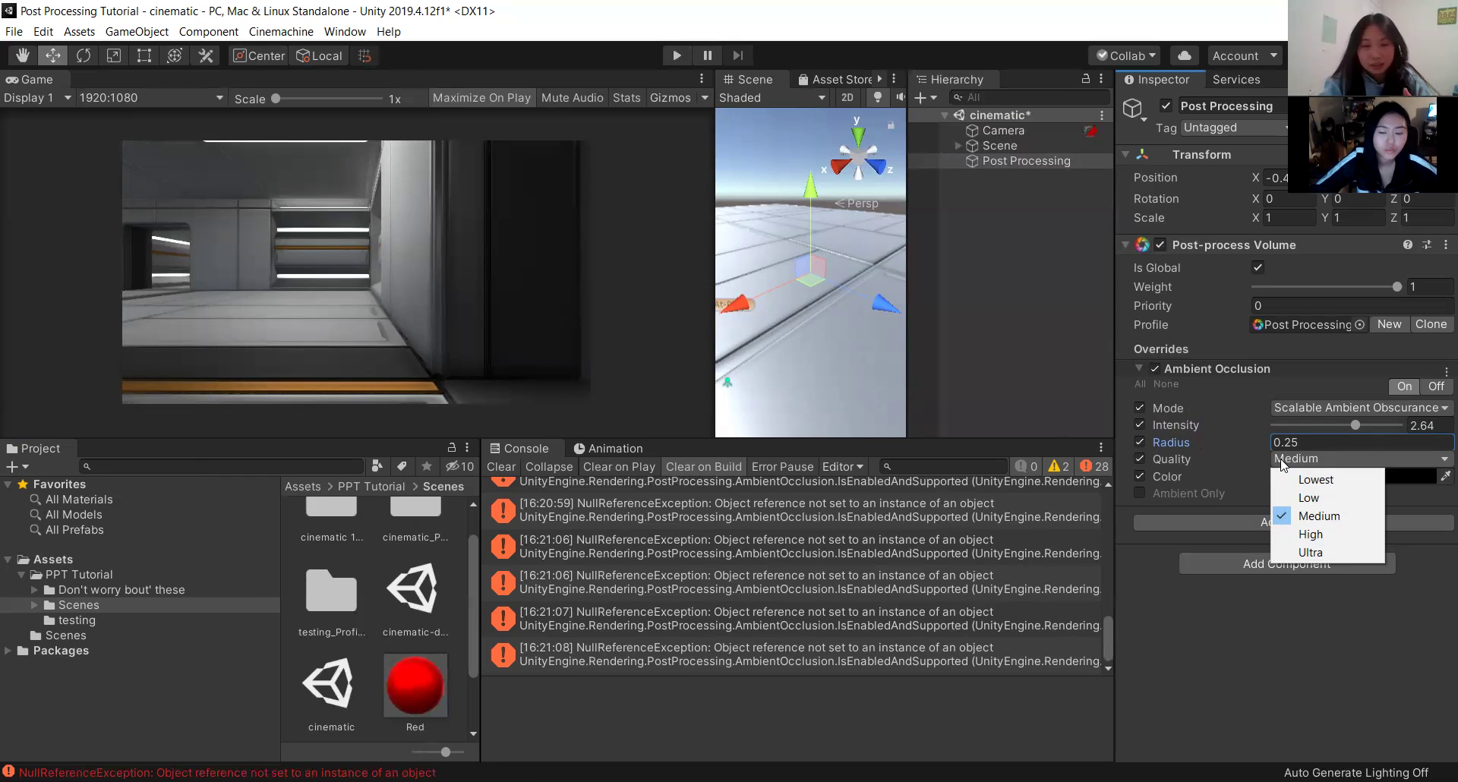
left_click(1344, 612)
left_click(1312, 459)
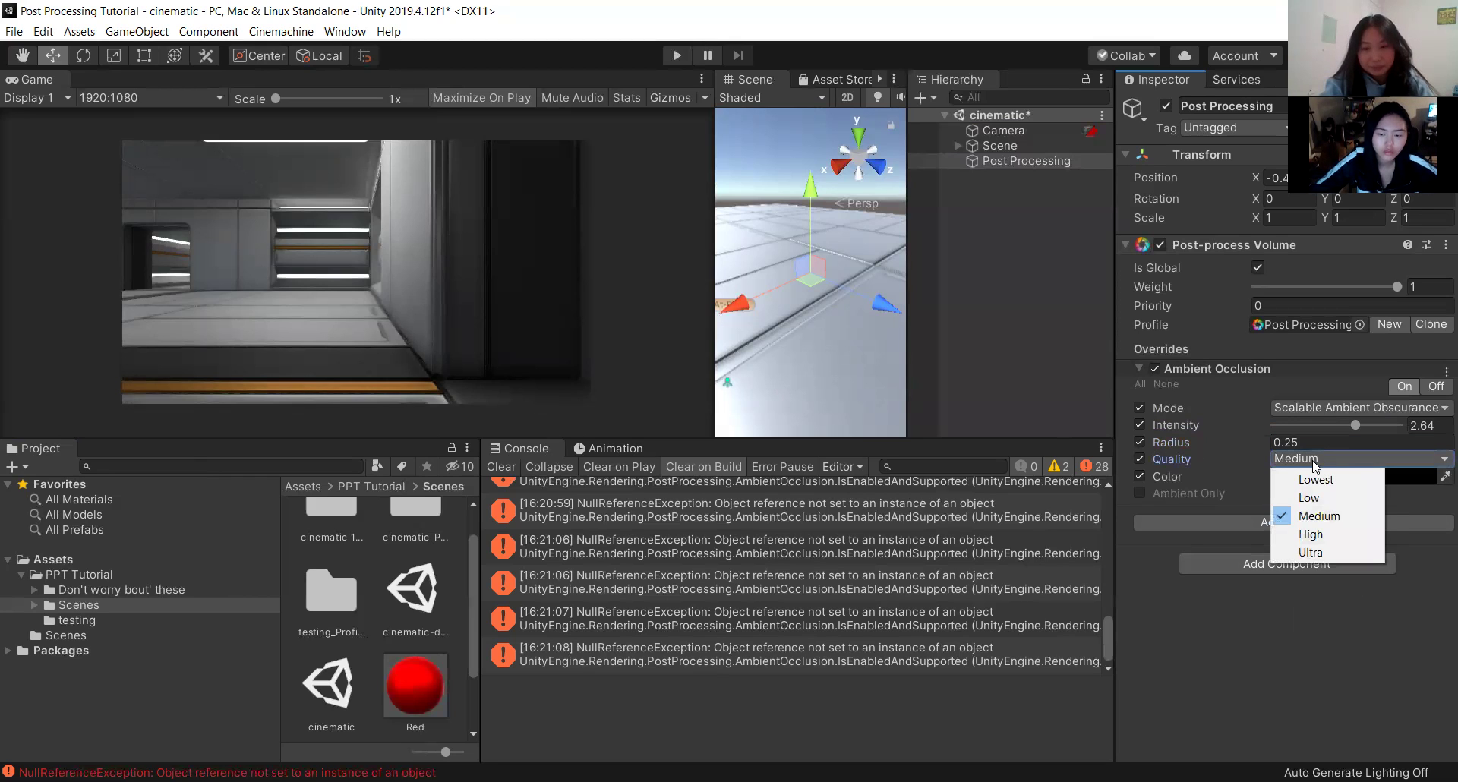
left_click(1314, 555)
Vary the Ambient Occlusion intensity to compare the shadows and settle it at 1.87.
left_click_drag(1355, 425, 1320, 426)
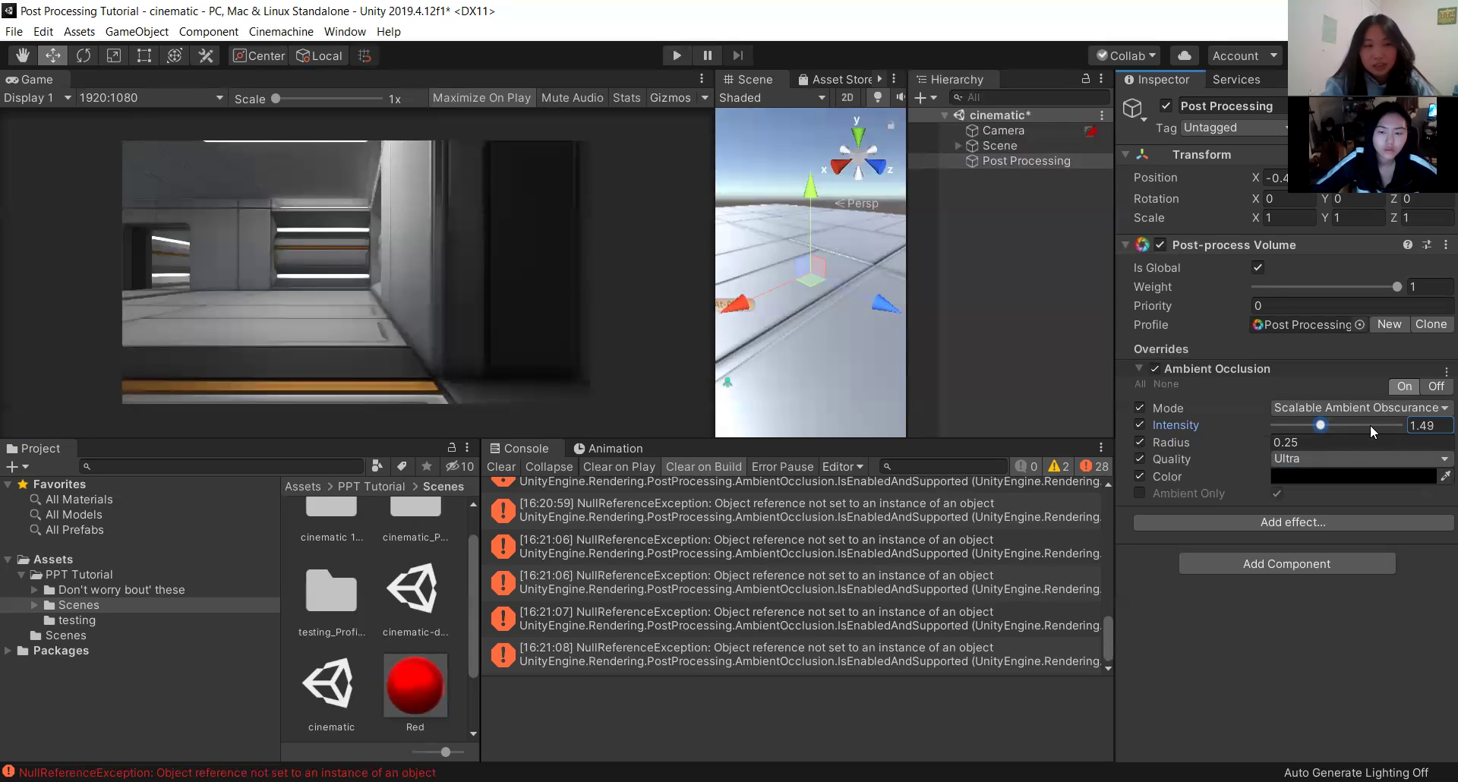
left_click_drag(1319, 426, 1286, 423)
left_click_drag(1397, 425, 1332, 410)
Set the Ambient Occlusion quality back to Medium.
left_click(1303, 459)
left_click(1329, 517)
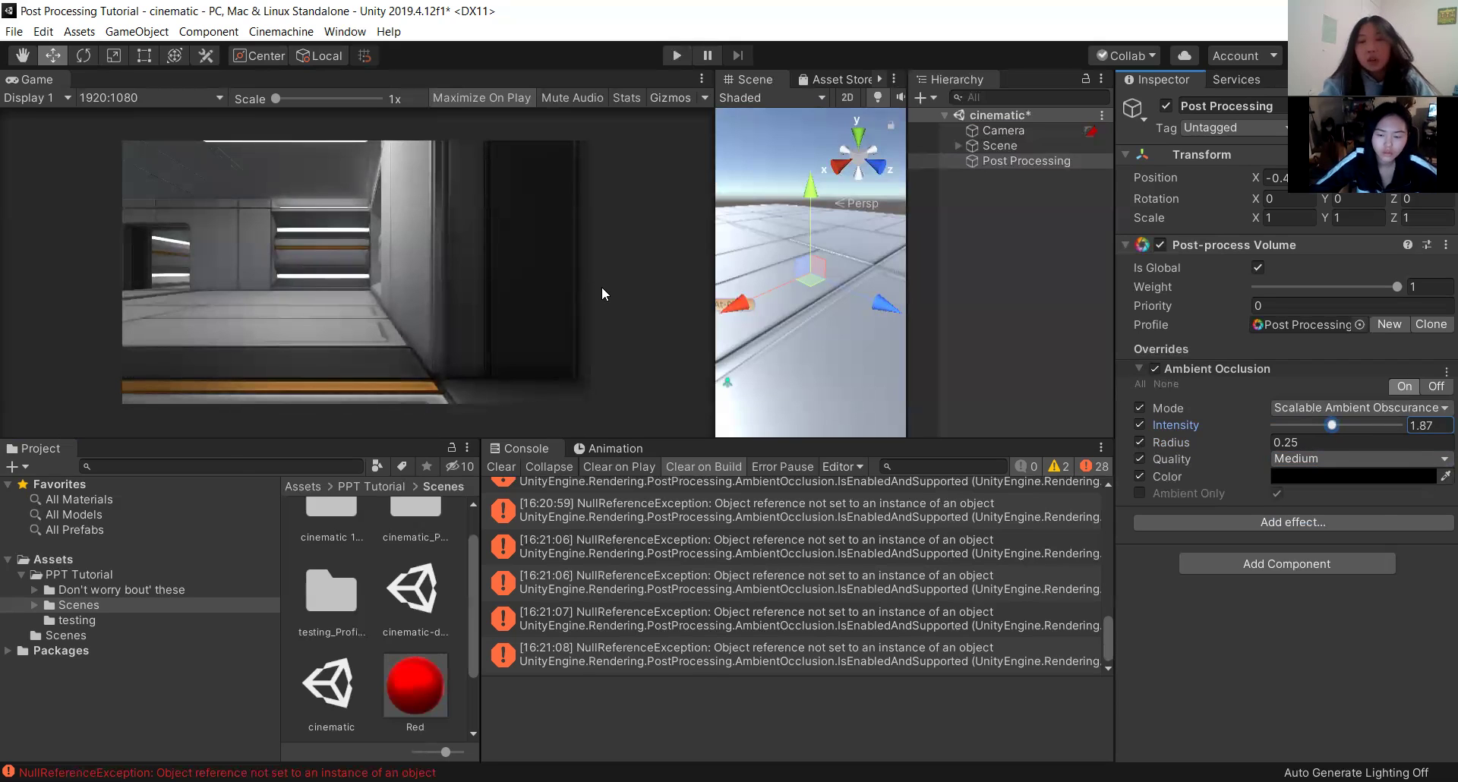
left_click(1299, 458)
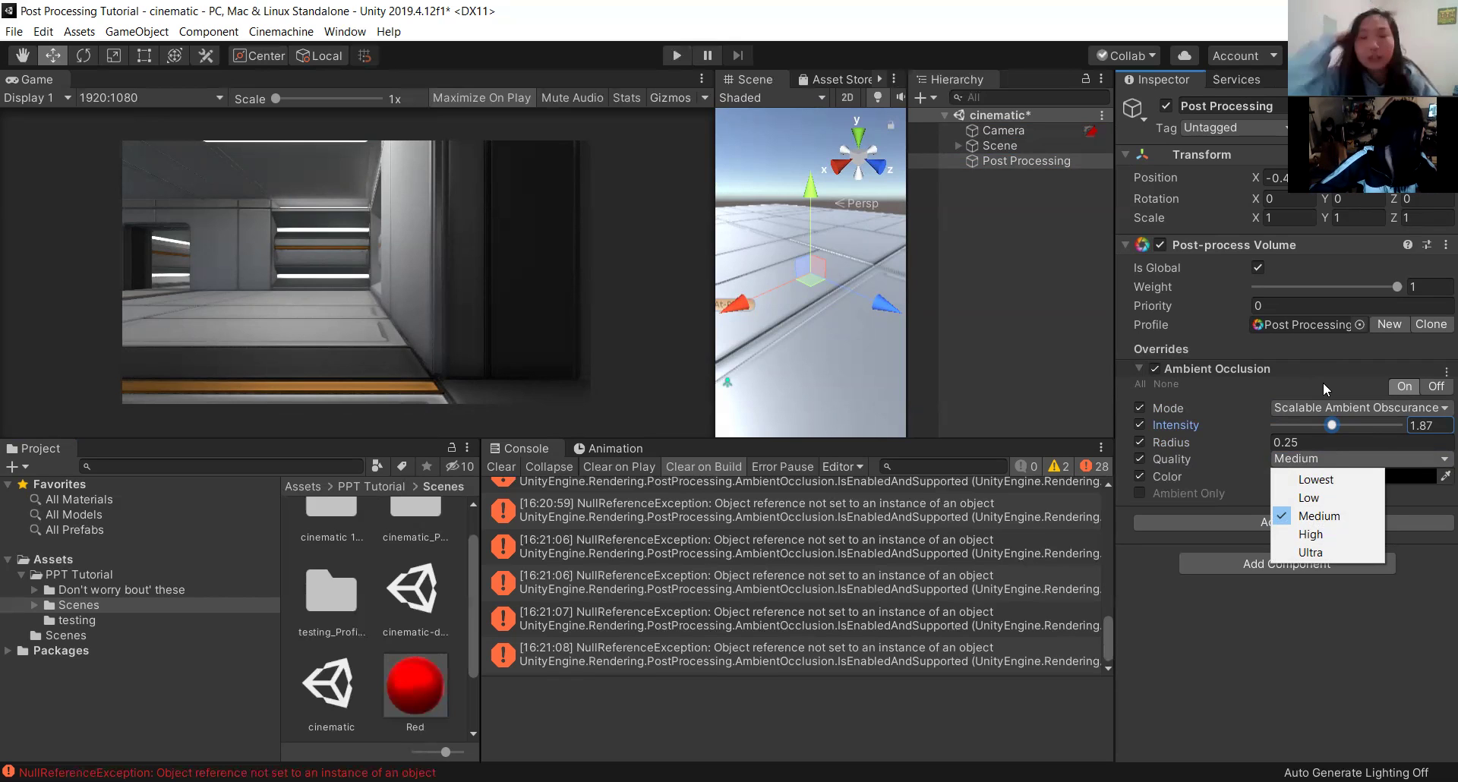
left_click(1336, 516)
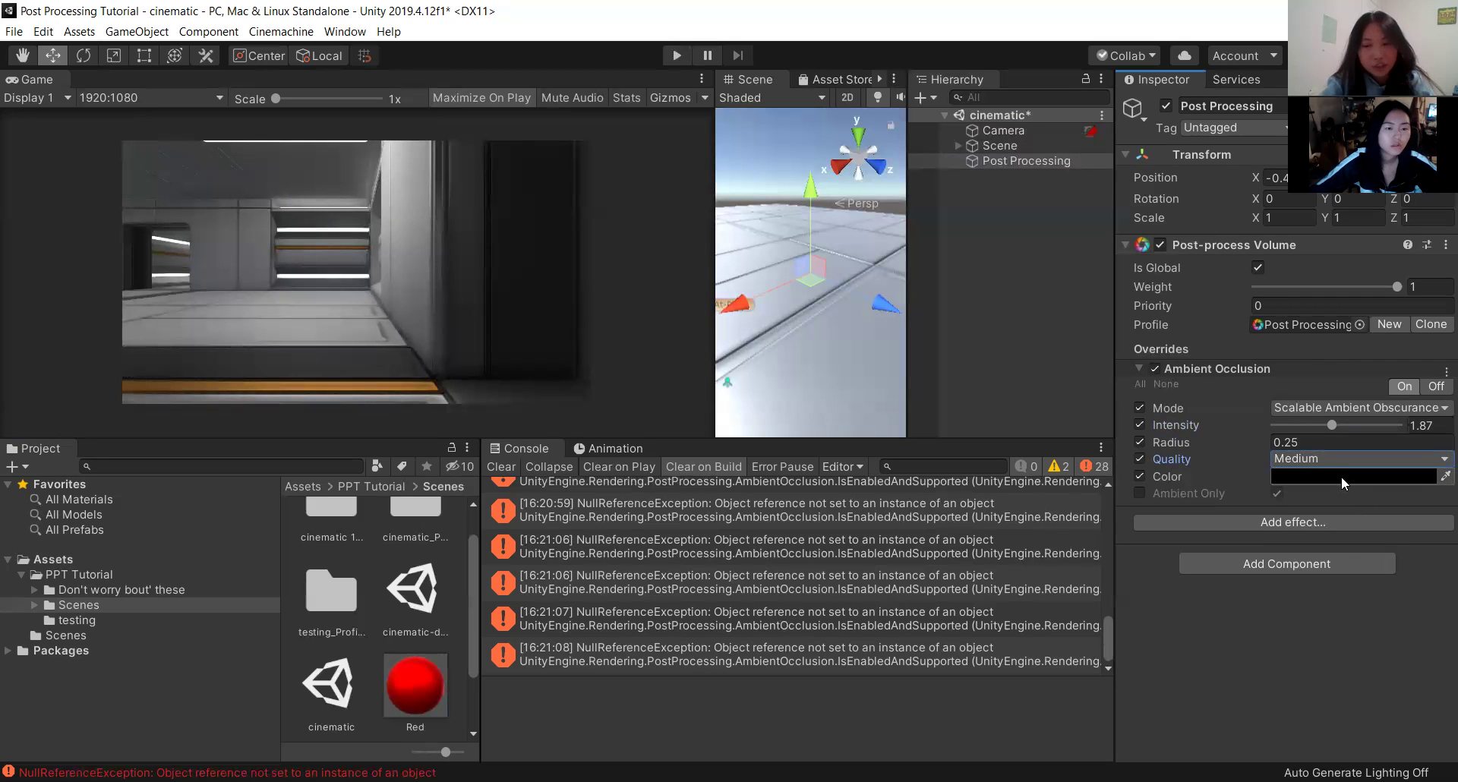
Set the Ambient Occlusion color to pure red (FF0000) and lower the intensity to 0.56, keeping the radius at 0.25.
left_click(1341, 476)
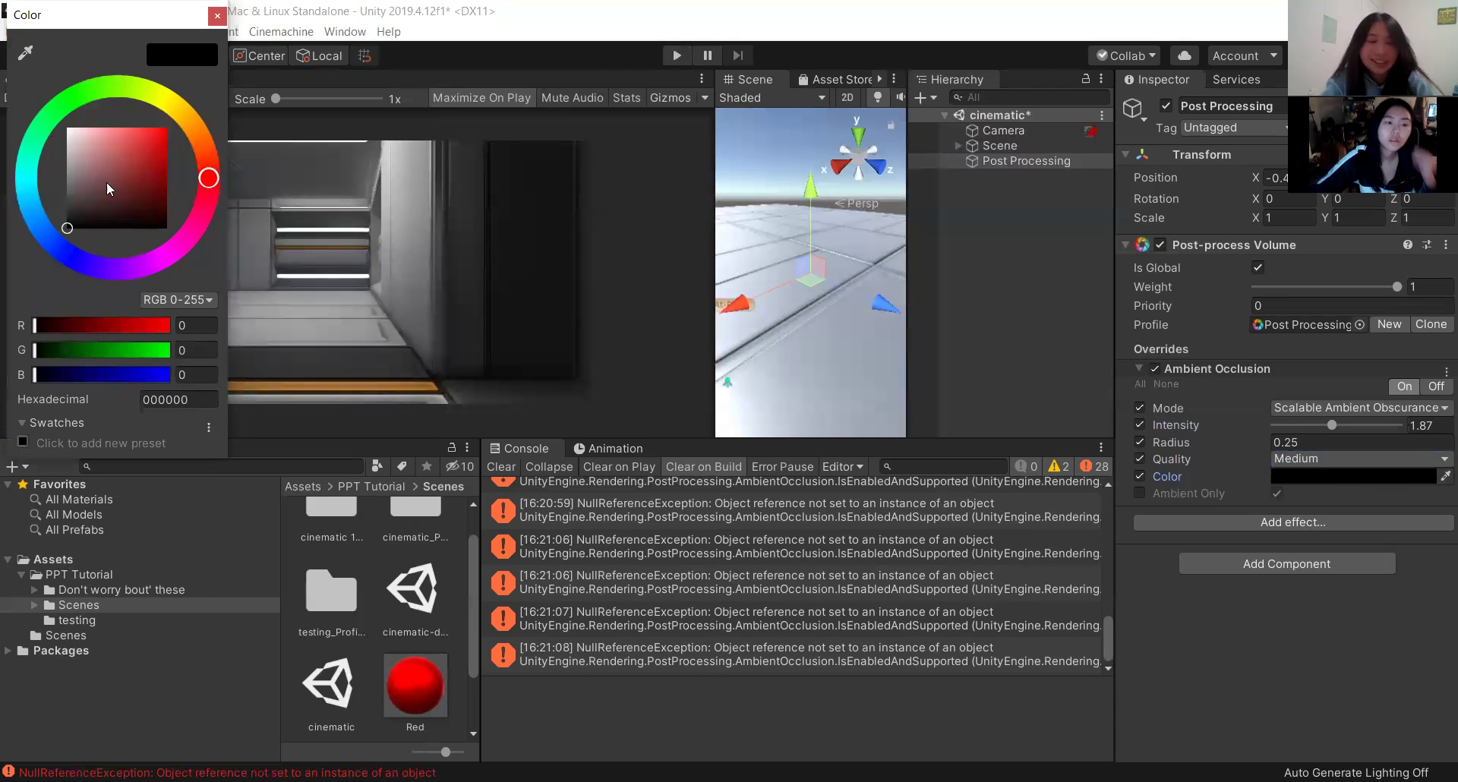
left_click_drag(97, 180, 346, 54)
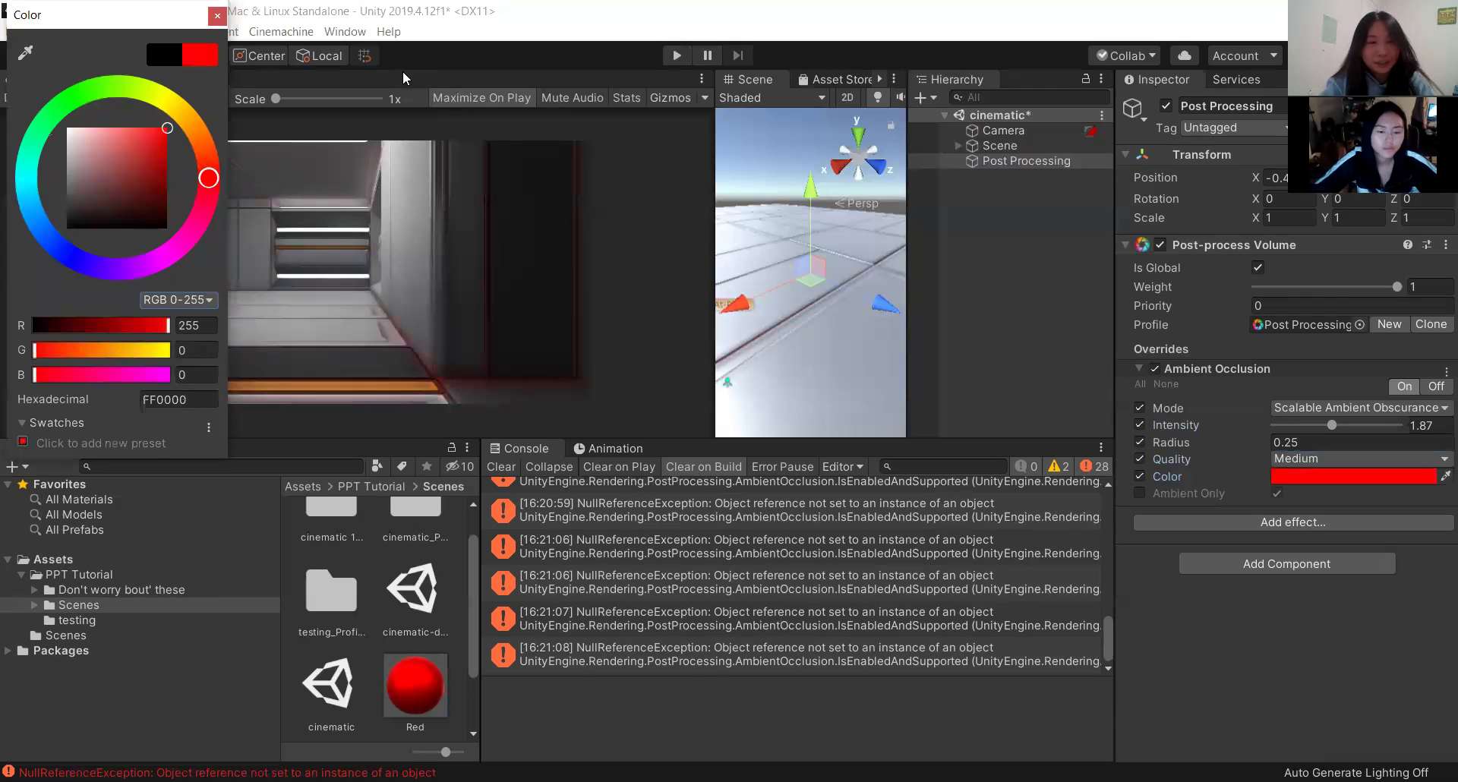
left_click_drag(1331, 425, 1358, 463)
key("ctrl+z")
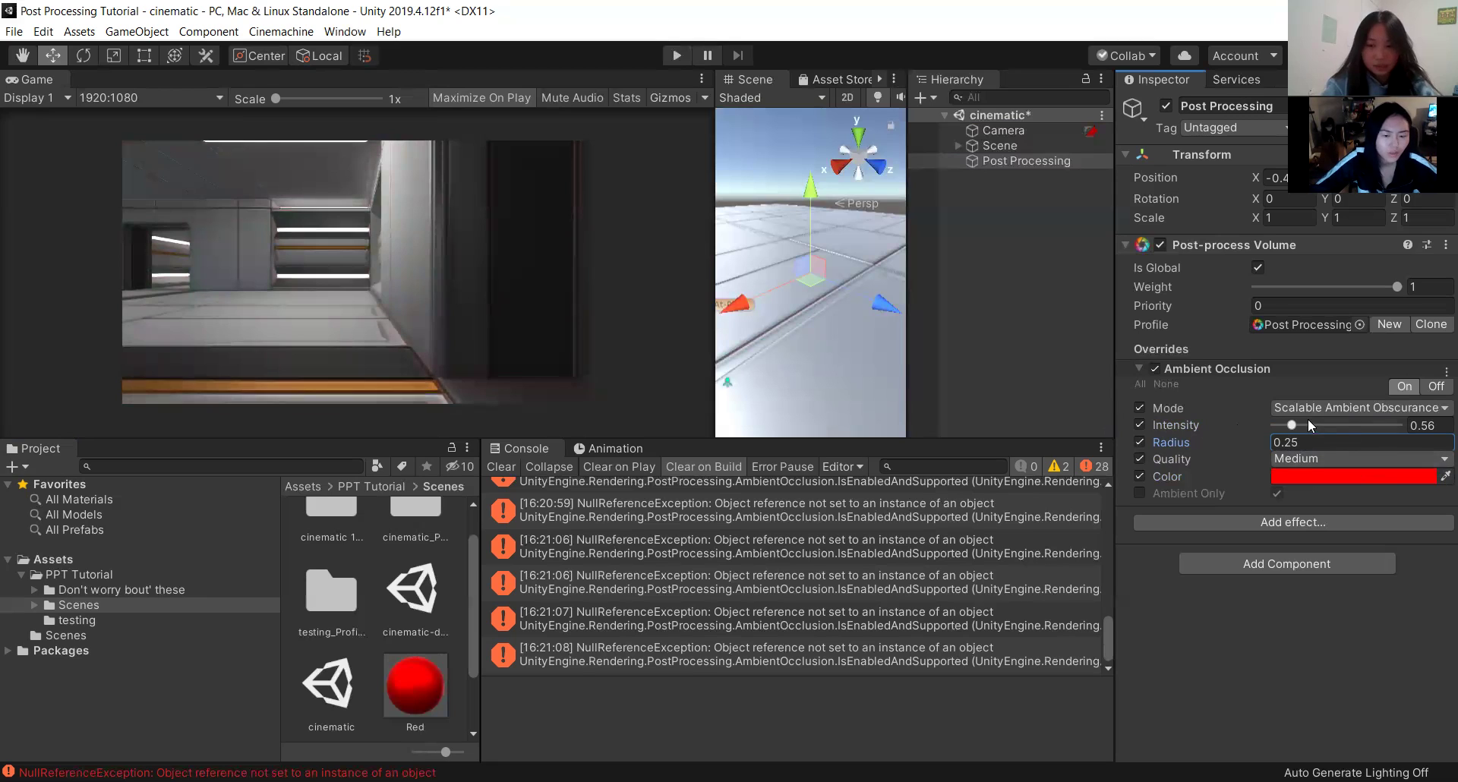
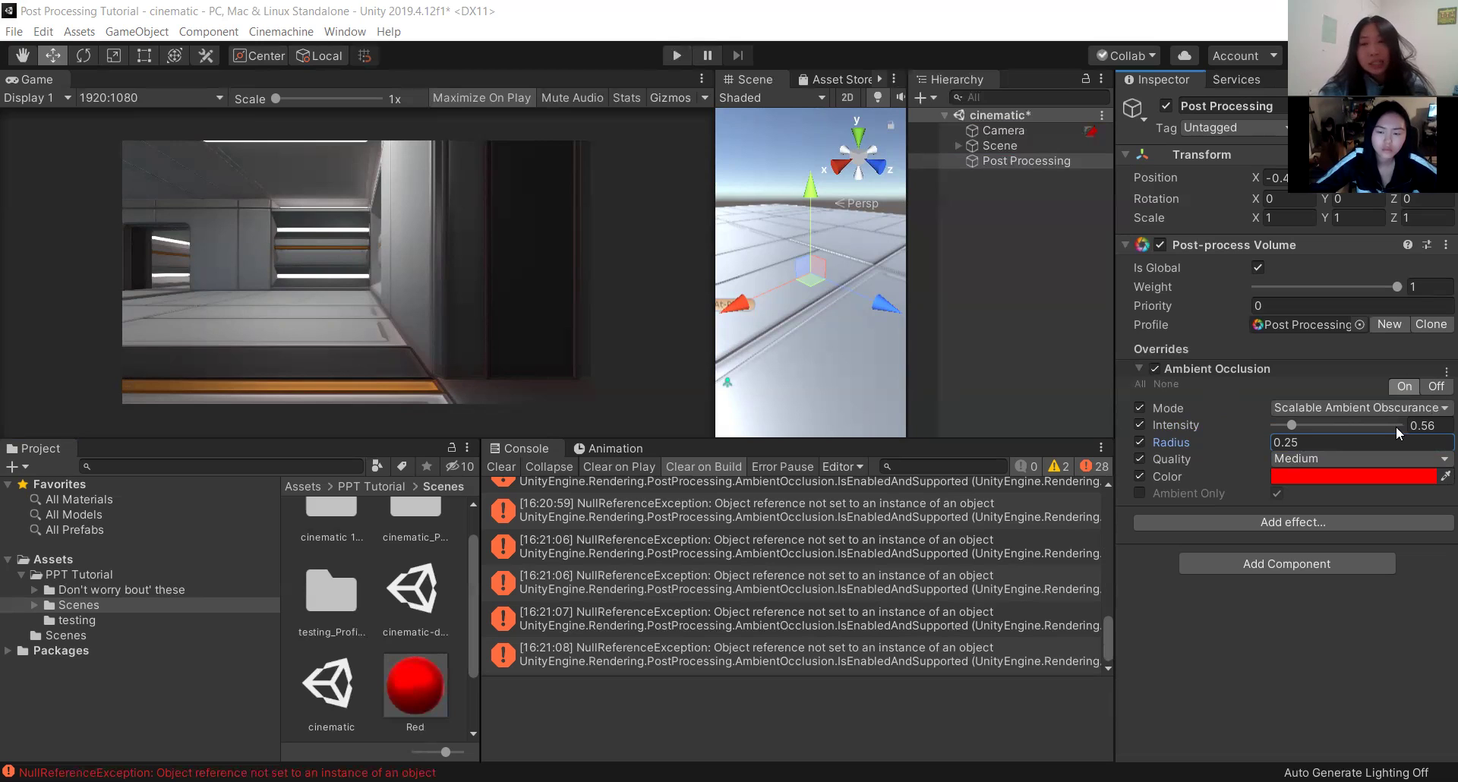
Set the Ambient Occlusion intensity to 1.52 and its color back to black (000000).
mouse_move(1291, 426)
left_mouse_down()
mouse_move(1420, 424)
mouse_move(1274, 417)
mouse_move(1405, 427)
mouse_move(1306, 426)
mouse_move(1340, 425)
mouse_move(1321, 425)
left_mouse_up()
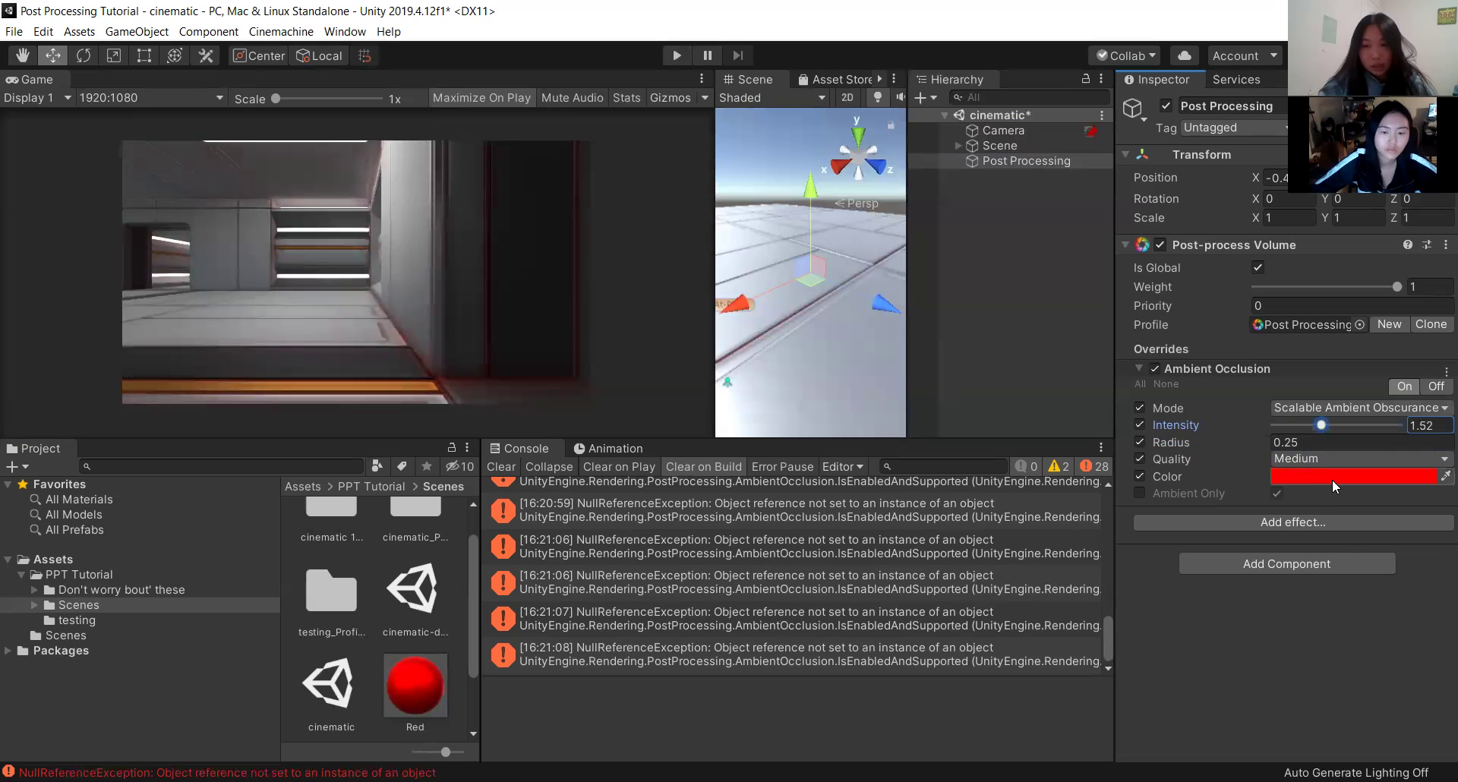
left_click(1332, 478)
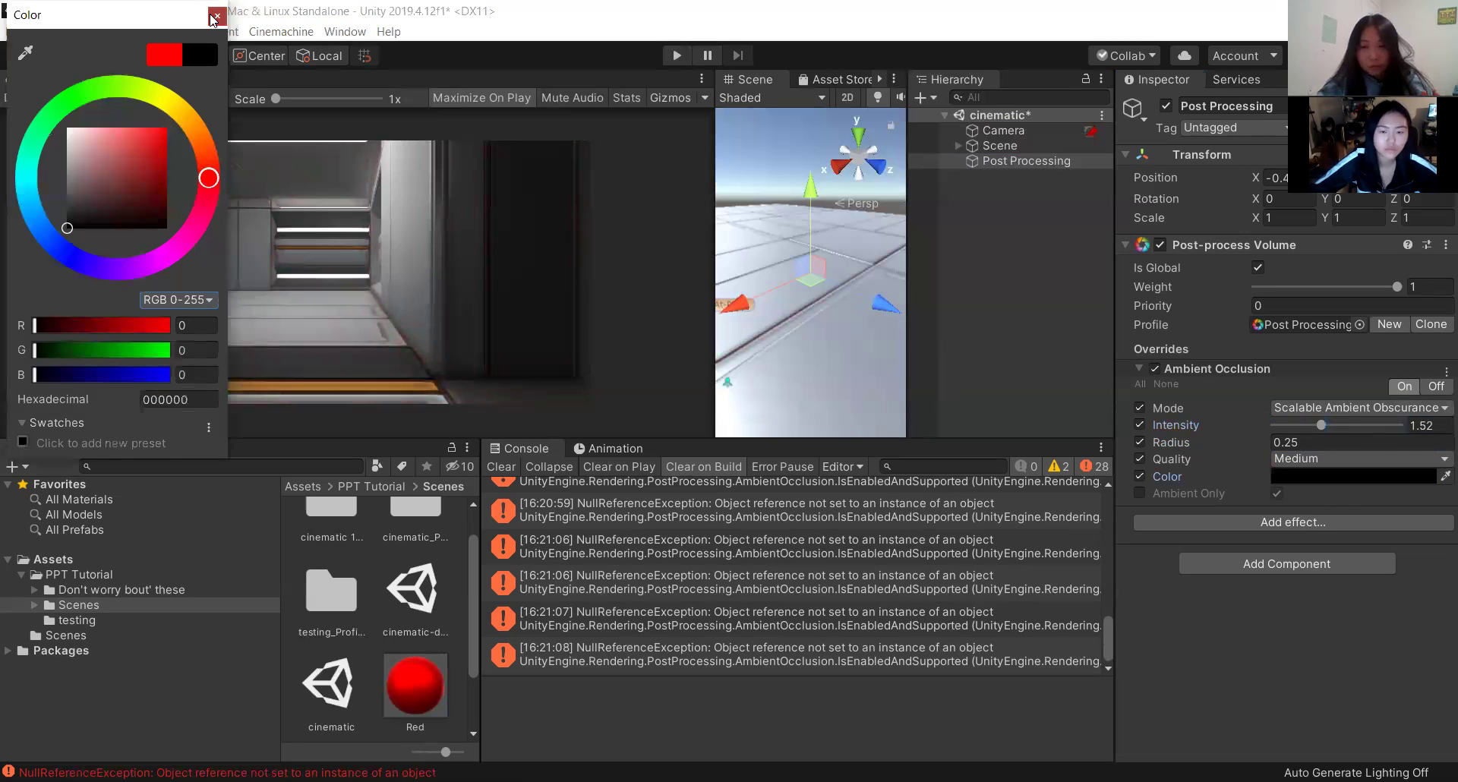
Raise the Ambient Occlusion intensity to 3.47.
left_click(215, 16)
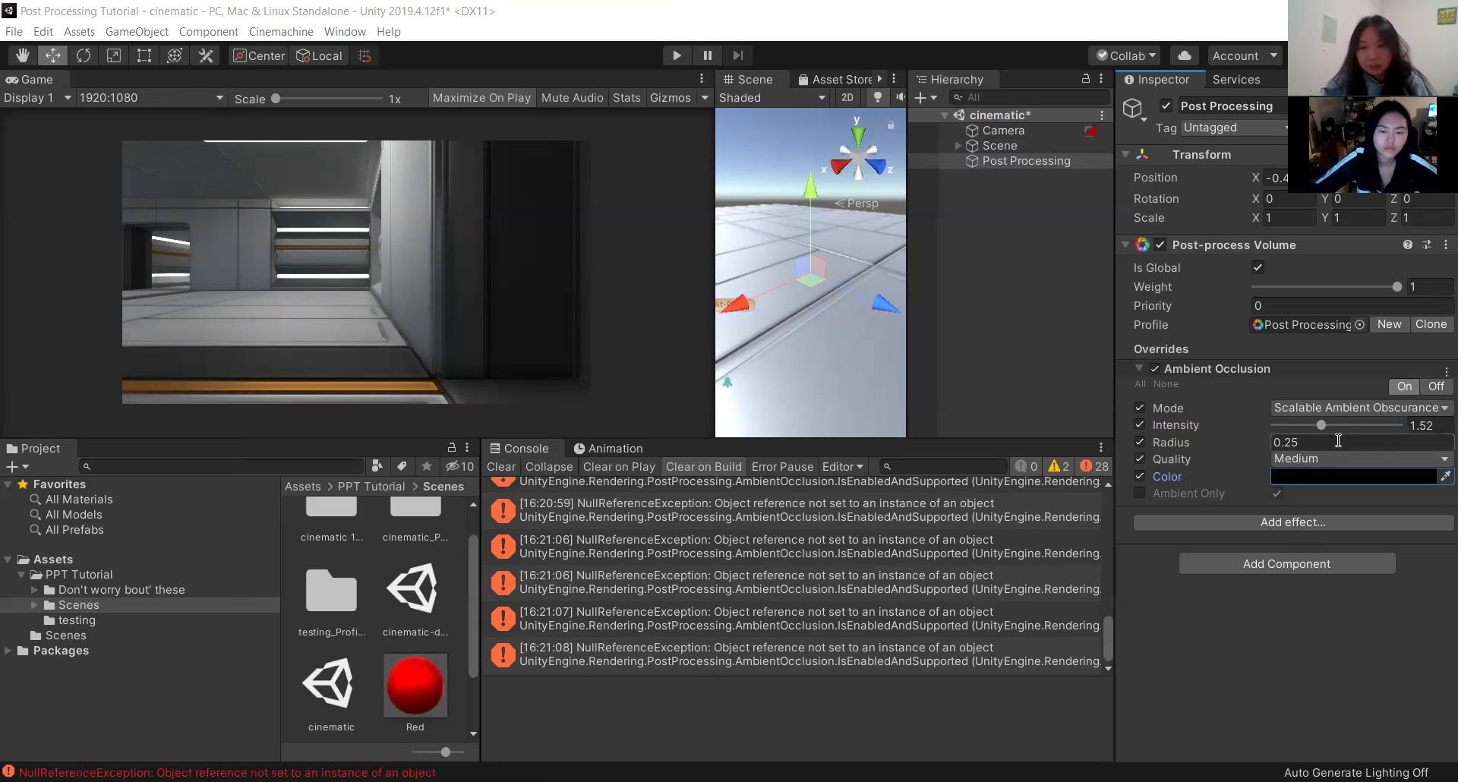
left_click_drag(1329, 422, 1381, 419)
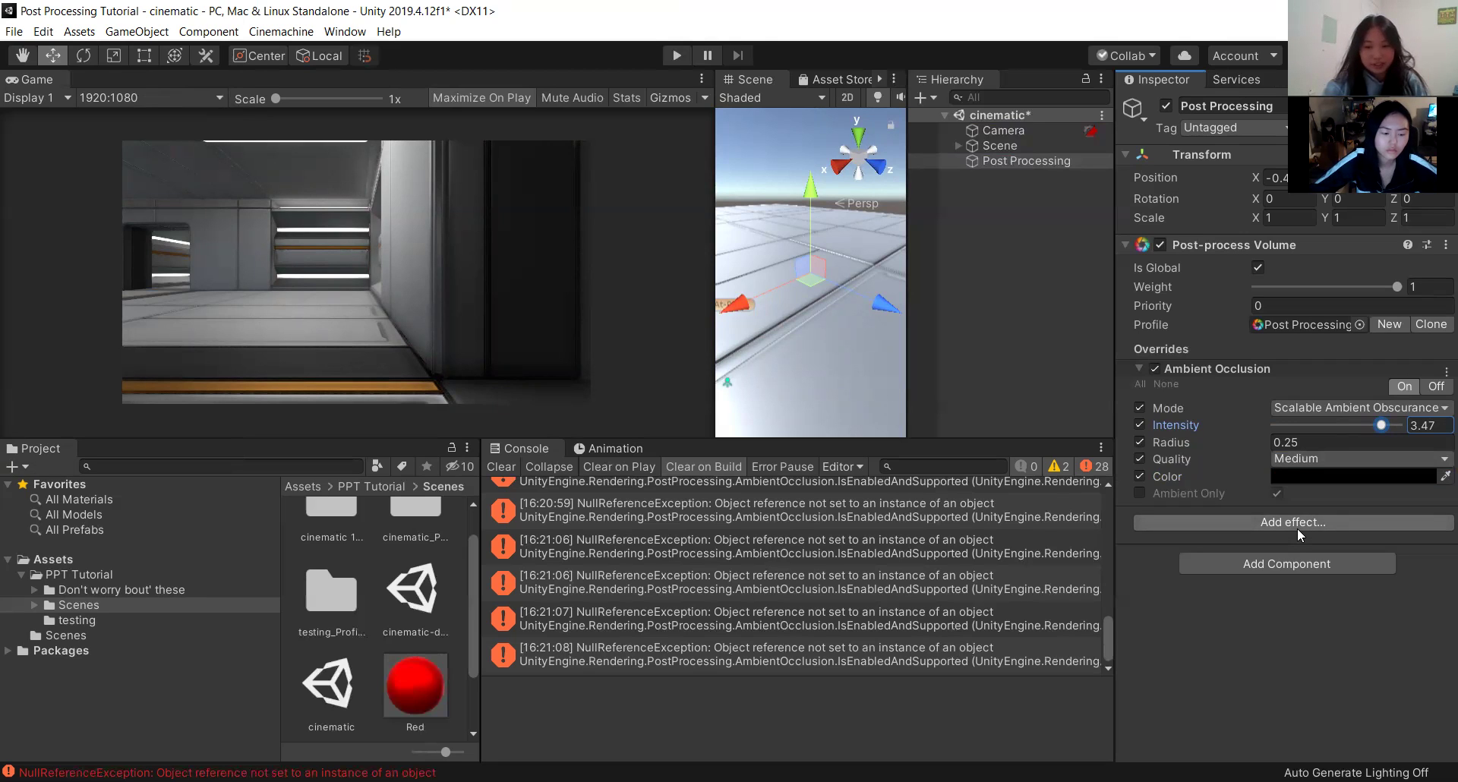
Add the Auto Exposure effect to the post-process volume and enable its Minimum (EV) and Maximum (EV) overrides.
left_click(1238, 521)
mouse_move(1283, 532)
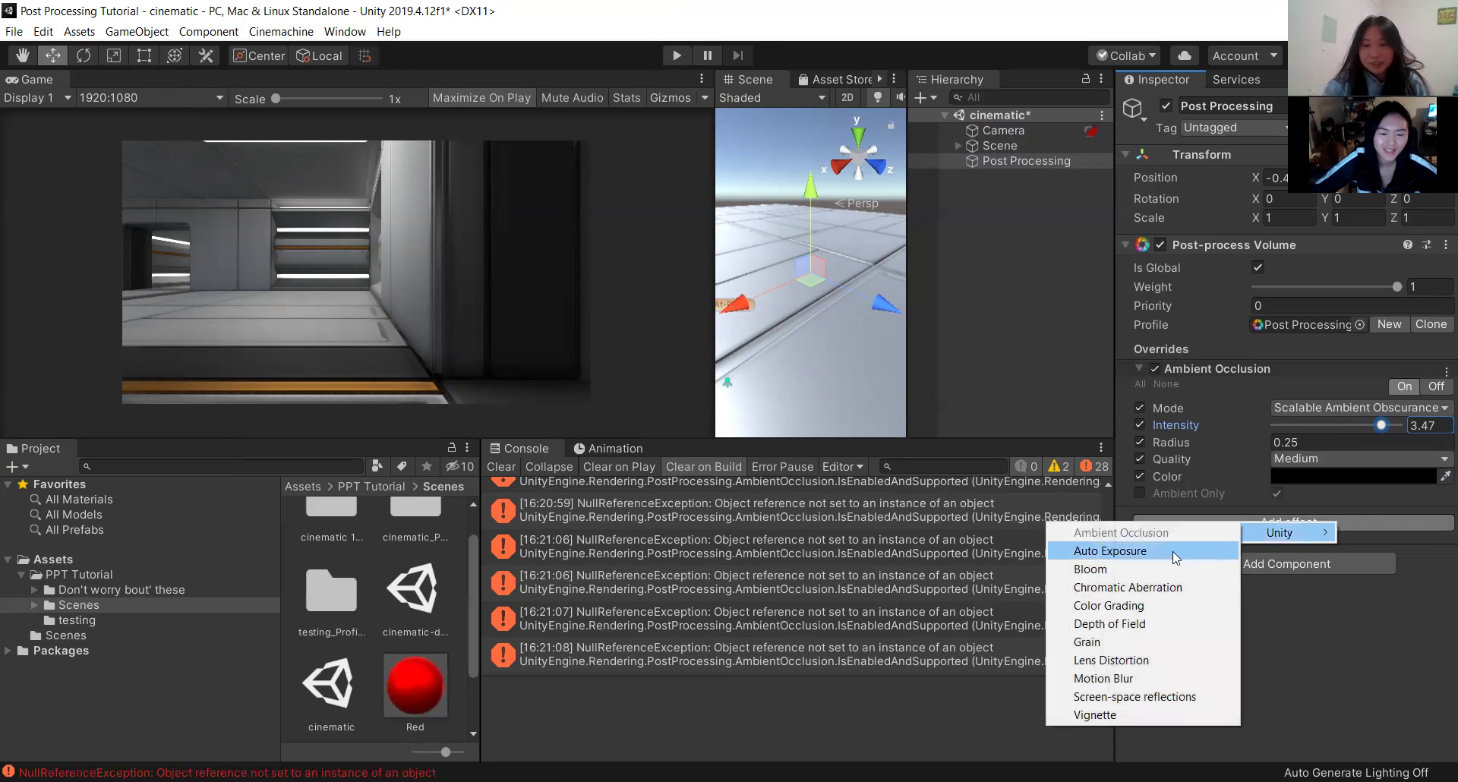
left_click(1139, 551)
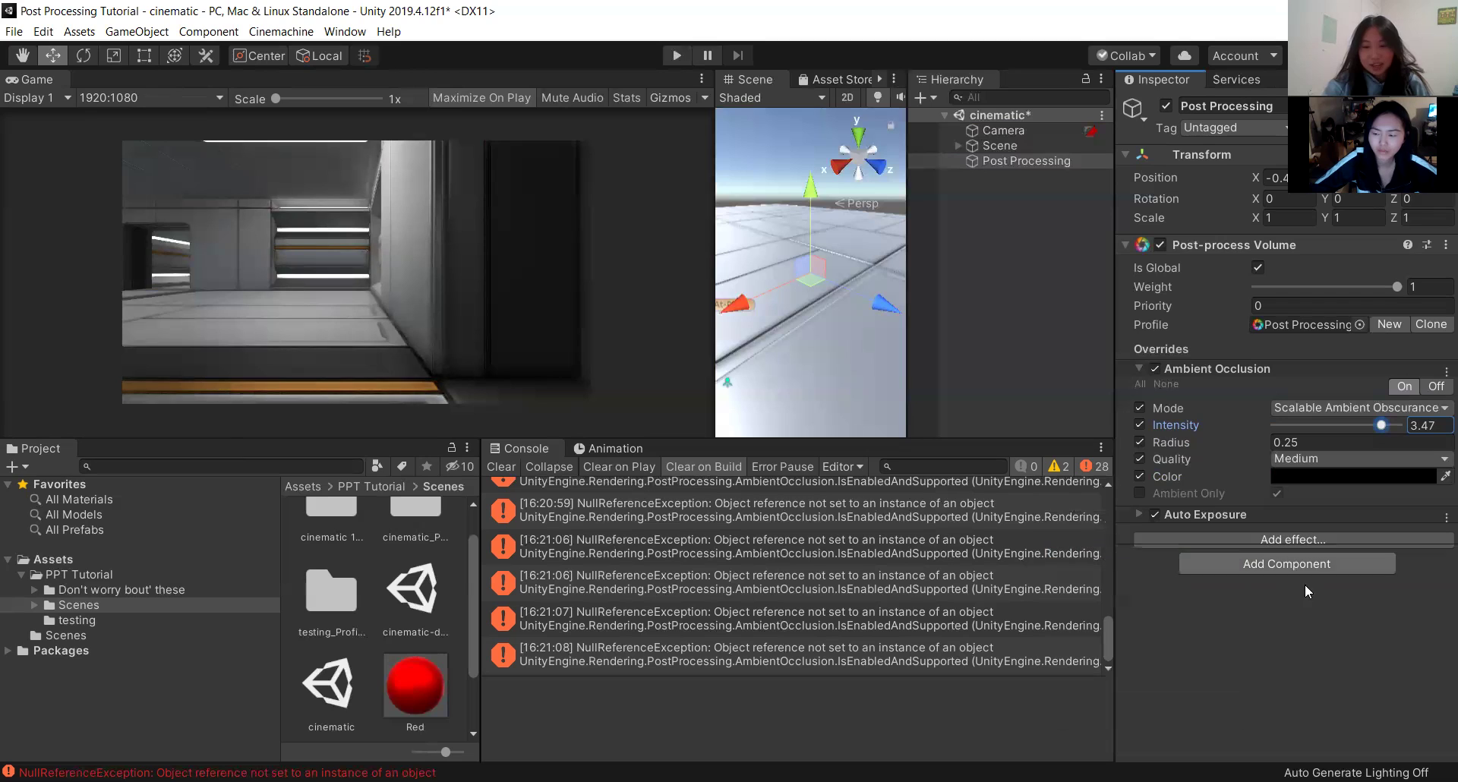
left_click(1137, 514)
scroll(1205, 539, "down", 1)
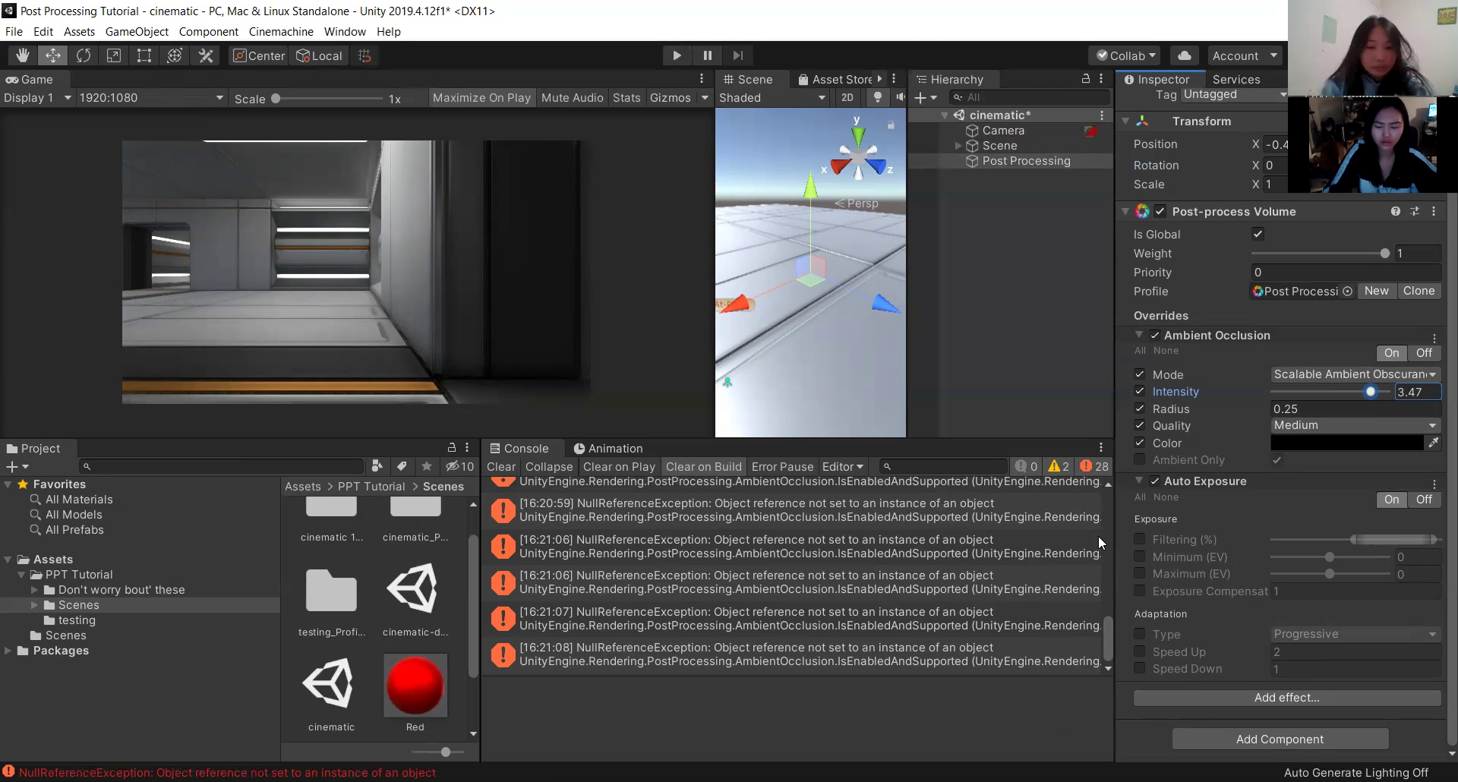
left_click(1139, 557)
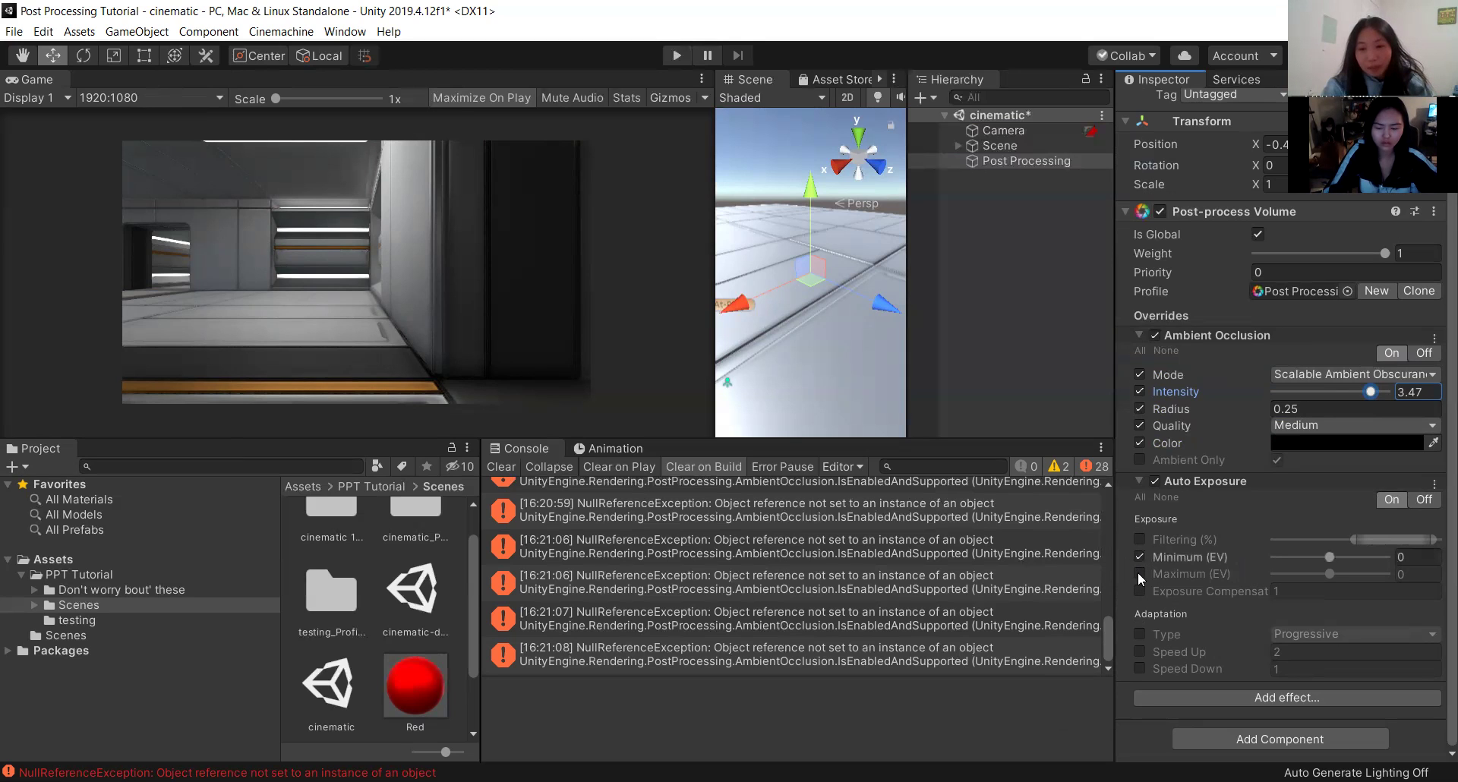
left_click(1139, 573)
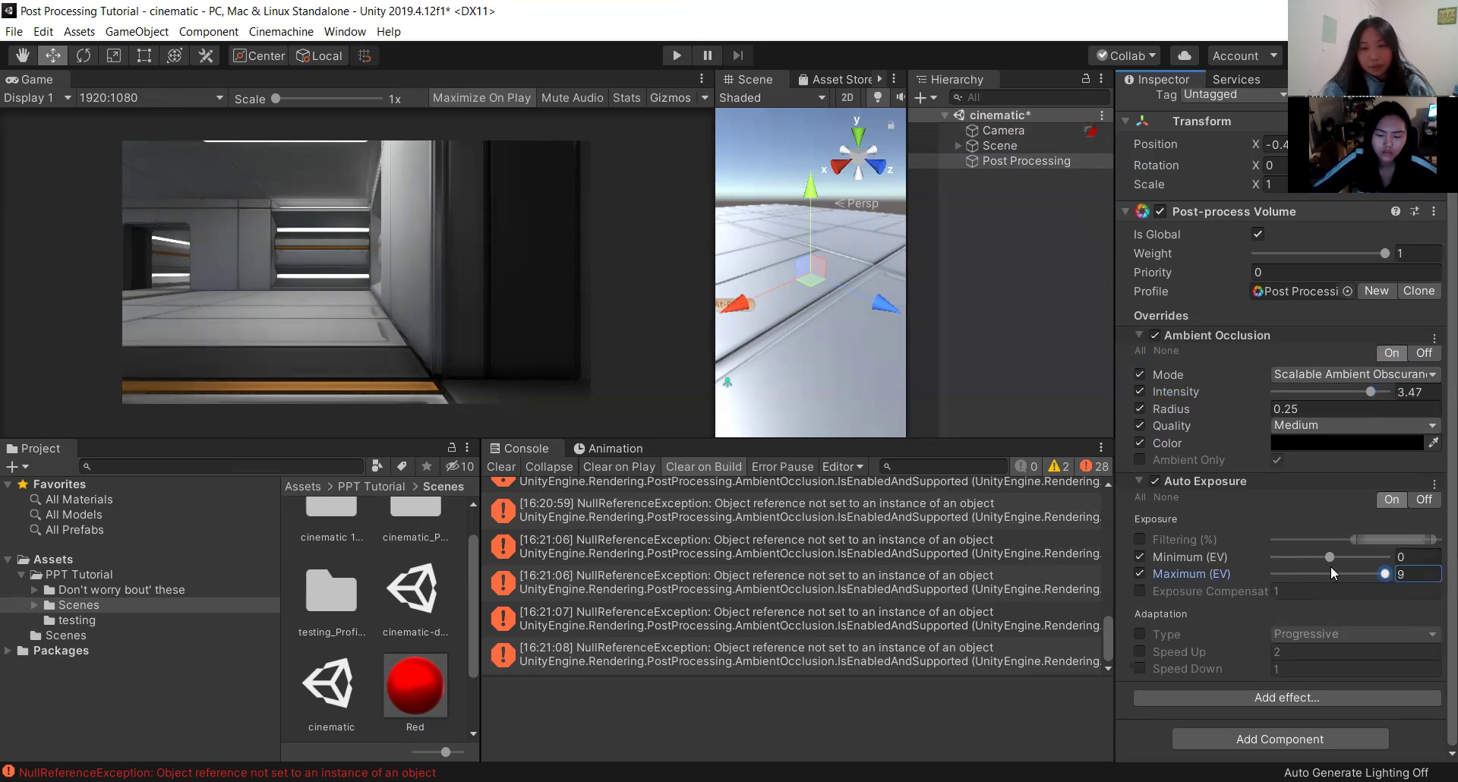
Vary the Auto Exposure minimum and maximum between -9 and 9, ending with a minimum of -9 and a maximum of -2.7.
left_click_drag(1330, 557, 1422, 557)
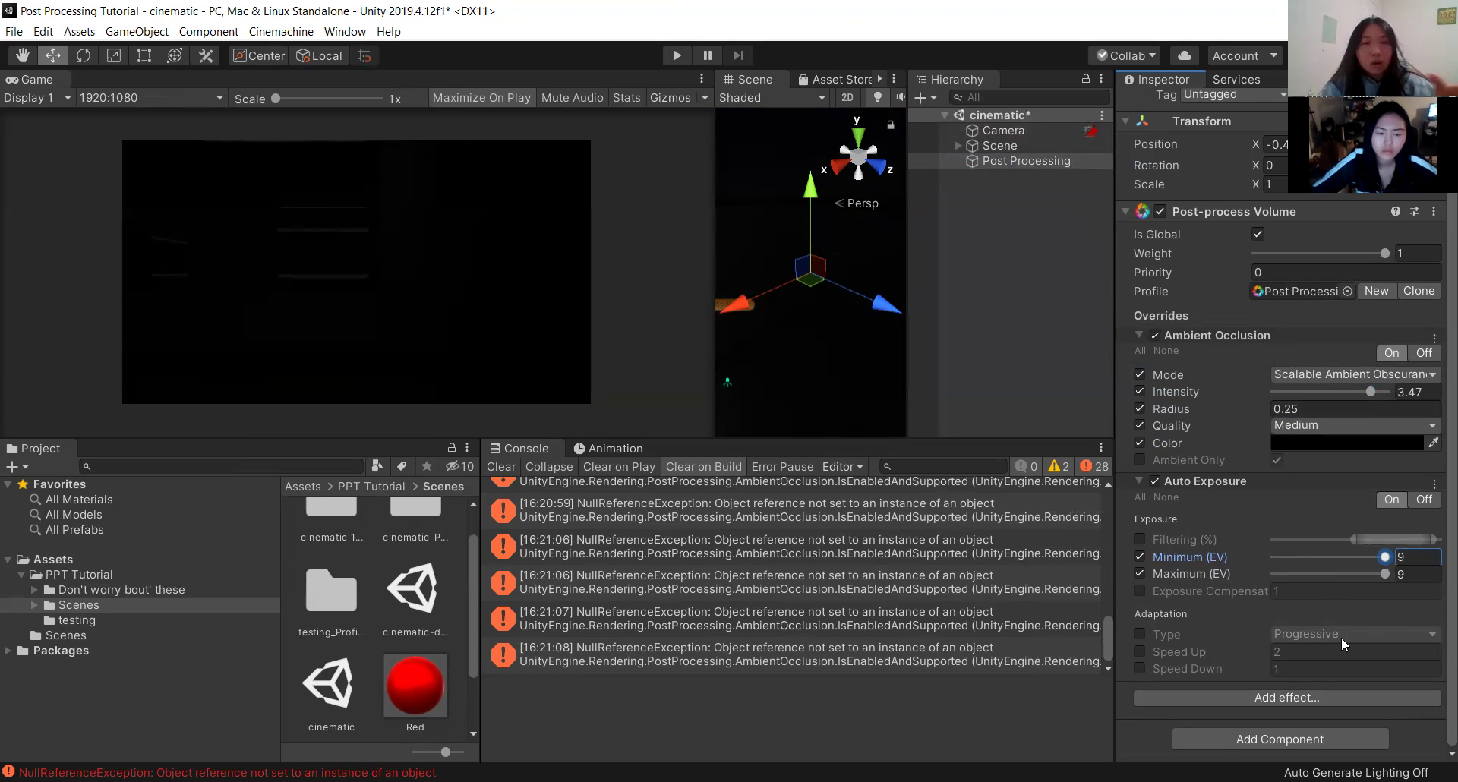
left_click_drag(1384, 557, 1197, 558)
left_click(1383, 574)
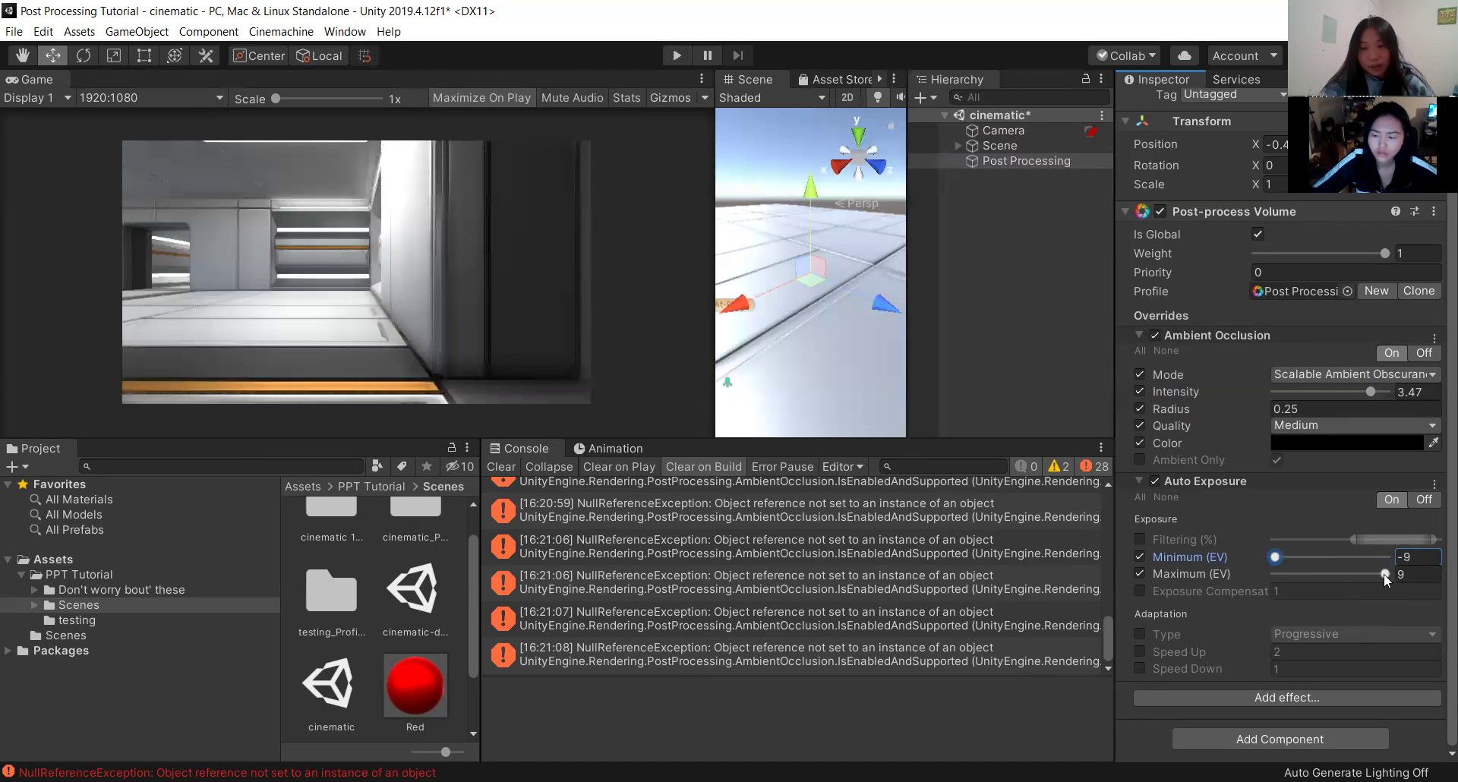
left_click_drag(1357, 579, 1265, 580)
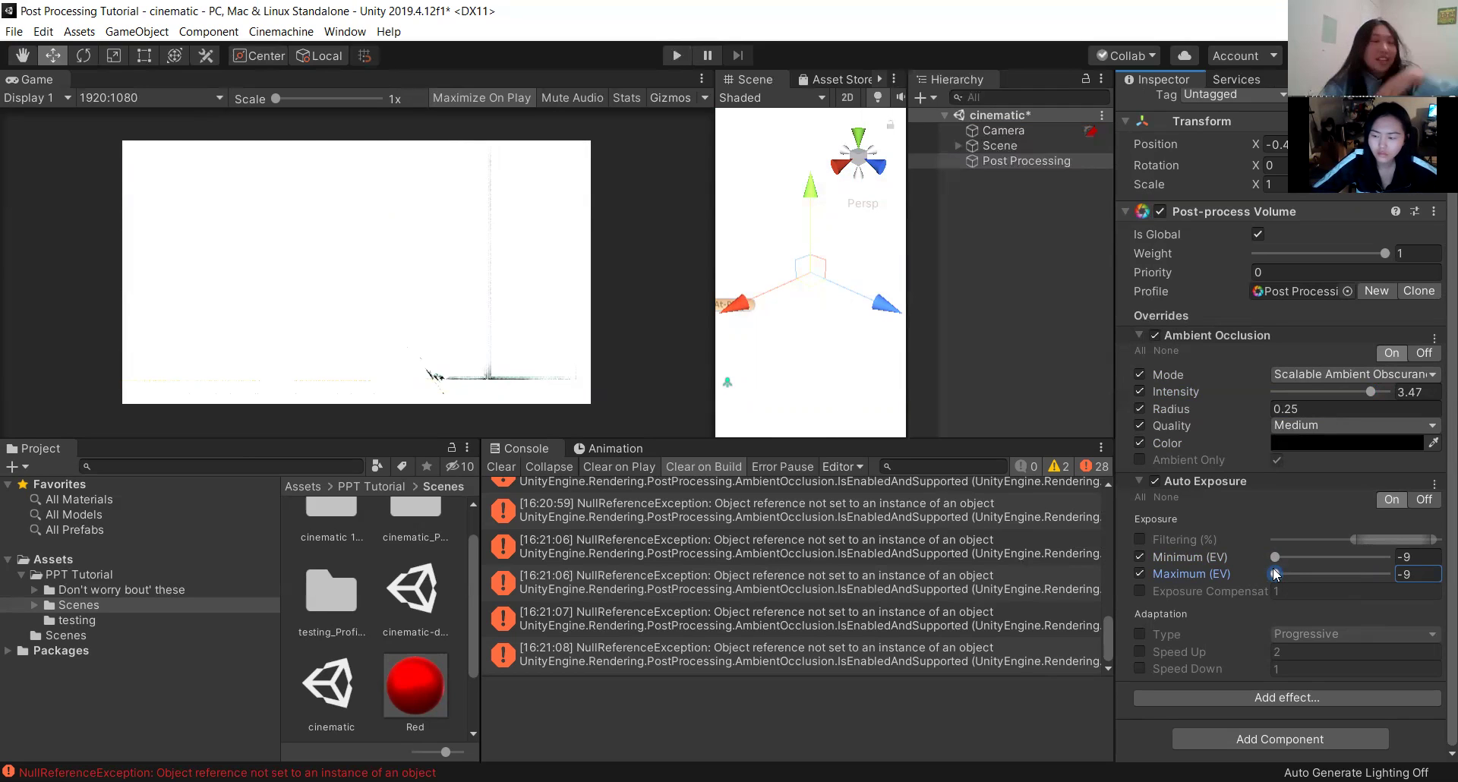
left_click_drag(1274, 581, 1364, 574)
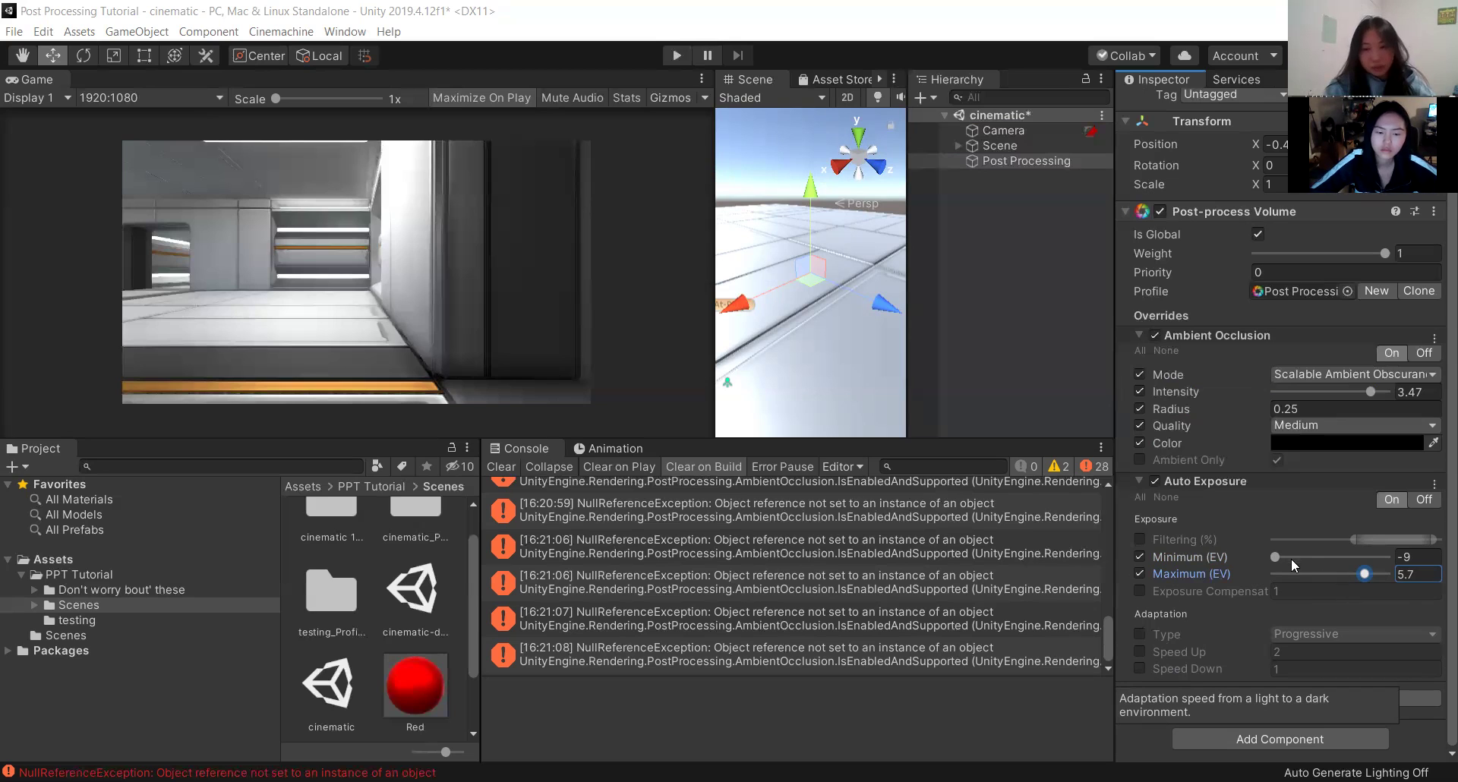
left_click_drag(1365, 577, 1314, 579)
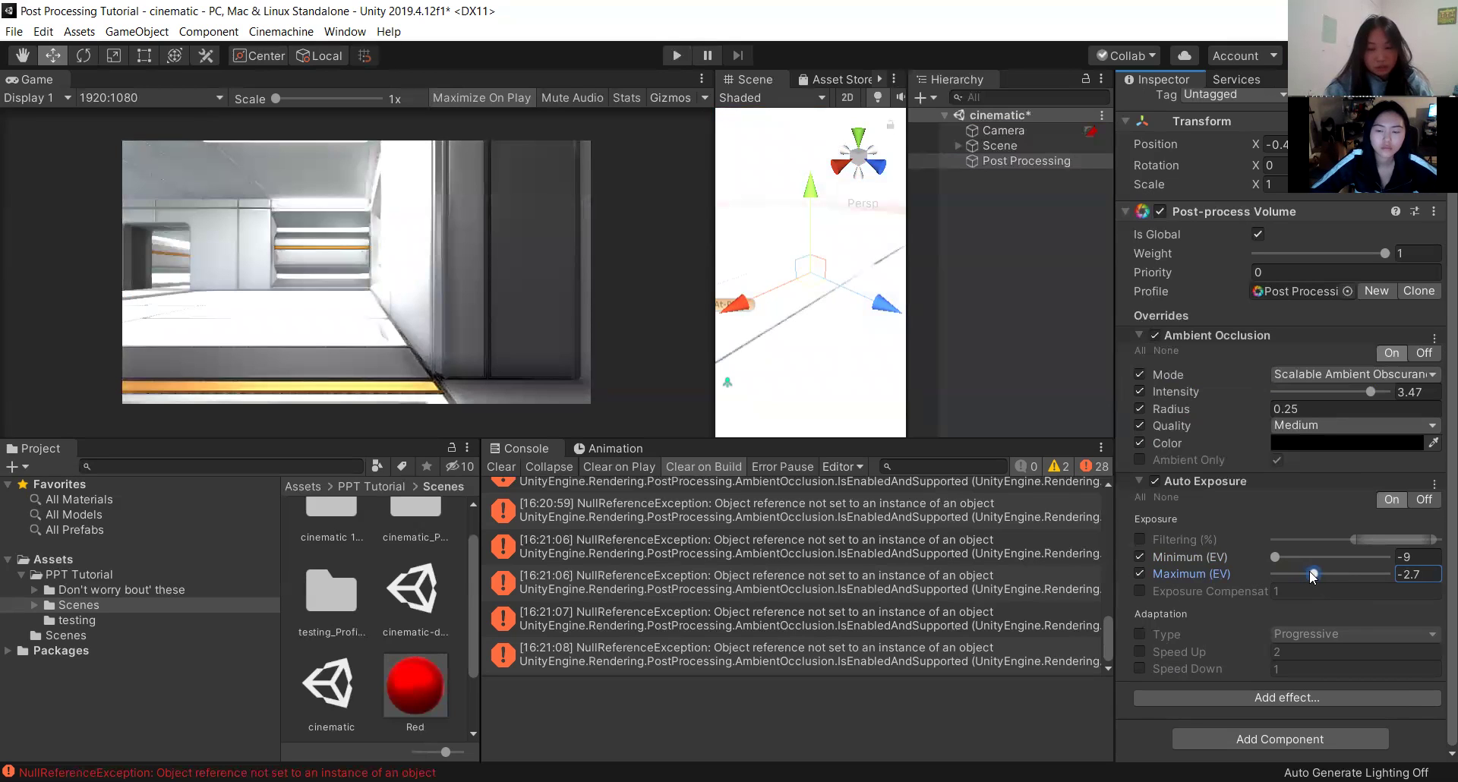
Try shifting the Auto Exposure filtering range with its override enabled, and switch the override back off.
left_click_drag(1365, 540, 1183, 546)
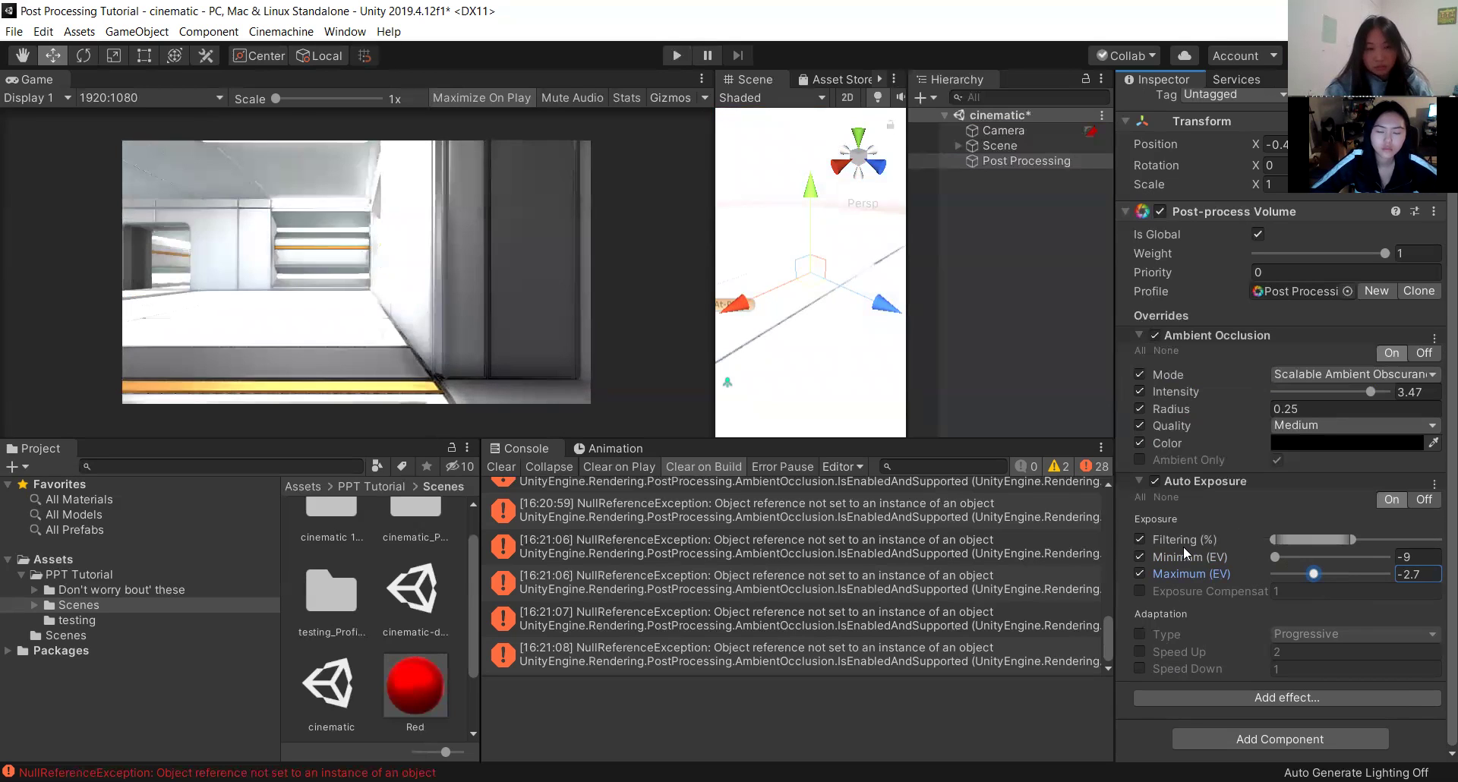
left_click_drag(1327, 539, 1416, 539)
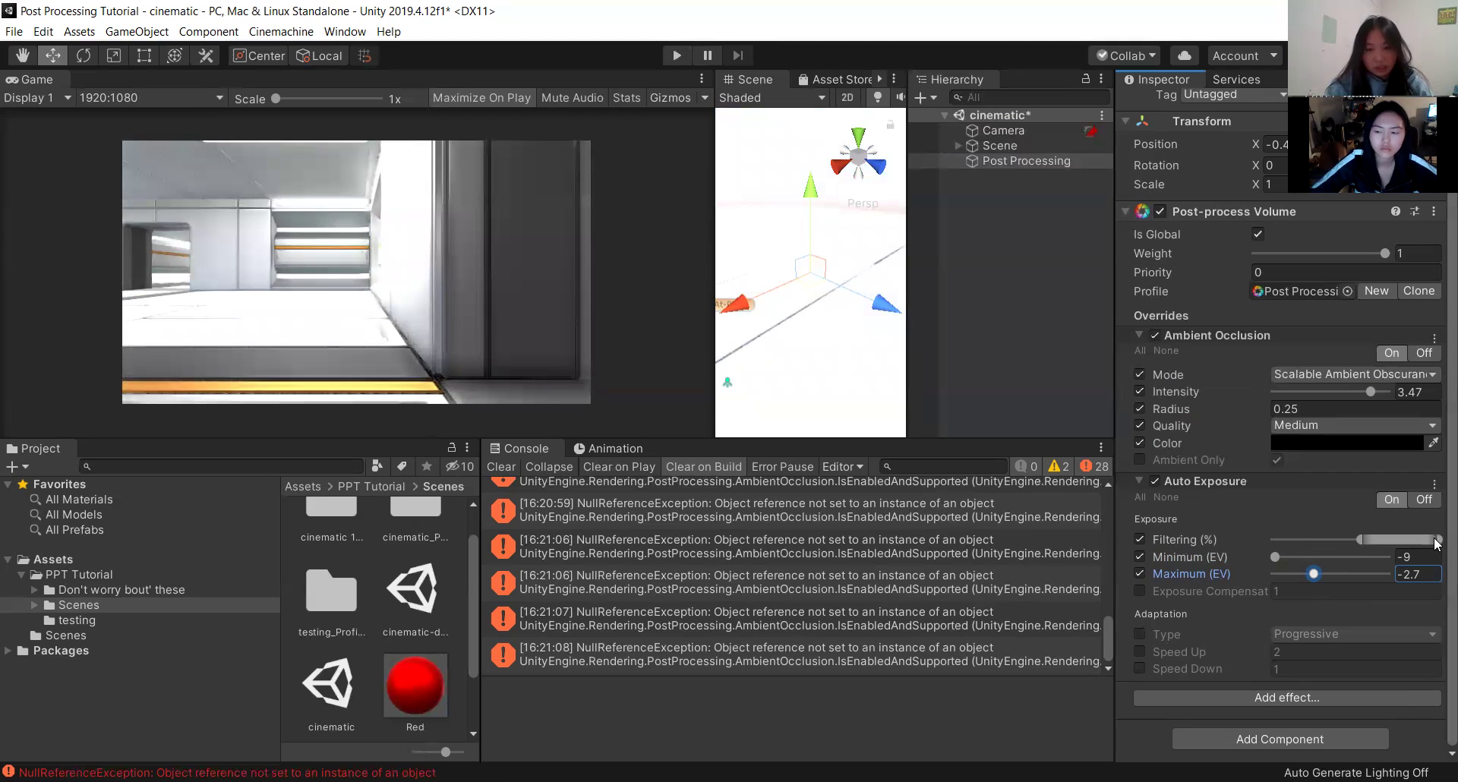
left_click(1140, 539)
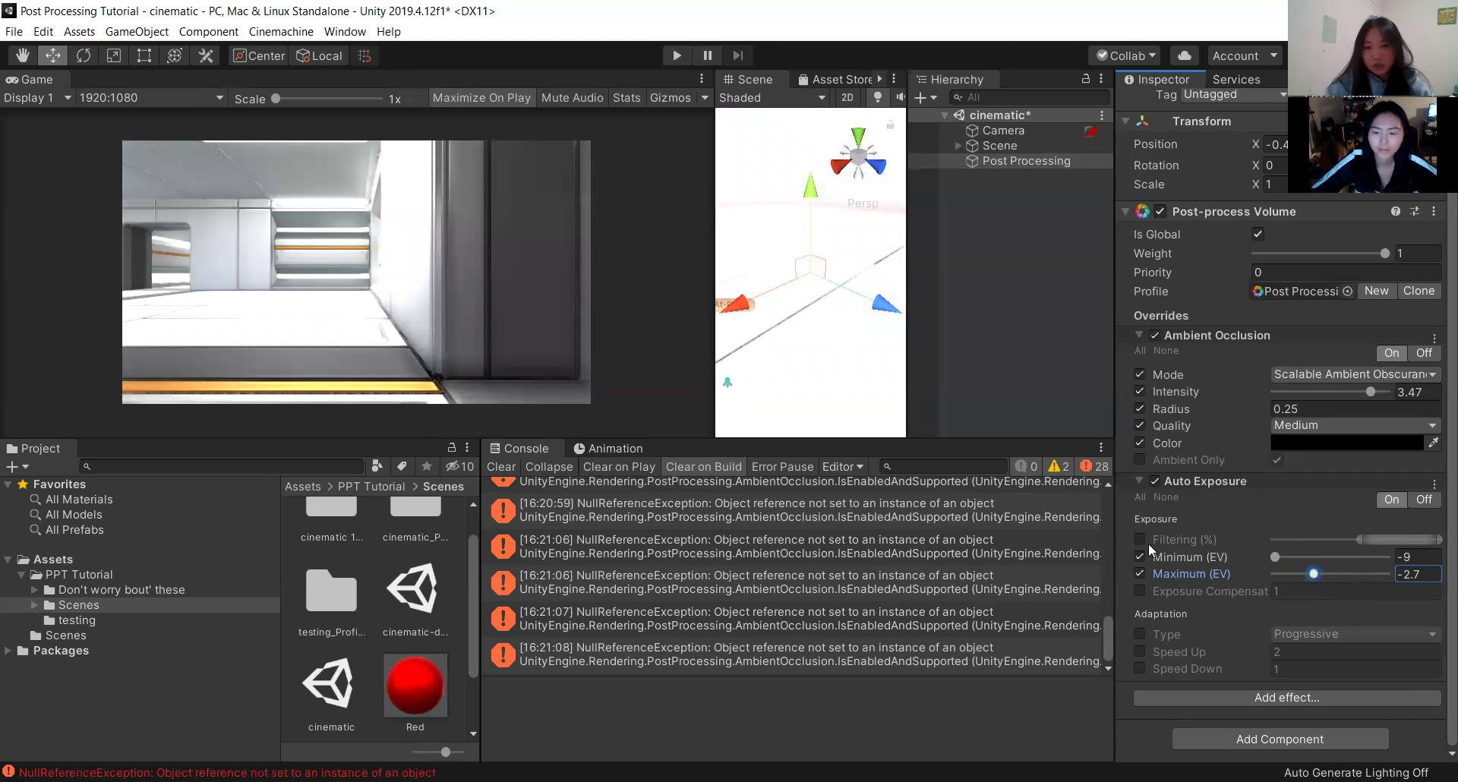
left_click(1141, 540)
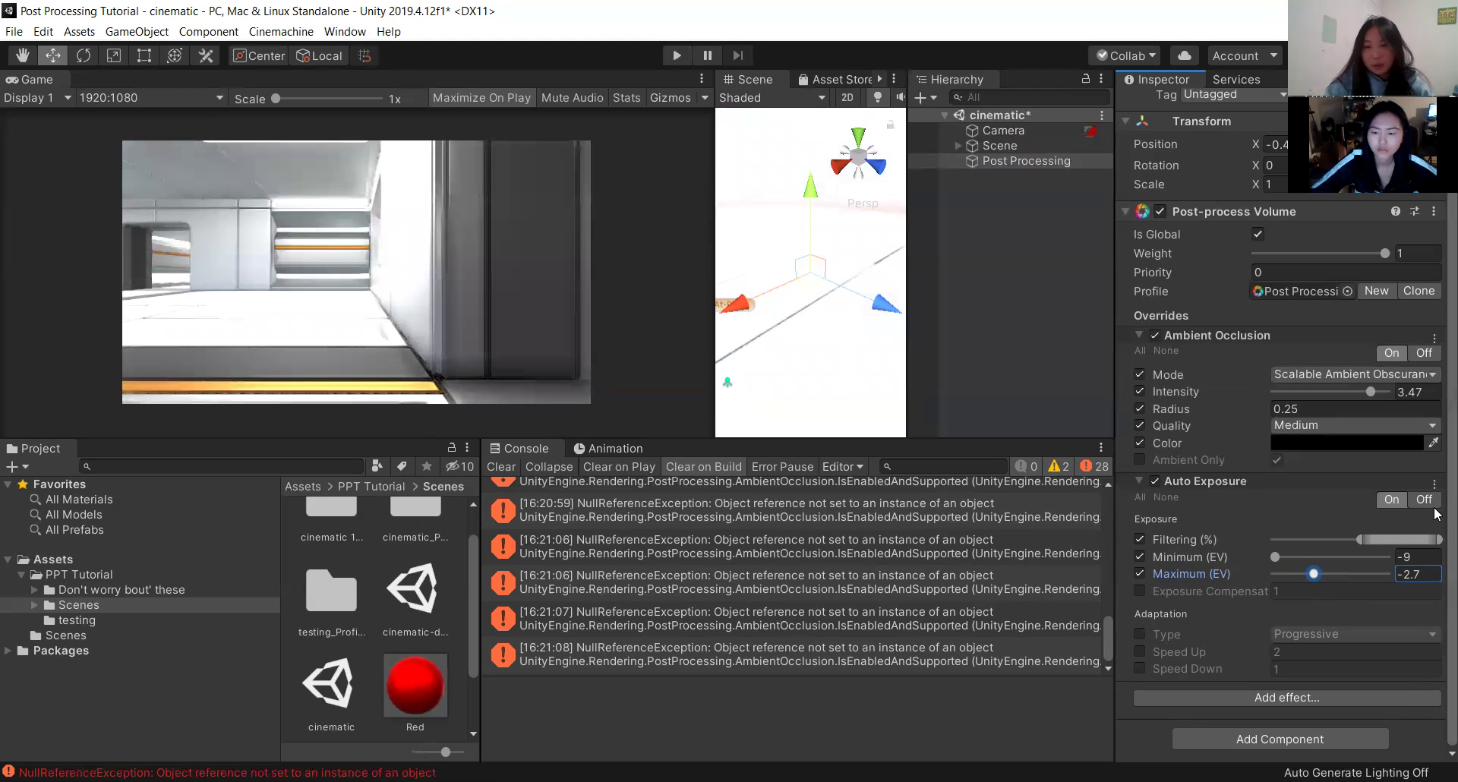
left_click(1140, 540)
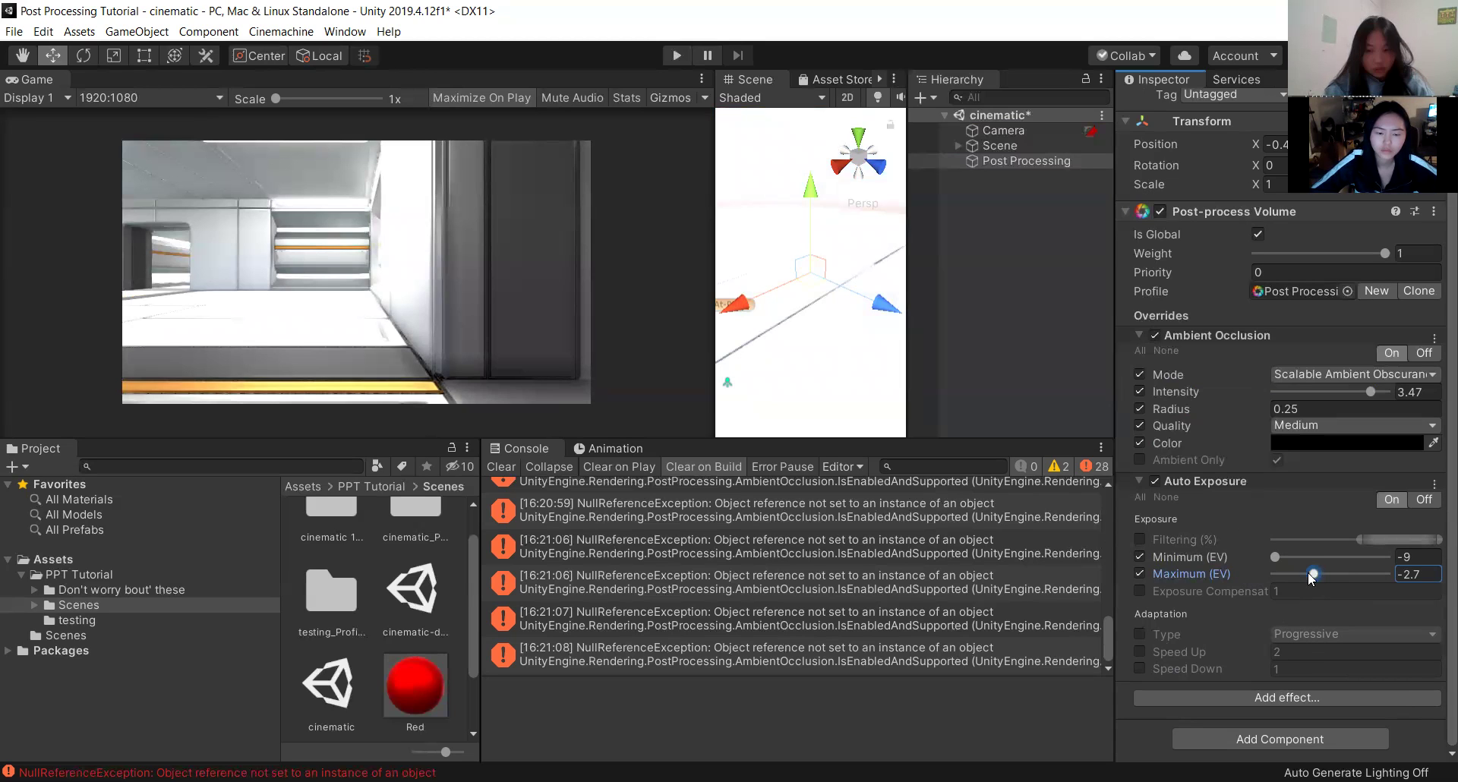
Set the Auto Exposure maximum to -0.5 EV and add the Bloom effect to the volume.
left_click_drag(1324, 575, 1331, 575)
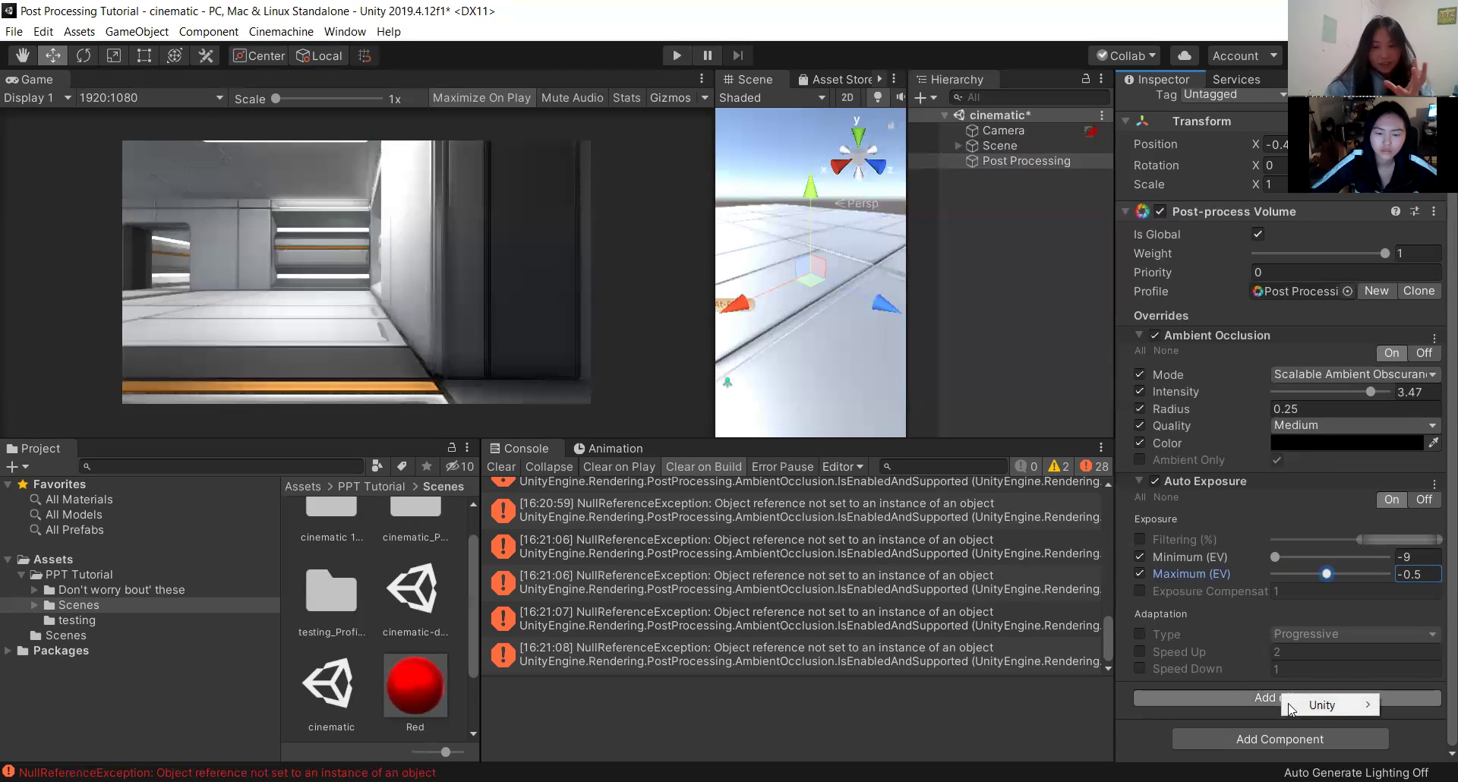
mouse_move(1325, 705)
left_click(1183, 562)
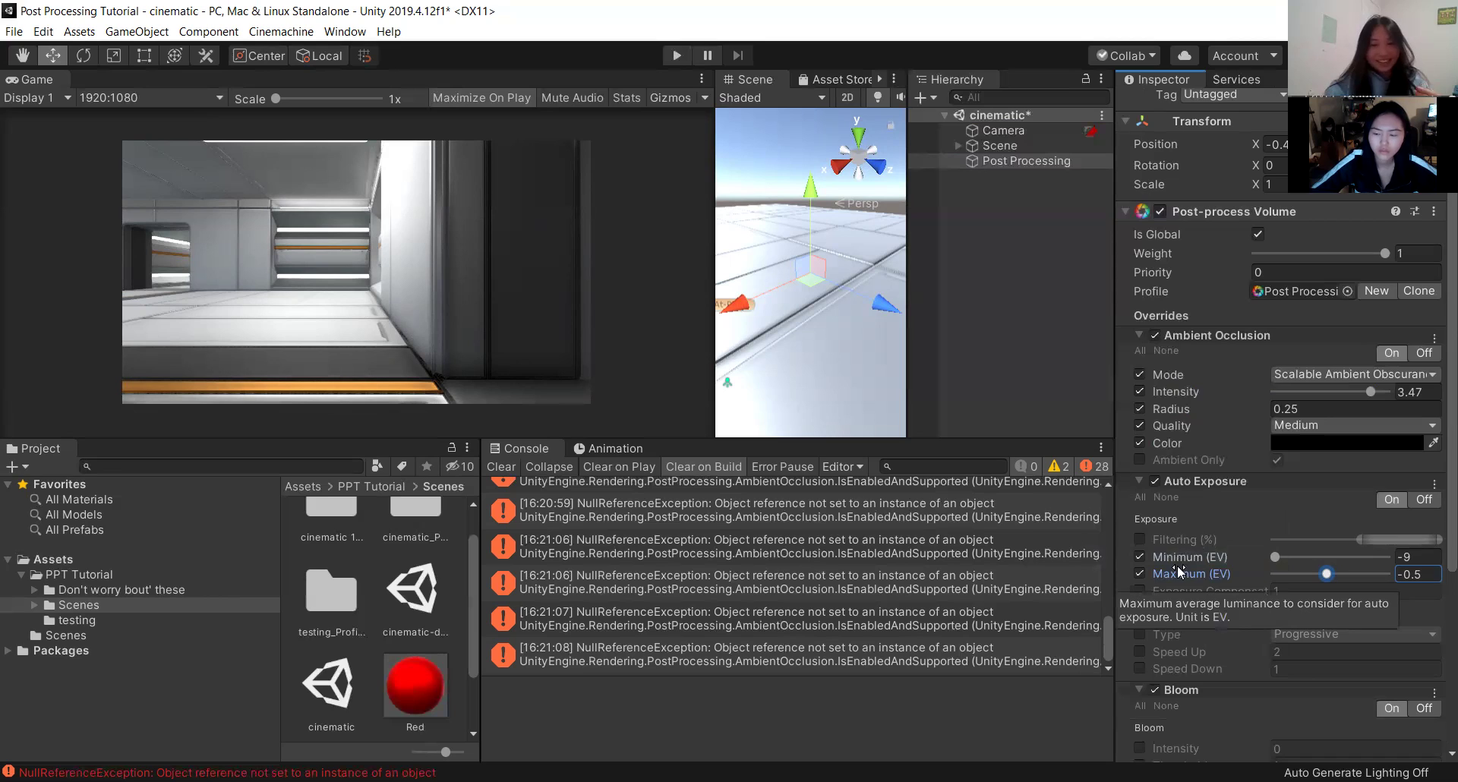
scroll(1208, 566, "down", 5)
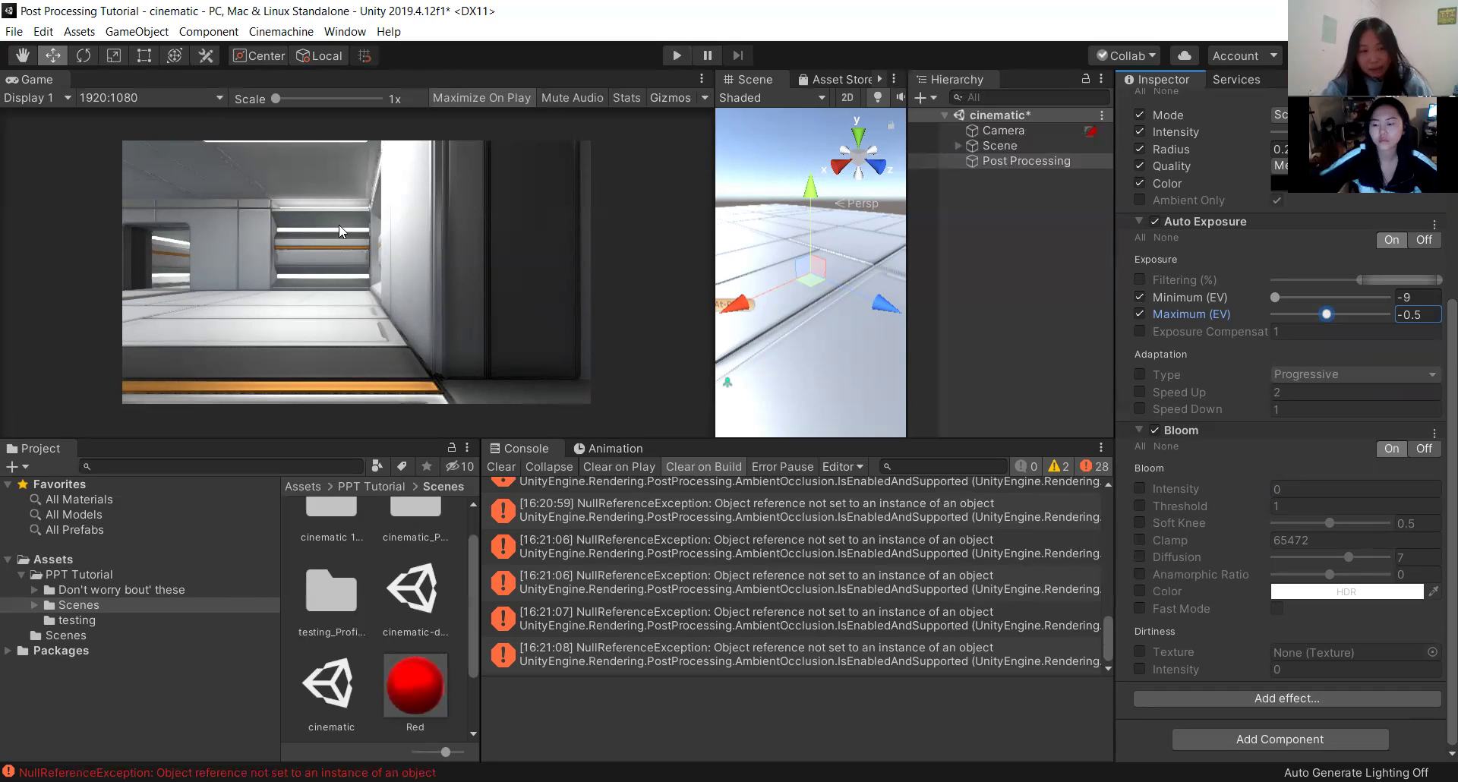
Enable the Bloom color override and set the color to pure red (255, 0, 0).
left_click(1337, 598)
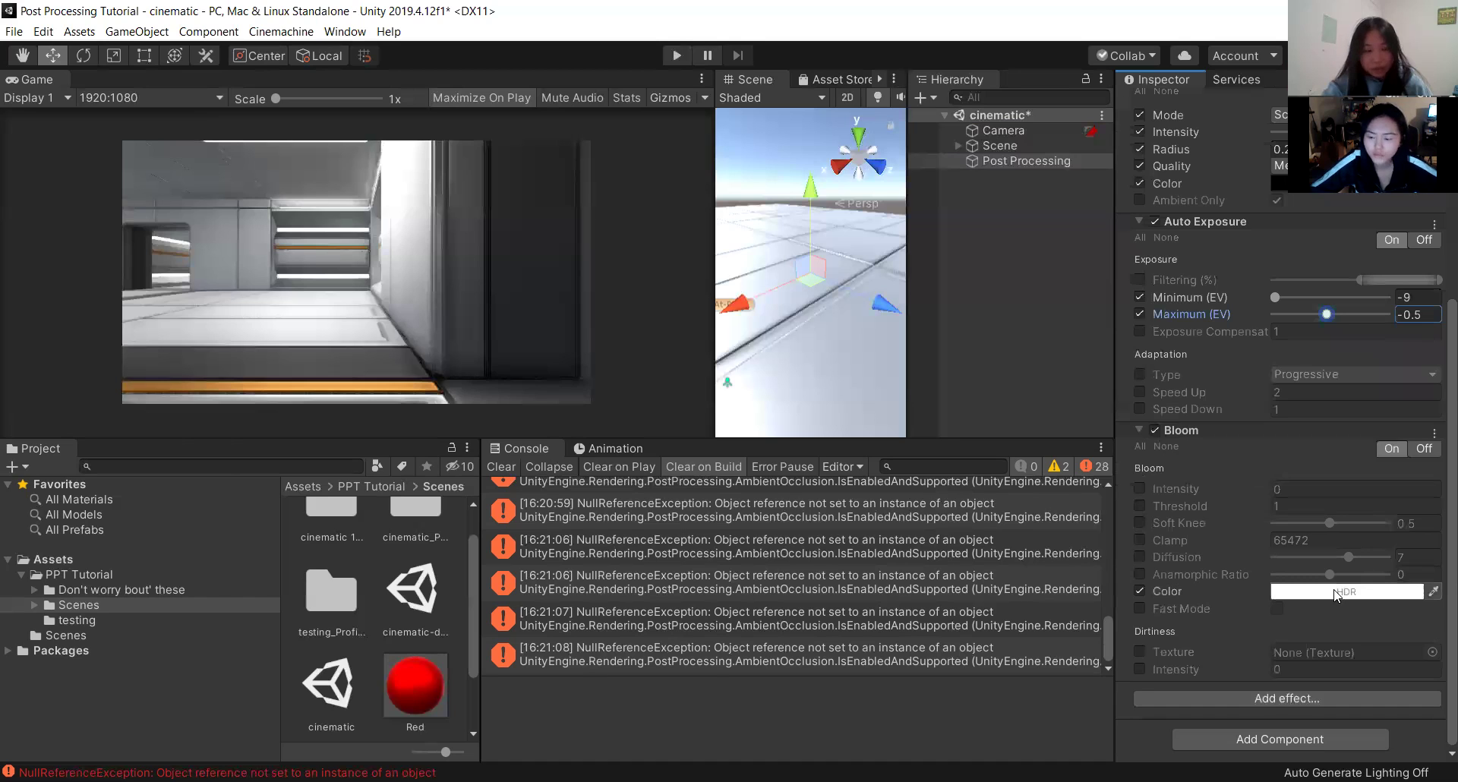
left_click(1337, 596)
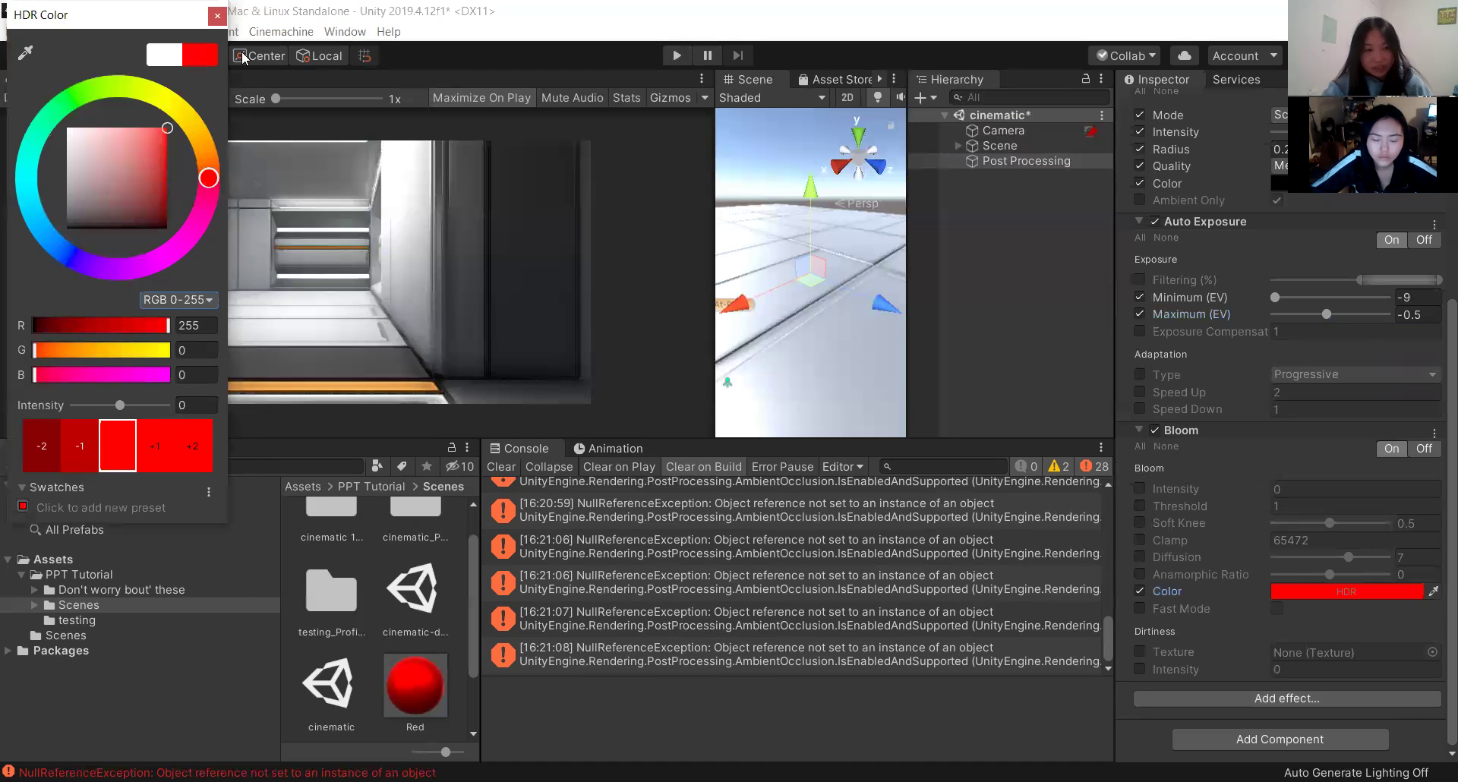
left_click(218, 16)
Enable the Bloom intensity and threshold overrides, and vary the threshold from 0 up to 4.18.
left_click(1141, 489)
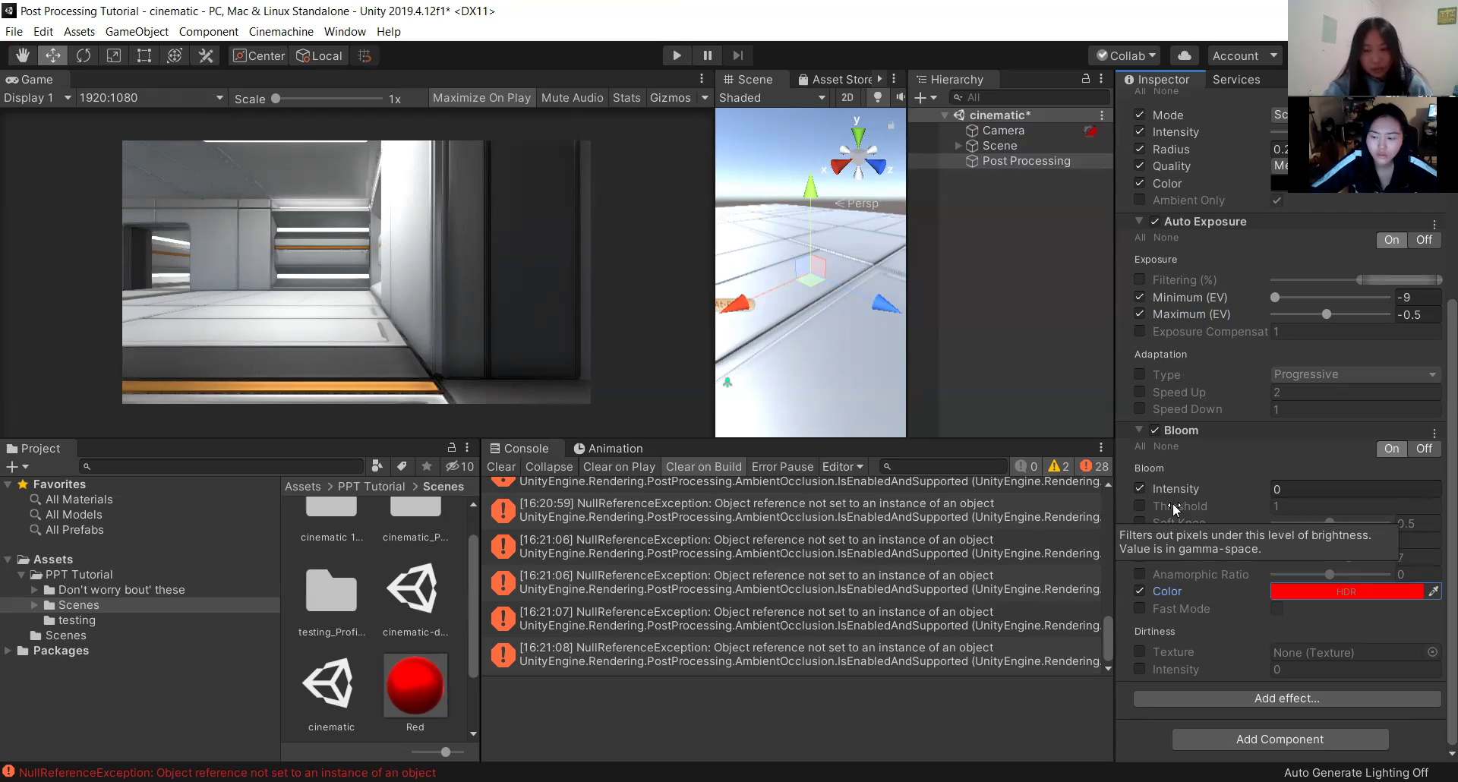
left_click(1142, 505)
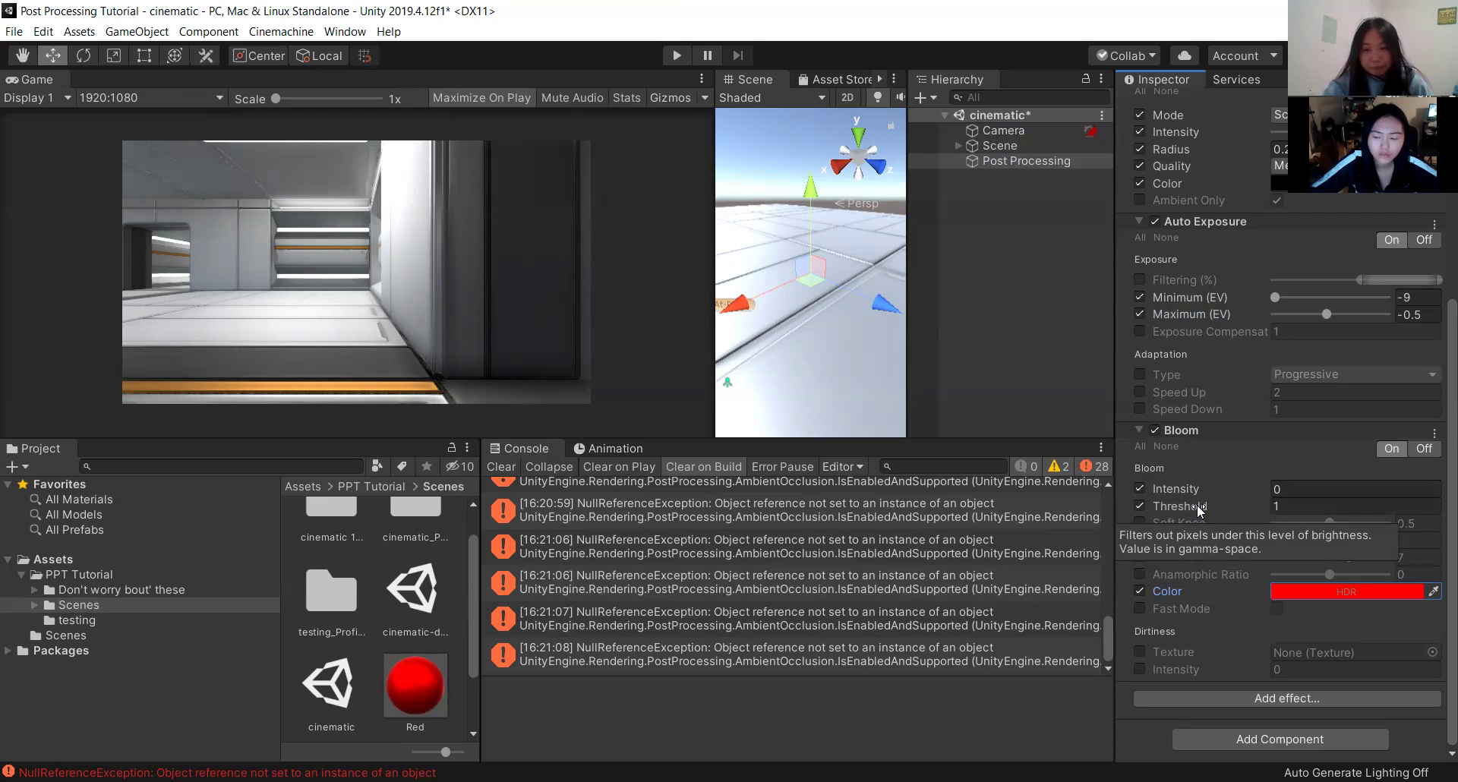
left_click_drag(1197, 504, 1285, 498)
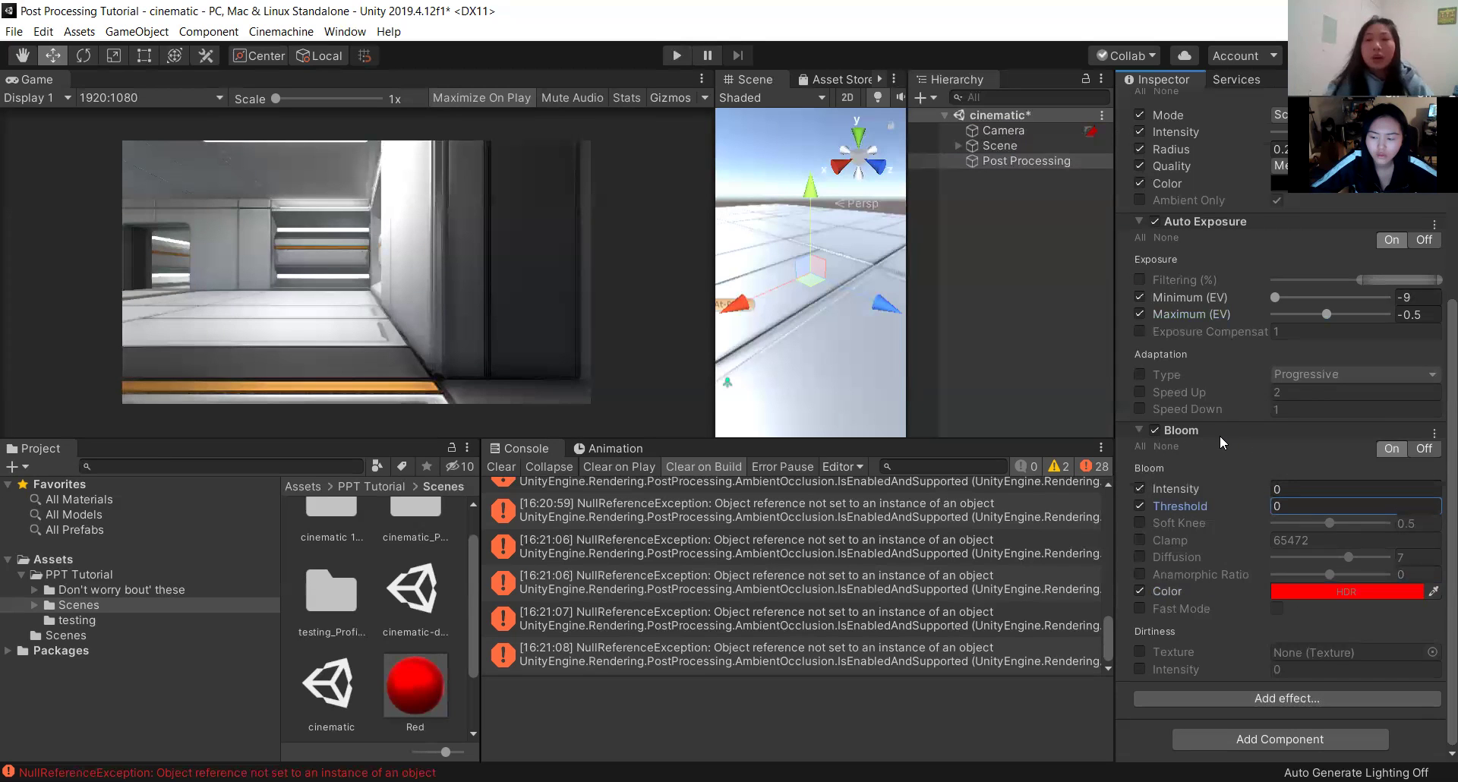
left_click_drag(1185, 504, 1314, 507)
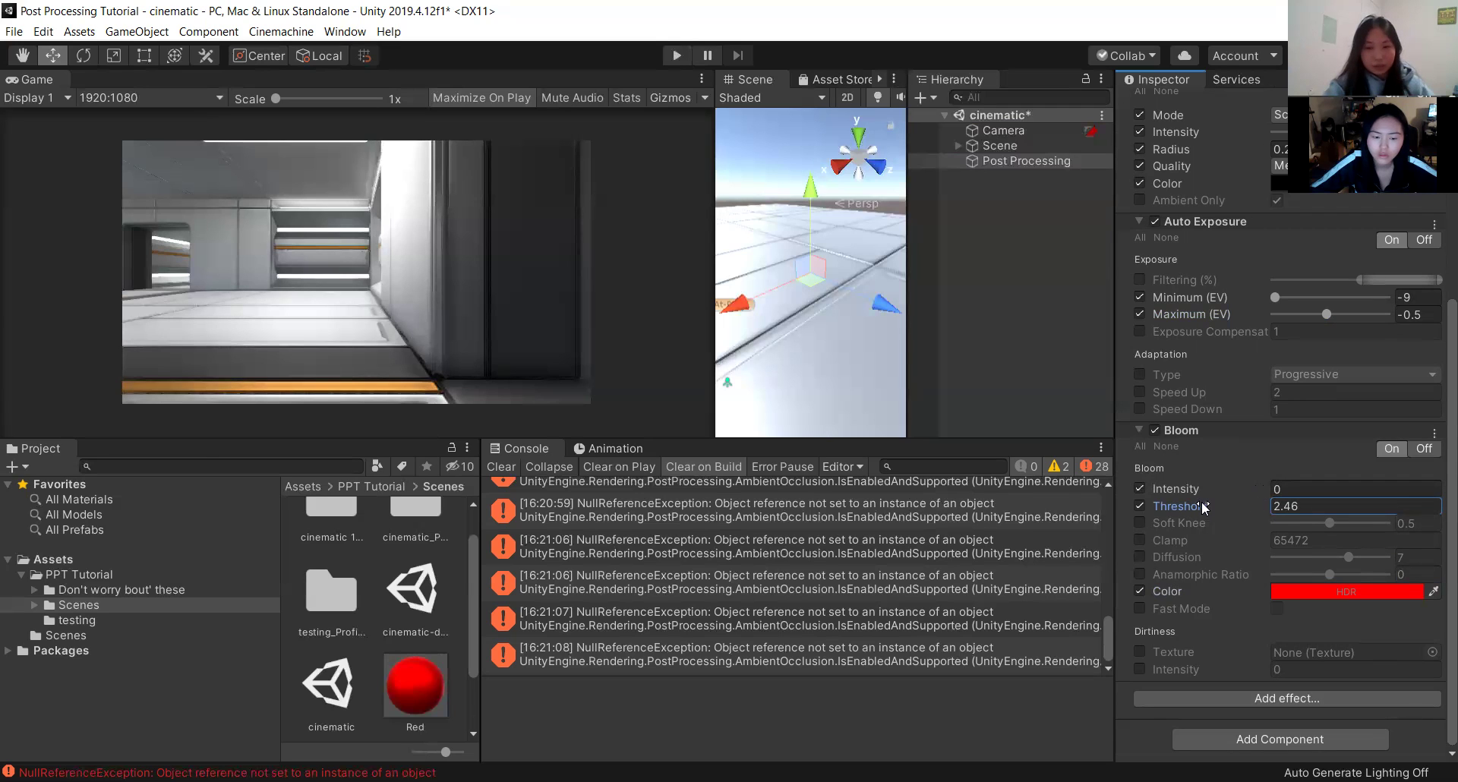
left_click_drag(1201, 504, 1230, 512)
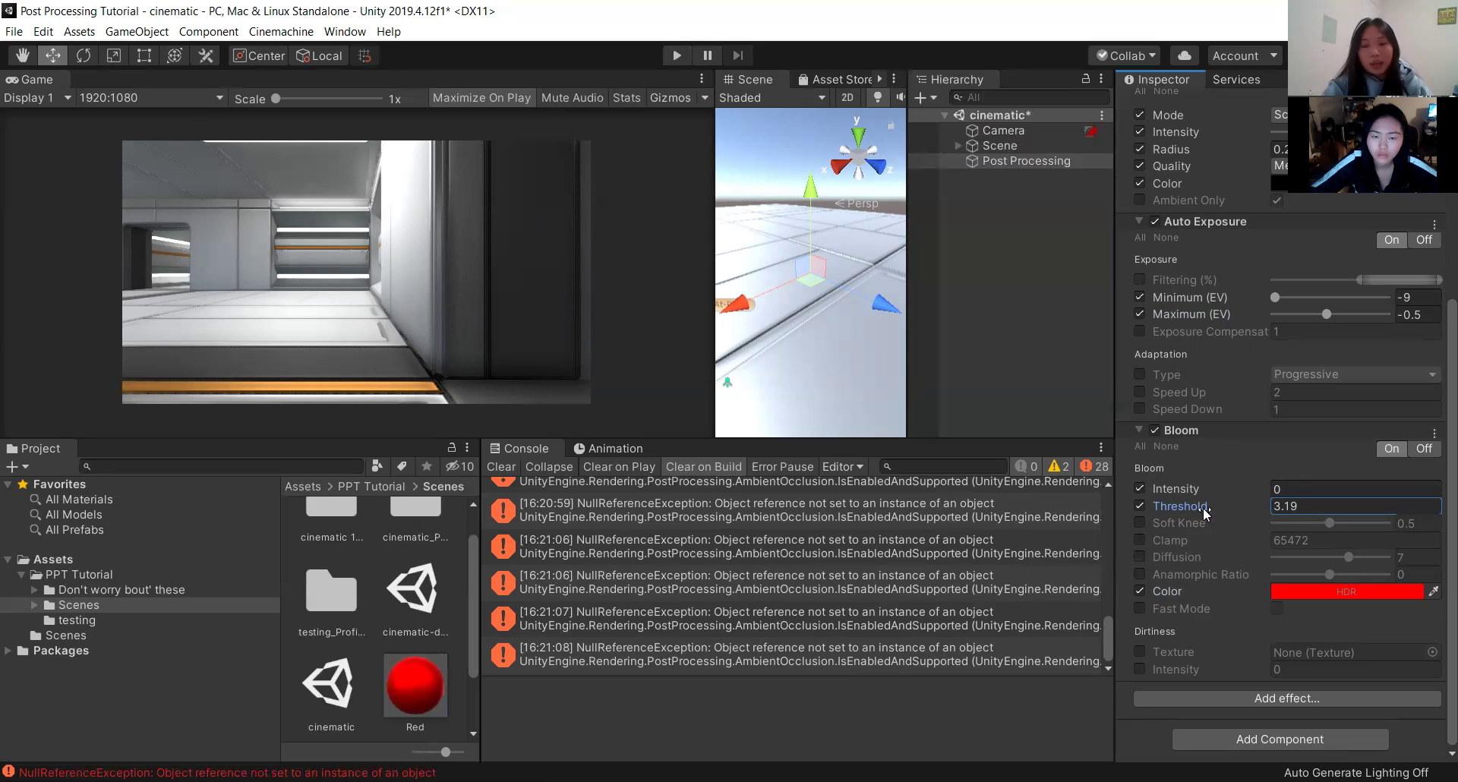
left_click_drag(1206, 504, 1224, 505)
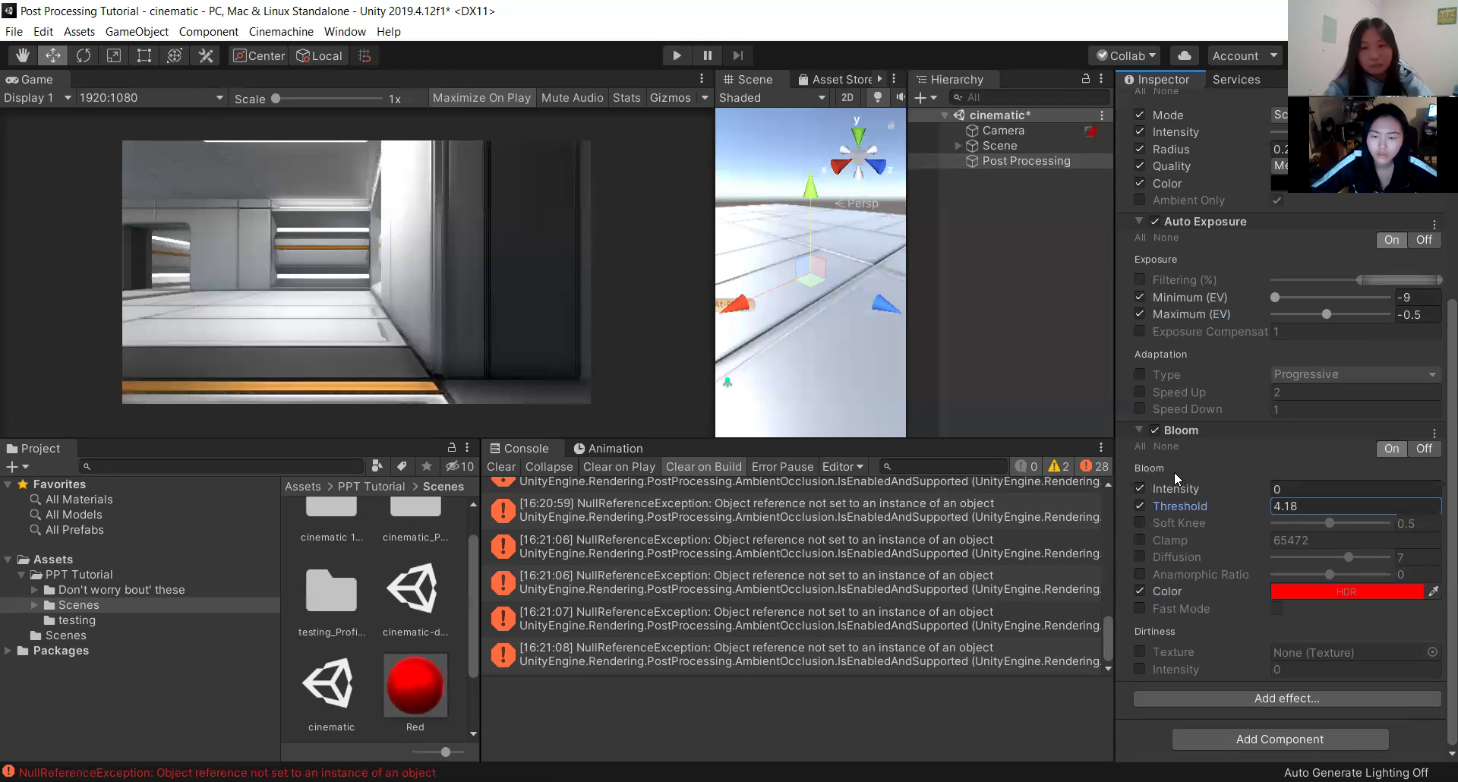
Set the Bloom intensity to 6.94 and enable the Soft Knee, Clamp and Diffusion overrides.
left_click_drag(1176, 486, 1314, 491)
left_click(1140, 522)
left_click(1140, 540)
left_click(1139, 557)
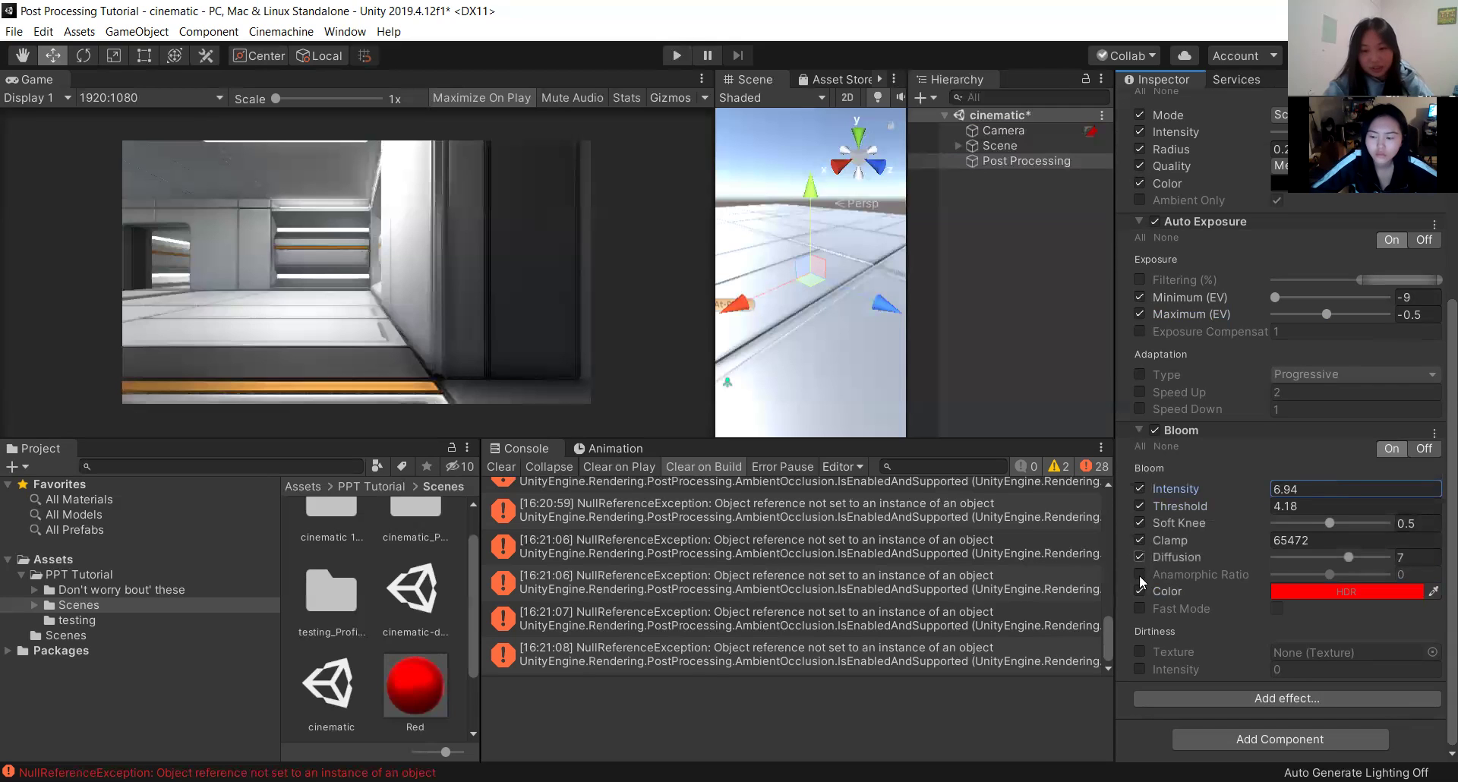
left_click(1139, 591)
Set the Bloom soft knee to 0.474 and its clamp to 65471.04.
mouse_move(1329, 524)
left_mouse_down()
mouse_move(1309, 524)
mouse_move(1349, 524)
mouse_move(1327, 524)
left_mouse_up()
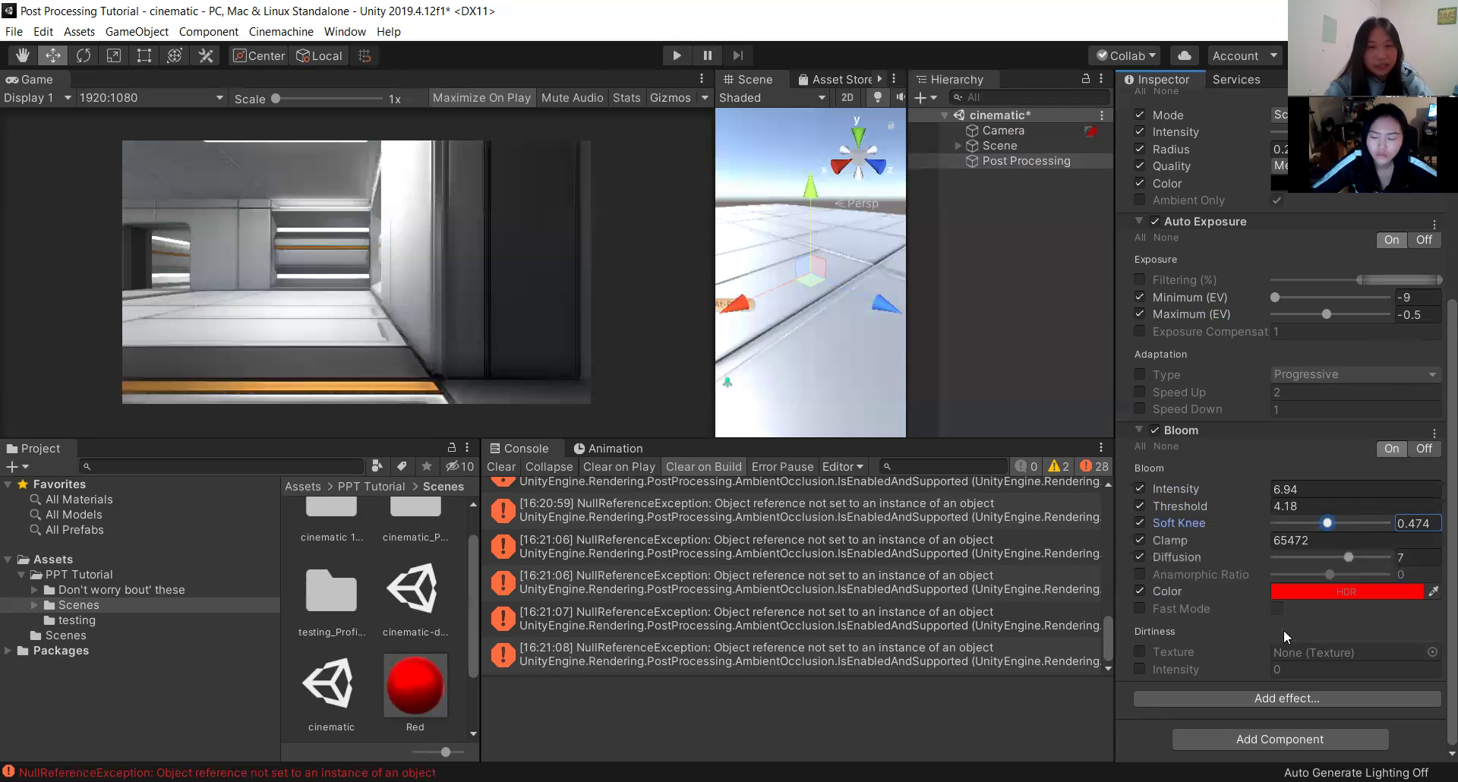
mouse_move(1189, 539)
left_mouse_down()
mouse_move(1205, 541)
mouse_move(1168, 549)
left_mouse_up()
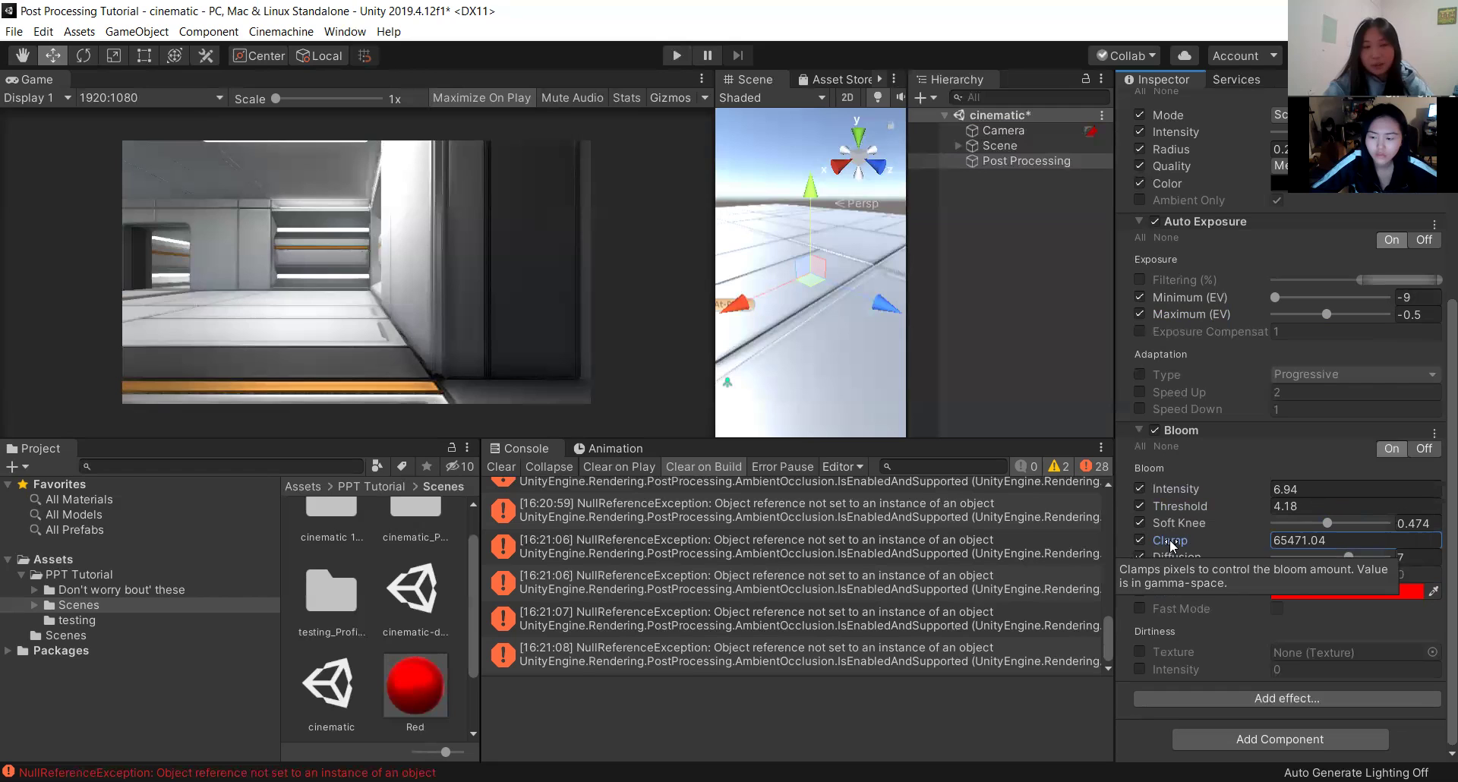
left_click_drag(1213, 538, 1343, 535)
left_click_drag(1190, 532, 1168, 527)
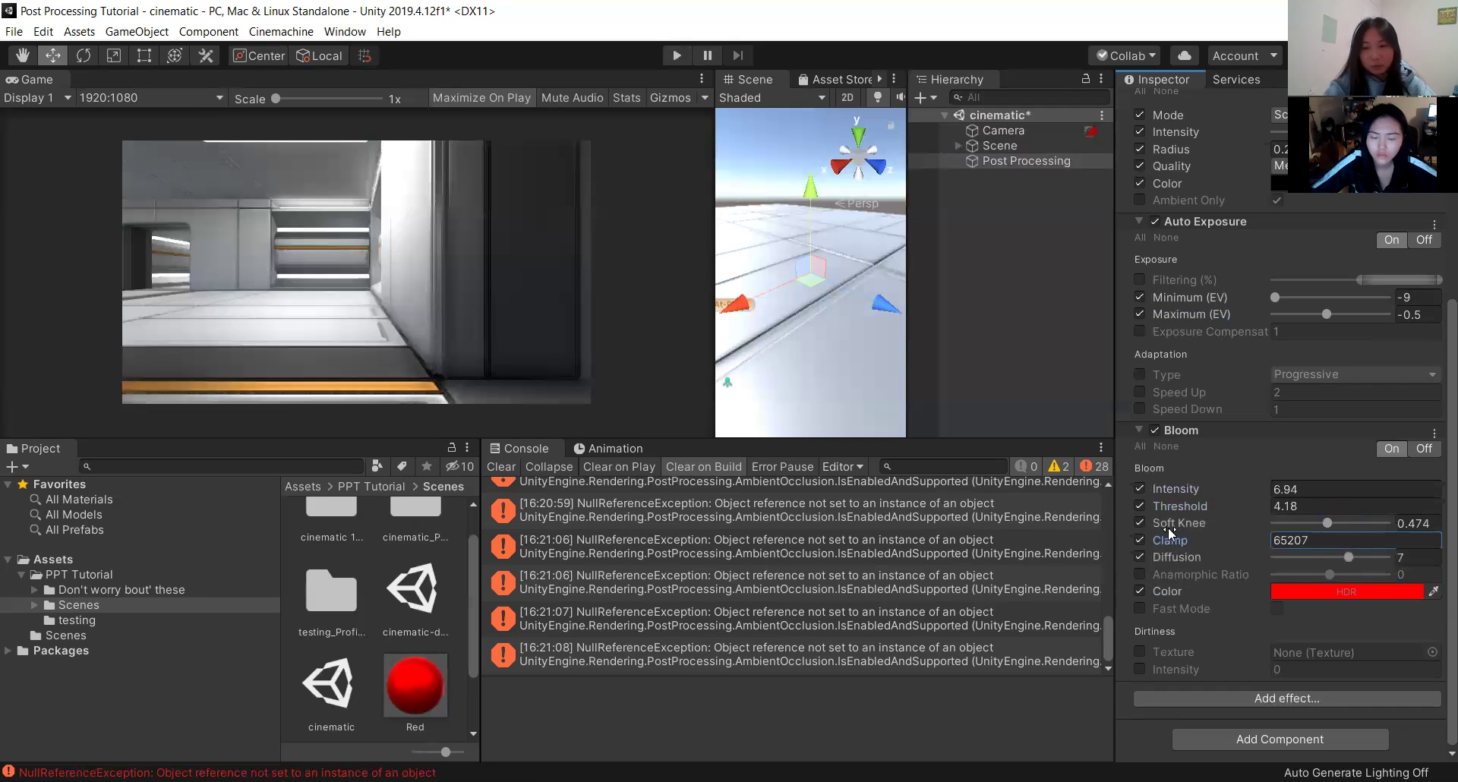
Turn off the Auto Exposure effect and set the Bloom intensity to 899.
left_click(1155, 222)
left_click(1262, 490)
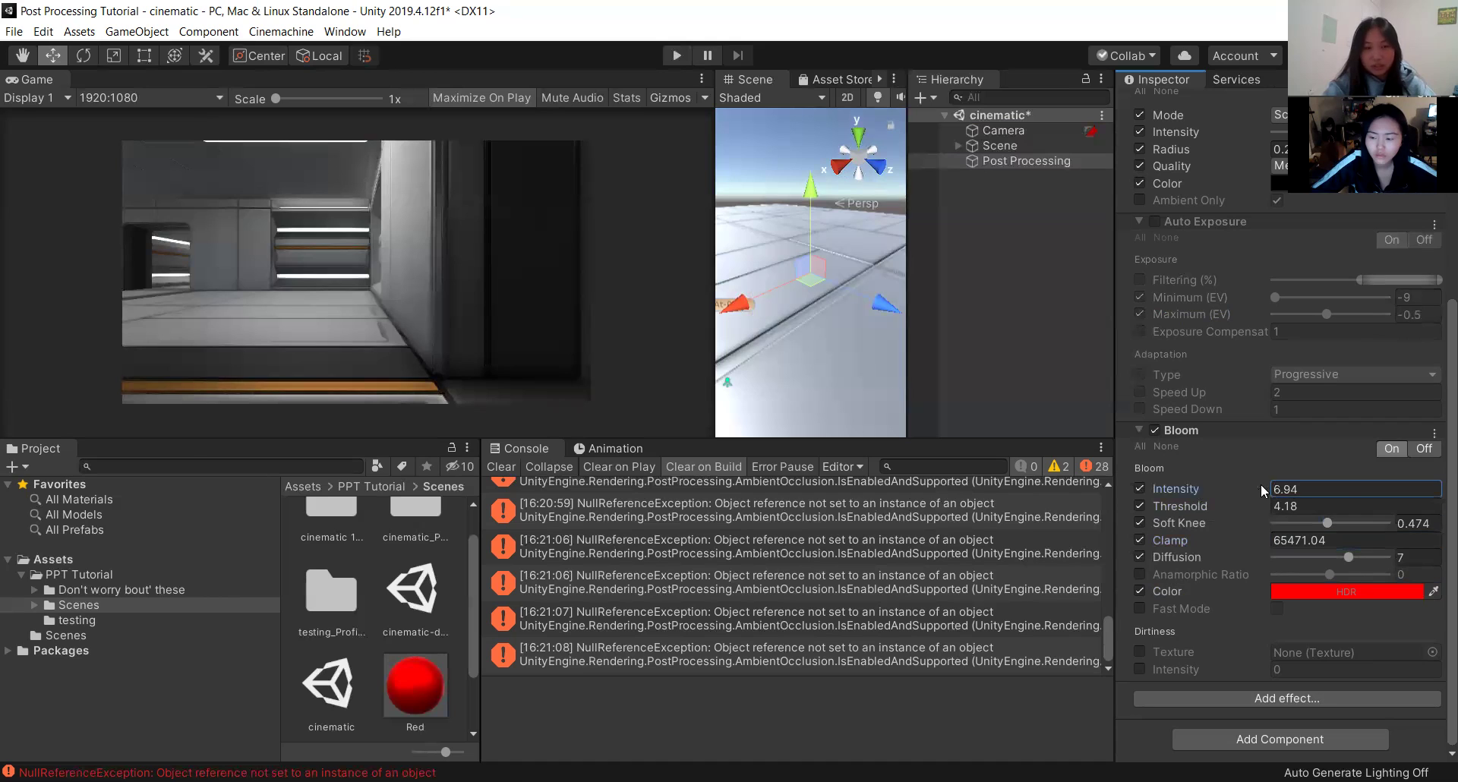
type("45")
Drop the Bloom threshold to 0 to compare the red glow, and raise it to 2.89.
left_click(1272, 505)
type("0")
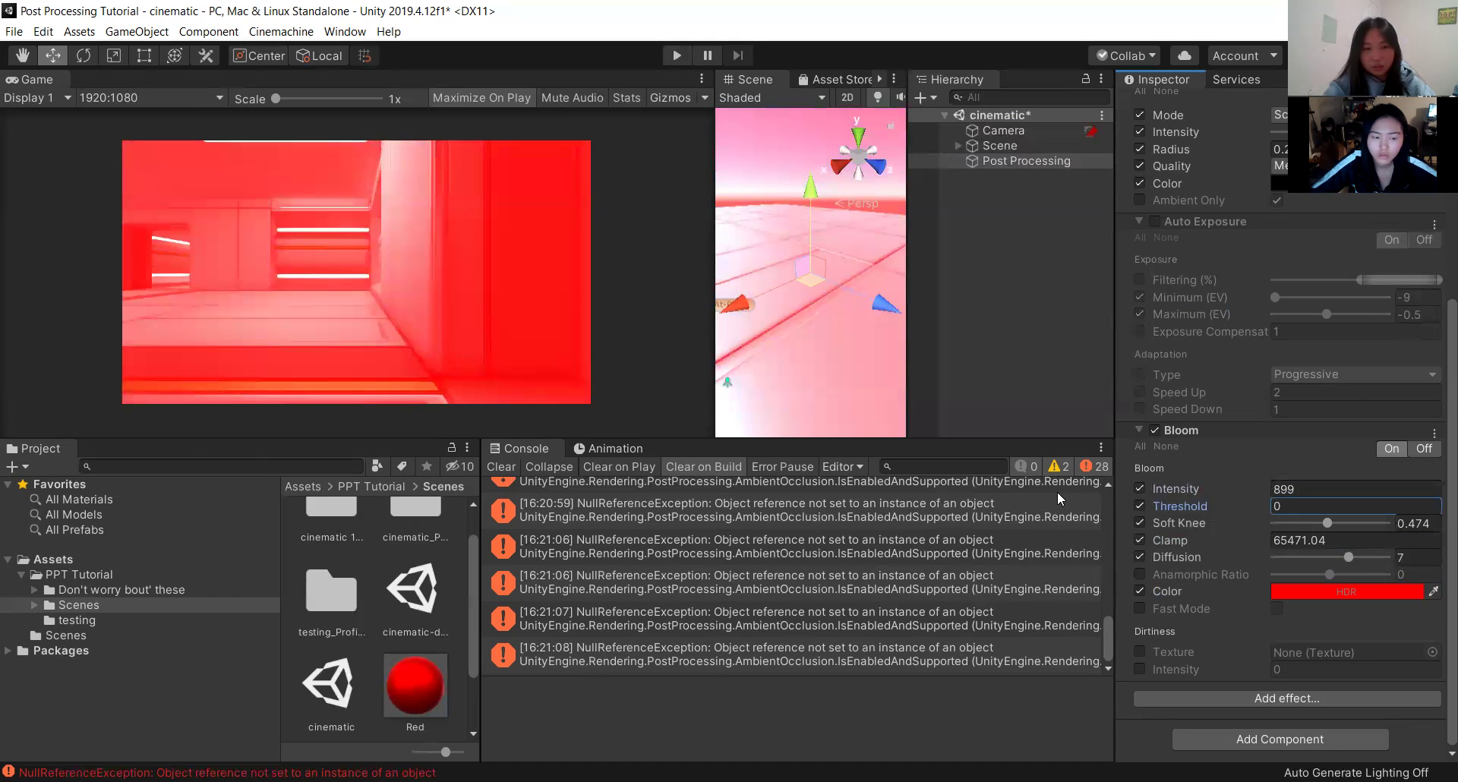
key("BackSpace")
type("2.89")
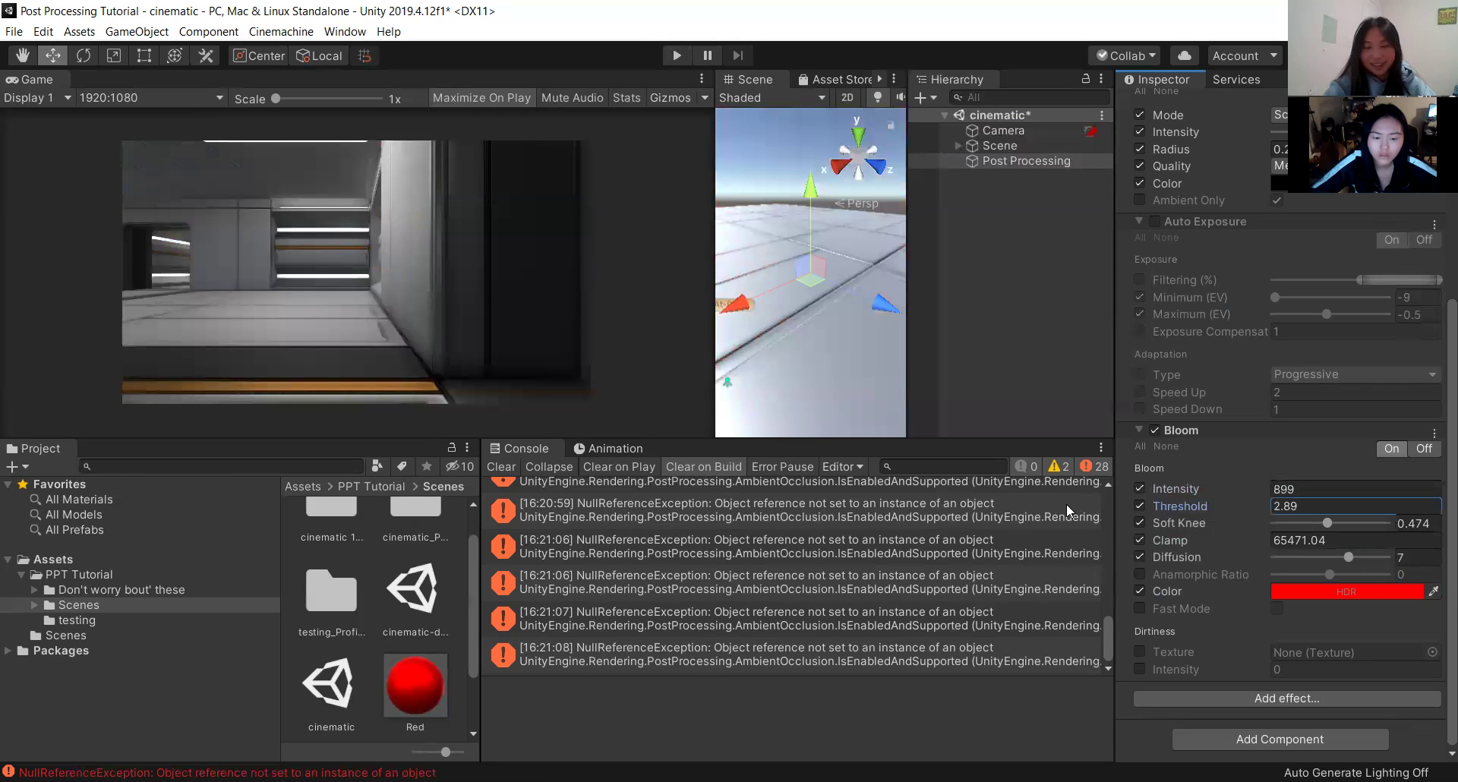
Set the Bloom threshold to 0 and change the Bloom color to white.
key("BackSpace")
key("BackSpace")
key("BackSpace")
key("BackSpace")
type("0")
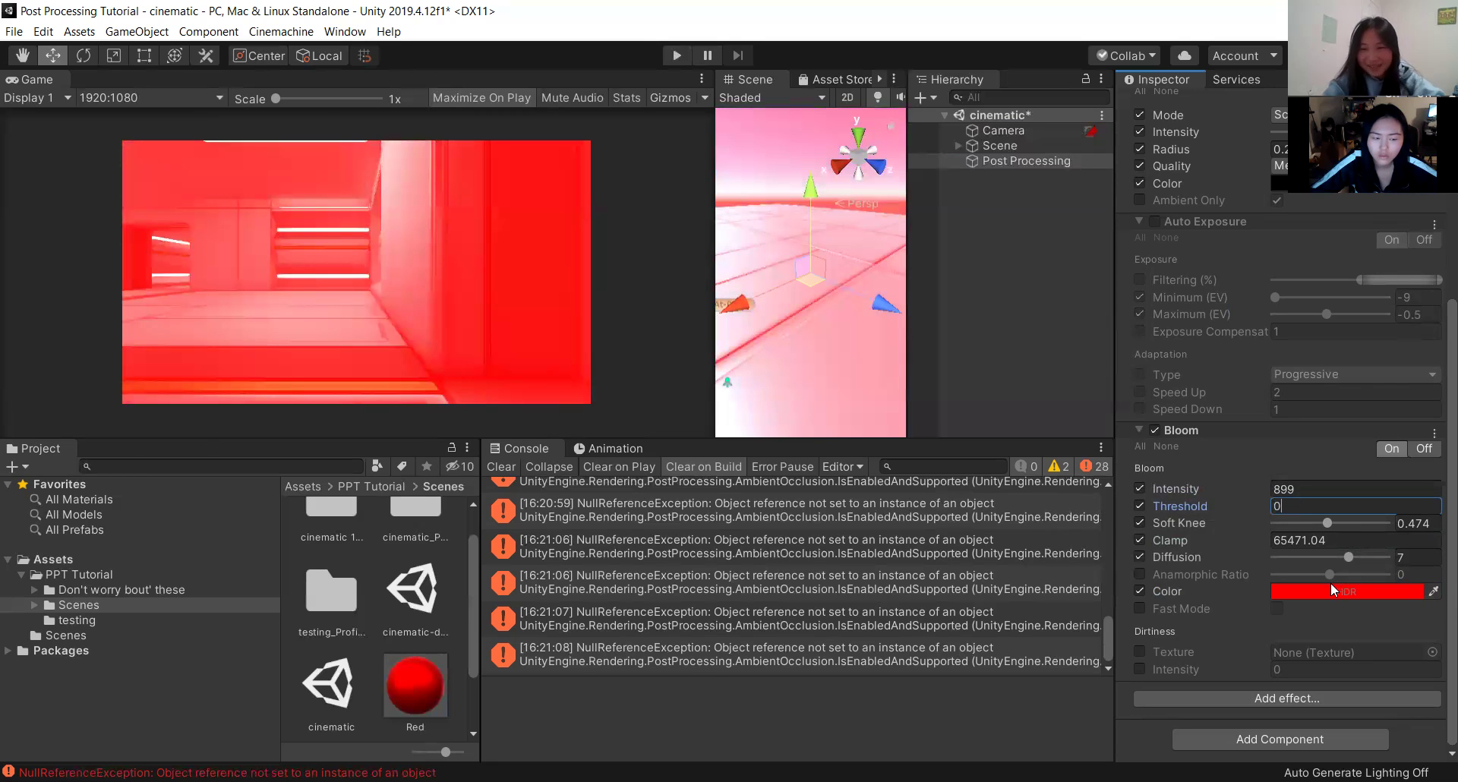
left_click(1332, 594)
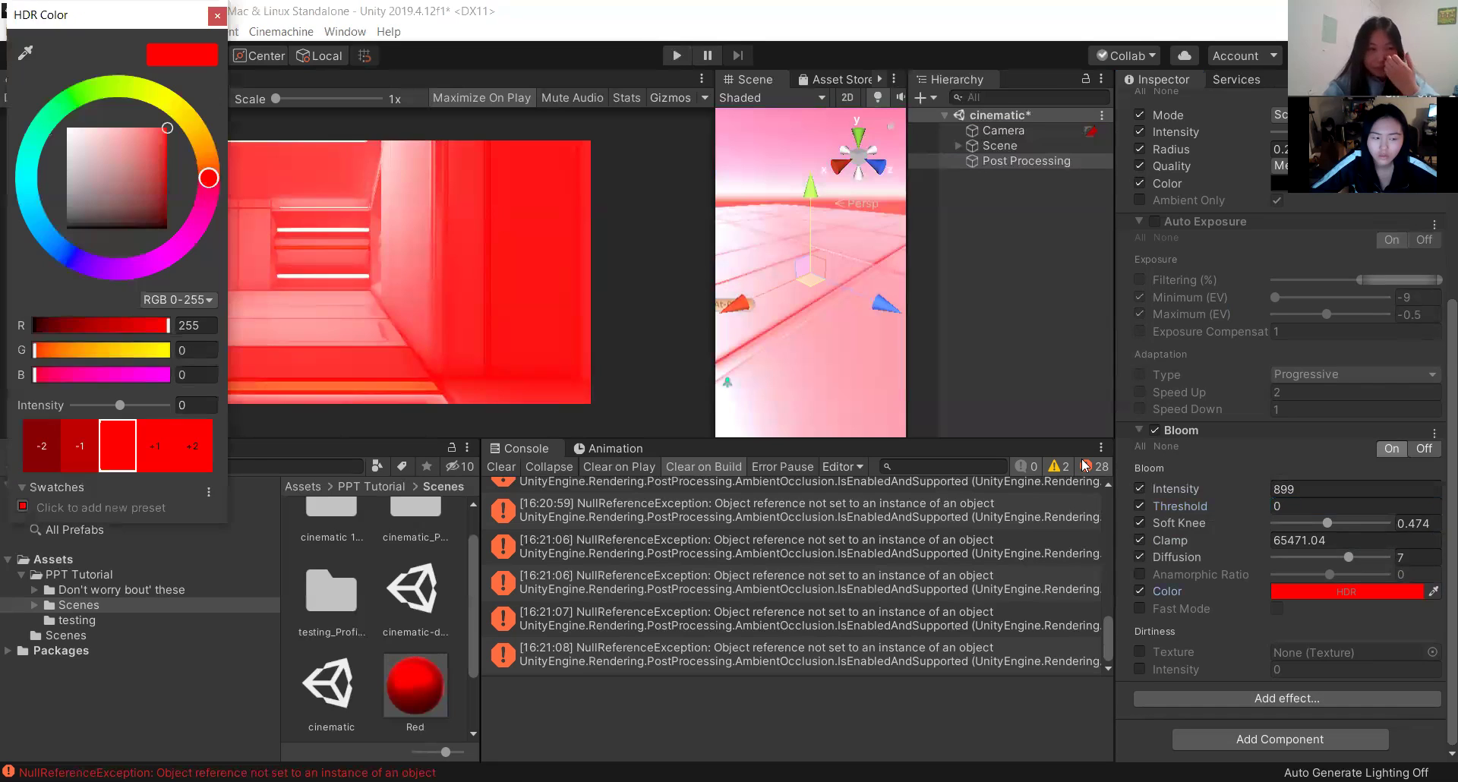
left_click(67, 128)
left_click(217, 15)
Lower the Bloom intensity to 551.1 and finally to 0 to compare the white glow.
left_click_drag(1175, 489, 1054, 475)
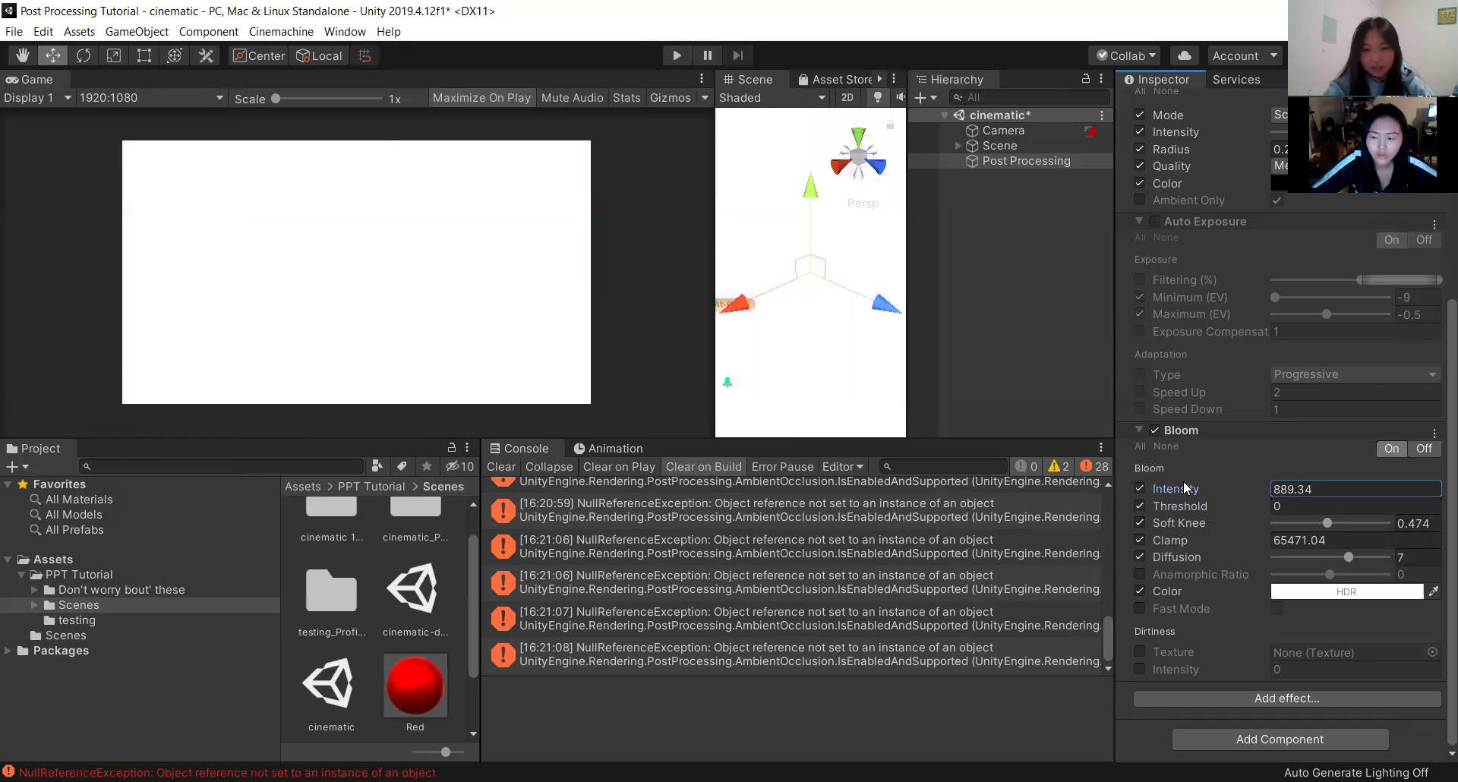
double_click(1329, 490)
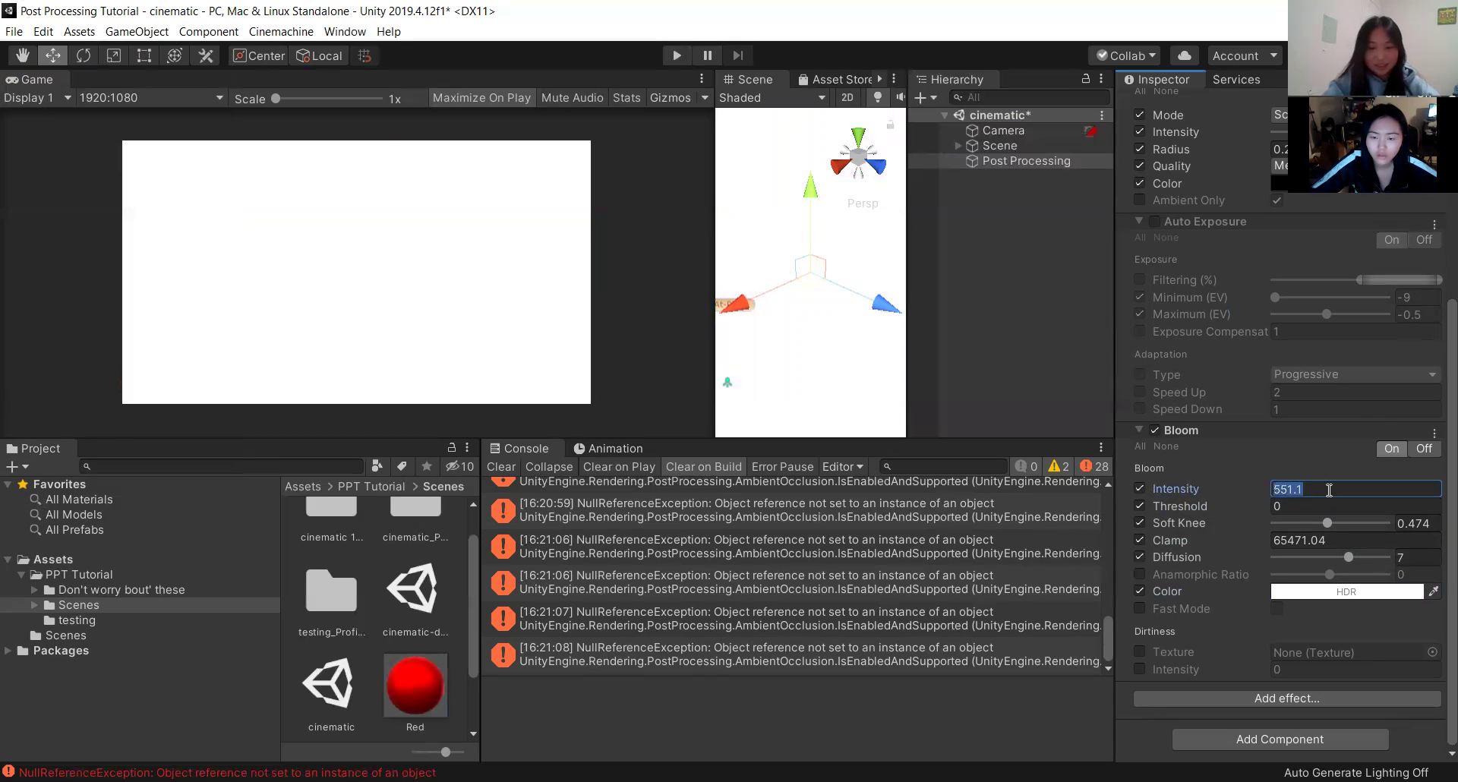
type("0")
mouse_move(1177, 495)
left_mouse_down()
mouse_move(1204, 503)
mouse_move(1167, 495)
left_mouse_up()
scroll(1148, 302, "up", 3)
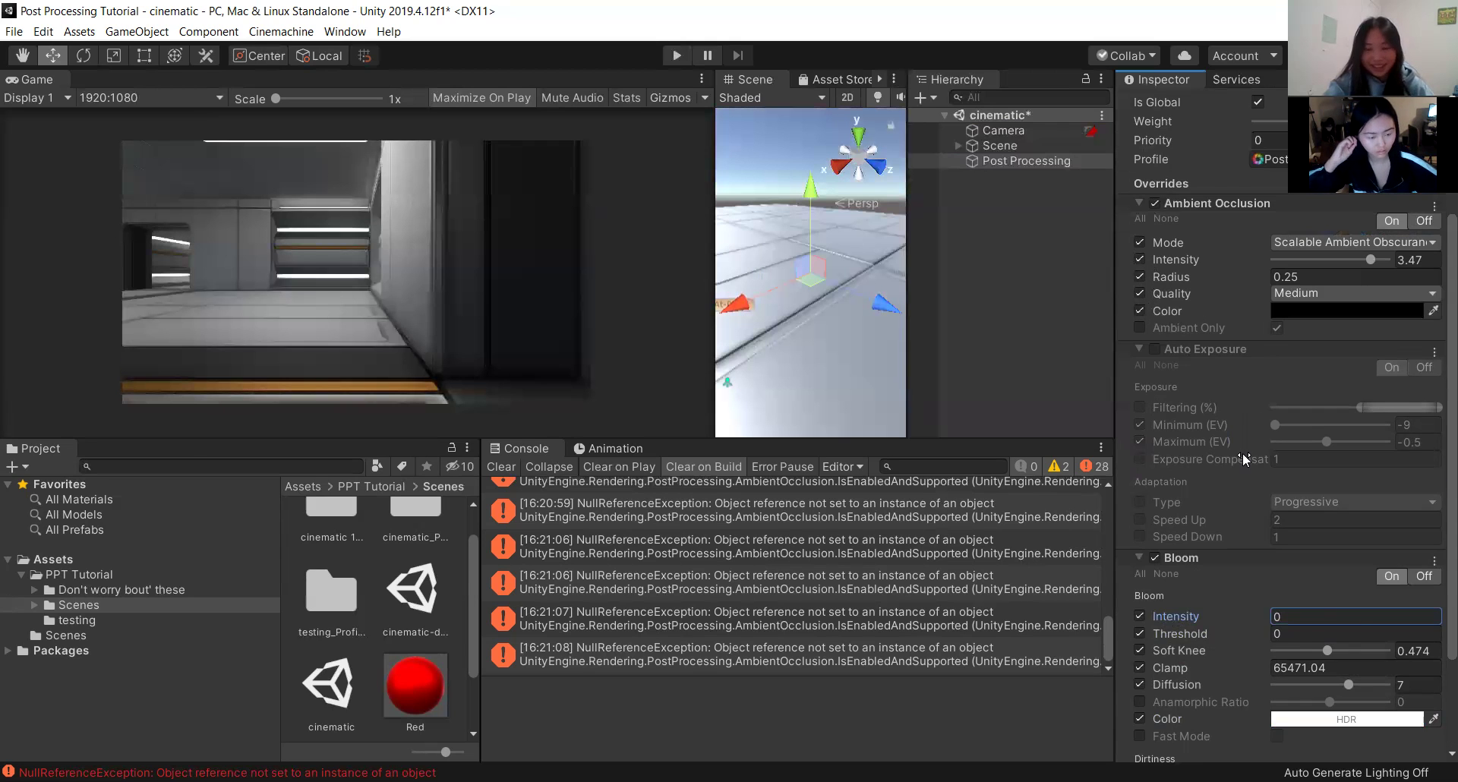
scroll(1242, 453, "down", 3)
scroll(1252, 511, "up", 1)
scroll(1216, 466, "down", 1)
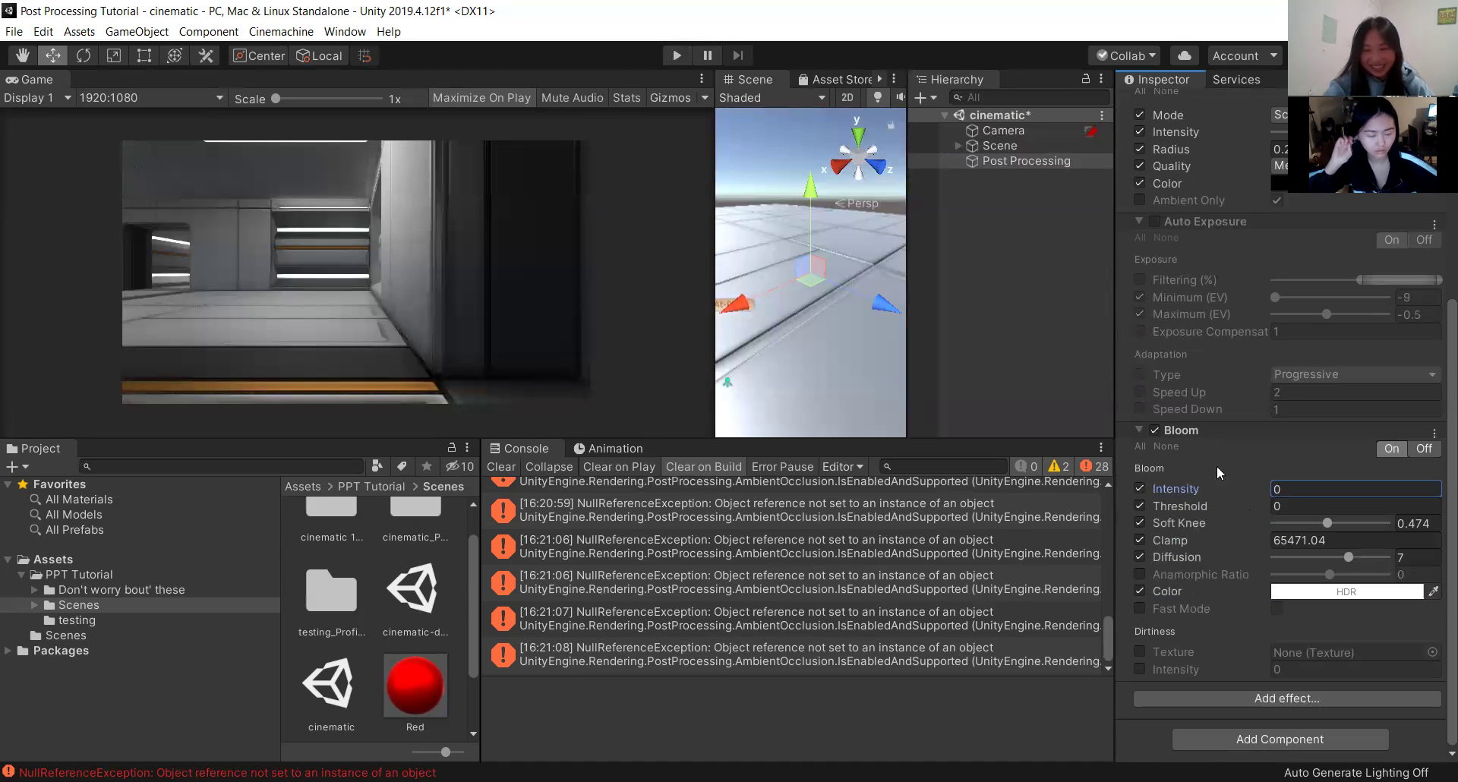
Set the Bloom threshold to 4.02, the intensity to 0.86 and the clamp to 1000.
left_click_drag(1177, 503, 1281, 508)
left_click_drag(1176, 490, 1193, 487)
left_click(1170, 539)
left_click_drag(1170, 539, 1054, 544)
left_click(1307, 540)
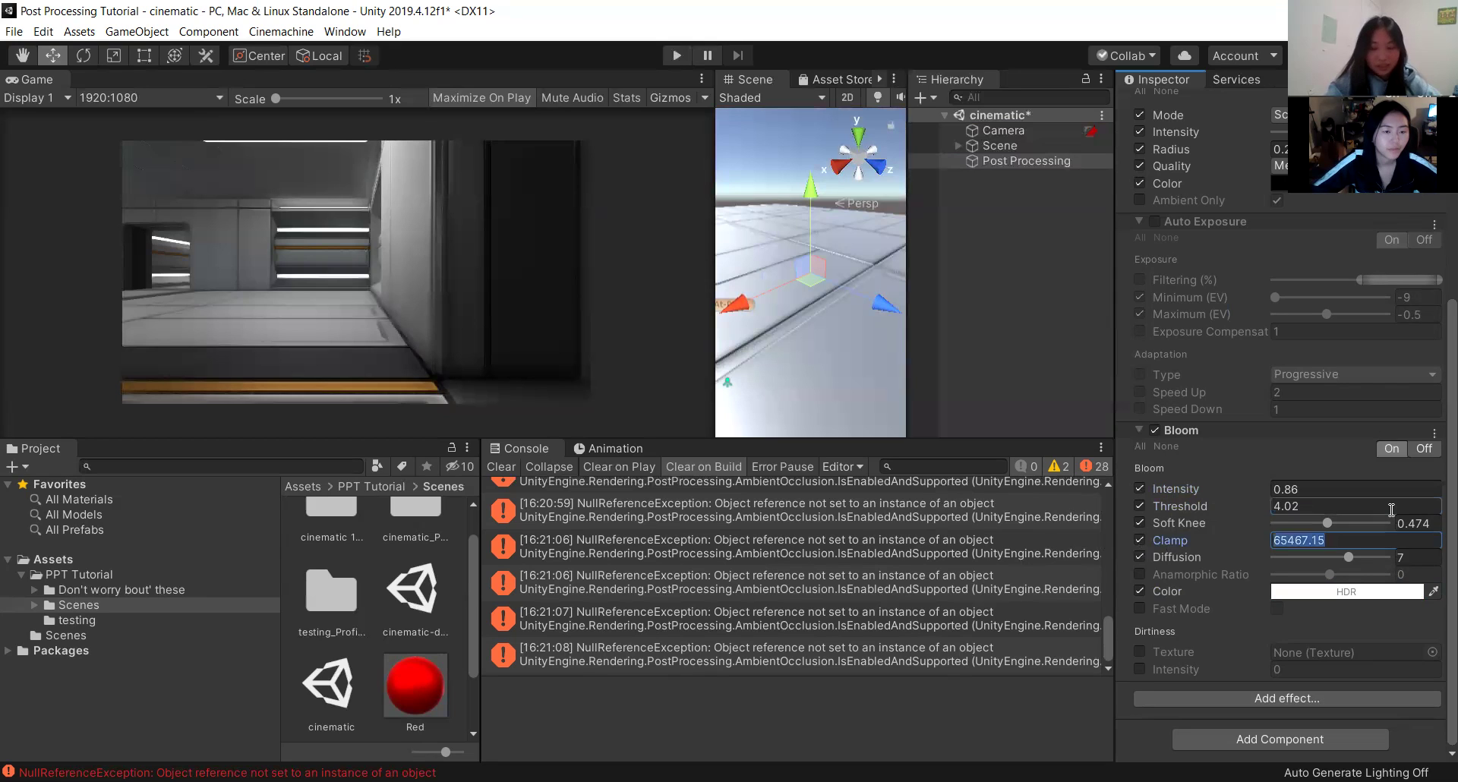
type("1000")
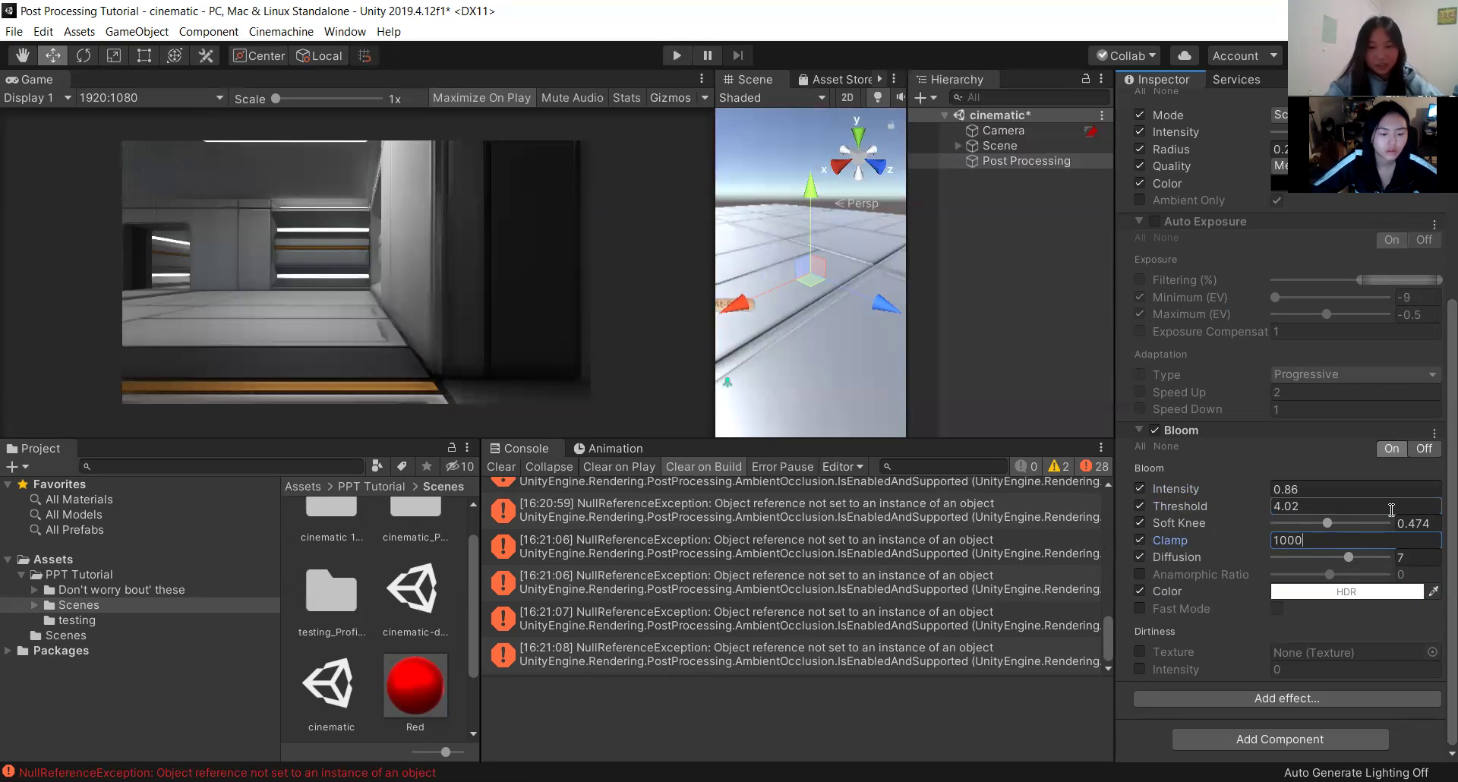
Set the Bloom intensity to 364, threshold to 2.76, clamp to 1002.41 and diffusion to 5.84.
left_click_drag(1180, 491, 1154, 506)
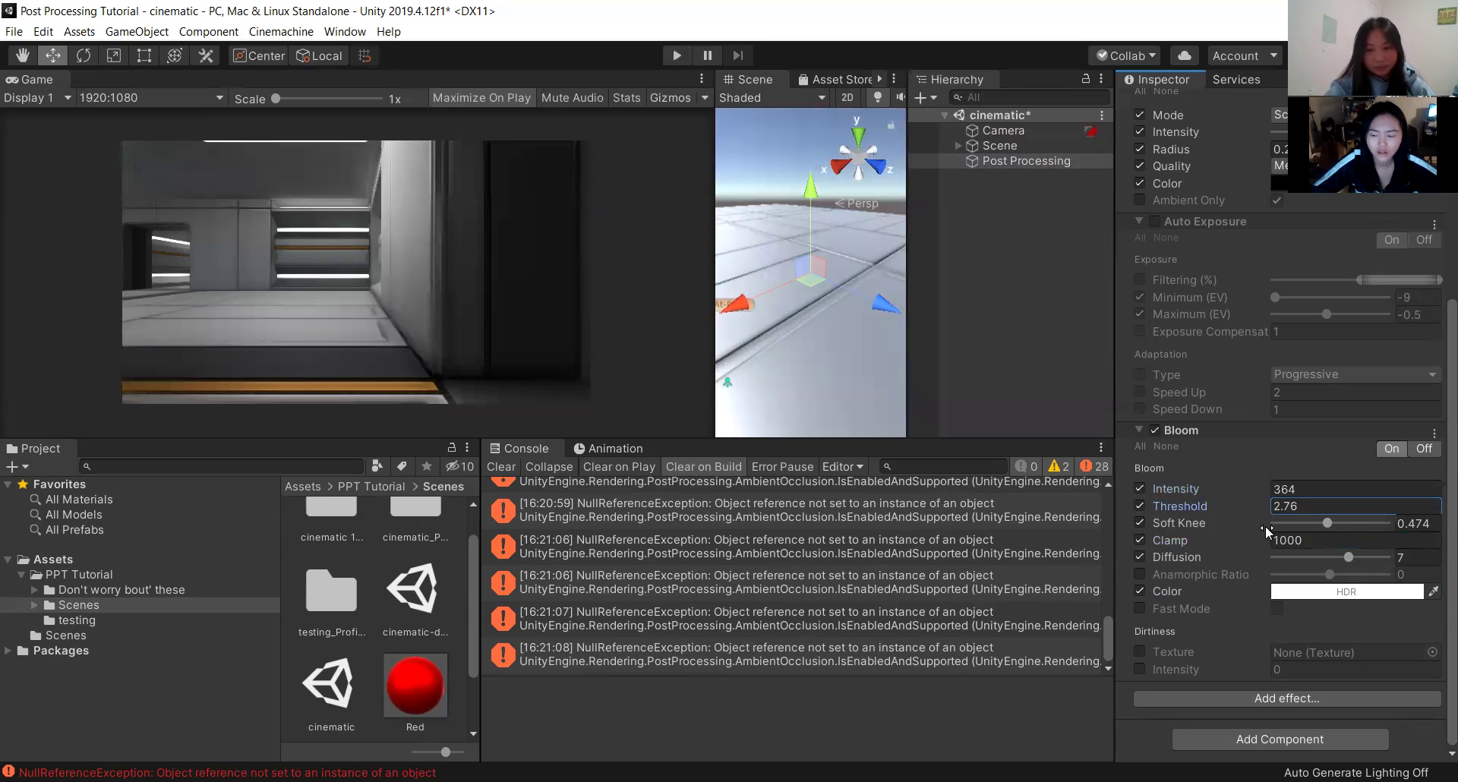
left_click_drag(1173, 542, 1222, 546)
mouse_move(1351, 558)
left_mouse_down()
mouse_move(1285, 560)
mouse_move(1344, 561)
left_mouse_up()
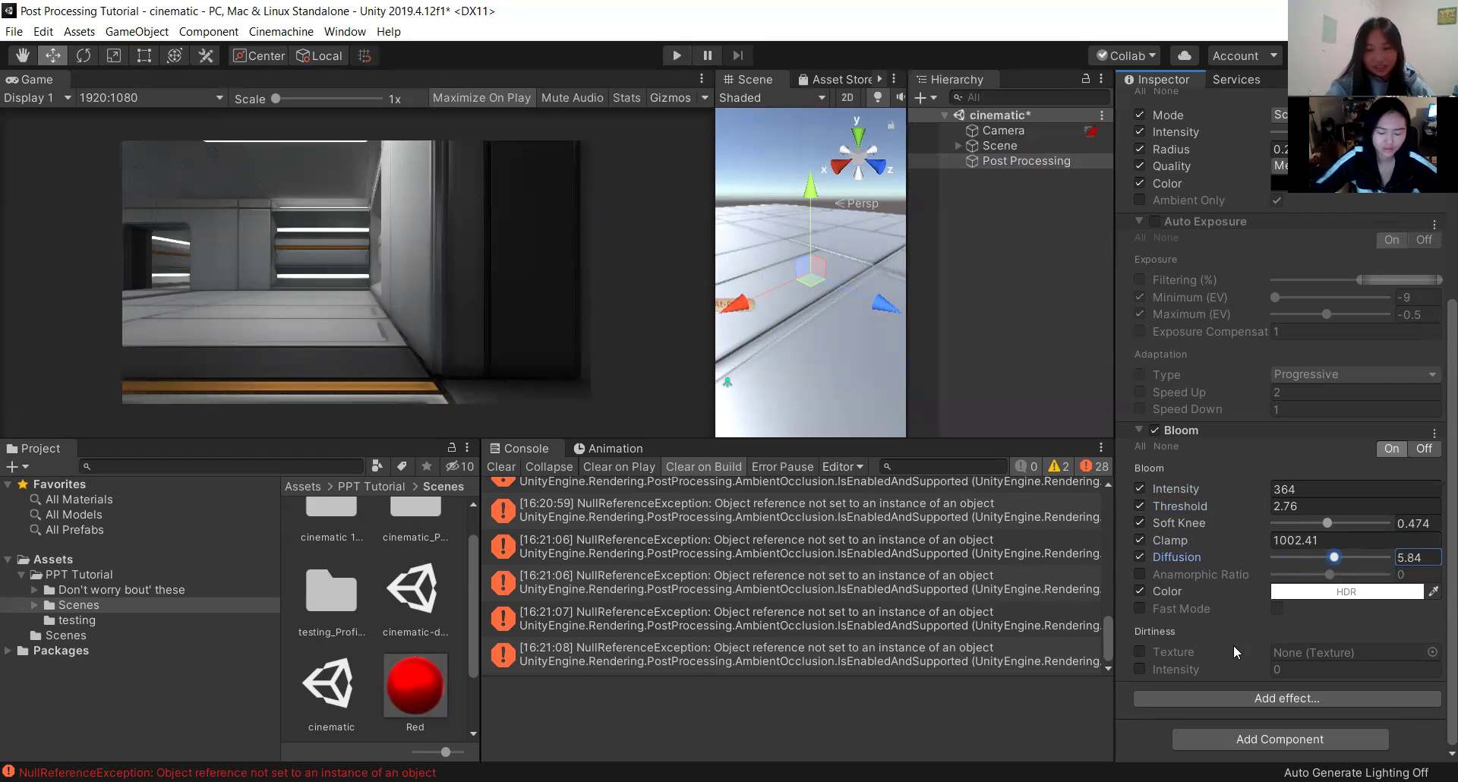
Enable the Bloom dirtiness texture and intensity overrides and assign the 35mmflare texture.
left_click(1139, 669)
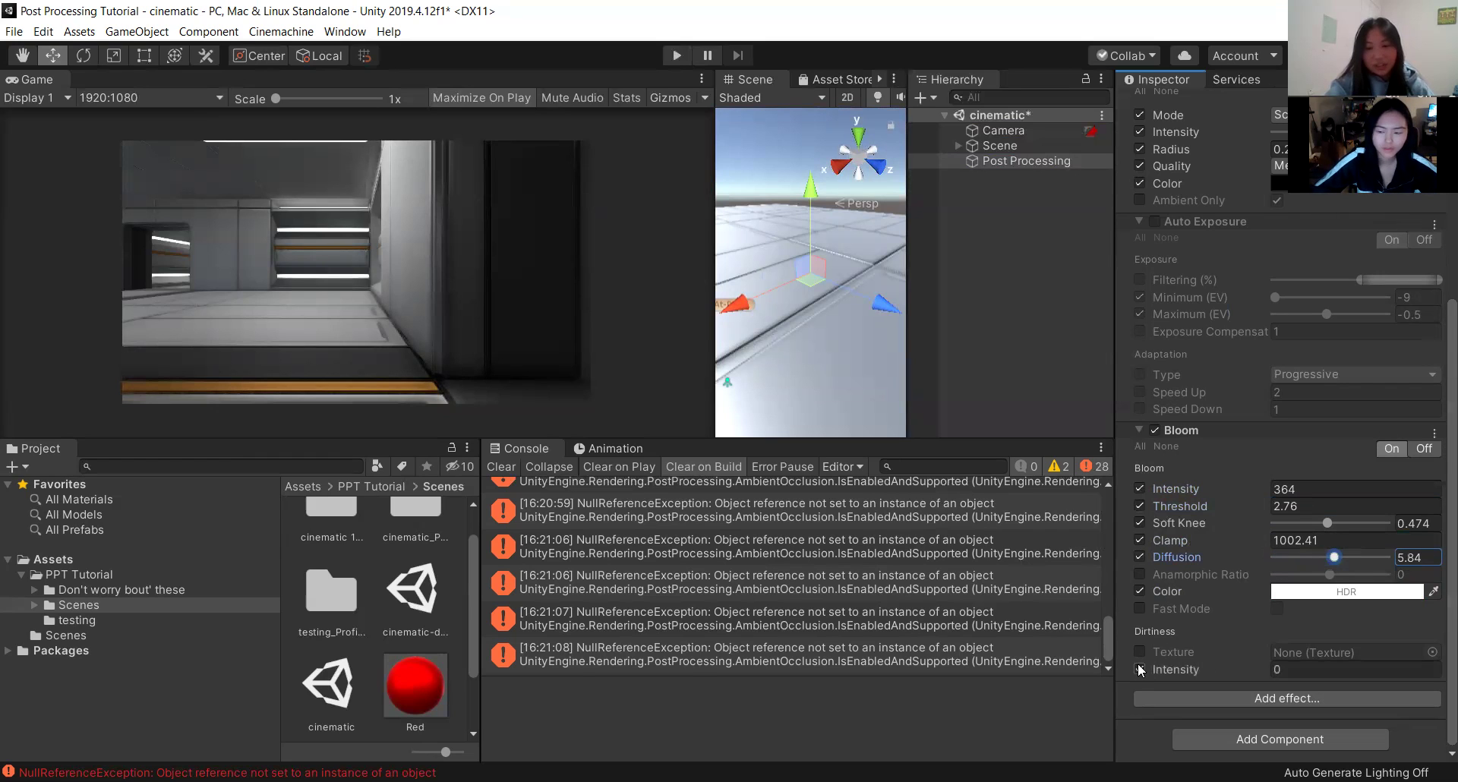
left_click(1140, 652)
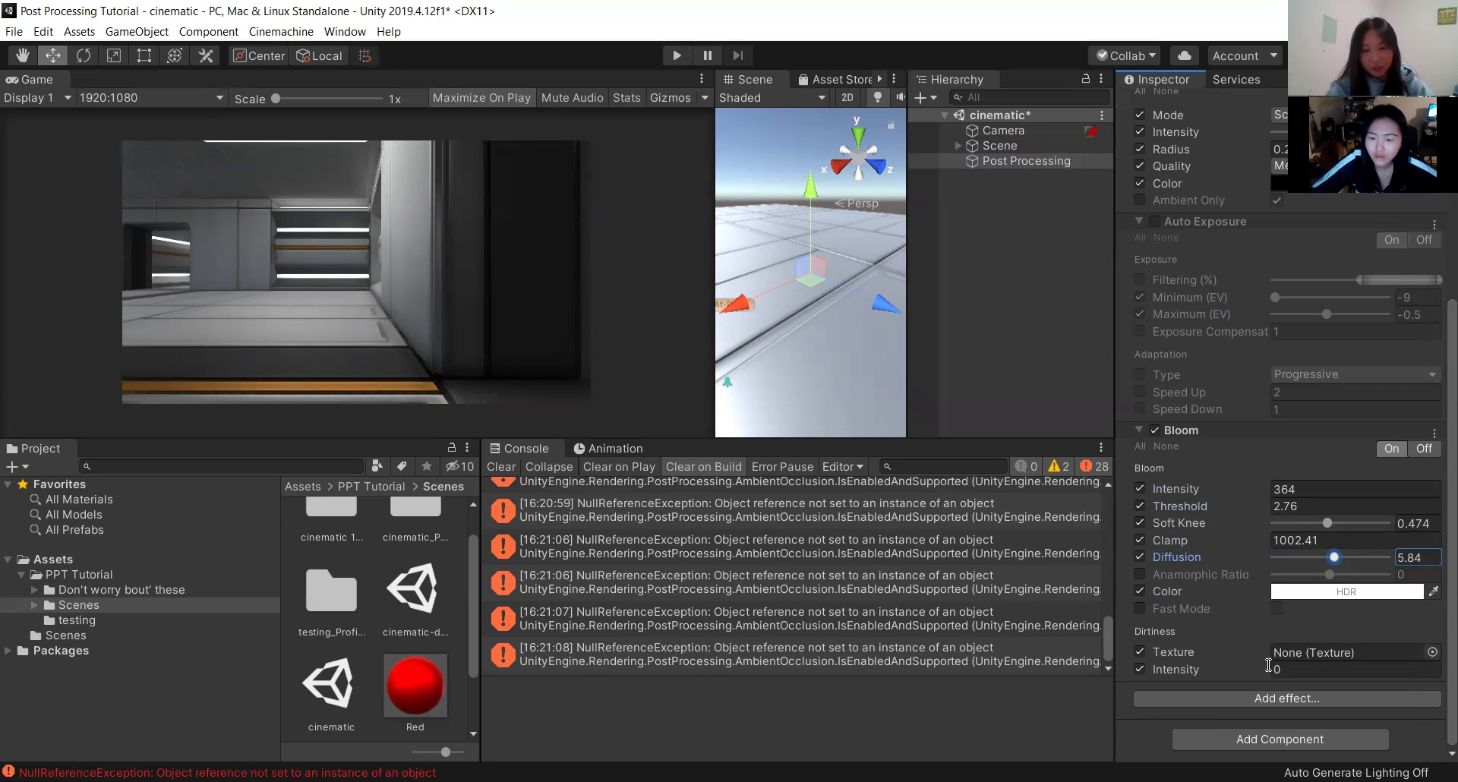
left_click(1433, 653)
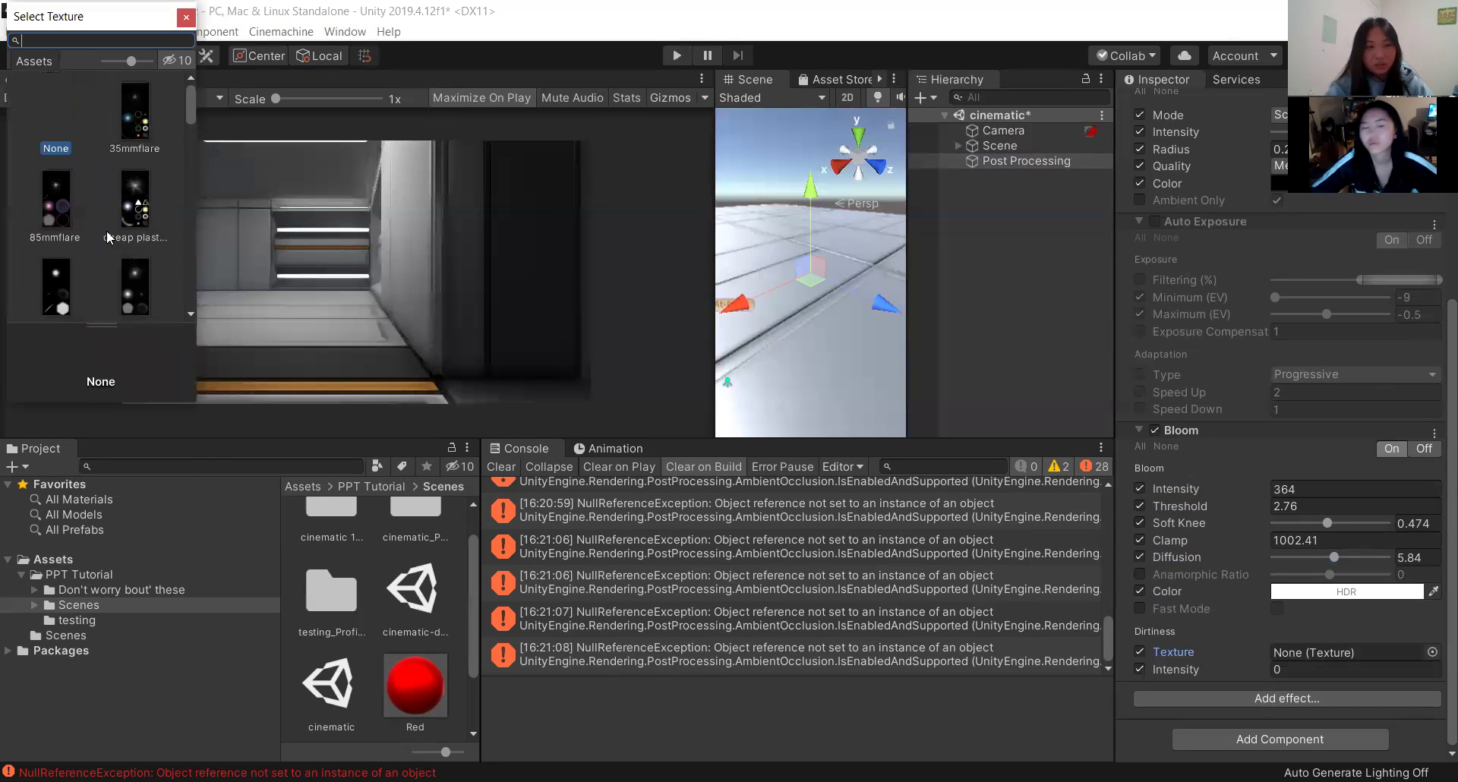
left_click(140, 120)
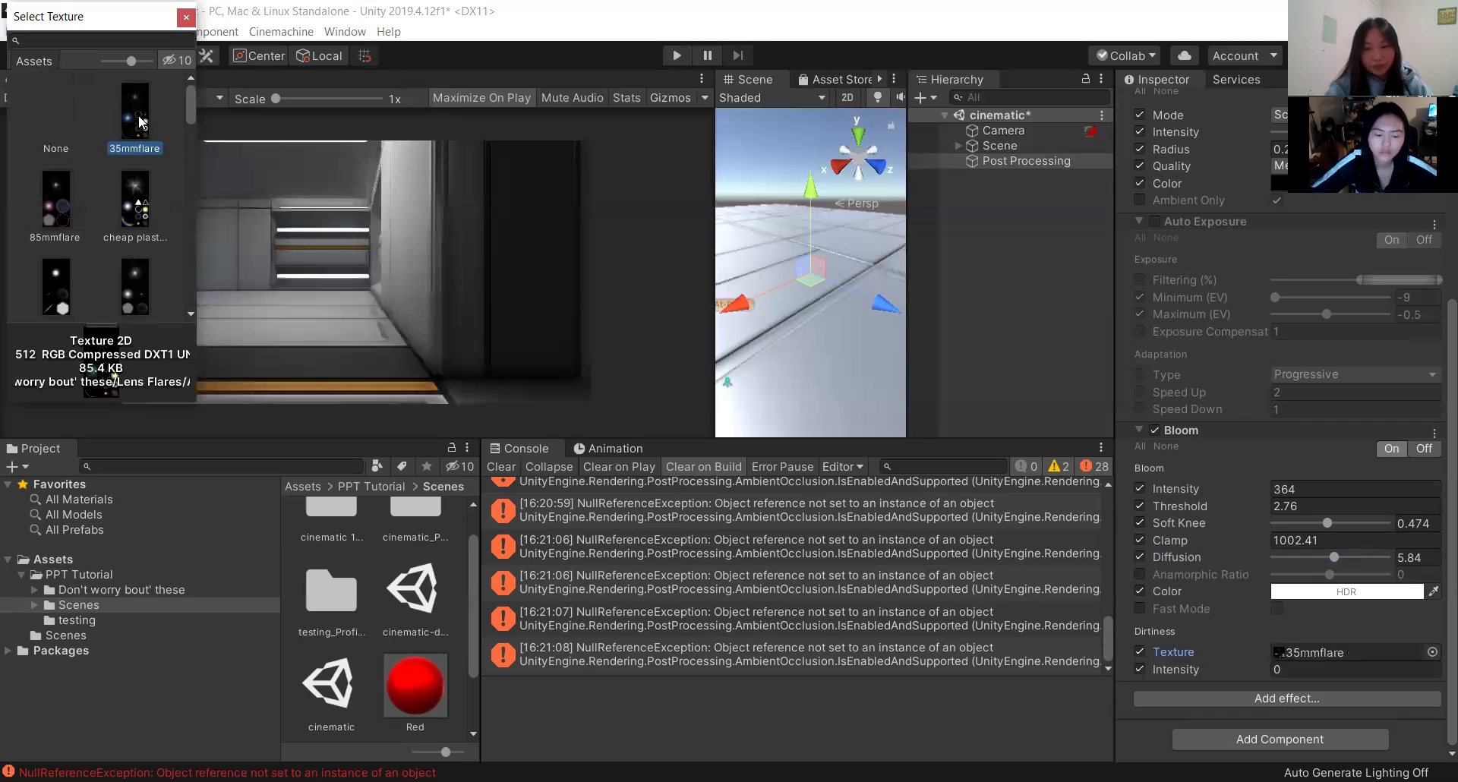
double_click(141, 120)
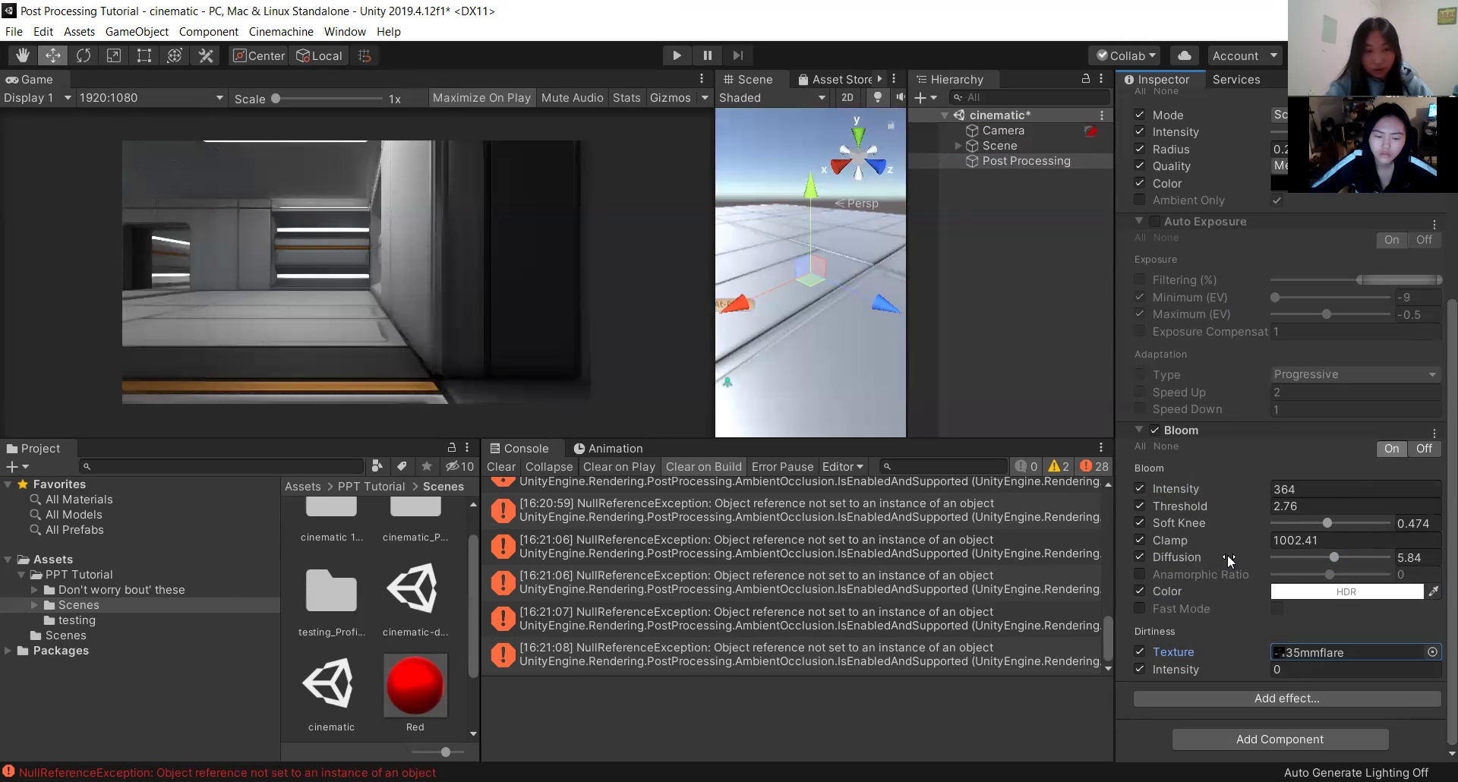
Set the Bloom soft knee to 0.207.
left_click_drag(1329, 522, 1302, 522)
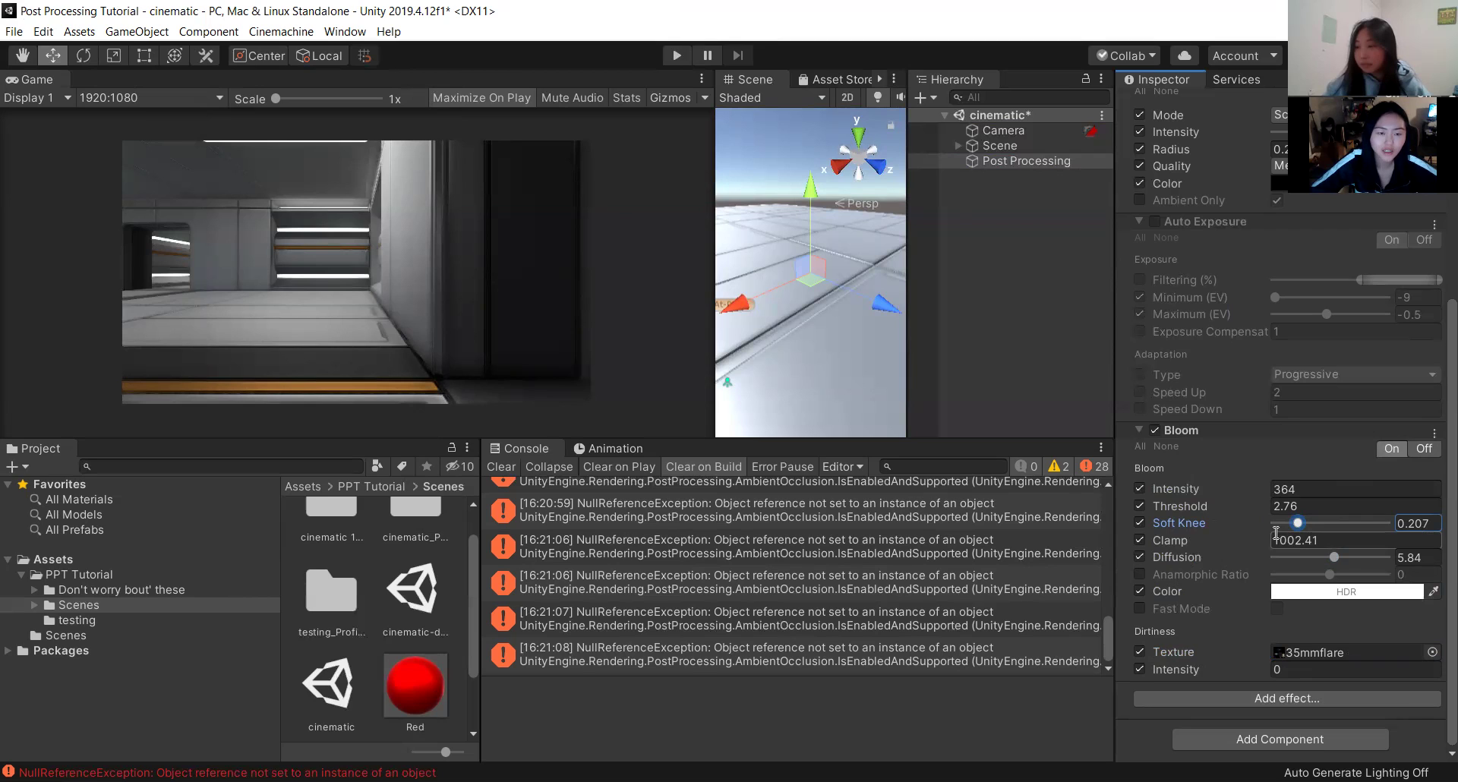
left_click(1332, 490)
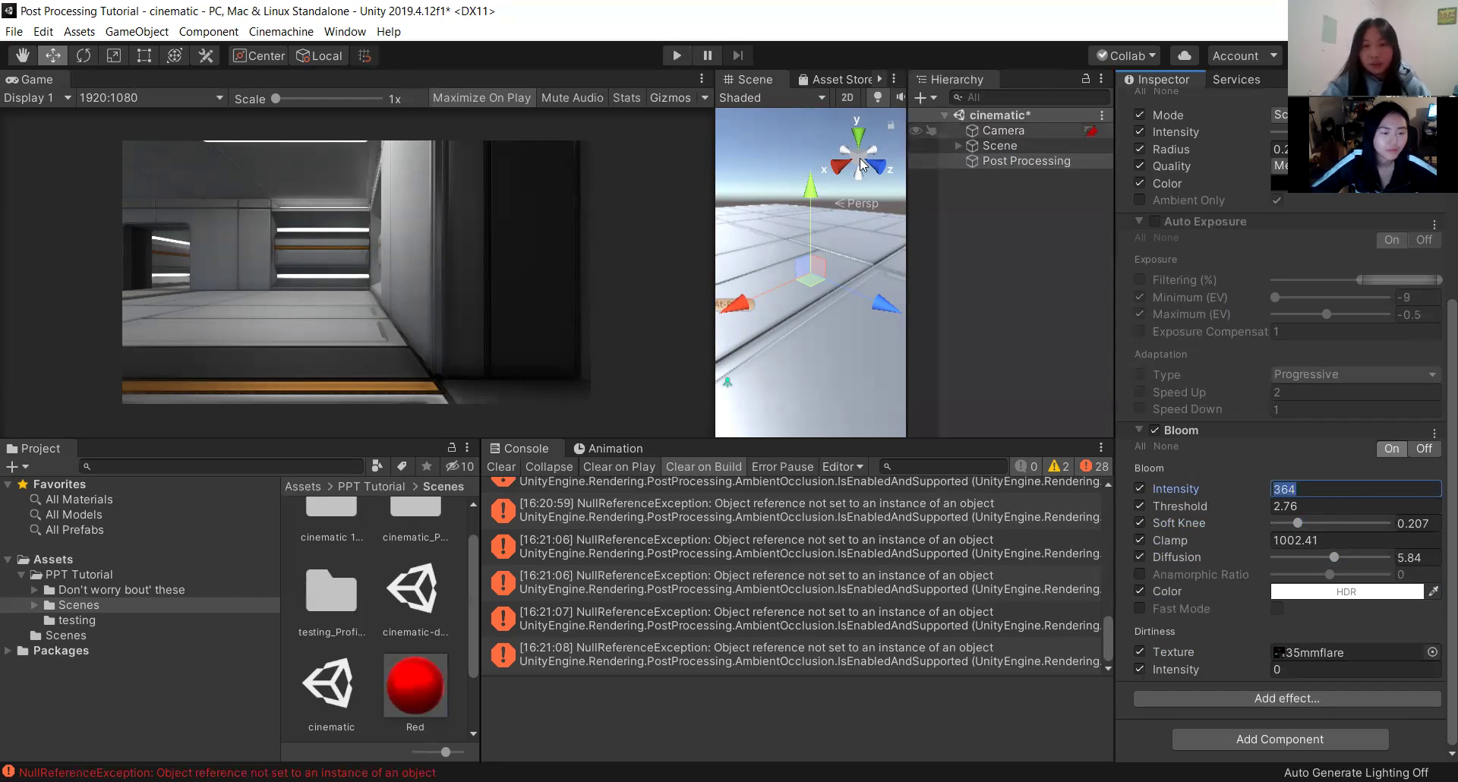
Expand the Scene group and inspect the light settings of its Directional Light.
left_click(958, 146)
left_click(1024, 176)
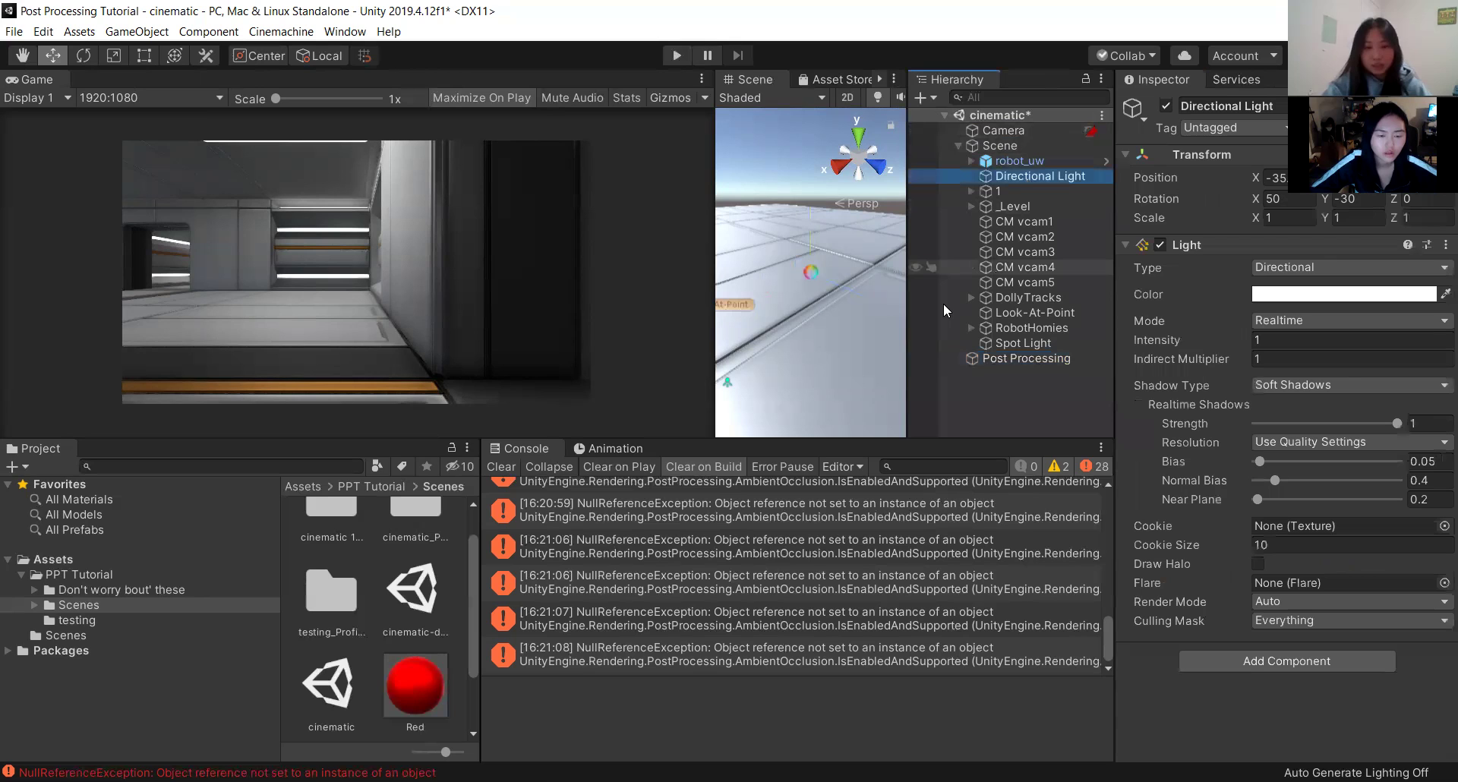
mouse_move(714, 335)
left_mouse_down()
mouse_move(693, 335)
mouse_move(708, 335)
left_mouse_up()
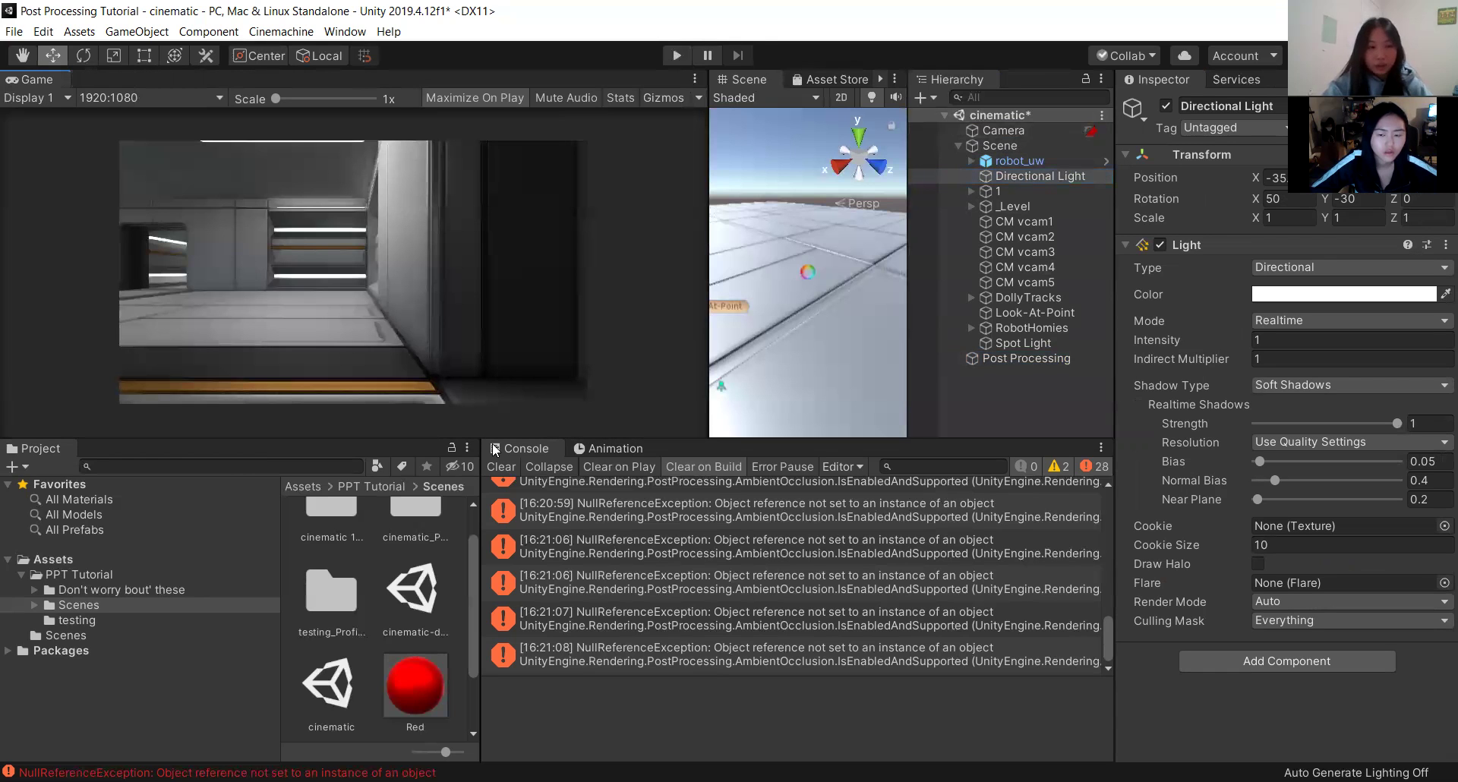
left_click(1012, 174)
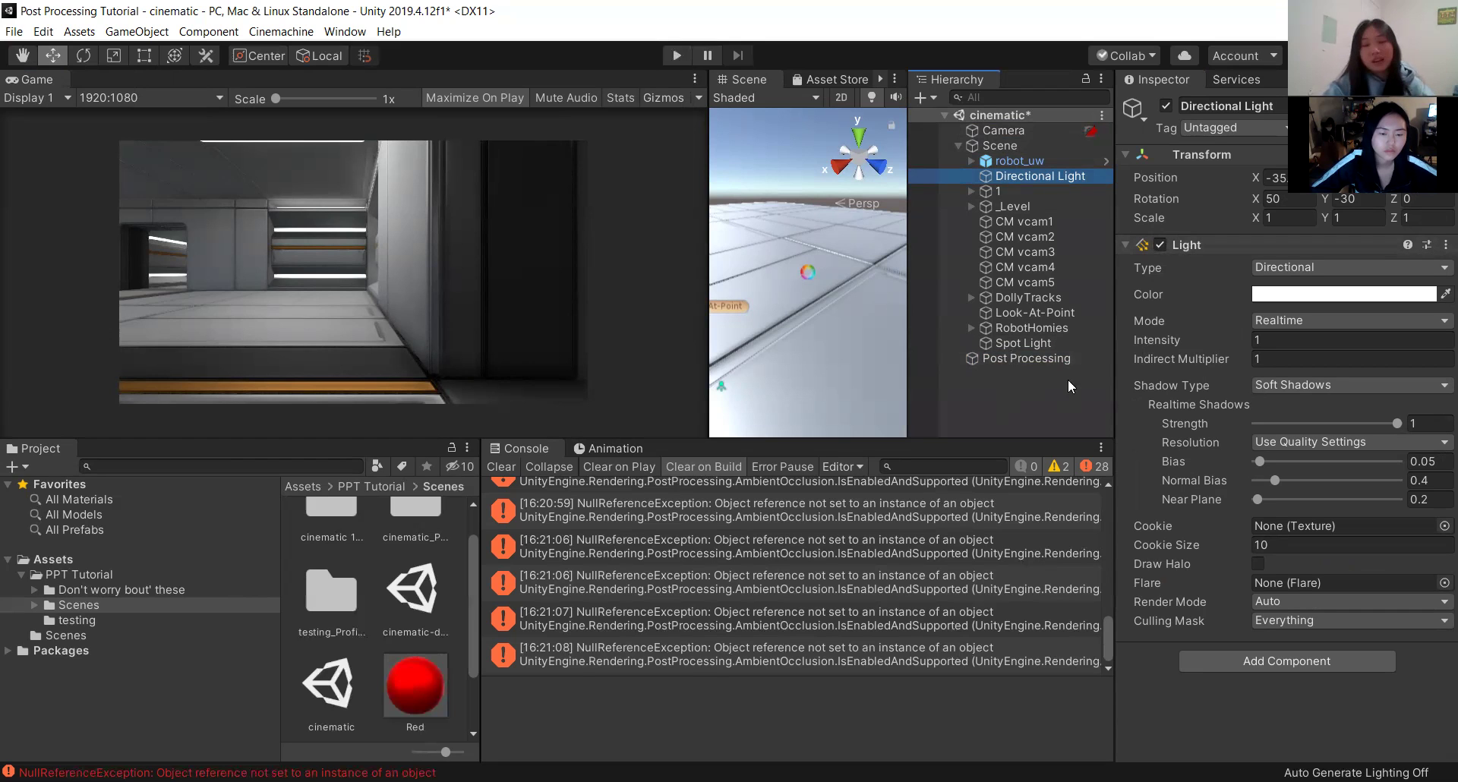
Select the Post Processing object again and enable the Bloom Anamorphic Ratio override.
left_click(1034, 361)
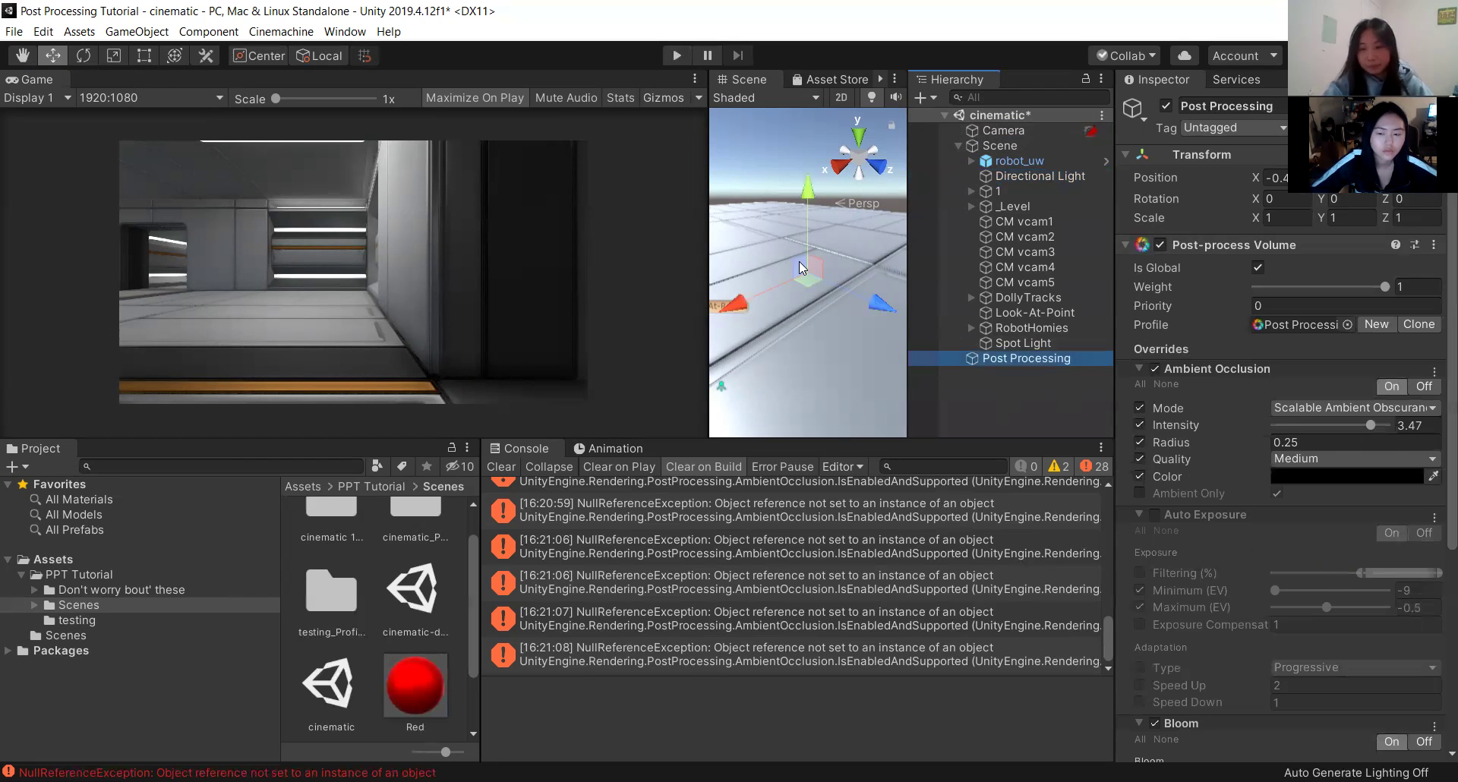
scroll(1239, 612, "down", 6)
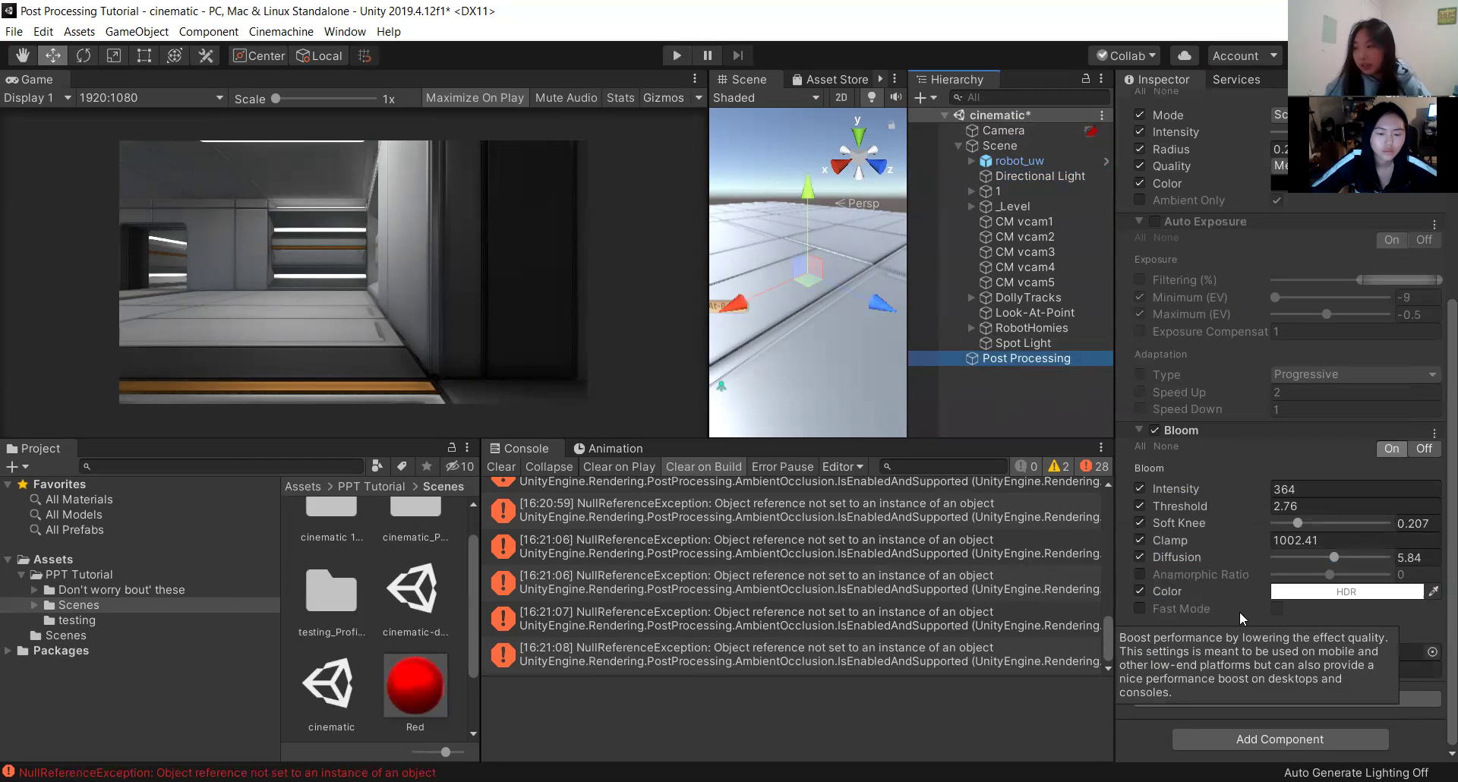
left_click(1139, 575)
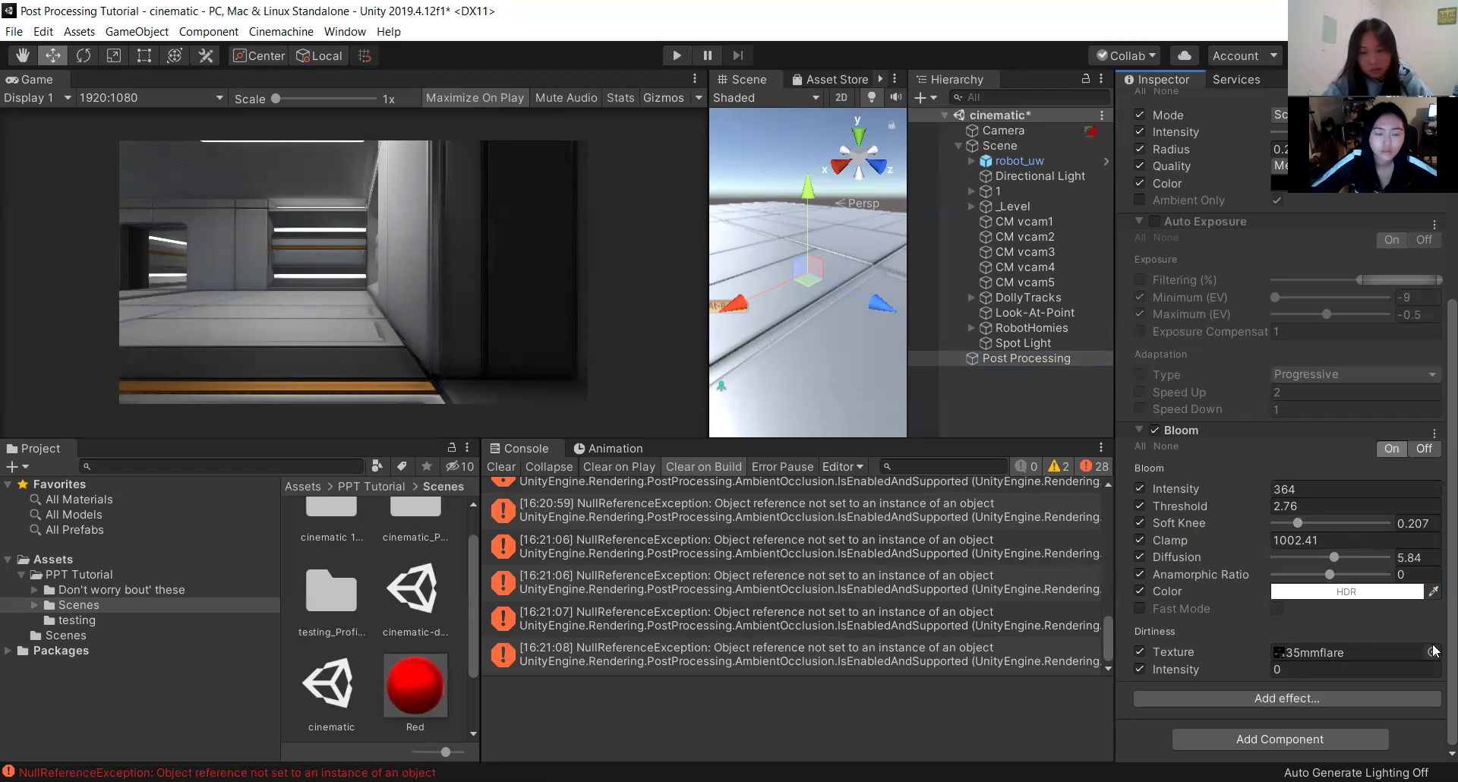
Reset the Bloom effect to its default settings.
left_click(1434, 434)
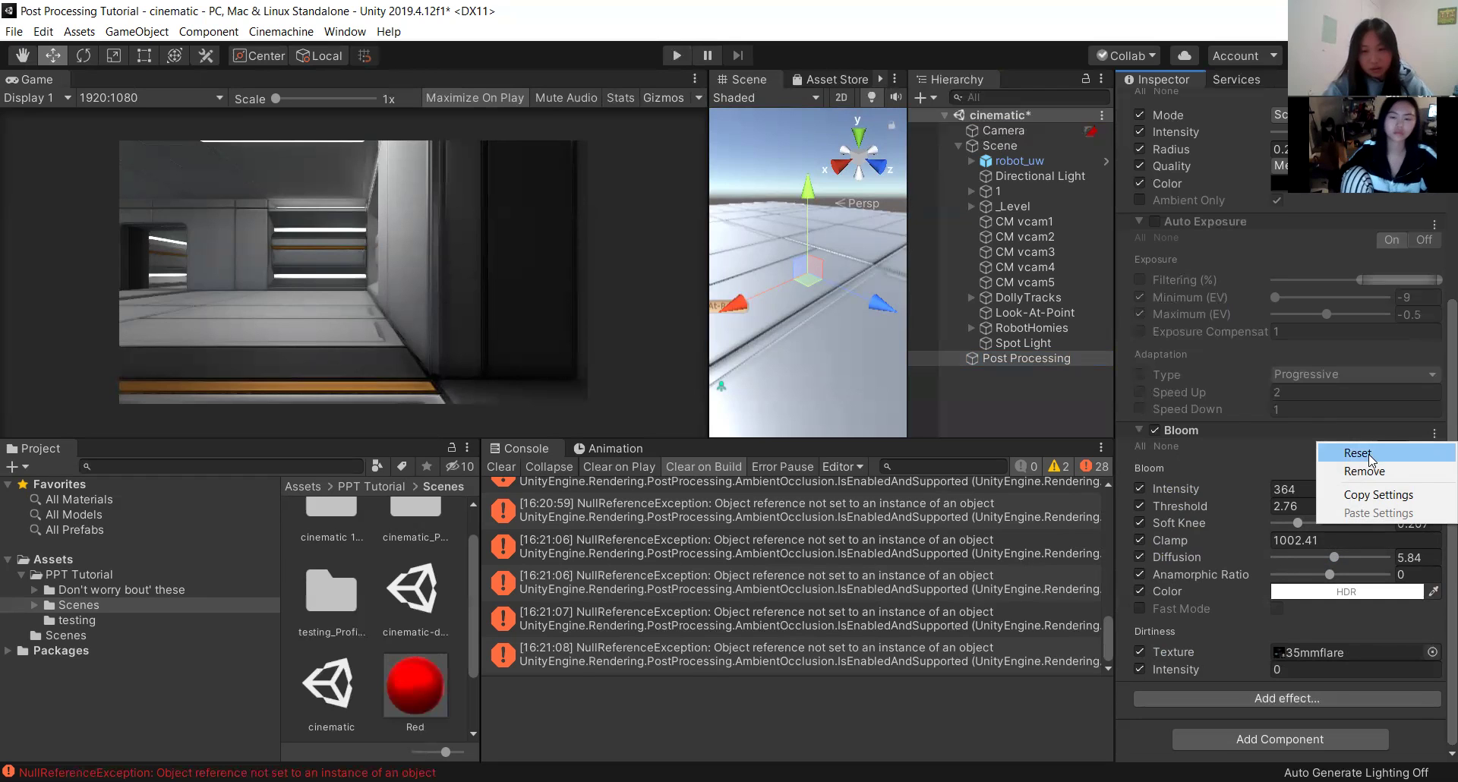
left_click(1236, 431)
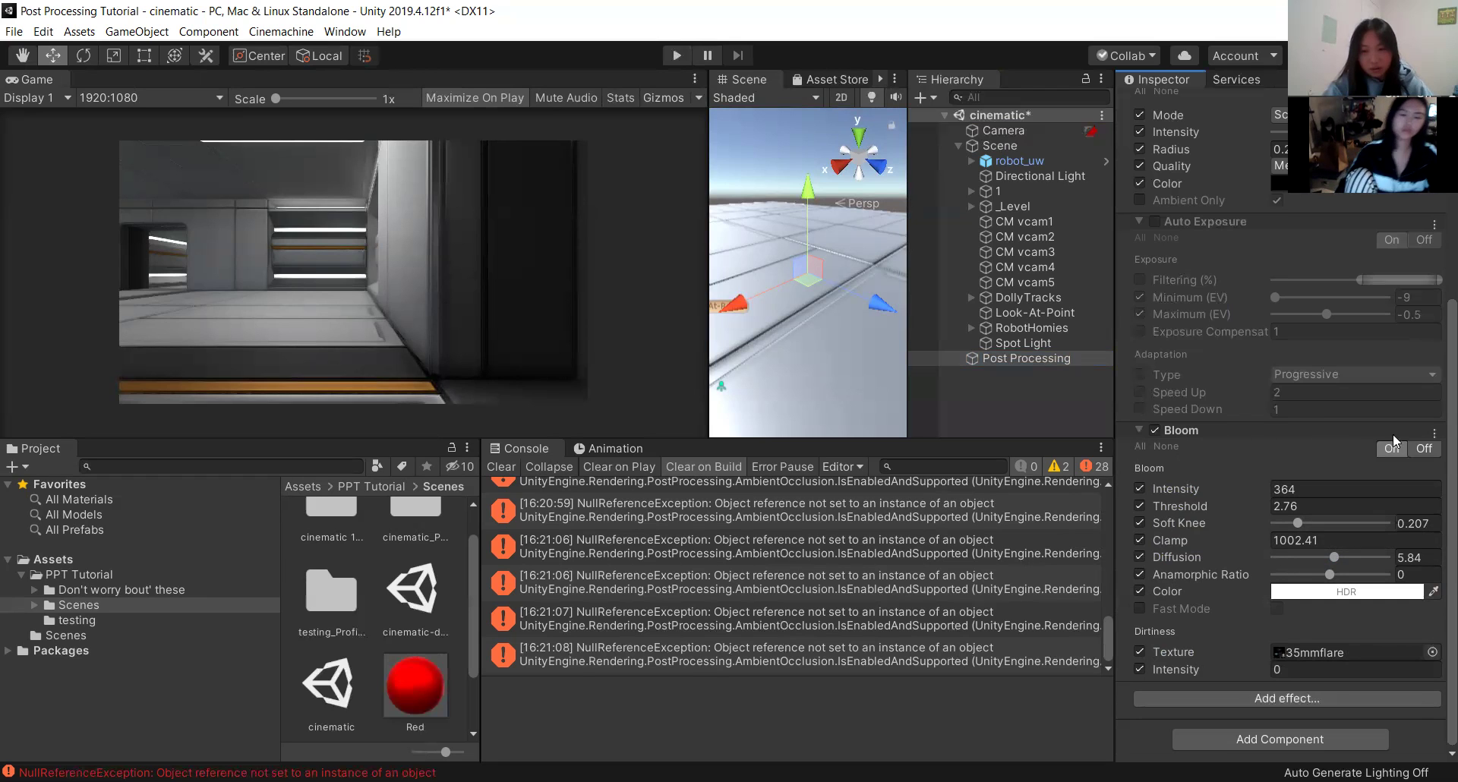
left_click(1434, 435)
left_click(1359, 453)
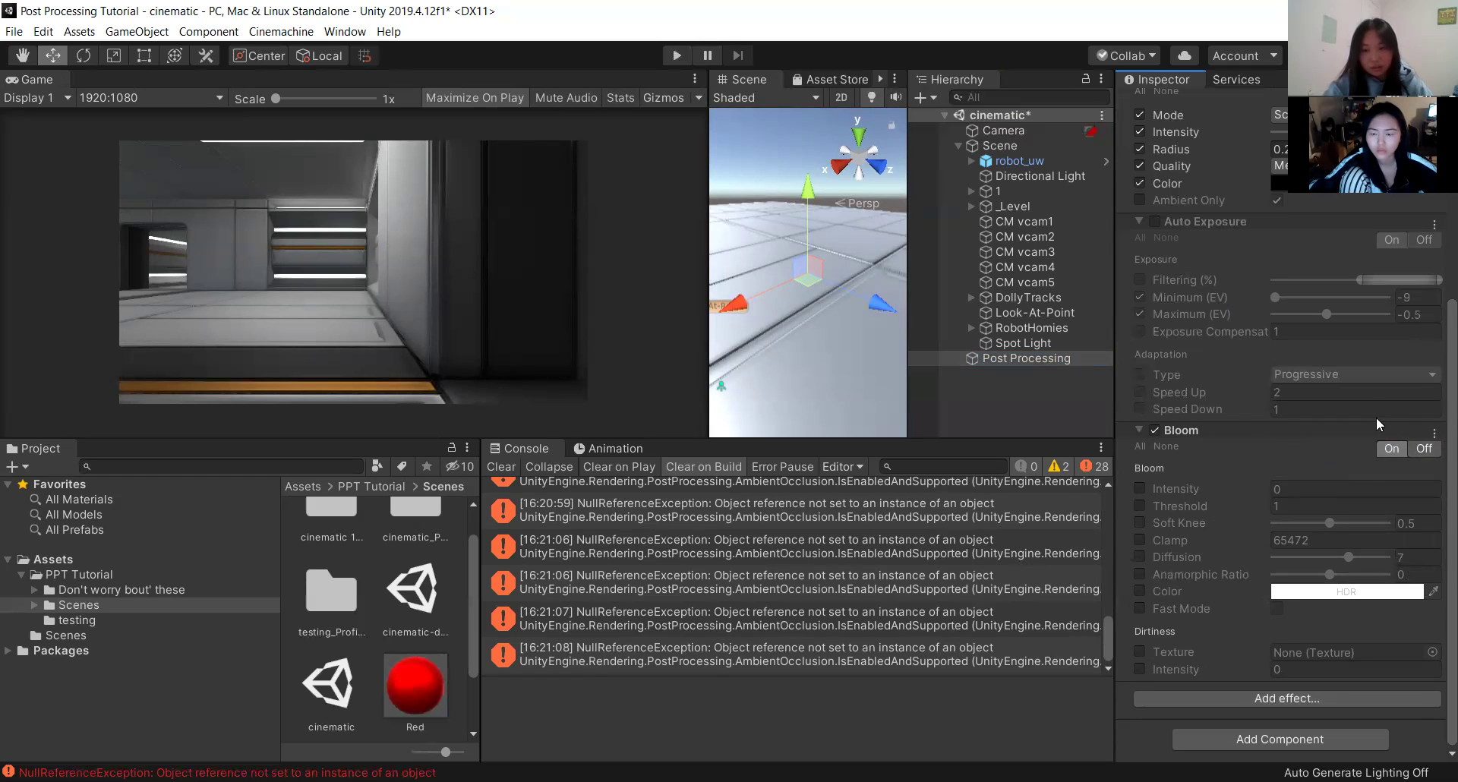
Set the Ambient Occlusion intensity to 3.35.
scroll(1376, 417, "up", 4)
left_click(1365, 256)
left_click_drag(1364, 261, 1368, 260)
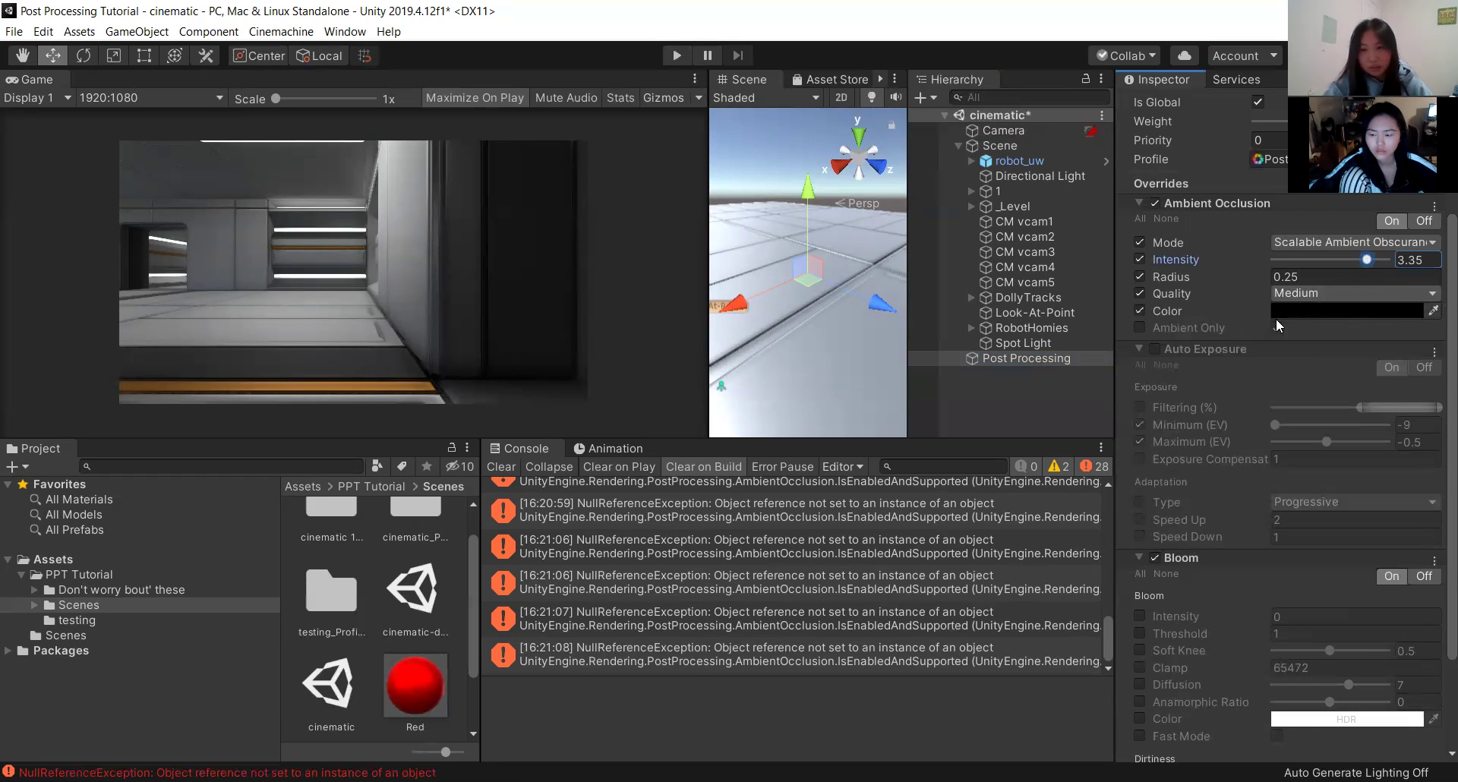
Enable the Bloom overrides for Intensity, Threshold, Soft Knee, Clamp, Diffusion, Anamorphic Ratio and Color.
scroll(1276, 318, "up", 3)
scroll(1356, 593, "down", 6)
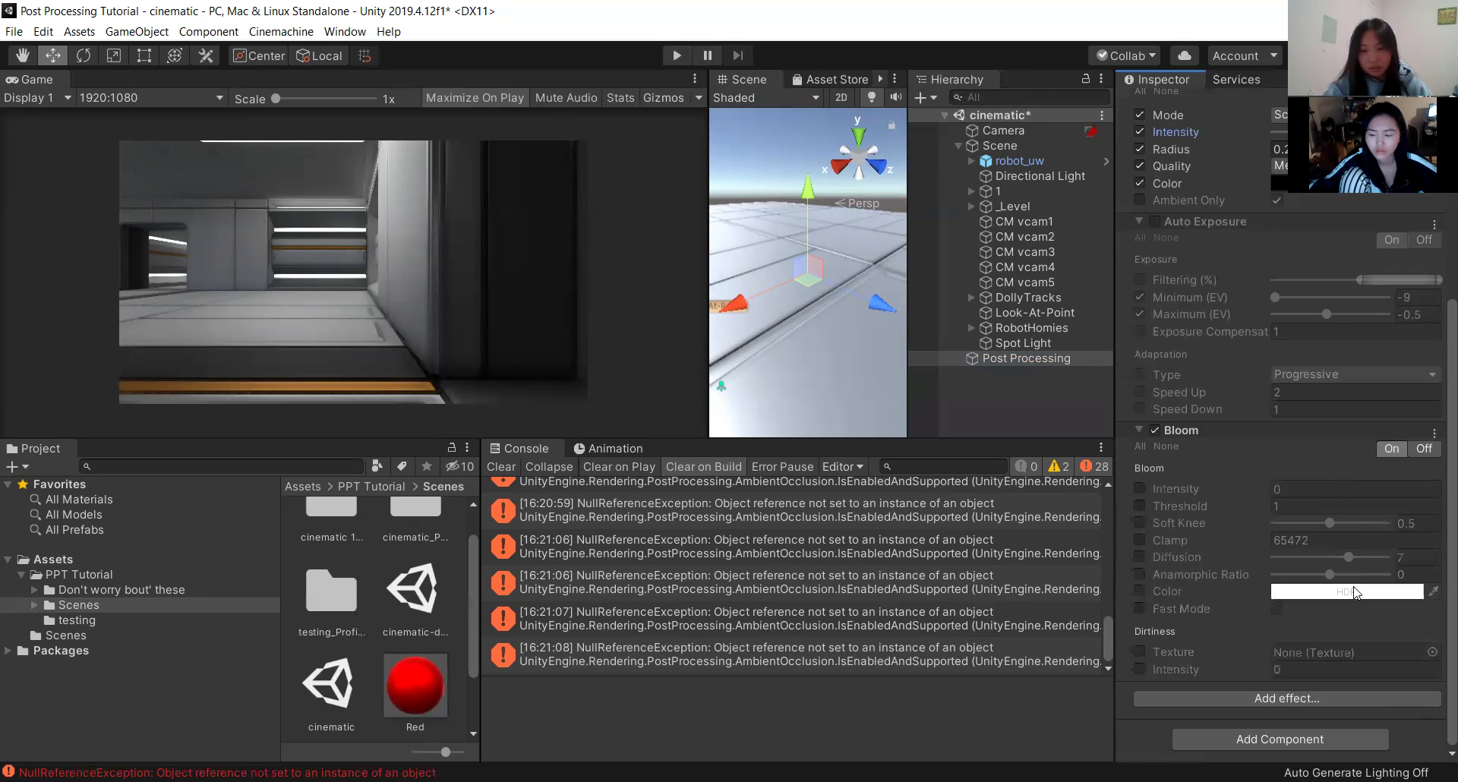
left_click(1138, 488)
left_click(1140, 506)
left_click(1141, 523)
left_click(1140, 540)
left_click(1140, 556)
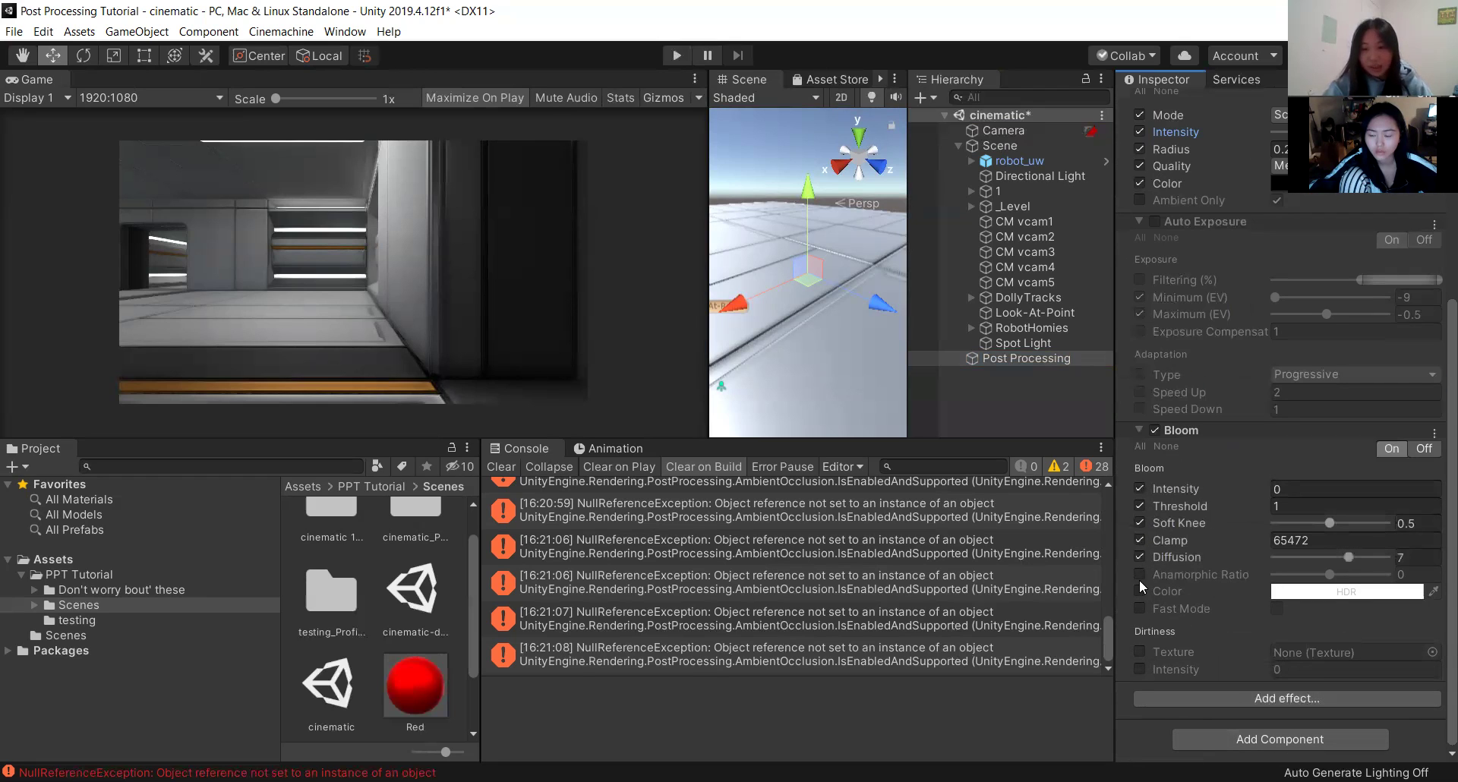
left_click(1141, 575)
left_click(1141, 592)
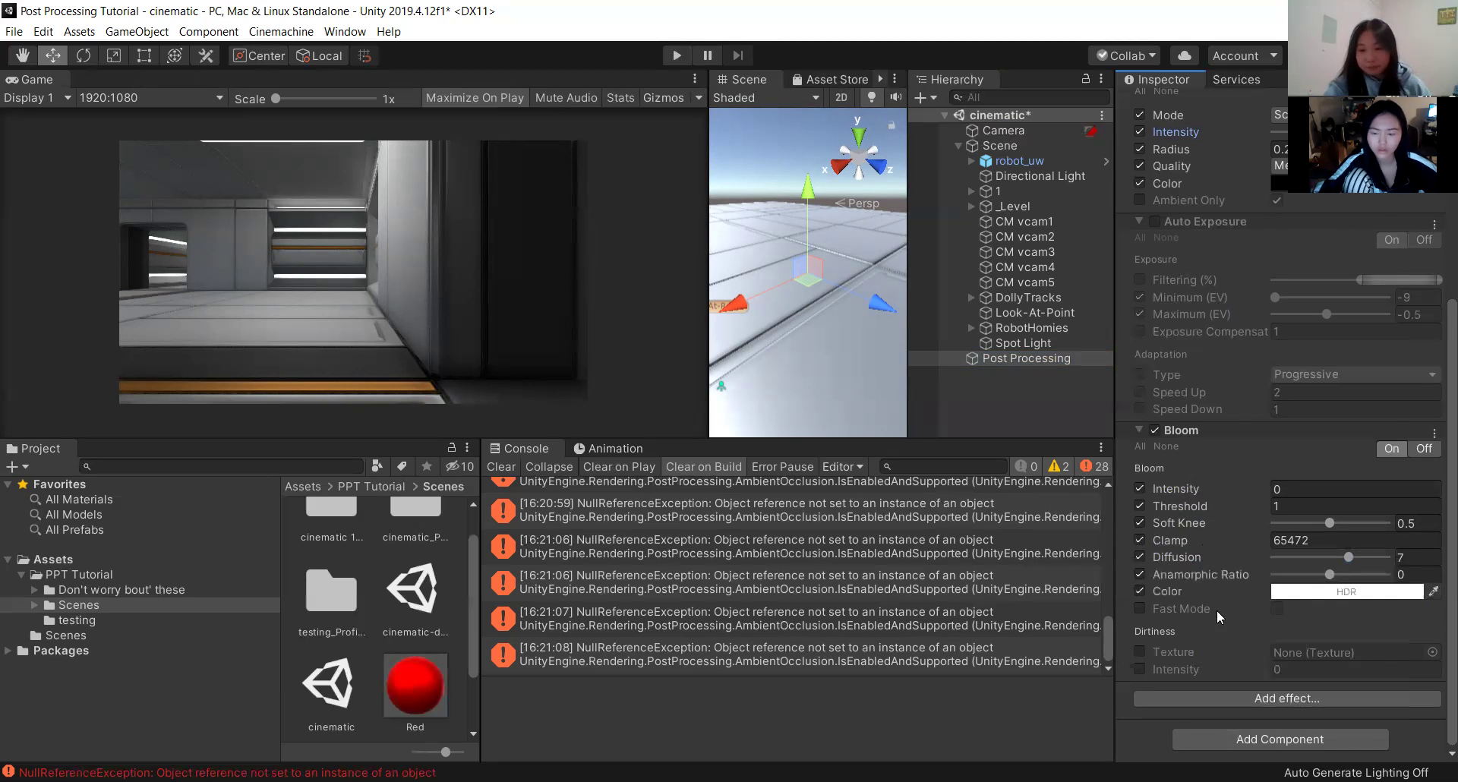
Set the Bloom anamorphic ratio to -1 and the intensity of its white HDR color to 0.
left_click_drag(1204, 575, 1162, 575)
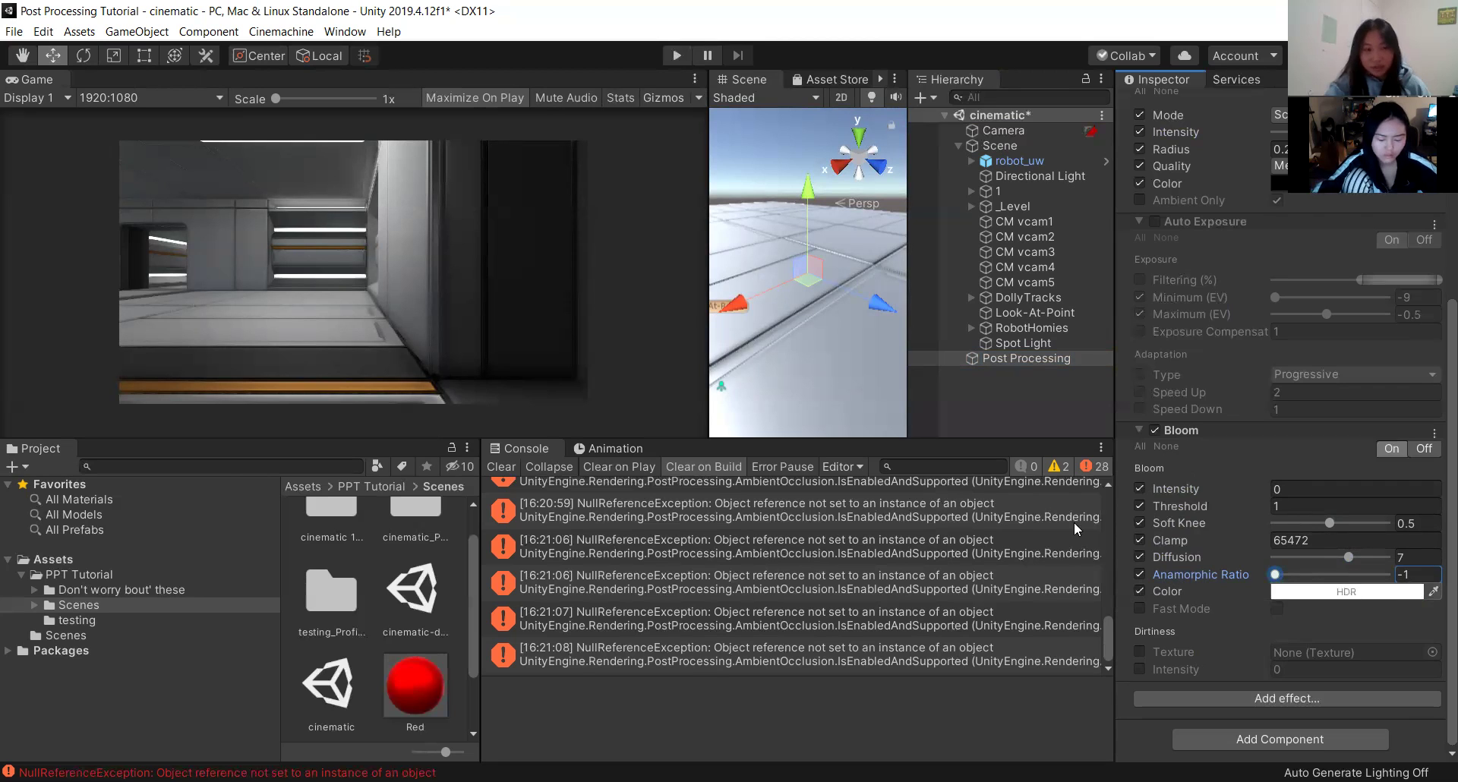
left_click(1344, 592)
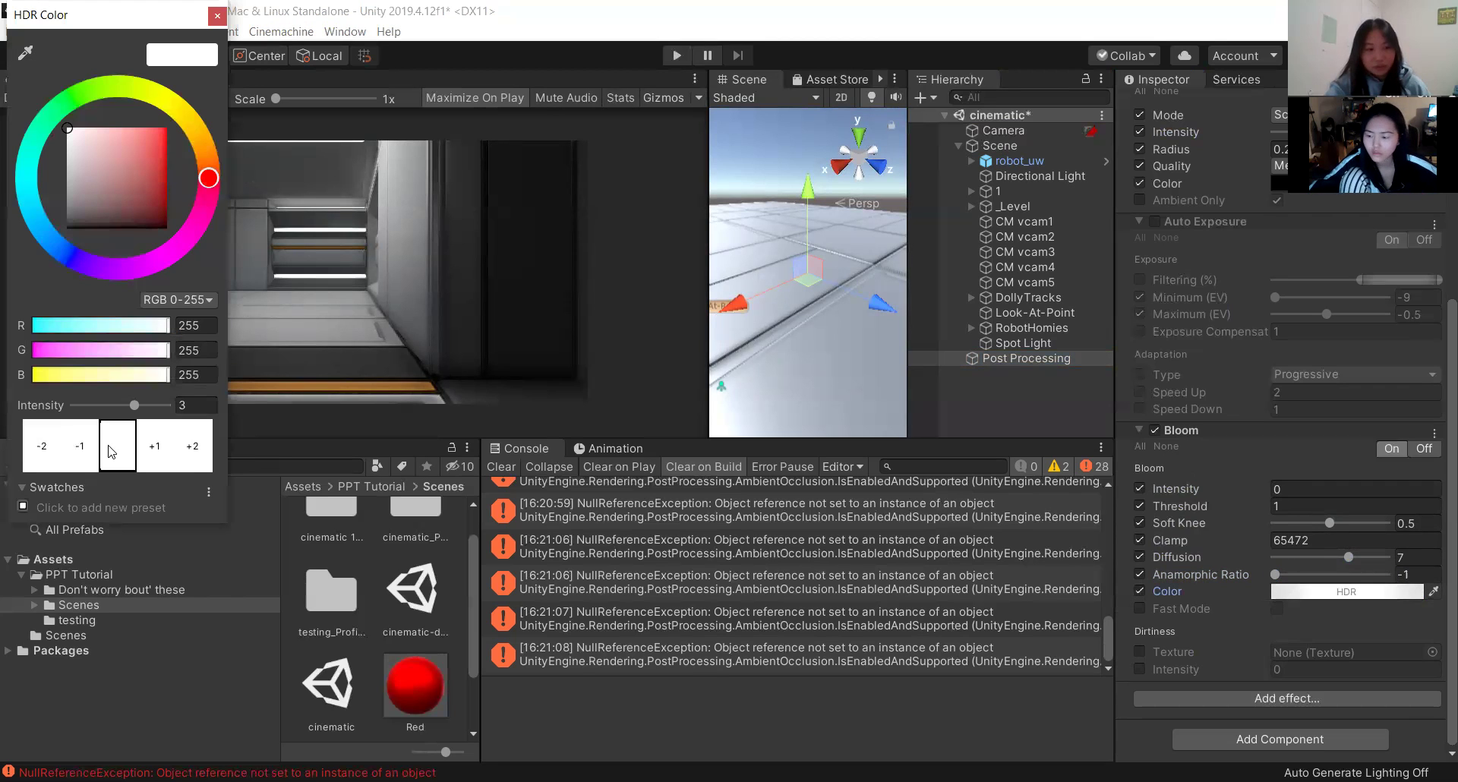
left_click(88, 458)
left_click(46, 444)
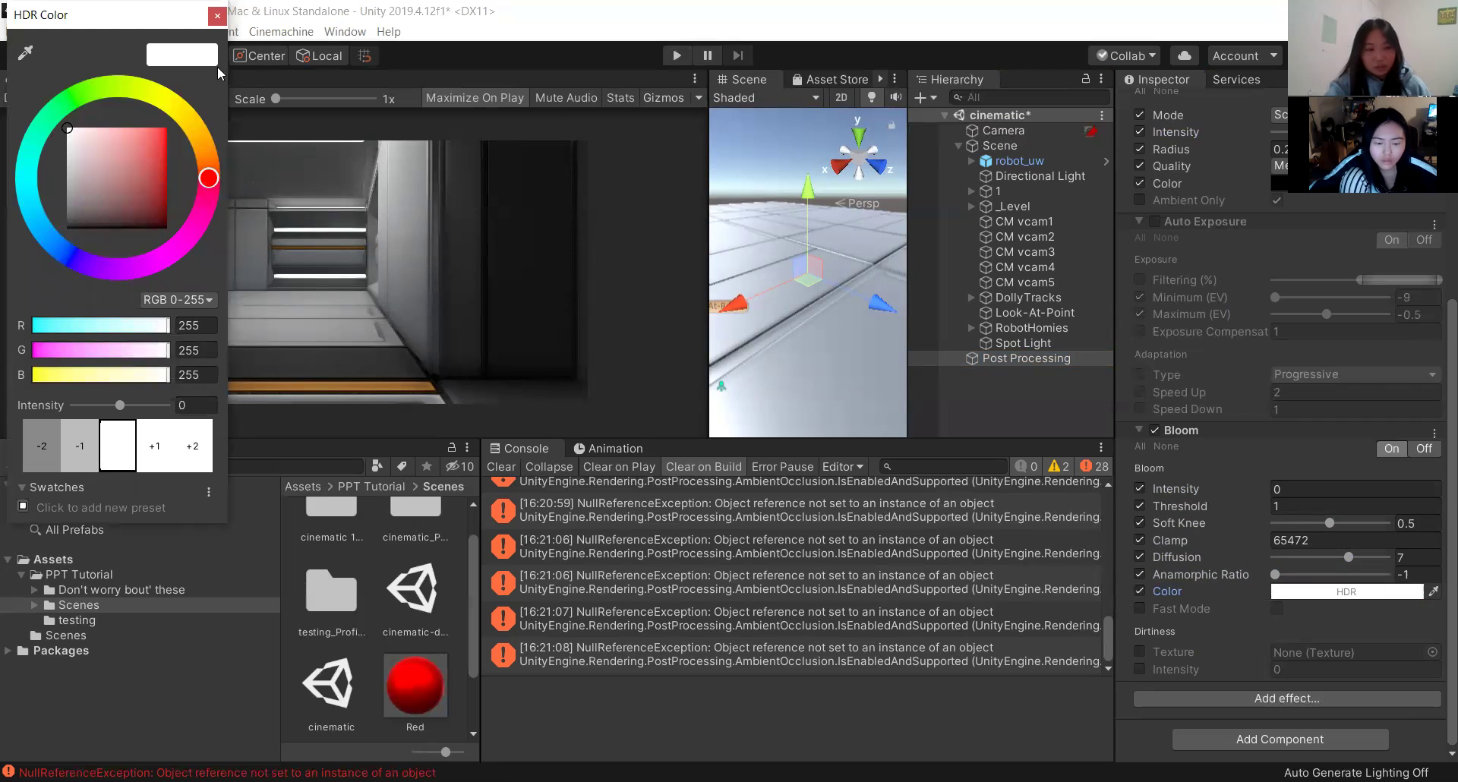
left_click(218, 16)
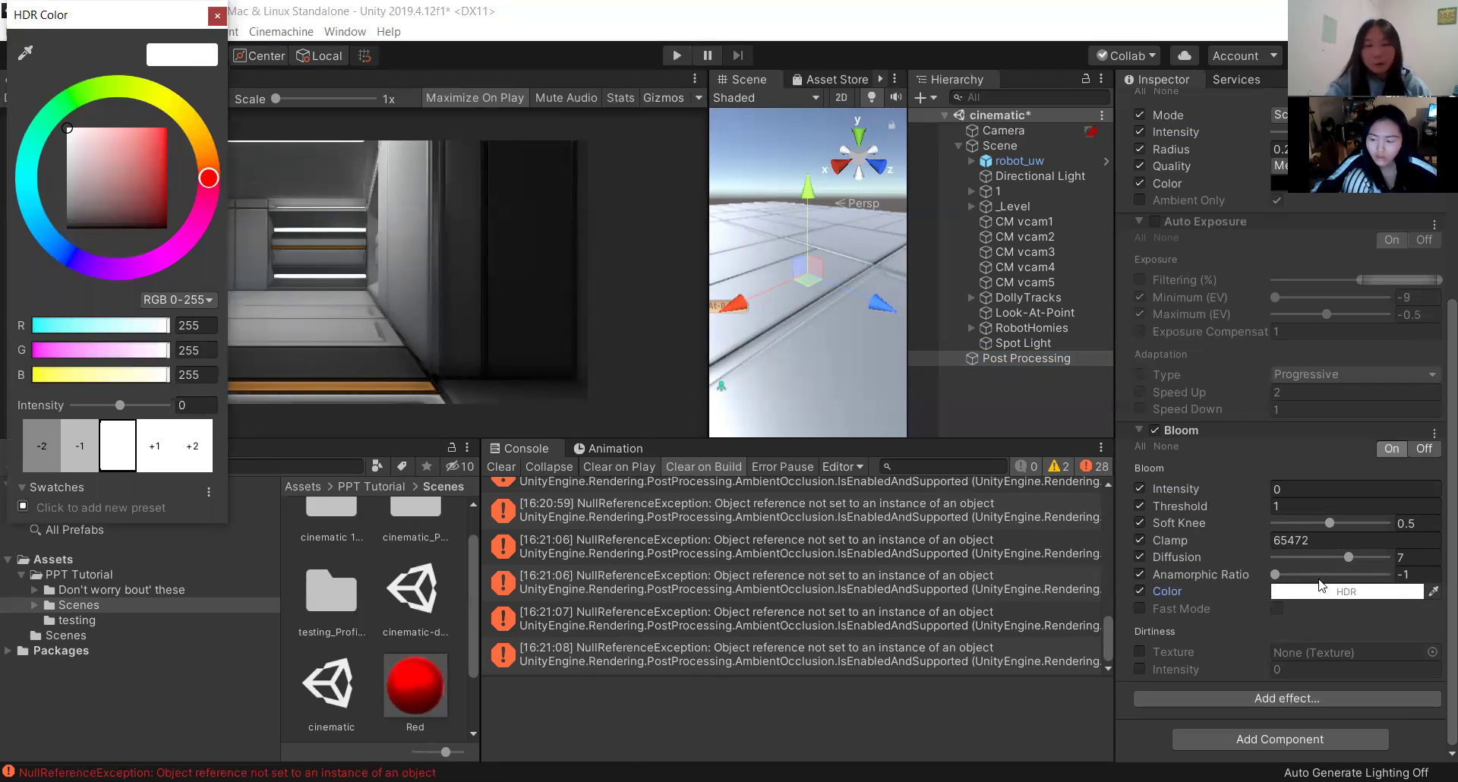
left_click(1274, 575)
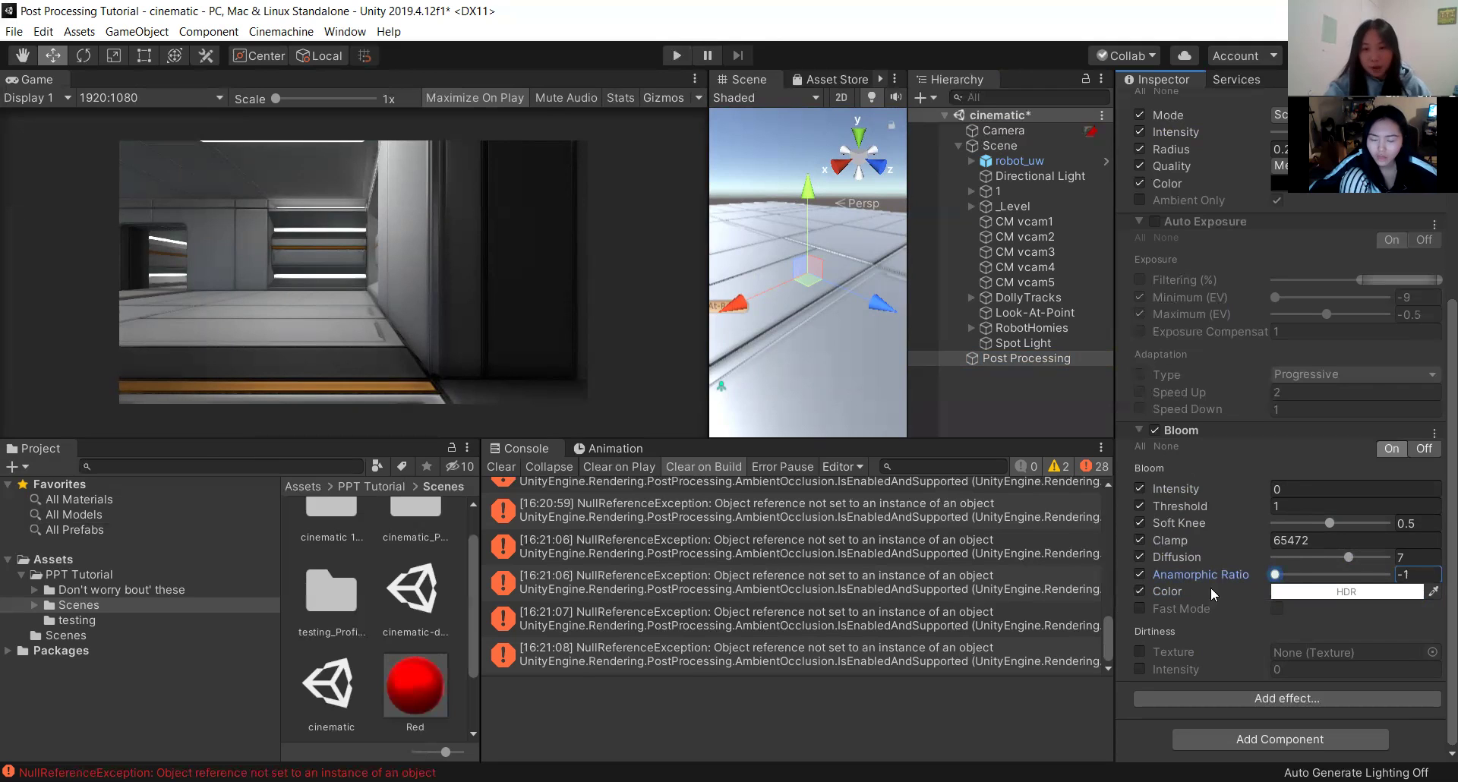
Set the Bloom intensity to 14.95.
mouse_move(1215, 581)
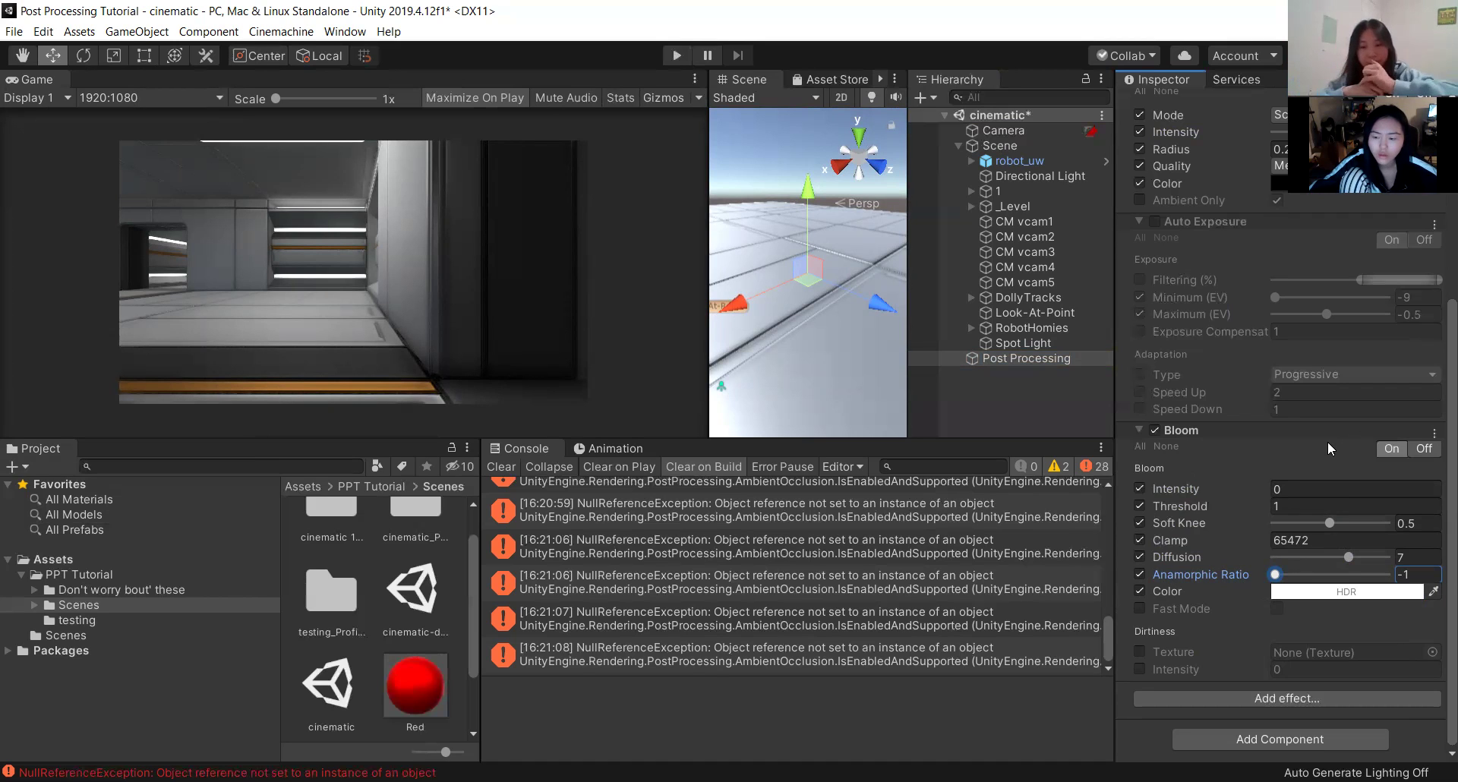
left_click_drag(1182, 488, 1207, 487)
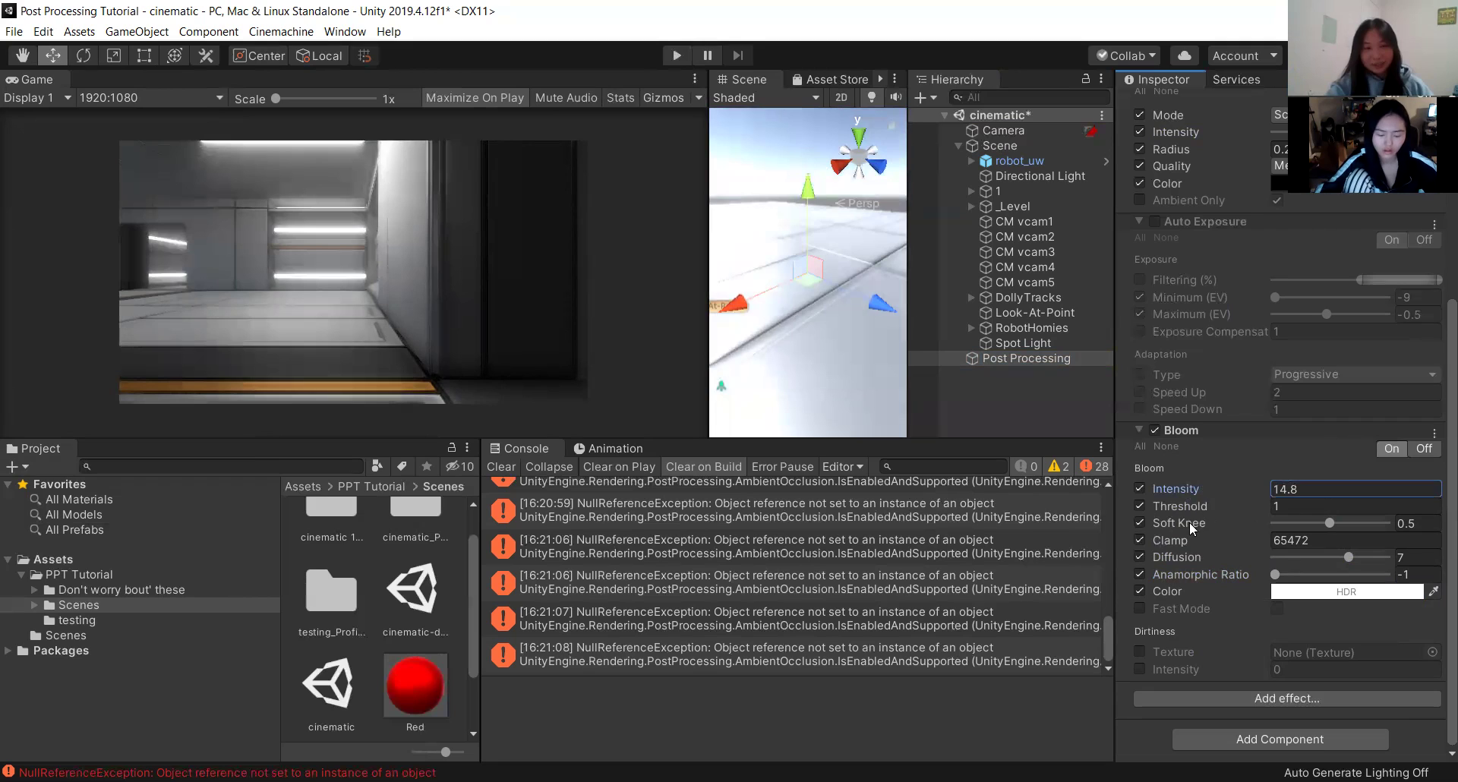
left_click(1276, 574)
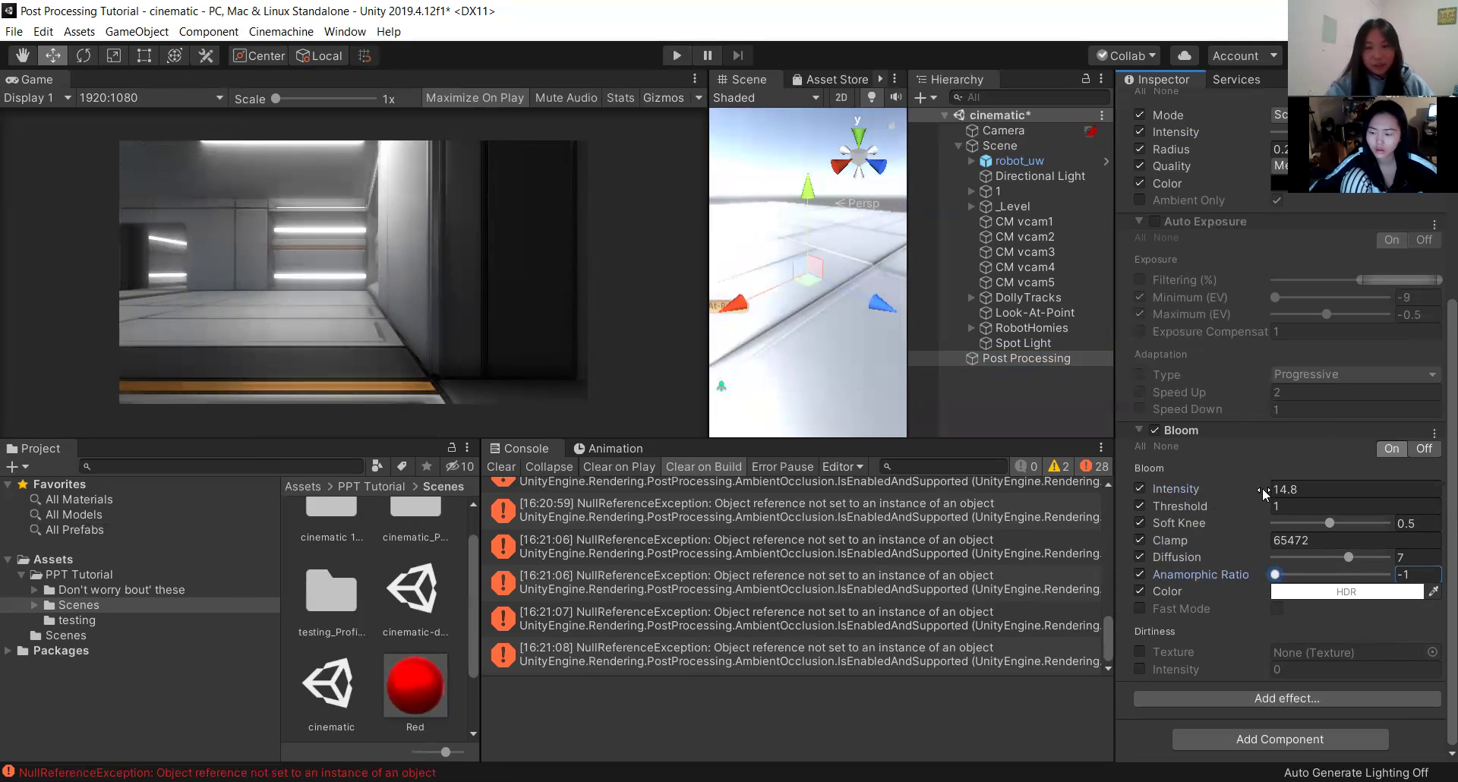
left_click_drag(1211, 494, 1209, 490)
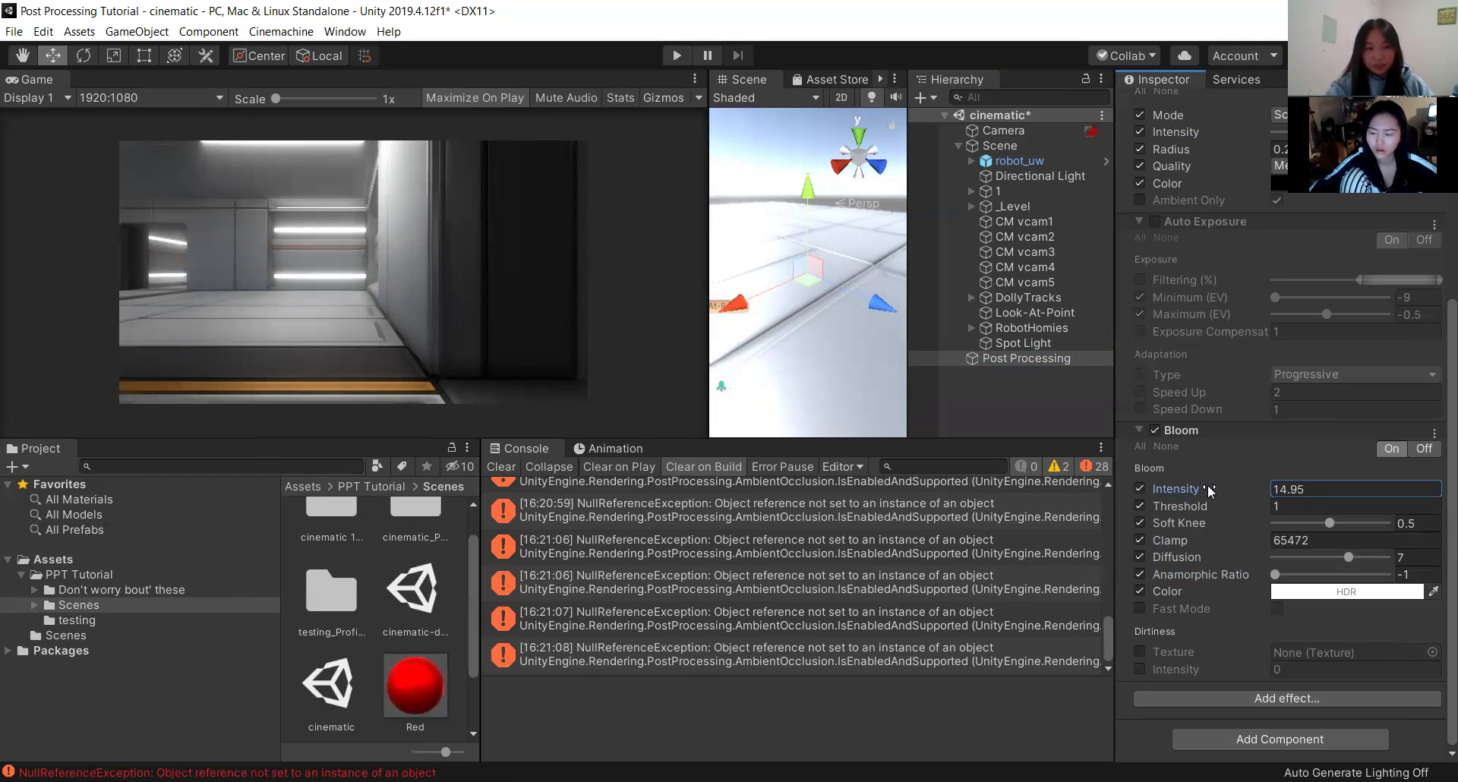
Change the Bloom HDR color from white to pure red.
left_click(1325, 592)
left_click(23, 506)
left_click(216, 17)
Try a Bloom anamorphic ratio of 1, settle on -0.58 and set the soft knee to 0.466.
left_click(1249, 576)
mouse_move(1275, 575)
left_mouse_down()
mouse_move(1436, 585)
mouse_move(1275, 575)
left_mouse_up()
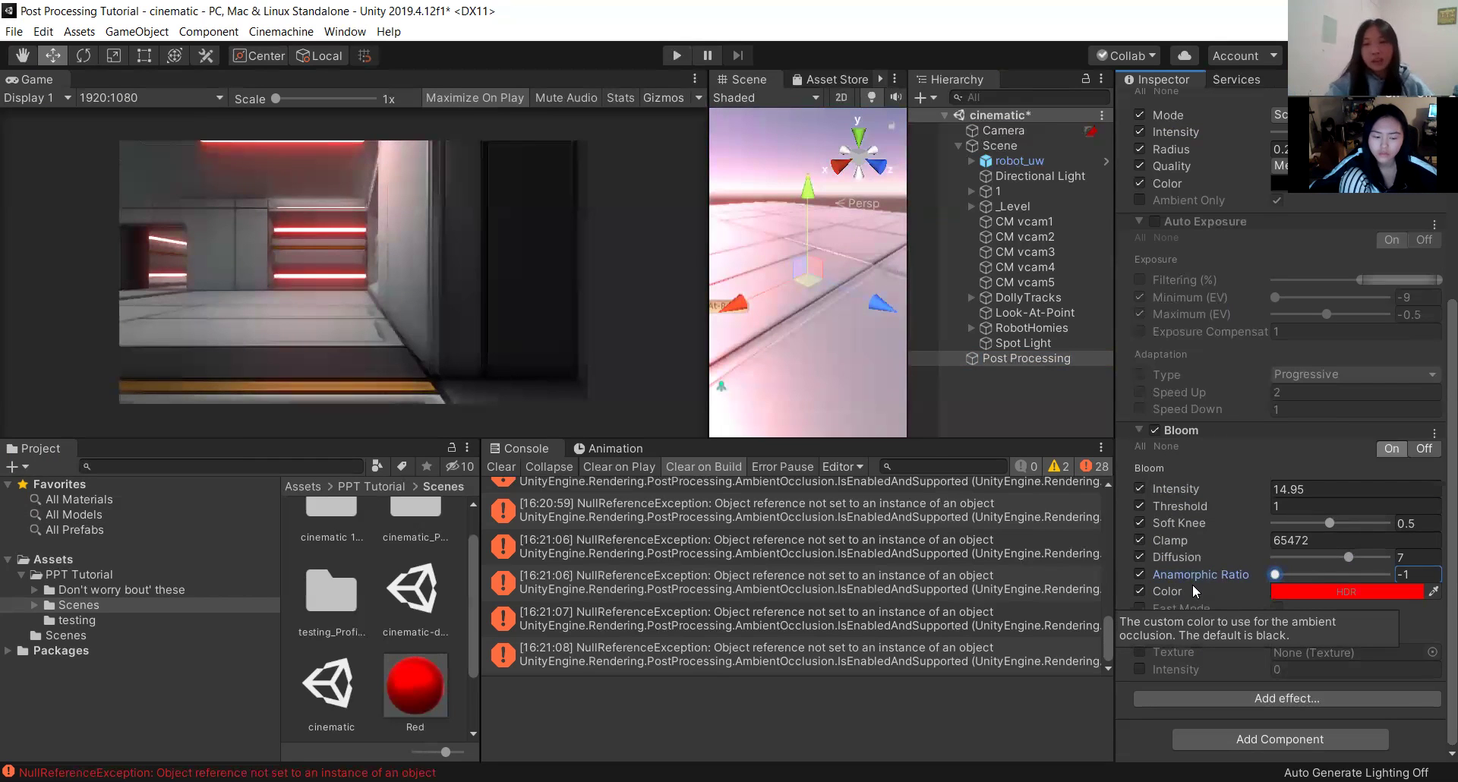
left_click_drag(1276, 572, 1384, 574)
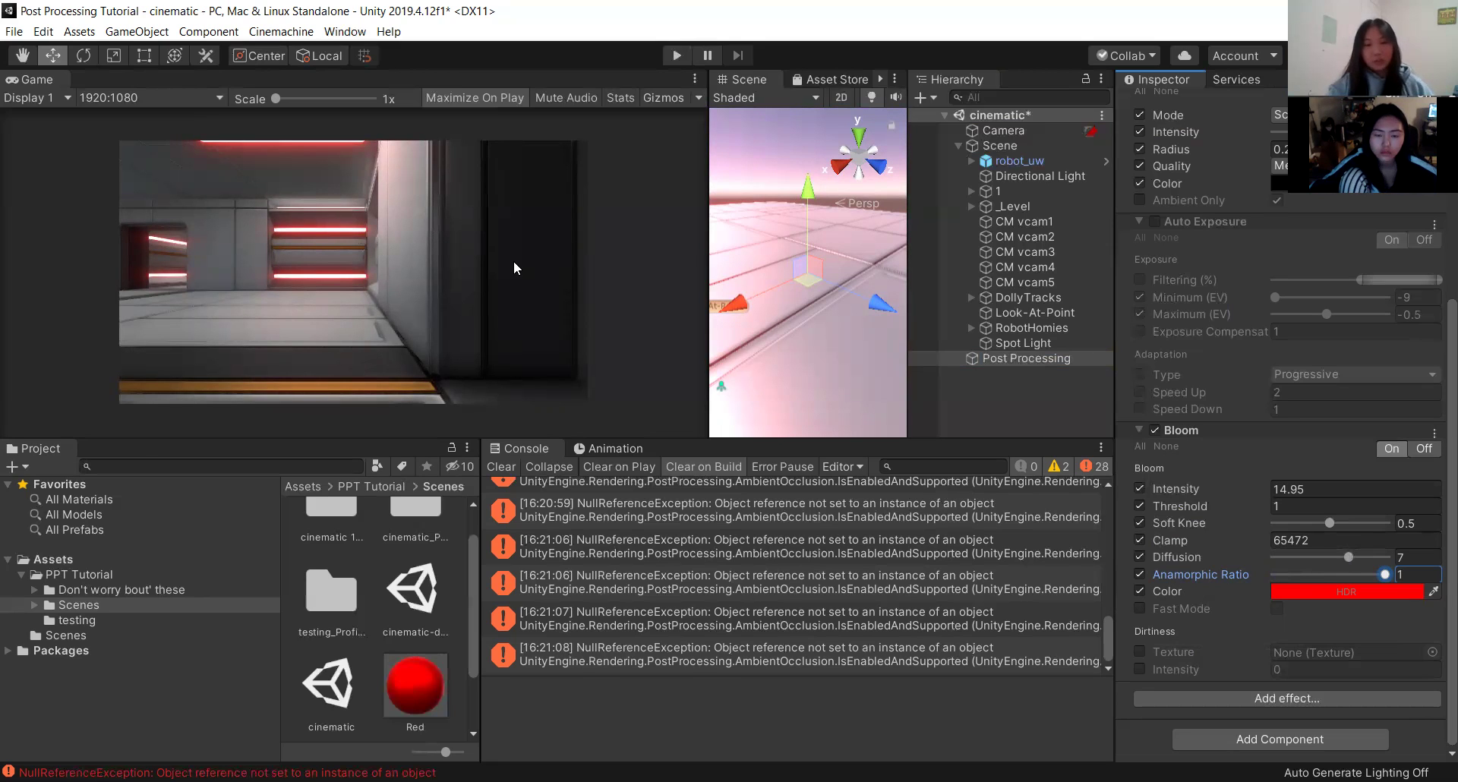
left_click_drag(1381, 575, 1298, 574)
left_click_drag(1335, 522, 1325, 523)
Try Bloom threshold values of 0 and 41 and return the threshold to 1.
left_click(1297, 508)
type("0")
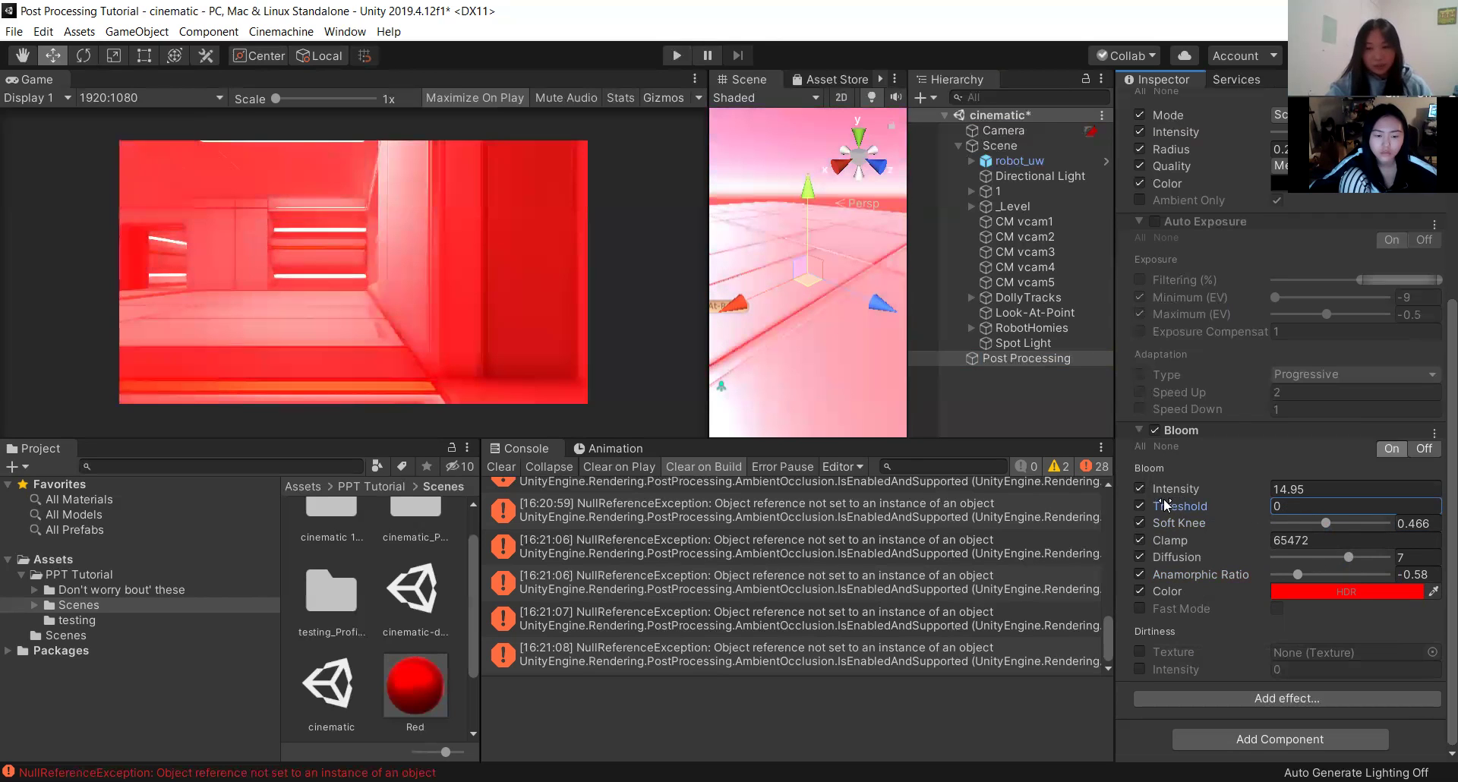
left_click_drag(1156, 502, 47, 534)
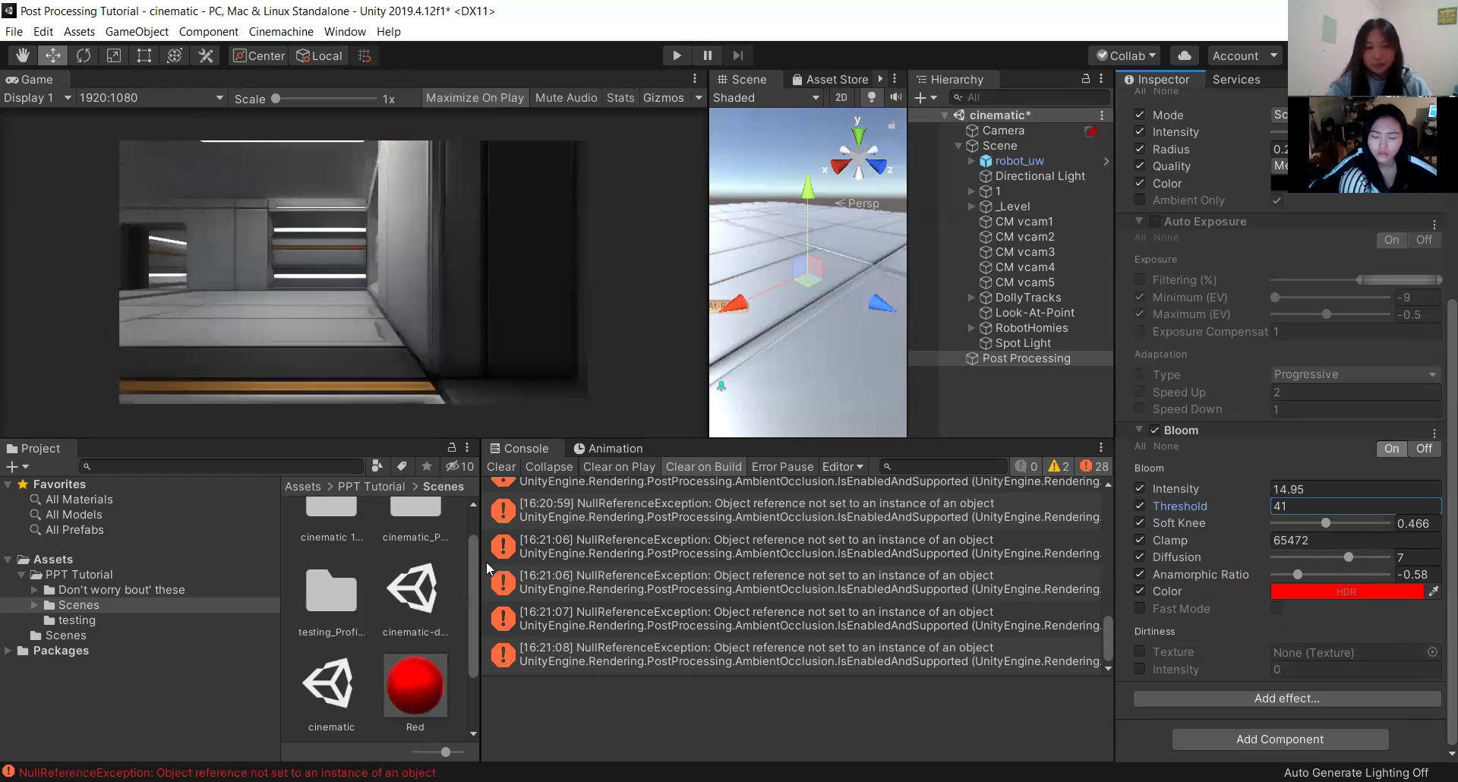
type("1")
Try a Bloom soft knee of 0 and undo the change.
left_click(1332, 521)
left_click_drag(1332, 521, 1272, 522)
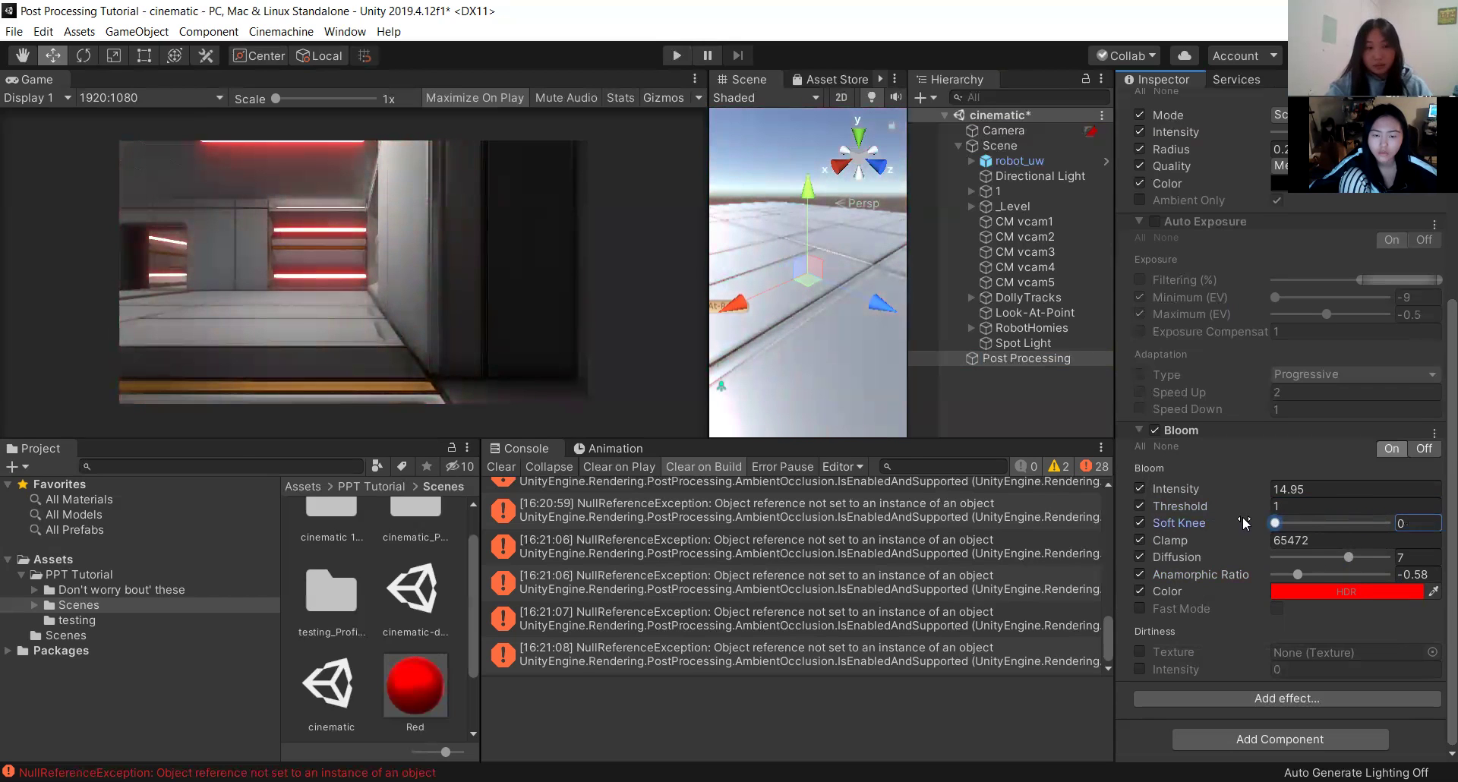
key("ctrl+z")
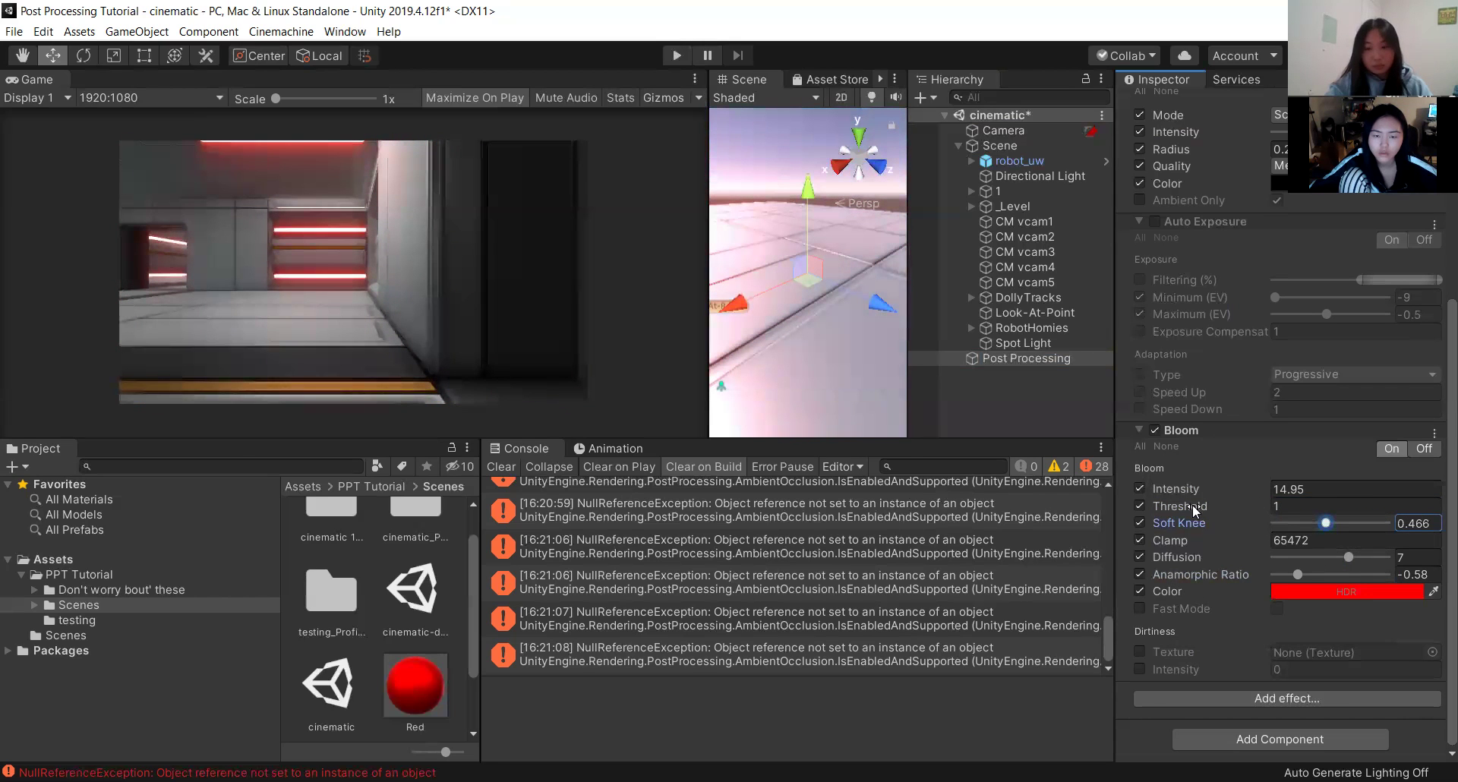
Vary the Bloom threshold to 1.48 and down to 0 to compare the glow, and restore it to 1.
mouse_move(1192, 504)
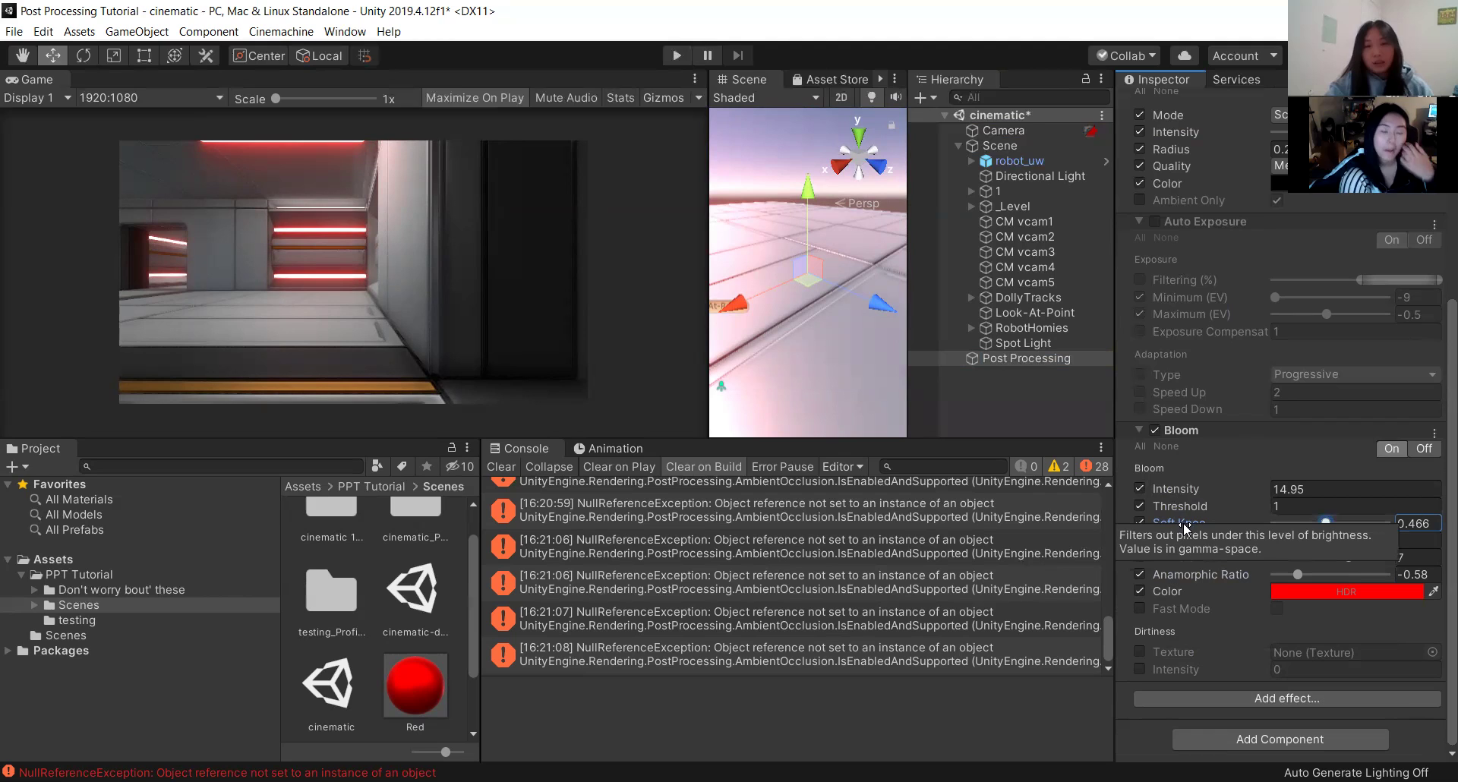
left_click(1258, 506)
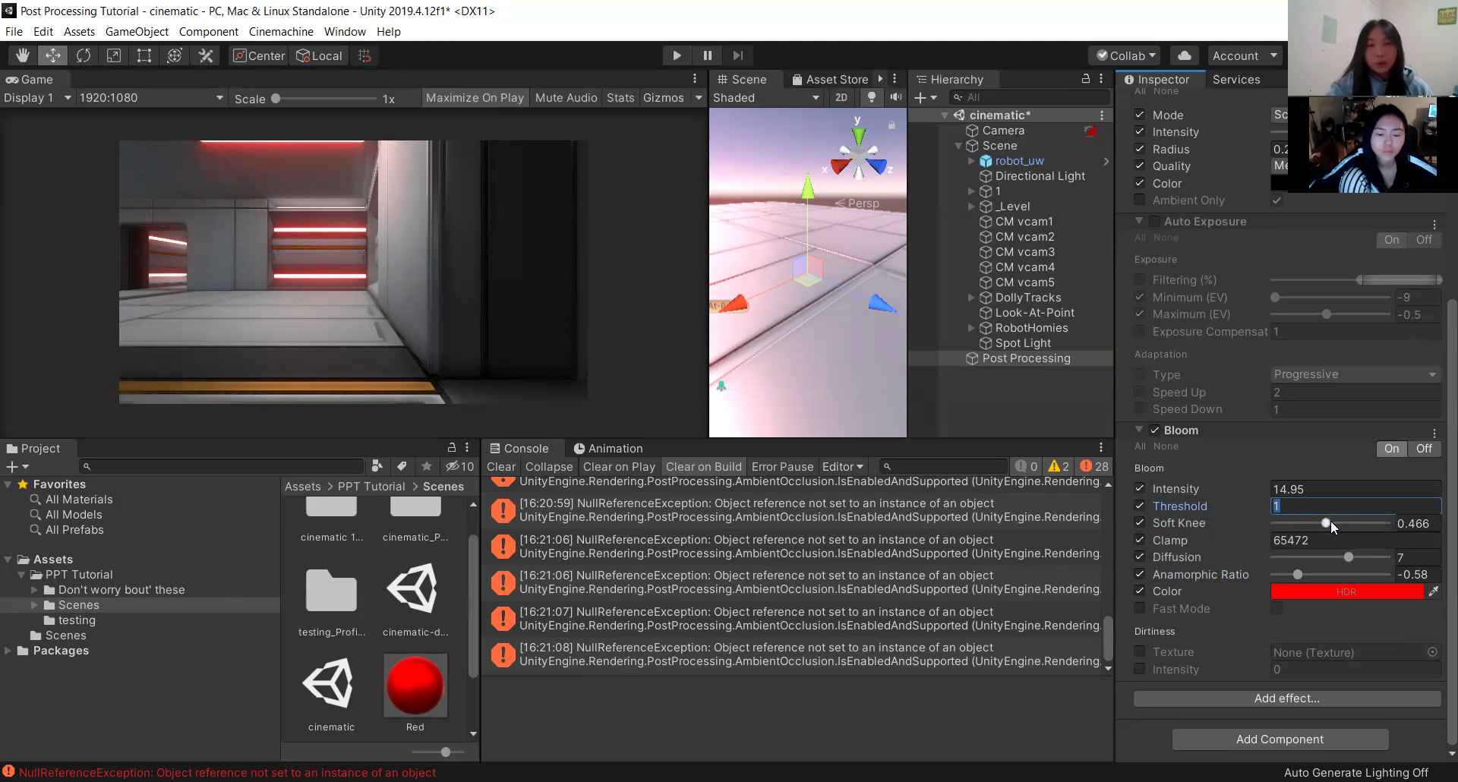
mouse_move(1239, 524)
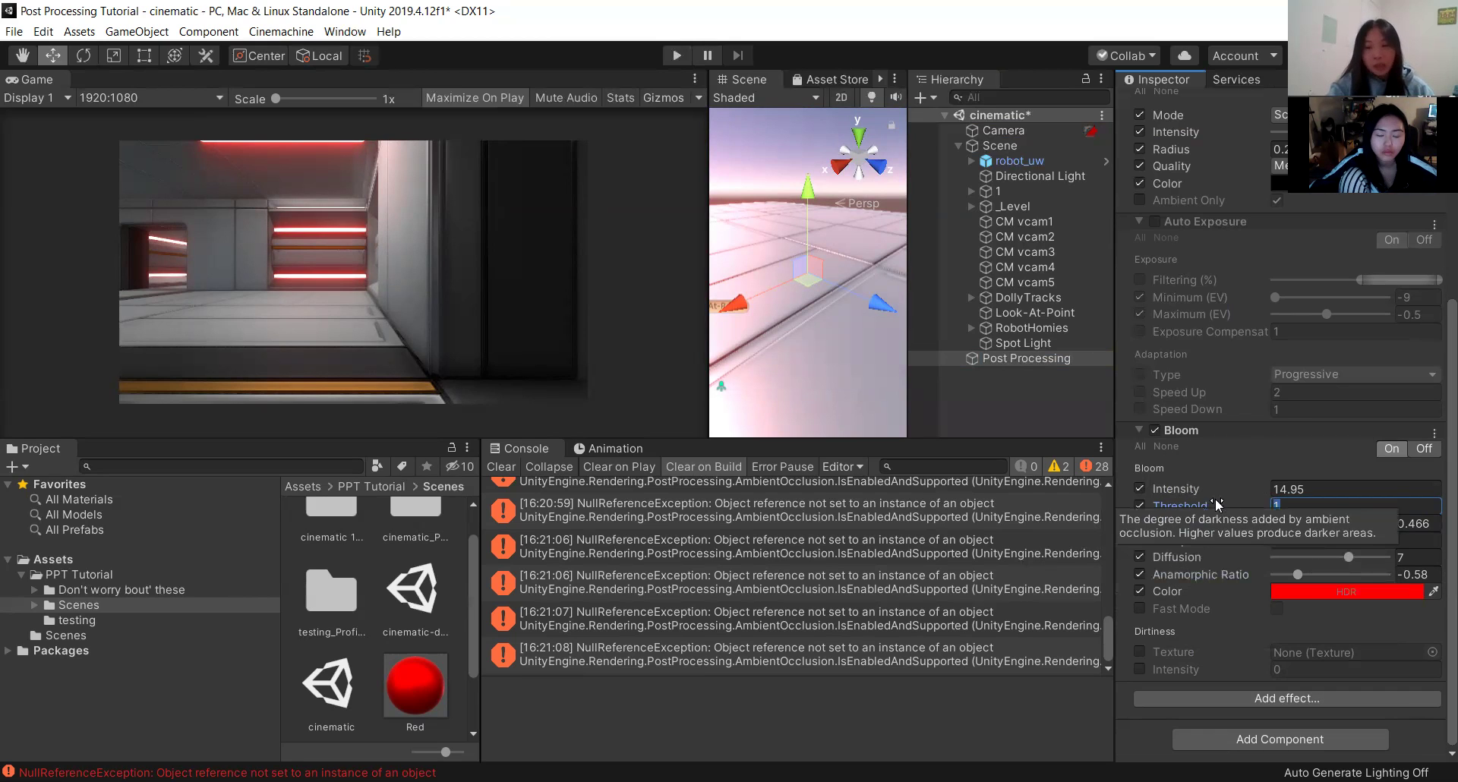
left_click(1181, 506)
left_click_drag(1182, 504, 1201, 503)
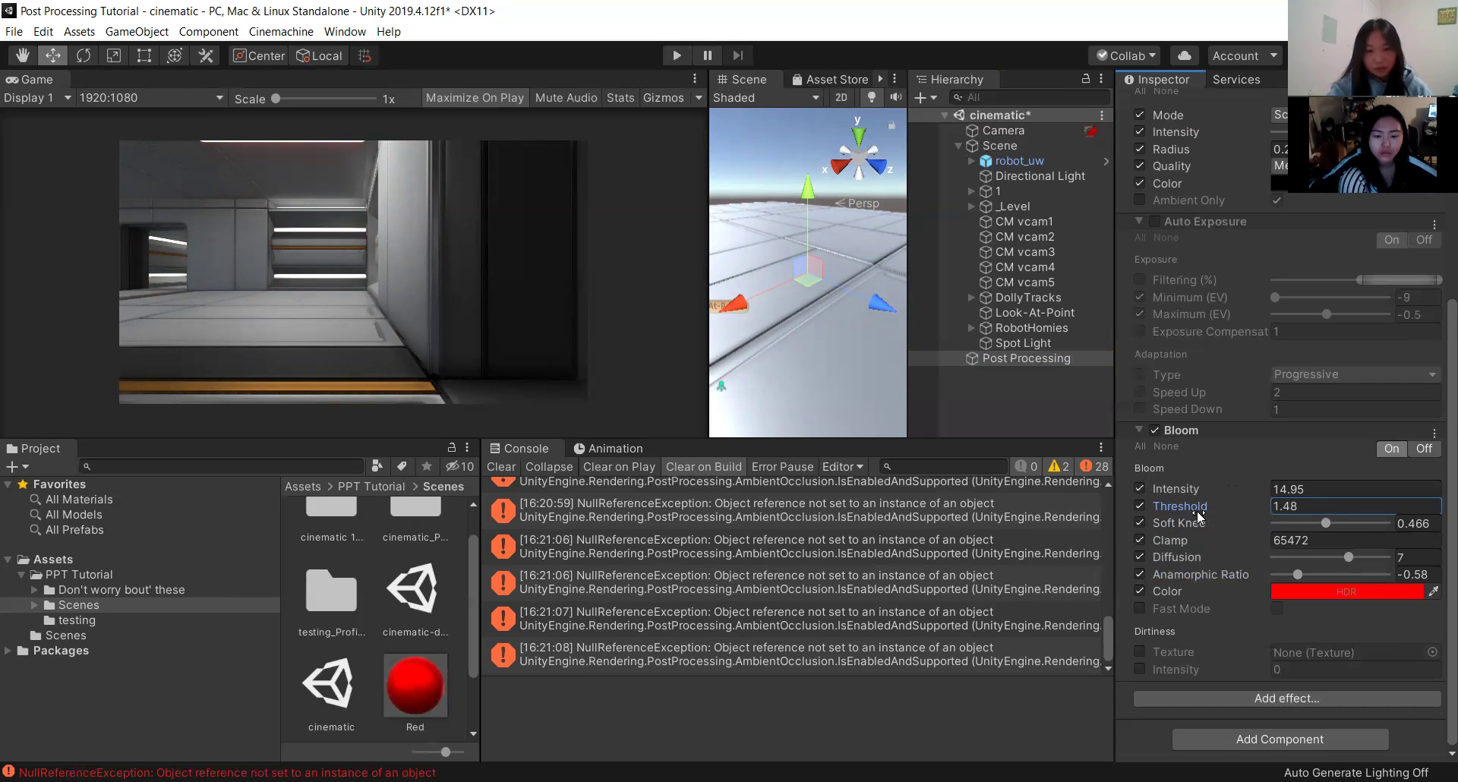
left_click_drag(1197, 505, 1142, 505)
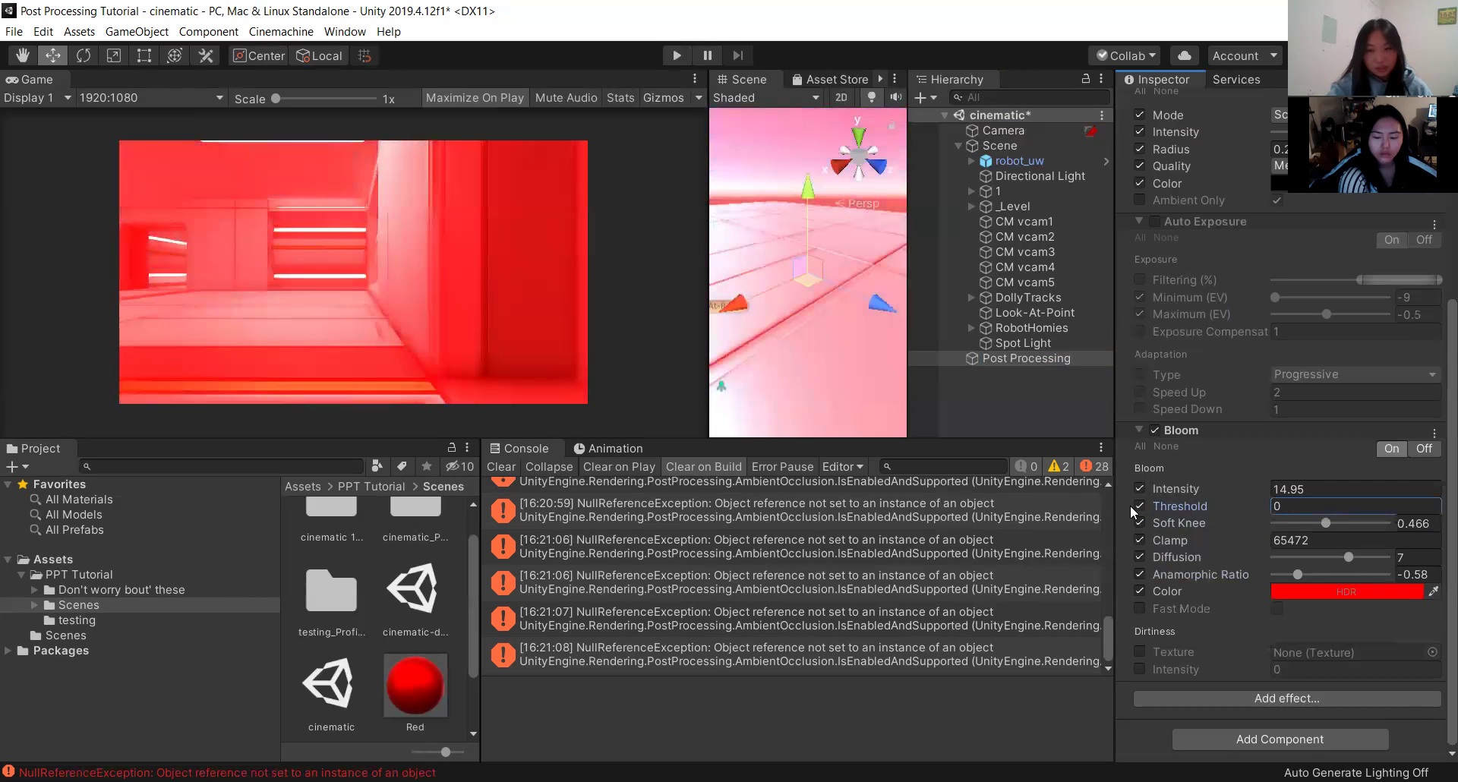
type("1")
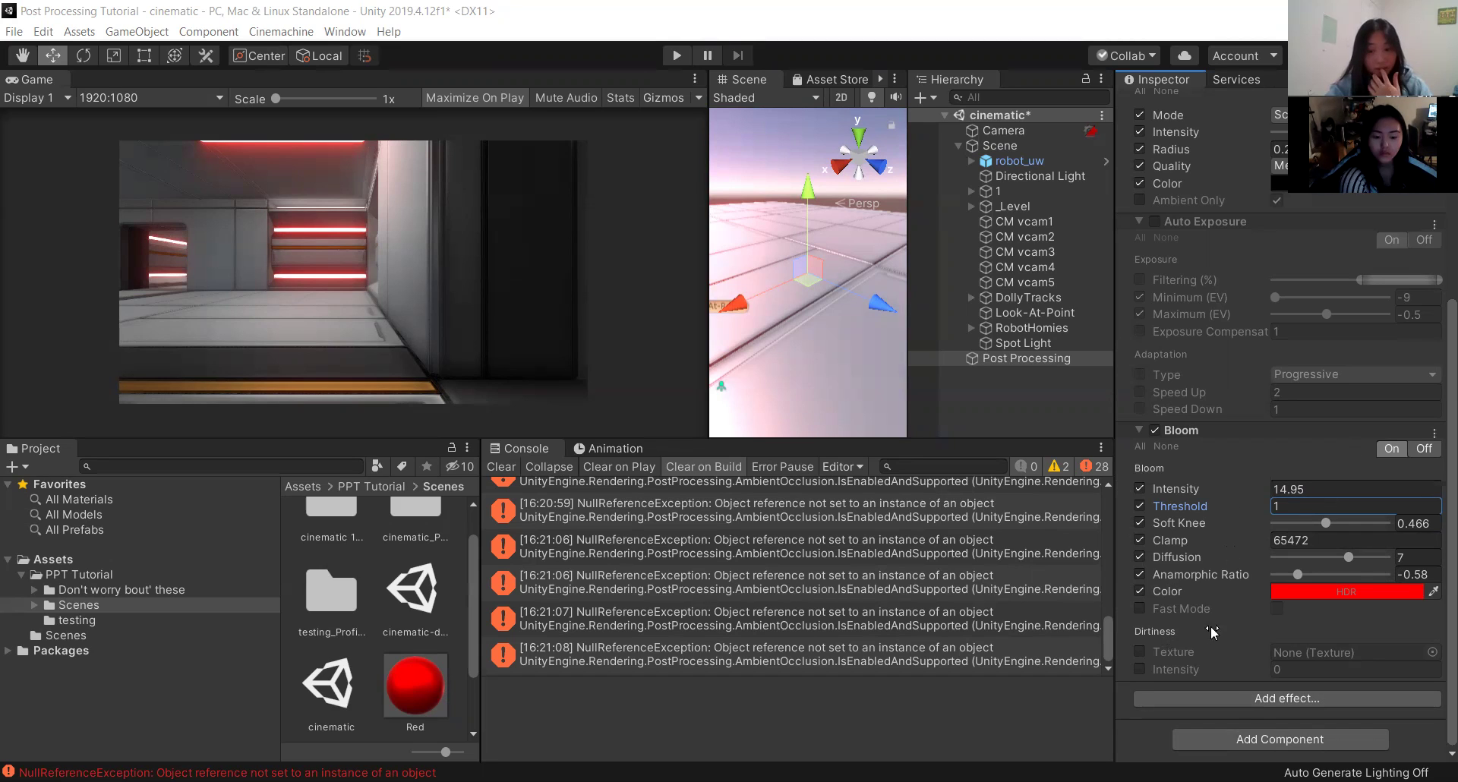
Enable the Bloom Dirtiness overrides for Texture and Intensity and assign the tree1 bark texture.
left_click(1140, 652)
left_click(1139, 669)
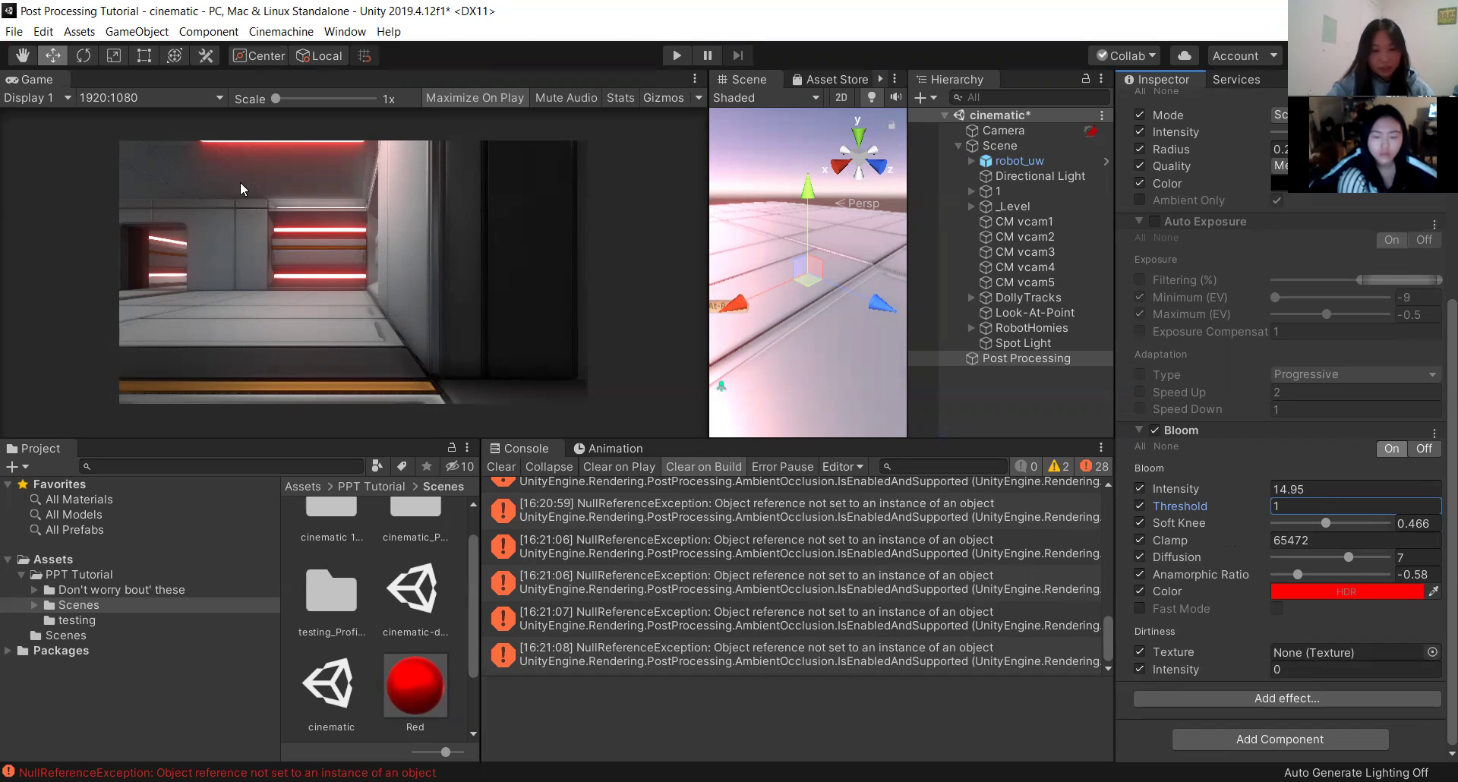
left_click(1431, 652)
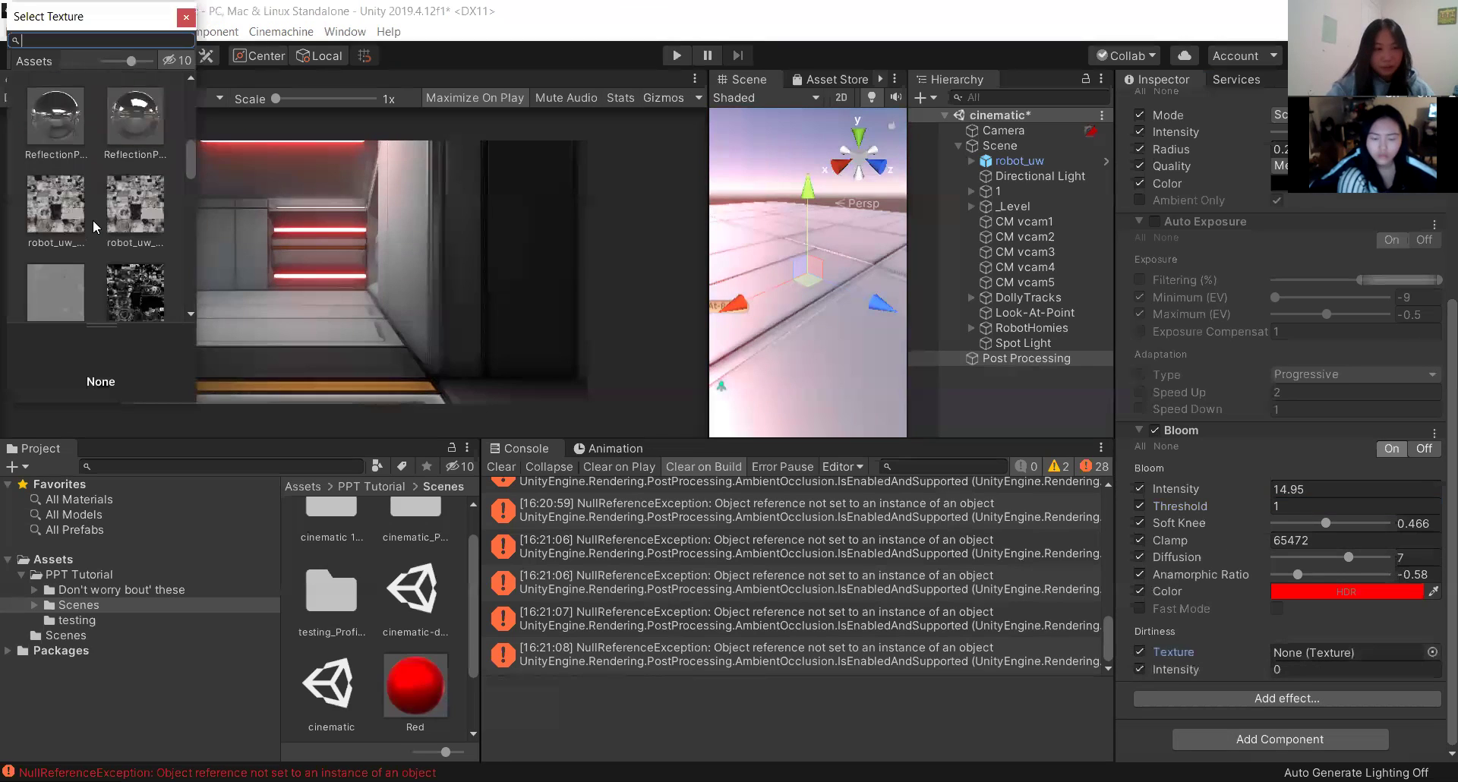
scroll(101, 221, "down", 1)
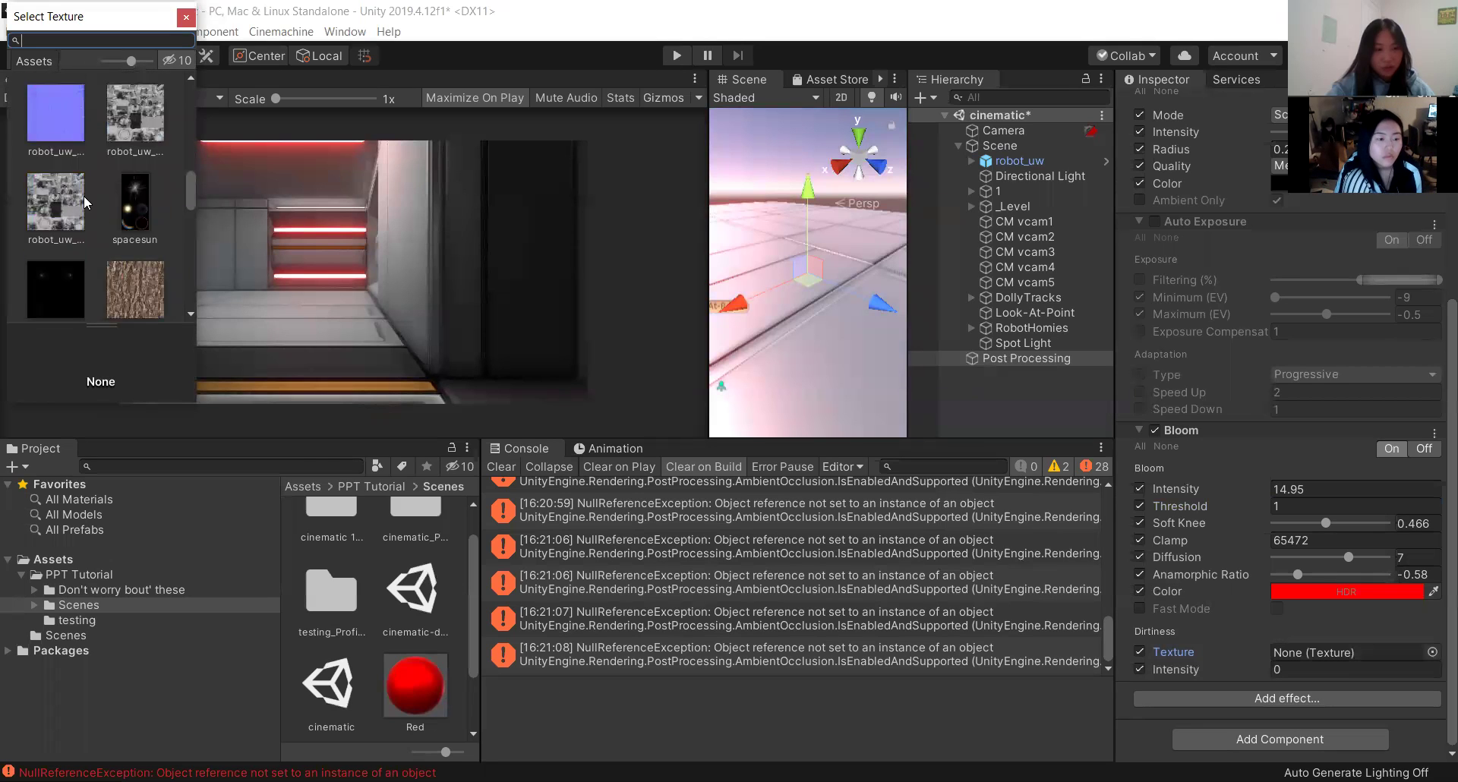
scroll(84, 194, "down", 1)
left_click(135, 194)
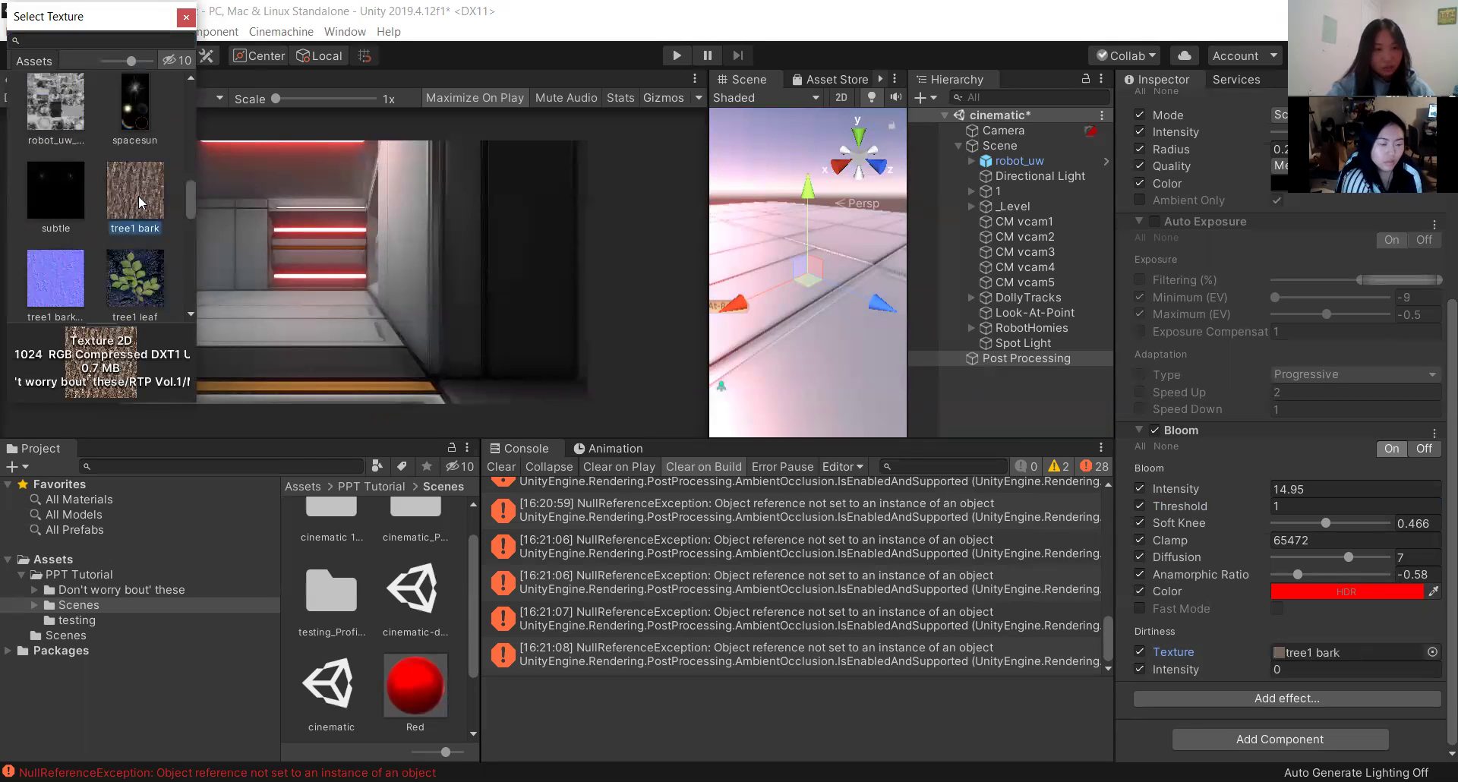
double_click(139, 203)
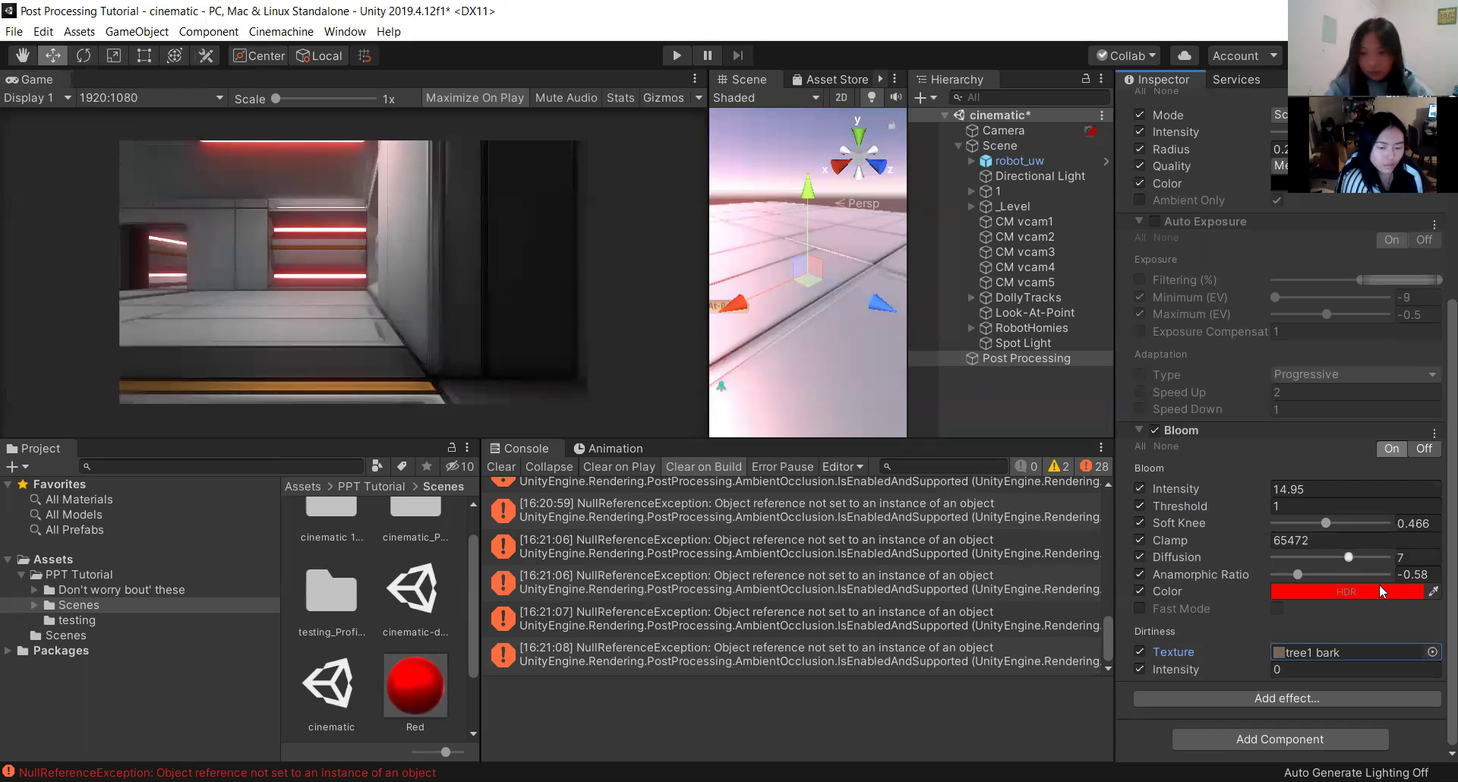
Raise the Bloom Dirtiness intensity to 3.07 and reduce it to 0.45.
left_click_drag(1171, 661, 1265, 650)
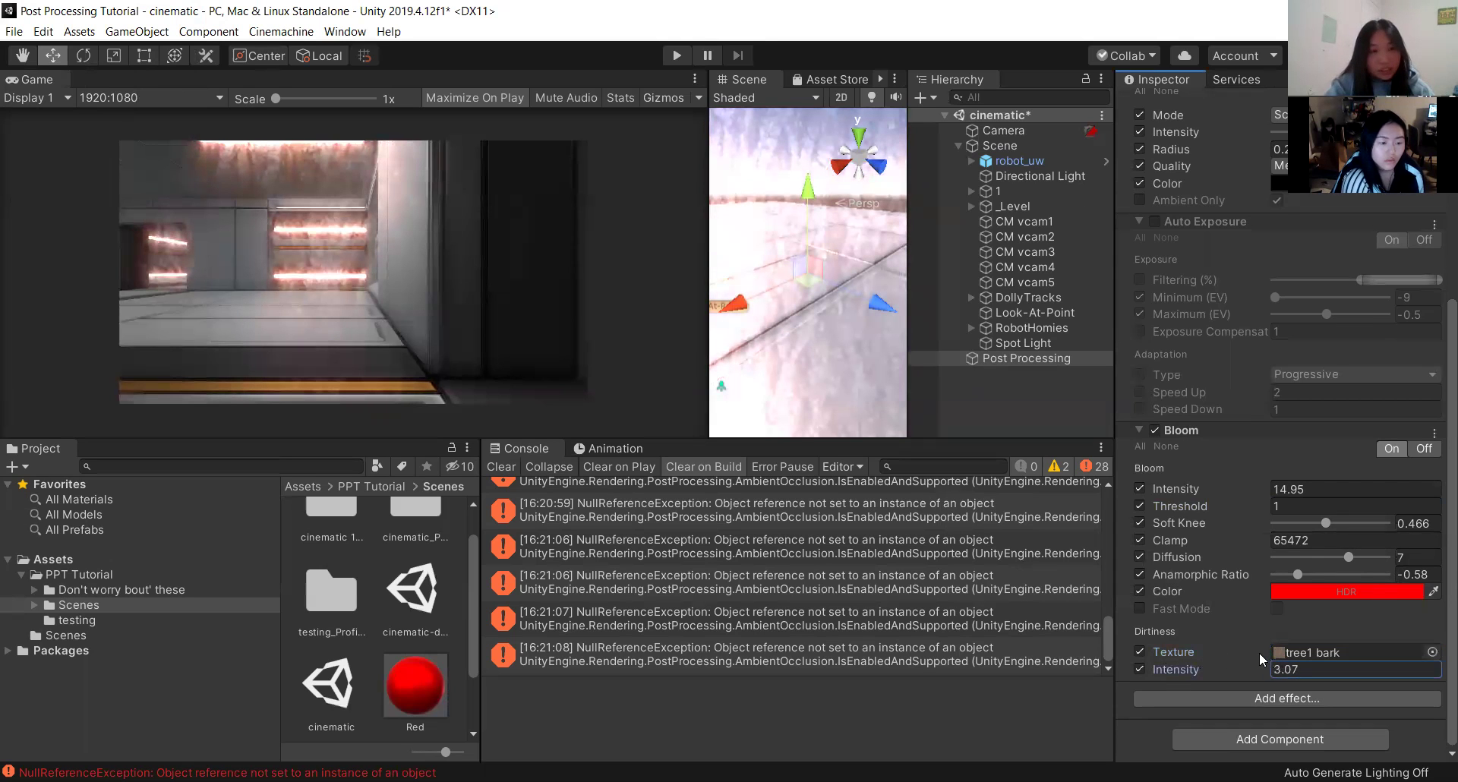
left_click_drag(1259, 654, 1194, 663)
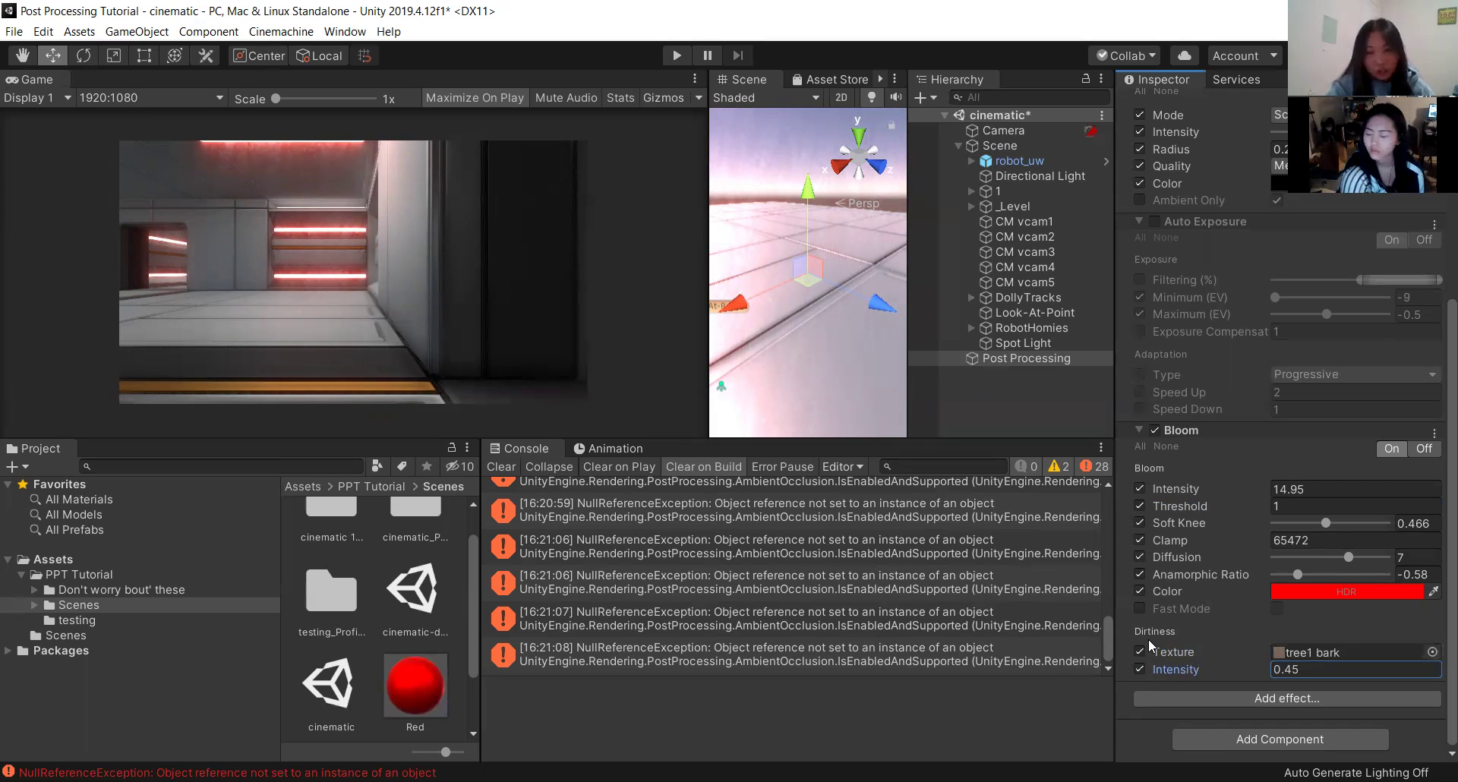
Replace the Bloom Dirtiness texture with the black robot_uw_07 Default texture and set the Dirtiness intensity to 0.24.
left_click(1332, 651)
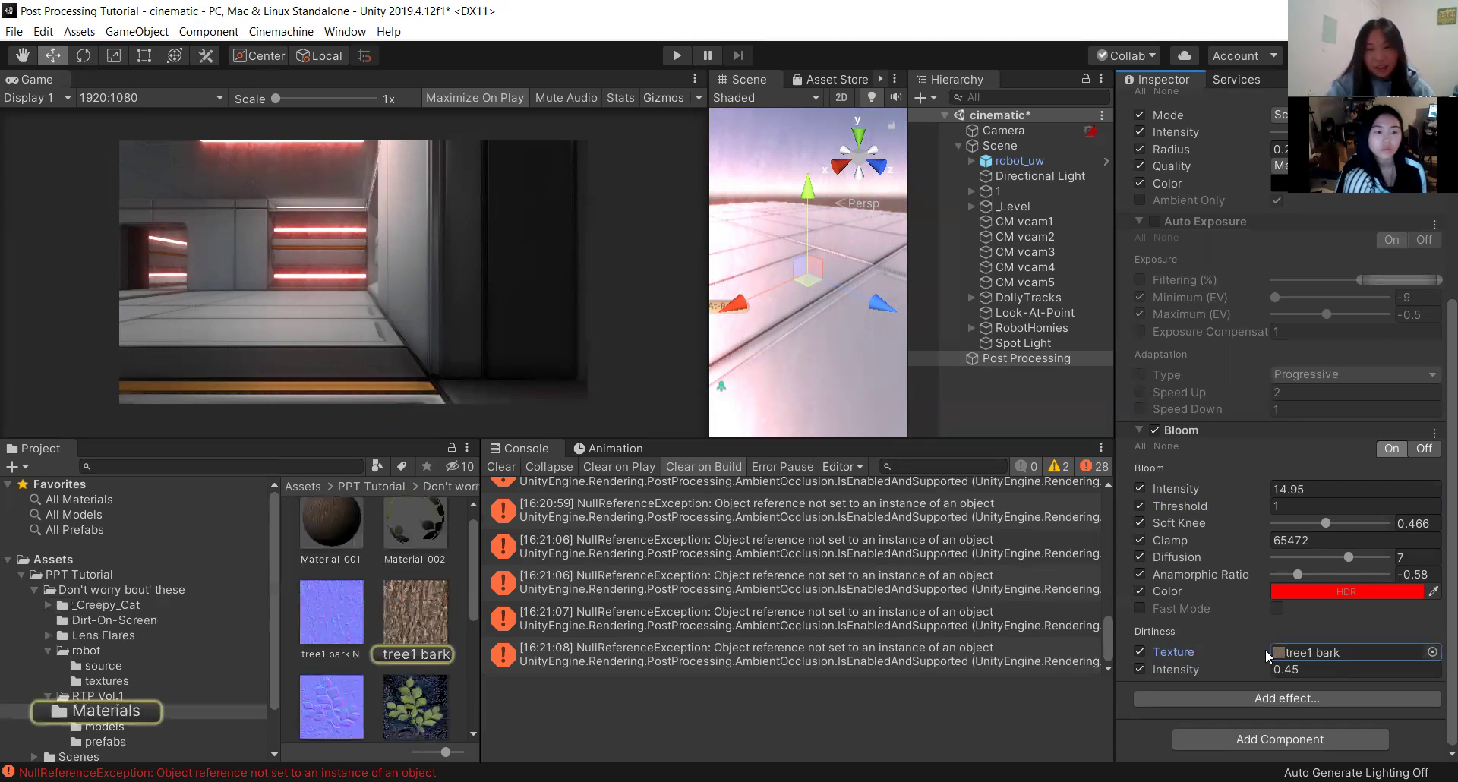
left_click(1433, 652)
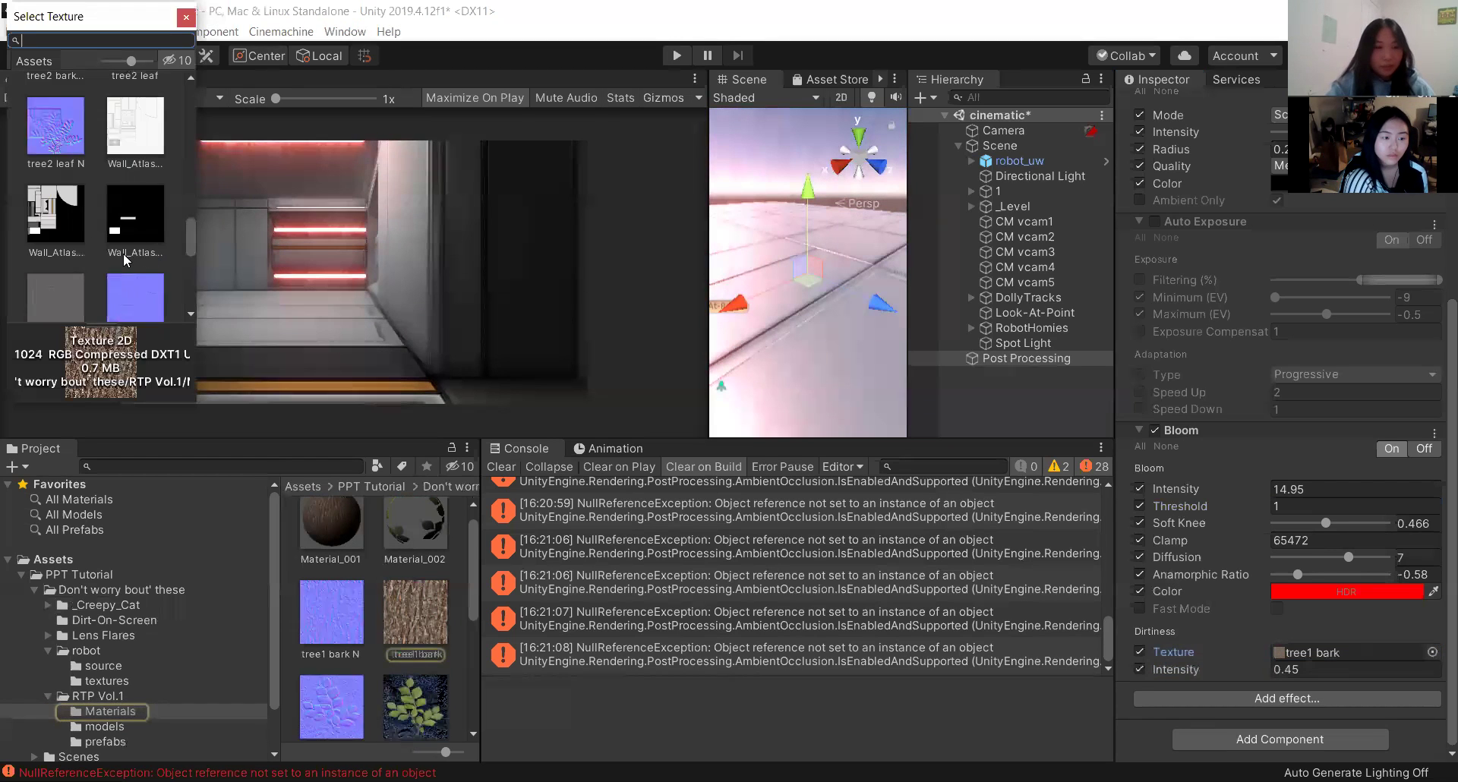
scroll(123, 252, "up", 6)
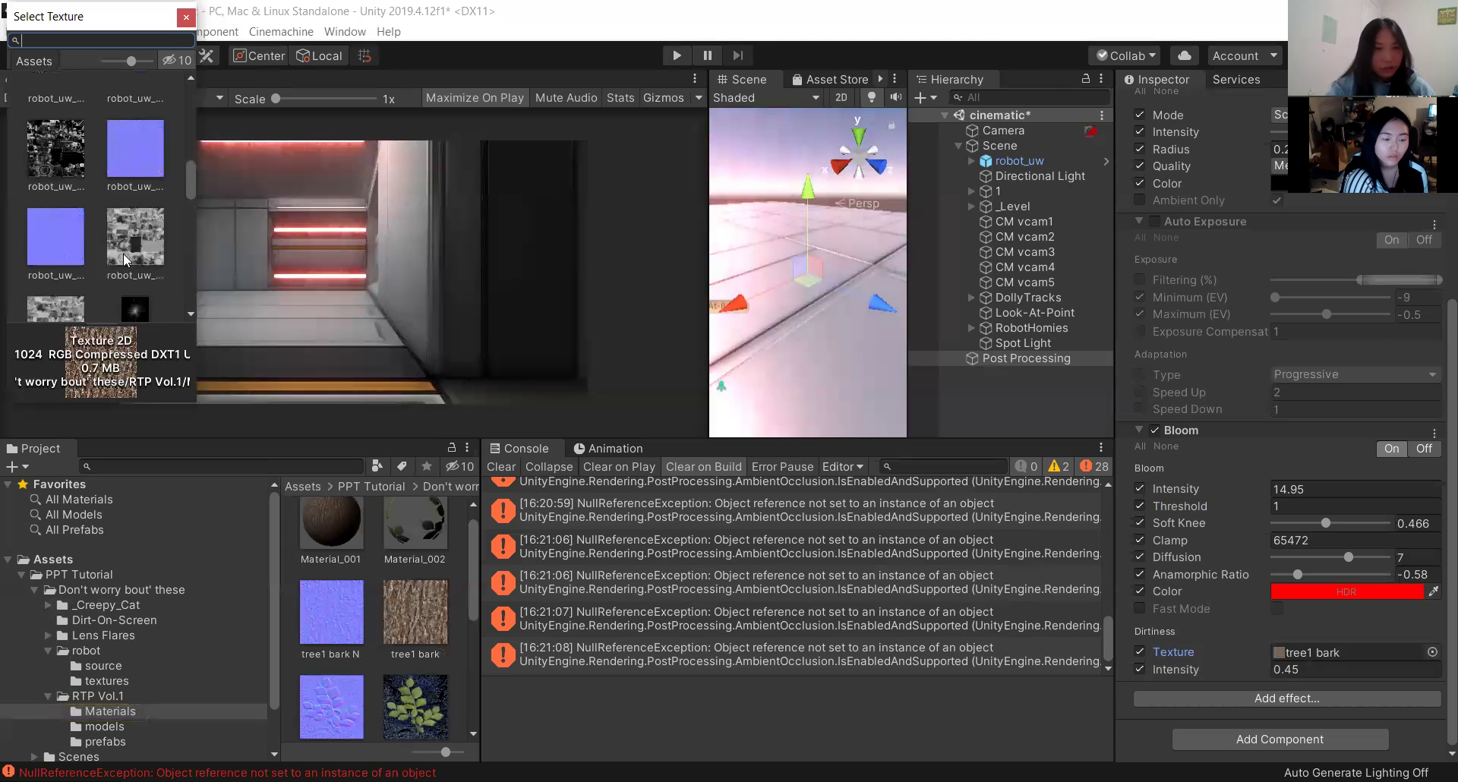
scroll(100, 165, "up", 2)
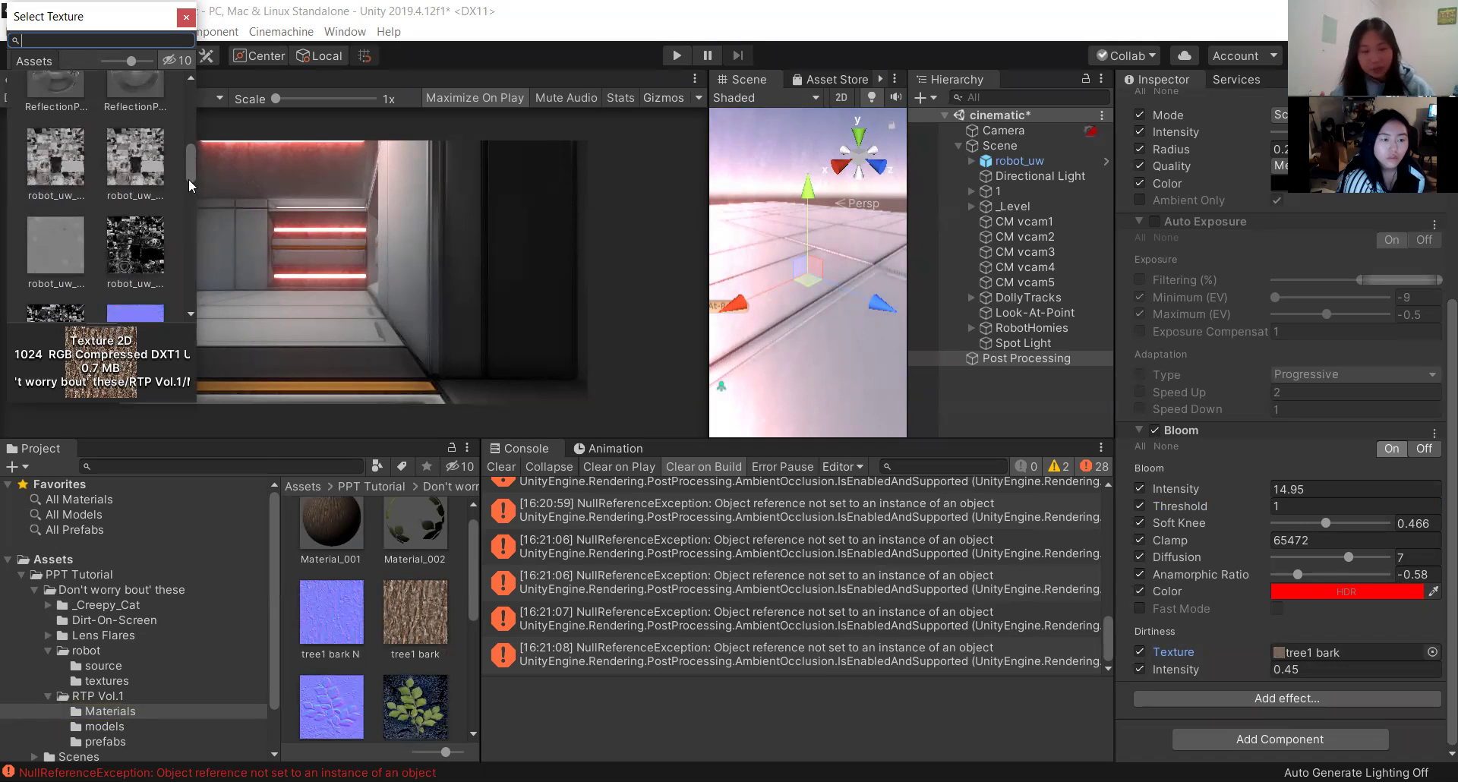
scroll(96, 208, "down", 3)
left_click(56, 137)
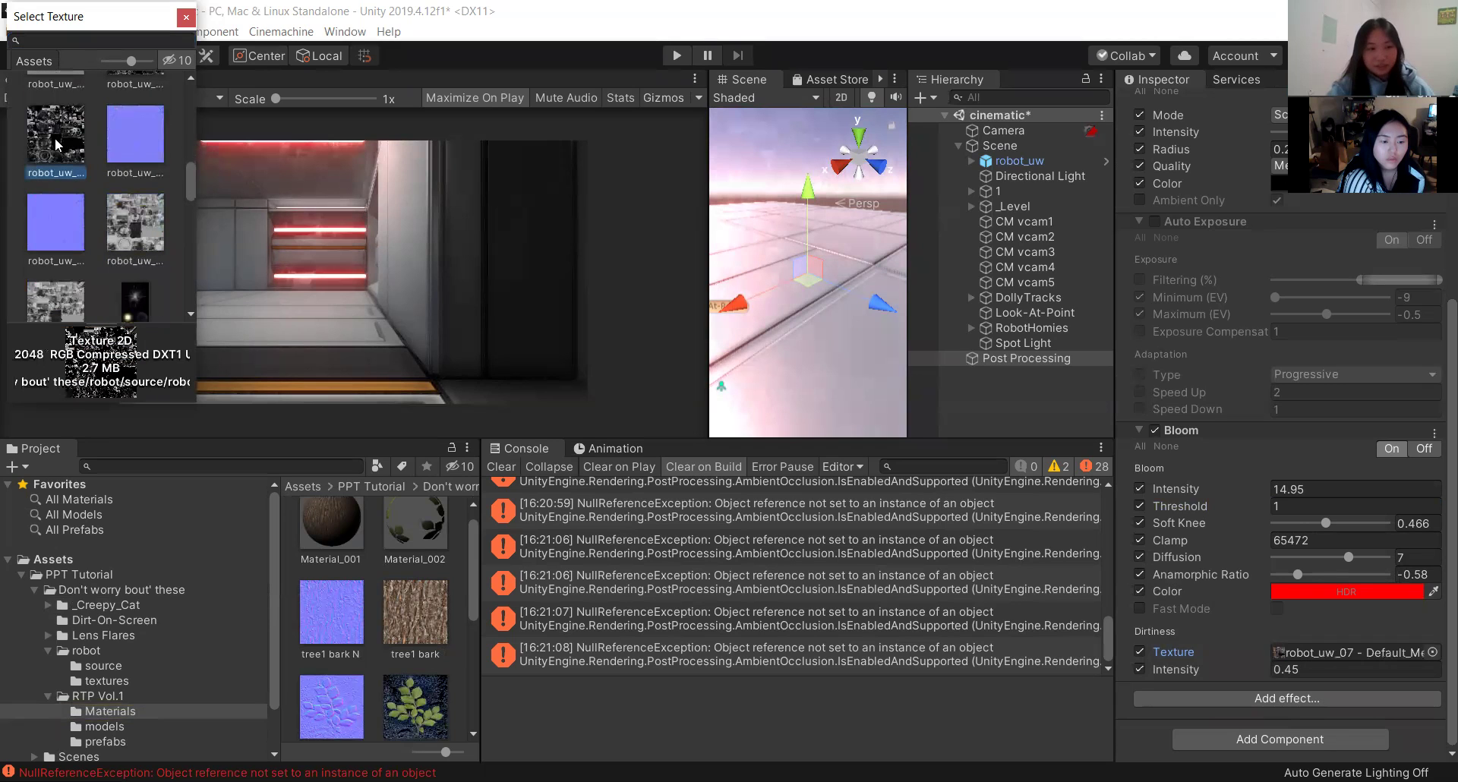
left_click(1410, 599)
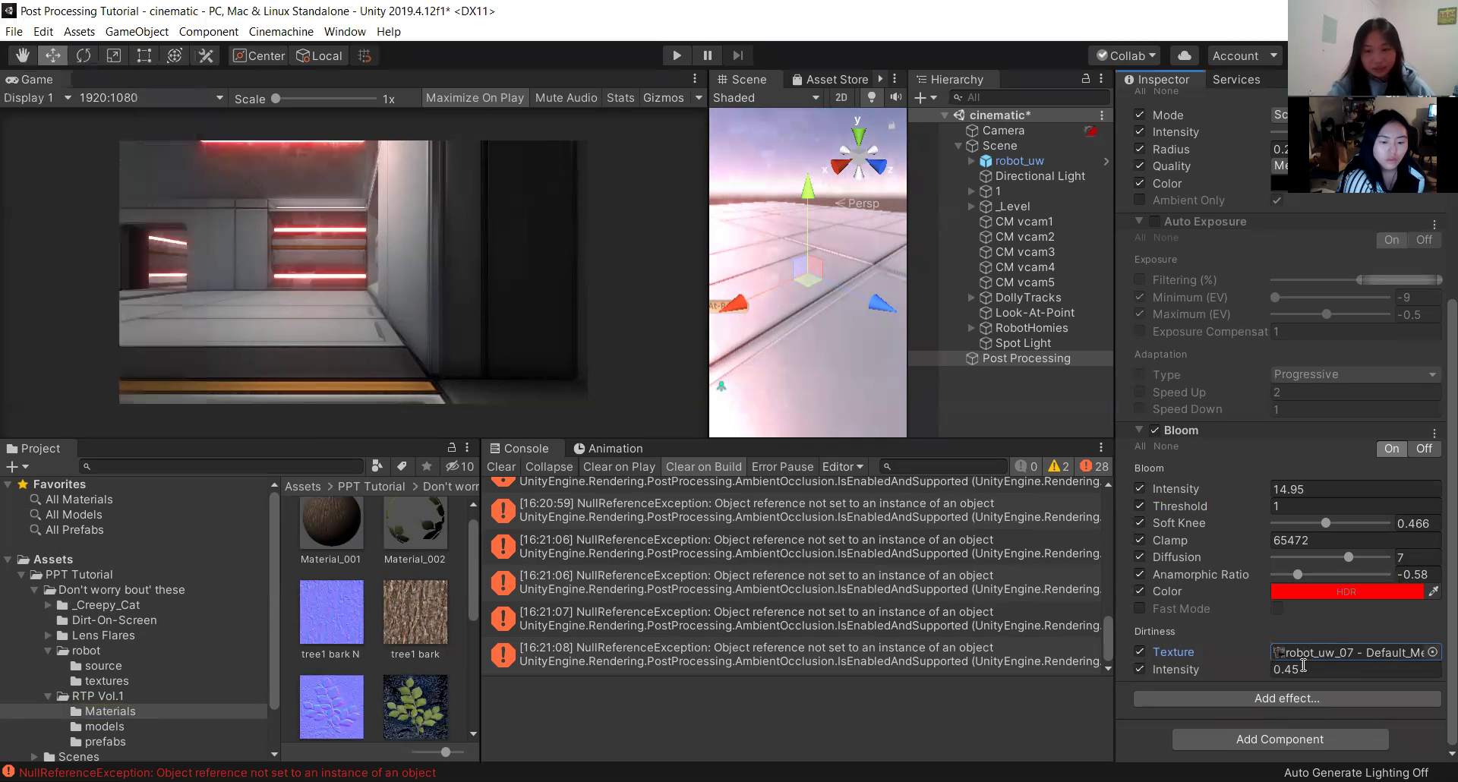
left_click_drag(1177, 670, 1151, 663)
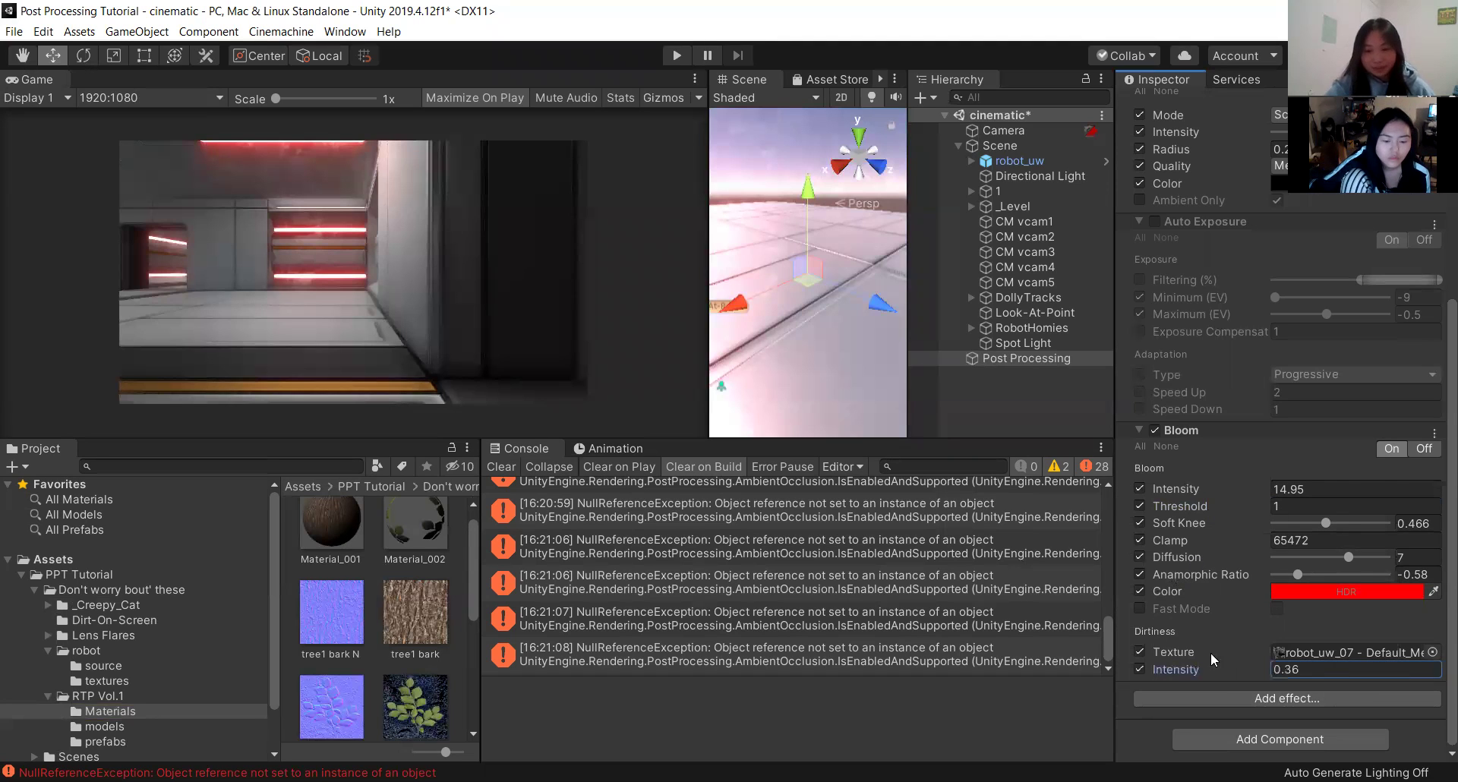
mouse_move(1181, 668)
left_mouse_down()
mouse_move(1192, 668)
mouse_move(1173, 668)
left_mouse_up()
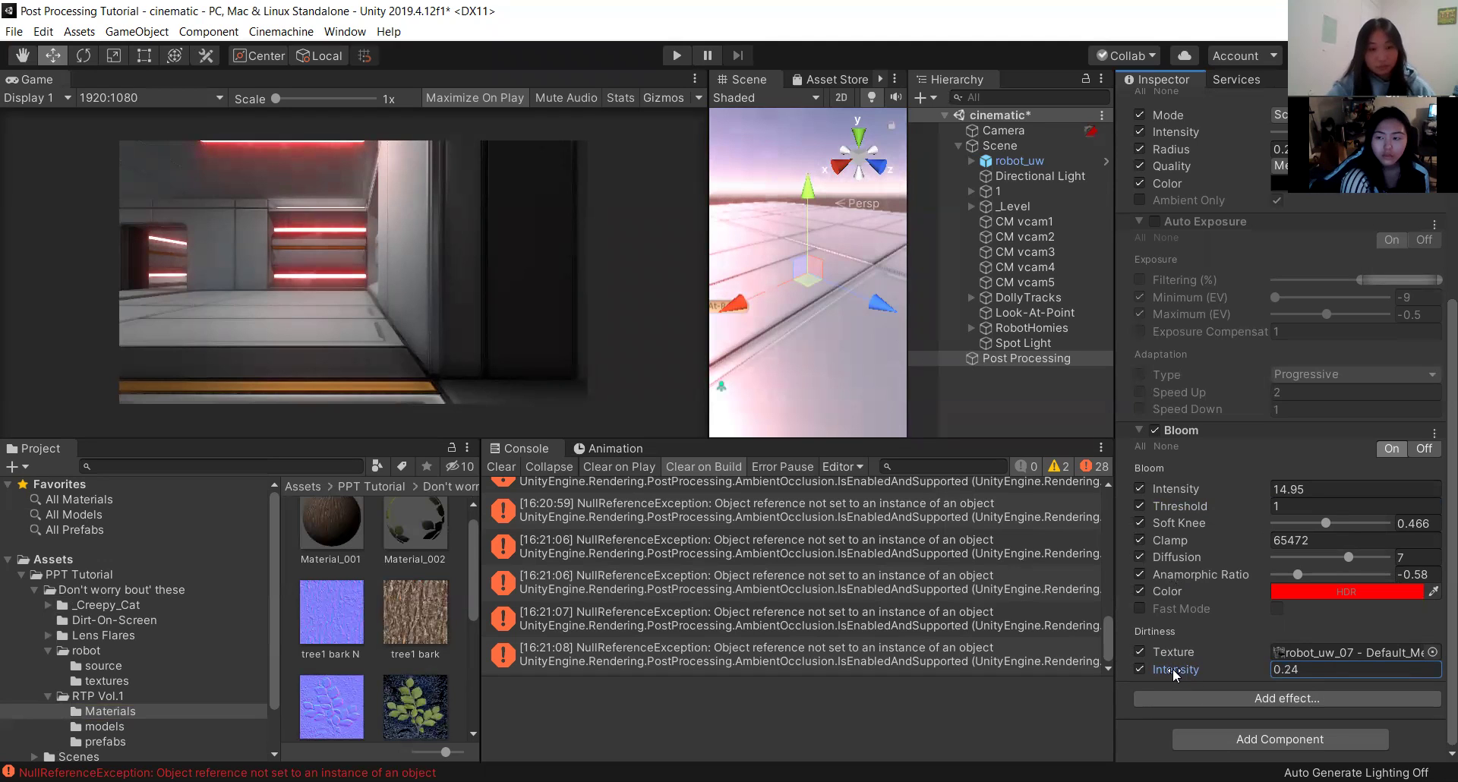
Add a Chromatic Aberration effect to the post-process volume and enable only its Intensity override.
left_click(1314, 698)
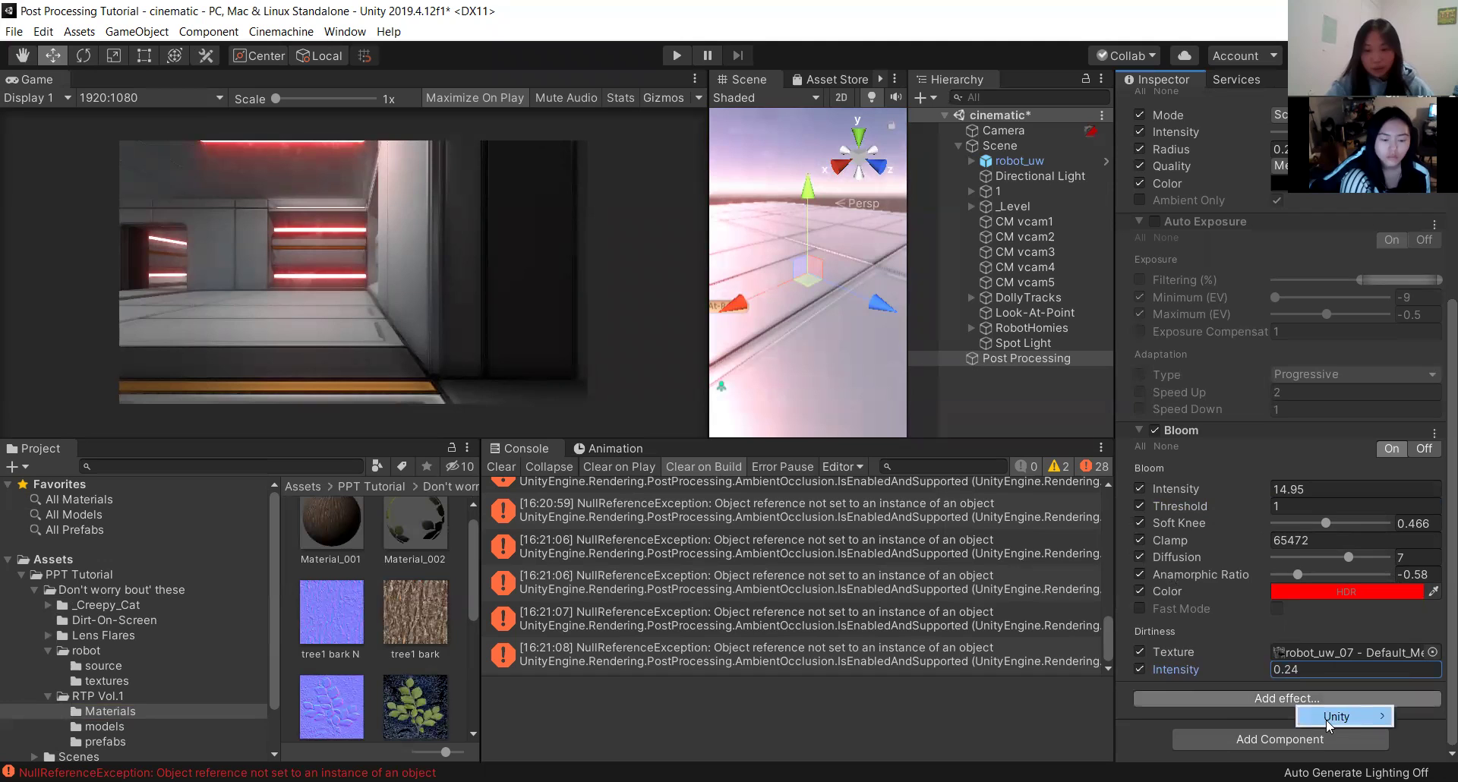
mouse_move(1327, 718)
left_click(1268, 584)
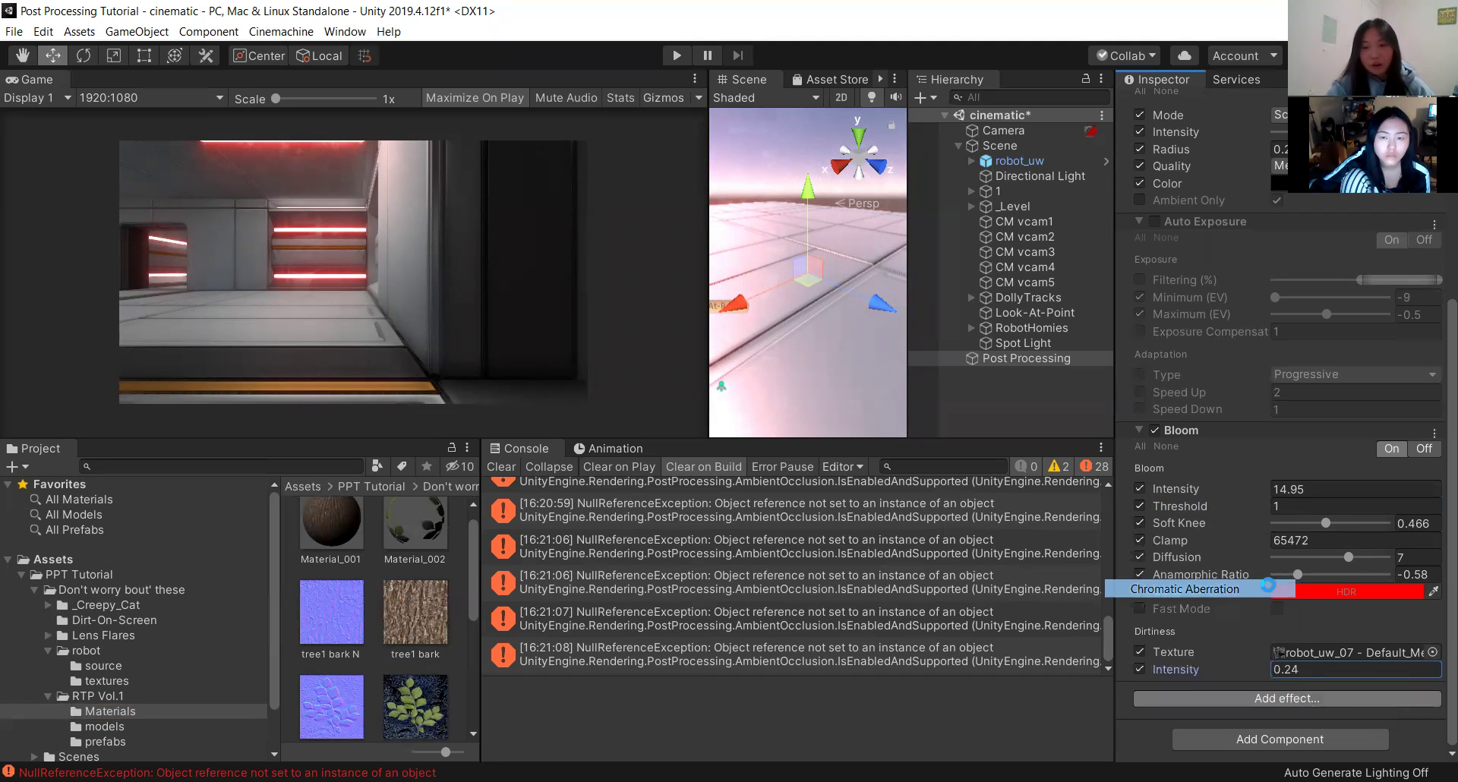
scroll(1337, 559, "down", 3)
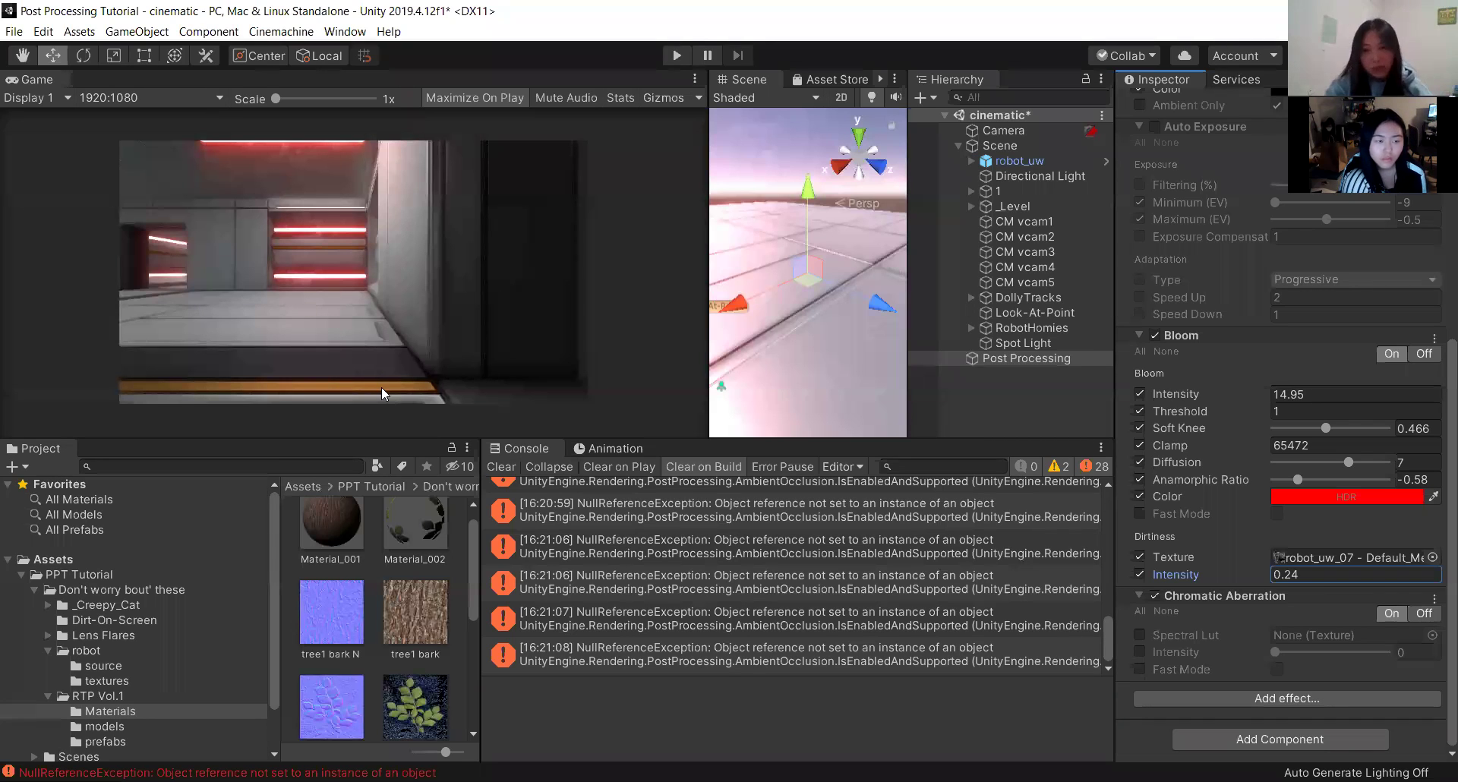
left_click(1141, 635)
left_click(1140, 649)
left_click(1139, 635)
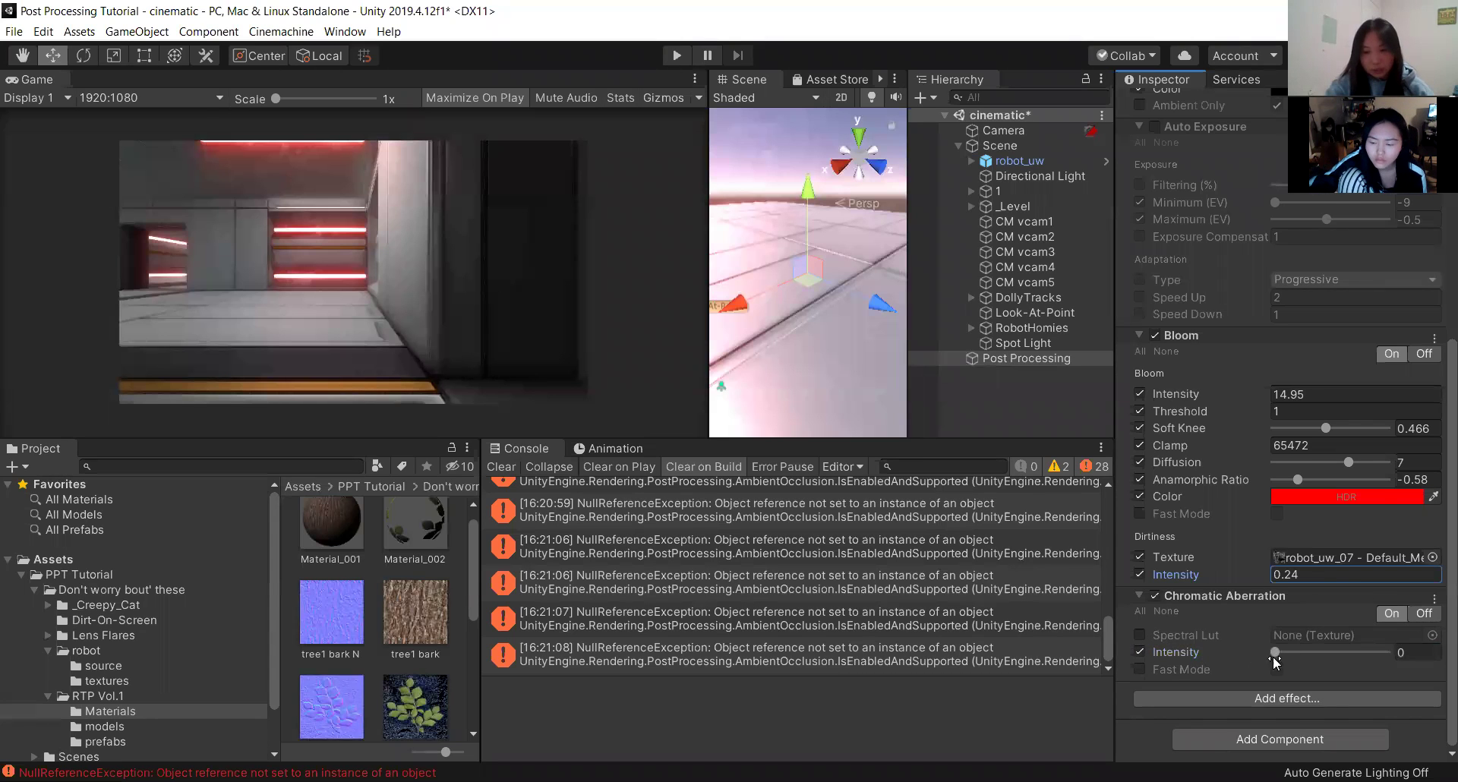
Set the Chromatic Aberration intensity to 0.802, then enable the Spectral Lut override with the tree1 leaf texture.
left_click_drag(1276, 651, 1364, 647)
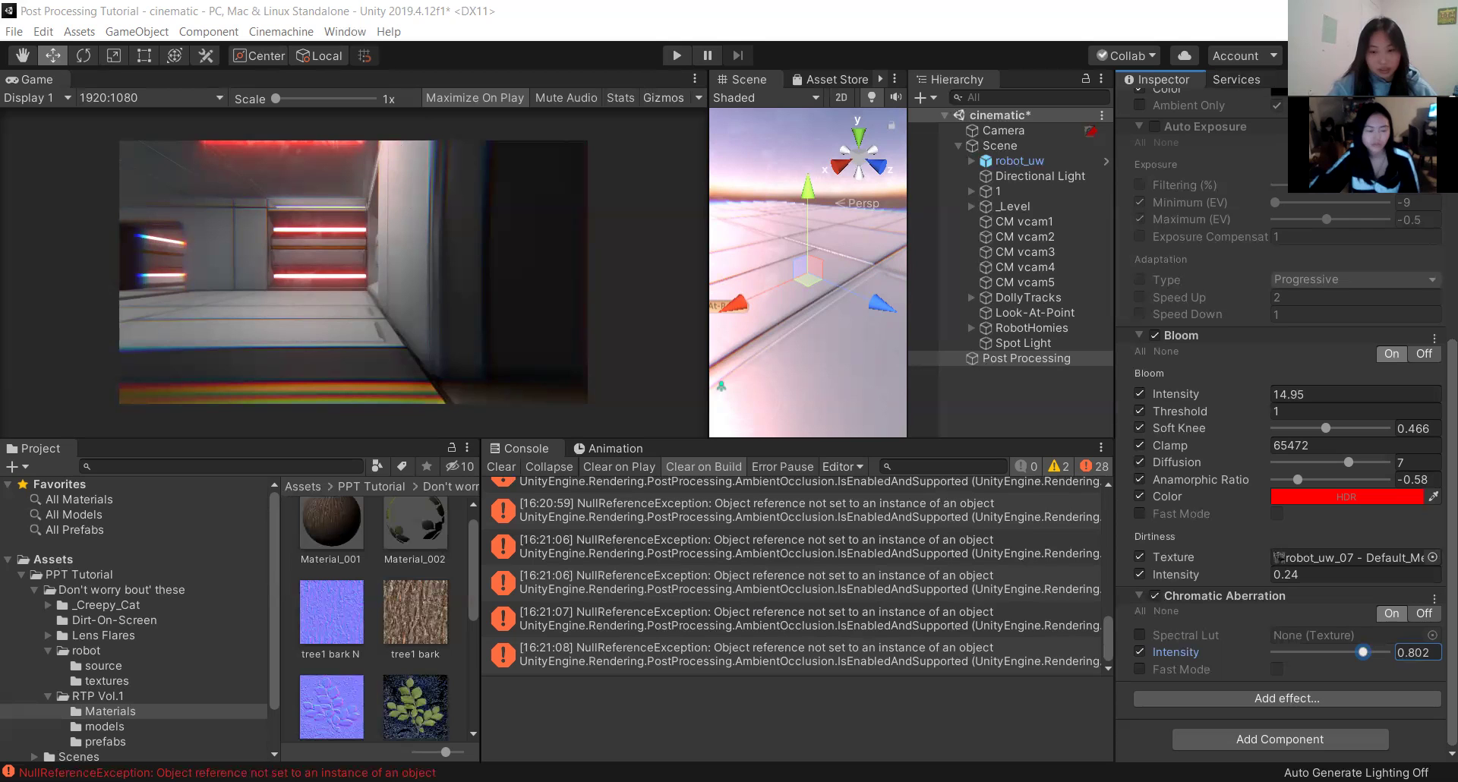
key("alt+Tab")
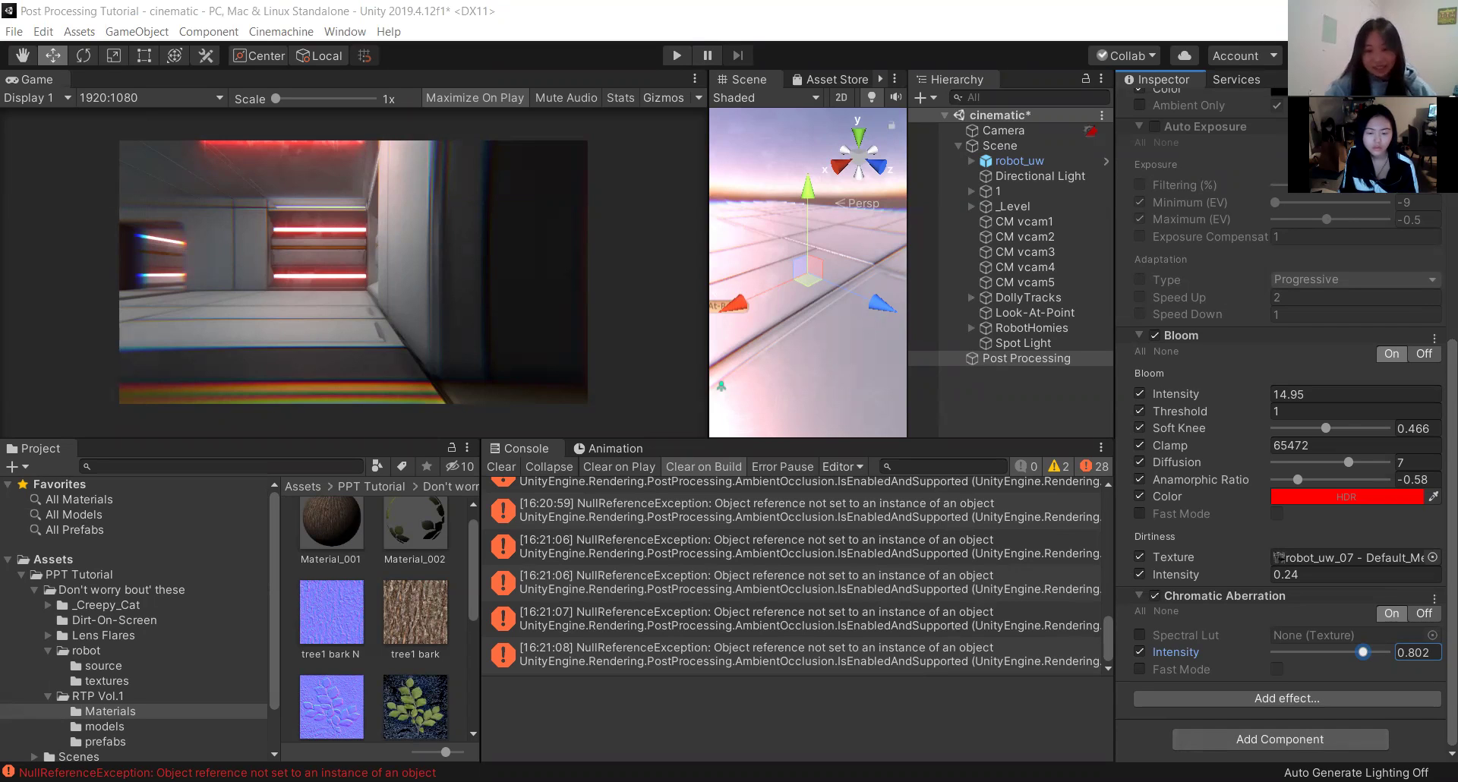
left_click(1138, 633)
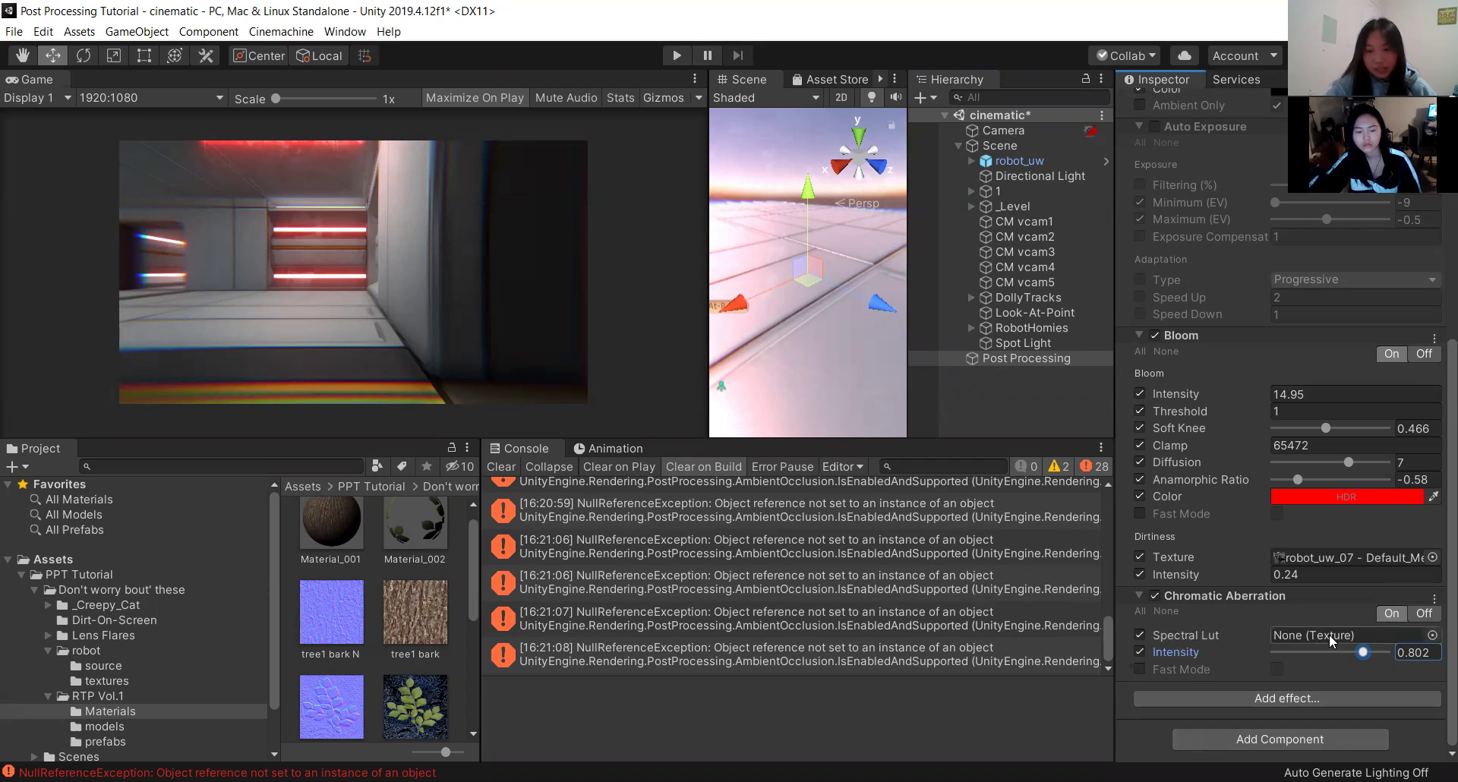
left_click(1432, 636)
scroll(90, 157, "down", 5)
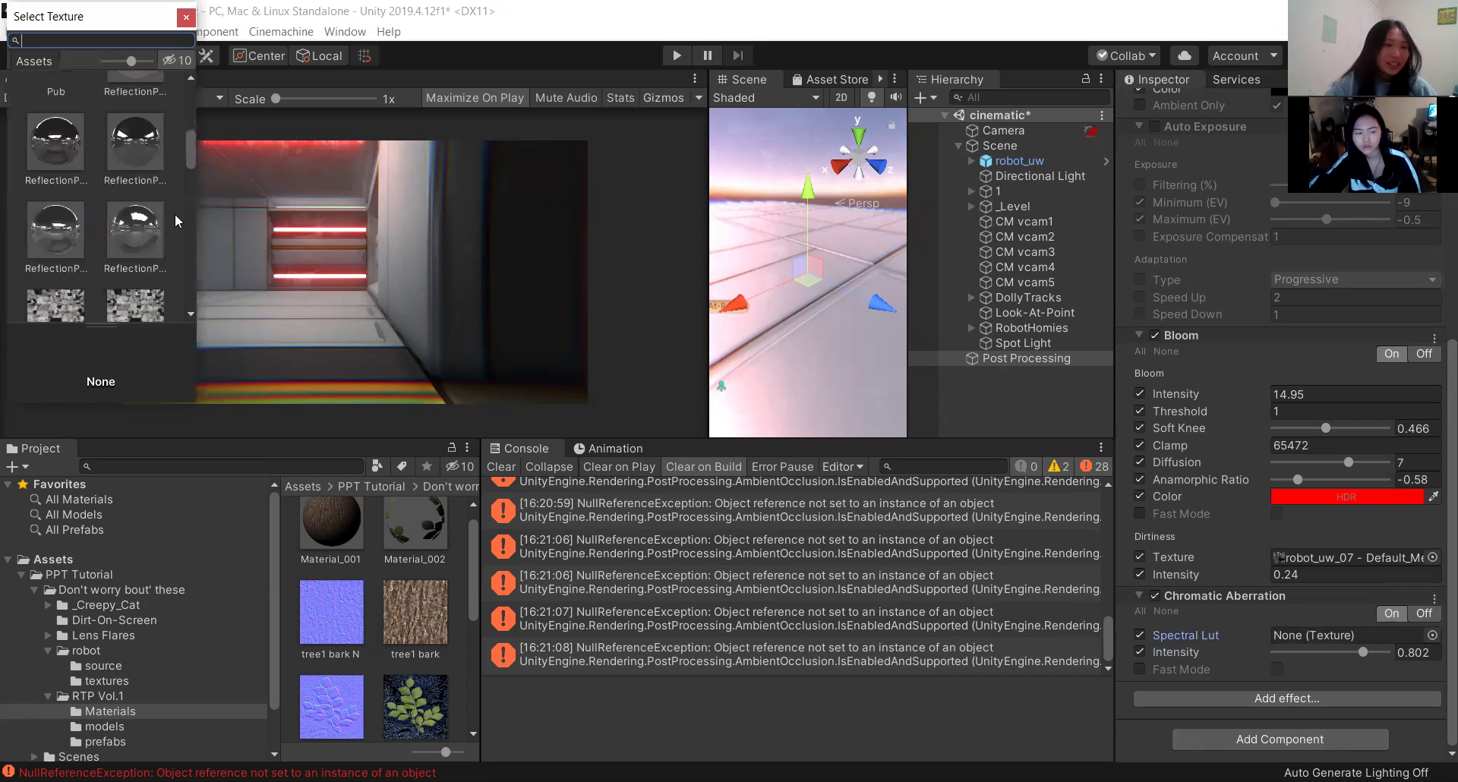
scroll(70, 164, "down", 6)
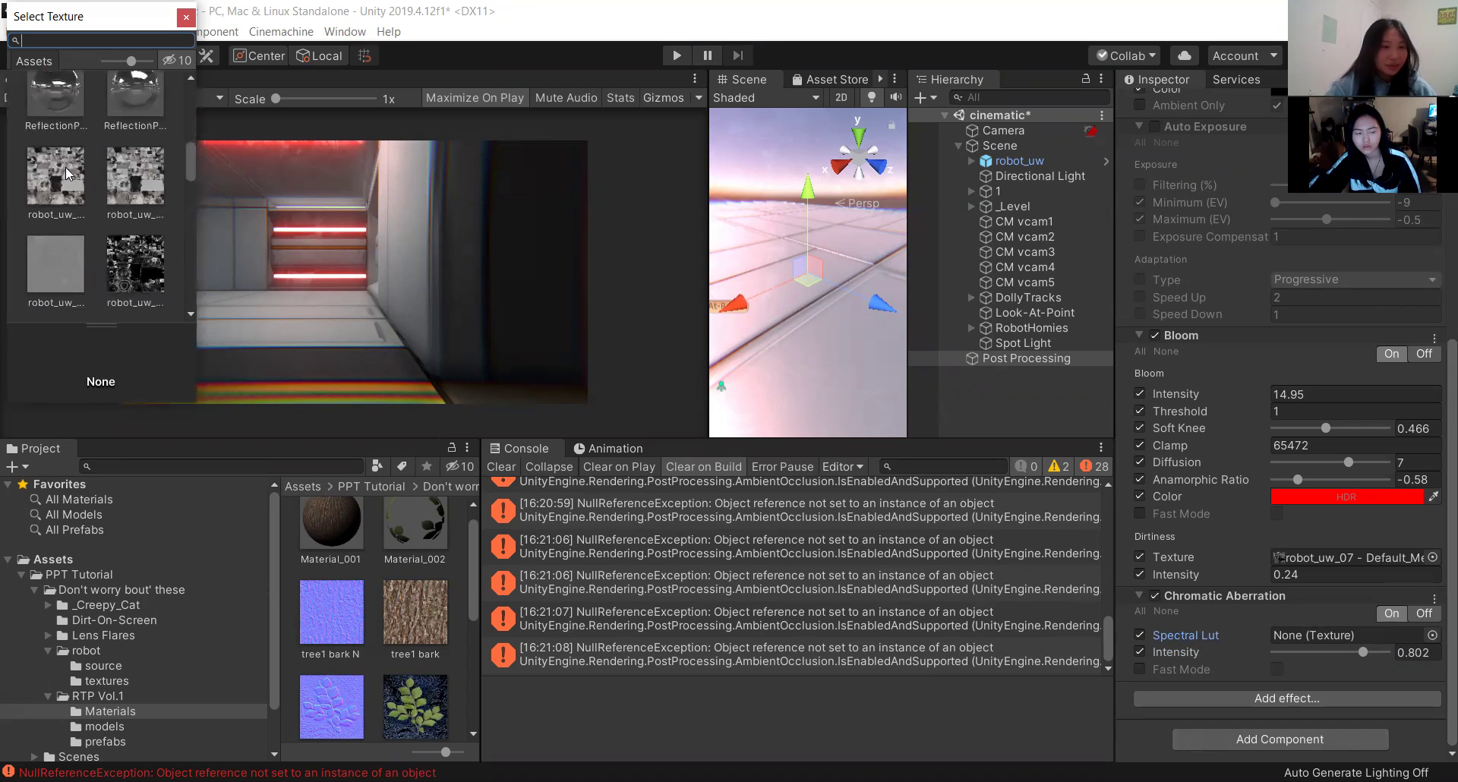
scroll(74, 215, "down", 4)
left_click(130, 253)
double_click(131, 248)
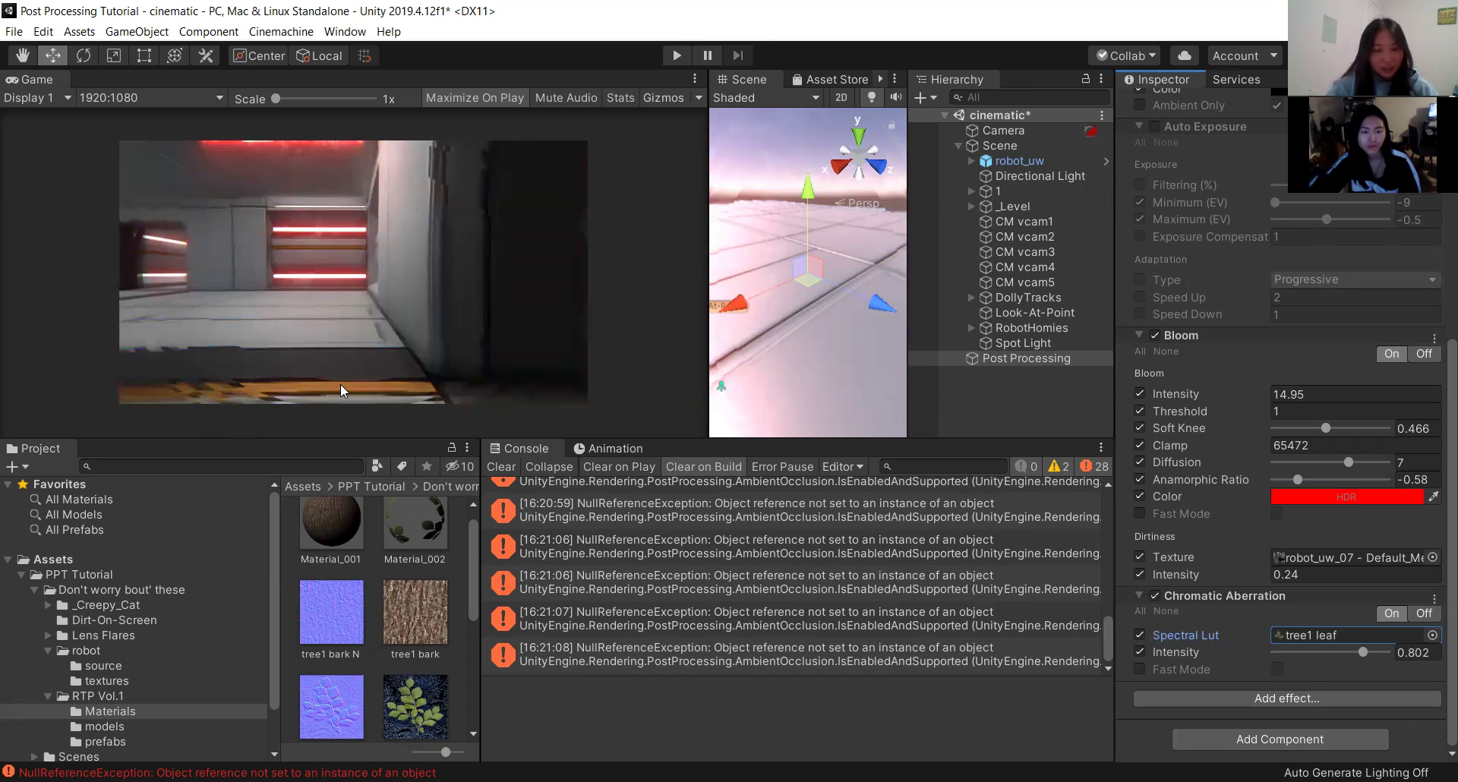
Replace the Chromatic Aberration Spectral Lut with the tree2 bark texture and reduce the effect's intensity to 0.483.
scroll(322, 395, "up", 5)
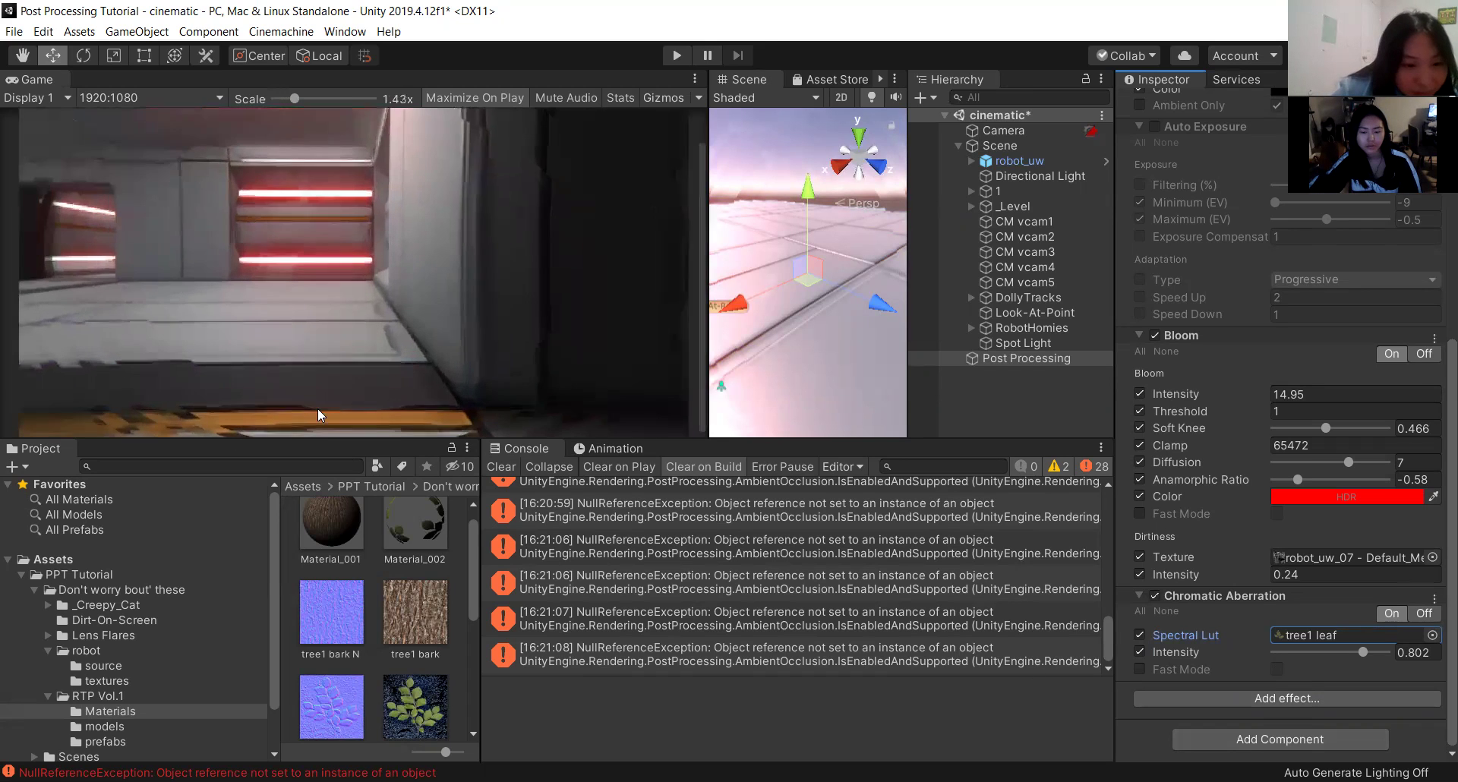
scroll(304, 422, "up", 7)
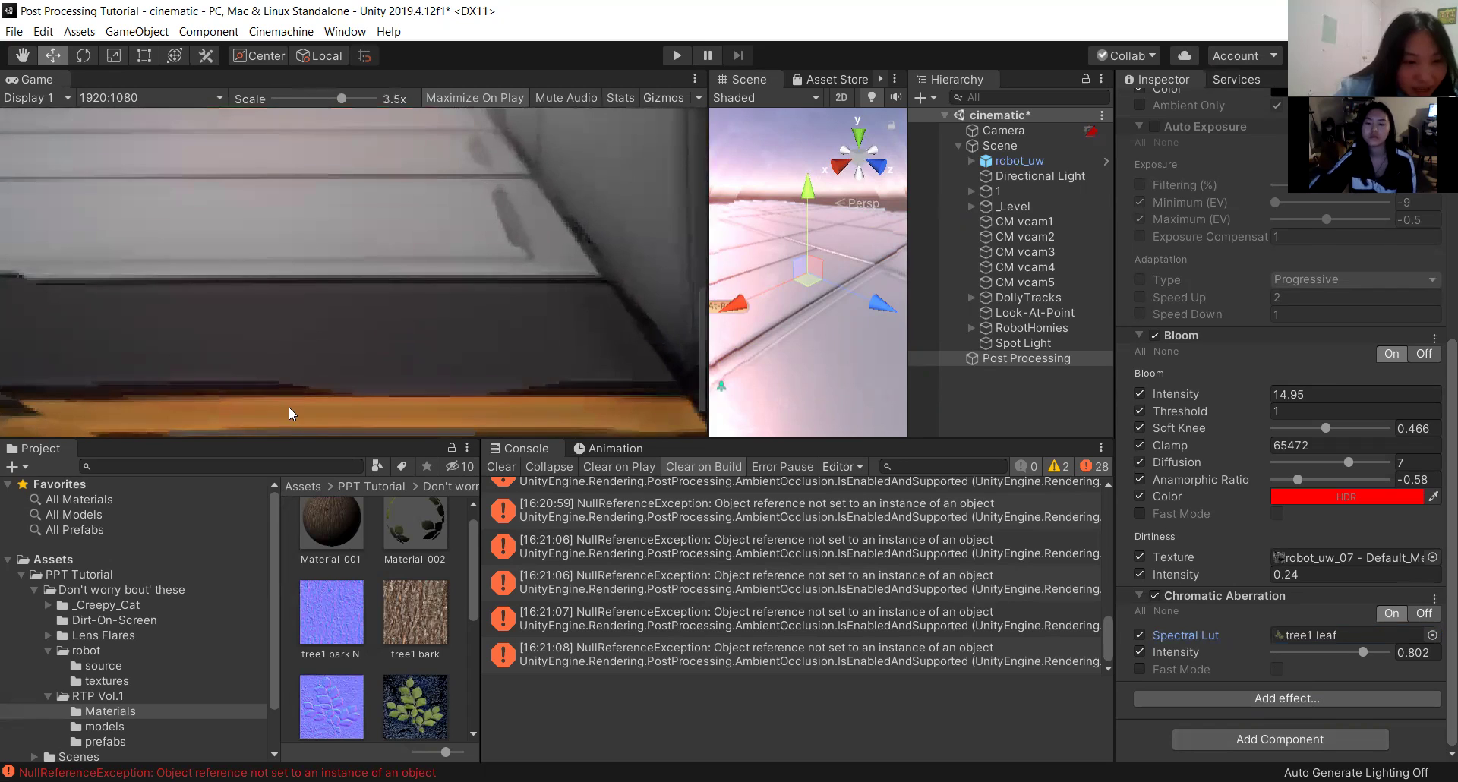
scroll(258, 416, "down", 1)
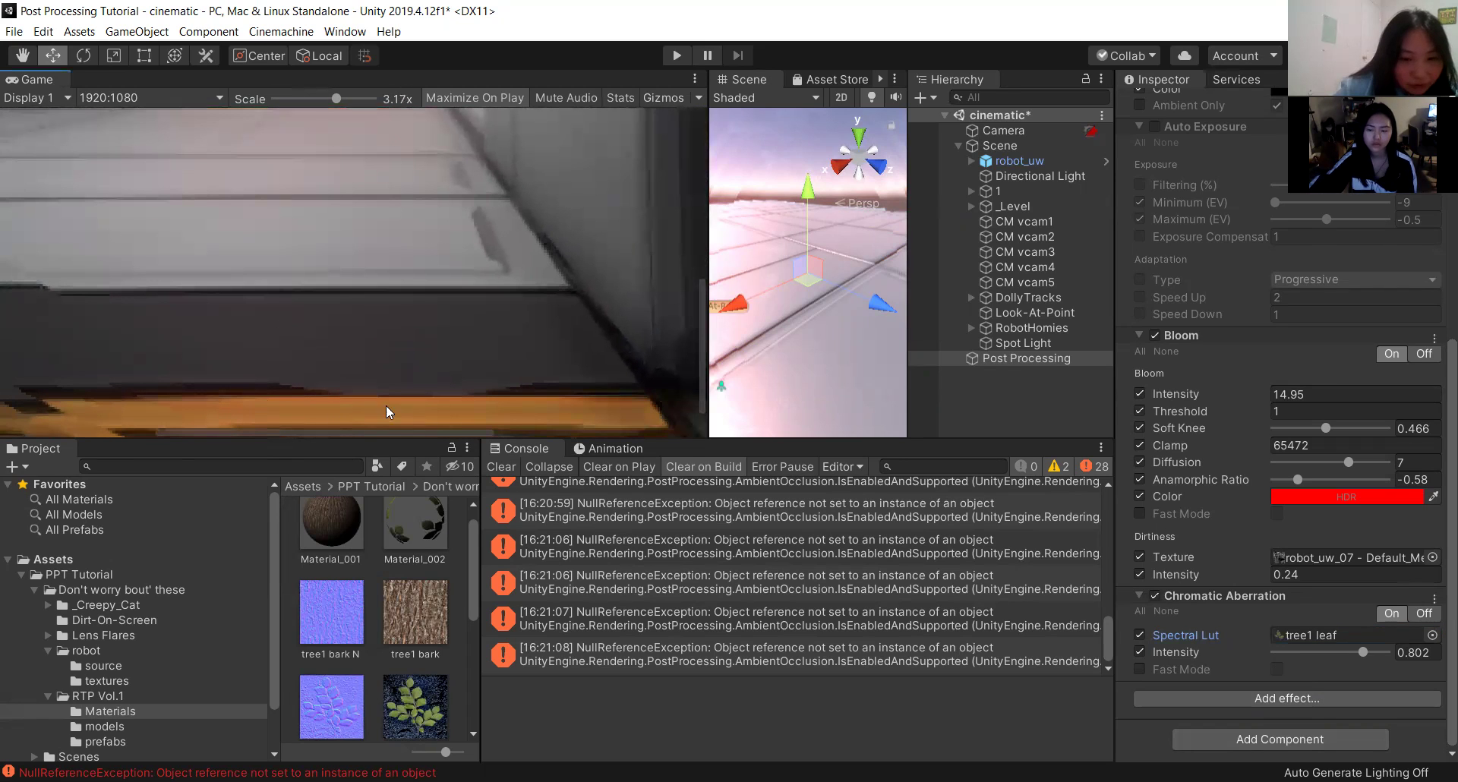
scroll(305, 380, "down", 5)
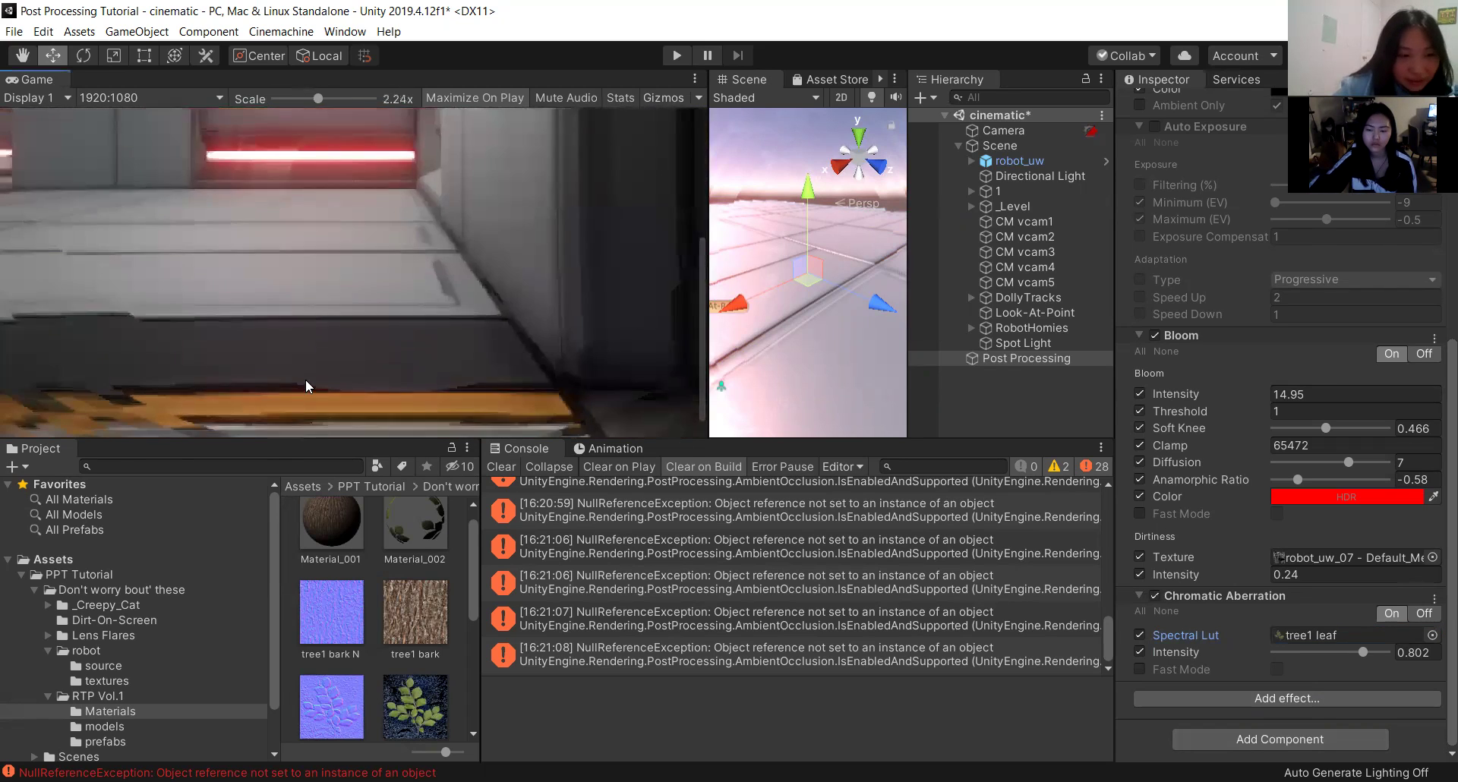
scroll(95, 428, "up", 1)
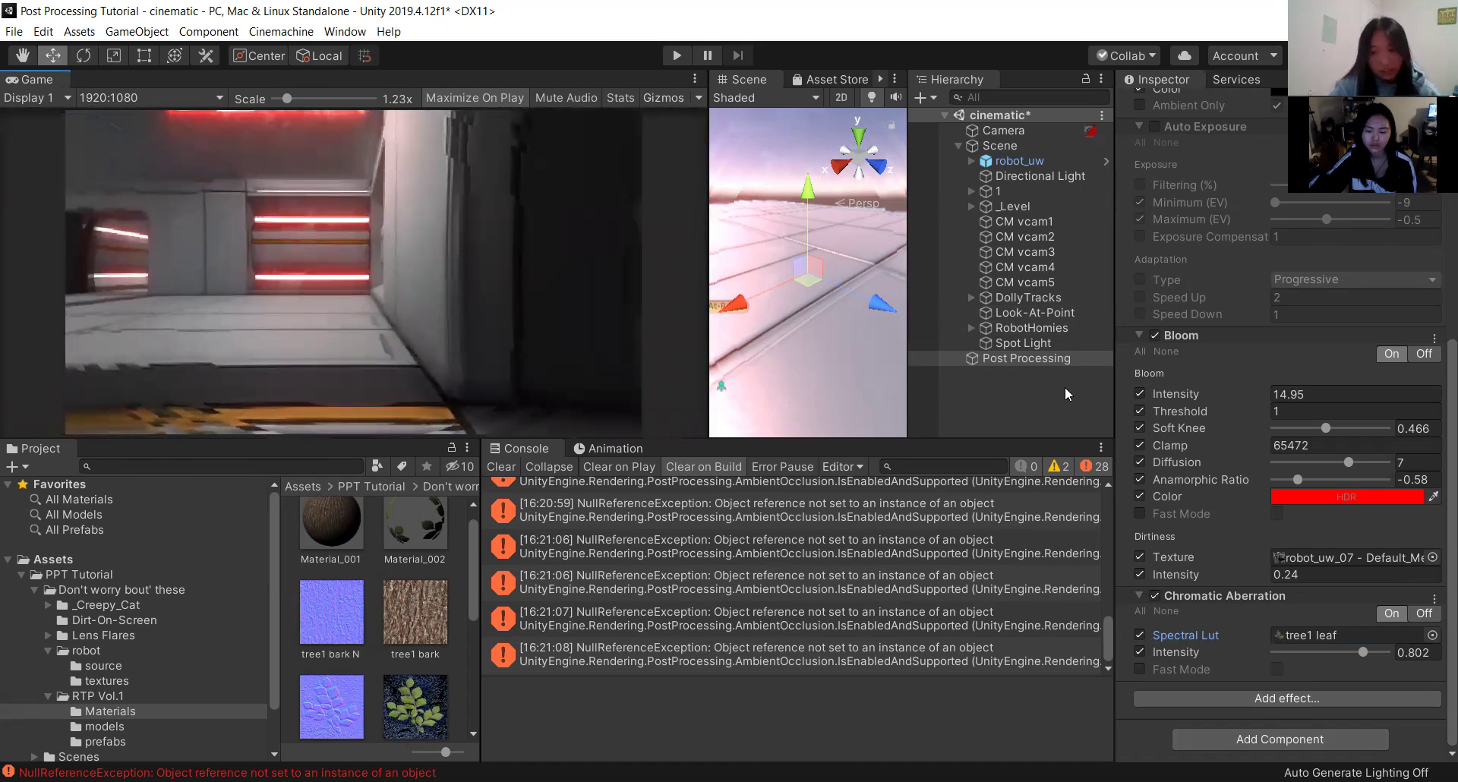
left_click(1433, 638)
left_click(120, 161)
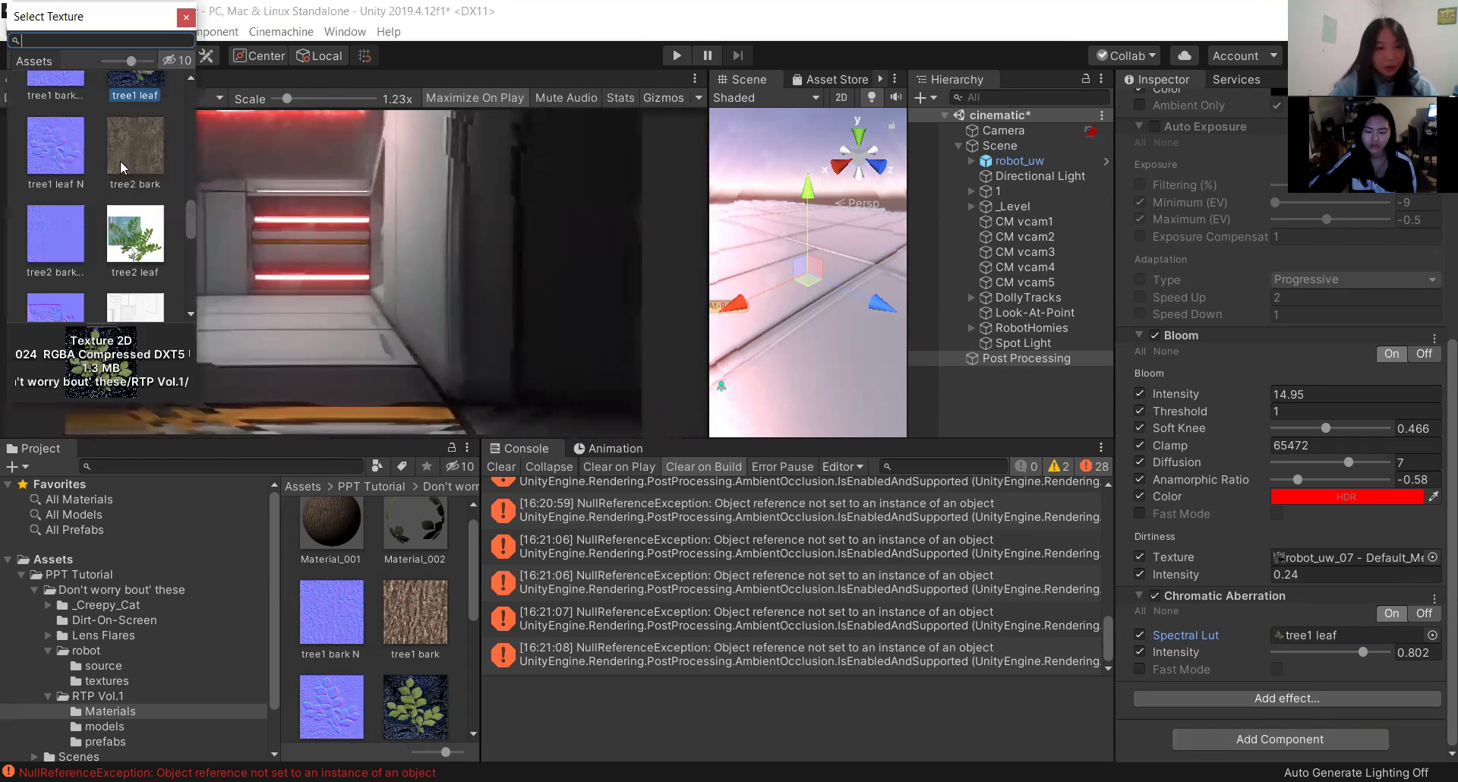
double_click(123, 161)
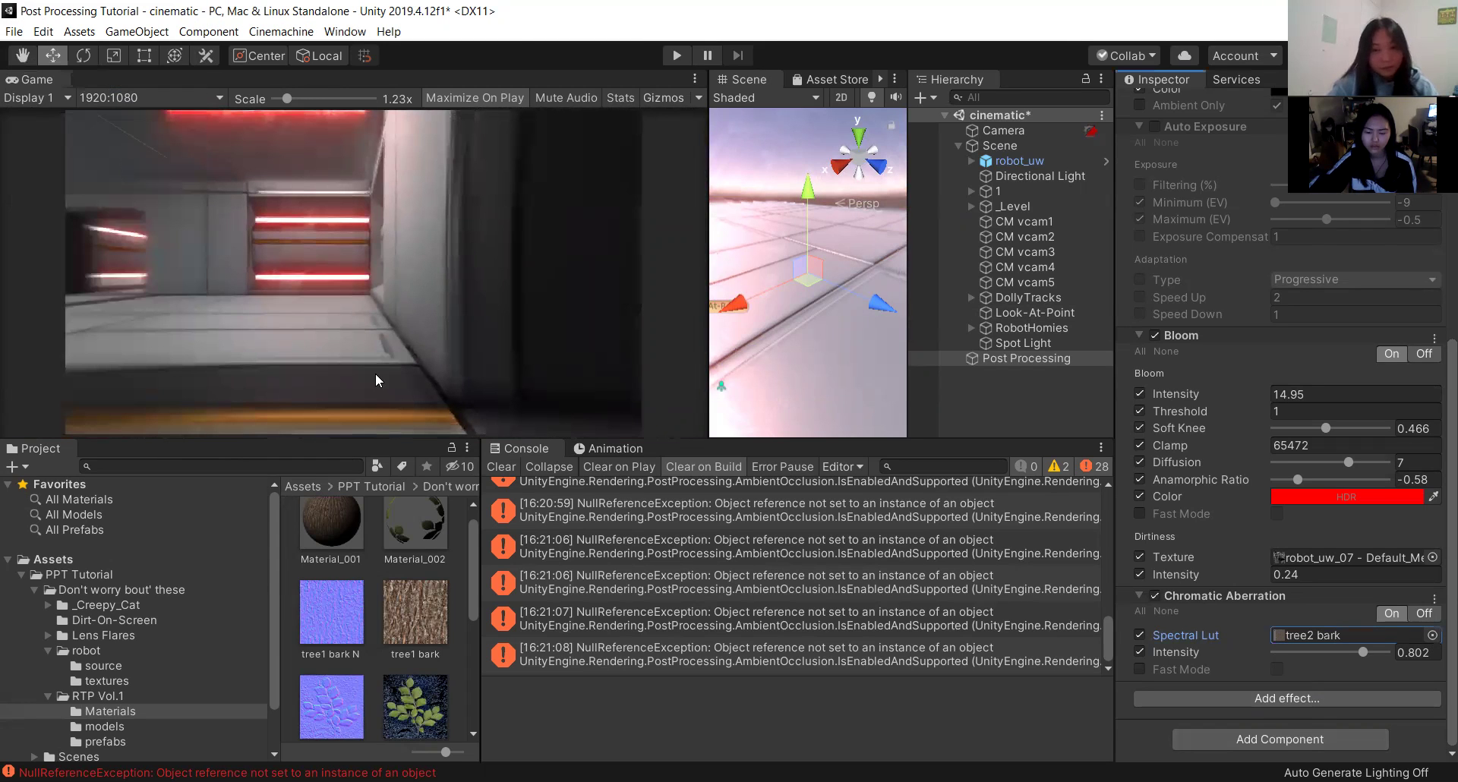
scroll(376, 373, "up", 2)
scroll(247, 371, "down", 2)
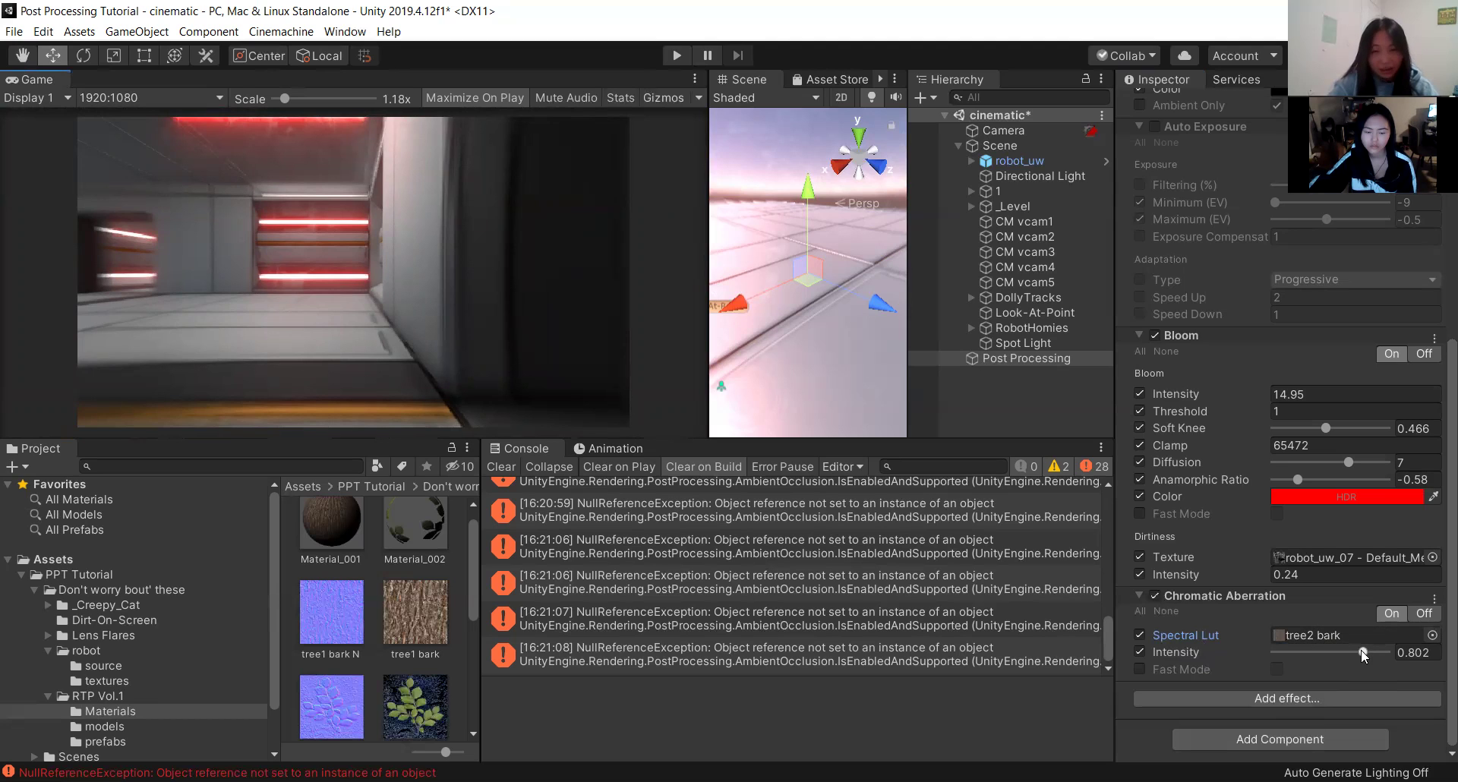
left_click_drag(1364, 651, 1328, 666)
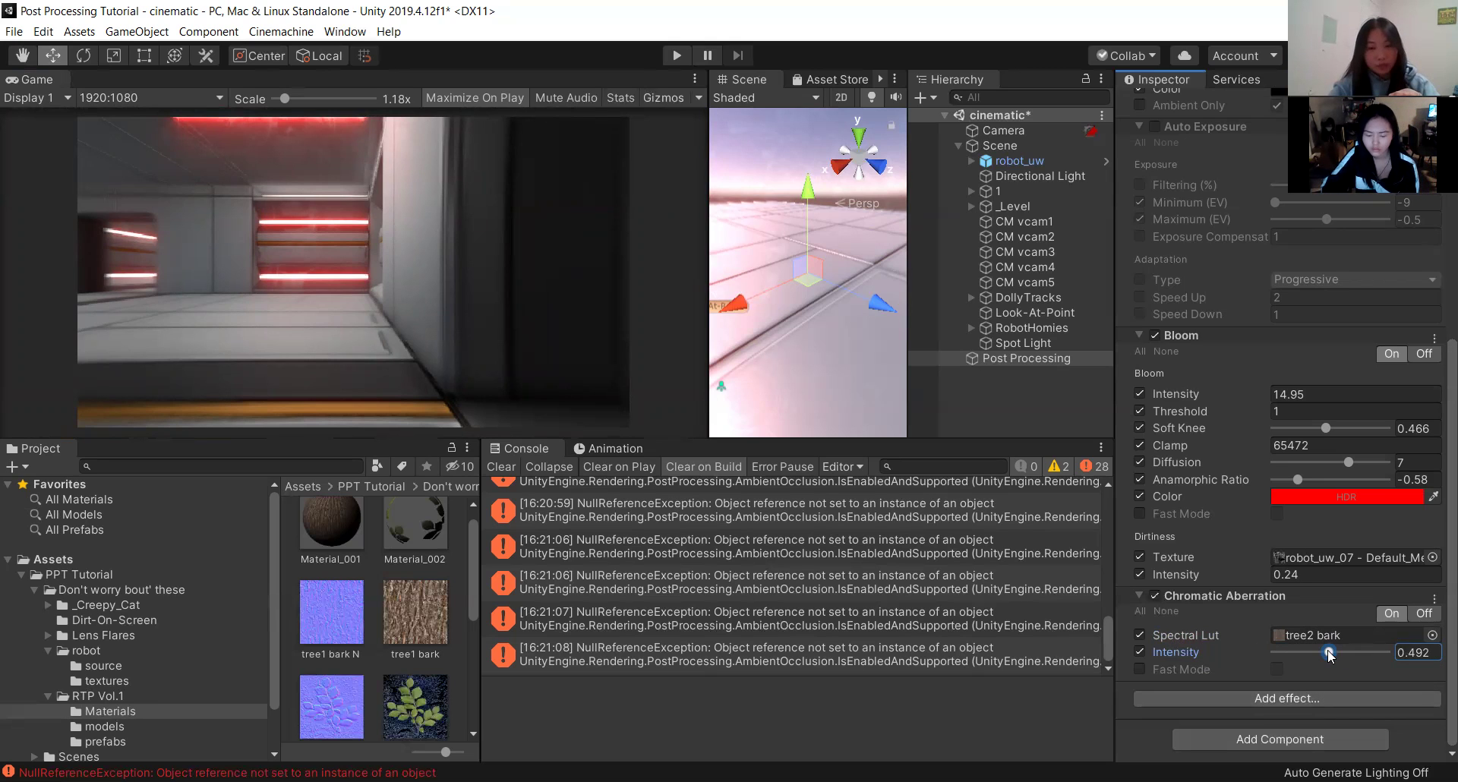
mouse_move(1329, 655)
left_mouse_down()
mouse_move(1404, 663)
mouse_move(1328, 662)
left_mouse_up()
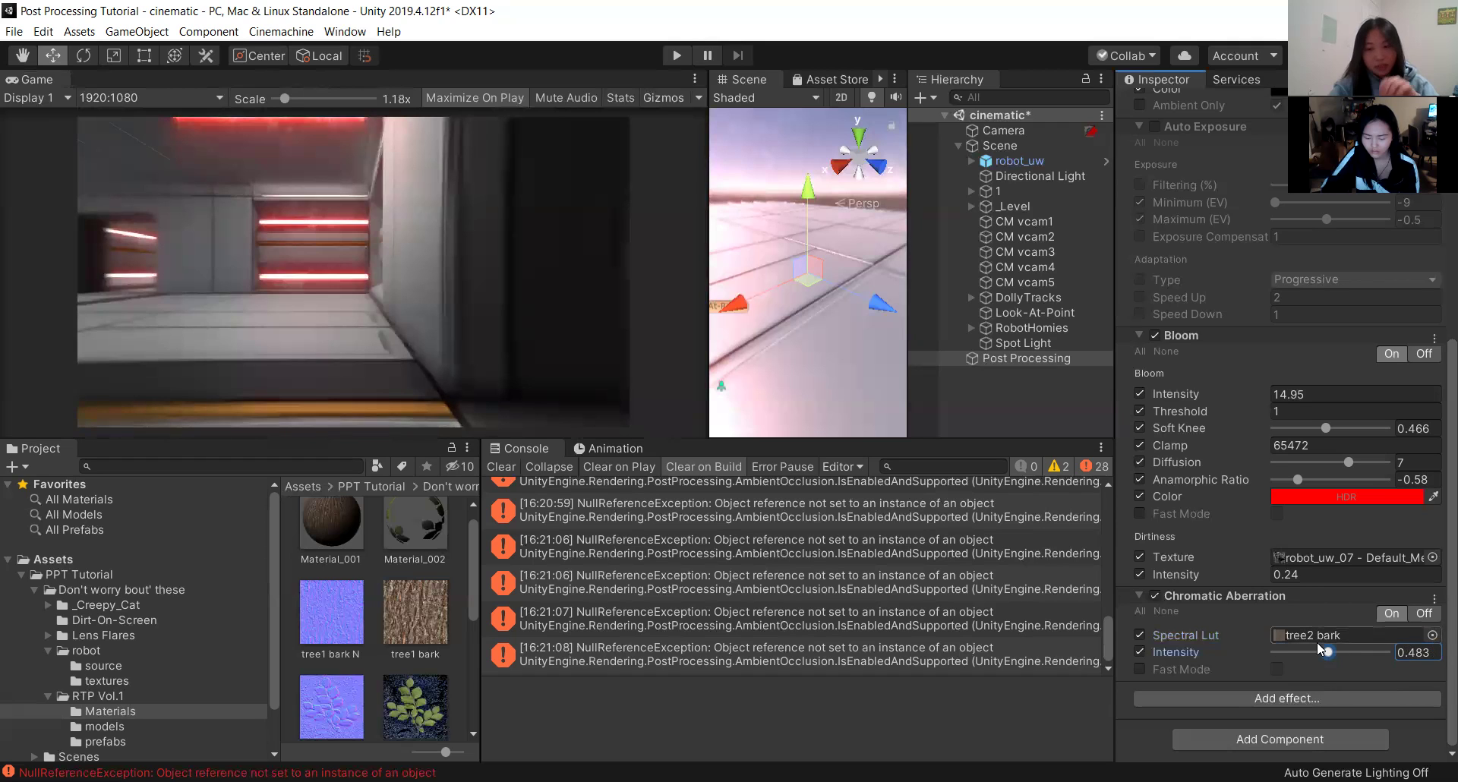
Reset the Spectral Lut texture to None and set the Chromatic Aberration intensity to 0.655.
left_click(1432, 634)
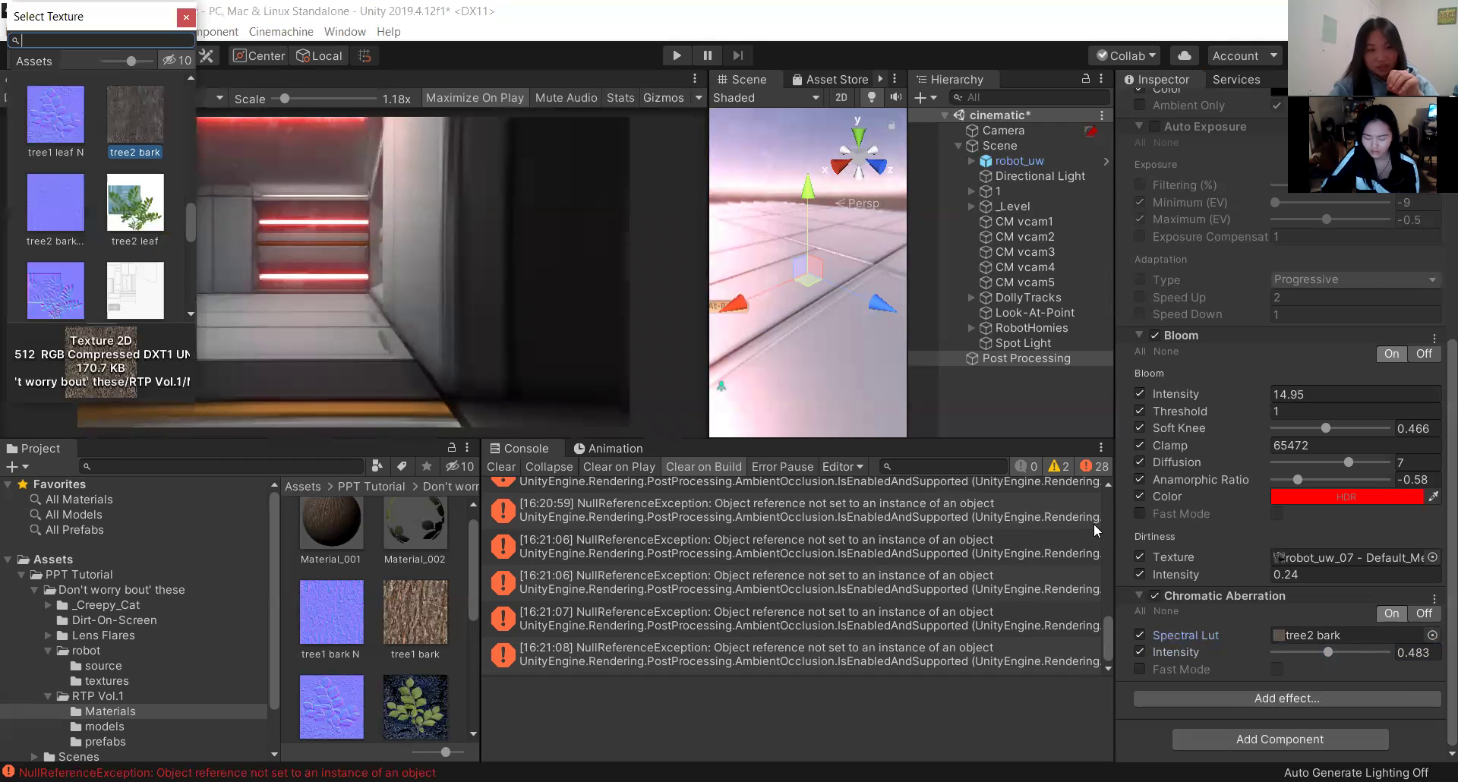
scroll(99, 198, "up", 5)
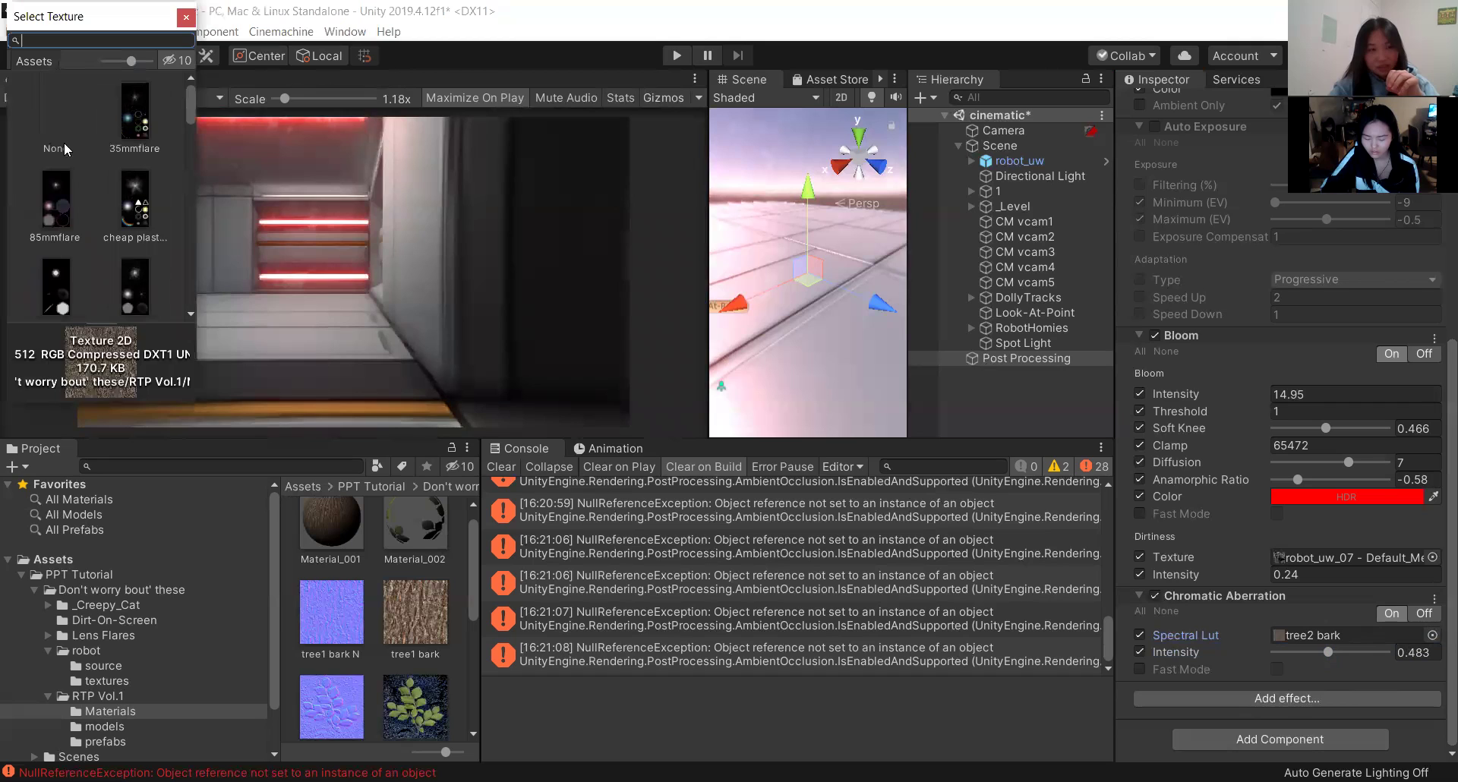
left_click(56, 122)
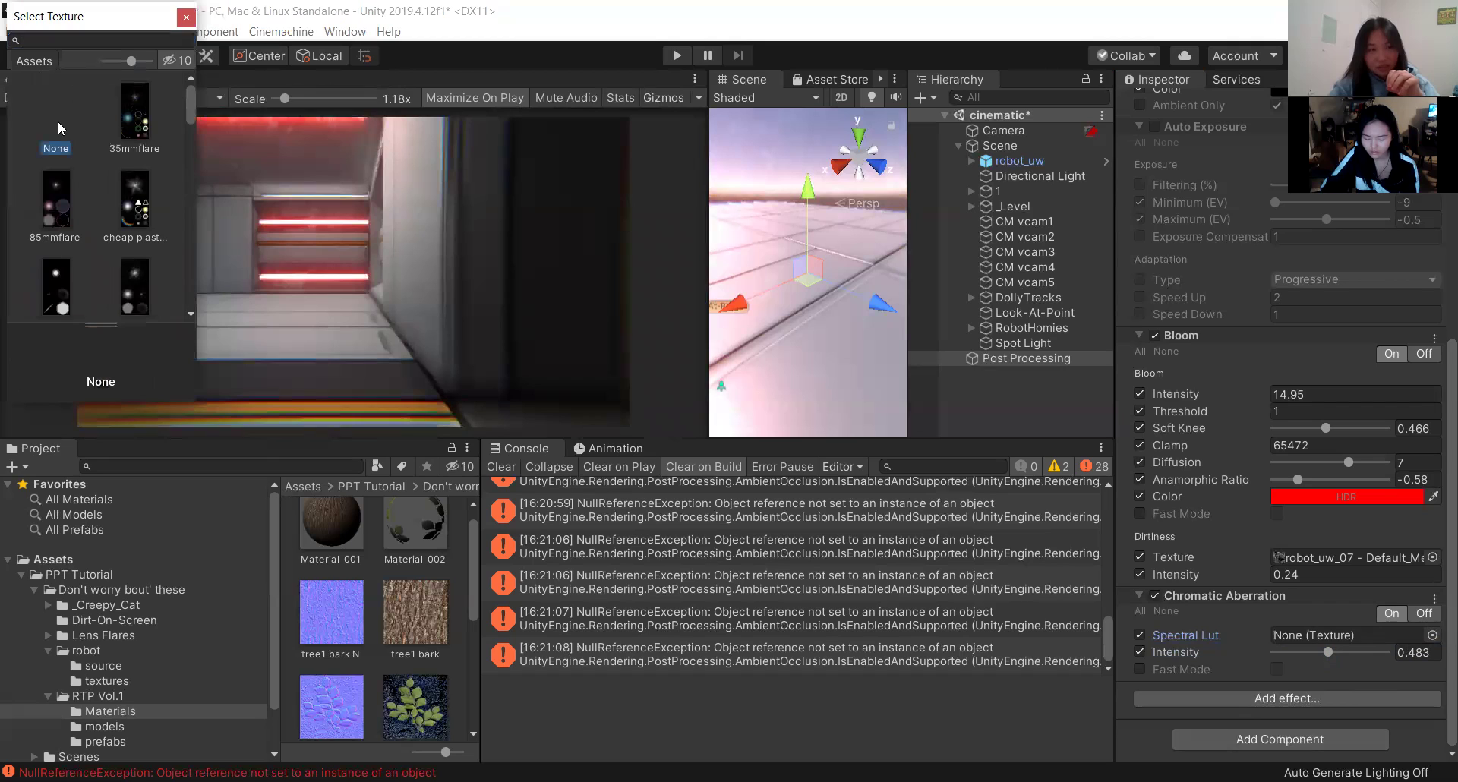
left_click(535, 238)
left_click_drag(1327, 653, 1348, 656)
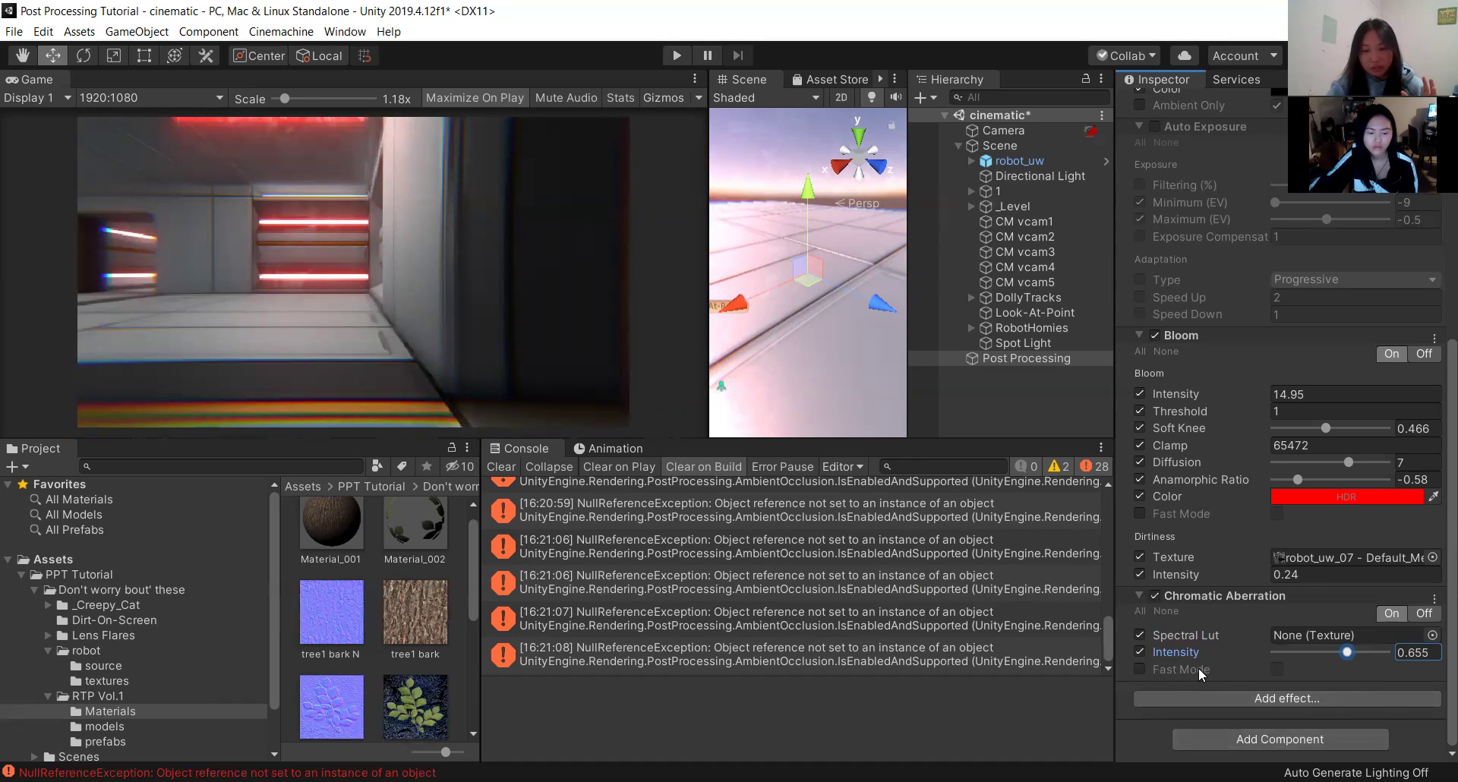
mouse_move(1199, 672)
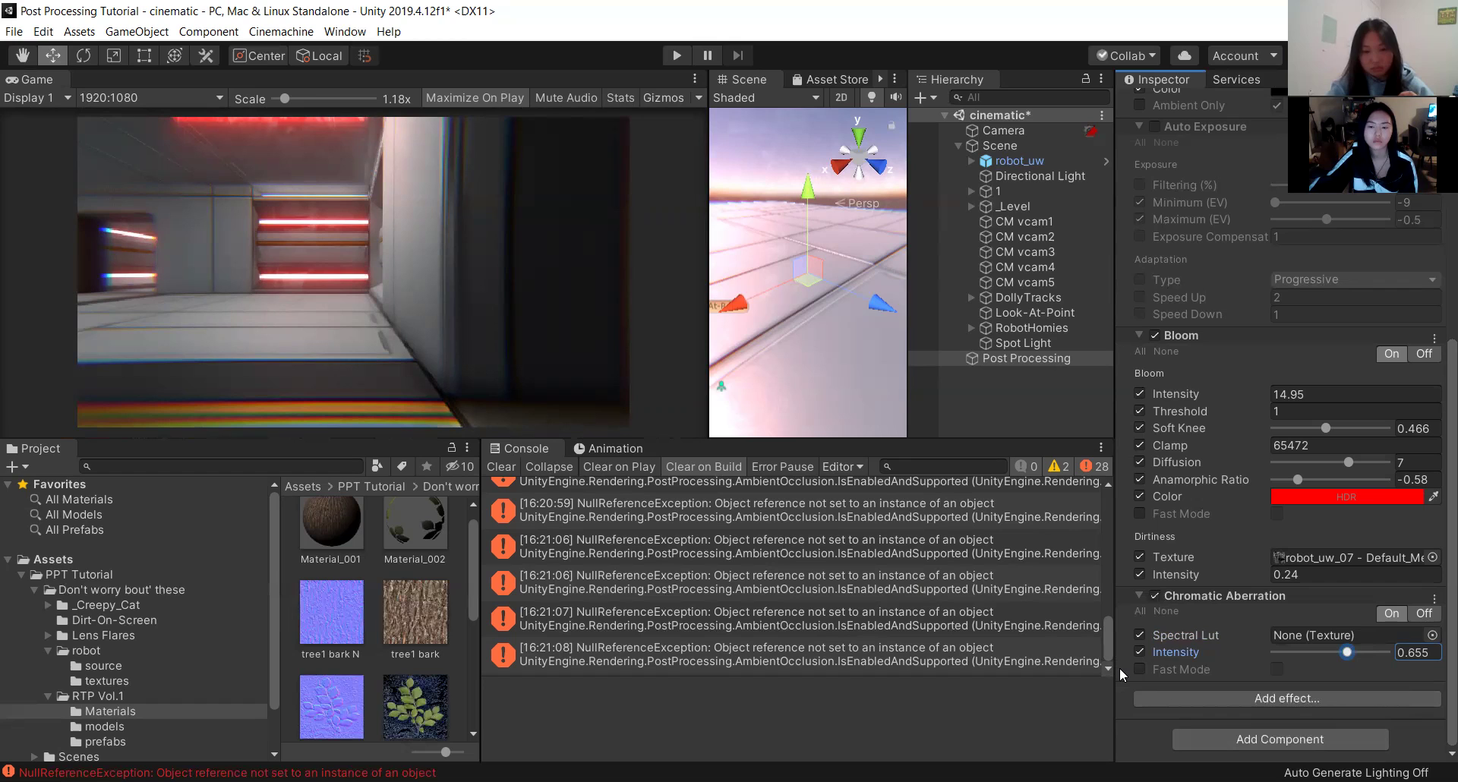
Review the Camera's rendering and Post-process Layer settings alongside the overrides on the Post Processing object.
left_click(1049, 129)
scroll(1227, 461, "down", 10)
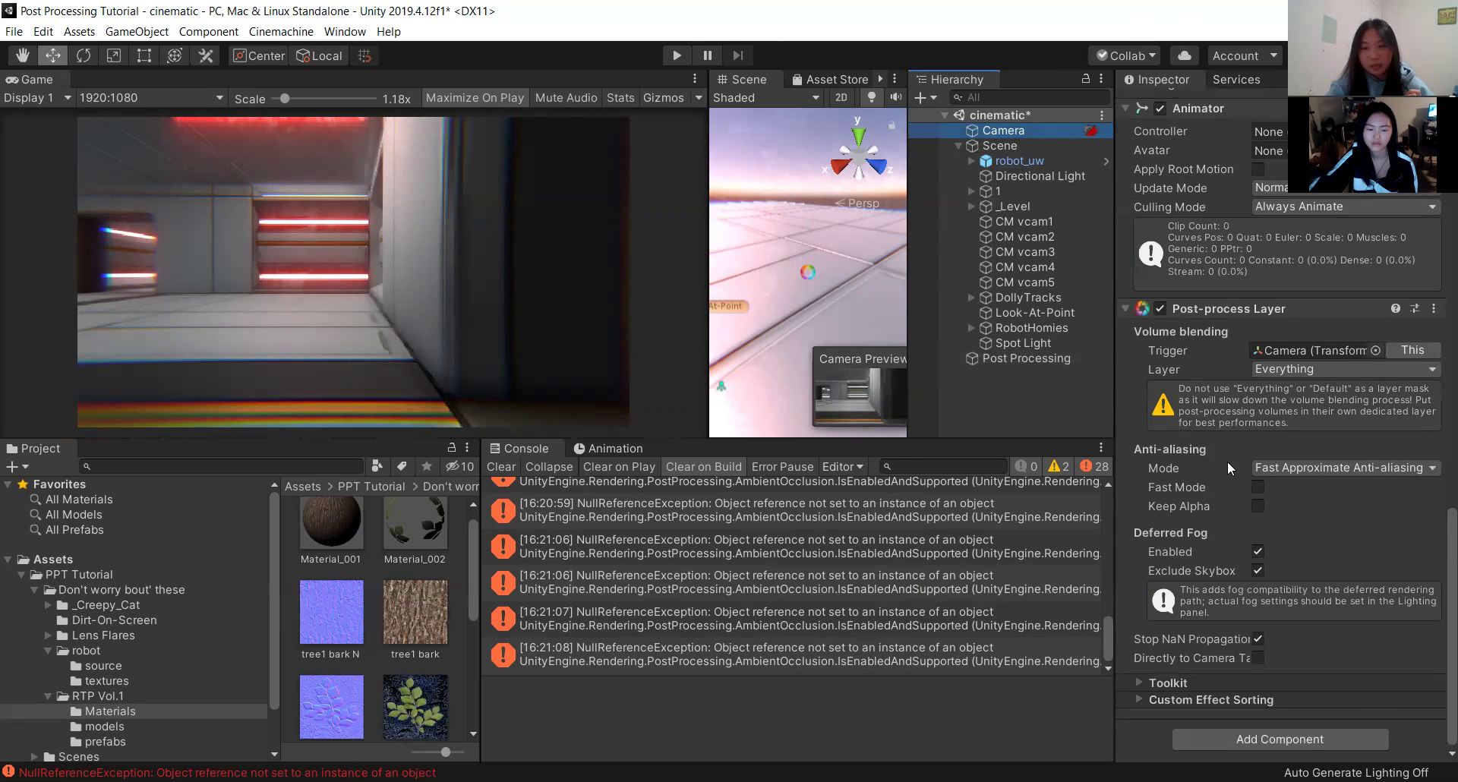
scroll(1227, 462, "up", 10)
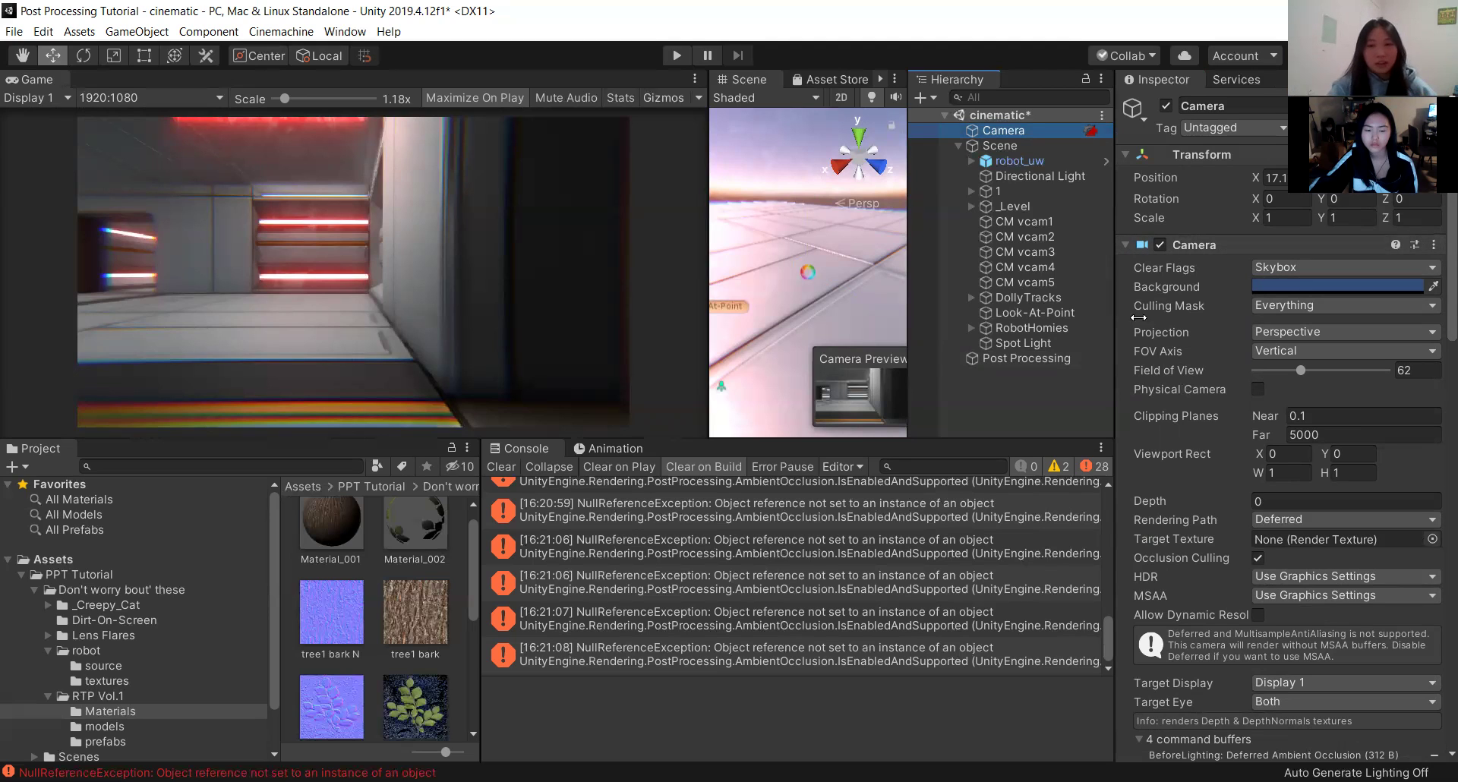
left_click(1054, 357)
scroll(1222, 500, "down", 10)
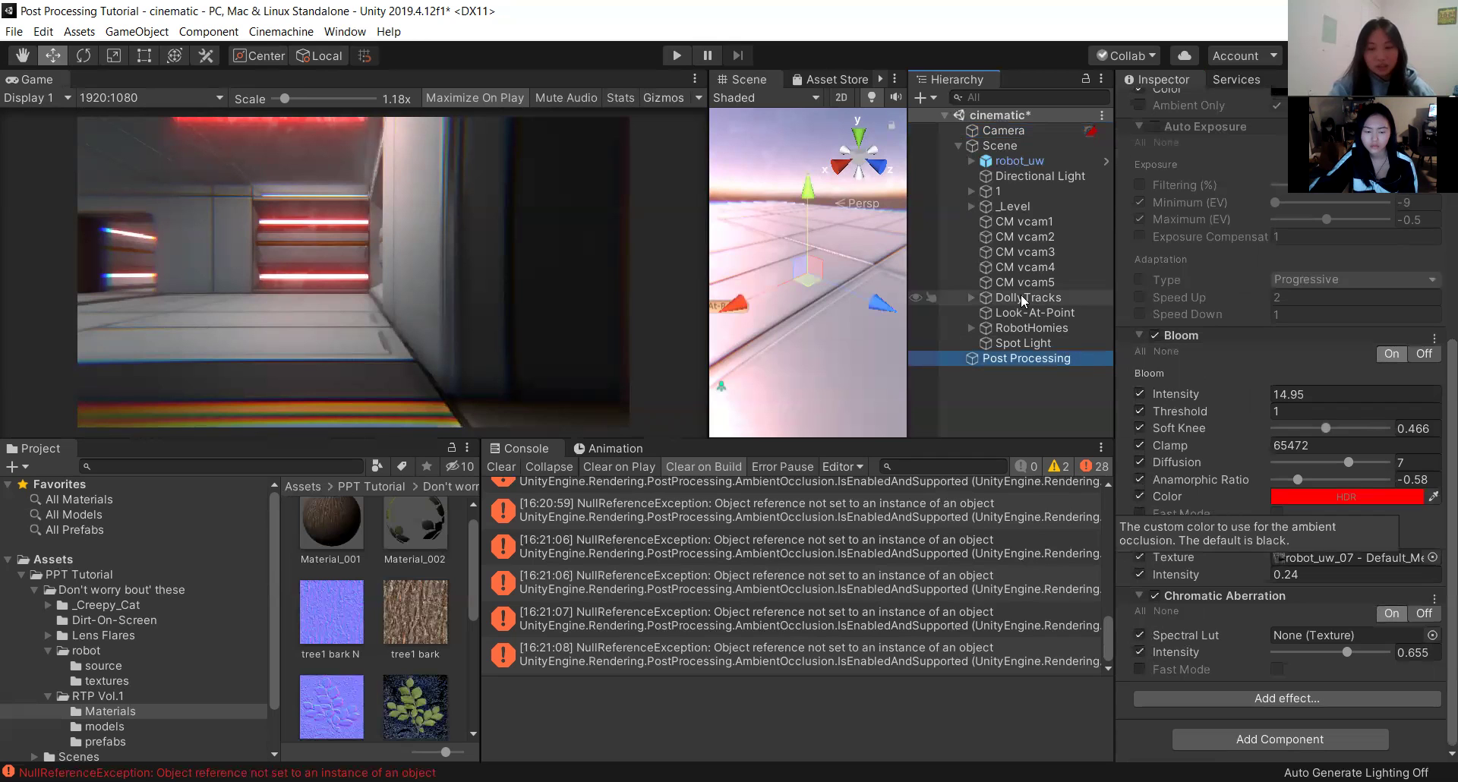
left_click(1025, 130)
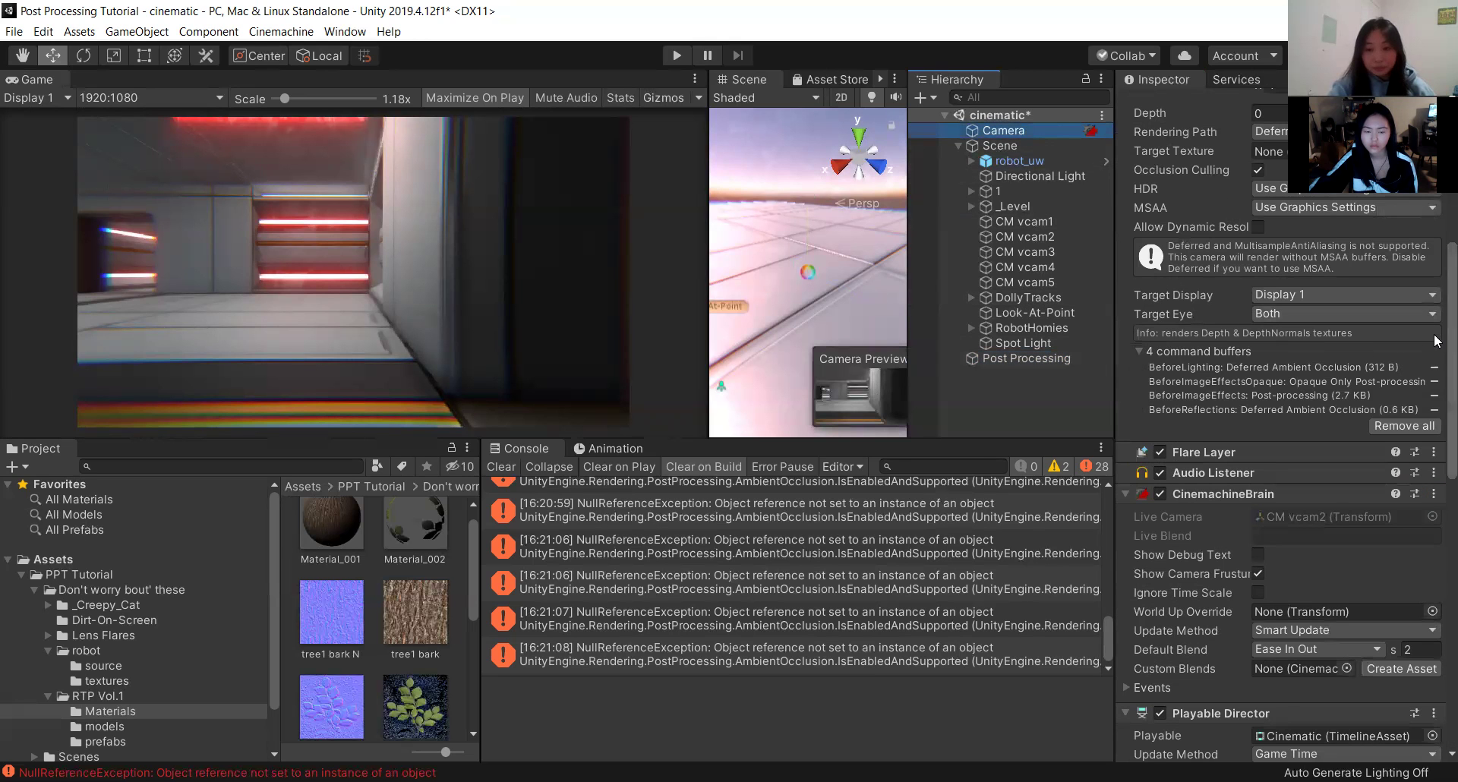
scroll(1381, 349, "down", 12)
scroll(1380, 350, "down", 4)
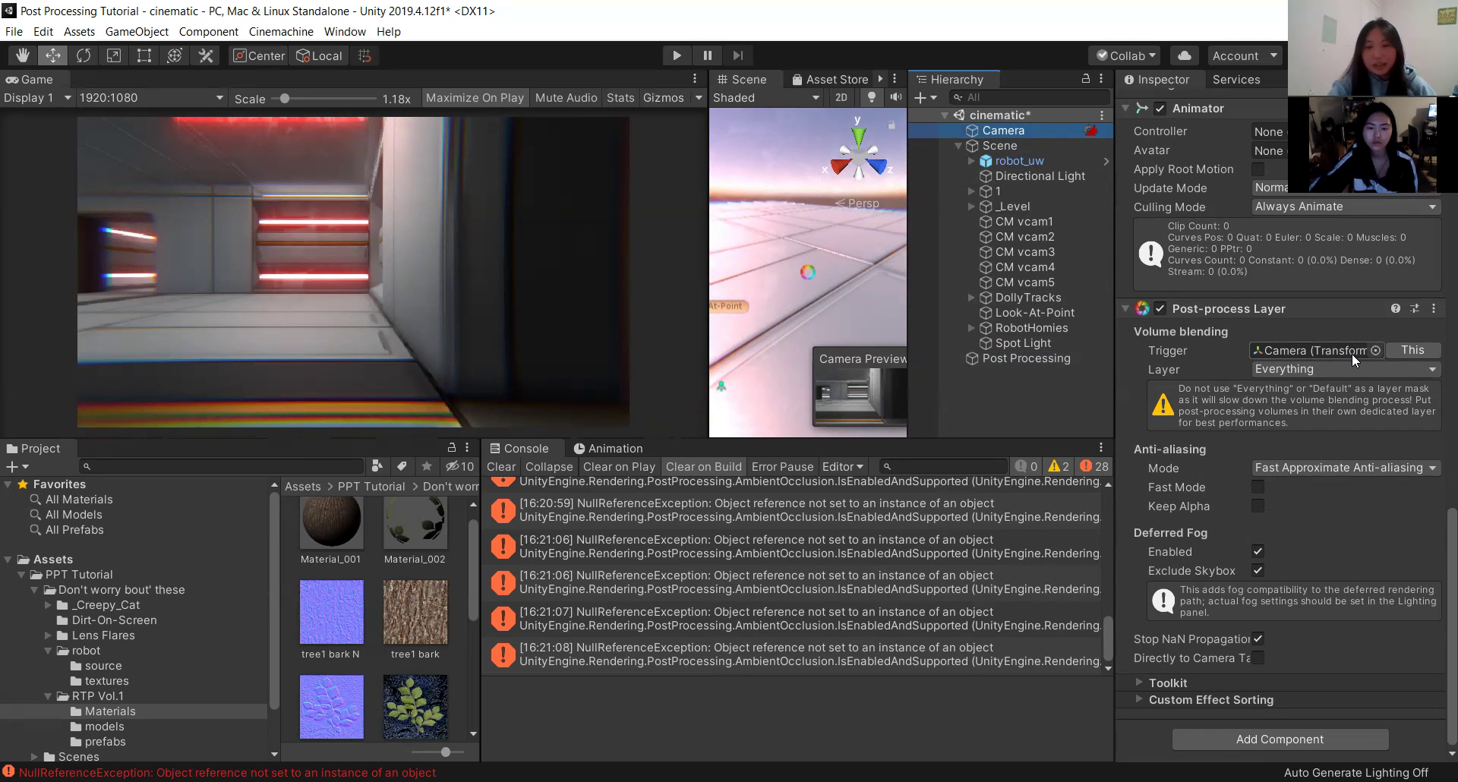
scroll(1351, 353, "up", 15)
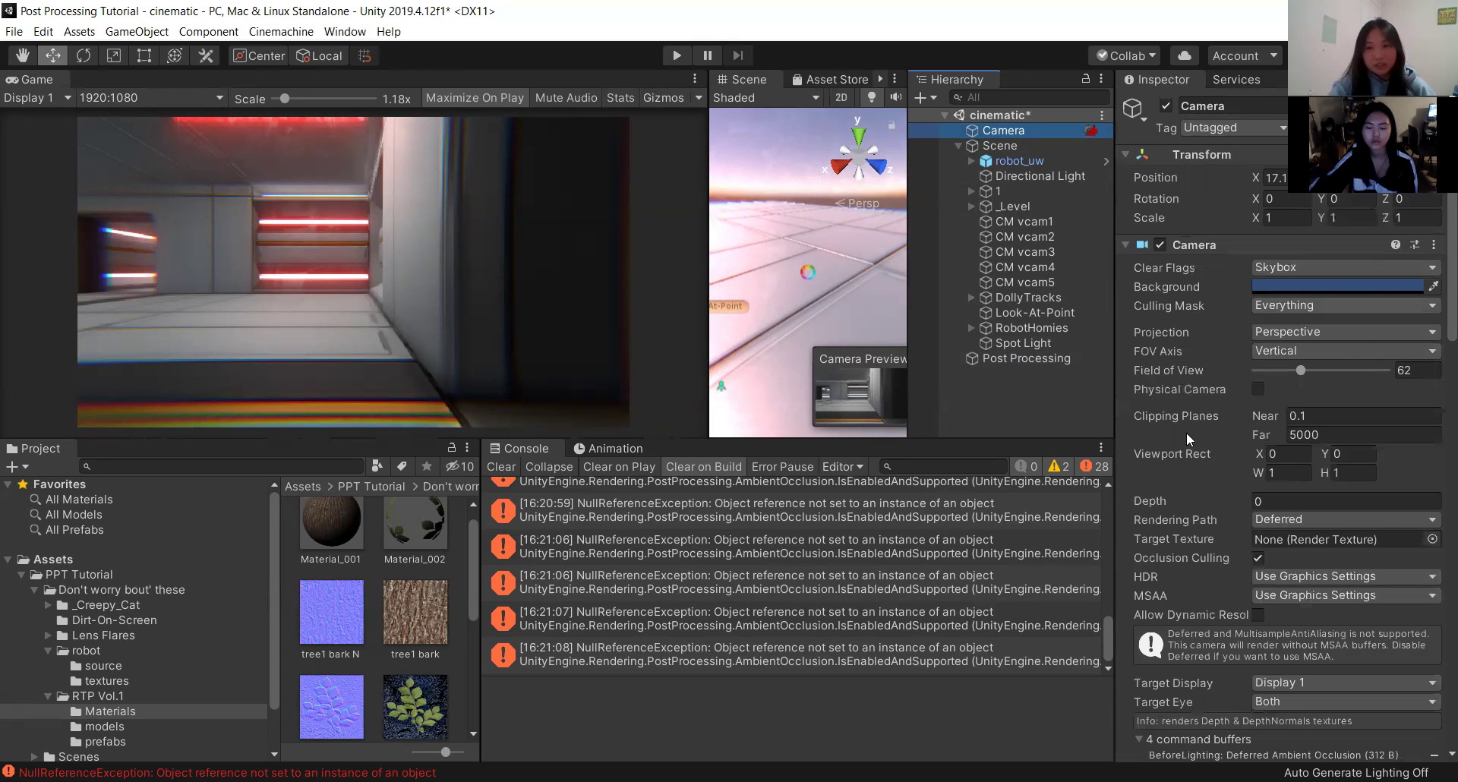
Add a Color Grading effect to the Post Processing object's post-process volume.
left_click(1029, 362)
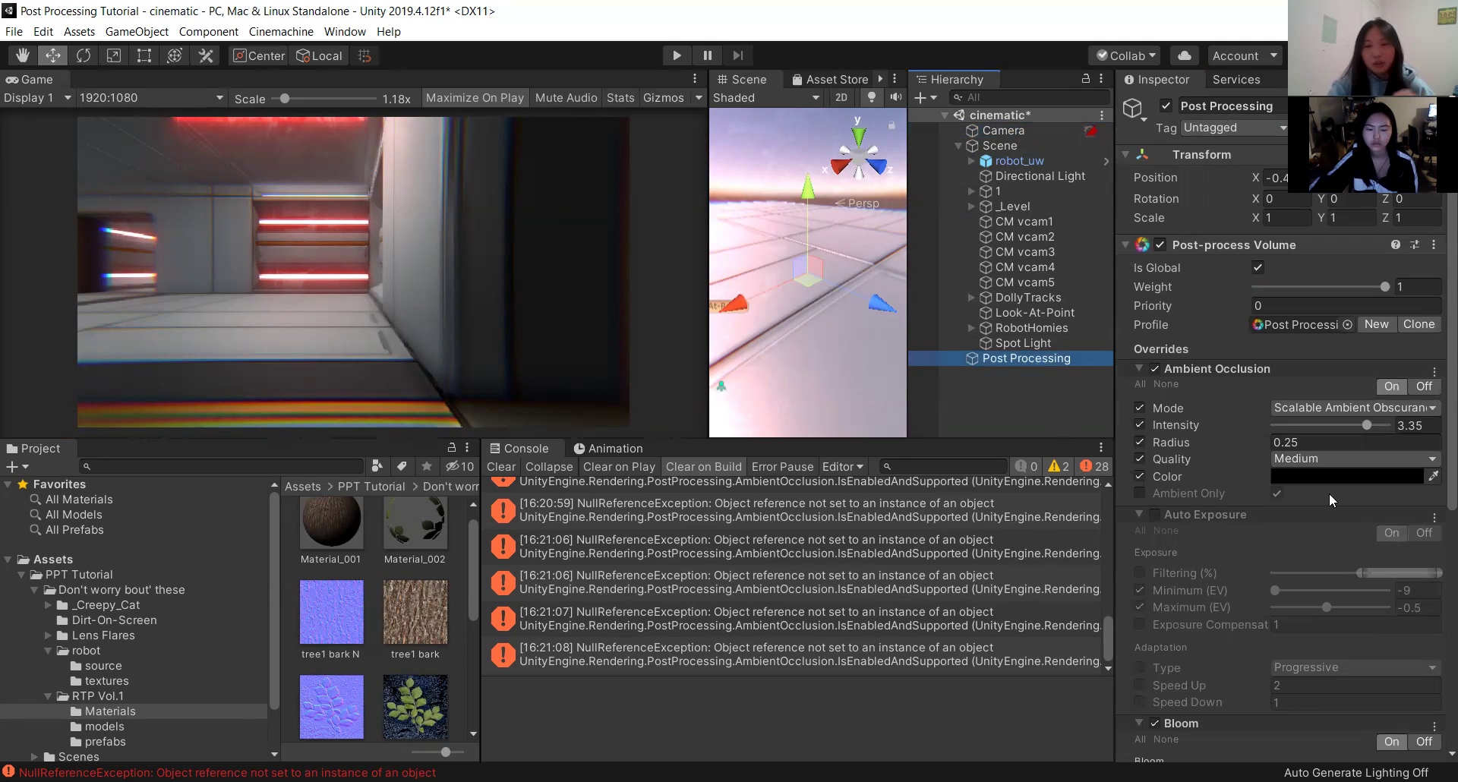
scroll(1334, 521, "down", 10)
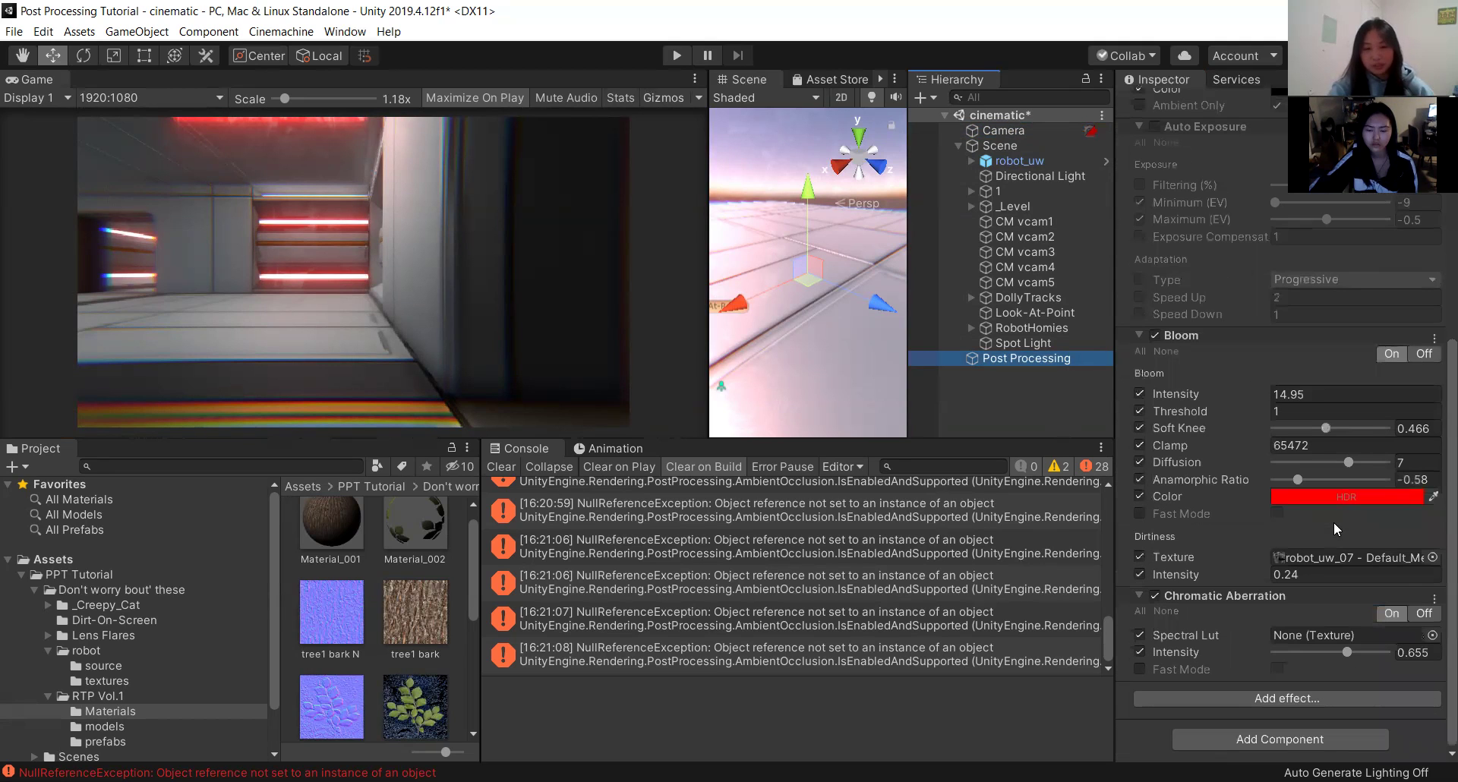
scroll(1349, 462, "up", 10)
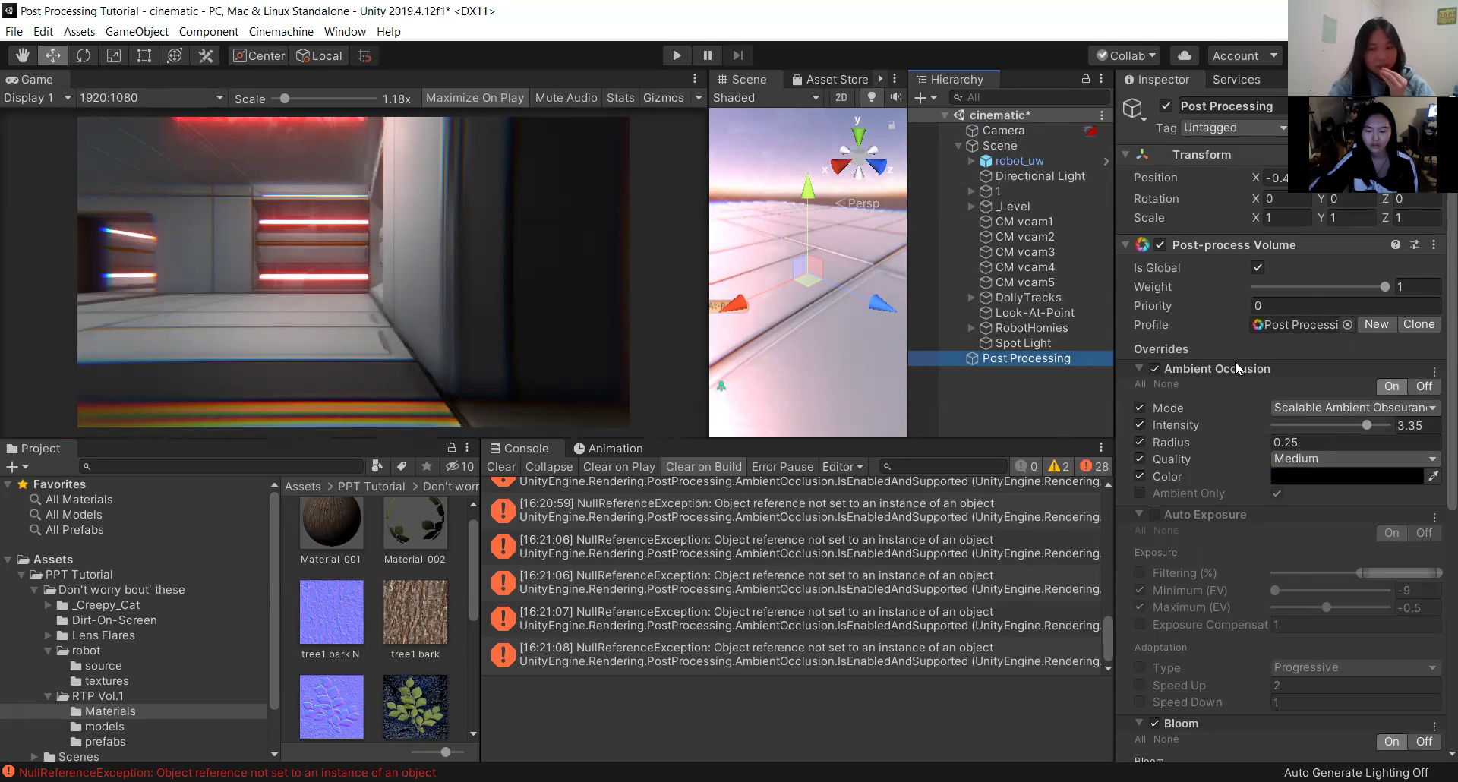
scroll(1235, 362, "down", 10)
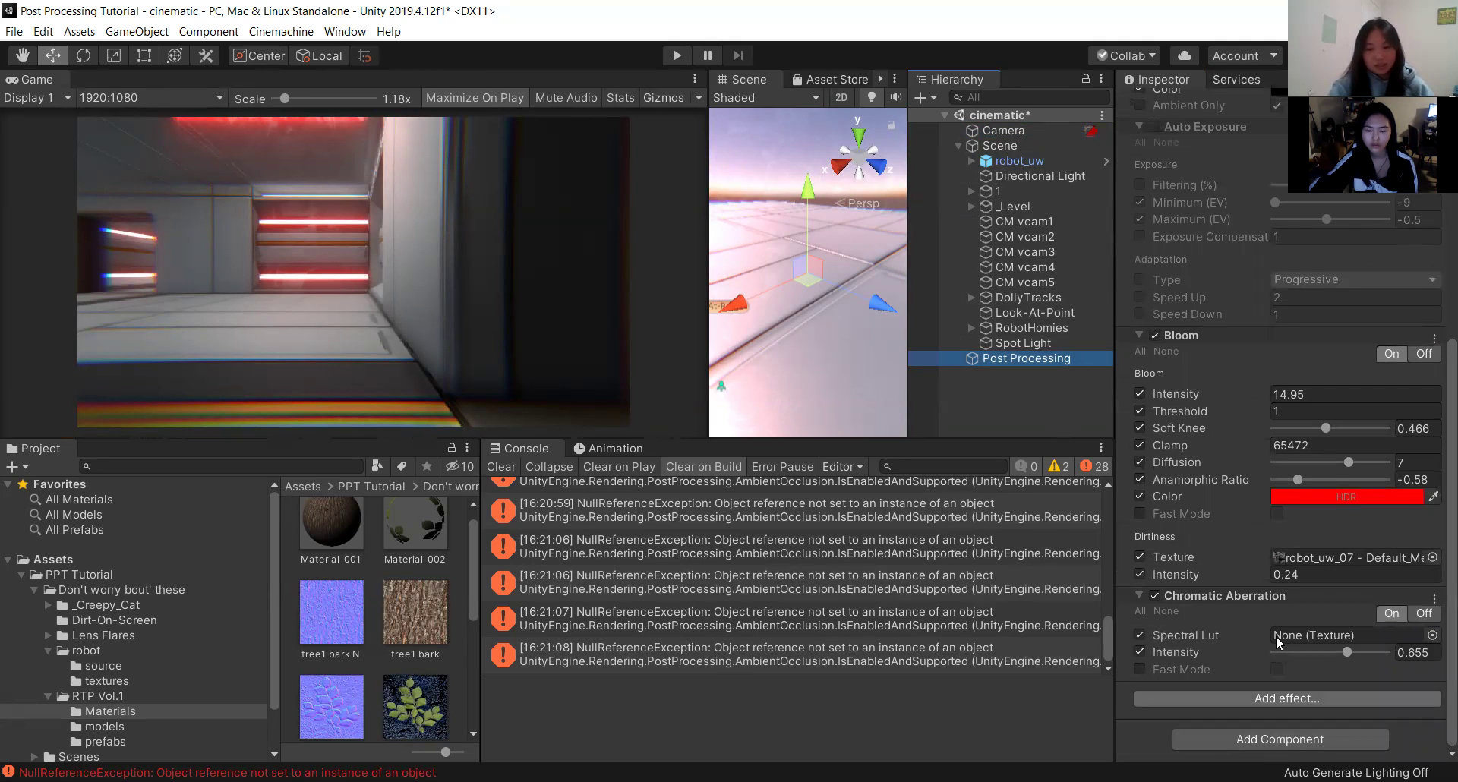
left_click(1266, 698)
mouse_move(1286, 710)
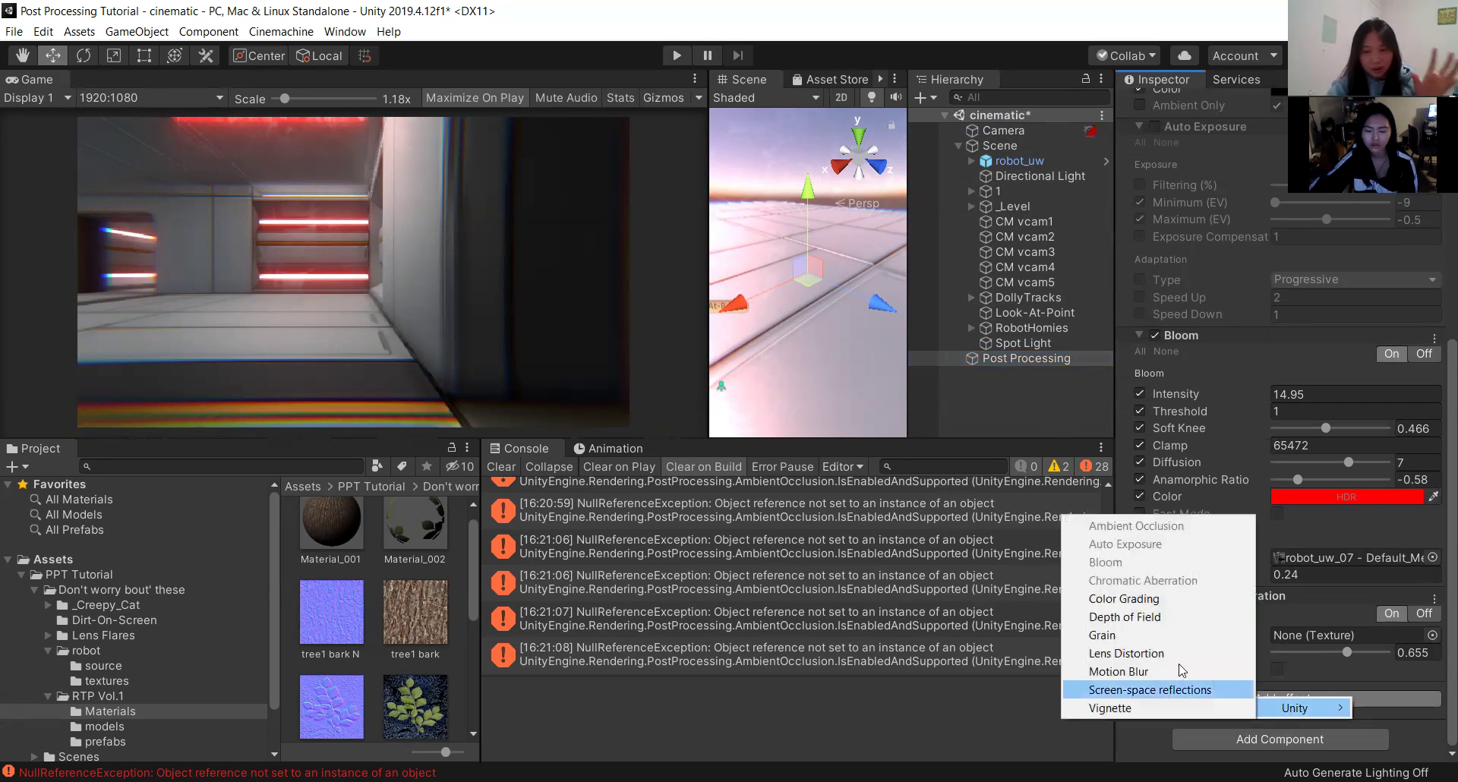
left_click(1162, 600)
Look over the new Color Grading settings and enable its Mode override, keeping High Definition Range.
scroll(1279, 645, "down", 10)
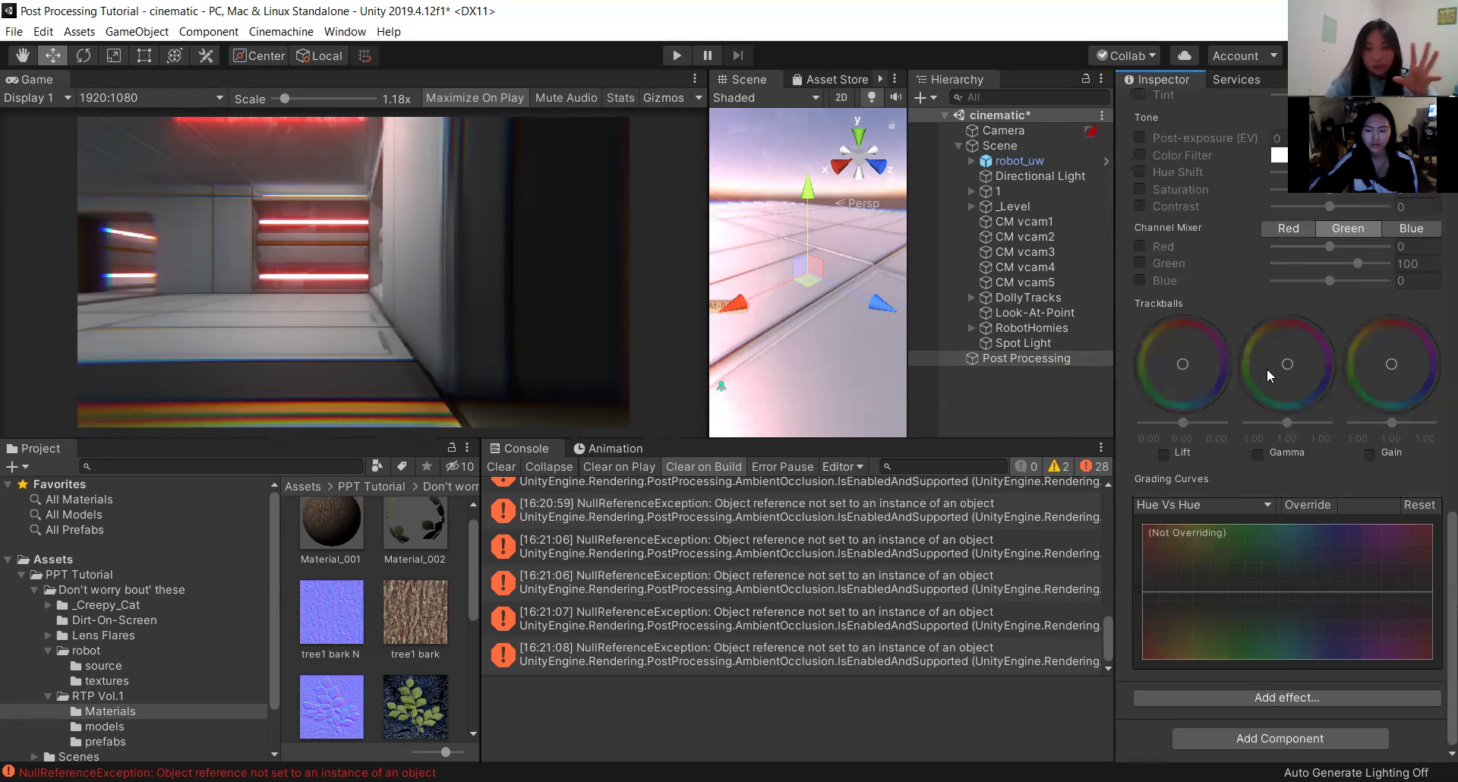
scroll(1262, 380, "up", 8)
scroll(1262, 381, "down", 2)
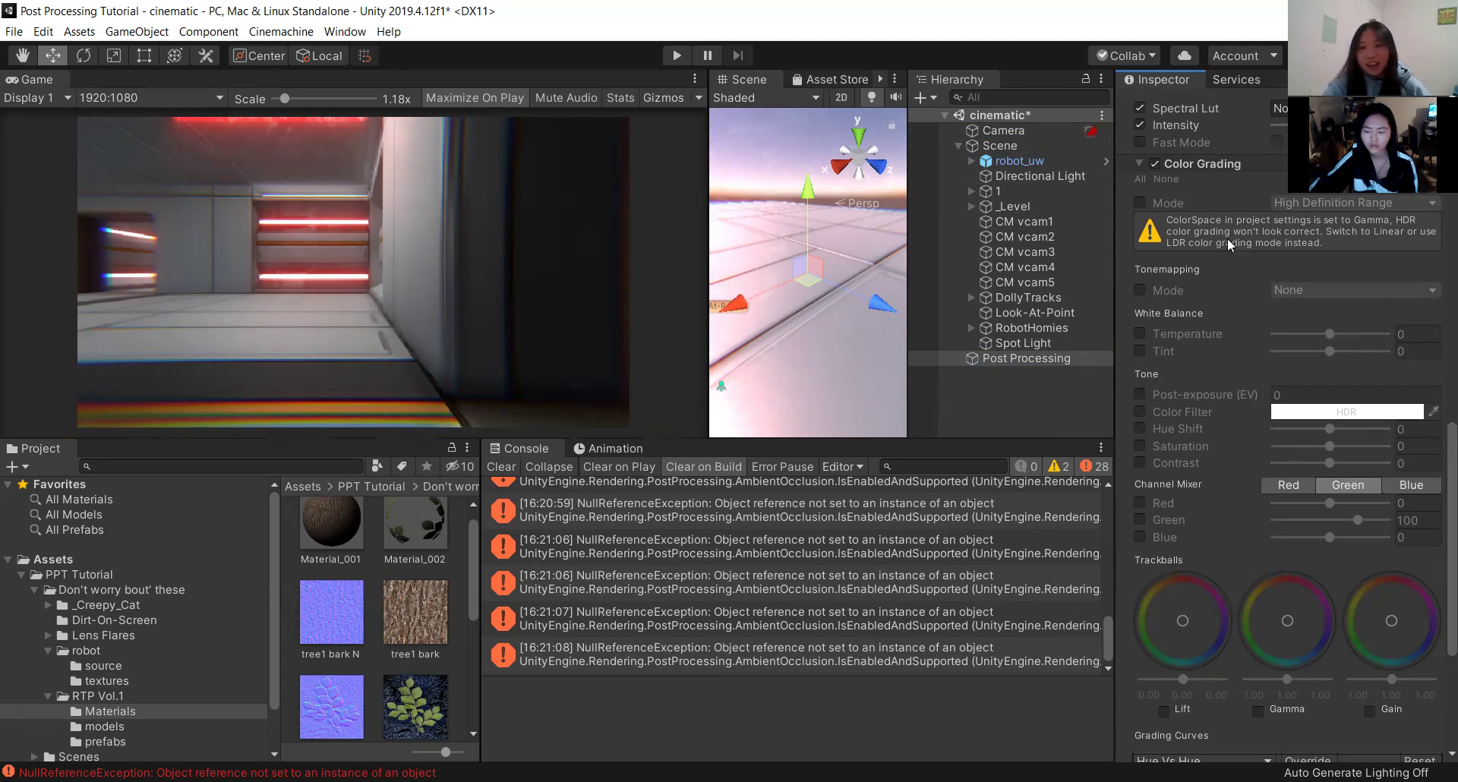
left_click(1139, 203)
left_click(1316, 203)
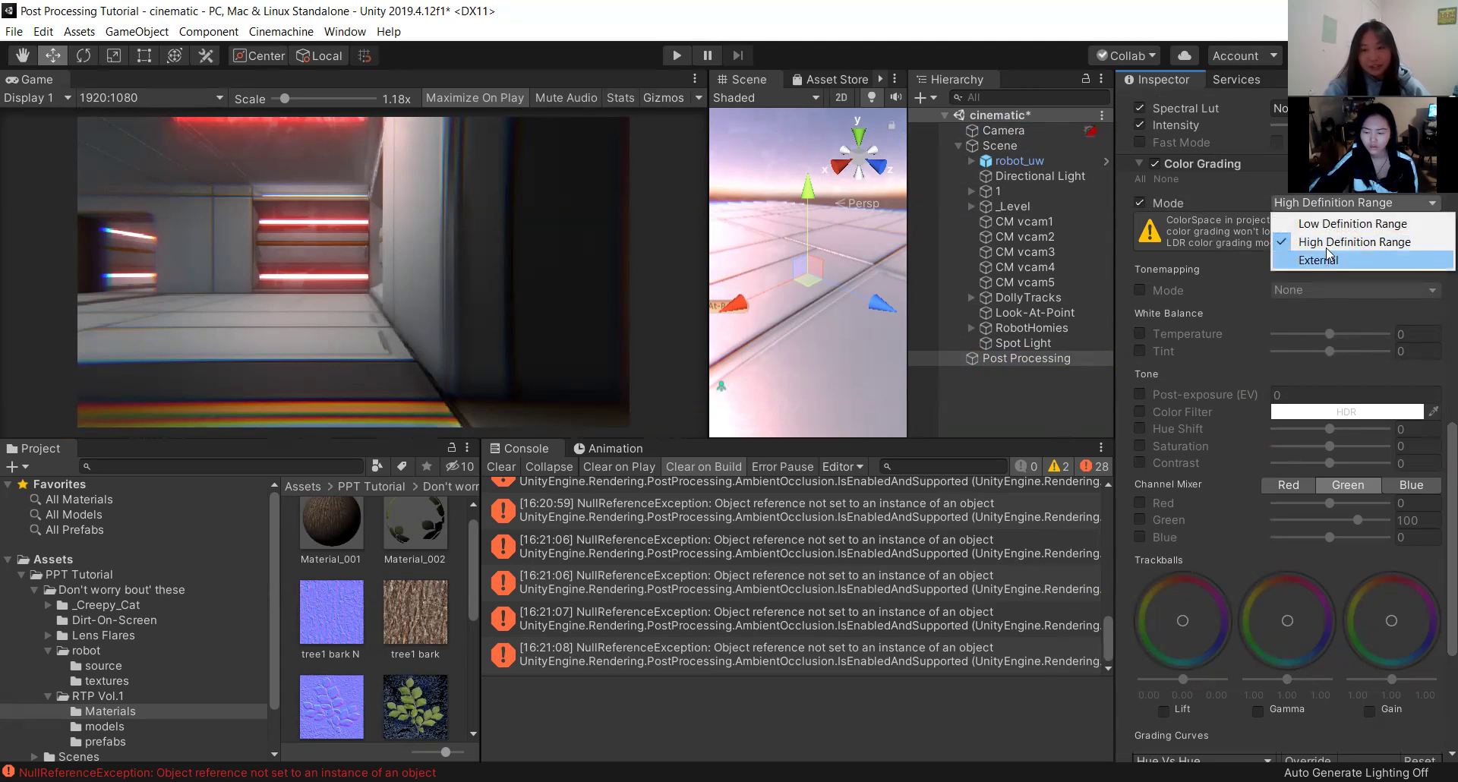
left_click(1321, 203)
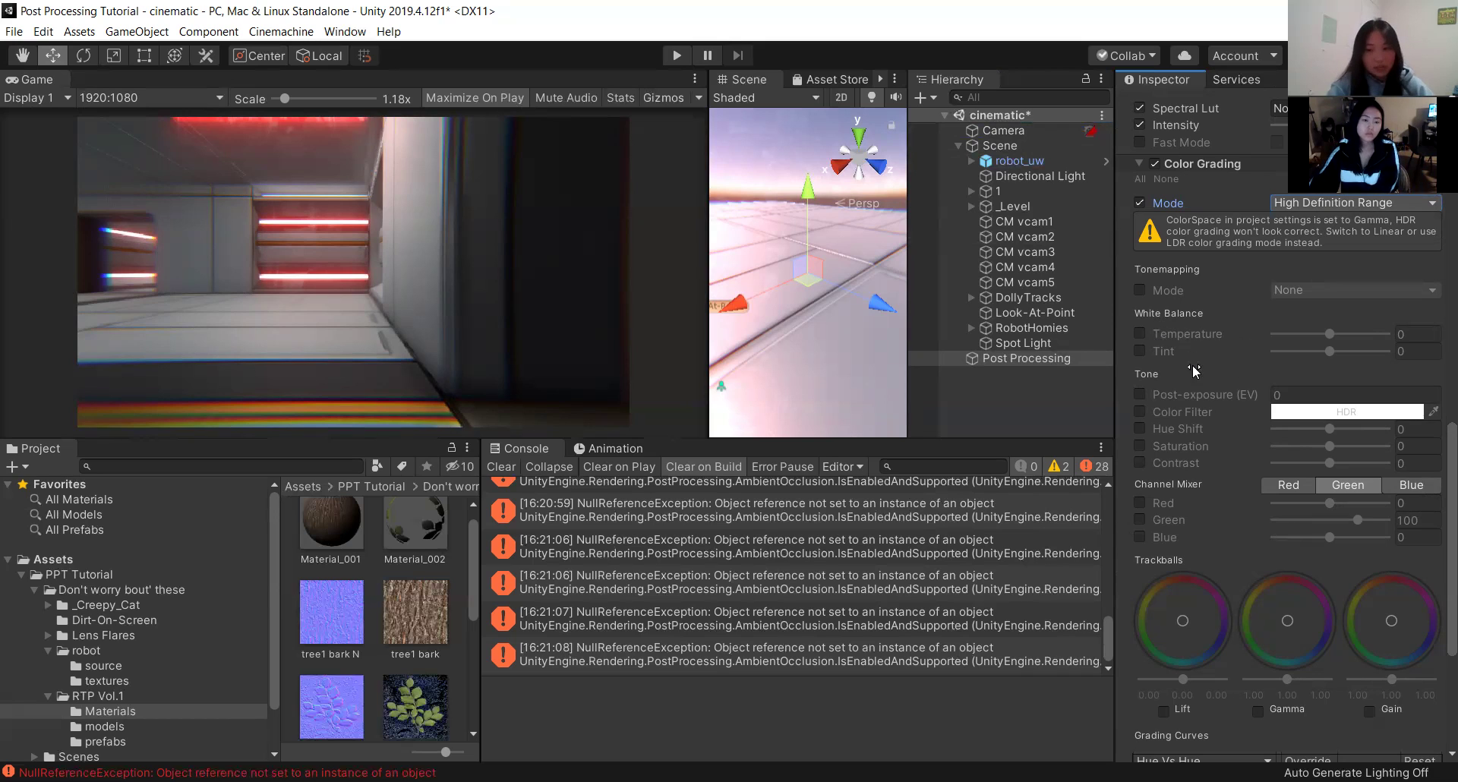
Enable Color Grading's Temperature override and try cold and warm values, including -100 and -15, ending at 1.
left_click(1139, 333)
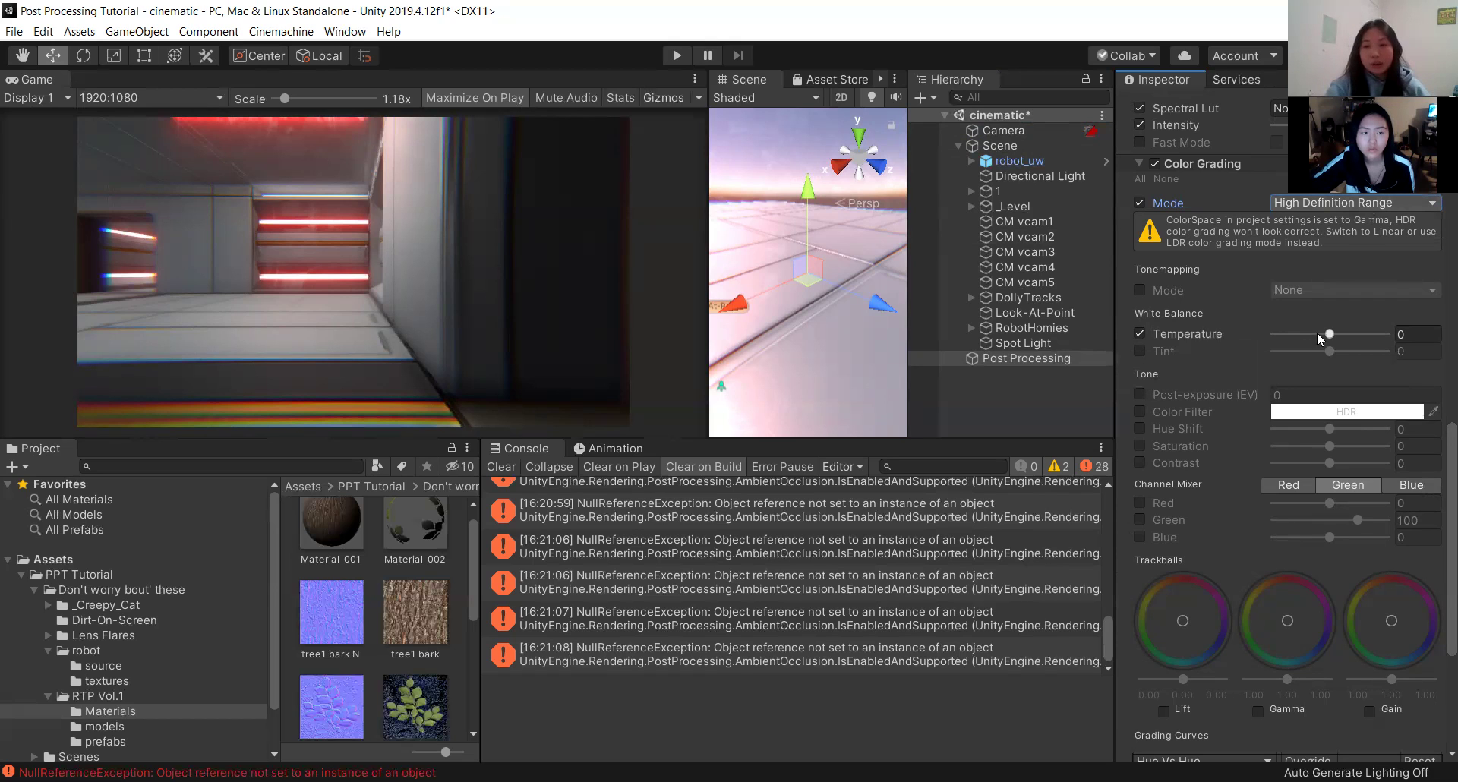
left_click_drag(1328, 333, 1248, 335)
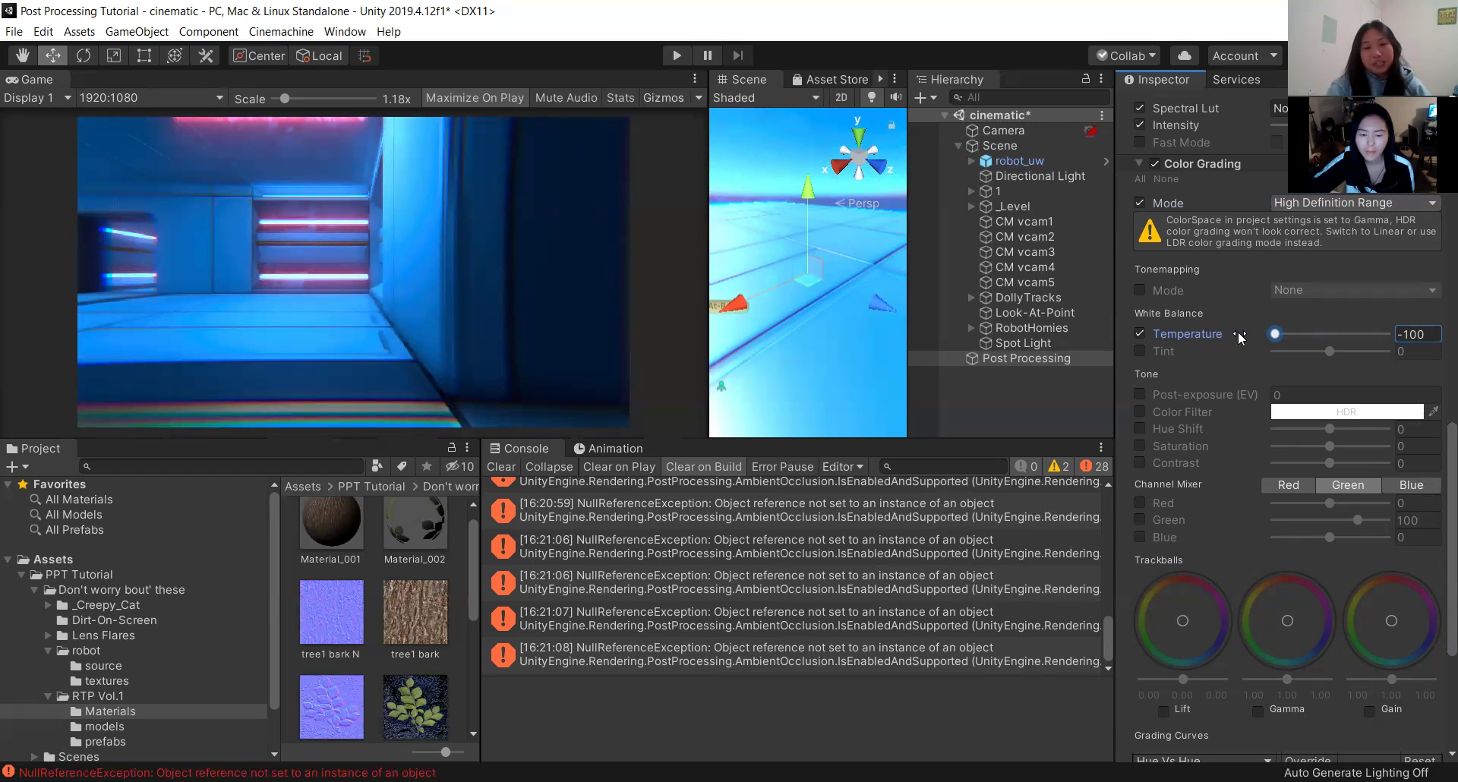
left_click(1385, 334)
left_click_drag(1389, 327, 1321, 327)
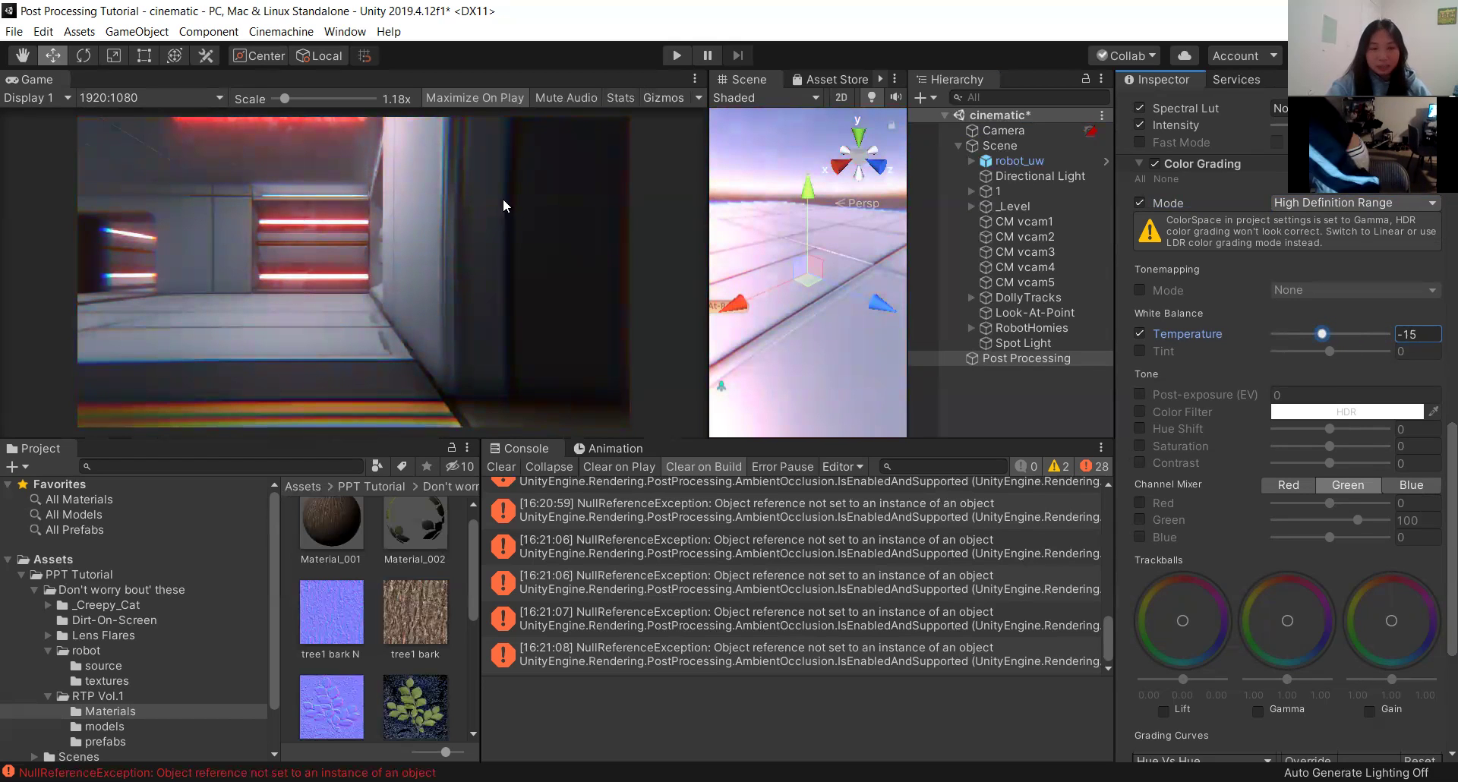
left_click_drag(1322, 333, 1433, 339)
left_click_drag(1272, 334, 1334, 332)
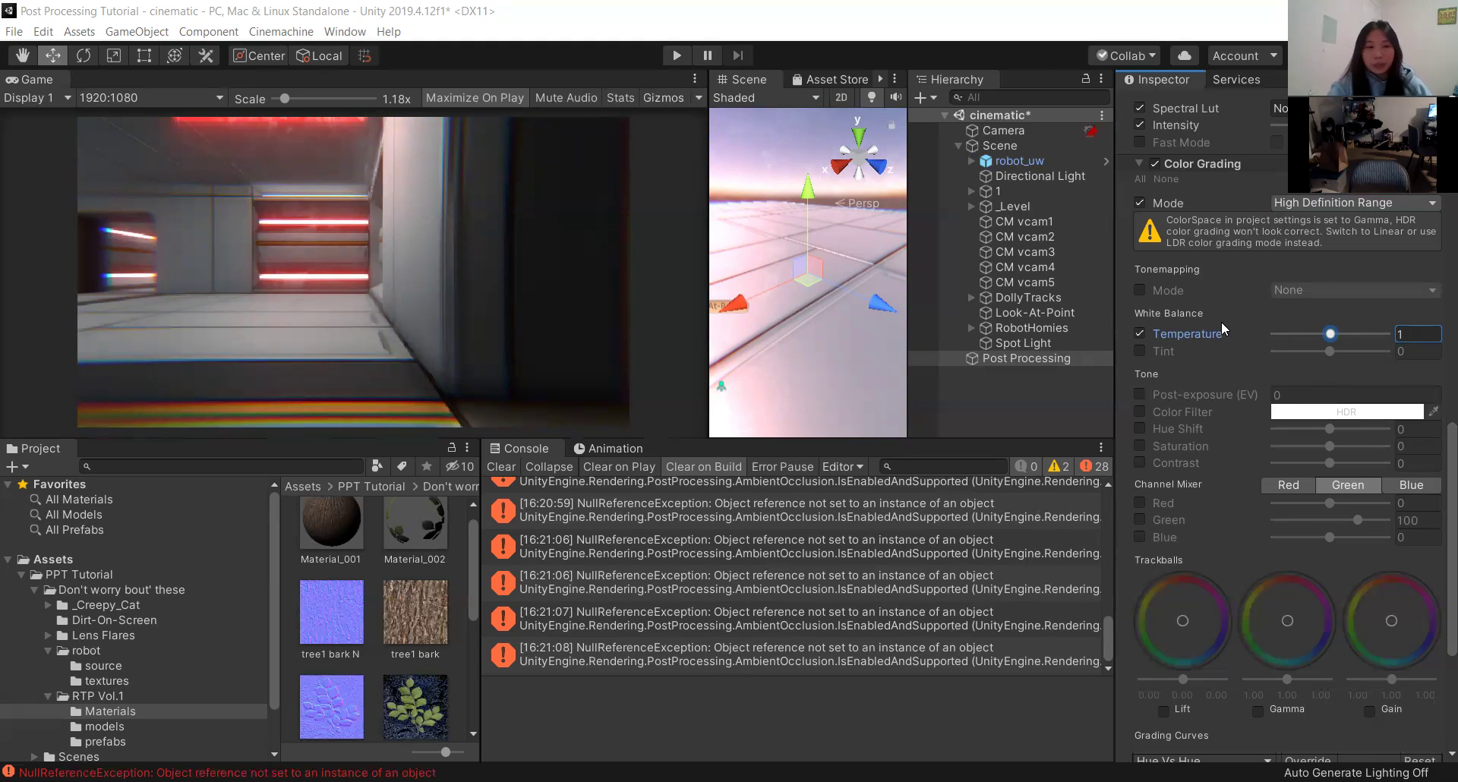
left_click(1103, 360)
Return the white balance Temperature to 0, then enable the Tint override and set it to 100.
left_click(1138, 351)
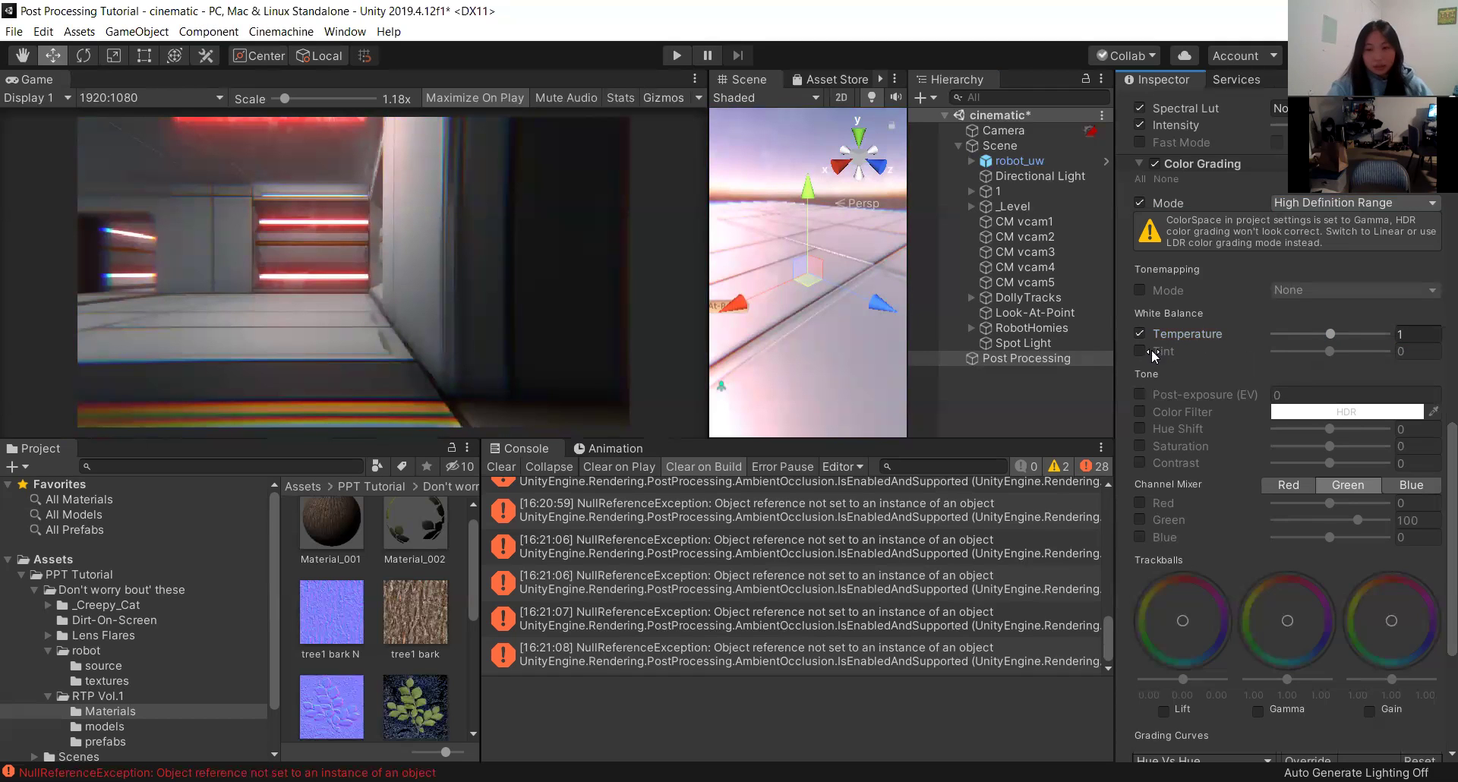
mouse_move(1337, 354)
left_mouse_down()
mouse_move(1285, 349)
mouse_move(1382, 351)
mouse_move(1233, 348)
mouse_move(1374, 348)
mouse_move(1278, 356)
mouse_move(1363, 334)
mouse_move(1221, 337)
mouse_move(1359, 334)
mouse_move(1247, 338)
mouse_move(1320, 328)
mouse_move(1362, 353)
left_mouse_up()
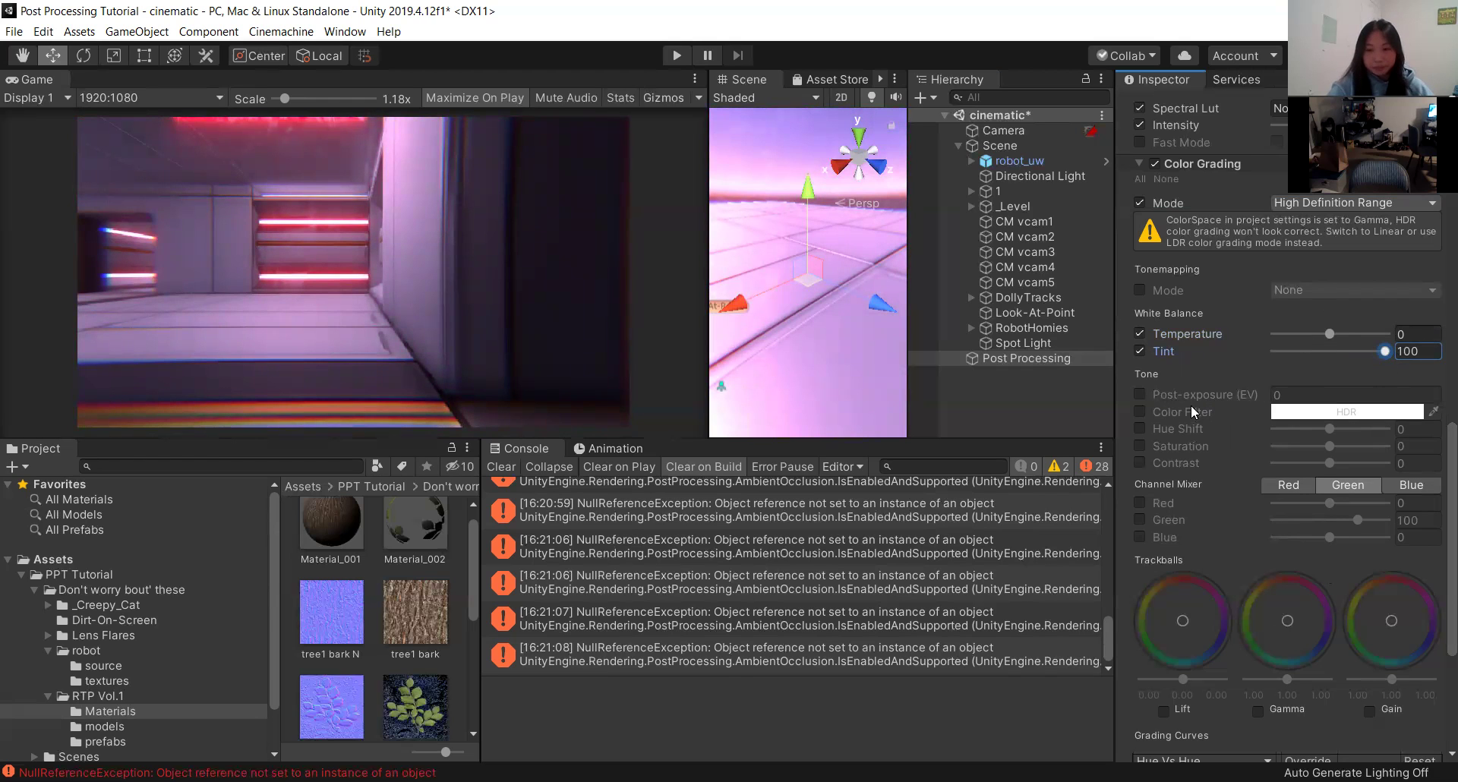
Enable the Post-exposure (EV) override in the Tone settings and lower it to -0.29.
left_click(1139, 395)
left_click(1351, 393)
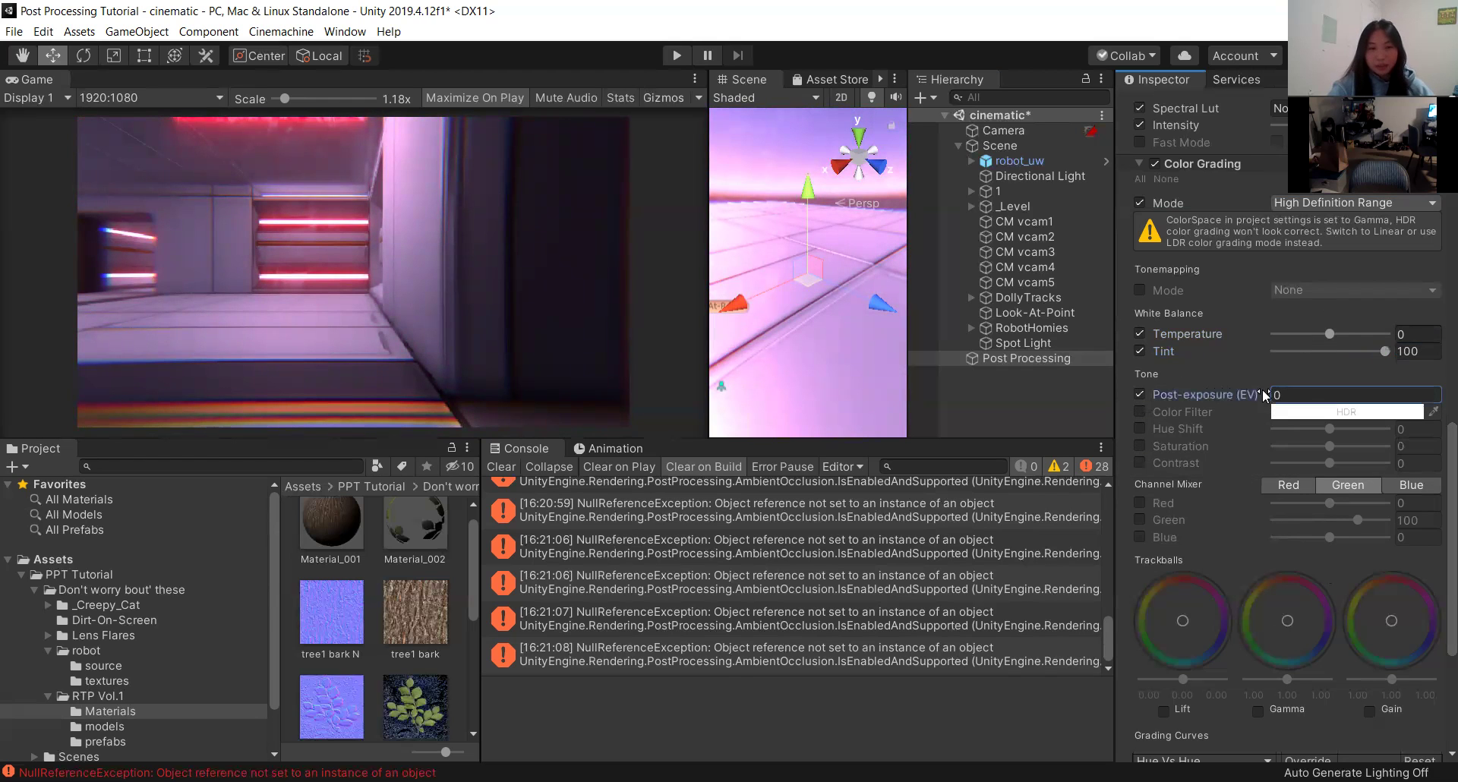
type("3.3")
left_click_drag(1249, 395, 1221, 398)
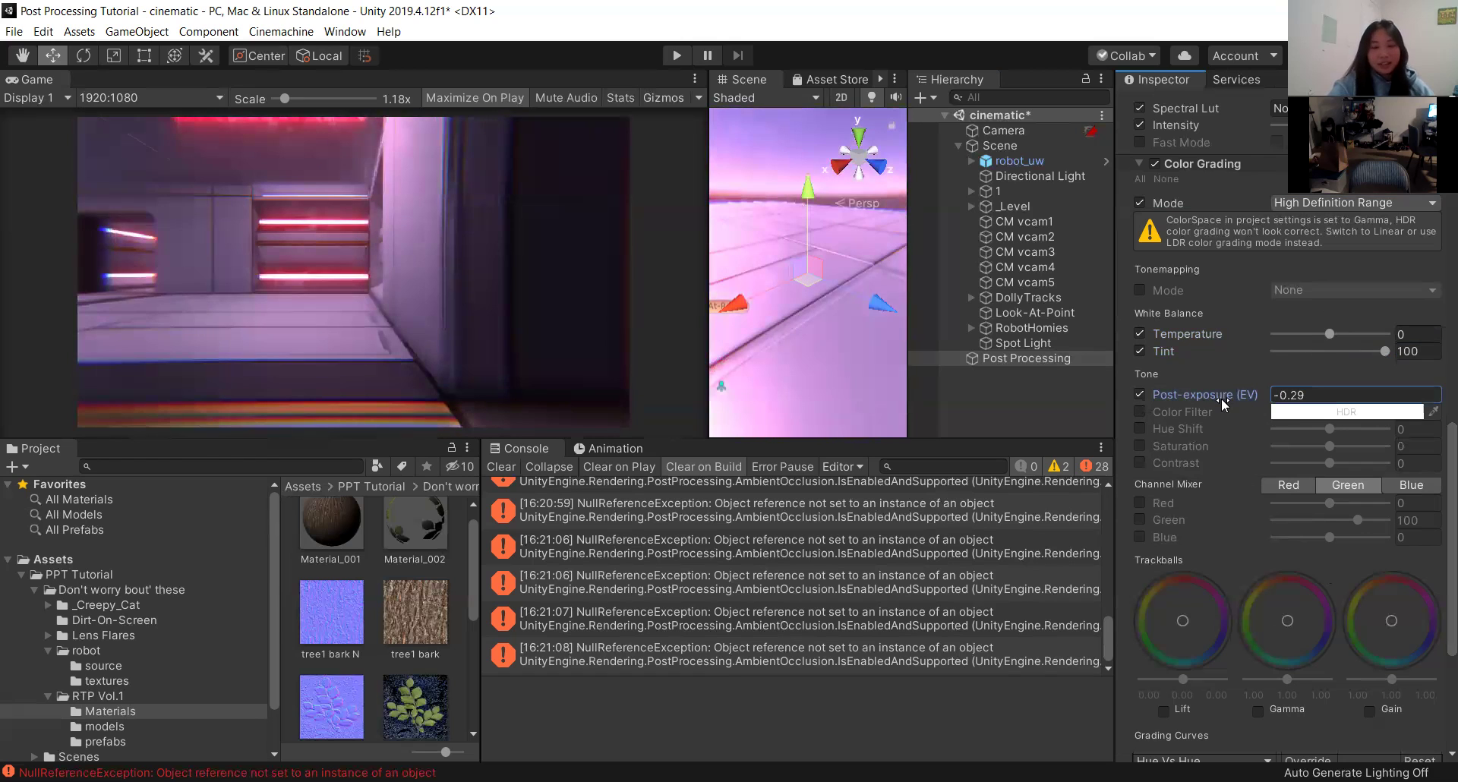
Reset Post-exposure to 0, try raising it to 1.44, and undo that increase.
scroll(1221, 350, "up", 4)
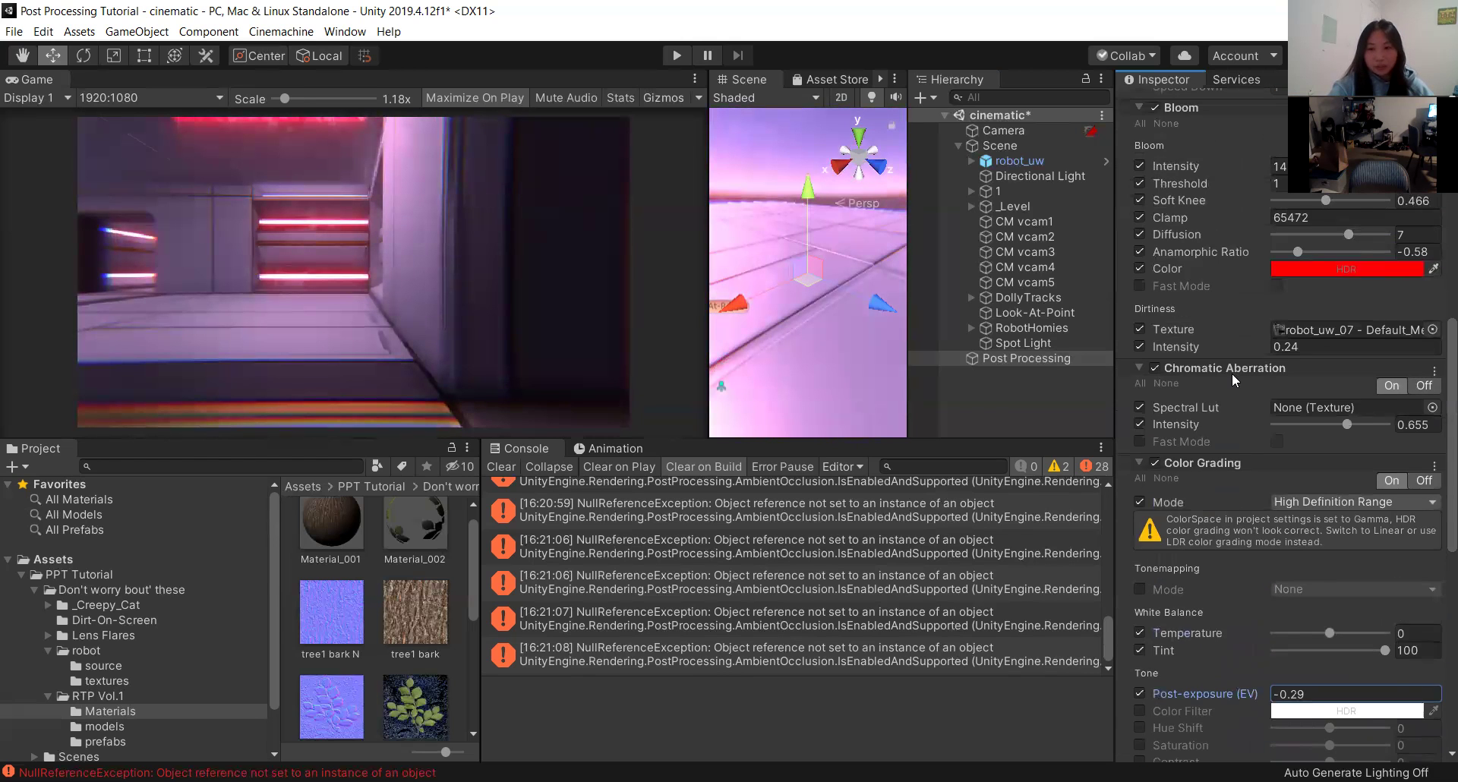
scroll(1222, 357, "up", 3)
scroll(1192, 342, "down", 9)
scroll(1208, 448, "down", 2)
scroll(1215, 472, "up", 3)
left_click(1286, 358)
type("0")
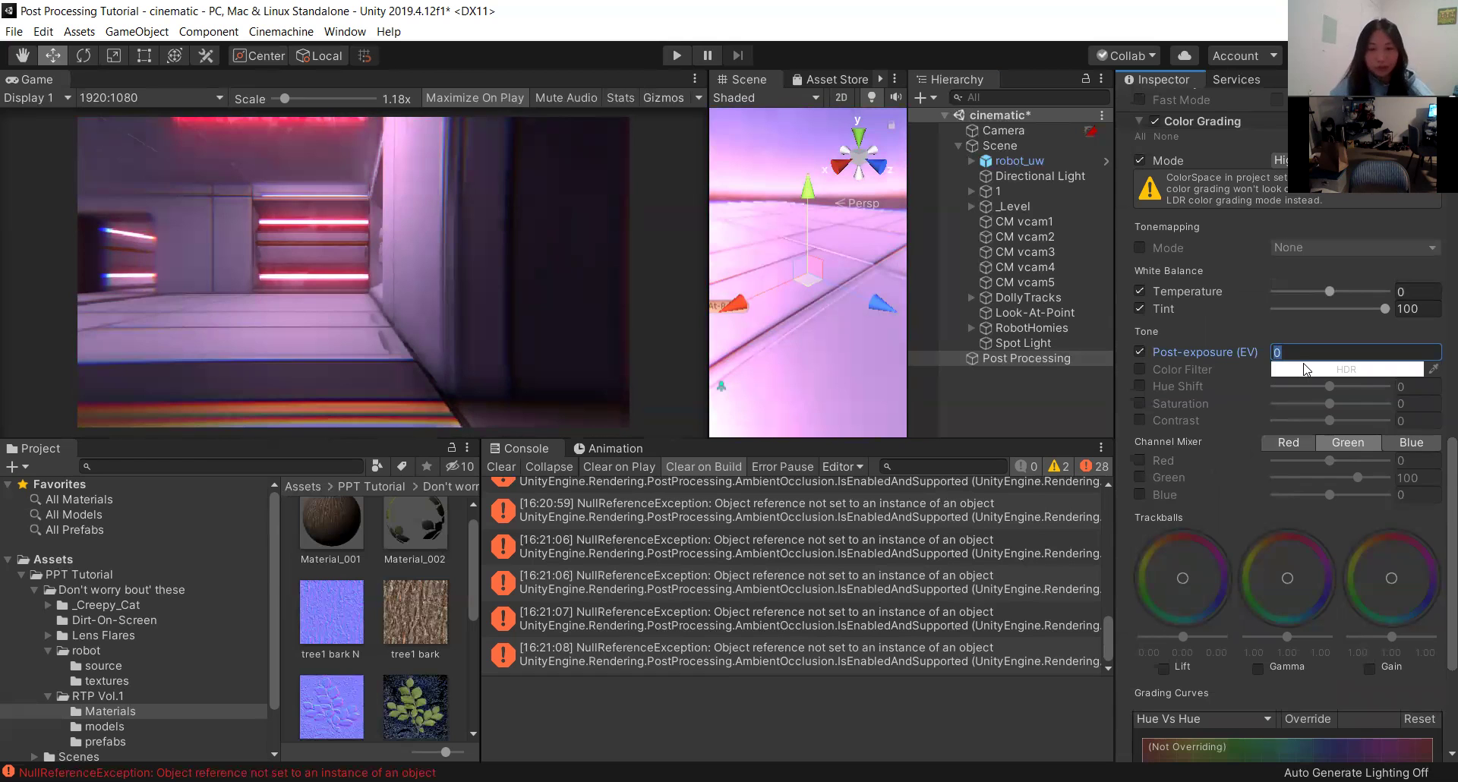
left_click_drag(1224, 351, 1280, 367)
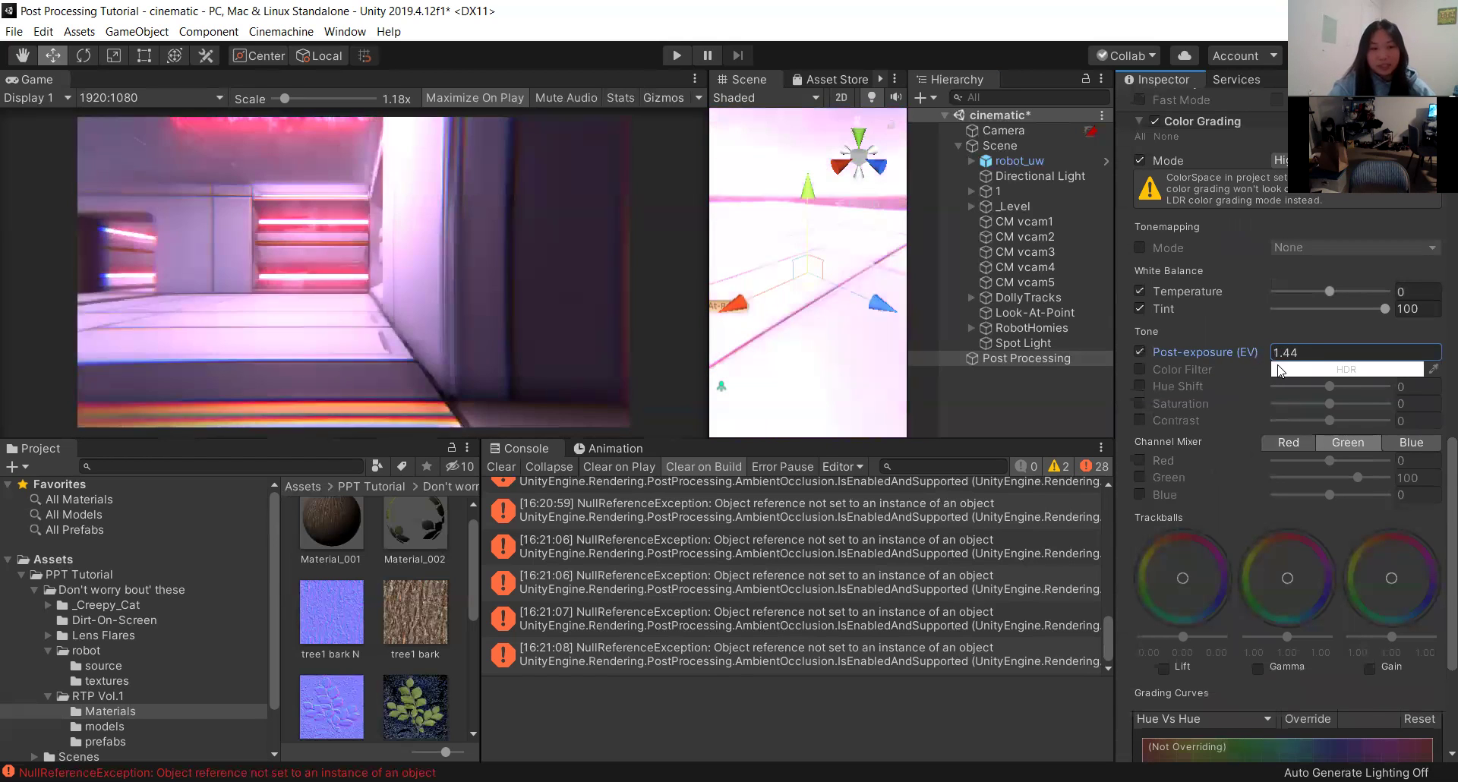
key("ctrl+z")
Enable the Color Filter override and try pure red, then green with RGB 0, 255, 62.
left_click(1139, 369)
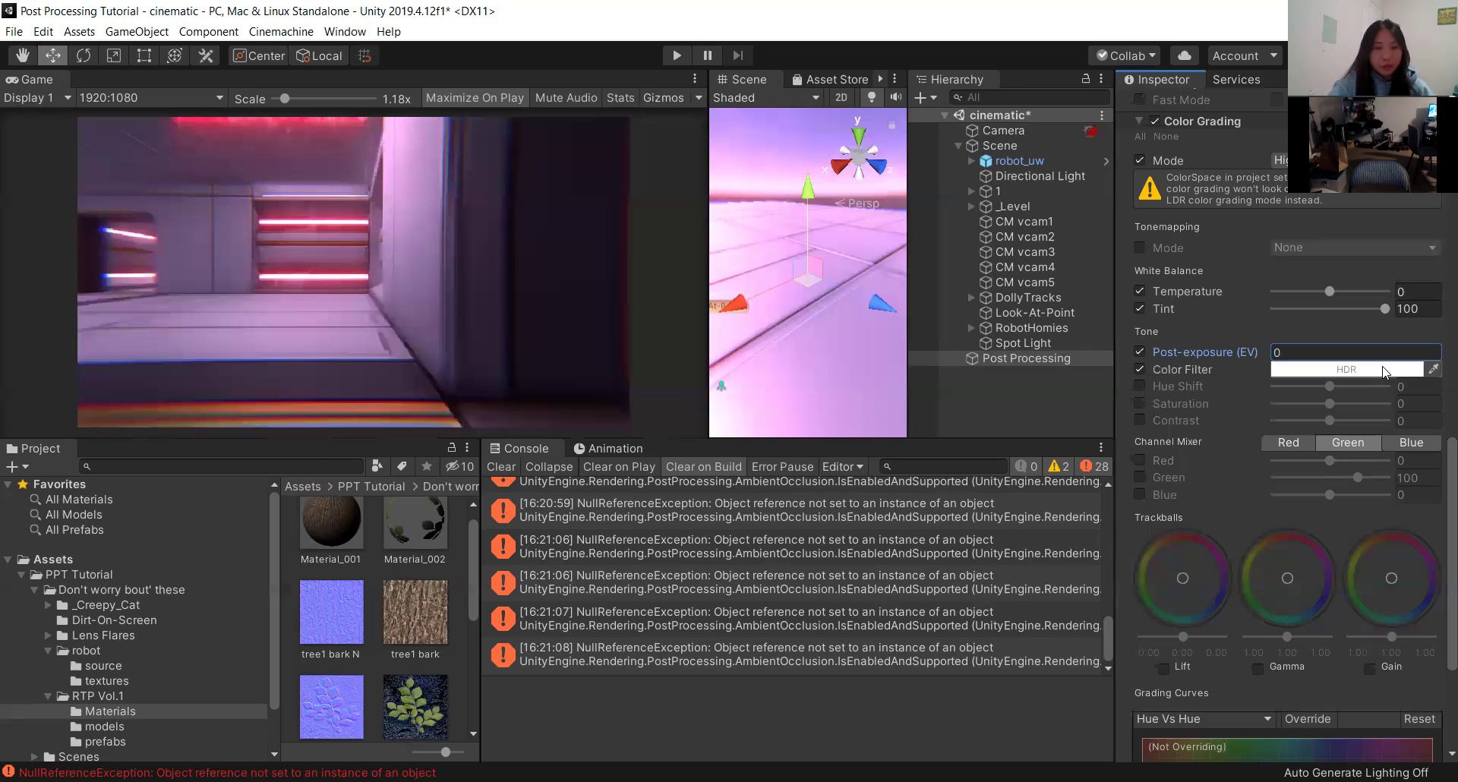
left_click(1384, 371)
left_click_drag(196, 481, 334, 450)
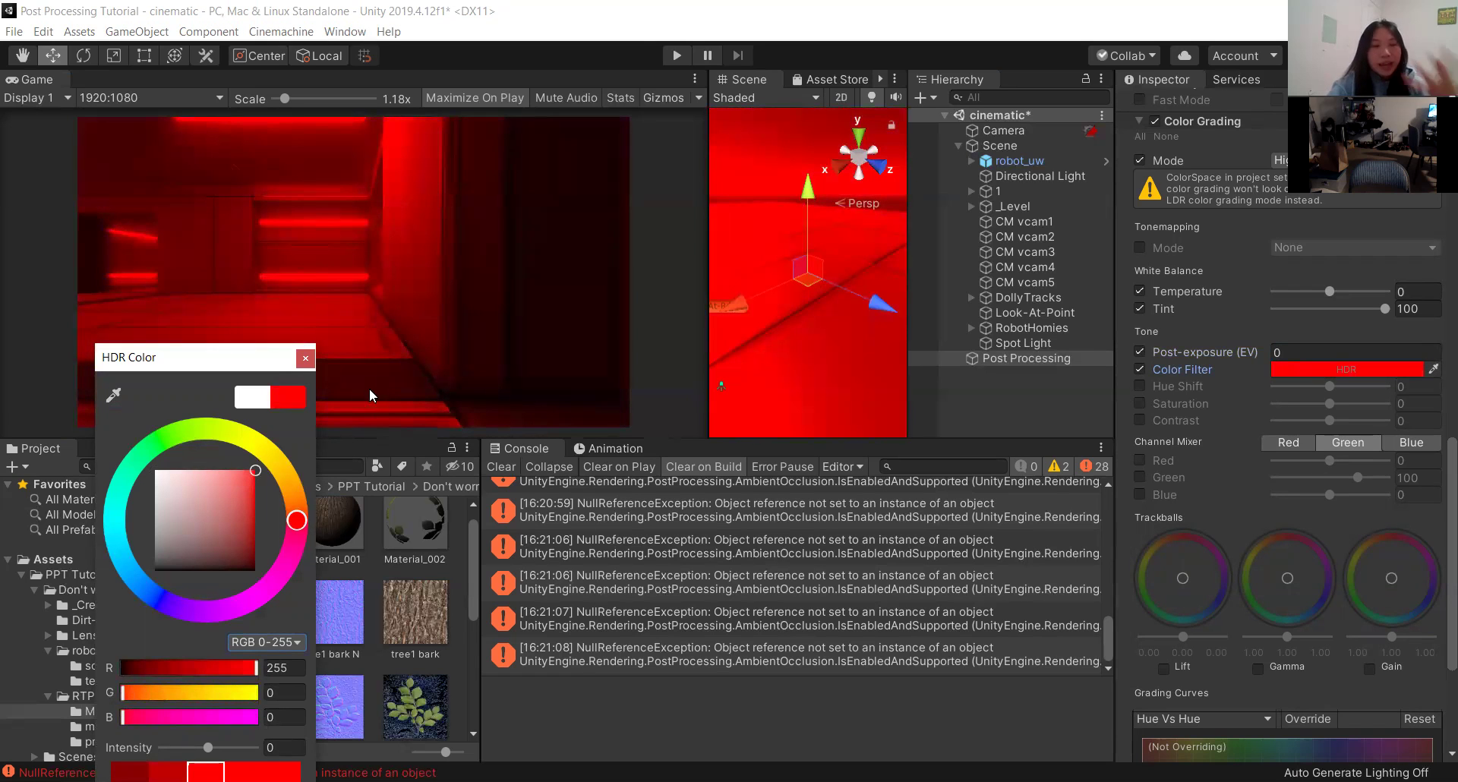
left_click(168, 434)
left_click_drag(168, 435, 141, 455)
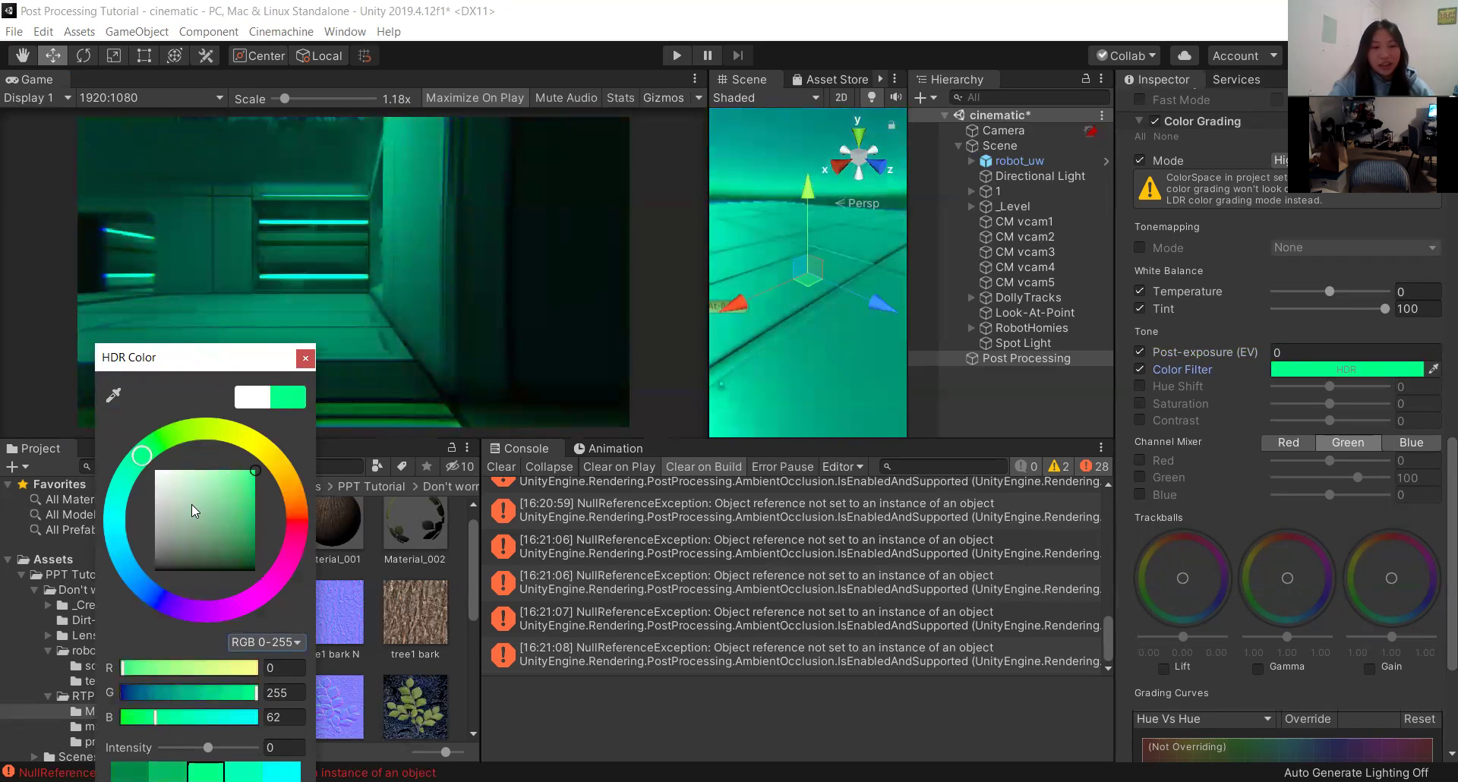
Sweep the Color Filter through further hues to red, then restore it to white and close the color picker.
left_click_drag(143, 454, 159, 600)
mouse_move(319, 557)
left_mouse_down()
mouse_move(281, 574)
mouse_move(261, 562)
mouse_move(221, 619)
mouse_move(156, 600)
mouse_move(99, 472)
mouse_move(289, 575)
mouse_move(326, 545)
left_mouse_up()
left_click_drag(360, 493, 290, 403)
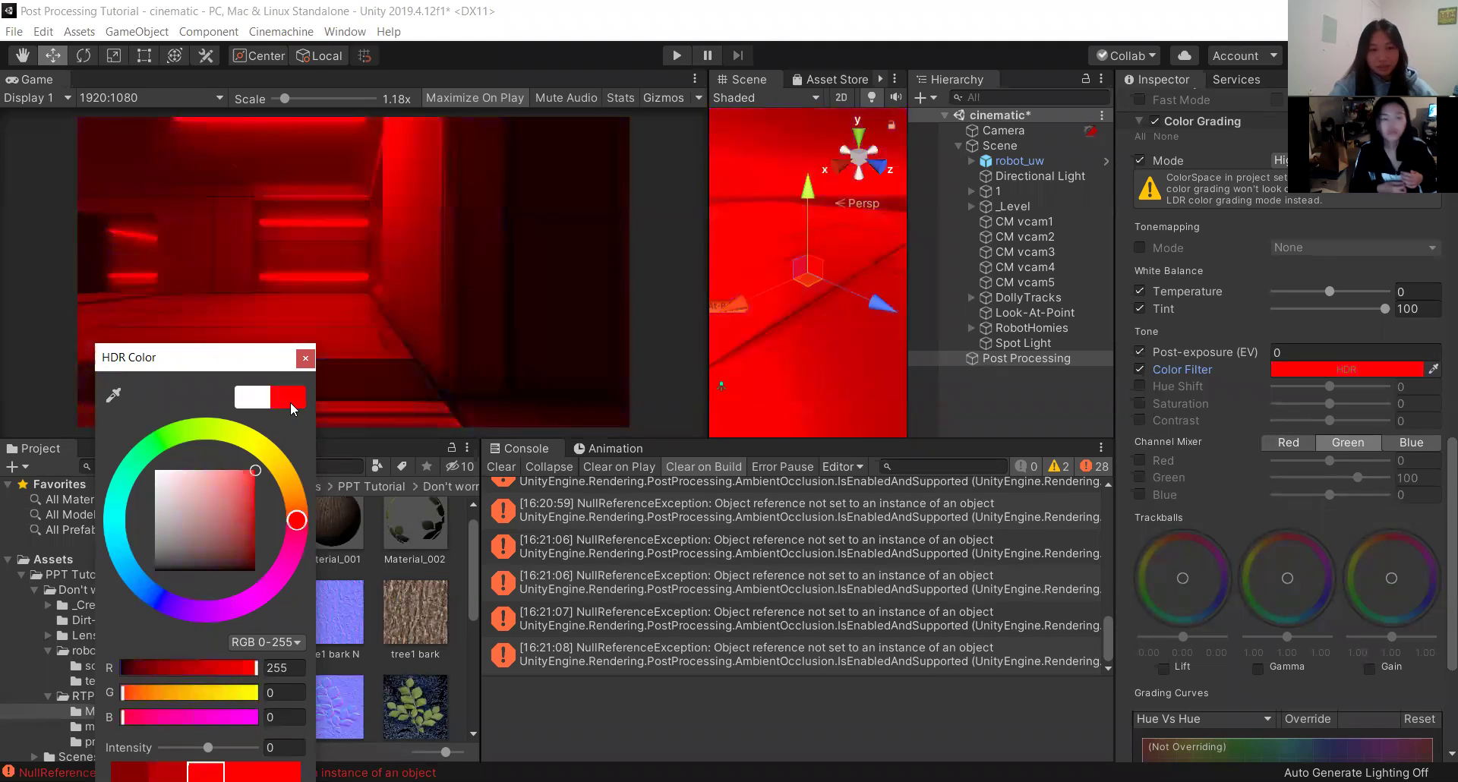
left_click(290, 402)
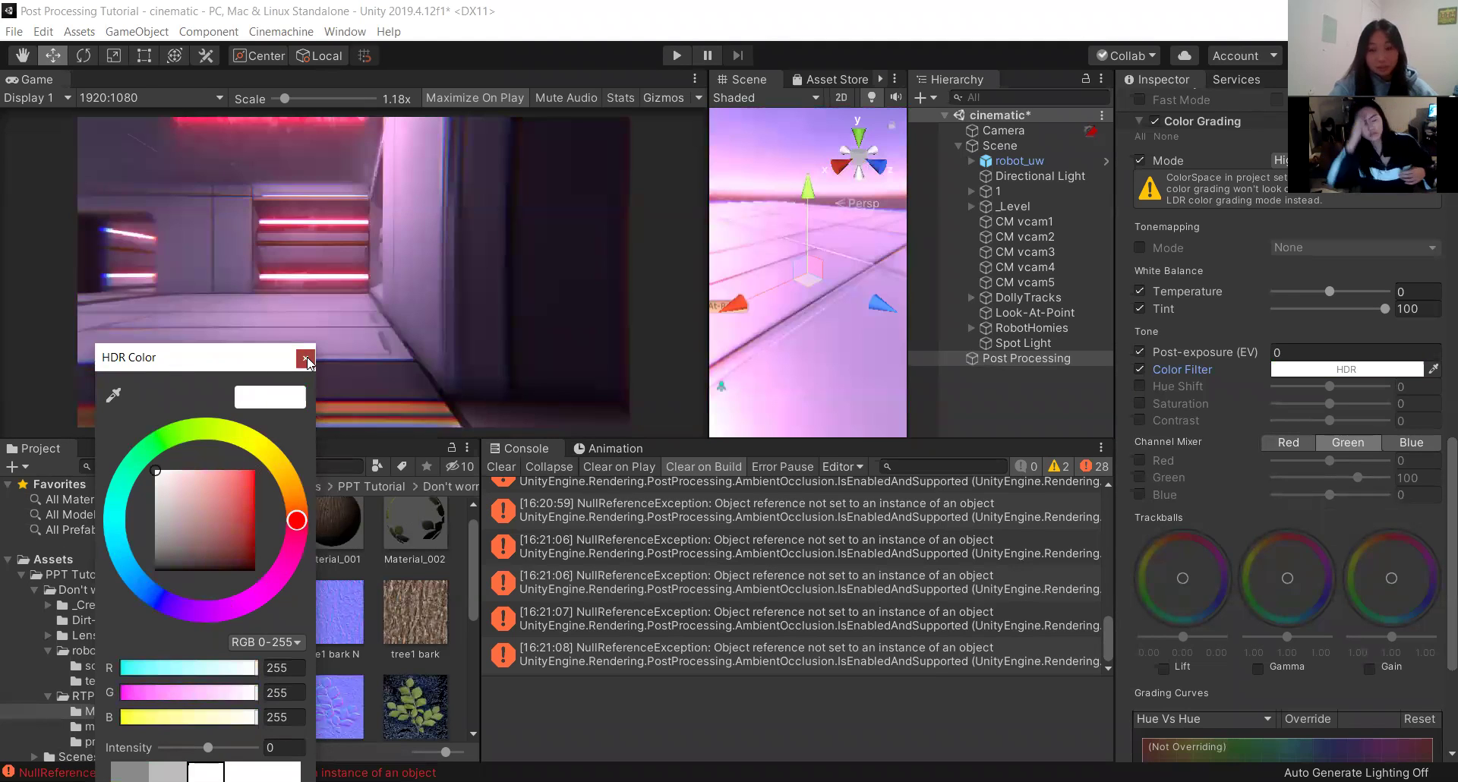
left_click(306, 360)
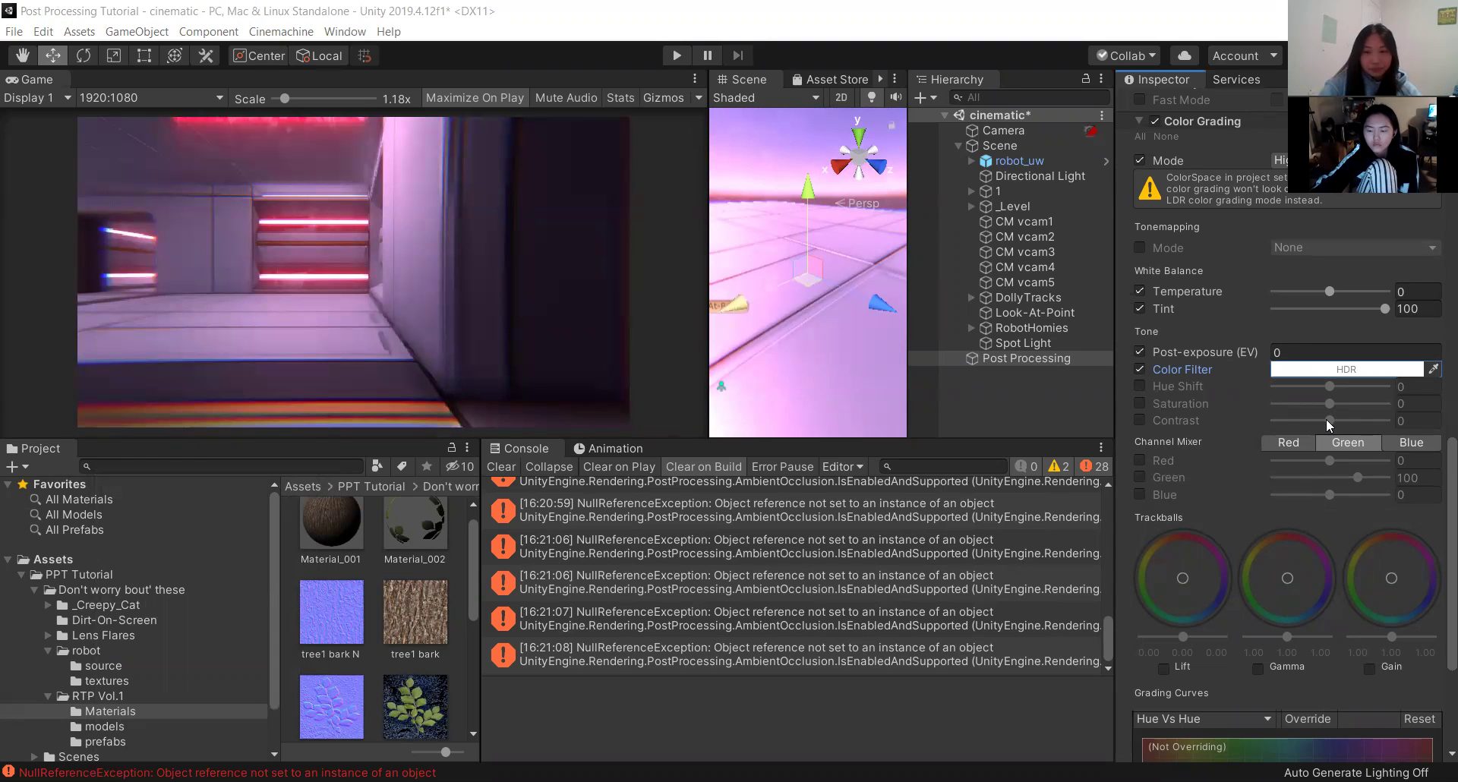
Collapse the Color Grading, Bloom and Chromatic Aberration overrides on the post-process volume.
scroll(1327, 418, "up", 2)
scroll(1327, 418, "up", 4)
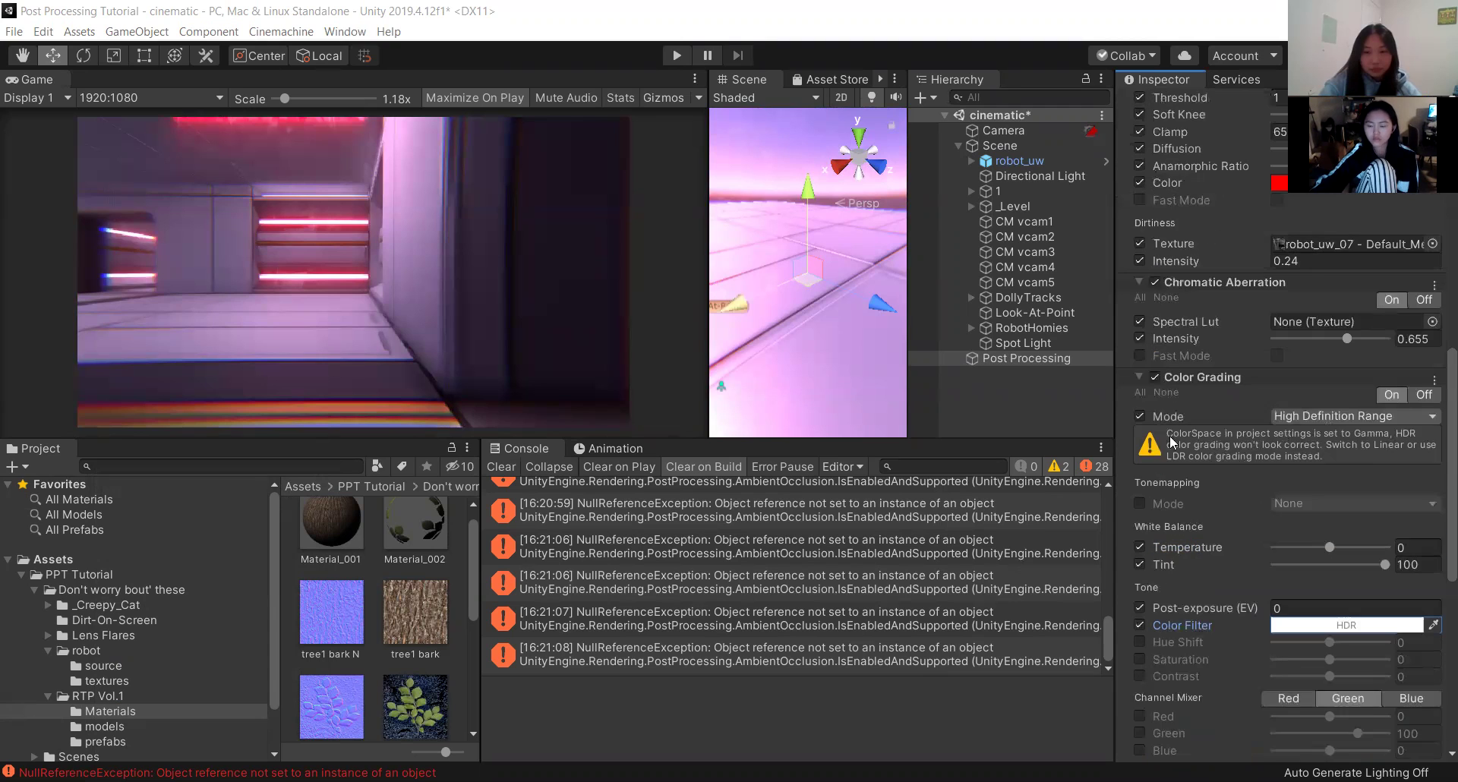
left_click(1138, 379)
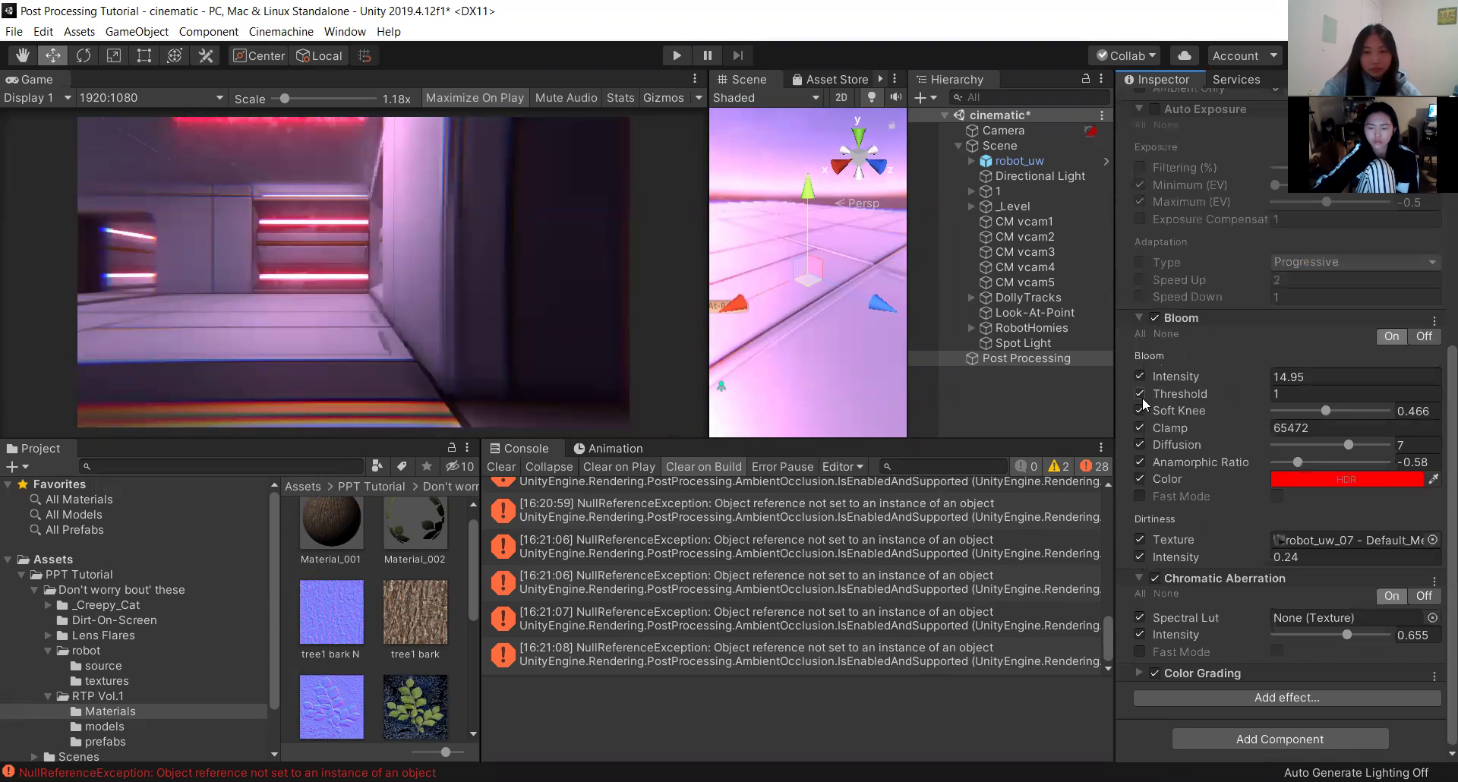
left_click(1137, 319)
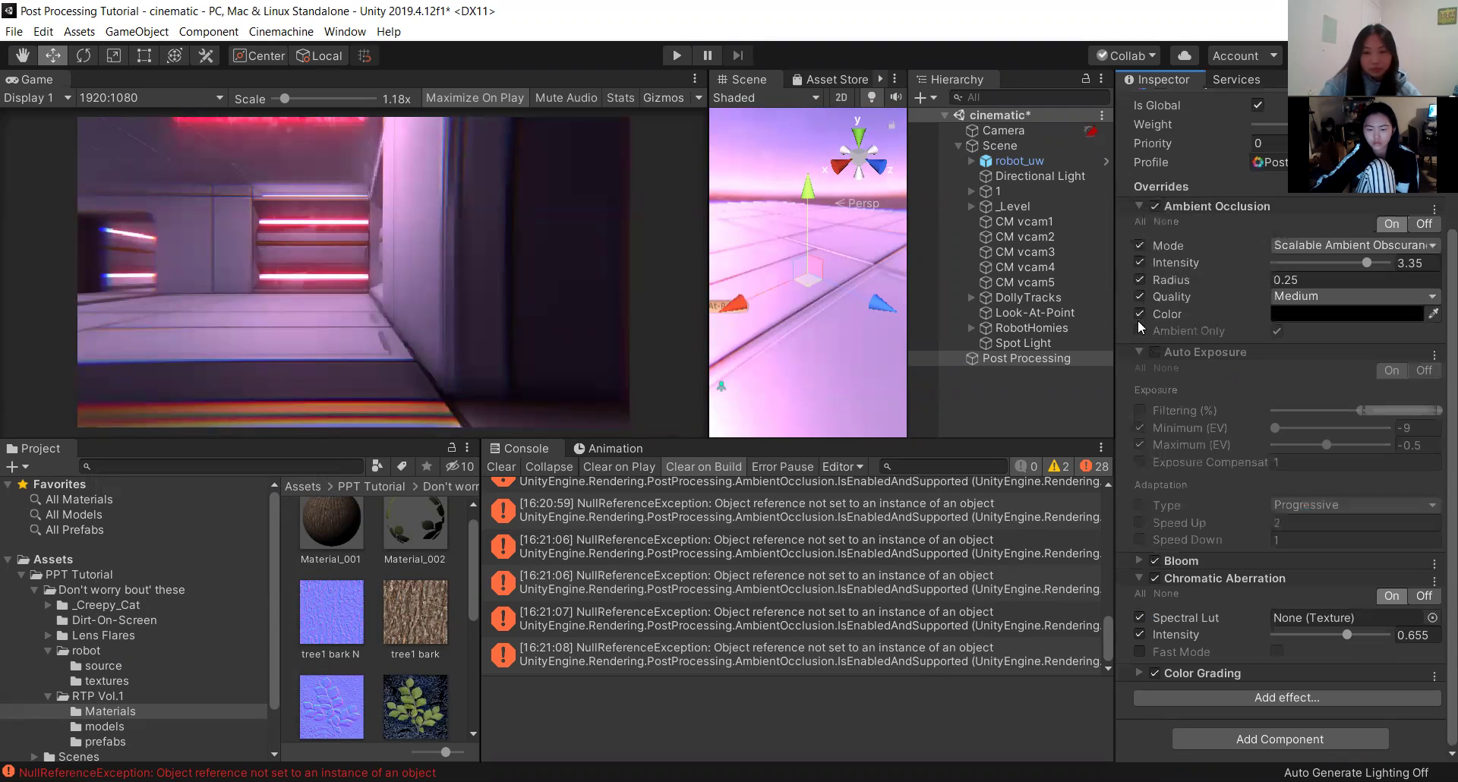
left_click(1138, 577)
Expand Color Grading to review its mode, white balance and tone settings, and collapse it again.
left_click(1209, 670)
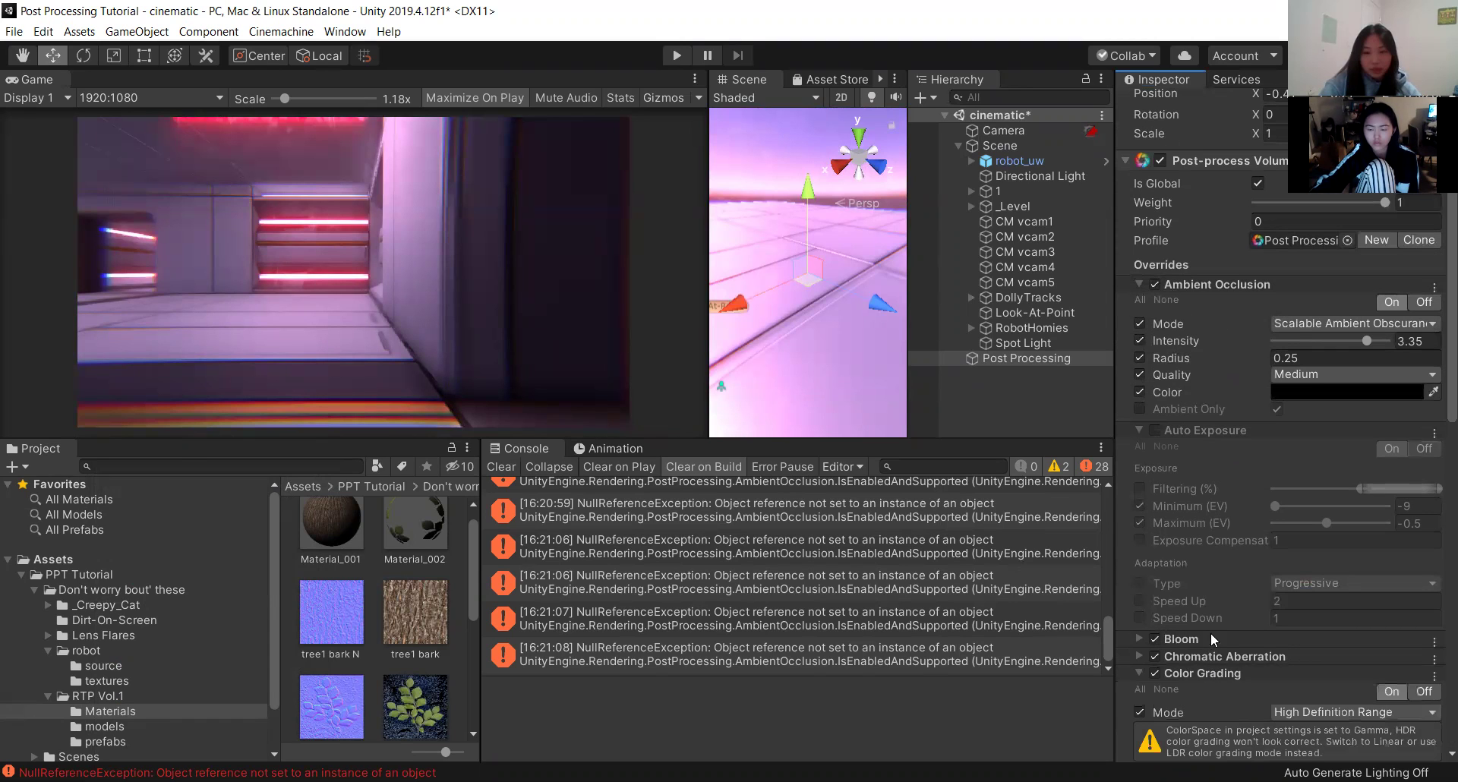
left_click(1142, 668)
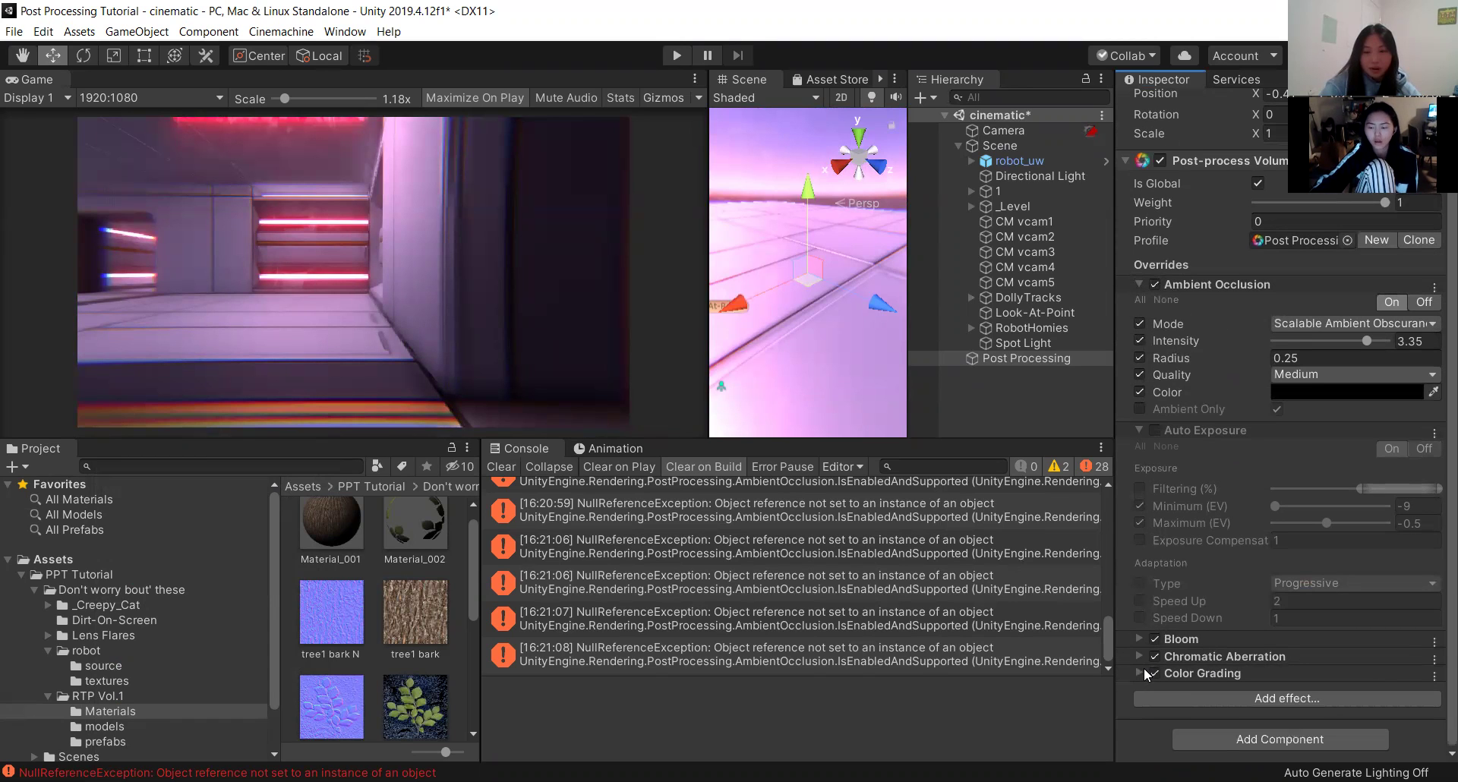
left_click(1144, 672)
left_click(1150, 668)
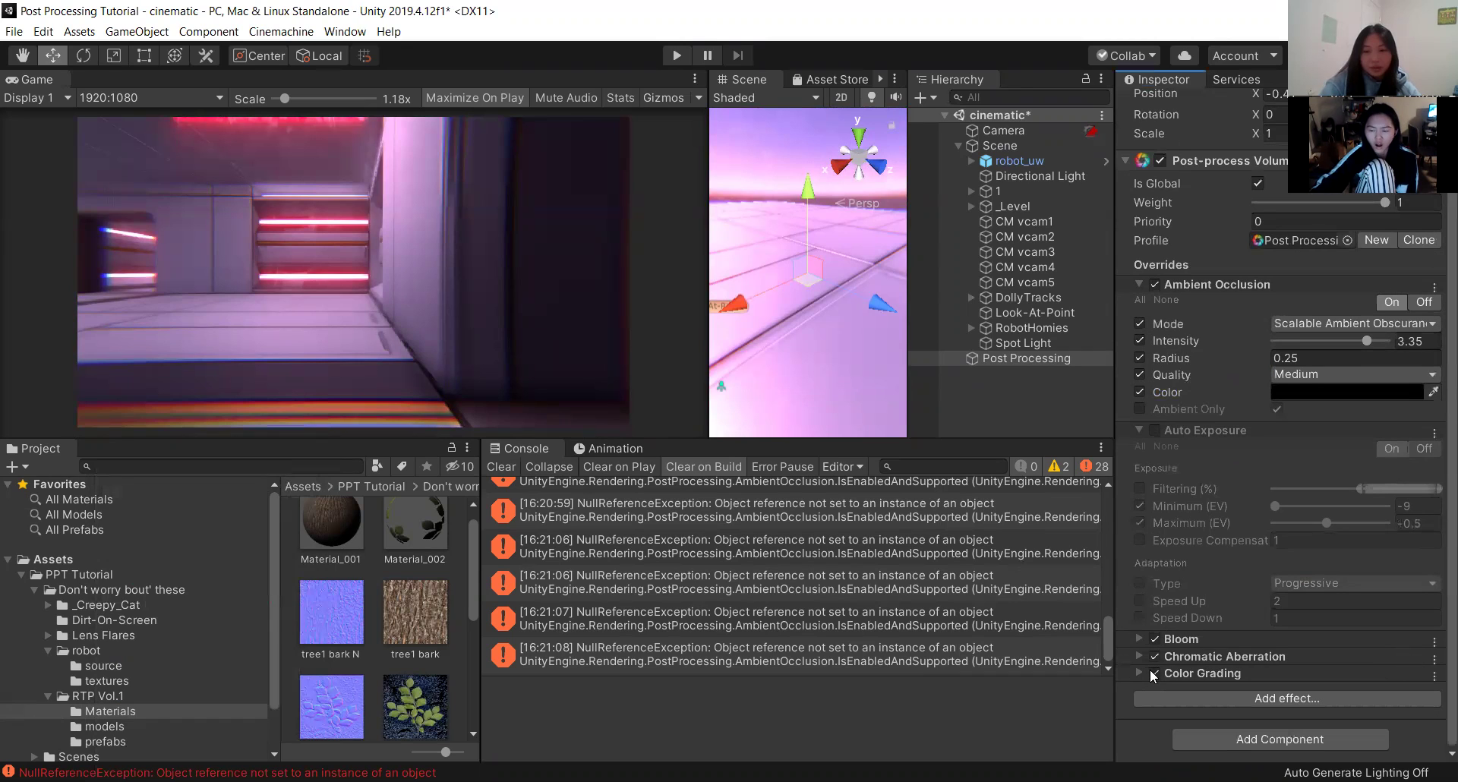
left_click(1249, 667)
scroll(1213, 654, "down", 5)
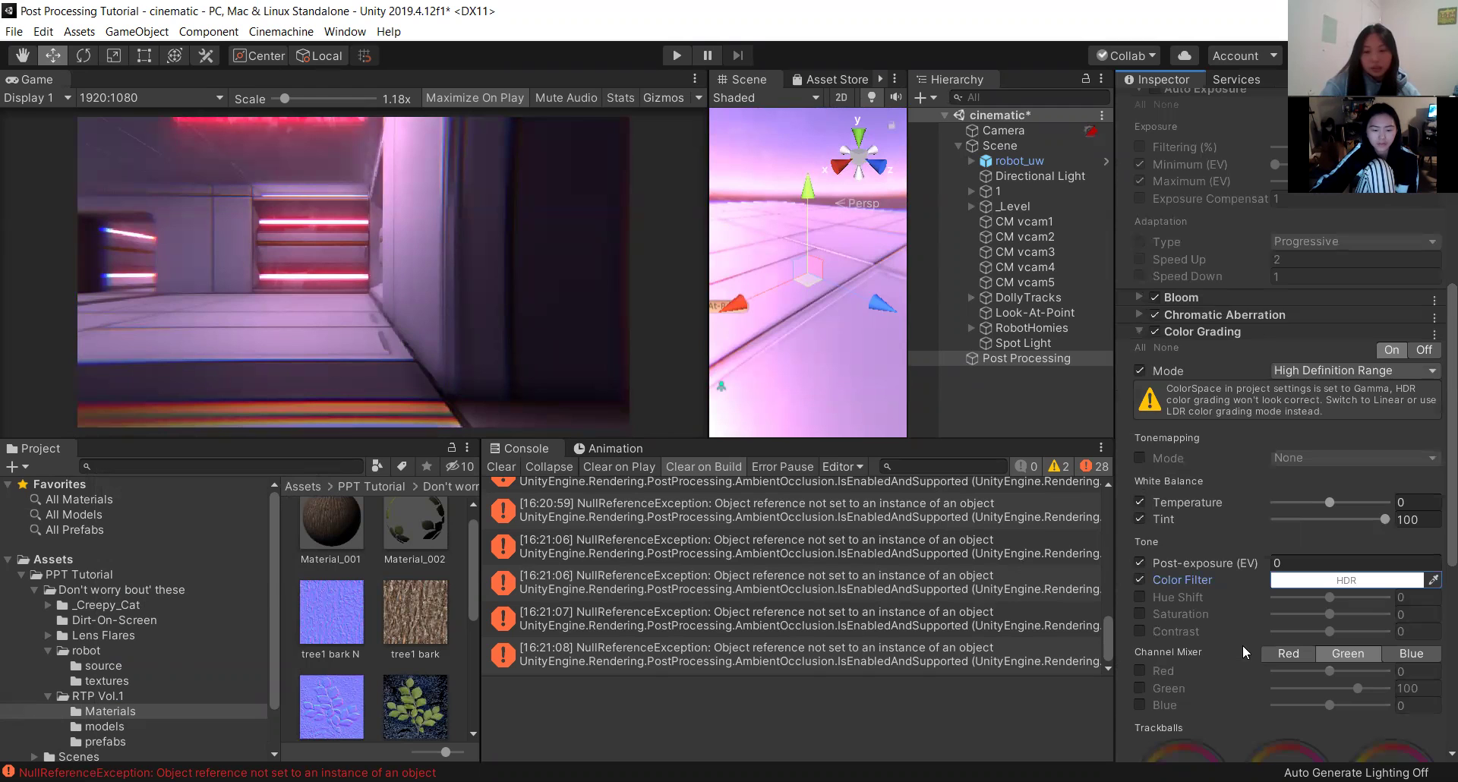
scroll(1243, 647, "up", 5)
scroll(1224, 632, "down", 2)
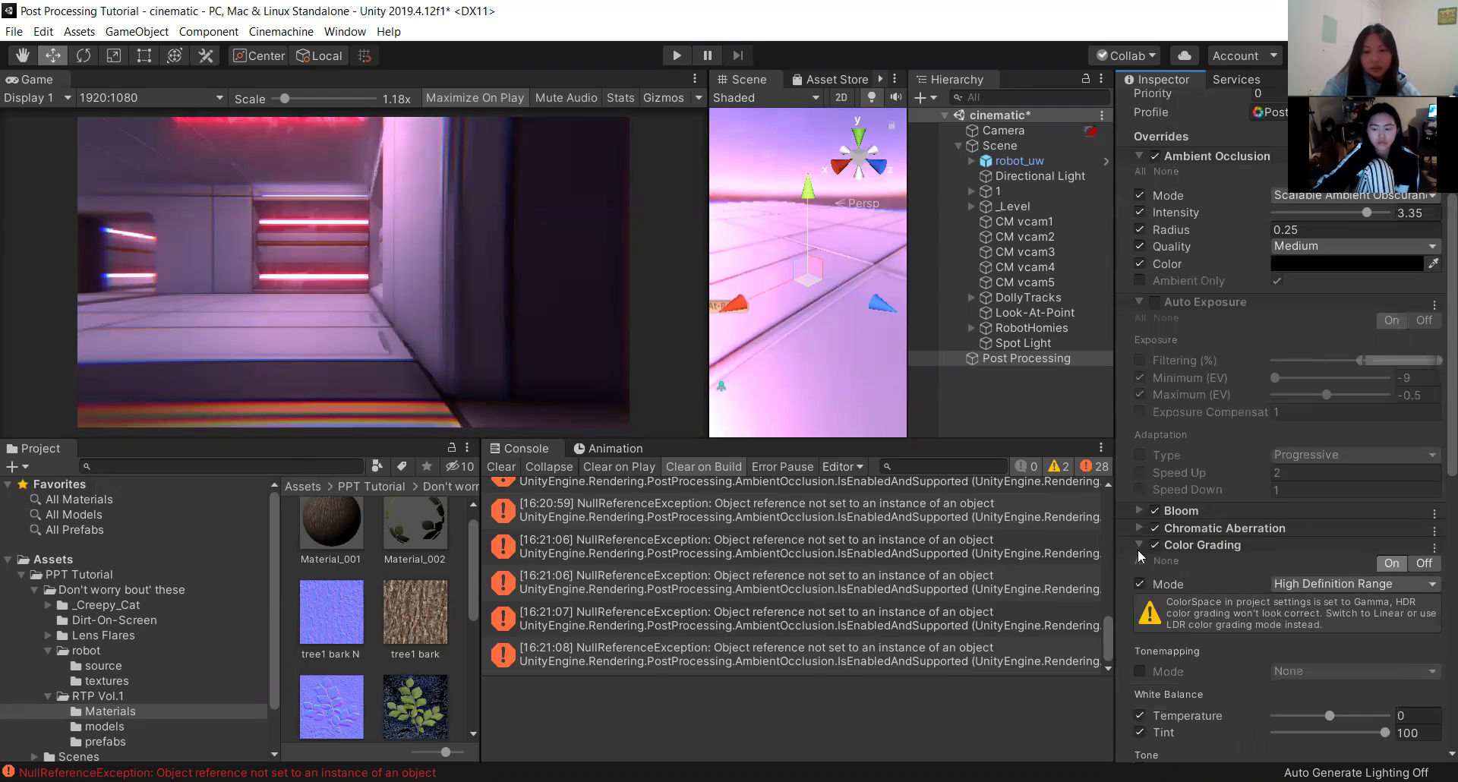
left_click(1139, 545)
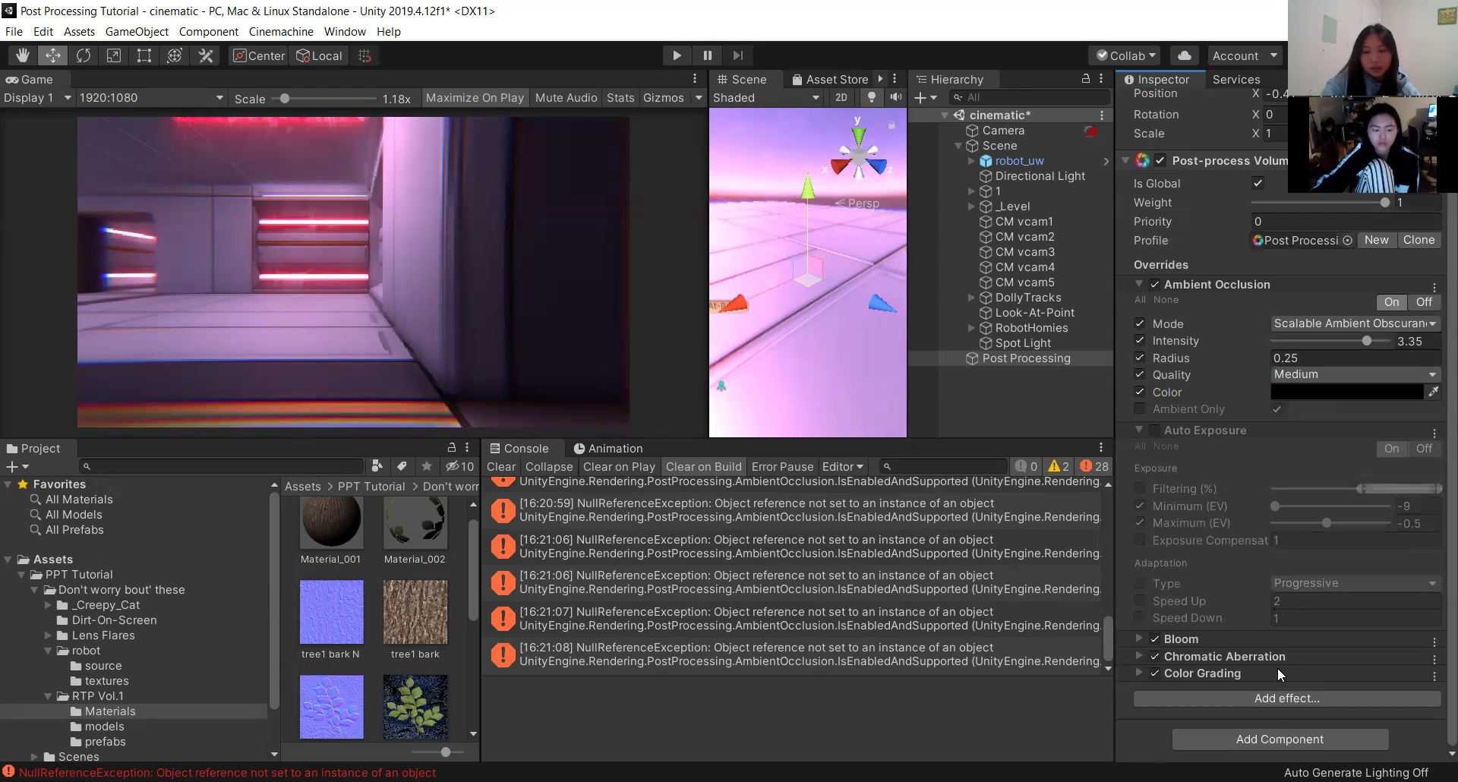
Expand the Bloom override and change its color to yellow with RGB 255, 226, 0.
left_click(1251, 638)
left_click(1136, 638)
left_click(1139, 639)
scroll(1230, 647, "down", 3)
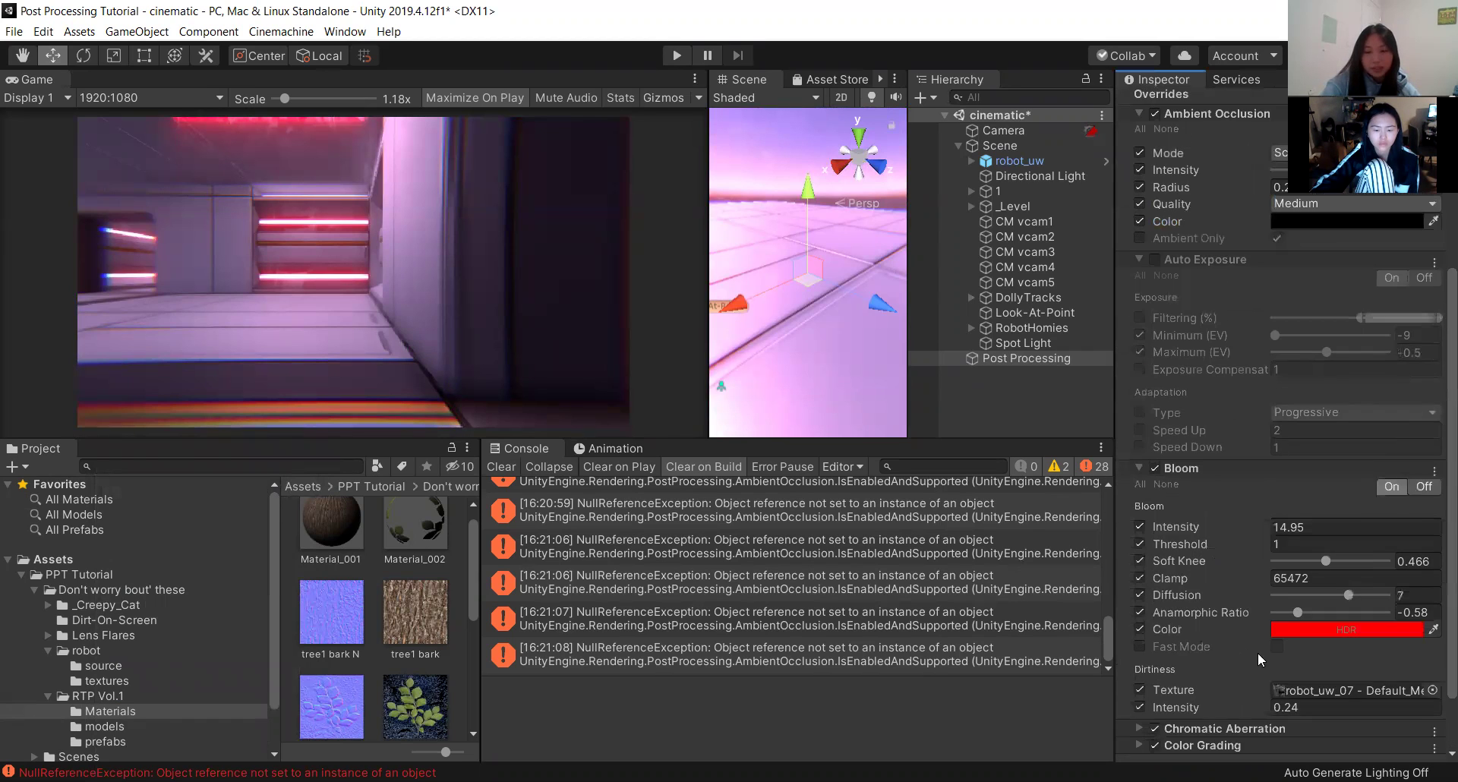
left_click(1315, 630)
left_click(277, 367)
left_click_drag(279, 365, 261, 357)
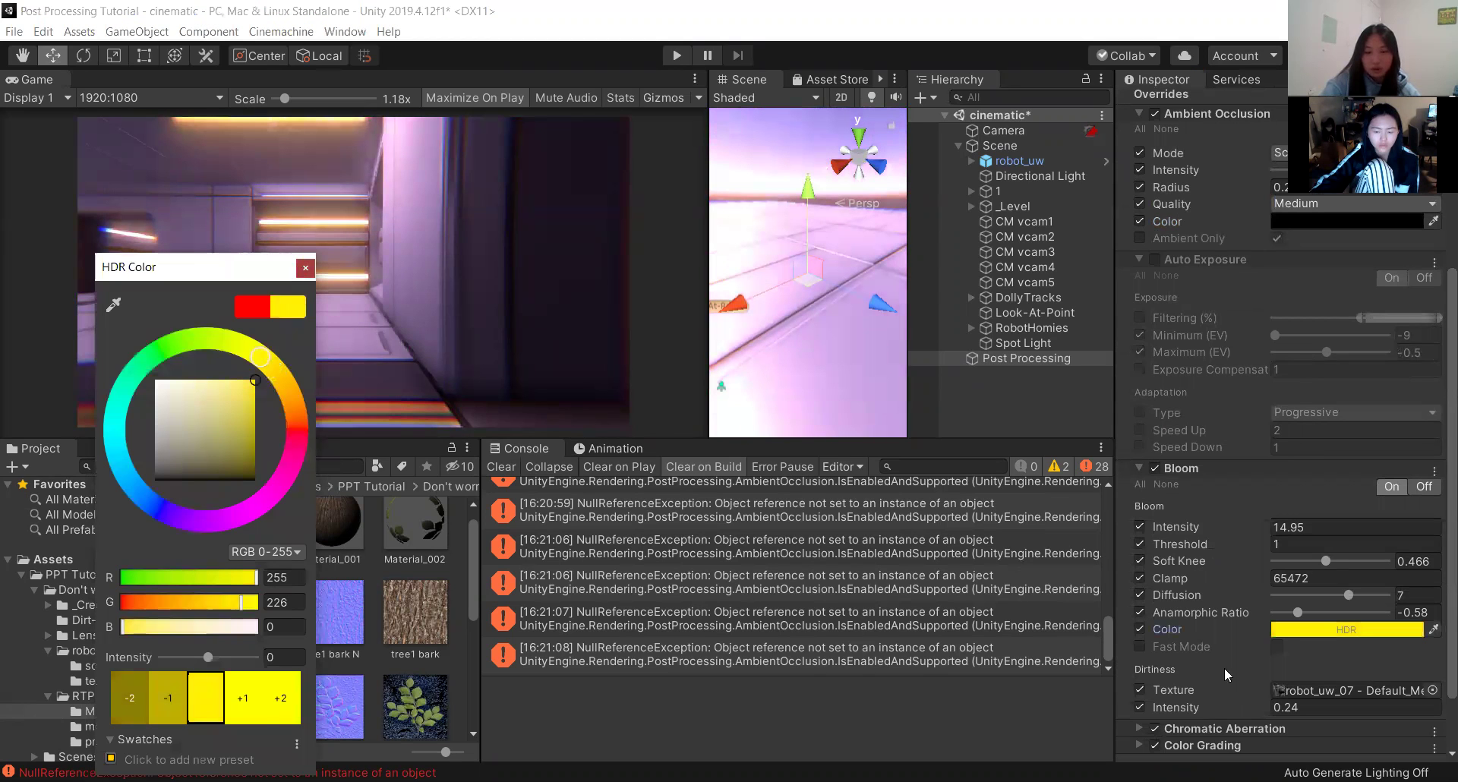
Expand Color Grading and change its Color Filter to green with RGB 0, 255, 70.
left_click(1215, 745)
scroll(1231, 645, "down", 10)
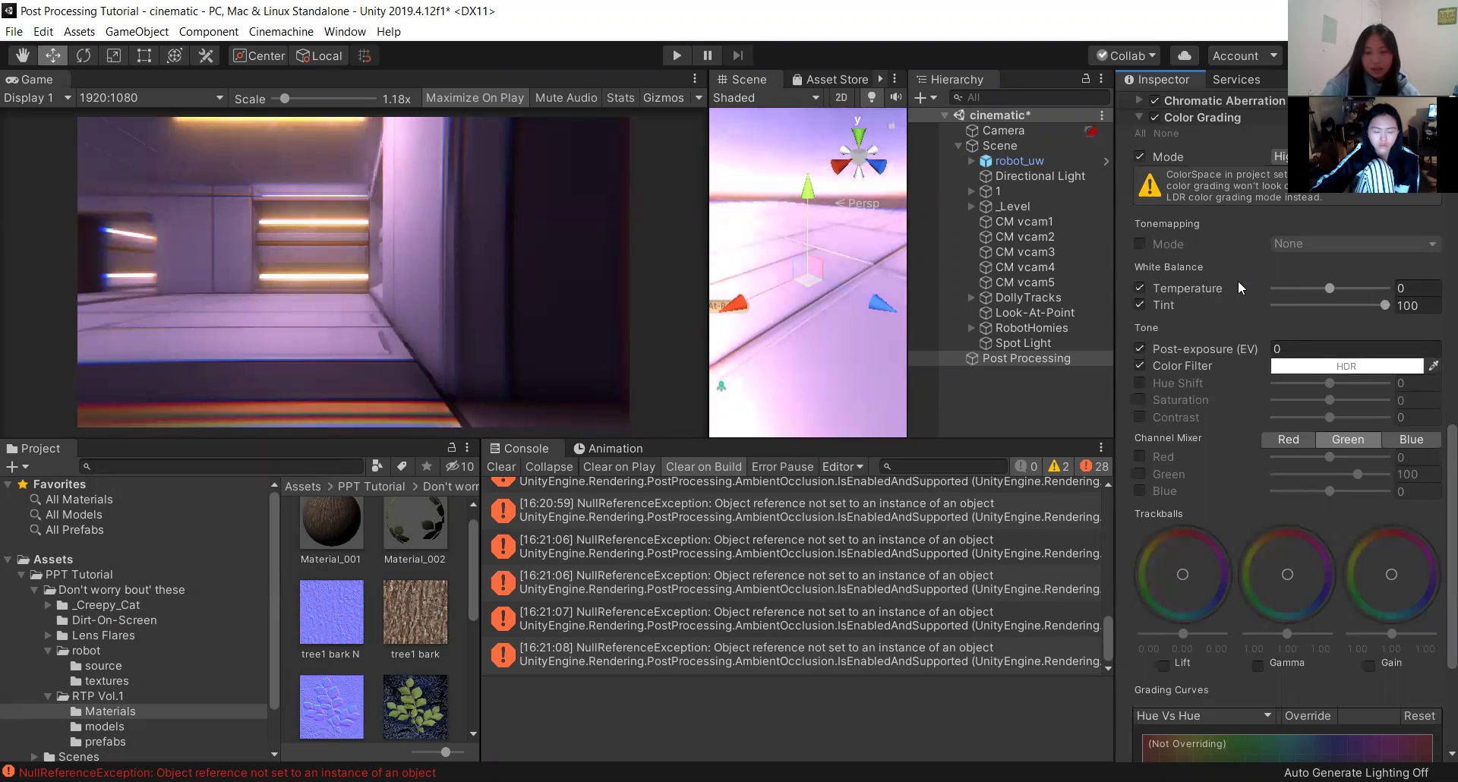
left_click(1313, 374)
left_click_drag(254, 382, 187, 404)
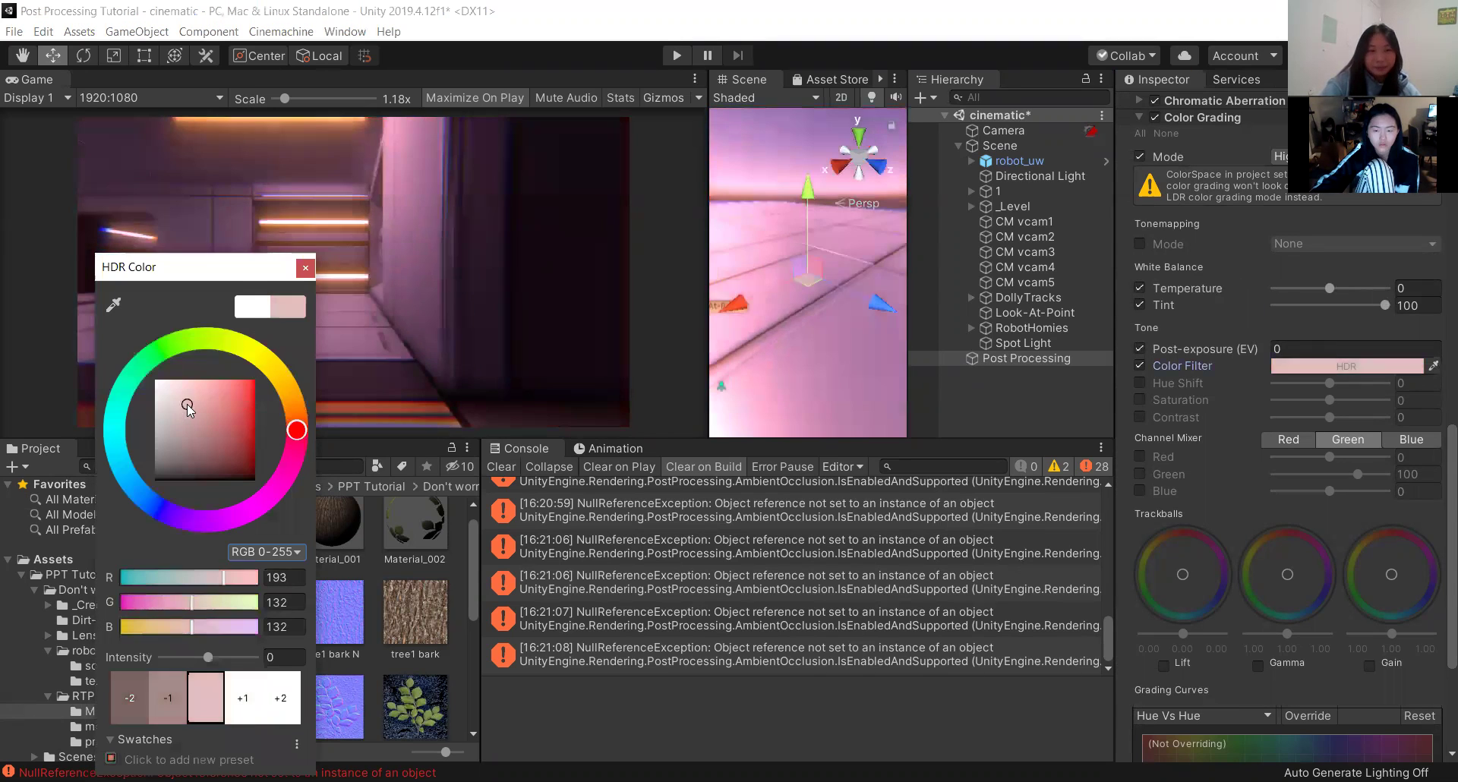
left_click_drag(161, 350, 139, 367)
left_click_drag(205, 407, 315, 352)
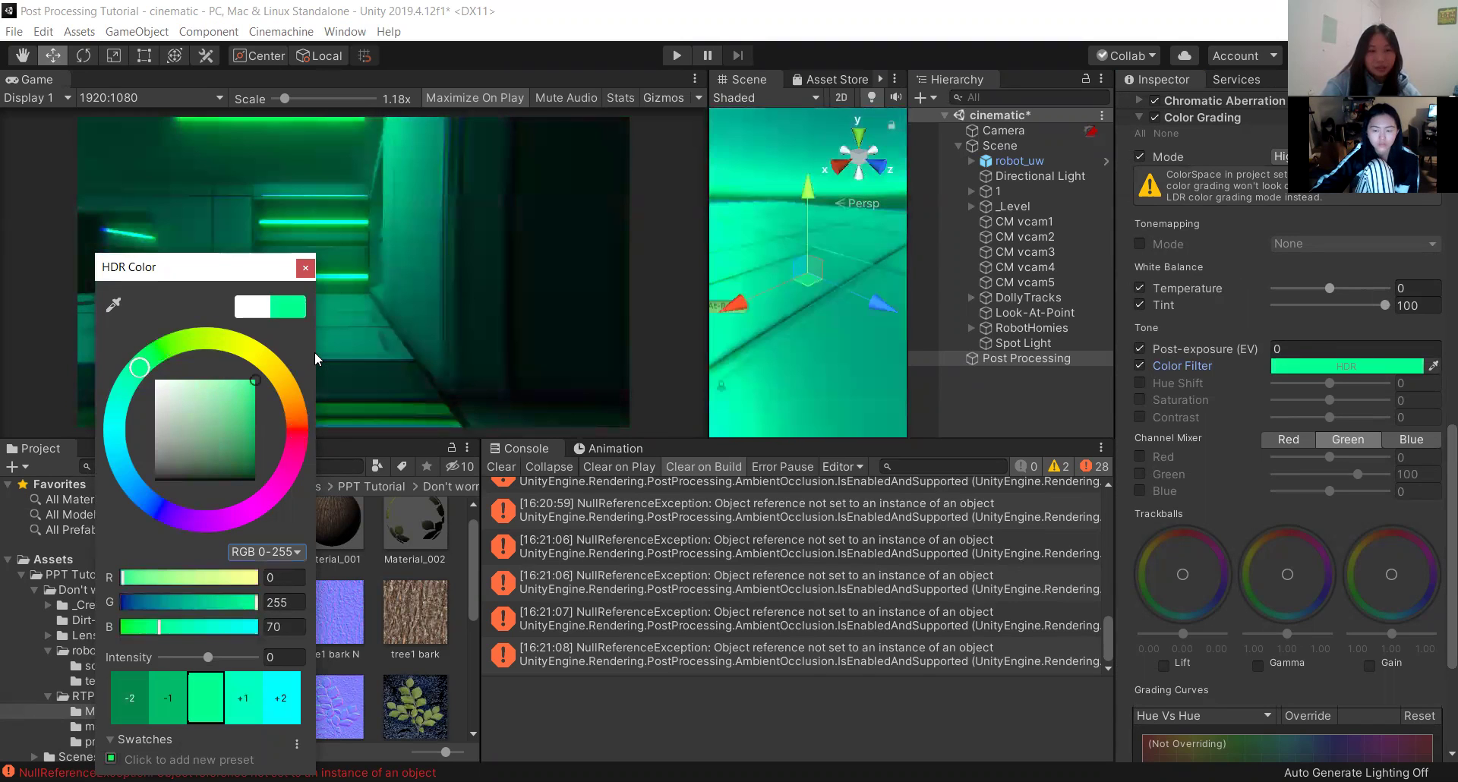
Close the Color Filter's HDR color picker, keeping the green color.
left_click(299, 269)
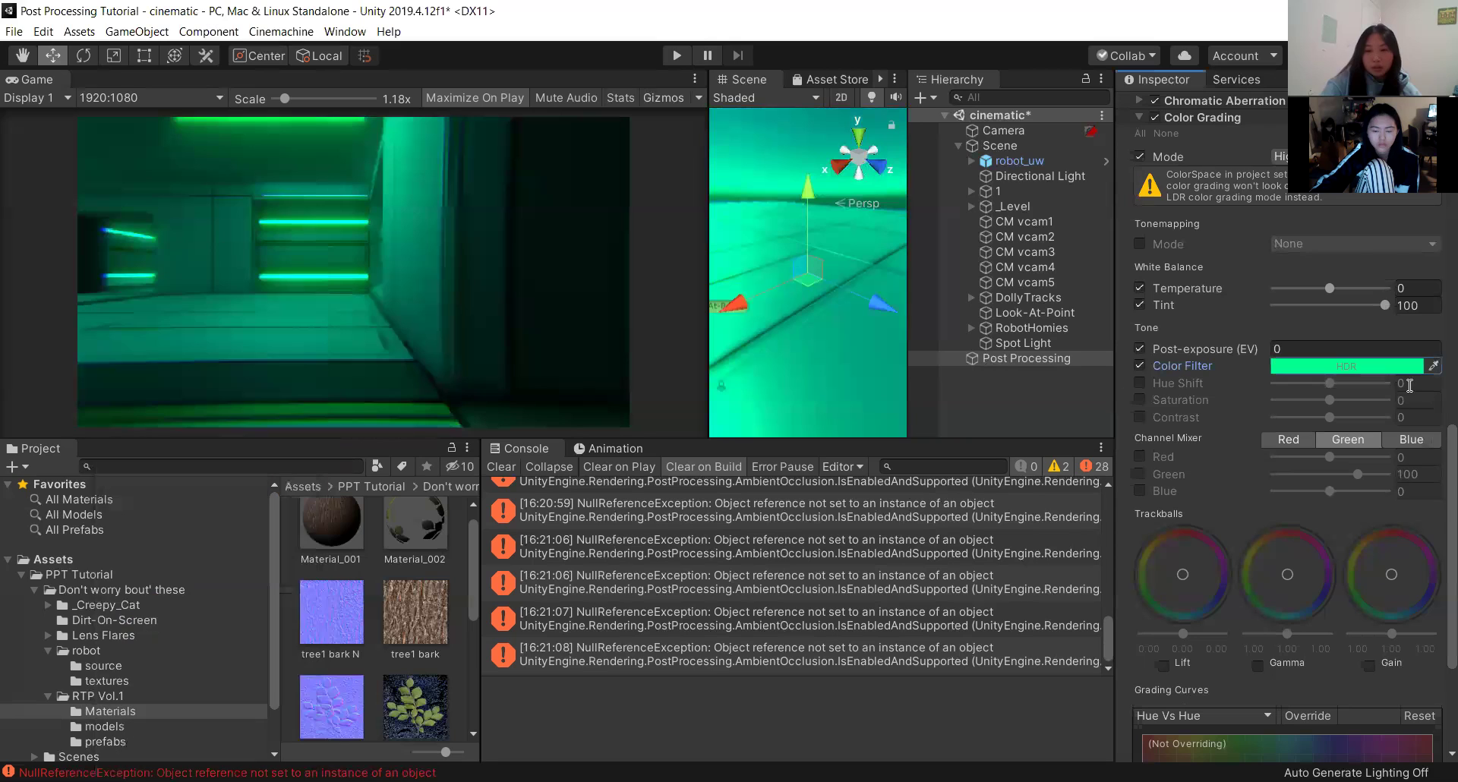
left_click(1321, 366)
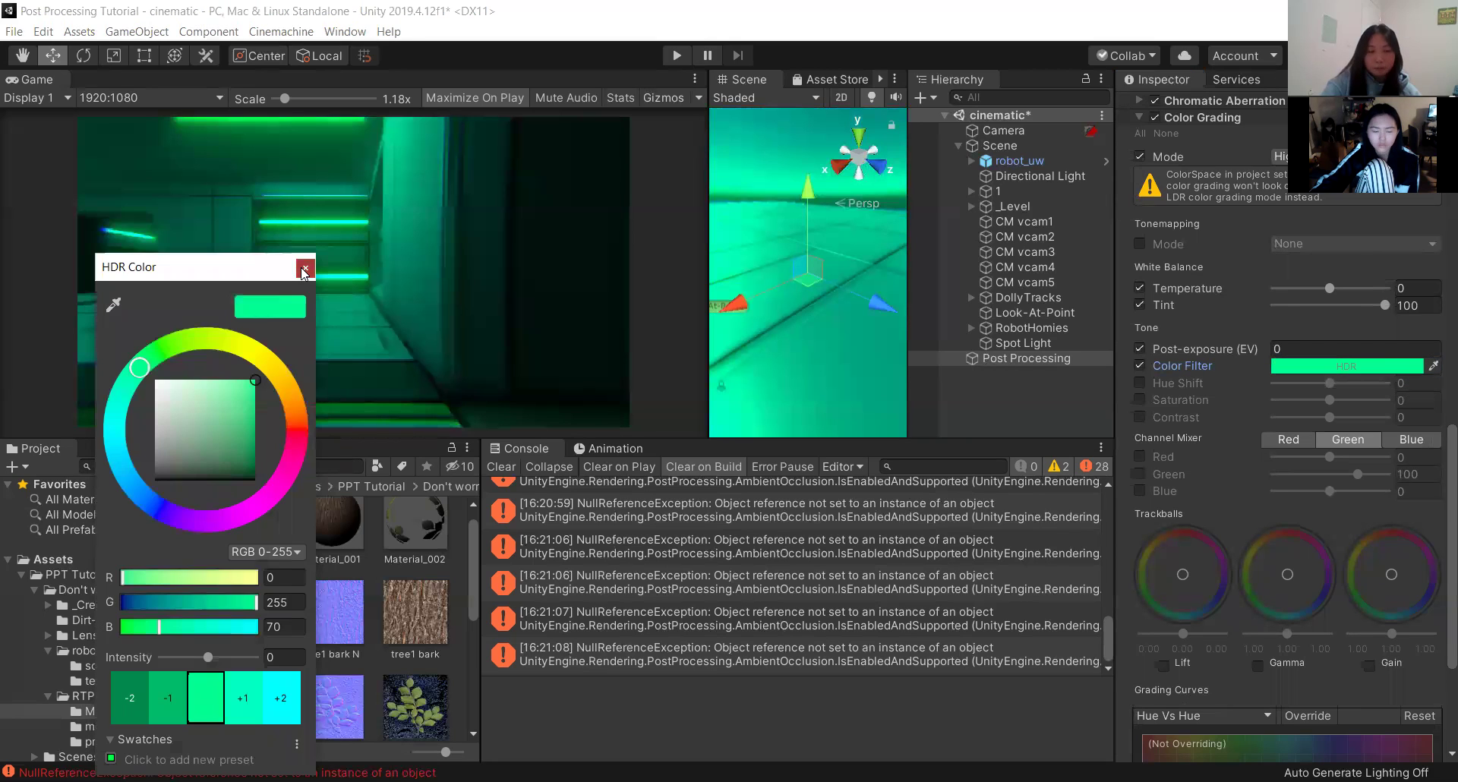
left_click(1209, 603)
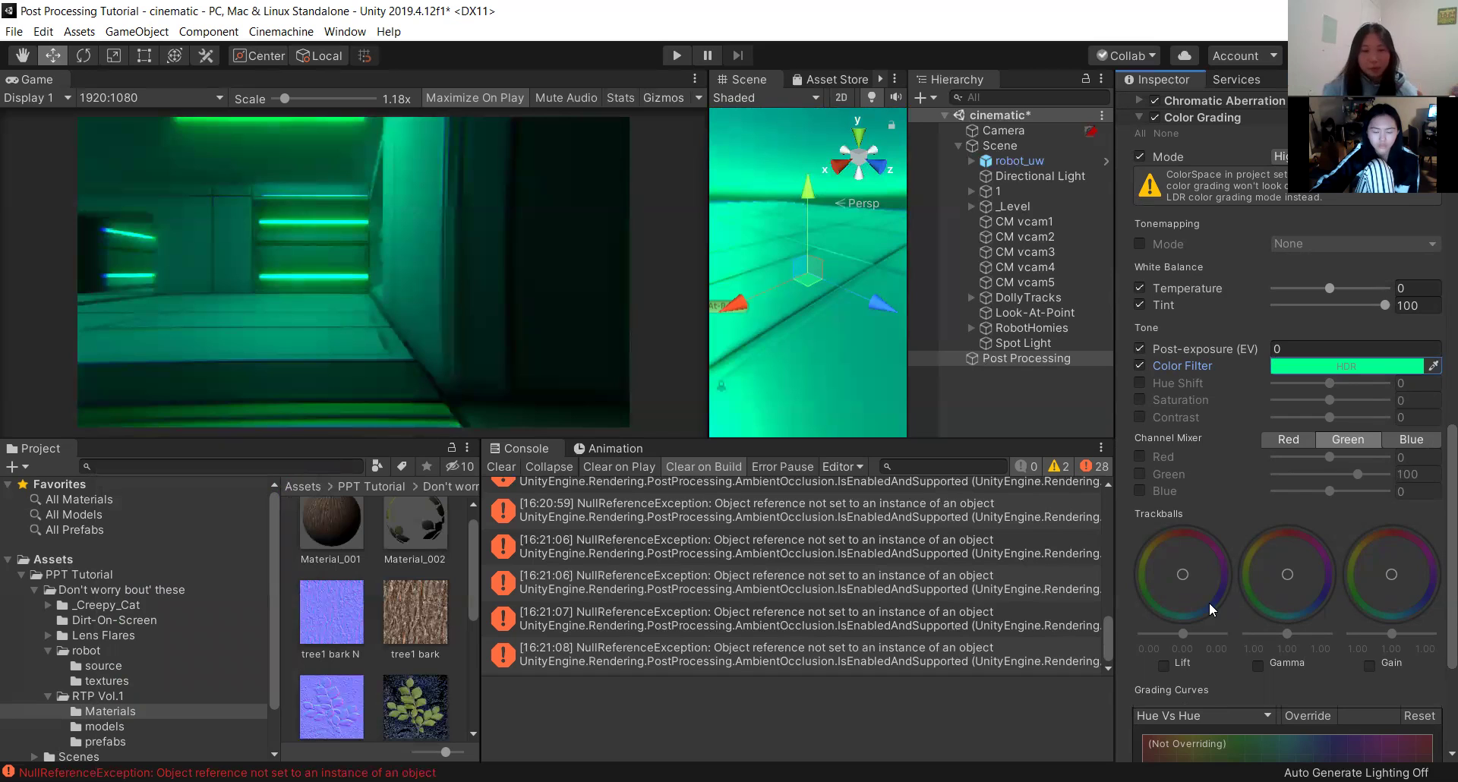
scroll(1123, 344, "up", 1)
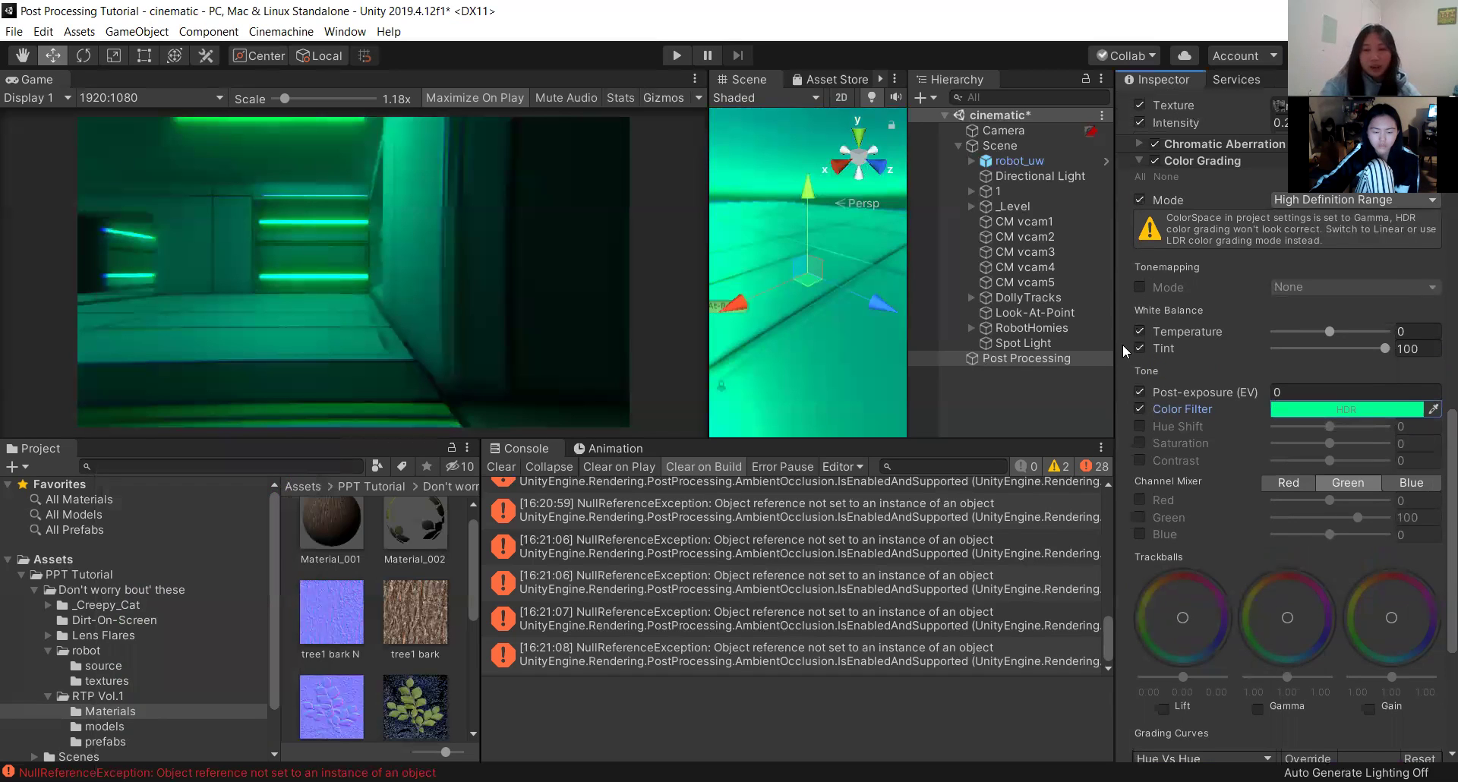
scroll(1276, 263, "down", 3)
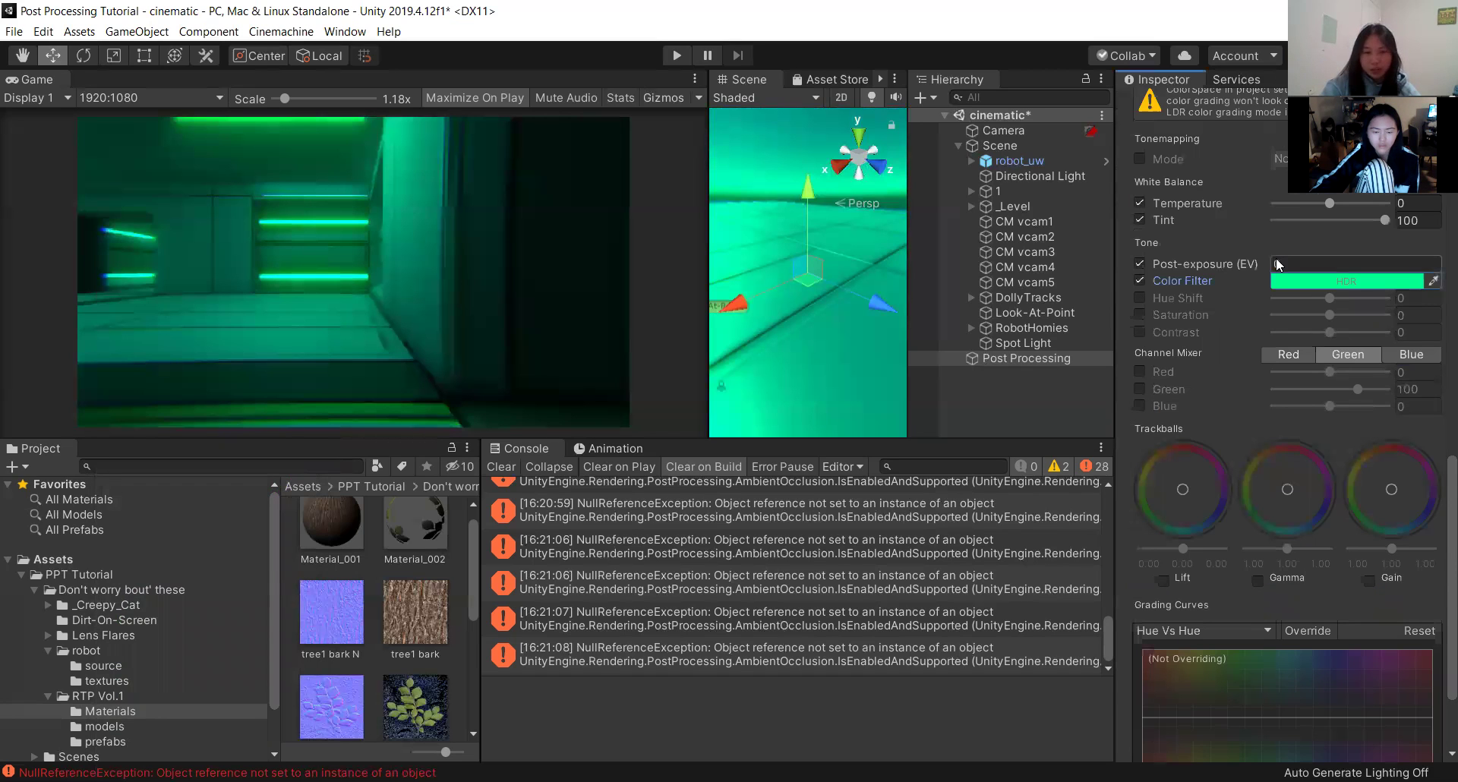
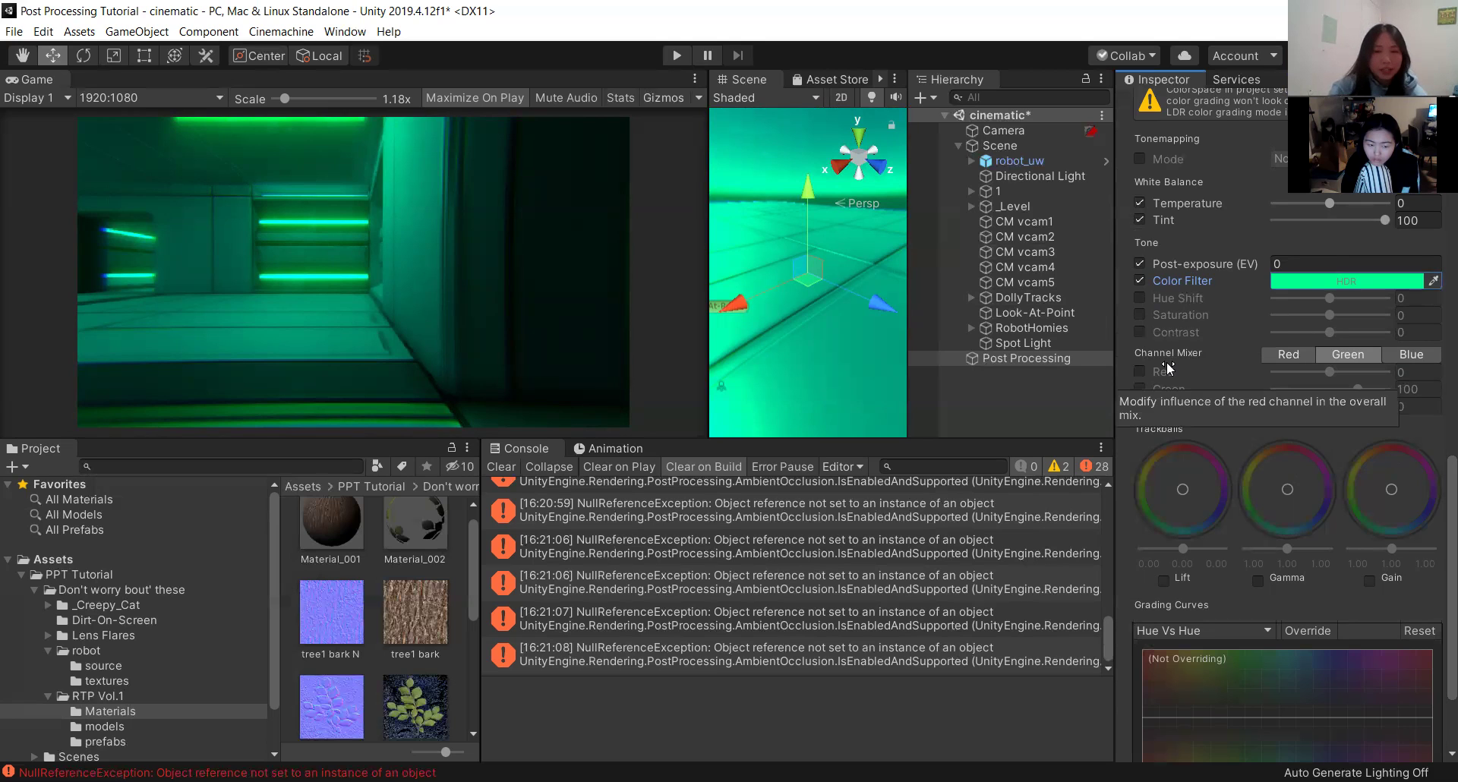
Enable the Hue Shift override in Color Grading and try it at -16 and 83.
left_click(1139, 297)
mouse_move(1340, 293)
left_mouse_down()
mouse_move(1382, 300)
mouse_move(1312, 303)
mouse_move(1334, 303)
left_mouse_up()
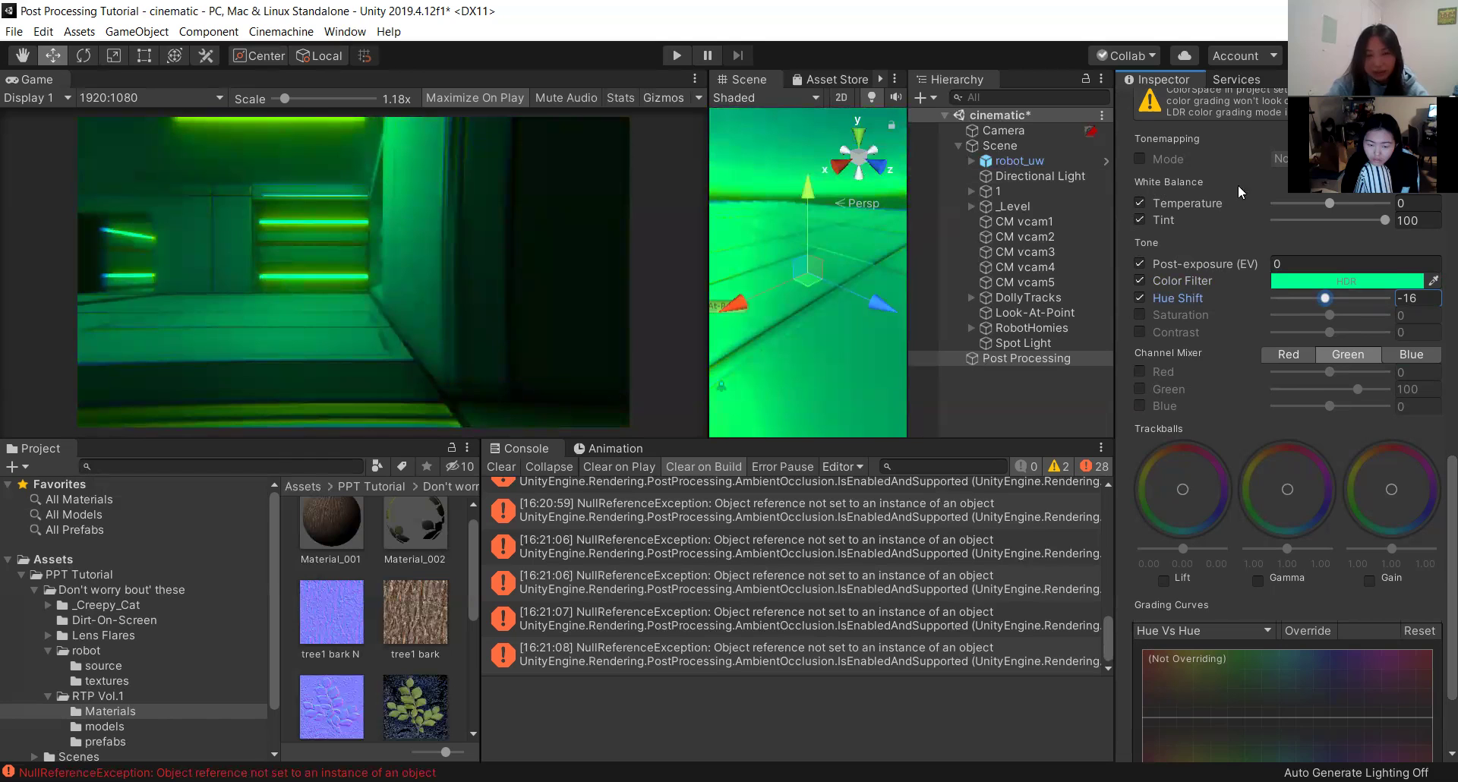
left_click_drag(1326, 303, 1354, 298)
Enable the Saturation override at 100 and set Hue Shift to -25.
left_click(1178, 314)
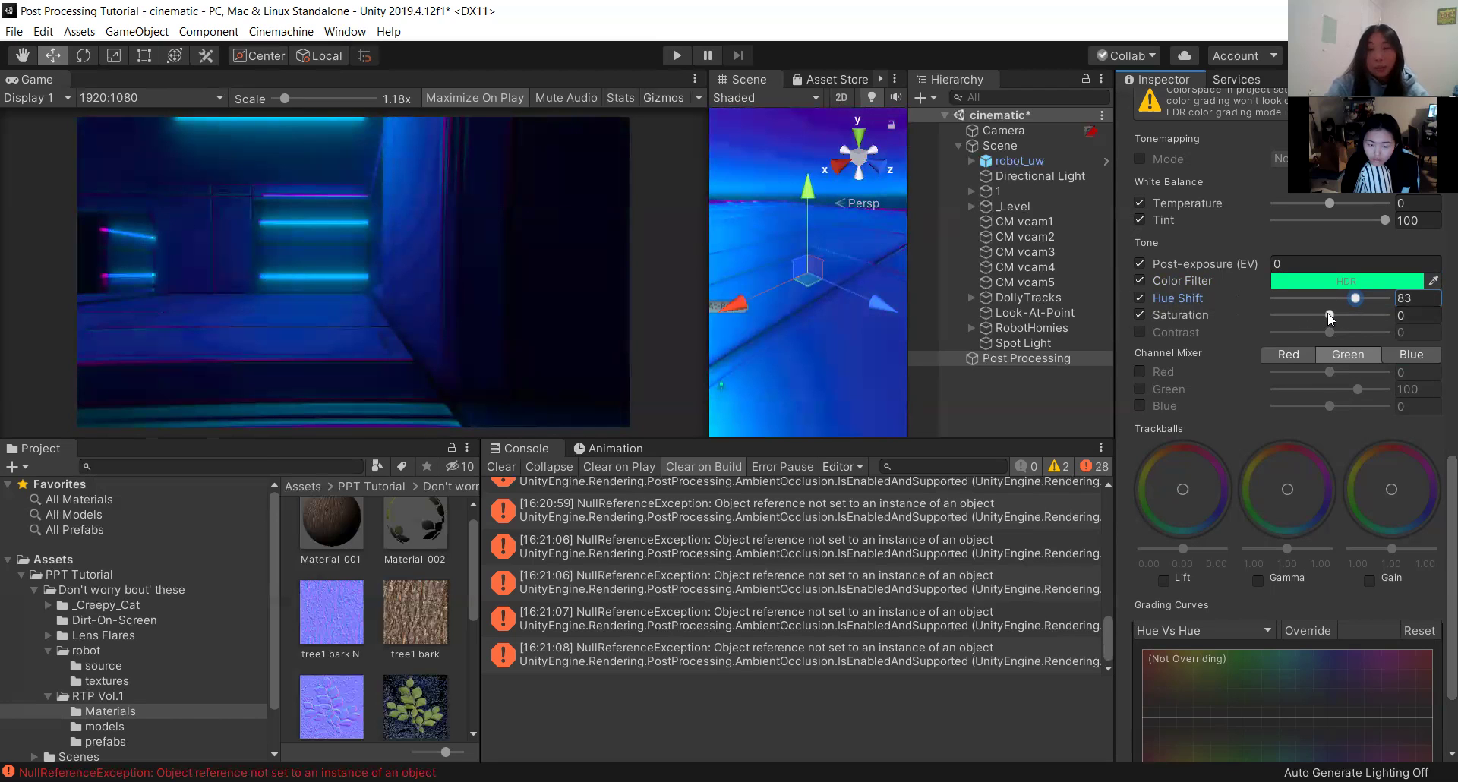
left_click_drag(1329, 315, 1436, 353)
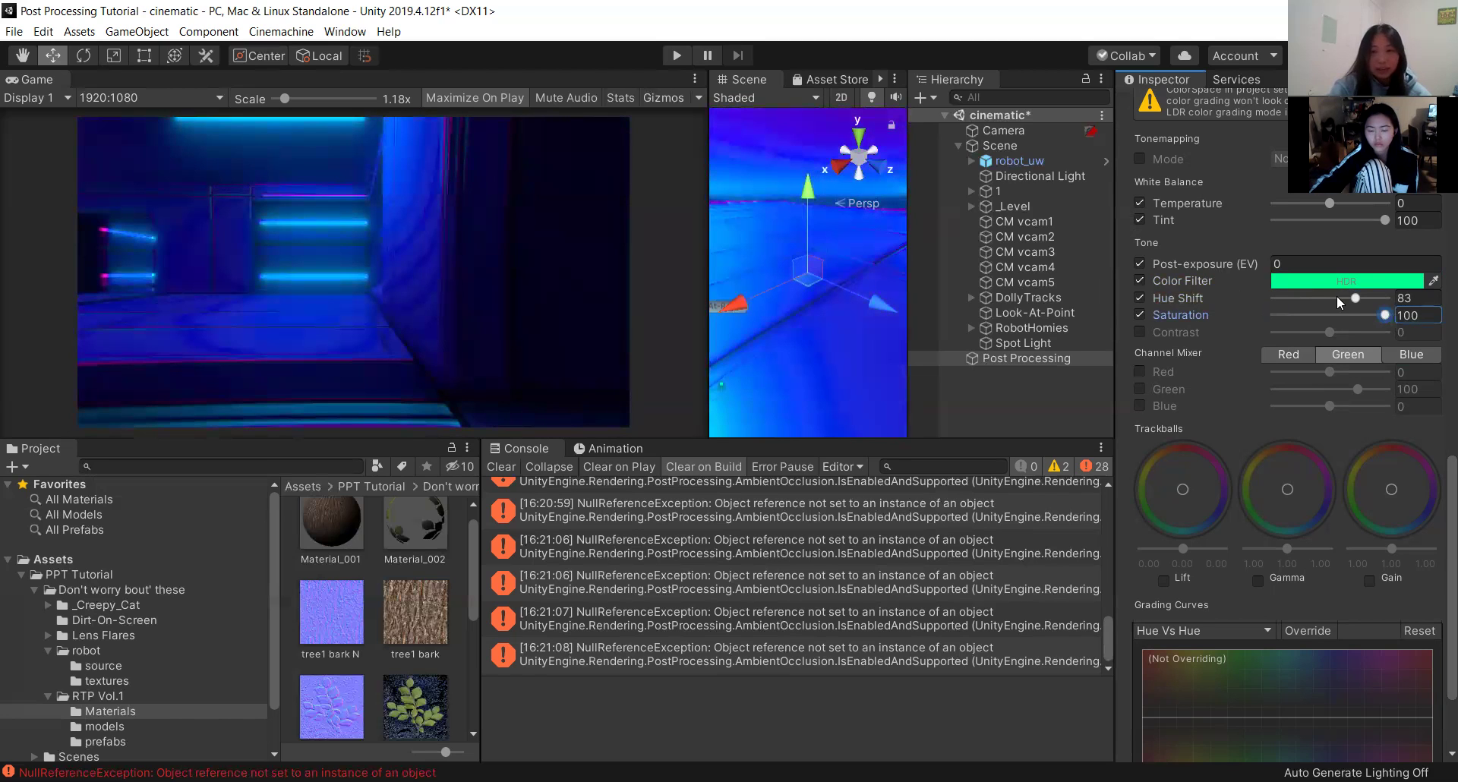
left_click_drag(1337, 298, 1322, 298)
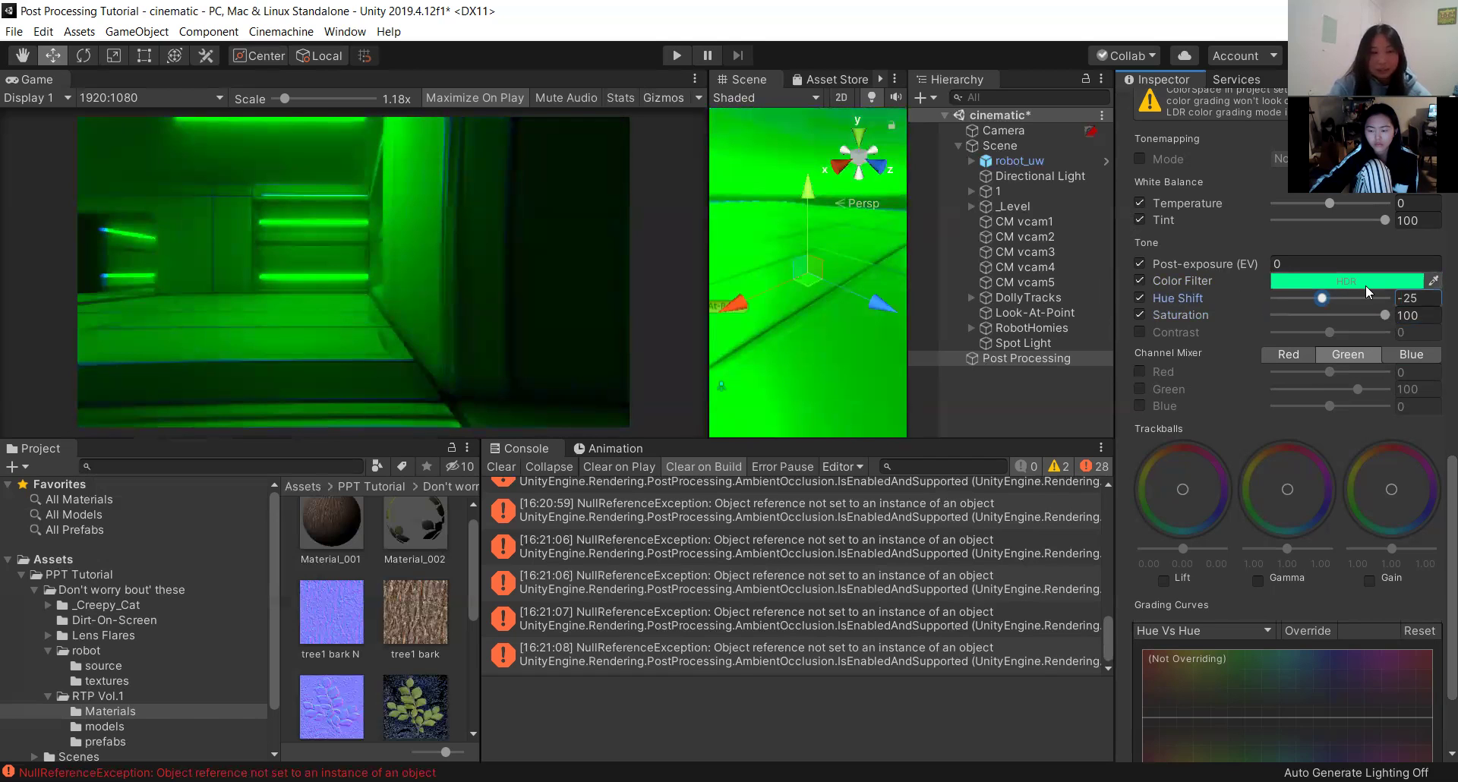
Change the Color Filter to pale green with RGB 182, 255, 202 and try different Saturation values, ending at 100.
left_click(1365, 281)
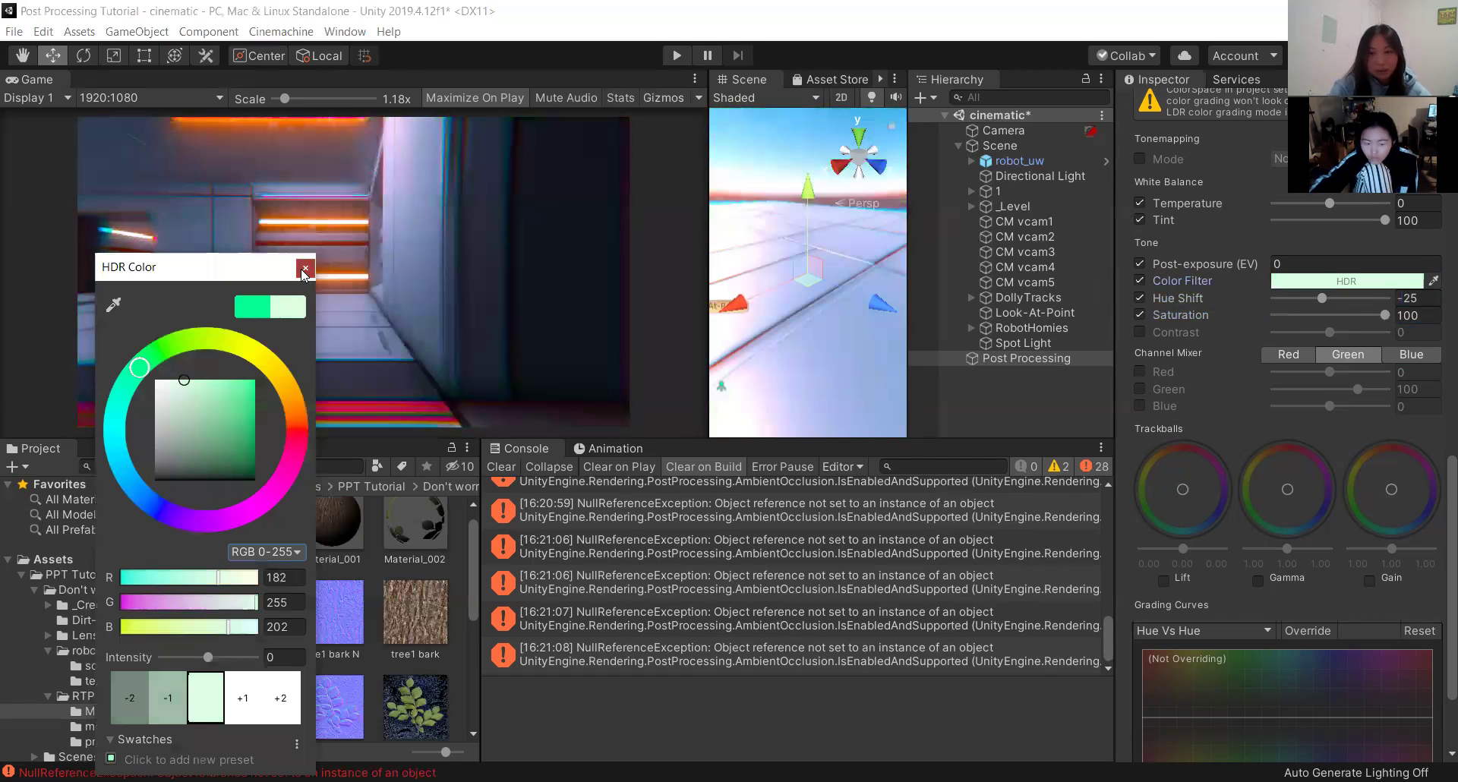
left_click(304, 269)
left_click_drag(1303, 313, 1438, 298)
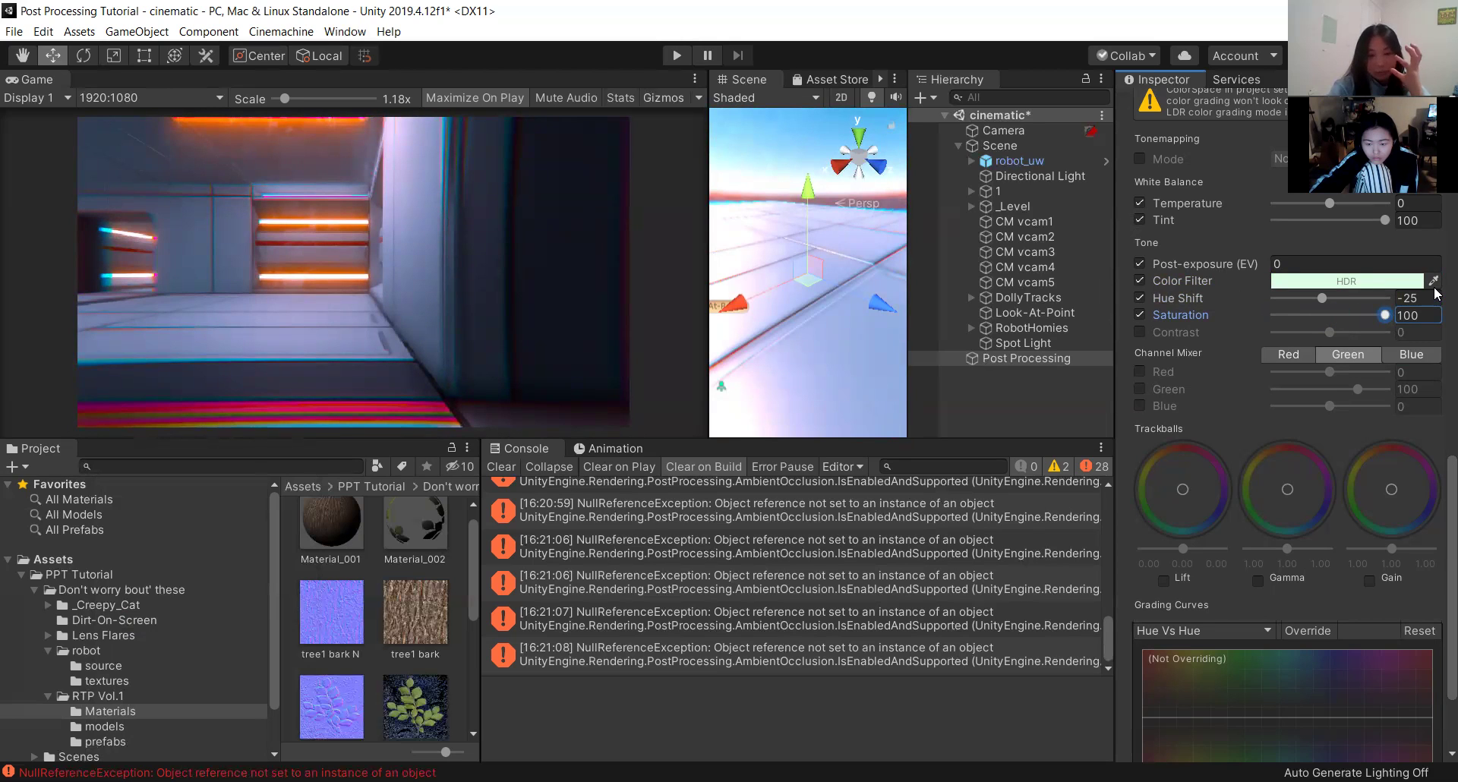
left_click_drag(1438, 298, 1389, 315)
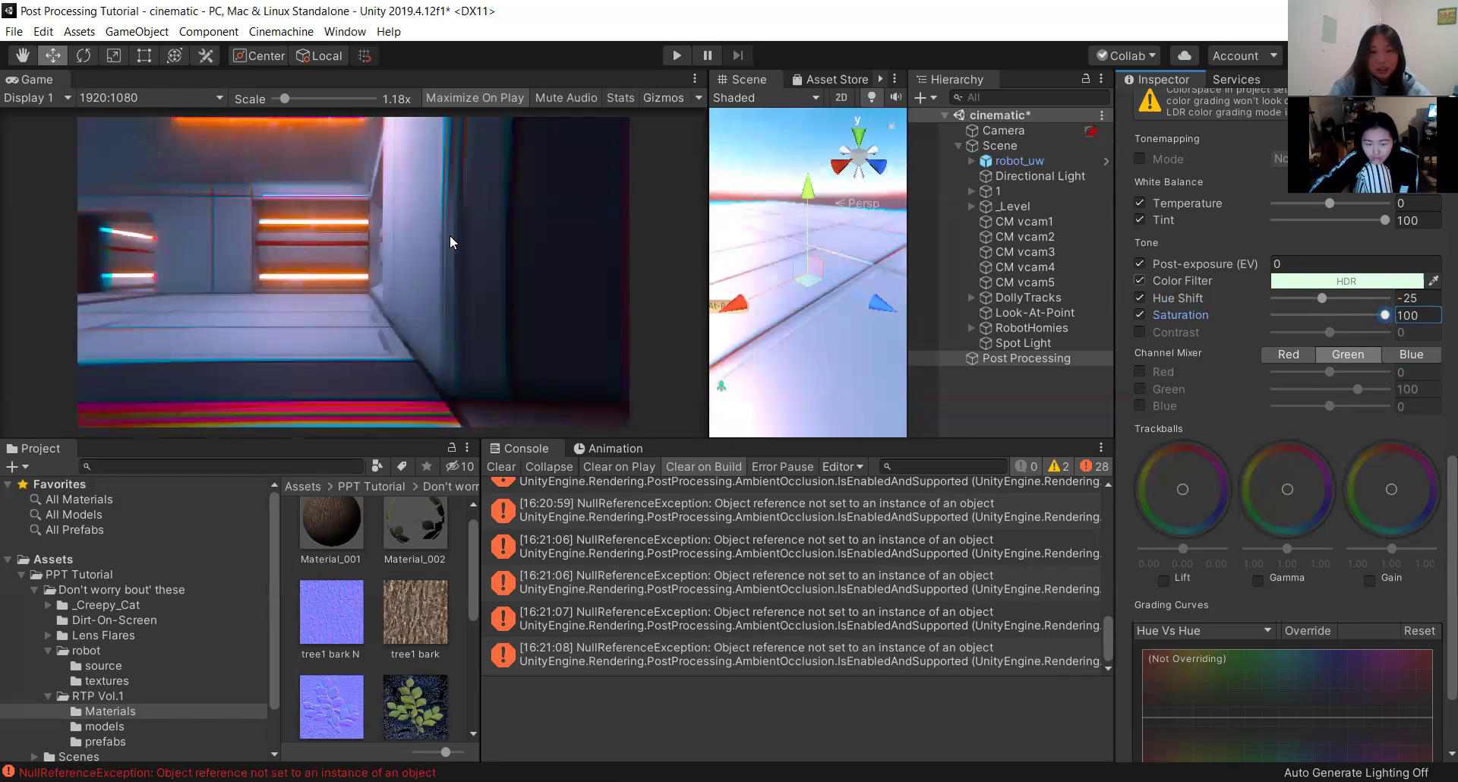
Reduce the Color Grading Saturation to 17.
scroll(1235, 230, "up", 5)
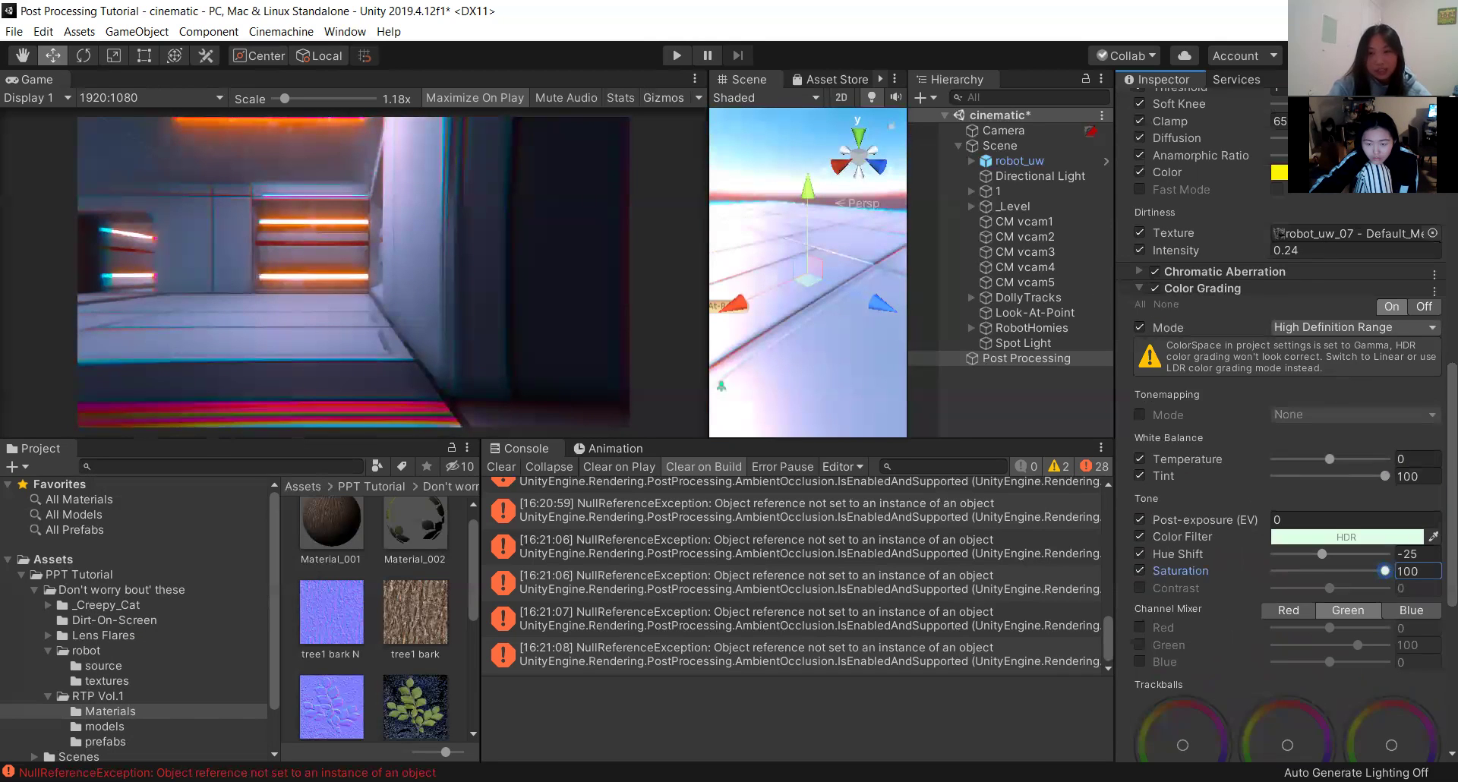
scroll(1320, 453, "down", 3)
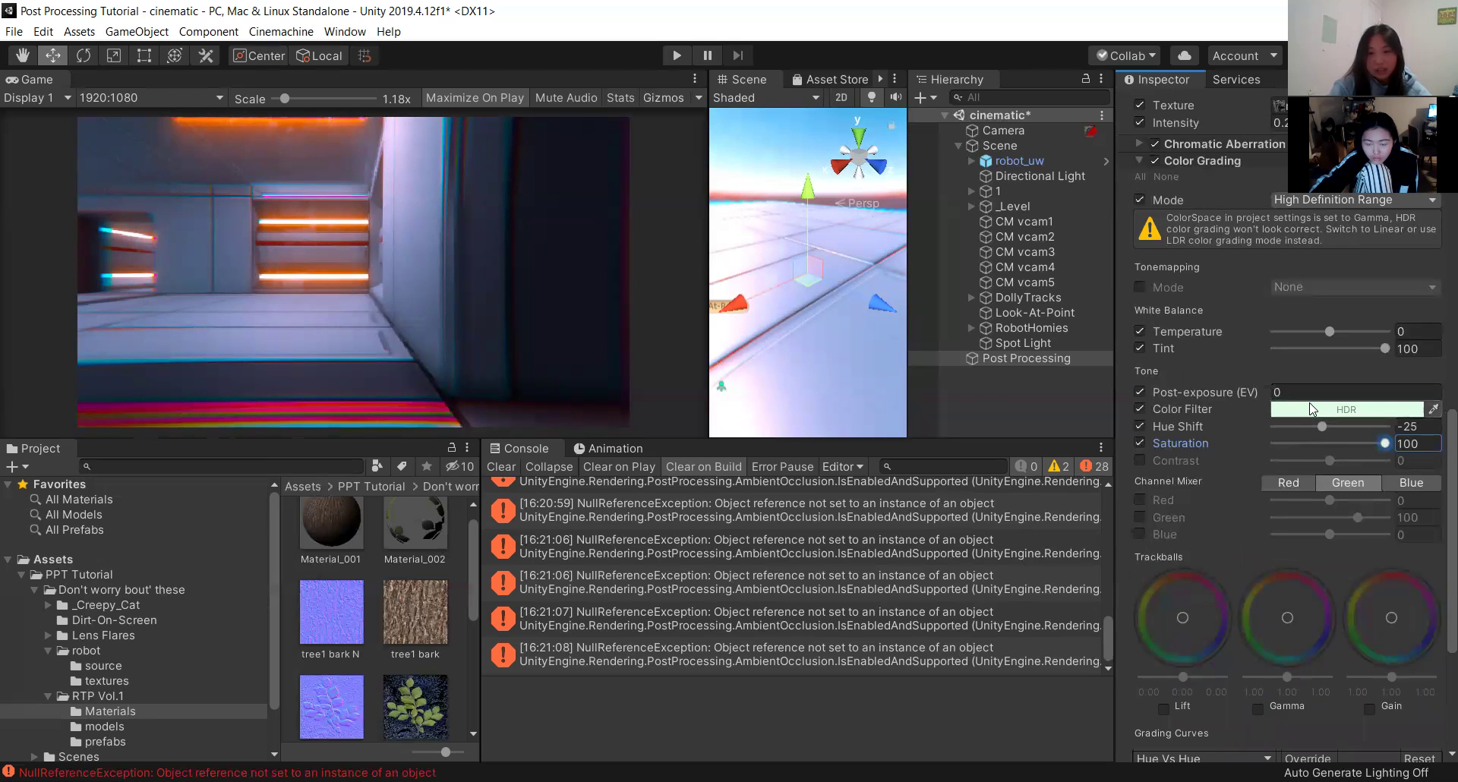
scroll(1168, 456, "down", 2)
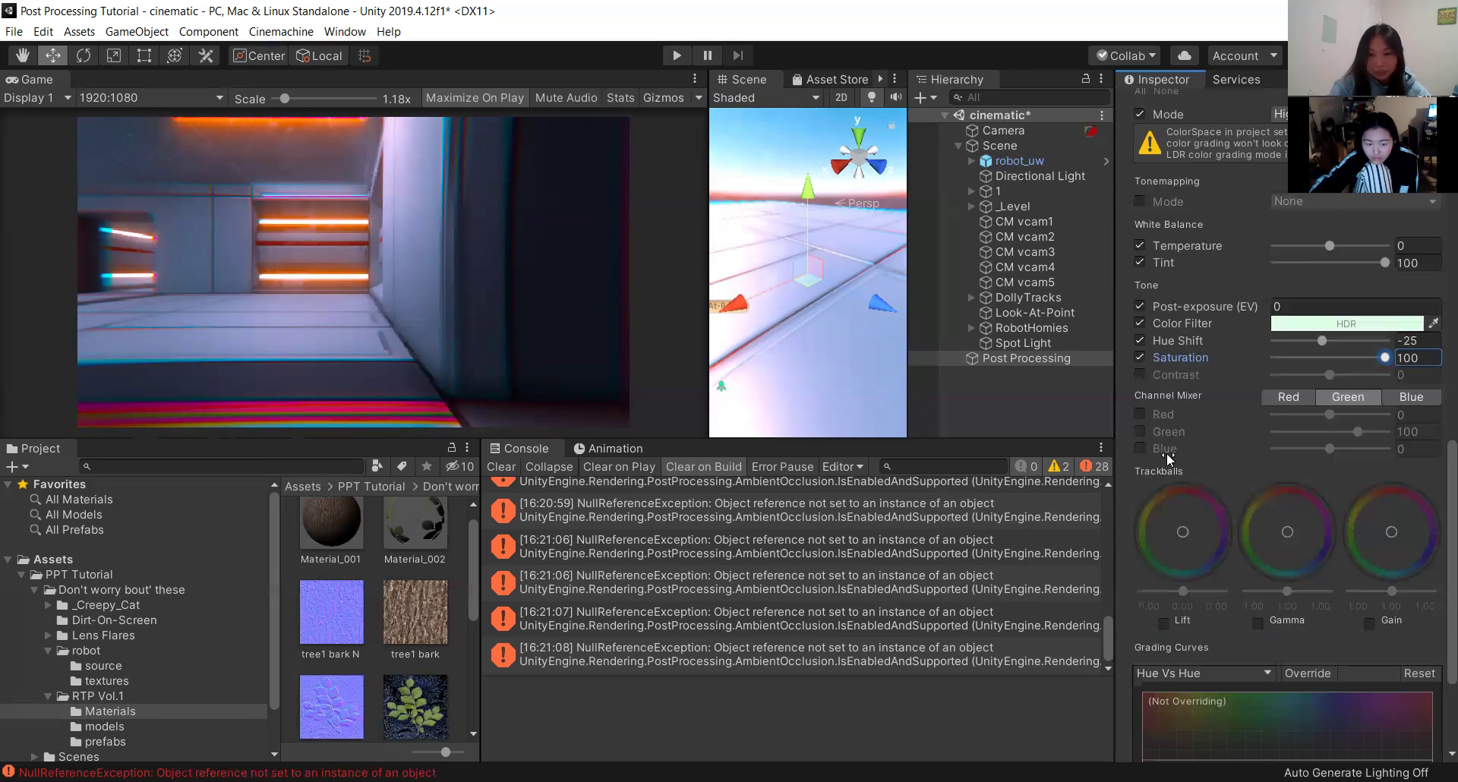
left_click_drag(1385, 358, 1339, 359)
Enable the Contrast override, try it at 100, and set it to 0.
left_click(1139, 374)
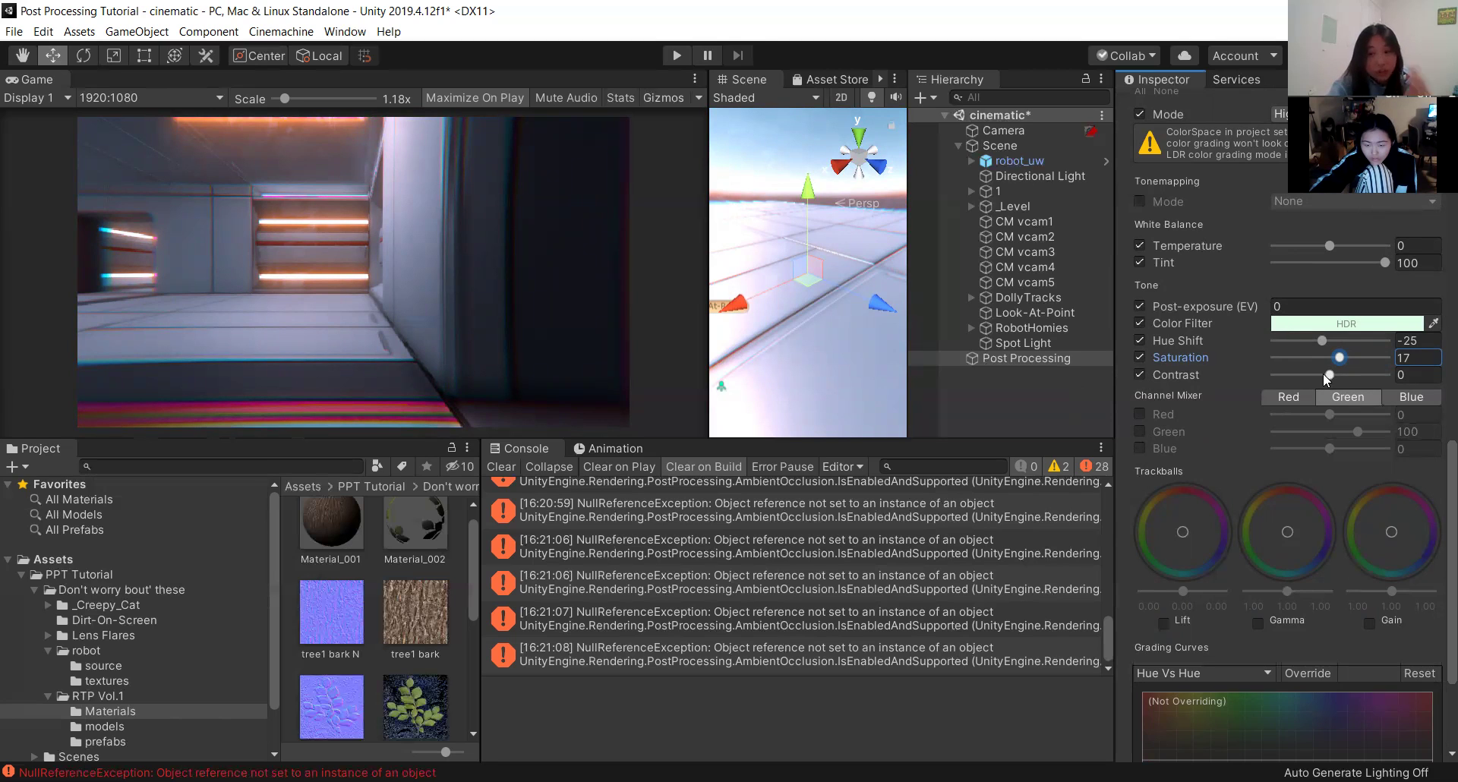
left_click_drag(1332, 372, 1437, 392)
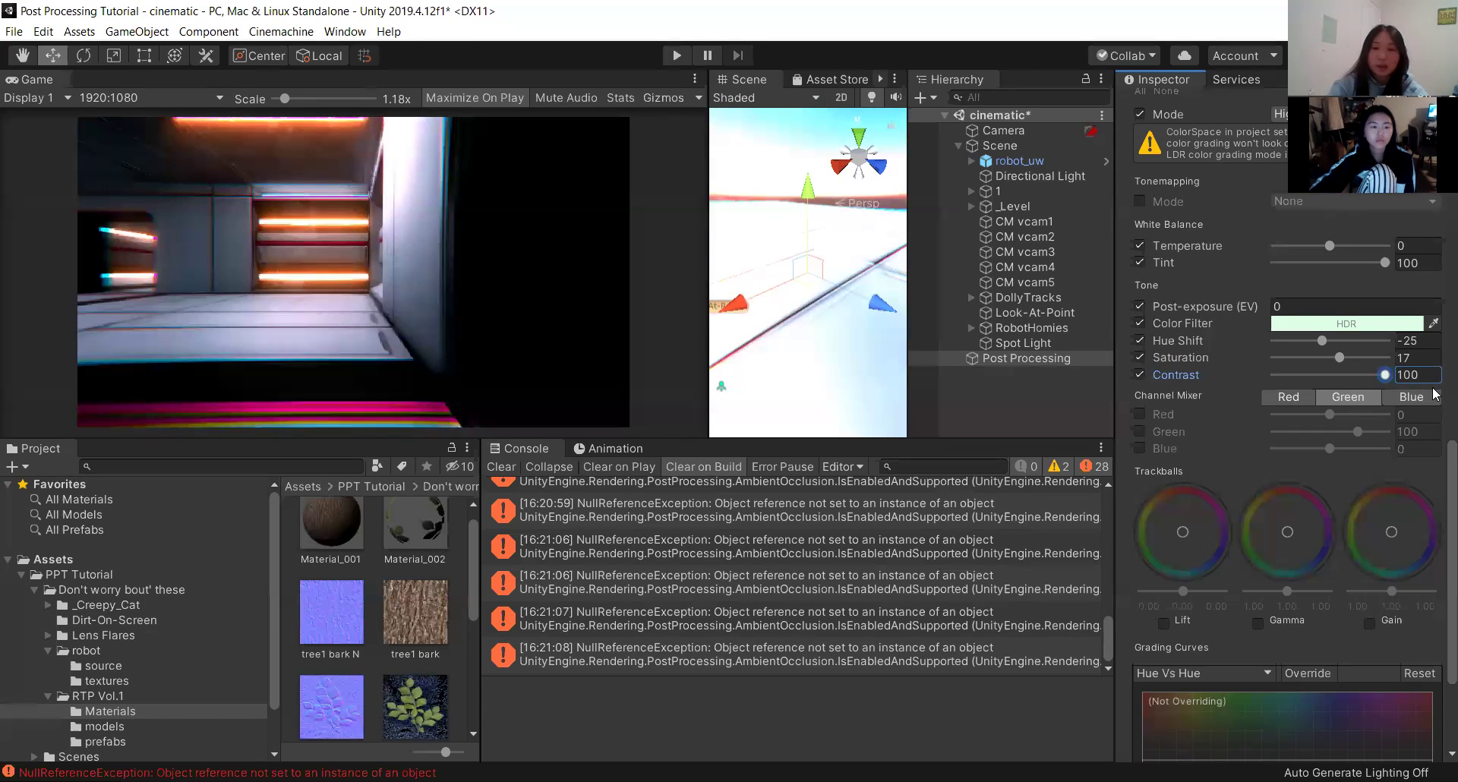
left_click_drag(1359, 375, 1329, 375)
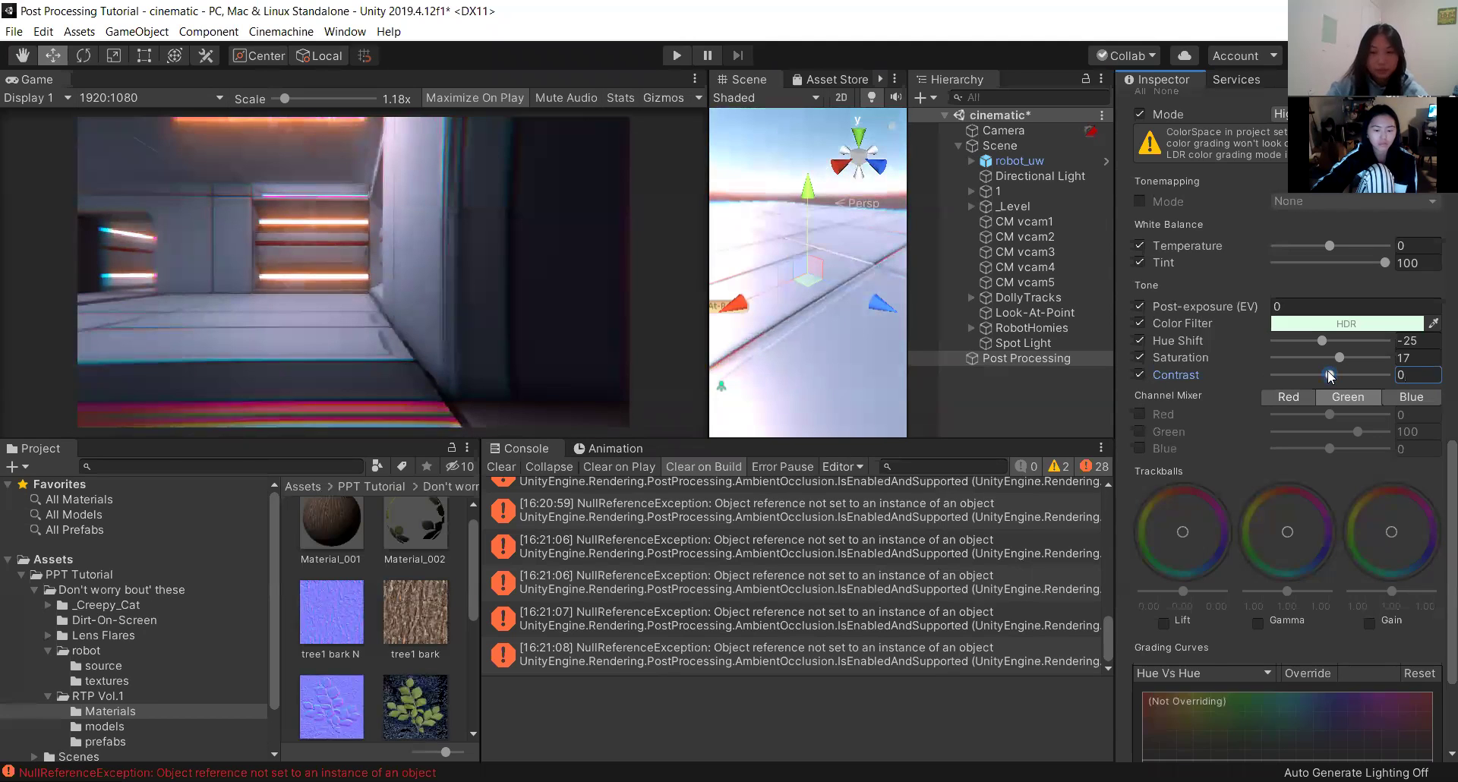
Enable the Red, Green and Blue overrides for the Channel Mixer's green output and set Green to 200.
left_click(1143, 414)
left_click(1141, 432)
left_click(1140, 448)
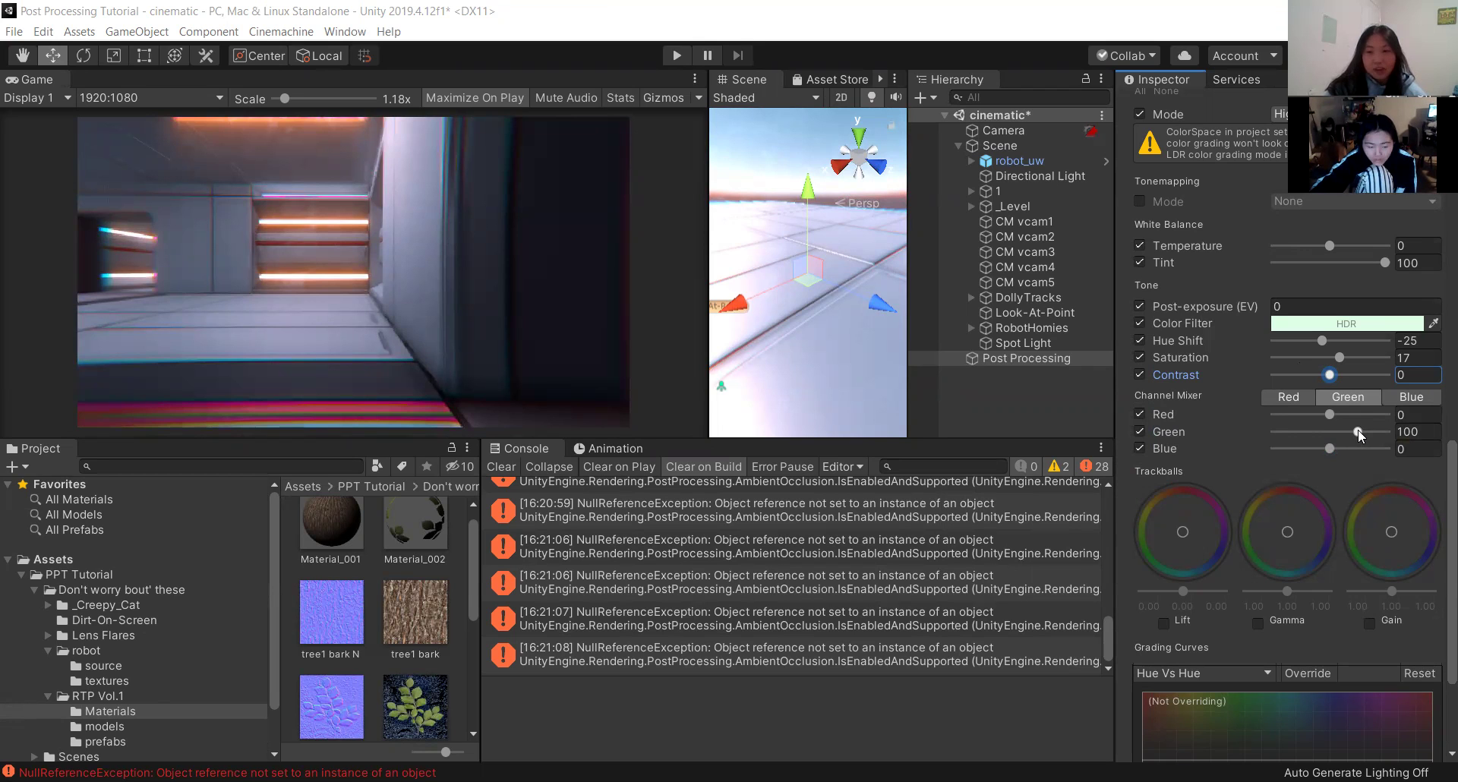
left_click_drag(1358, 430, 1413, 435)
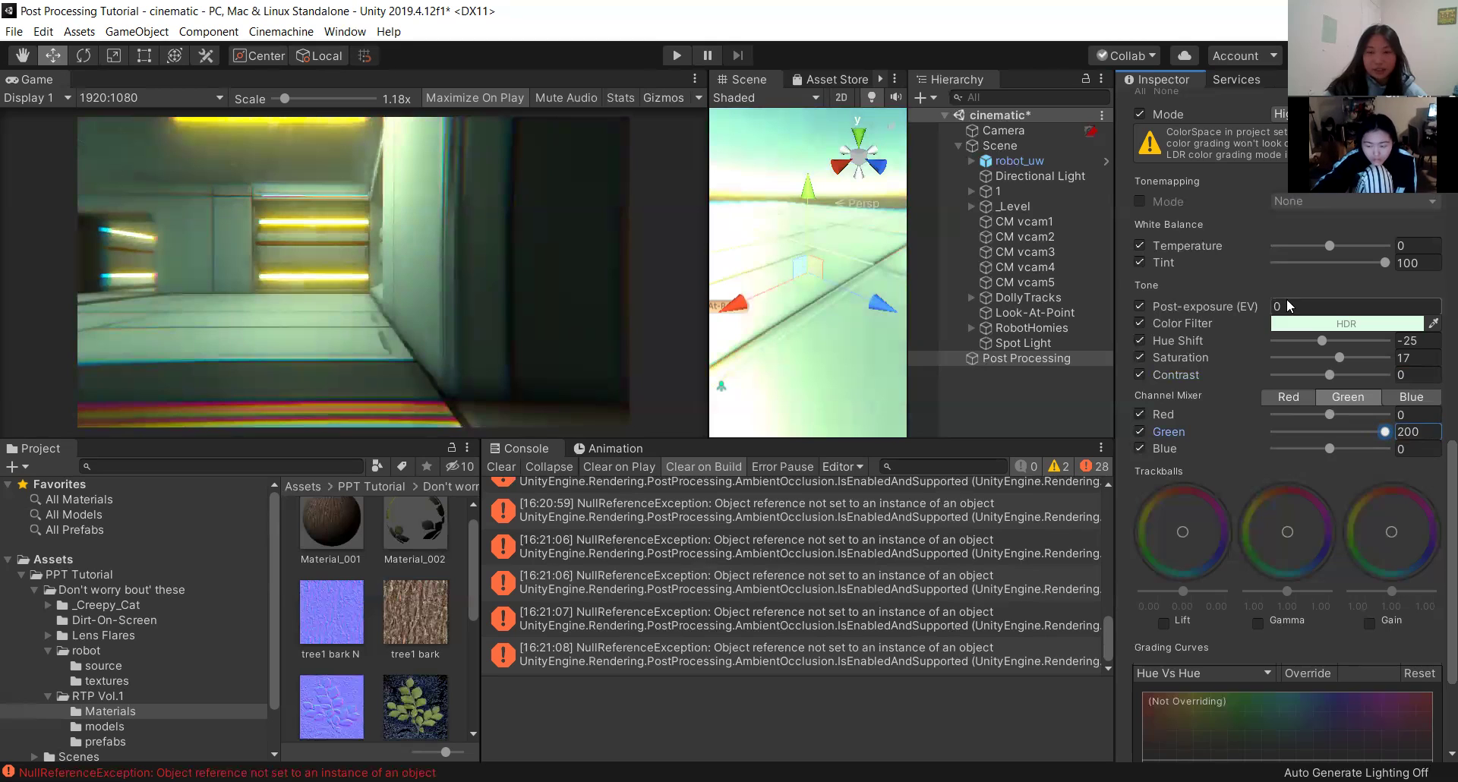
left_click_drag(1380, 433, 1439, 428)
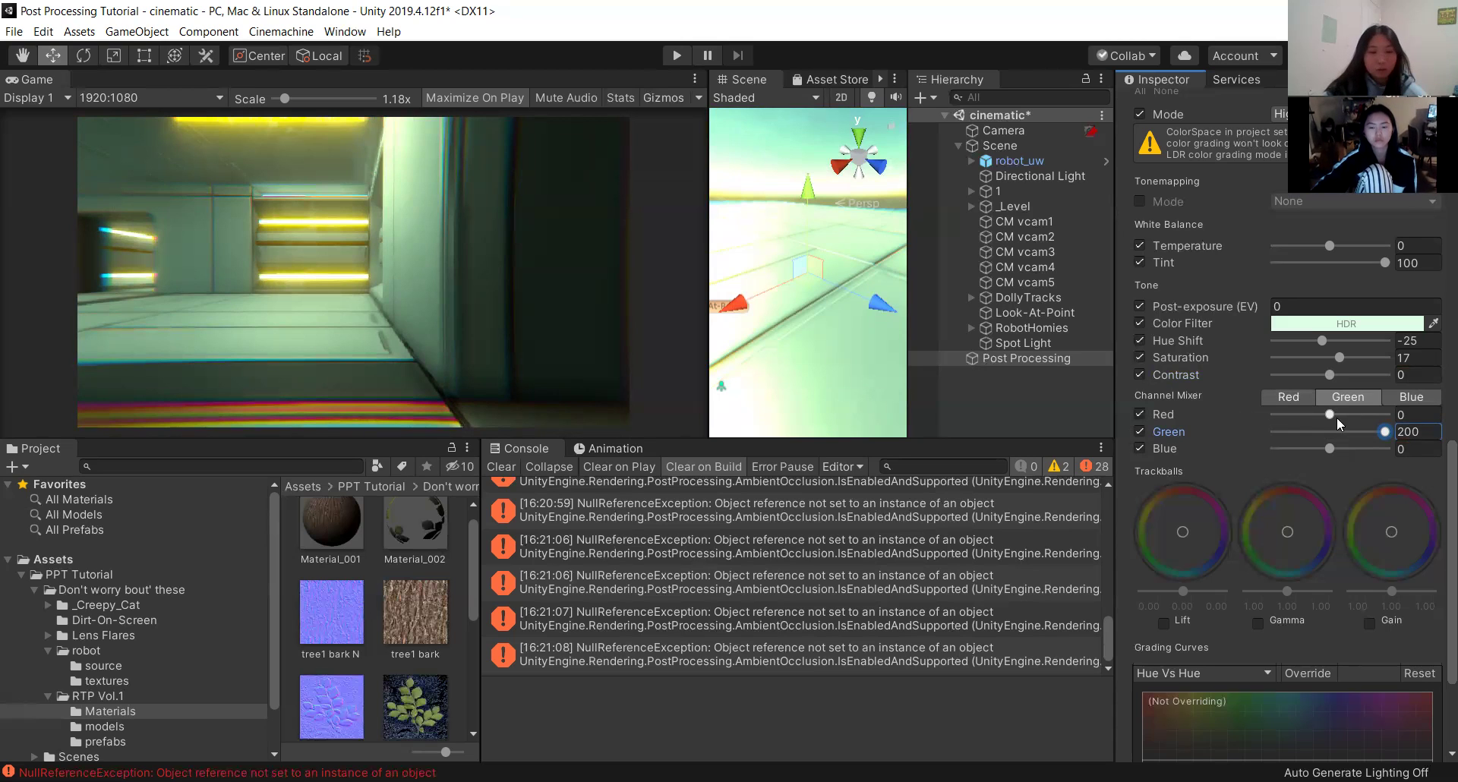
Enable the Red, Green and Blue overrides for the Channel Mixer's red output channel.
left_click(1290, 394)
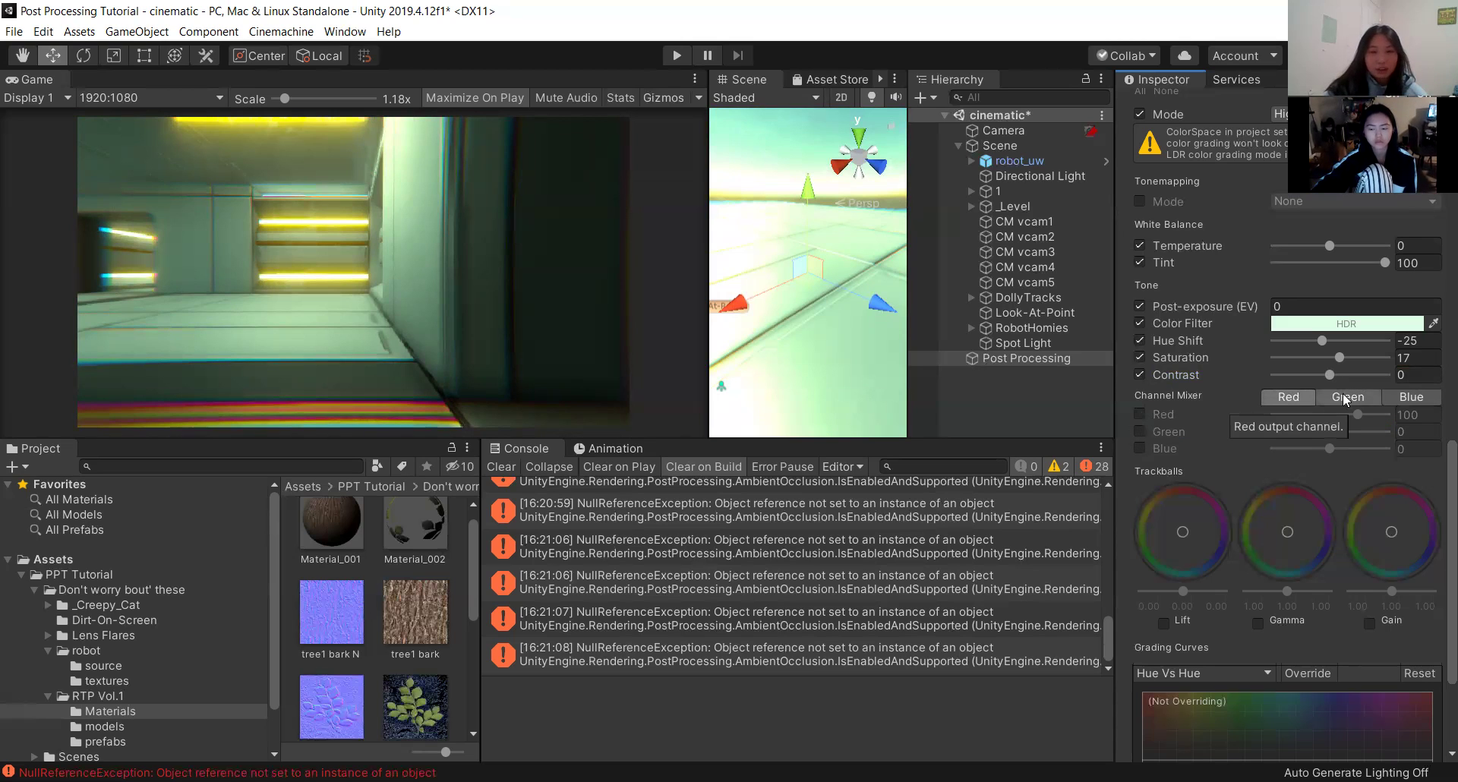
left_click(1141, 431)
left_click(1140, 448)
Set Red and Blue to 200 in the Channel Mixer's green output channel.
left_click(1348, 396)
left_click_drag(1327, 414, 1405, 416)
left_click_drag(1330, 448, 1436, 452)
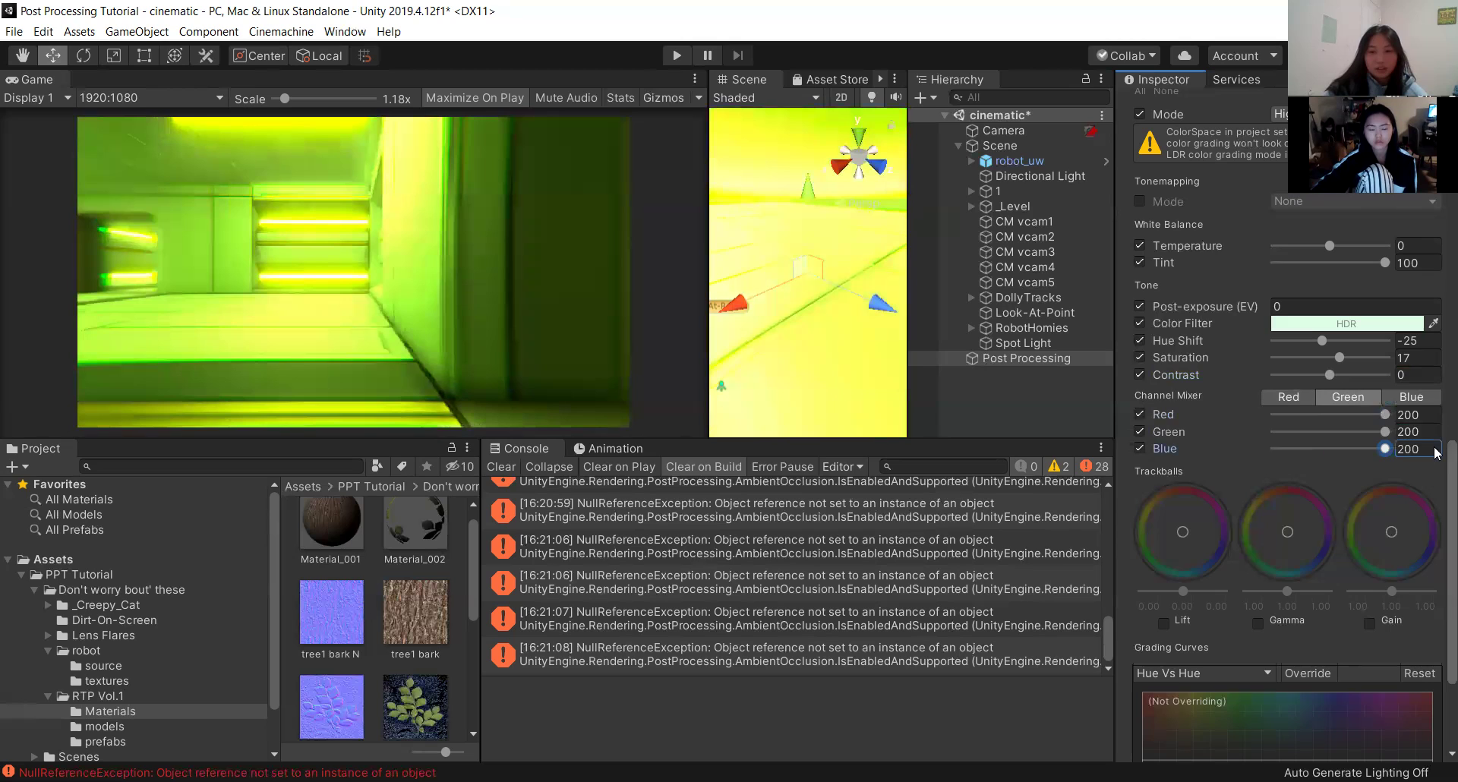
View the Channel Mixer's blue output settings and return to the red output channel.
left_click(1397, 397)
left_click(1305, 398)
left_click(1294, 398)
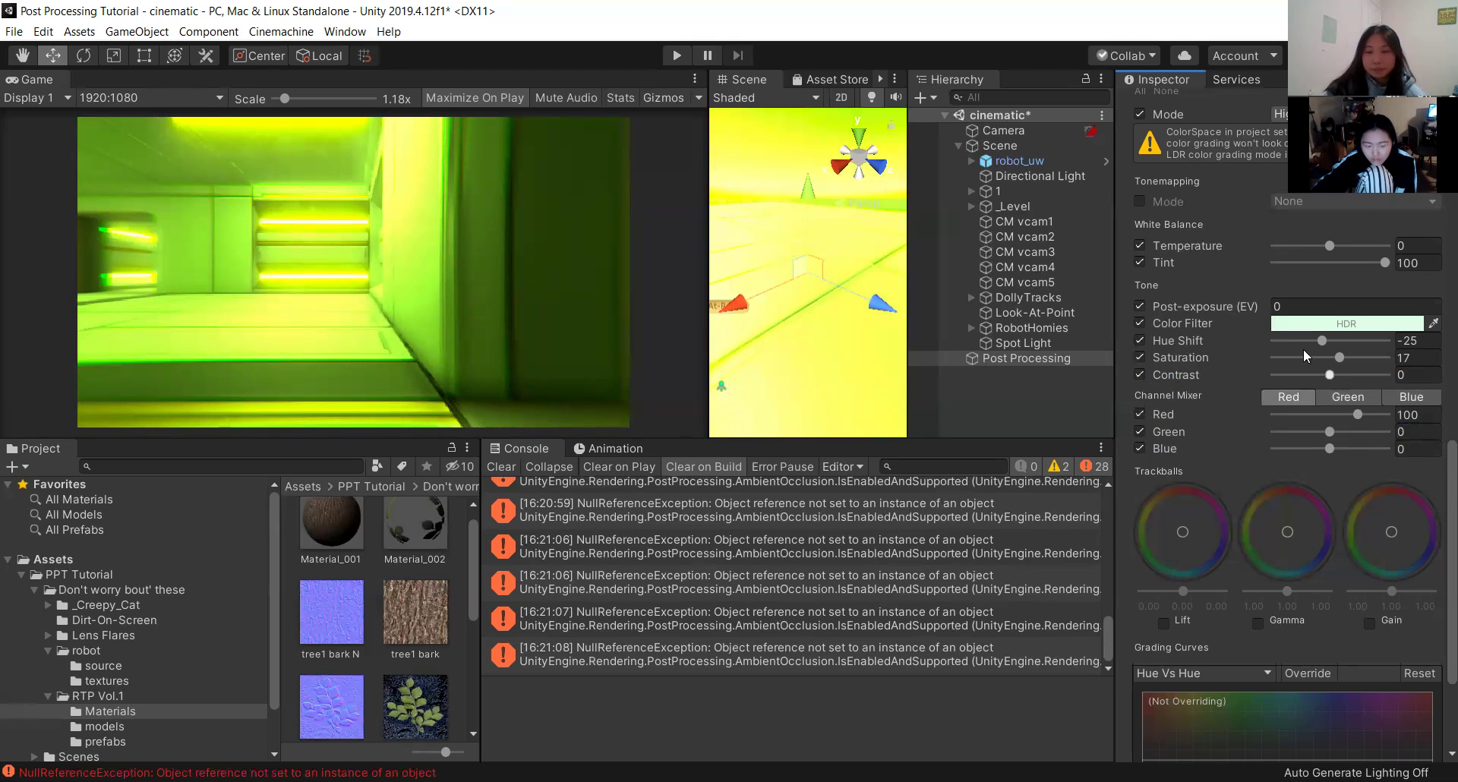
Try different Red, Green and Blue values for the Channel Mixer's red output, including Red at -24 and all three at 200.
left_click_drag(1359, 416, 1324, 417)
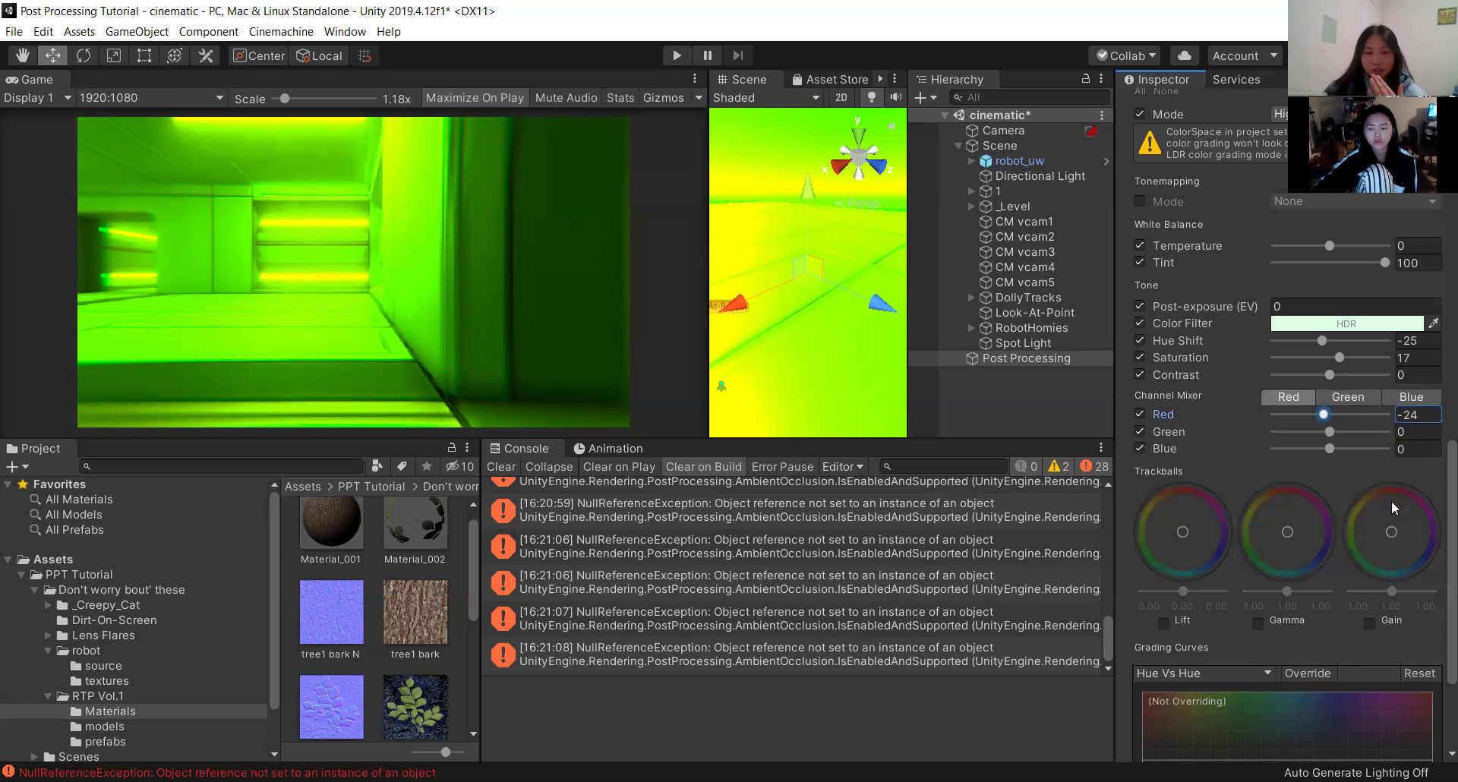
left_click(1139, 414)
left_click(1139, 431)
left_click(1139, 449)
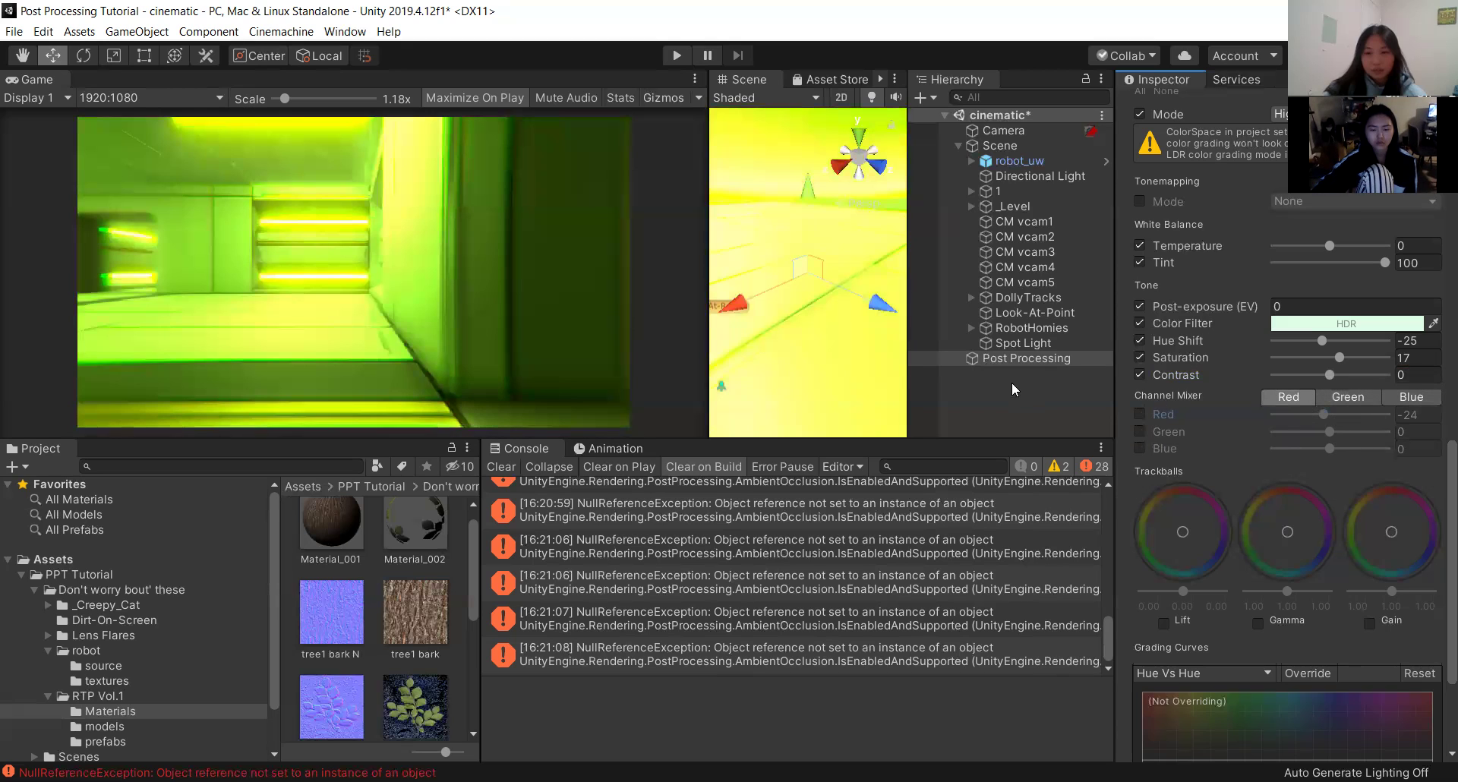
left_click(1139, 414)
type("00")
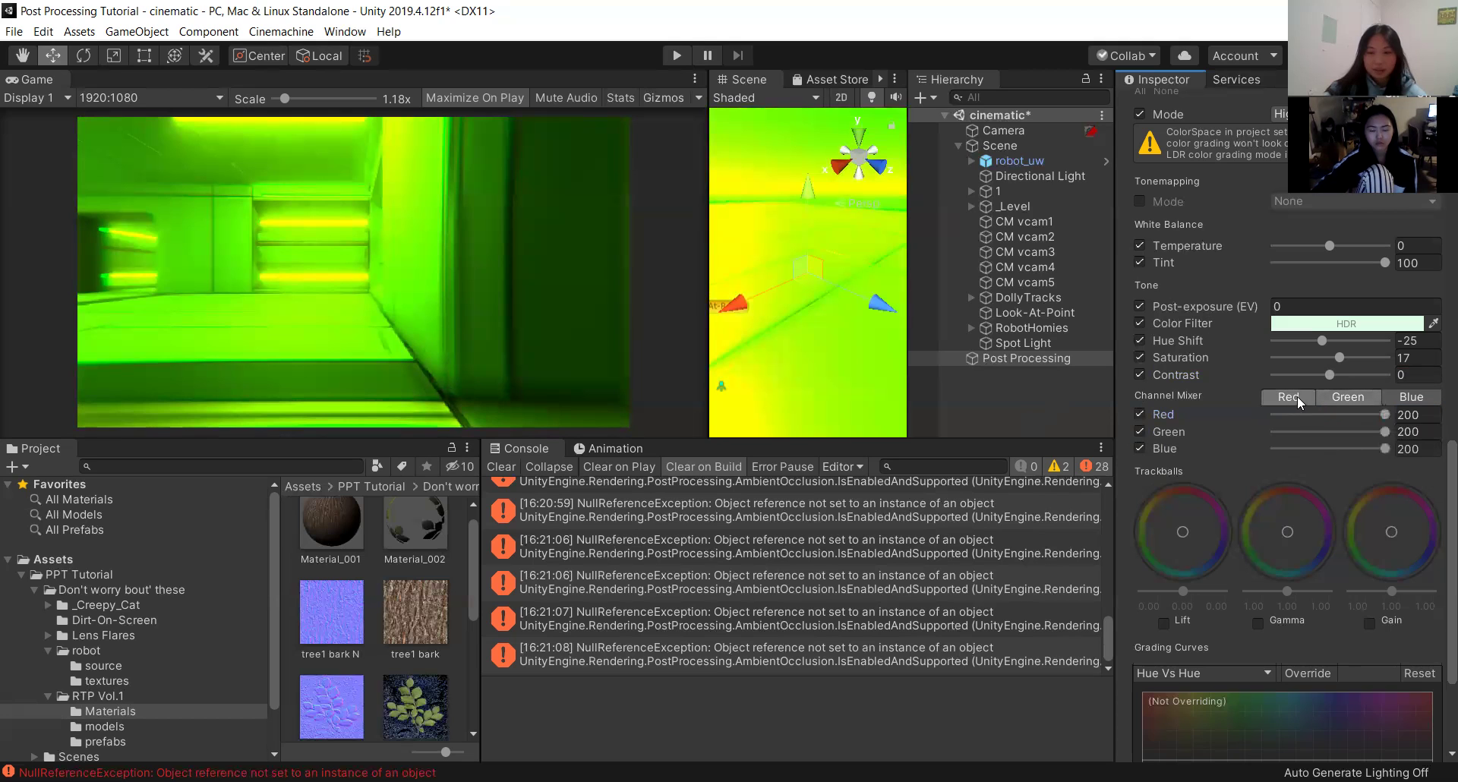
left_click(1297, 395)
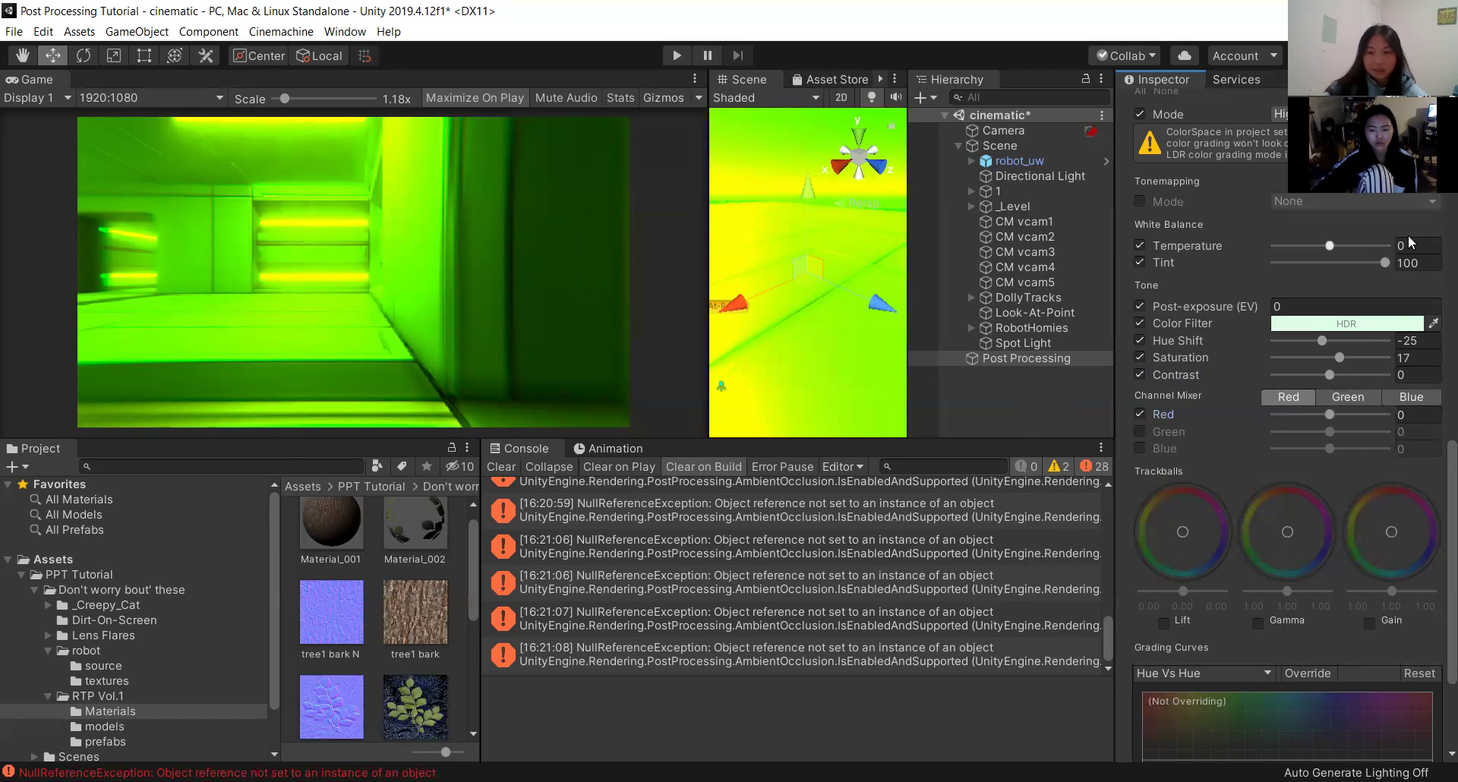
Reset the Color Grading effect to its default settings.
scroll(1409, 250, "up", 3)
scroll(1432, 300, "up", 1)
left_click(1435, 249)
left_click(1359, 268)
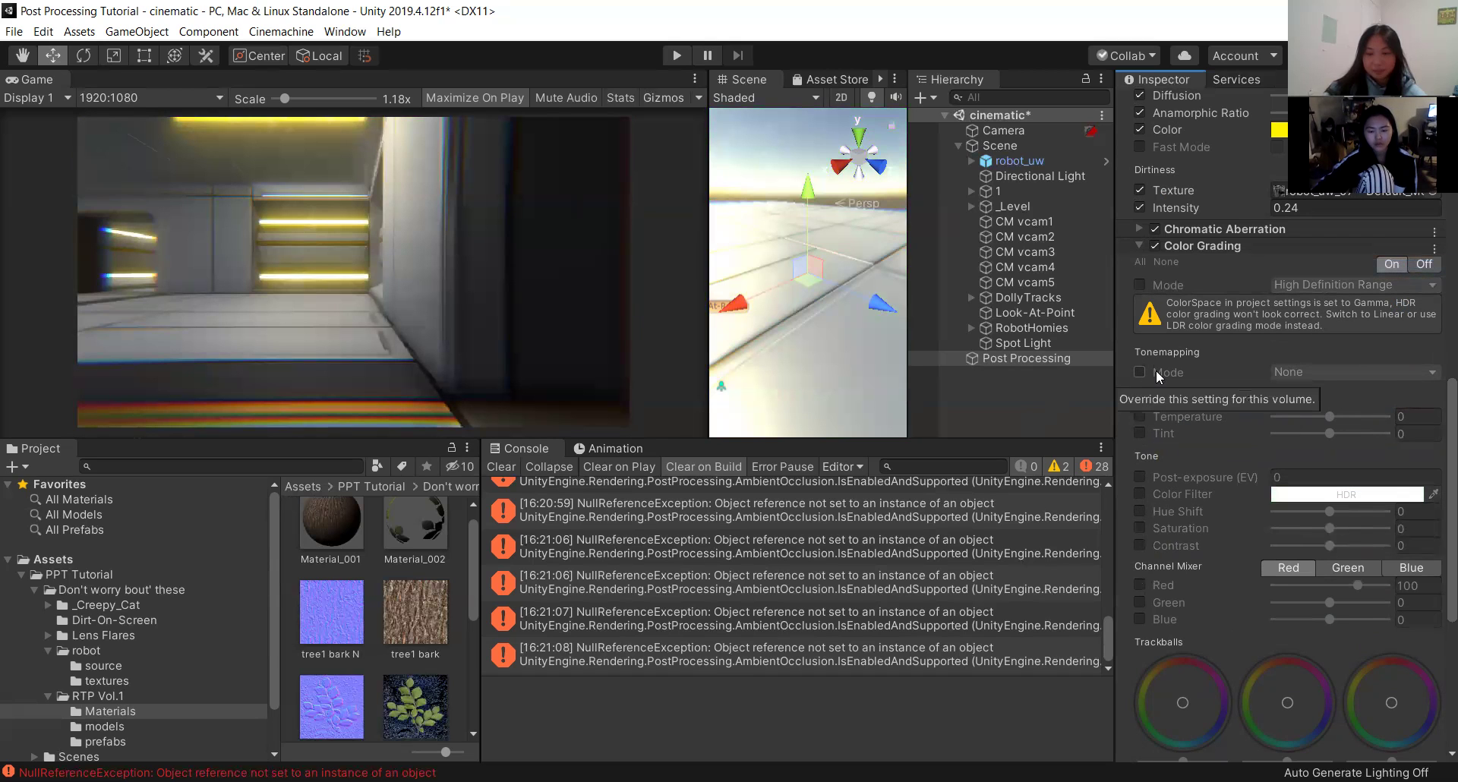
Enable the Post-exposure, Color Filter and Saturation overrides in Color Grading.
left_click(1140, 493)
left_click(1139, 477)
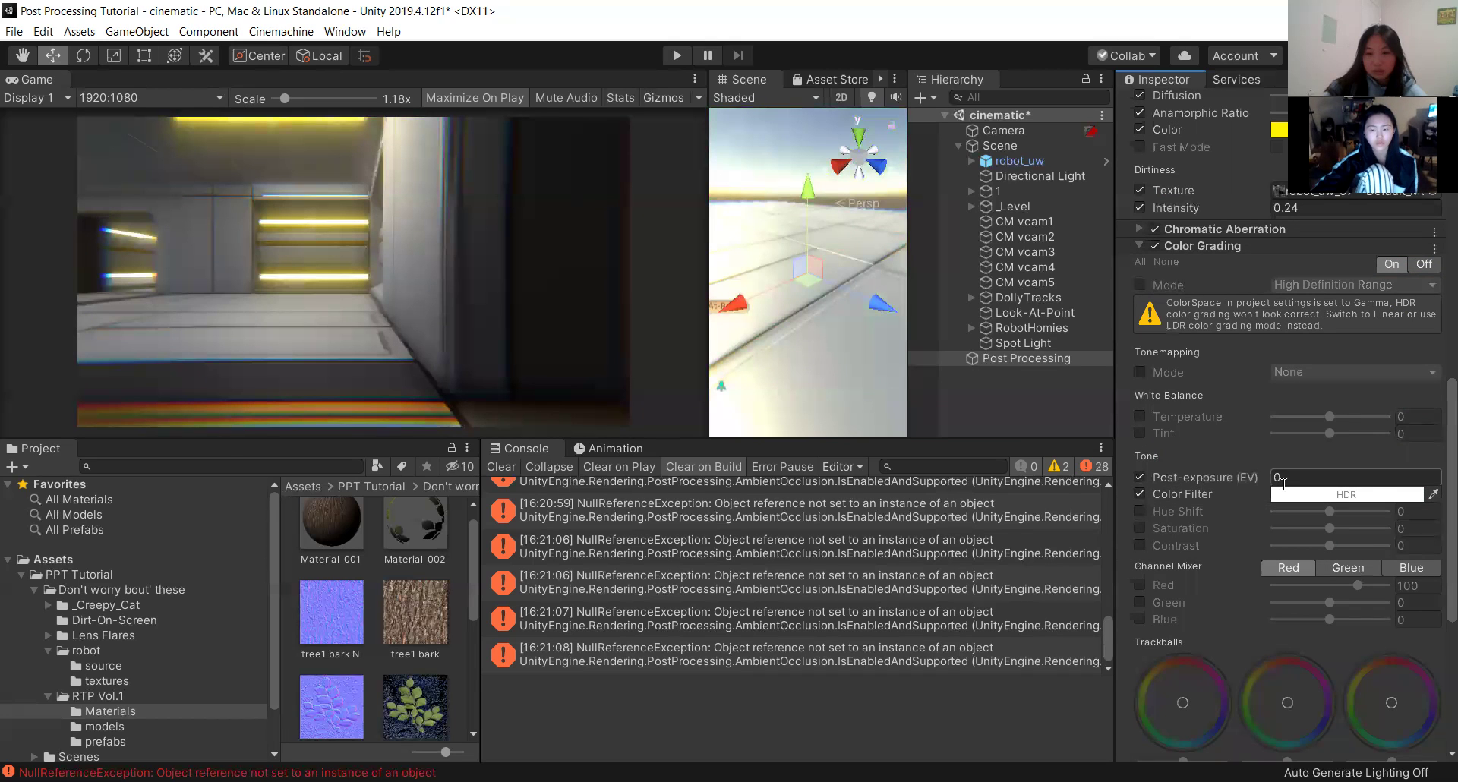
left_click(1140, 528)
Pick a pale green for the Color Filter and set the Saturation to 31.
left_click(1318, 494)
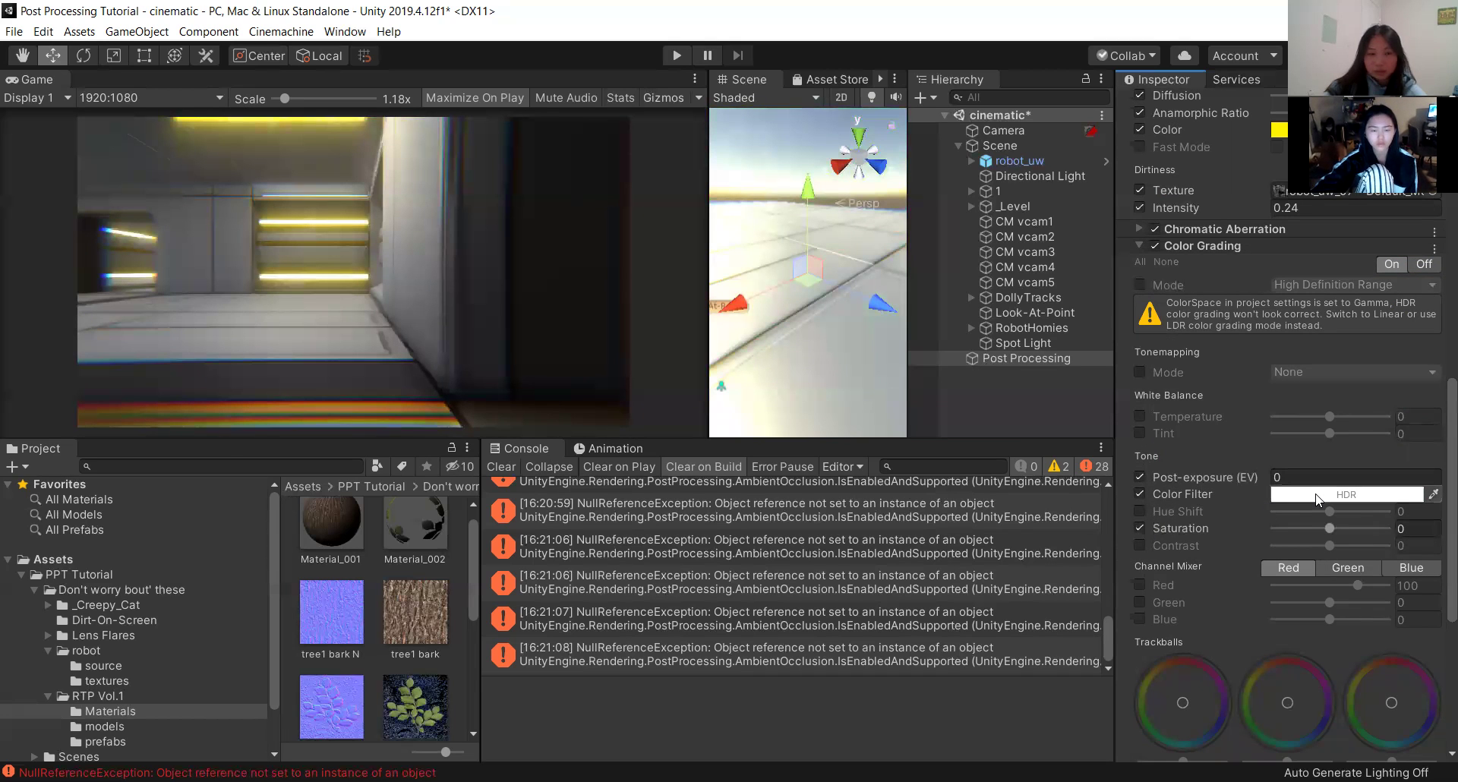
left_click_drag(186, 382, 187, 345)
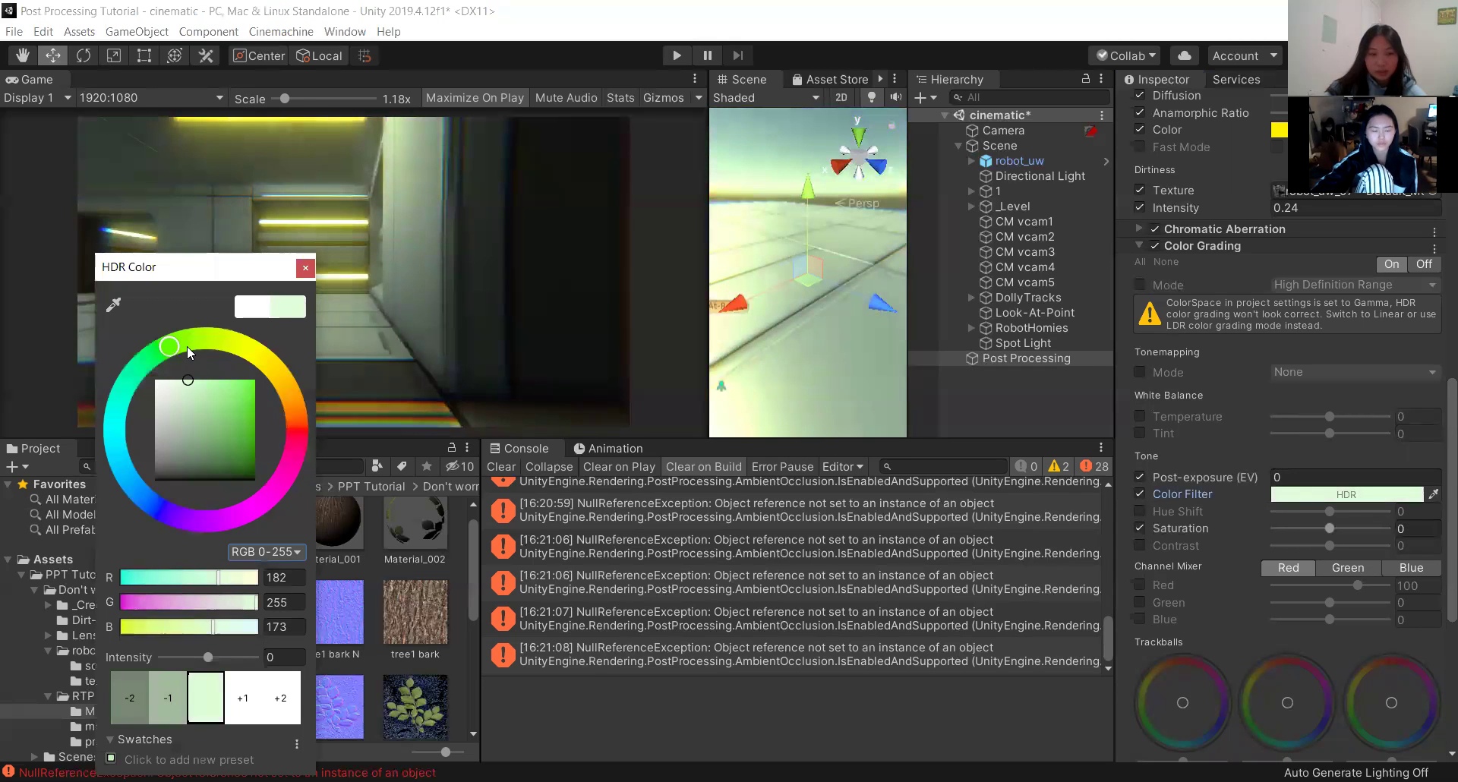
left_click(305, 268)
left_click_drag(1330, 528, 1431, 528)
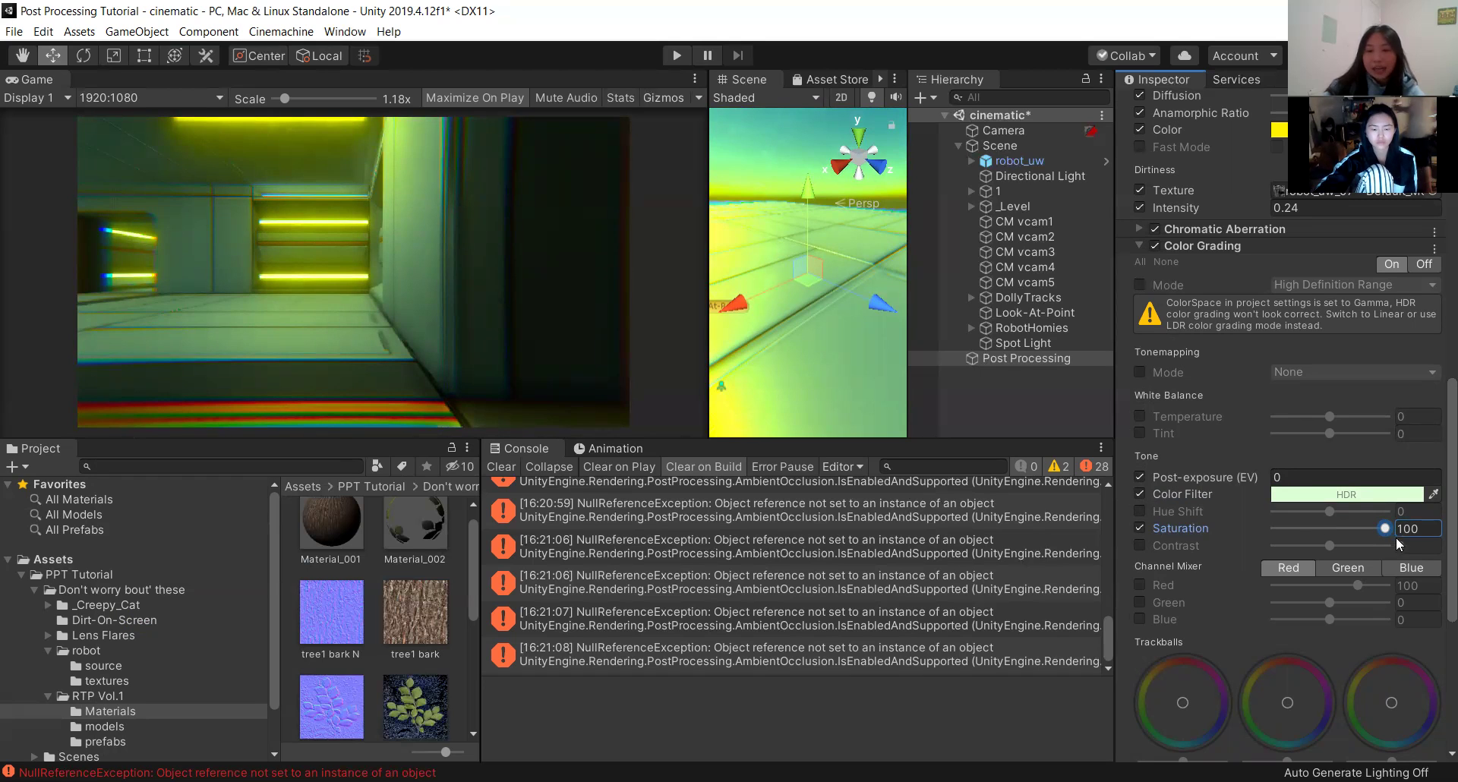
left_click(1348, 529)
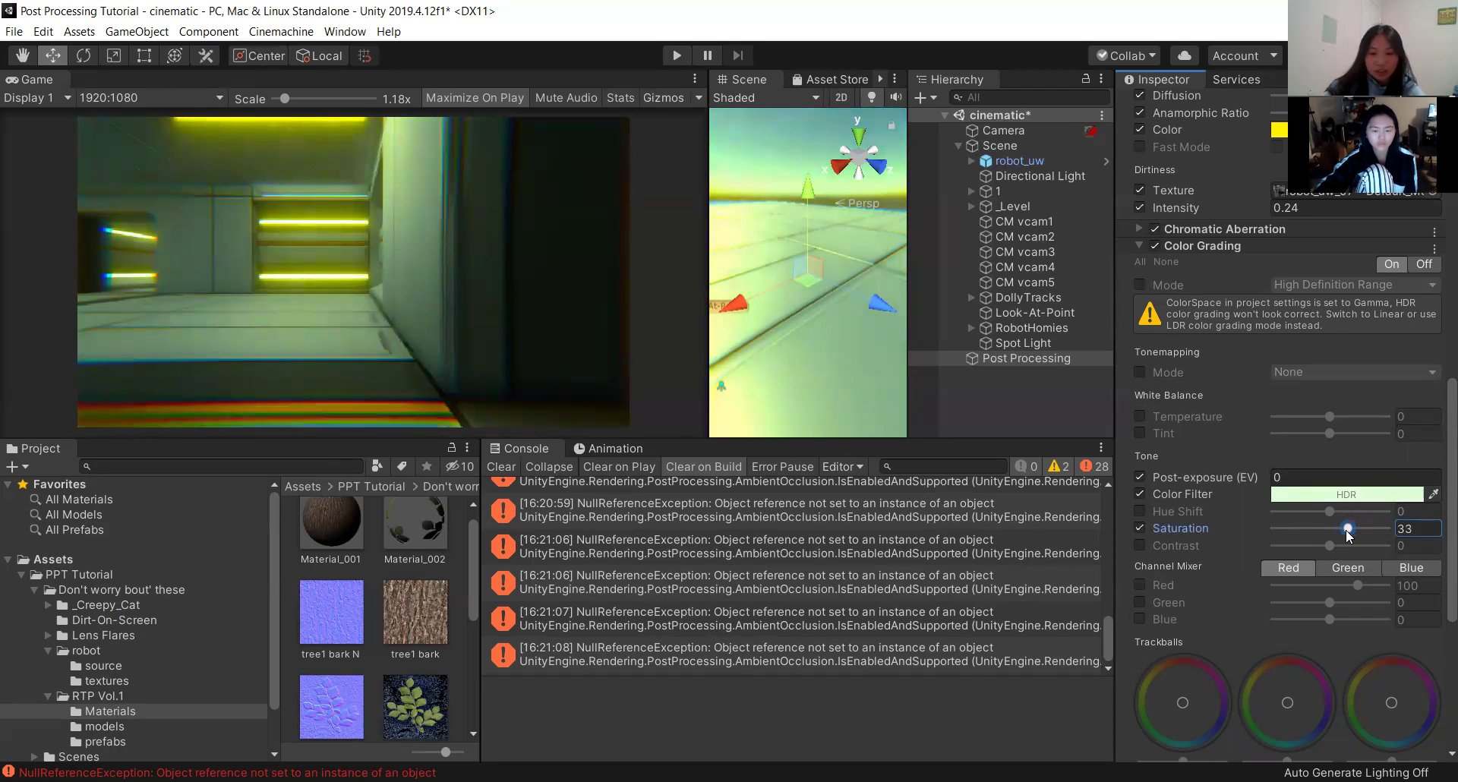
Enable the Red, Green and Blue overrides for the Channel Mixer's red output.
left_click(1140, 603)
left_click(1139, 620)
Try Red, Green and Blue at 200 for the Channel Mixer's red output, and undo those value changes.
left_click_drag(1359, 585, 1436, 586)
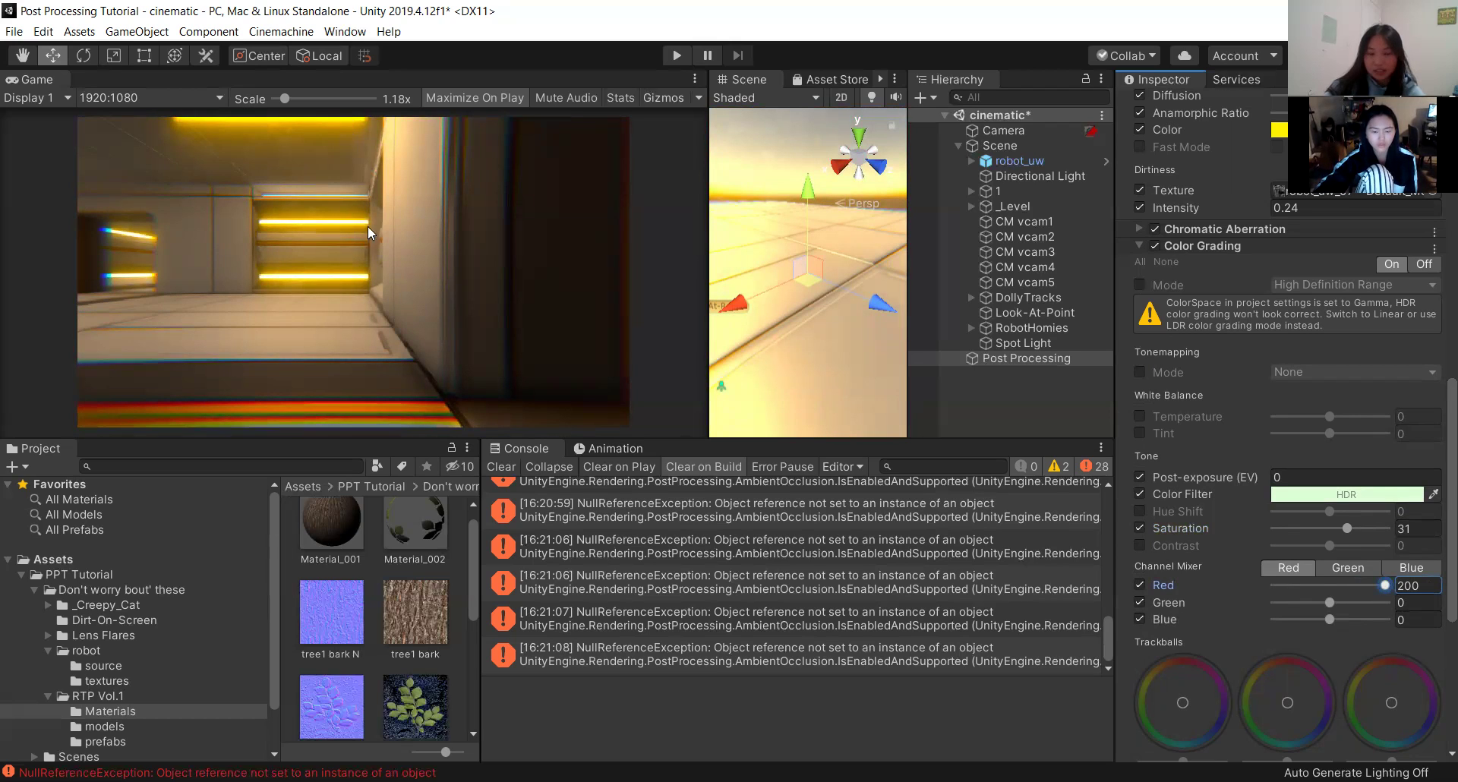
left_click_drag(1338, 603, 1388, 623)
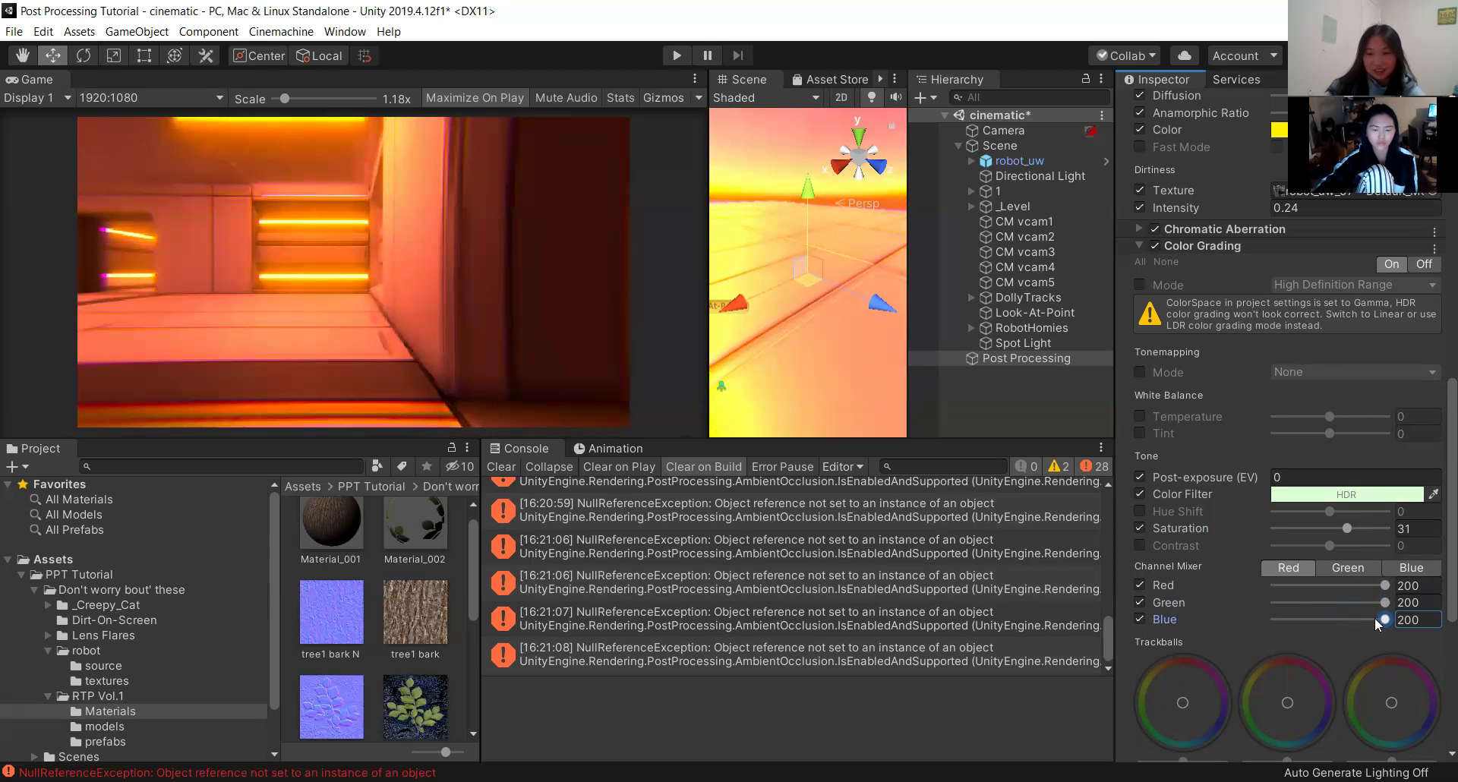
key("ctrl+z")
key("ctrl+z")
key("ctrl+z")
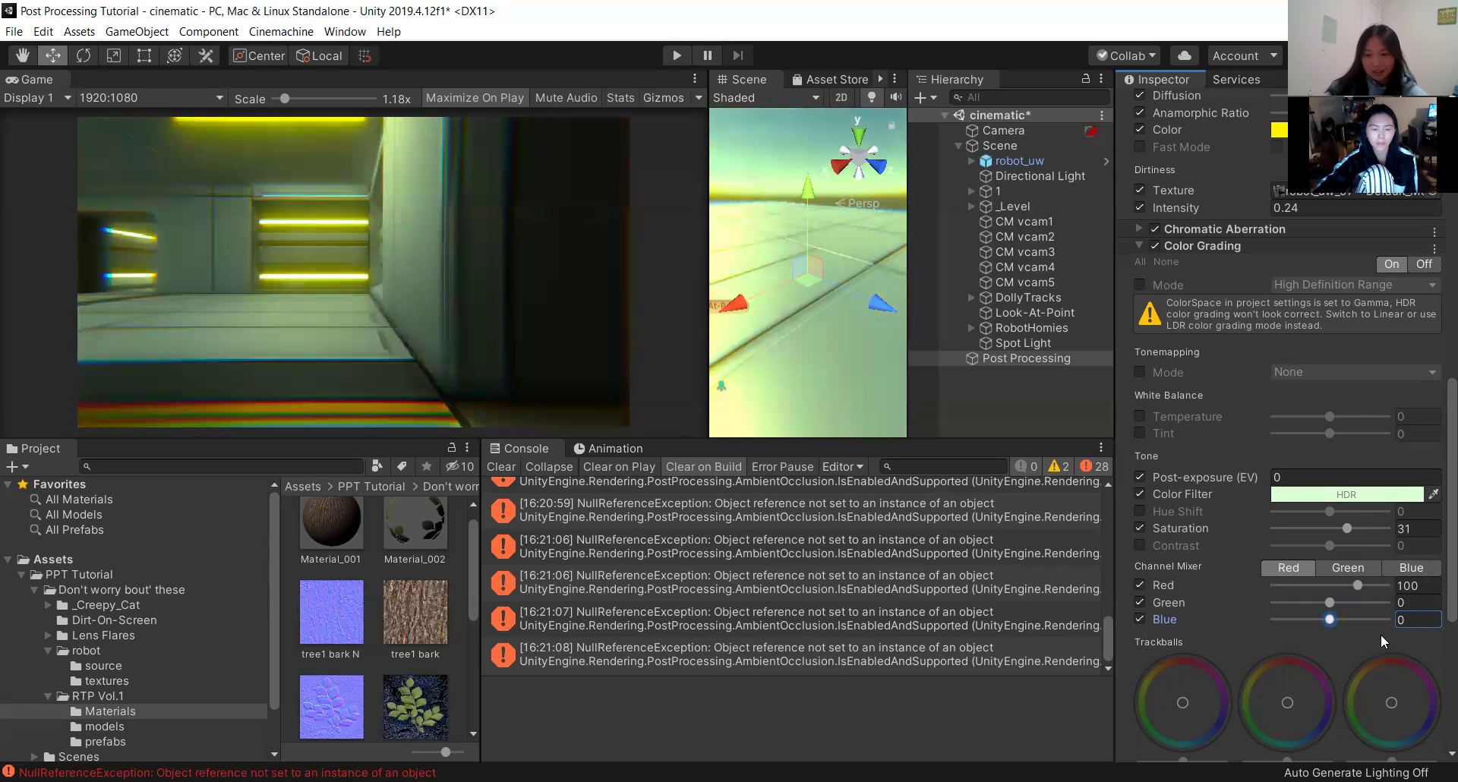
Examine the Channel Mixer's separate settings for the red, green and blue output channels.
left_click(1372, 572)
left_click(1403, 570)
left_click(1286, 567)
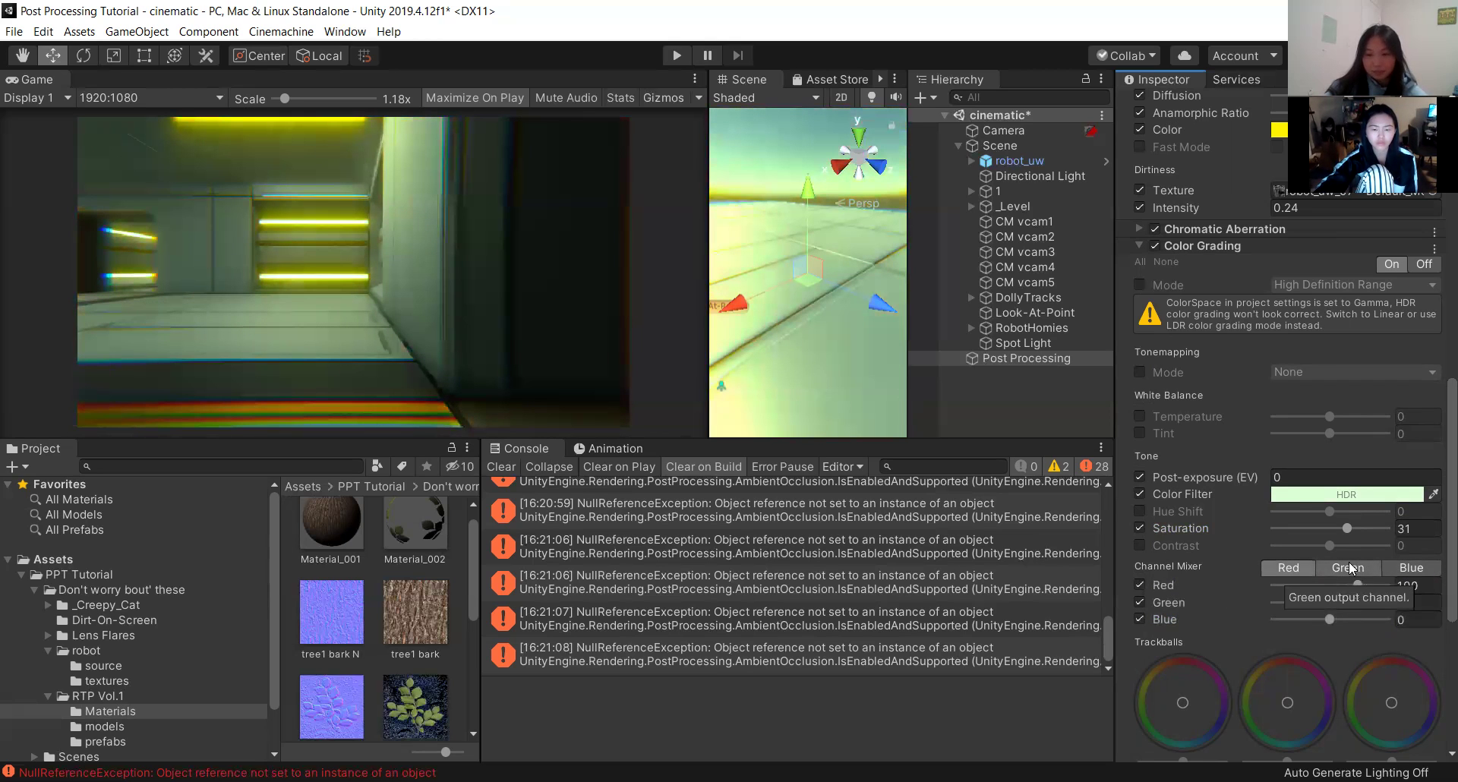
left_click(1351, 567)
left_click(1408, 565)
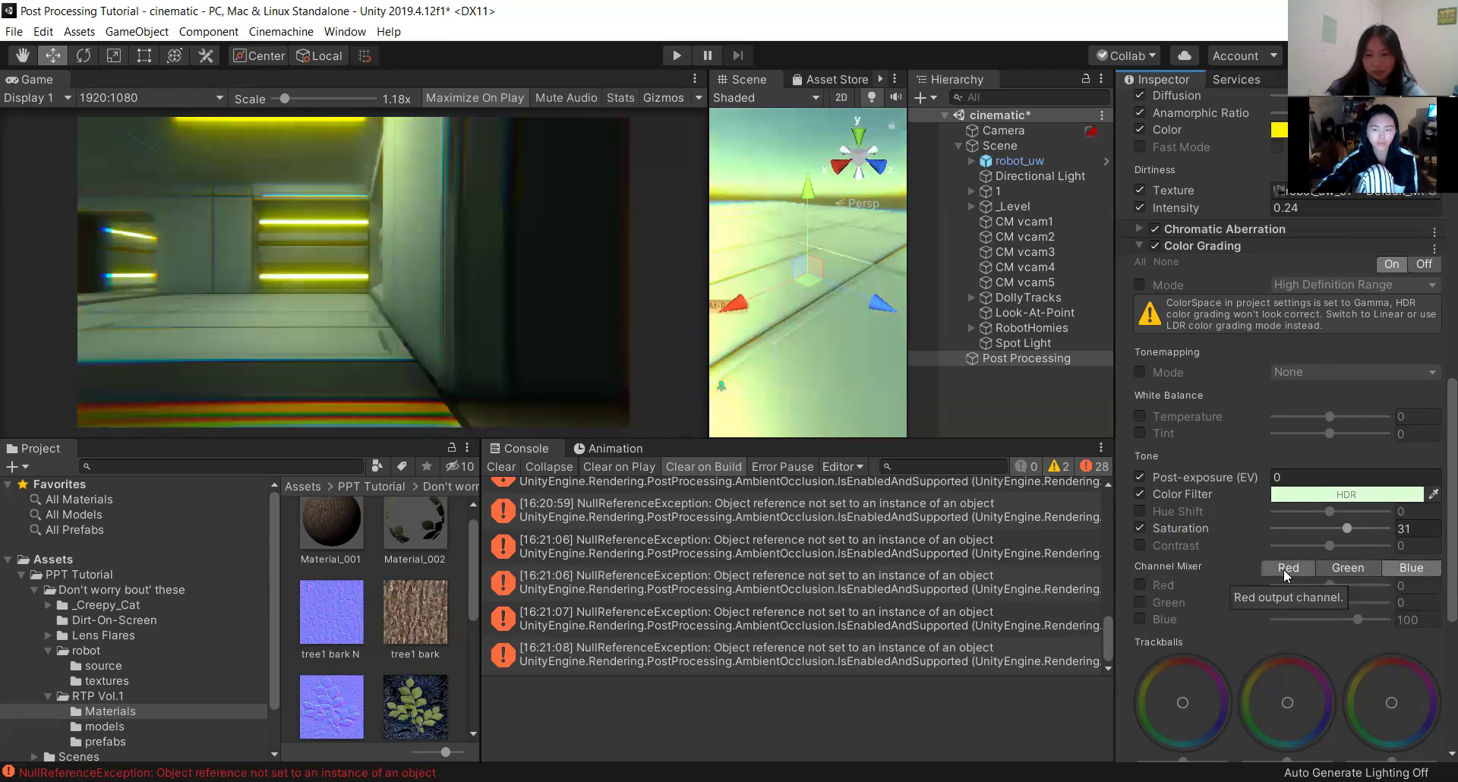
scroll(1258, 582, "down", 8)
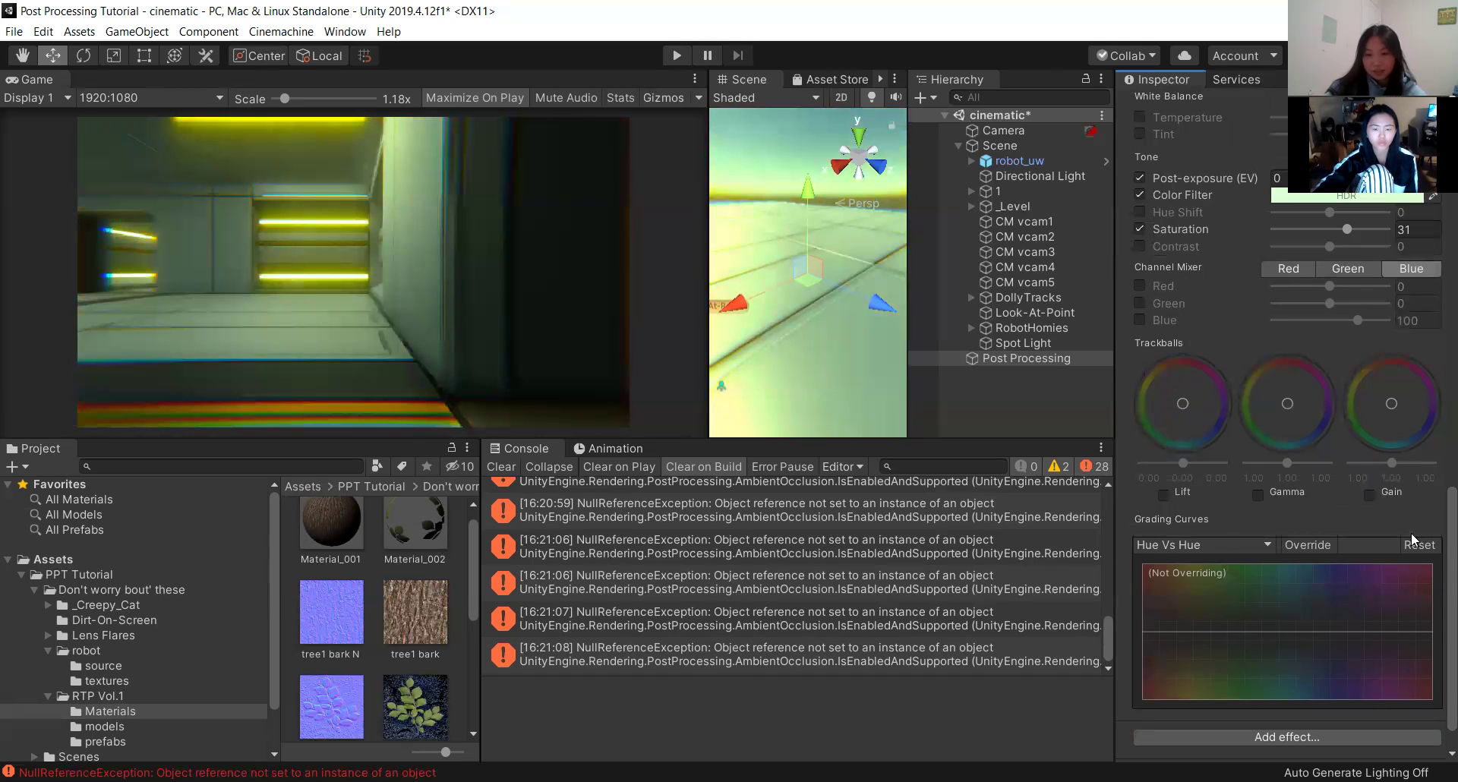
scroll(1390, 367, "down", 1)
scroll(1390, 367, "up", 3)
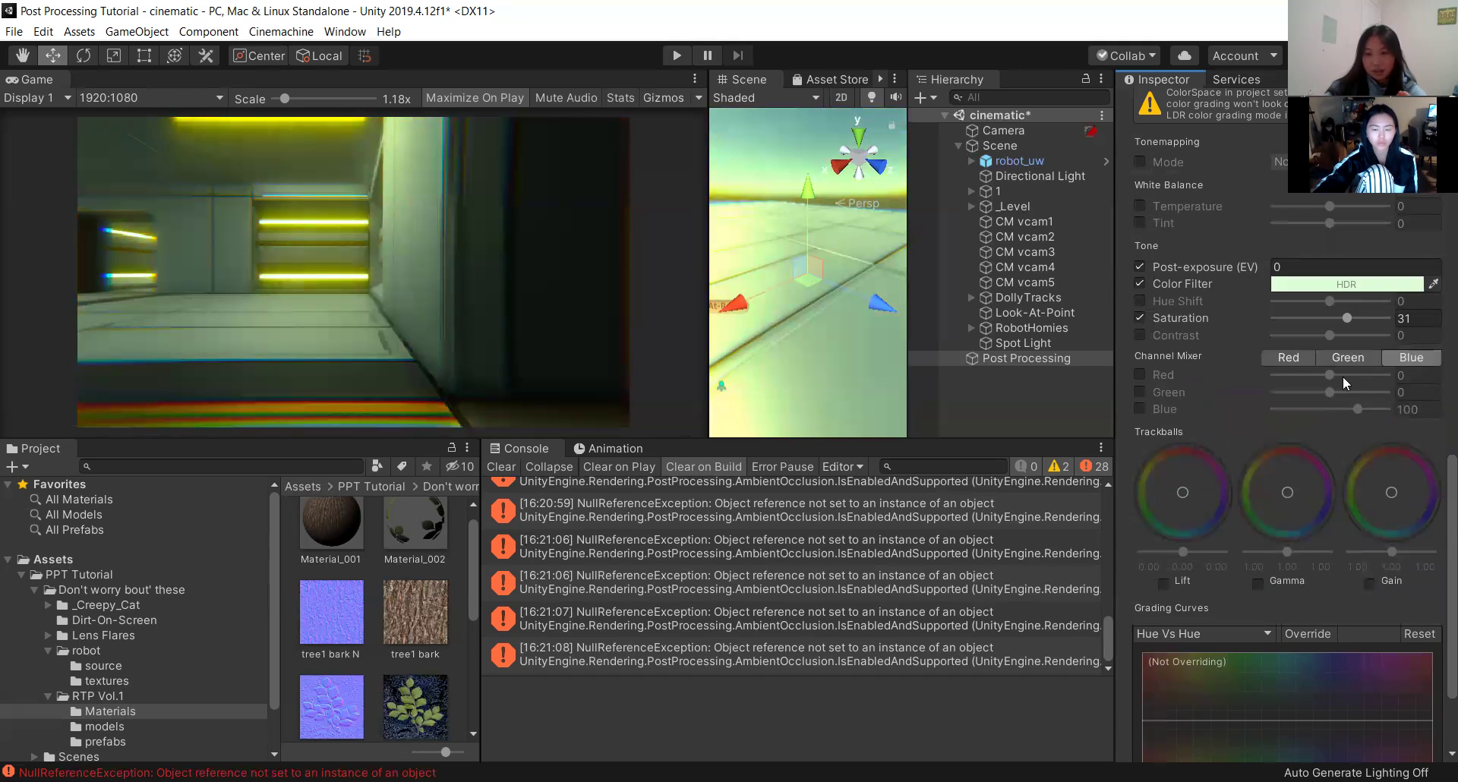
left_click(1288, 358)
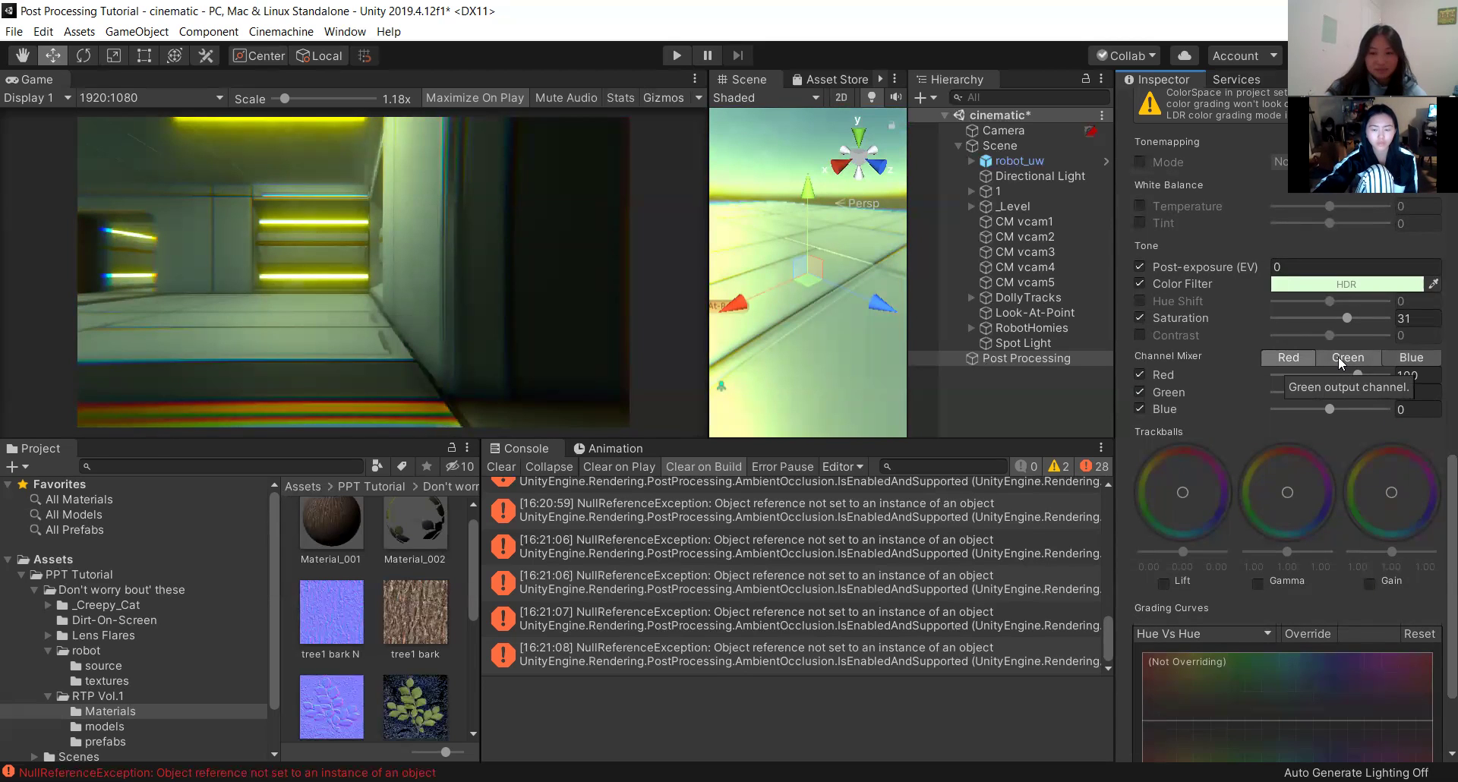
left_click(1339, 362)
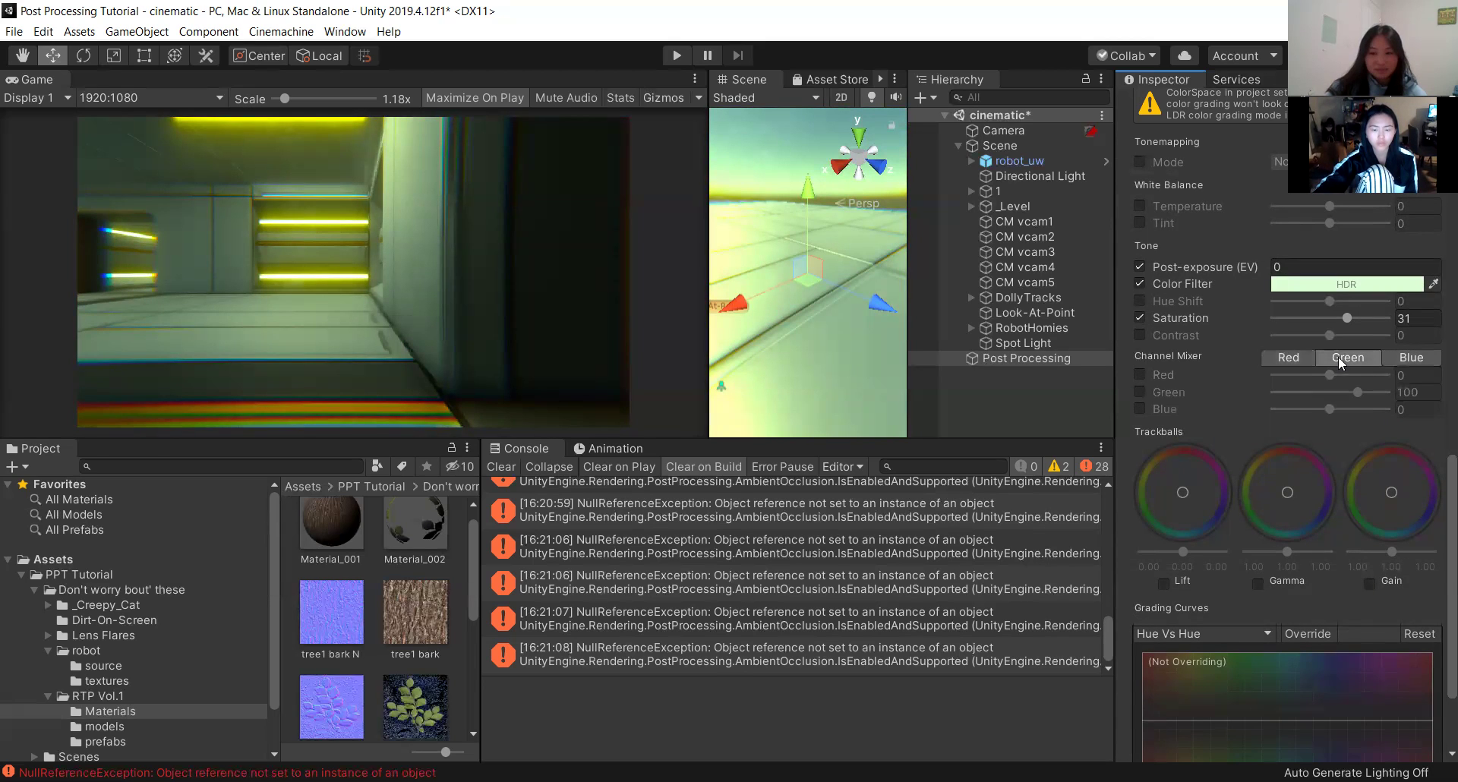
left_click(1279, 361)
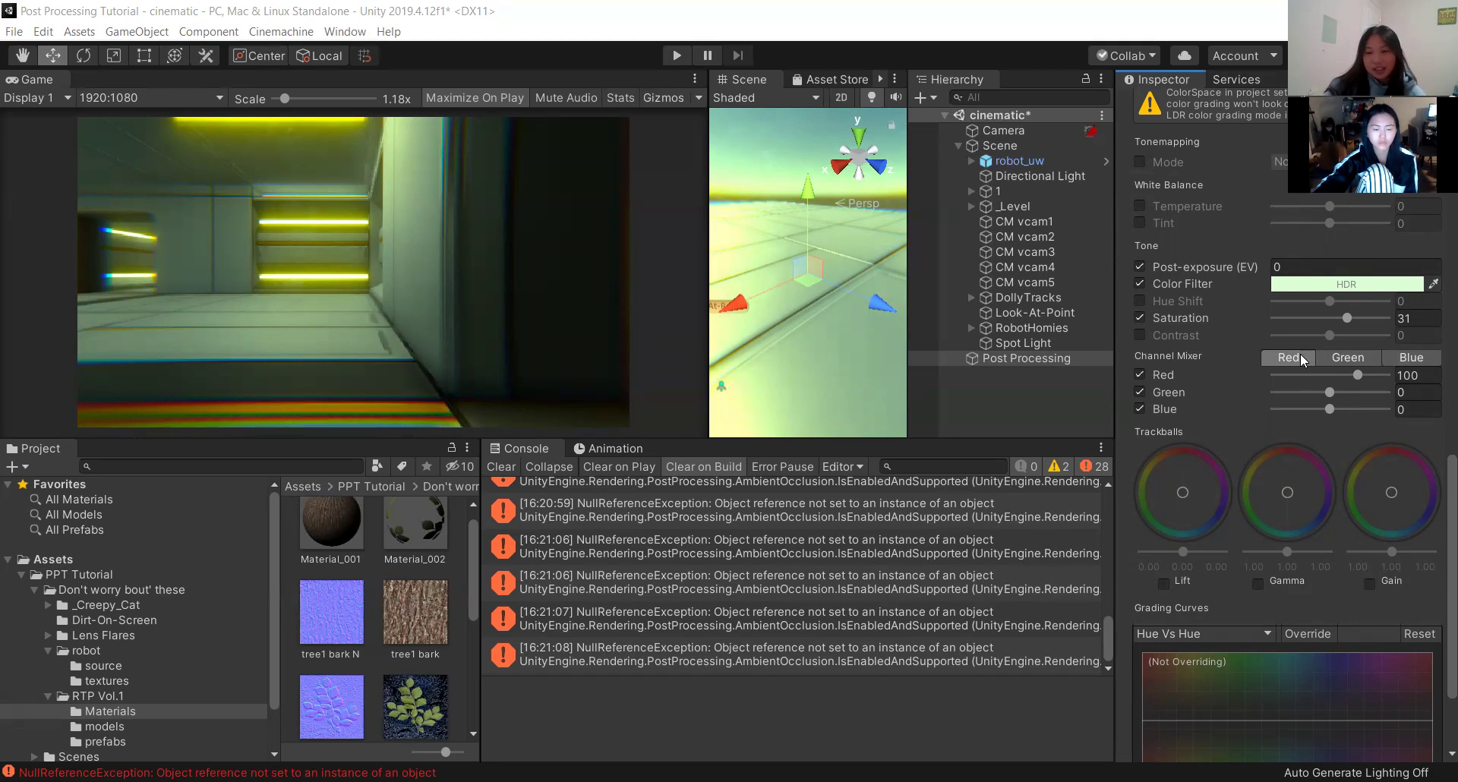
left_click(1345, 354)
left_click(1411, 357)
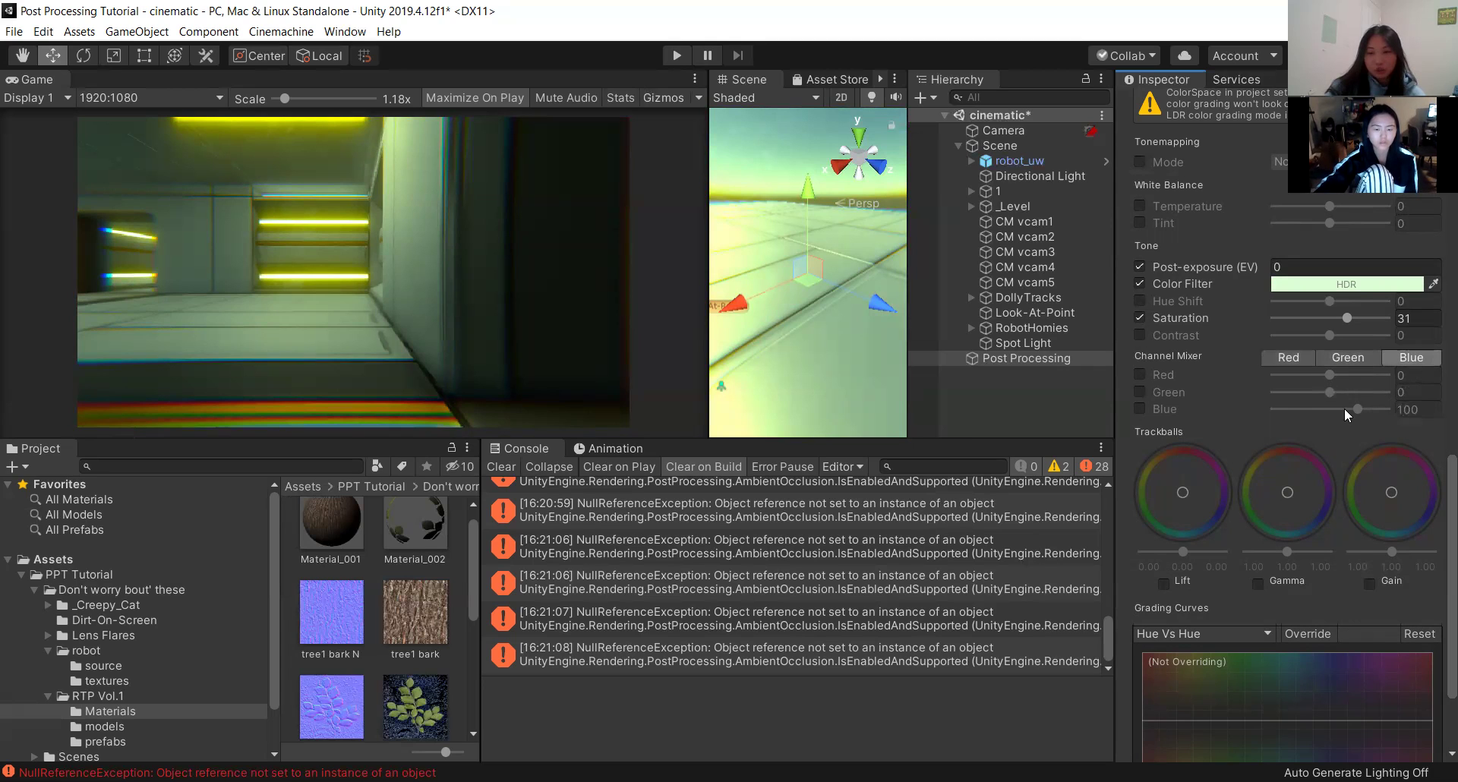
left_click(1304, 354)
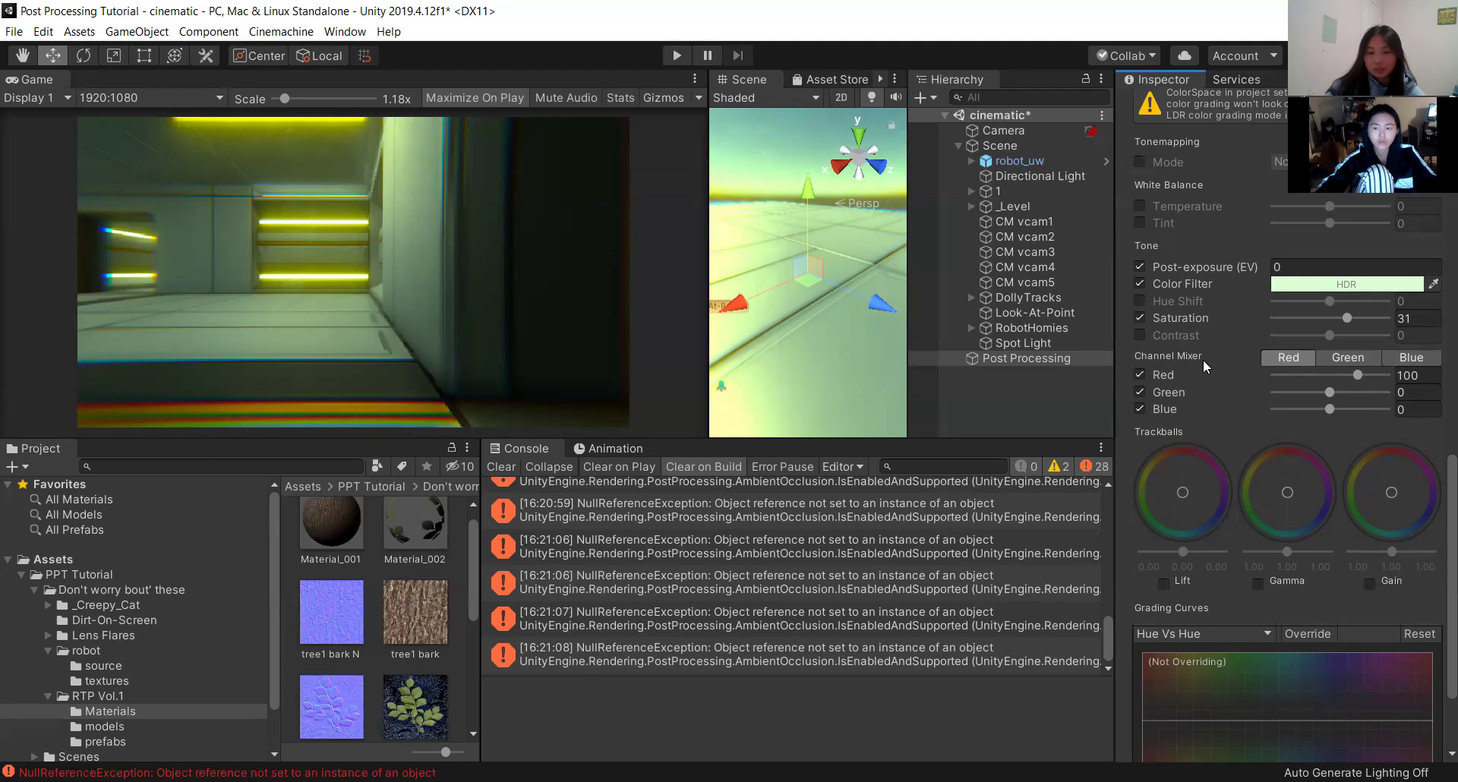
Enable the Lift, Gamma and Gain trackballs and shift Lift slightly to -0.02, 0.00, 0.01.
scroll(1276, 480, "down", 3)
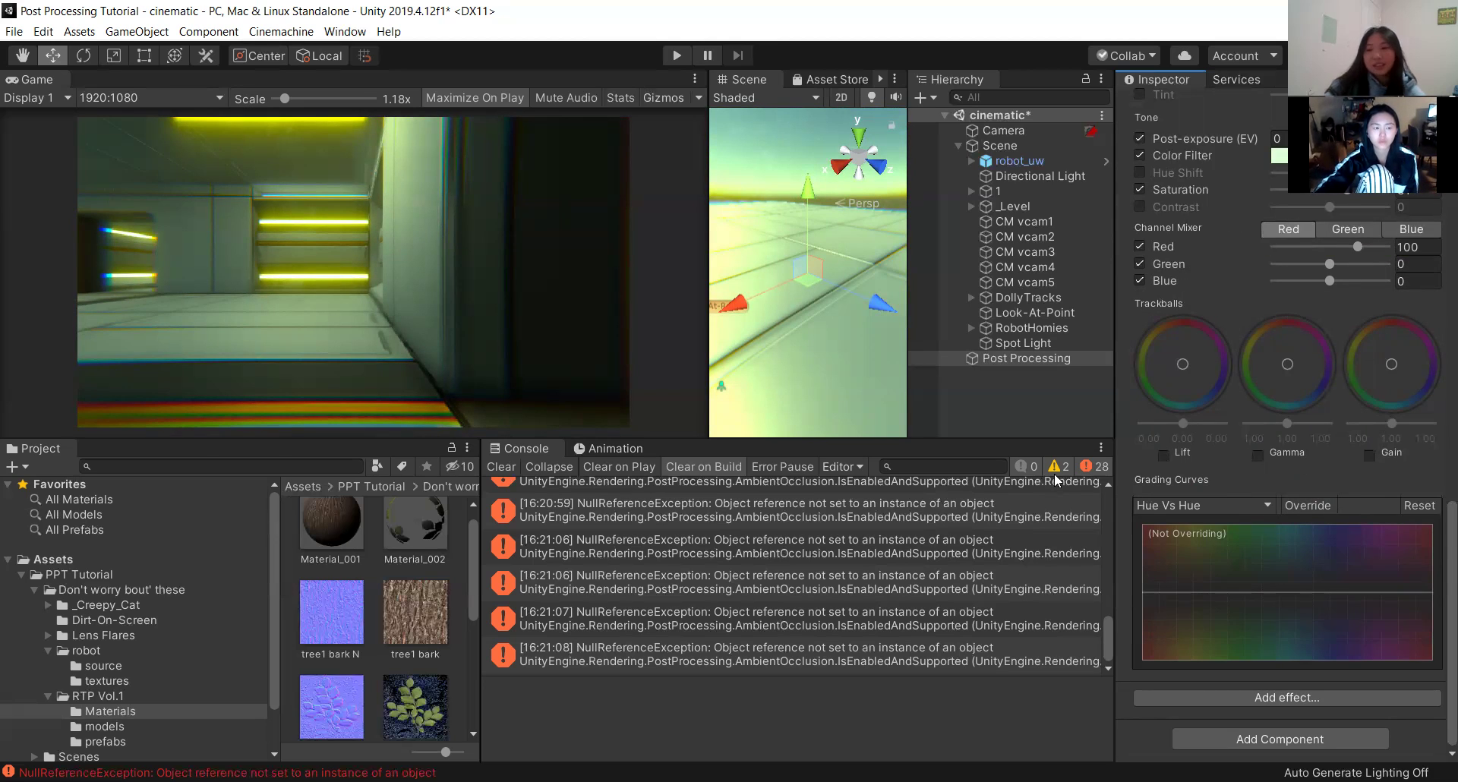
left_click(1165, 454)
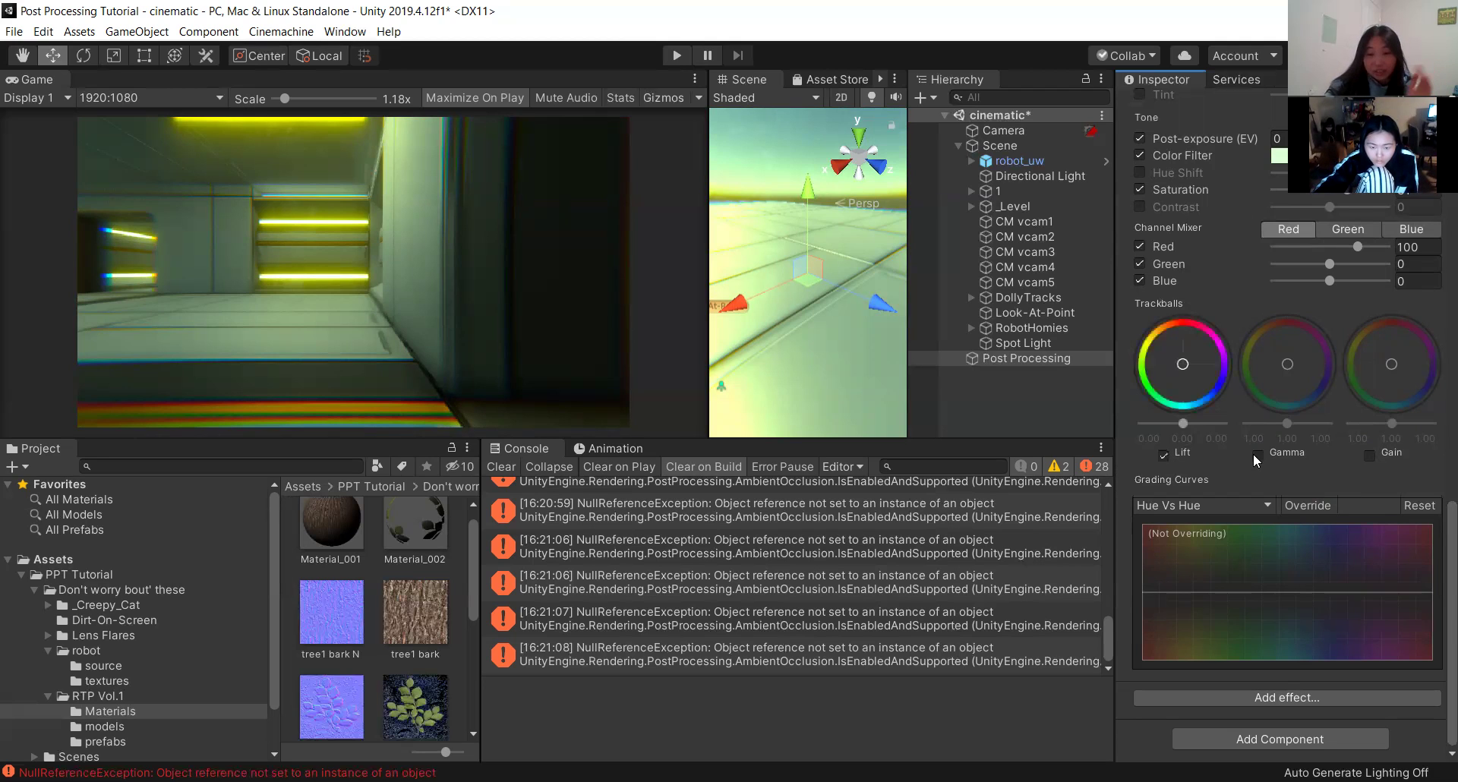
left_click(1257, 454)
mouse_move(1182, 369)
left_mouse_down()
mouse_move(1201, 325)
mouse_move(1221, 327)
mouse_move(1182, 365)
left_mouse_up()
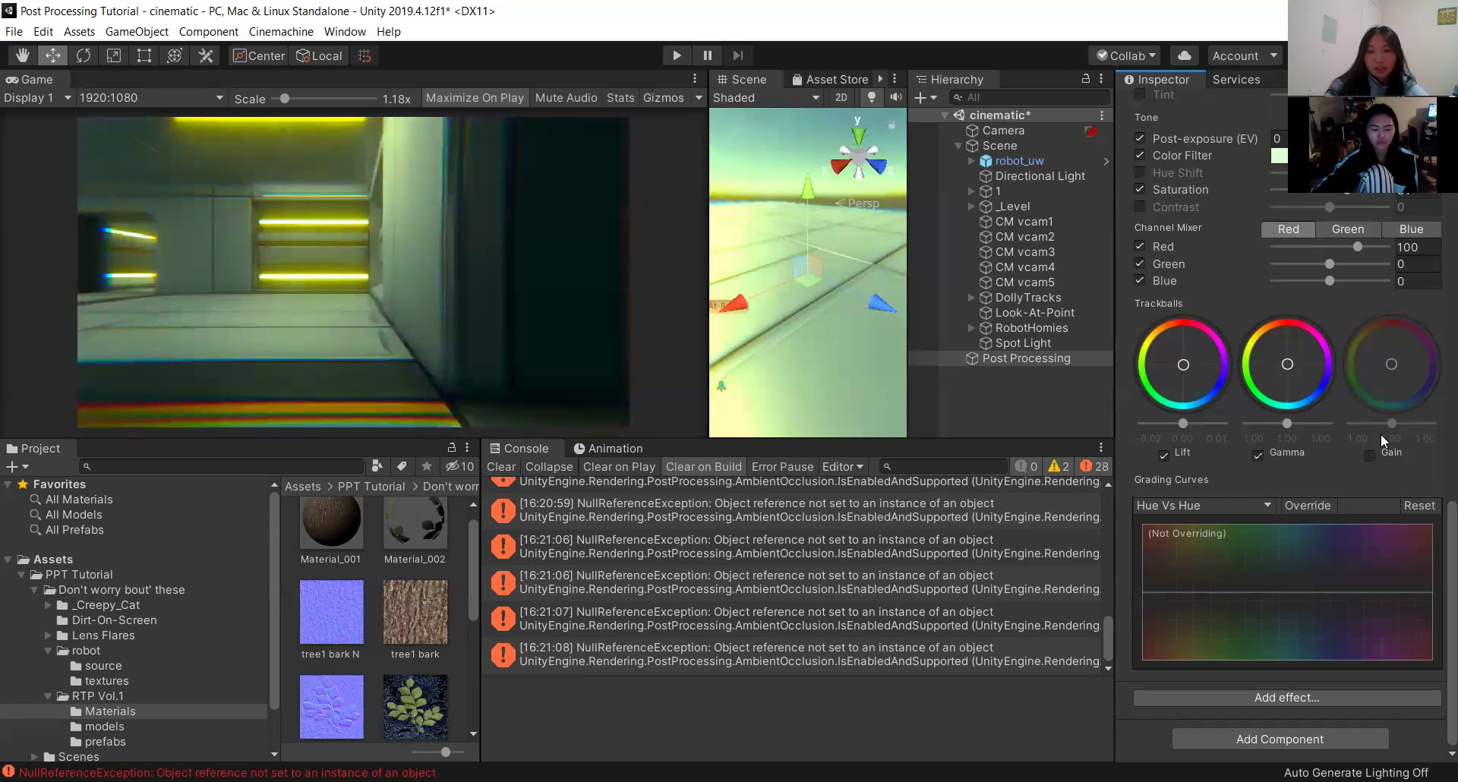
left_click(1370, 455)
Try tinting the Gamma and Gain trackballs, reset both to neutral, and switch the Gain override off and on again.
left_click(1294, 350)
left_click_drag(1294, 338, 1299, 332)
left_click_drag(1384, 369, 1379, 344)
double_click(1386, 359)
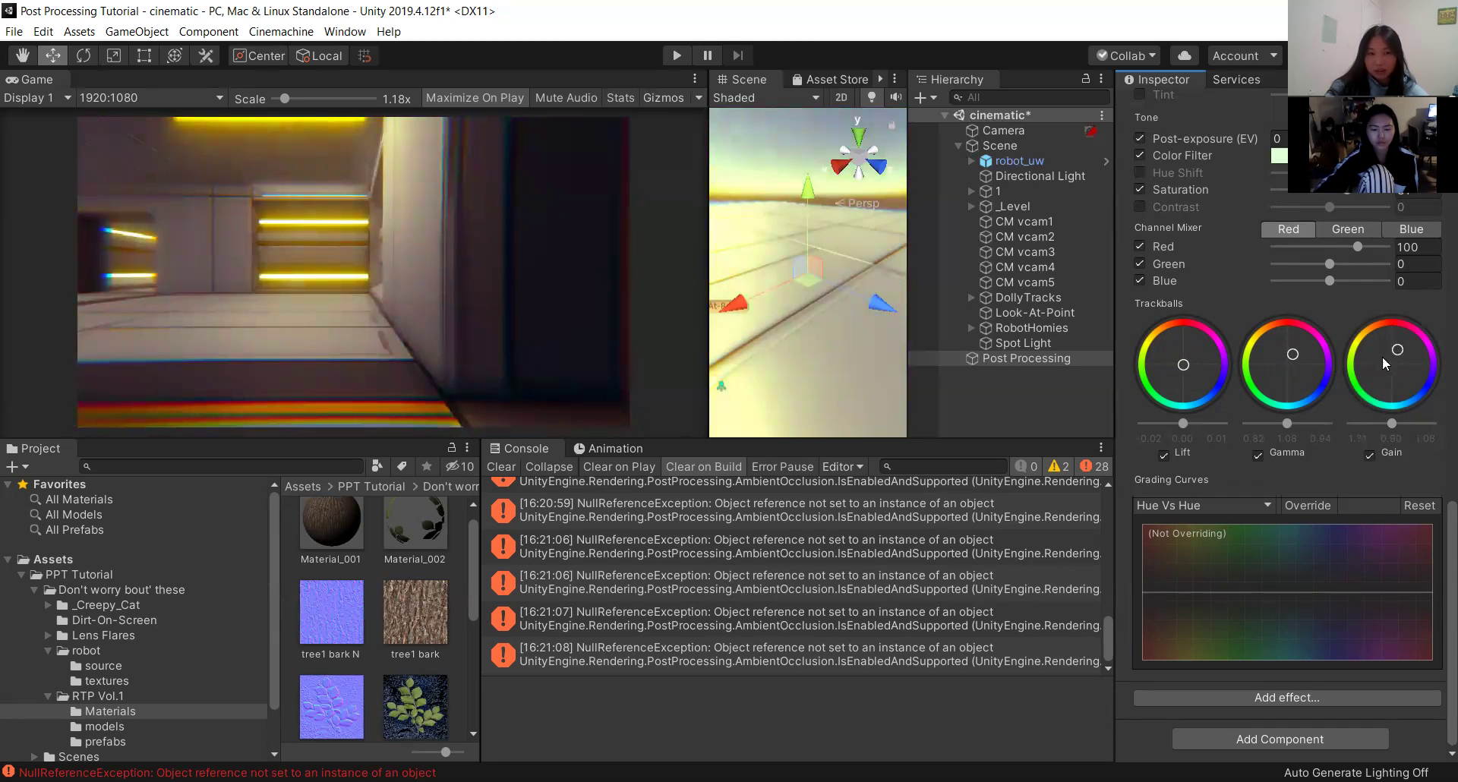
double_click(1292, 353)
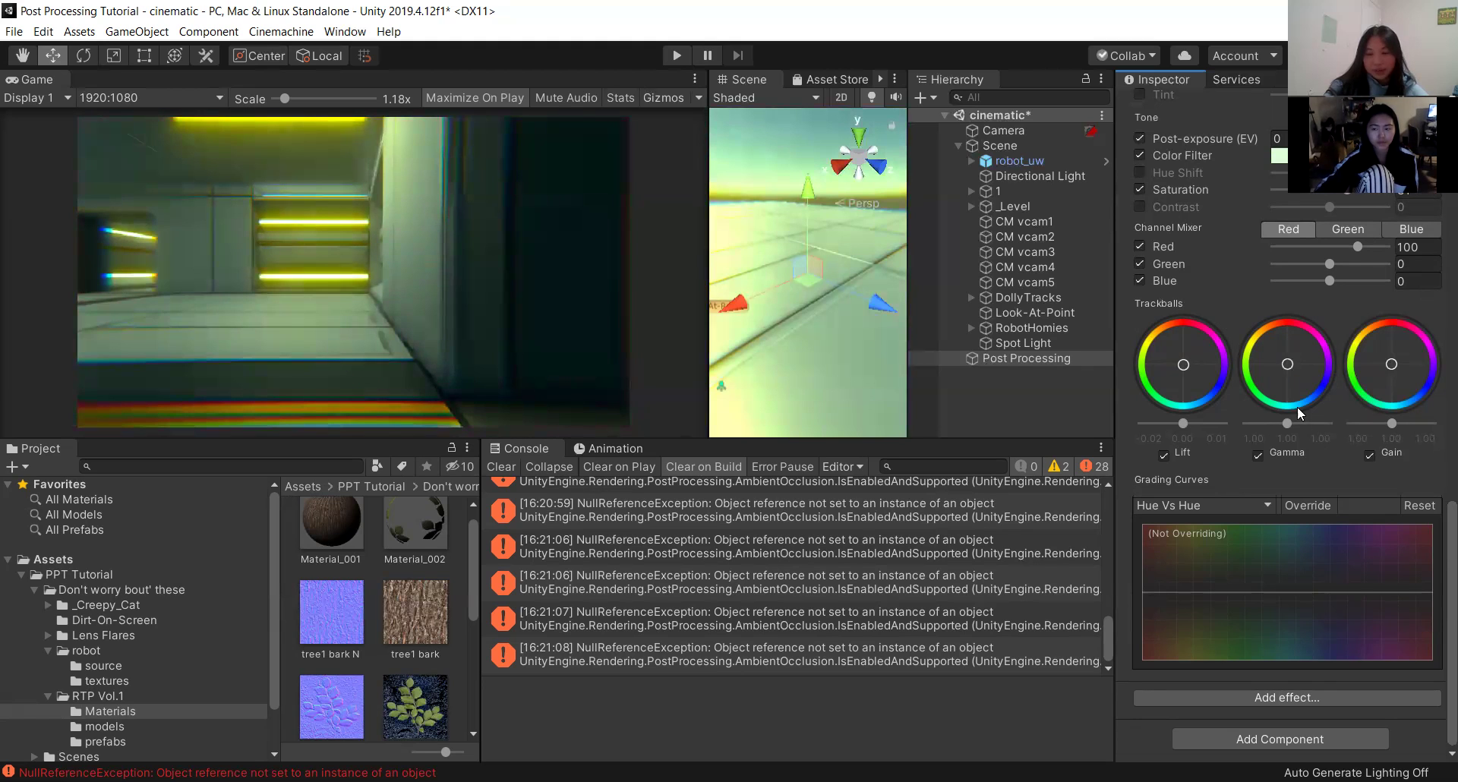
left_click(1369, 456)
left_click(1370, 456)
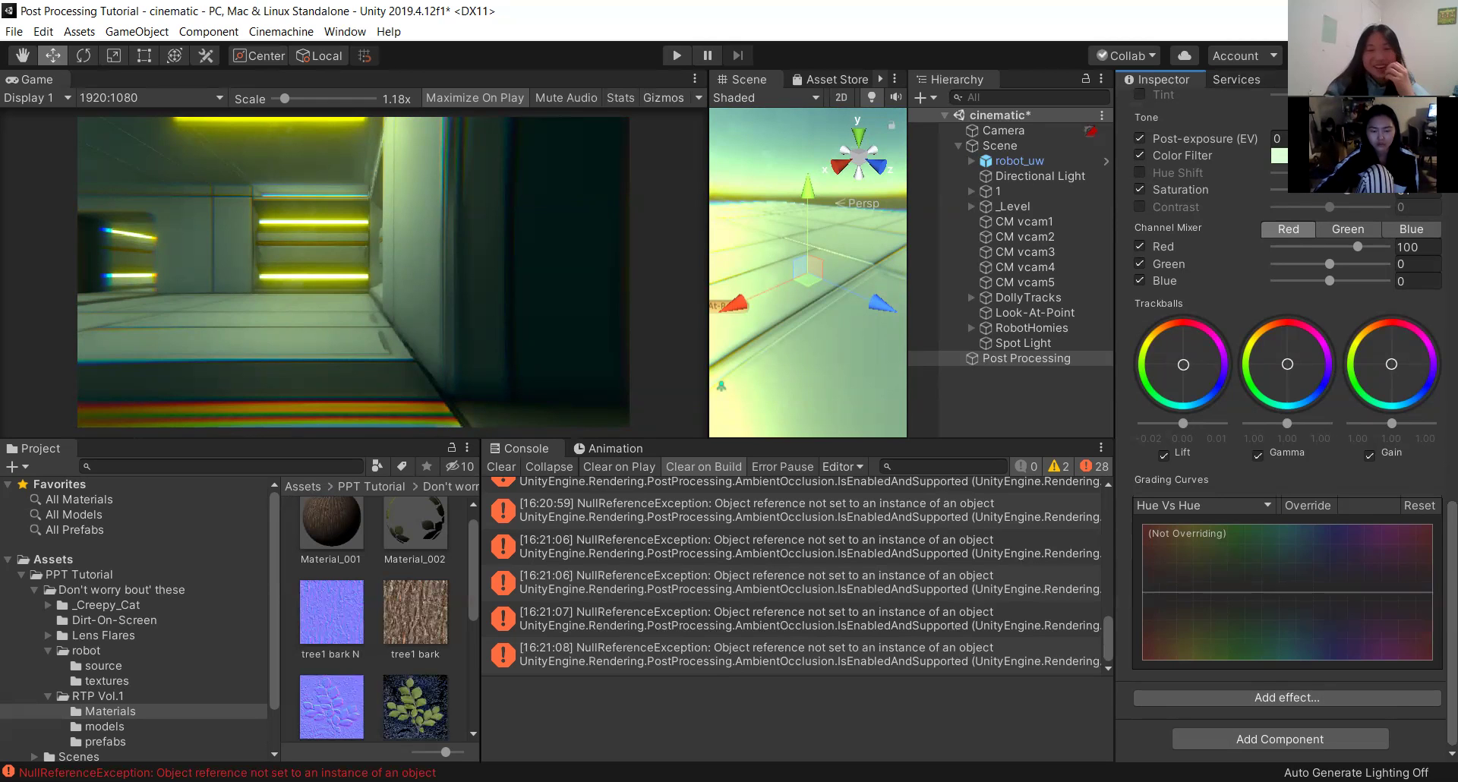
Enable the Color Grading Mode override with High Definition Range.
scroll(1264, 408, "up", 8)
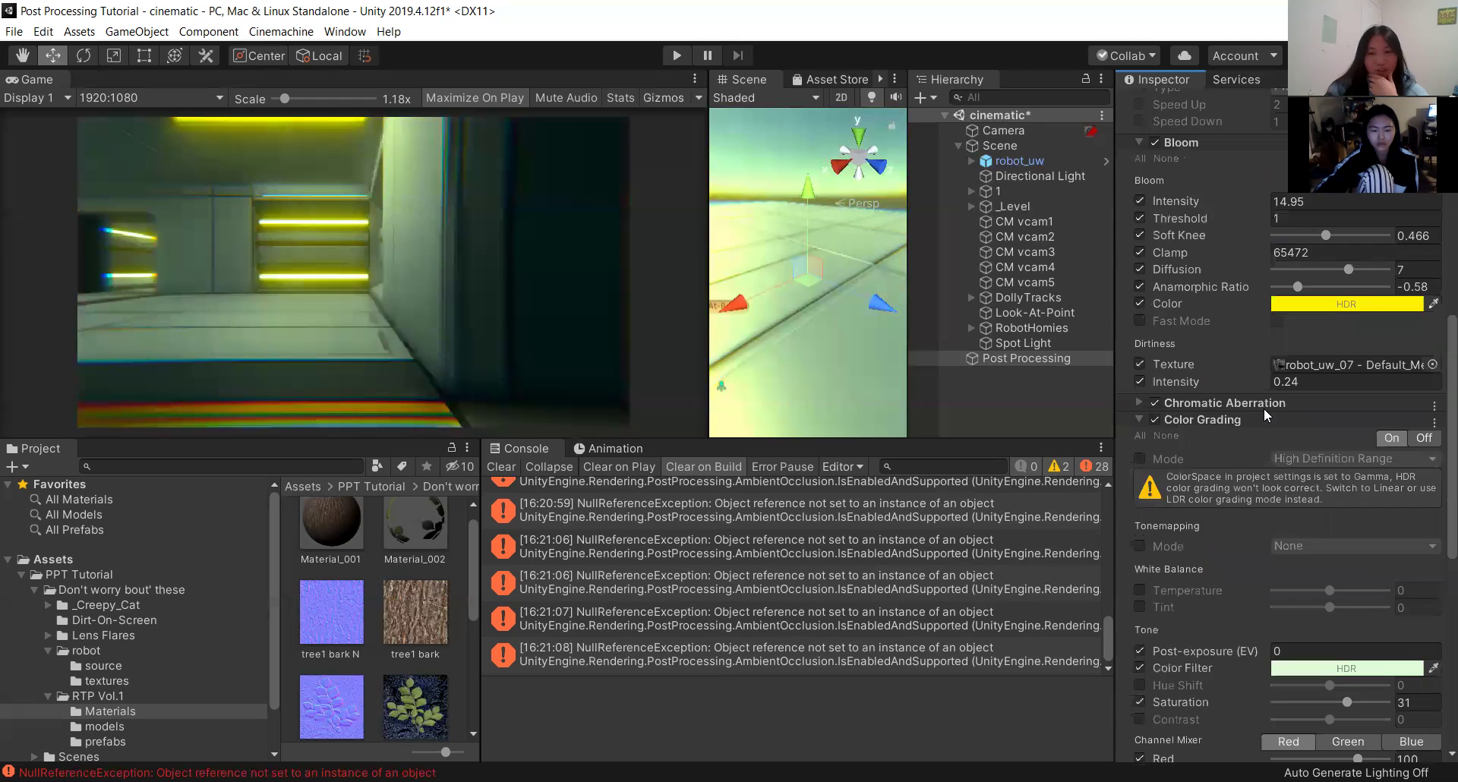
left_click(1140, 245)
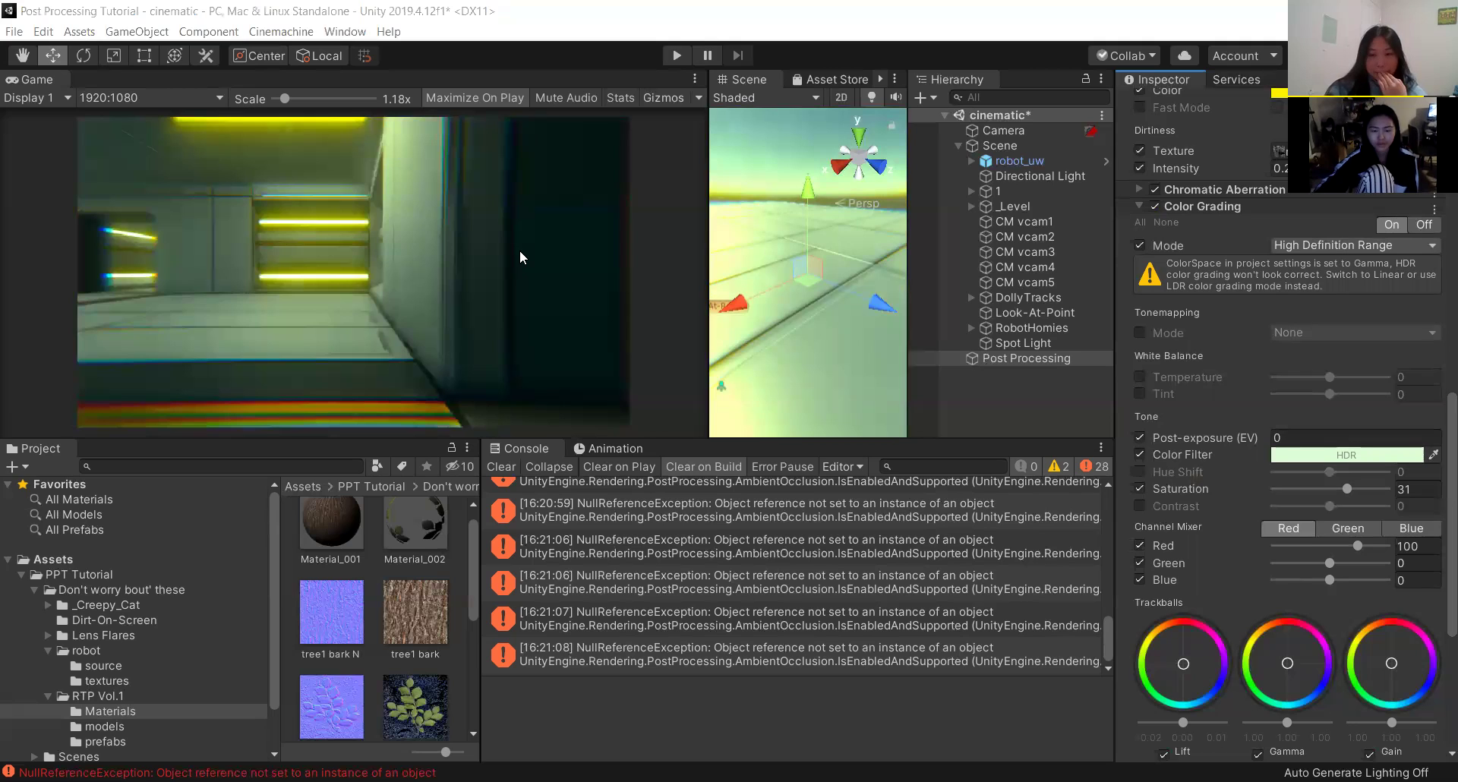
Add a Depth of Field effect to the post-processing profile.
scroll(1338, 593, "down", 5)
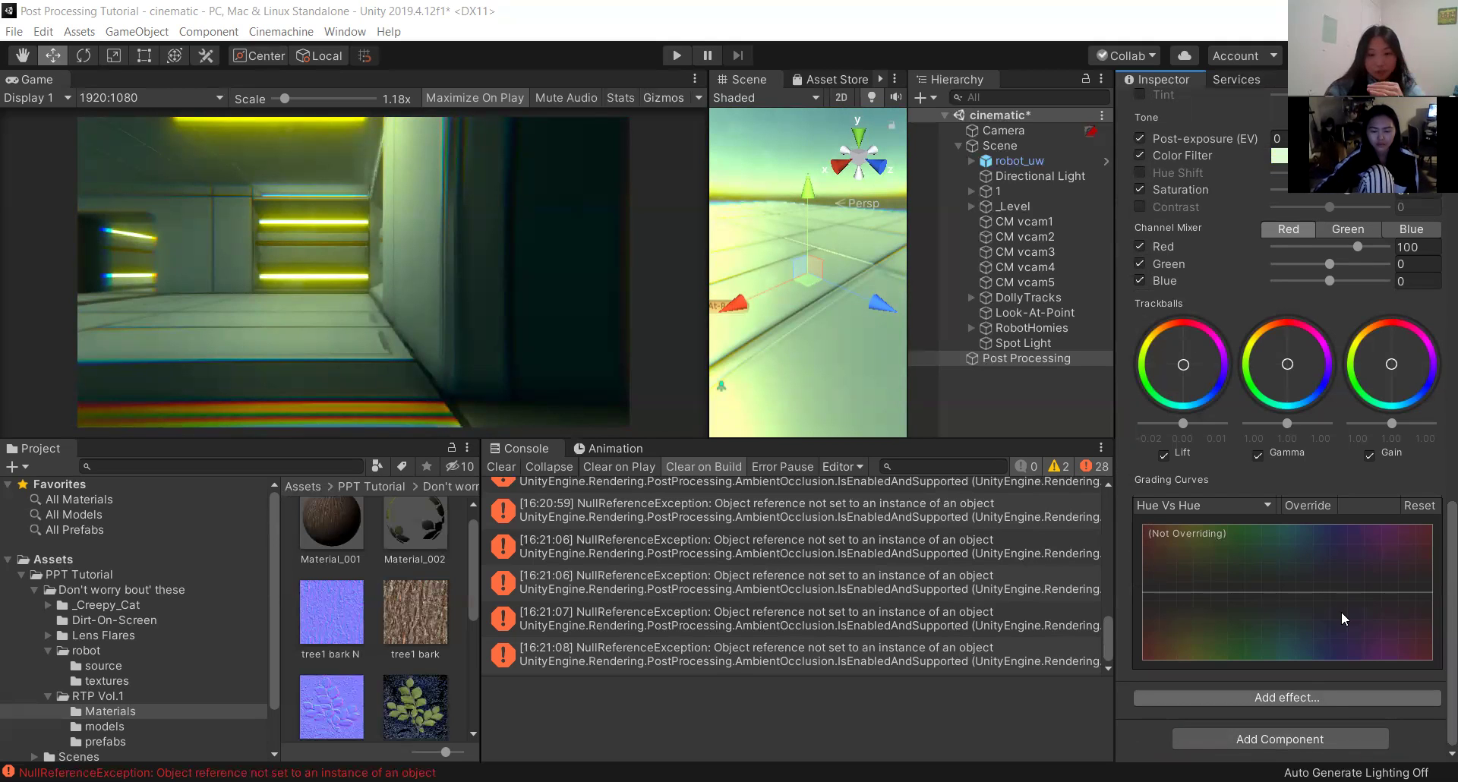
left_click(1336, 697)
mouse_move(1344, 716)
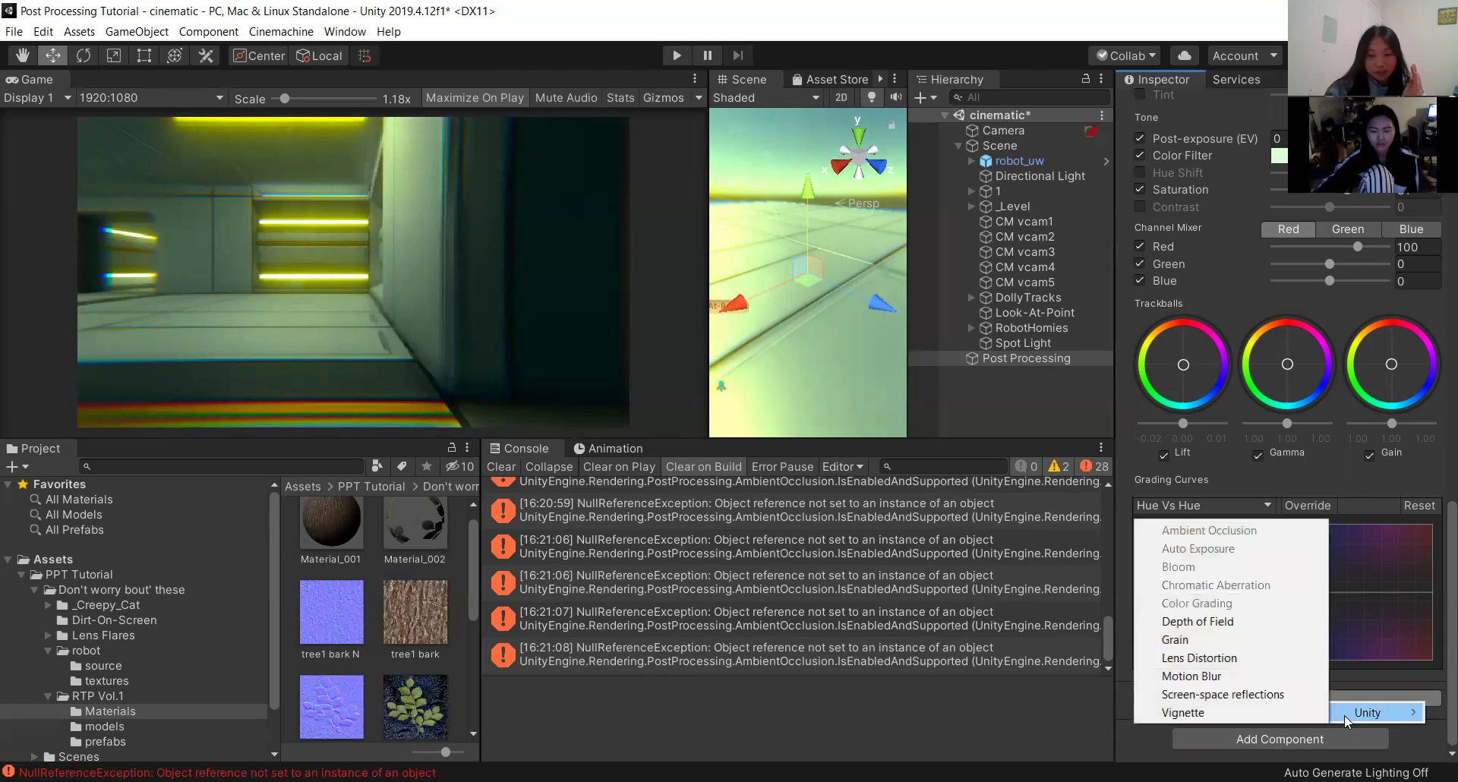
left_click(1227, 620)
scroll(1238, 604, "down", 3)
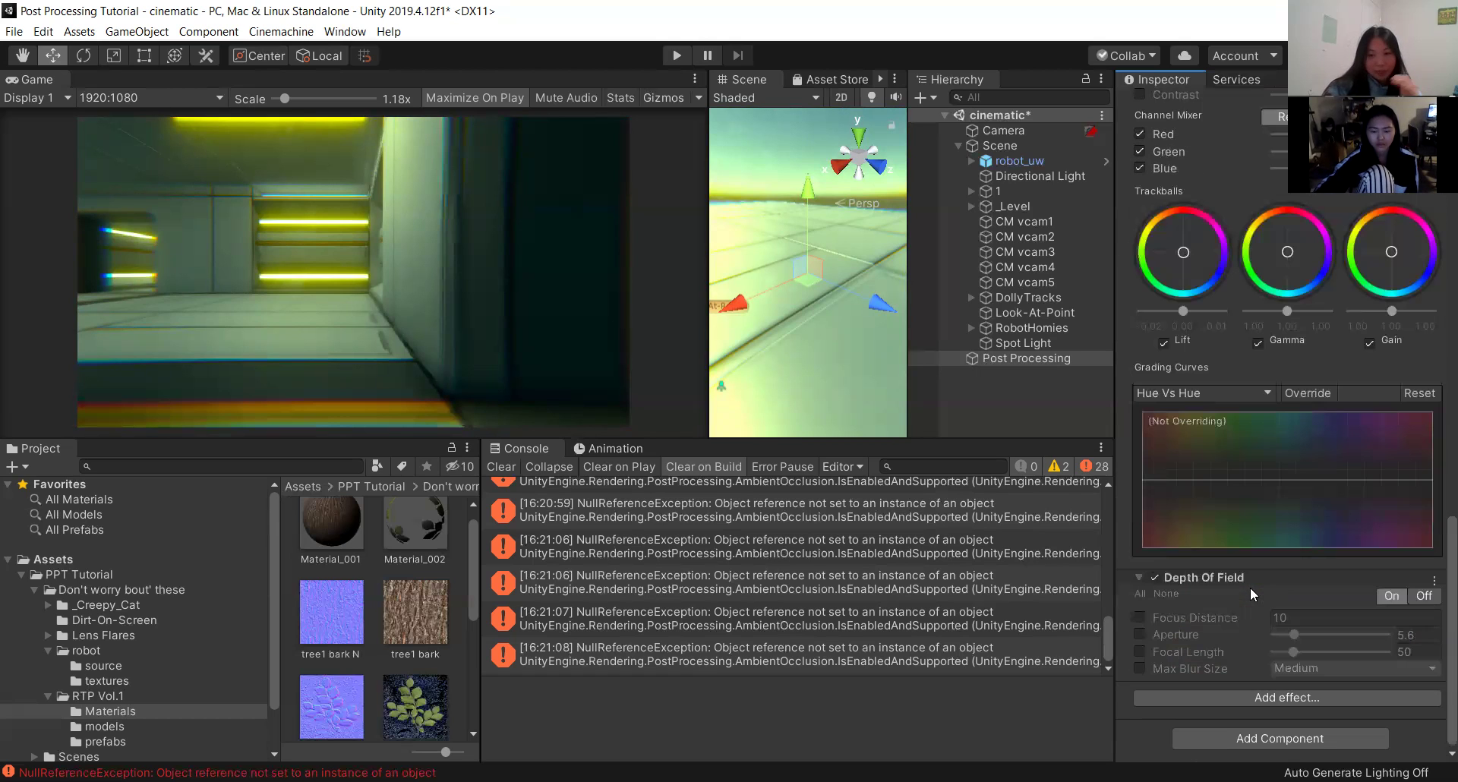
Enable the Depth of Field overrides and set Focus Distance to 9.6, Aperture to 21.55 and Focal Length to 1.
left_click(1146, 621)
left_click(1138, 634)
left_click(1139, 652)
left_click_drag(1194, 618, 1349, 635)
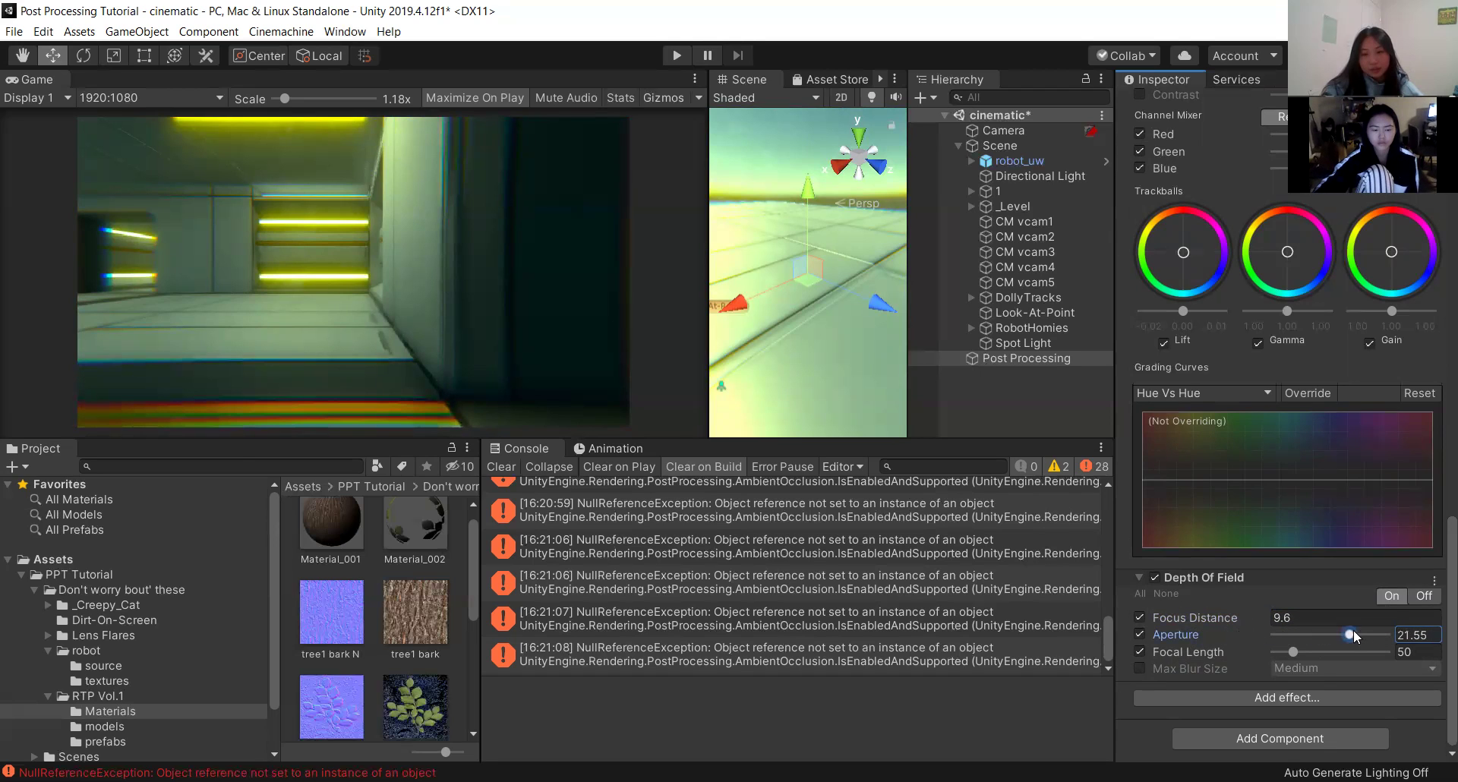
mouse_move(1208, 650)
left_mouse_down()
mouse_move(1379, 649)
mouse_move(1223, 641)
left_mouse_up()
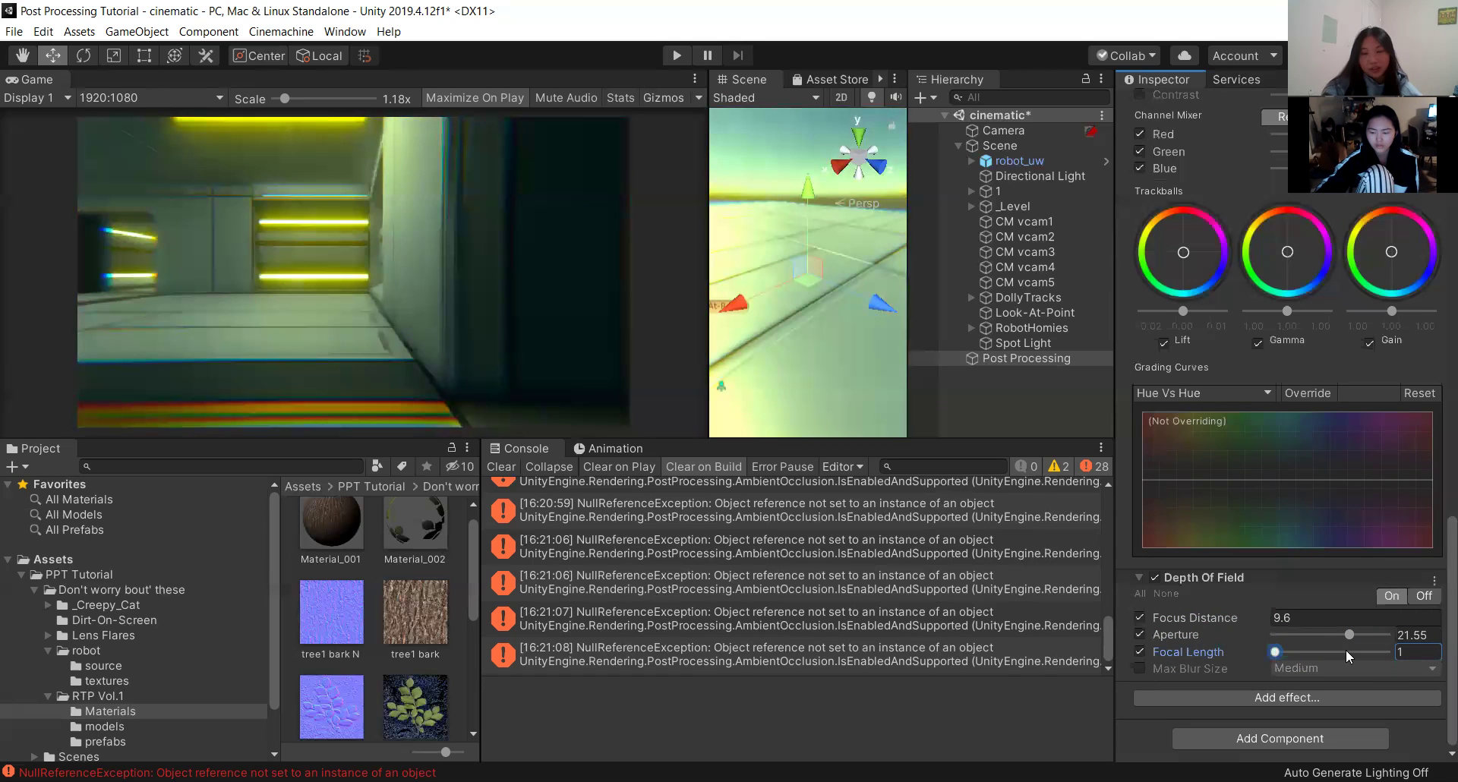
Undo the last changes to the Depth of Field Focal Length, Aperture and Focus Distance.
key("ctrl+z")
key("ctrl+z")
key("ctrl+z")
key("ctrl+z")
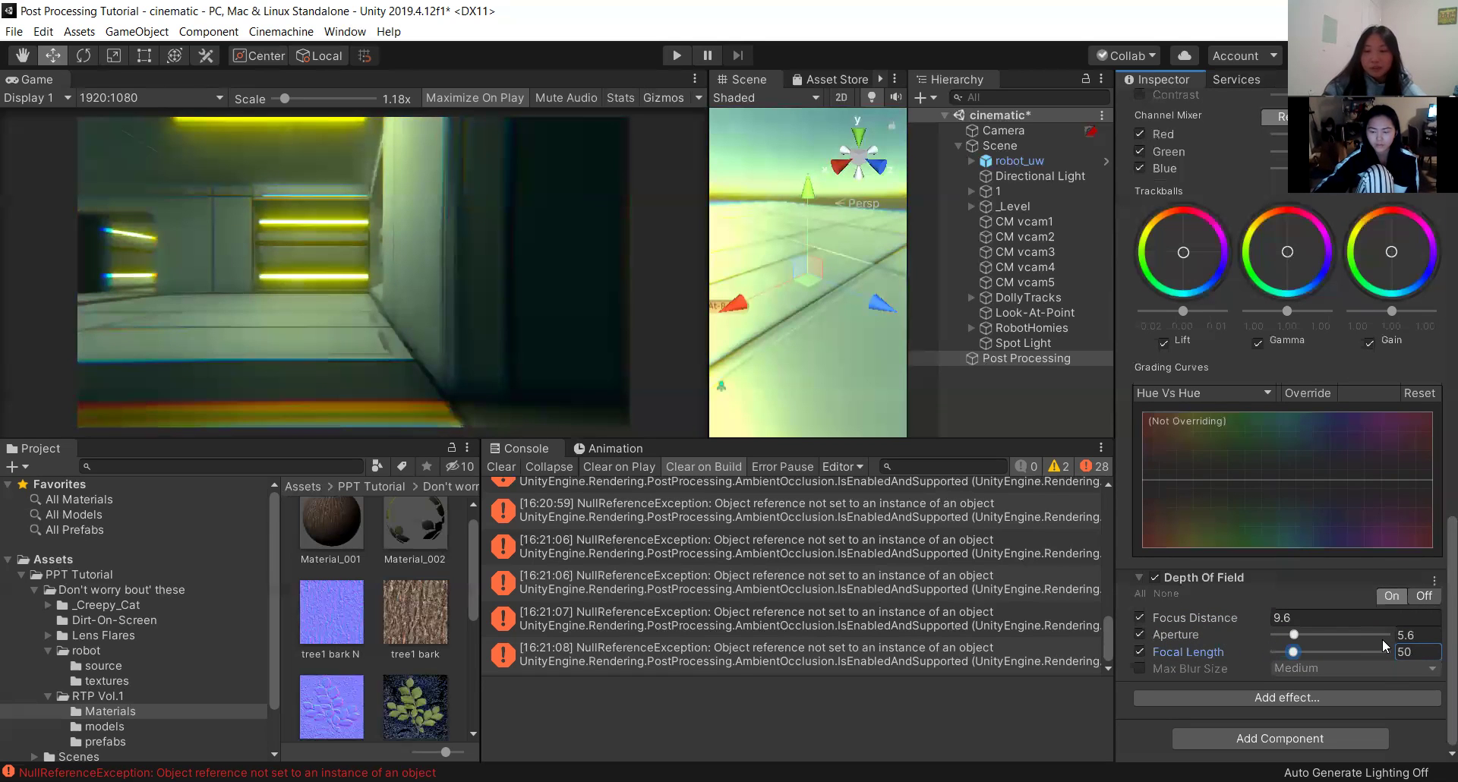
key("ctrl+z")
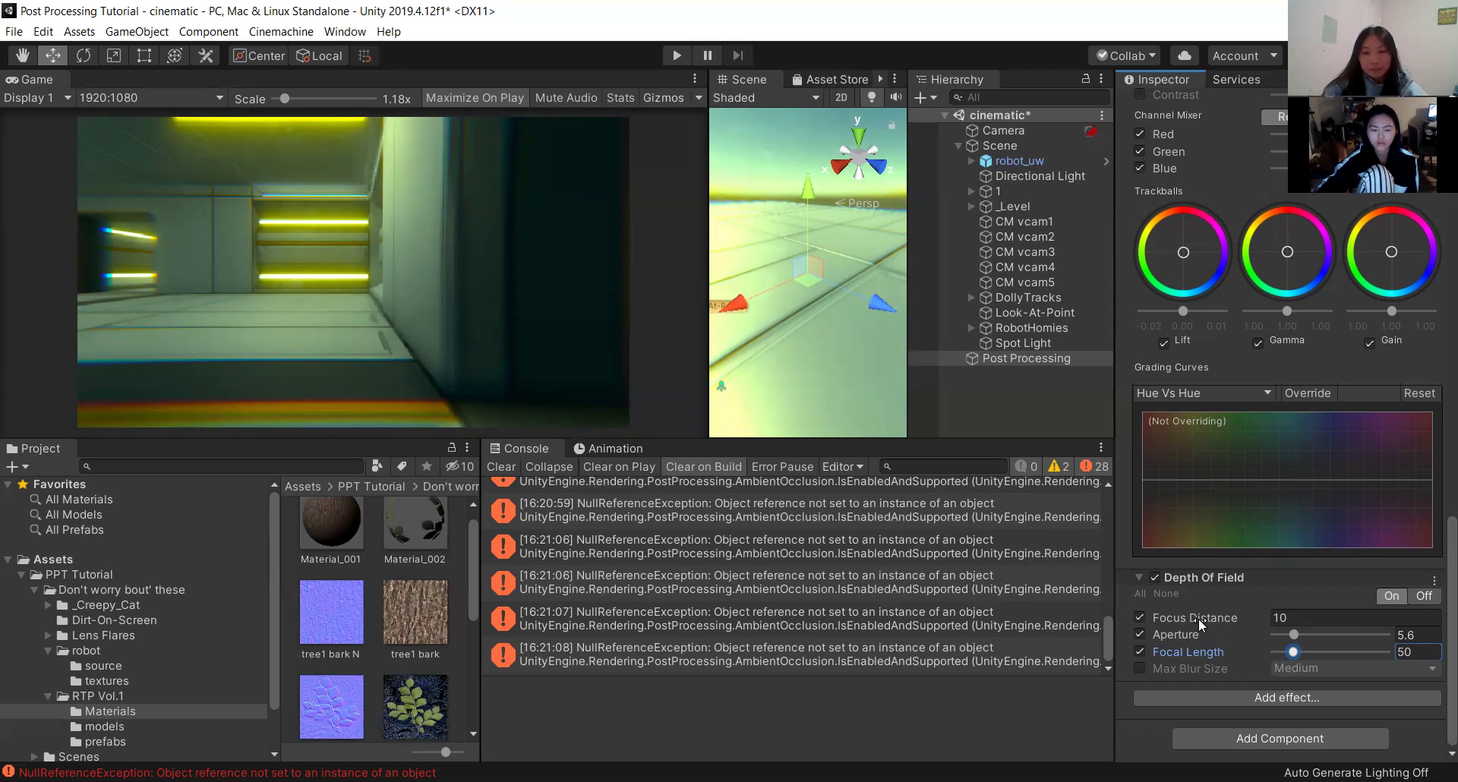
Try the Depth of Field Focus Distance at 38.66 and 65.35, and set it back to 10.
left_click(1296, 616)
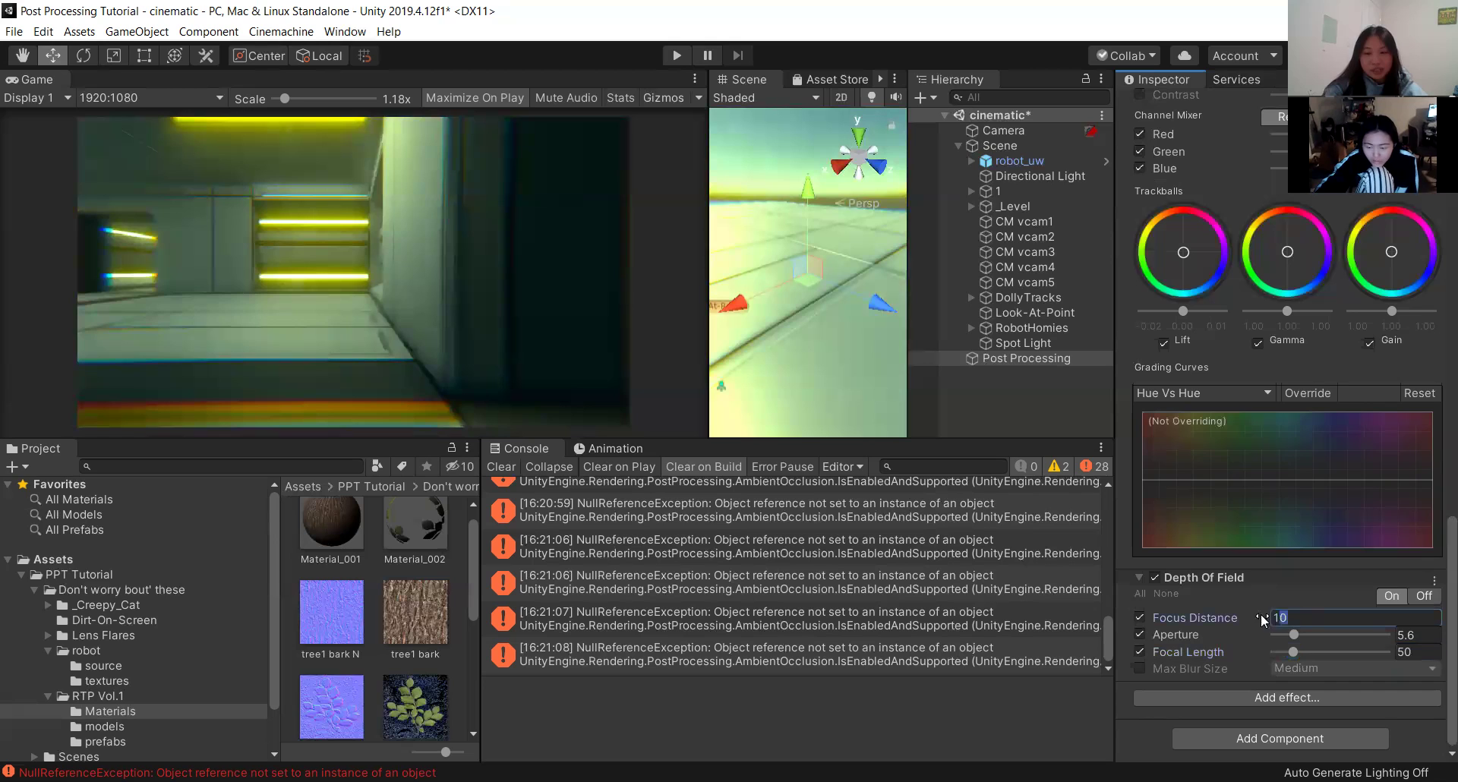
left_click(1219, 620)
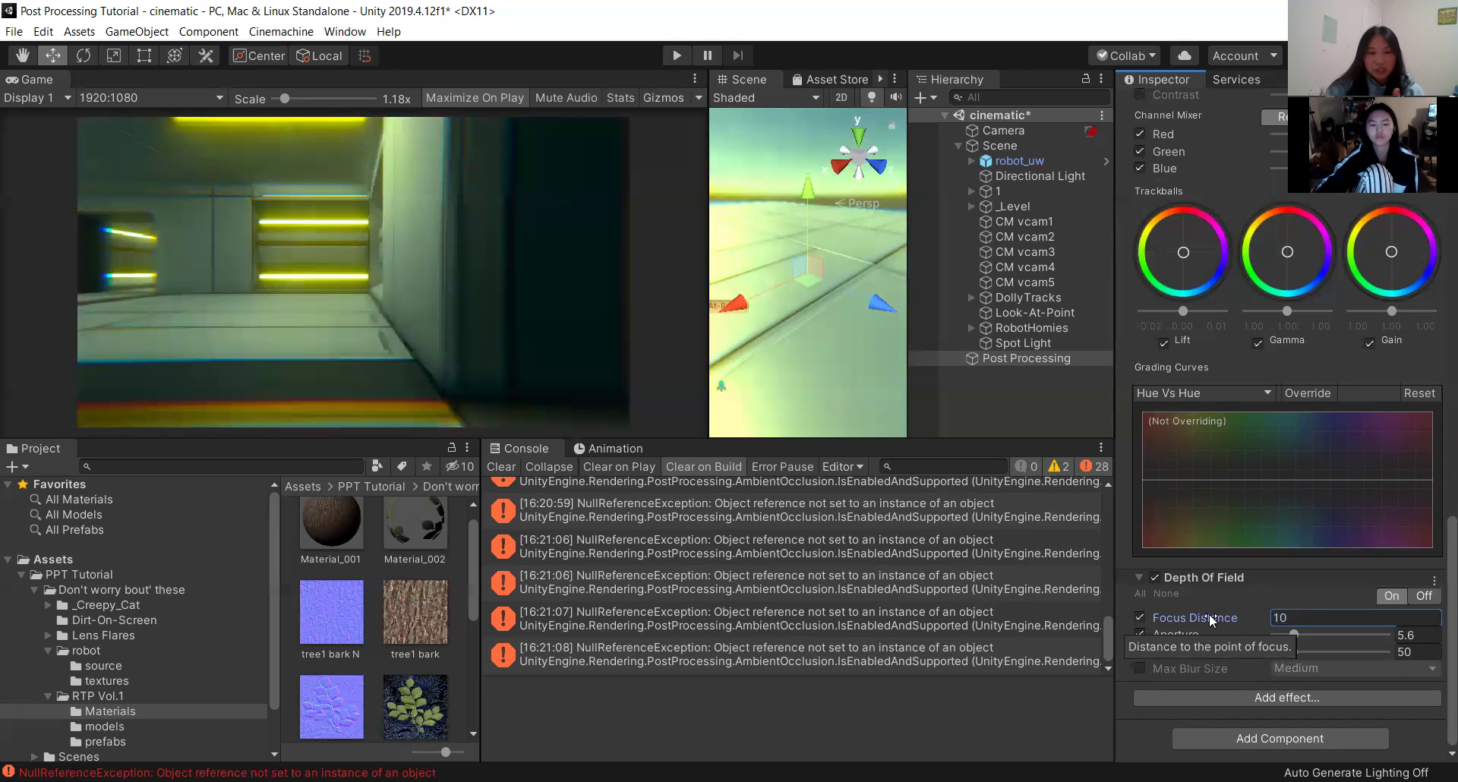
left_click_drag(1209, 616, 2, 619)
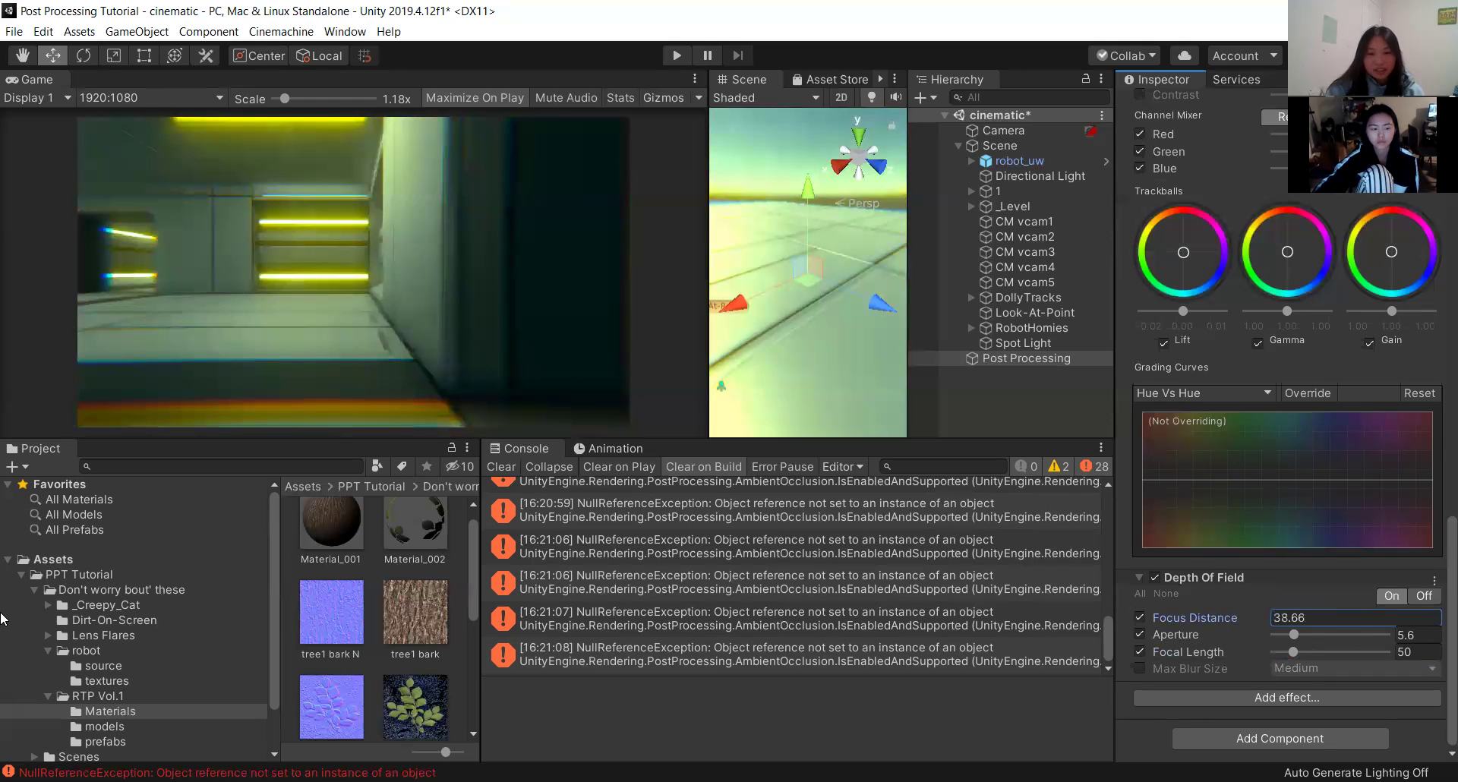
left_click_drag(1184, 617, 46, 618)
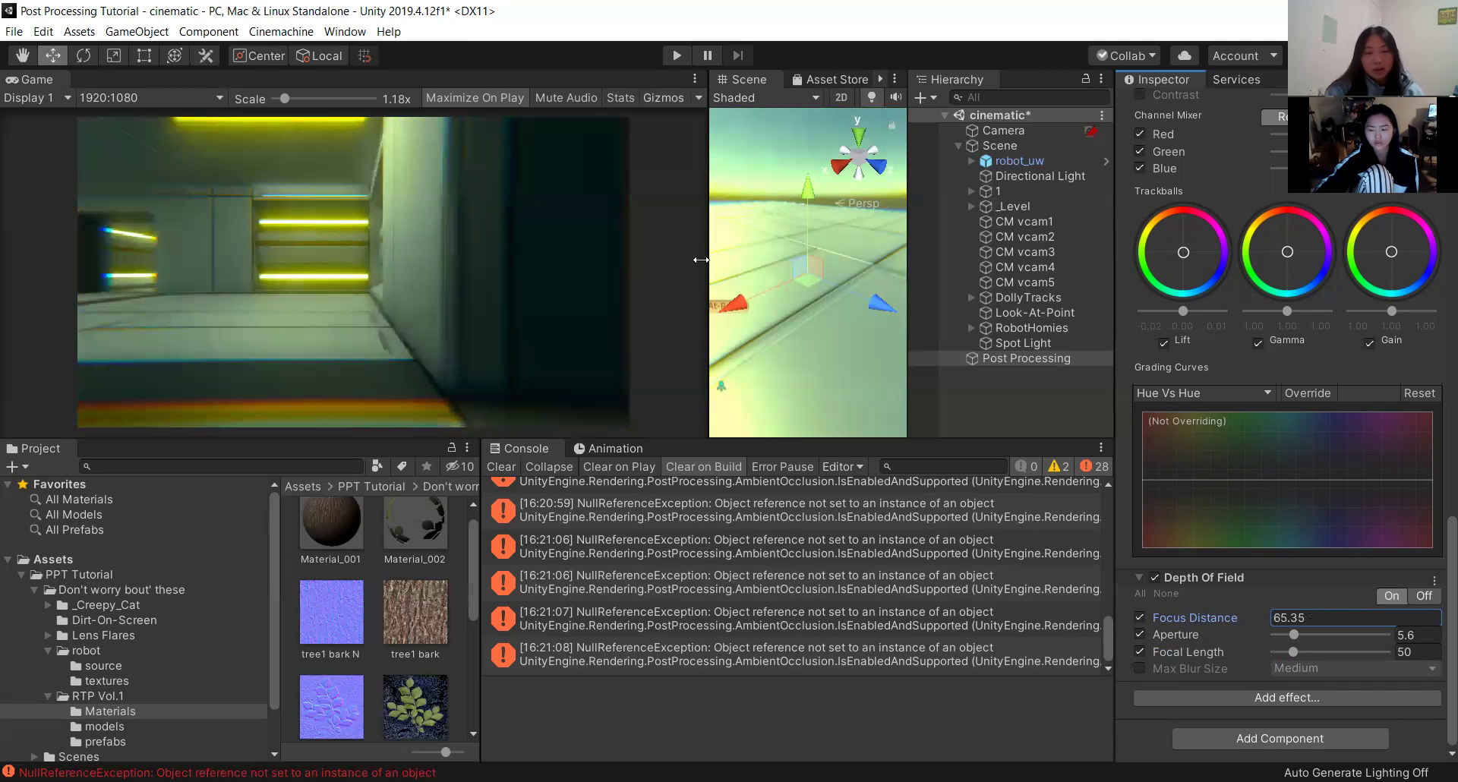
type("10")
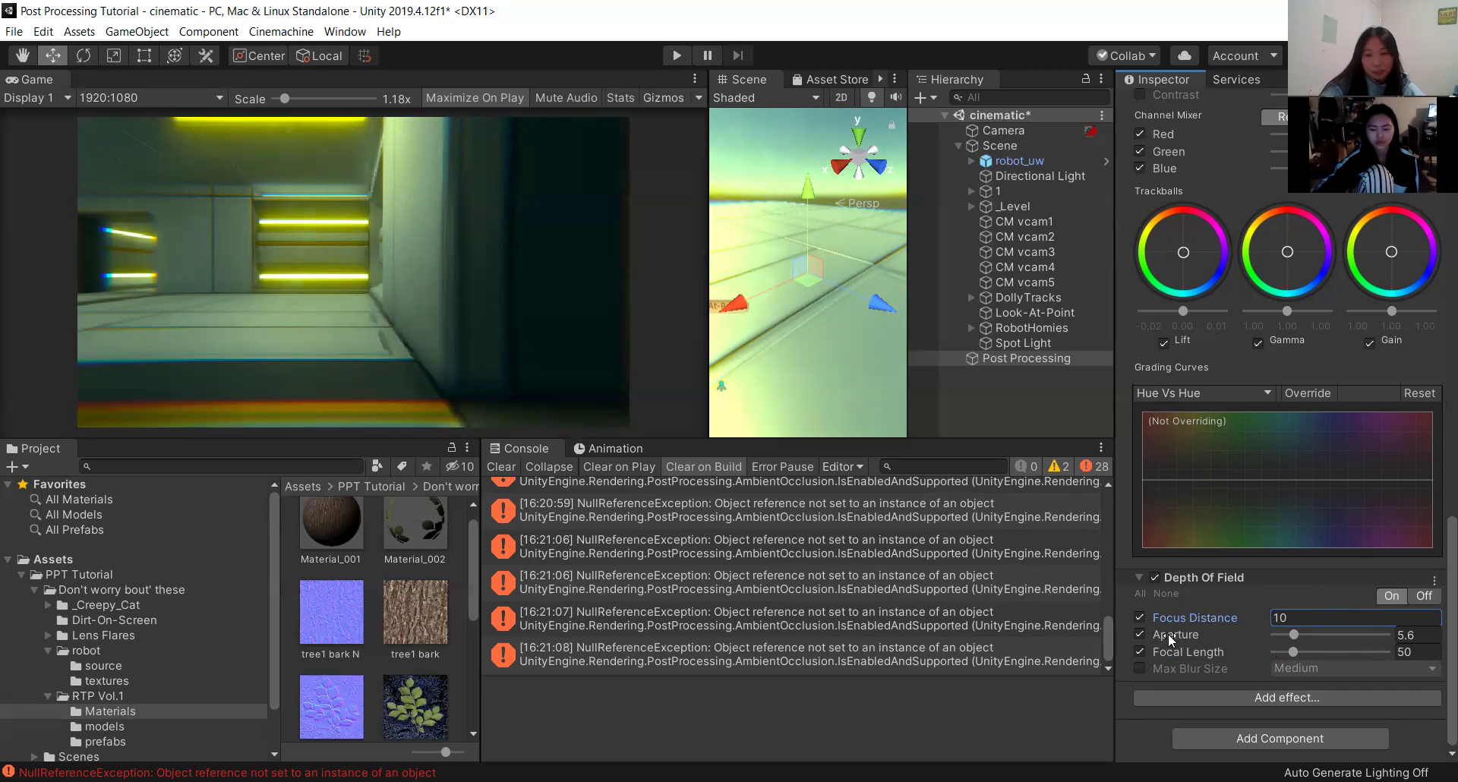
Try the Depth of Field Aperture at its extremes of 0.1 and 32, and settle on 5.4.
left_click(1295, 636)
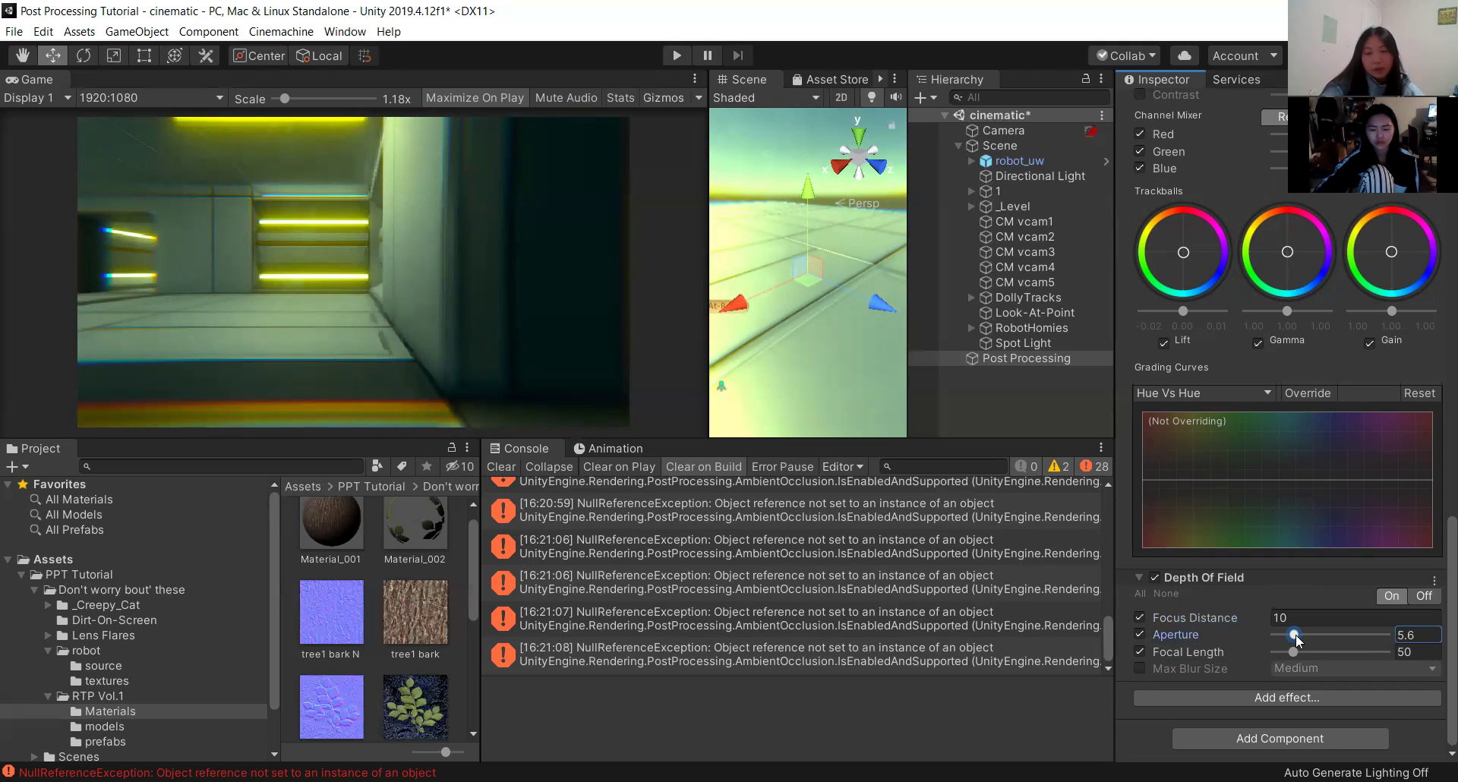
left_click_drag(1295, 636, 1209, 621)
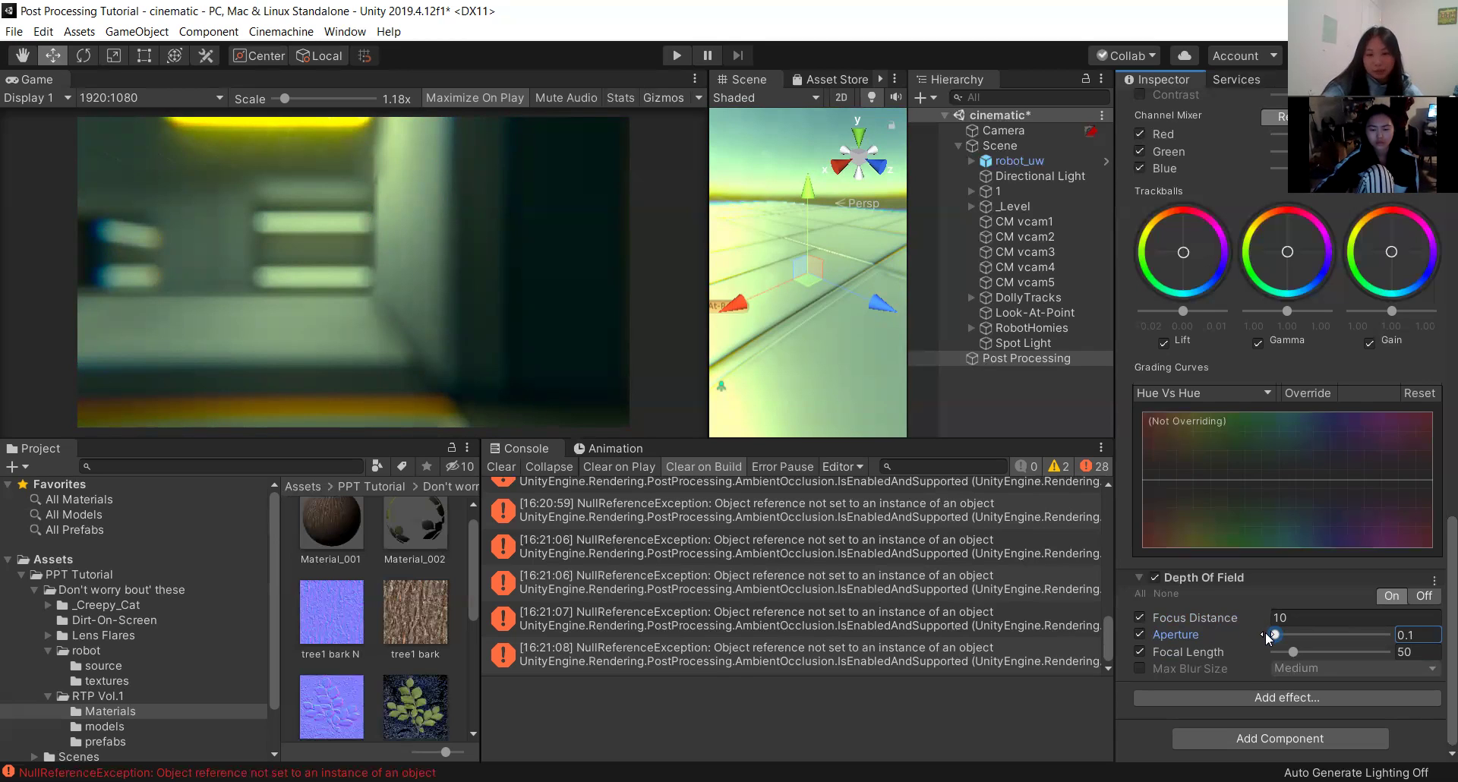
mouse_move(1239, 639)
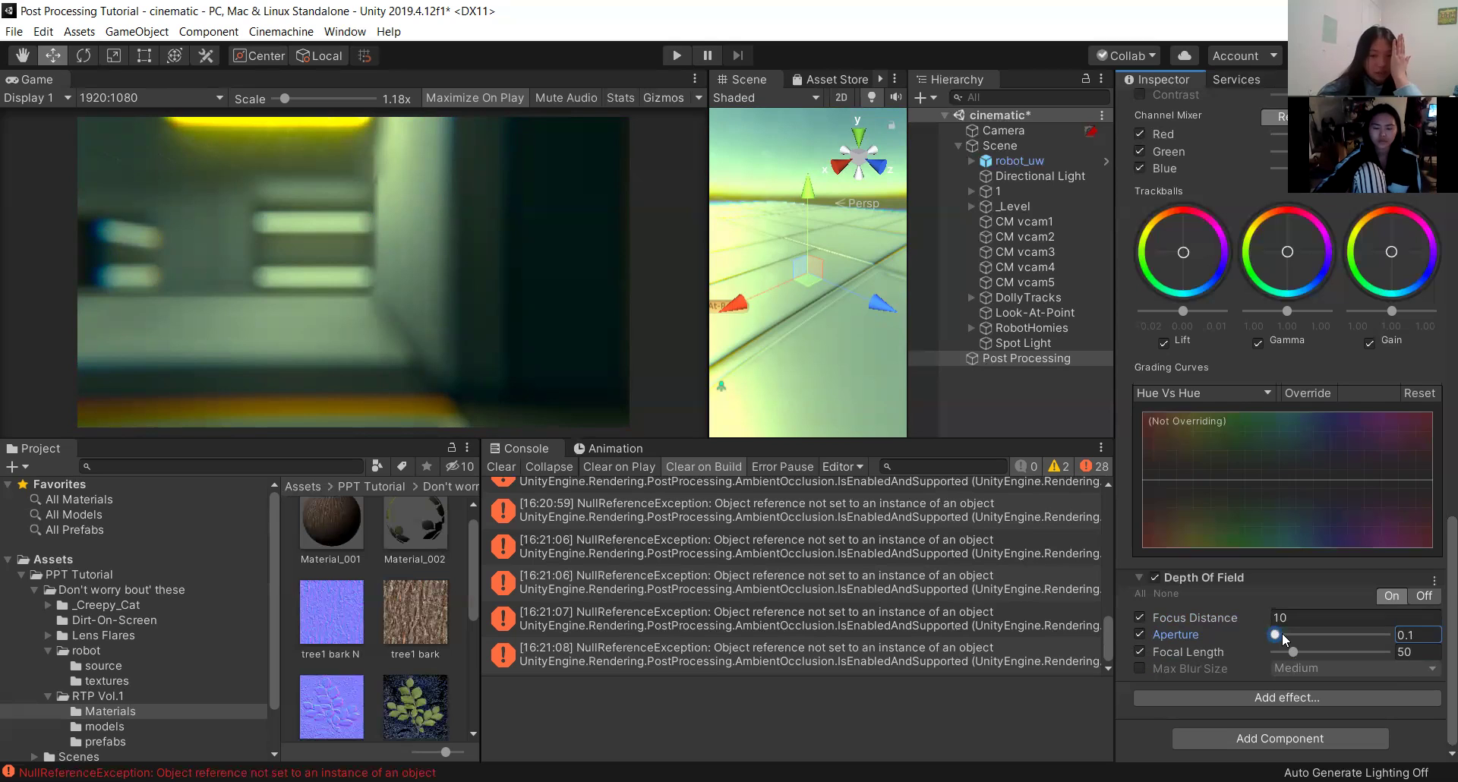
left_click_drag(1275, 637, 1397, 642)
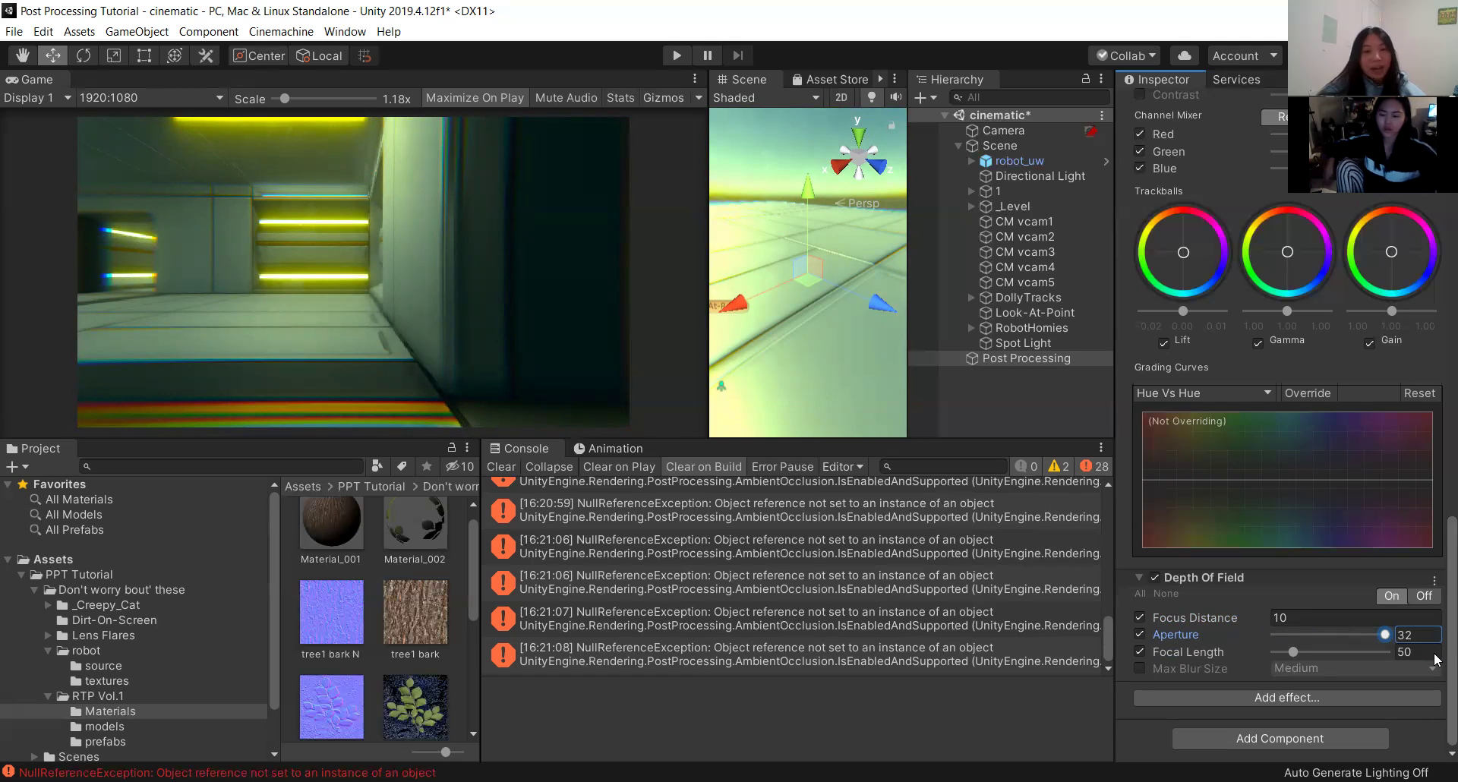
left_click(1291, 636)
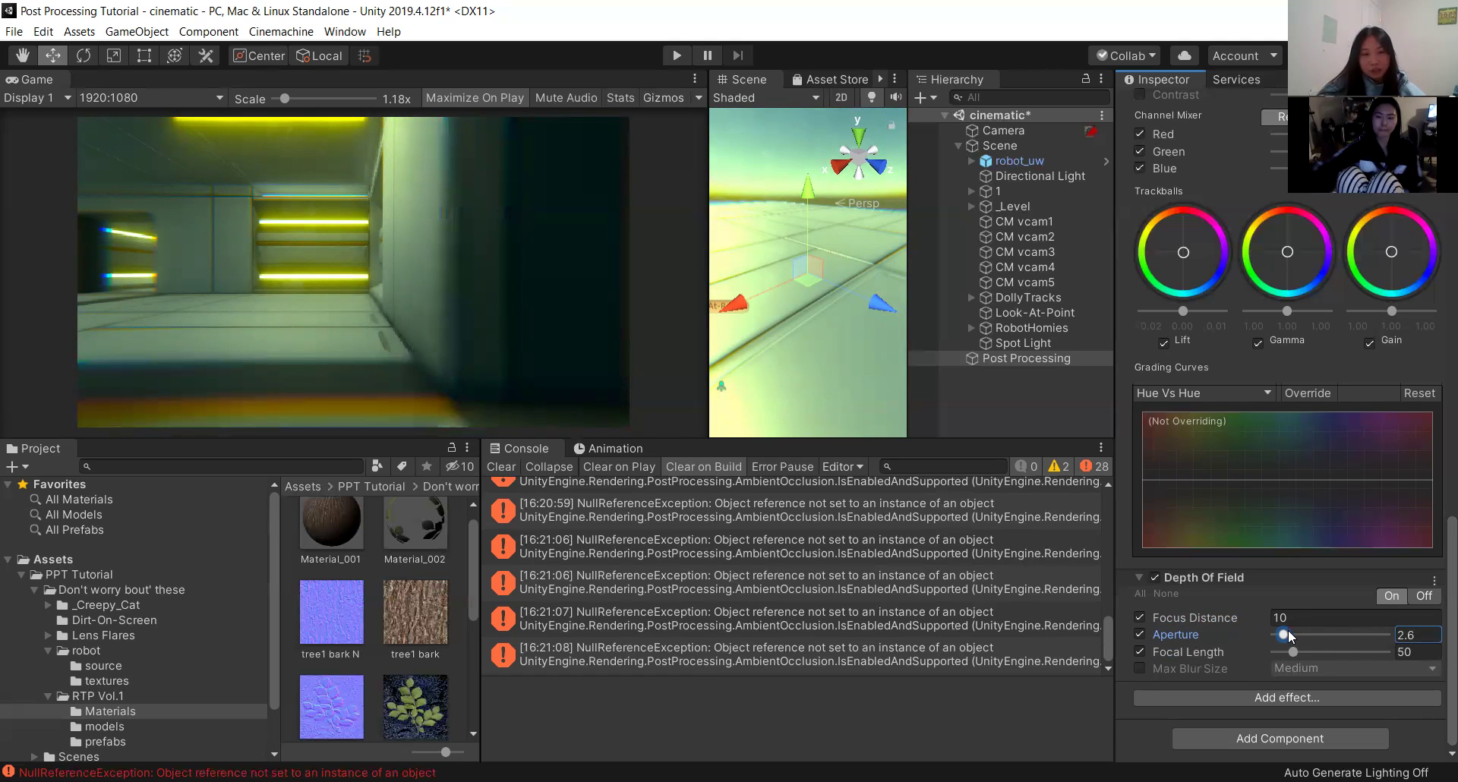
left_click_drag(1289, 637, 1293, 636)
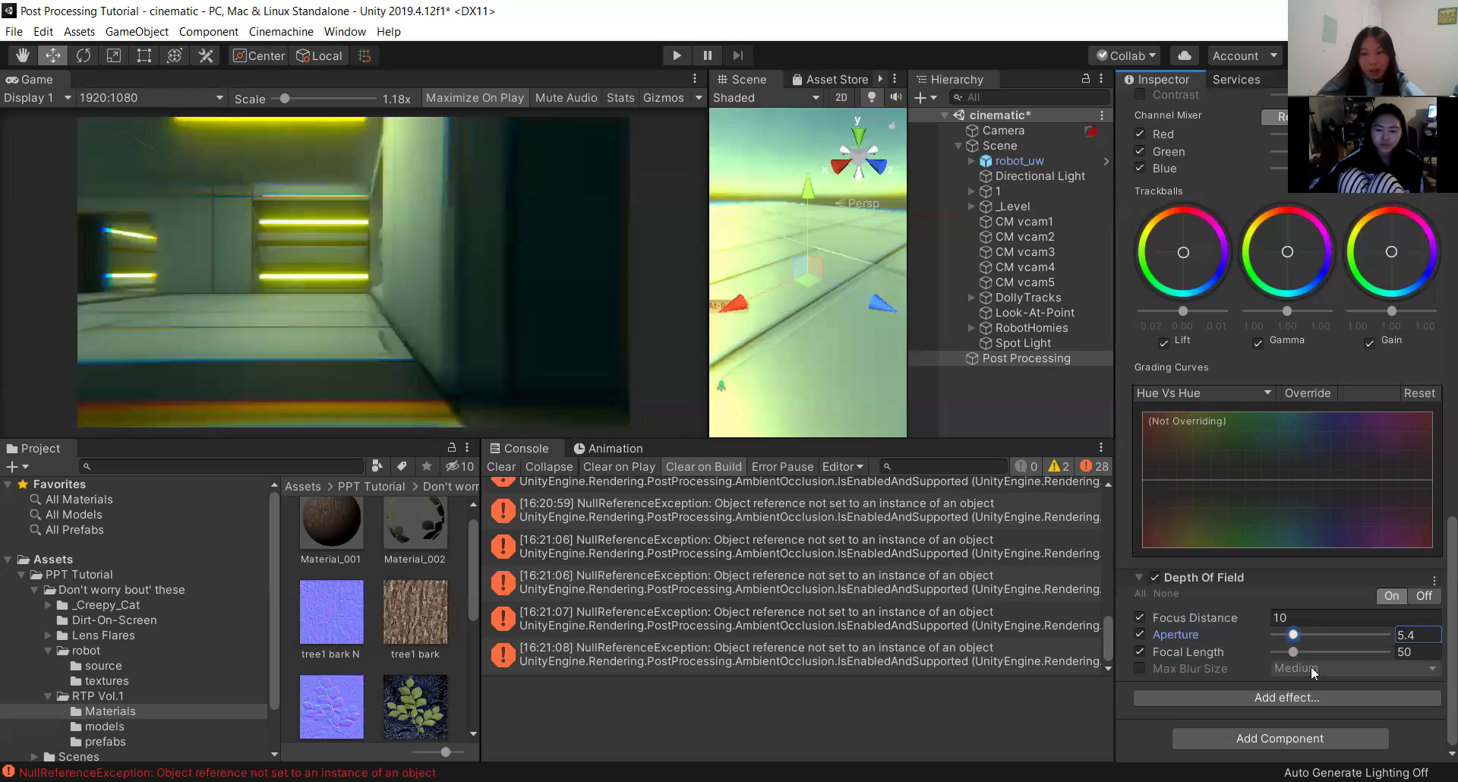
Try the Depth of Field Focal Length at 300, 1 and 97, and settle on 168.
left_click(1294, 652)
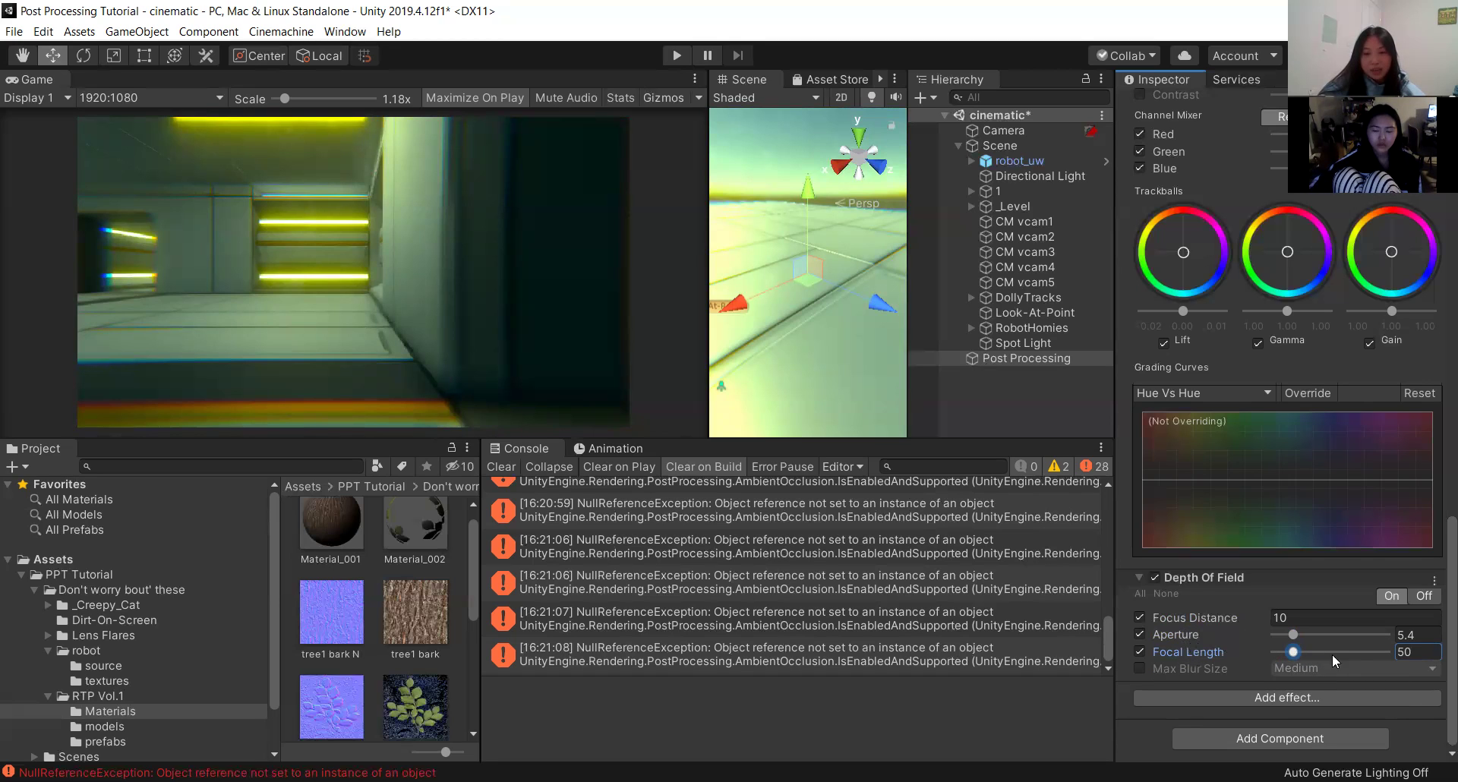
left_click_drag(1332, 654, 1425, 653)
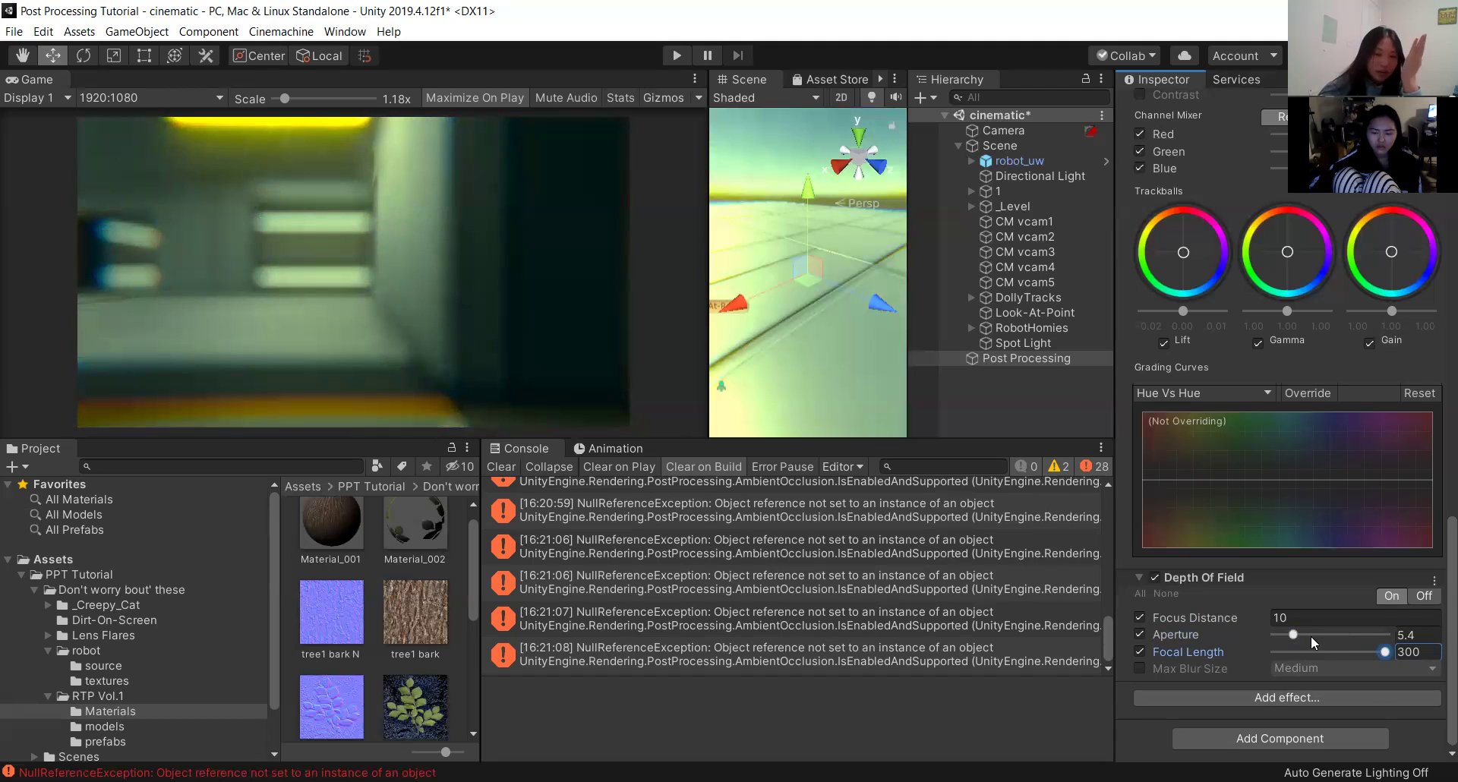
key("BackSpace")
key("BackSpace")
key("BackSpace")
type("1")
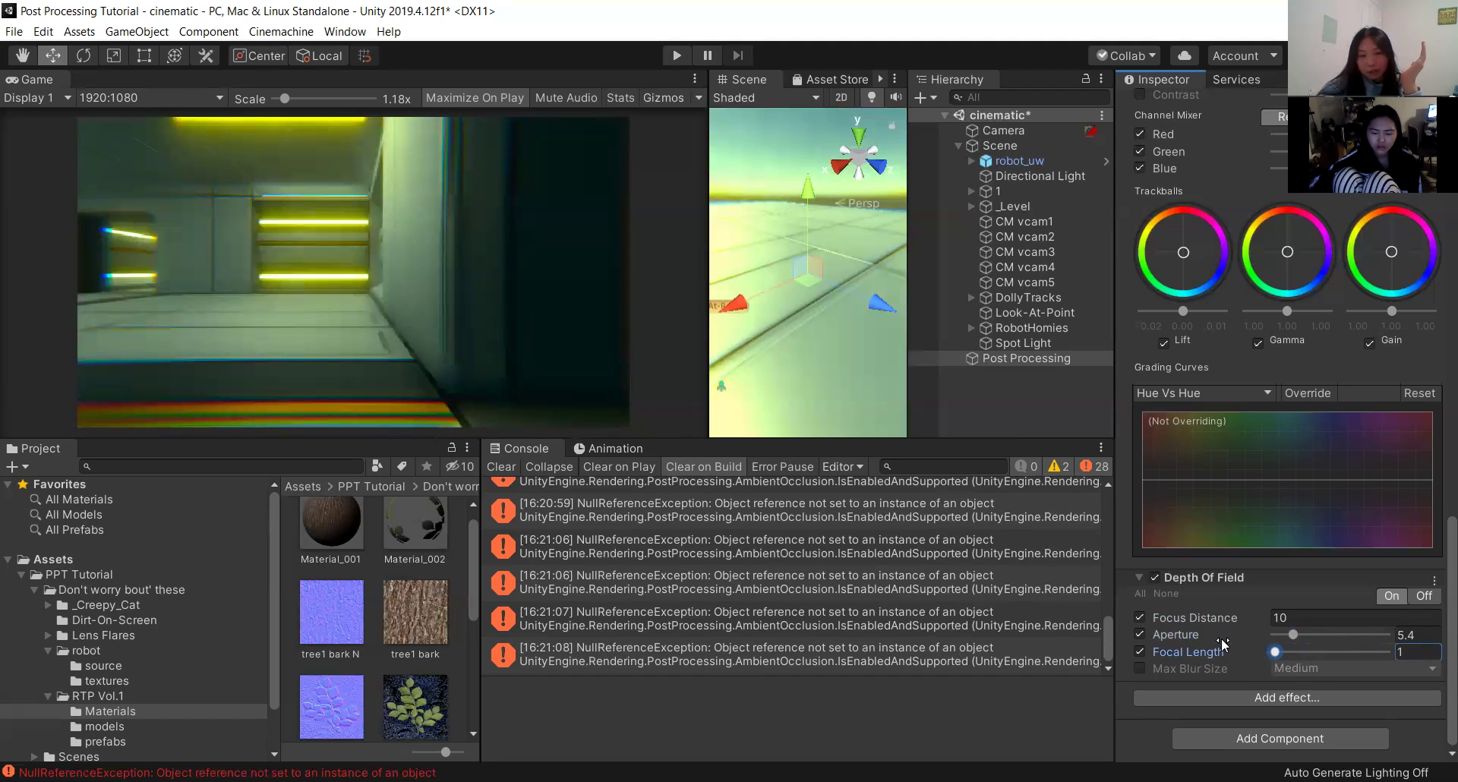
left_click_drag(1223, 644, 1316, 667)
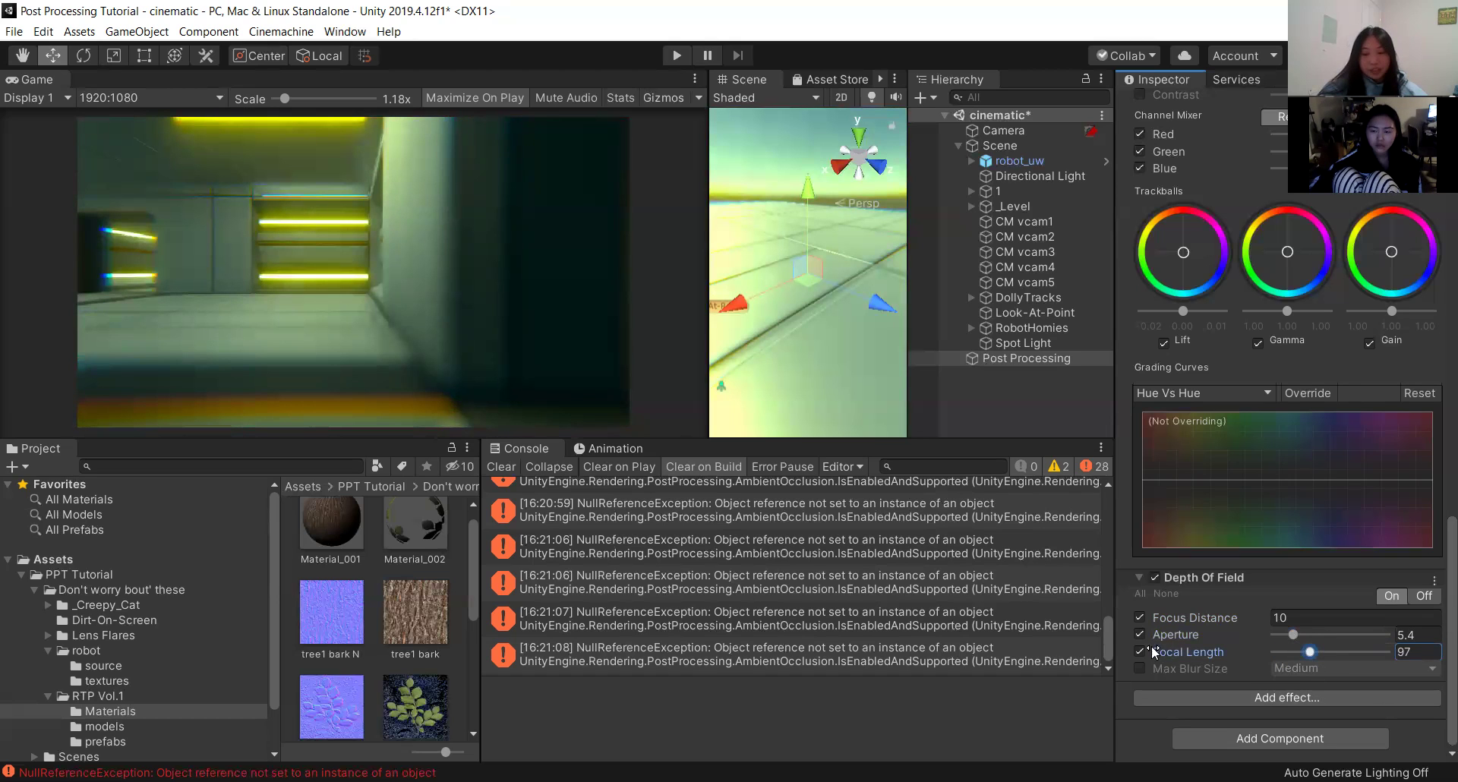
key("BackSpace")
key("BackSpace")
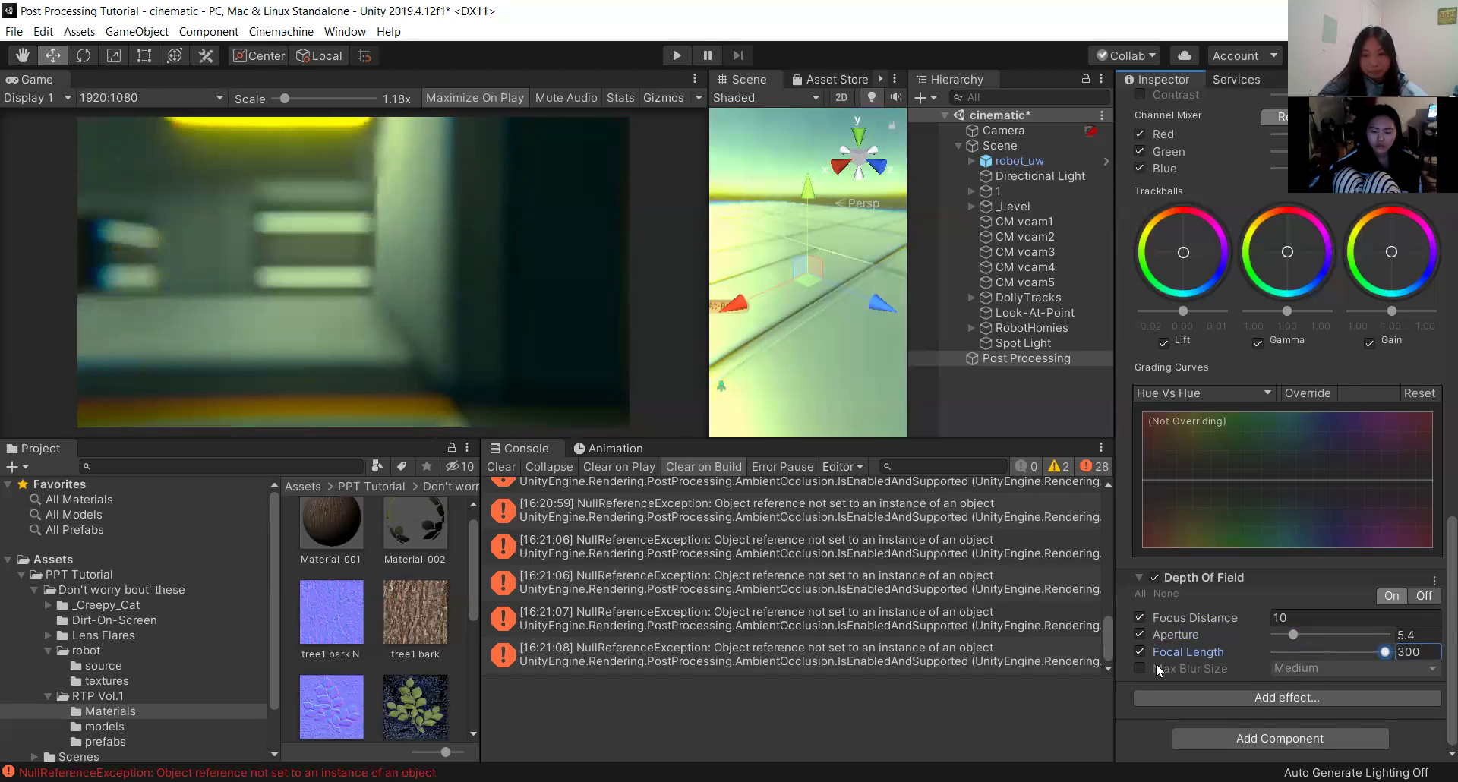
type("50")
left_click_drag(1294, 651, 1336, 653)
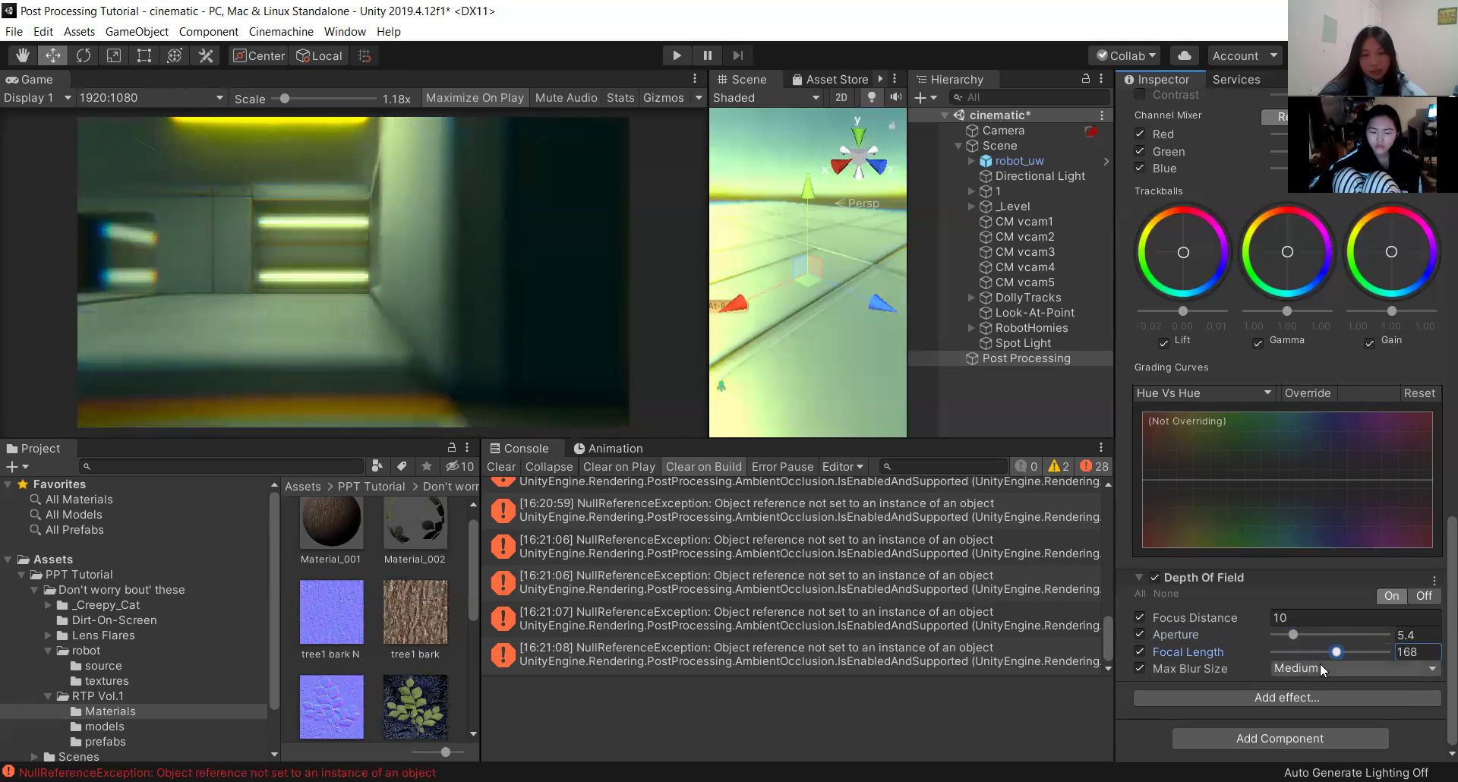
Try Very Large as the Depth of Field Max Blur Size and settle on Small.
left_click(1300, 668)
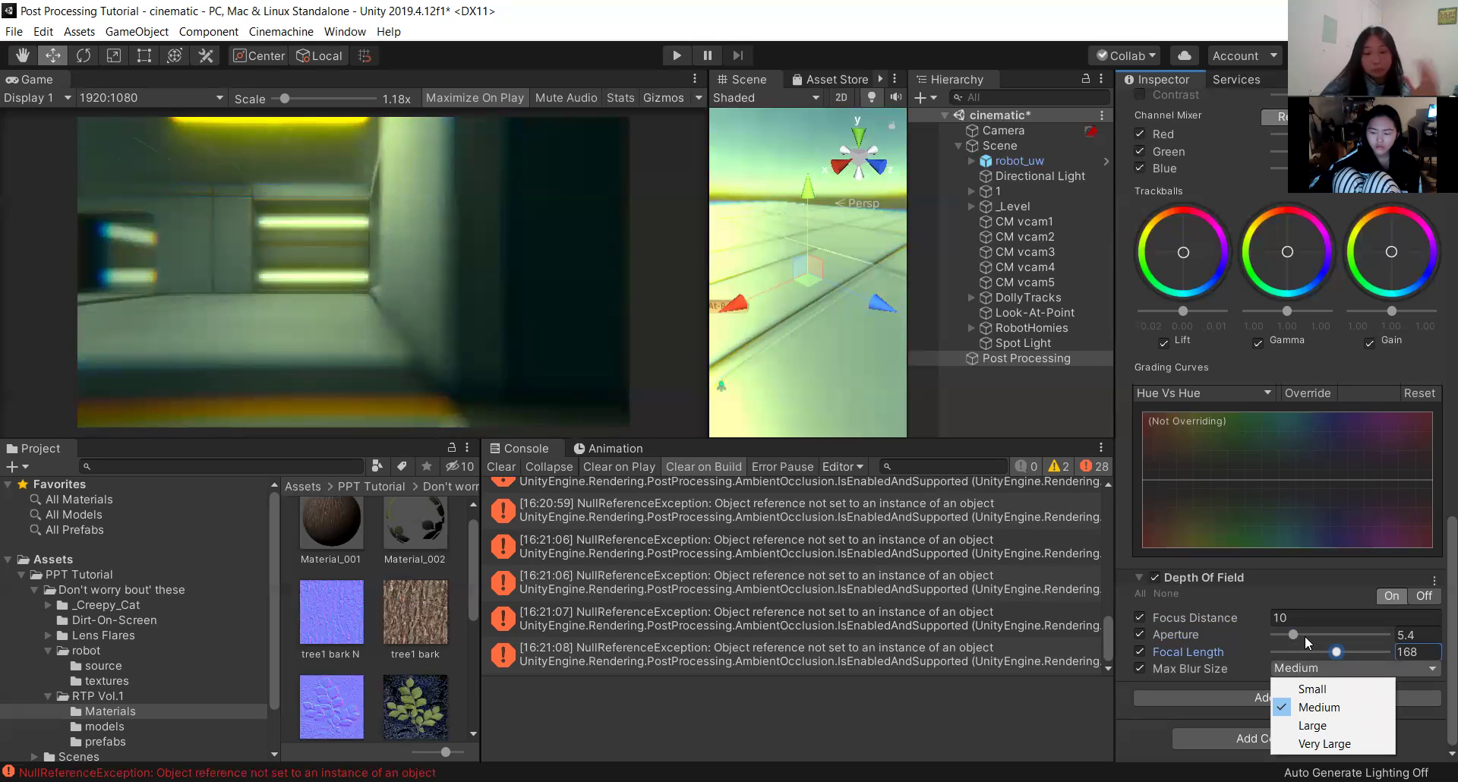
left_click(1314, 744)
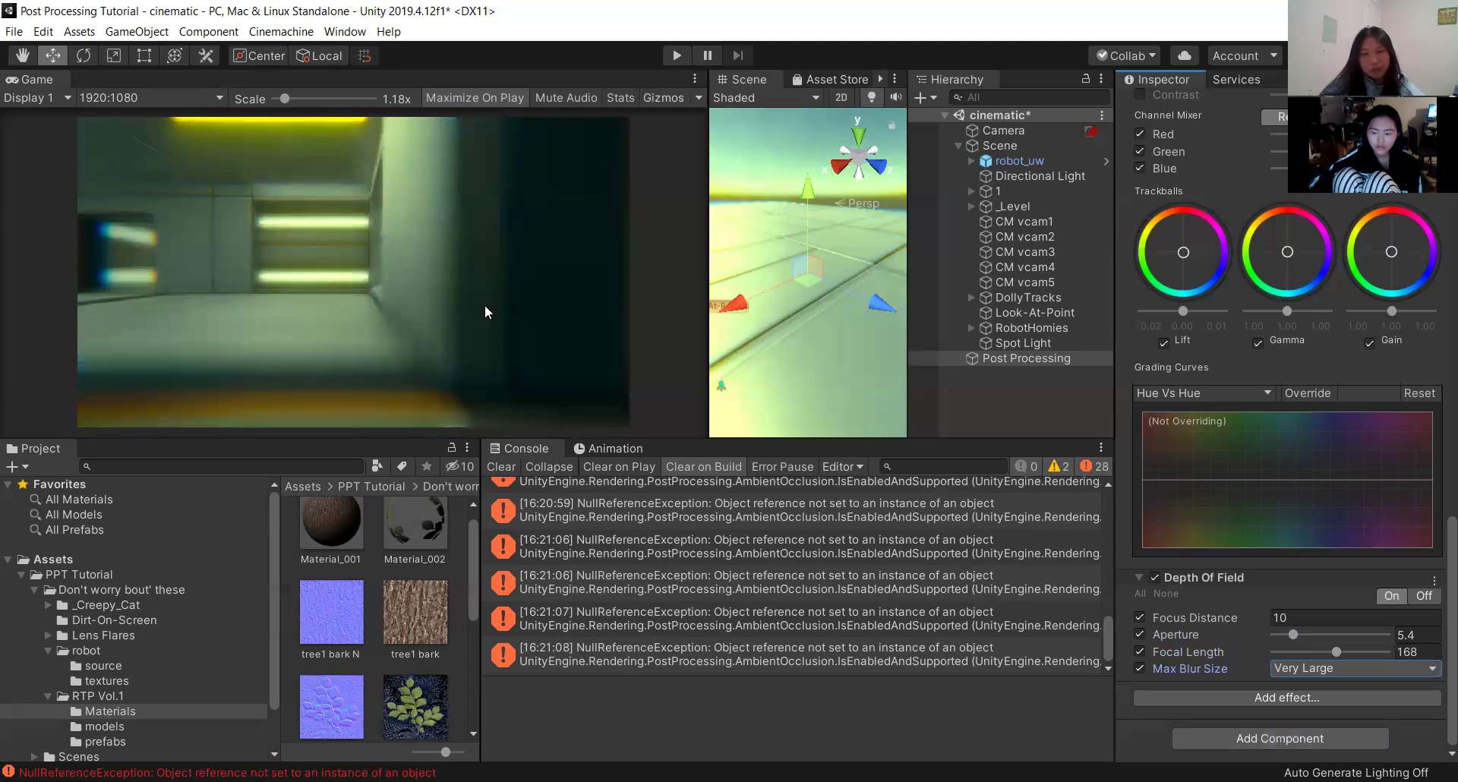
left_click(1356, 669)
left_click(1329, 679)
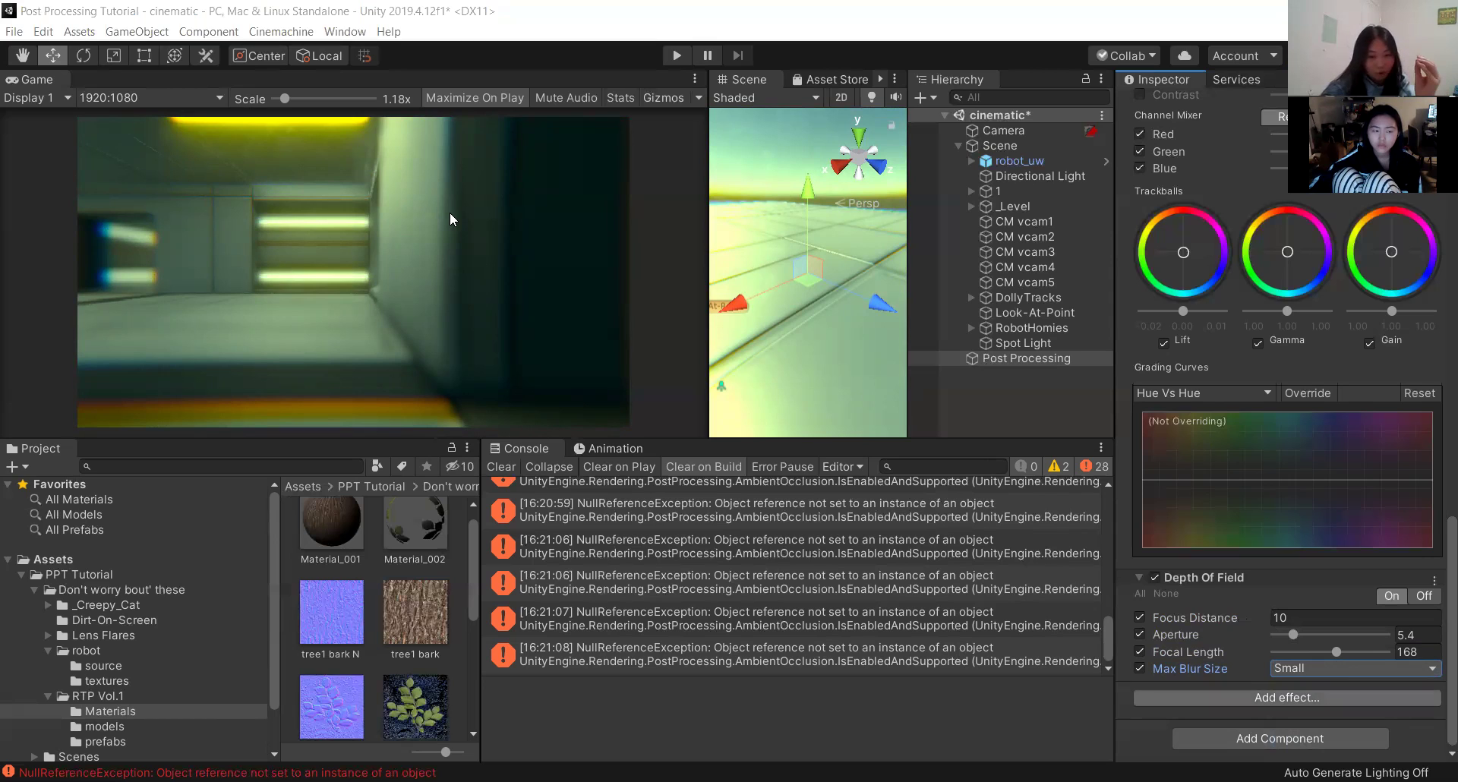
Add a Grain effect to the profile and enable its Colored, Intensity, Size and Luminance Contribution overrides.
left_click(1325, 703)
mouse_move(1325, 703)
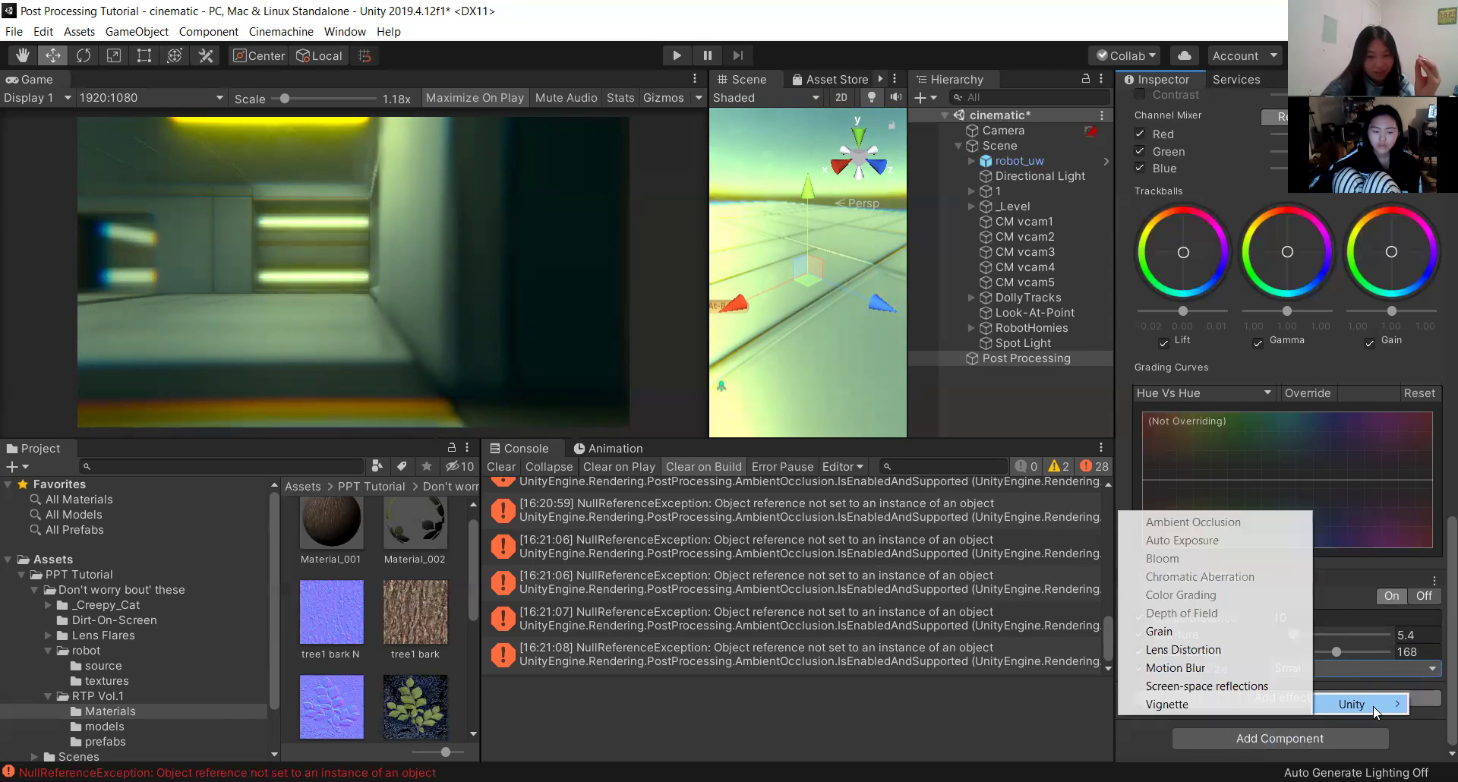
left_click(1221, 630)
scroll(1331, 635, "down", 3)
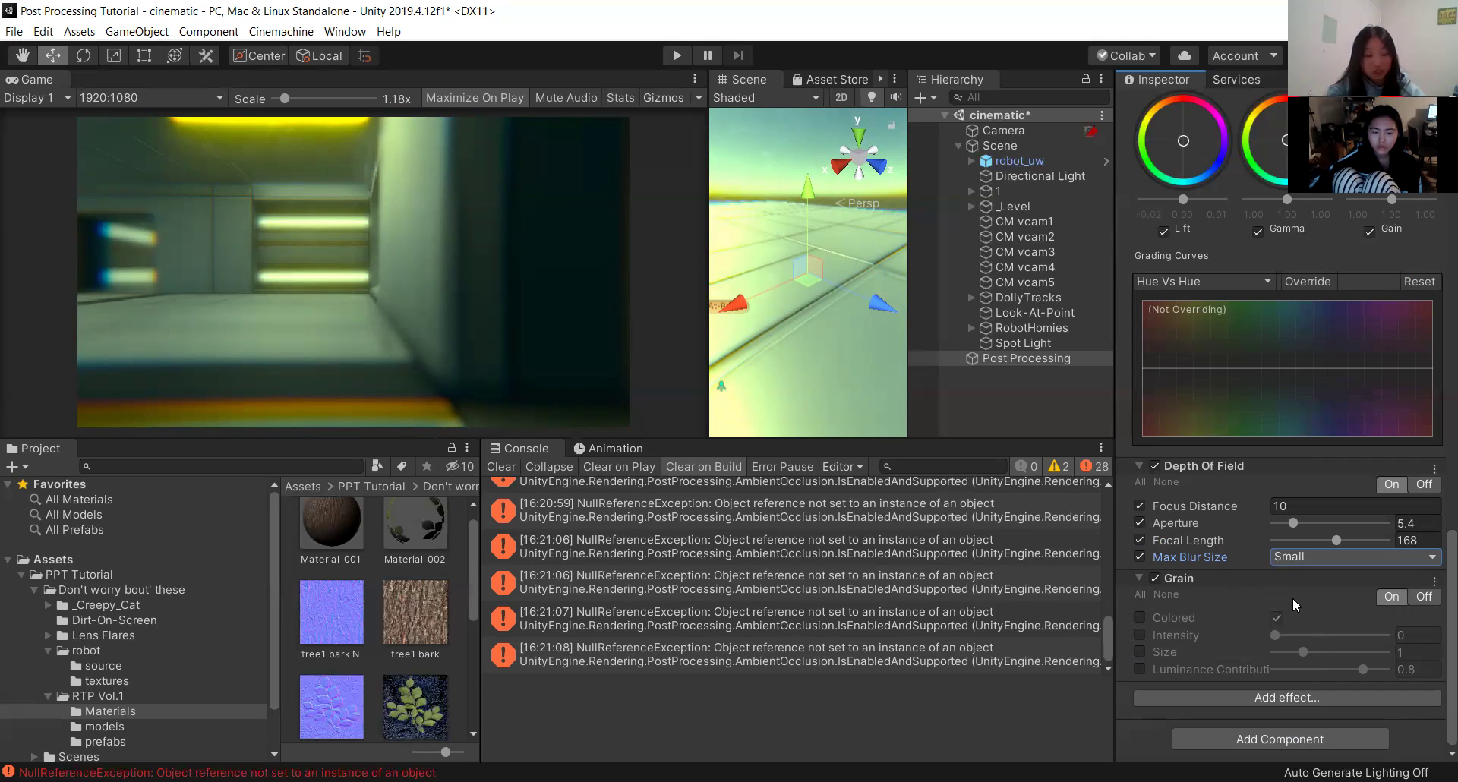
left_click(1142, 635)
left_click(1143, 651)
left_click(1143, 668)
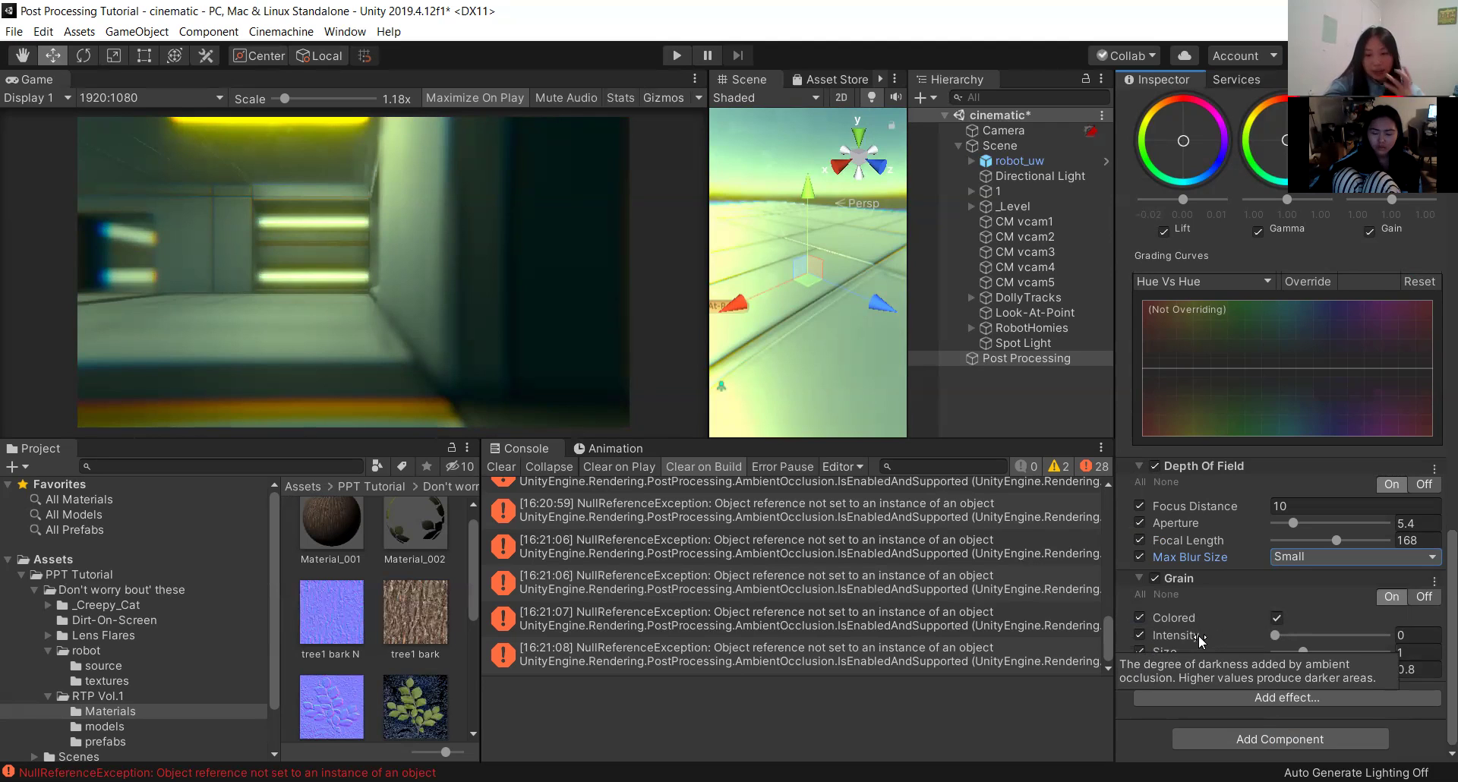
Try Grain Intensity 1 and Size 2.98, and settle on Intensity 0.414 and Size 1.7.
left_click_drag(1234, 642, 1340, 644)
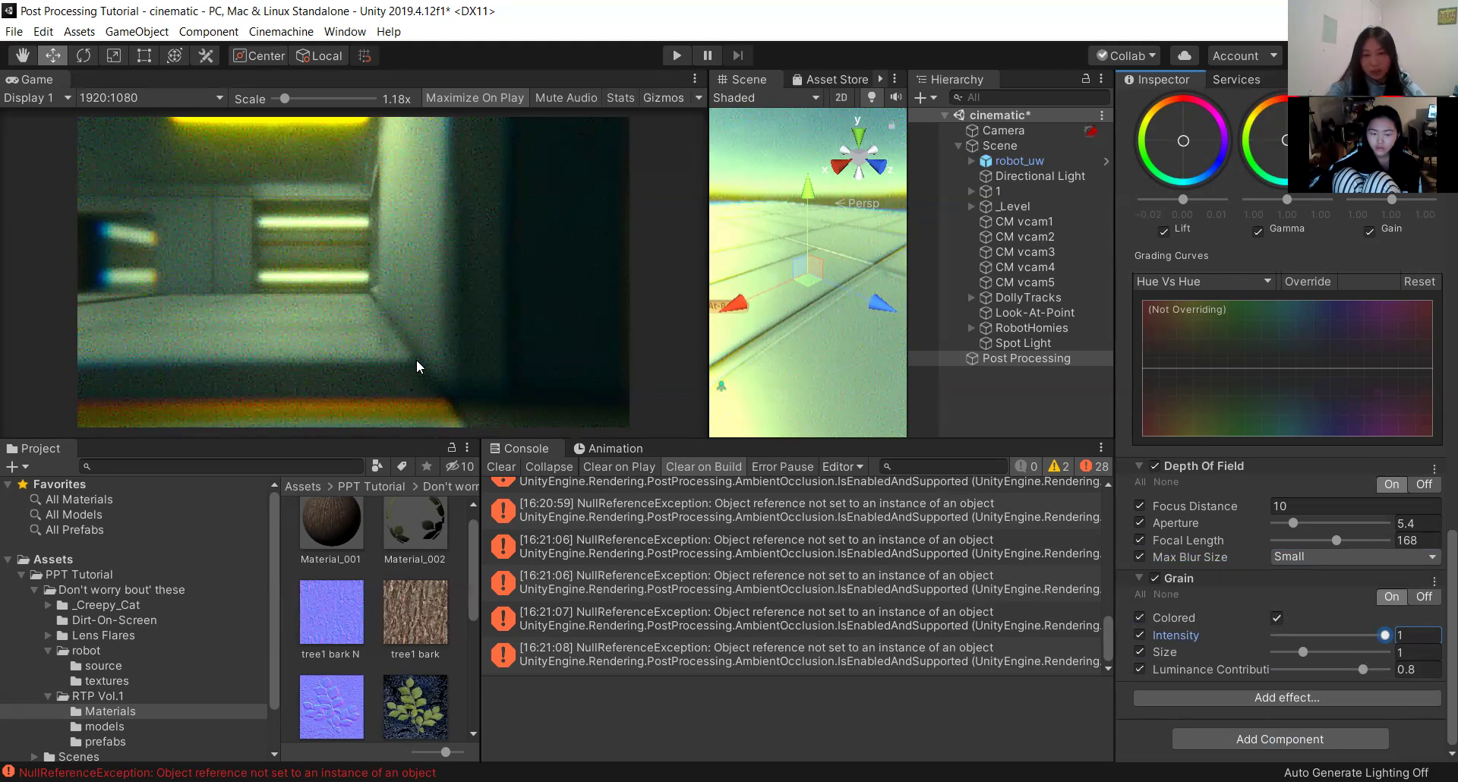
left_click_drag(1384, 635, 1320, 636)
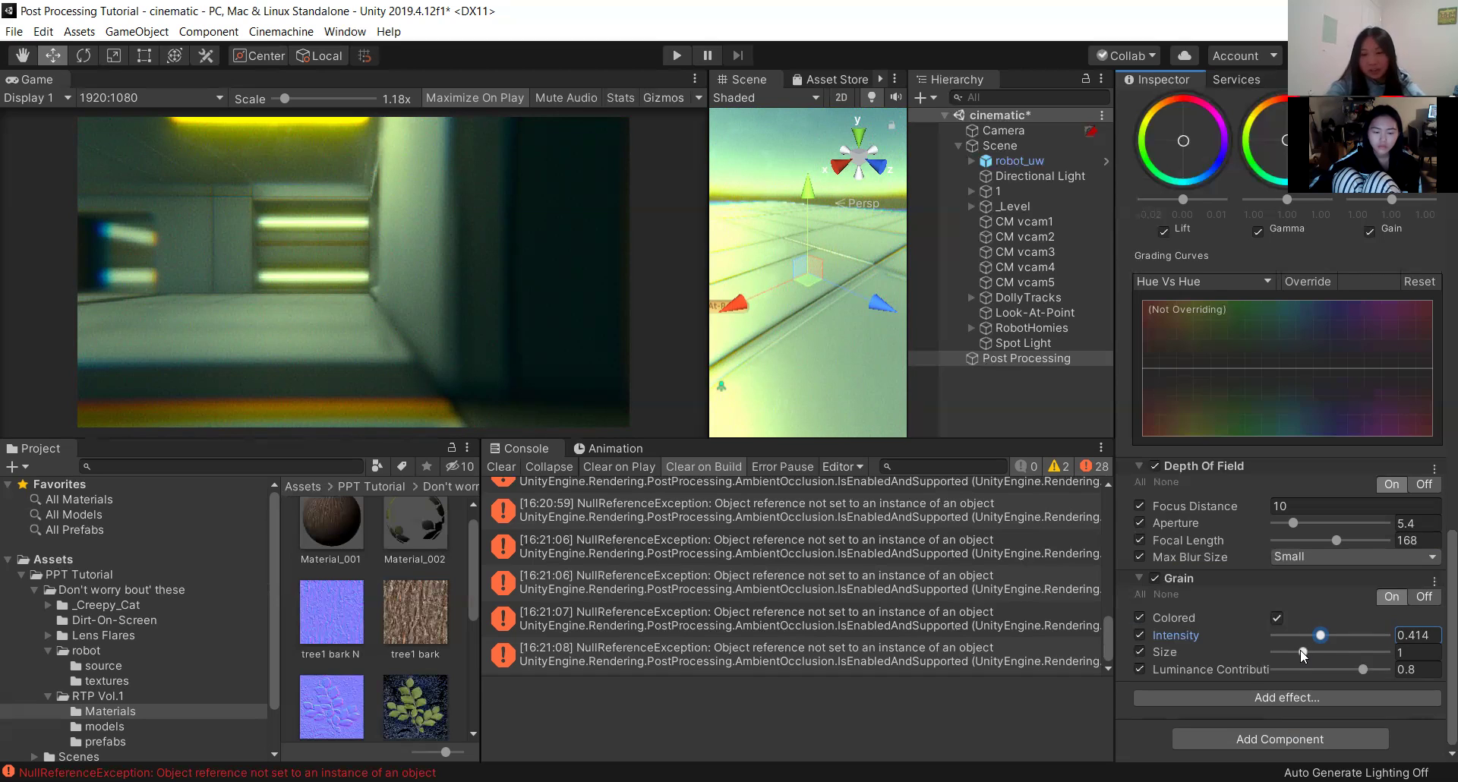
left_click_drag(1303, 653, 1384, 653)
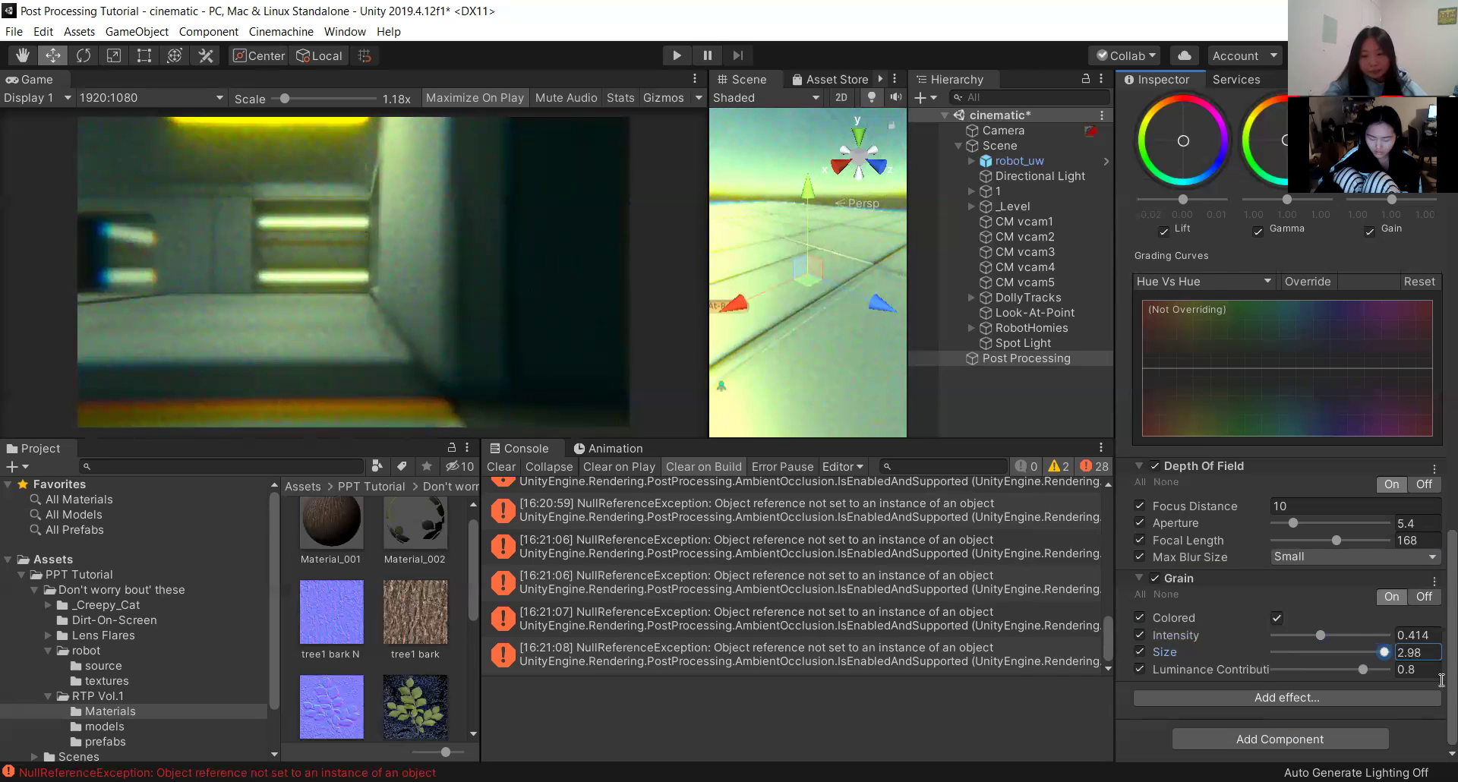
type("1.7")
key("Tab")
Try Grain Luminance Contribution at 0, set it to 0.663, and lower the Grain Intensity to 0.216.
type("1")
key("BackSpace")
type("0.")
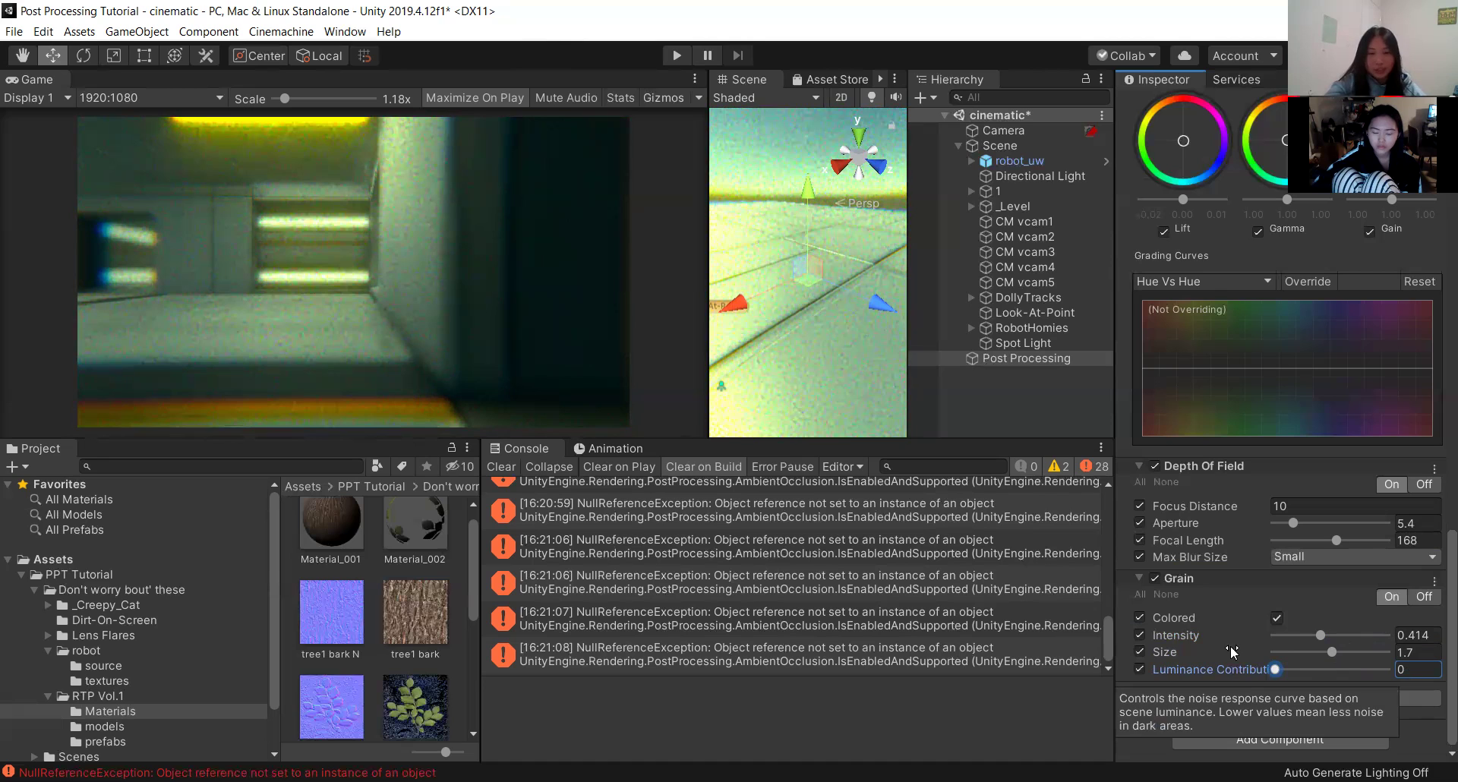
left_click_drag(1279, 668, 1142, 658)
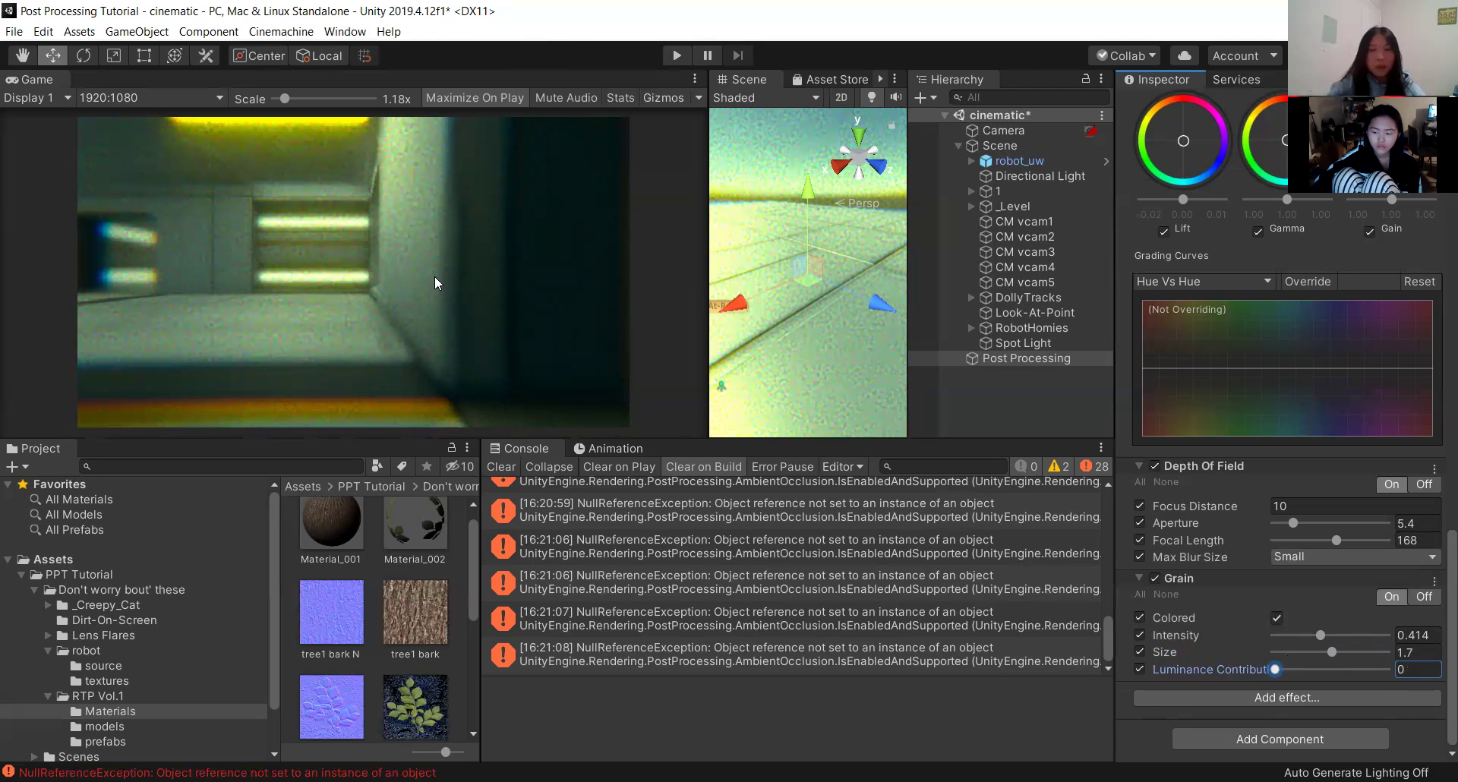
left_click_drag(1352, 669, 1345, 669)
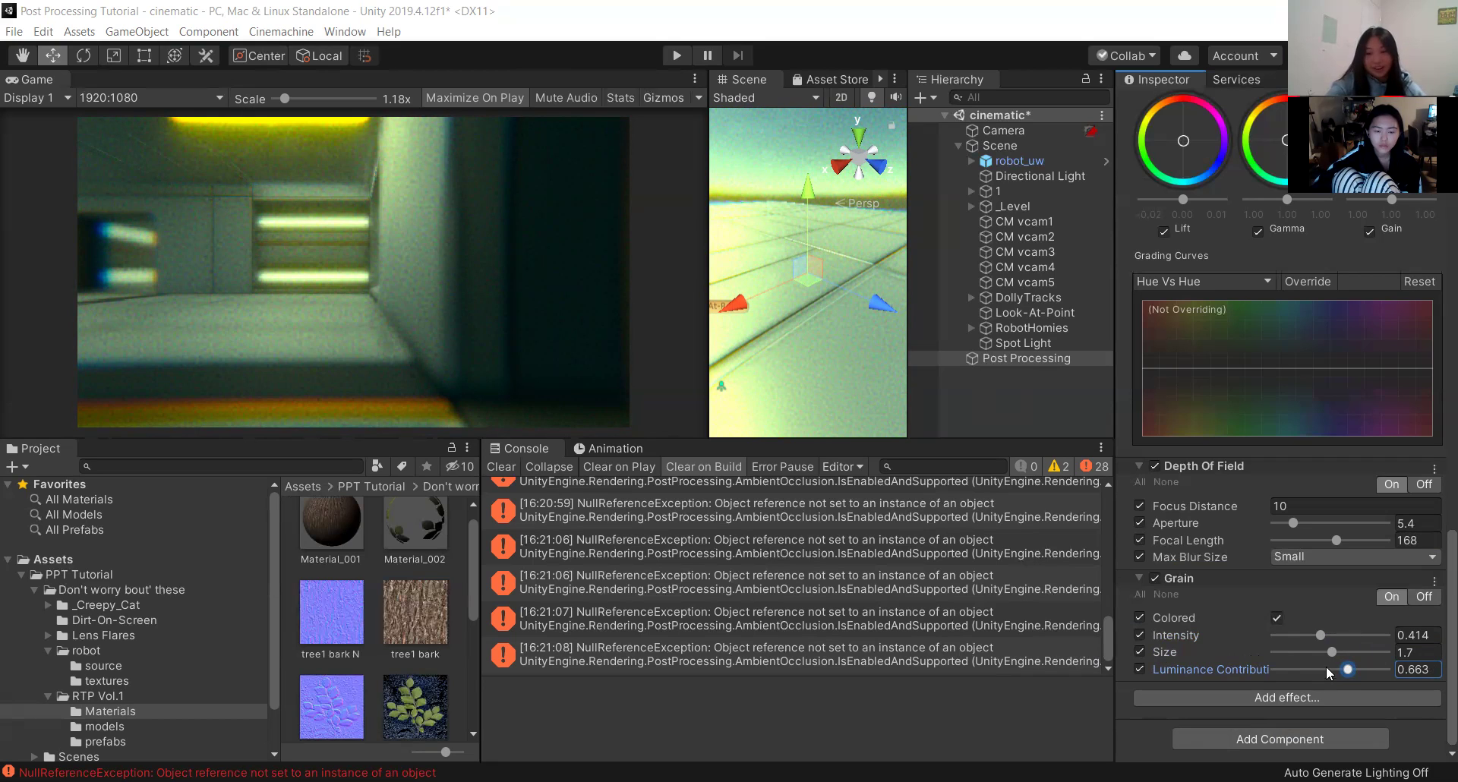
left_click_drag(1322, 636, 1299, 635)
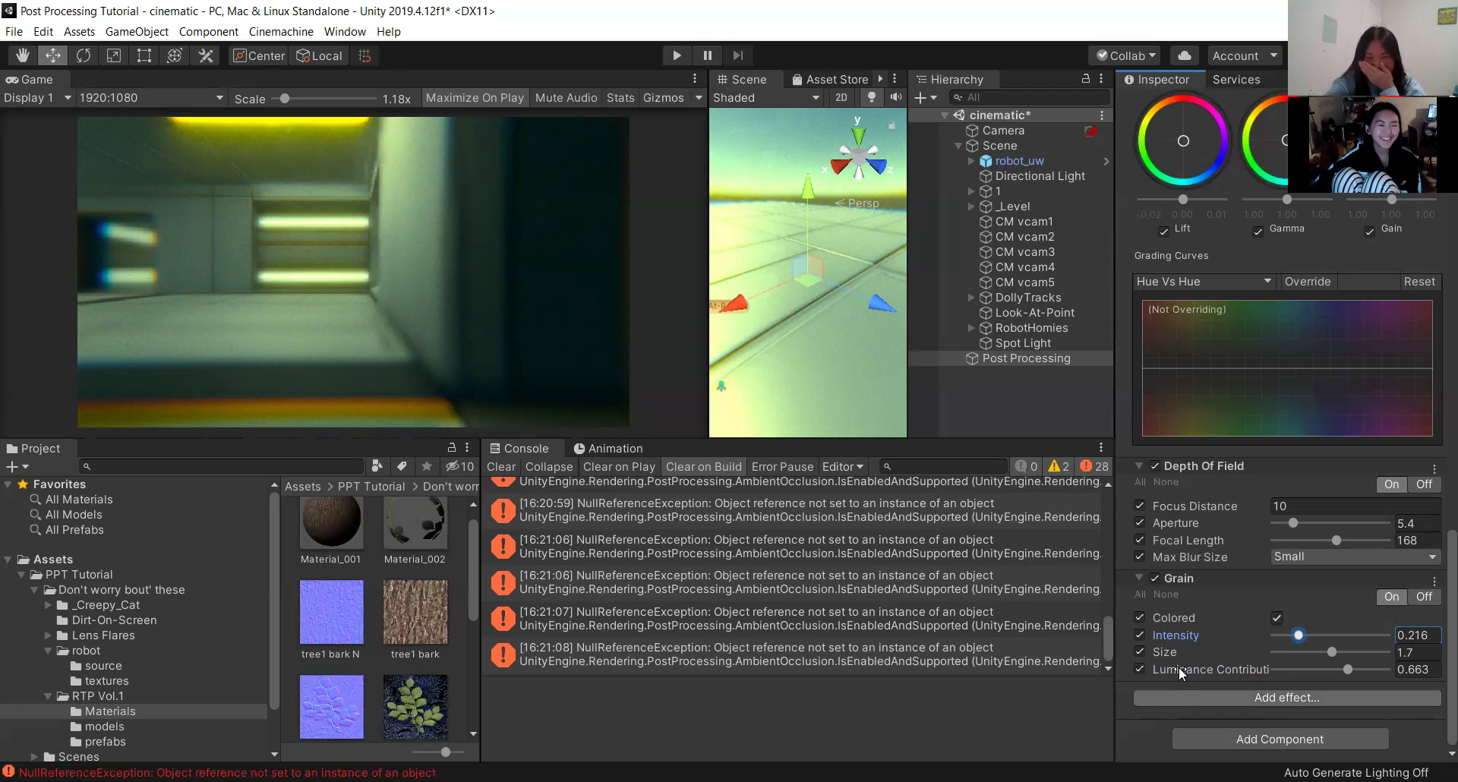
Add a Lens Distortion effect to the post-processing profile.
left_click(1215, 697)
mouse_move(1238, 713)
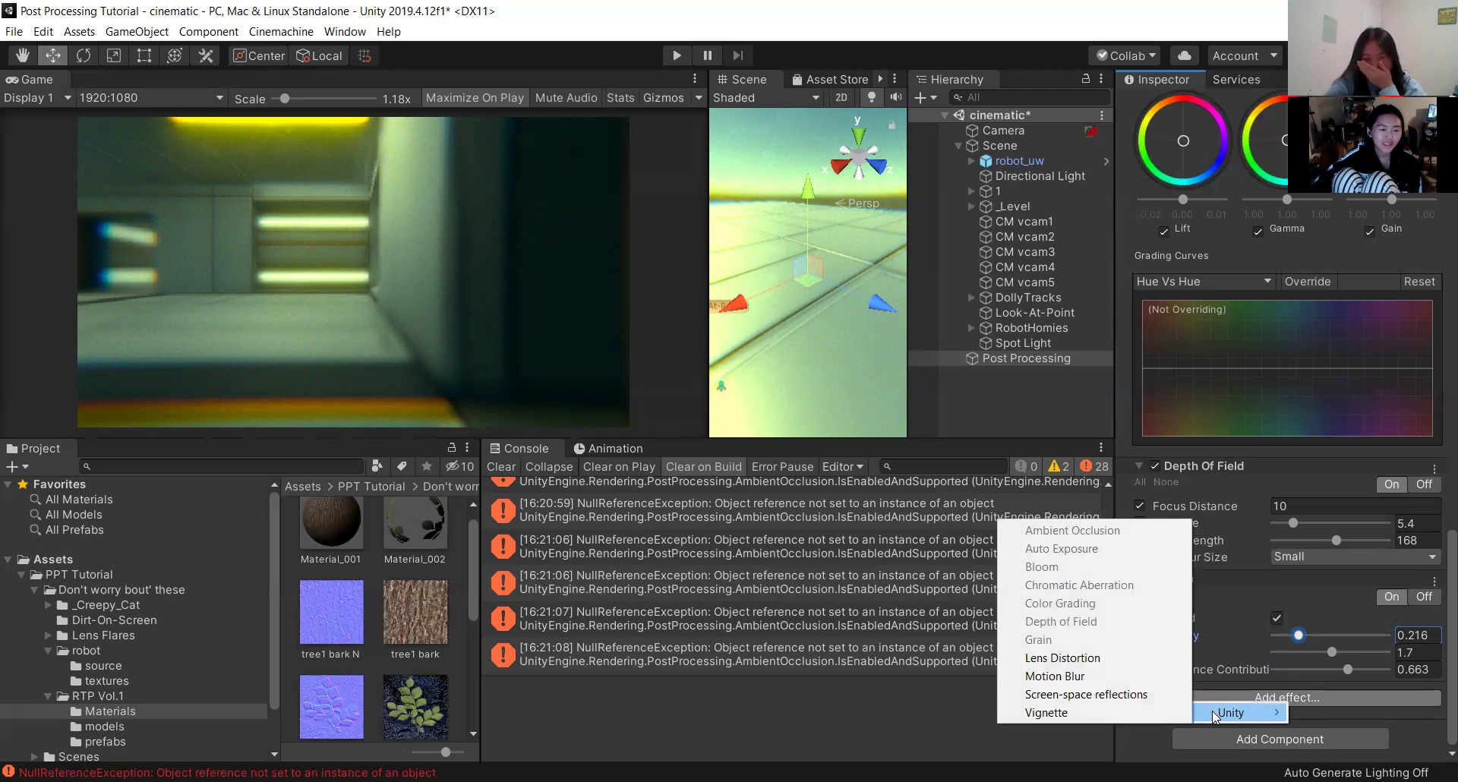
left_click(1081, 658)
scroll(1255, 613, "down", 3)
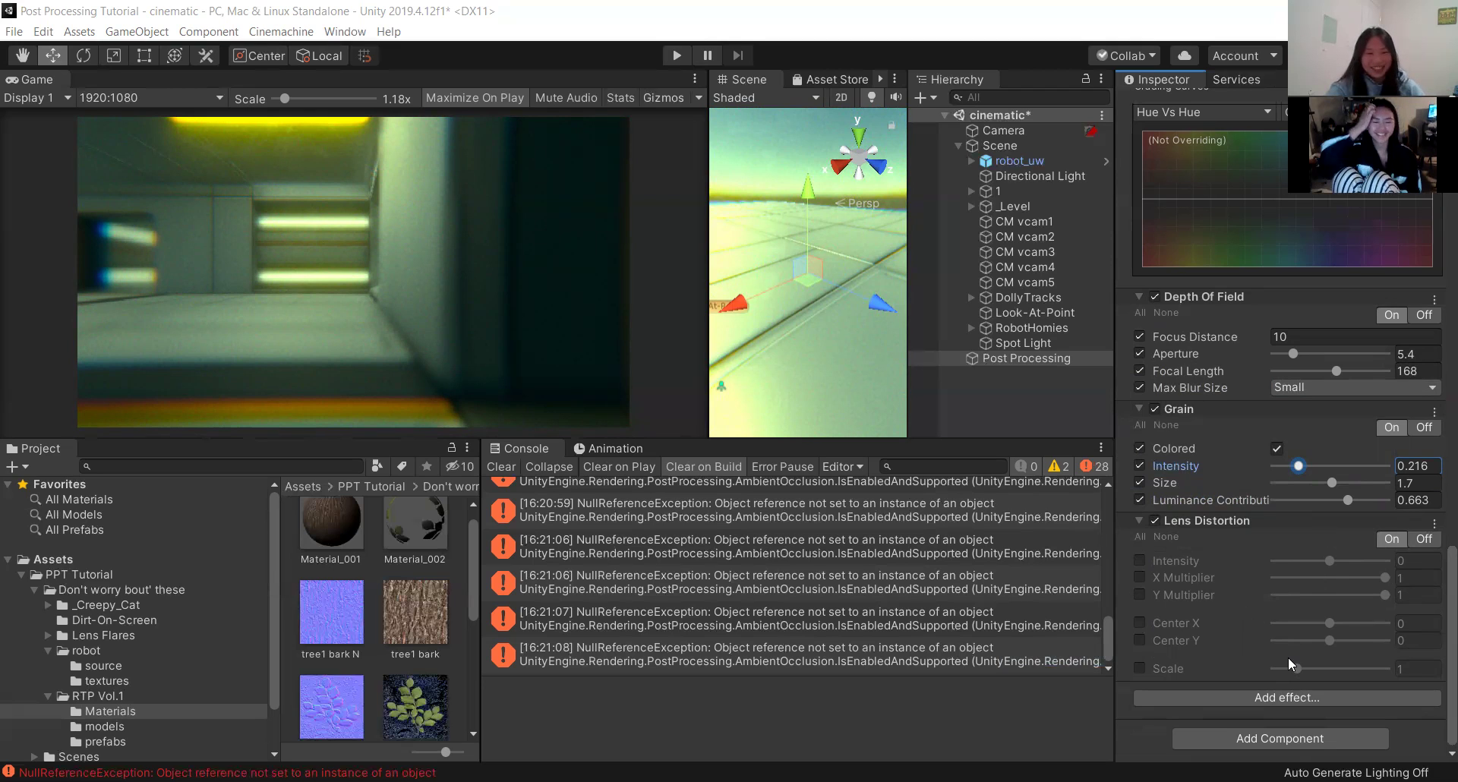
Enable the Lens Distortion overrides for Intensity, X Multiplier, Y Multiplier, Center X, Center Y and Scale.
left_click(1140, 561)
left_click(1139, 593)
left_click(1139, 577)
left_click(1140, 623)
left_click(1140, 640)
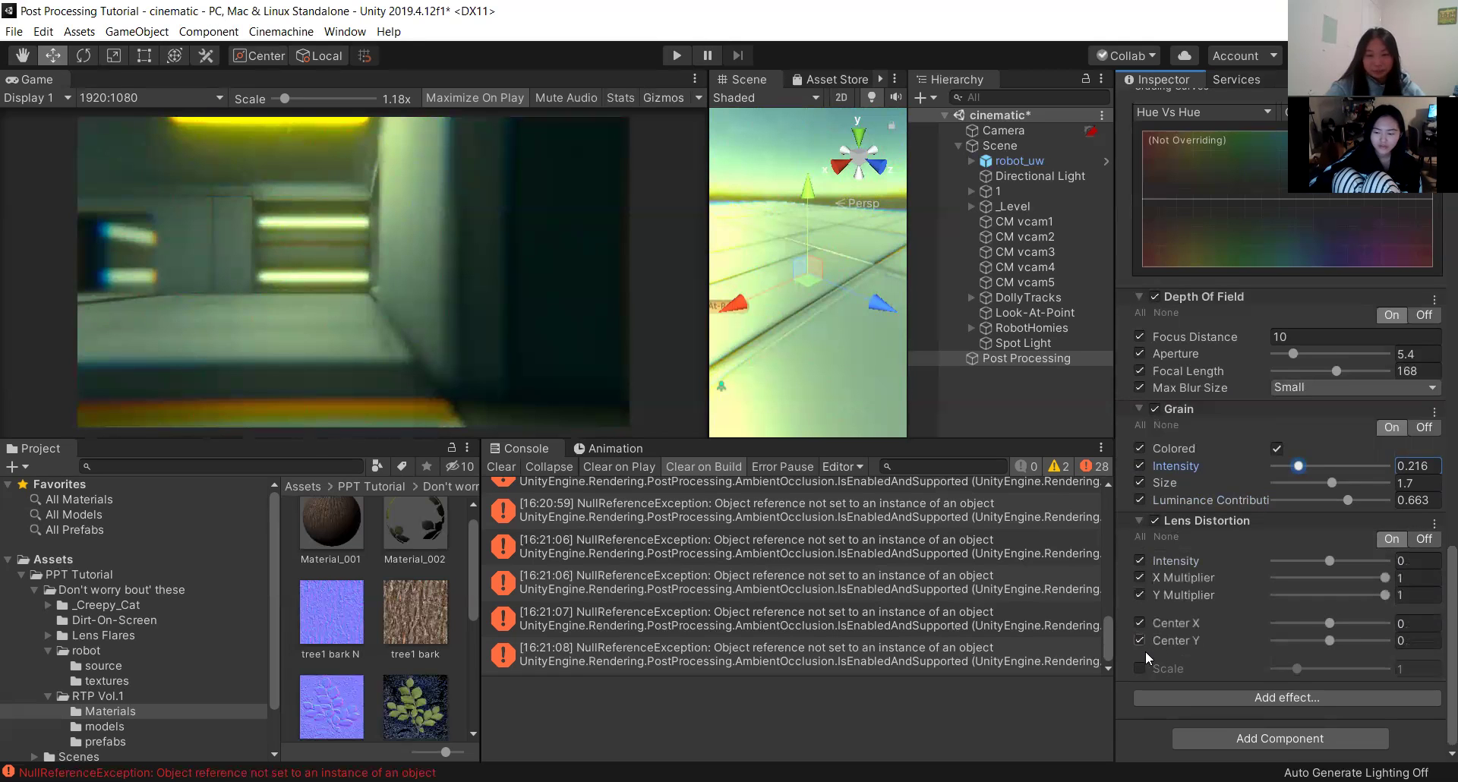
left_click(1139, 666)
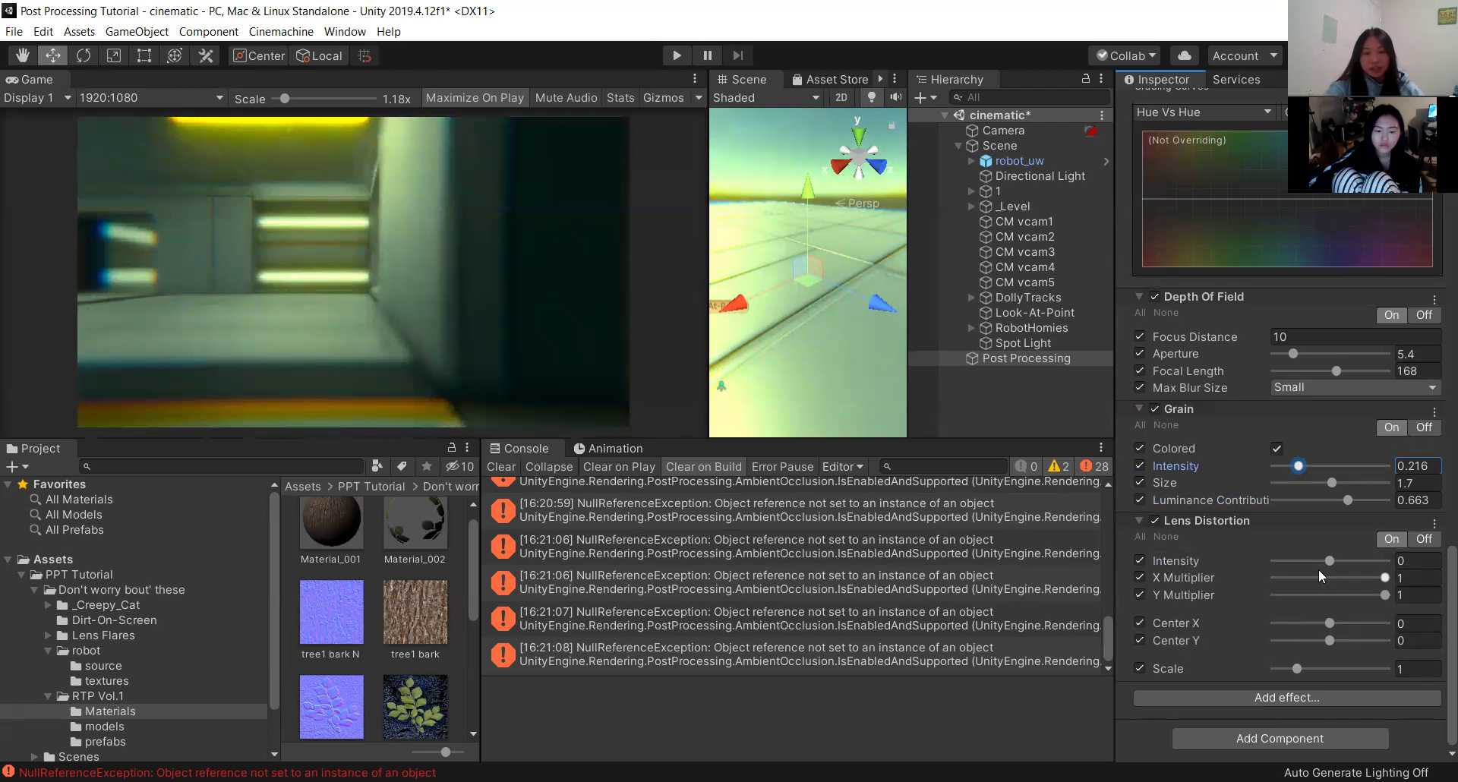
Try Lens Distortion Intensity at 100 and -10, and reset it to 0.
left_click_drag(1330, 564, 1413, 566)
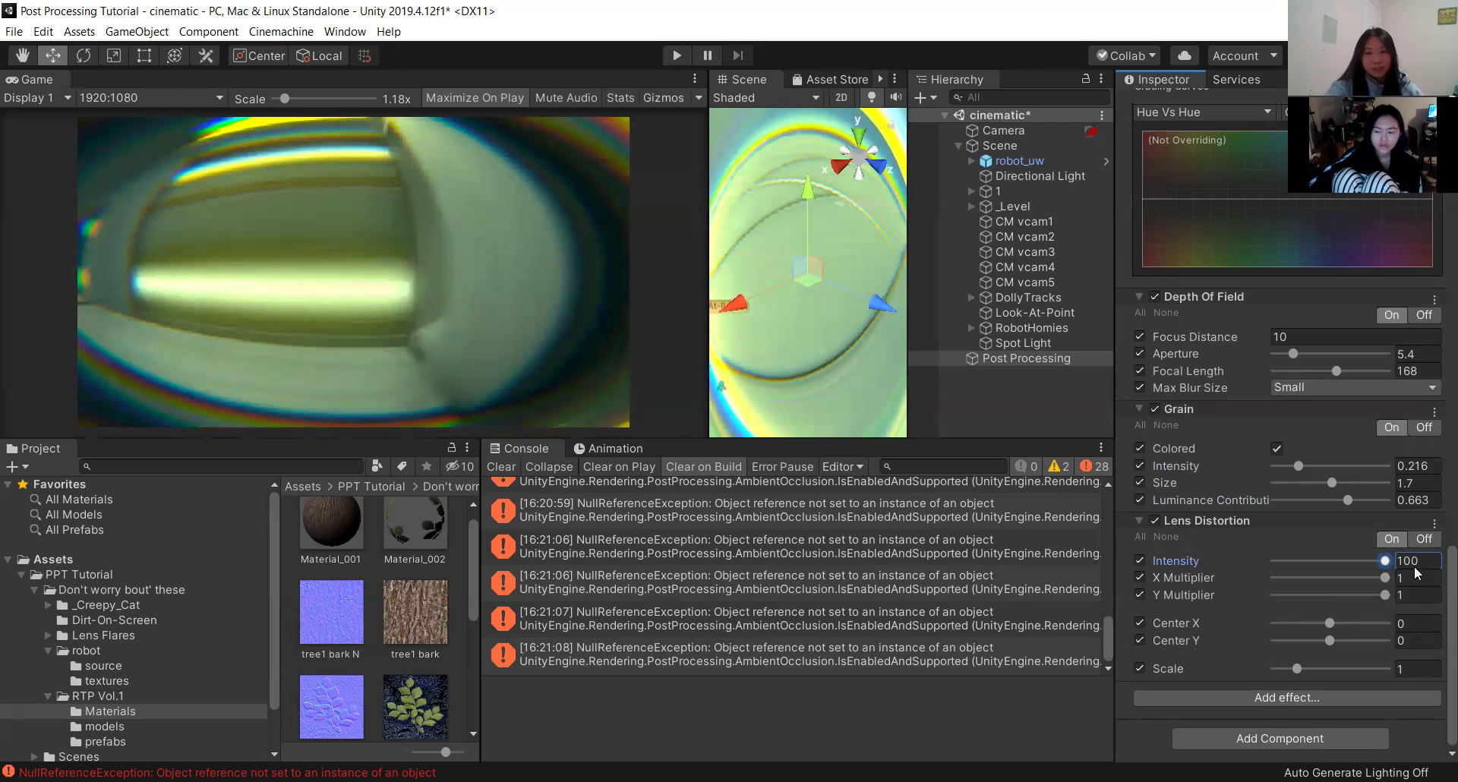
left_click(1325, 560)
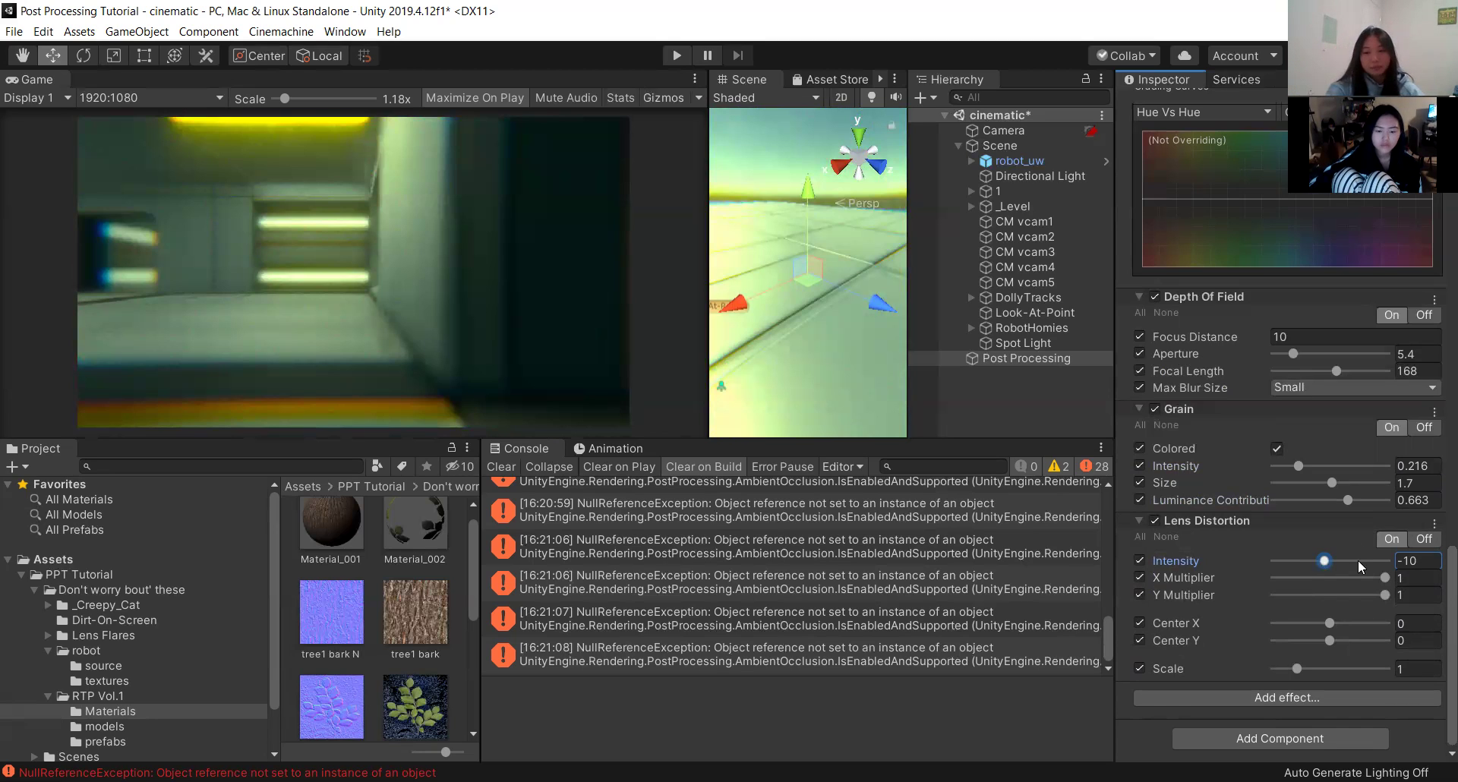
left_click(1416, 560)
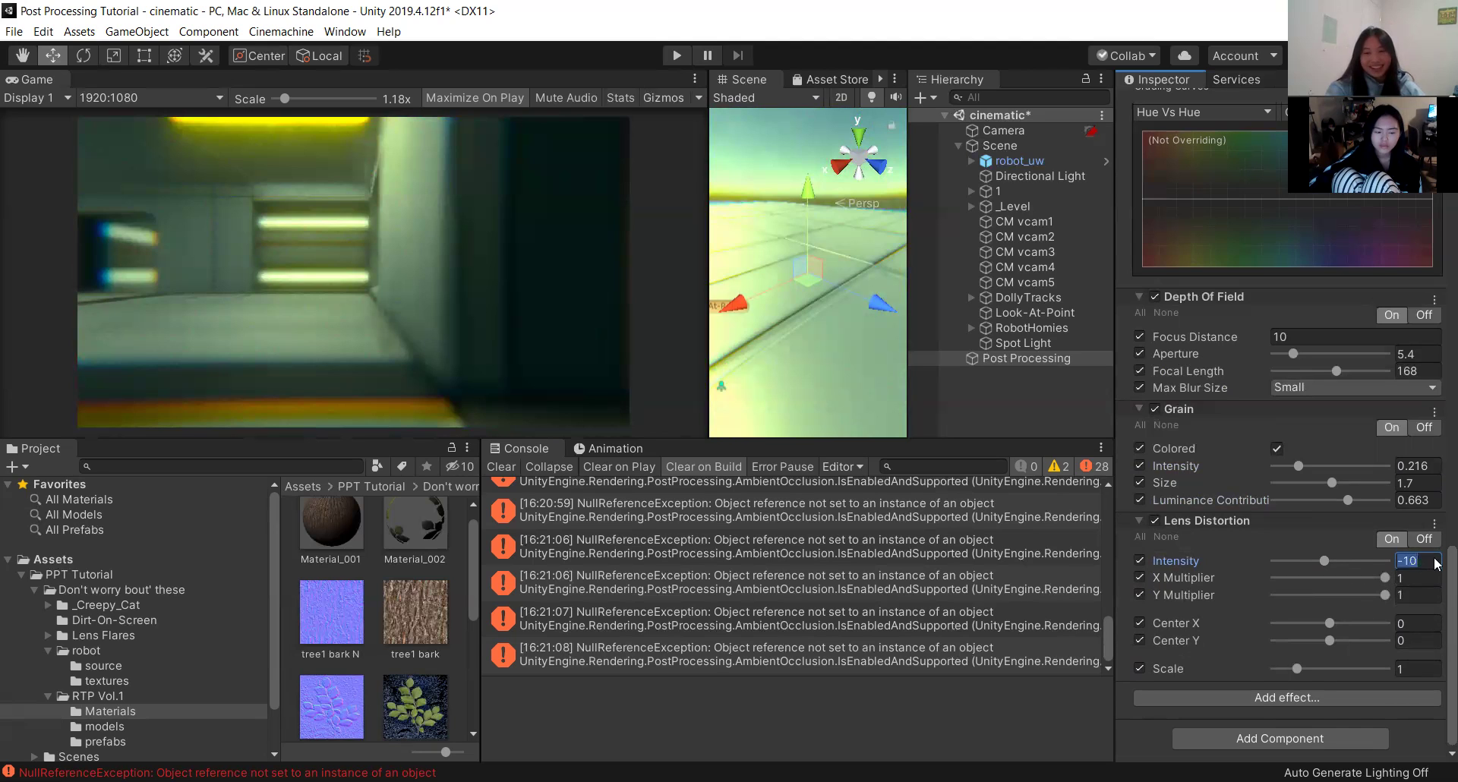
type("0")
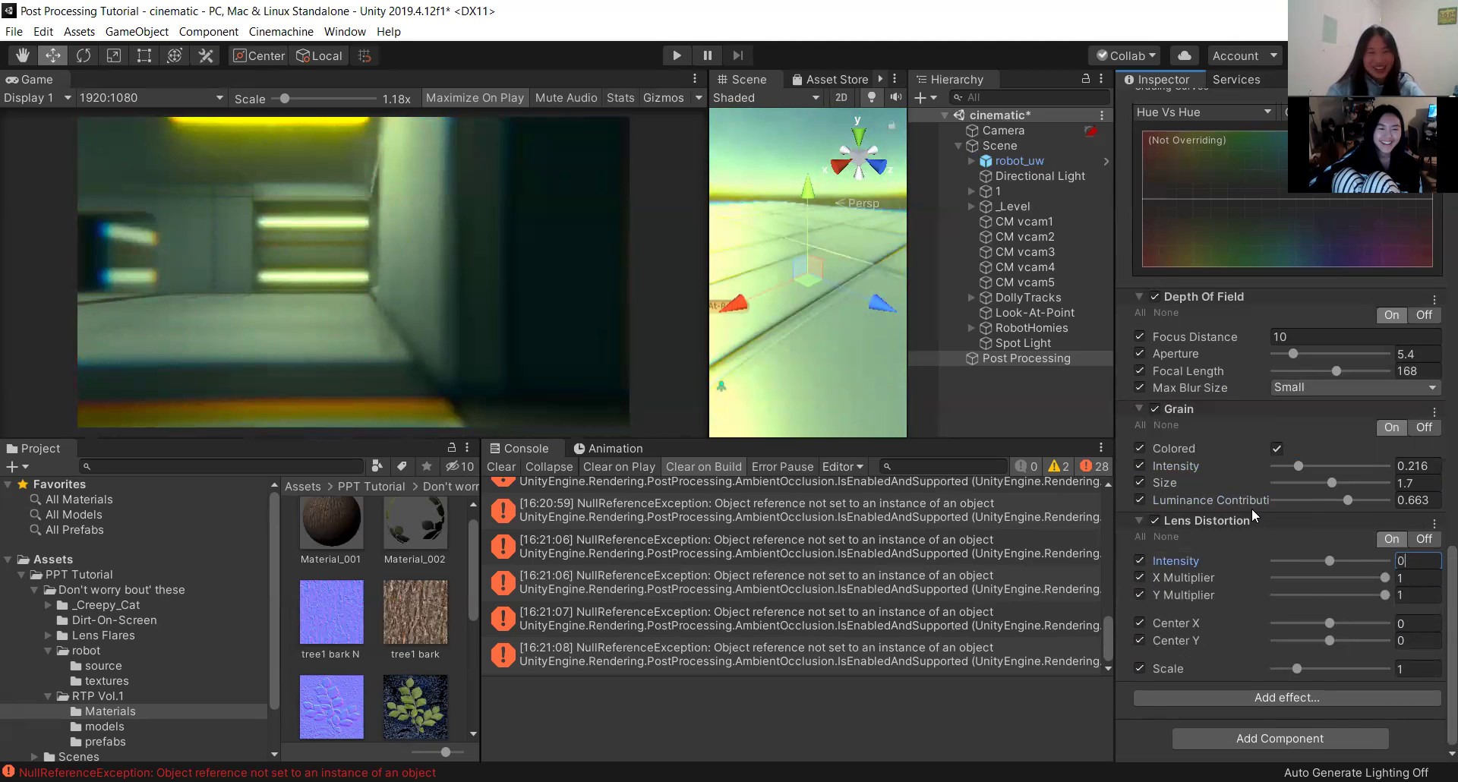
Try Lens Distortion Intensity at -100 and 19, and return it to 0.
left_click_drag(1329, 561, 1164, 544)
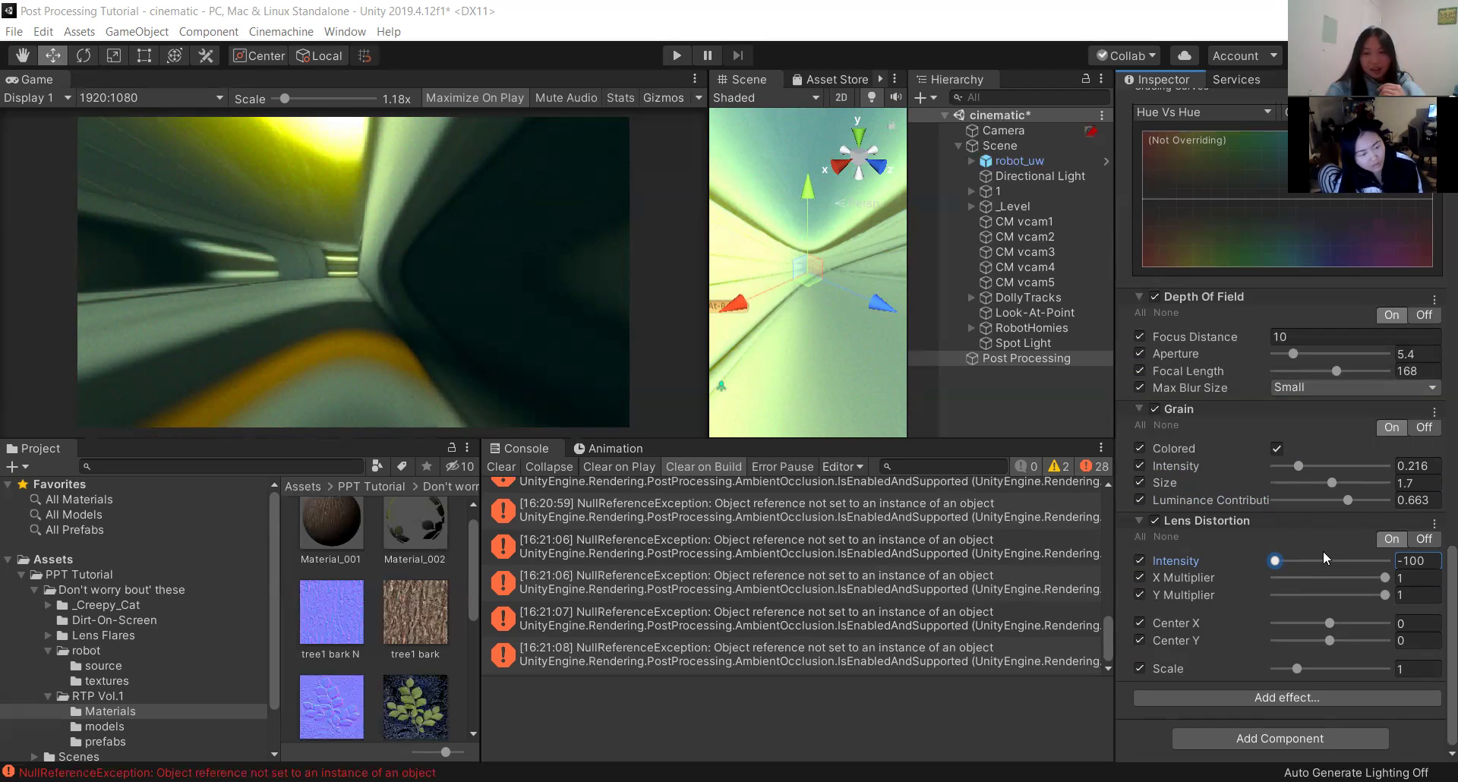
left_click_drag(1287, 560, 1341, 560)
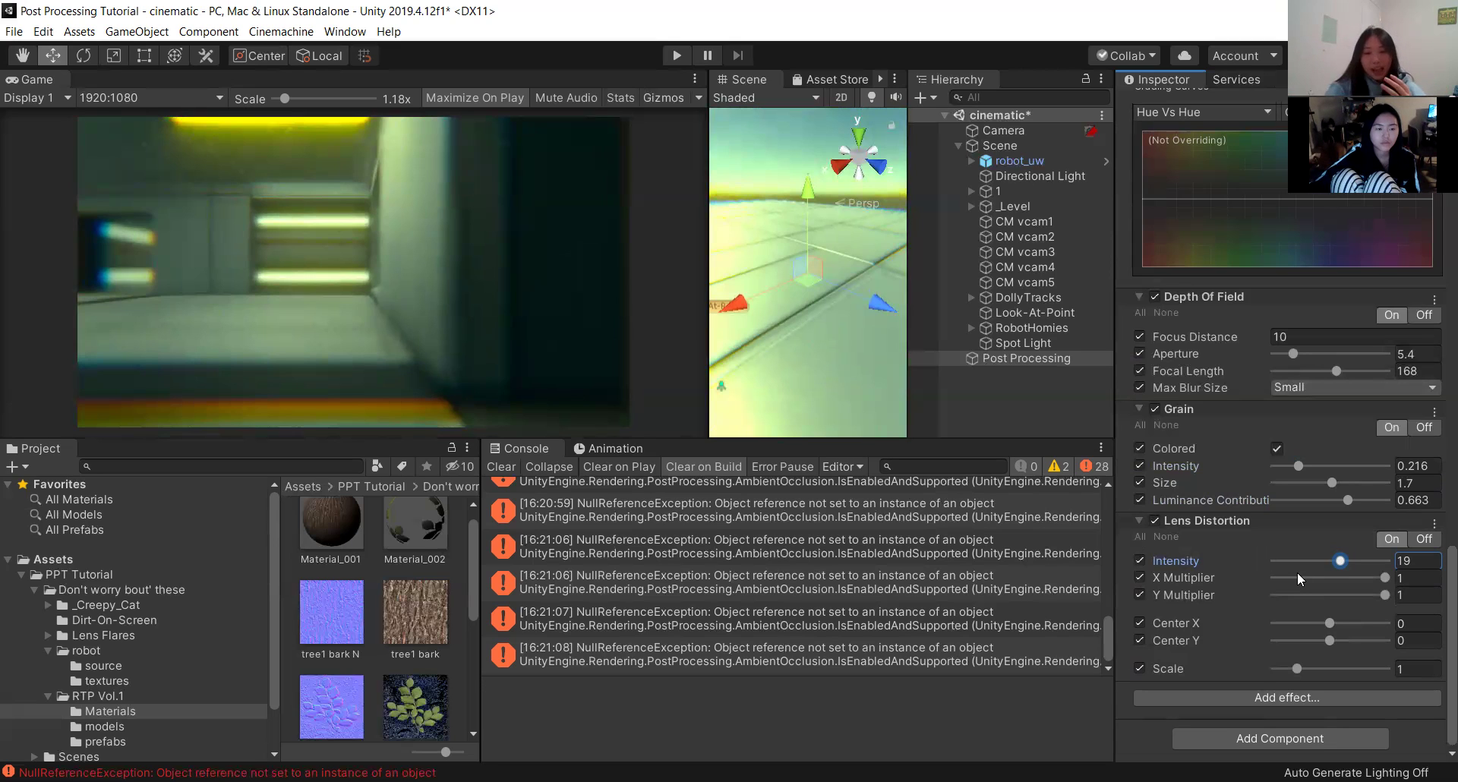
left_click_drag(1340, 561, 1312, 562)
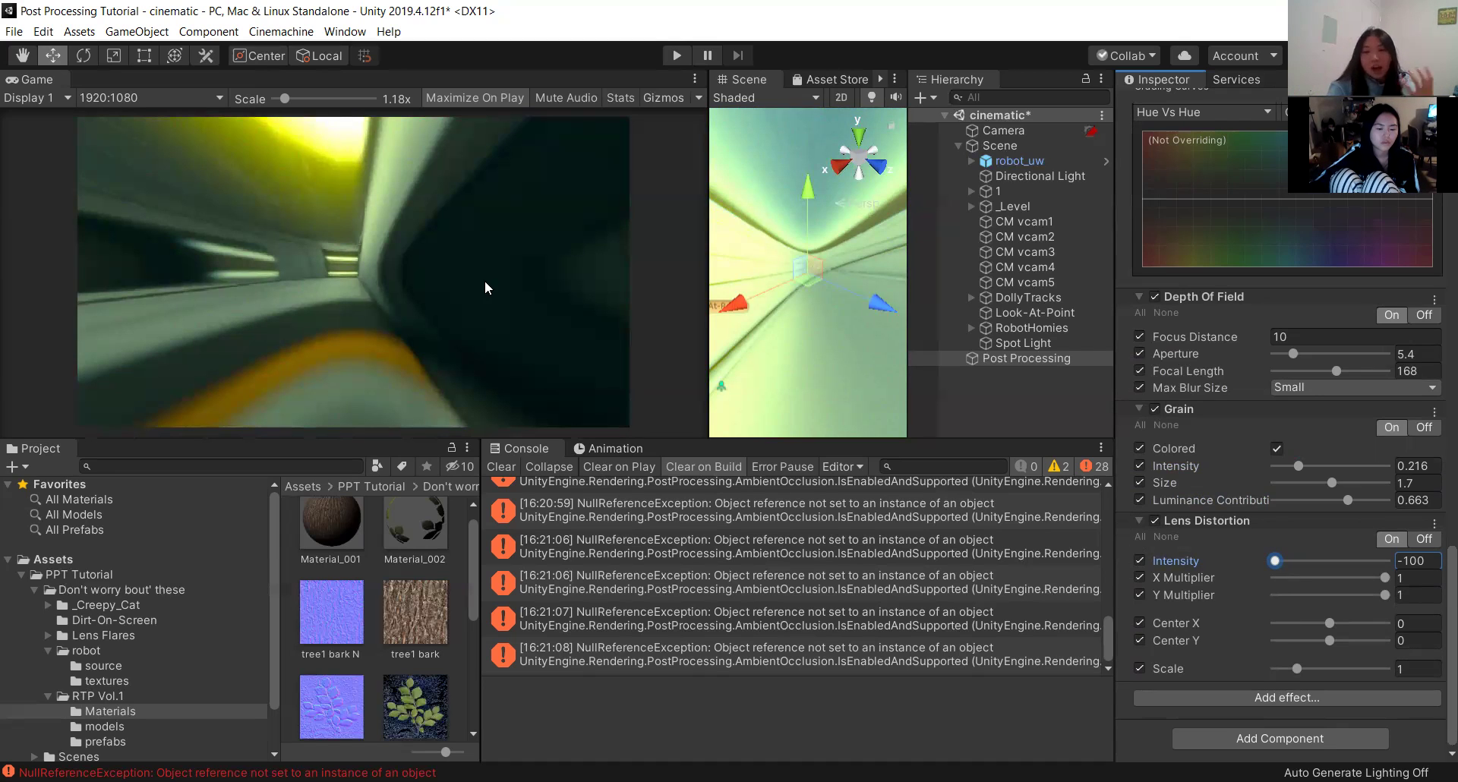
type("0")
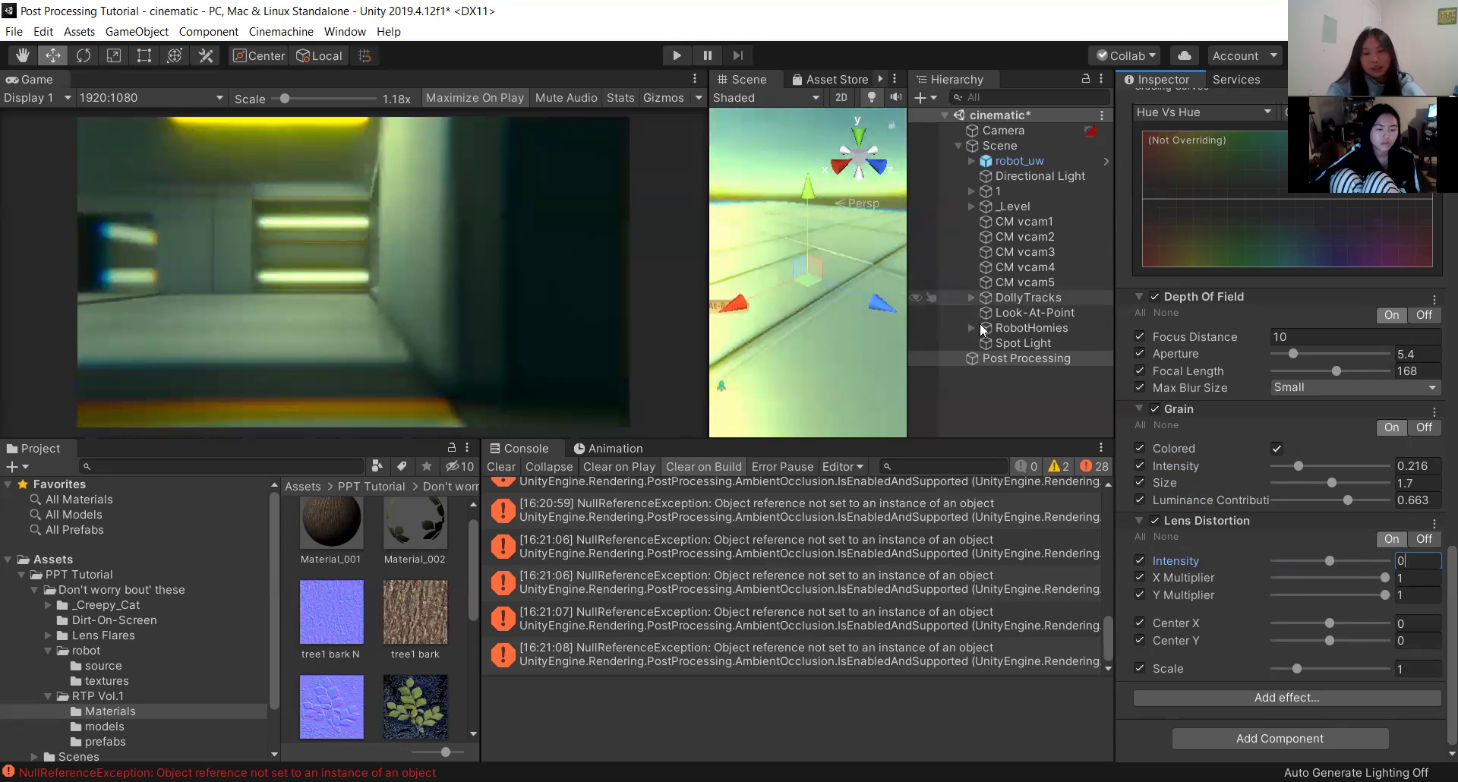
mouse_move(1328, 561)
left_mouse_down()
mouse_move(1377, 562)
mouse_move(1250, 554)
mouse_move(1315, 561)
left_mouse_up()
type("0")
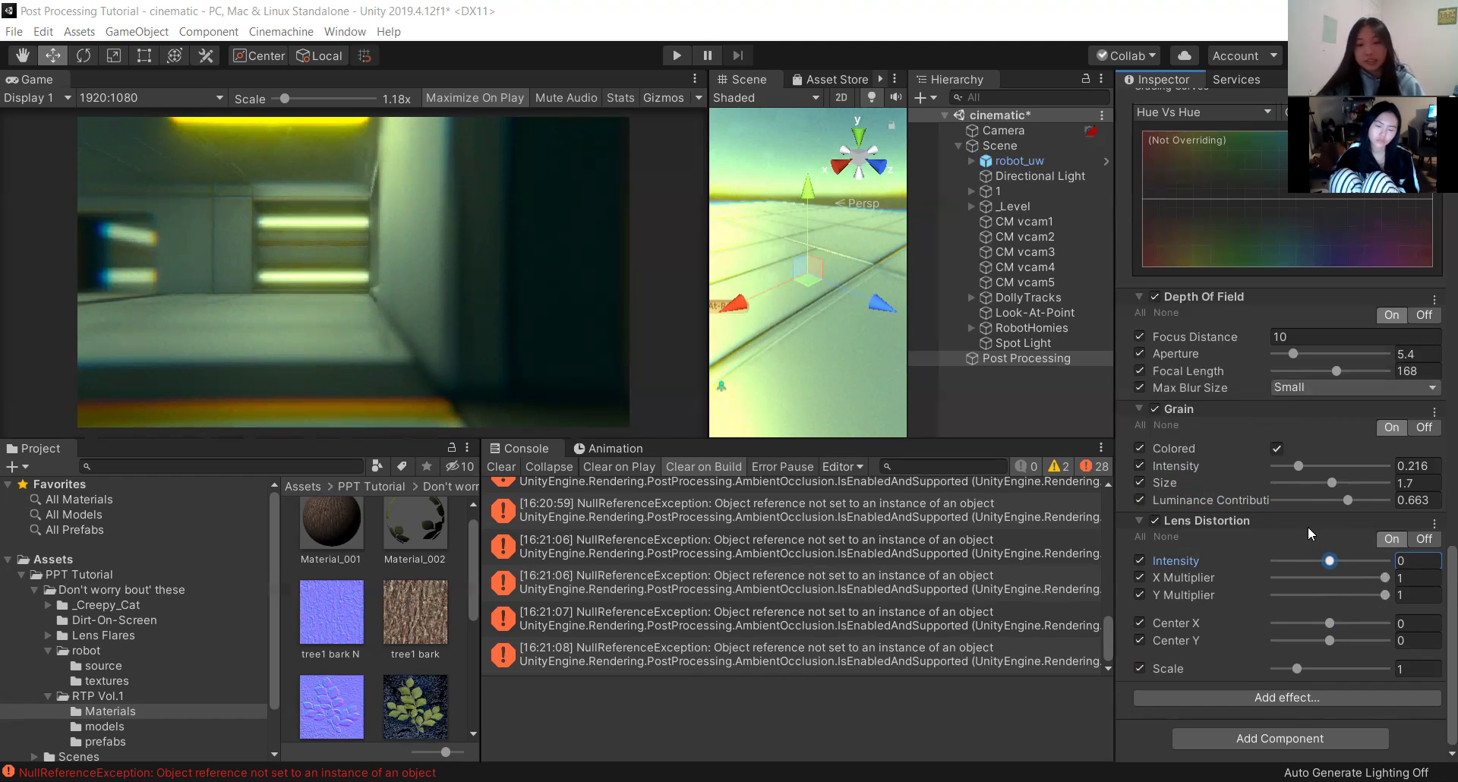
scroll(1312, 513, "up", 15)
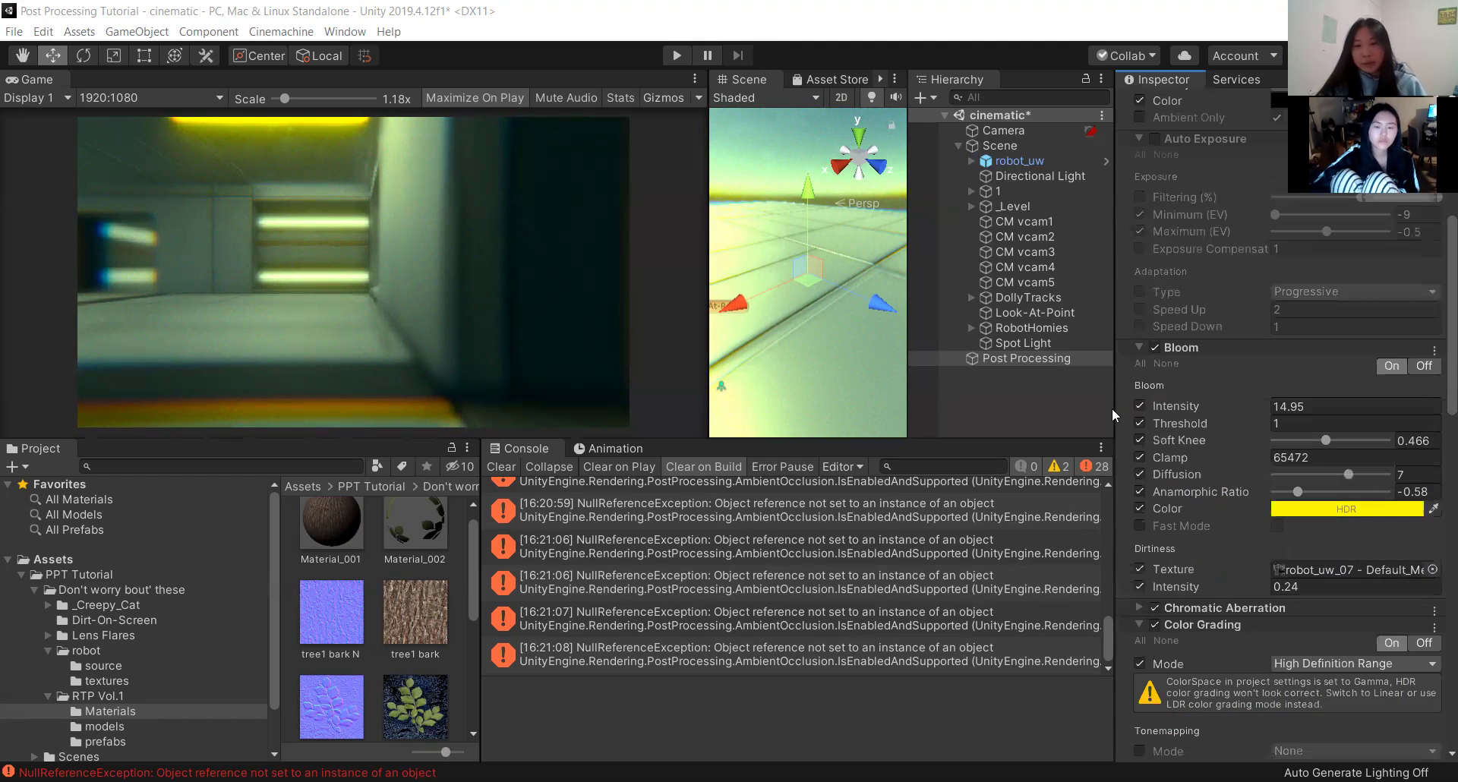
scroll(1248, 316, "up", 8)
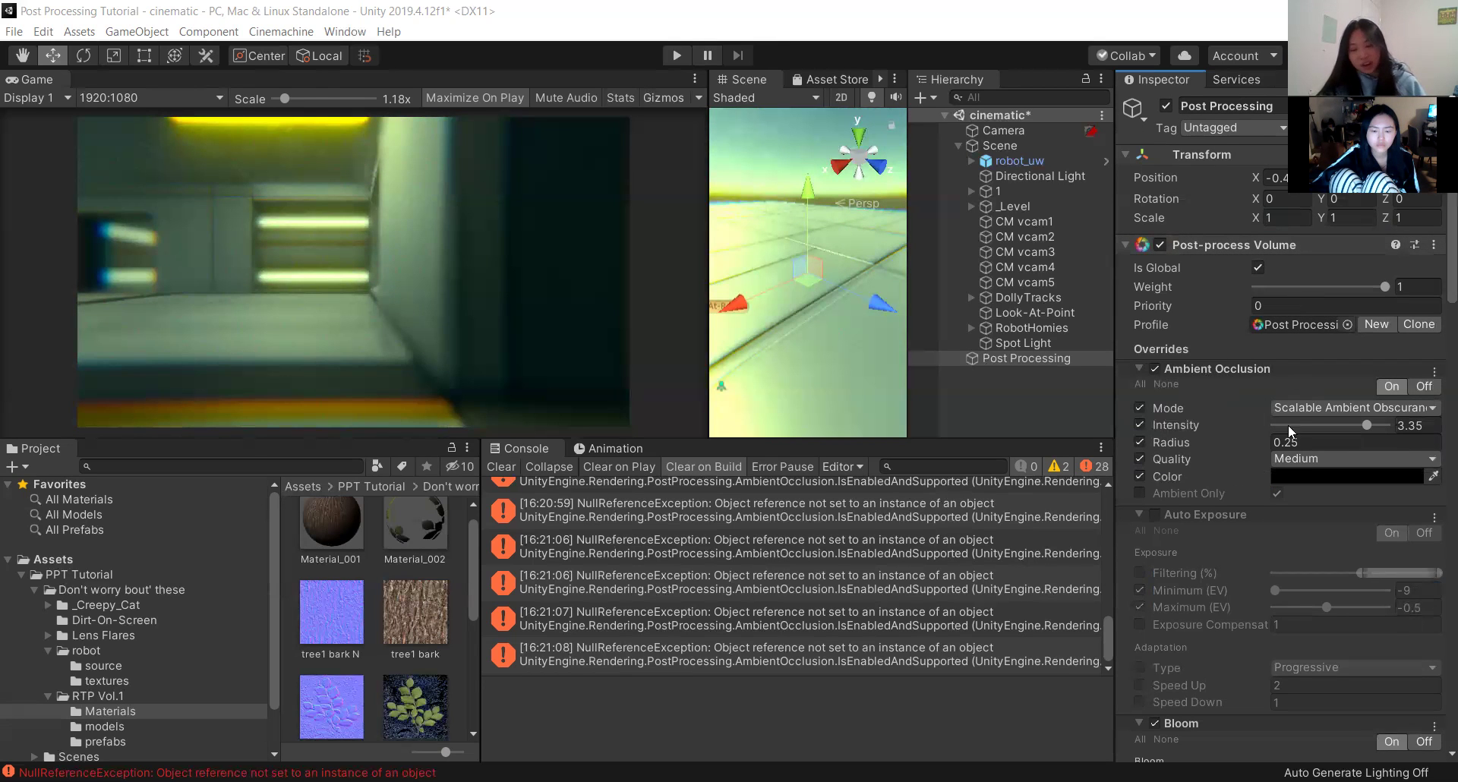
scroll(1150, 545, "down", 10)
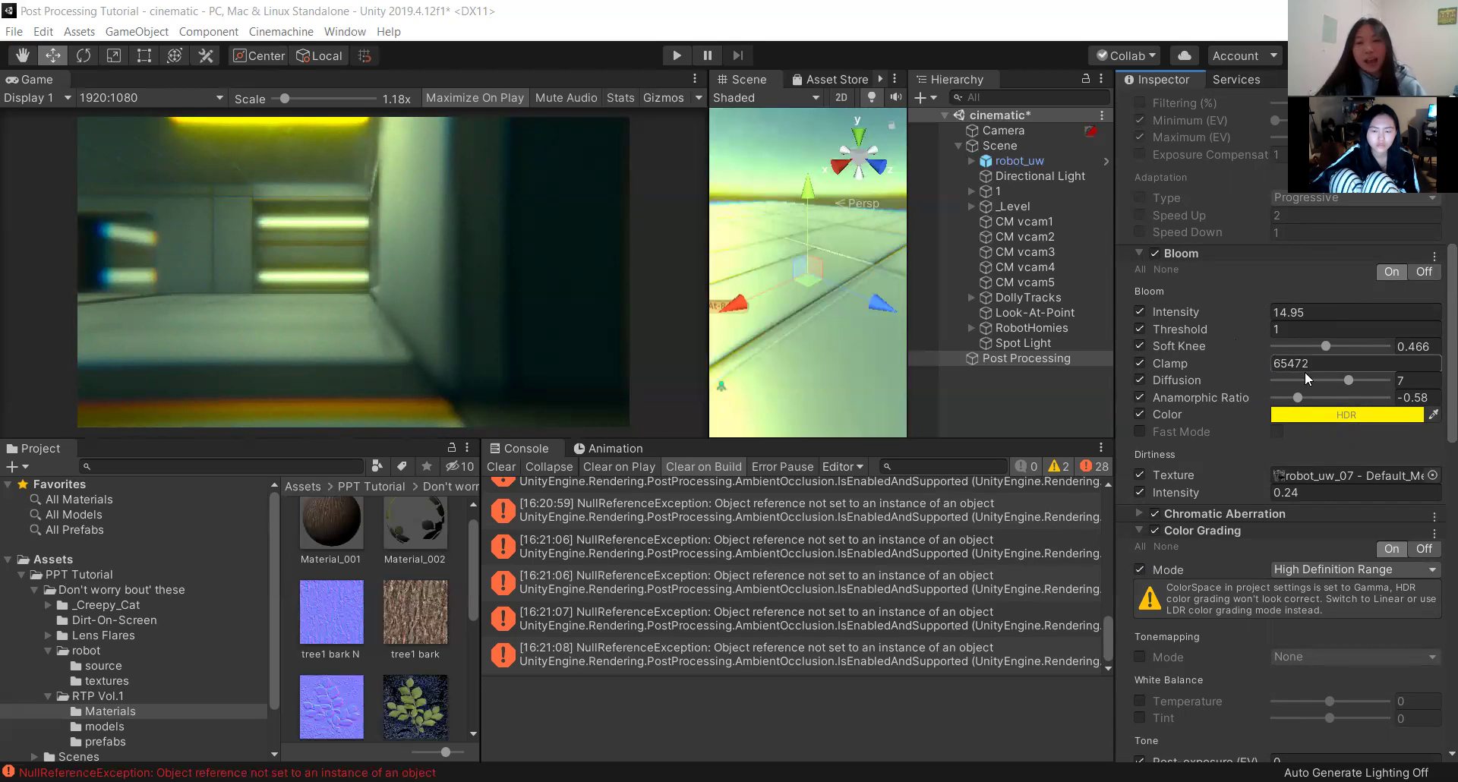
scroll(1298, 334, "down", 20)
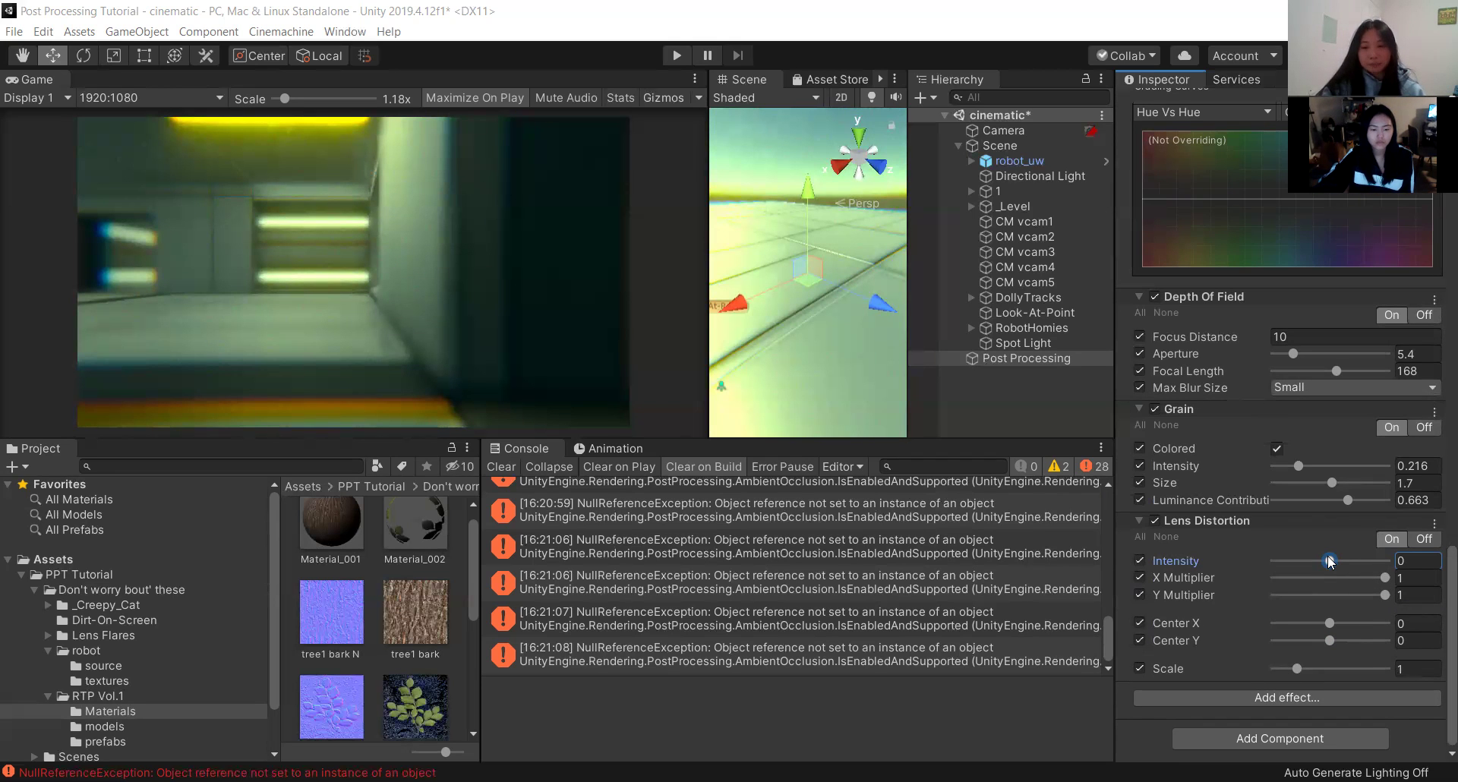
Set Lens Distortion Intensity to 67, and try the X and Y Multipliers at 0 before restoring both to 1.
left_click_drag(1349, 560, 1235, 580)
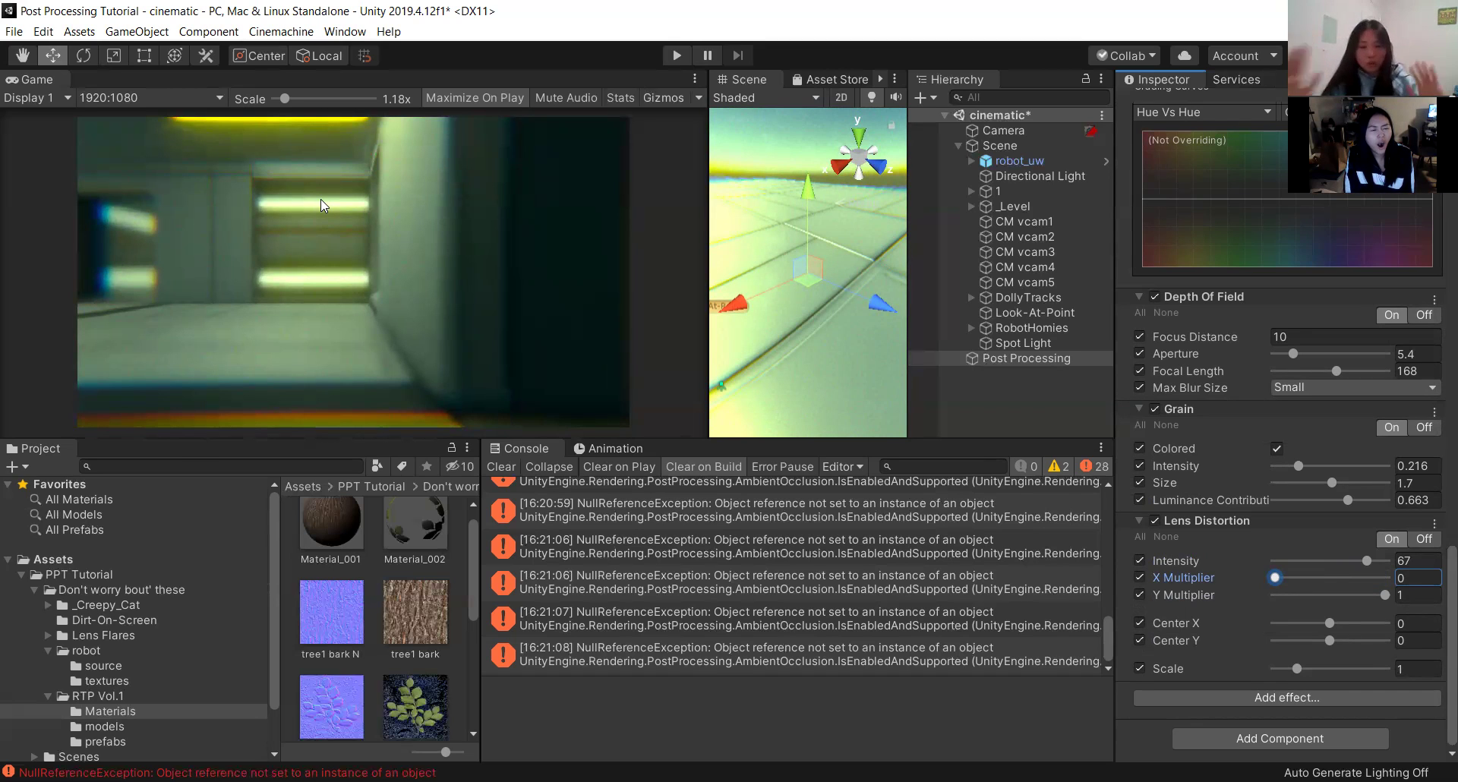
key("Tab")
type("0.")
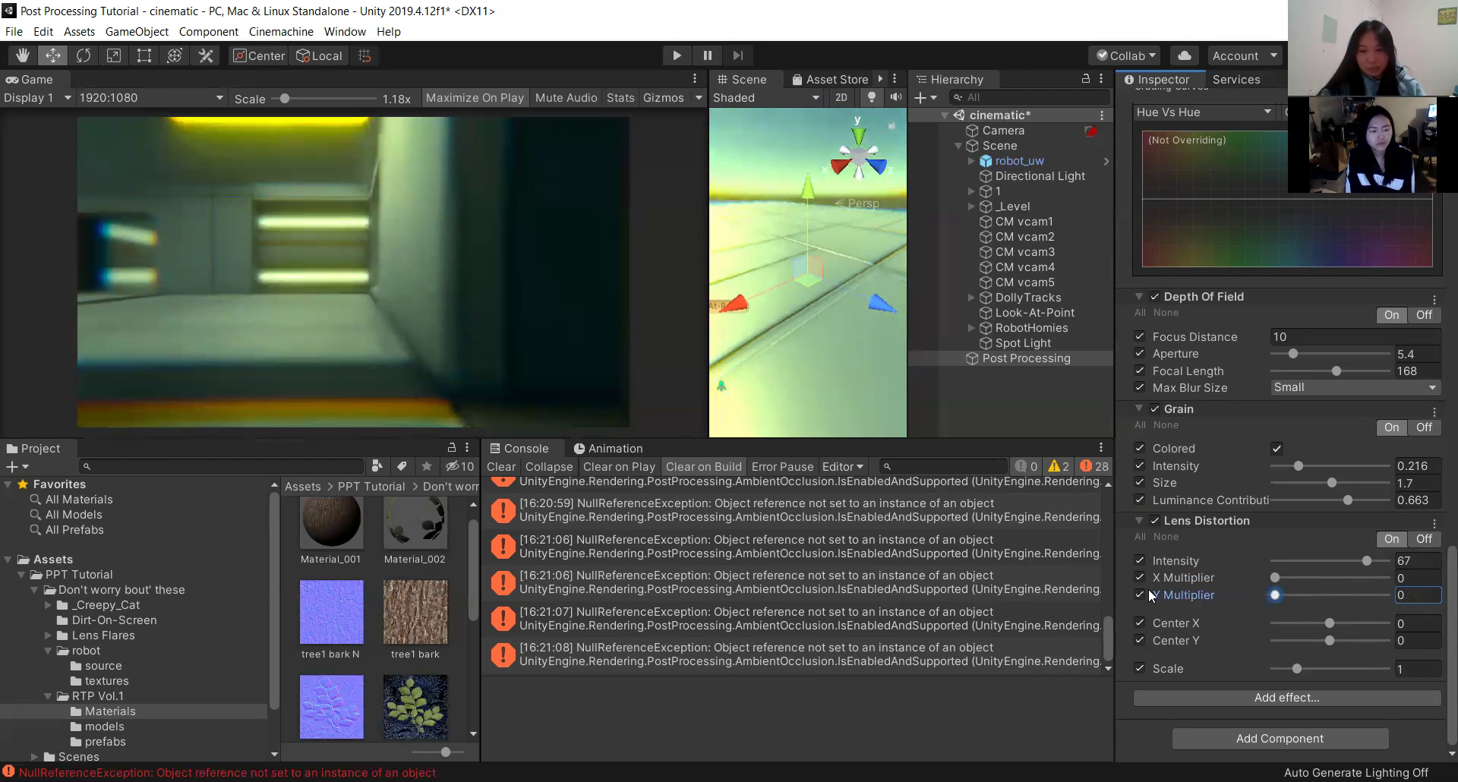
left_click_drag(1275, 578, 1436, 584)
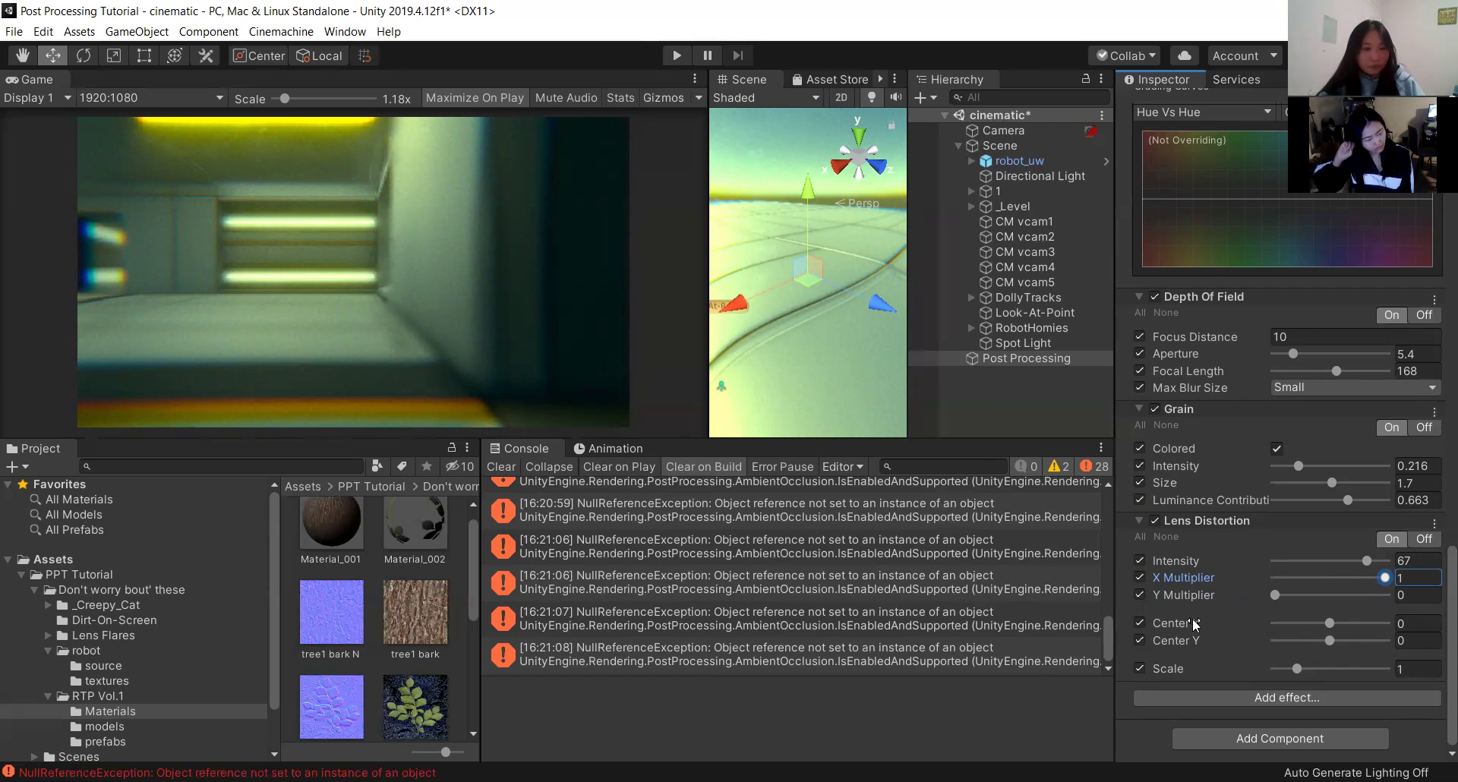
left_click_drag(1283, 590, 1437, 597)
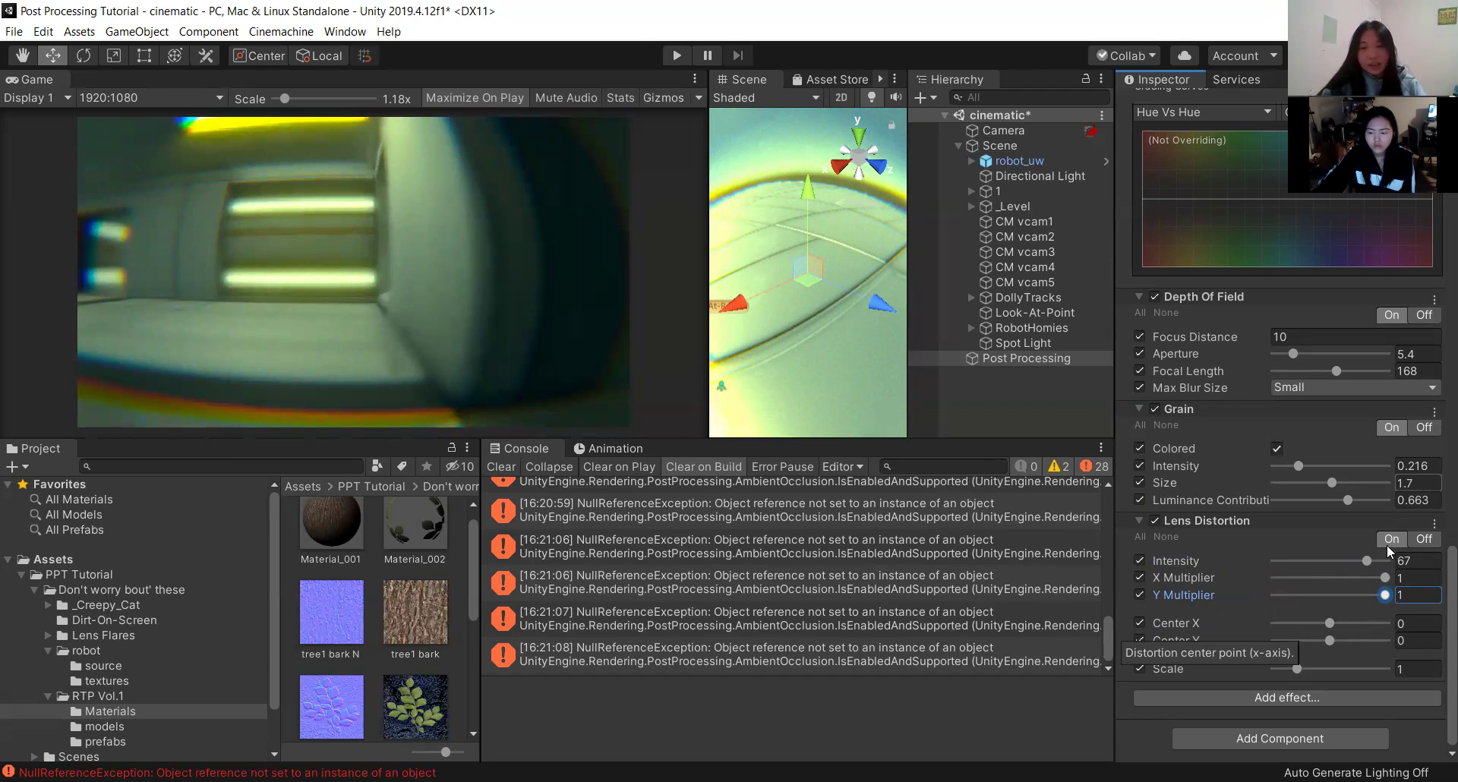
Try shifting the Lens Distortion Center X and Center Y, and reset both to 0.
left_click(1329, 623)
left_click_drag(1313, 626, 1348, 640)
left_click(1420, 623)
type("0")
key("Tab")
type("0")
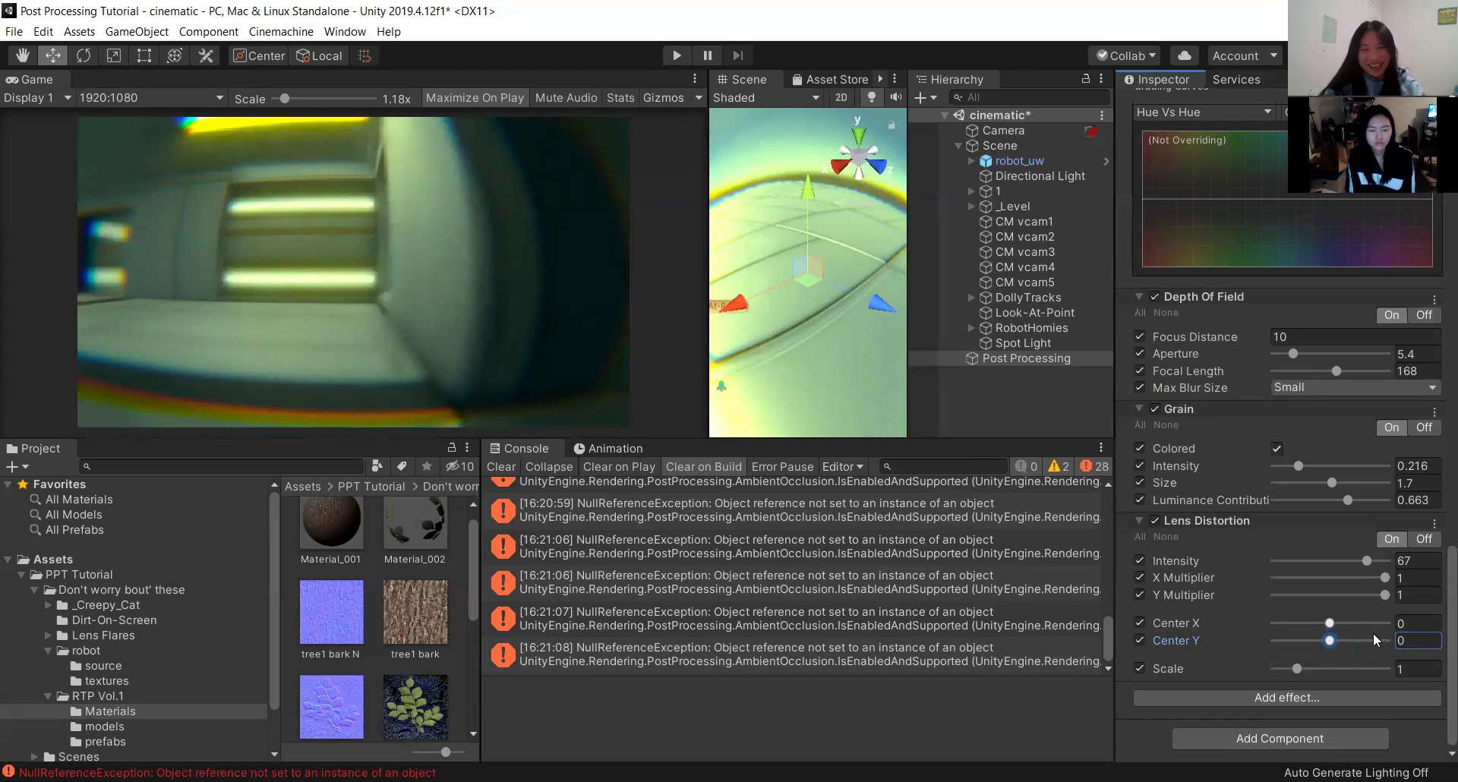
Widen the Scene view and switch the Camera's Post-process Layer off and back on to compare the image.
mouse_move(1196, 584)
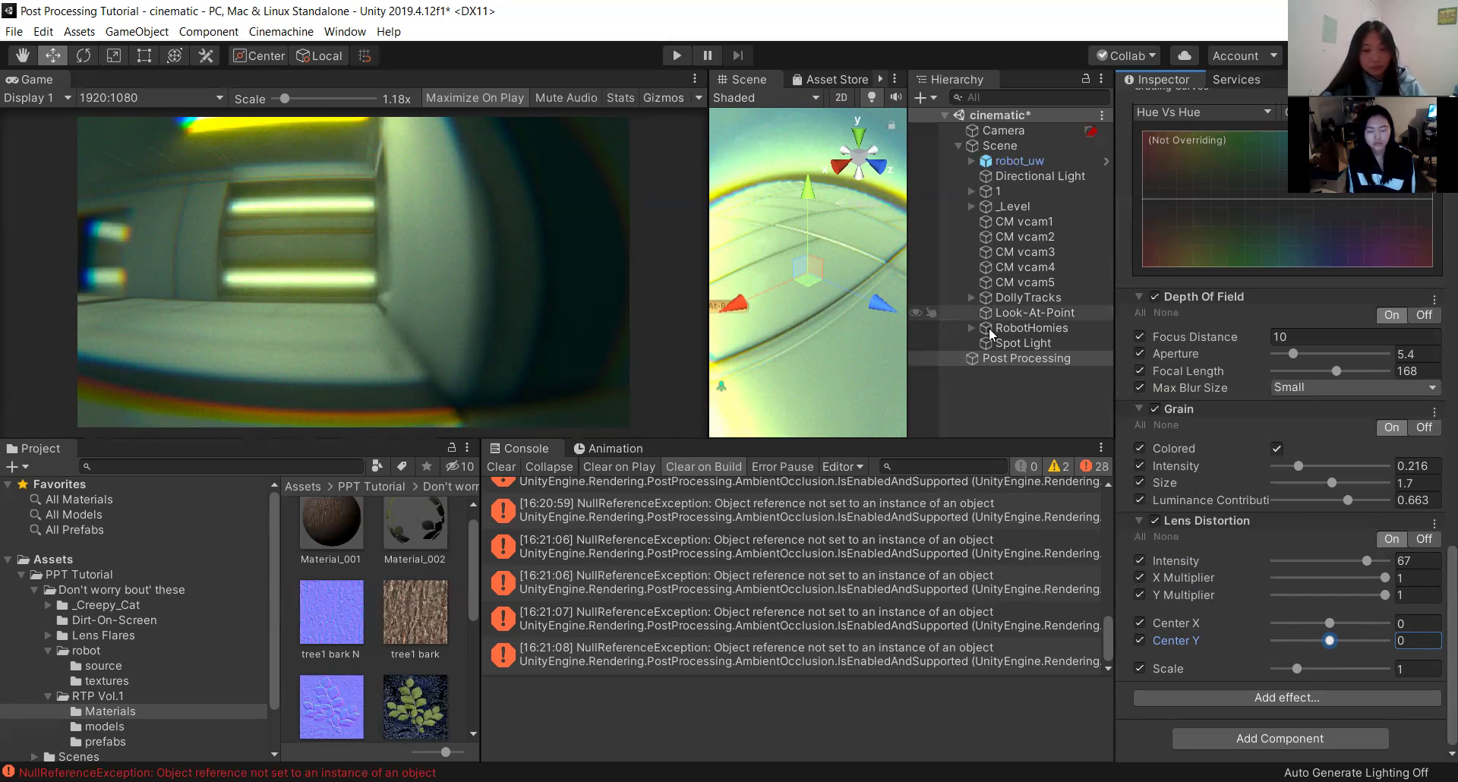
left_click_drag(709, 357, 507, 397)
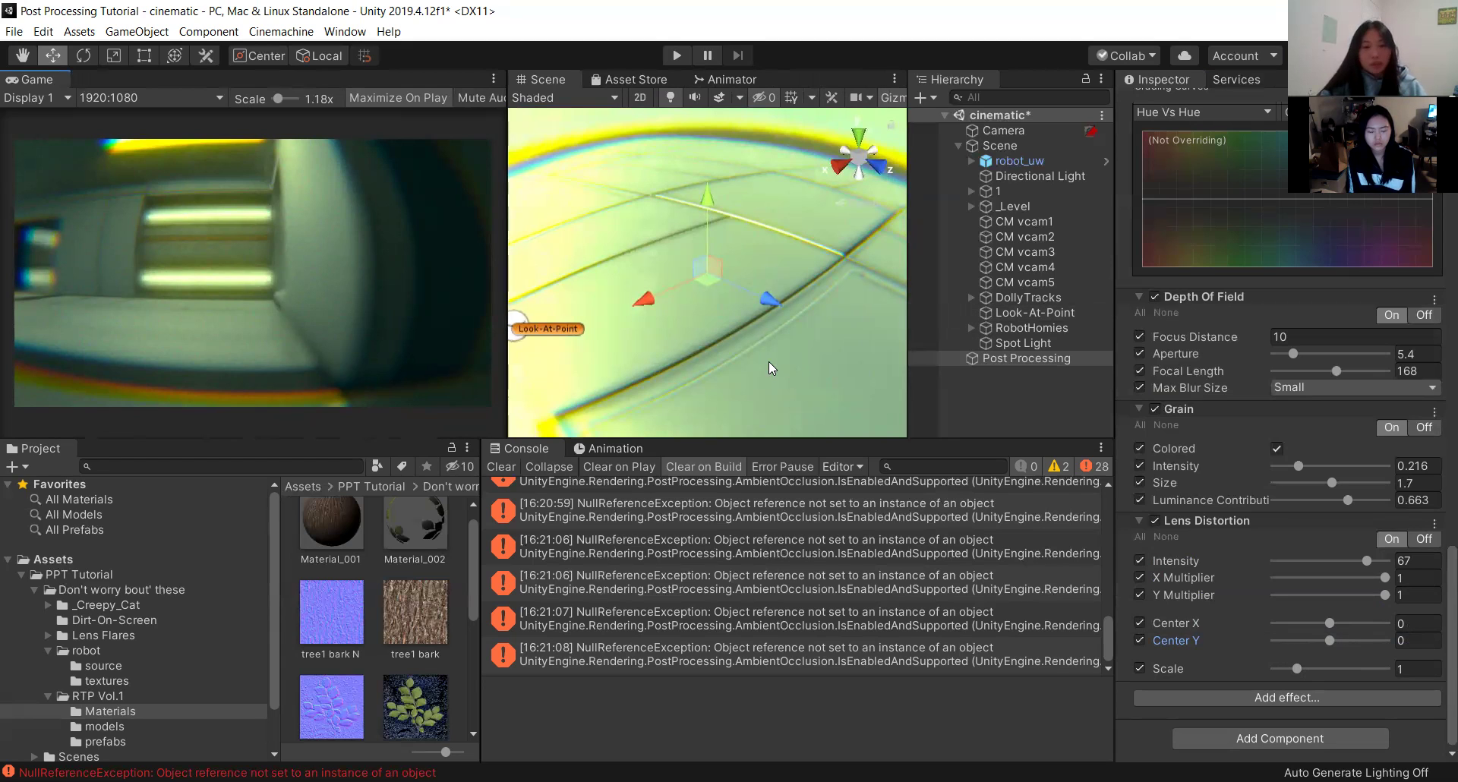
left_click(1009, 132)
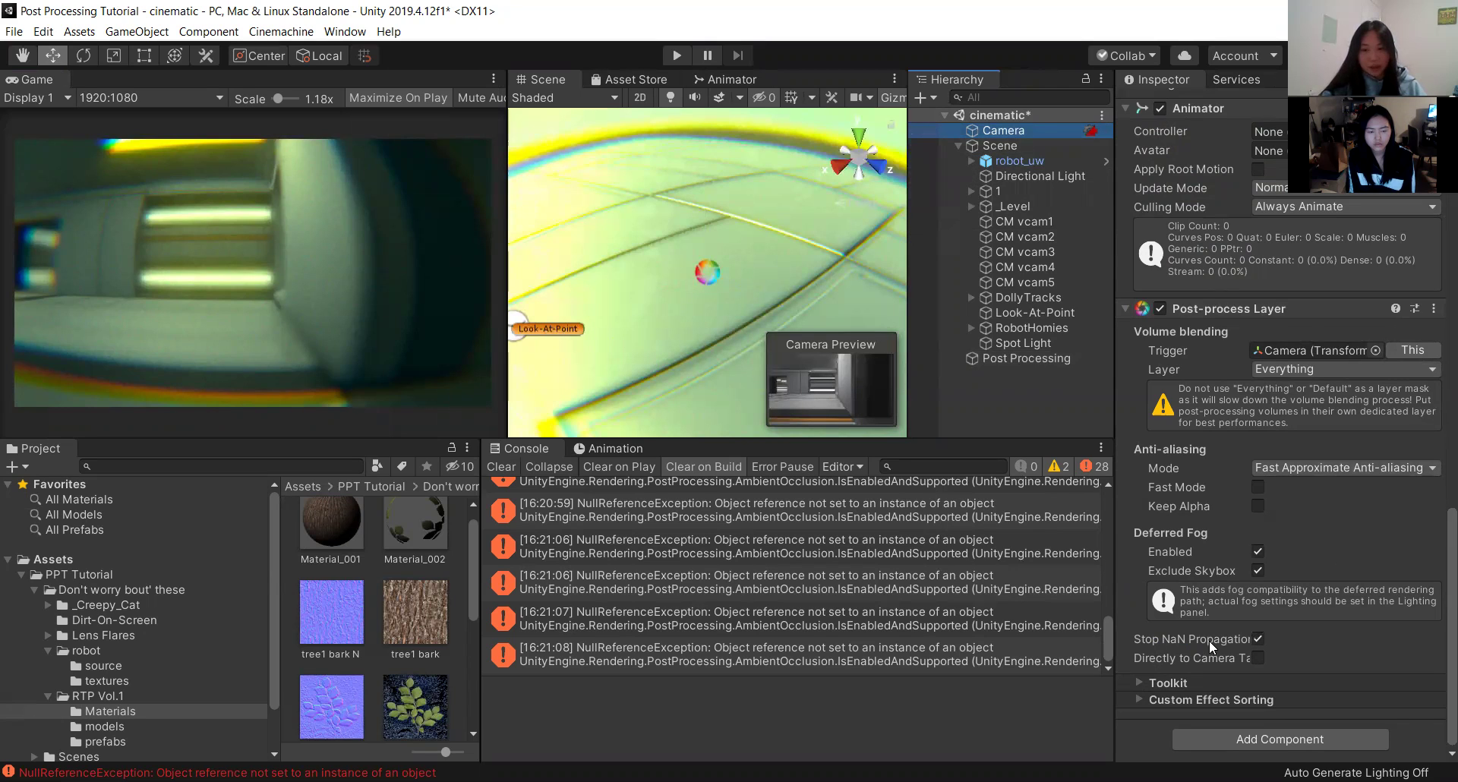
left_click(1160, 308)
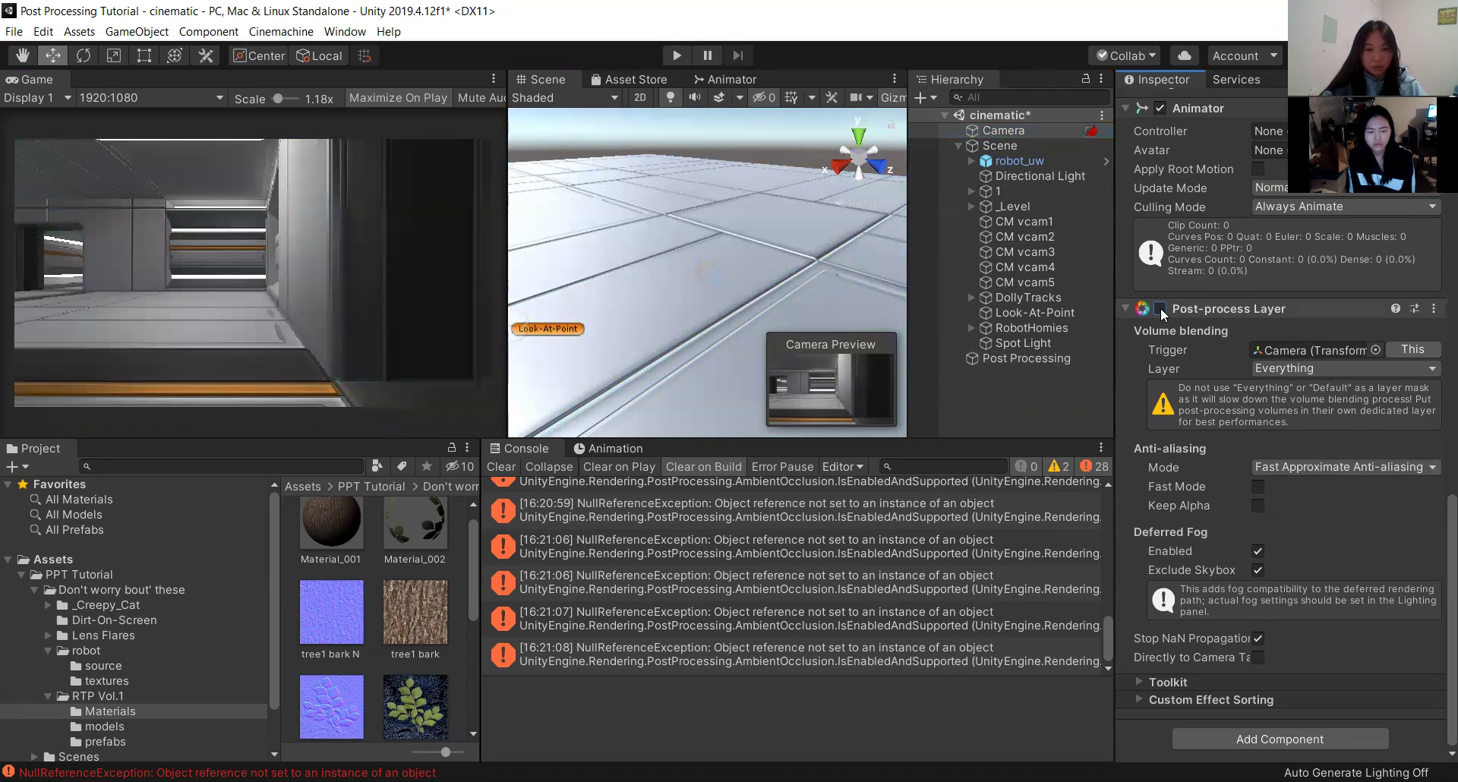
left_click(1160, 309)
left_click(735, 173)
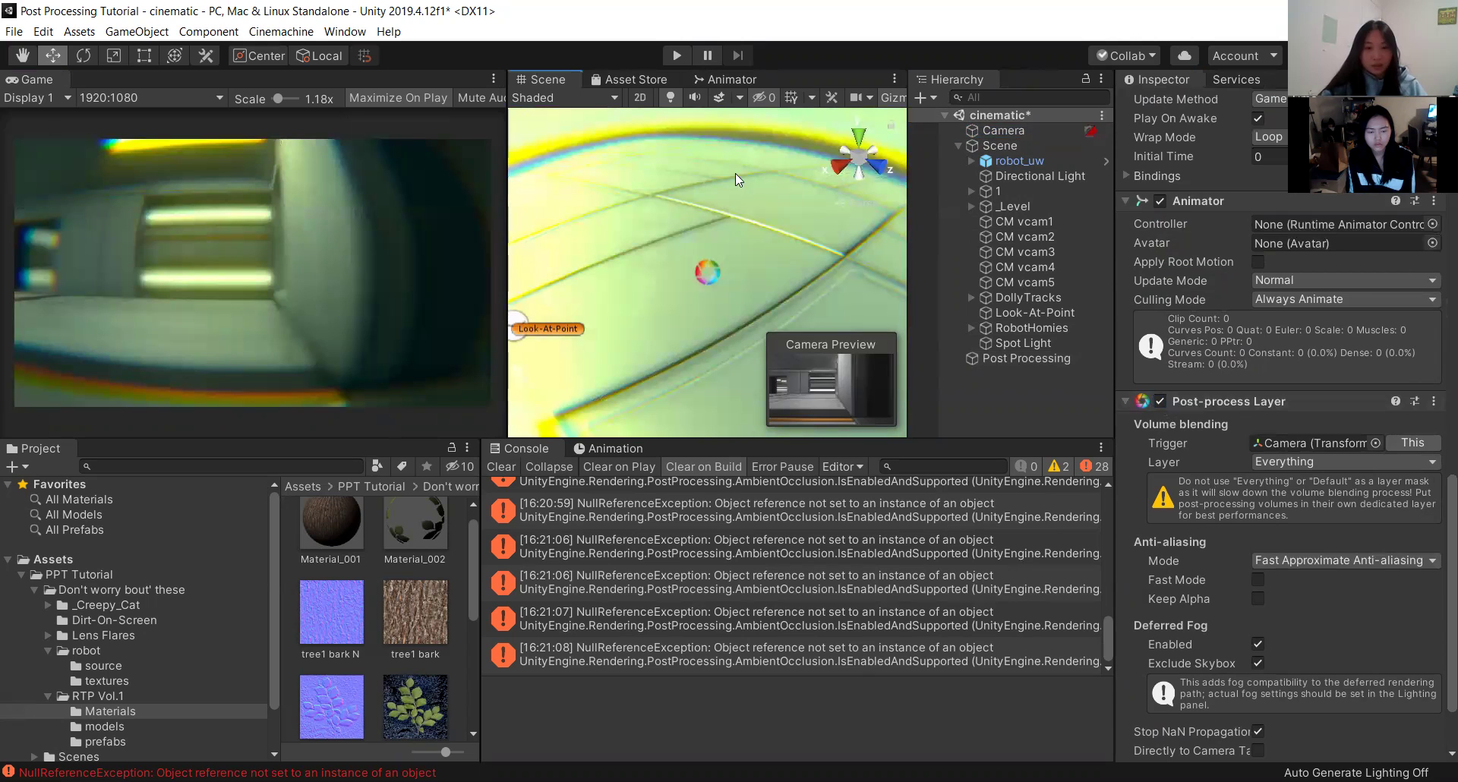
Deactivate and reactivate the Camera object to compare the Scene view, and review its Post-process Layer settings.
left_click(1004, 131)
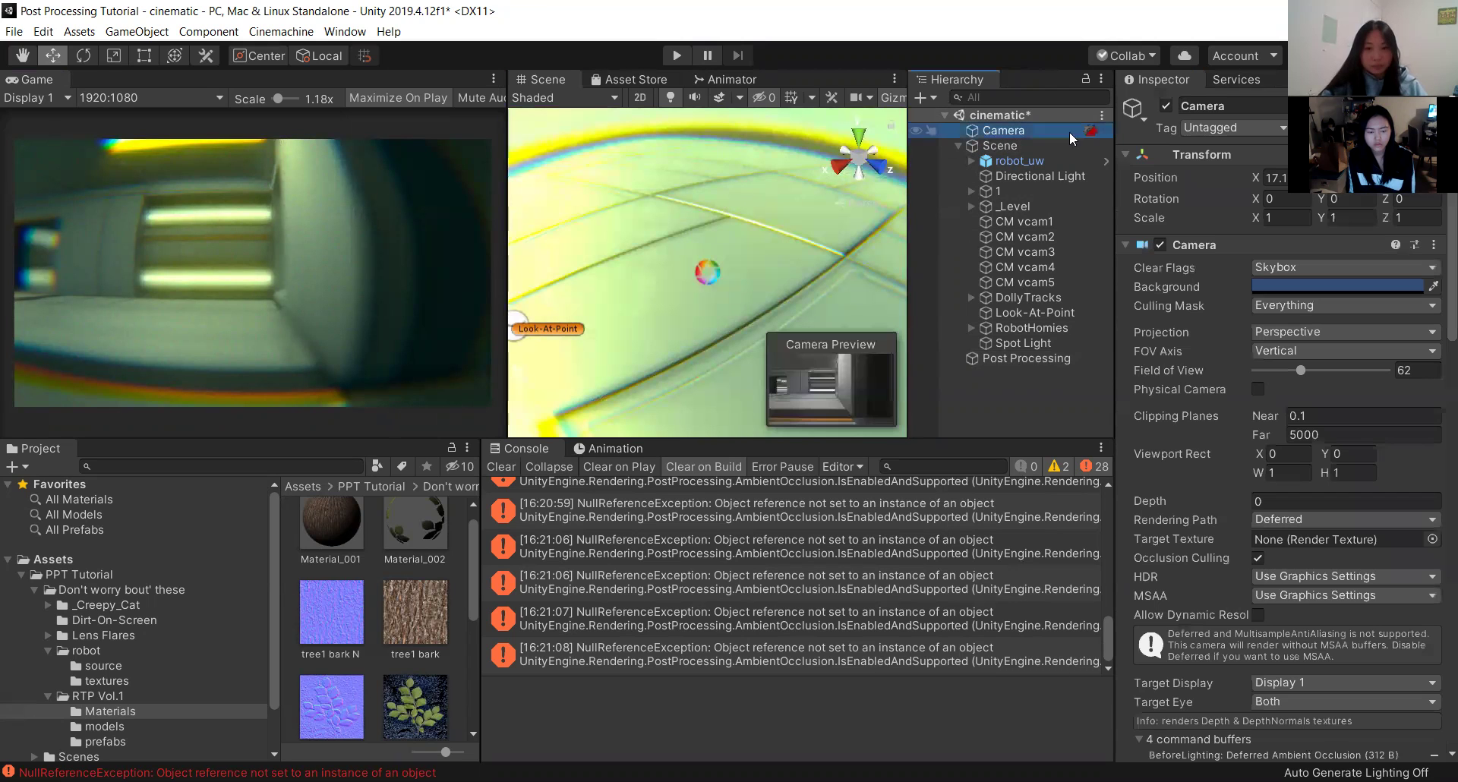
left_click(1167, 105)
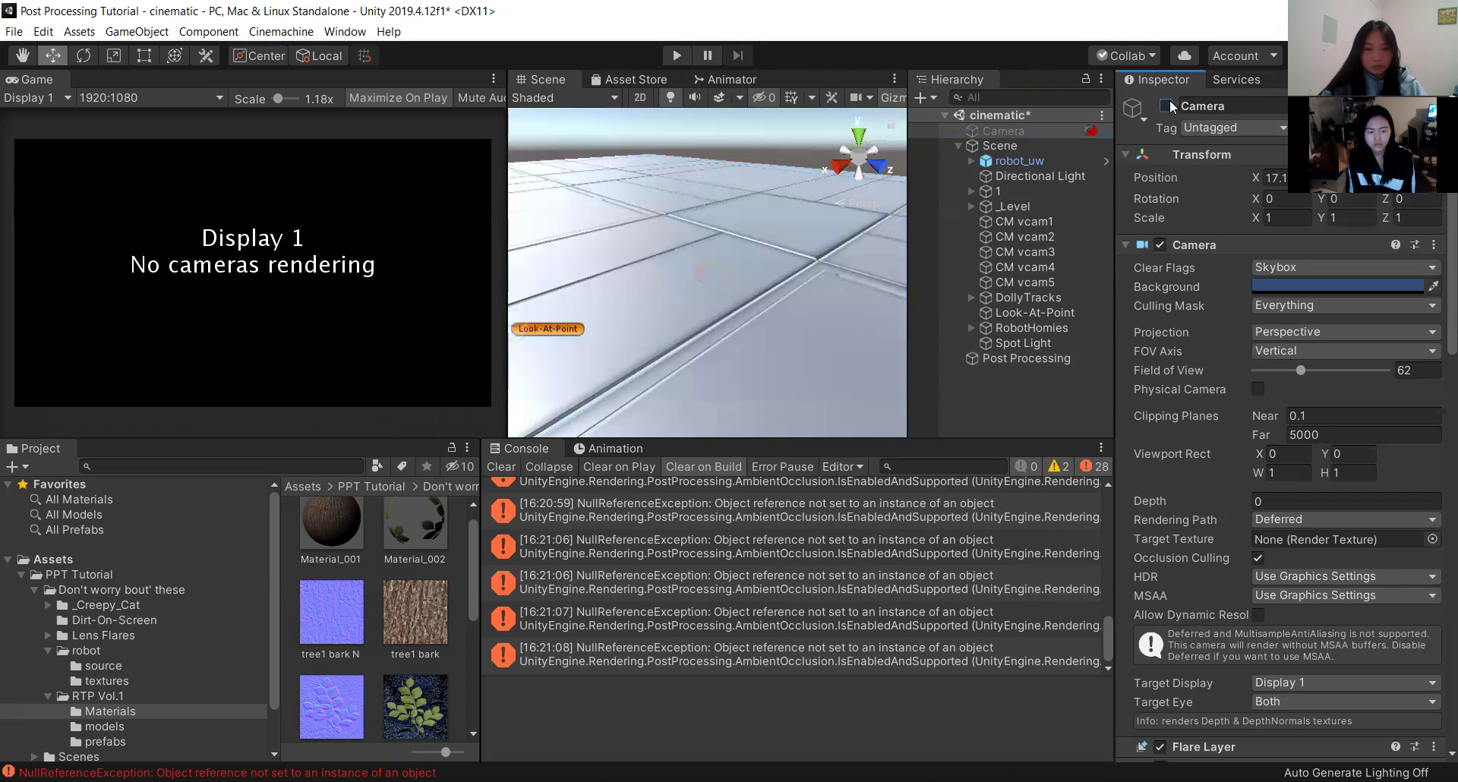
left_click(1168, 106)
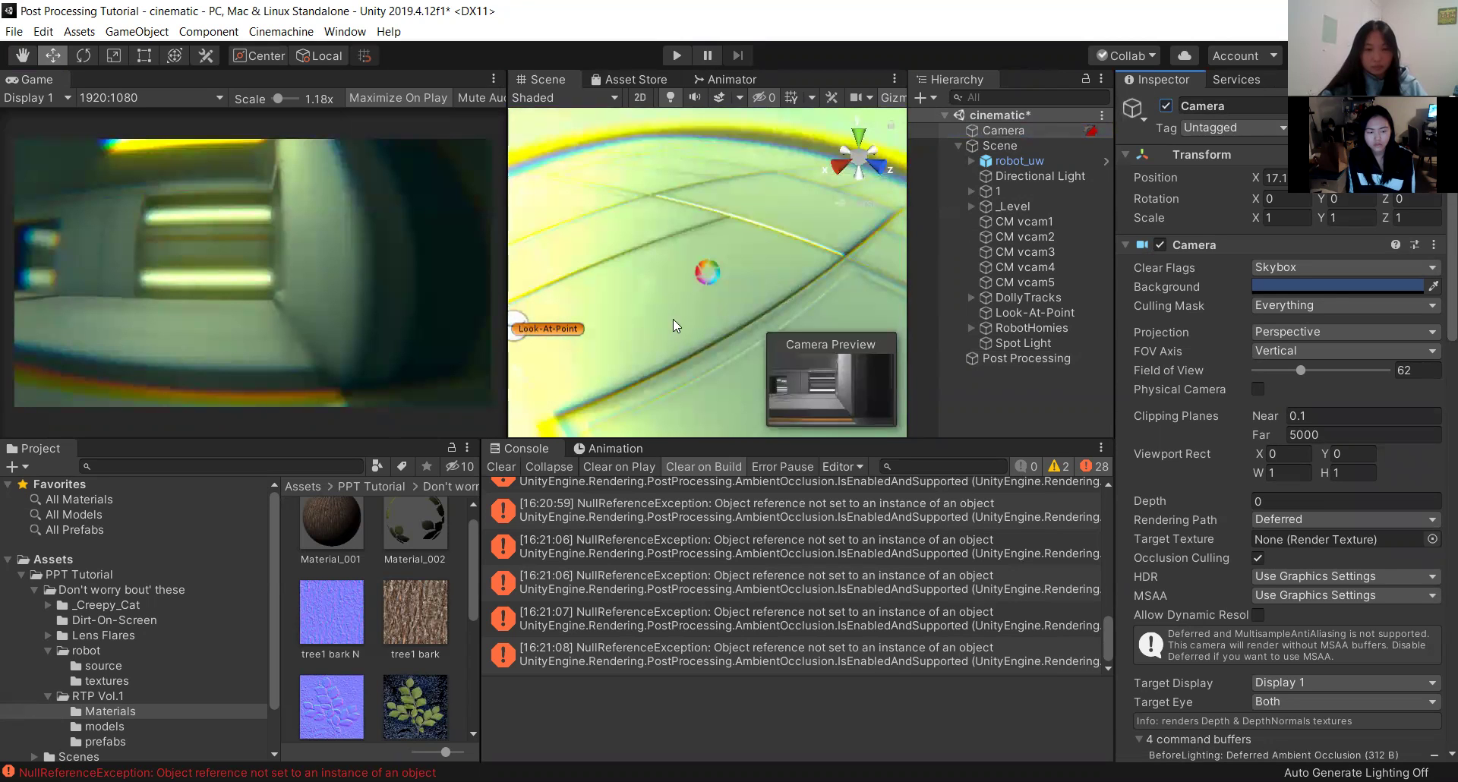
left_click(707, 272)
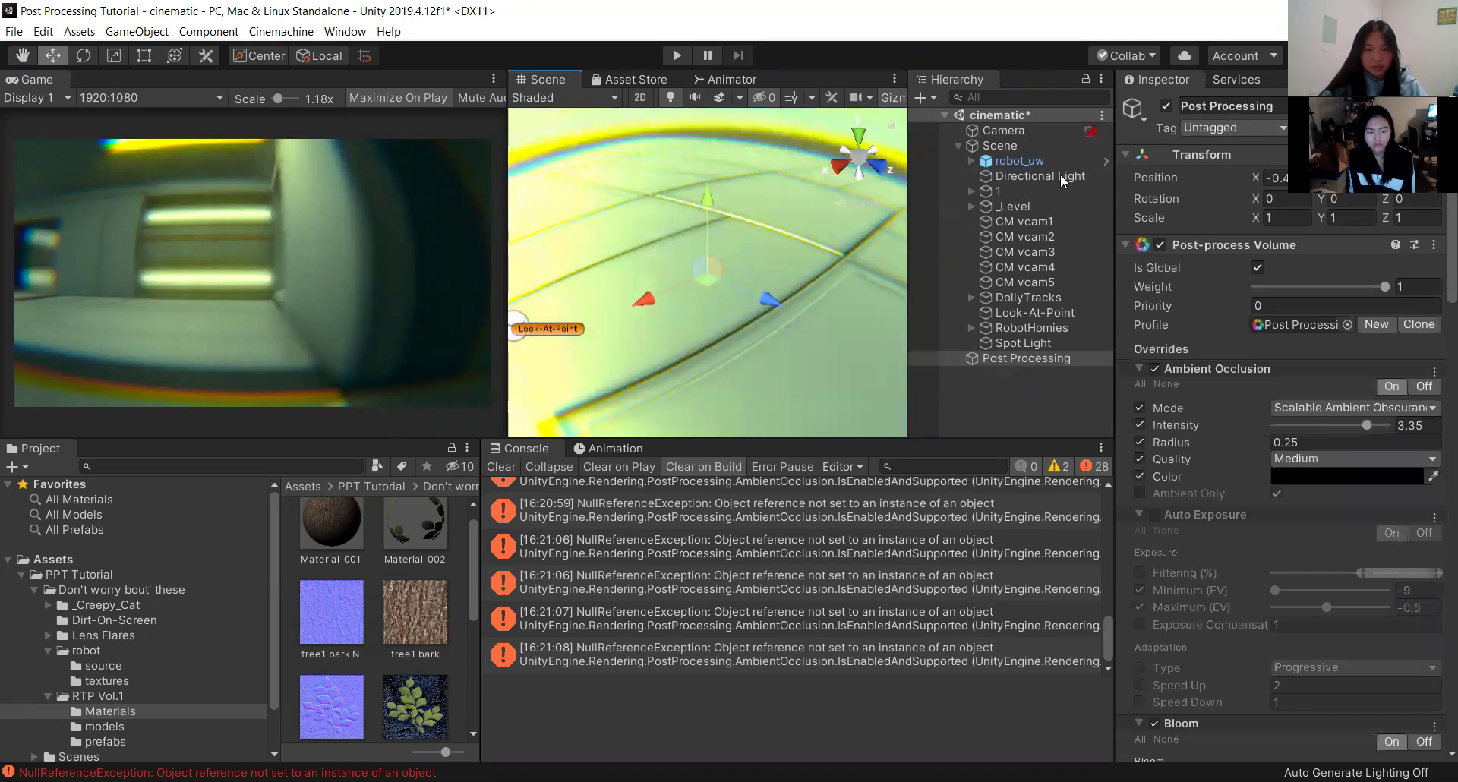
left_click(1000, 129)
left_click(1167, 105)
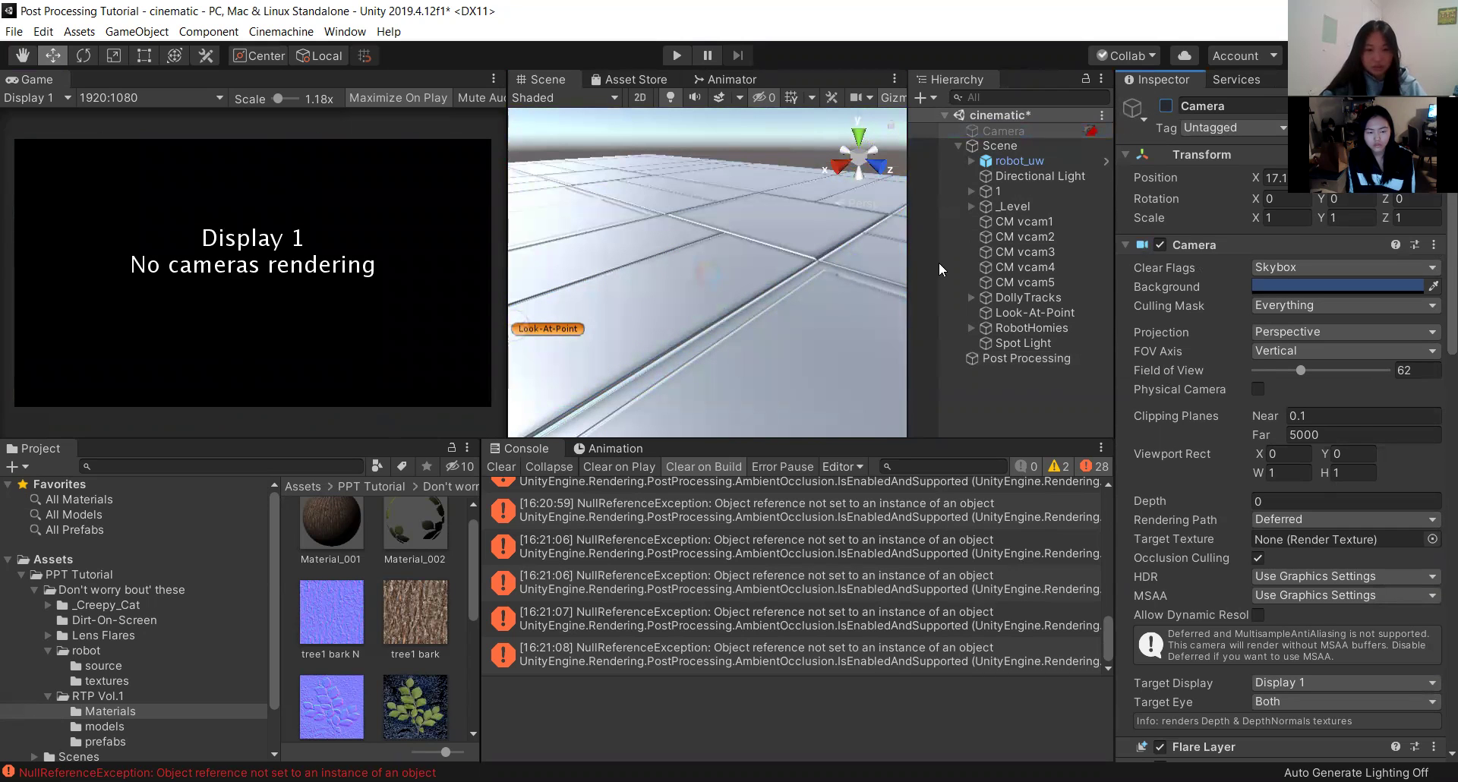
left_click(1166, 106)
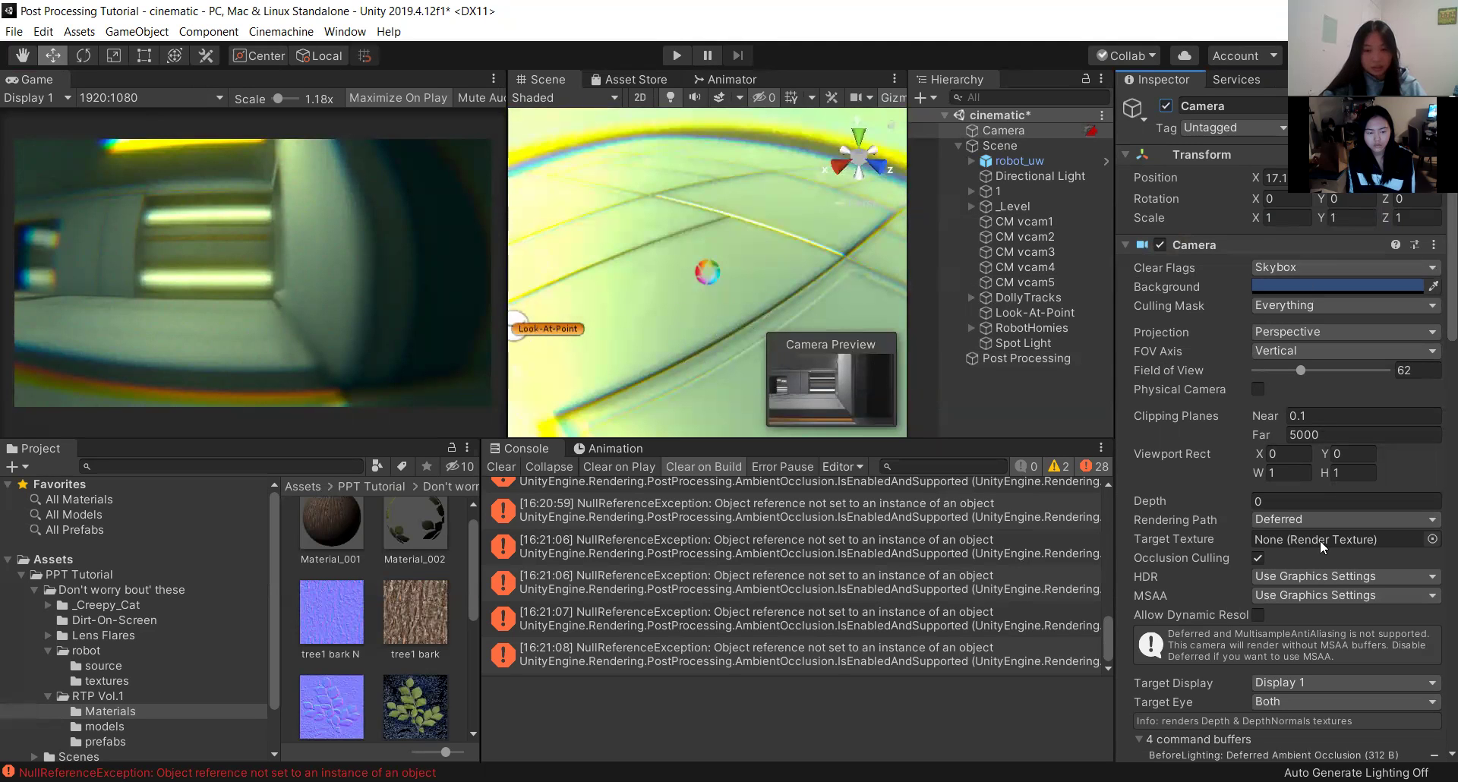
scroll(1303, 544, "down", 10)
scroll(1304, 545, "down", 10)
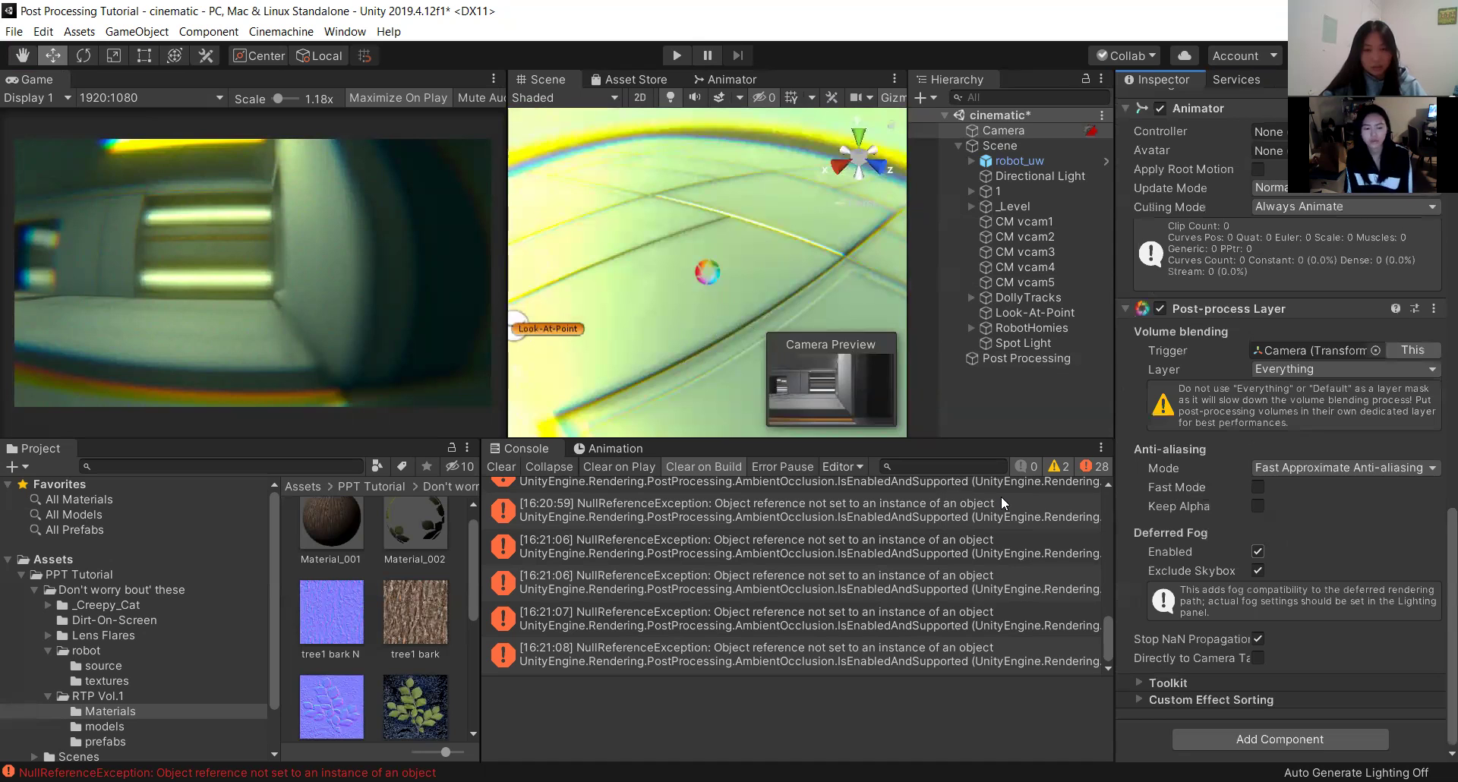
Try Lens Distortion Scale at 5 and then 0.01 on the Post Processing volume.
left_click(1067, 360)
scroll(1257, 592, "down", 6)
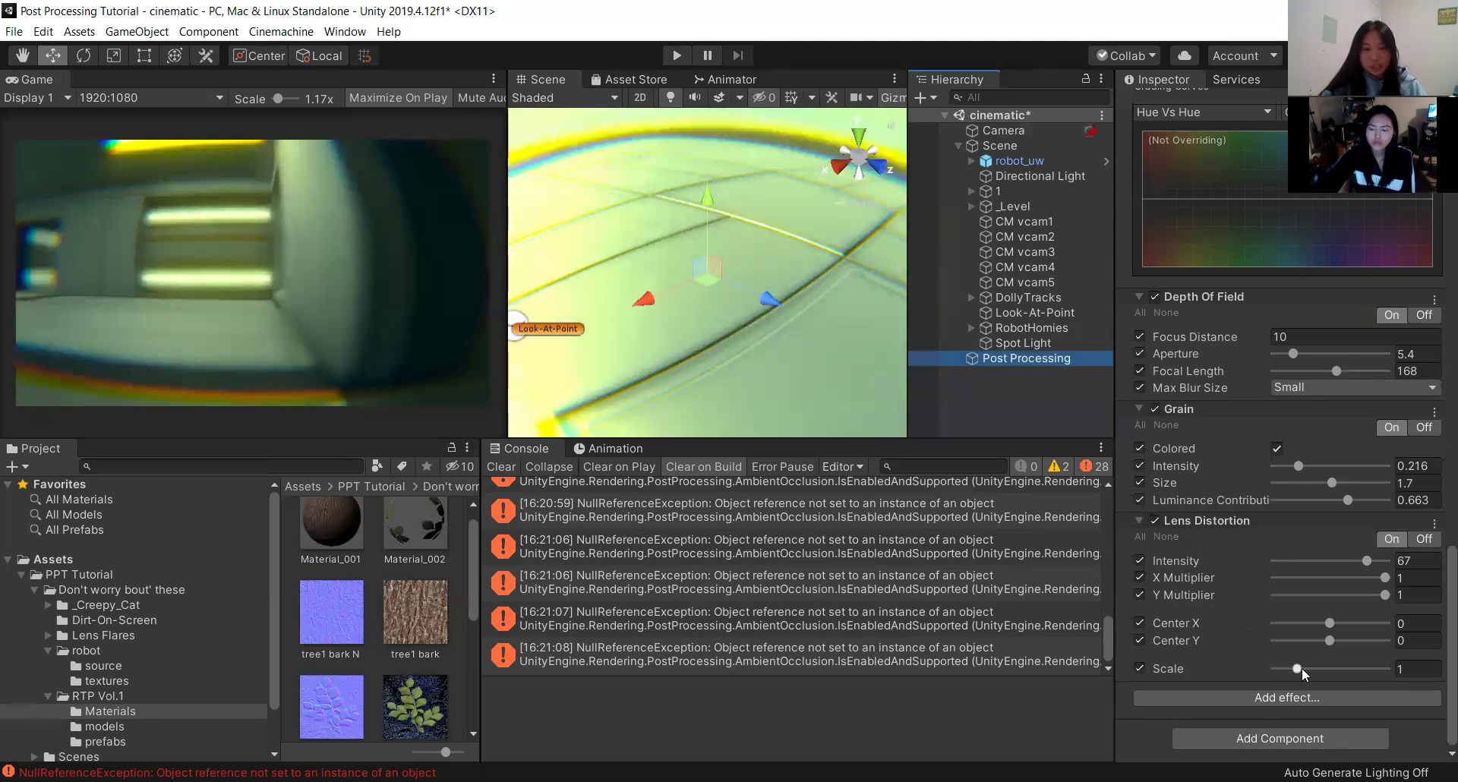
left_click_drag(1299, 669, 1400, 673)
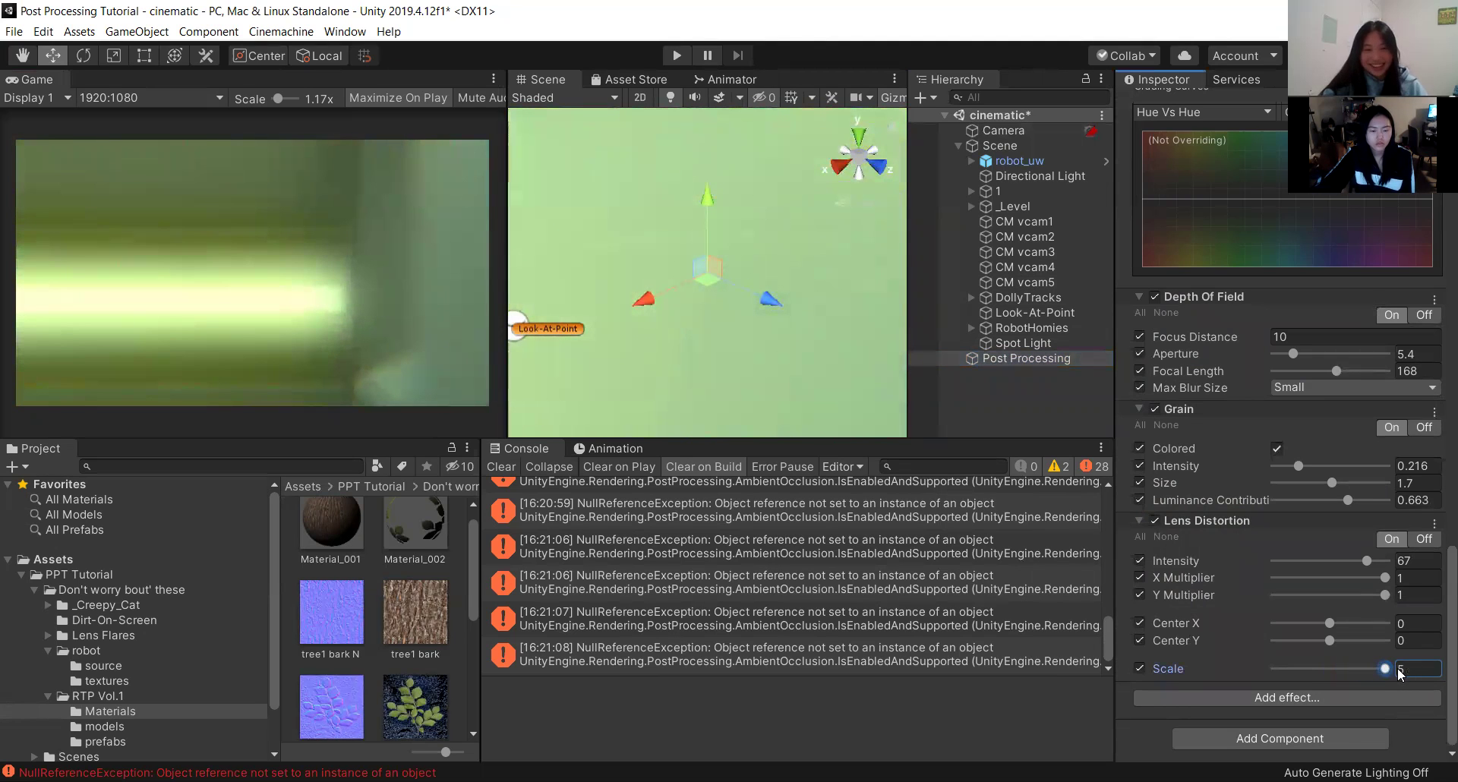
type("0.01")
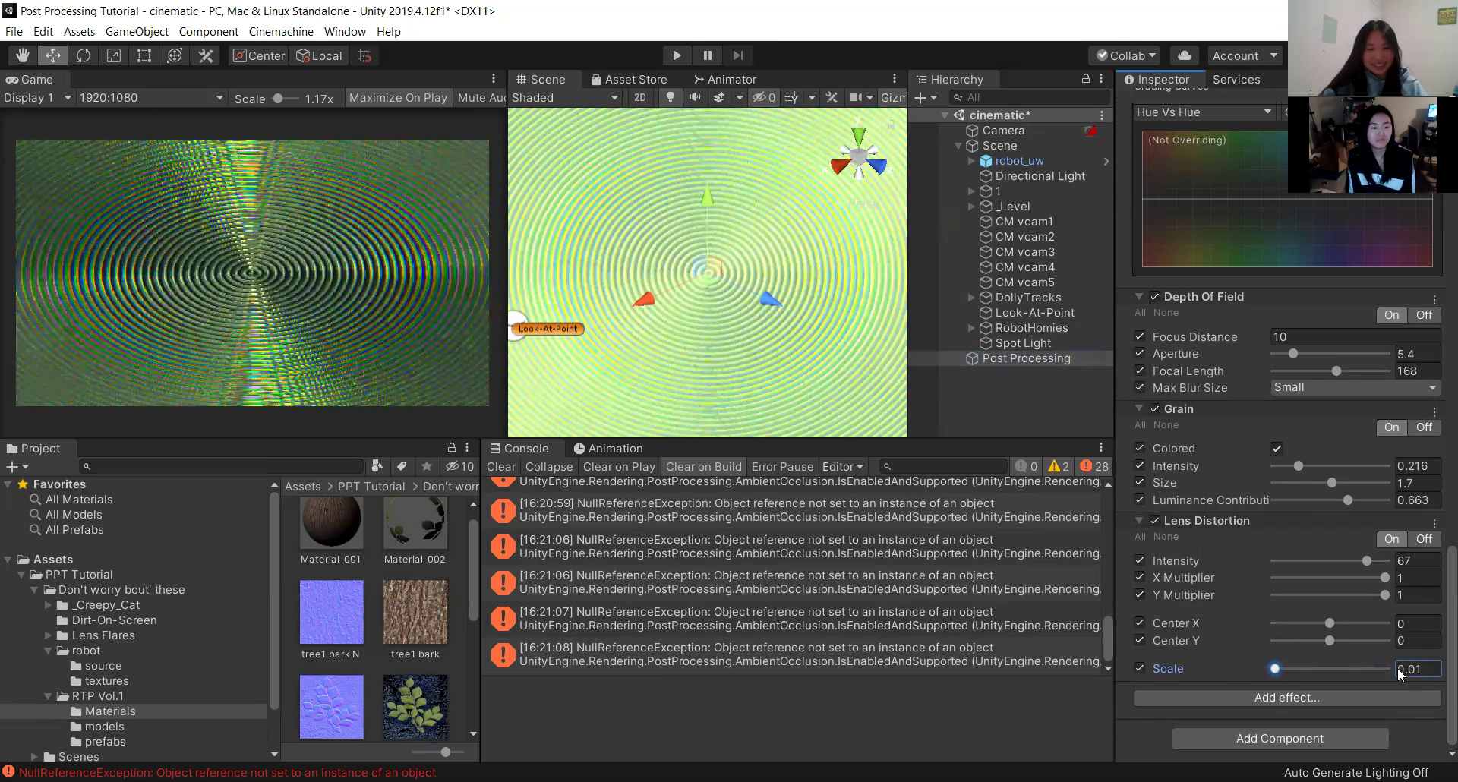
Try Lens Distortion Scale at 0.4 and 0.01 on the Post Processing volume, and reset it to 1.
mouse_move(1275, 668)
left_mouse_down()
mouse_move(1313, 669)
mouse_move(1291, 672)
left_mouse_up()
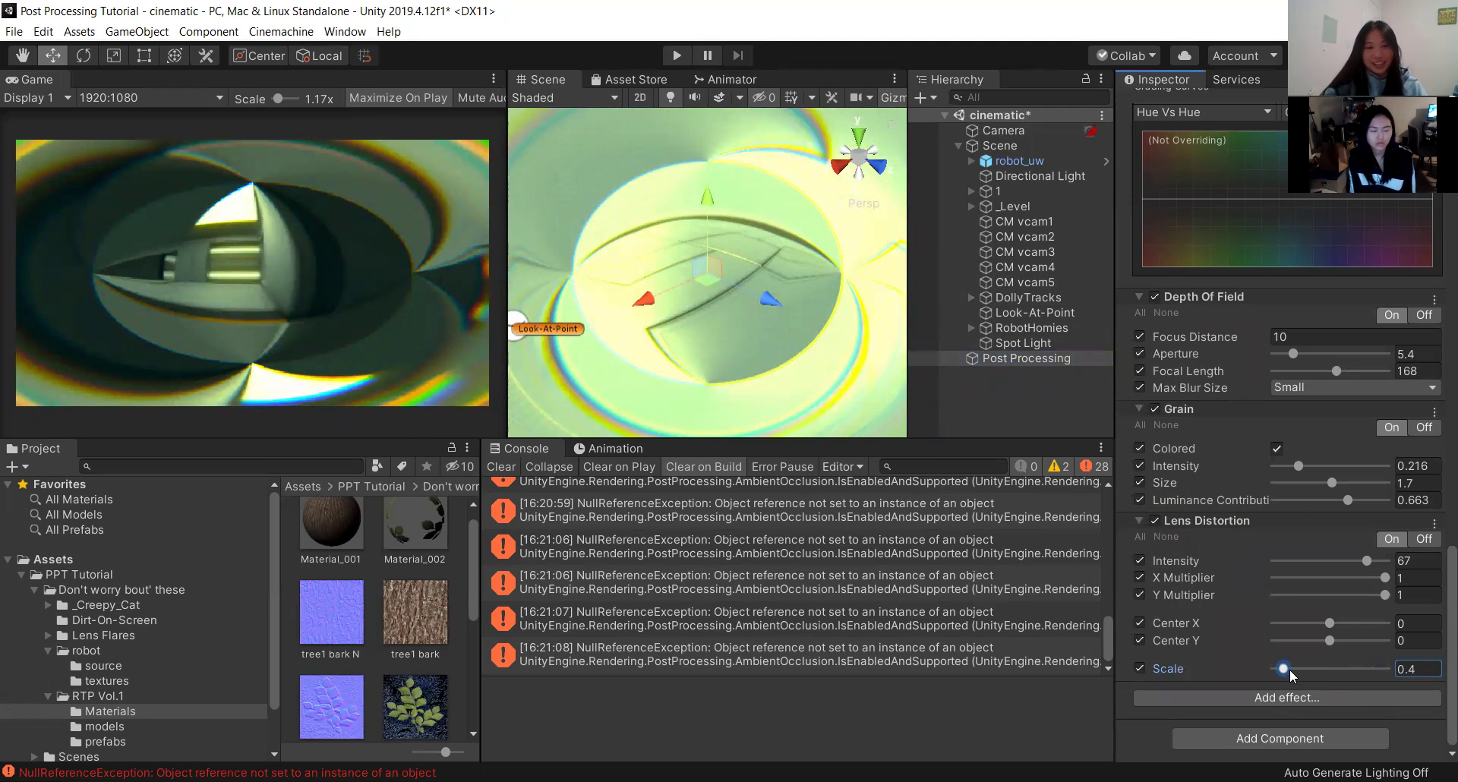
left_click_drag(1289, 669, 1289, 668)
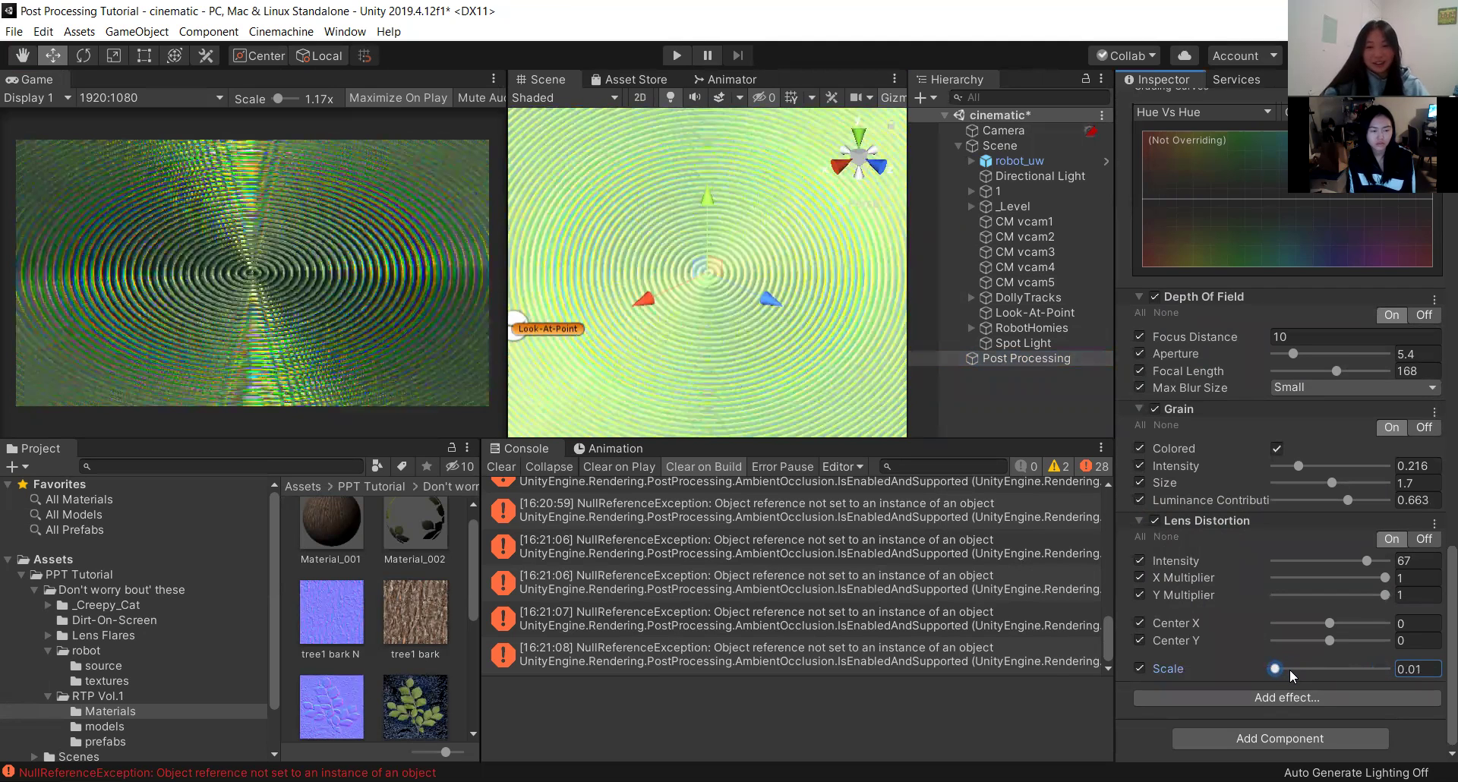
type("1")
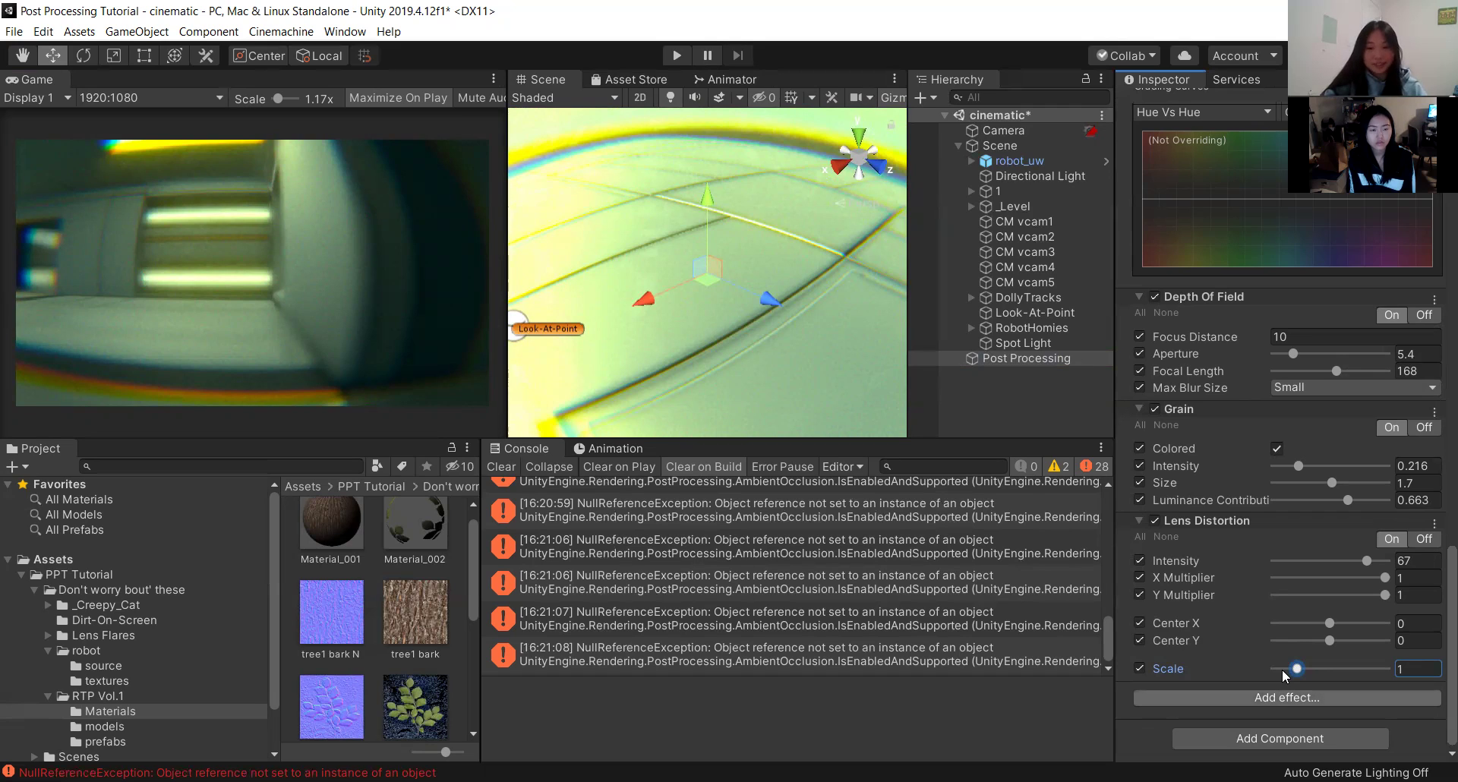
Review which Unity effects can still be added and examine the effects already set up on the Post Processing volume.
left_click(1283, 697)
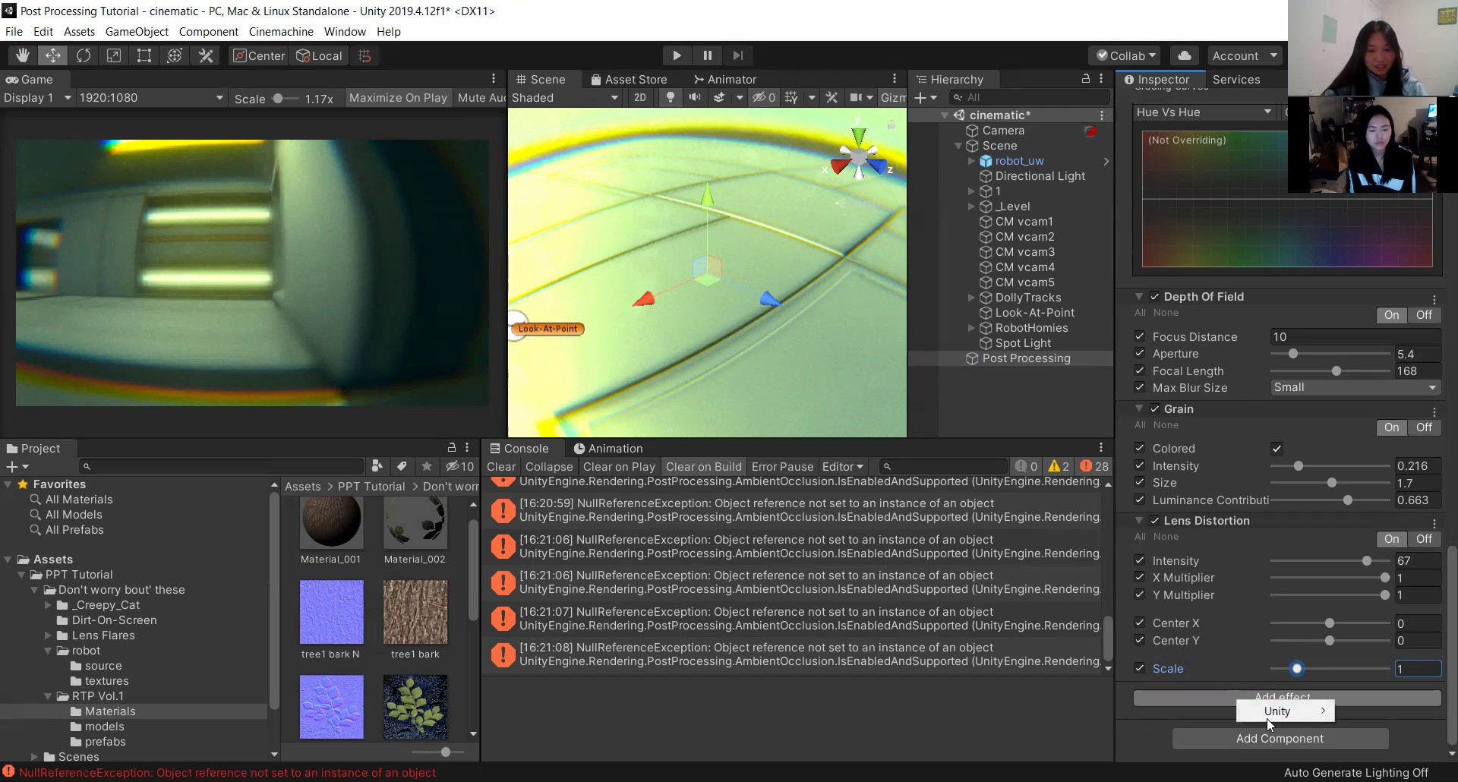
mouse_move(1270, 714)
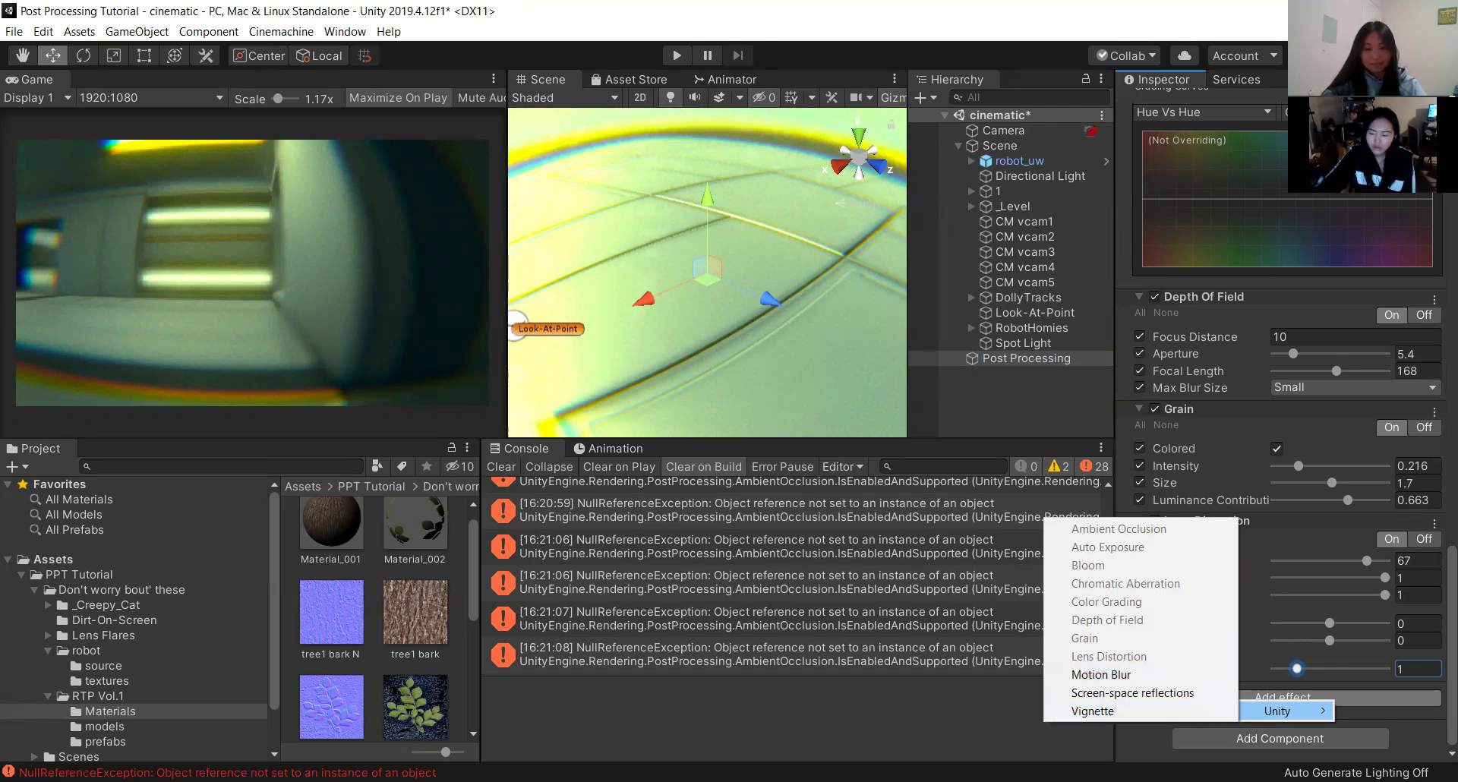
key("Escape")
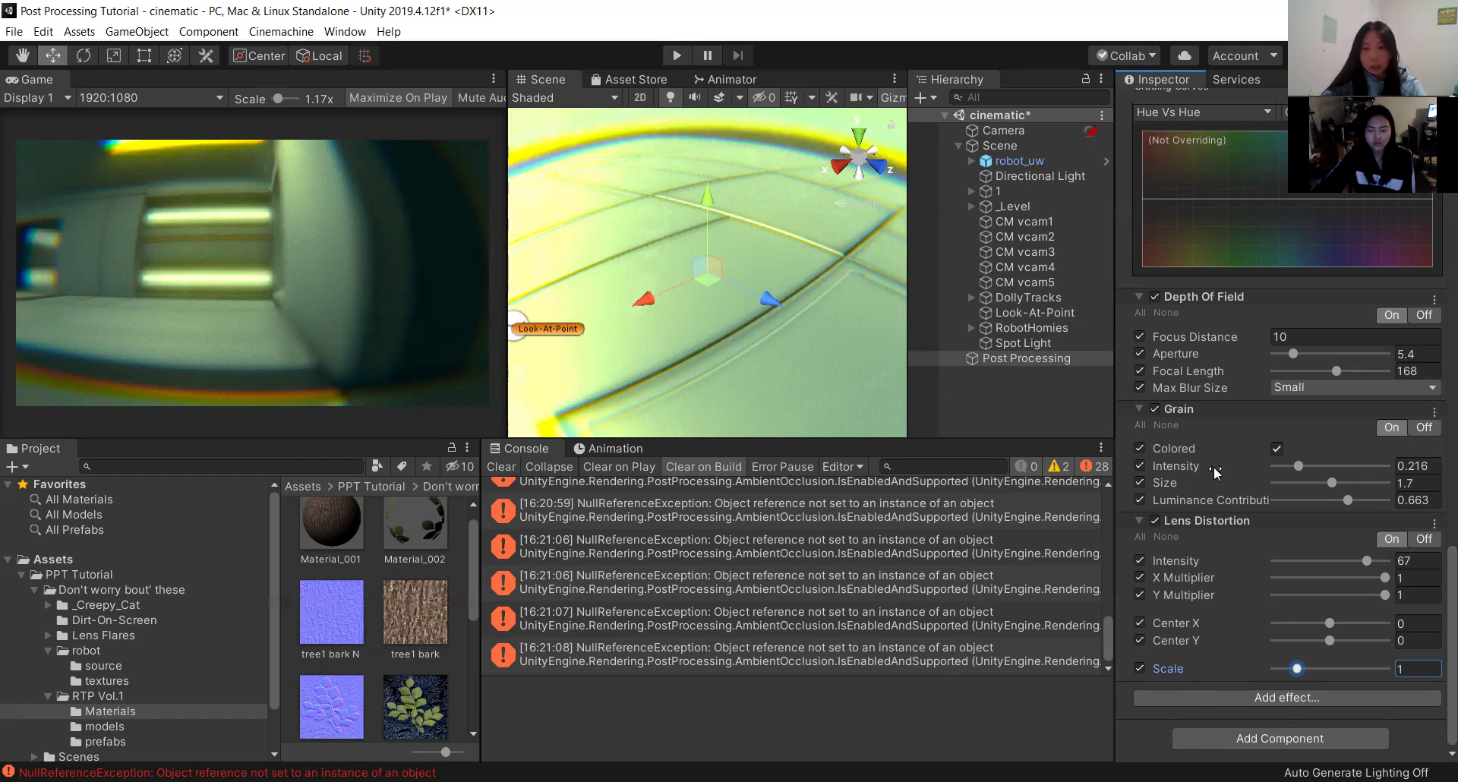
scroll(1215, 472, "up", 10)
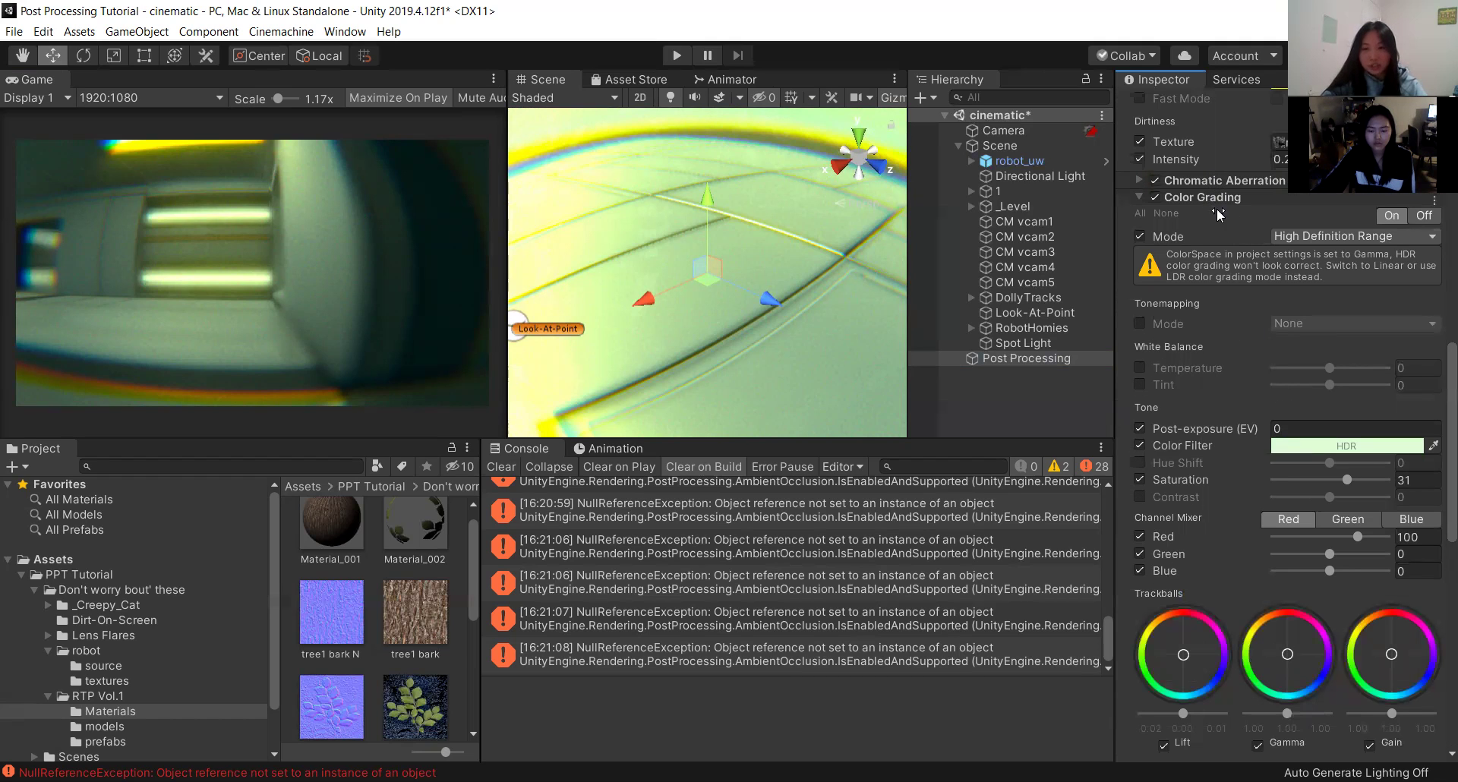
scroll(1214, 196, "up", 6)
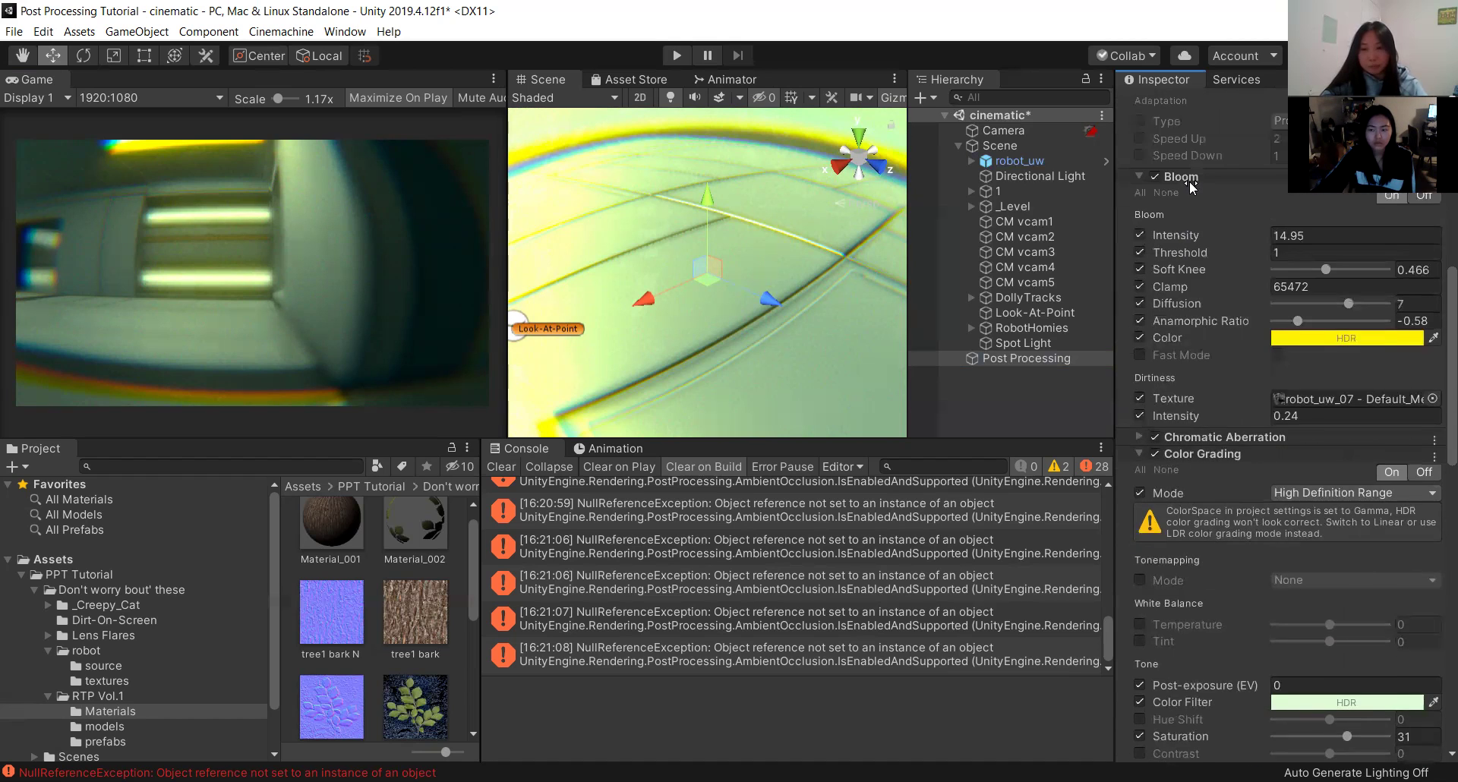
scroll(1198, 202, "up", 6)
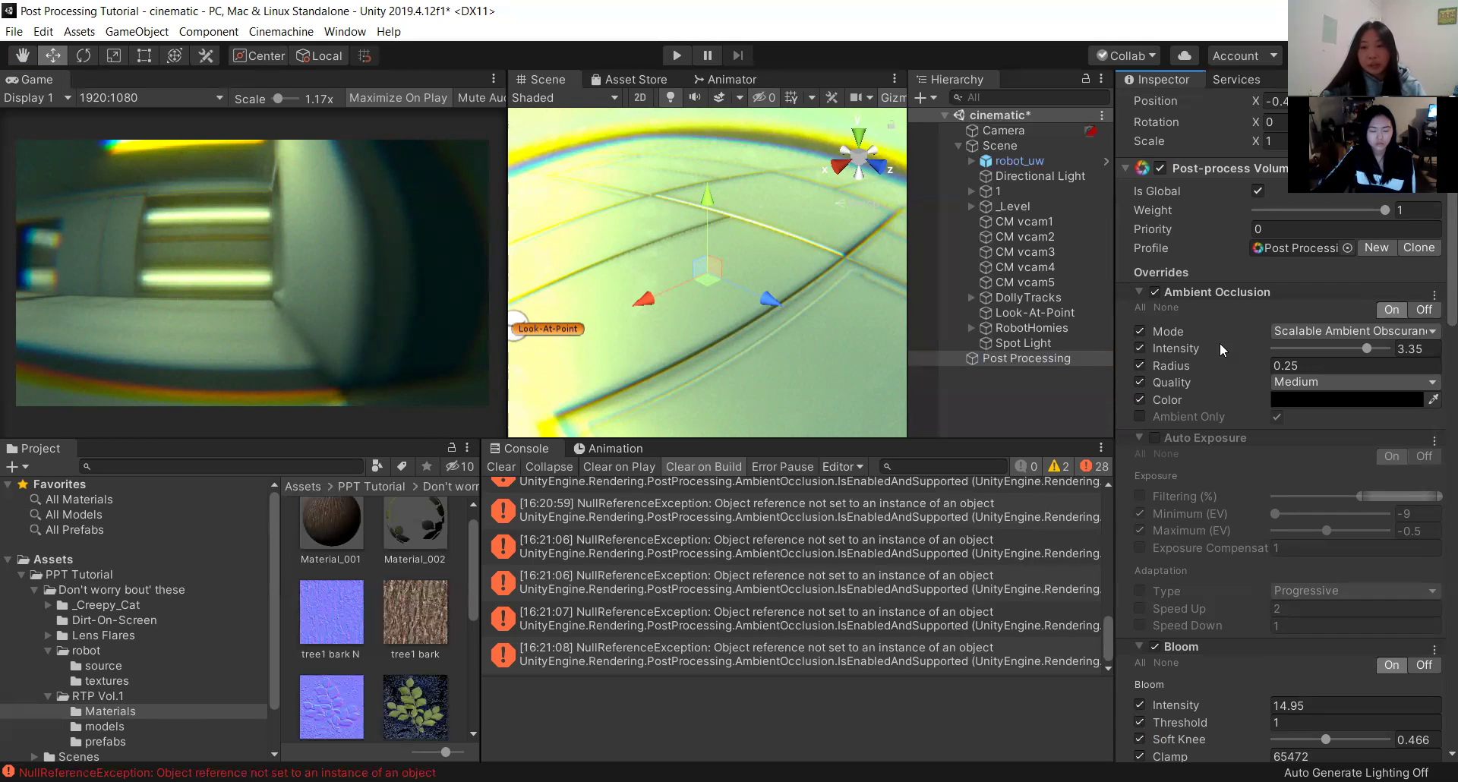
scroll(1238, 357, "down", 20)
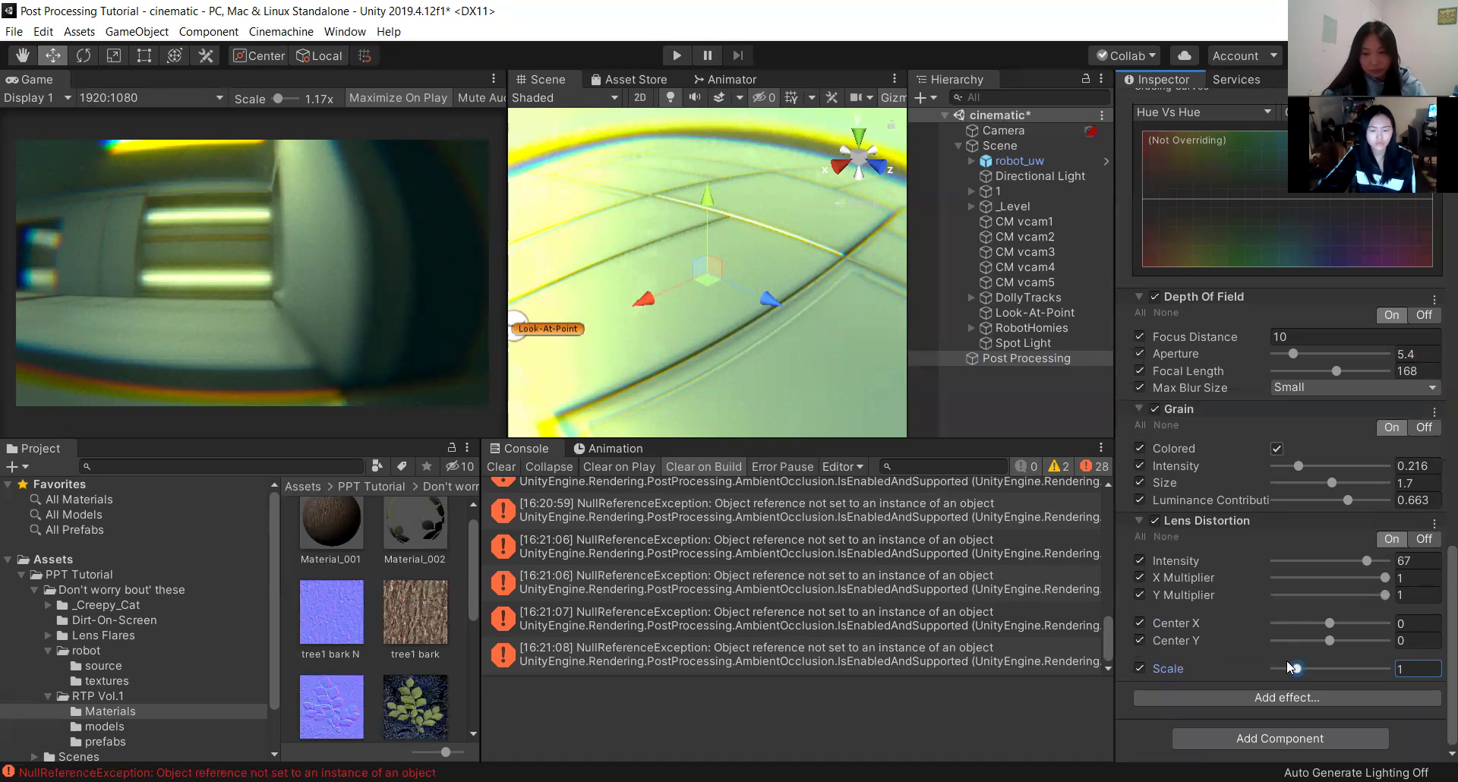
Add a Motion Blur effect to the Post Processing volume.
left_click(1282, 696)
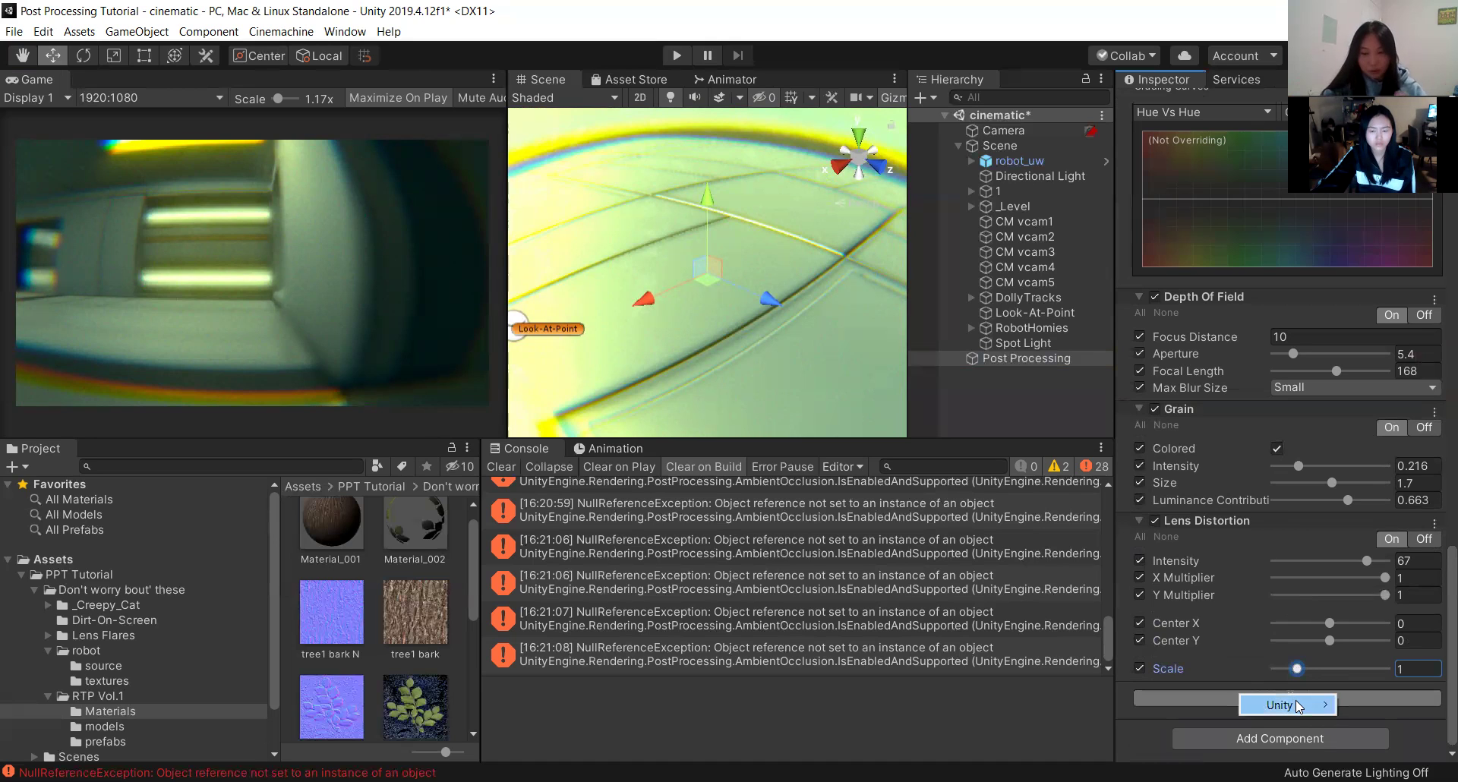
mouse_move(1280, 694)
left_click(1159, 668)
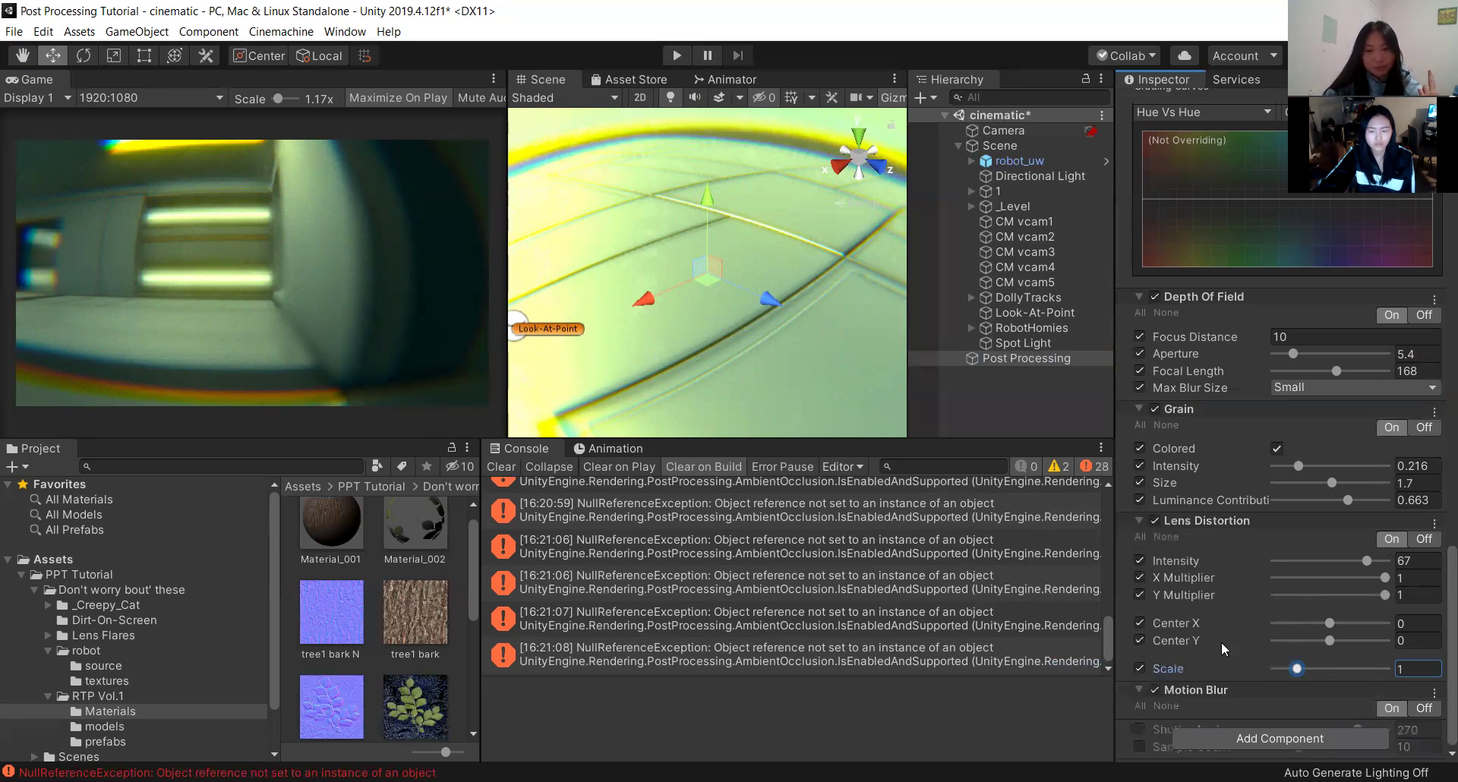
scroll(1245, 626, "down", 2)
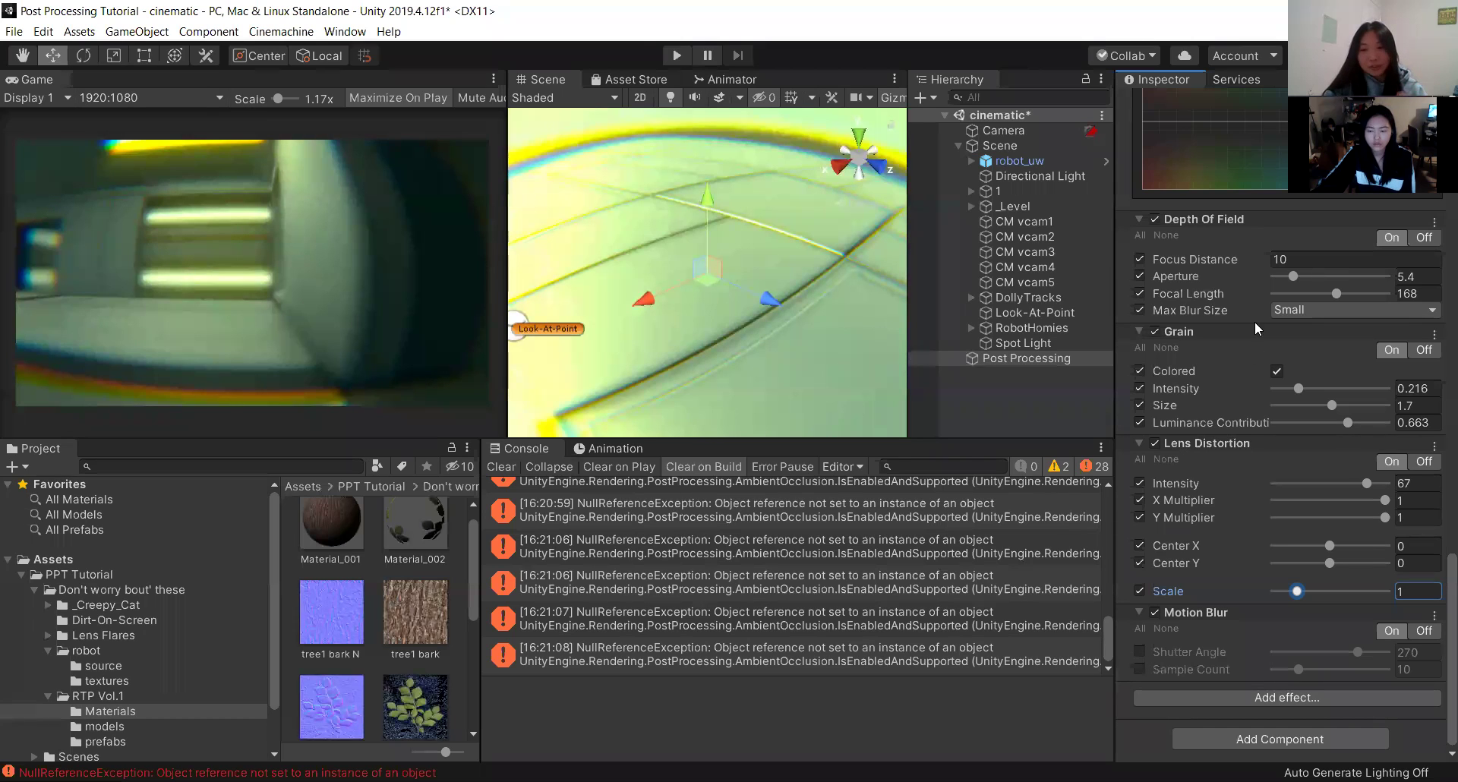
Disable Lens Distortion and enable the Shutter Angle and Sample Count overrides of Motion Blur.
left_click(1158, 442)
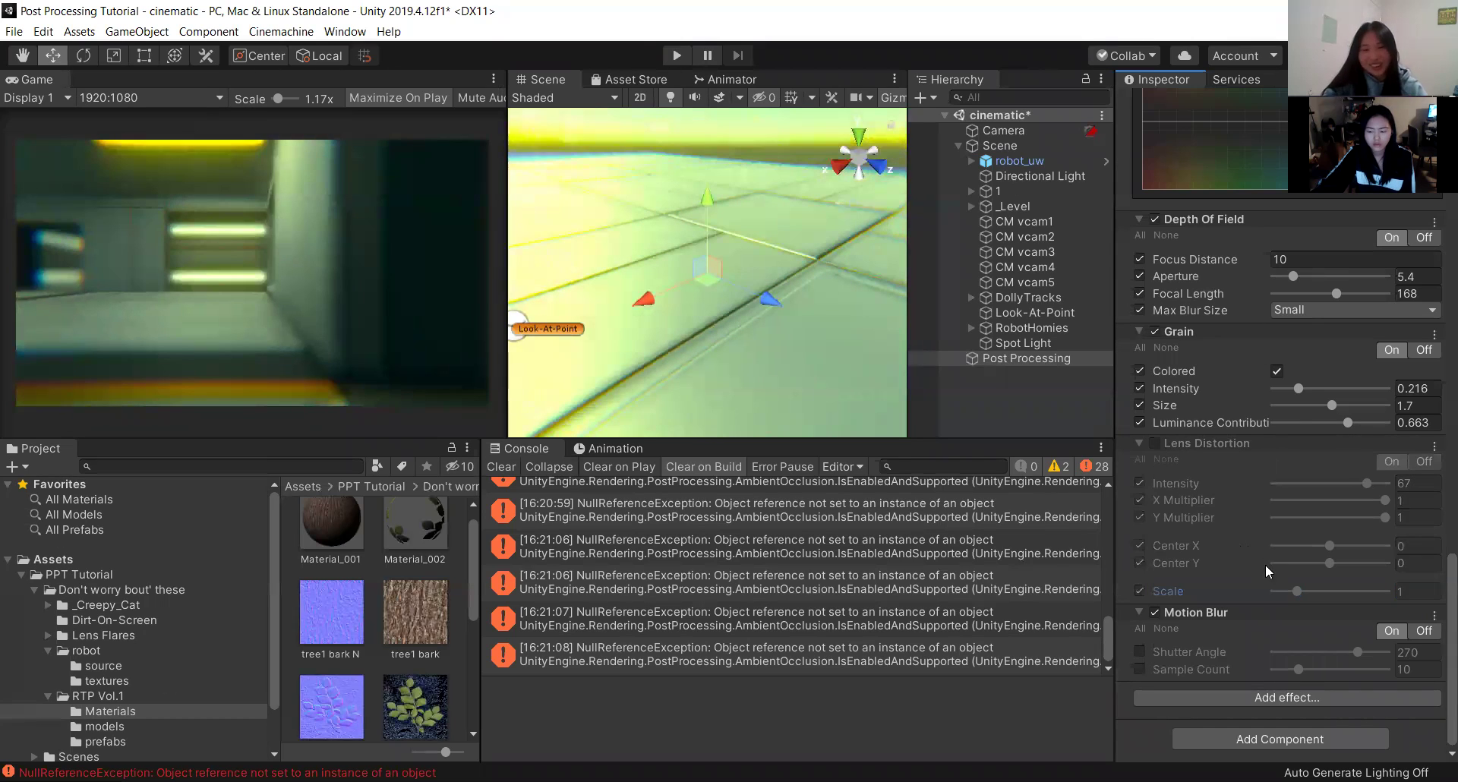
left_click(1139, 652)
left_click(1140, 669)
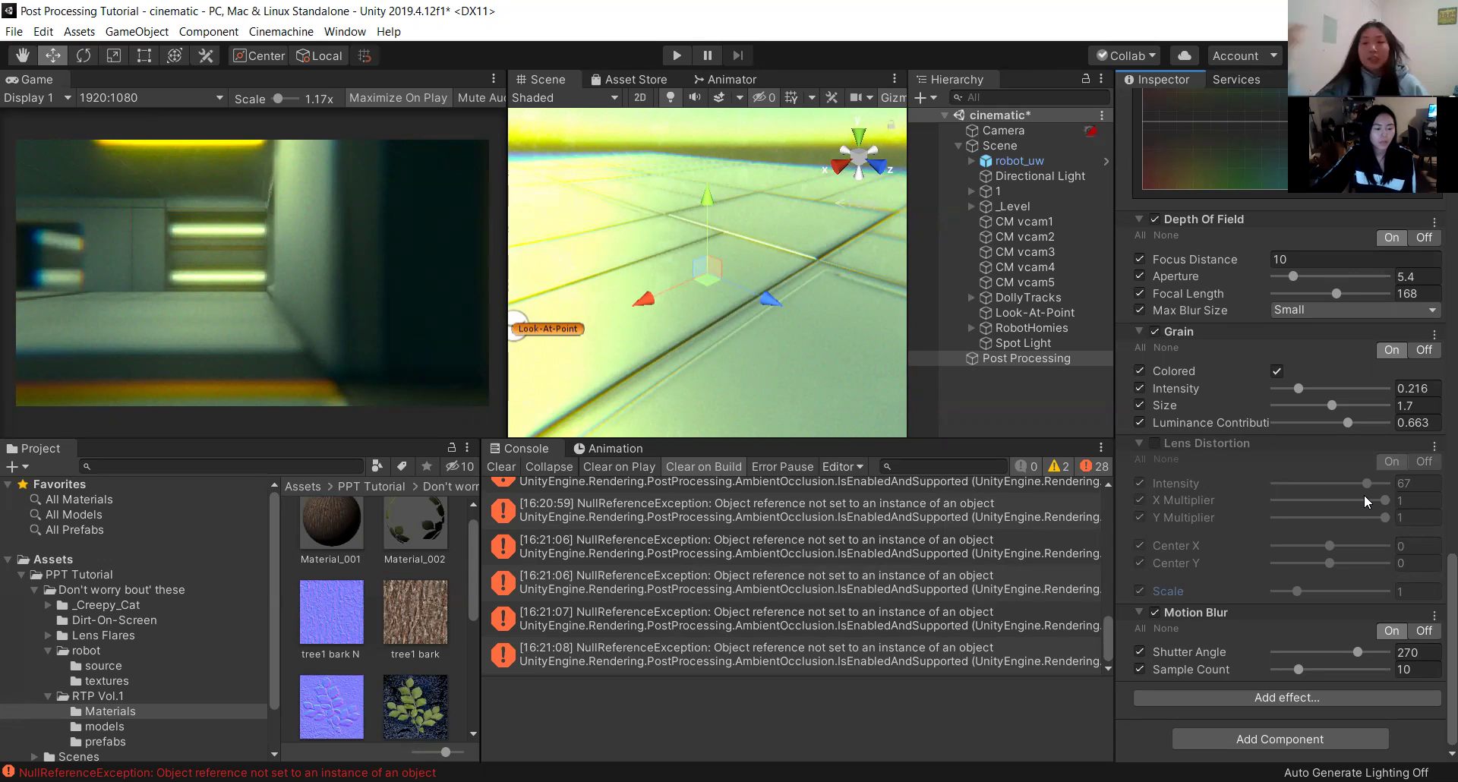
Try Motion Blur Shutter Angle at 360 and 16, and undo both changes.
left_click_drag(1346, 653, 1402, 655)
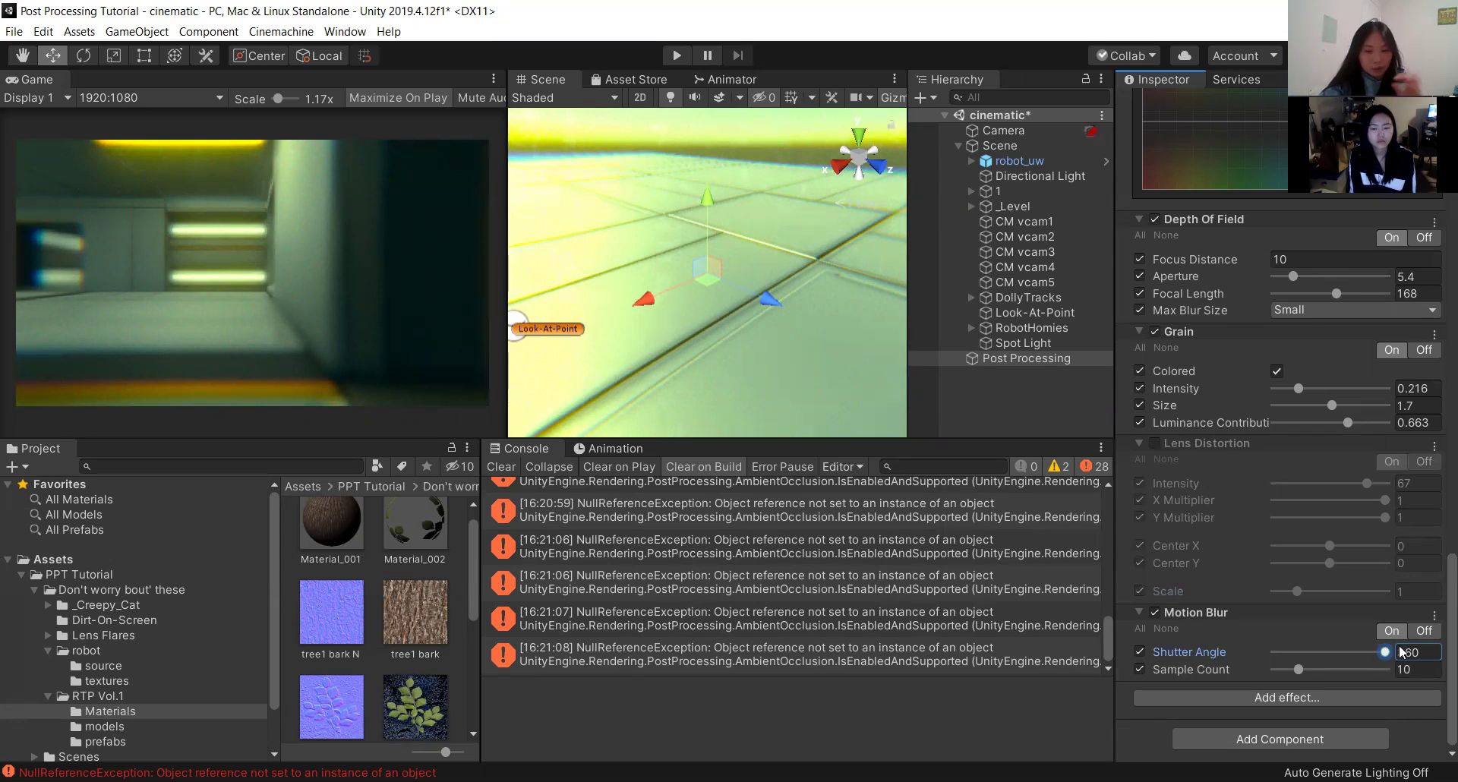
left_click_drag(1364, 649, 1280, 651)
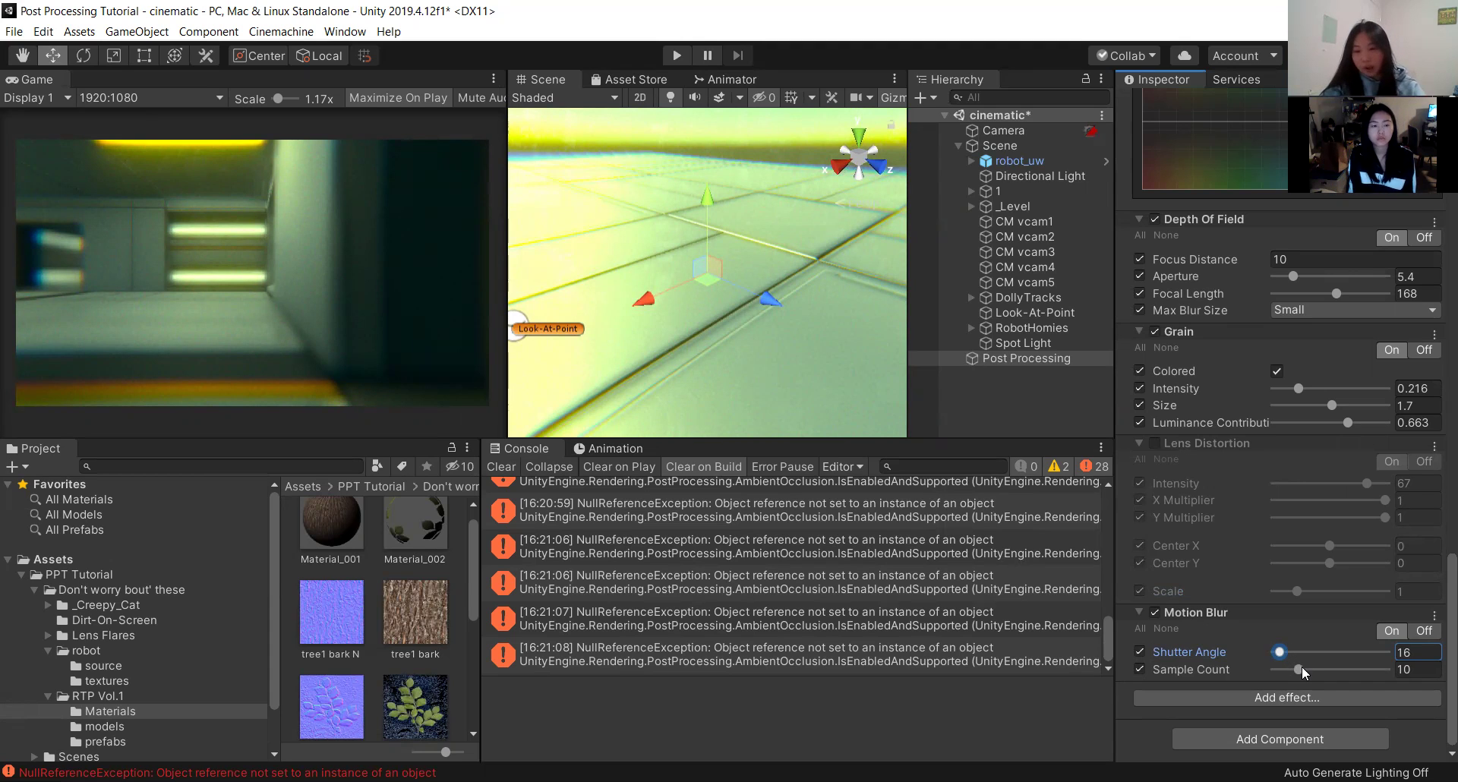
key("ctrl+z")
key("ctrl+z")
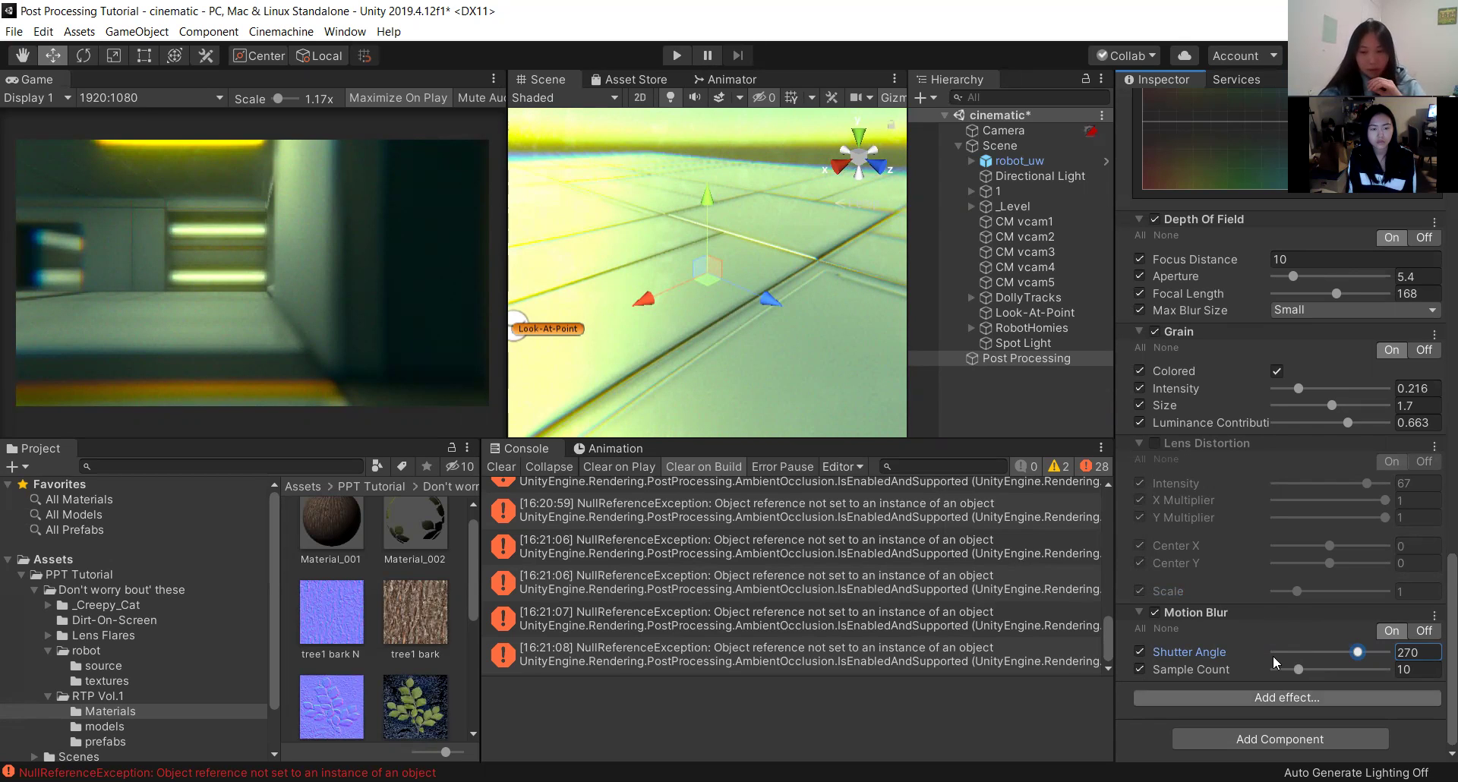
Switch Motion Blur off and back on to compare the image.
mouse_move(1206, 666)
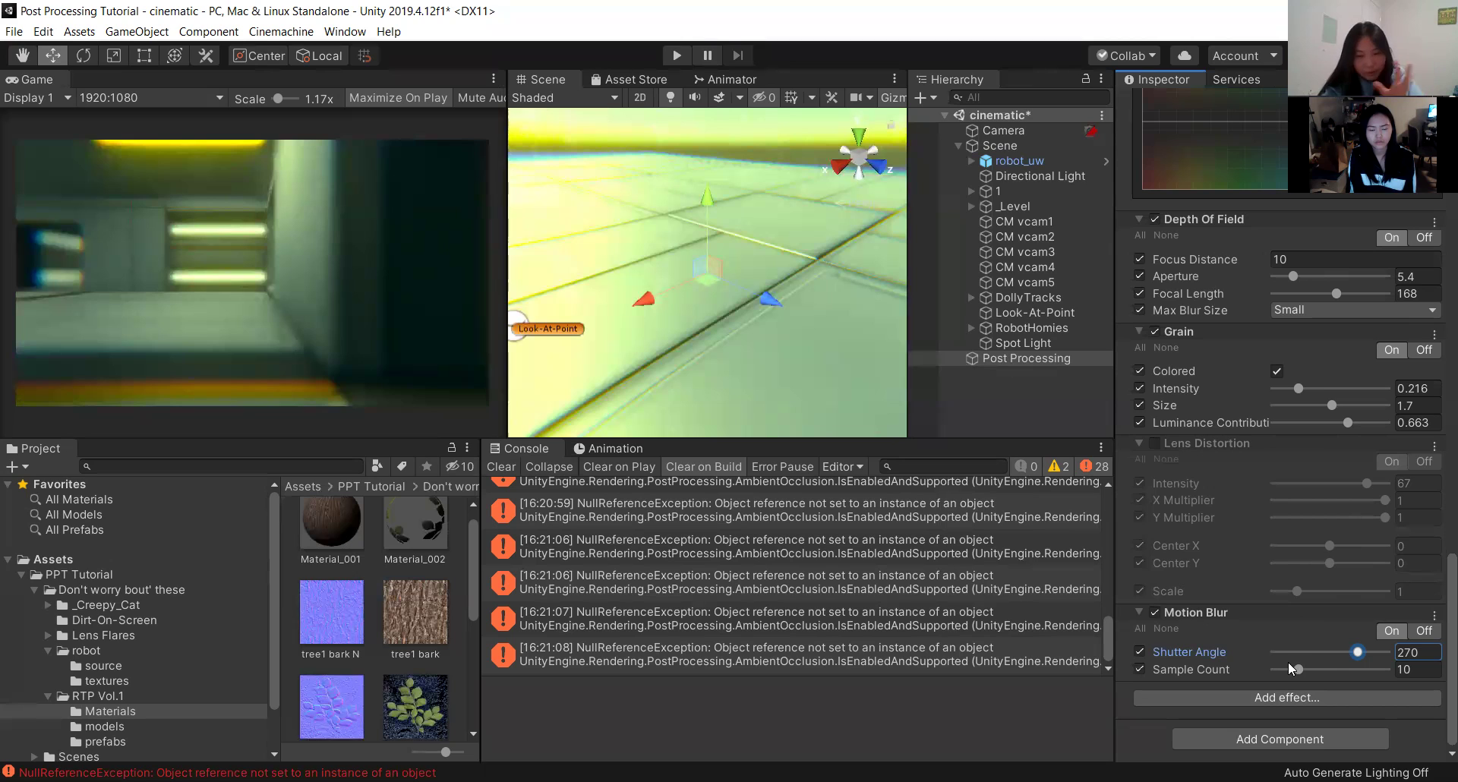
left_click(1156, 612)
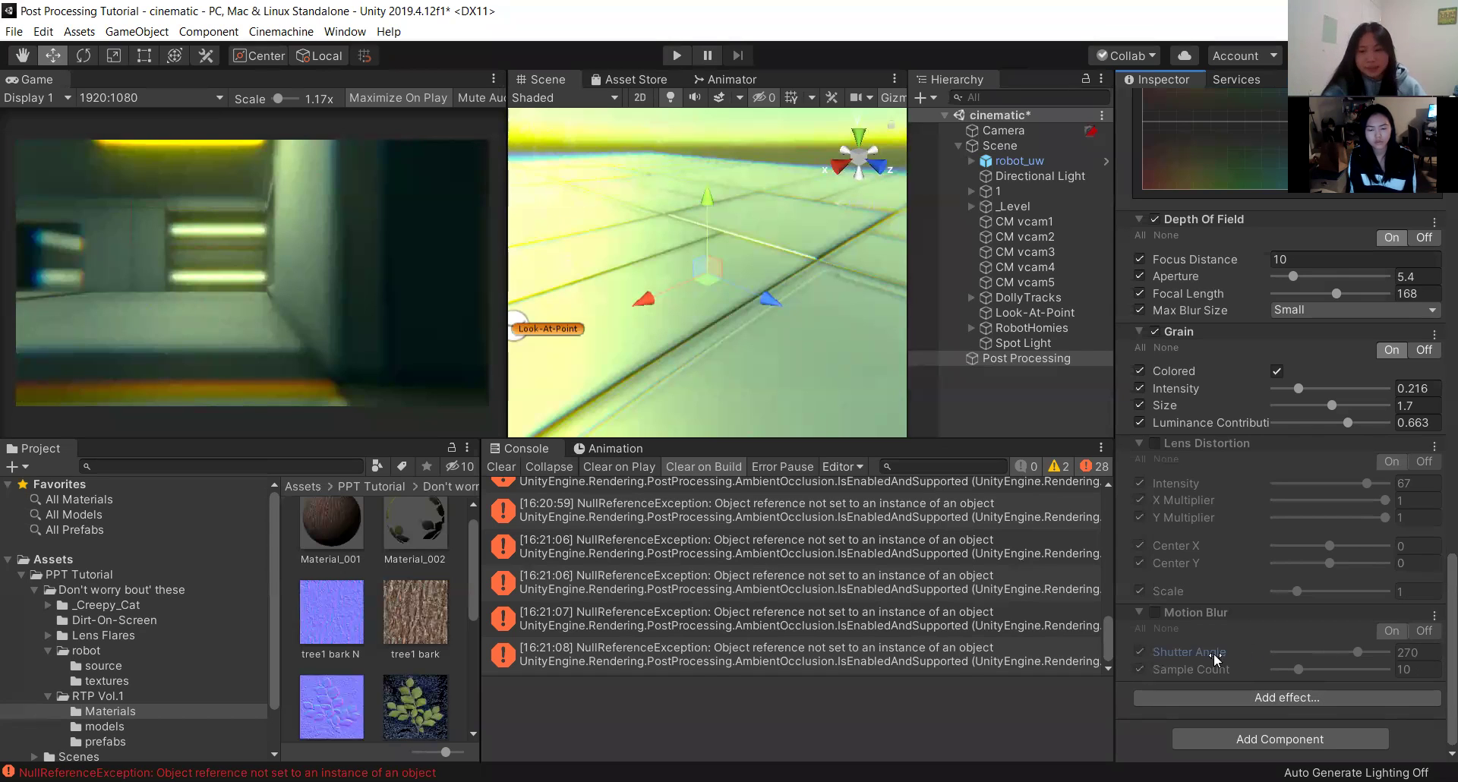
left_click(1153, 611)
left_click(1154, 612)
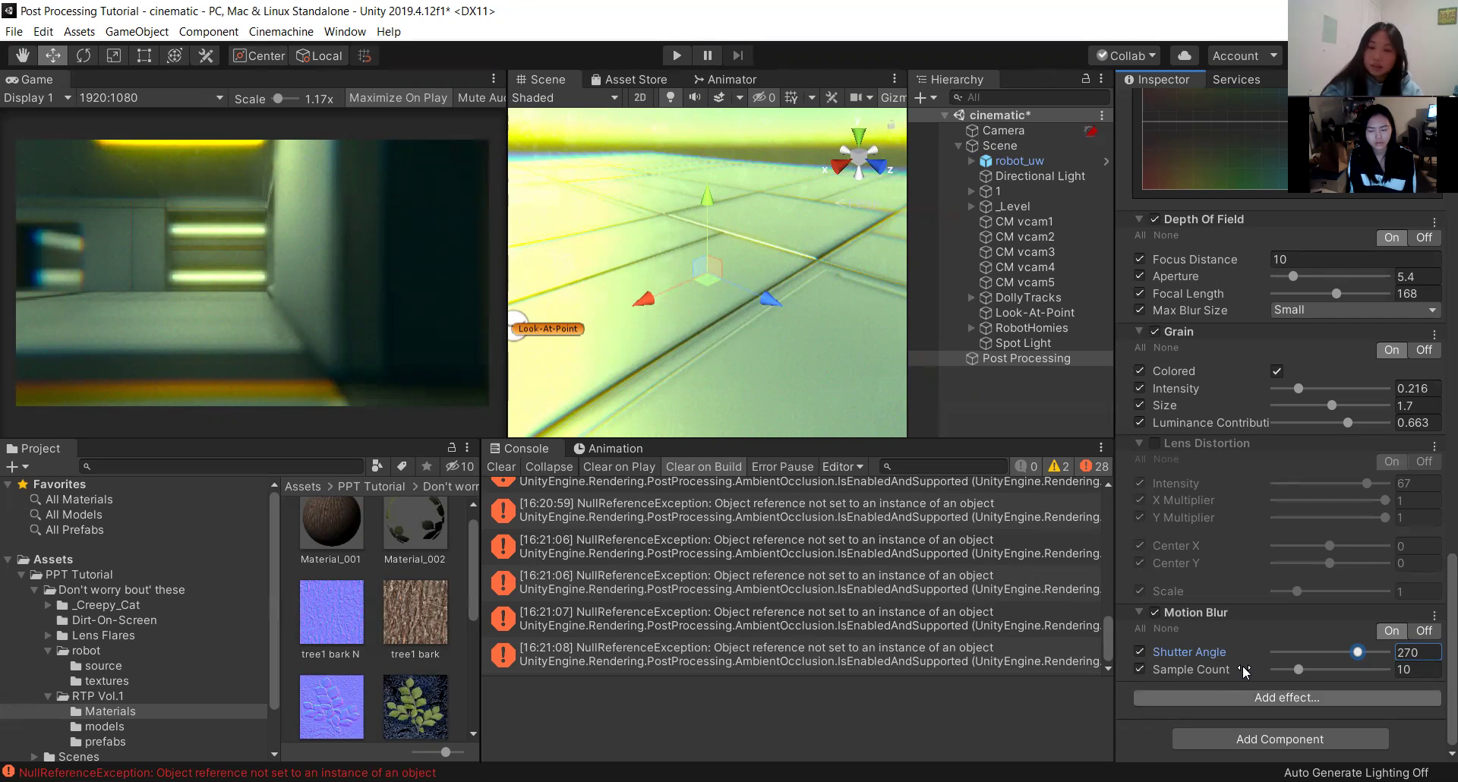
Create a 3D Cube in the scene and raise it above the floor.
scroll(125, 712, "down", 2)
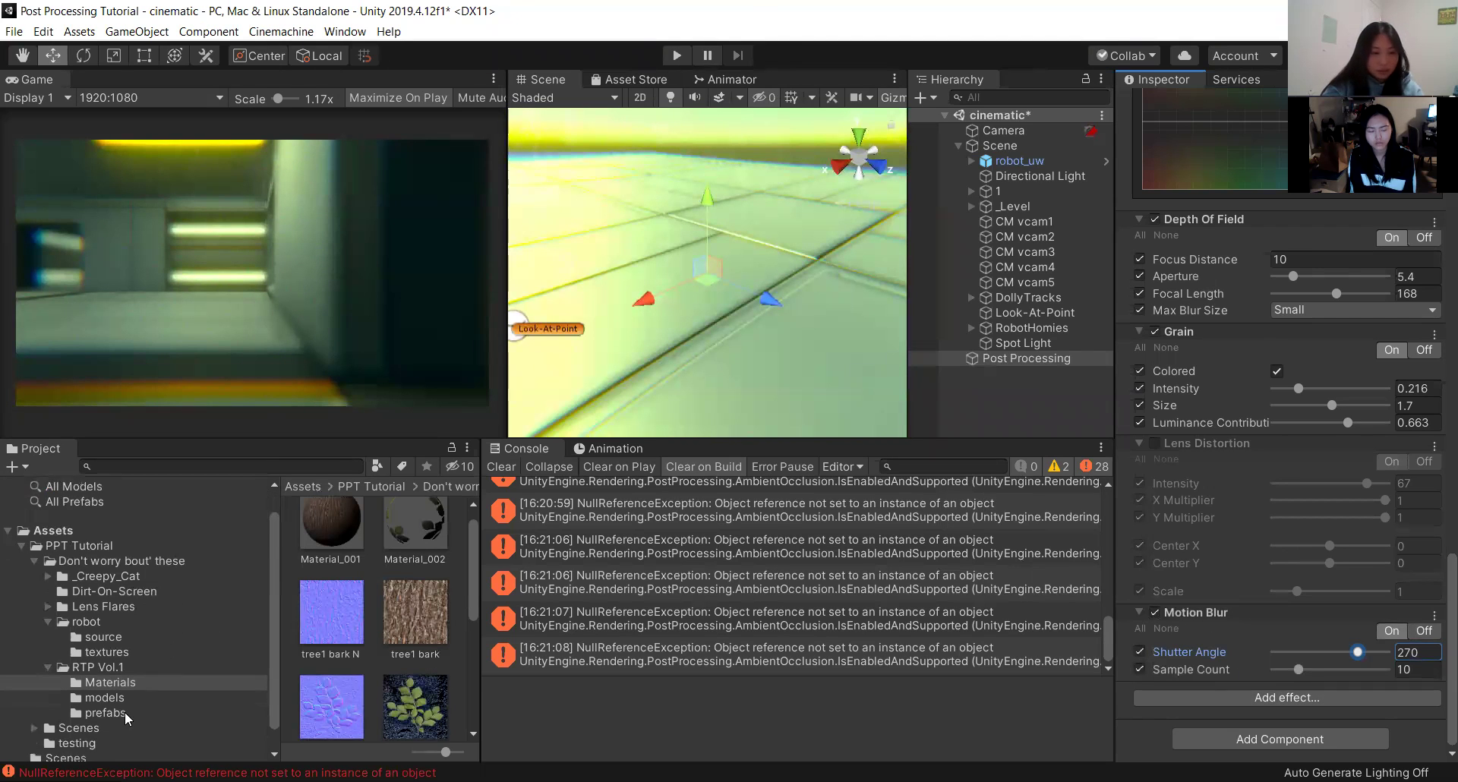
scroll(125, 713, "down", 2)
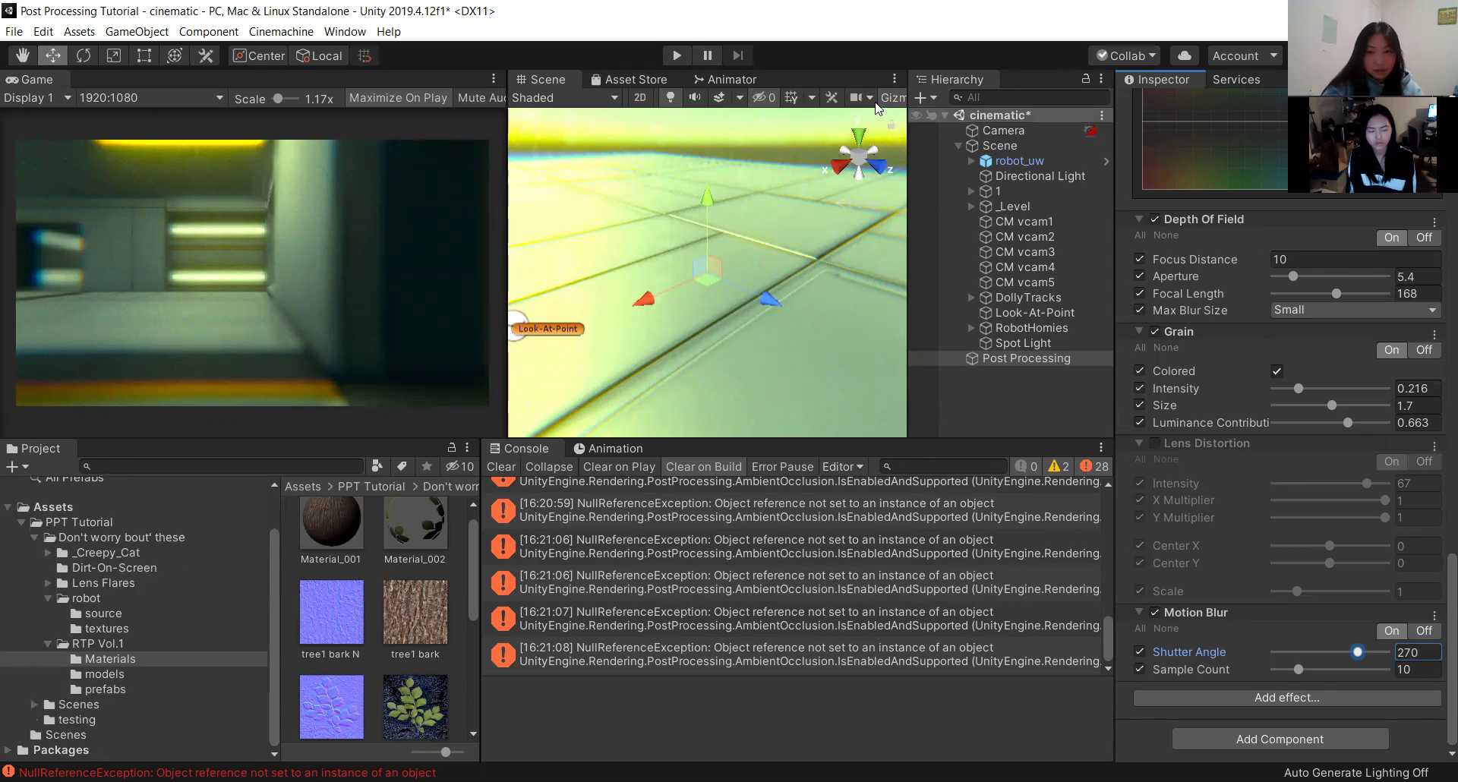
left_click(931, 98)
mouse_move(1007, 153)
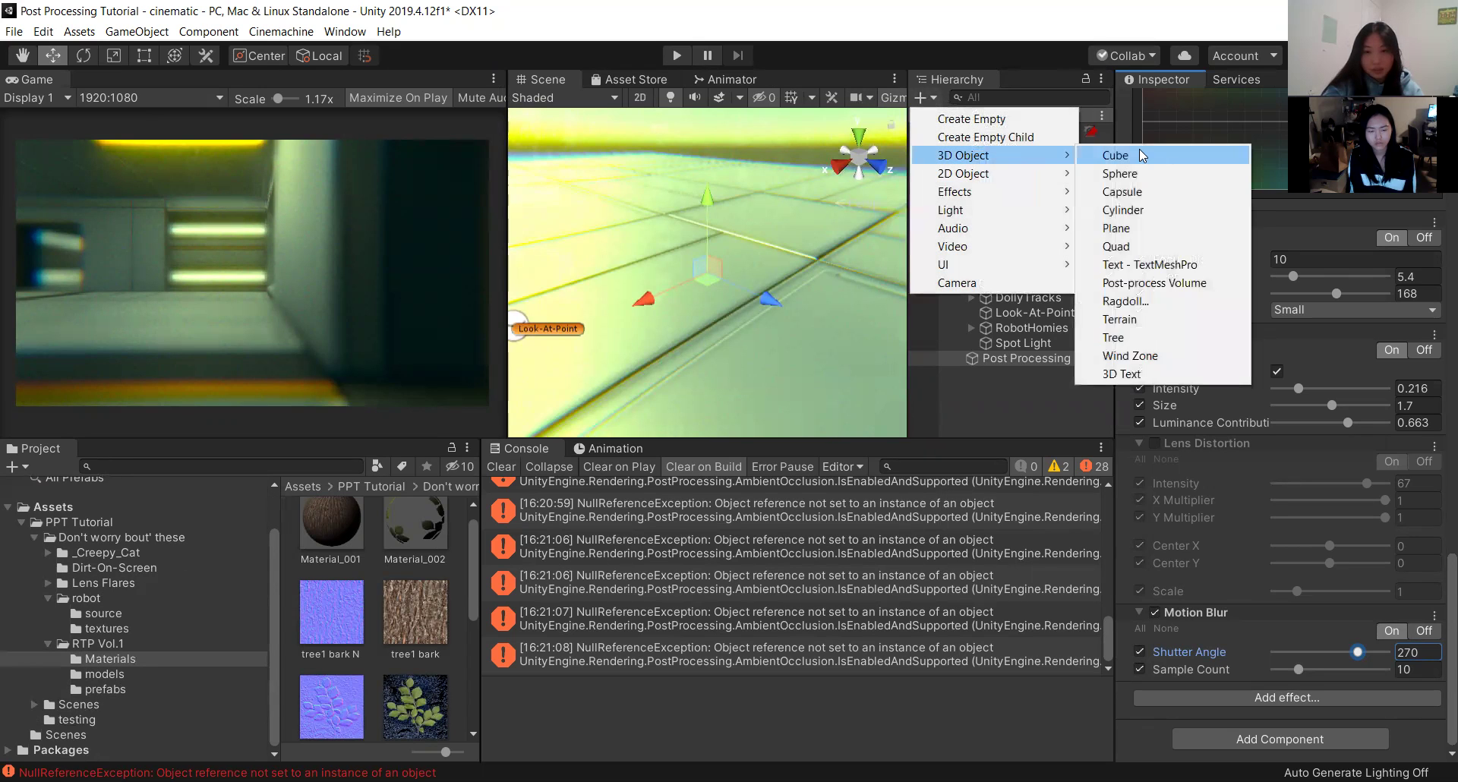
left_click(1139, 155)
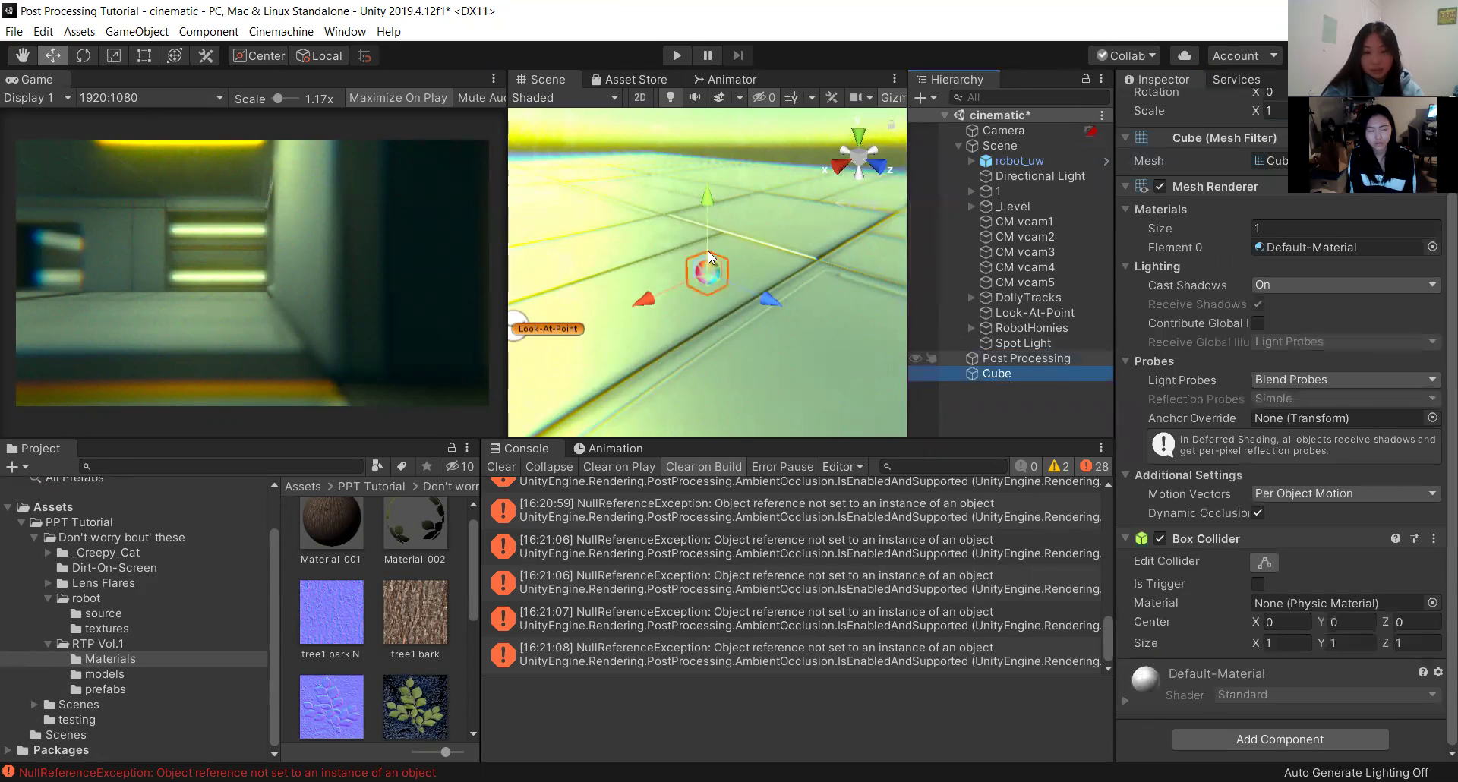
left_click_drag(703, 203, 763, 185)
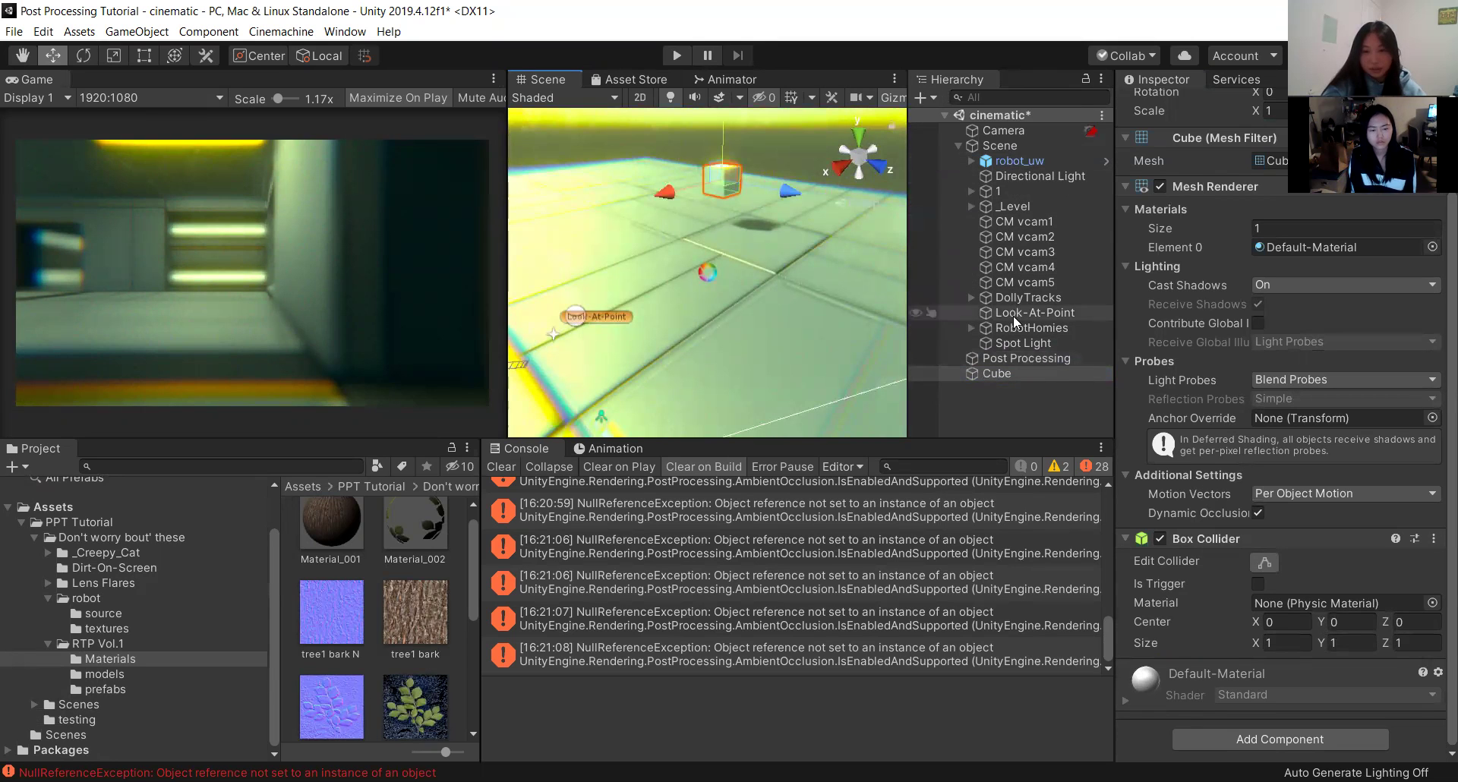
Review the Motion Blur settings on the Post Processing volume.
left_click(1025, 359)
scroll(1190, 592, "down", 15)
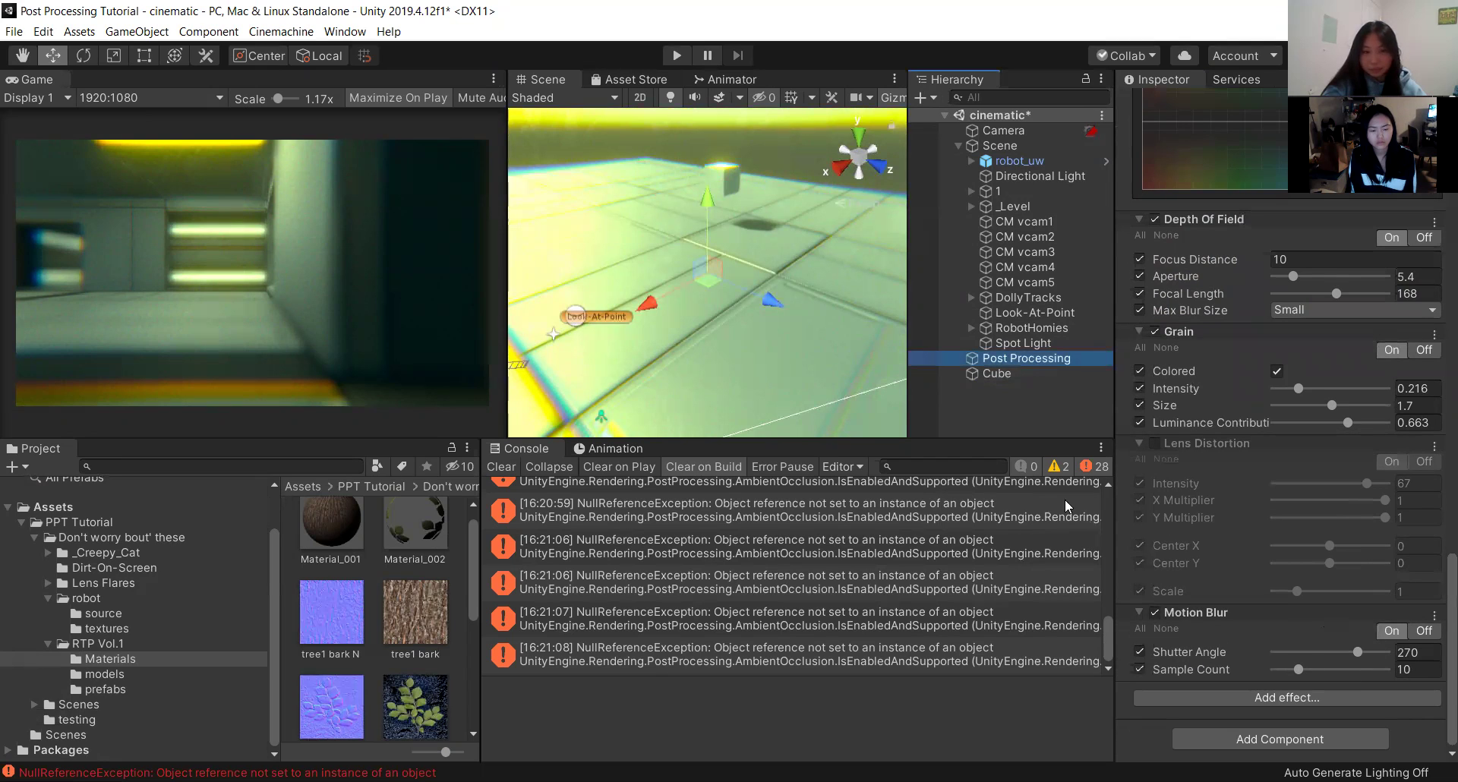
left_click_drag(707, 205, 707, 286)
Move the Cube across the level towards the Camera, into the room with the yellow light strips.
left_click(729, 173)
scroll(706, 282, "down", 10)
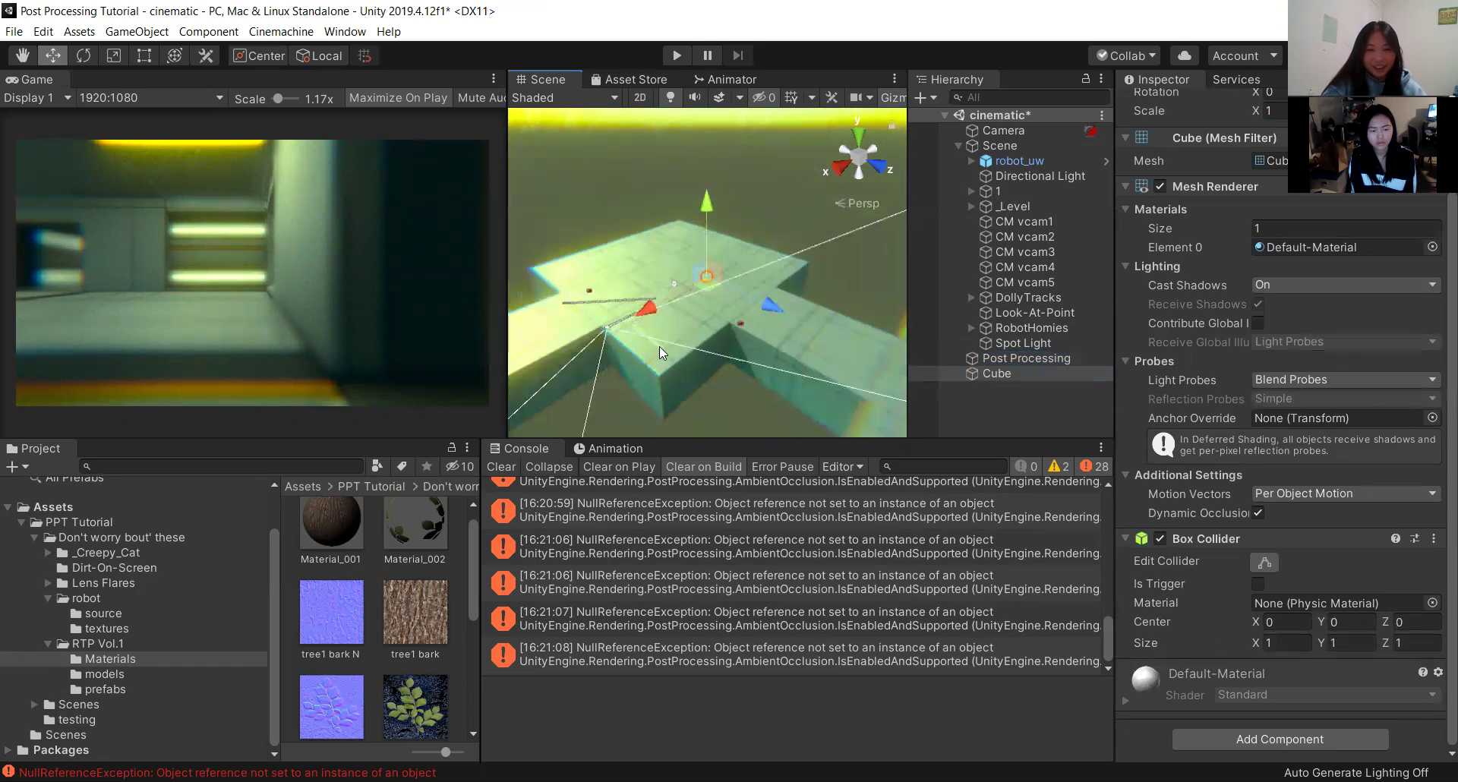
mouse_move(704, 284)
left_mouse_down()
mouse_move(708, 220)
mouse_move(762, 221)
mouse_move(740, 193)
mouse_move(735, 143)
mouse_move(714, 193)
mouse_move(781, 239)
mouse_move(796, 272)
mouse_move(677, 289)
left_mouse_up()
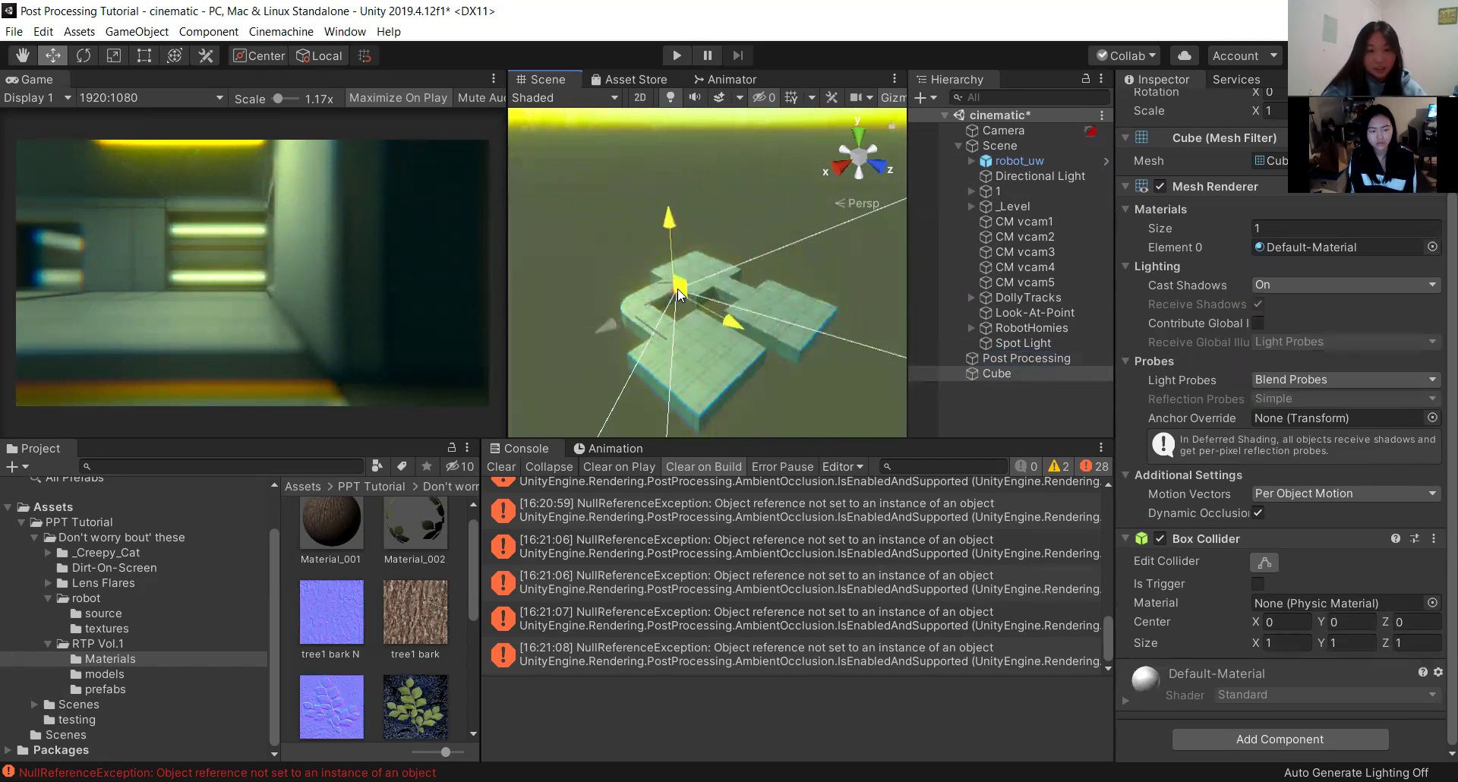
scroll(678, 289, "up", 5)
scroll(631, 321, "down", 10)
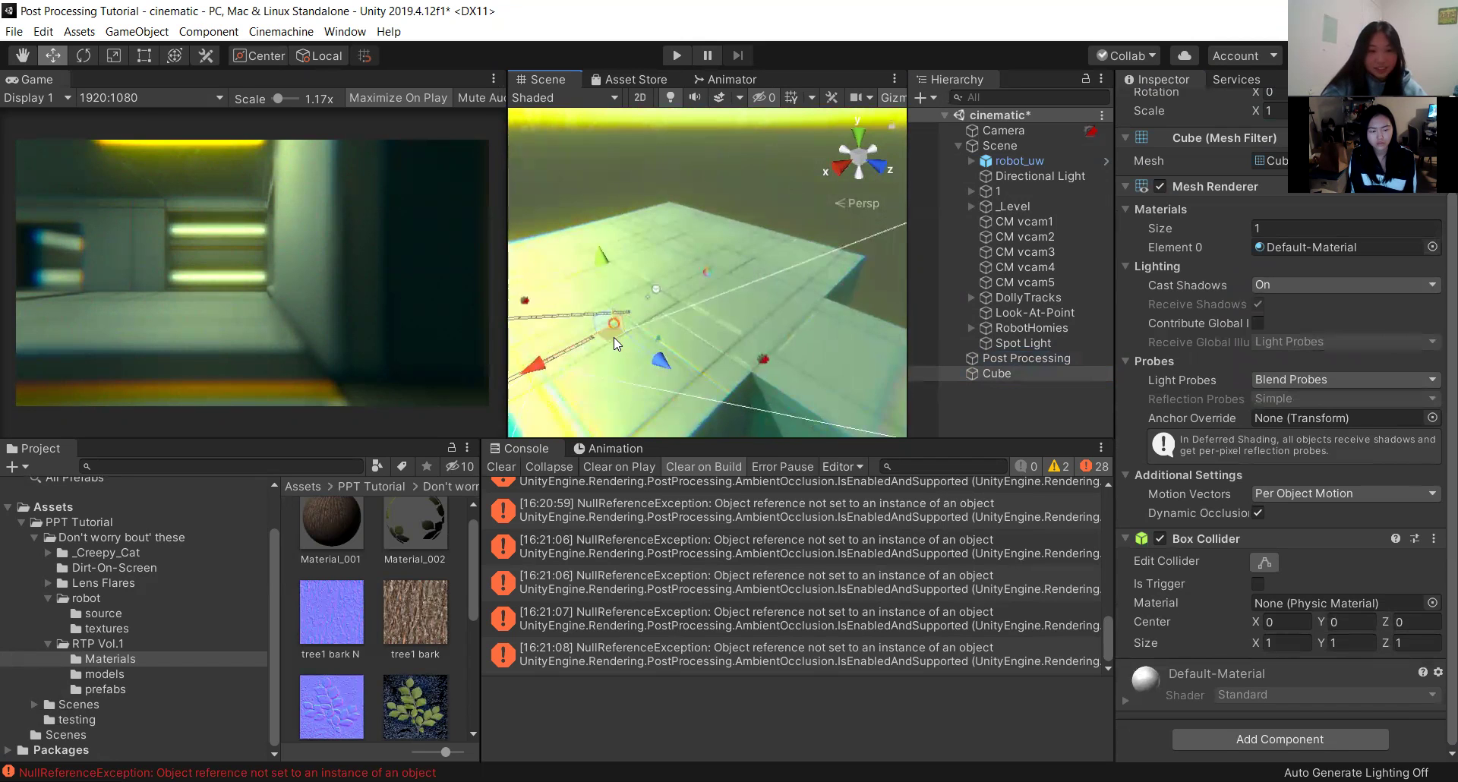
scroll(777, 257, "up", 5)
right_click_drag(650, 288, 773, 317)
right_click_drag(600, 226, 762, 164)
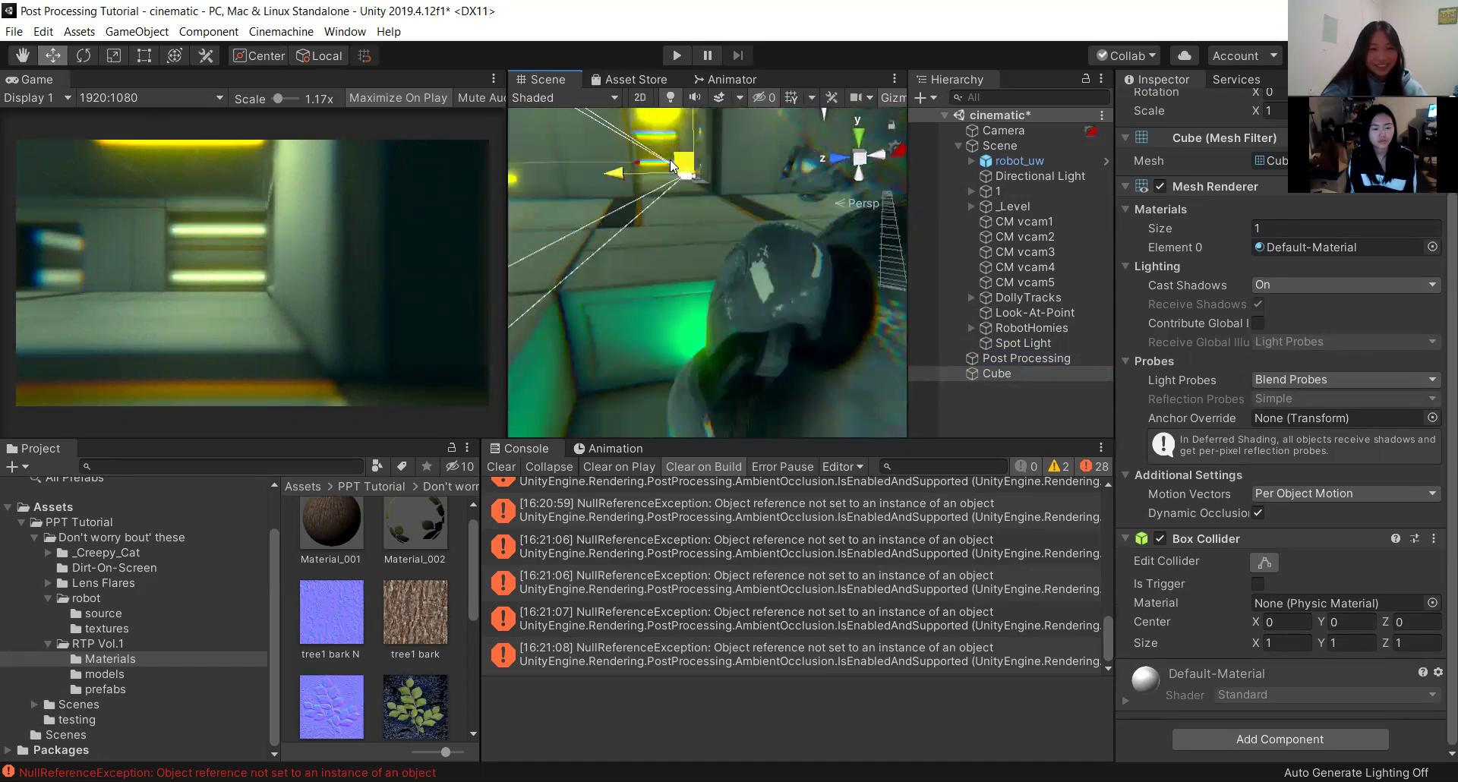
right_click_drag(672, 166, 669, 162)
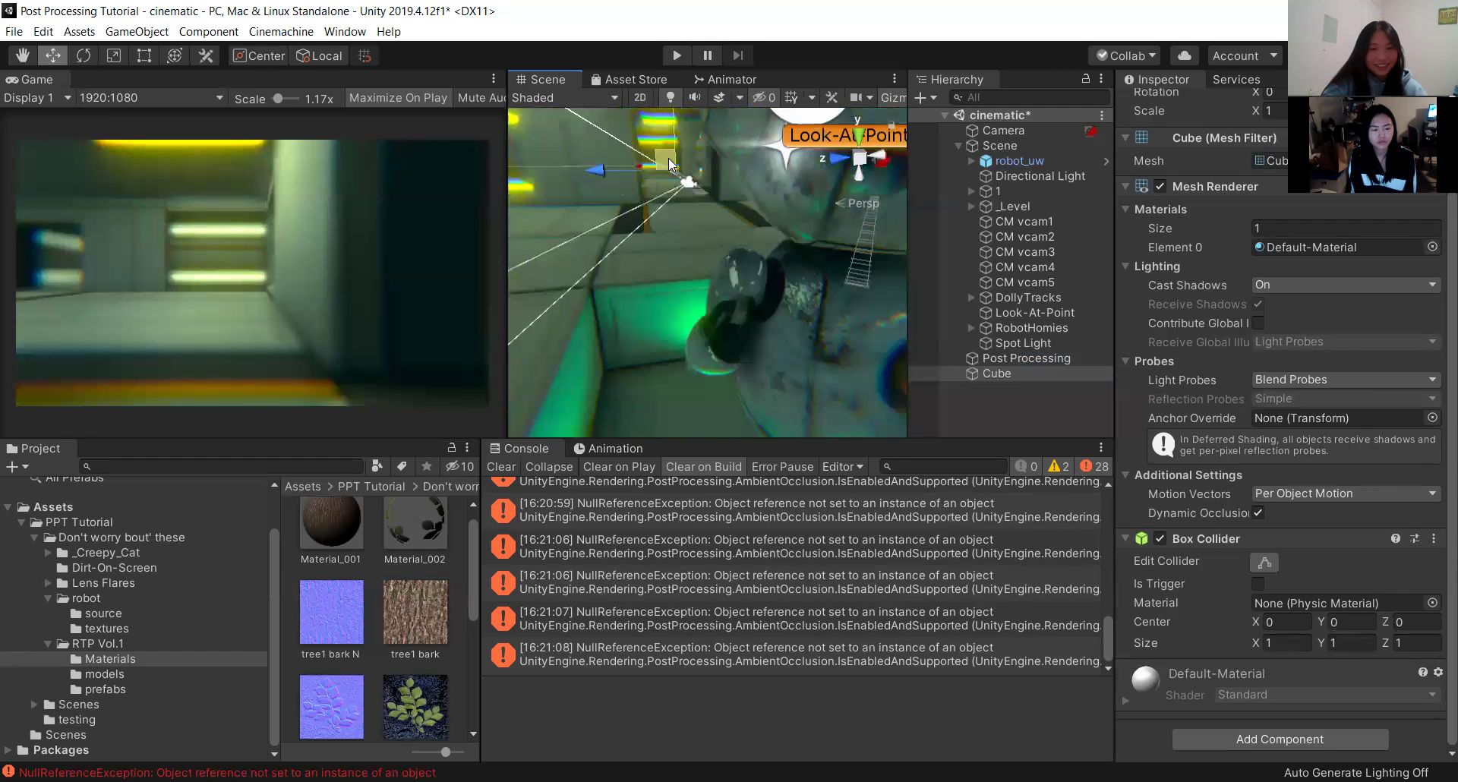
right_click_drag(689, 220, 703, 159)
right_click_drag(755, 180, 724, 130)
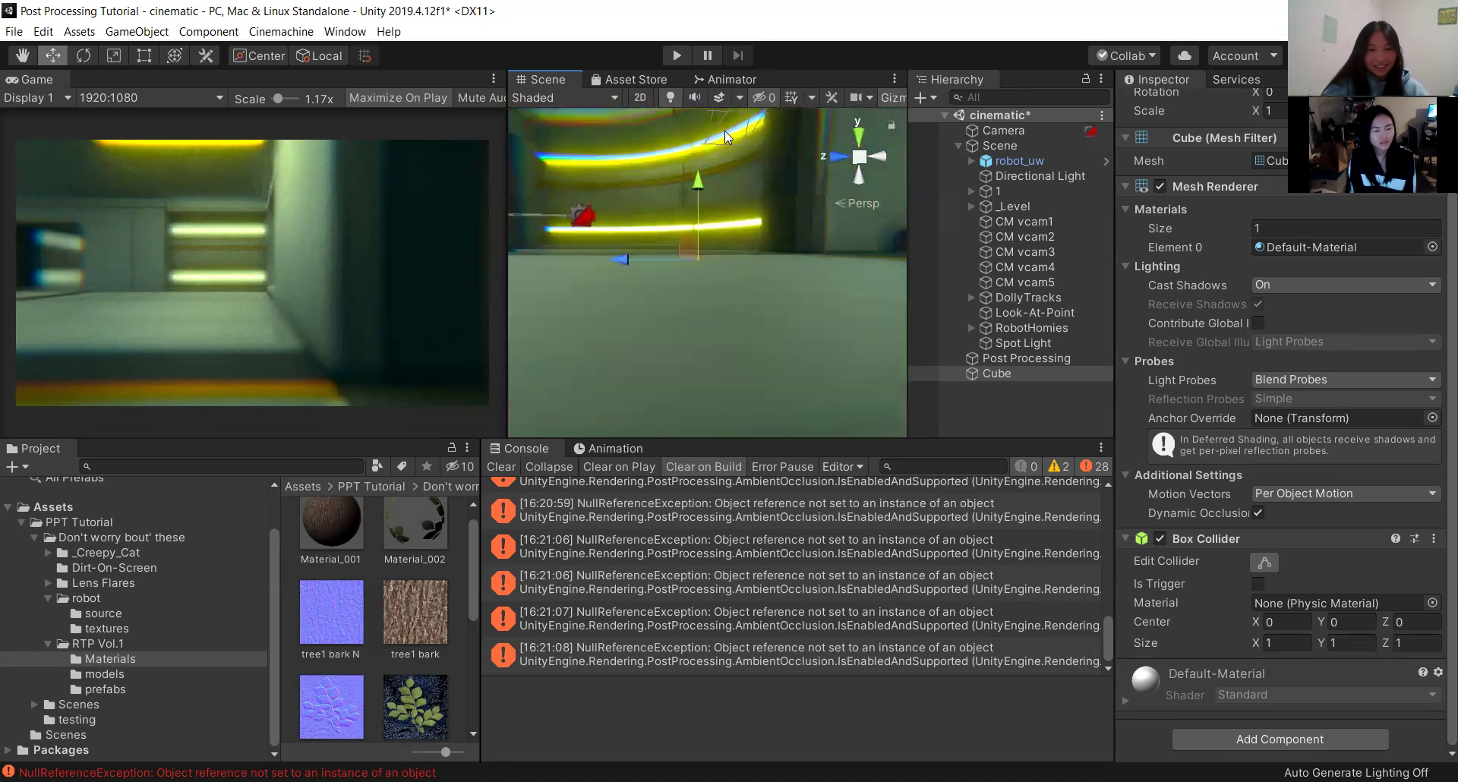
Copy the Camera's position coordinates onto the Cube so both objects share the same location.
left_click(996, 130)
left_click(1251, 180)
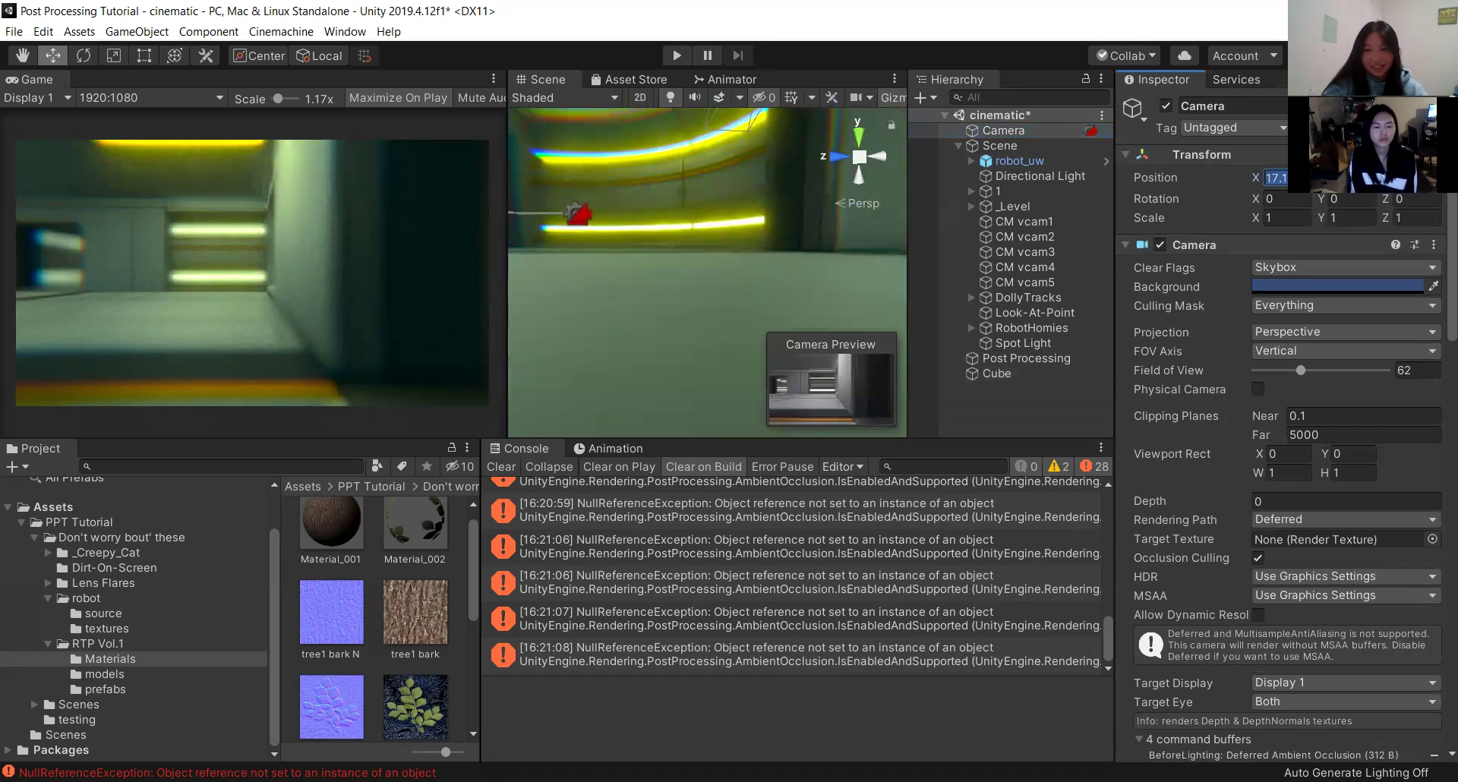
left_click(997, 373)
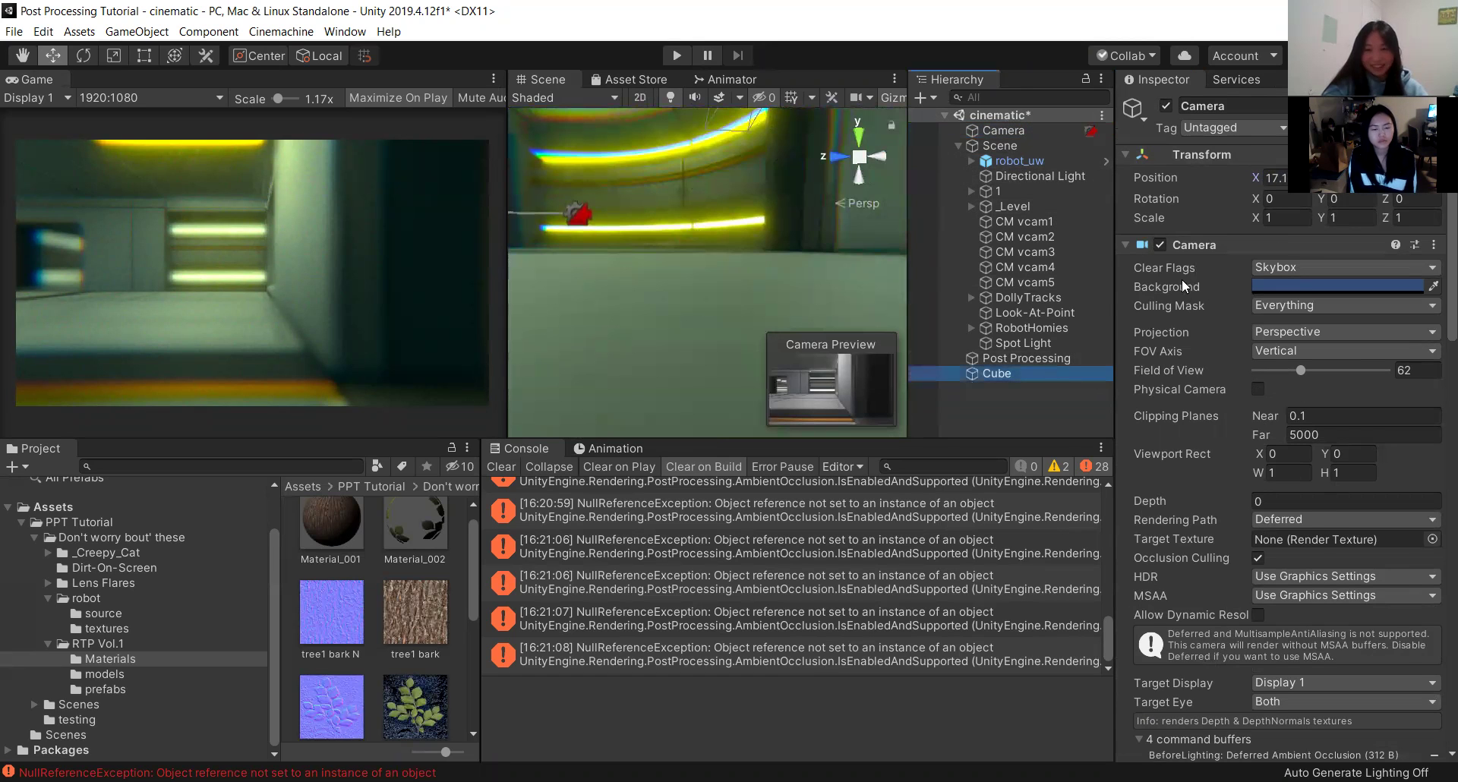
left_click(1276, 180)
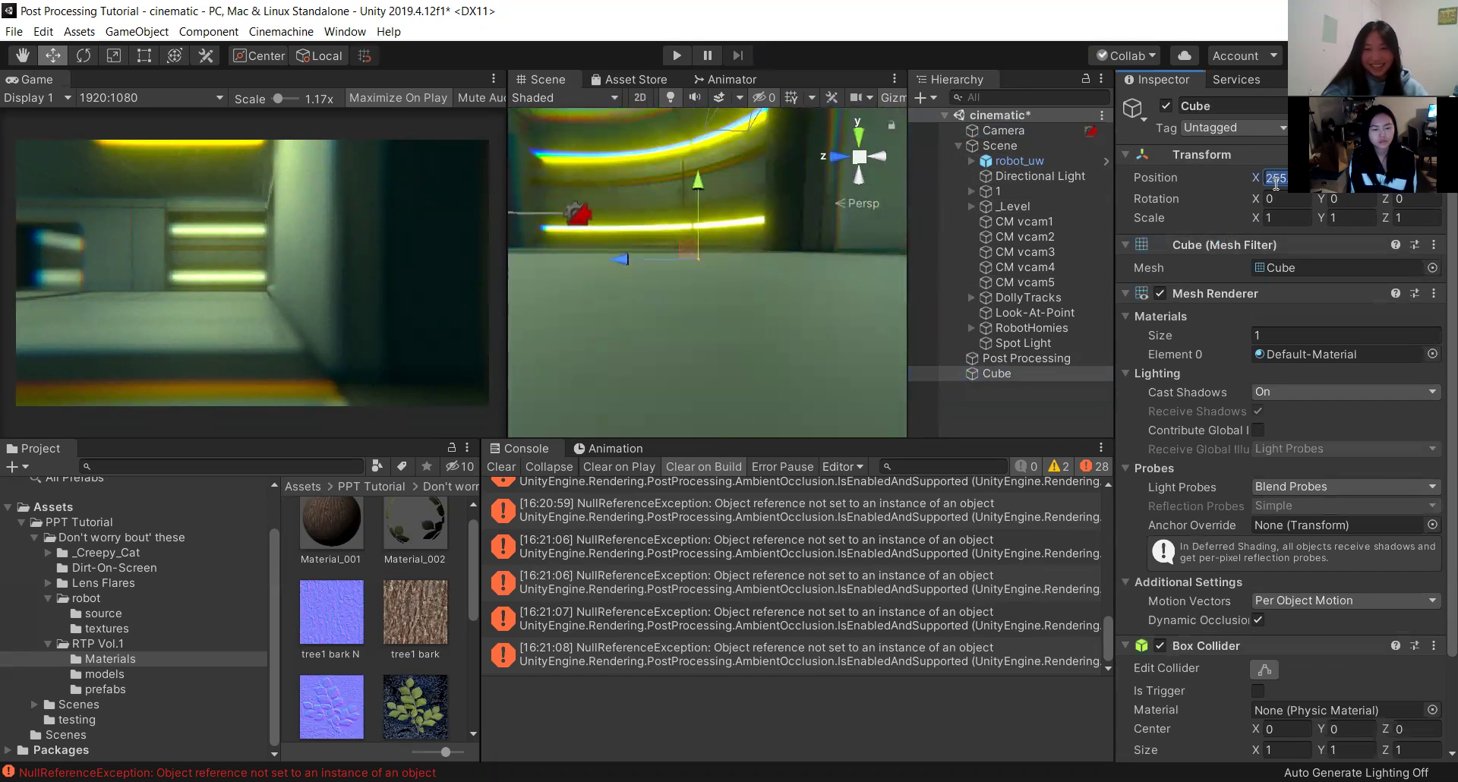
left_click(999, 126)
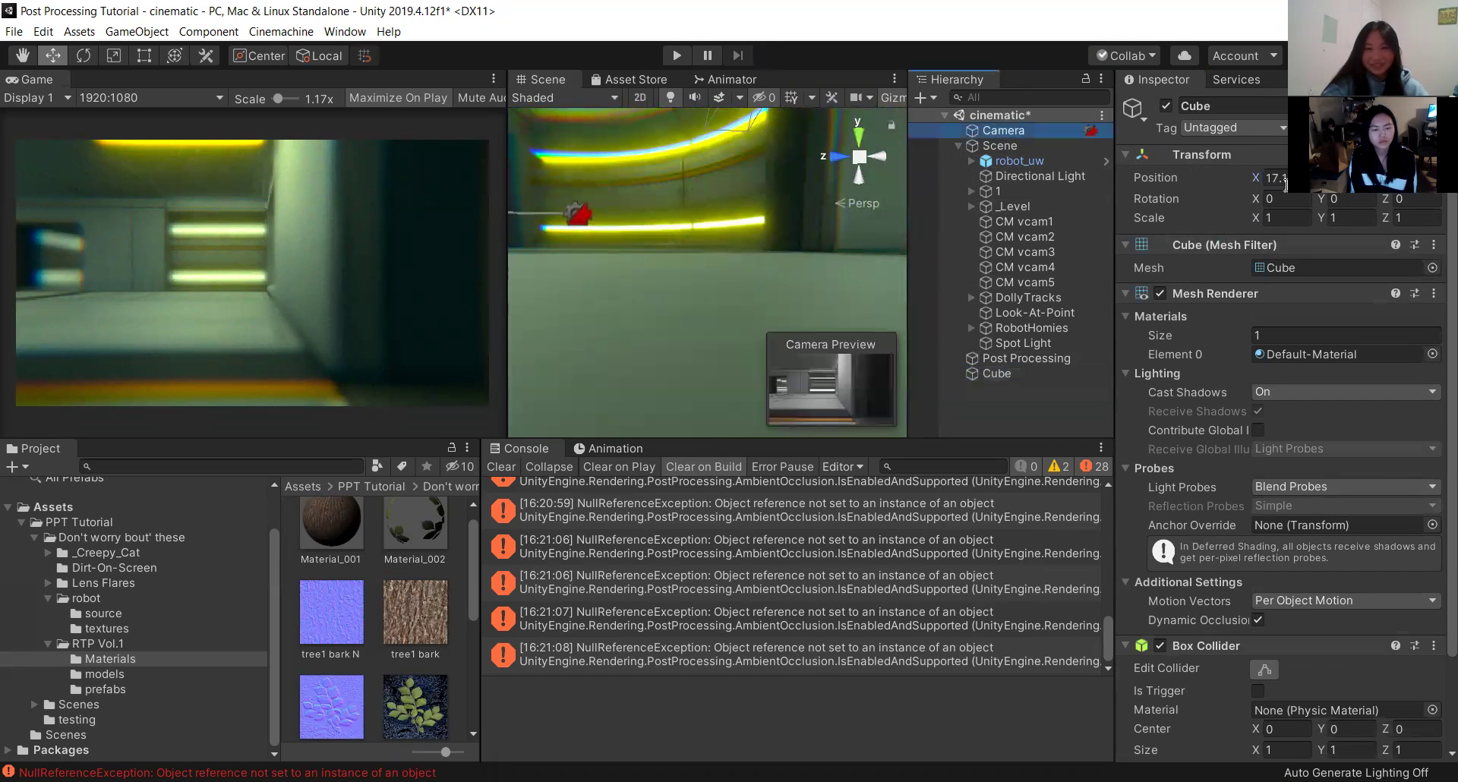
left_click(996, 373)
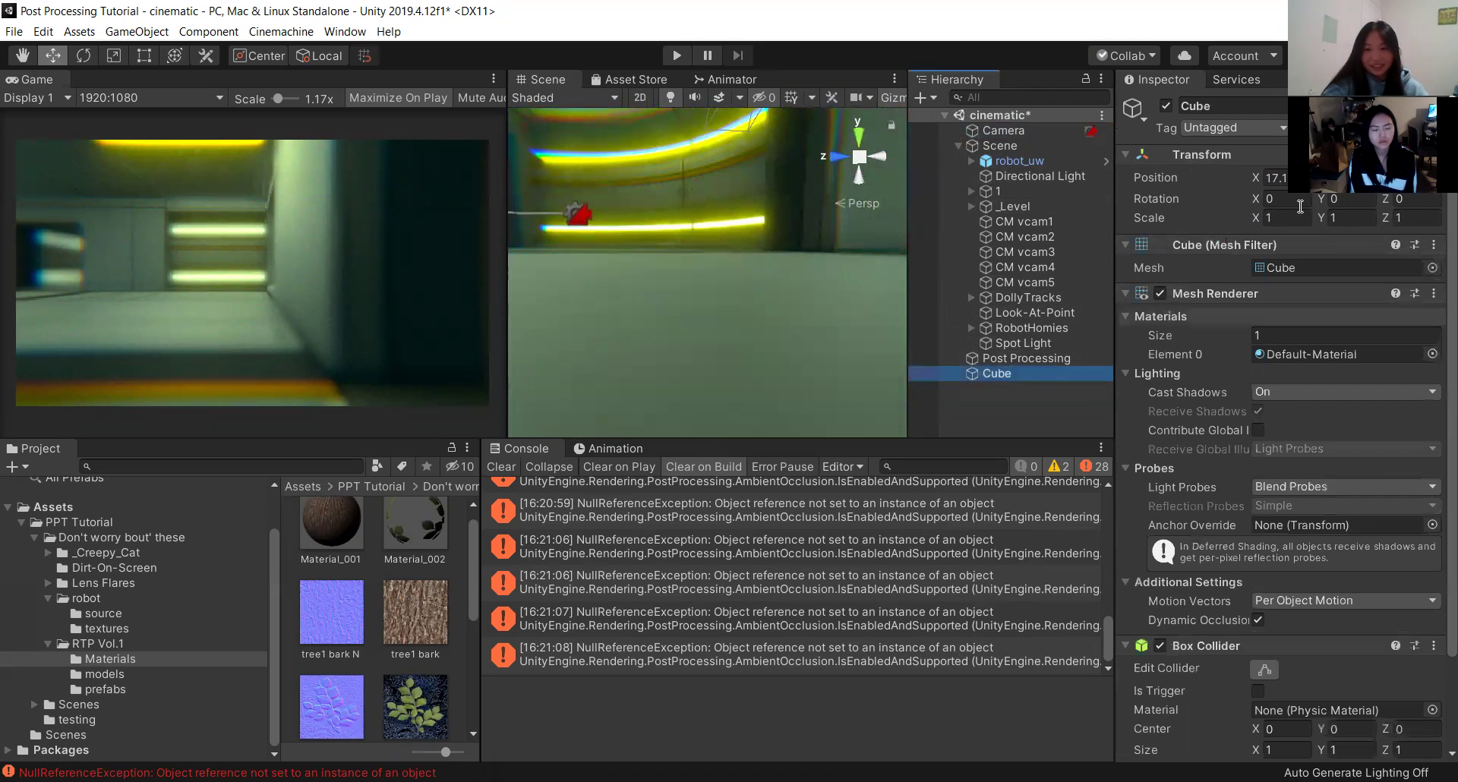
left_click(1016, 131)
left_click(1451, 281)
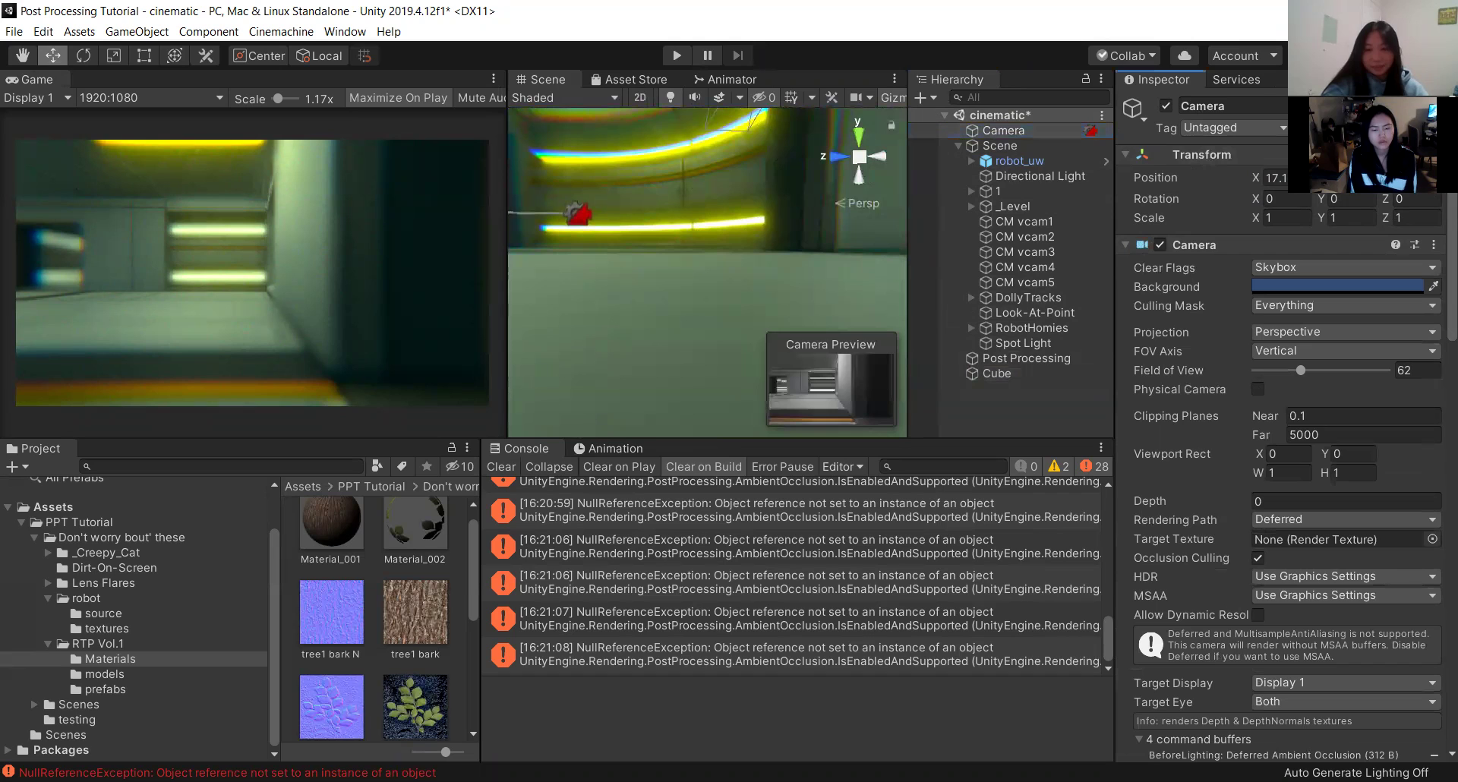
left_click(1024, 372)
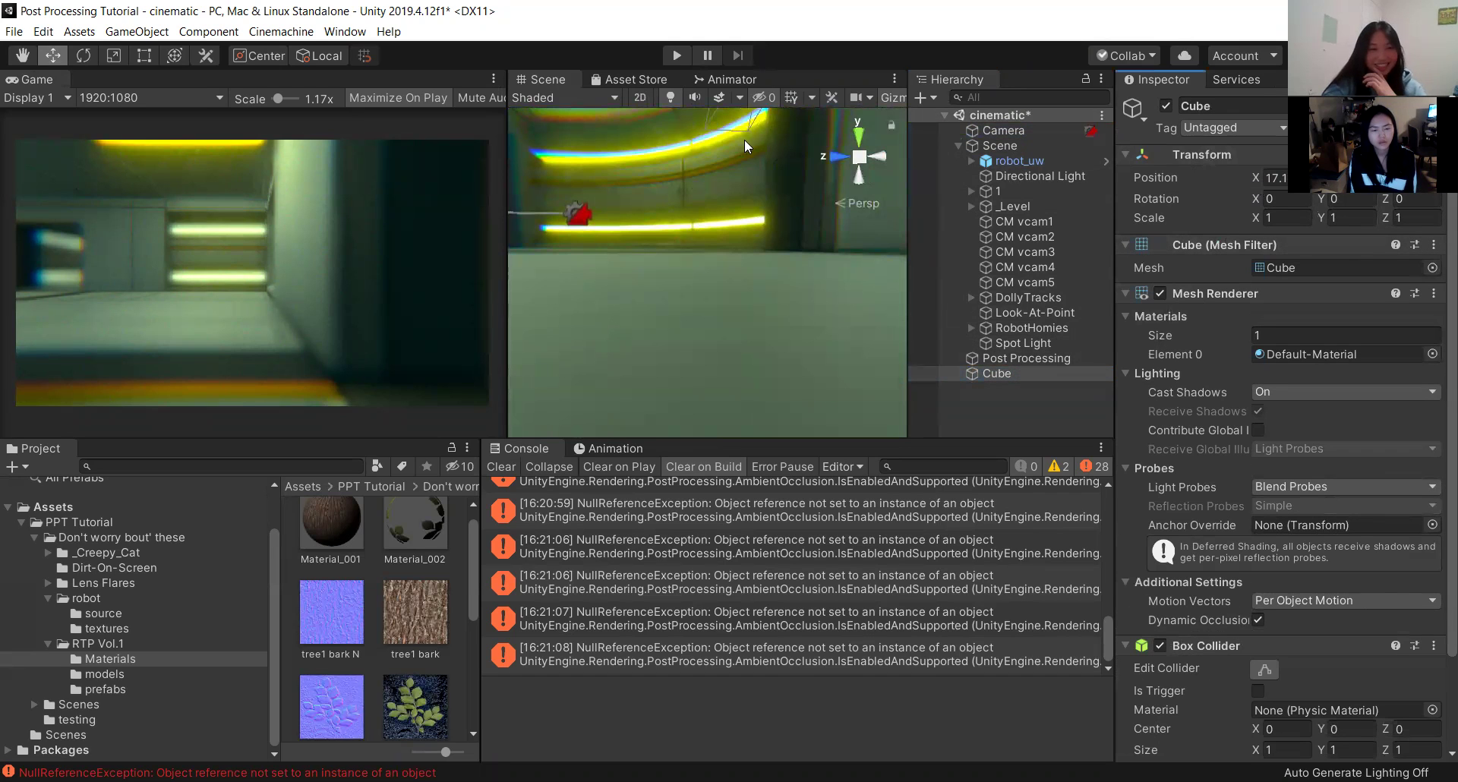
Move the Cube out in front of the Camera so that it appears in the Game view, and frame it in the Scene view.
left_click_drag(719, 280, 633, 264, "alt")
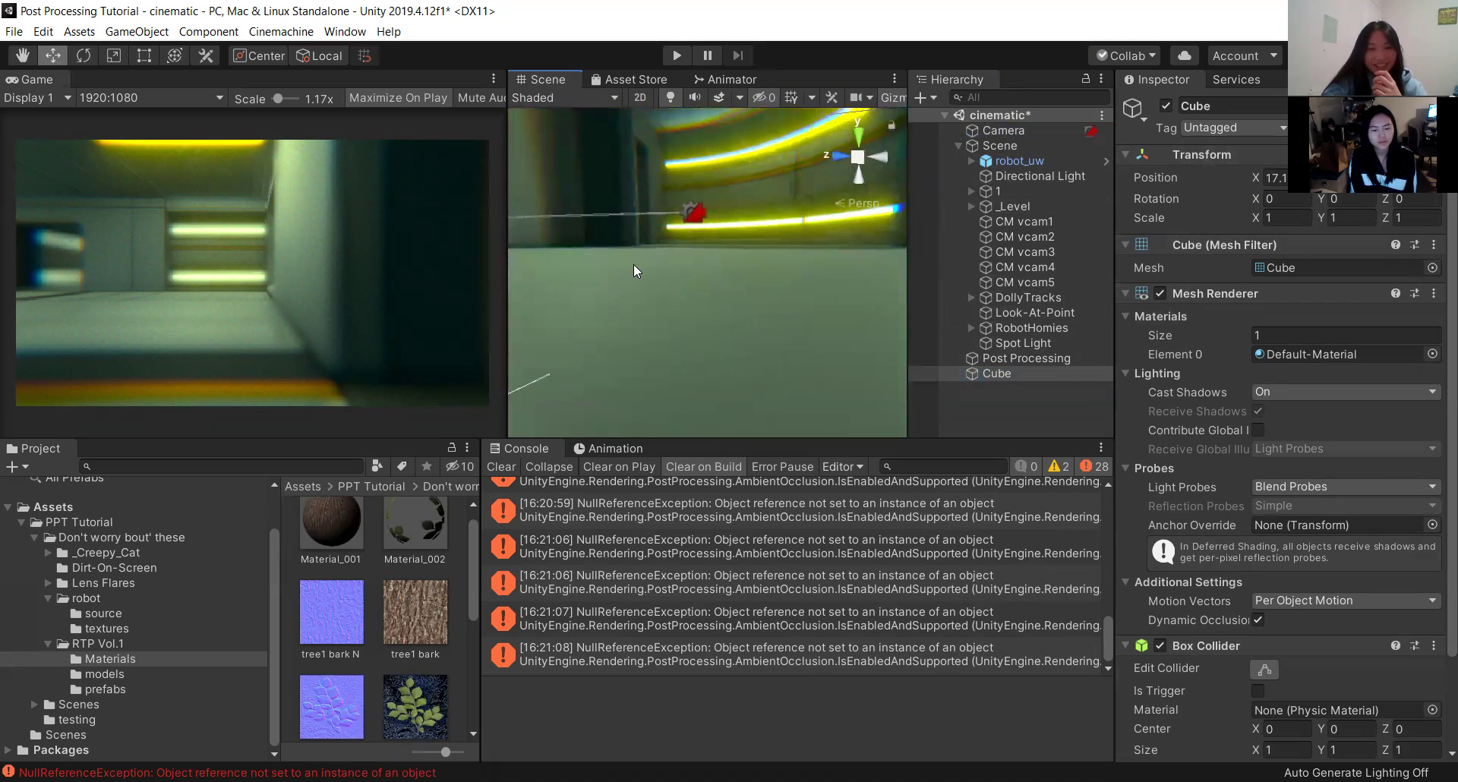
scroll(633, 265, "down", 5)
scroll(662, 252, "up", 5)
scroll(312, 270, "down", 1)
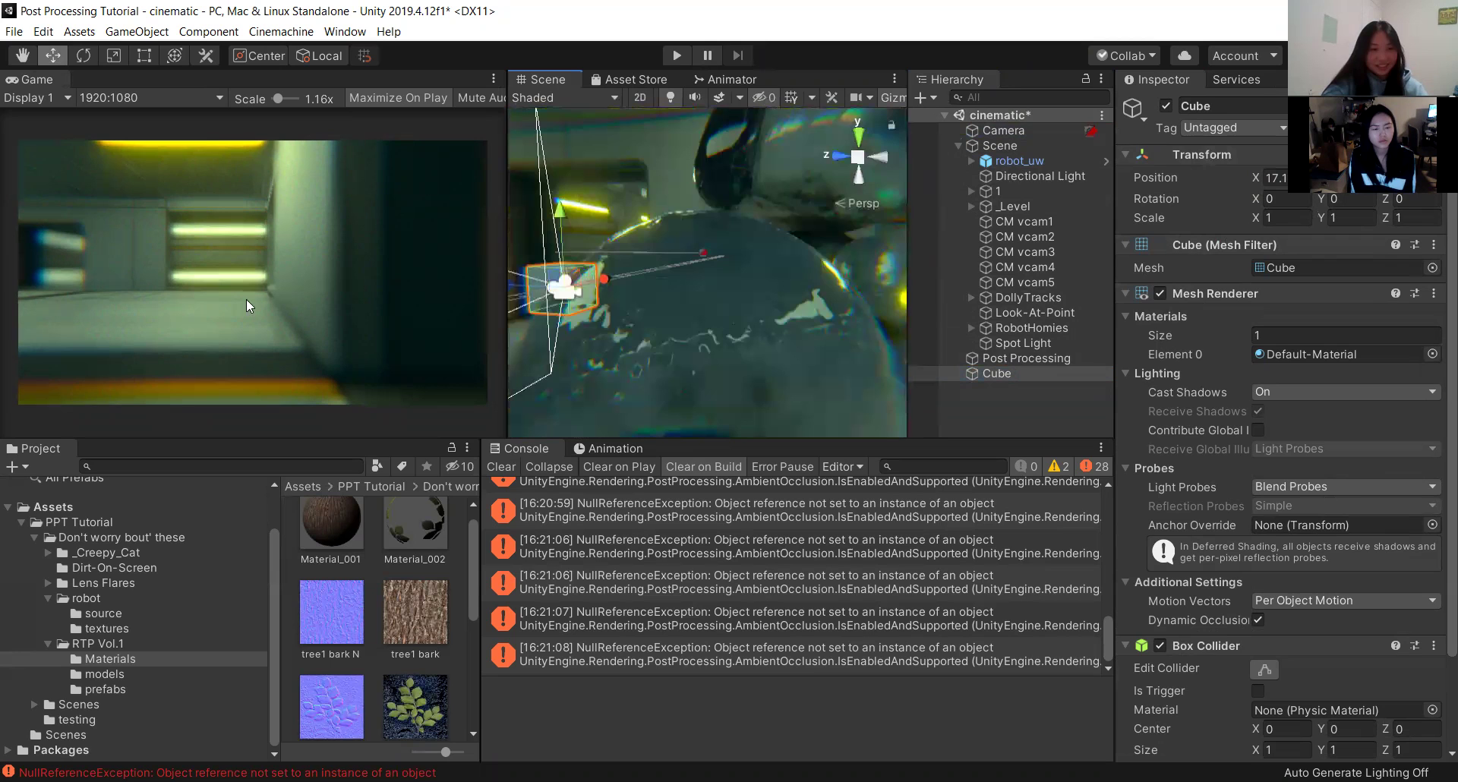
scroll(657, 268, "down", 5)
right_click_drag(574, 266, 577, 323, "alt")
left_click_drag(592, 315, 568, 289, "alt")
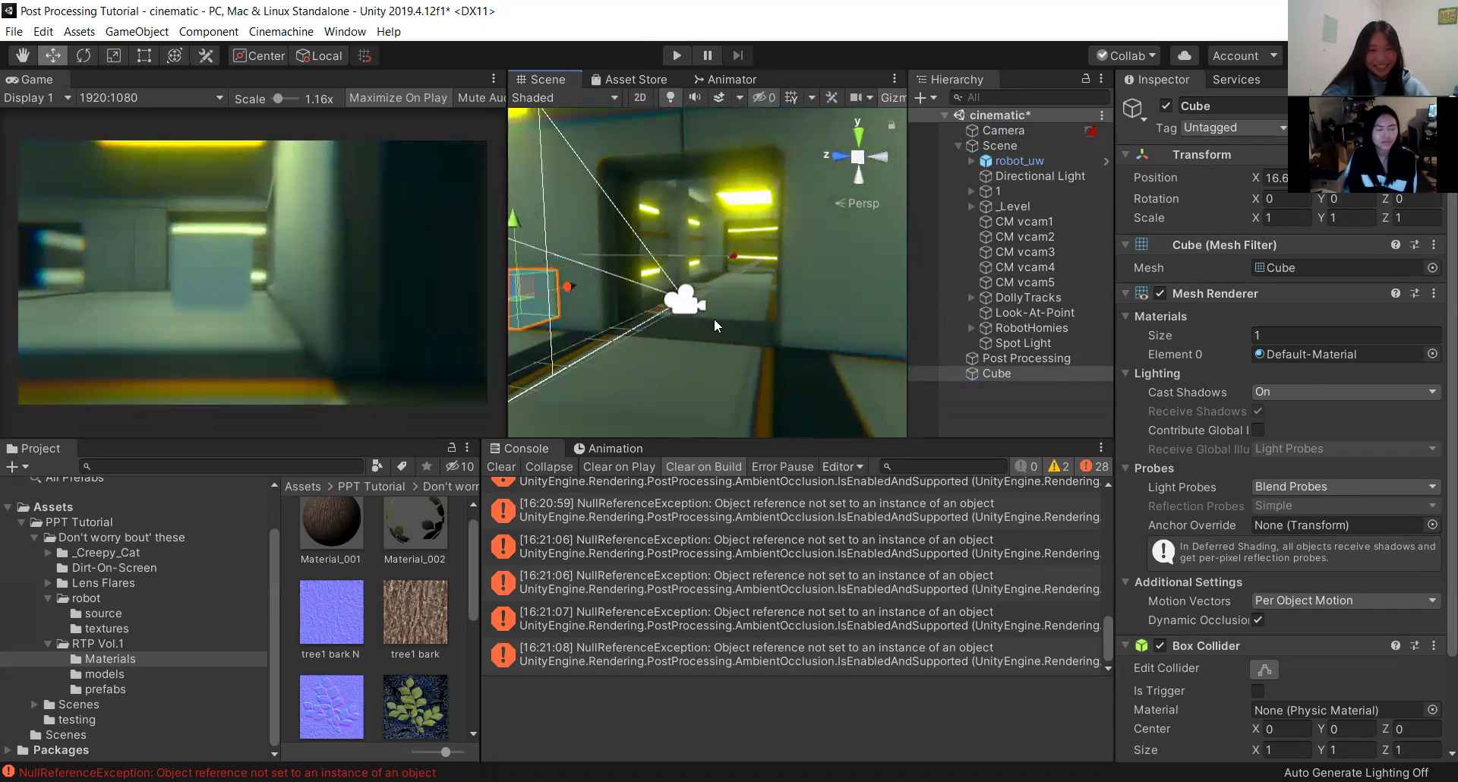
key("f")
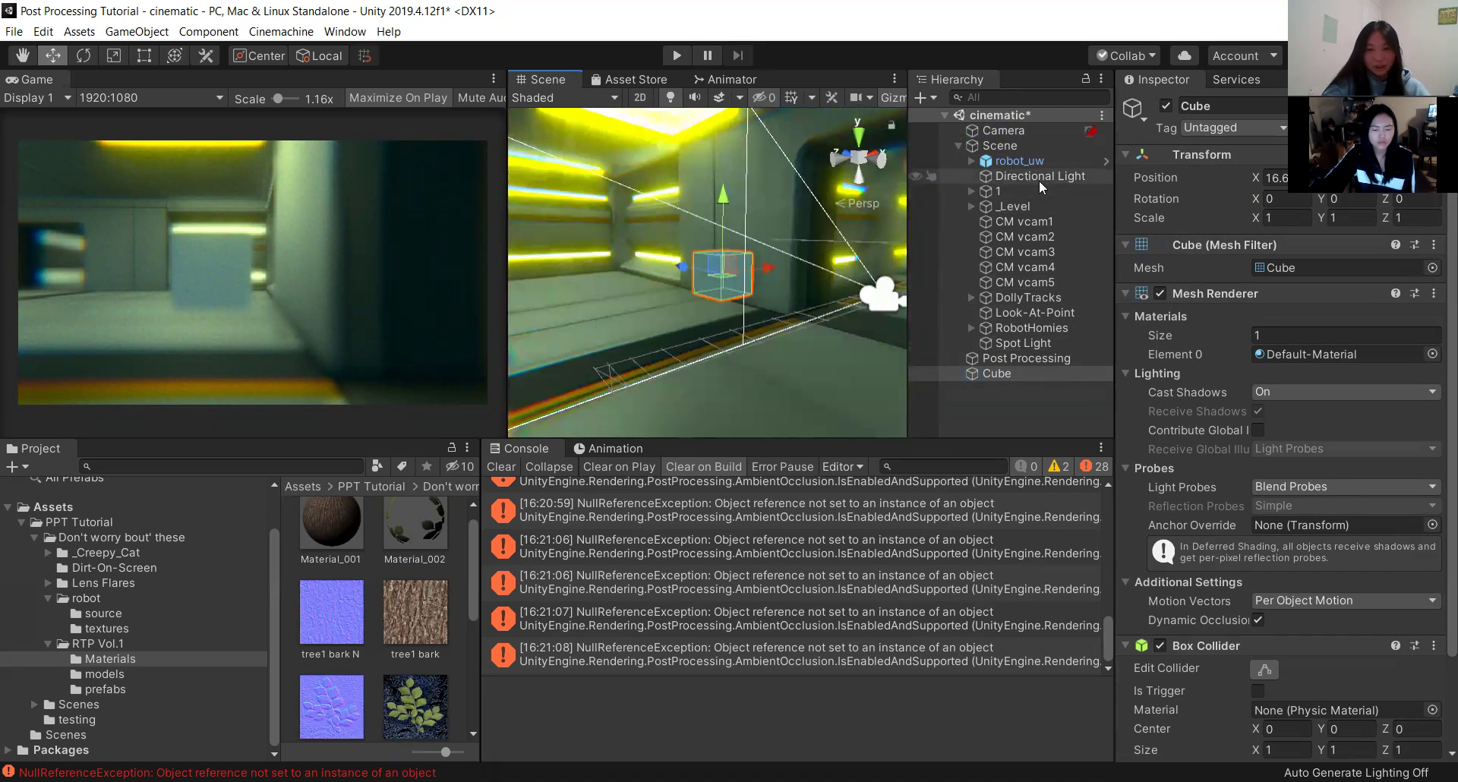
Disable the Depth Of Field effect on the Post Processing volume.
left_click(1055, 358)
scroll(1242, 467, "down", 10)
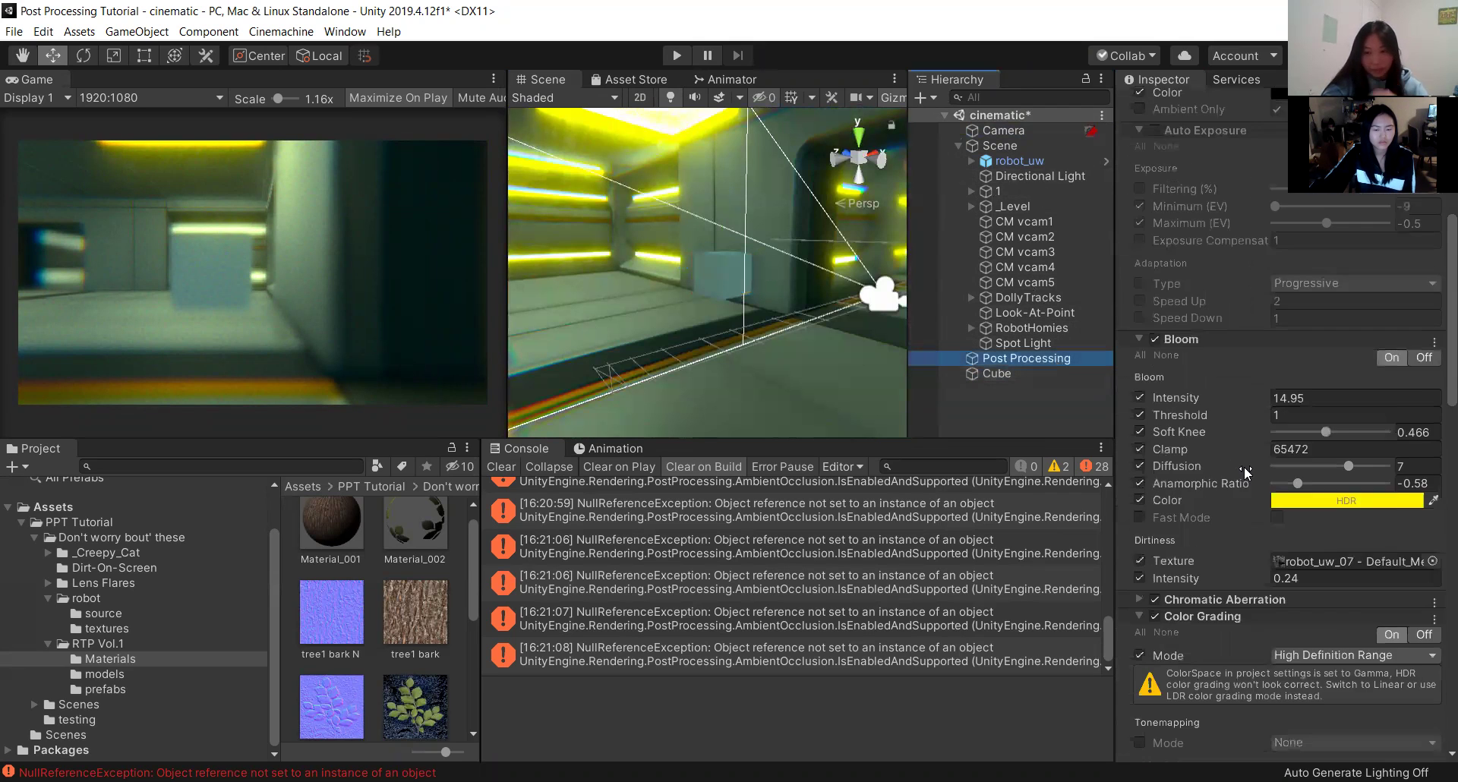
scroll(1238, 473, "down", 12)
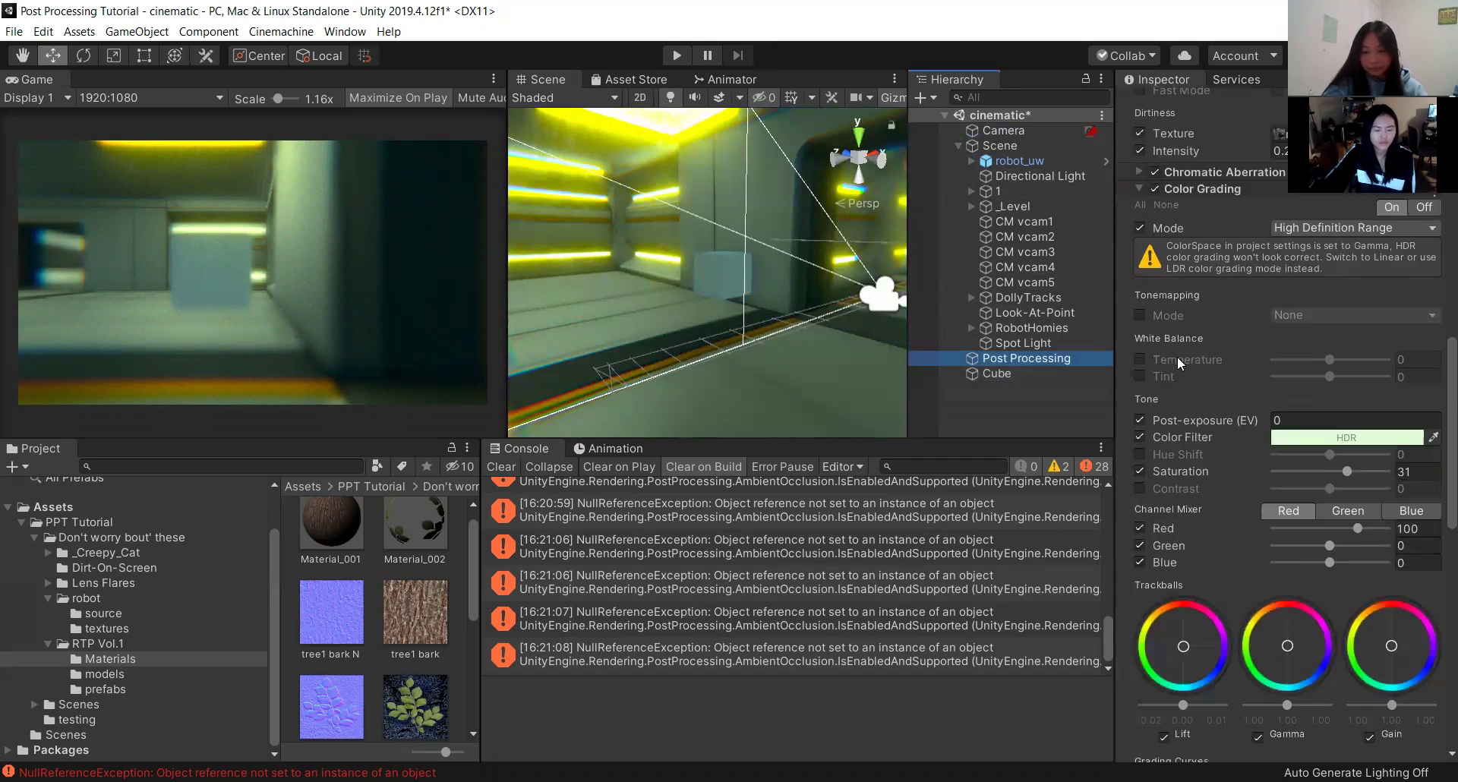
scroll(1161, 509, "down", 10)
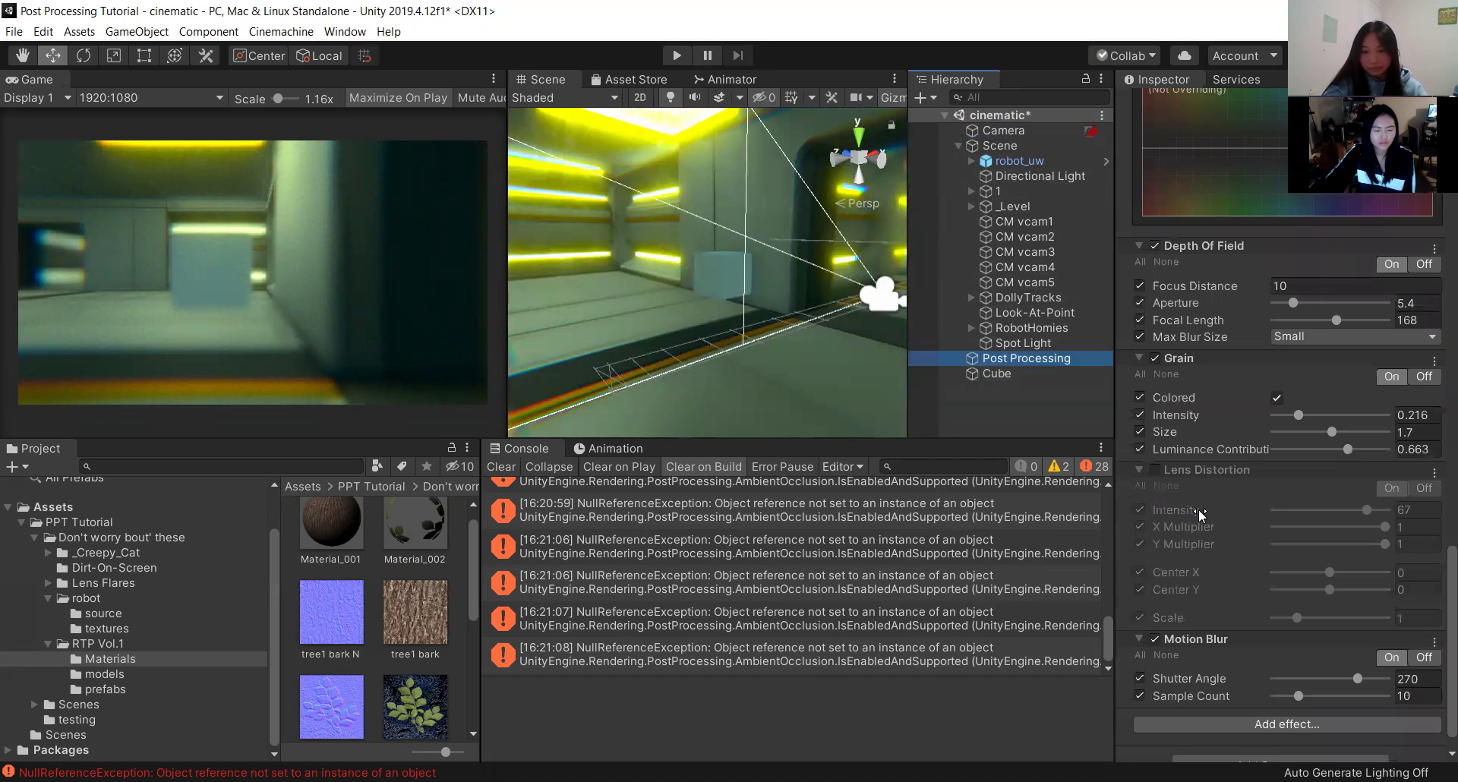
left_click(1158, 245)
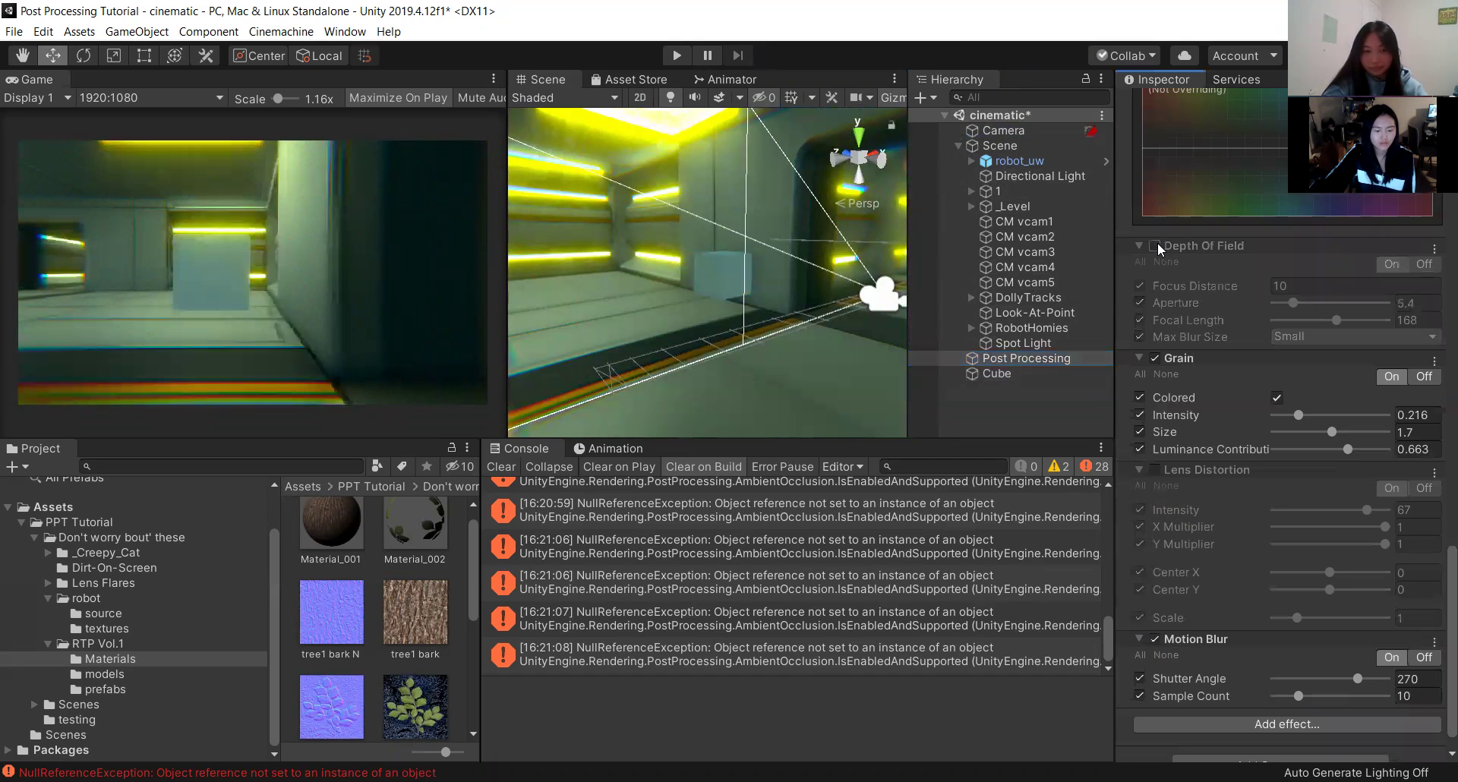
Move the Cube around within the Camera's view to test the motion blur, leaving it at about X 15.4.
left_click(725, 272)
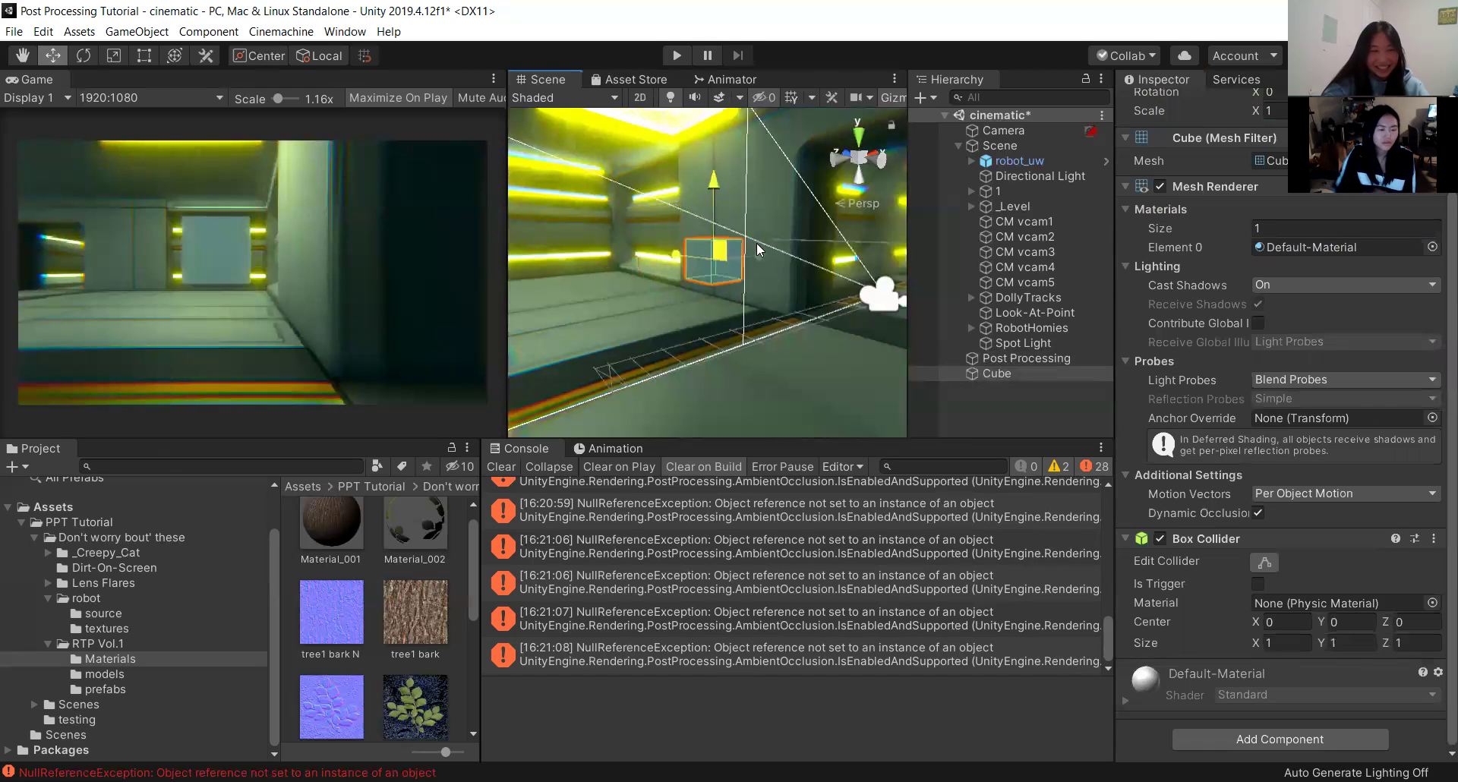
left_click_drag(719, 251, 638, 303)
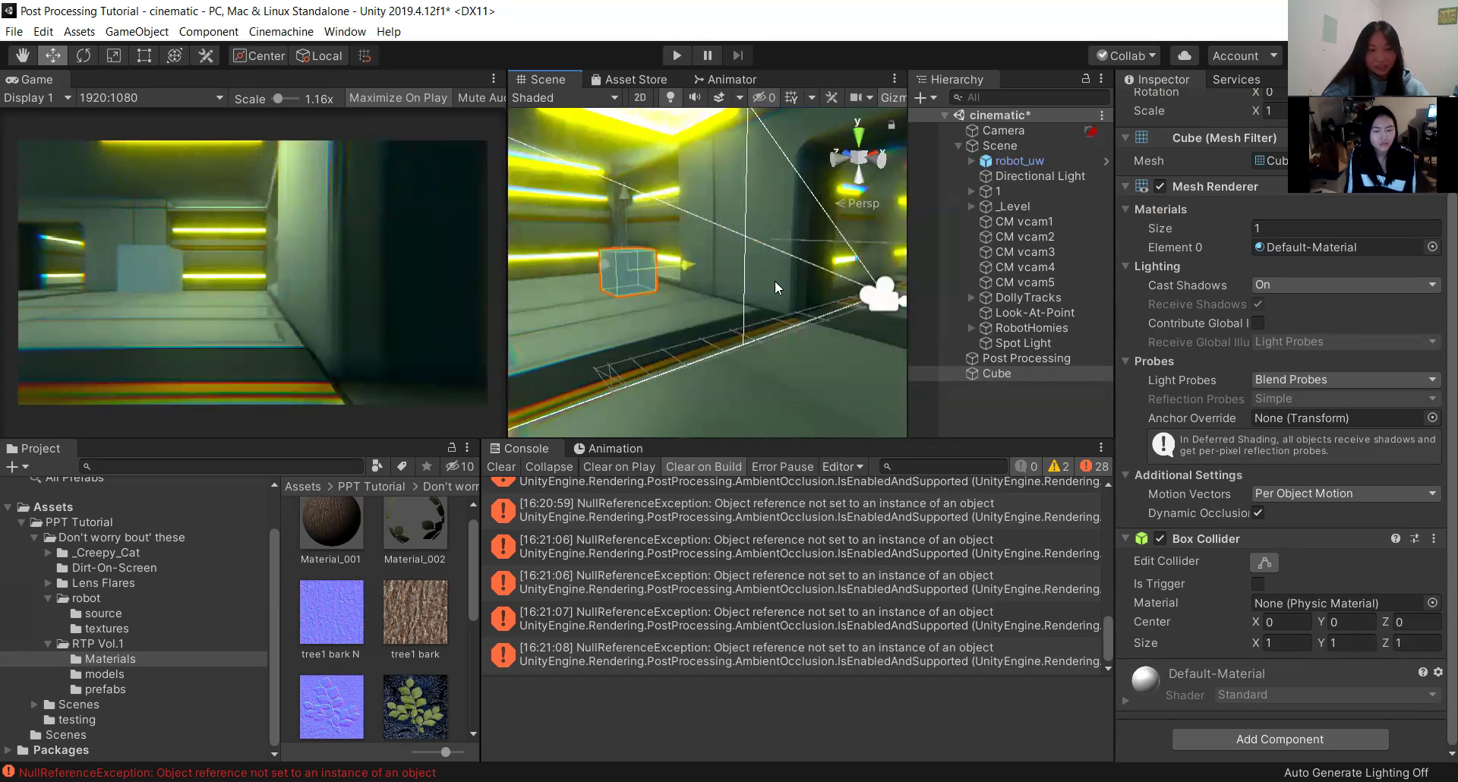
mouse_move(785, 312)
left_mouse_down()
mouse_move(756, 316)
mouse_move(775, 315)
left_mouse_up()
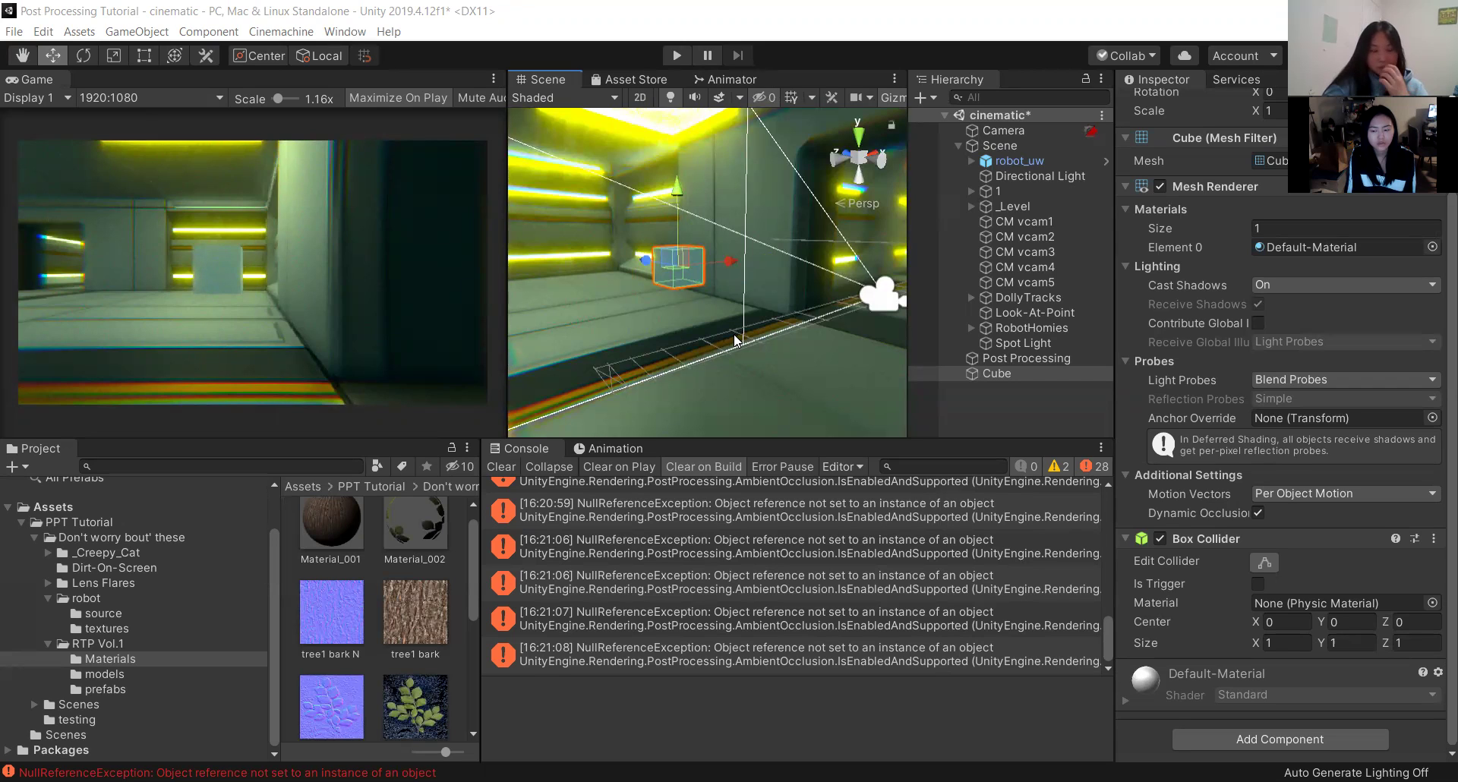
left_click(683, 258)
mouse_move(725, 259)
left_mouse_down()
mouse_move(691, 258)
mouse_move(781, 262)
mouse_move(644, 298)
mouse_move(761, 253)
mouse_move(655, 269)
mouse_move(696, 260)
left_mouse_up()
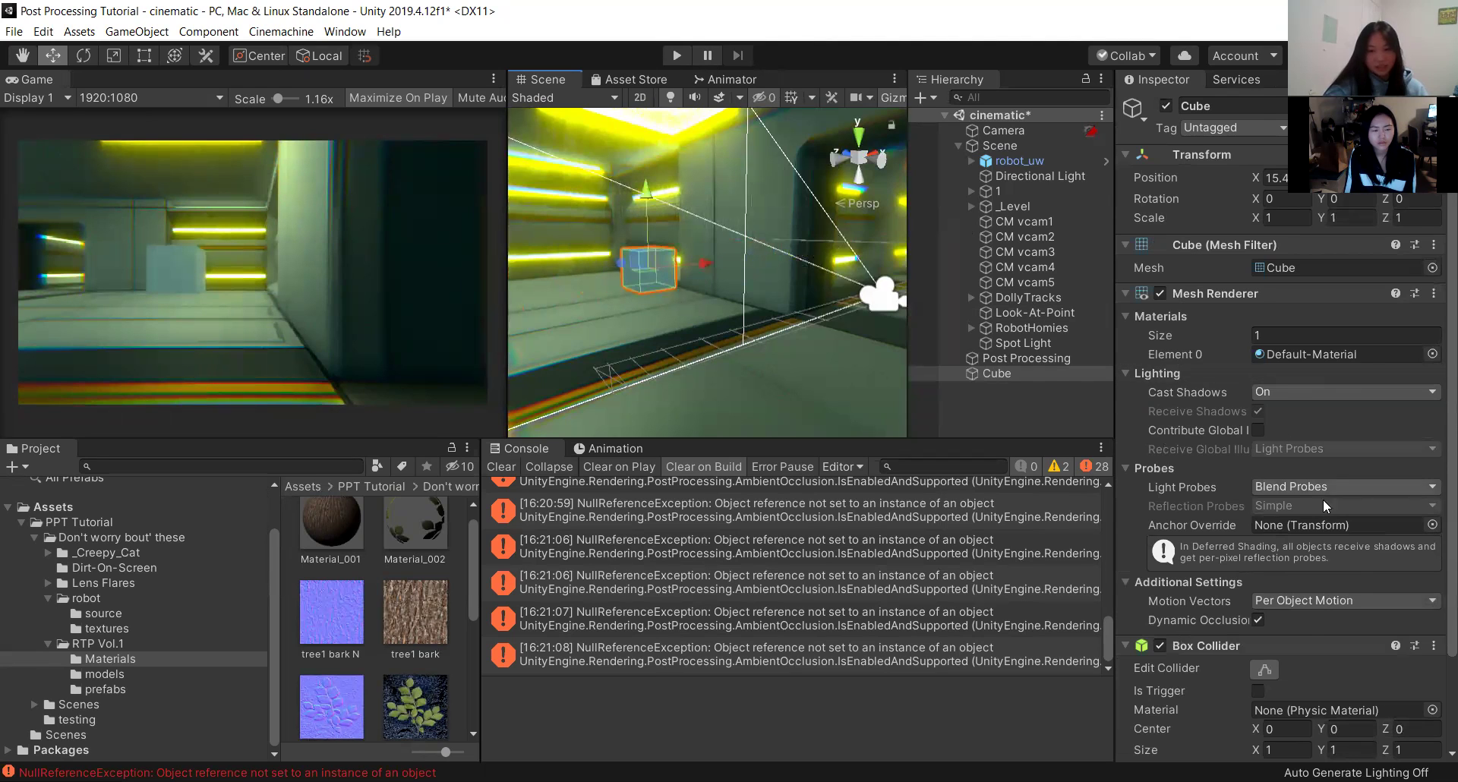
Add a Rigidbody component to the Cube and raise the Cube towards the ceiling.
scroll(1284, 456, "down", 3)
left_click(1017, 359)
scroll(1356, 627, "down", 10)
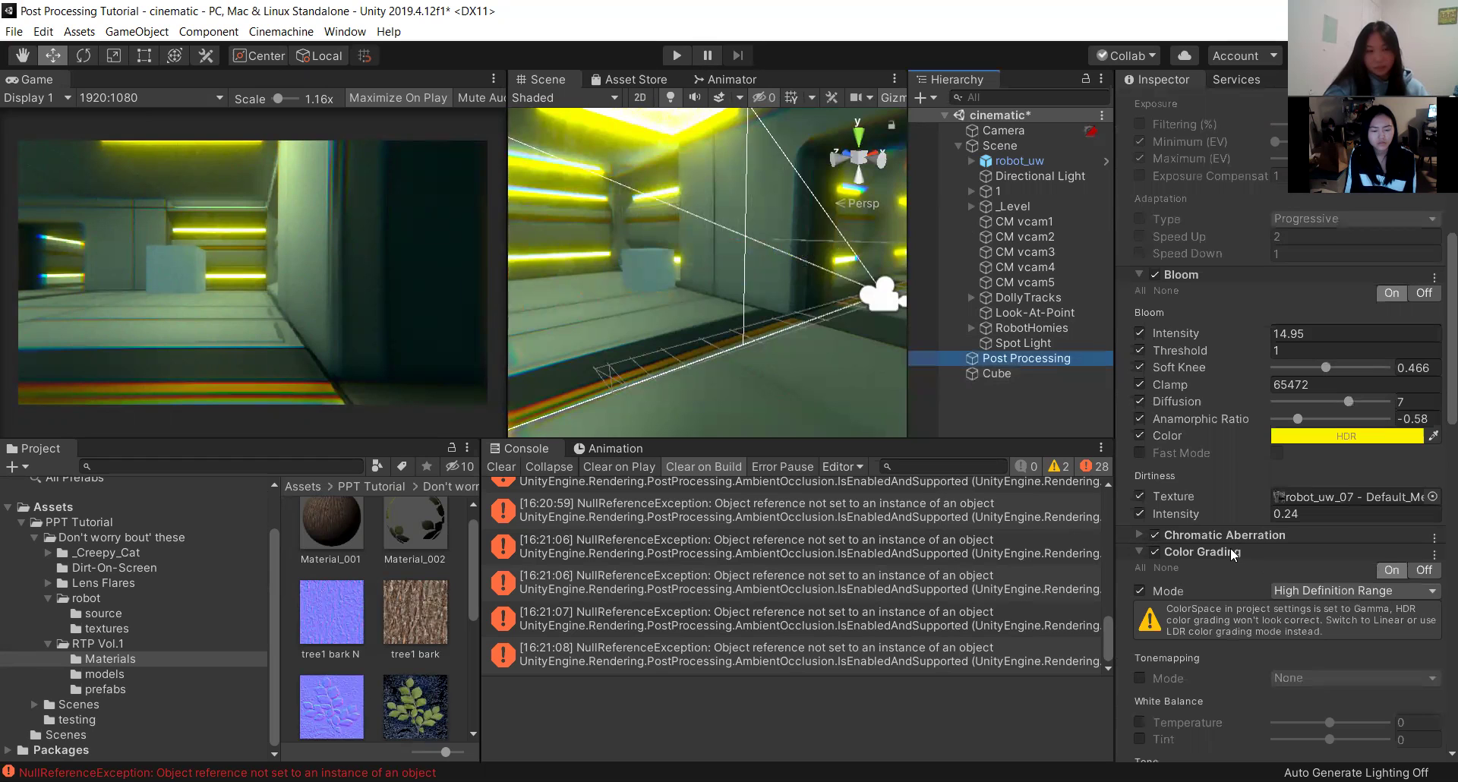
scroll(1253, 600, "down", 15)
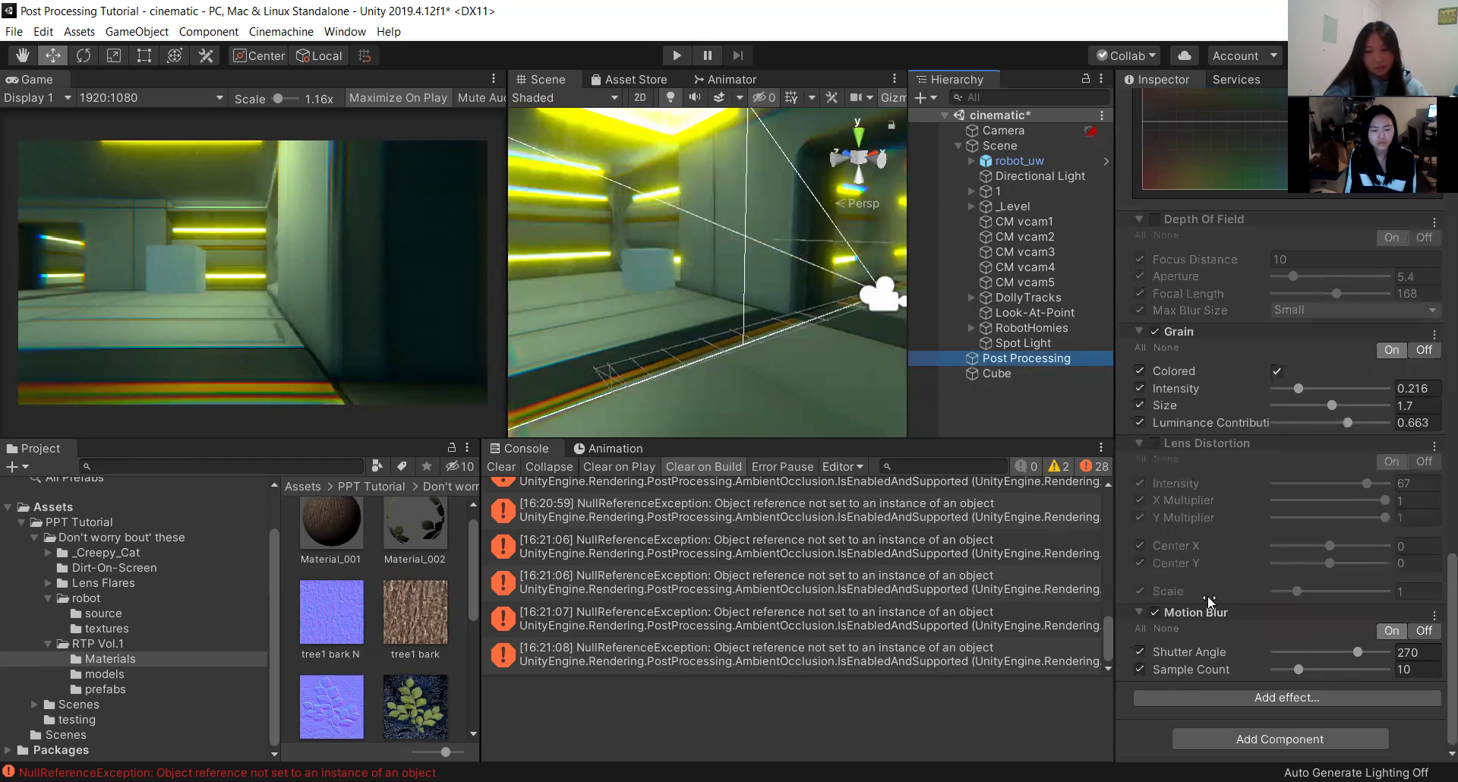
left_click(1022, 372)
scroll(1209, 208, "up", 3)
scroll(1209, 208, "down", 3)
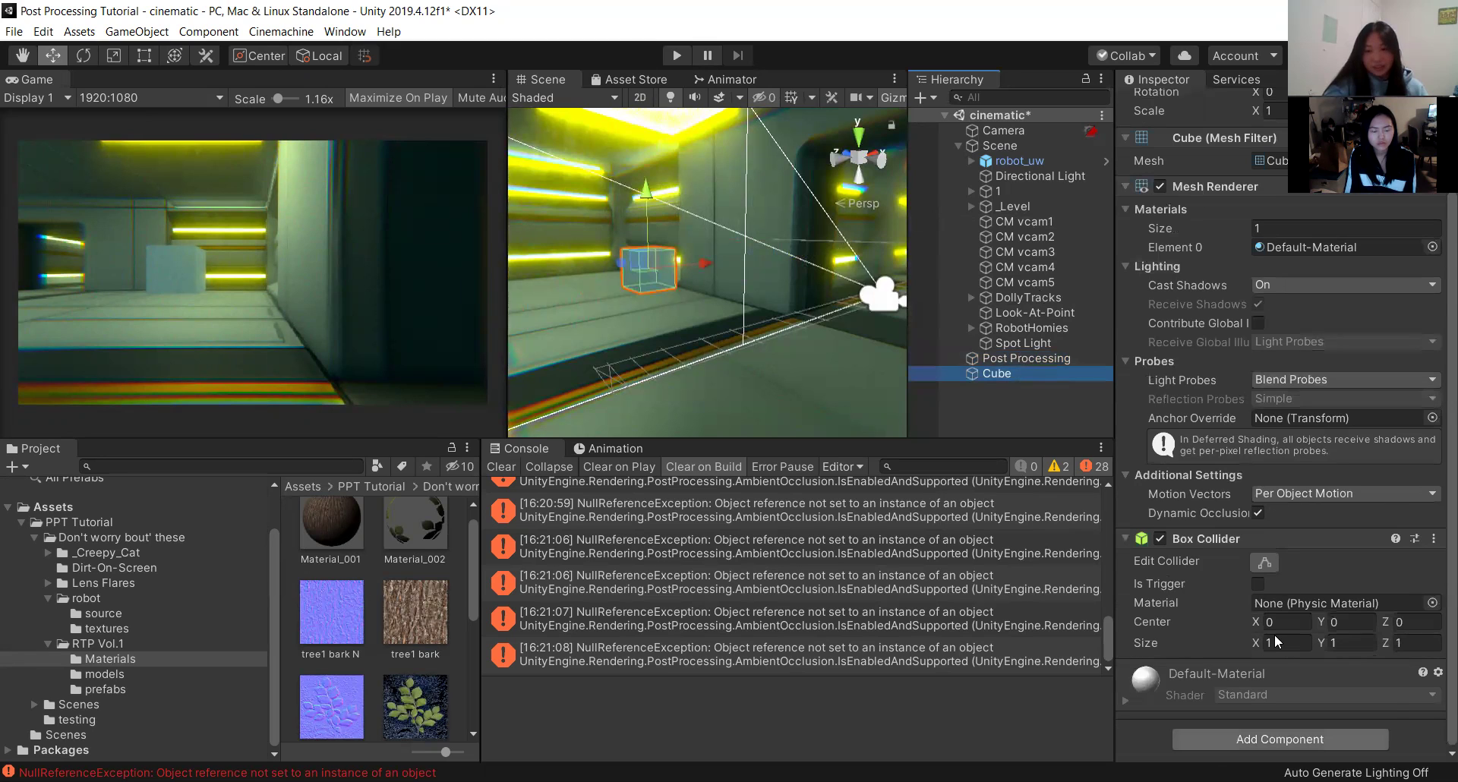
left_click(1279, 739)
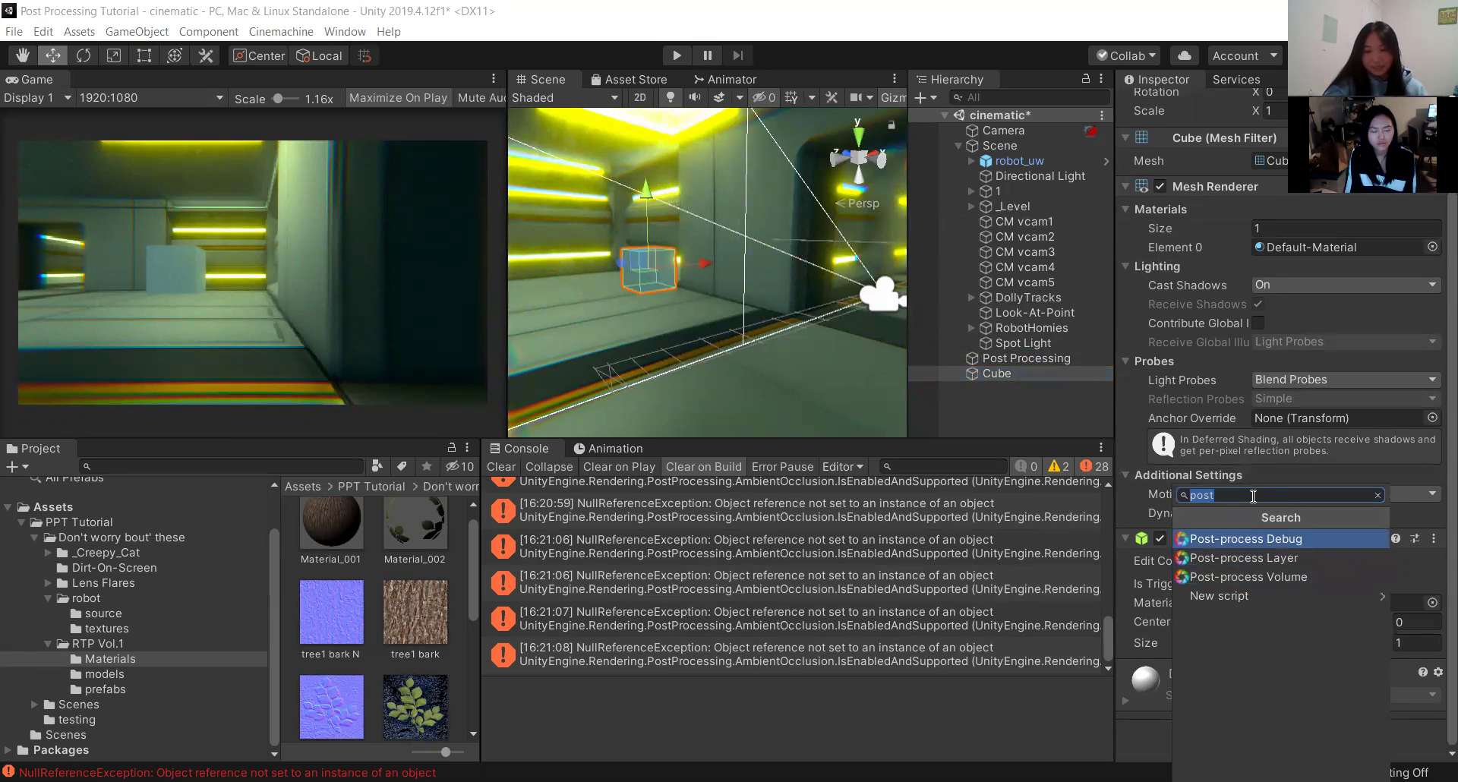
left_click(952, 257)
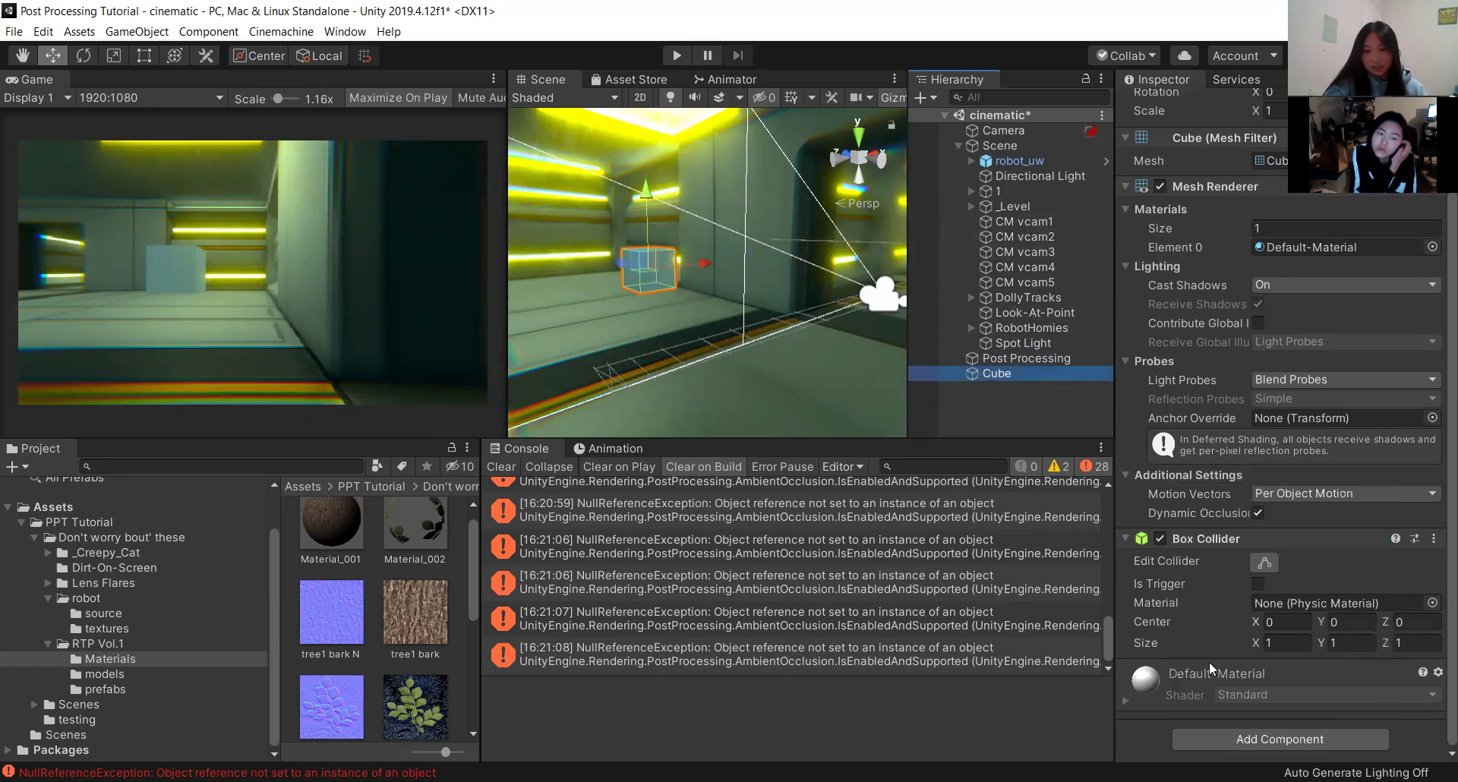
left_click(1279, 739)
type("rigid")
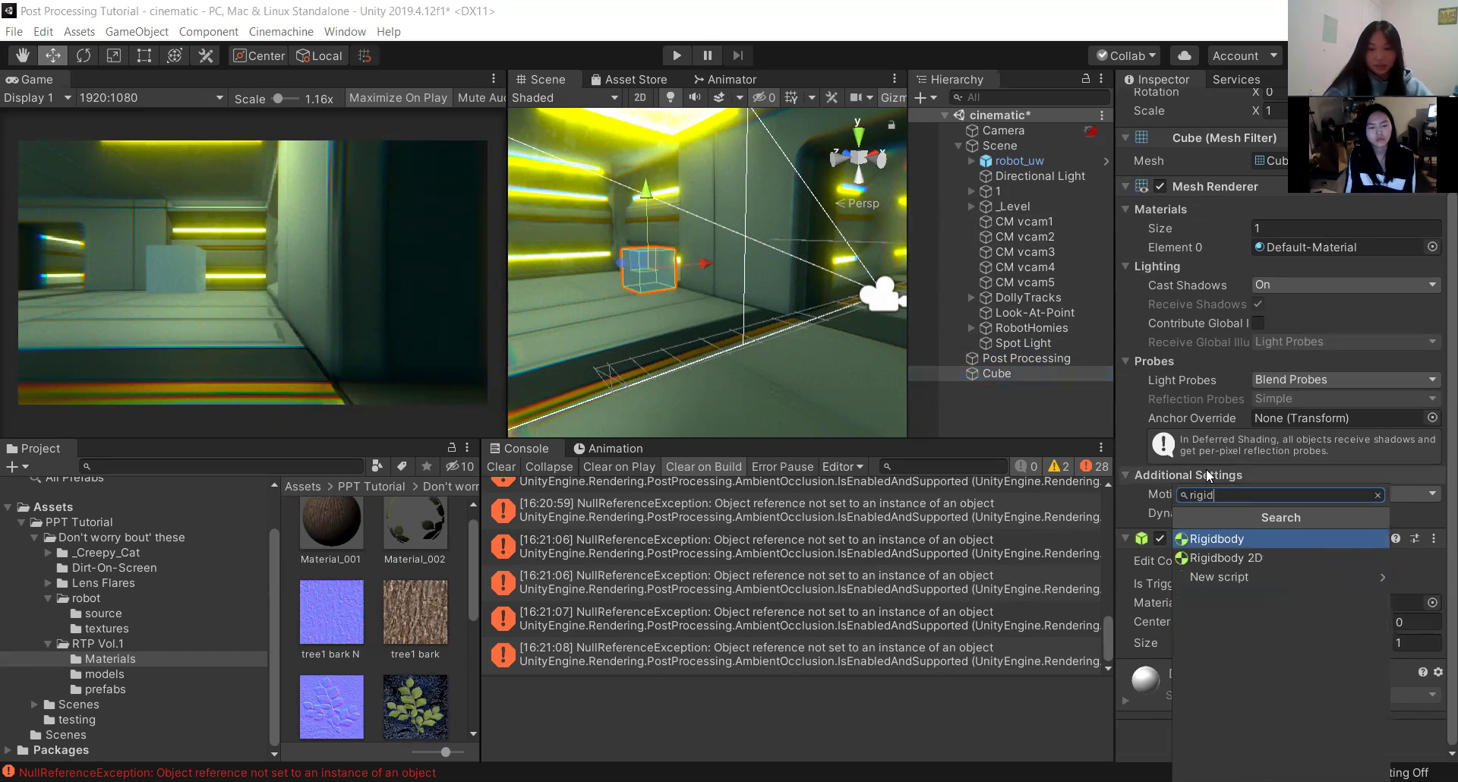
left_click(1253, 539)
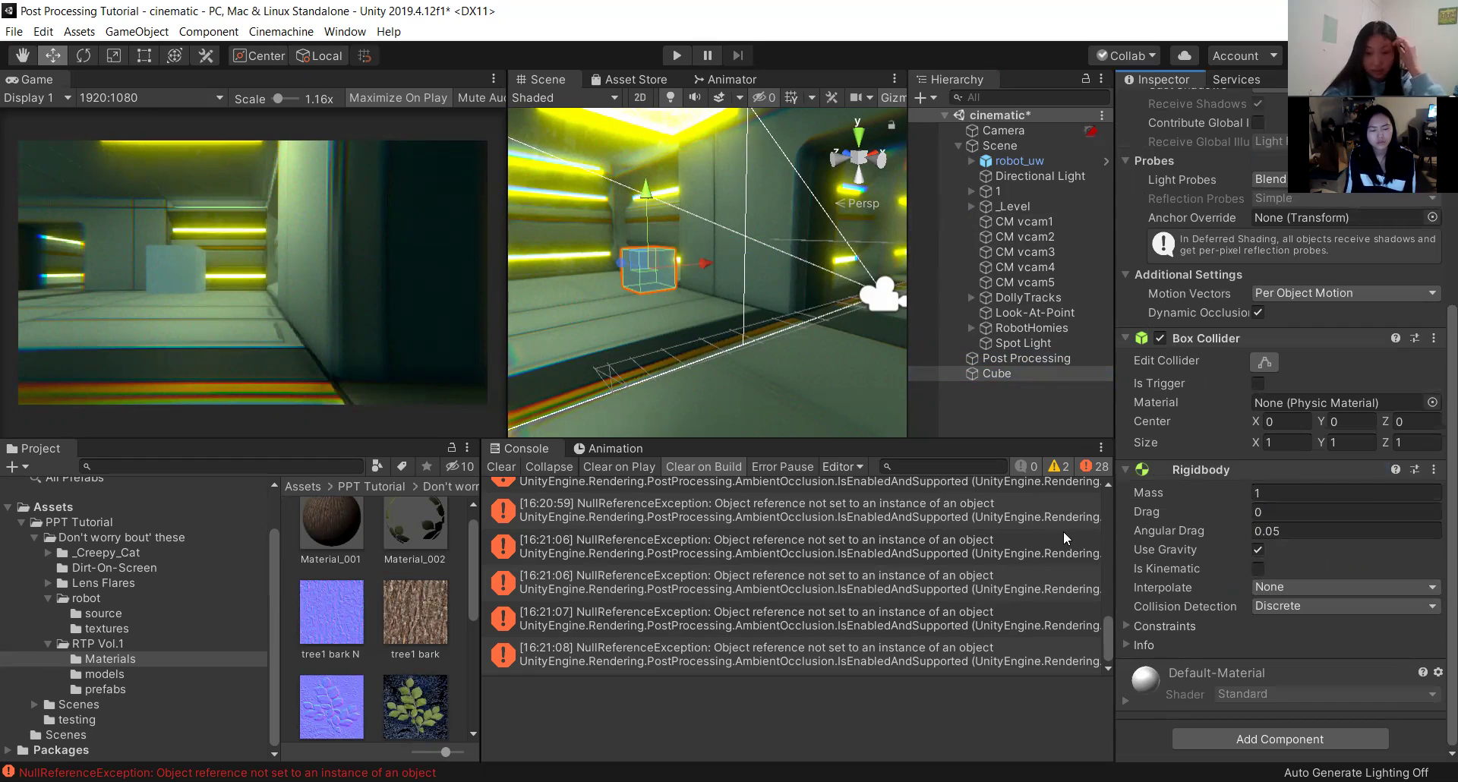
left_click_drag(645, 189, 638, 138)
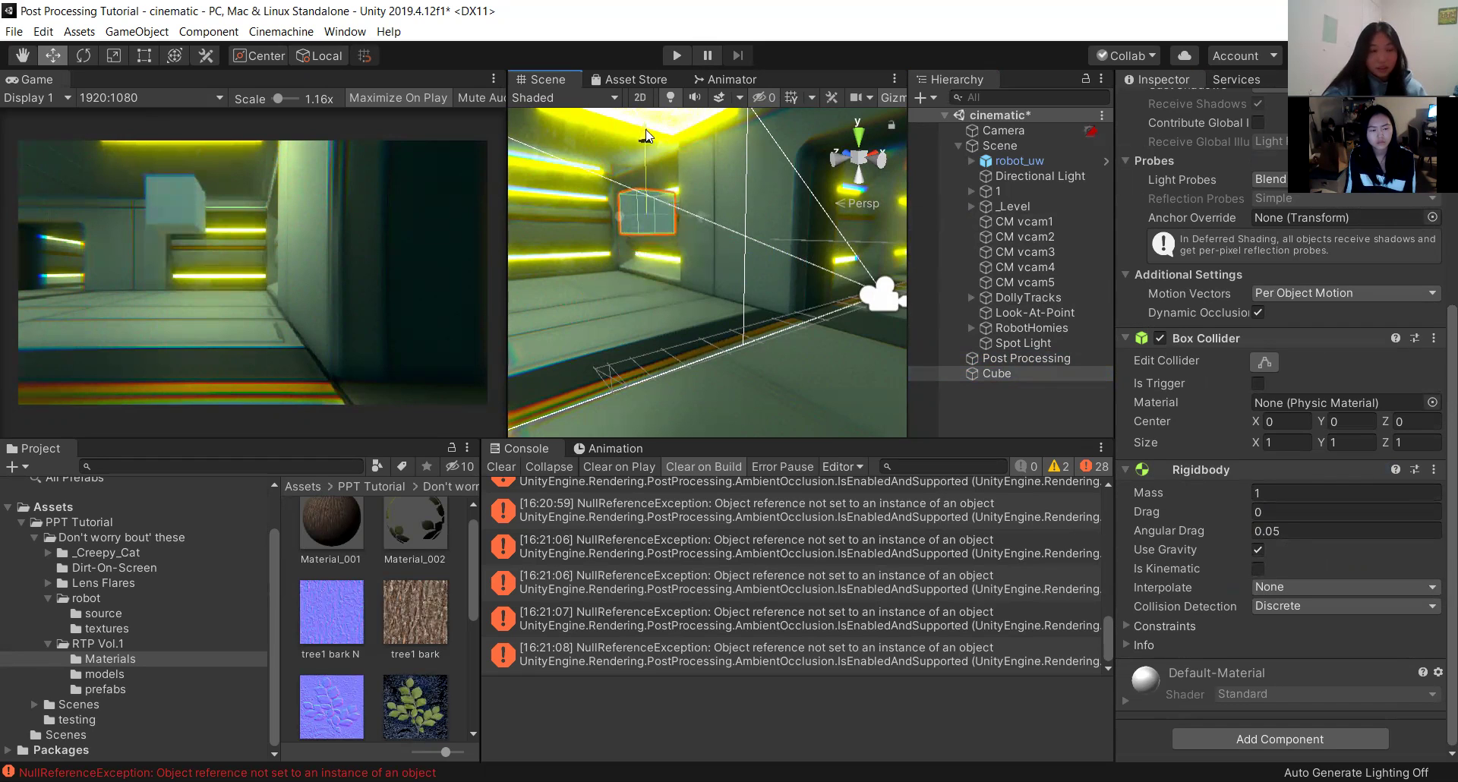
Set Motion Blur's Shutter Angle to 360 and Sample Count to 14, and test the scene in Play mode.
left_click(1026, 358)
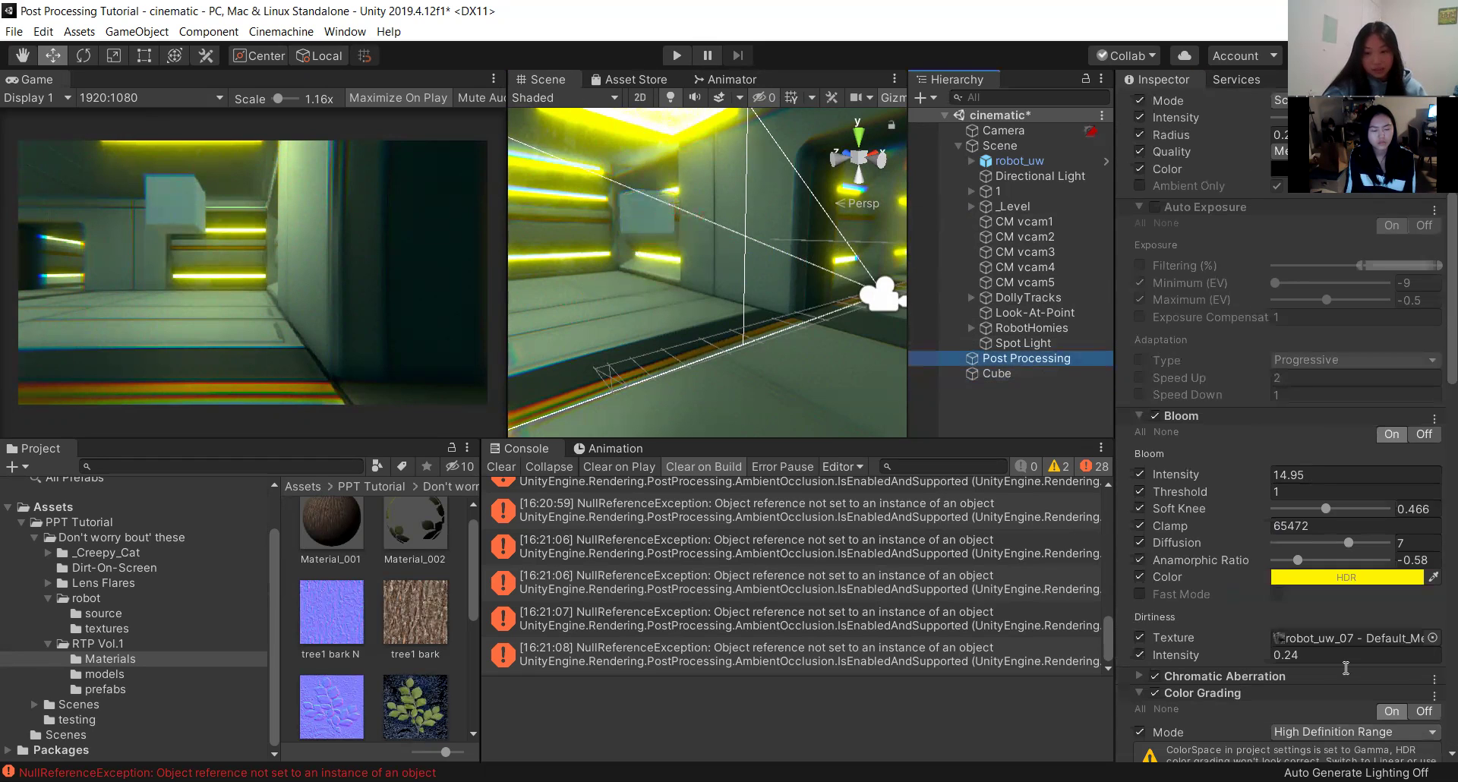
scroll(1346, 668, "down", 15)
left_click_drag(1370, 654, 1389, 653)
left_click(1314, 669)
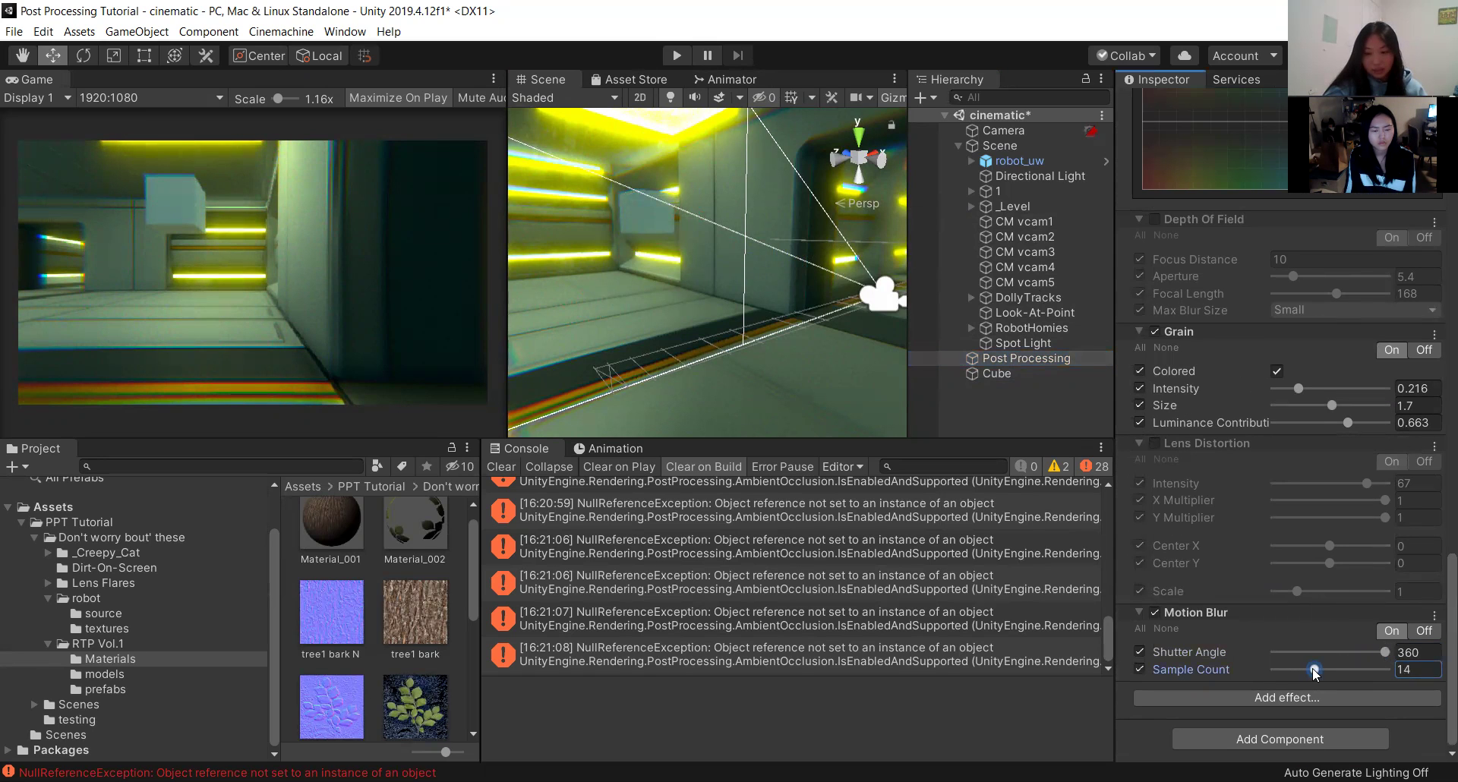
left_click(677, 57)
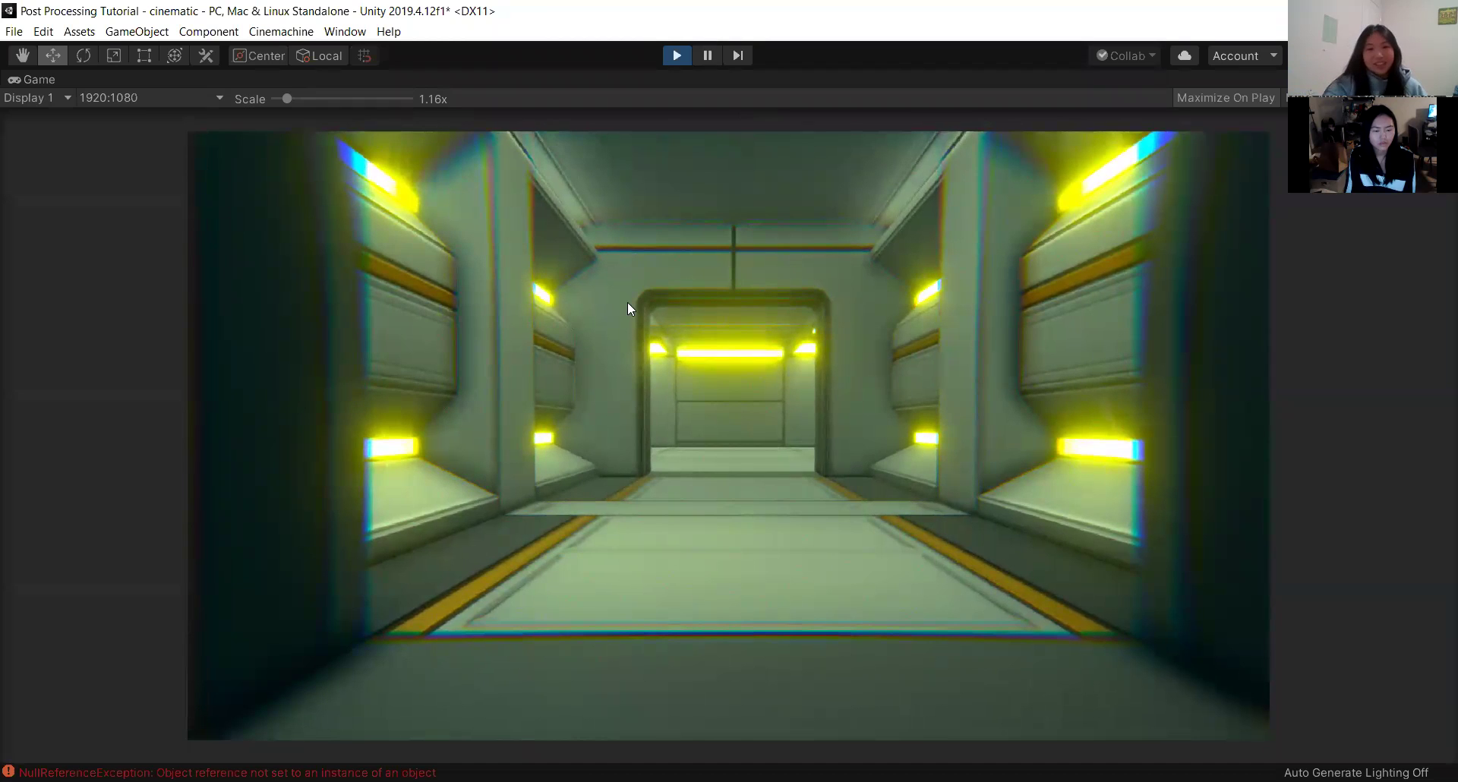
left_click(681, 56)
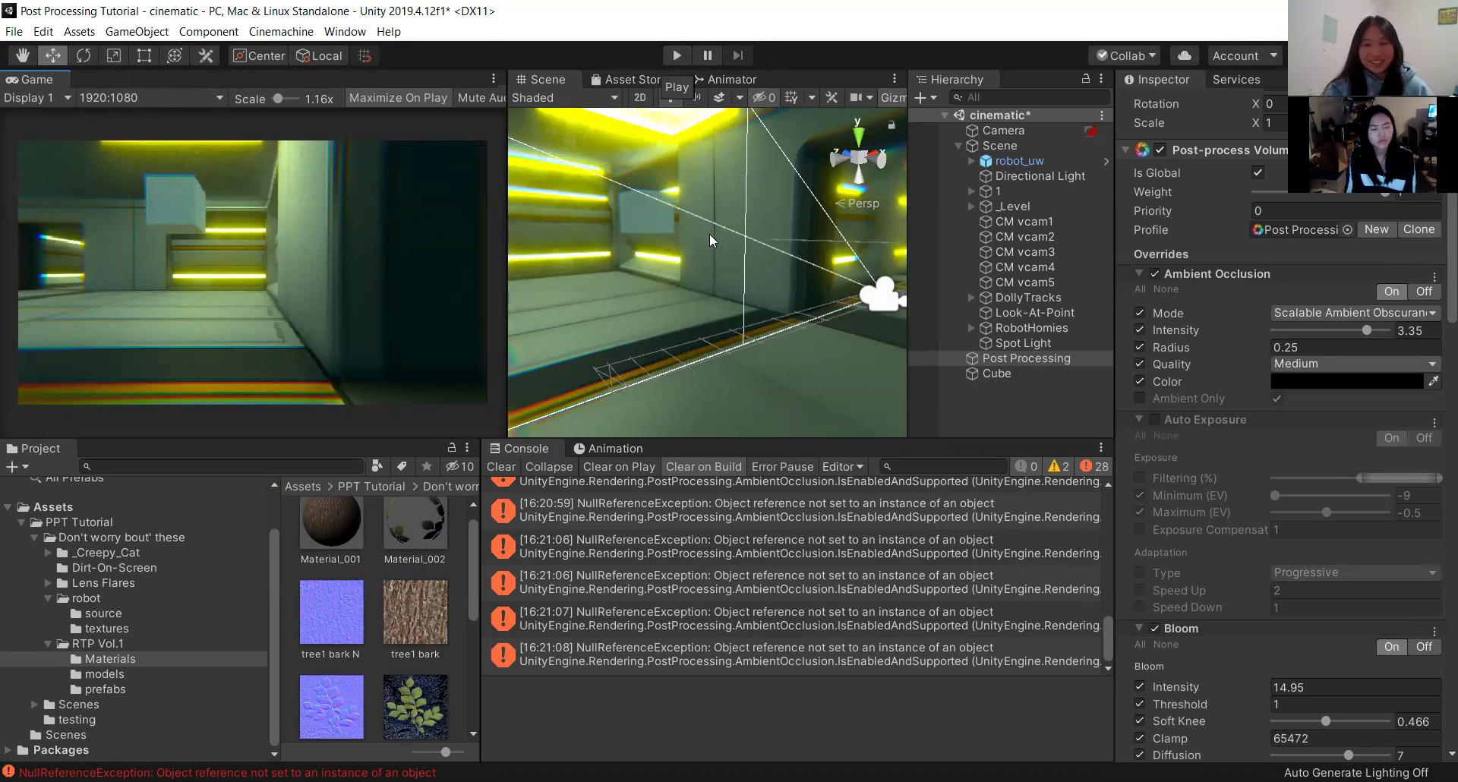
Delete the Cube from the scene.
scroll(709, 234, "down", 3)
scroll(813, 295, "up", 2)
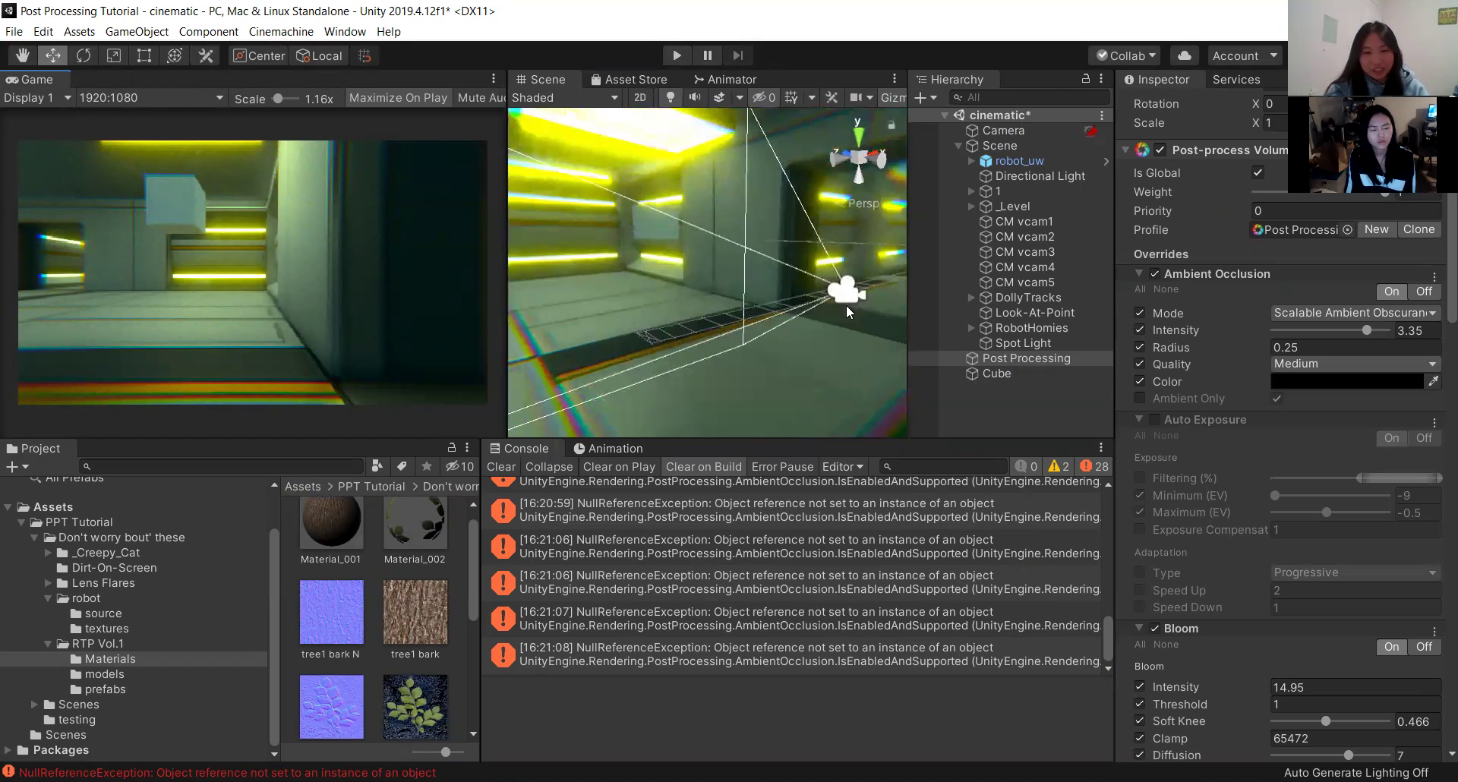
right_click_drag(837, 322, 972, 313)
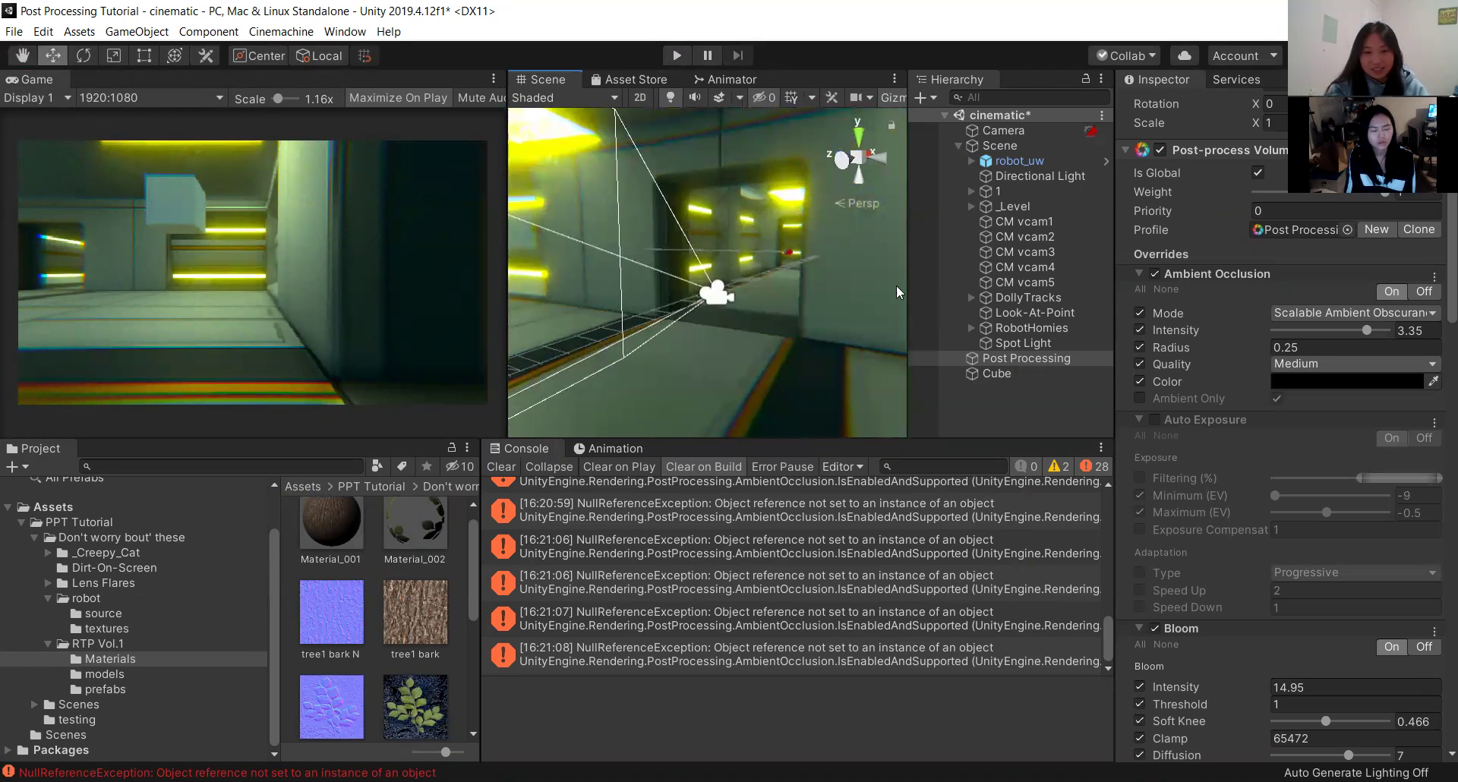
right_click_drag(851, 278, 711, 241)
left_click(711, 241)
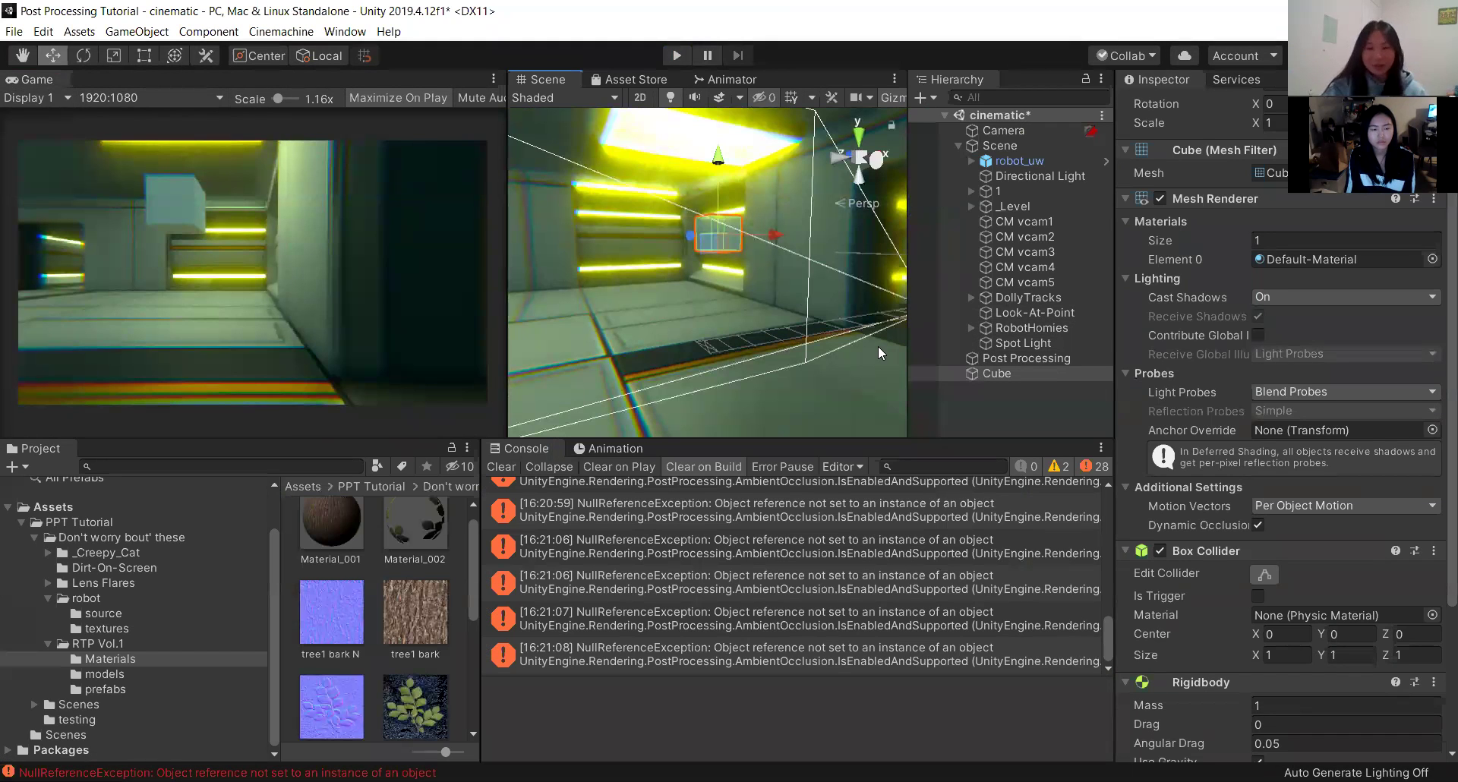
right_click(992, 372)
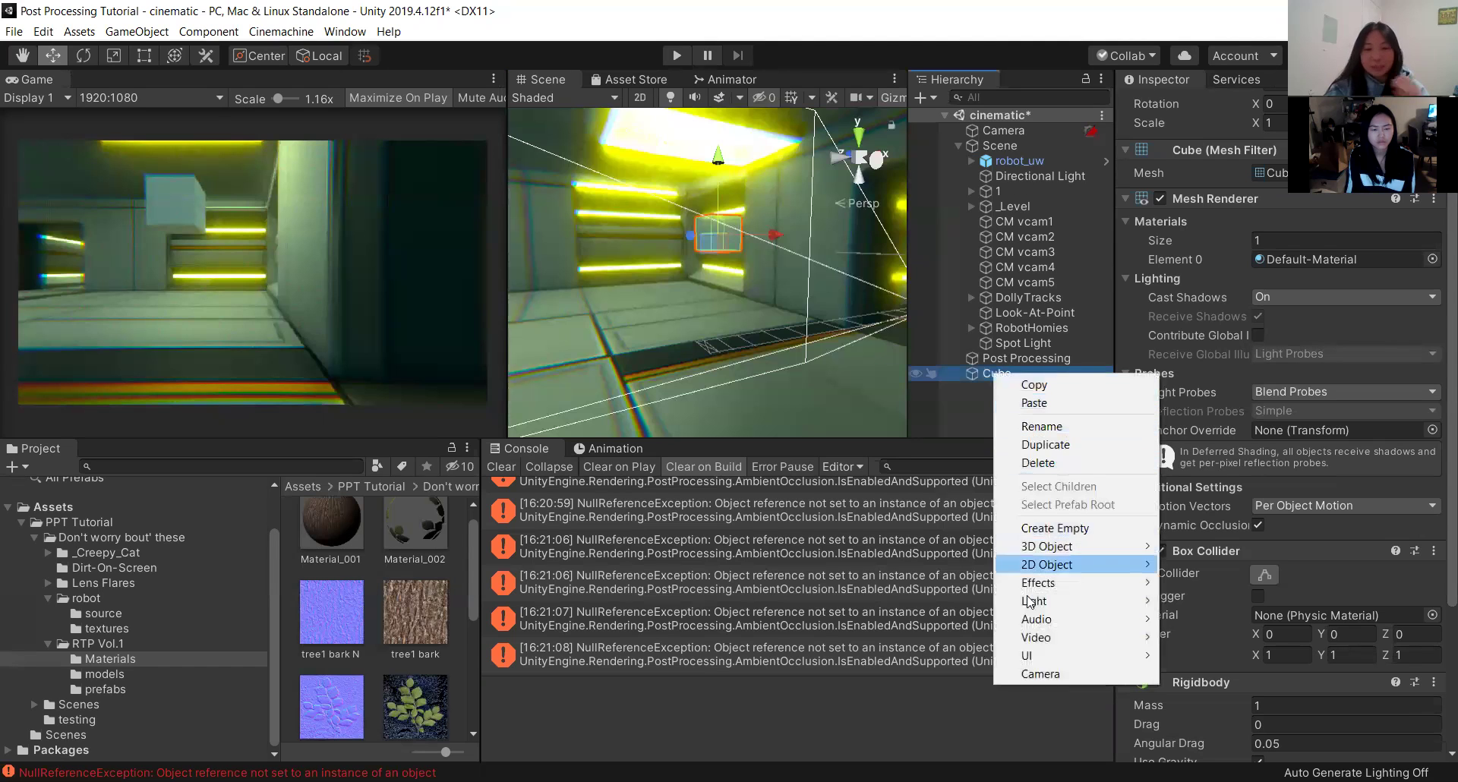
left_click(1039, 462)
Examine the effects on the Post Processing volume and the Camera's components, including its Post-process Layer.
left_click(1020, 359)
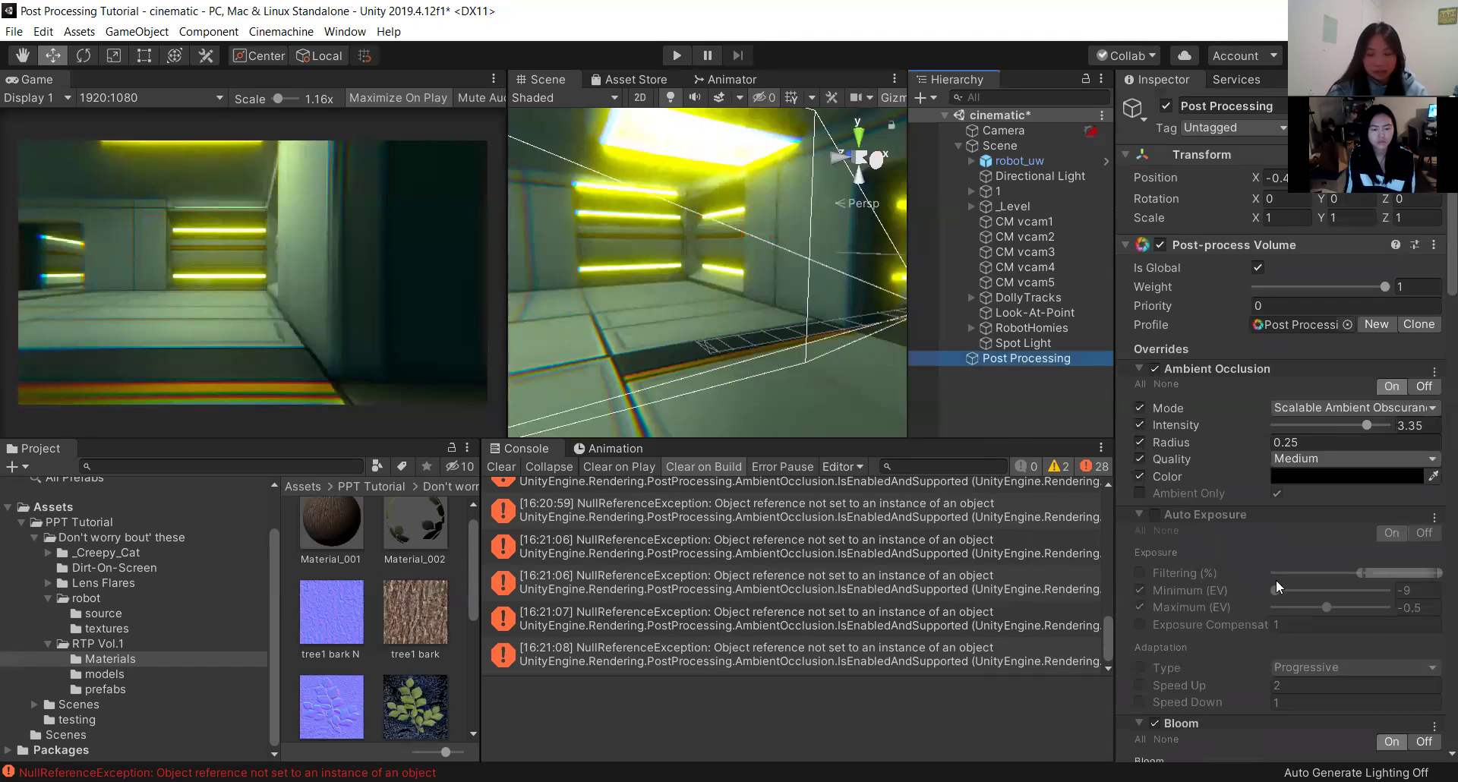
scroll(1275, 580, "down", 15)
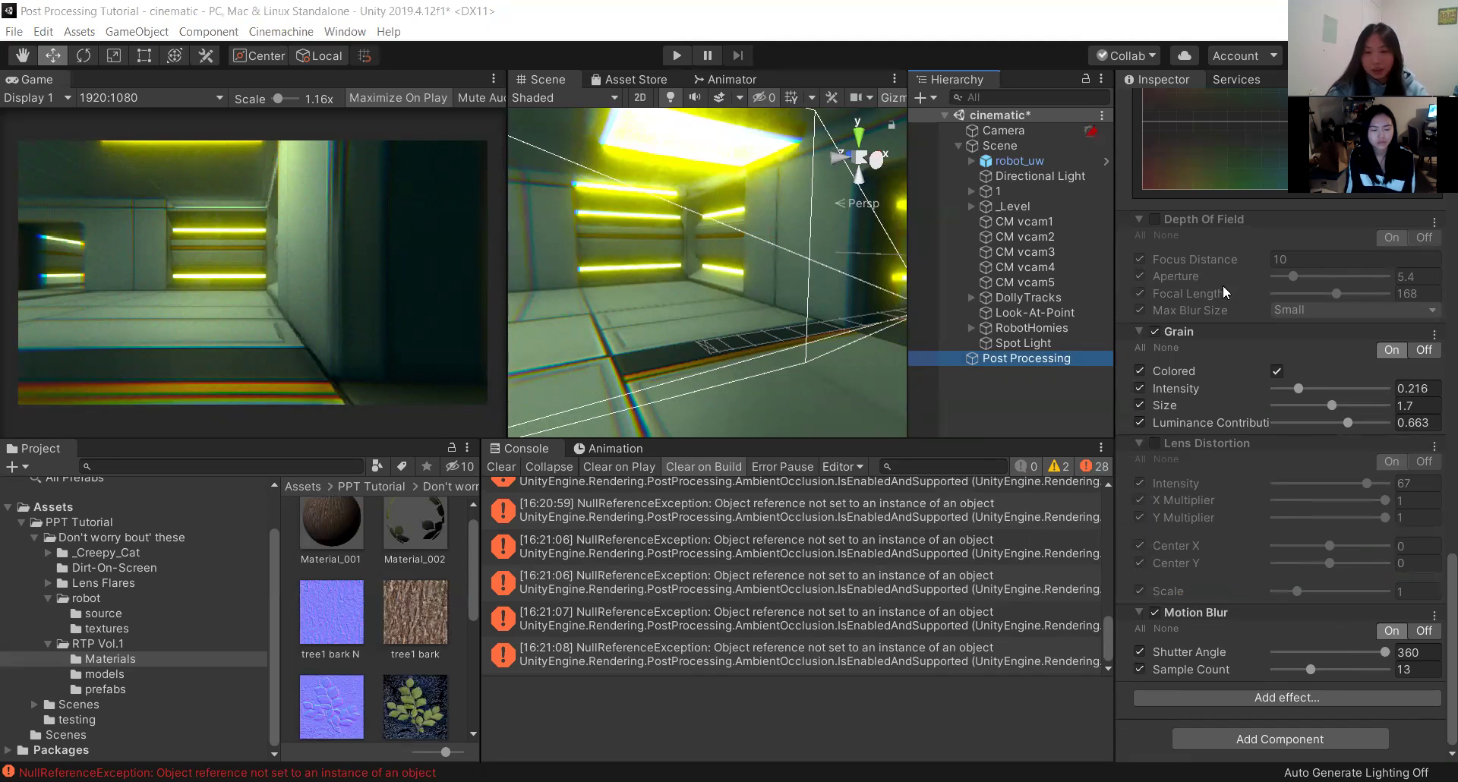
scroll(1262, 549, "up", 20)
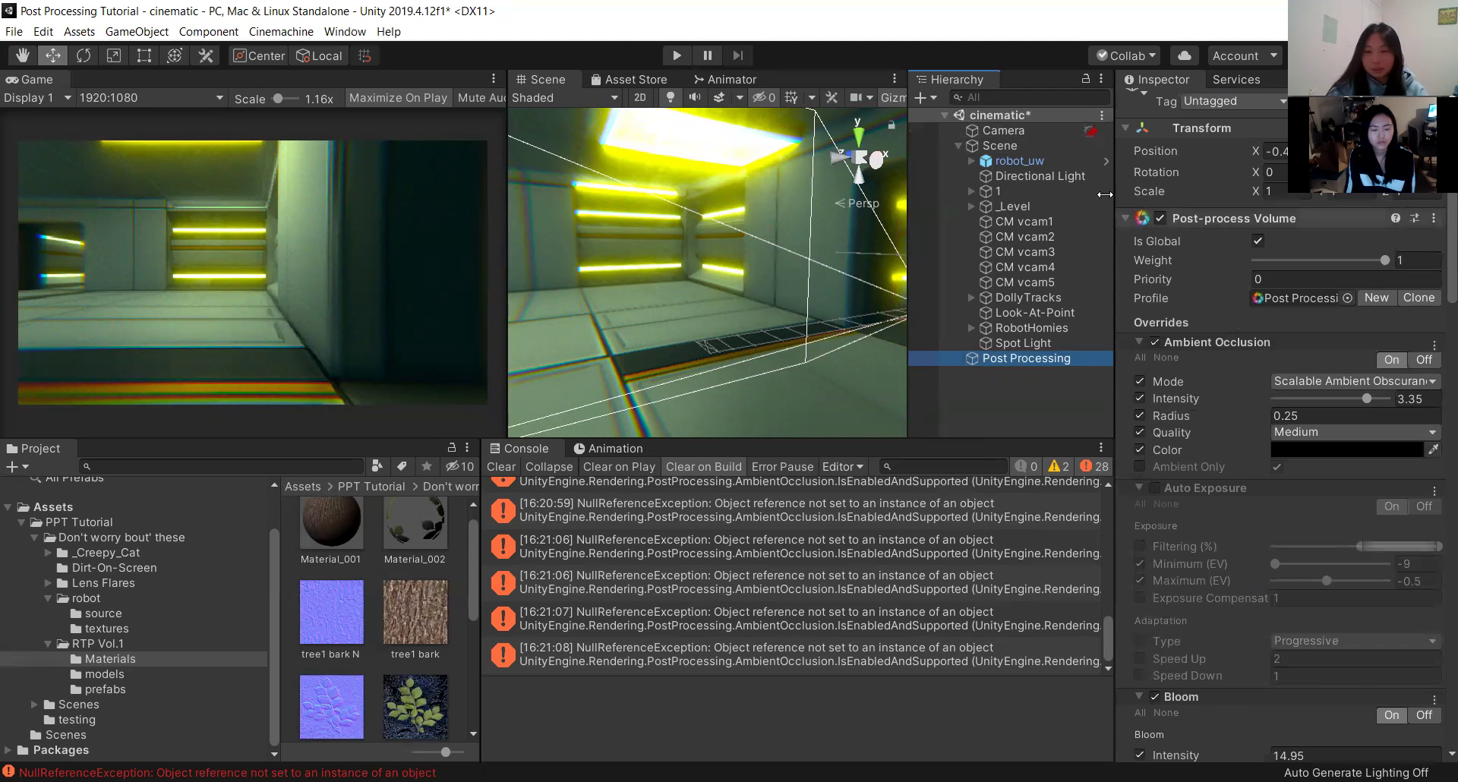
left_click(1051, 130)
scroll(1347, 358, "down", 5)
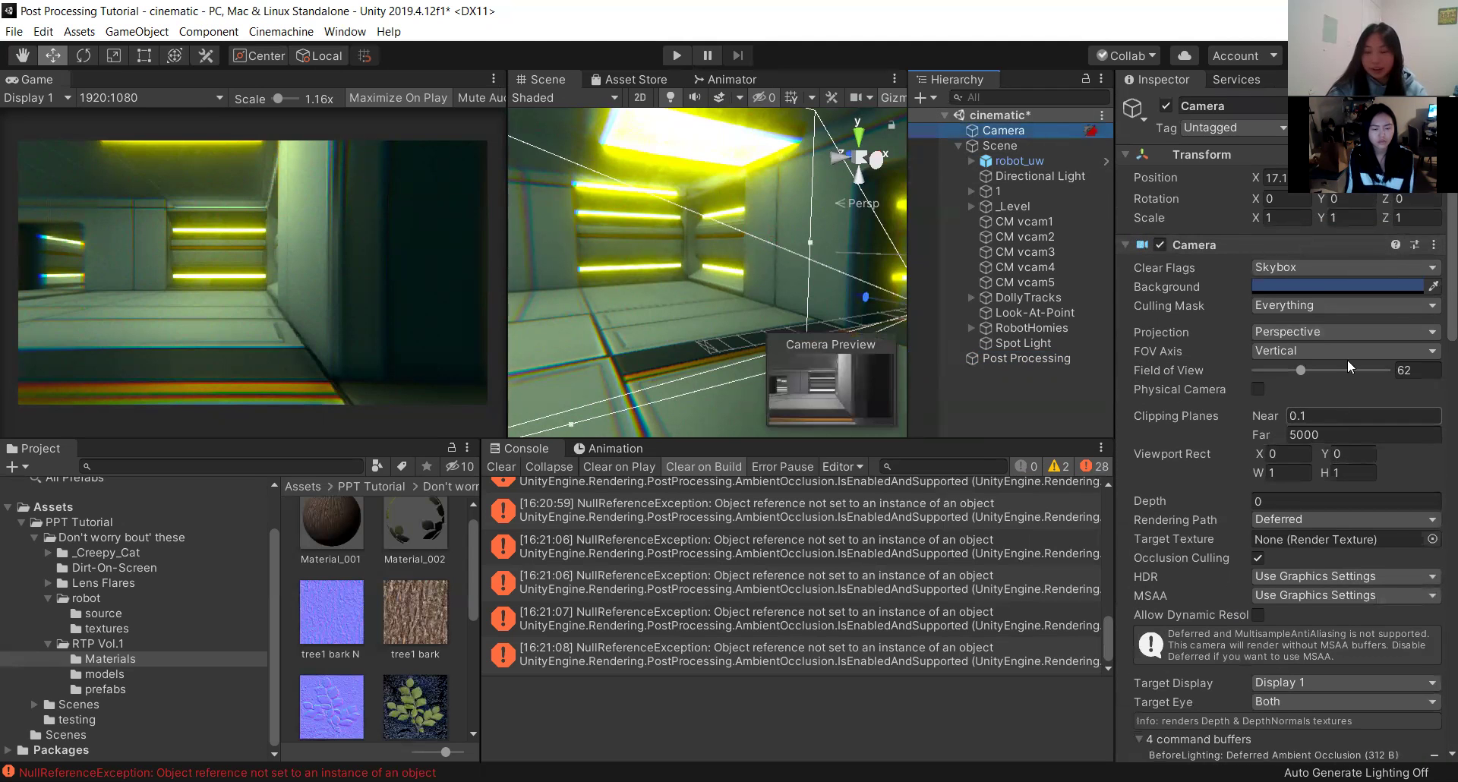
scroll(1350, 348, "down", 10)
scroll(1344, 343, "up", 10)
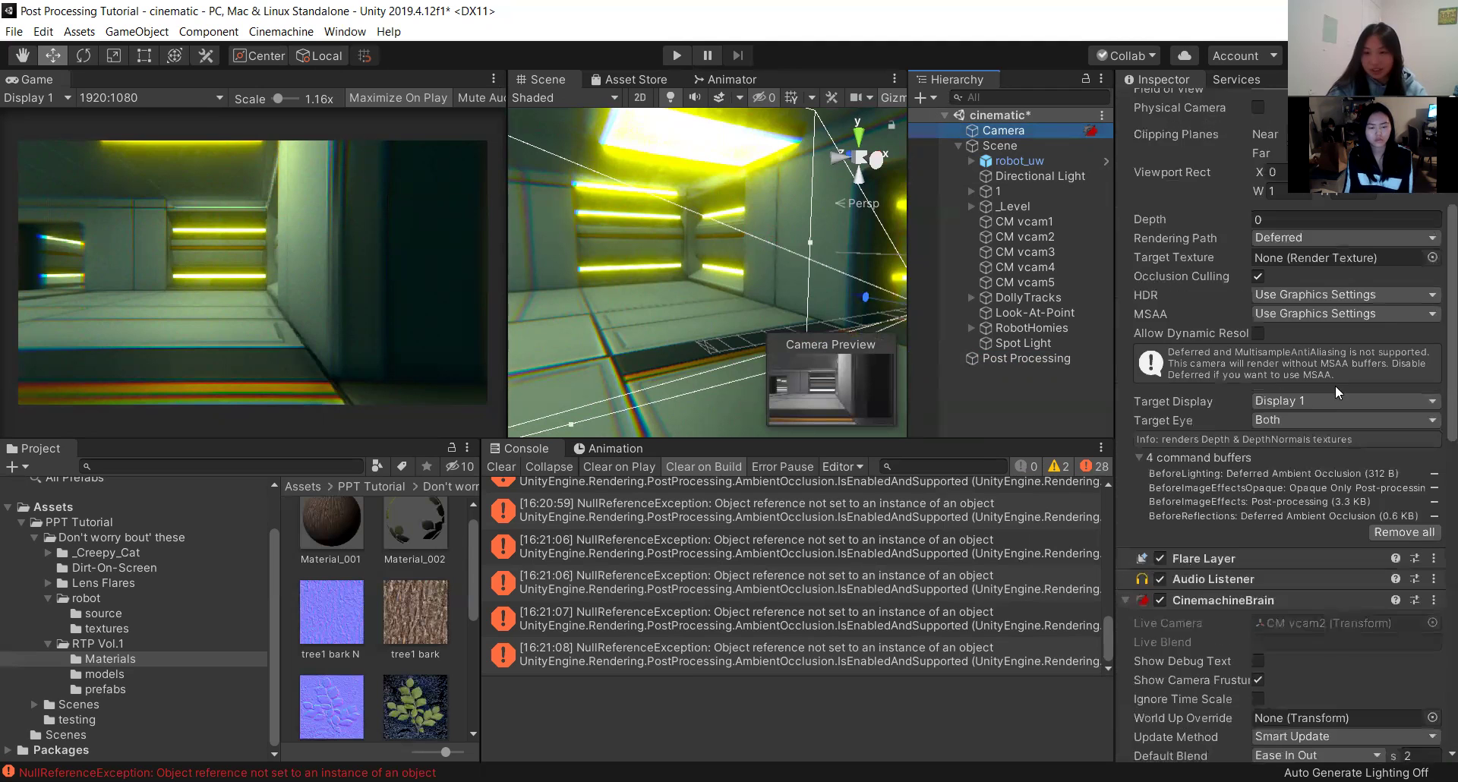
scroll(1335, 385, "down", 8)
scroll(1286, 498, "down", 3)
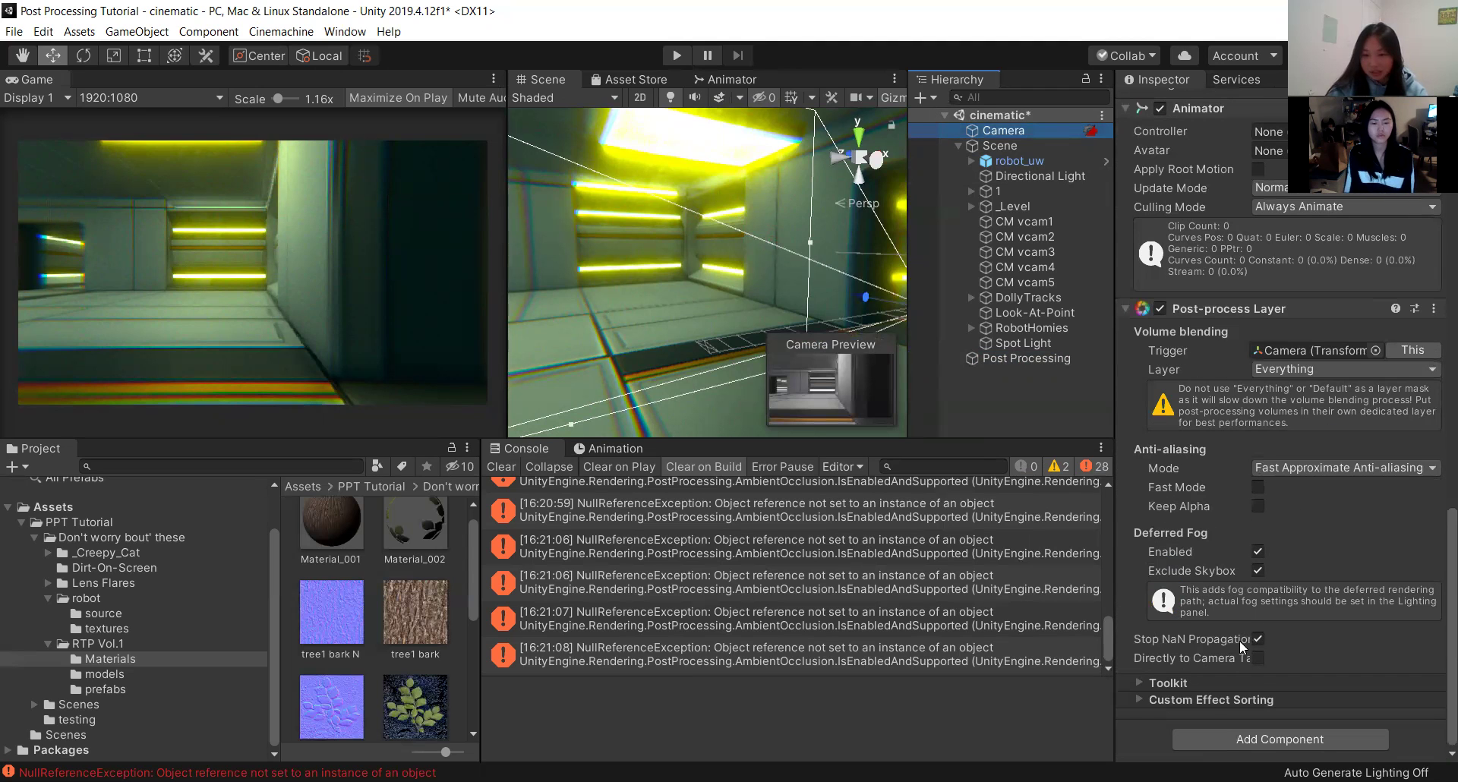
scroll(1335, 334, "up", 5)
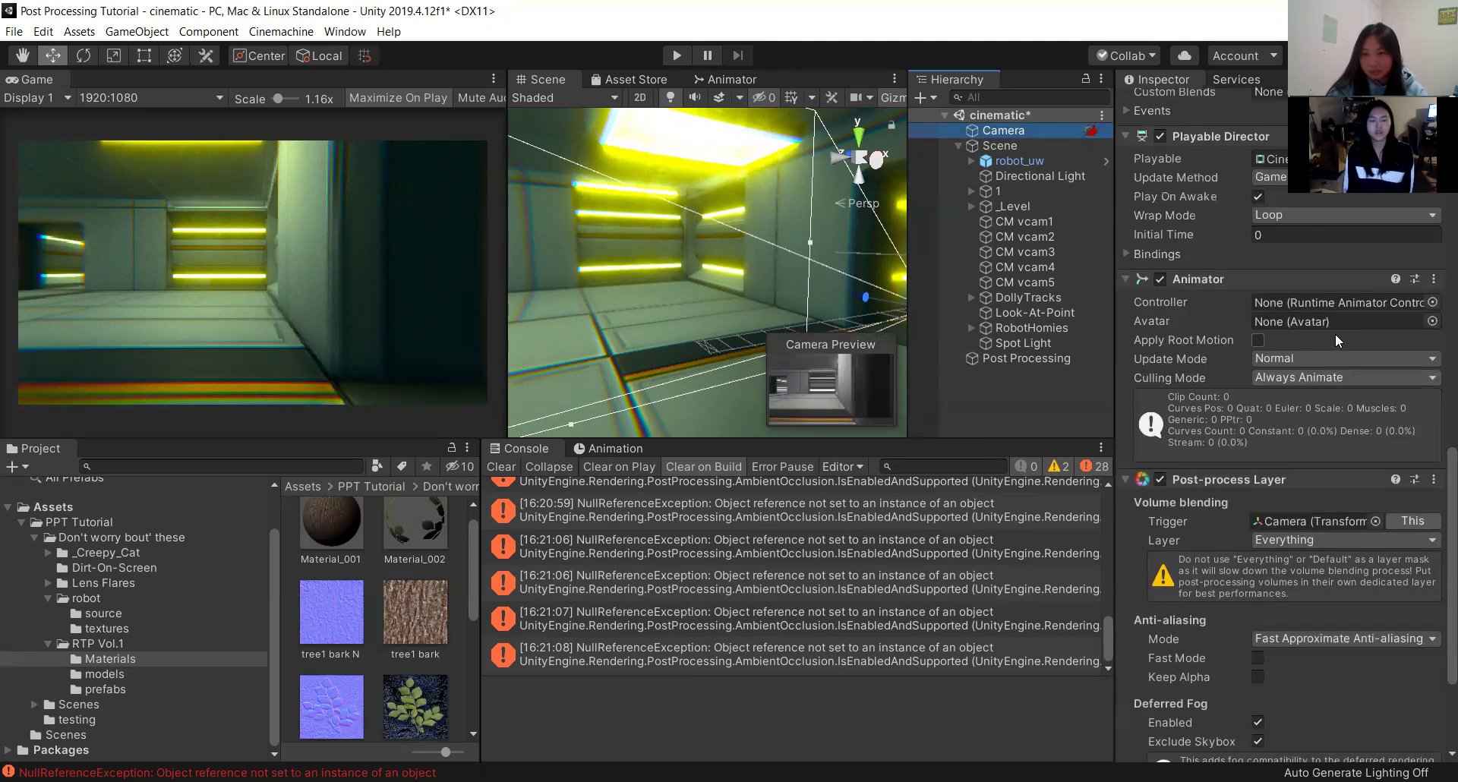
scroll(1335, 334, "up", 6)
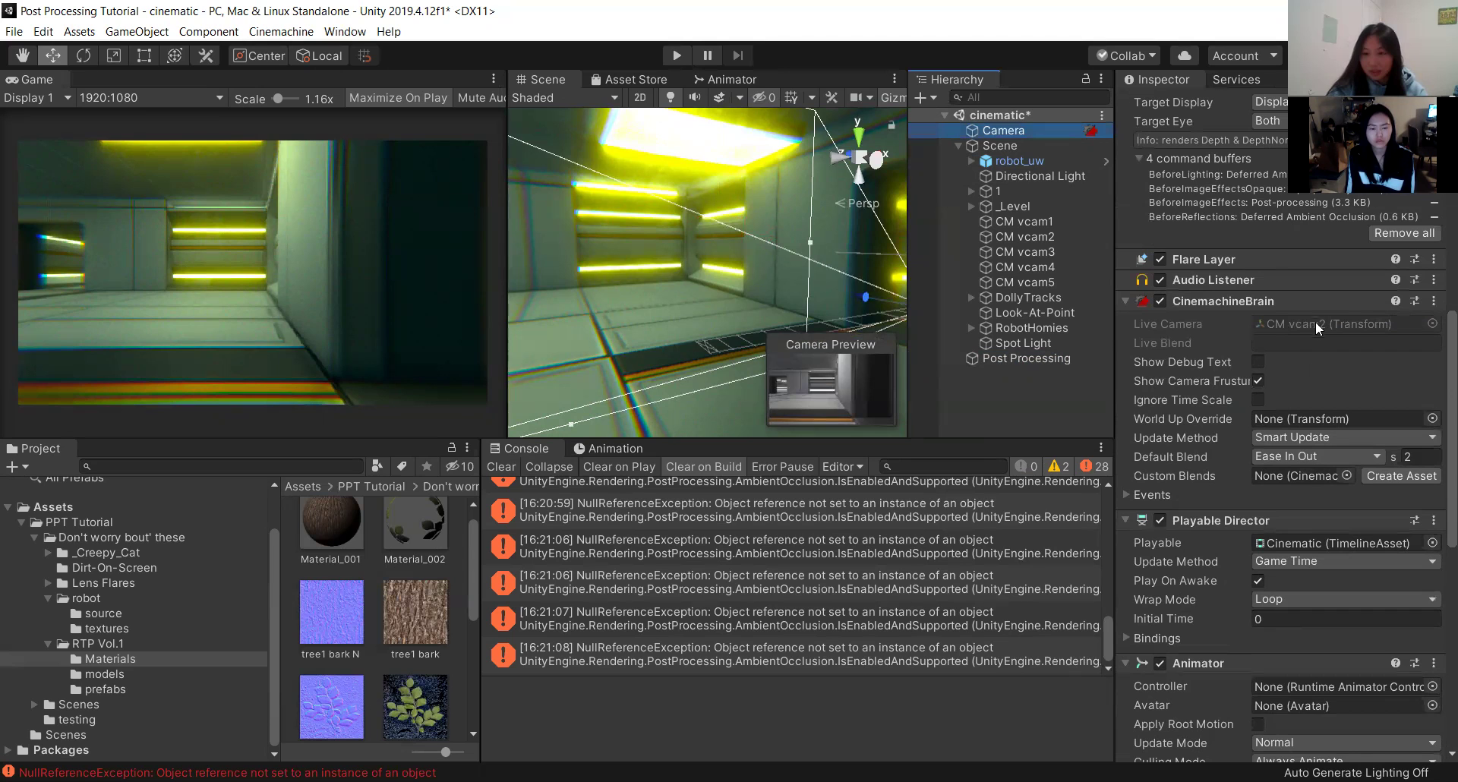
Expand the Bindings of the Camera's Playable Director and open the CM vcam1 object bound there.
scroll(1272, 413, "down", 9)
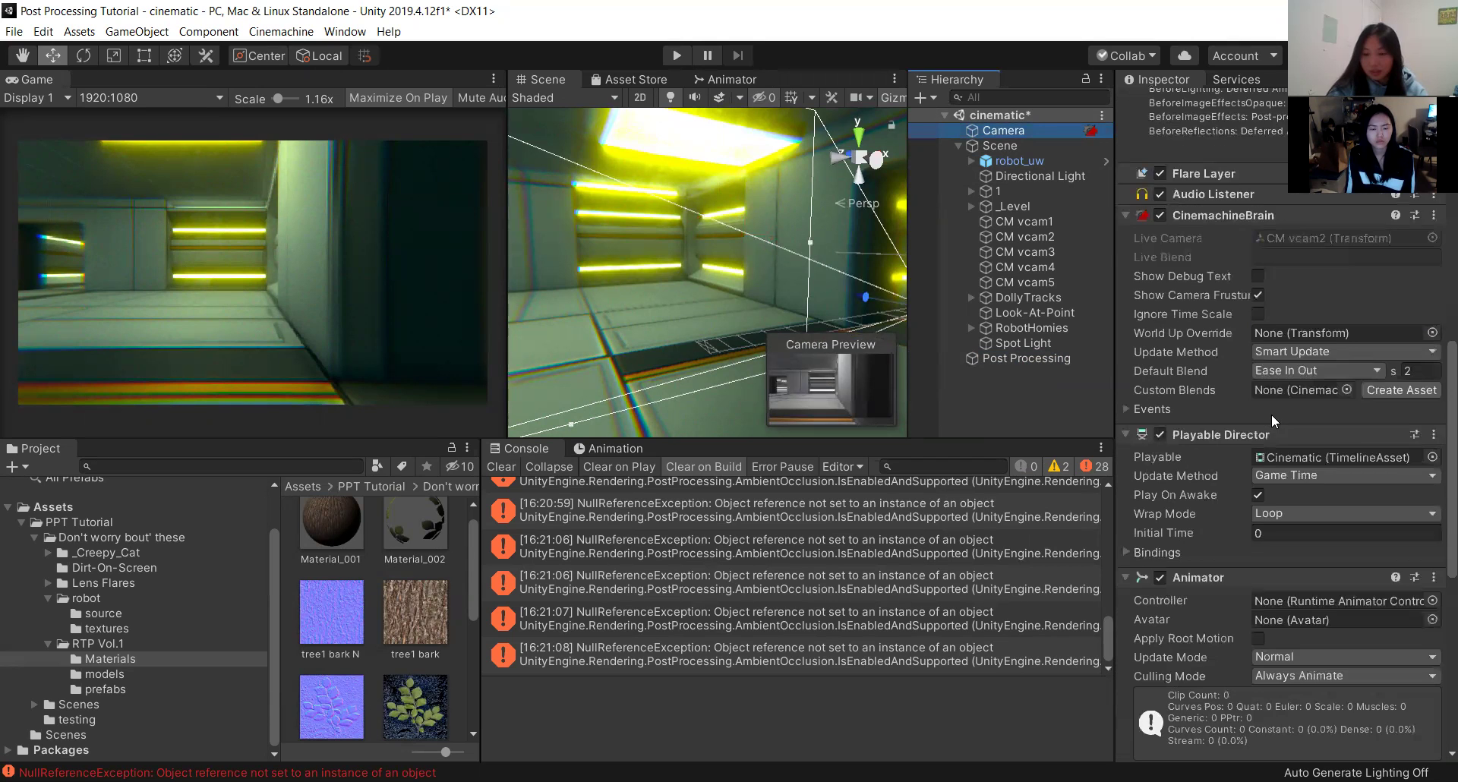
scroll(1271, 414, "up", 9)
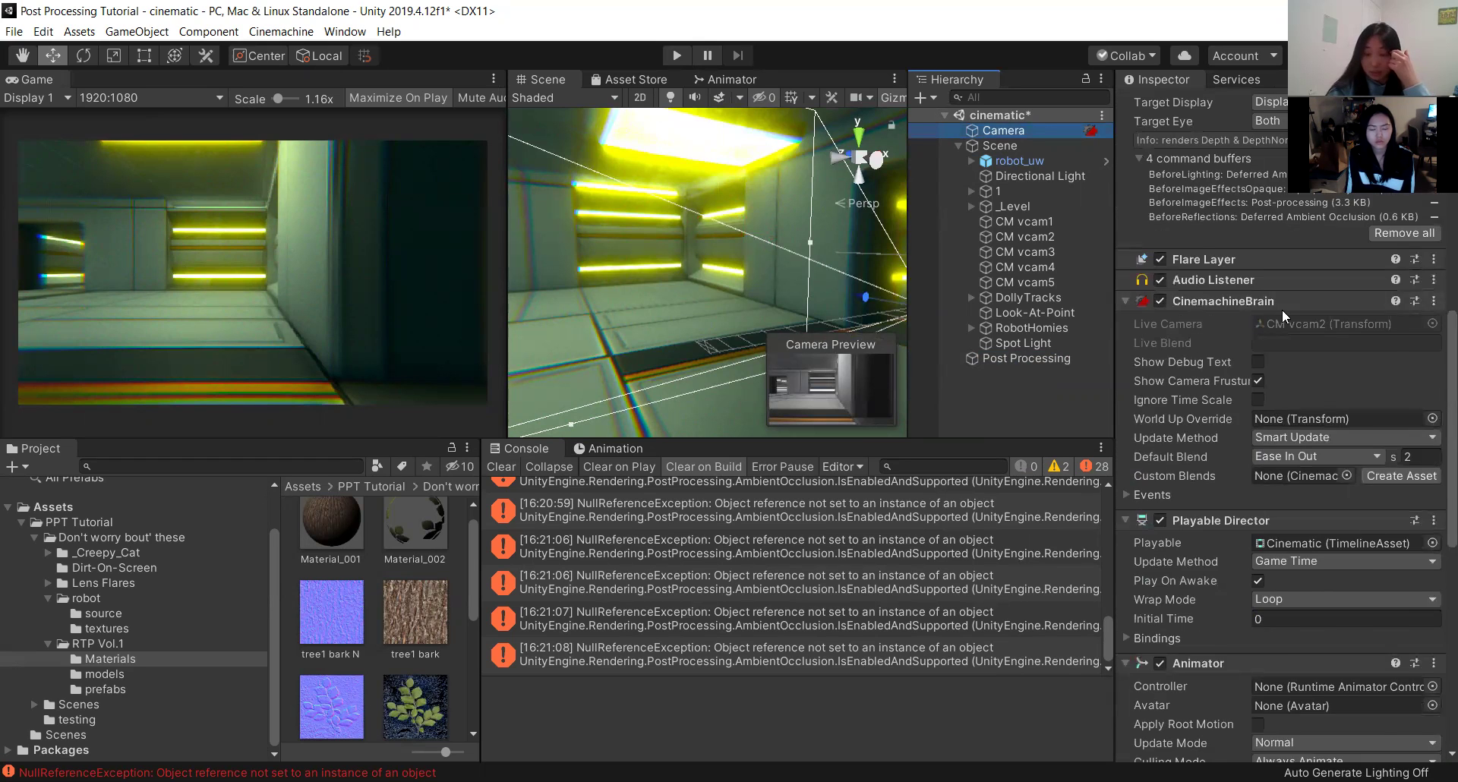
scroll(1282, 309, "up", 8)
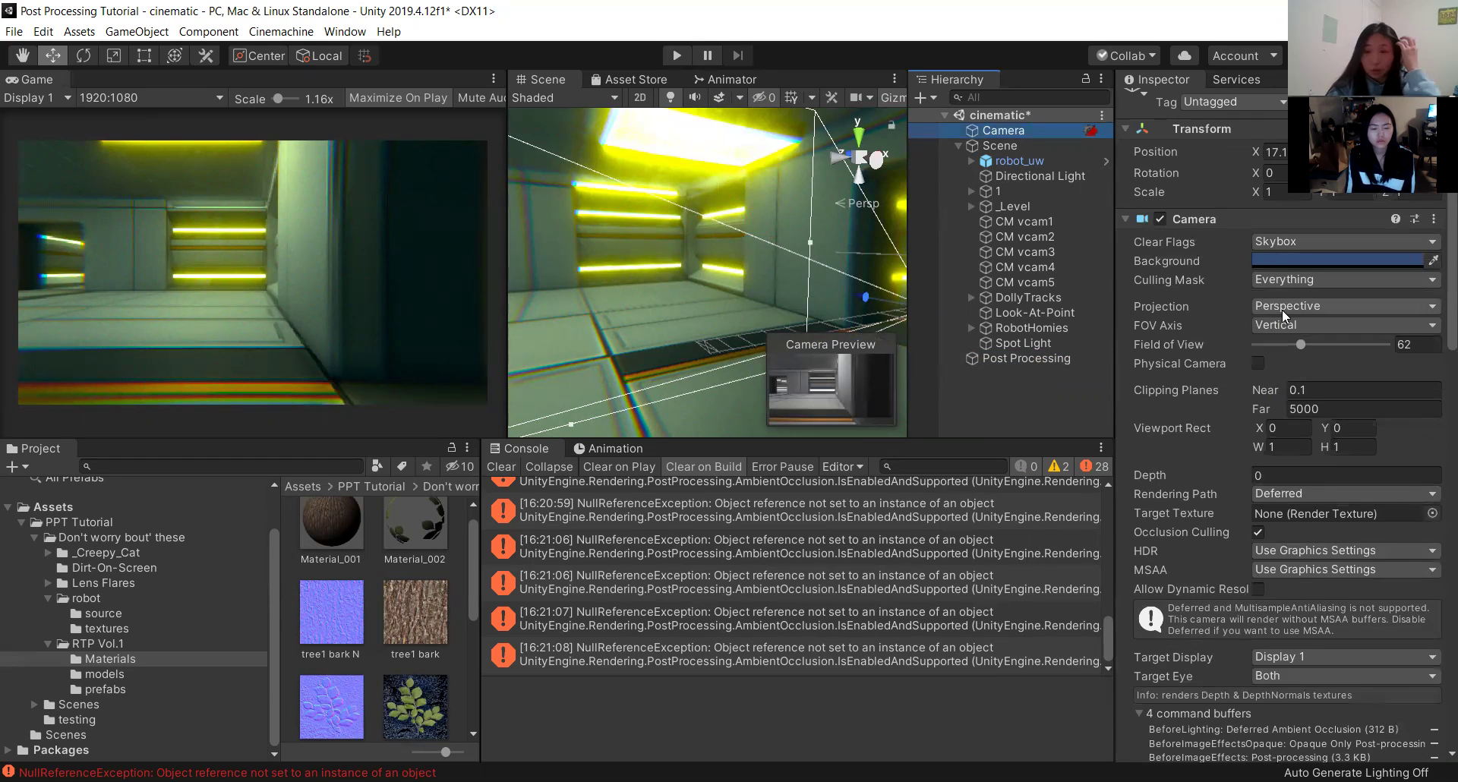
scroll(1282, 309, "down", 15)
left_click(1309, 435)
left_click(1308, 431)
scroll(1291, 410, "down", 3)
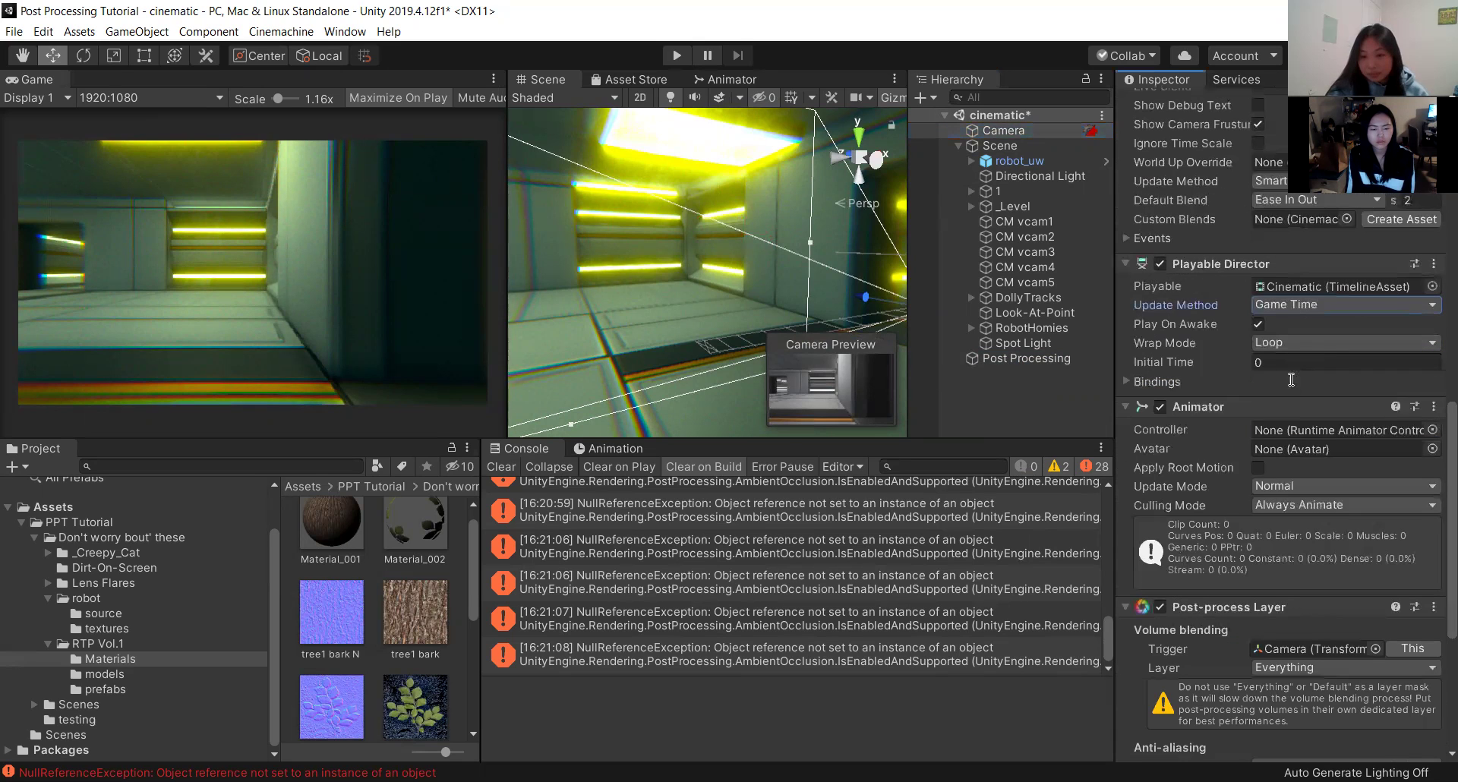
left_click(1128, 382)
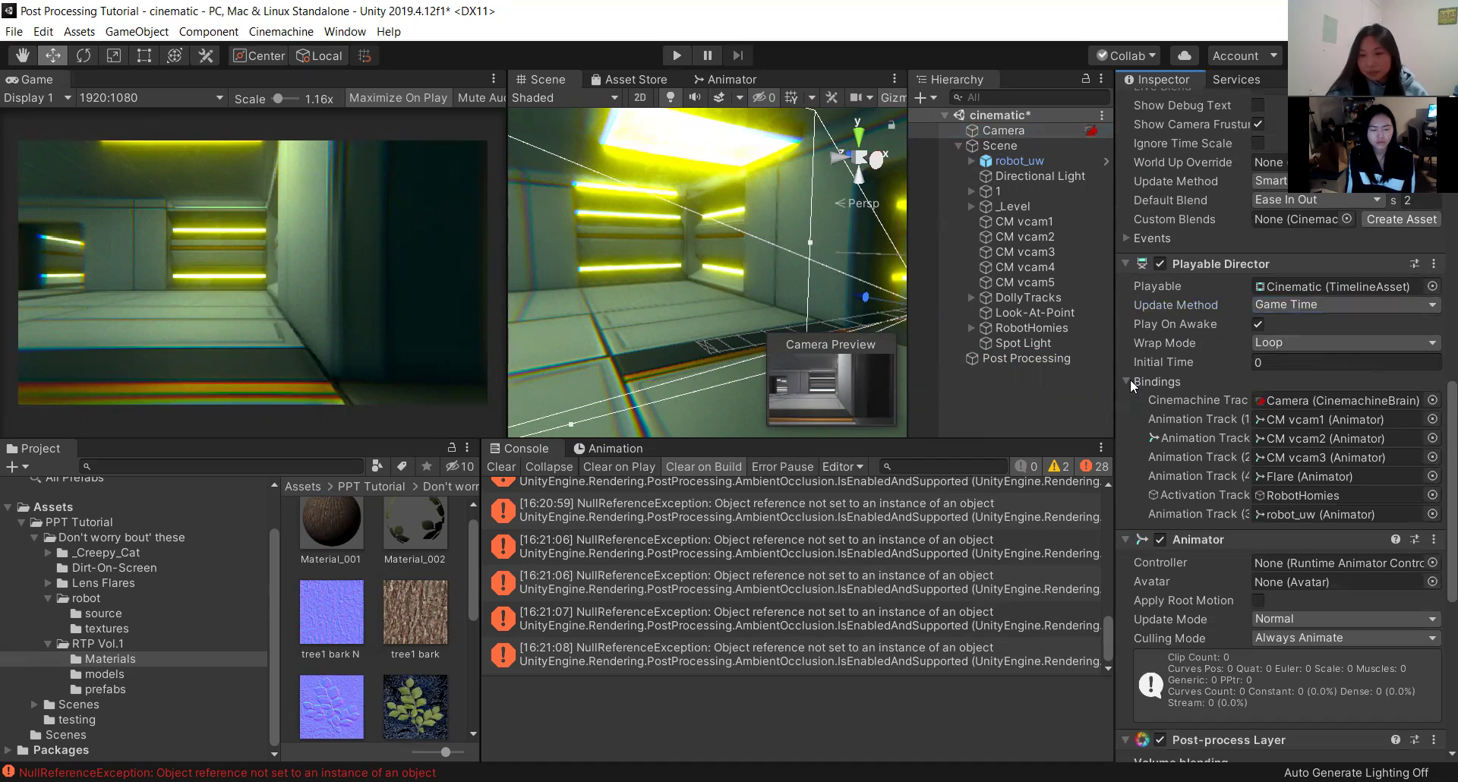
left_click(1299, 422)
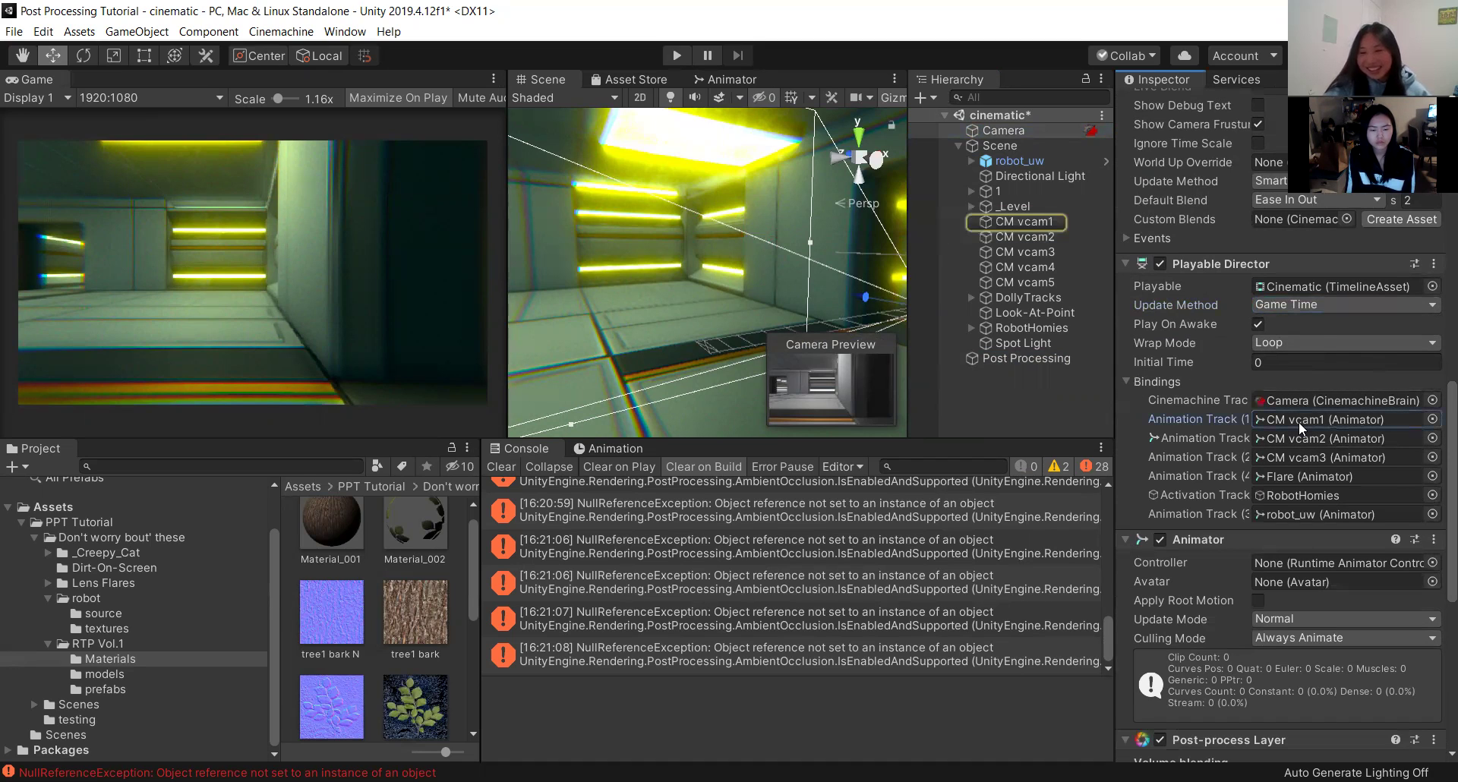
double_click(1299, 422)
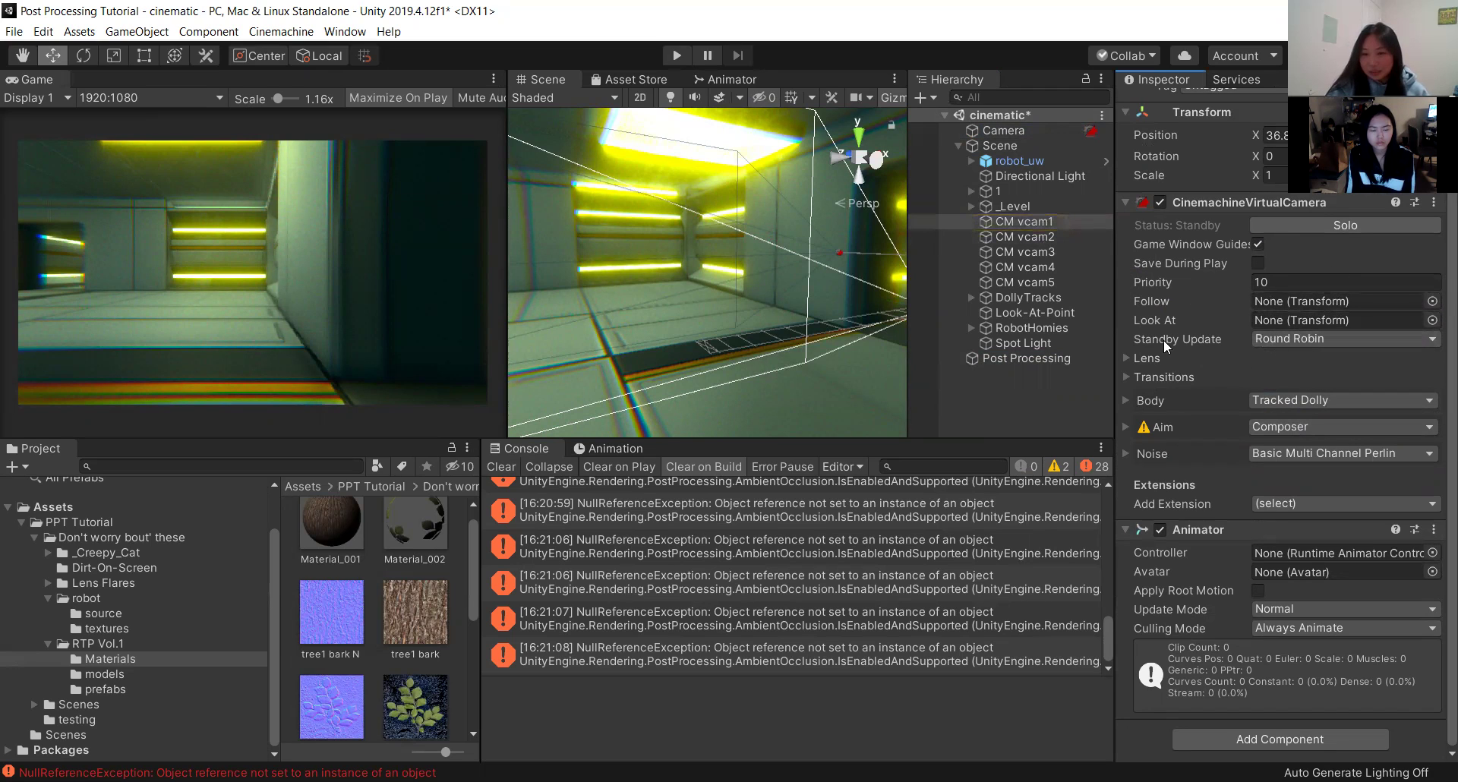
Review CM vcam1's Lens, Transitions, Body, Aim and Noise settings and set its Field Of View to 116.
scroll(1243, 391, "up", 1)
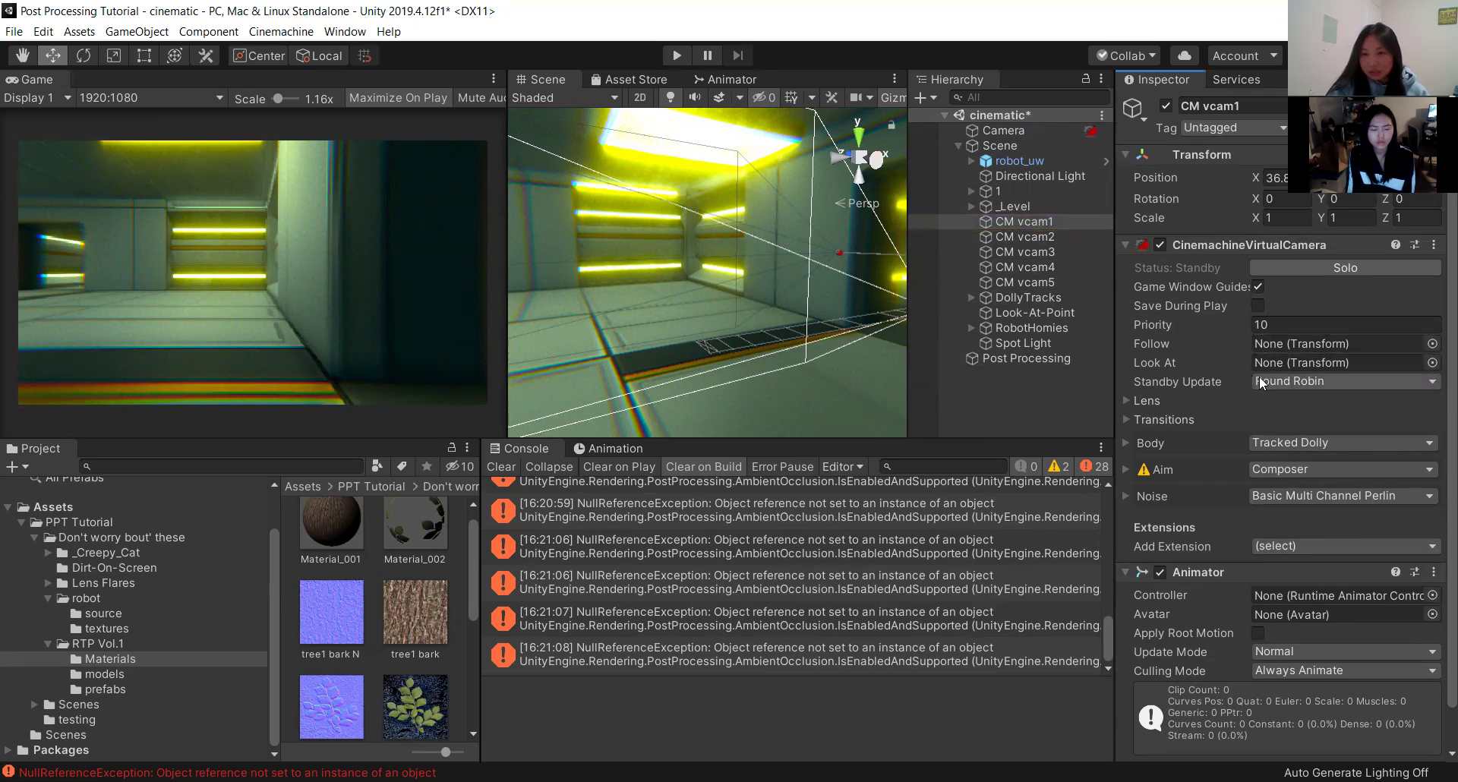
left_click(1128, 401)
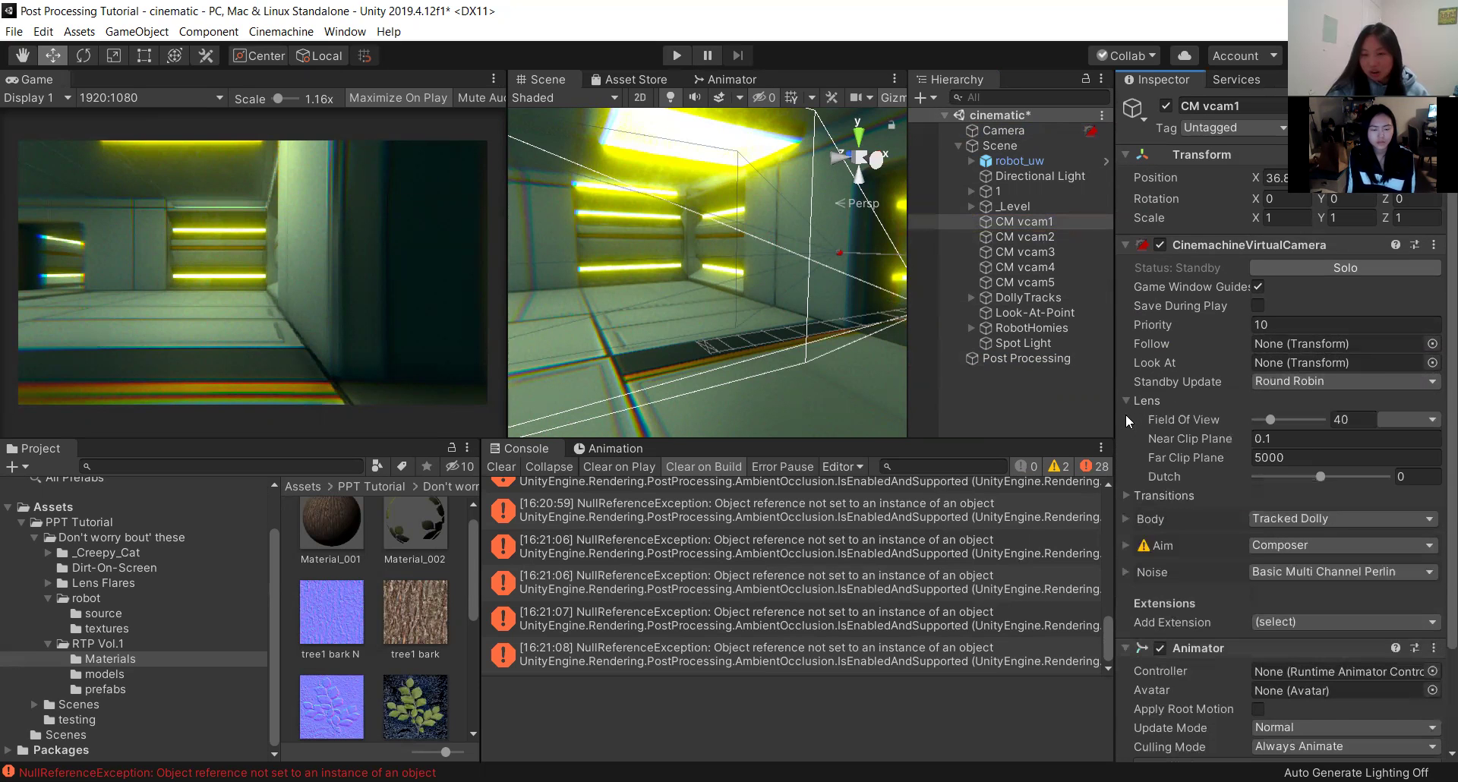
left_click(1127, 495)
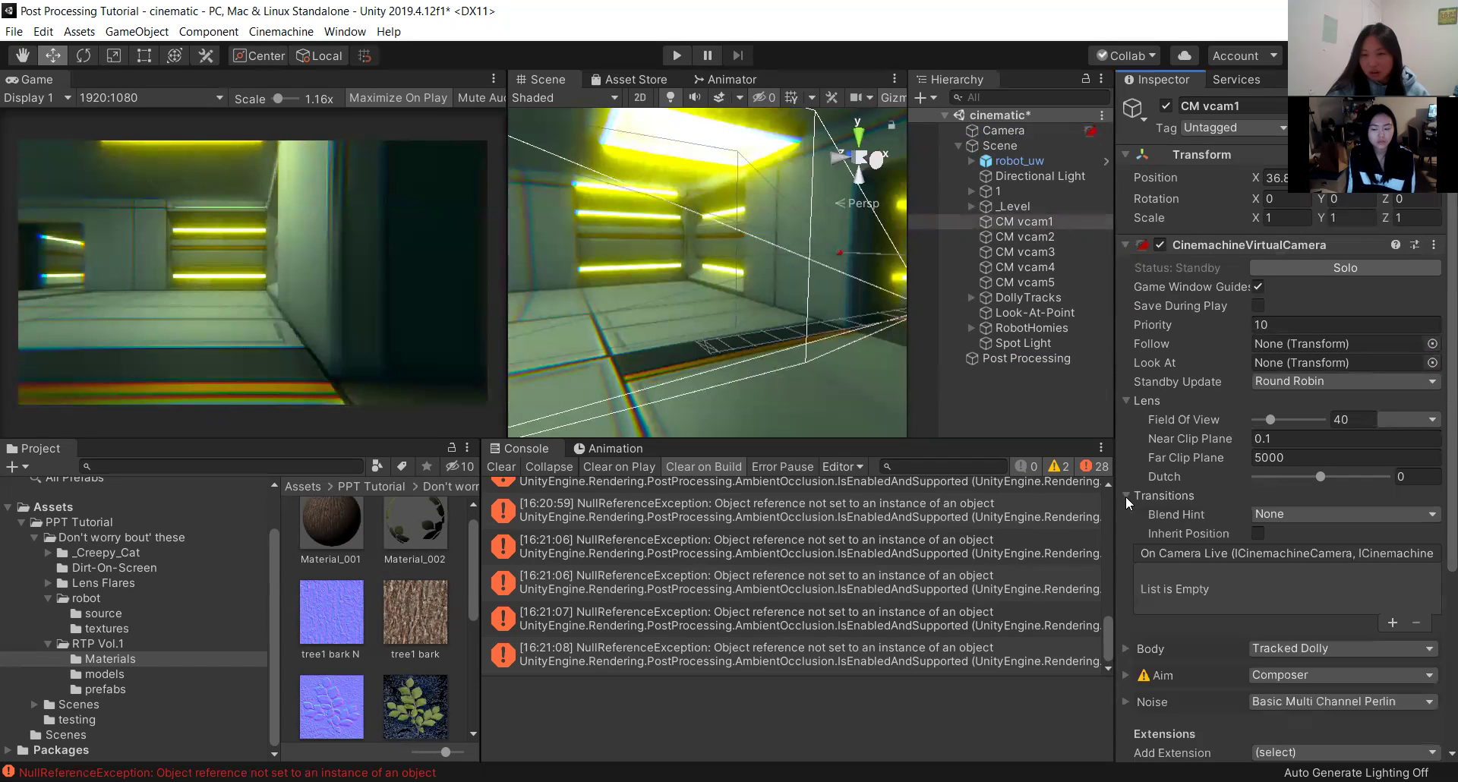
left_click(1127, 495)
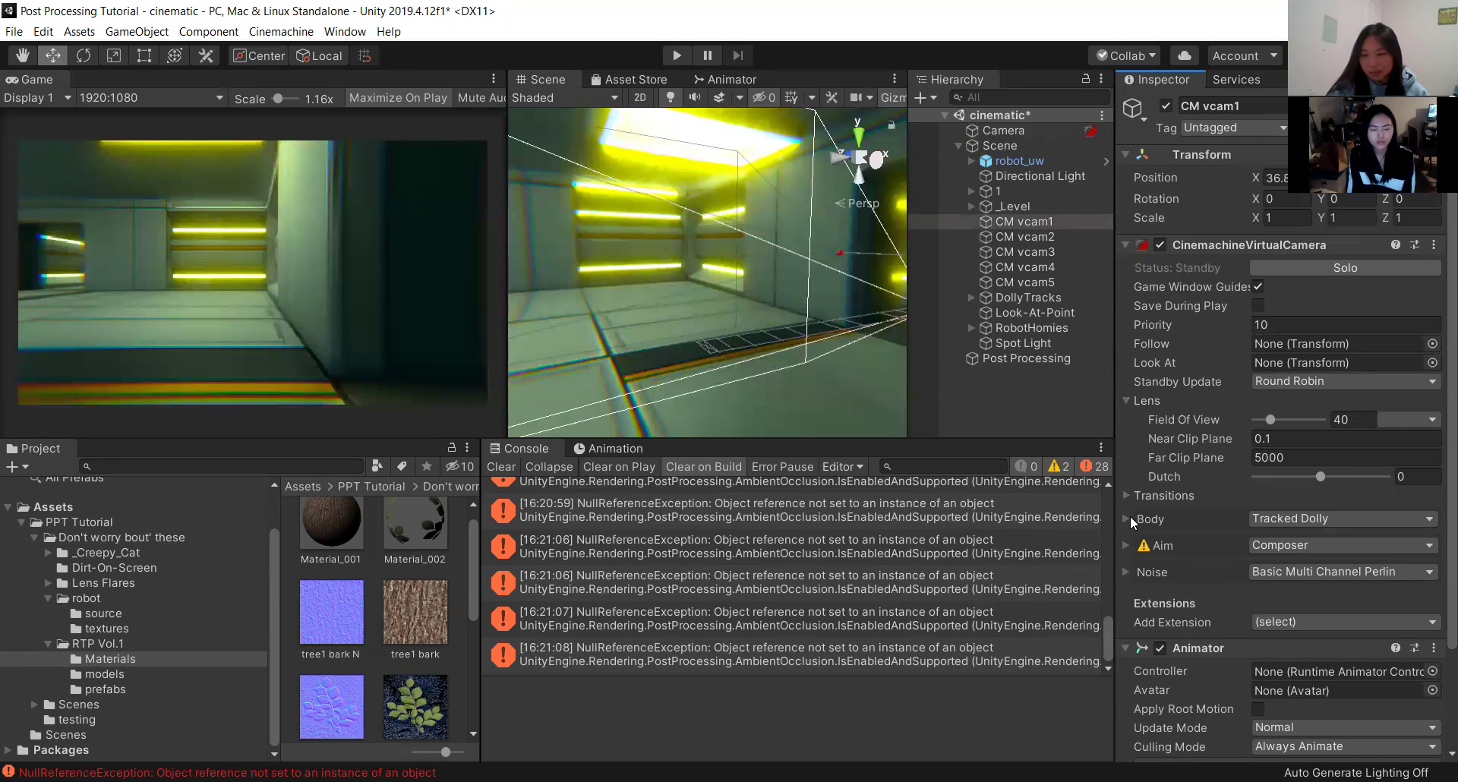
left_click(1130, 516)
scroll(1130, 517, "down", 3)
scroll(1130, 516, "down", 3)
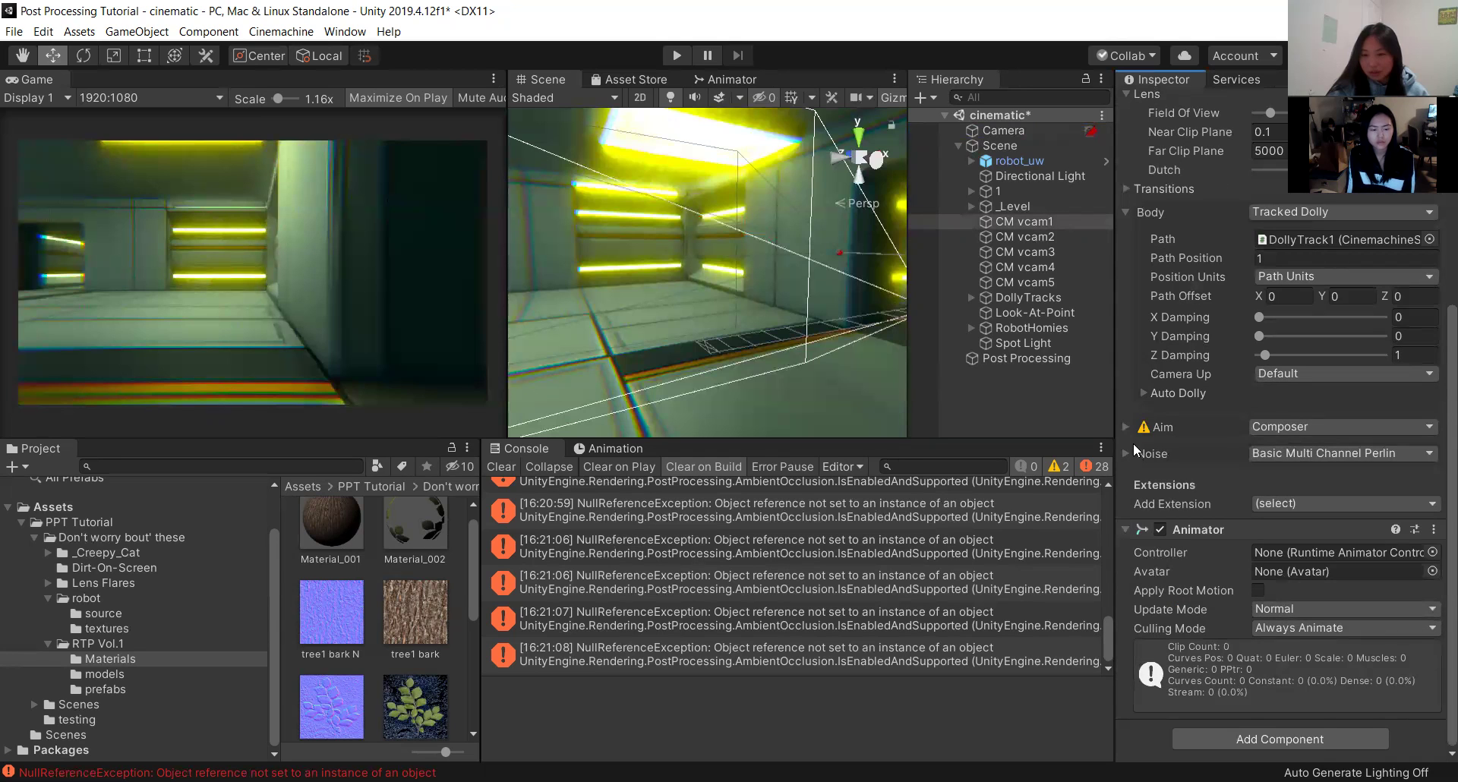
left_click(1129, 430)
left_click(1129, 430)
left_click(1128, 454)
left_click(1129, 454)
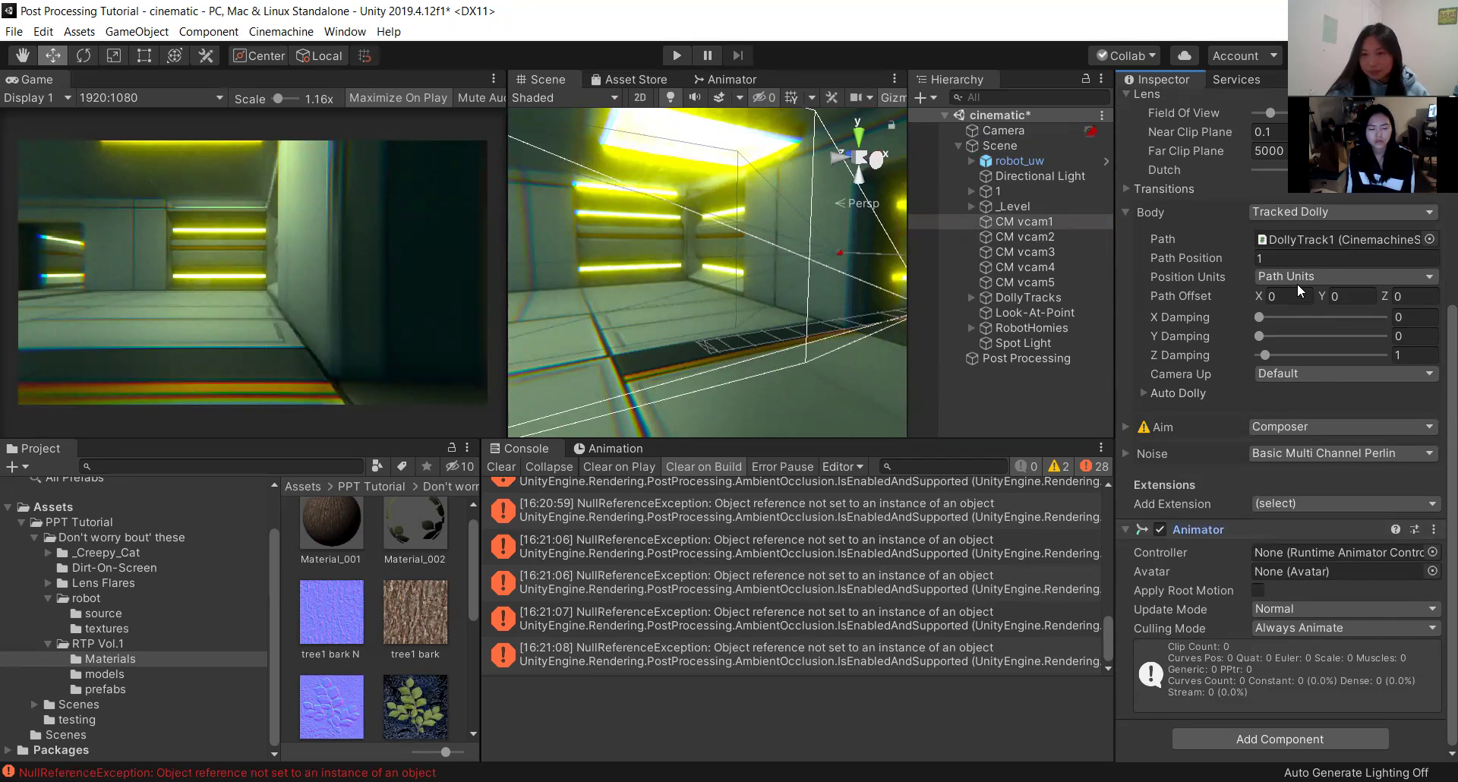
scroll(1297, 284, "up", 5)
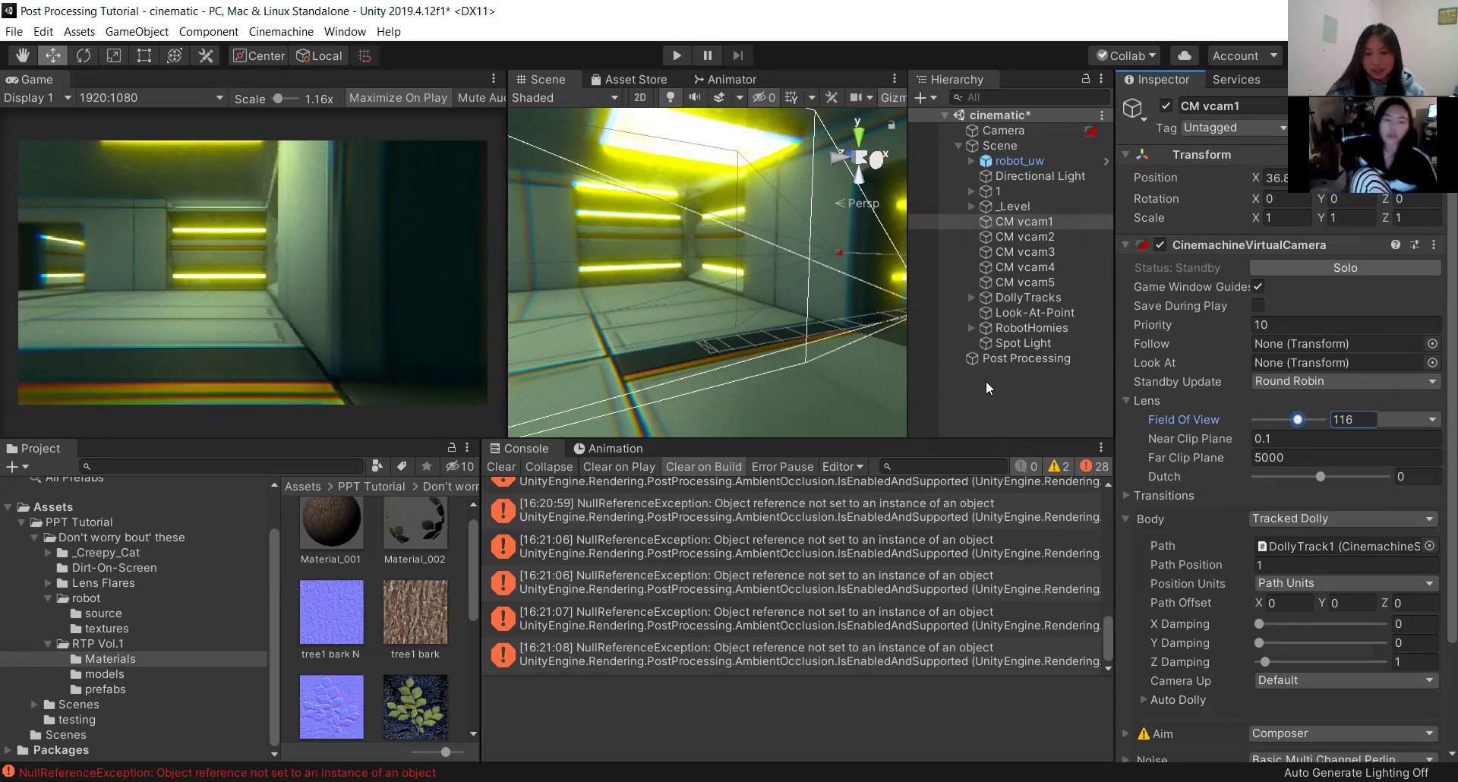
left_click(1010, 220)
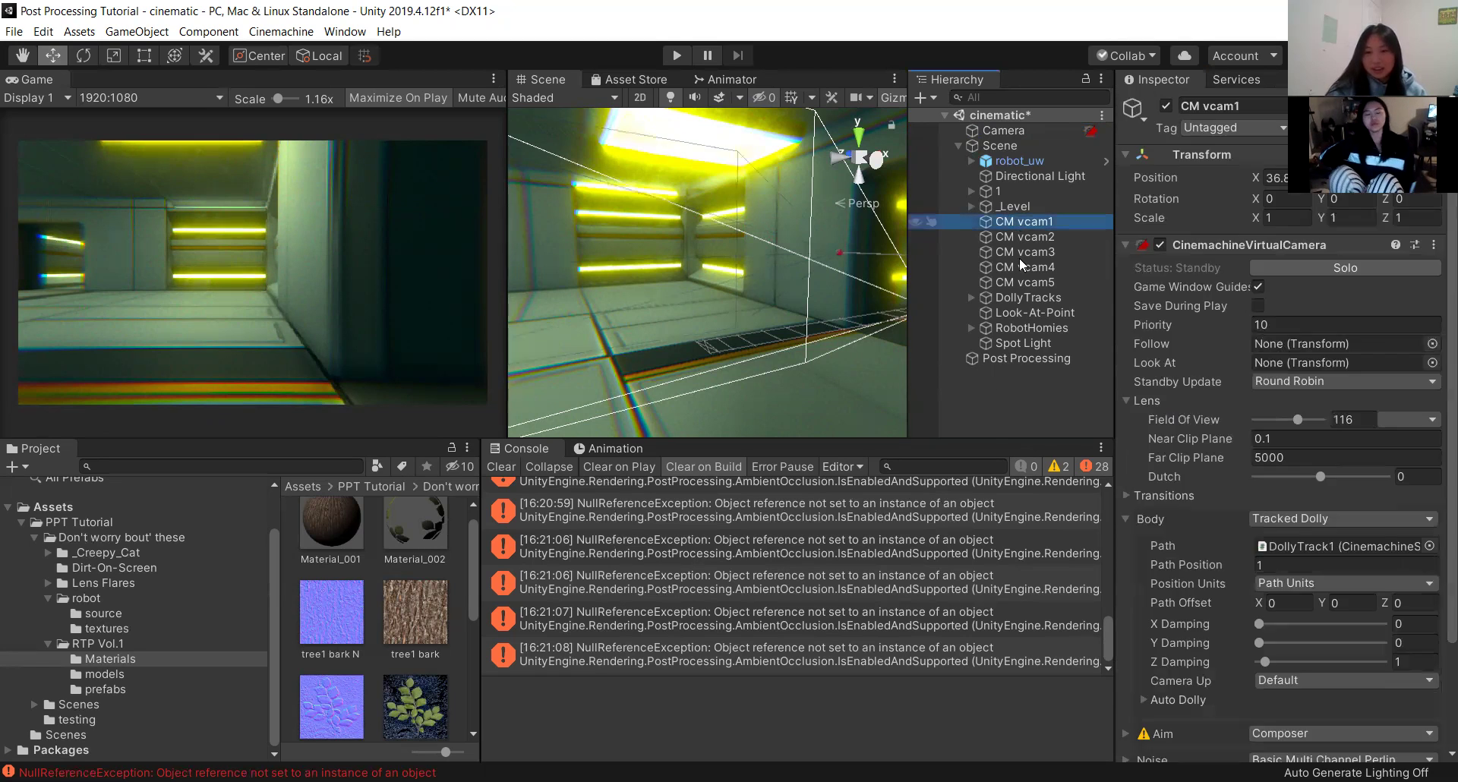
Expand DollyTracks and inspect DollyTrack1, DollyTrack2, DollyTrack3 and the Look-At-Point object.
left_click(1002, 297)
left_click(967, 296)
left_click(1026, 312)
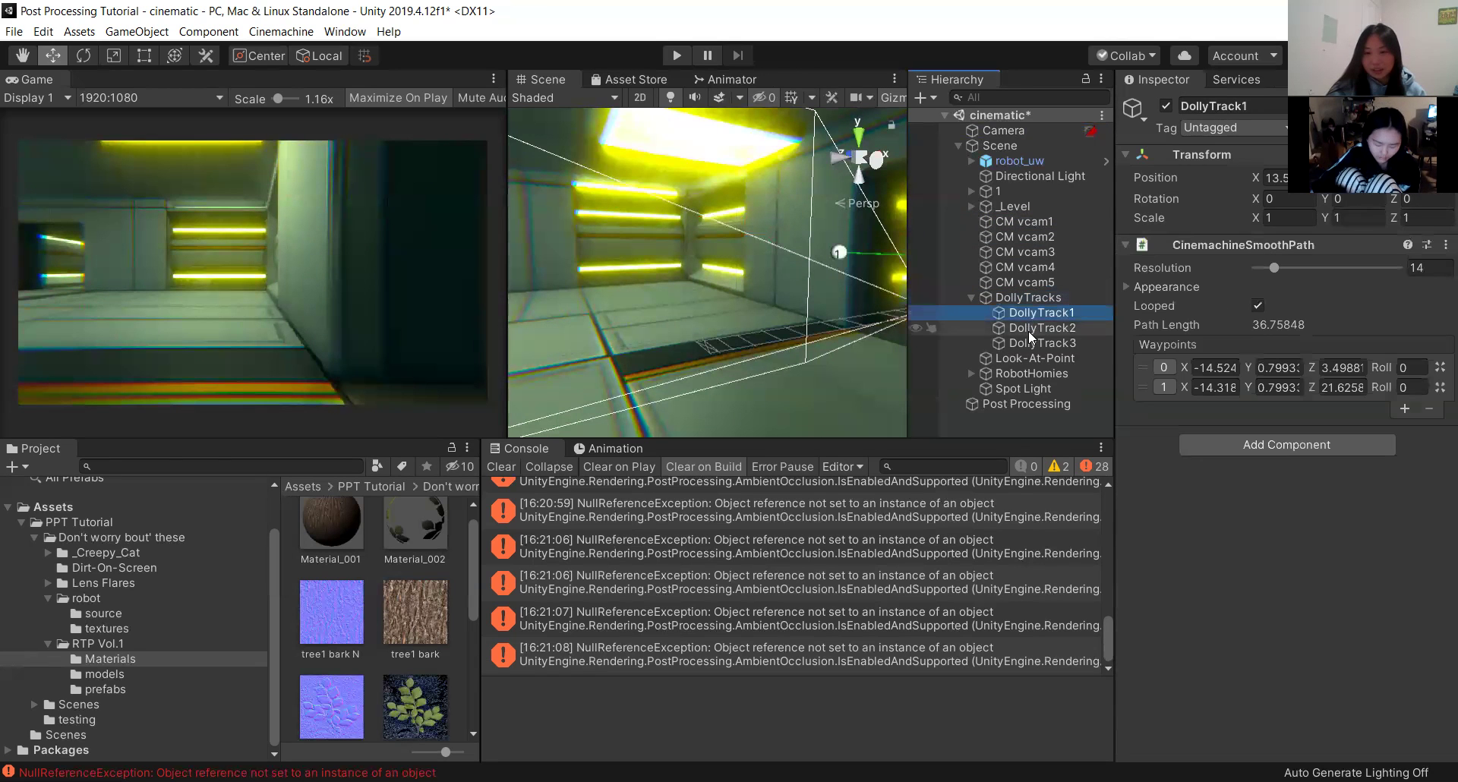
left_click(1028, 329)
left_click(1032, 345)
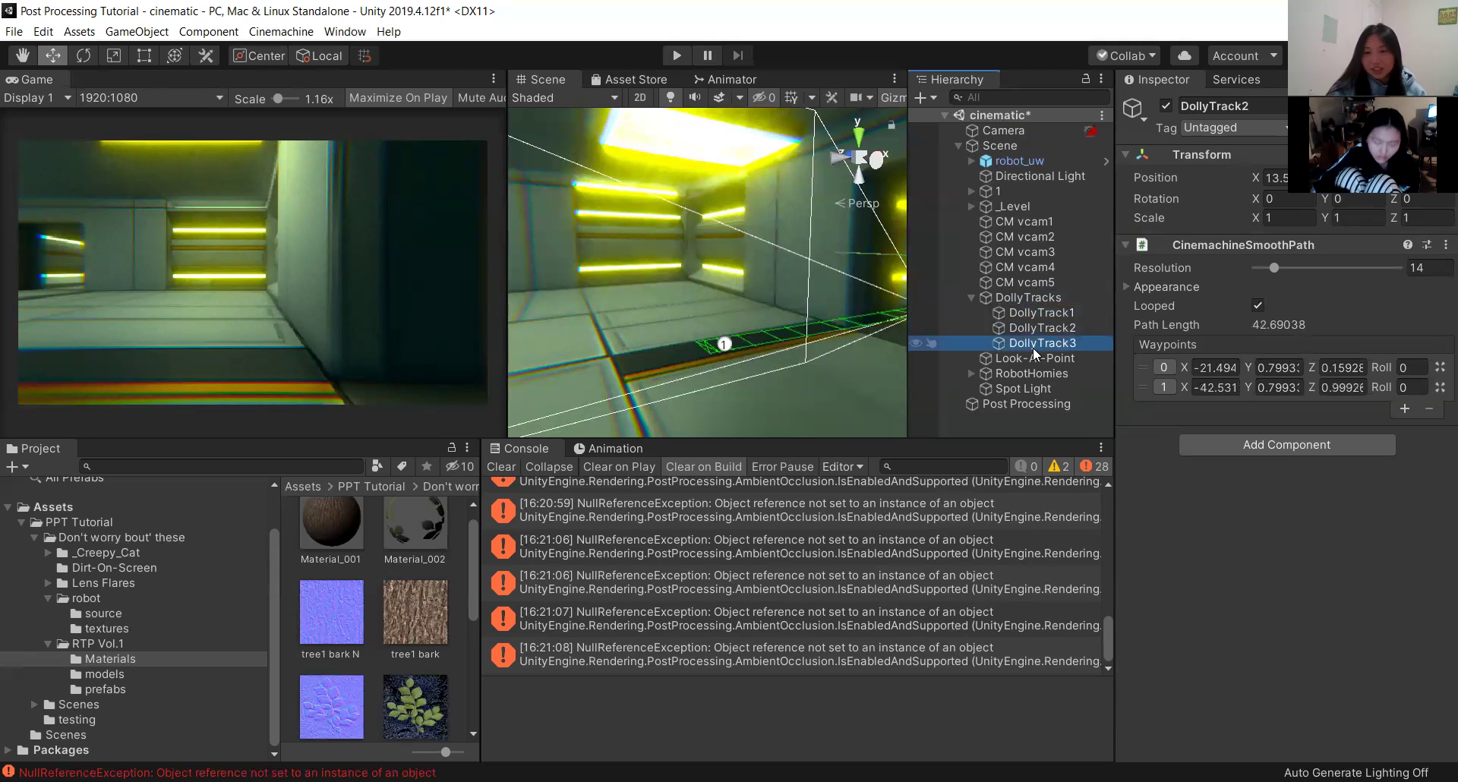
left_click(1033, 360)
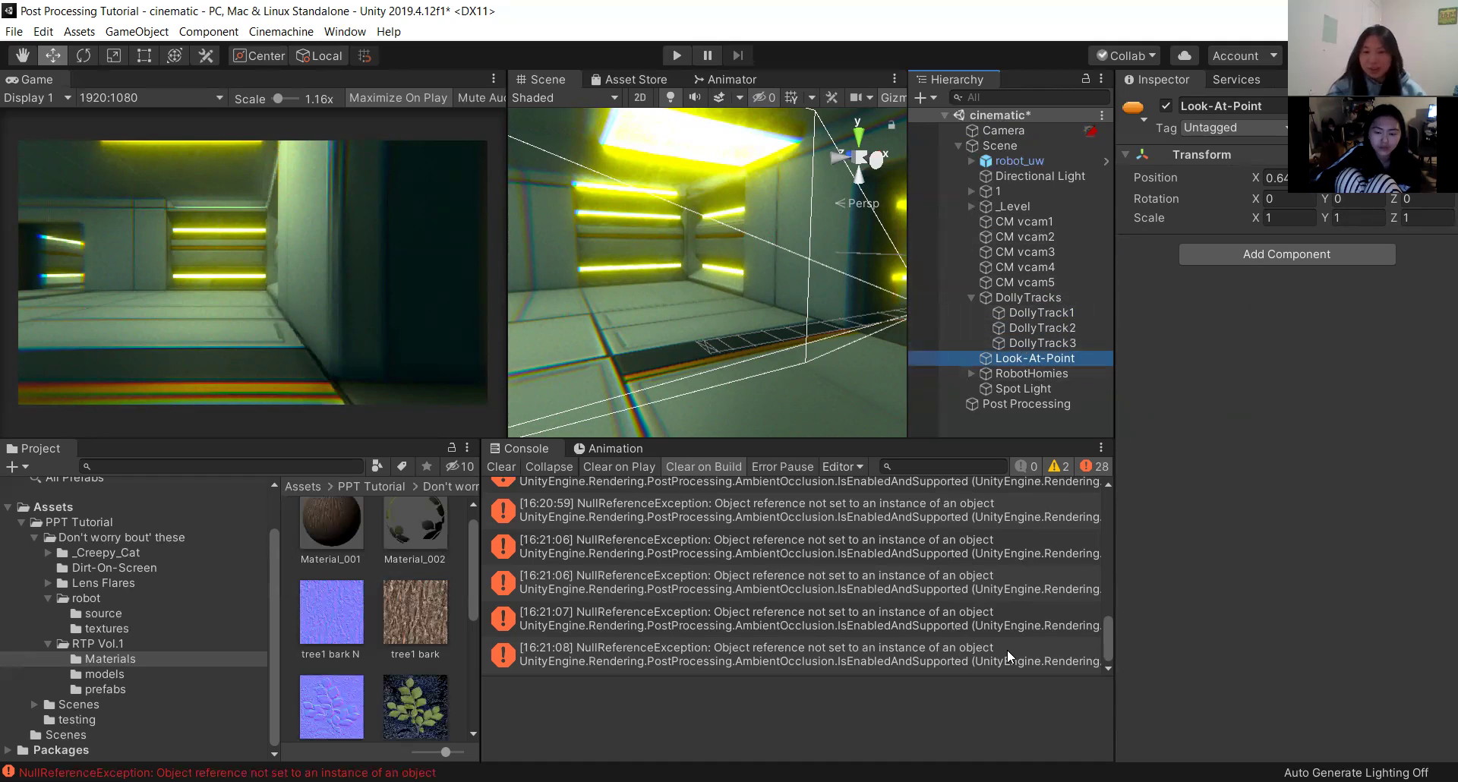
Look over the Post Processing volume's effects down to the Motion Blur settings.
left_click(1043, 403)
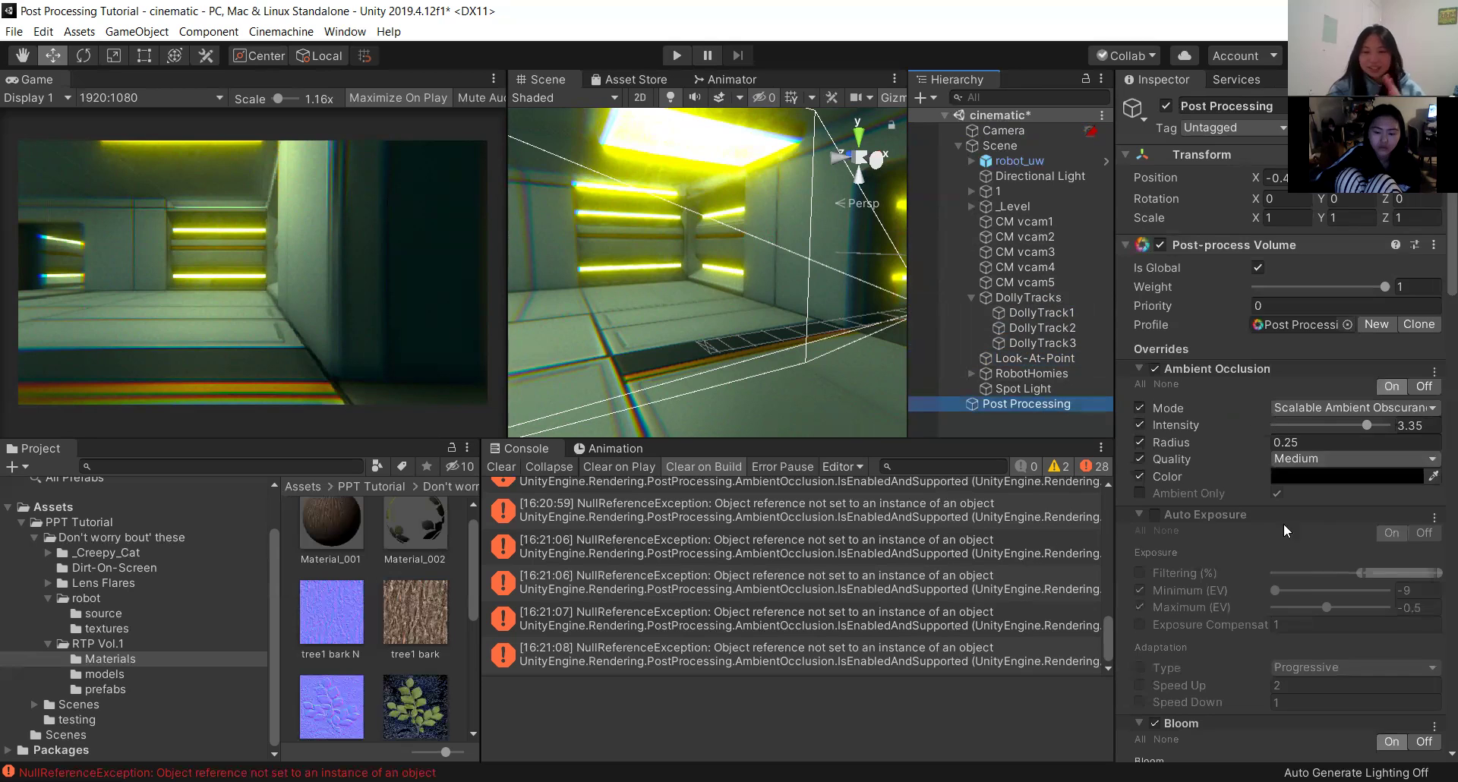
scroll(1283, 523, "down", 8)
scroll(1279, 517, "down", 10)
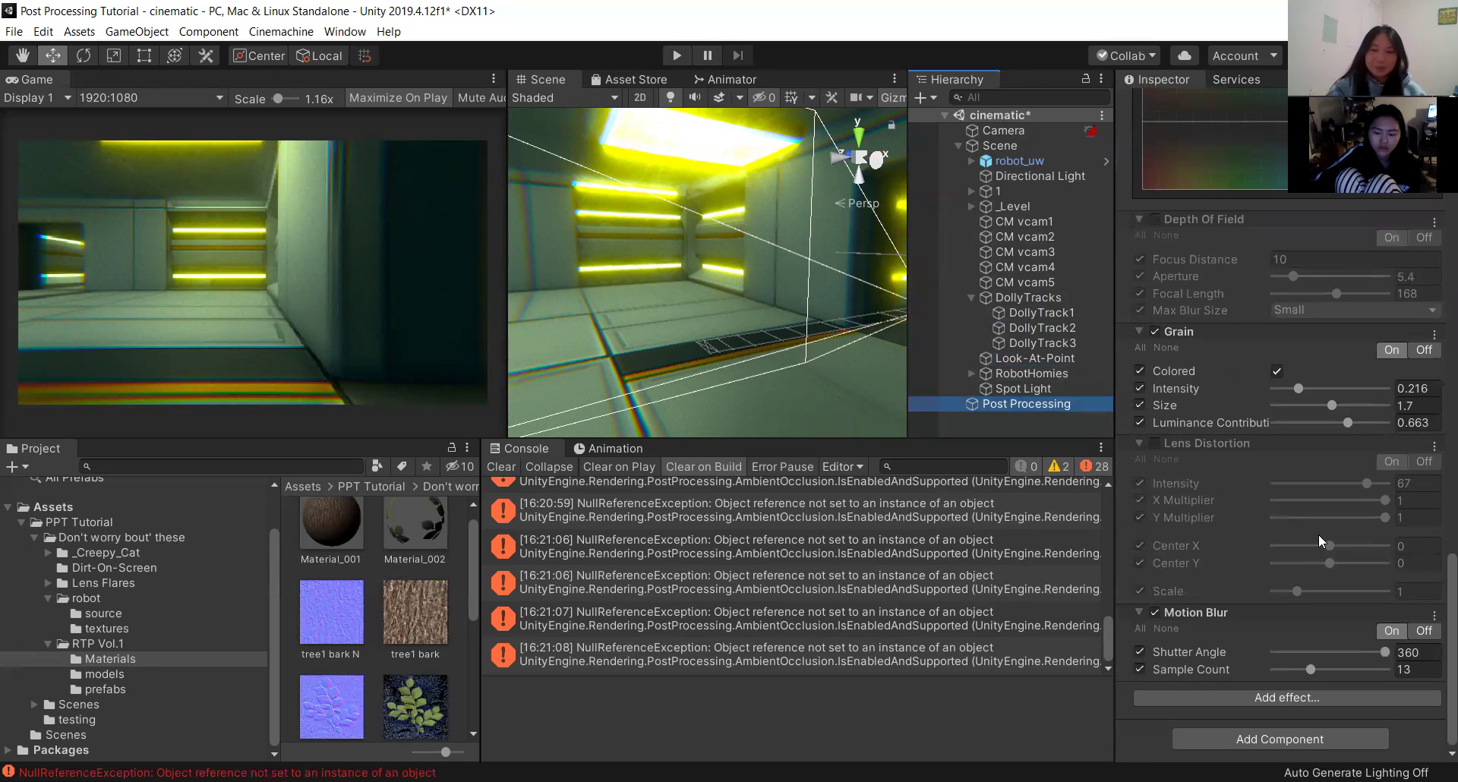
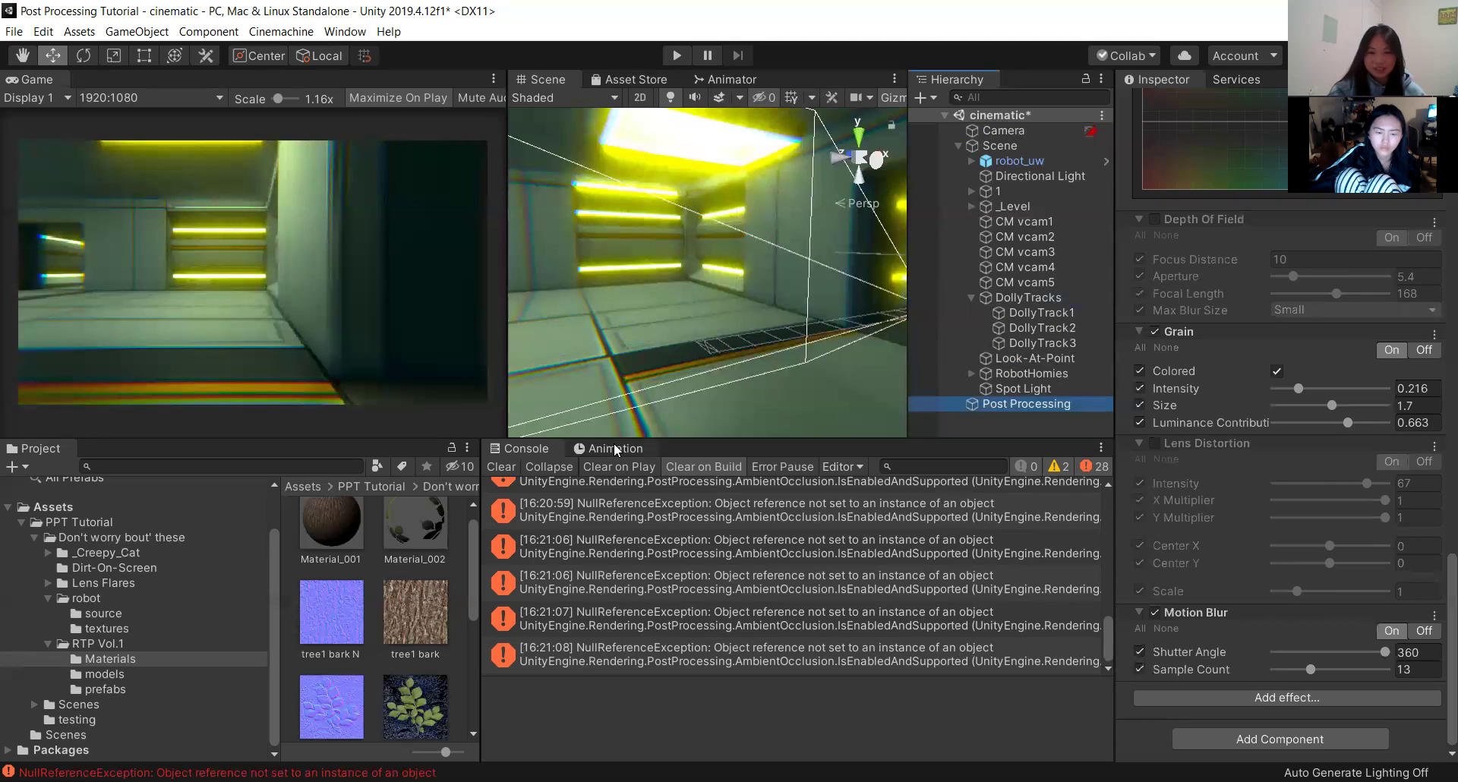
Undo back to the CM vcam3 selection and show the Animator view.
key("ctrl+z")
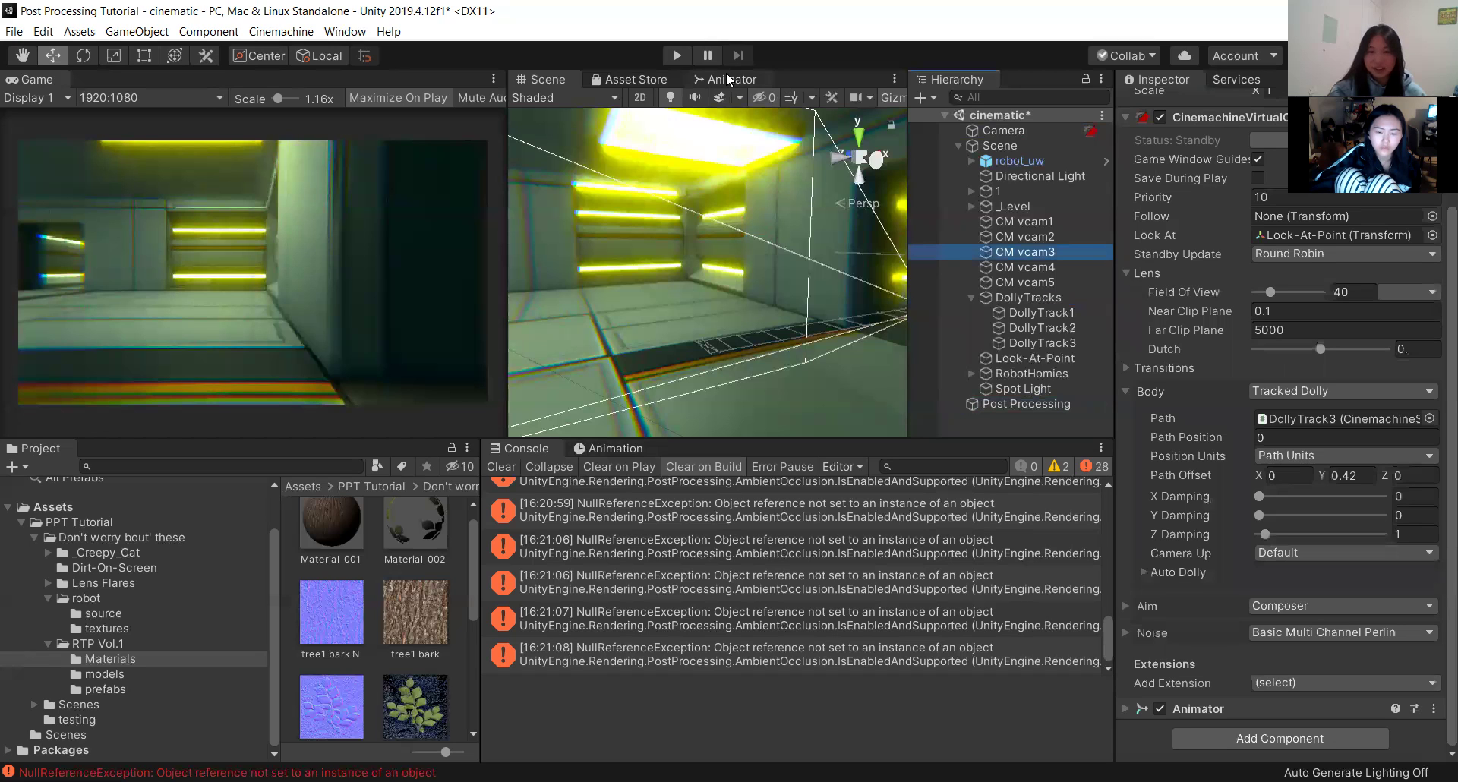
left_click(727, 75)
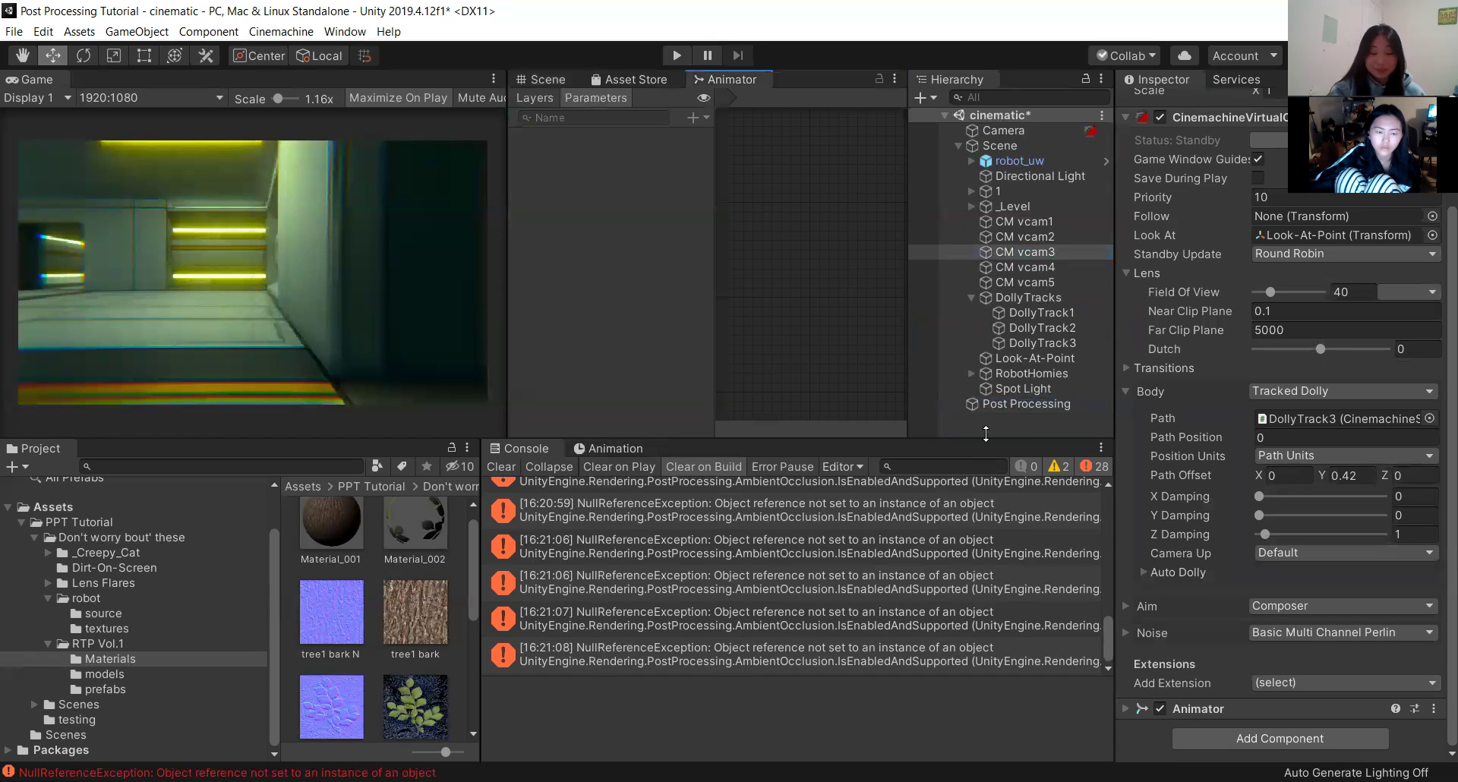
Add a Vignette effect to the Post Processing volume's effect stack.
left_click(1026, 403)
scroll(1330, 649, "down", 10)
scroll(1331, 649, "down", 10)
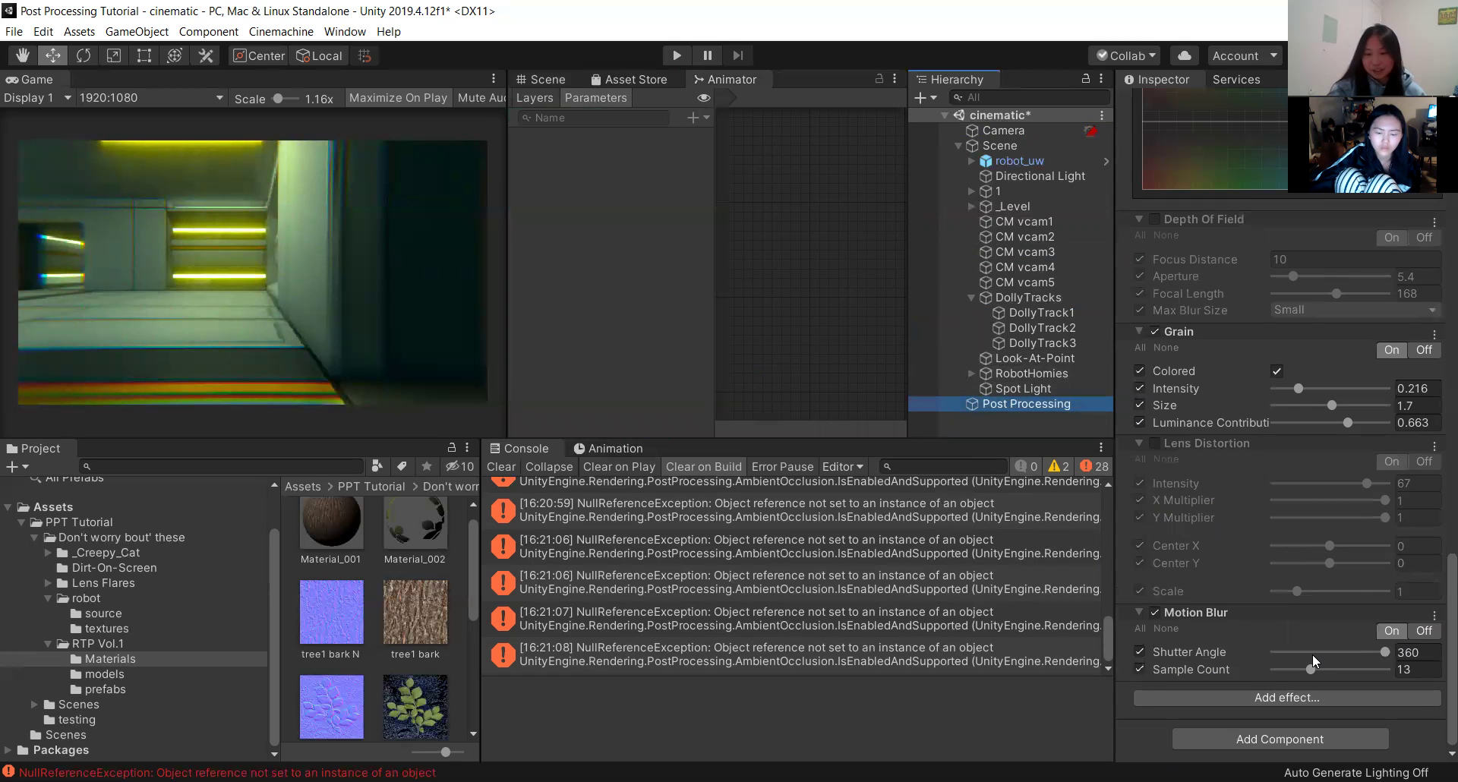
left_click(1310, 697)
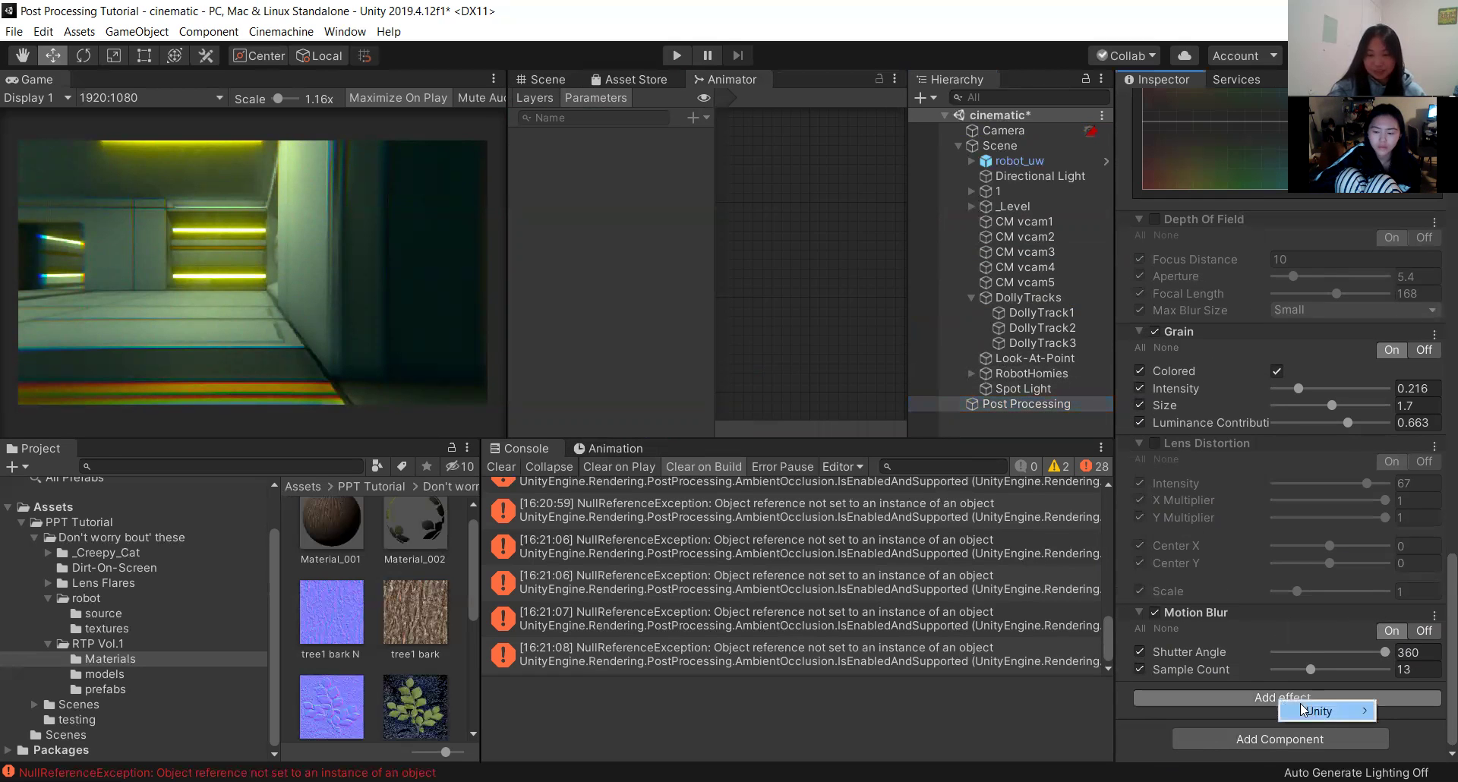
mouse_move(1303, 713)
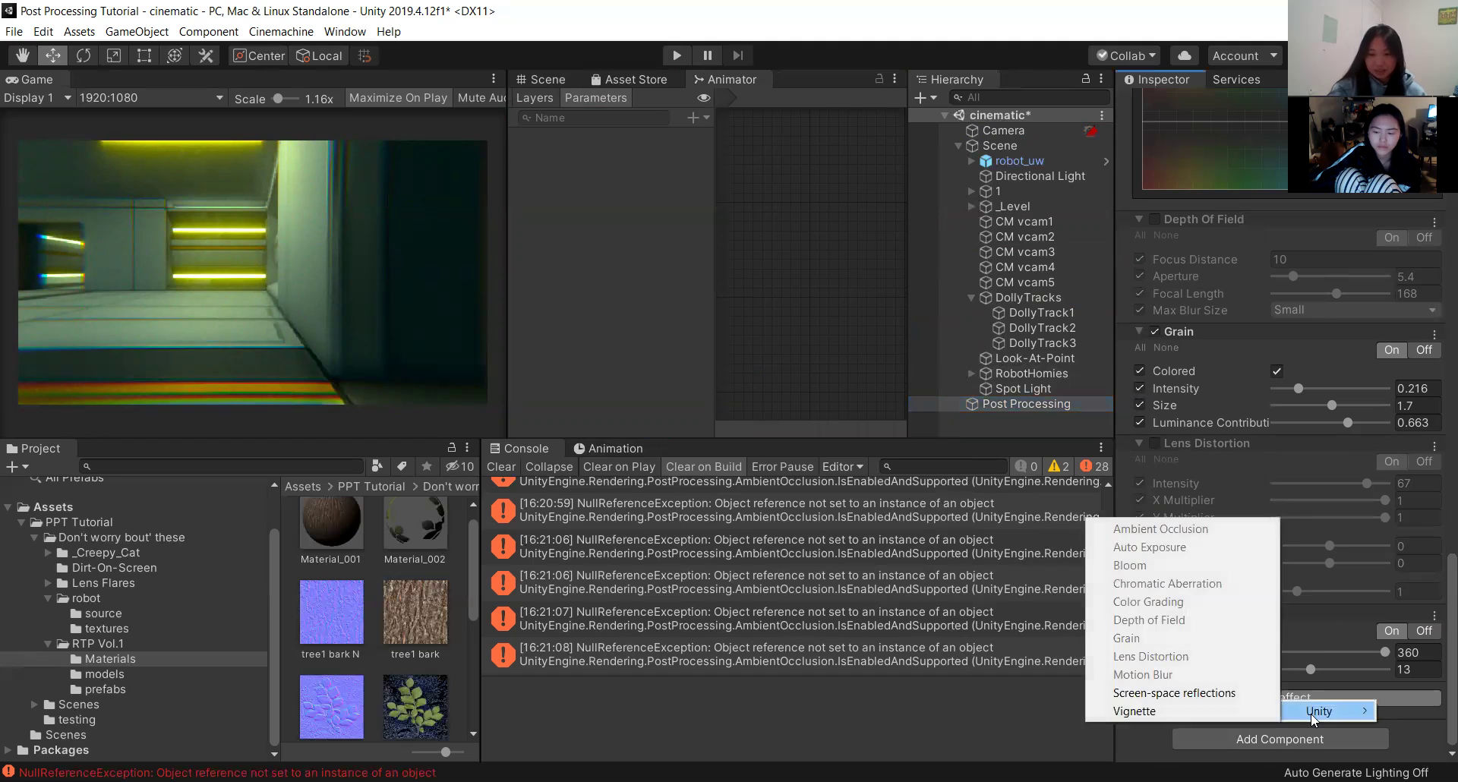
left_click(1226, 717)
scroll(1288, 664, "down", 3)
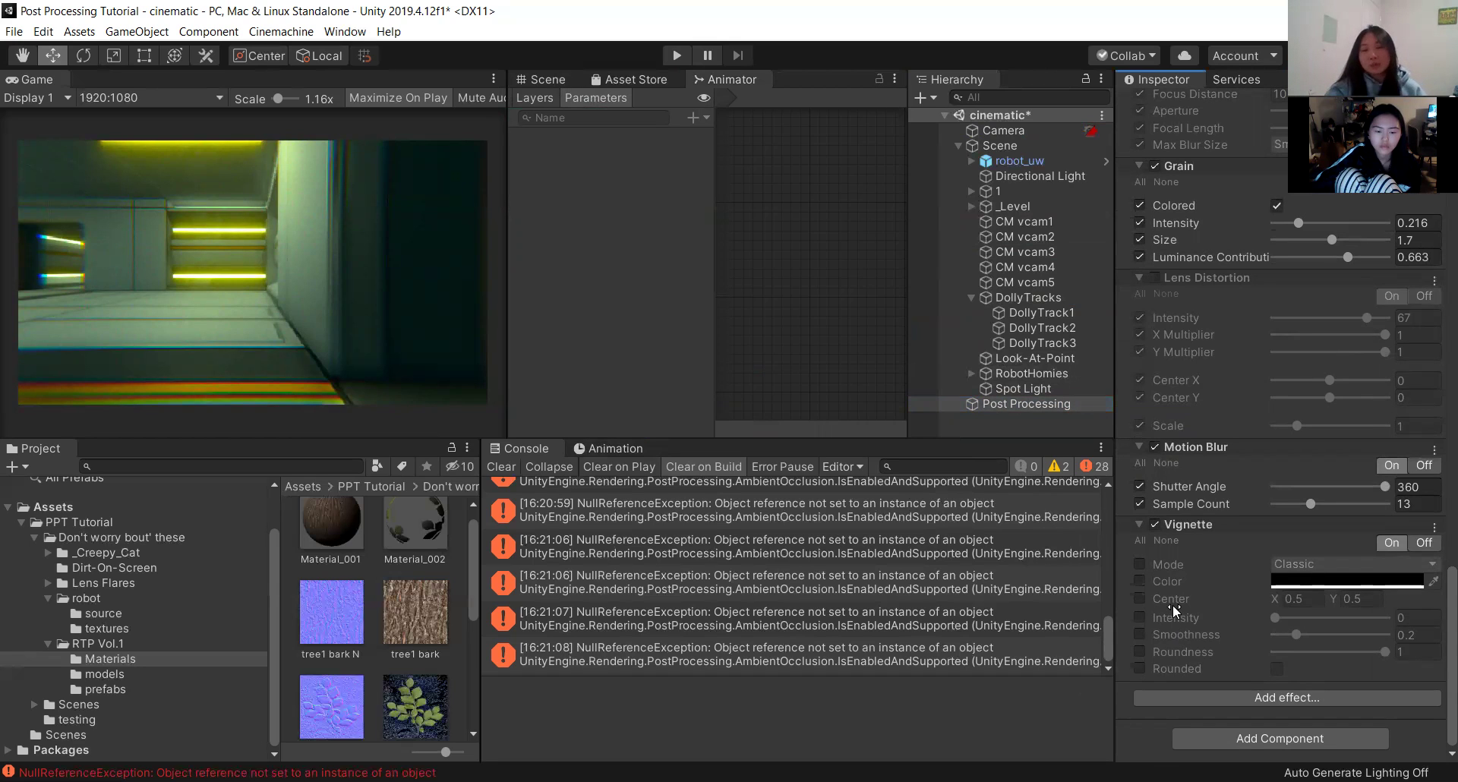
Enable the Vignette's Mode, Color, Center, Intensity, Smoothness, Roundness and Rounded overrides, with Mode on Classic.
left_click(1140, 565)
left_click(1140, 581)
left_click(1140, 598)
left_click(1140, 618)
left_click(1140, 635)
left_click(1140, 652)
left_click(1141, 668)
left_click(1383, 565)
left_click(1372, 567)
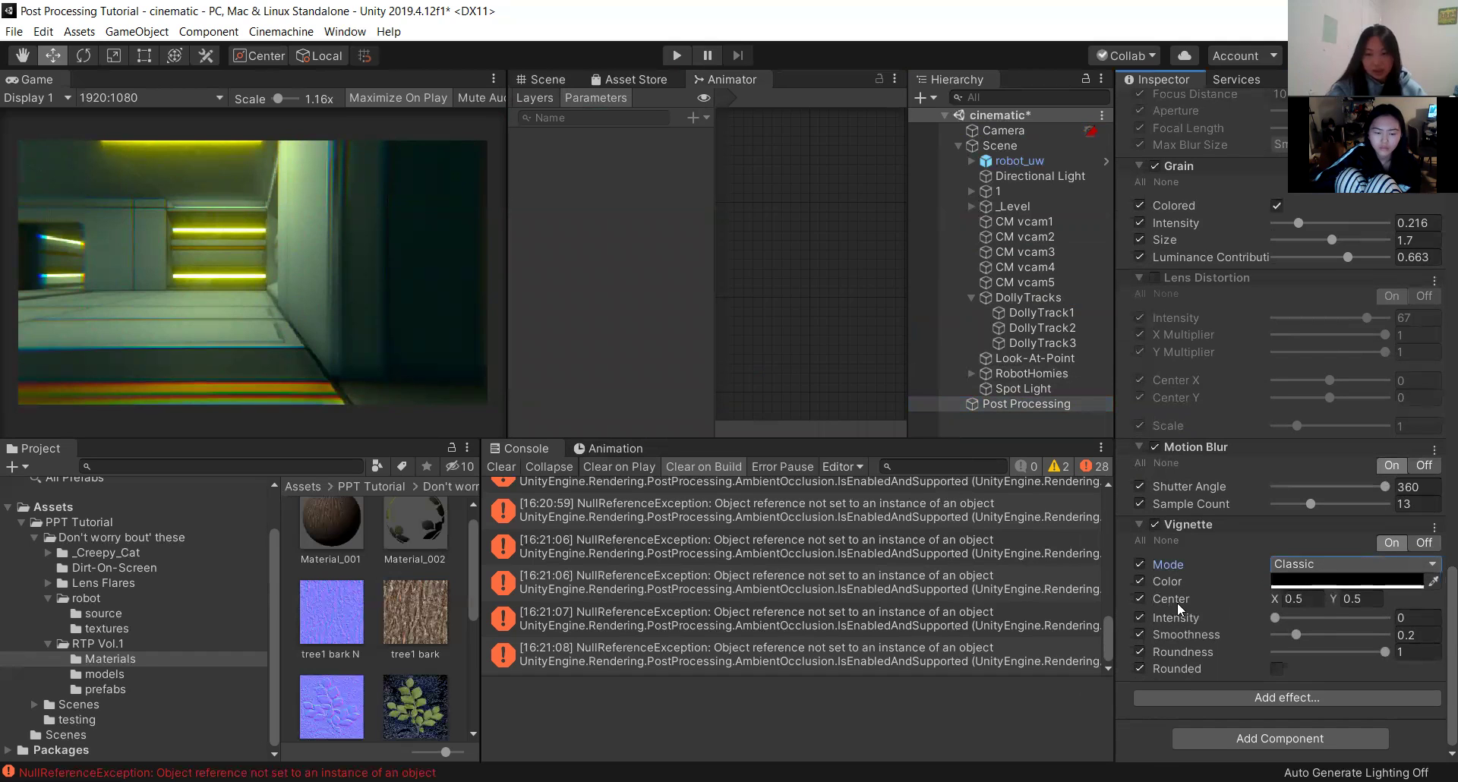
Try different Vignette strengths, ending with Intensity 0.888, Smoothness 0.01 and Roundness 1.
left_click_drag(1279, 620, 1354, 617)
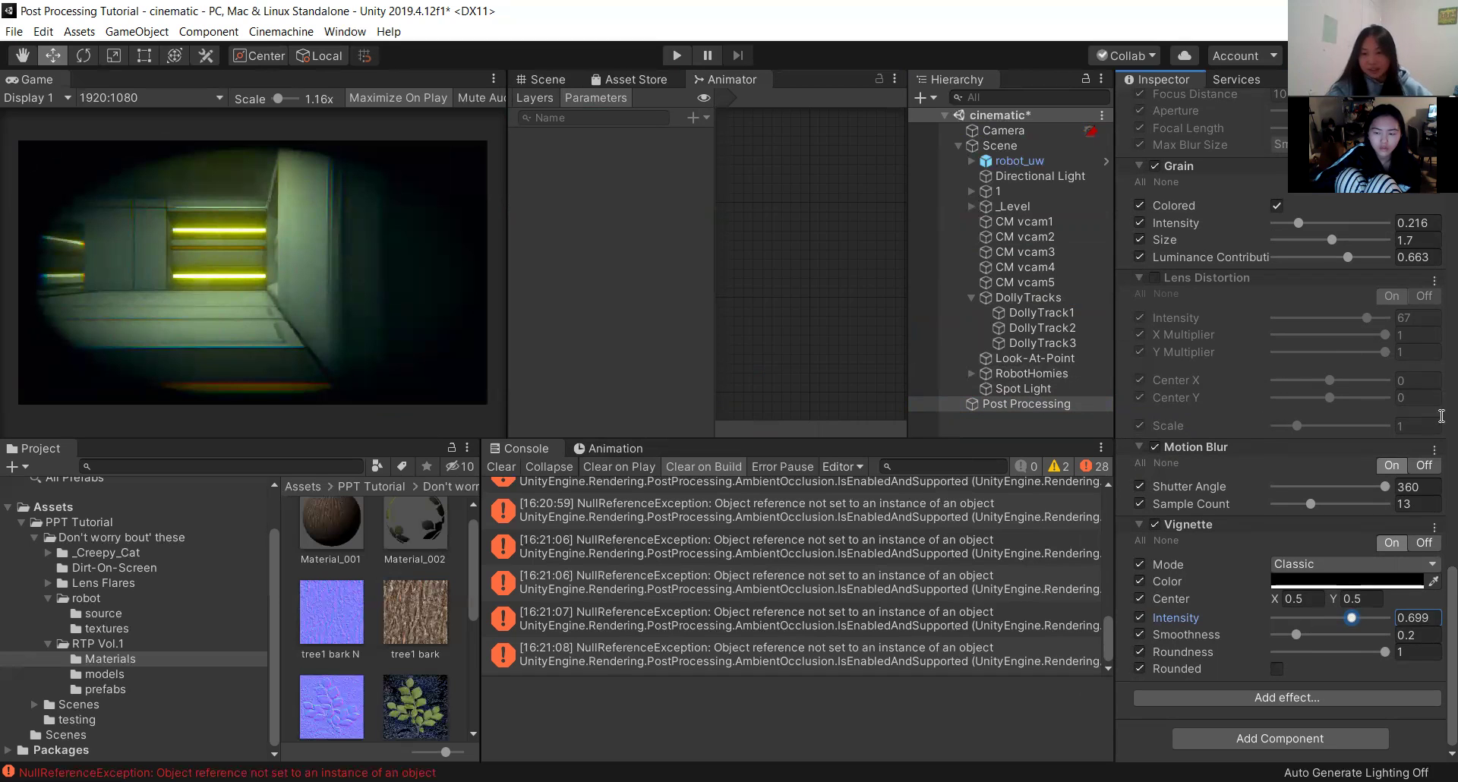
left_click_drag(1351, 618, 1332, 618)
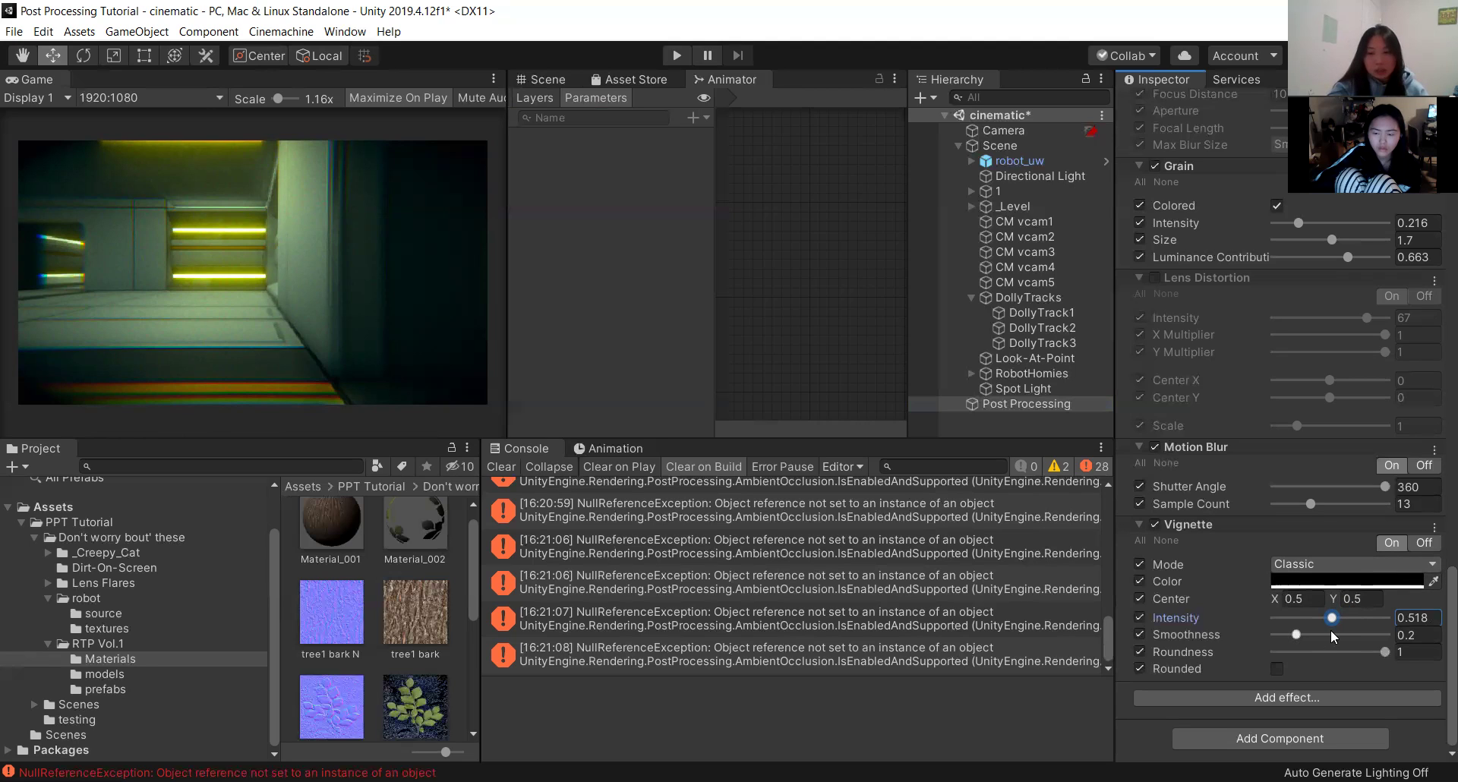
left_click_drag(1332, 618, 1131, 621)
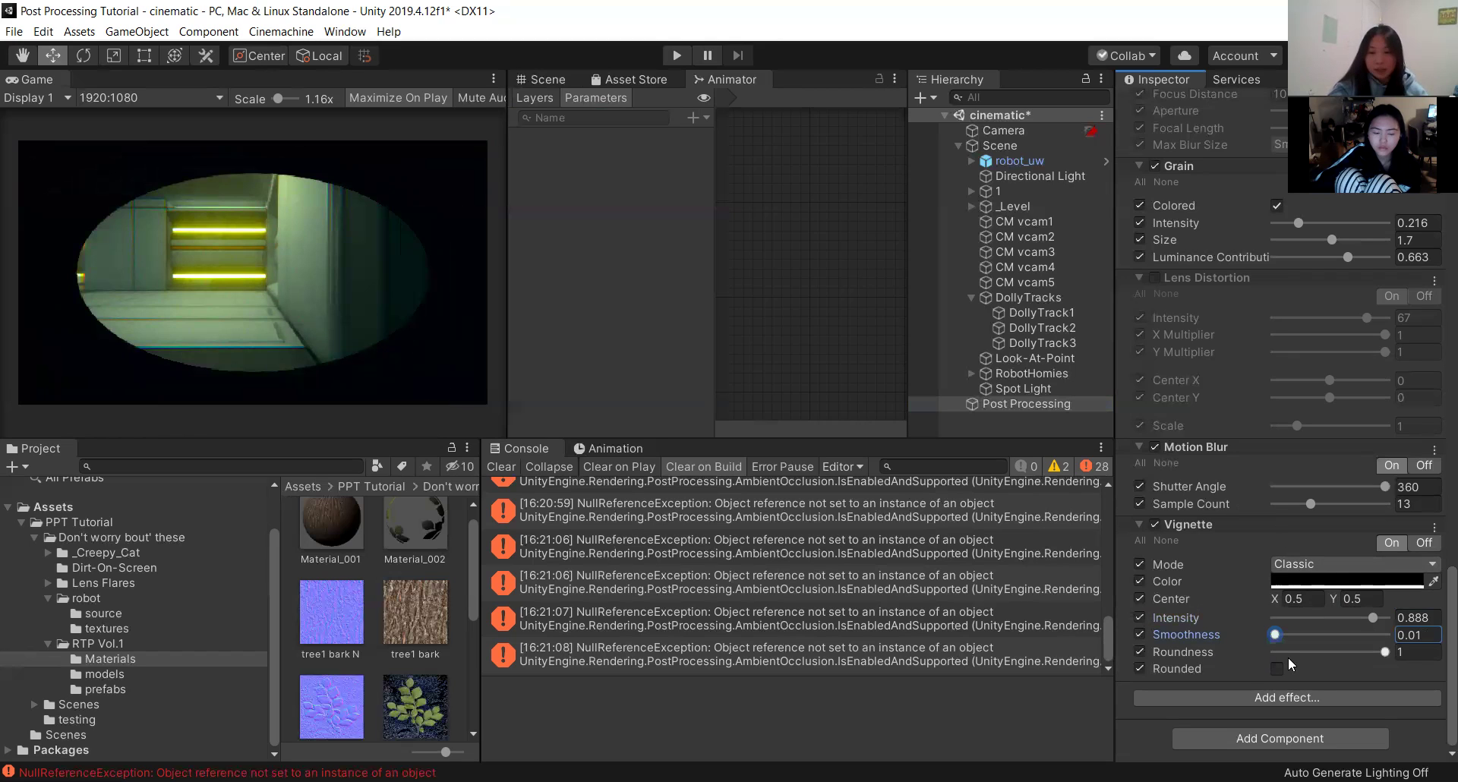
left_click_drag(1378, 653, 1422, 644)
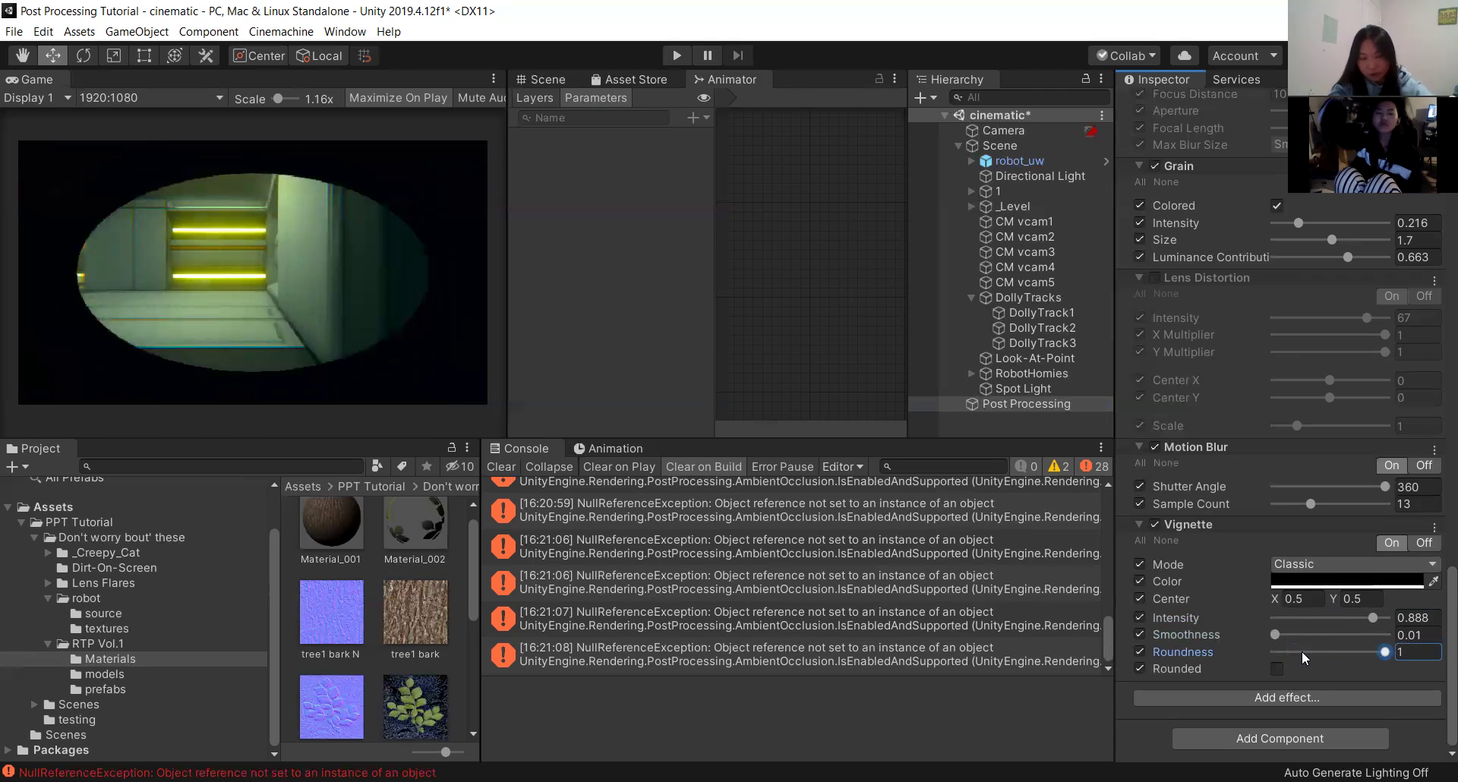
Turn on Rounded for the Vignette and adjust it to Smoothness 0.693, Roundness 1 and Intensity 0.251.
left_click(1277, 669)
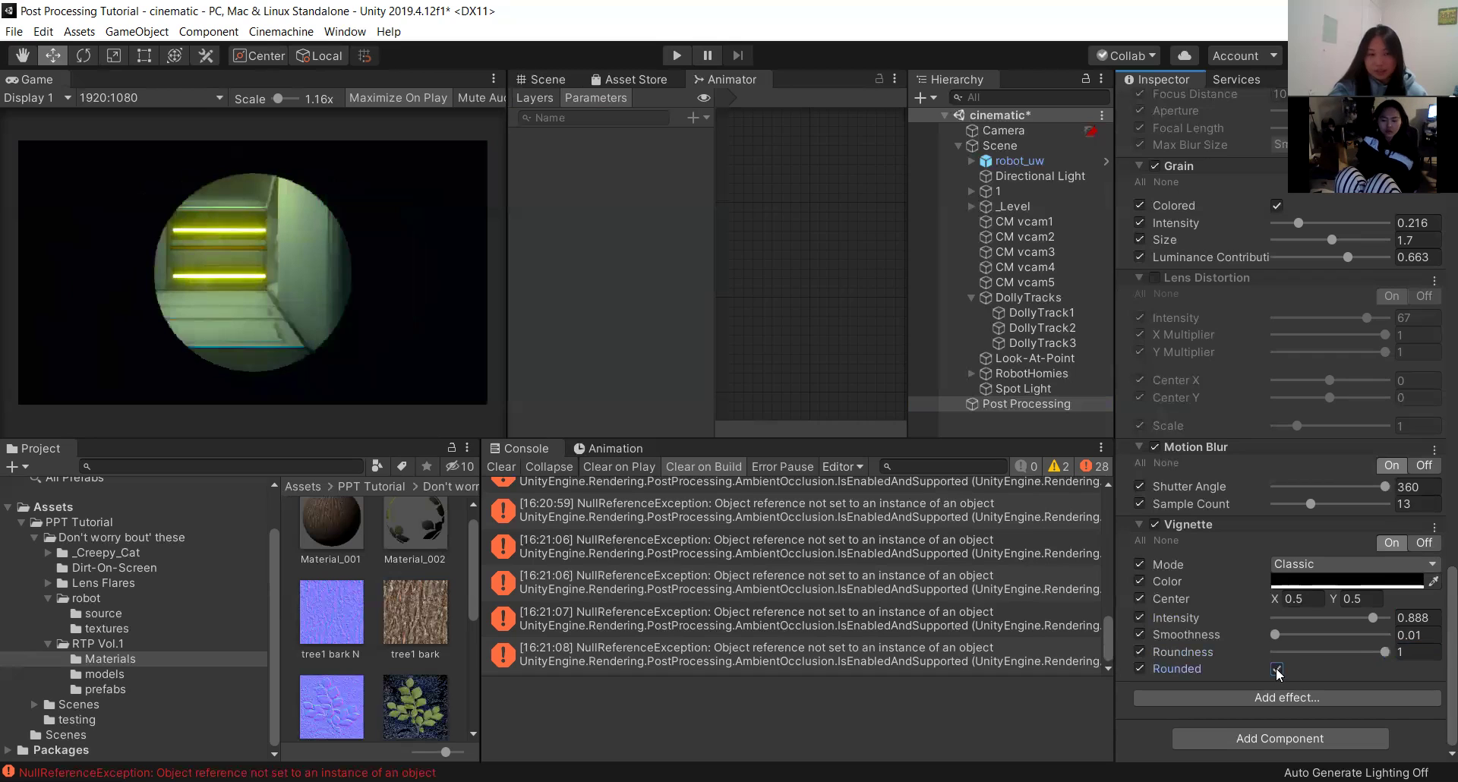
left_click_drag(1383, 651, 1416, 650)
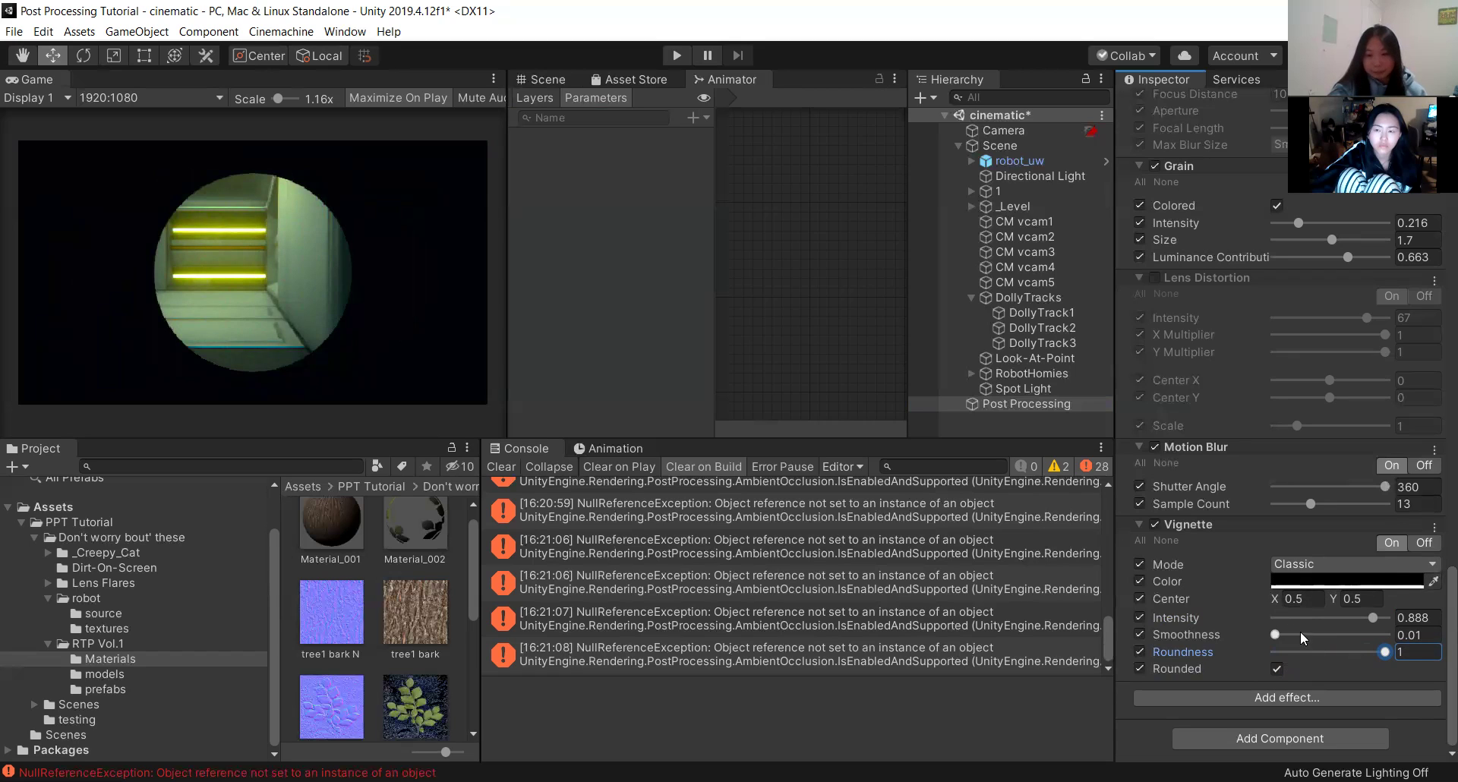
left_click_drag(1284, 635, 1117, 612)
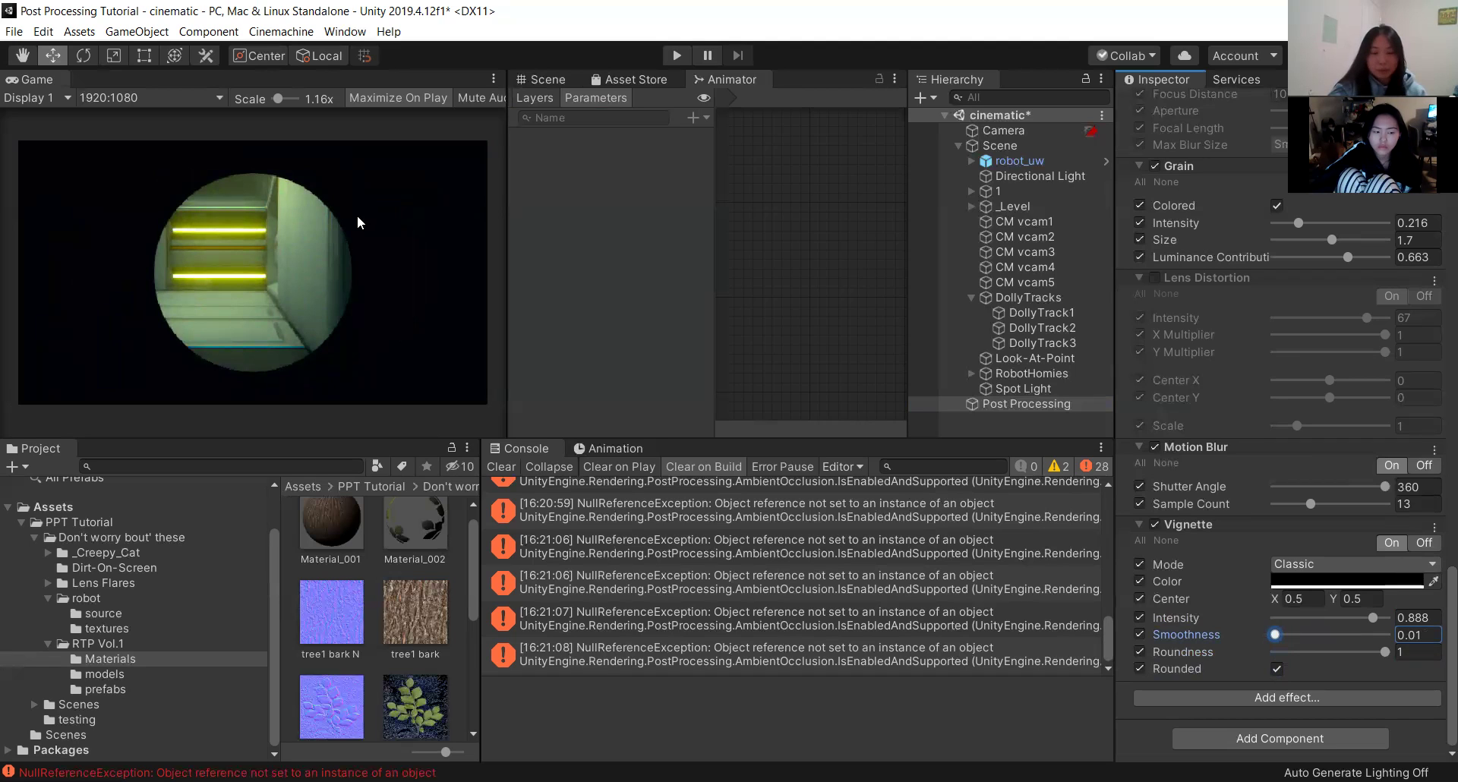
left_click_drag(1275, 635, 1351, 638)
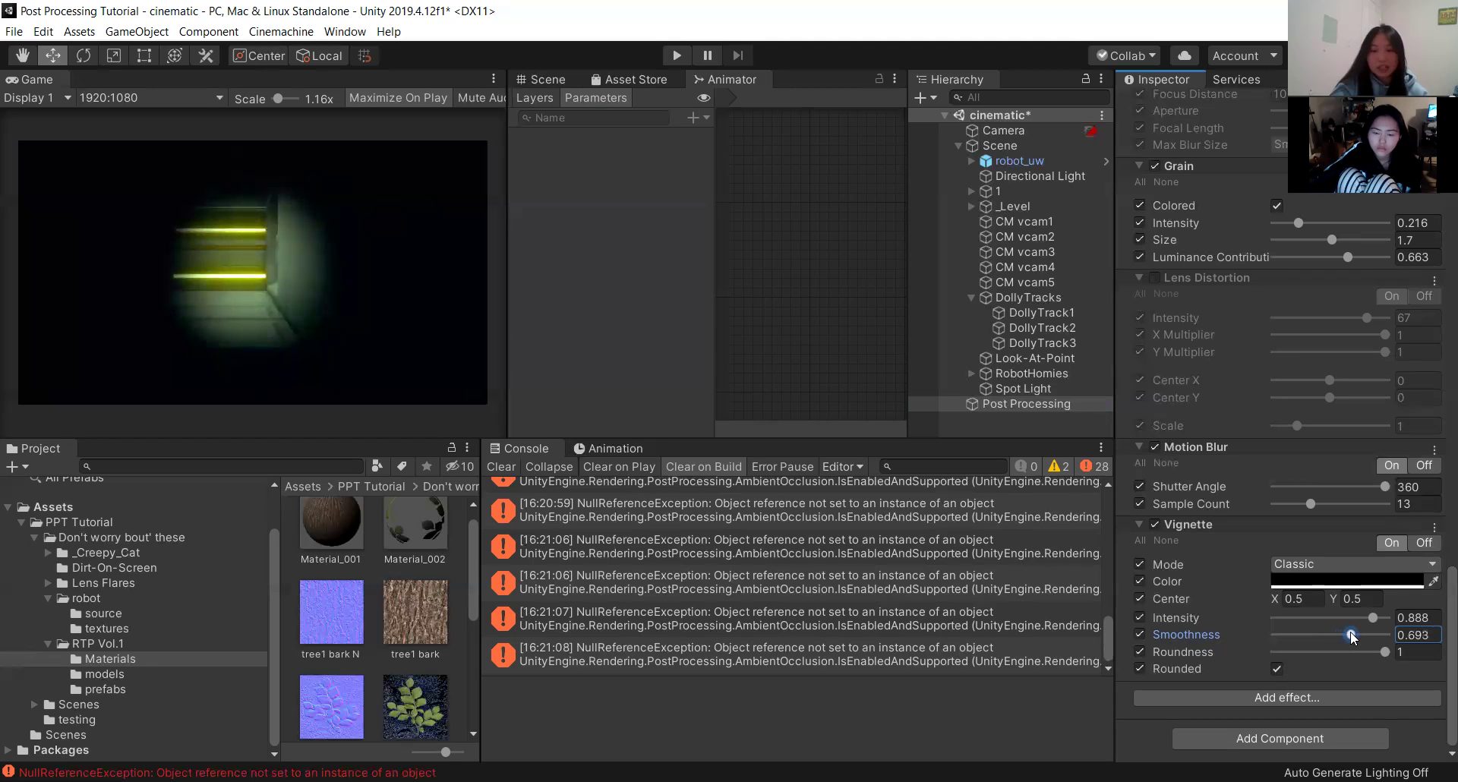
left_click_drag(1379, 646, 1390, 653)
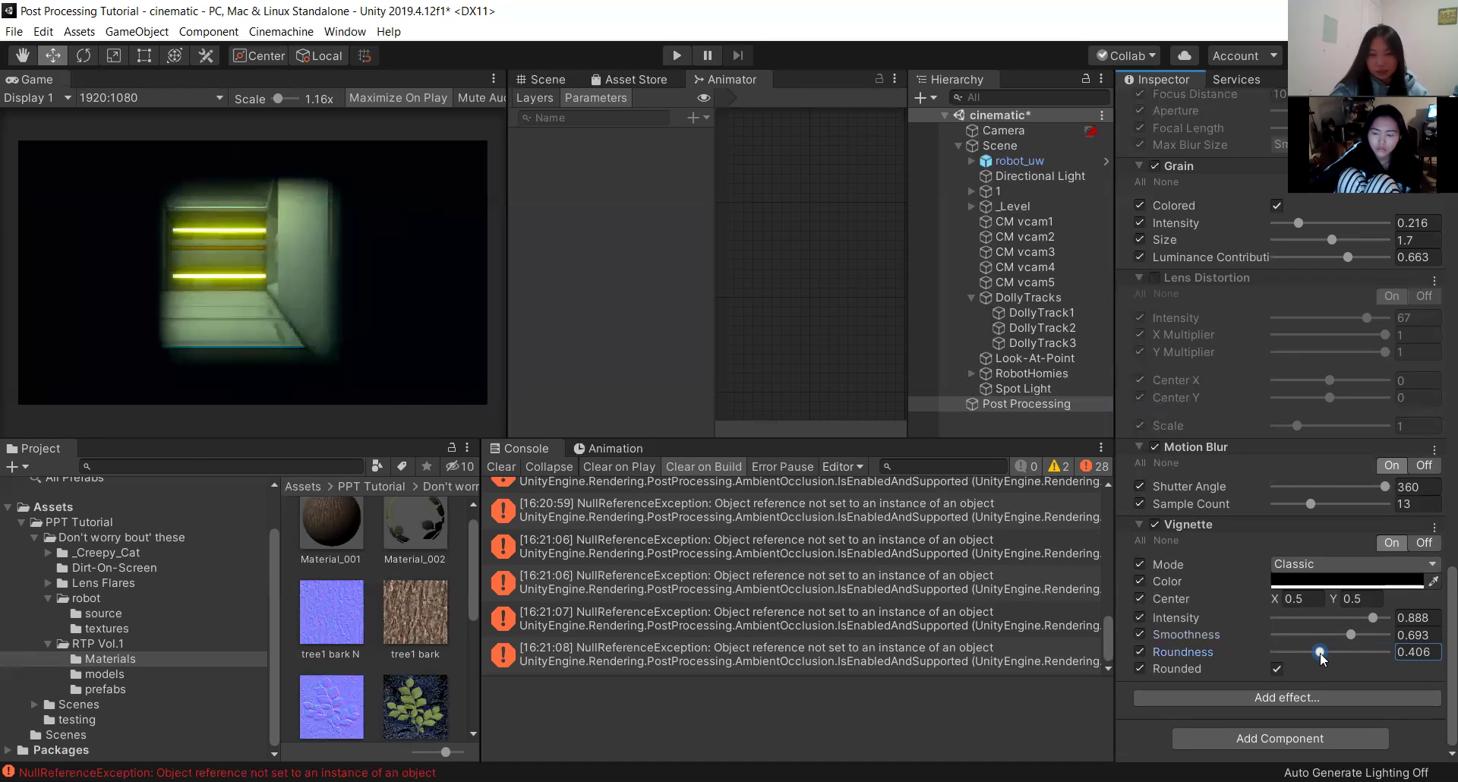
left_click_drag(1310, 616, 1304, 620)
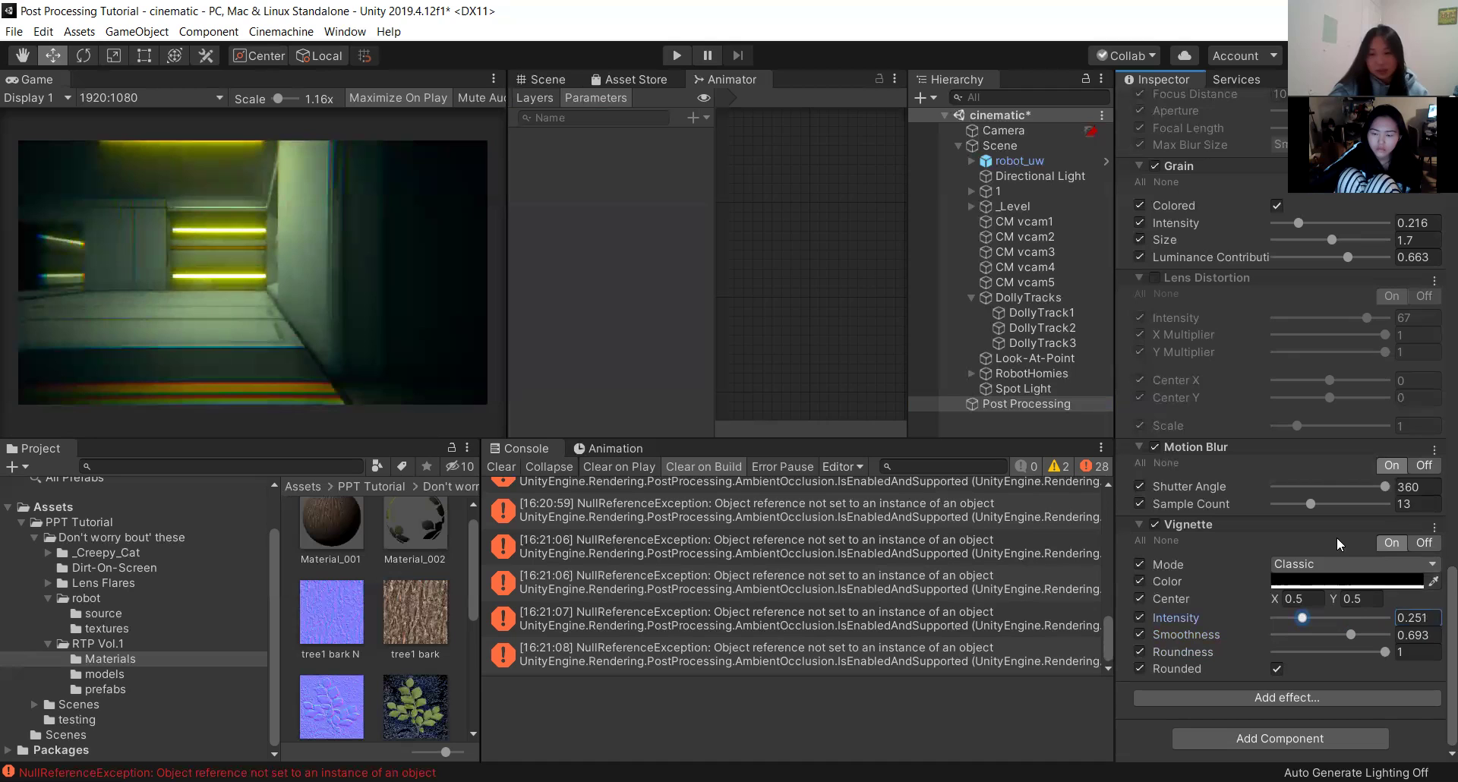
Set the Vignette's Color to pure red (FF0000) and its Intensity to 0.216.
left_click(1364, 580)
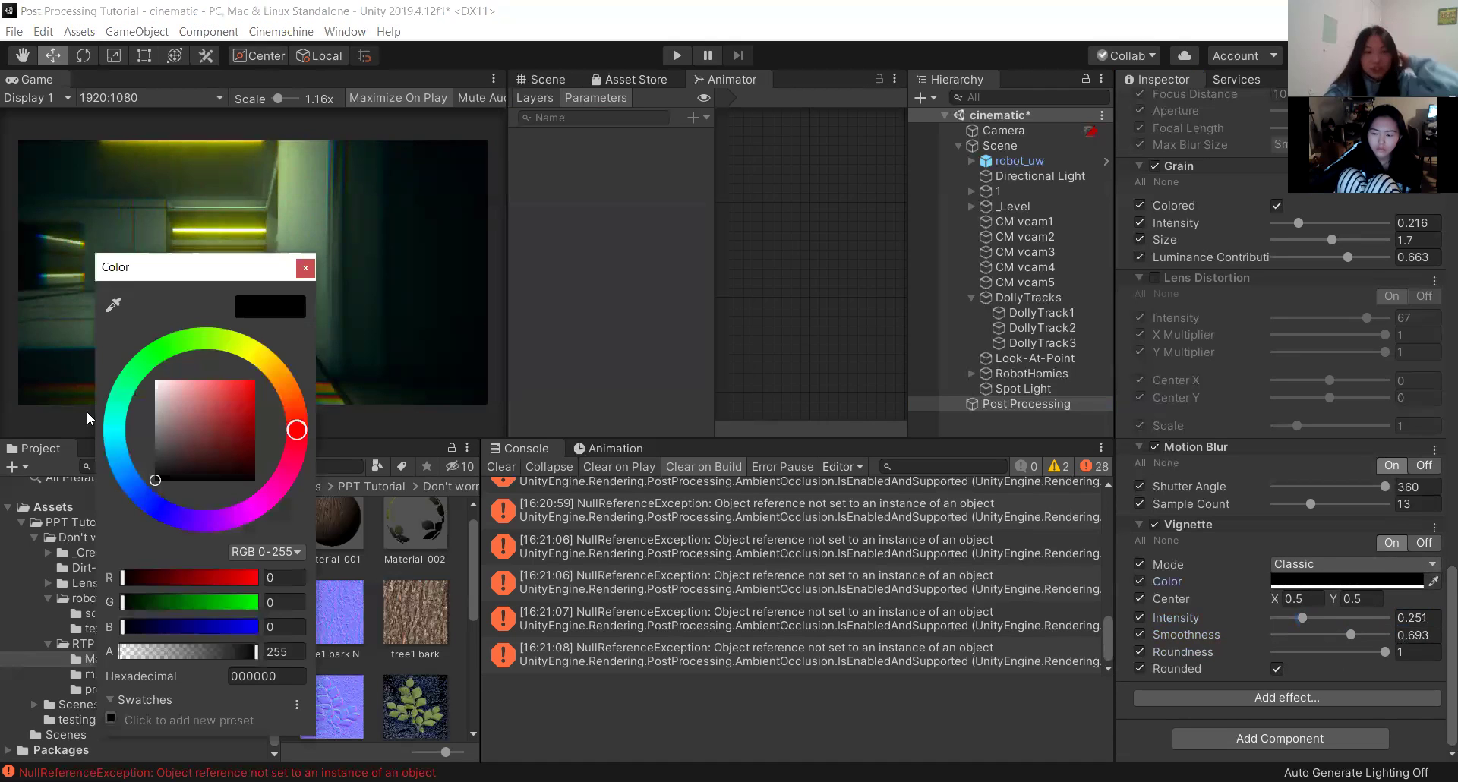
left_click_drag(182, 410, 380, 301)
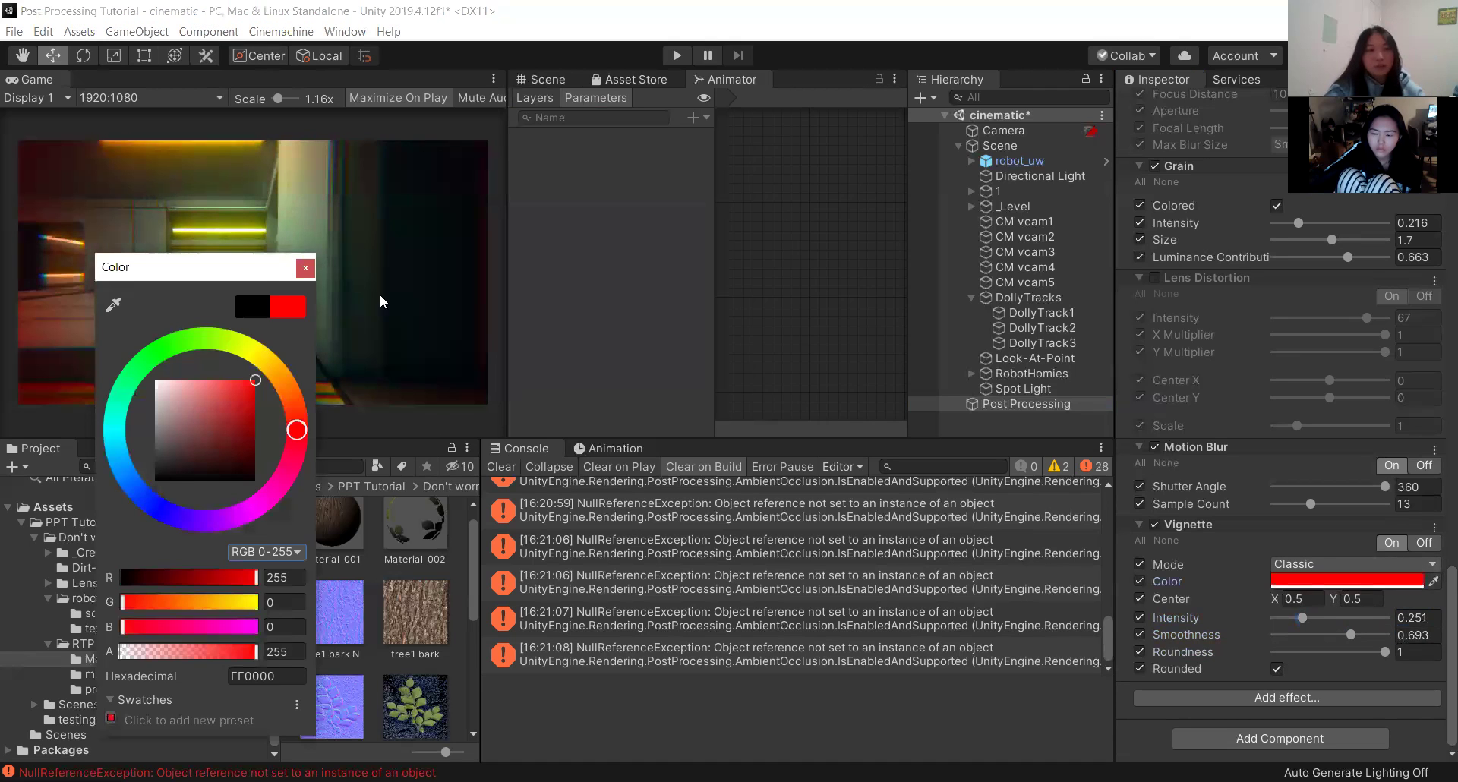
left_click(308, 266)
mouse_move(1311, 618)
left_mouse_down()
mouse_move(1382, 618)
mouse_move(1298, 599)
left_mouse_up()
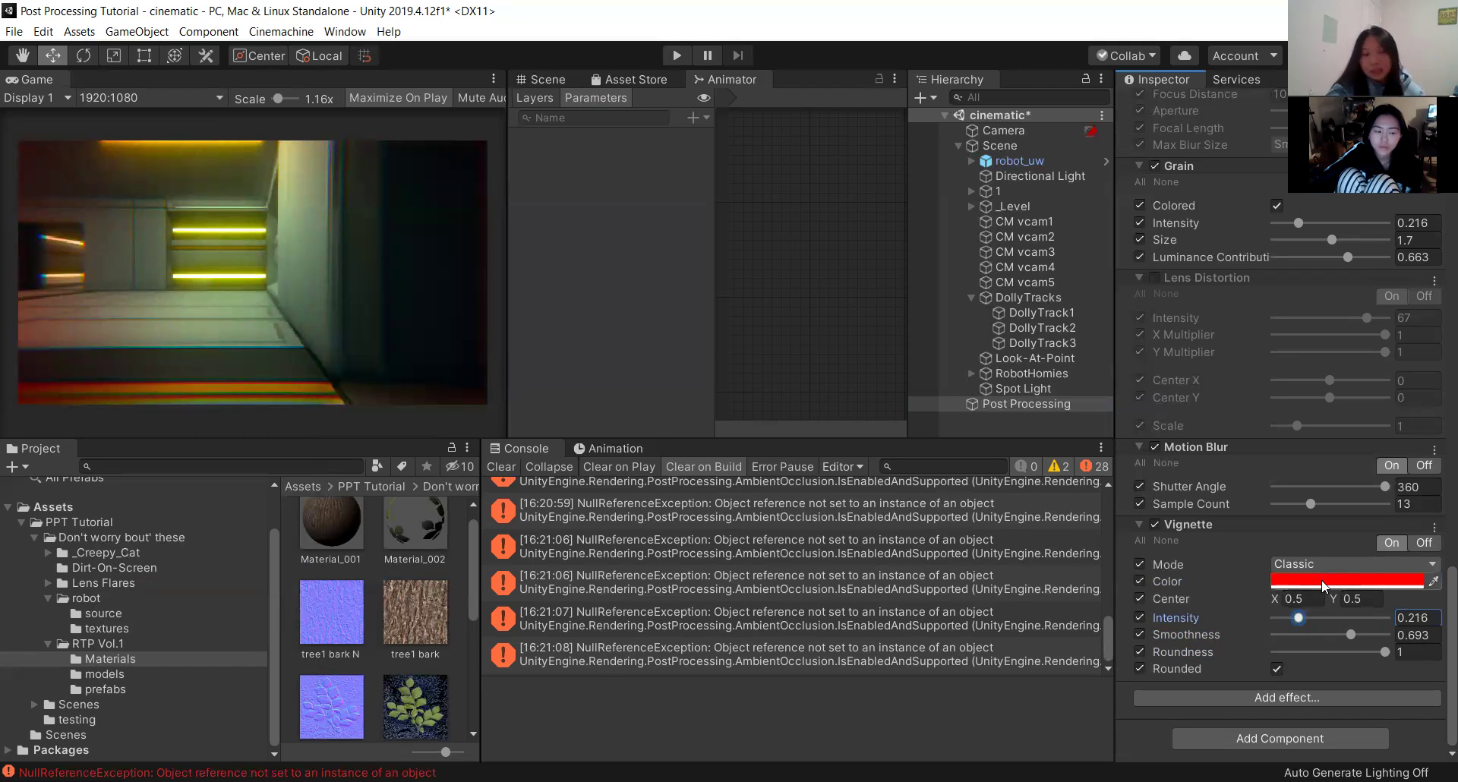
Set the Vignette's Color back to black (000000).
left_click(1321, 580)
left_click_drag(212, 441, 60, 583)
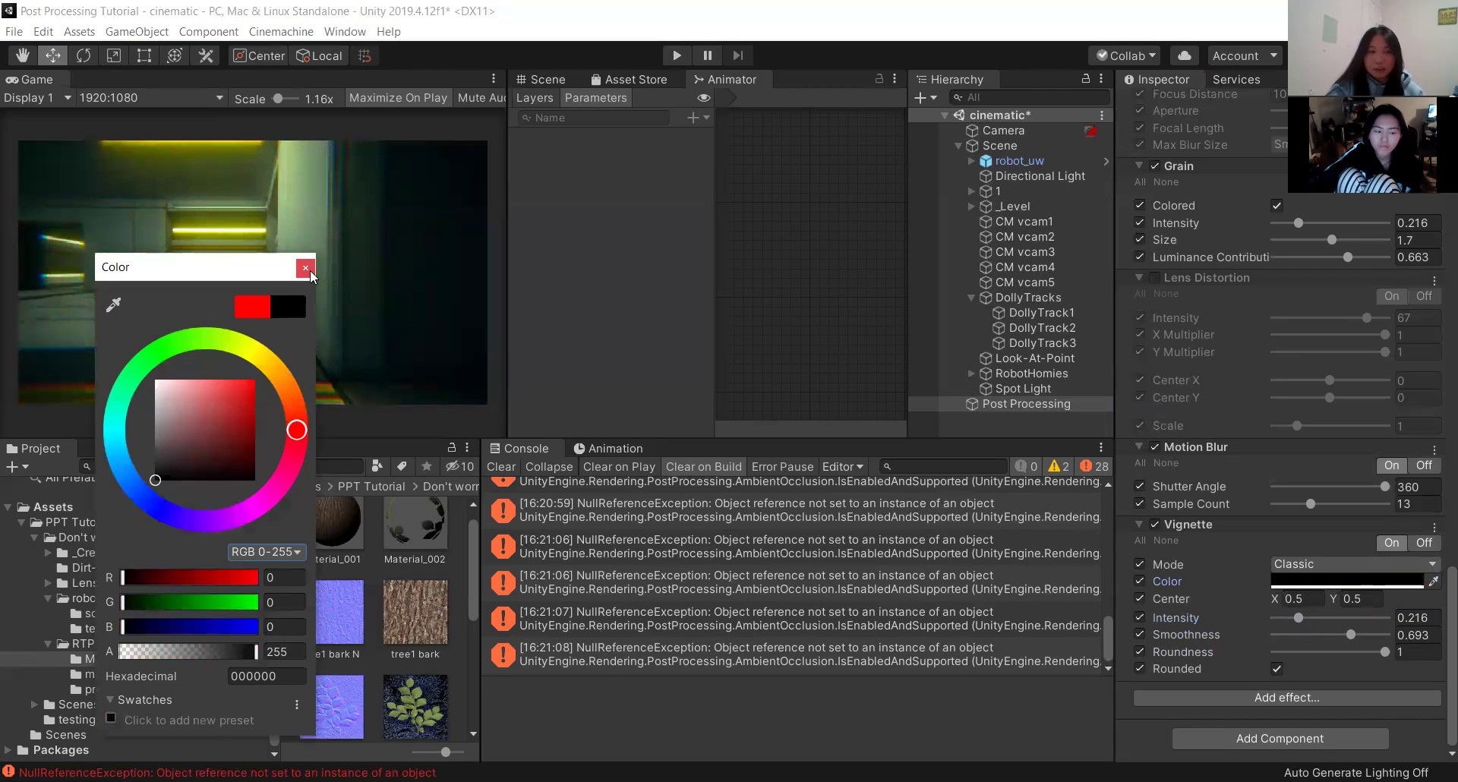
left_click(1277, 357)
Compare the Vignette's Classic and Masked modes and leave Mode on Masked.
left_click(1355, 567)
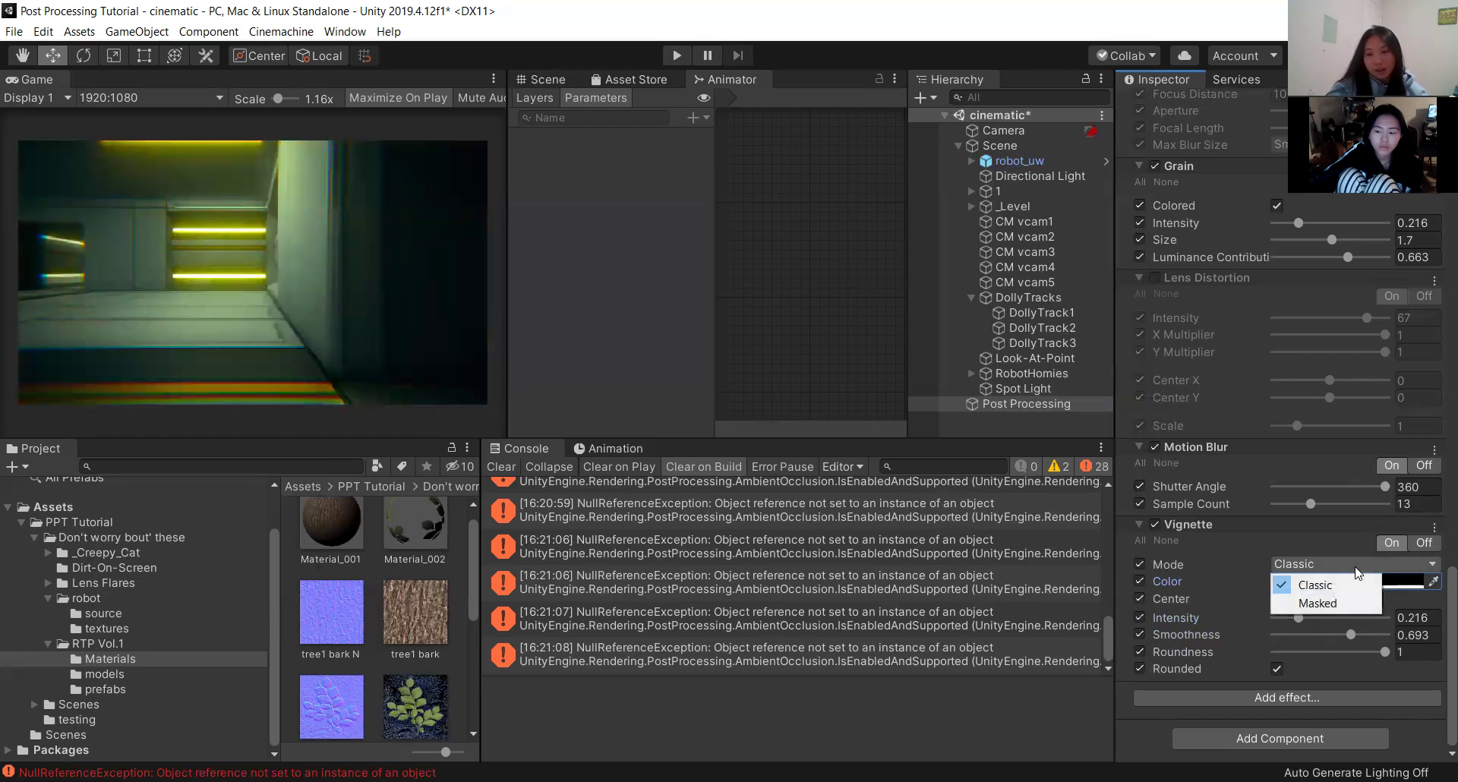
left_click(1333, 605)
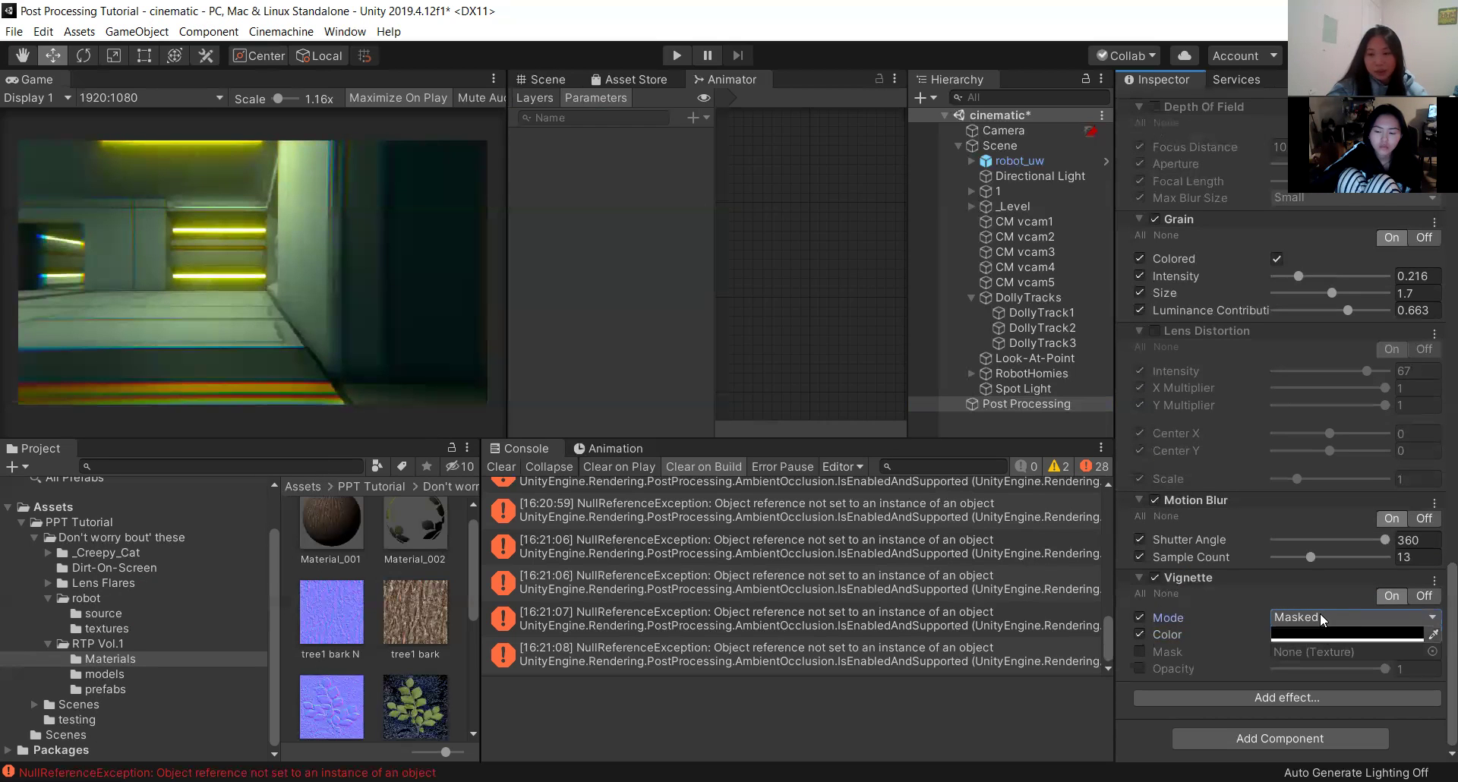
left_click(1318, 617)
left_click(1318, 636)
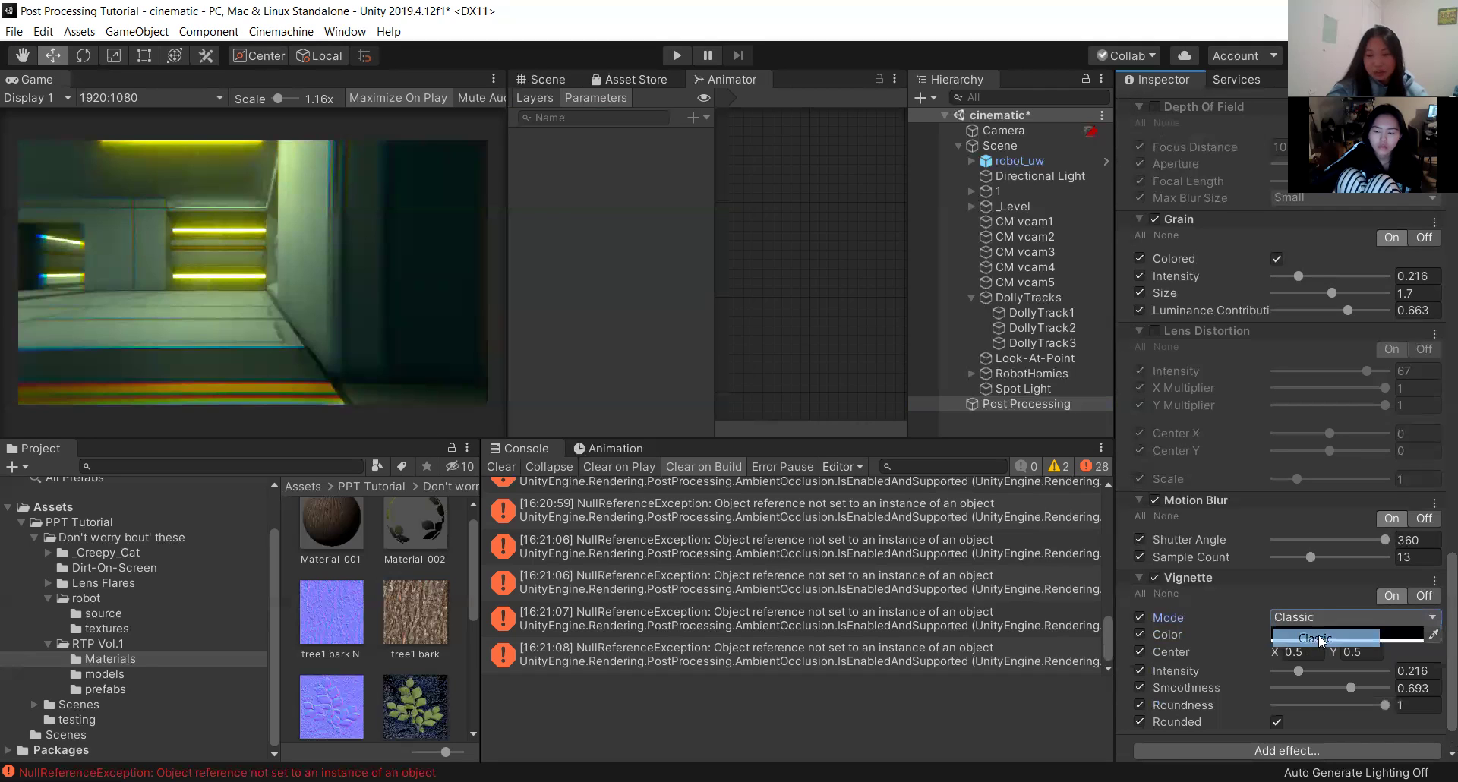
left_click(1317, 621)
left_click(1317, 621)
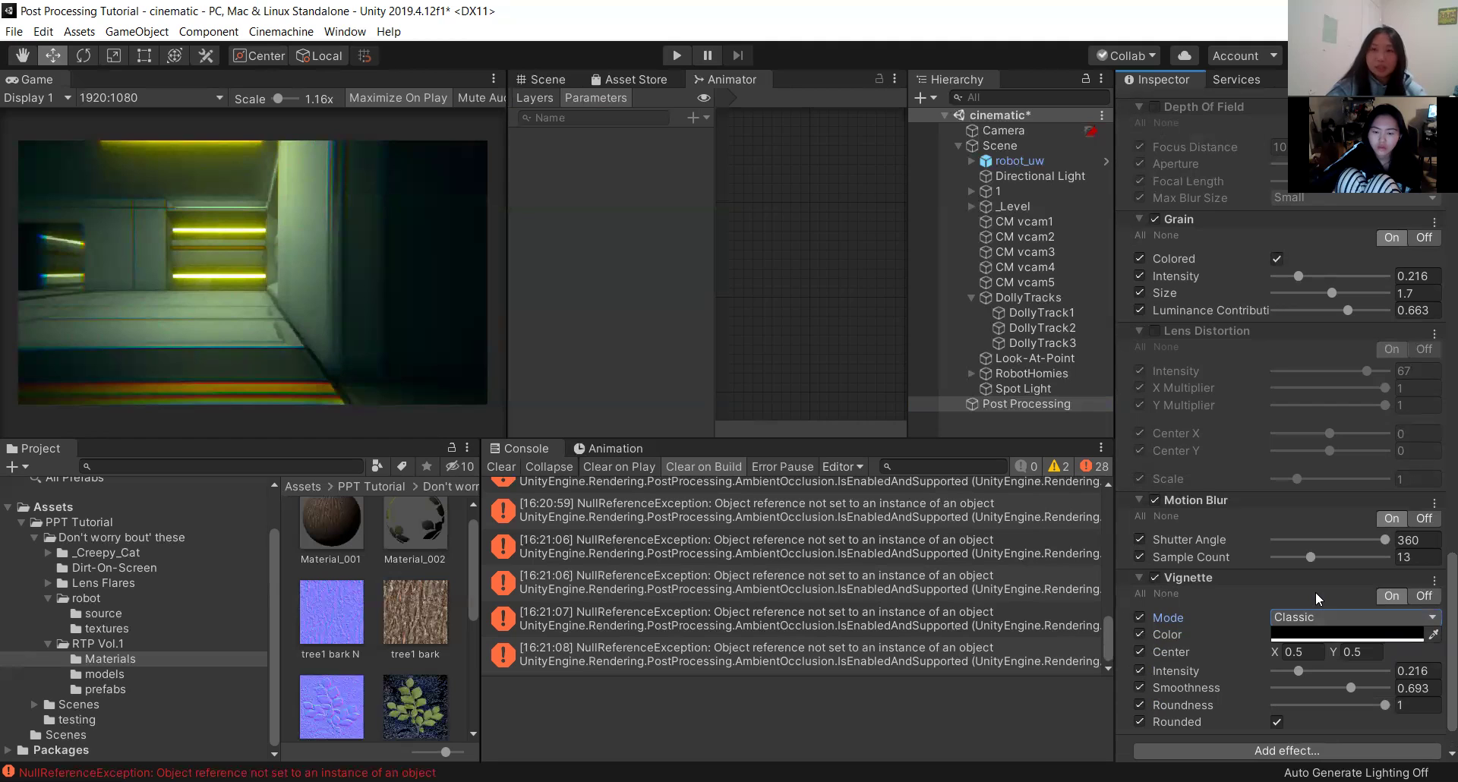
left_click(1327, 619)
left_click(1318, 655)
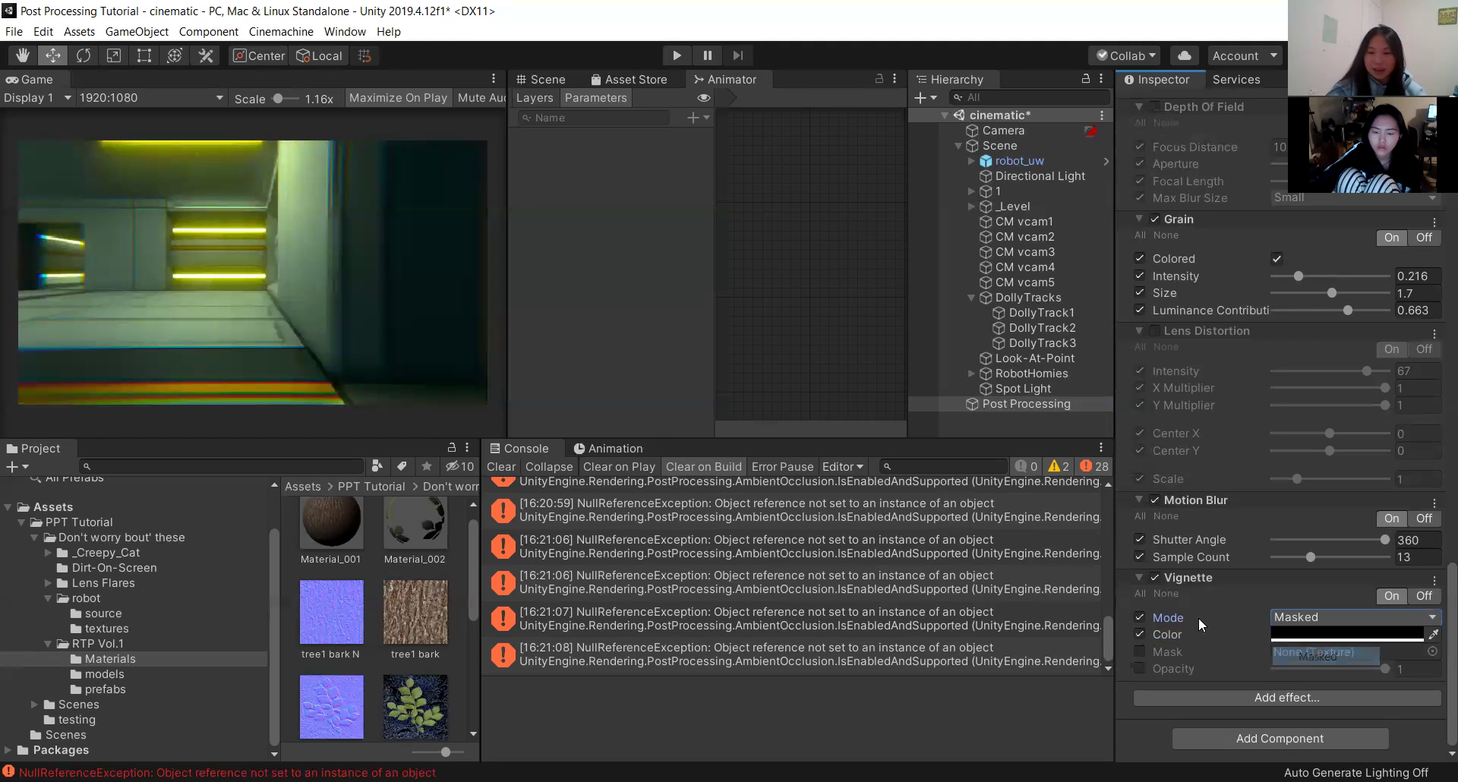
mouse_move(1174, 617)
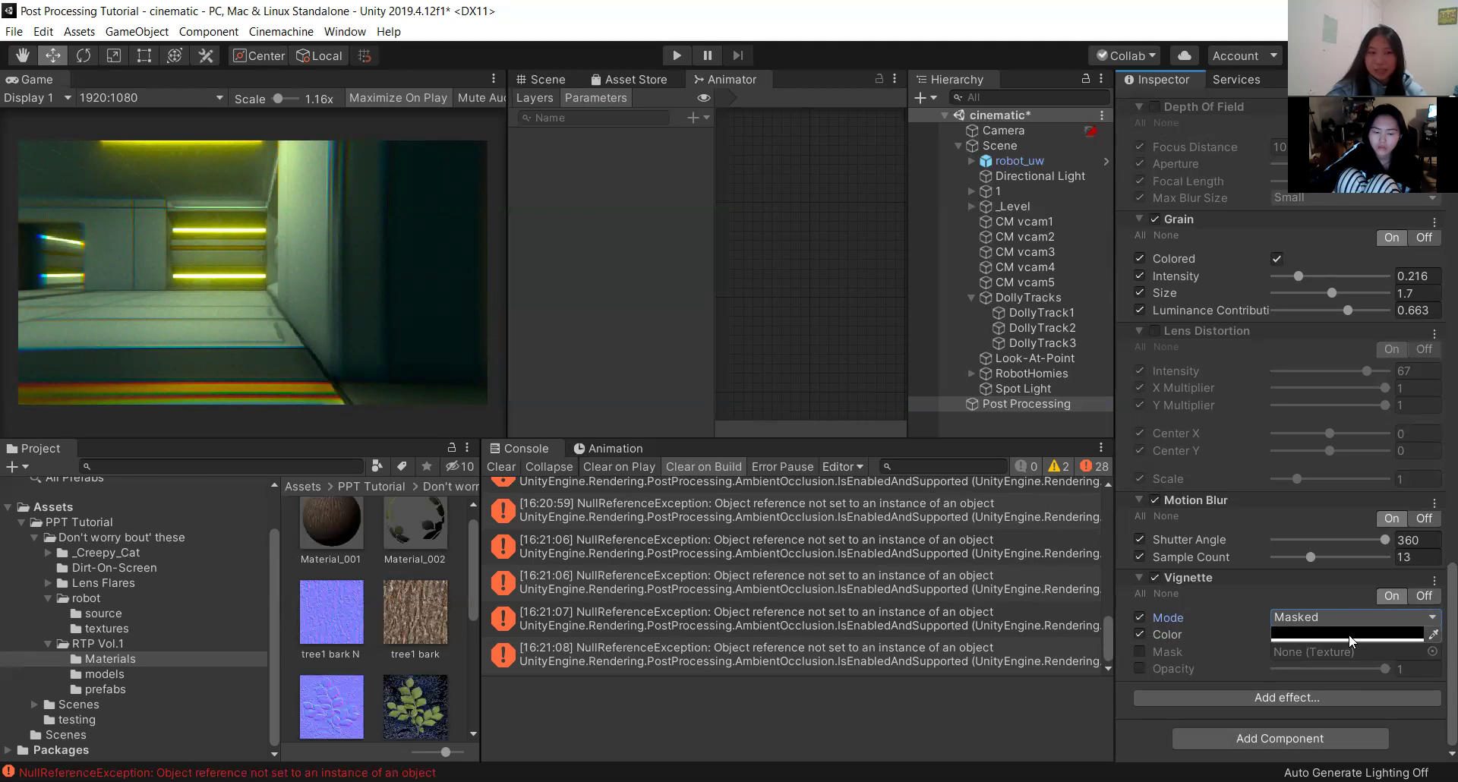
Enable the Mask and Opacity overrides of the masked Vignette.
left_click(1349, 635)
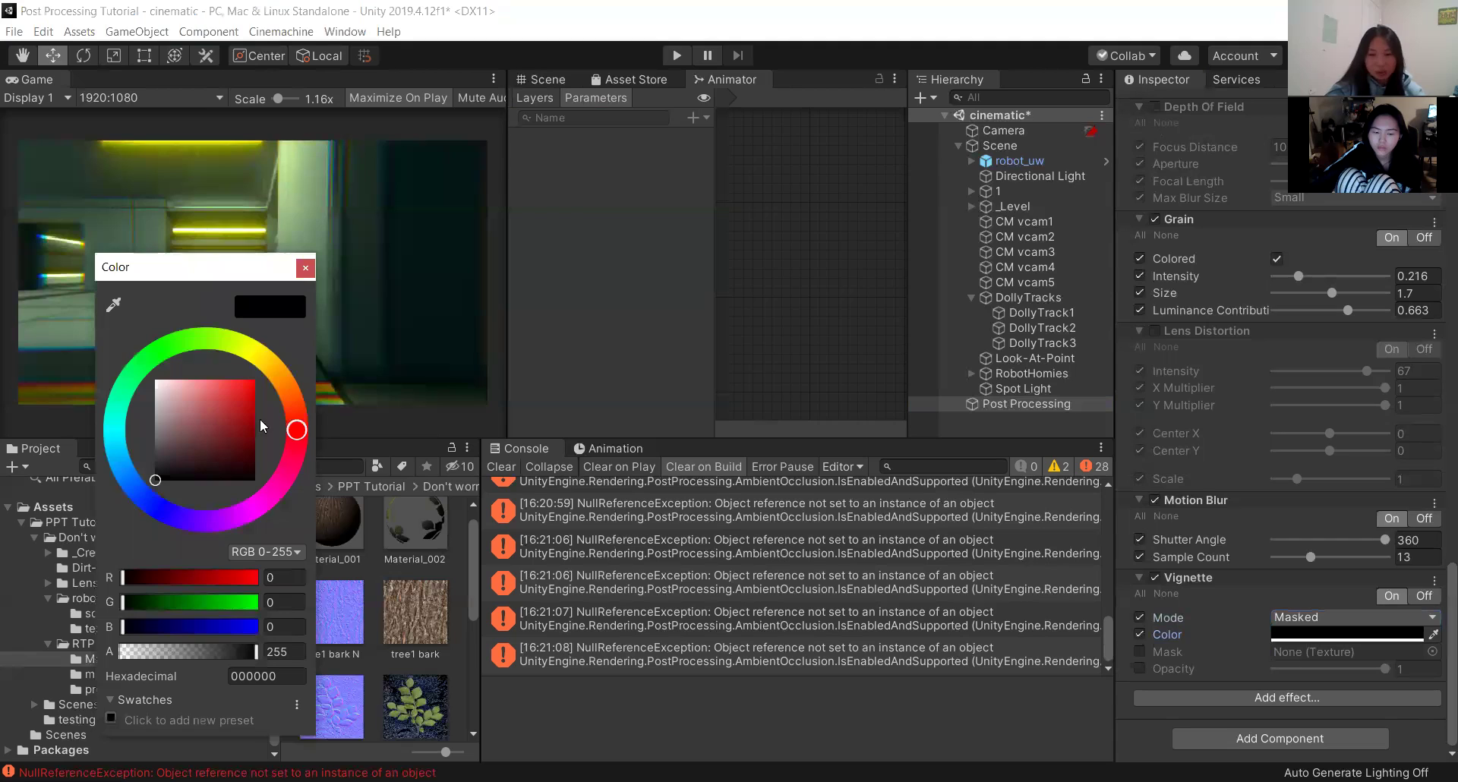
left_click(1139, 652)
left_click(1138, 668)
left_click(1389, 668)
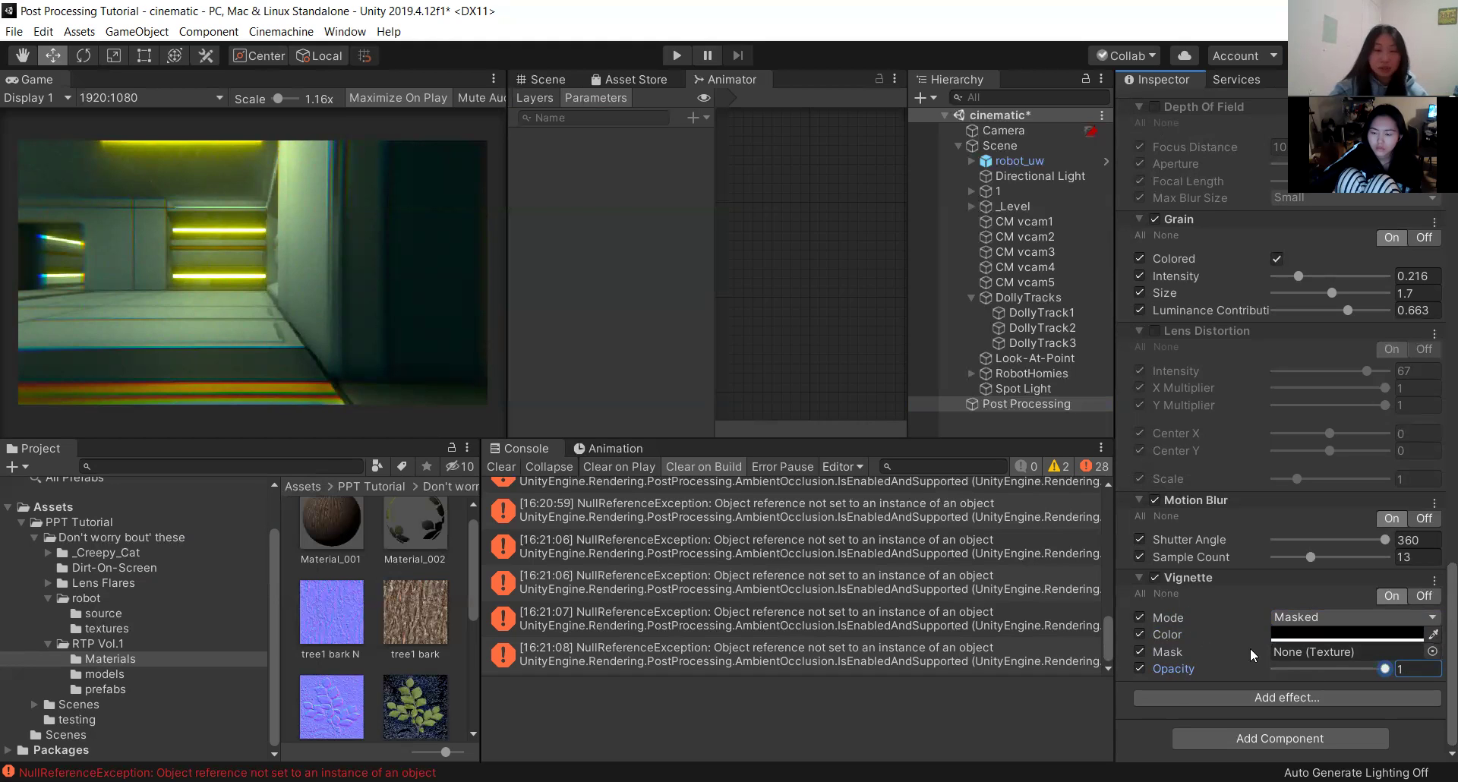
Assign the robot_uw_07 texture as the Vignette's Mask and keep Opacity at 1.
left_click(1432, 651)
scroll(71, 253, "down", 5)
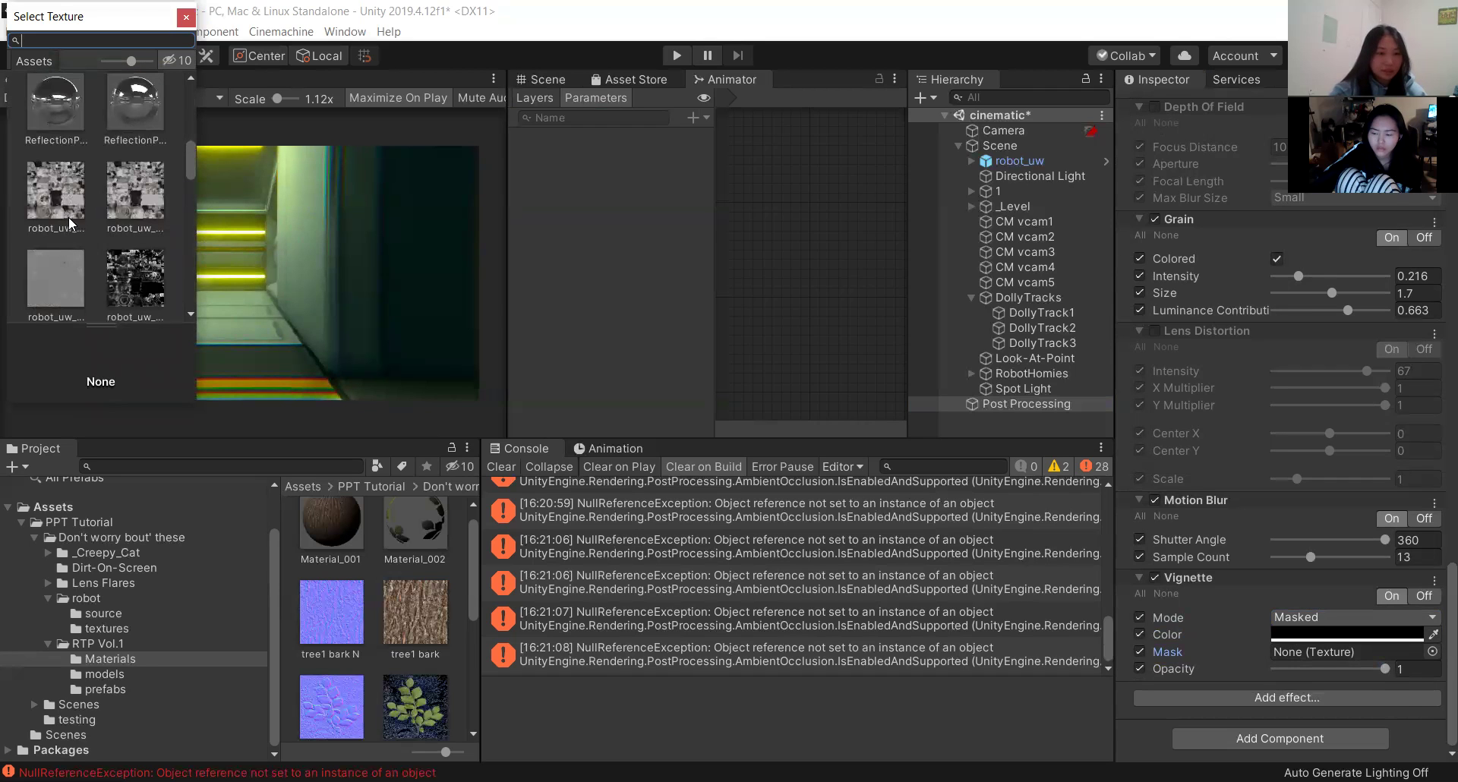
left_click(69, 220)
left_click(228, 266)
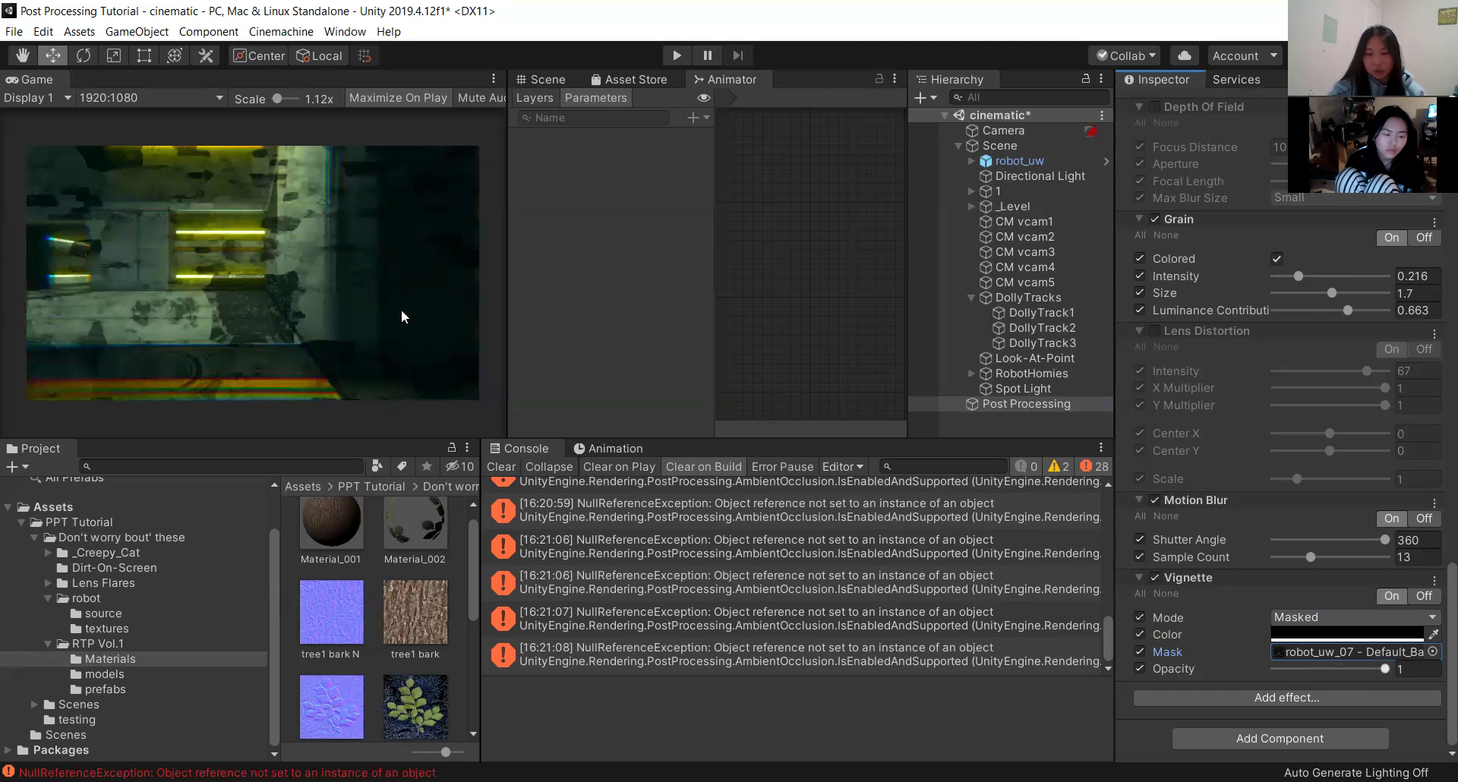
mouse_move(1385, 669)
left_mouse_down()
mouse_move(1320, 669)
mouse_move(1397, 669)
left_mouse_up()
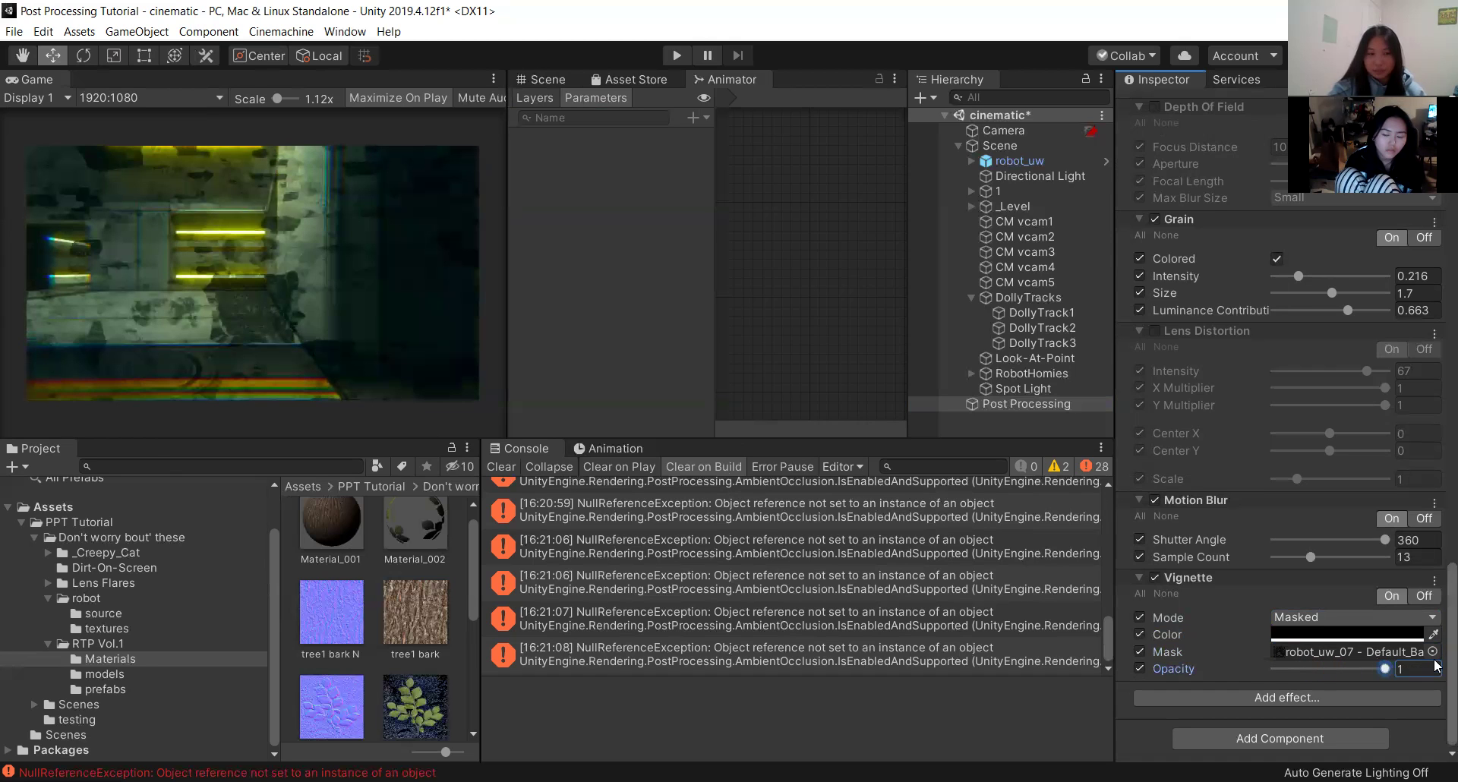
Reset the Vignette effect to its default settings.
left_click(1434, 579)
left_click(1306, 597)
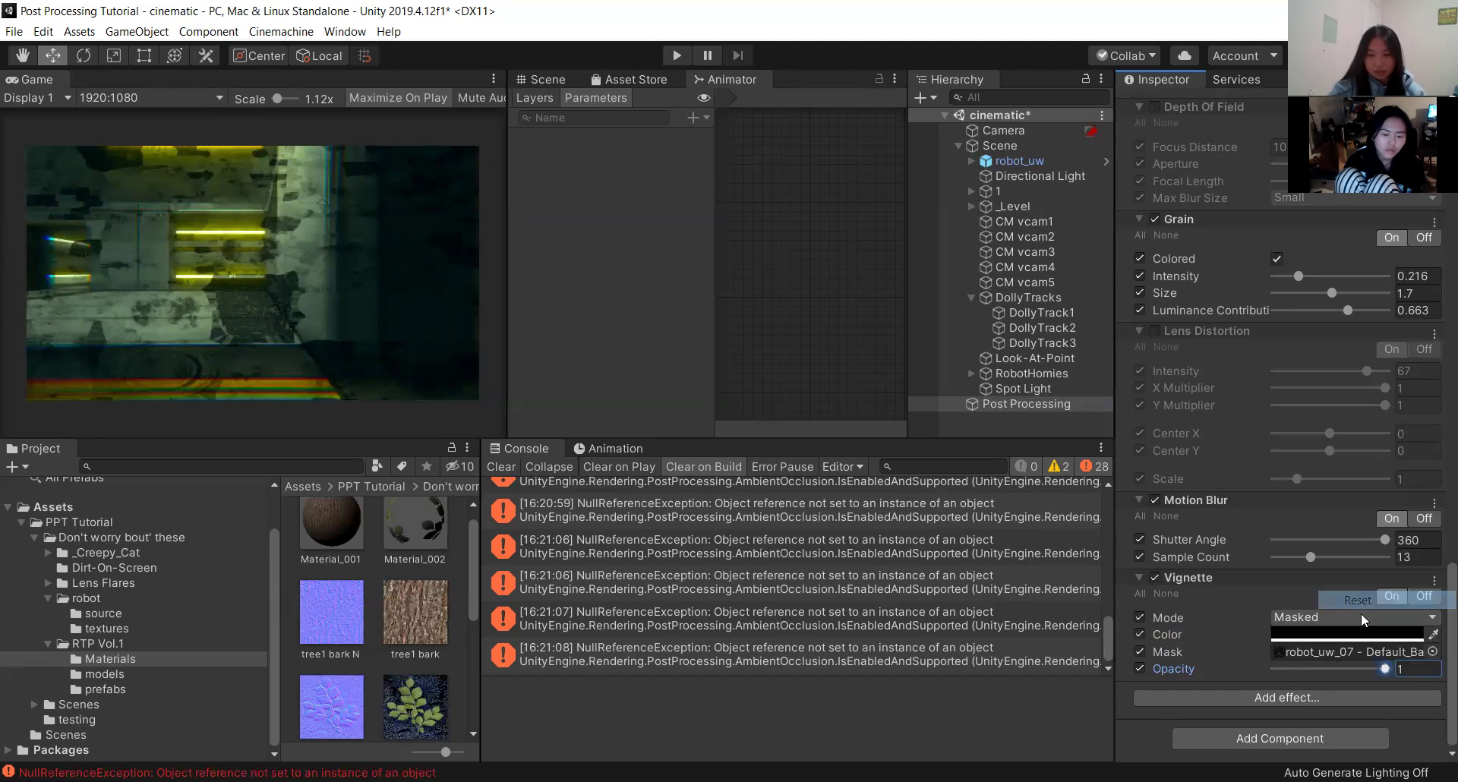
Enable the Vignette's Mode, Color, Intensity, Smoothness and Roundness overrides and set Intensity to 0.482.
left_click(1138, 617)
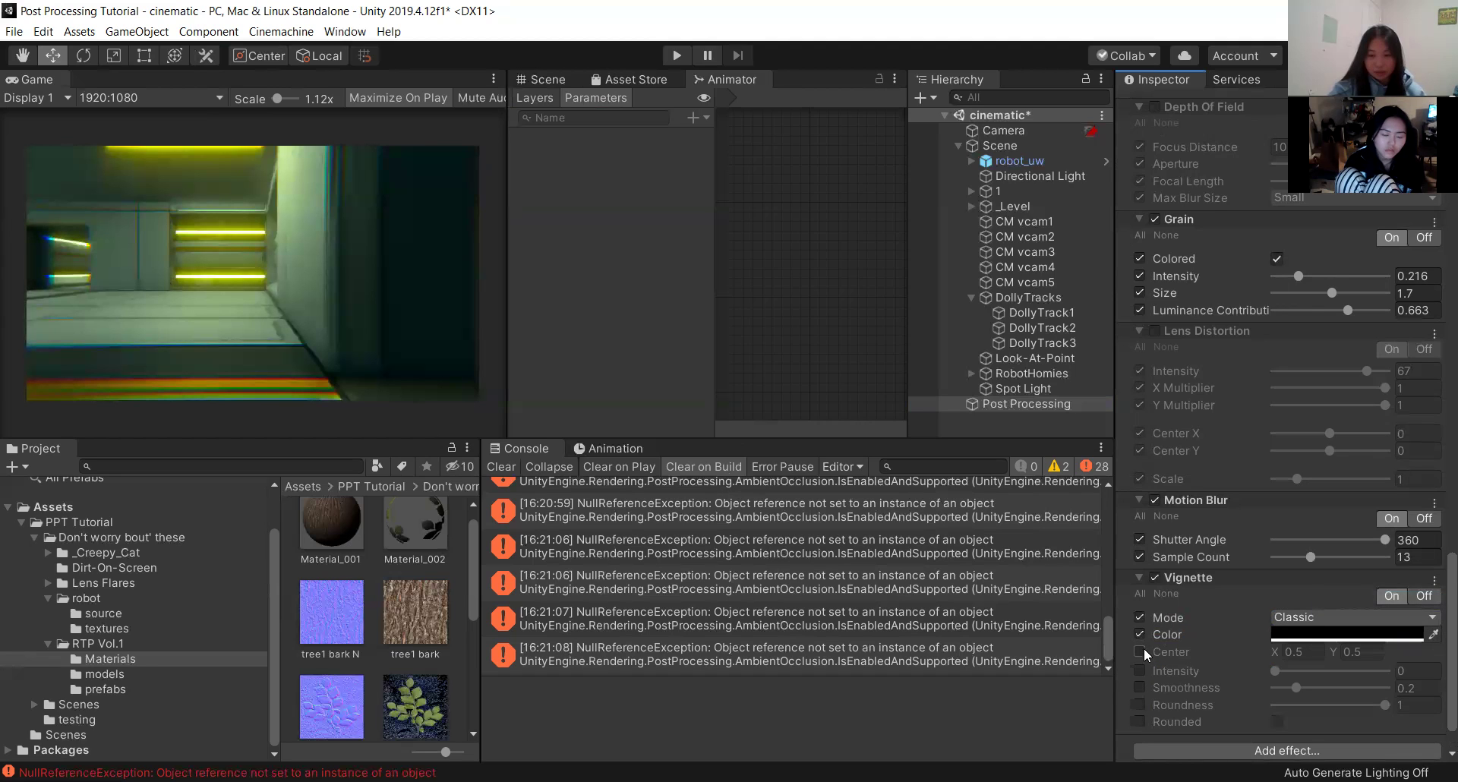
left_click(1139, 670)
left_click(1139, 688)
left_click(1139, 705)
scroll(1141, 658, "down", 2)
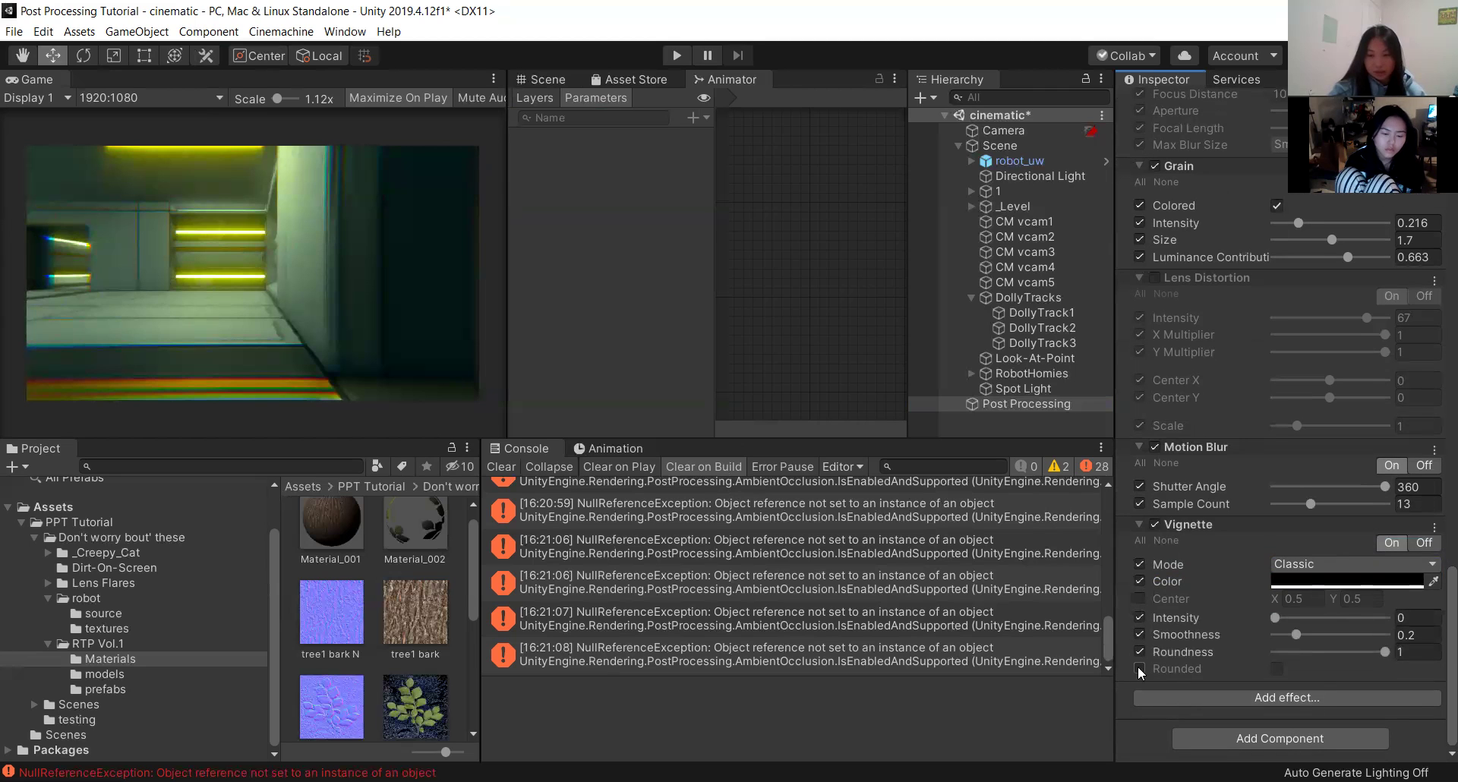
left_click_drag(1276, 616, 1328, 619)
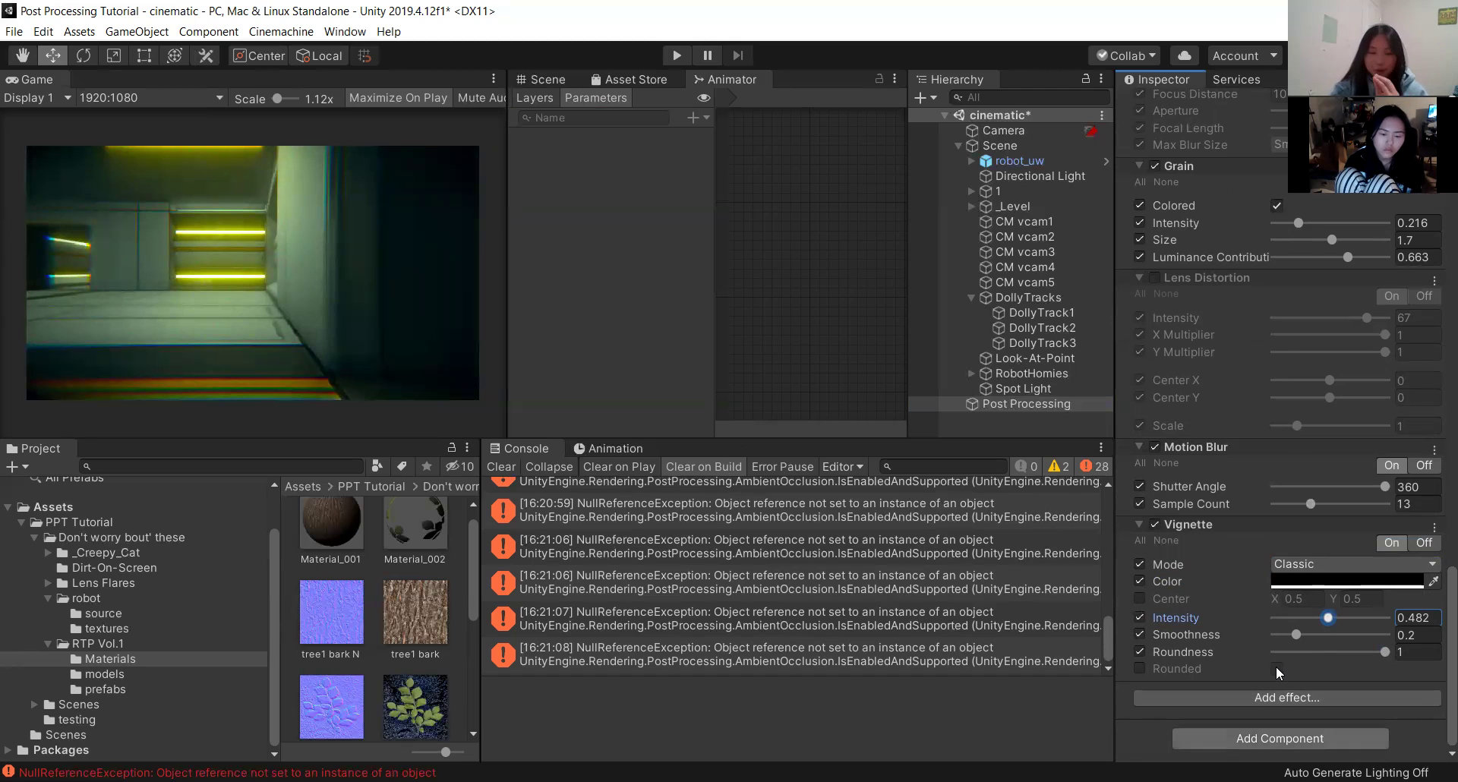
Add a Screen Space Reflections effect to the post-process volume.
left_click(1303, 697)
mouse_move(1307, 714)
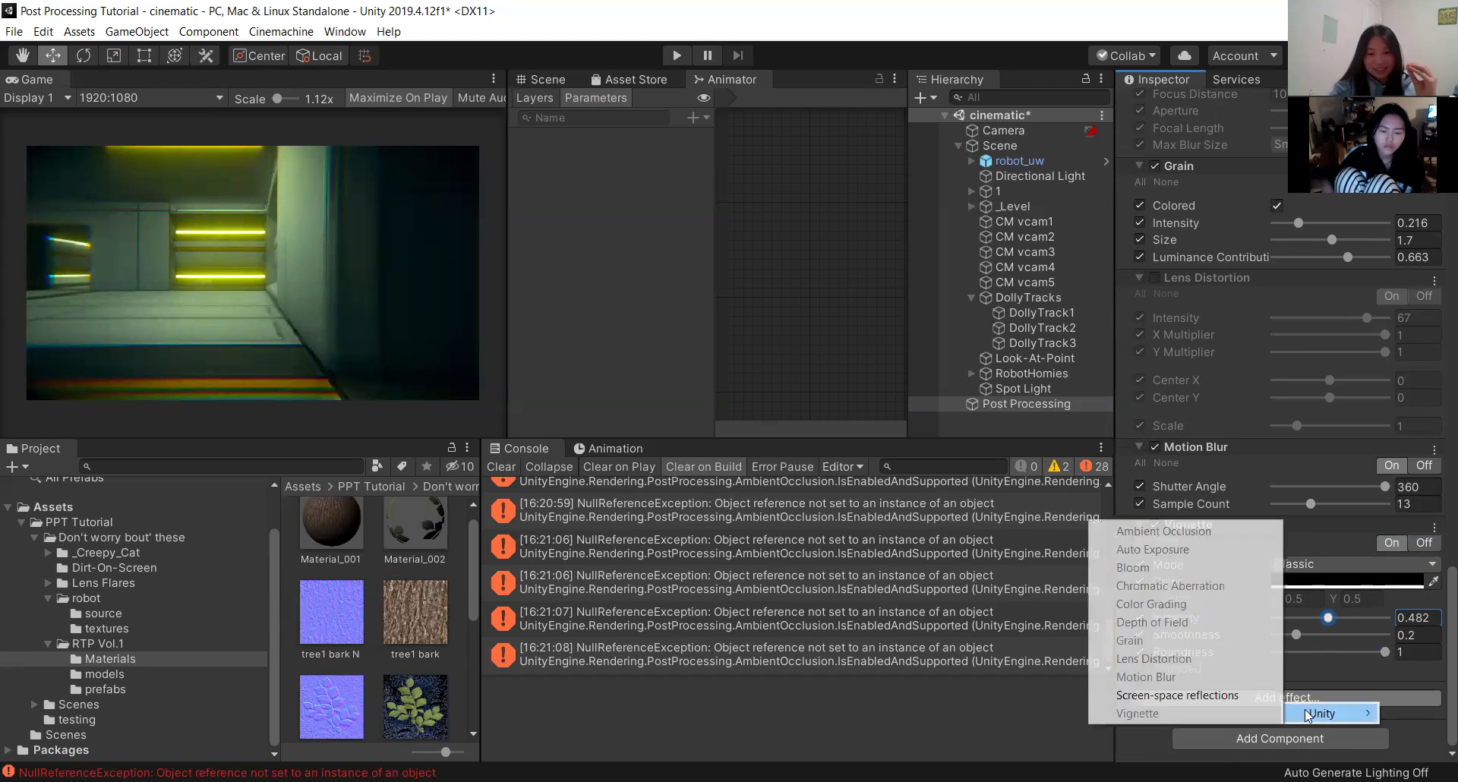
left_click(1227, 695)
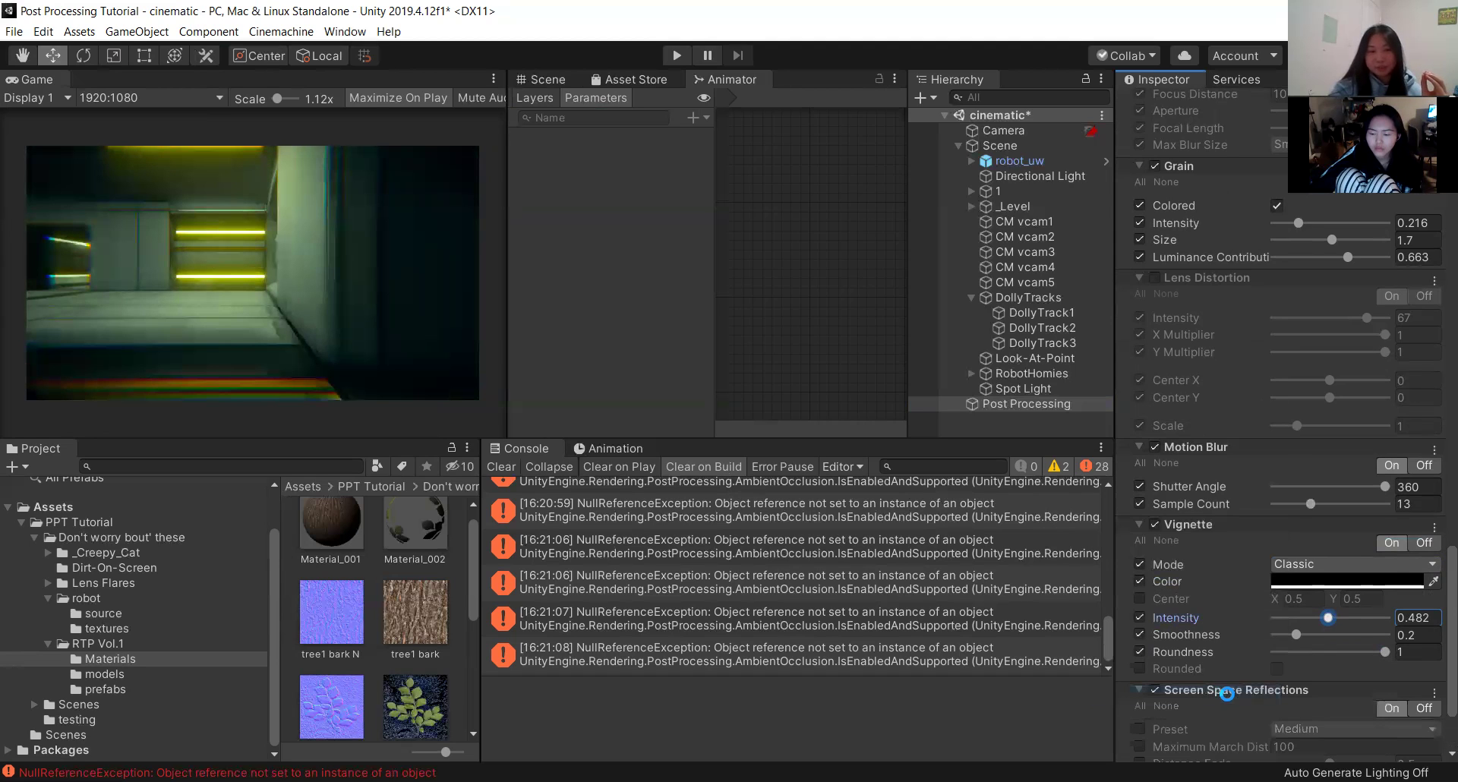
Turn off the Vignette, Motion Blur, Grain, Color Grading and Chromatic Aberration effects, leaving Bloom active.
left_click(1156, 524)
left_click(1151, 445)
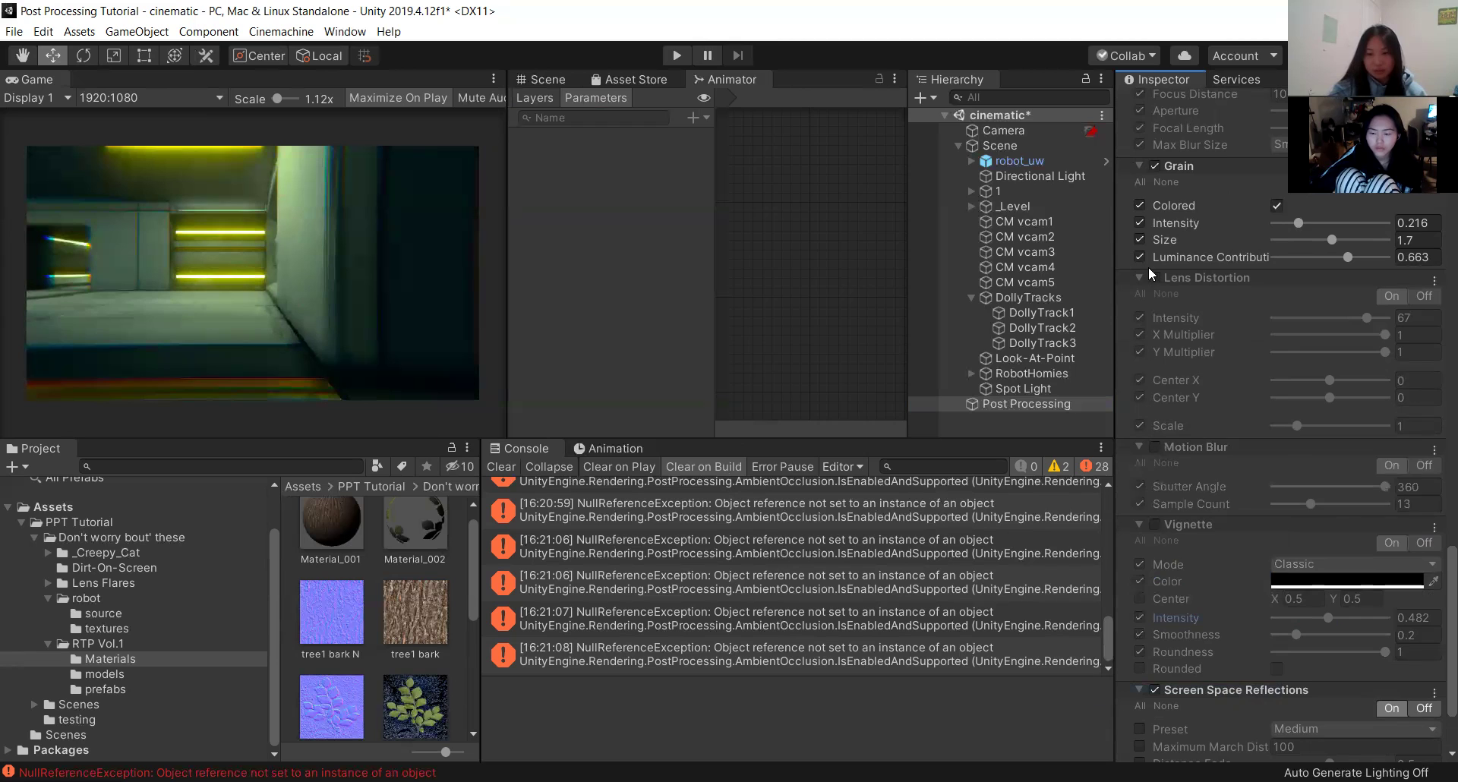
scroll(1161, 335, "up", 5)
scroll(1170, 402, "up", 15)
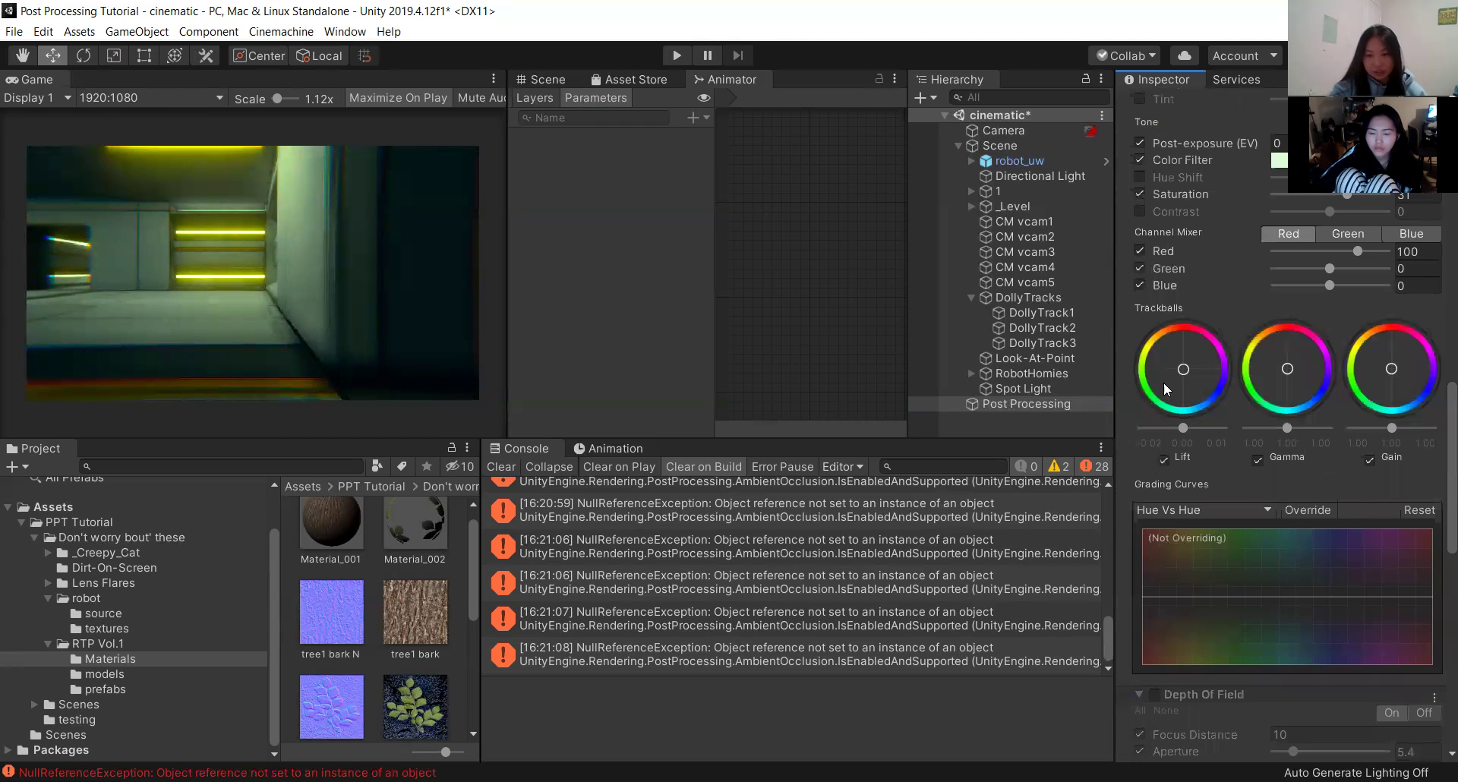
scroll(1159, 240, "up", 3)
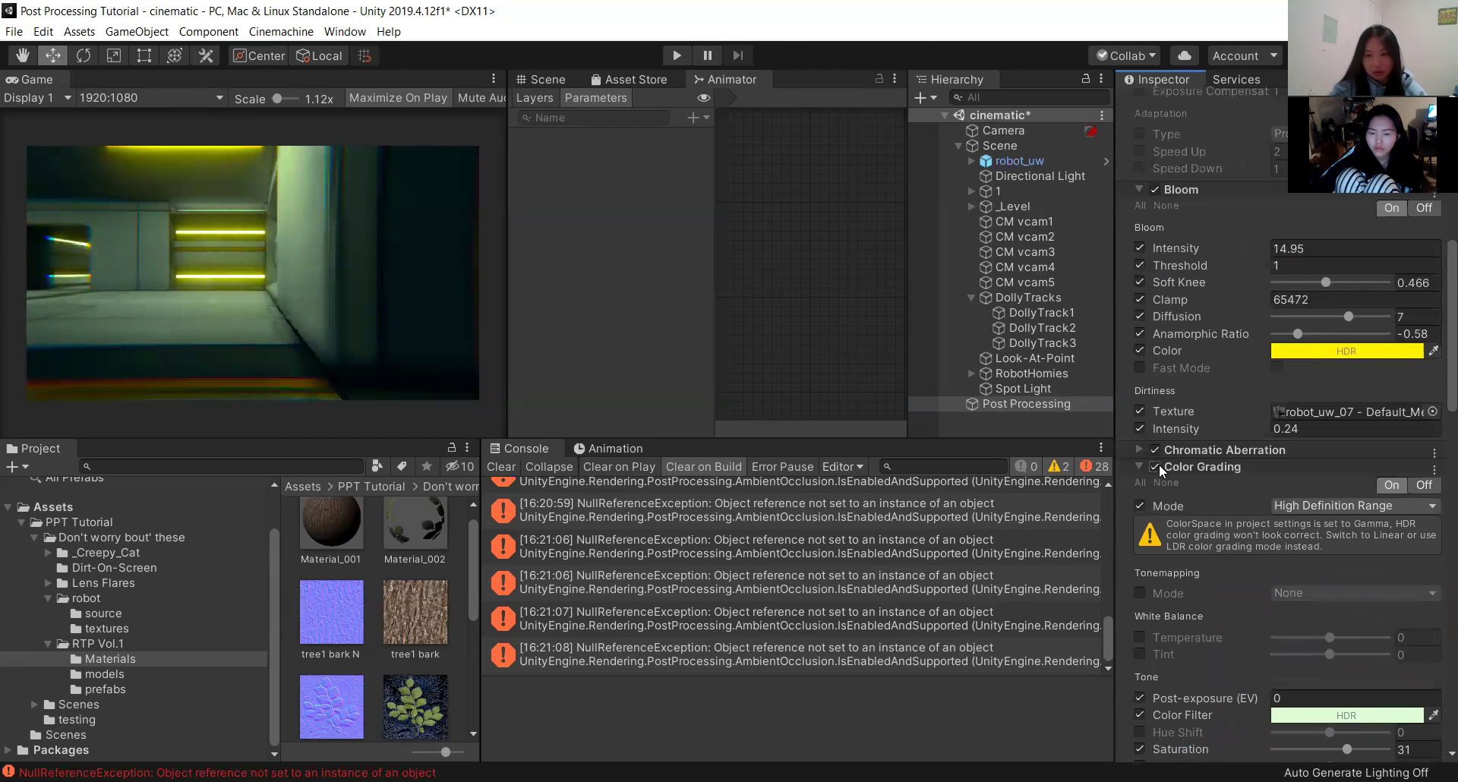
left_click(1156, 466)
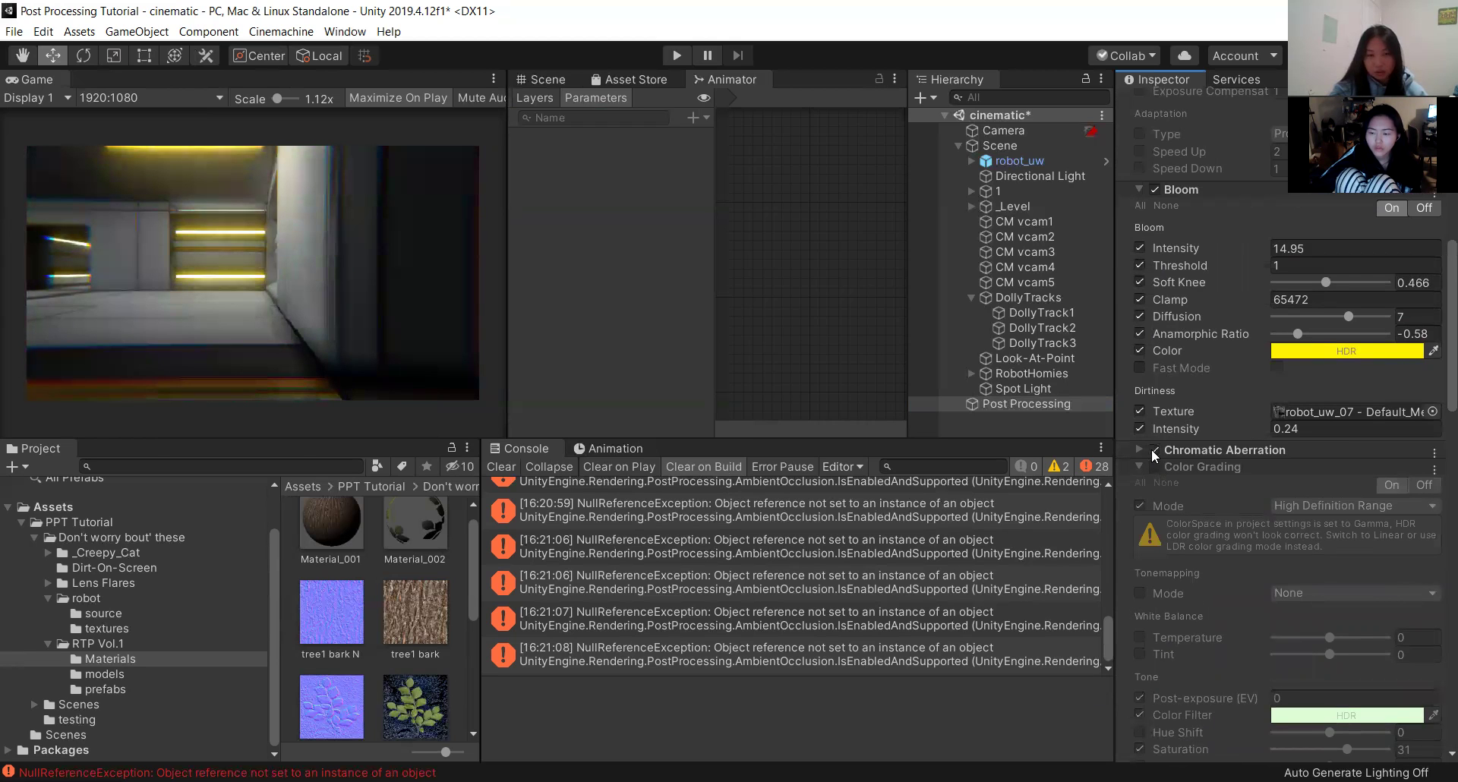
left_click(1154, 451)
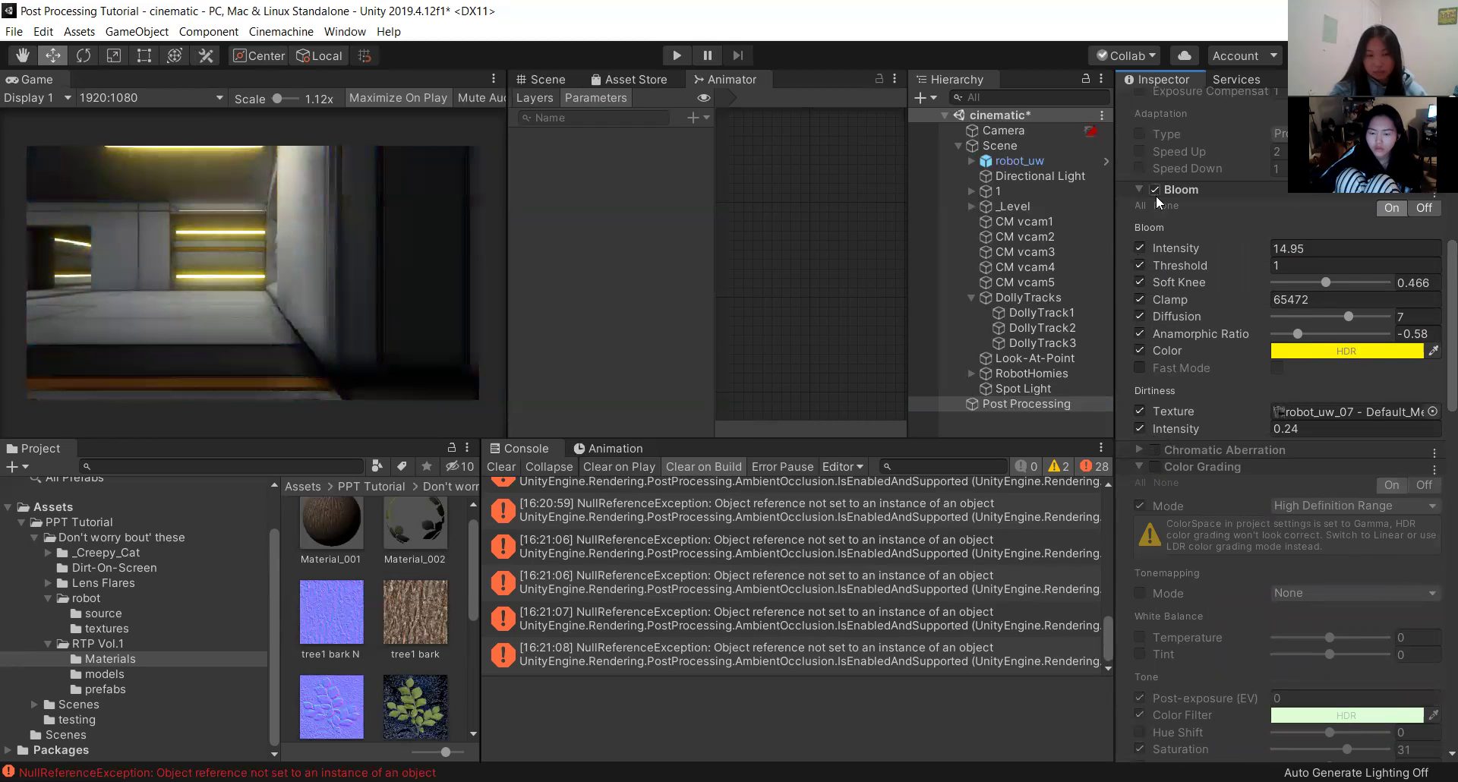
scroll(1215, 319, "up", 8)
Enable the Preset, Maximum March Distance, Distance Fade and Vignette overrides of Screen Space Reflections.
scroll(1279, 449, "down", 20)
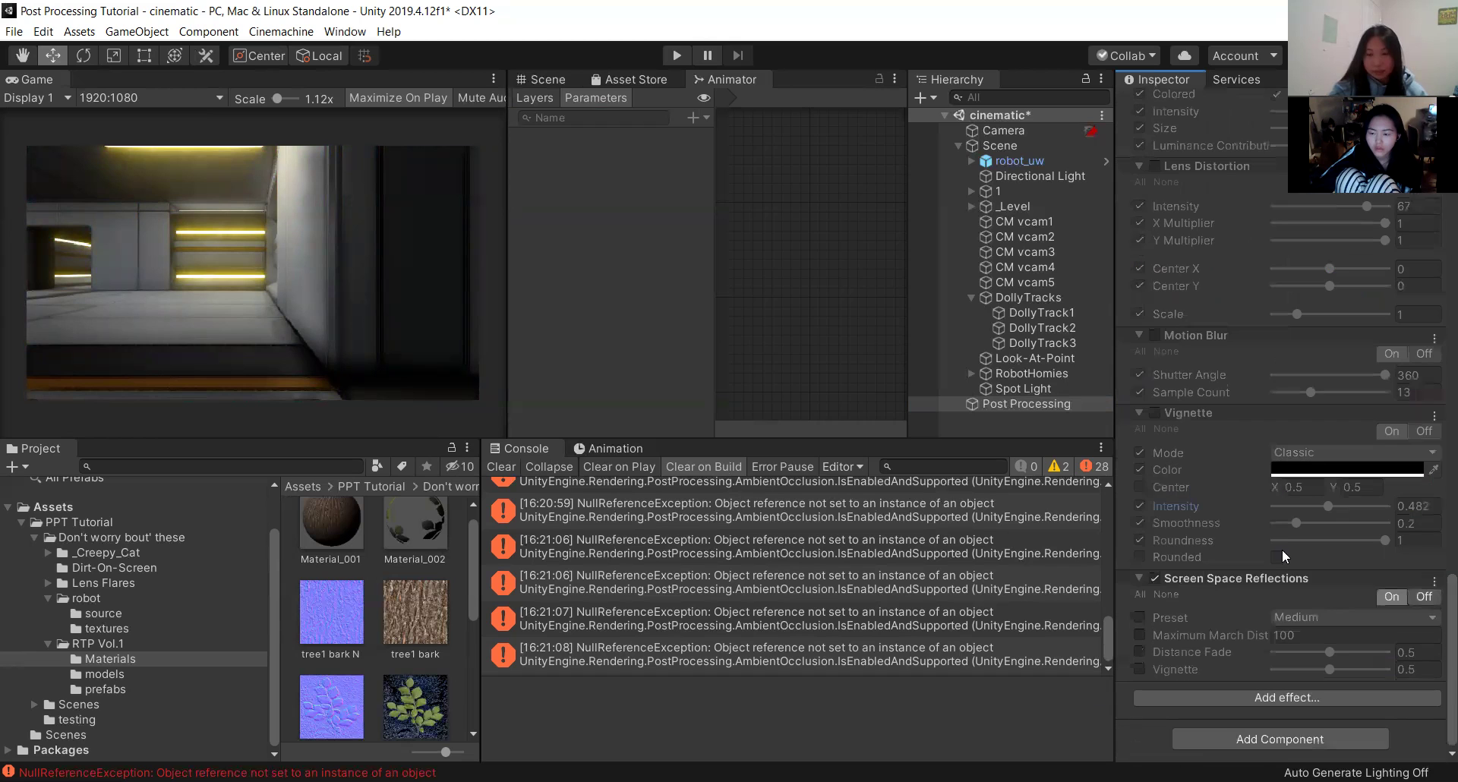
left_click(1139, 618)
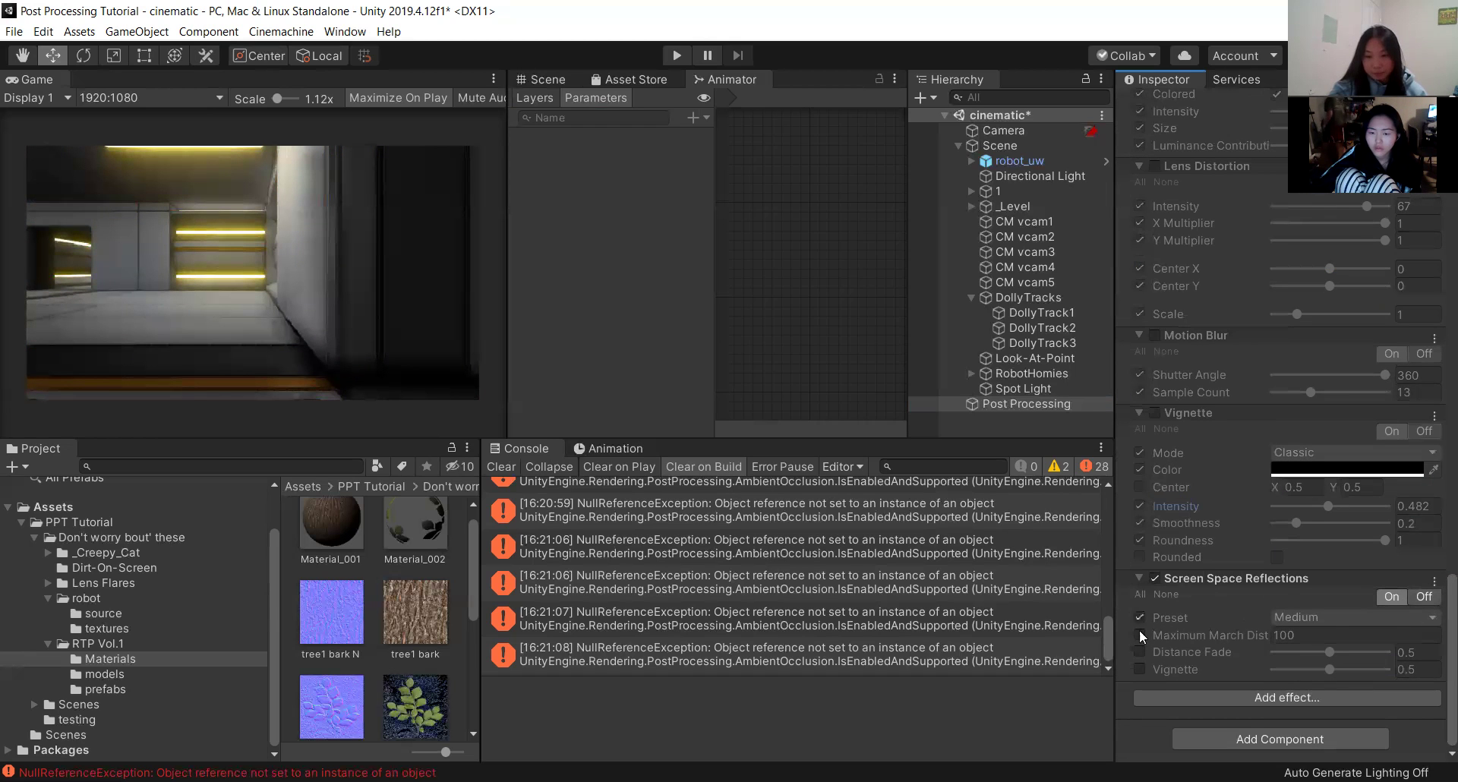
left_click(1140, 635)
left_click(1140, 652)
left_click(1140, 669)
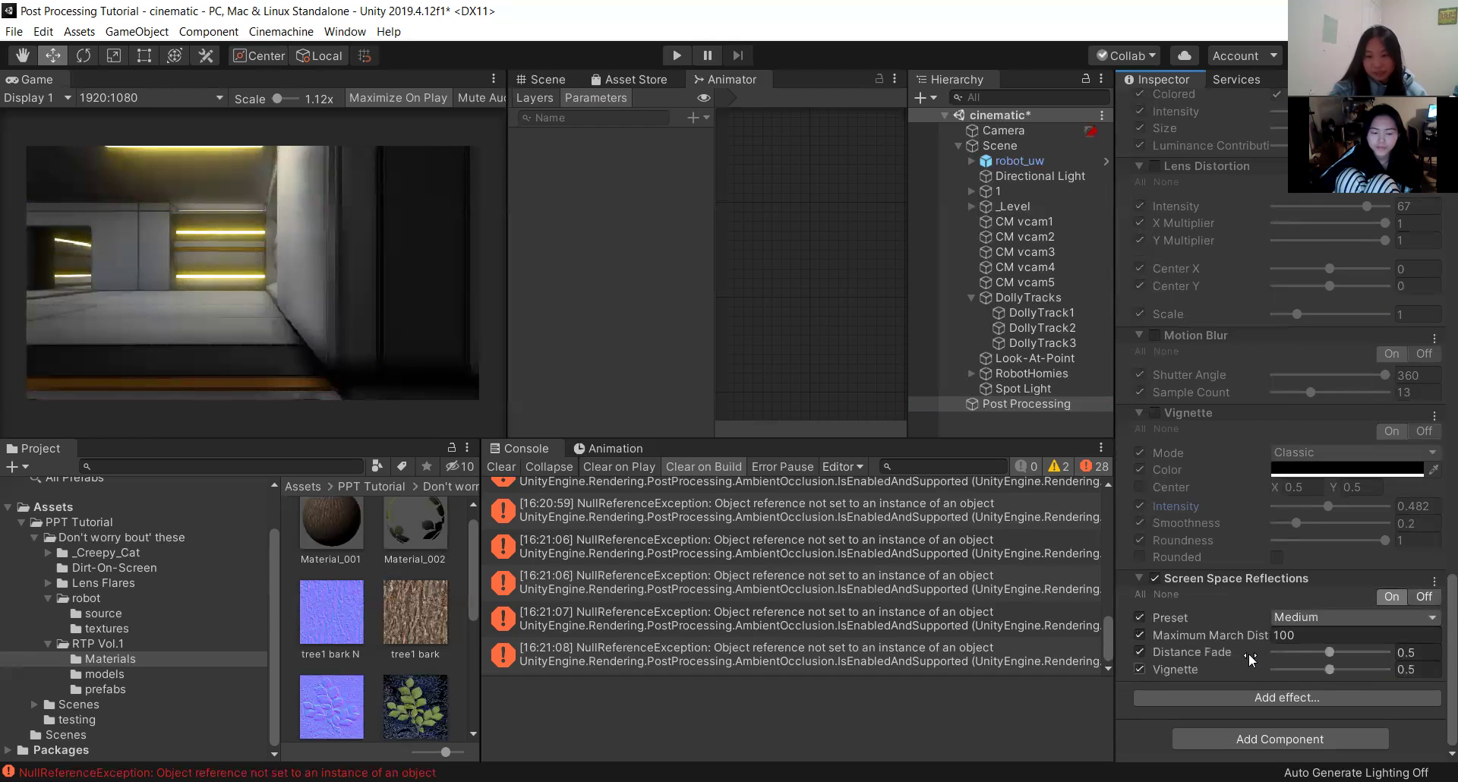
Try the Overkill preset on Screen Space Reflections with Distance Fade at 0.5, and undo the preset change.
left_click(1342, 612)
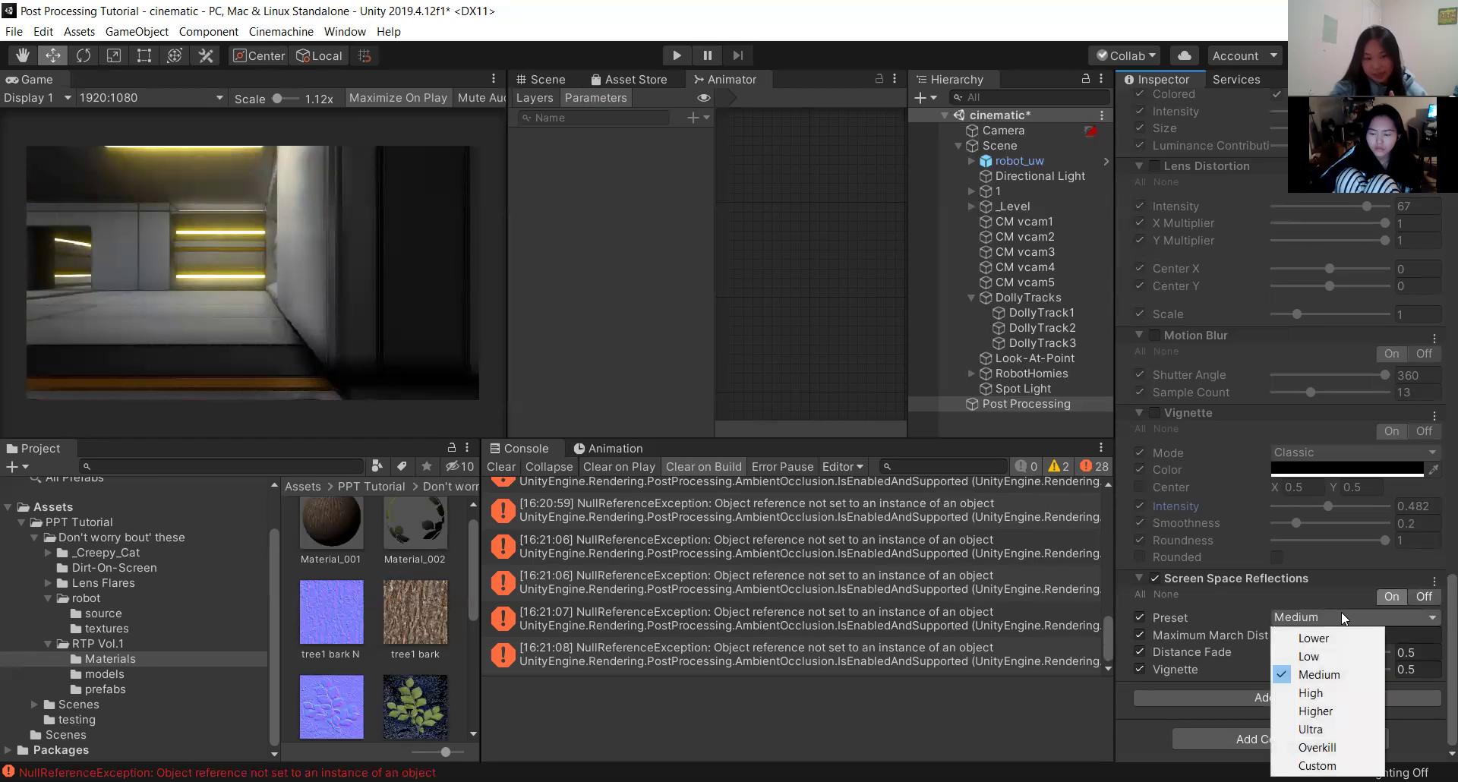
left_click(1318, 748)
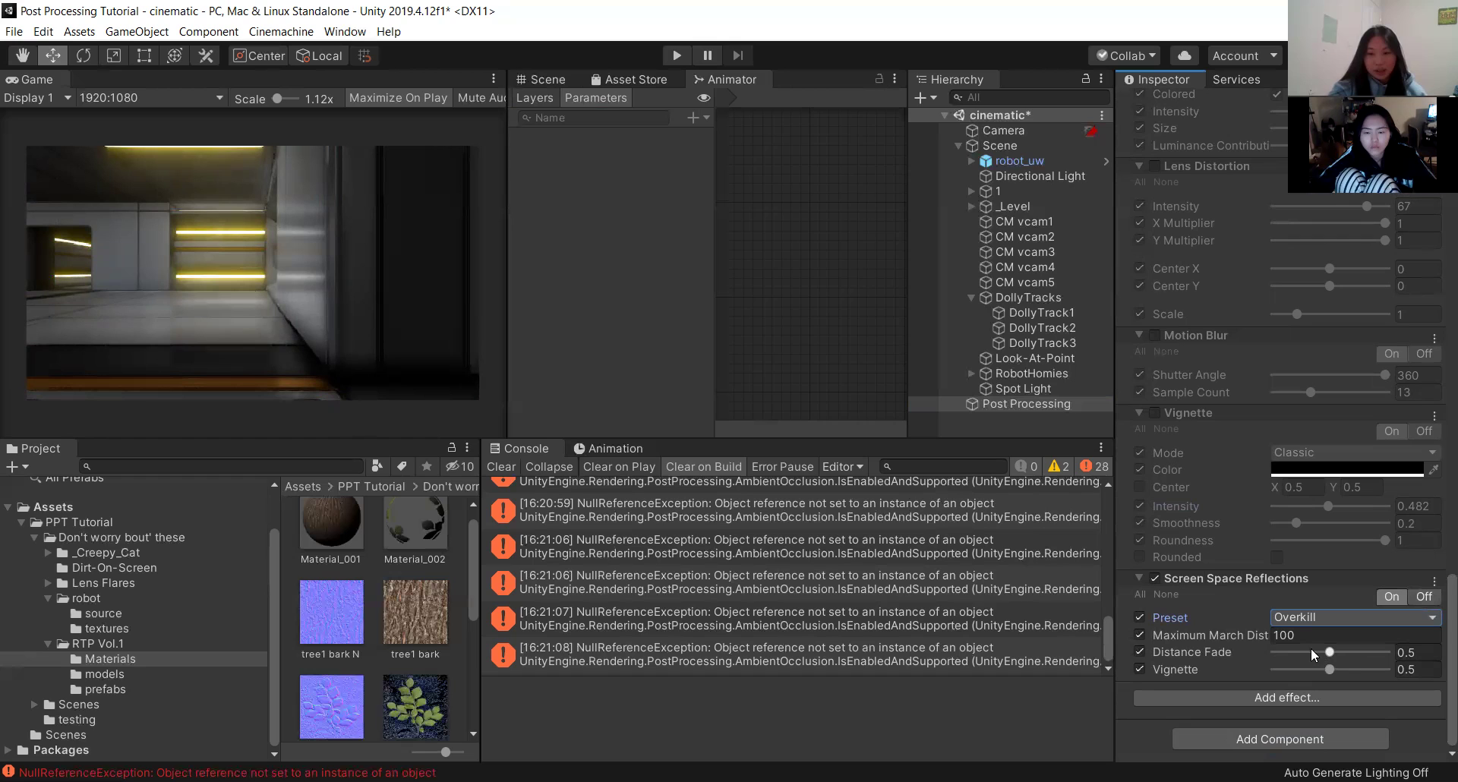
mouse_move(1212, 633)
left_mouse_down()
mouse_move(1407, 617)
mouse_move(1183, 629)
mouse_move(1203, 641)
mouse_move(1221, 628)
mouse_move(1221, 645)
left_mouse_up()
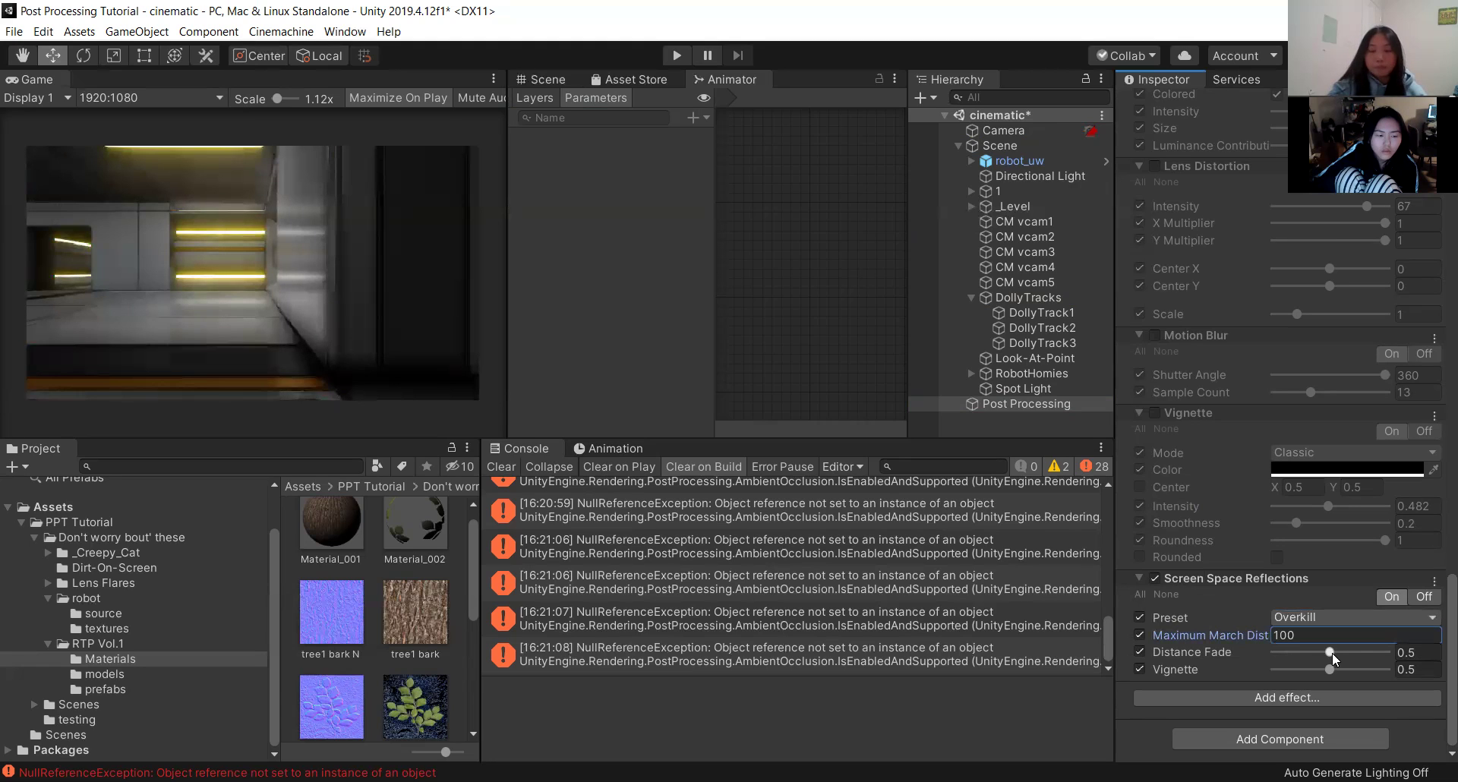
mouse_move(1332, 653)
left_mouse_down()
mouse_move(1312, 654)
mouse_move(1367, 655)
mouse_move(1328, 652)
left_mouse_up()
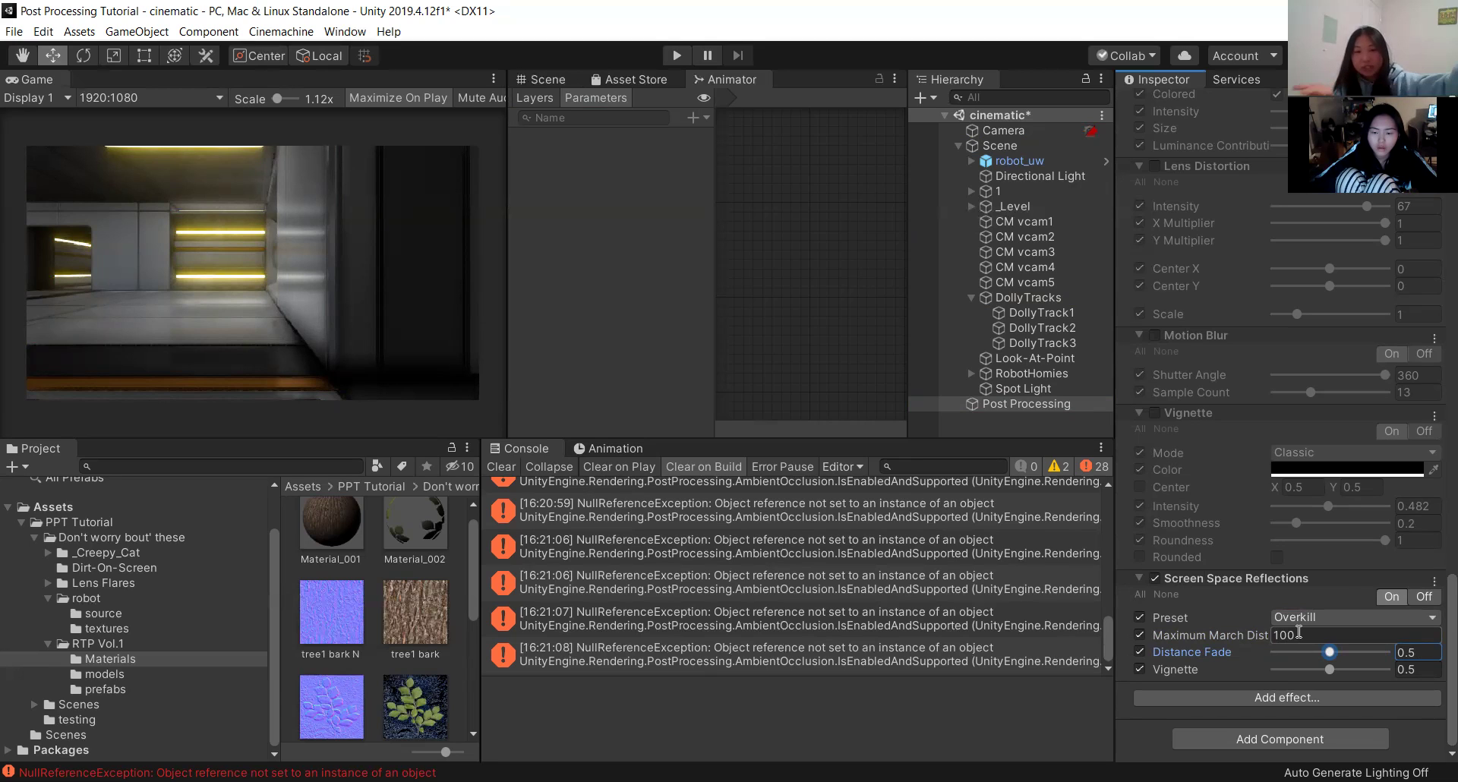
key("ctrl+z")
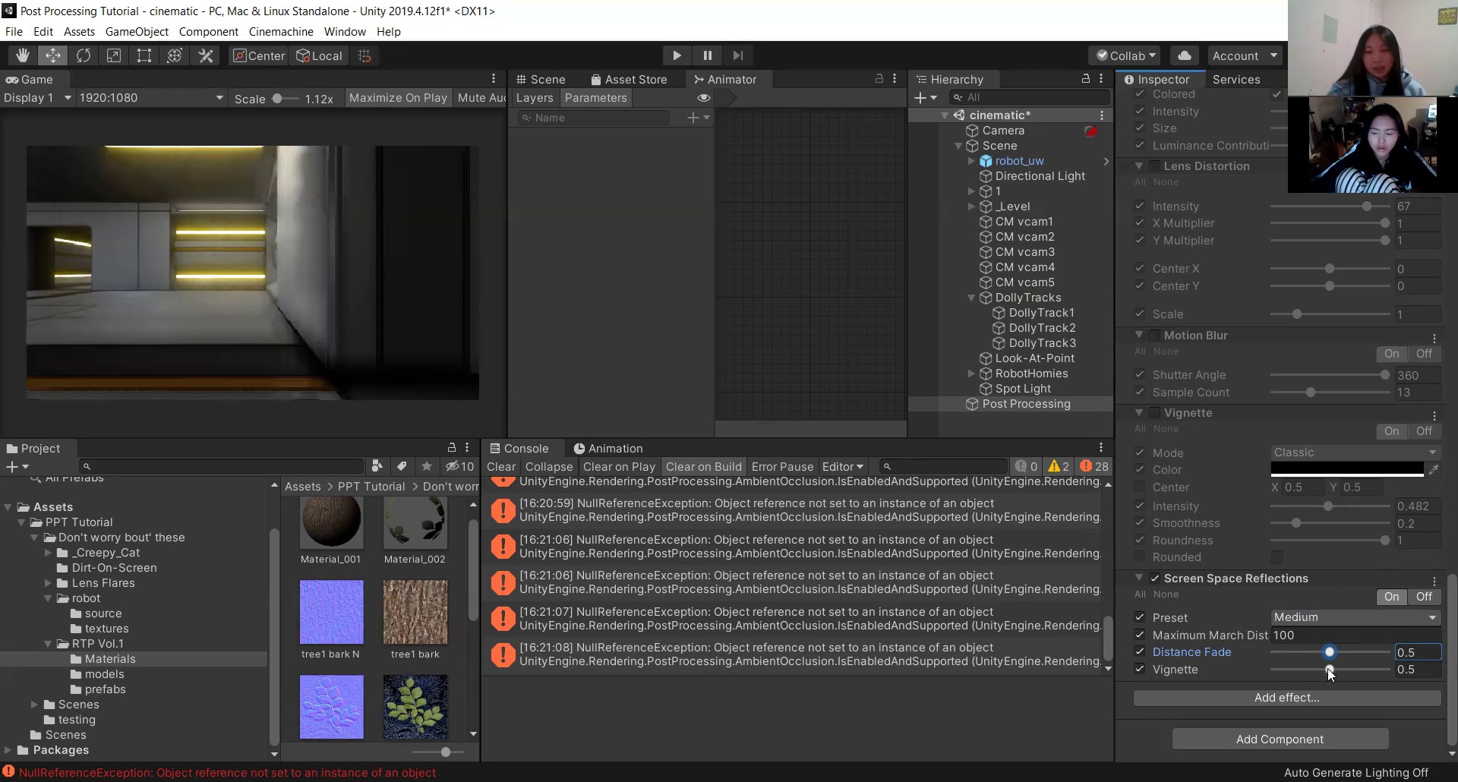
Try Vignette values of 0 and 0.25 on Screen Space Reflections and return it to 0.5.
left_click(1138, 671)
left_click_drag(1327, 669, 1276, 669)
left_click(1429, 669)
type("0.")
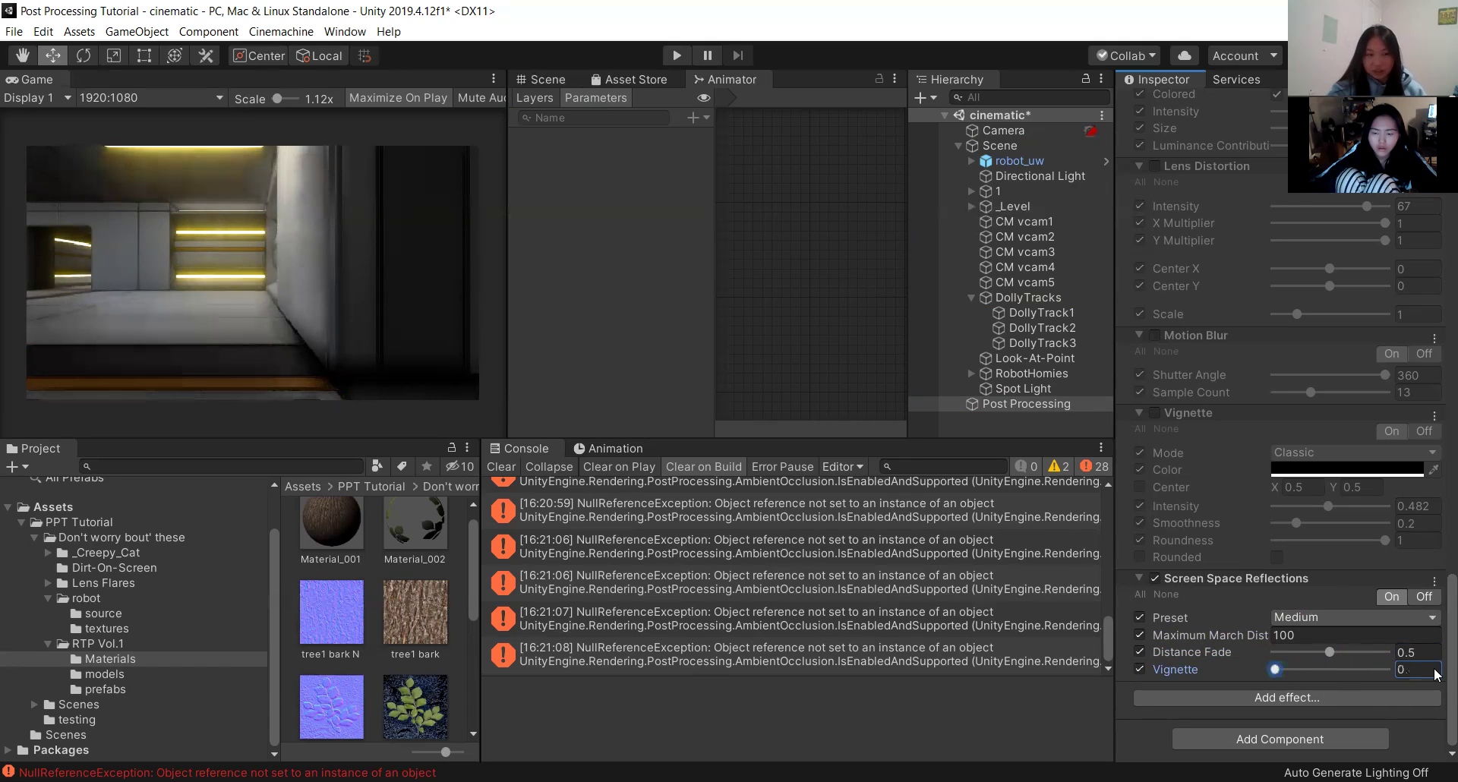
type("5")
key("BackSpace")
key("BackSpace")
key("BackSpace")
type("1")
key("BackSpace")
type("0.")
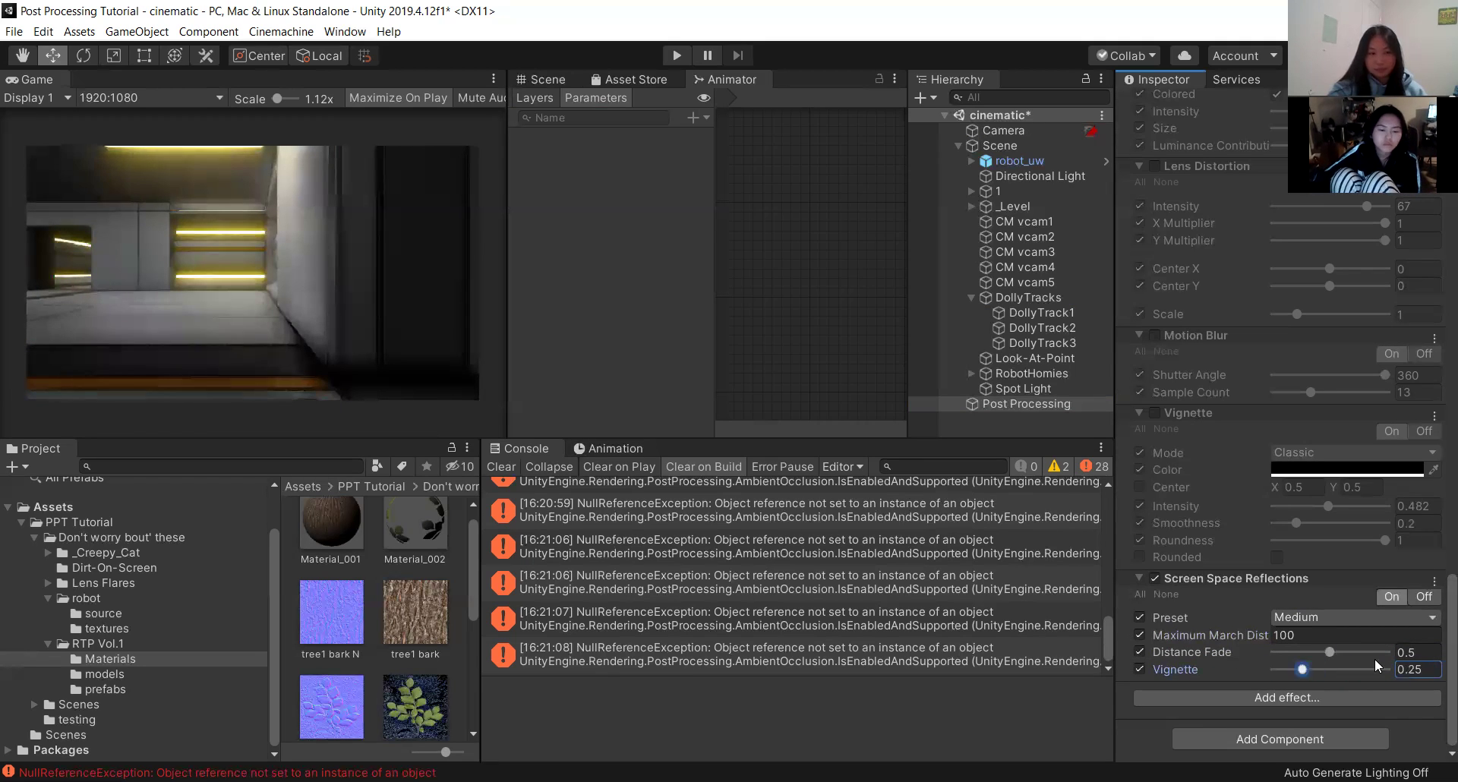
type("5")
Set the Screen Space Reflections Preset to Overkill.
left_click(1306, 618)
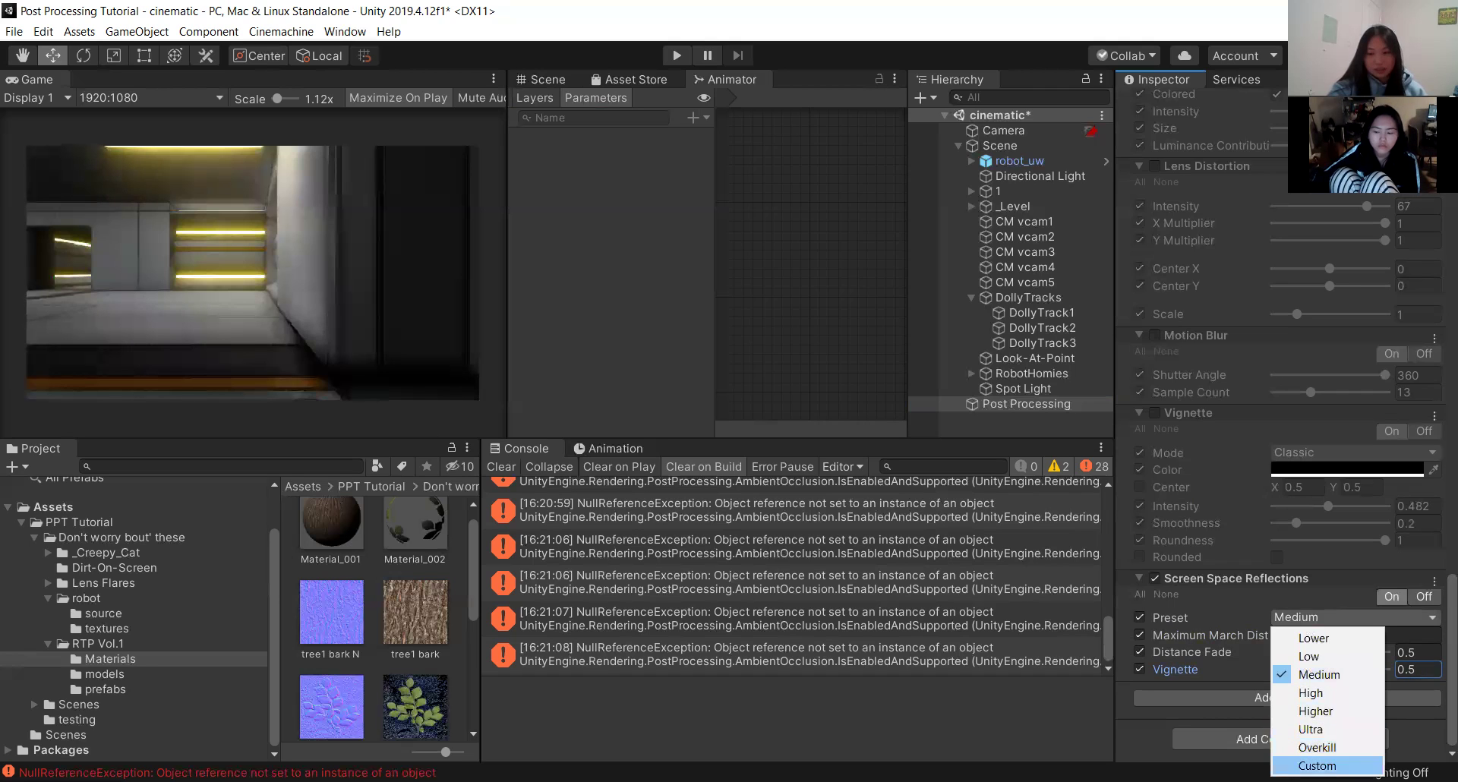
left_click(1308, 747)
left_click(1344, 619)
left_click(1344, 618)
Try a Distance Fade of 0.449 on Screen Space Reflections and undo it.
left_click_drag(1326, 651, 1317, 651)
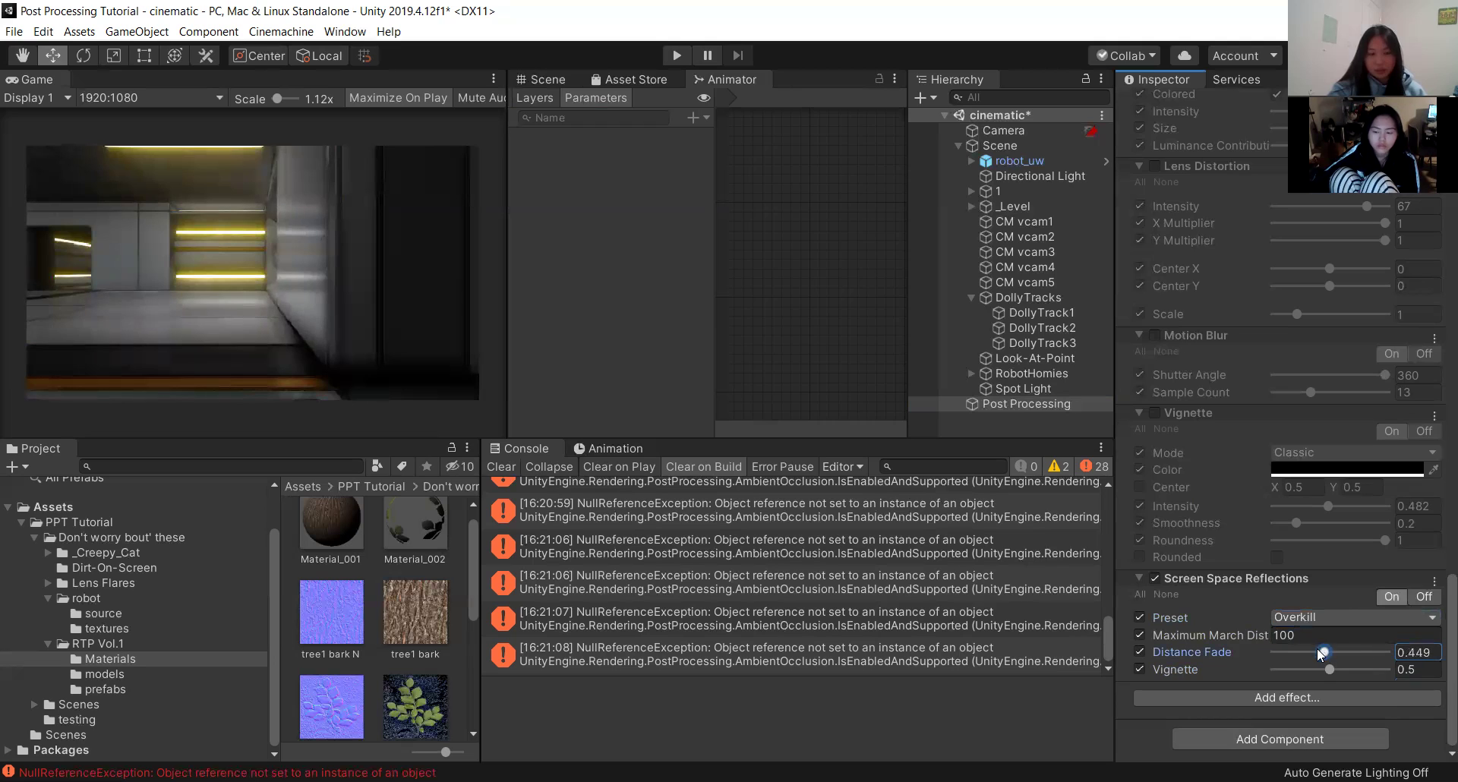
key("ctrl+z")
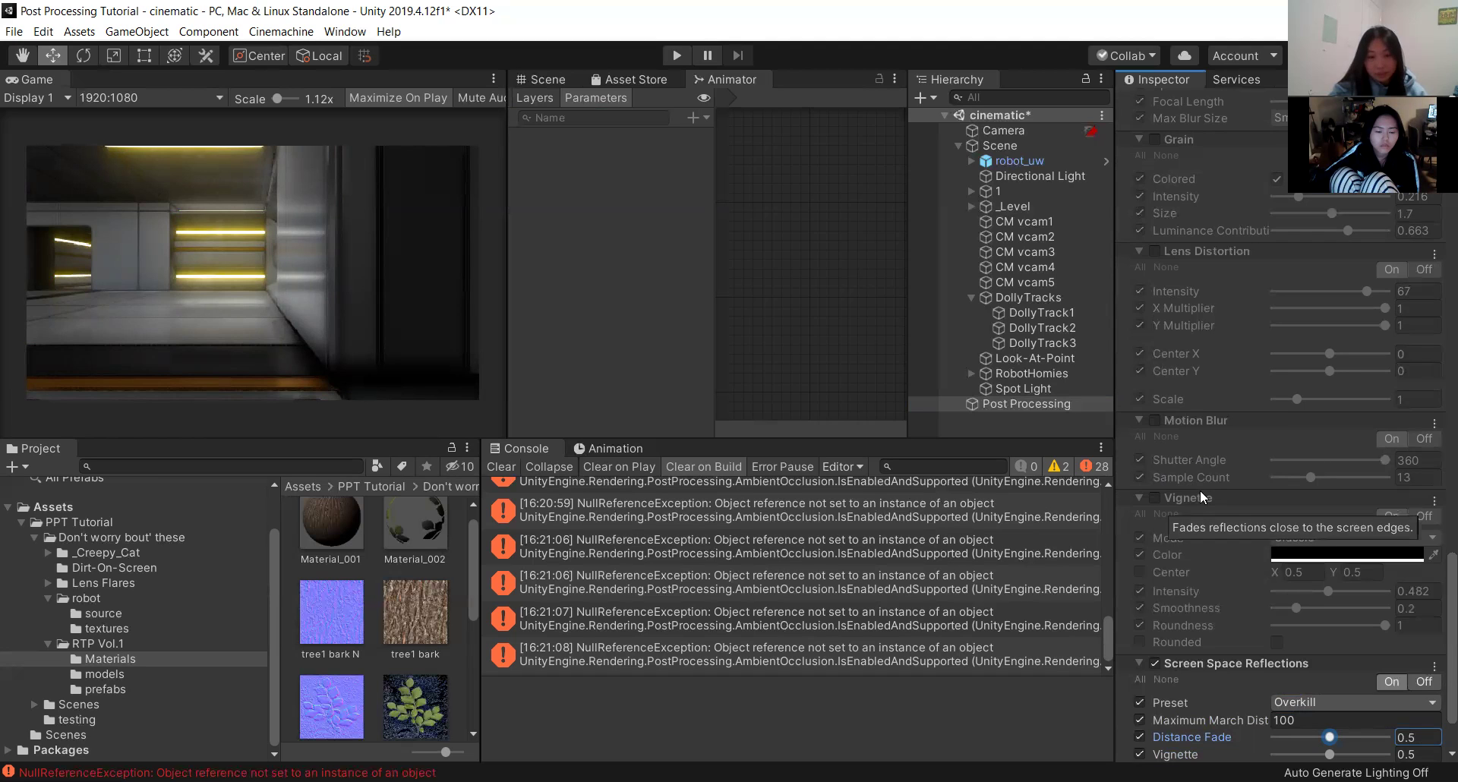
scroll(1233, 499, "down", 3)
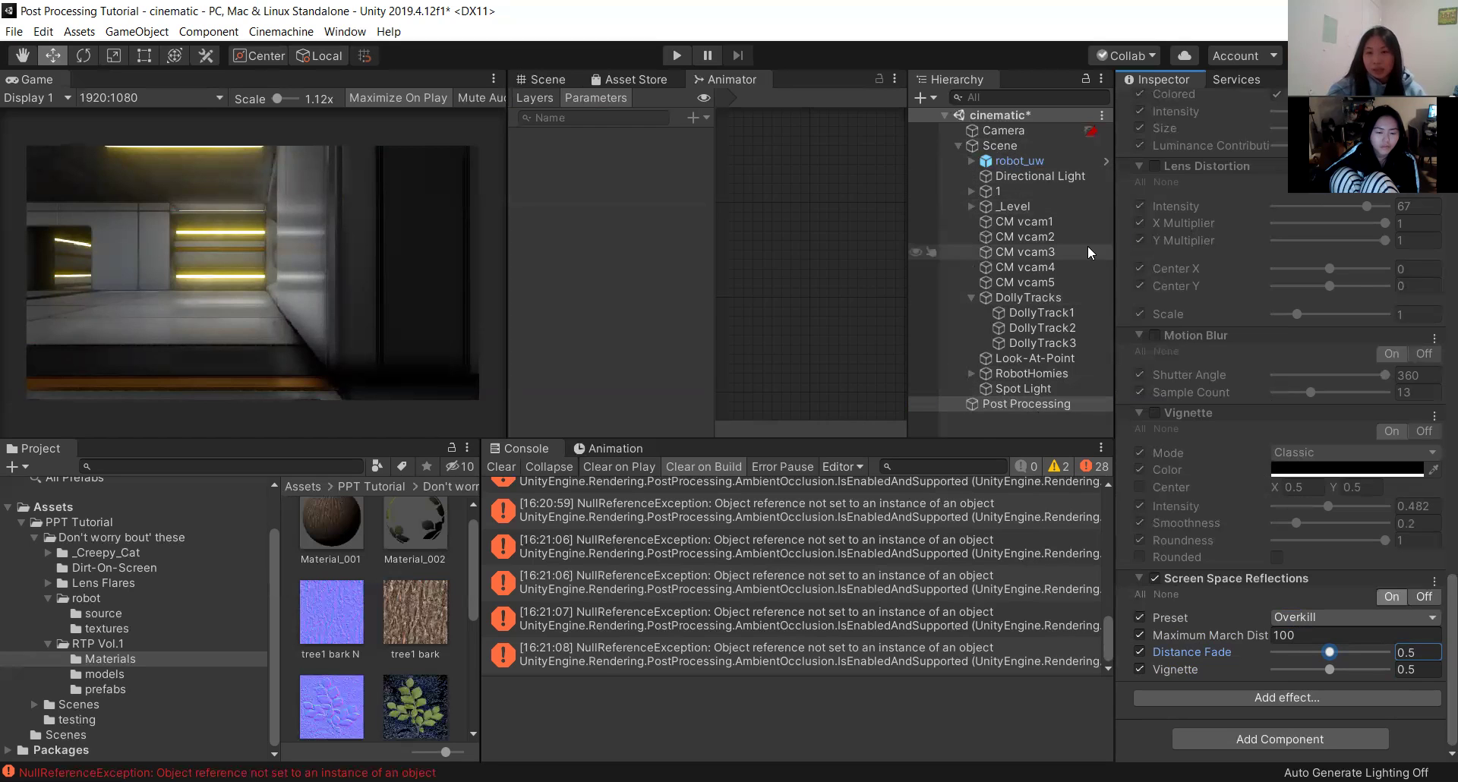
Review the Layer options of the Camera's Post-process Layer and keep it on Everything.
scroll(1219, 566, "up", 20)
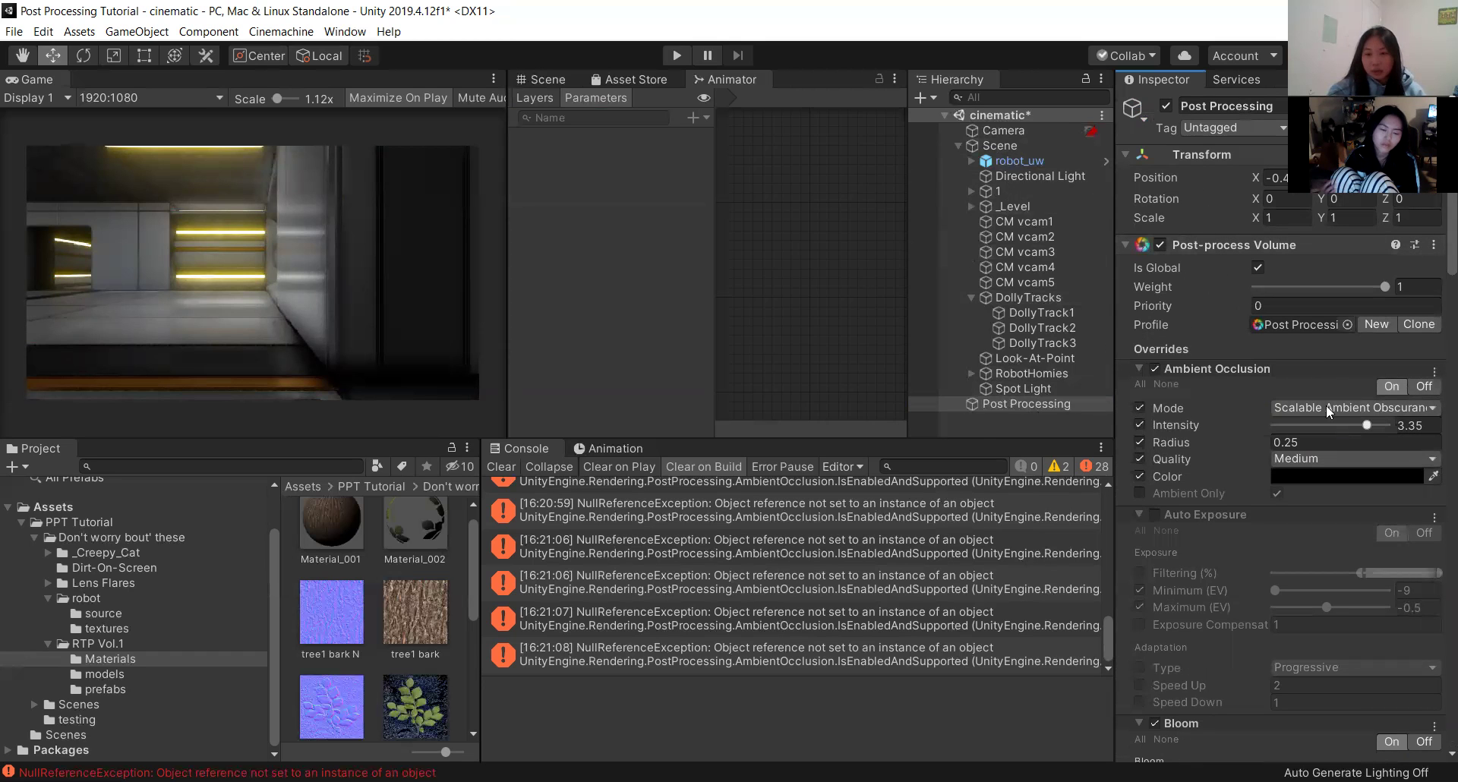
left_click(1014, 129)
scroll(1327, 526, "down", 15)
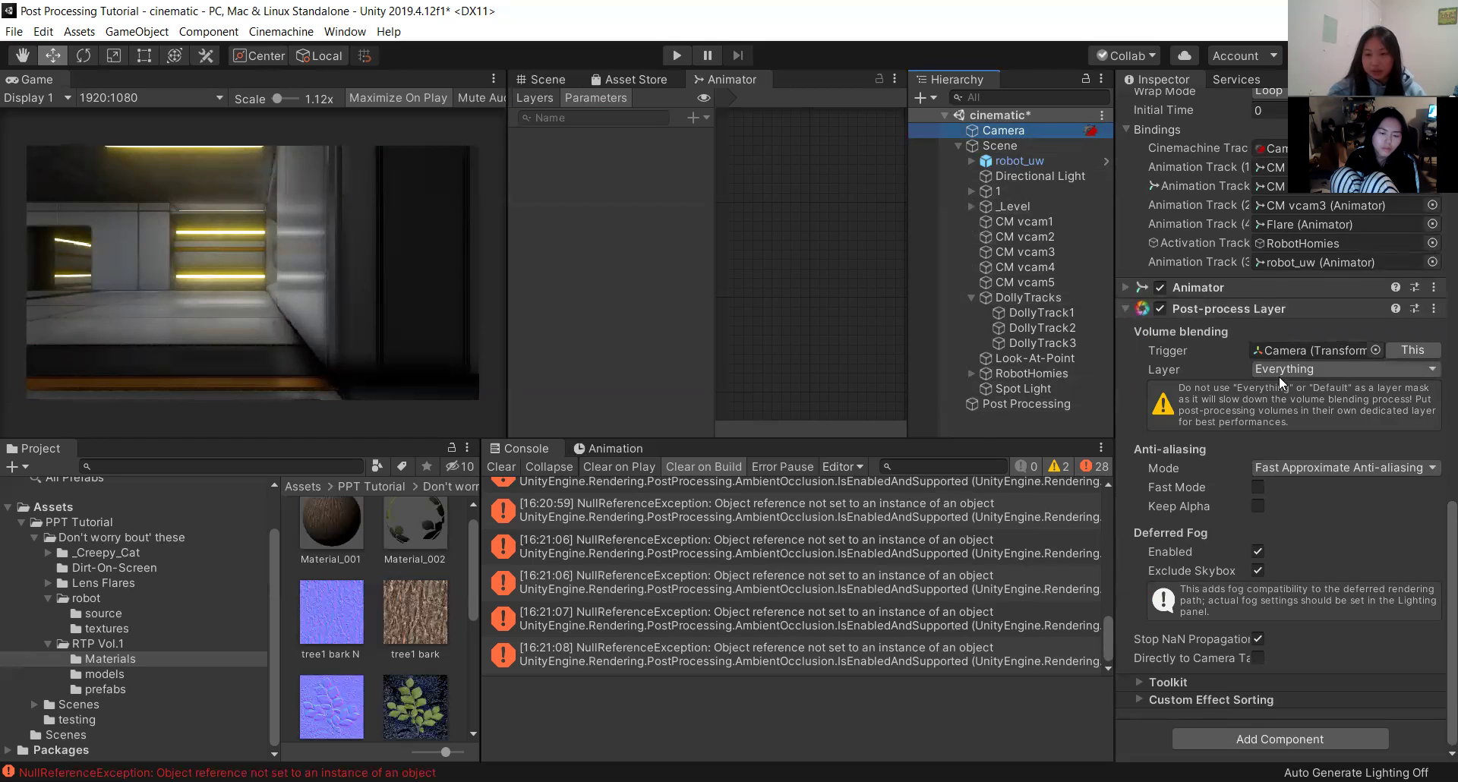
left_click(1323, 370)
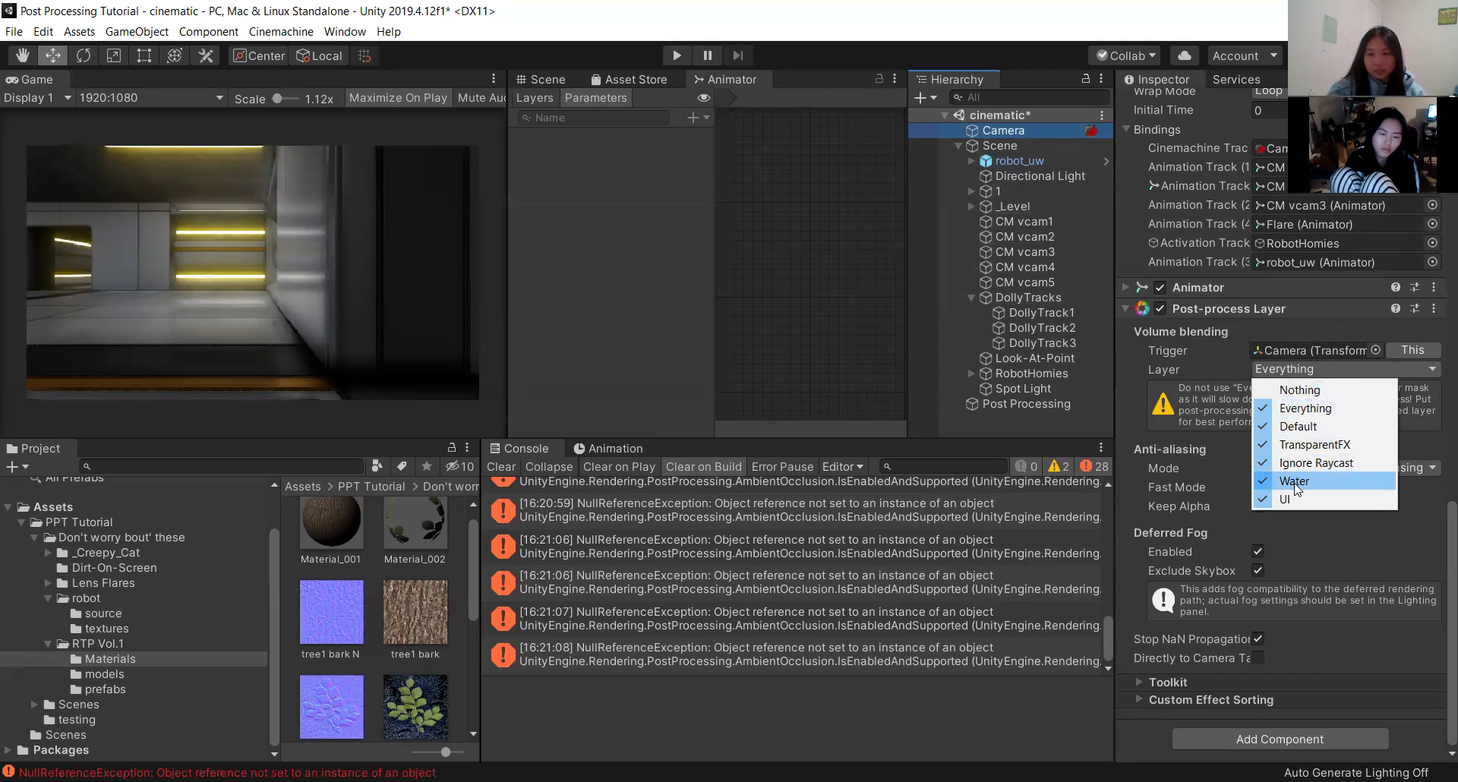
left_click(1255, 364)
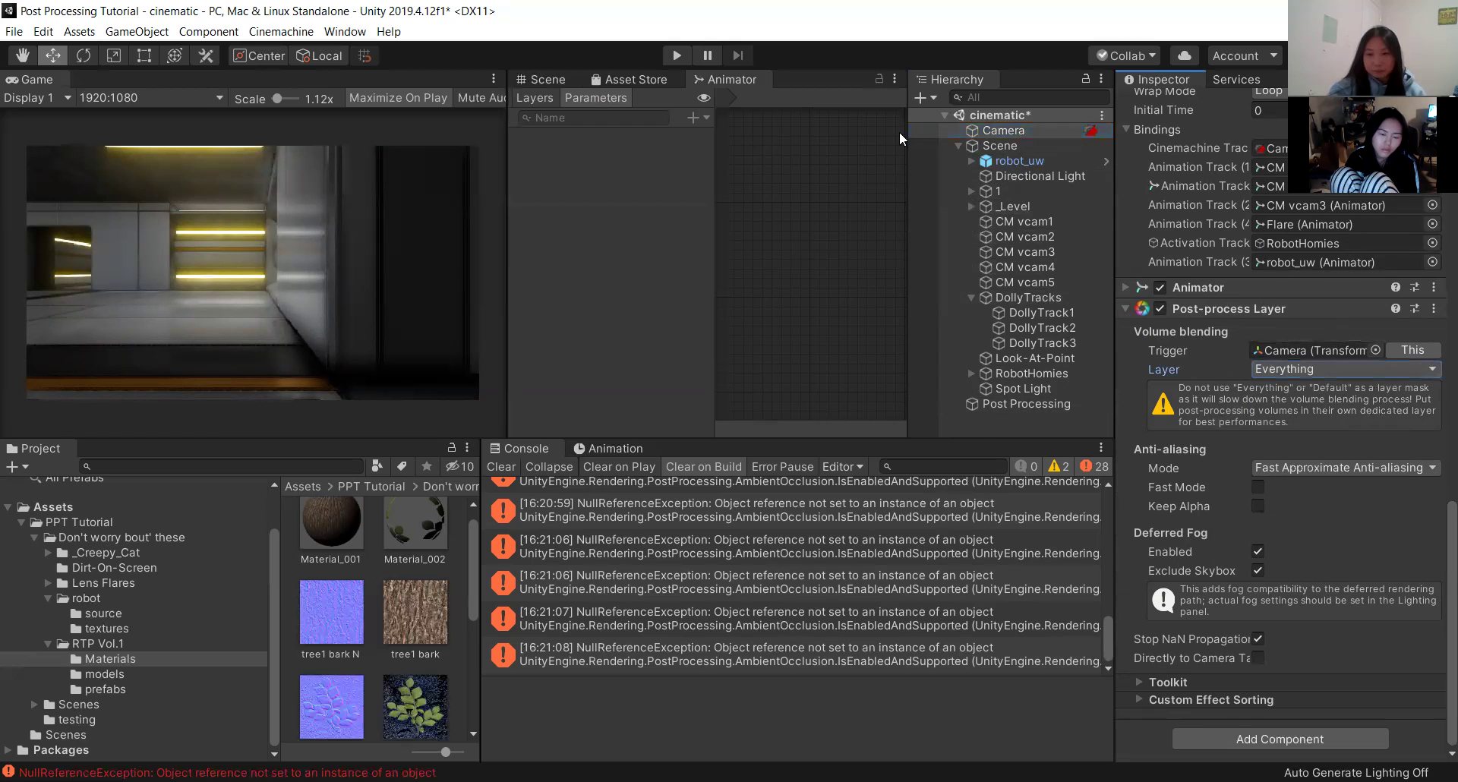
Reselect the Post Processing object and review its volume settings through to Screen Space Reflections.
left_click(1002, 403)
scroll(1324, 299, "up", 15)
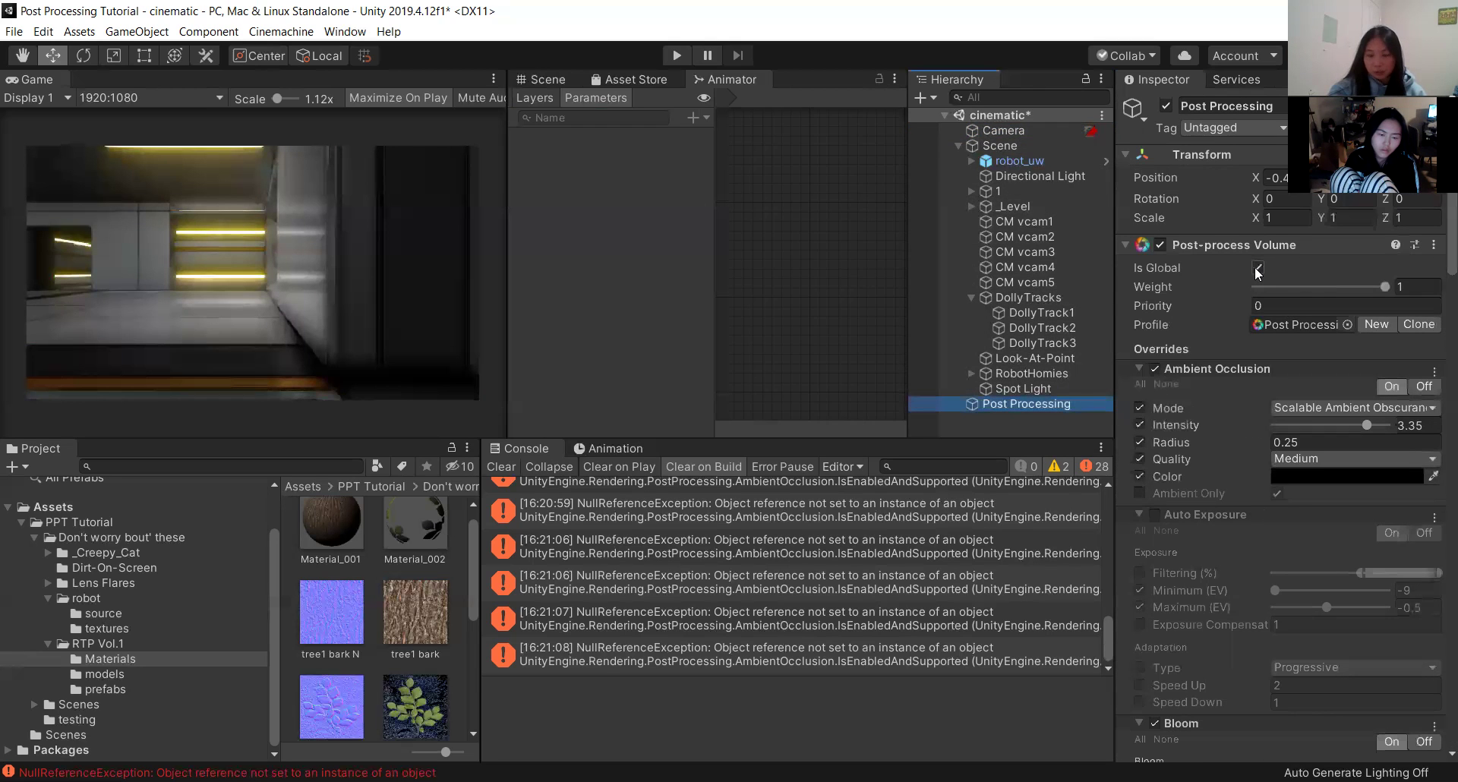
scroll(1354, 522, "down", 15)
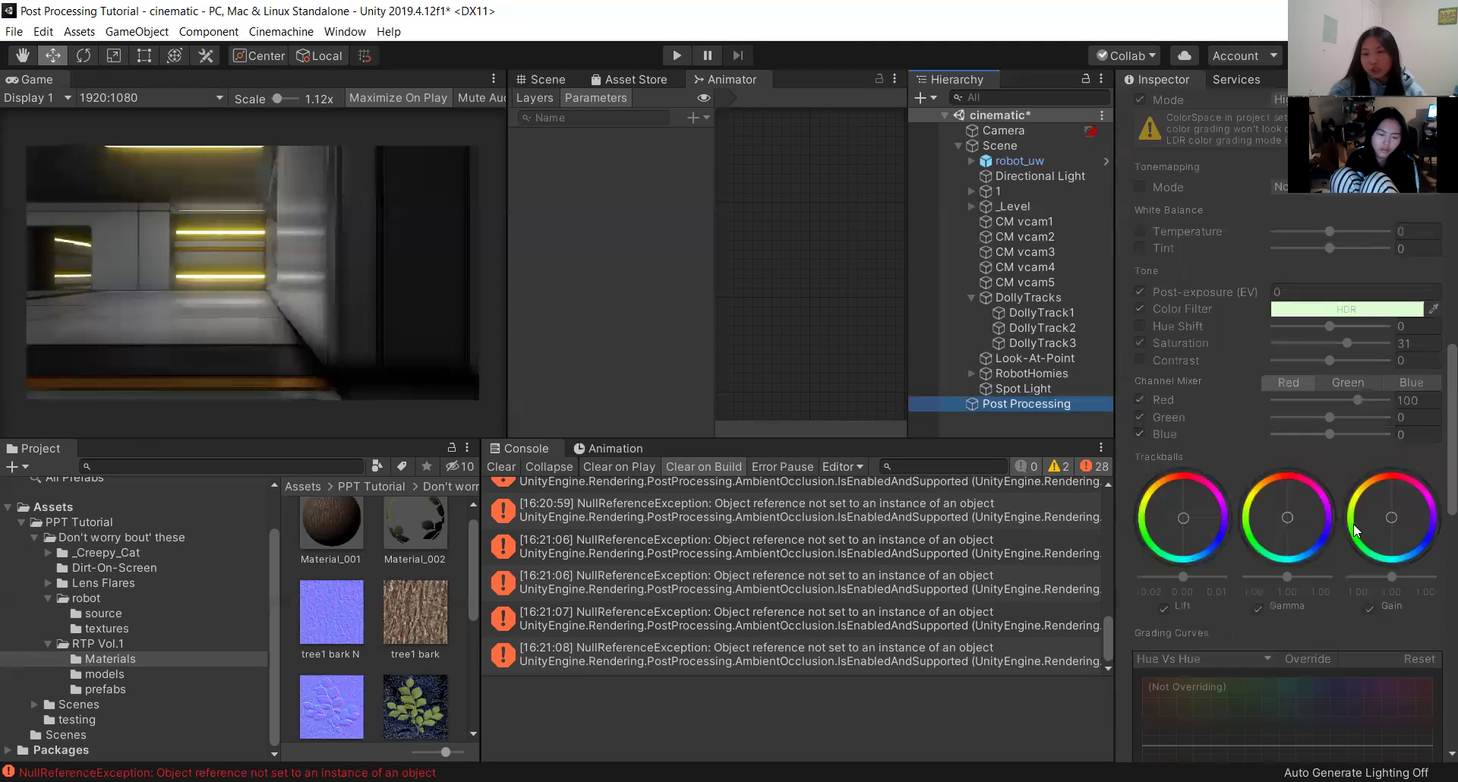
scroll(1353, 523, "down", 10)
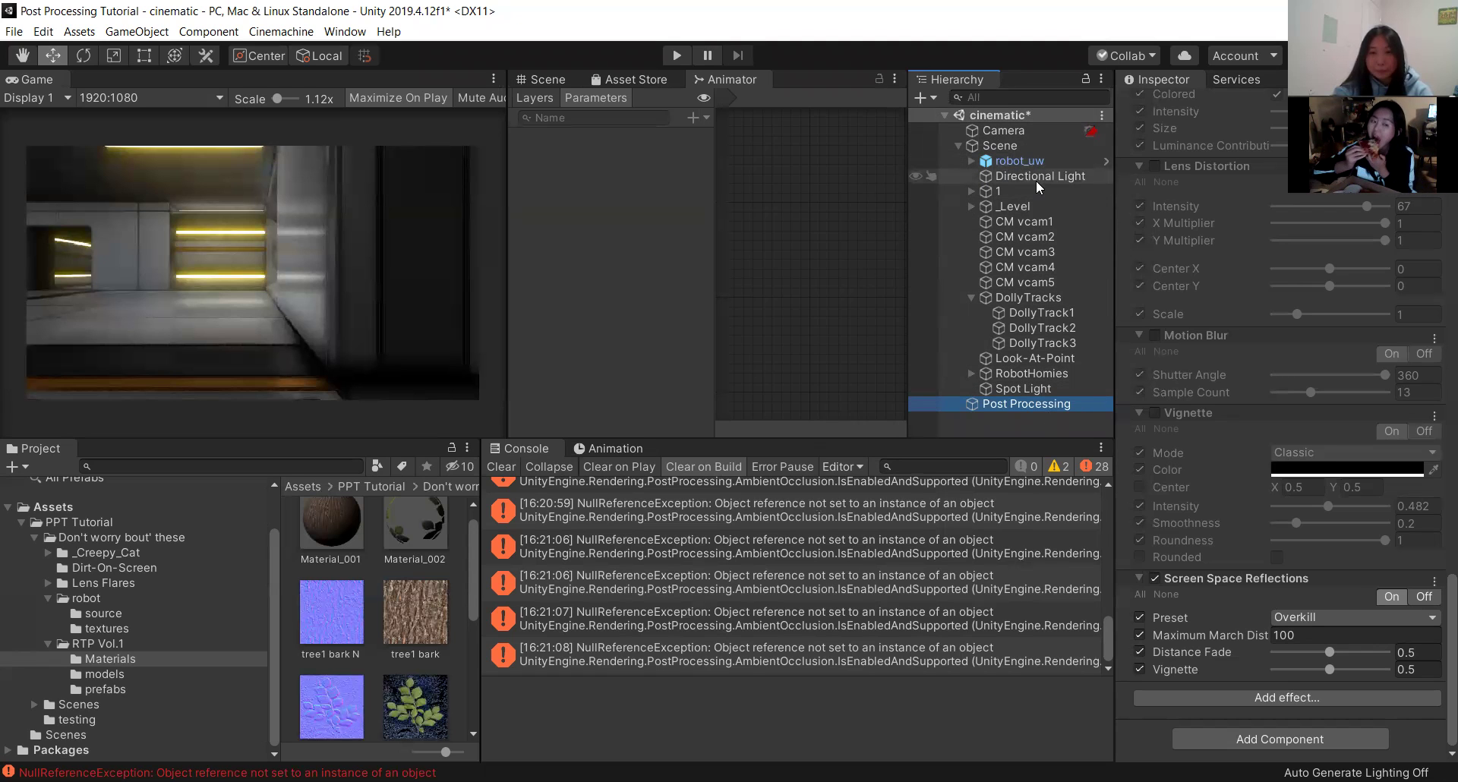
Expand object 1 under Scene and inspect the Mesh Renderer settings of body_04_SUB0 and the CINTURE_OFF parts, with the Hierarchy widened.
left_click(972, 191)
left_click(1042, 236)
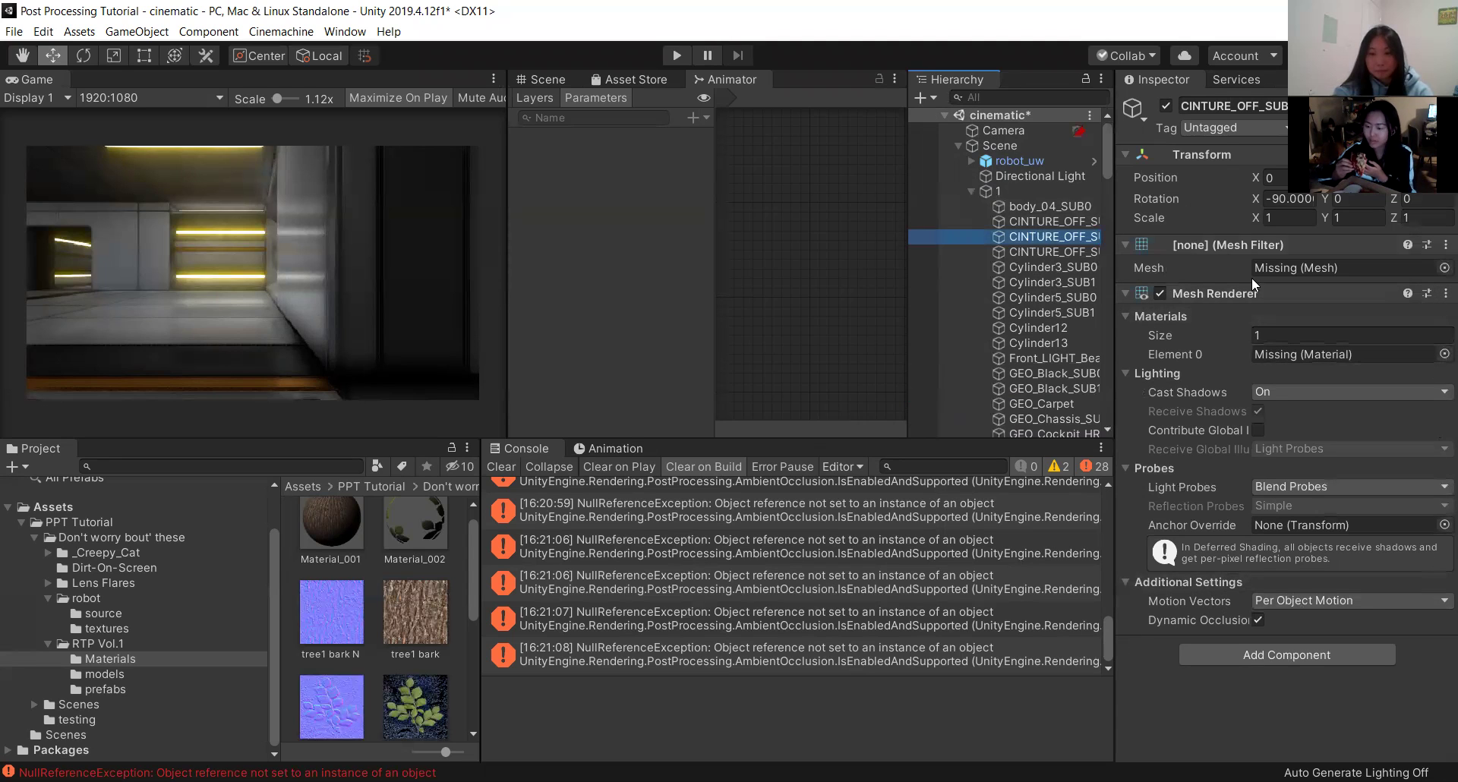
left_click(1027, 220)
left_click(1030, 211)
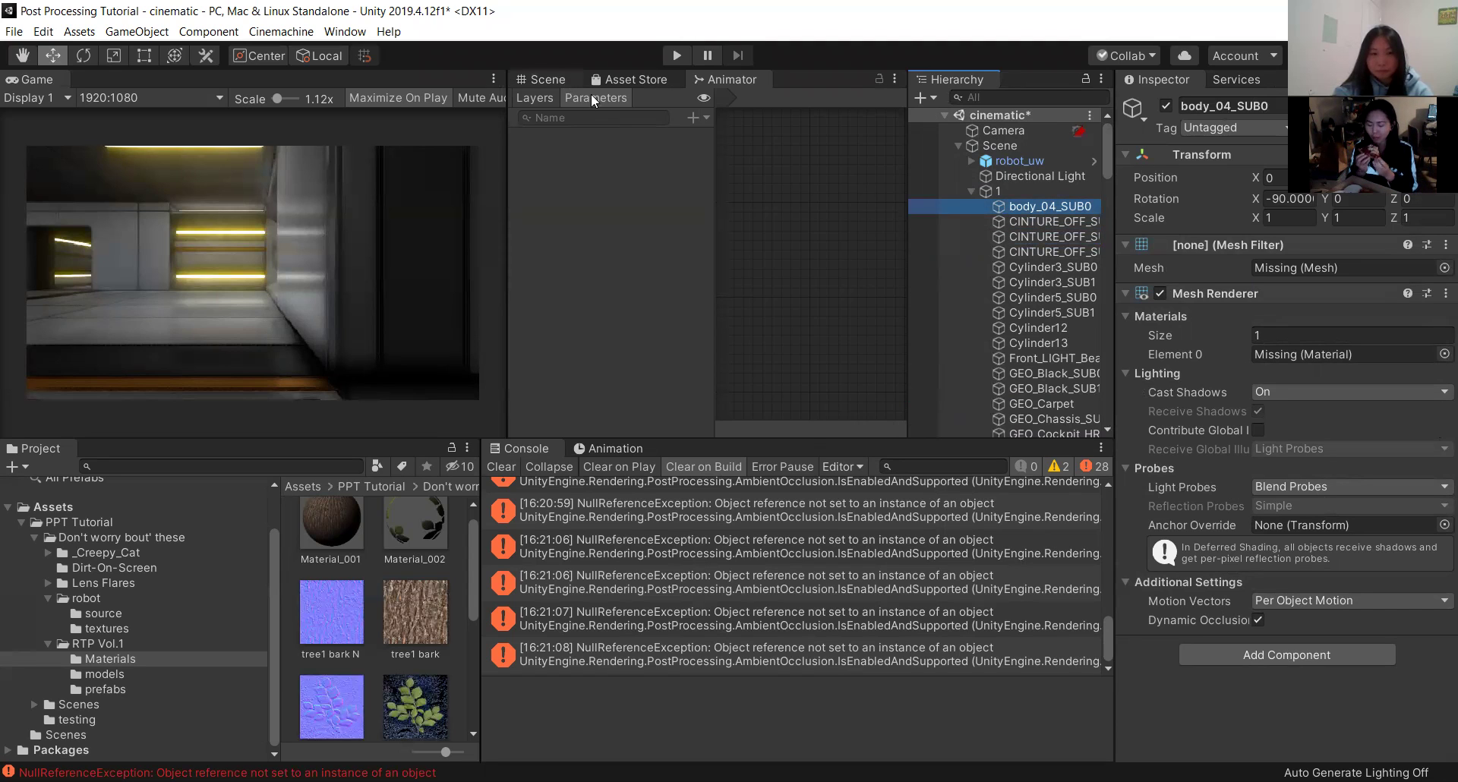
key("ctrl+1")
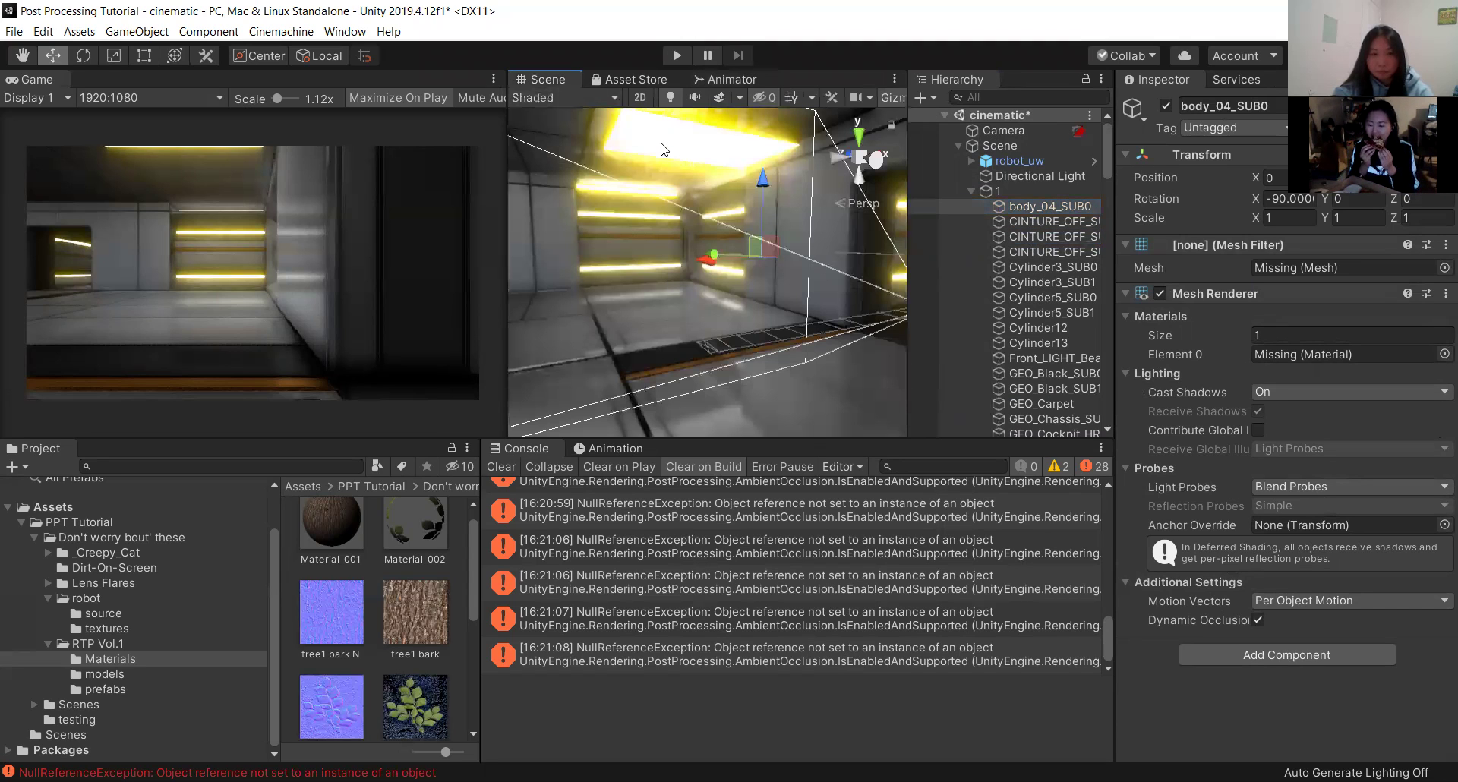
left_click(1032, 220)
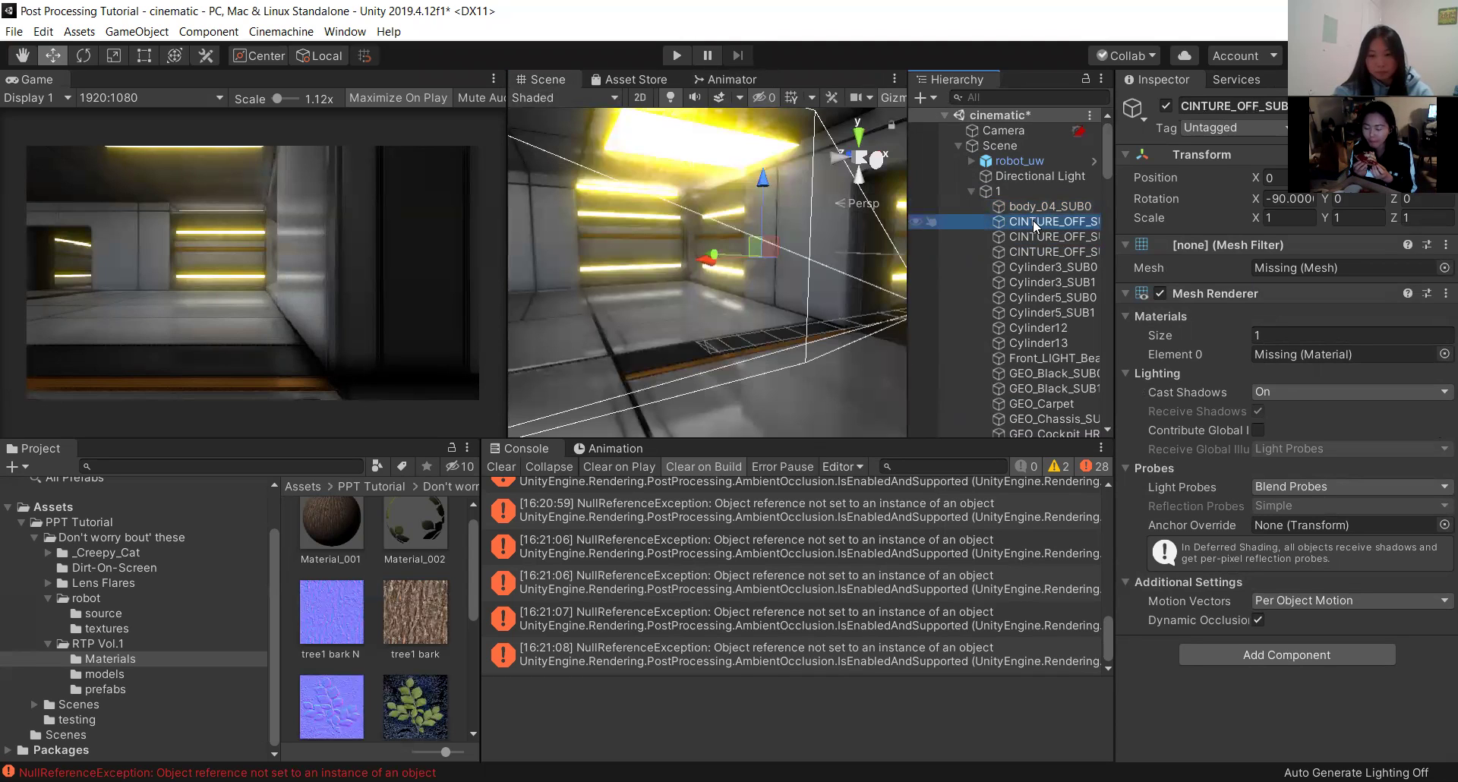
left_click(991, 190)
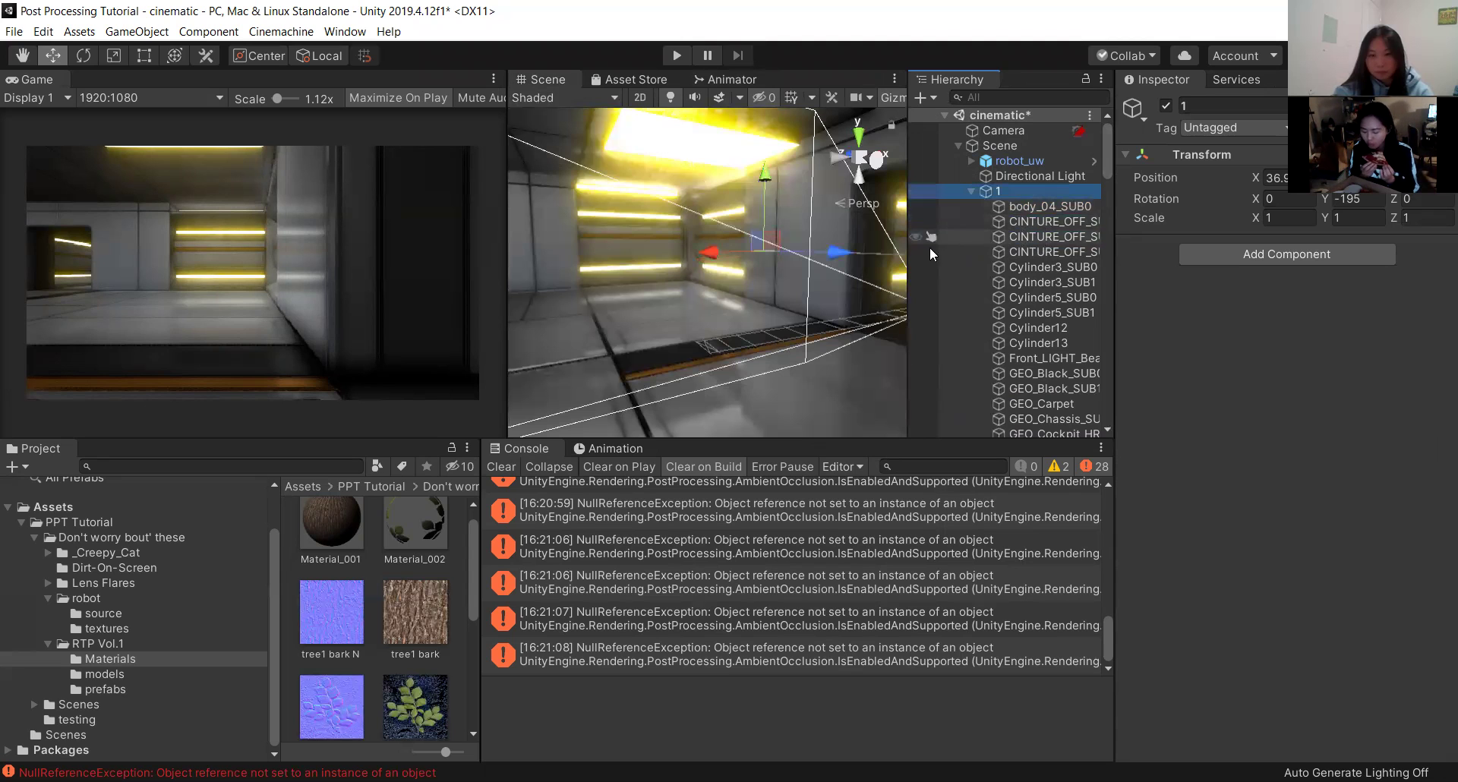
left_click_drag(906, 270, 816, 269)
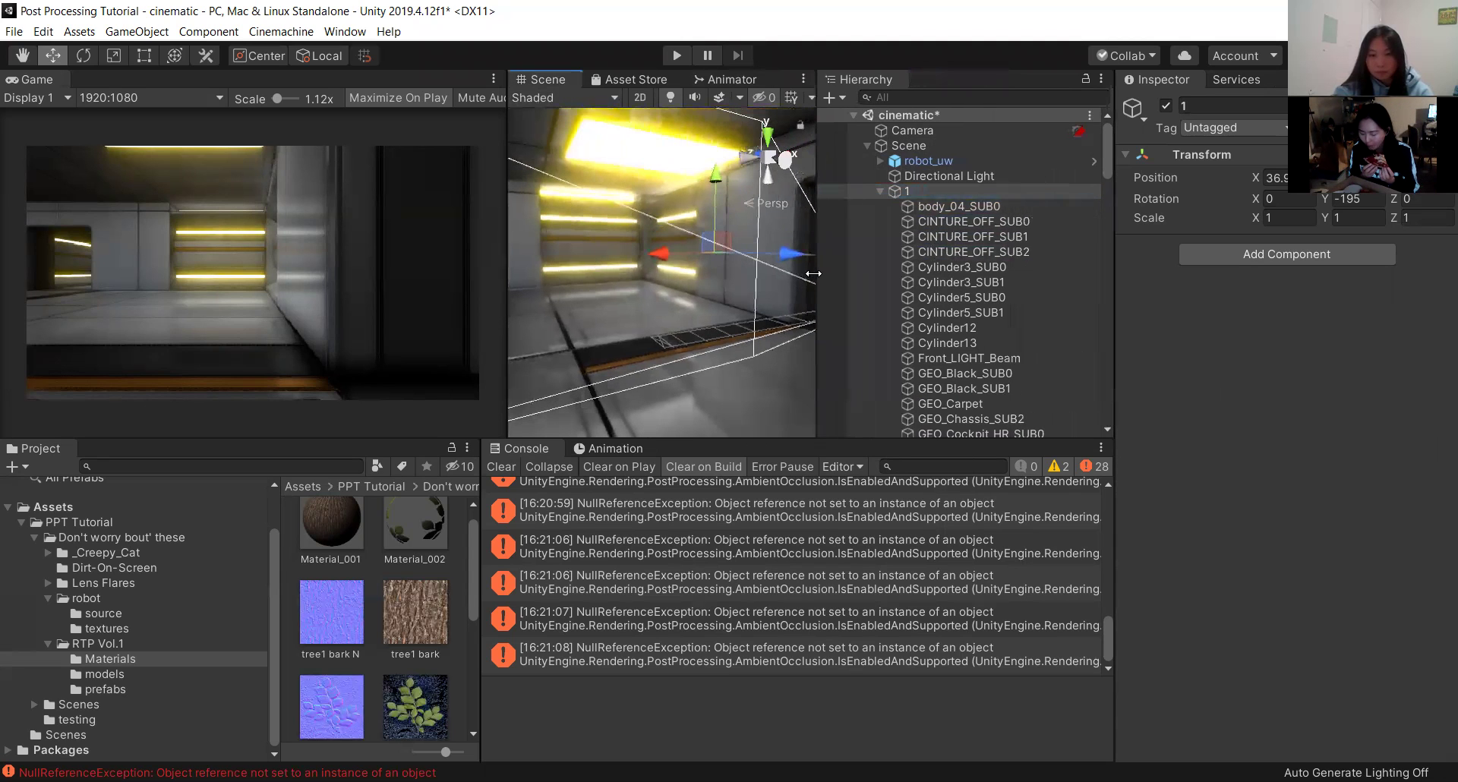
Check the mesh and material assignments of CINTURE_OFF_SUB0, Cylinder5_SUB1 and GEO_IntDoor_R_SUB4, and collapse object 1 again.
double_click(960, 221)
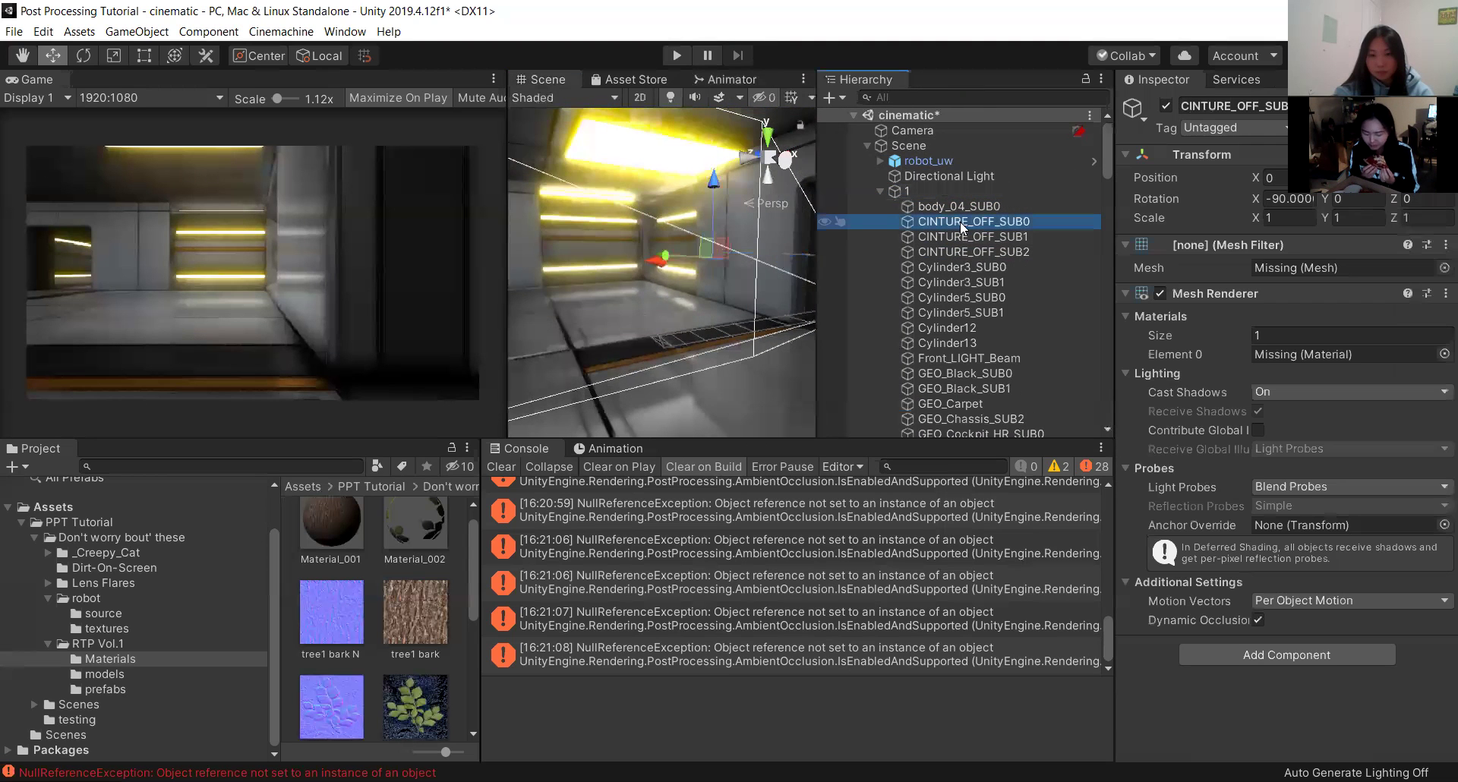
left_click(965, 309)
scroll(941, 362, "down", 1)
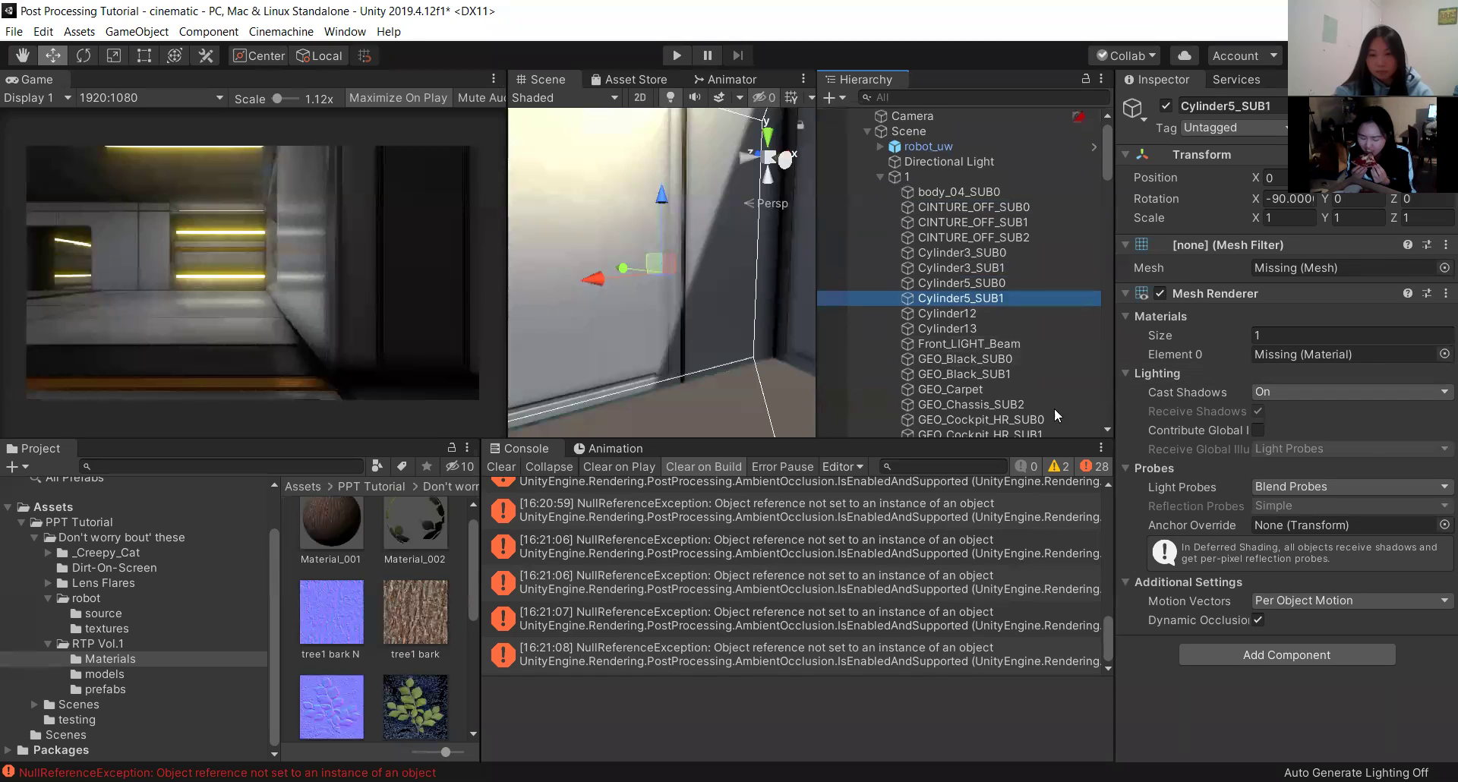
scroll(1012, 408, "down", 10)
left_click(965, 322)
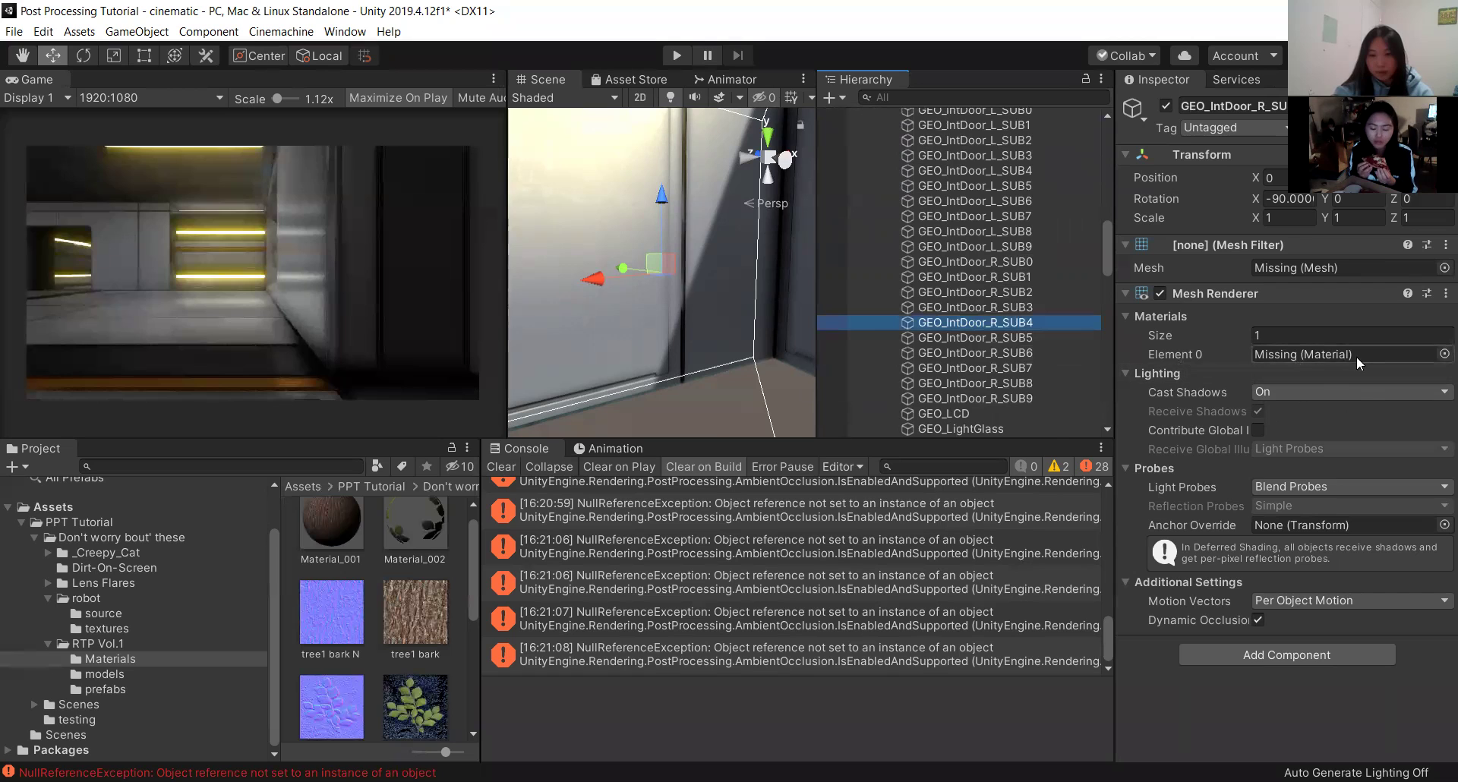
scroll(987, 295, "up", 10)
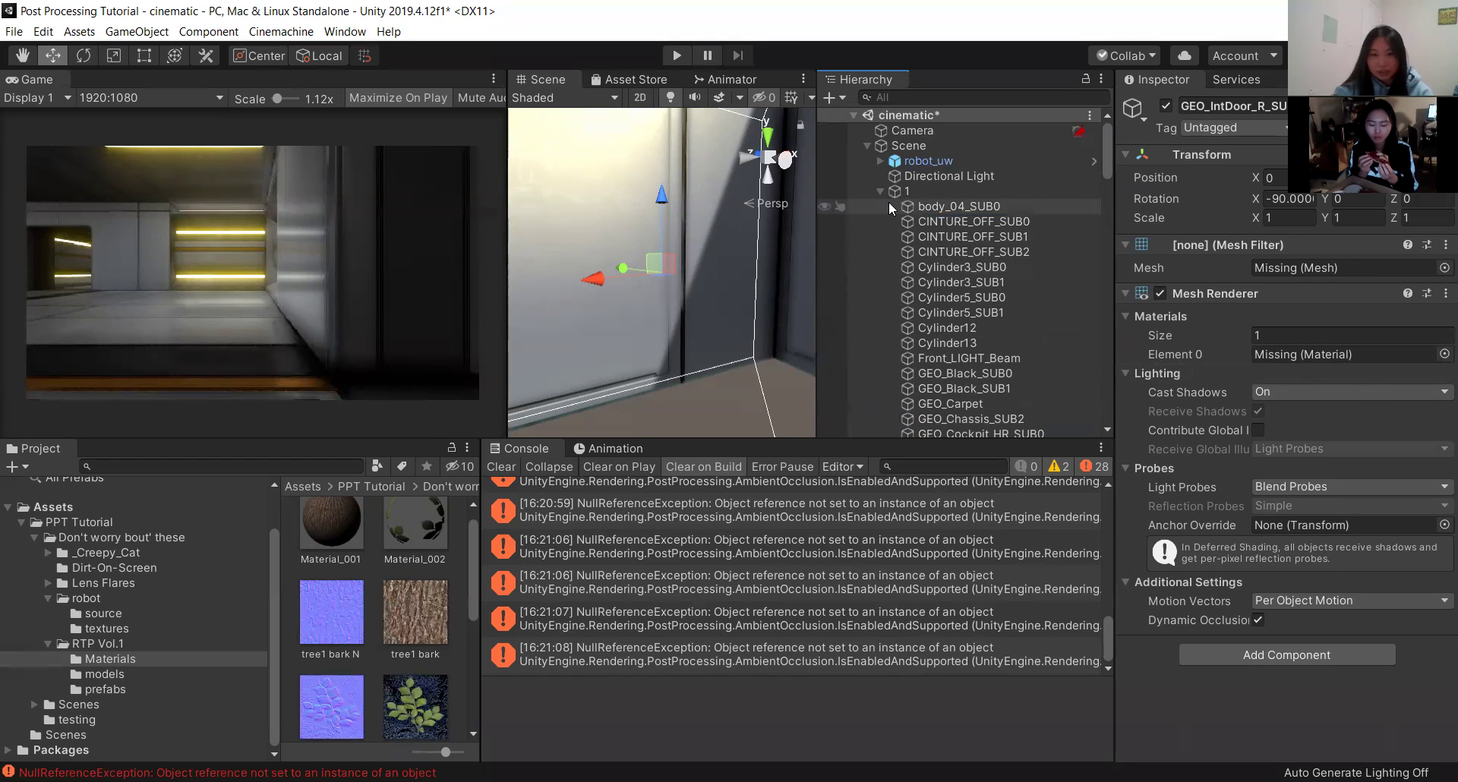
left_click(886, 190)
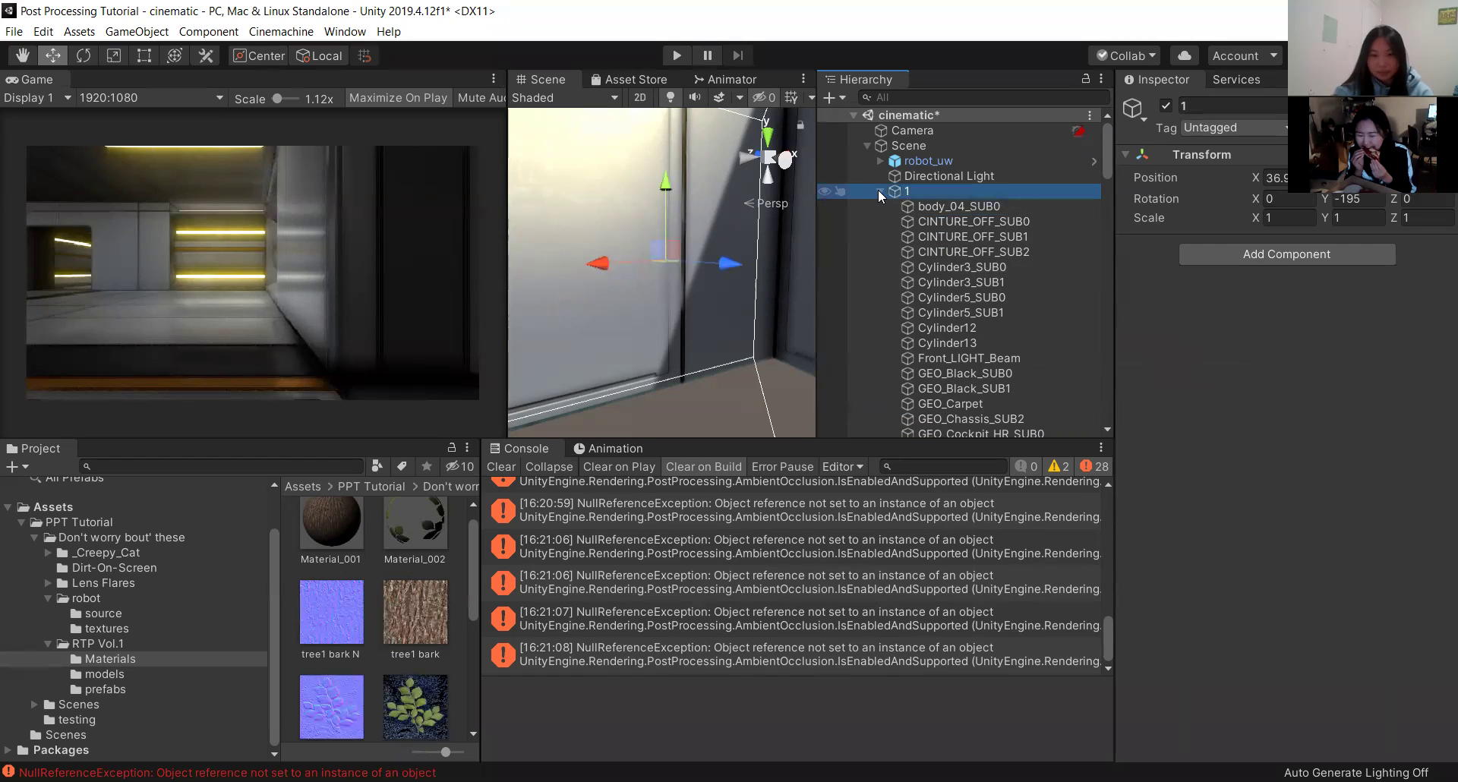
left_click(879, 191)
Look over the Post Processing volume and the Camera settings, and frame the Camera in the Scene view to see its surroundings.
left_click(947, 403)
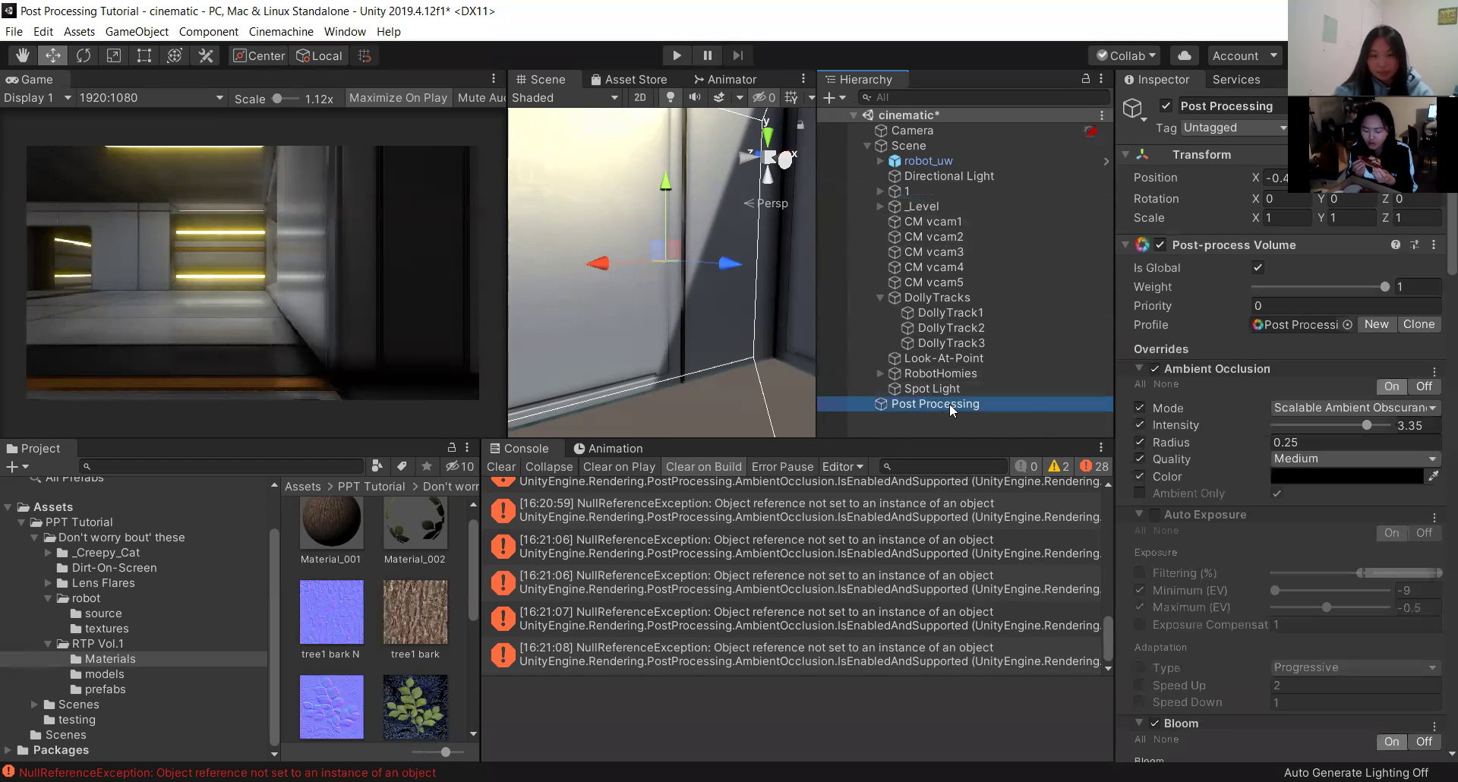
scroll(704, 296, "down", 1)
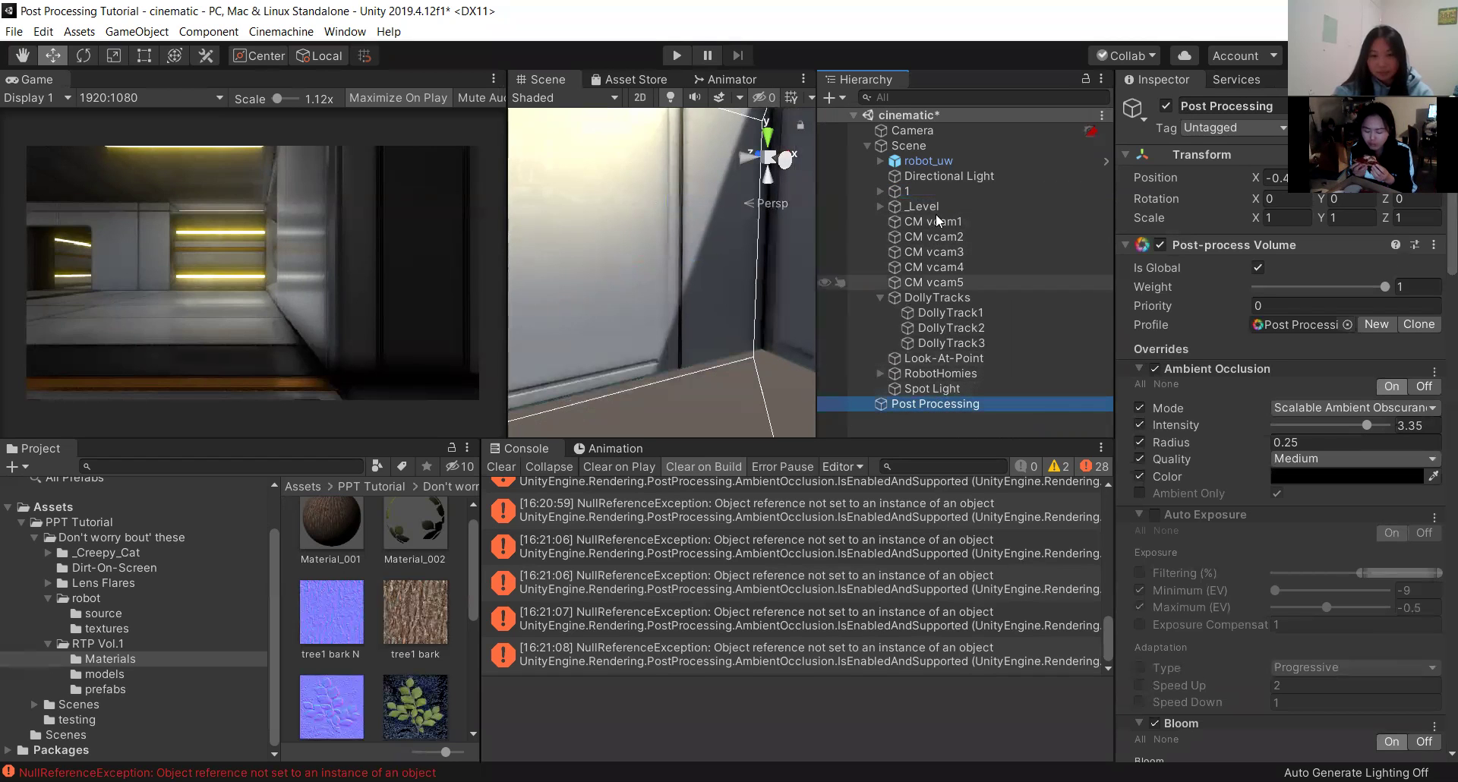
left_click(916, 144)
left_click(918, 129)
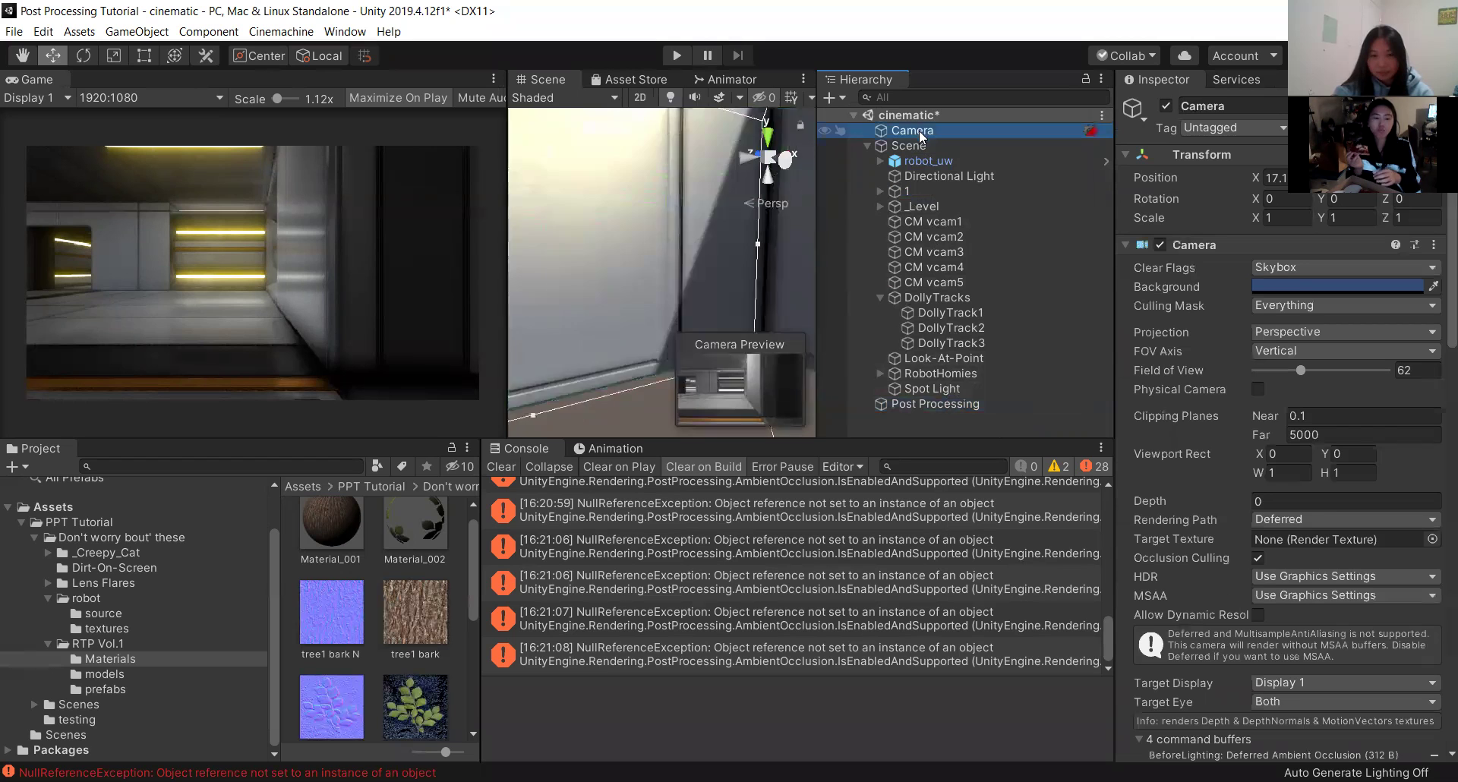
double_click(919, 130)
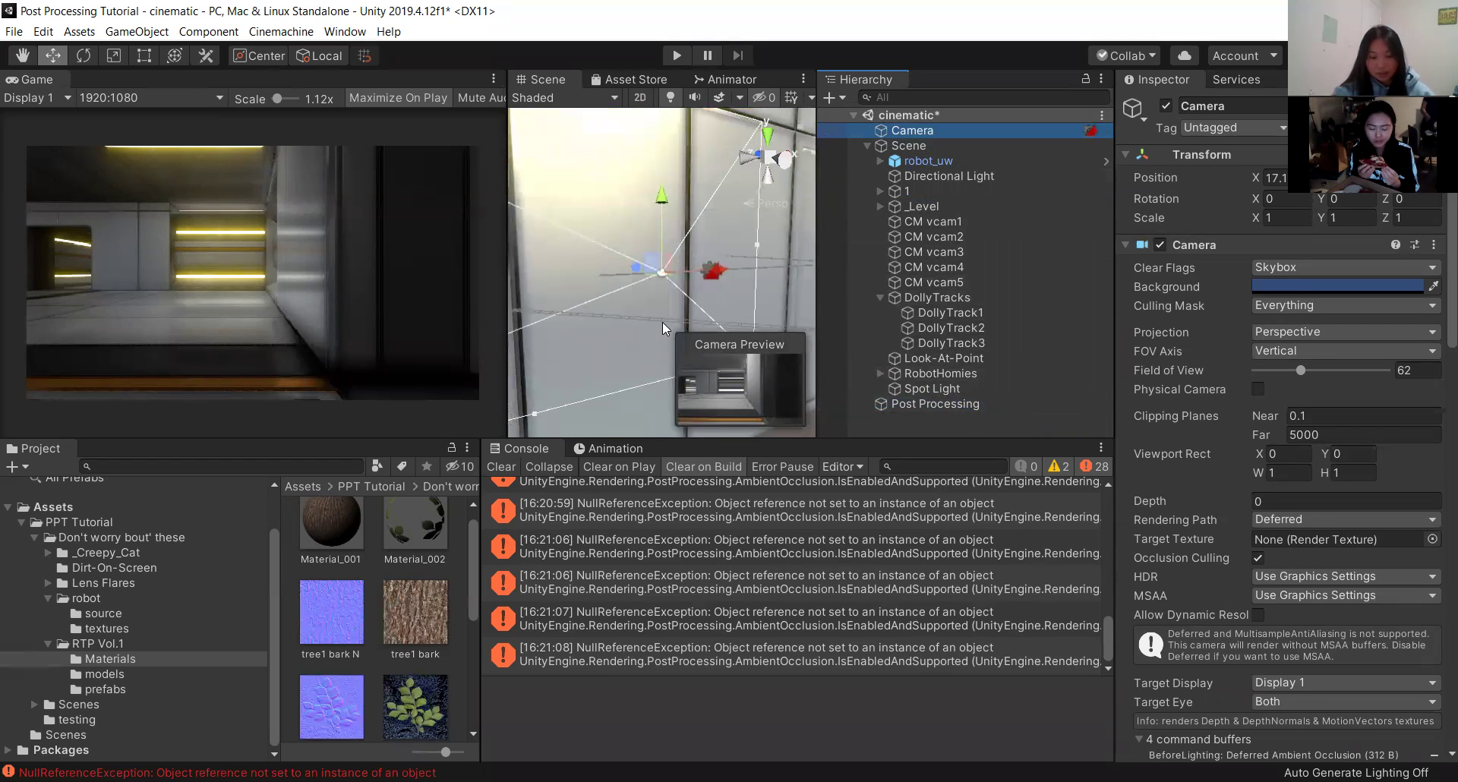
left_click_drag(663, 322, 793, 362, "alt")
left_click_drag(766, 248, 674, 289, "alt")
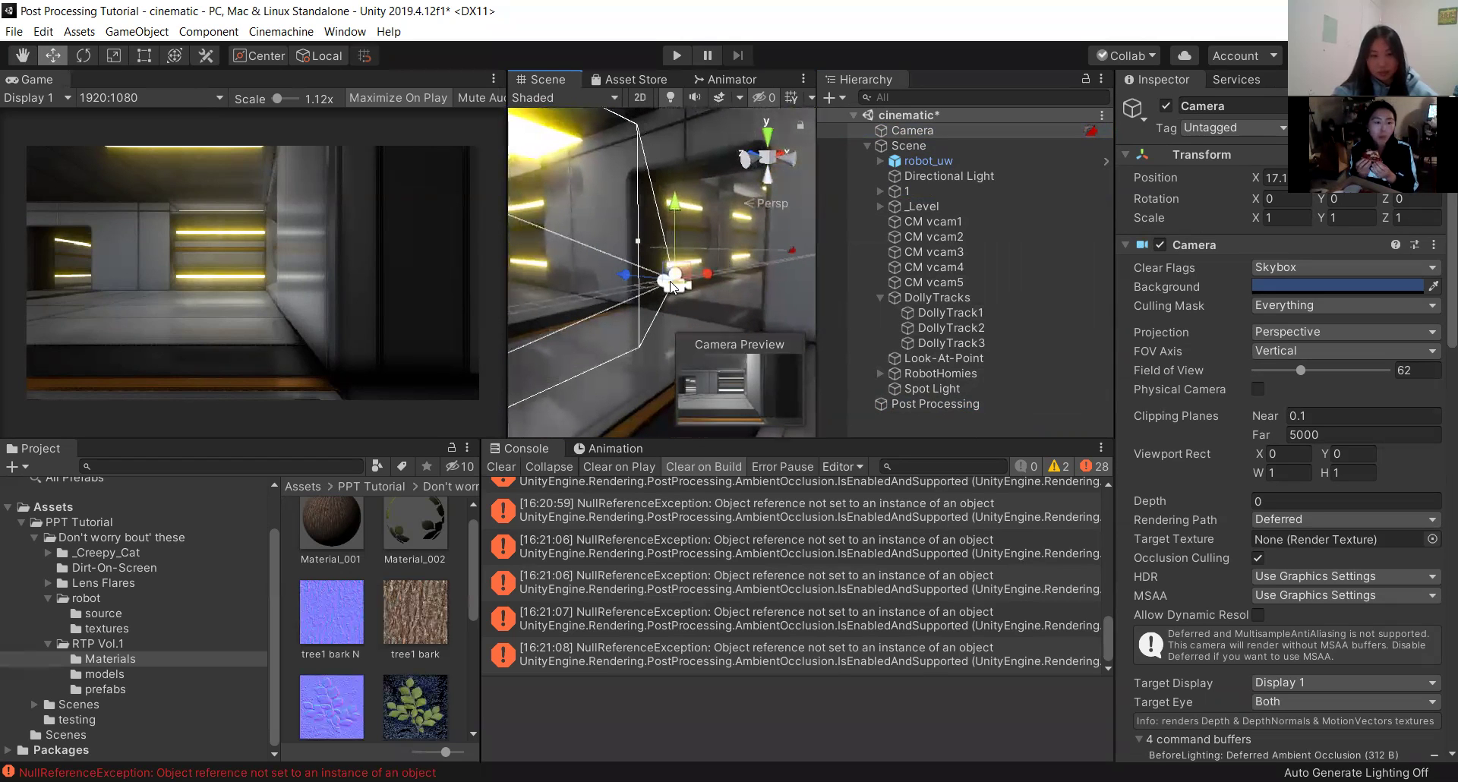
Add a 3D Cube at the root of the cinematic scene with nothing else selected.
left_click(918, 421)
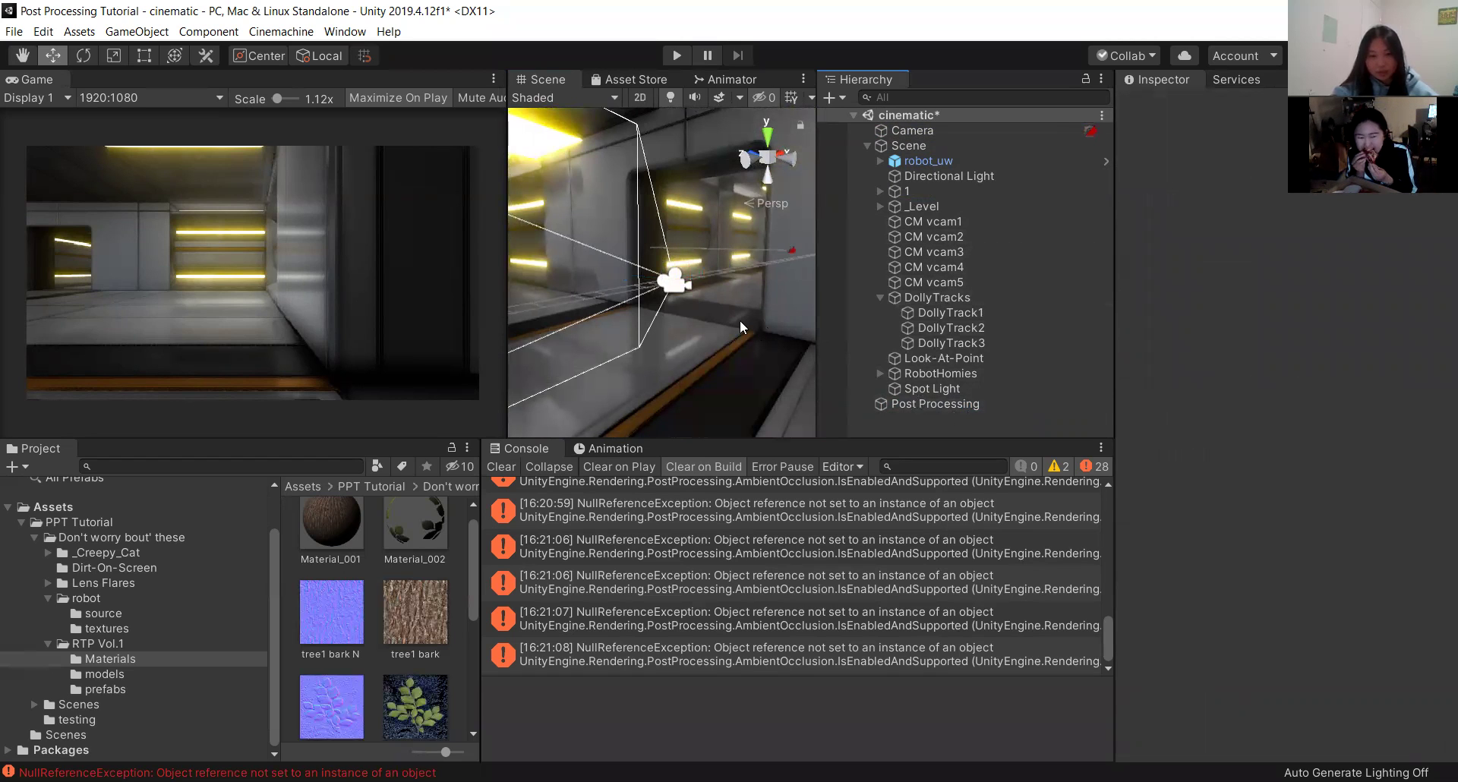
right_click_drag(739, 320, 629, 346)
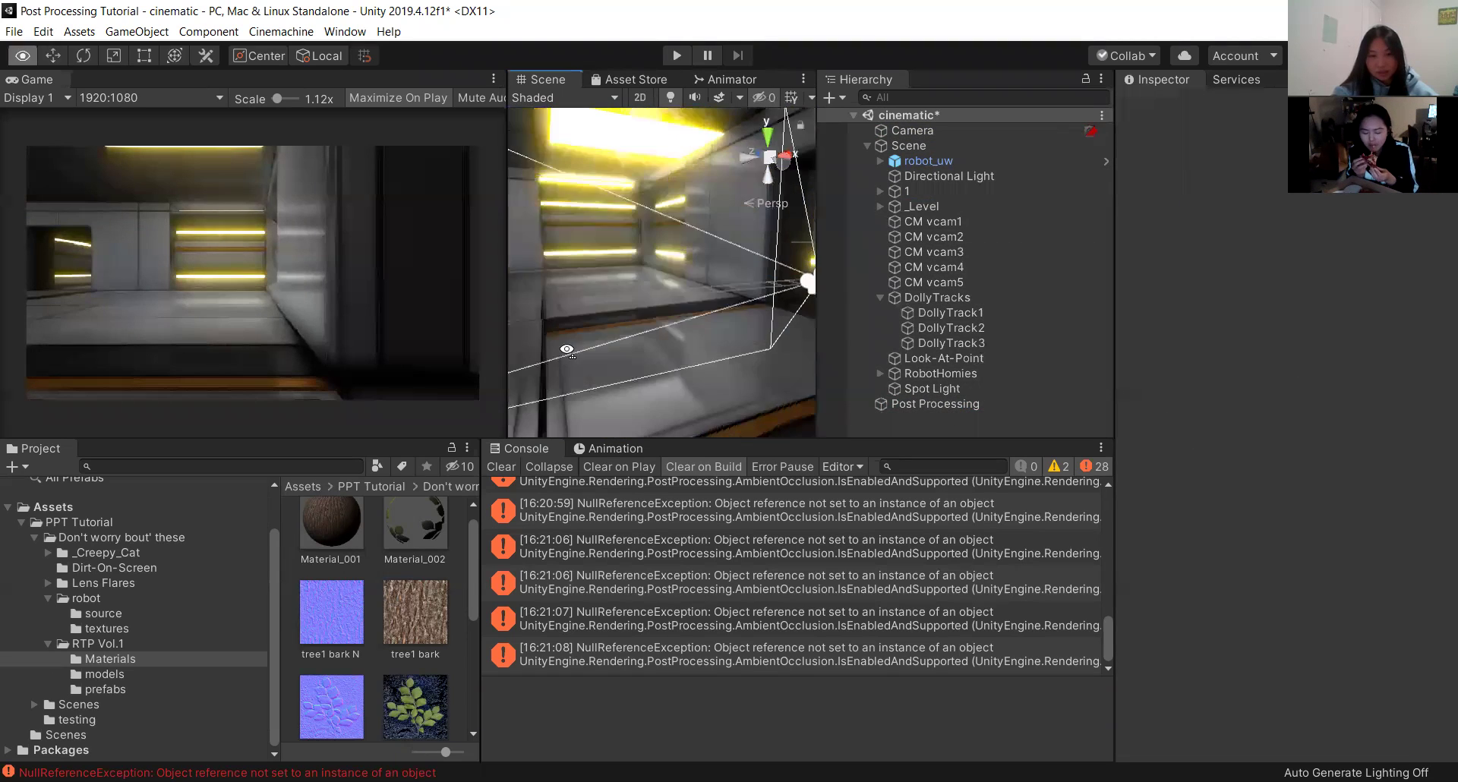
right_click(899, 420)
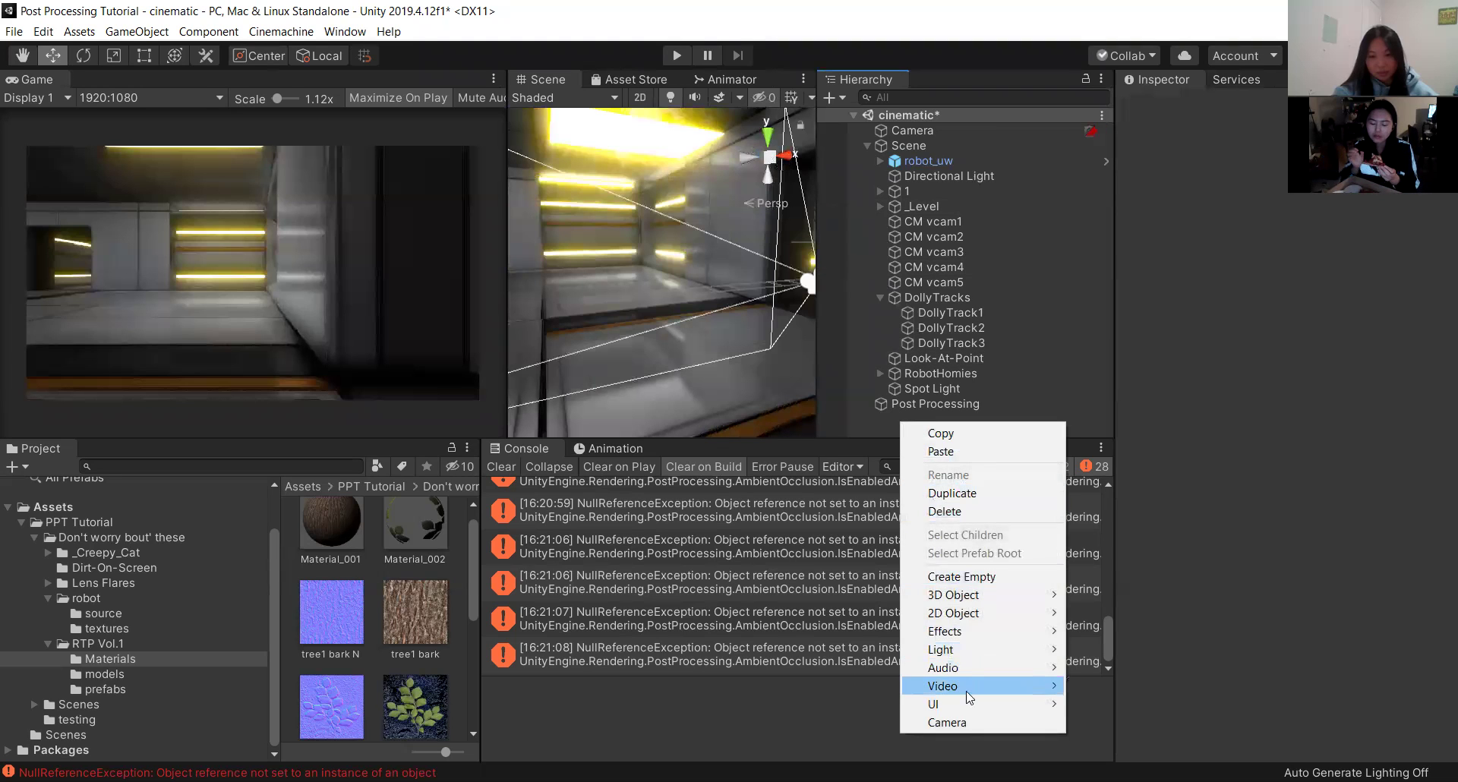
mouse_move(961, 595)
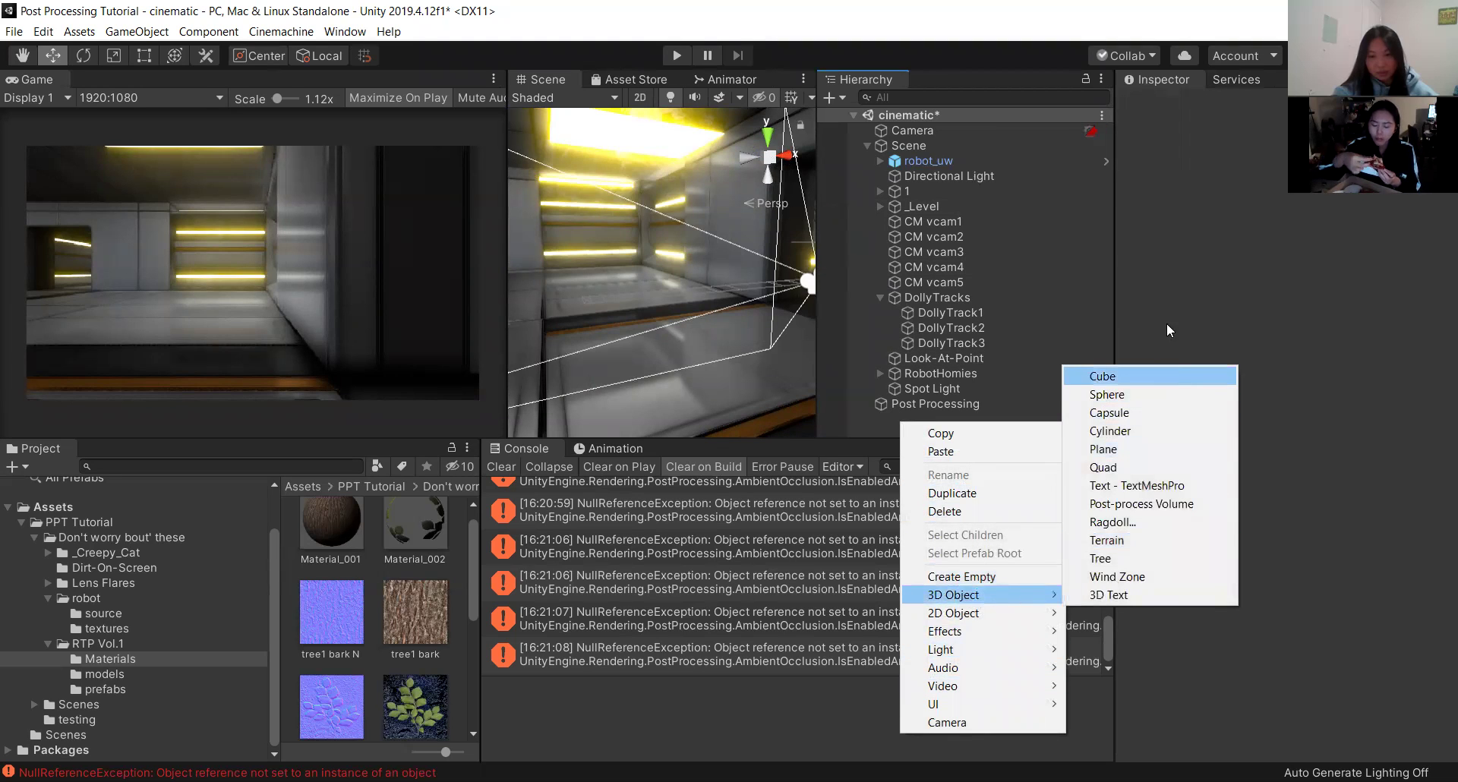
left_click(1154, 375)
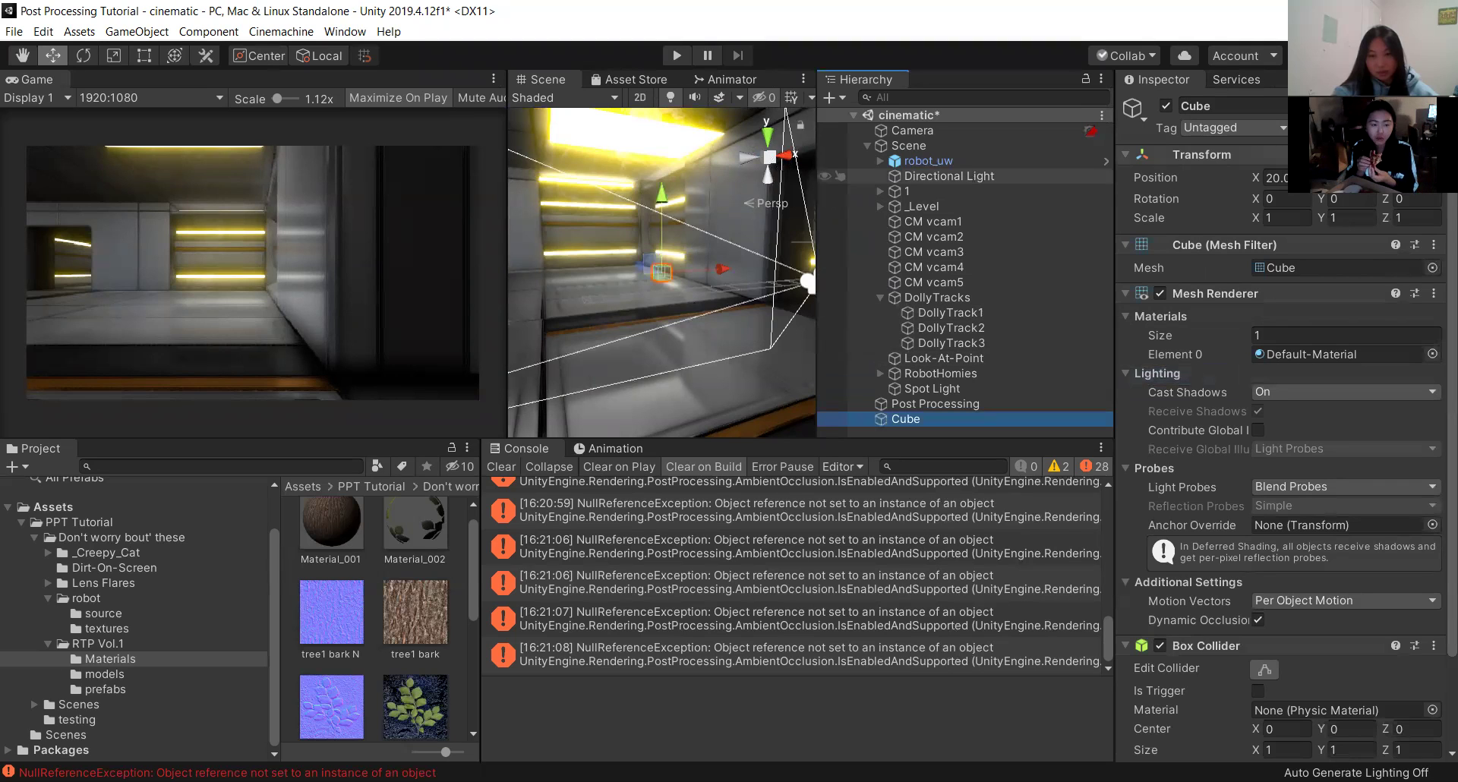
Copy the Camera's Transform component and paste its values onto the Cube's Transform.
left_click(968, 131)
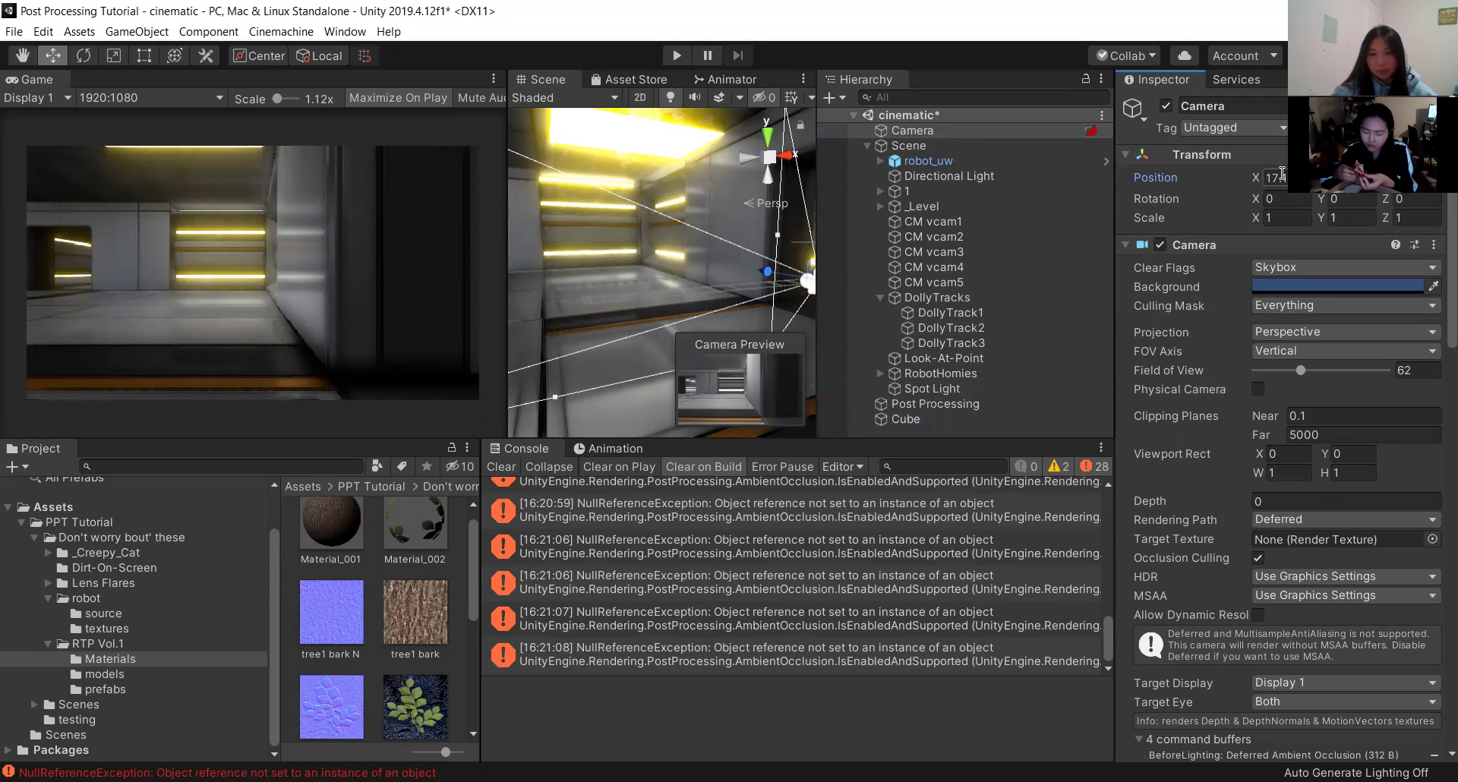
right_click(1188, 156)
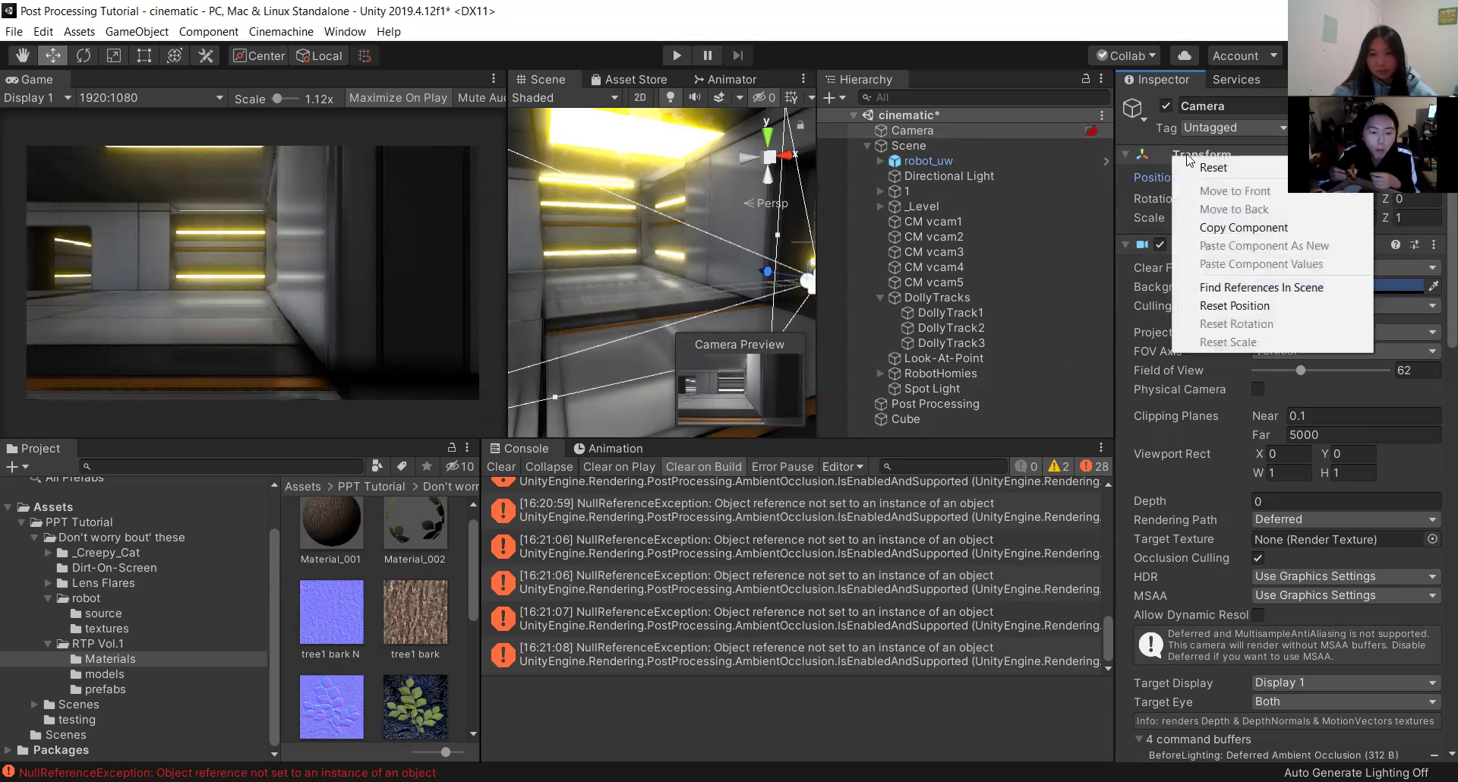
left_click(1243, 227)
left_click(940, 420)
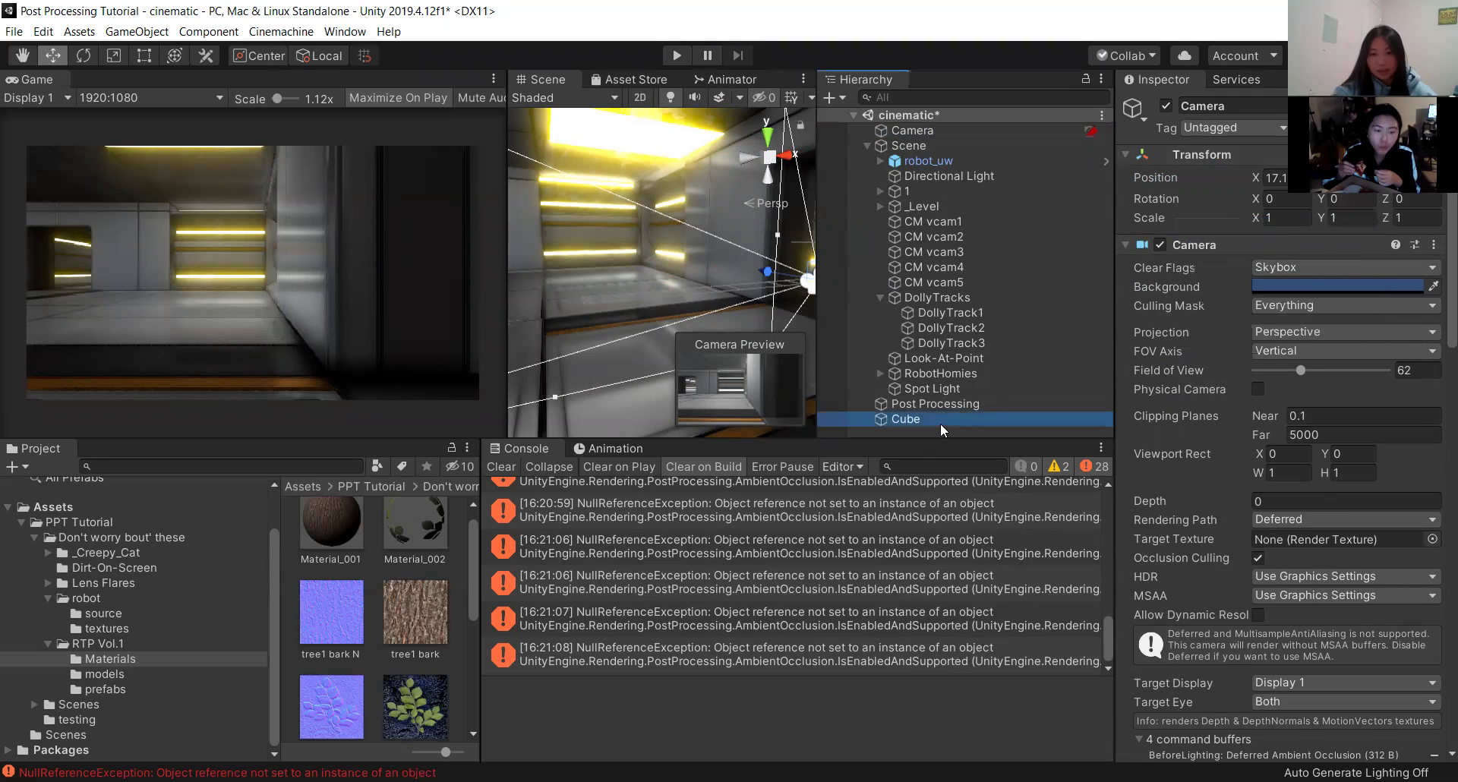
right_click(1202, 161)
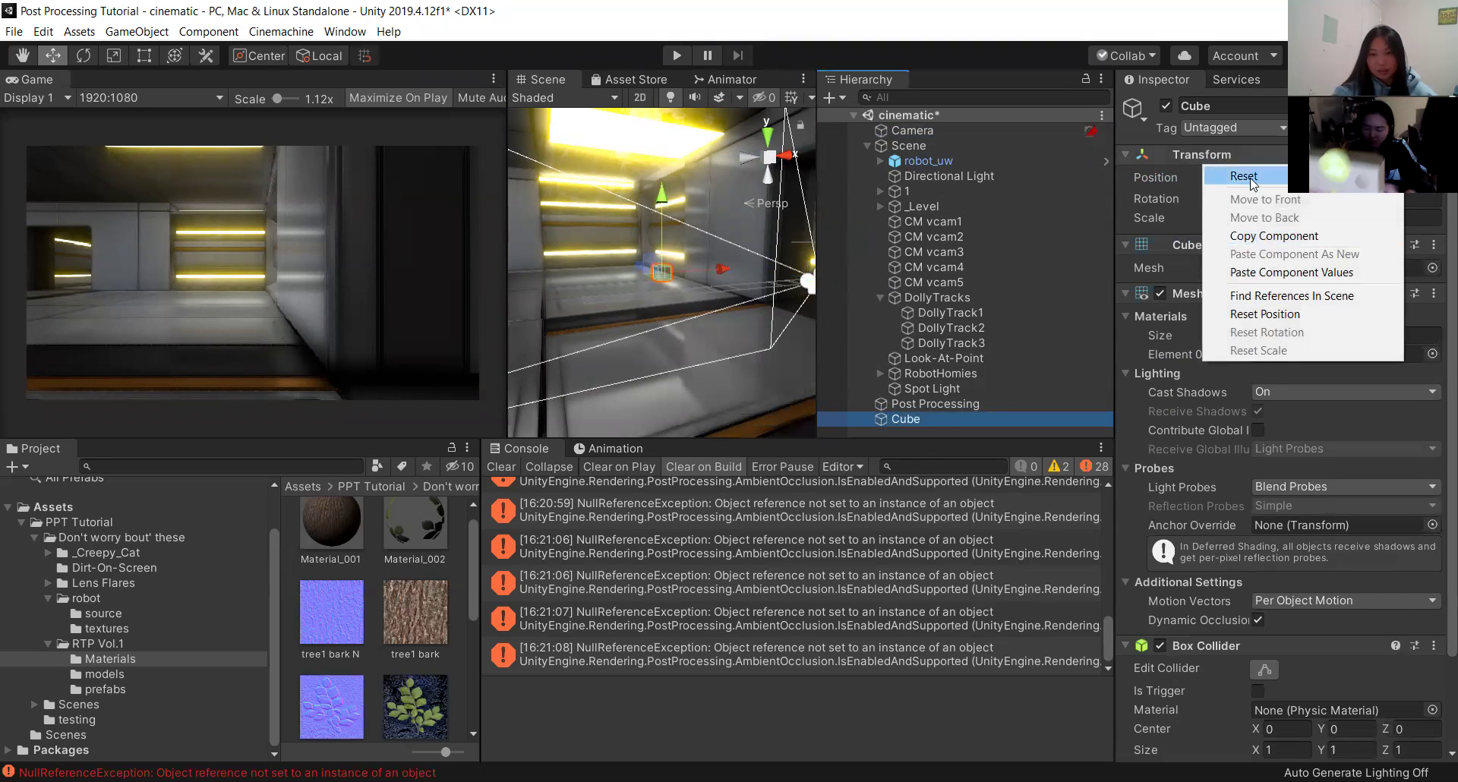
left_click(1279, 272)
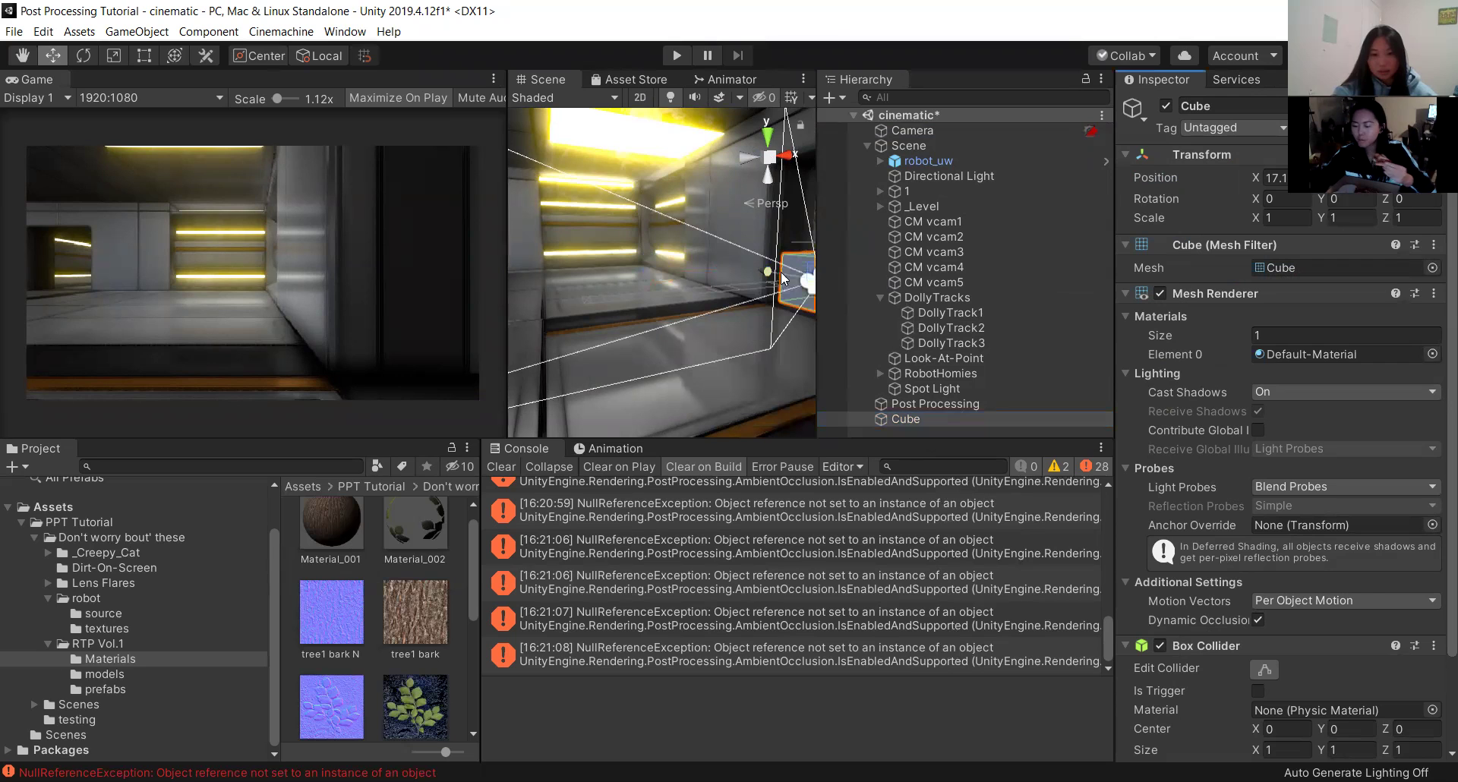
Move the Cube in front of the Camera and down to the floor near the orange strip, at about X 16.
left_click_drag(770, 279, 643, 249)
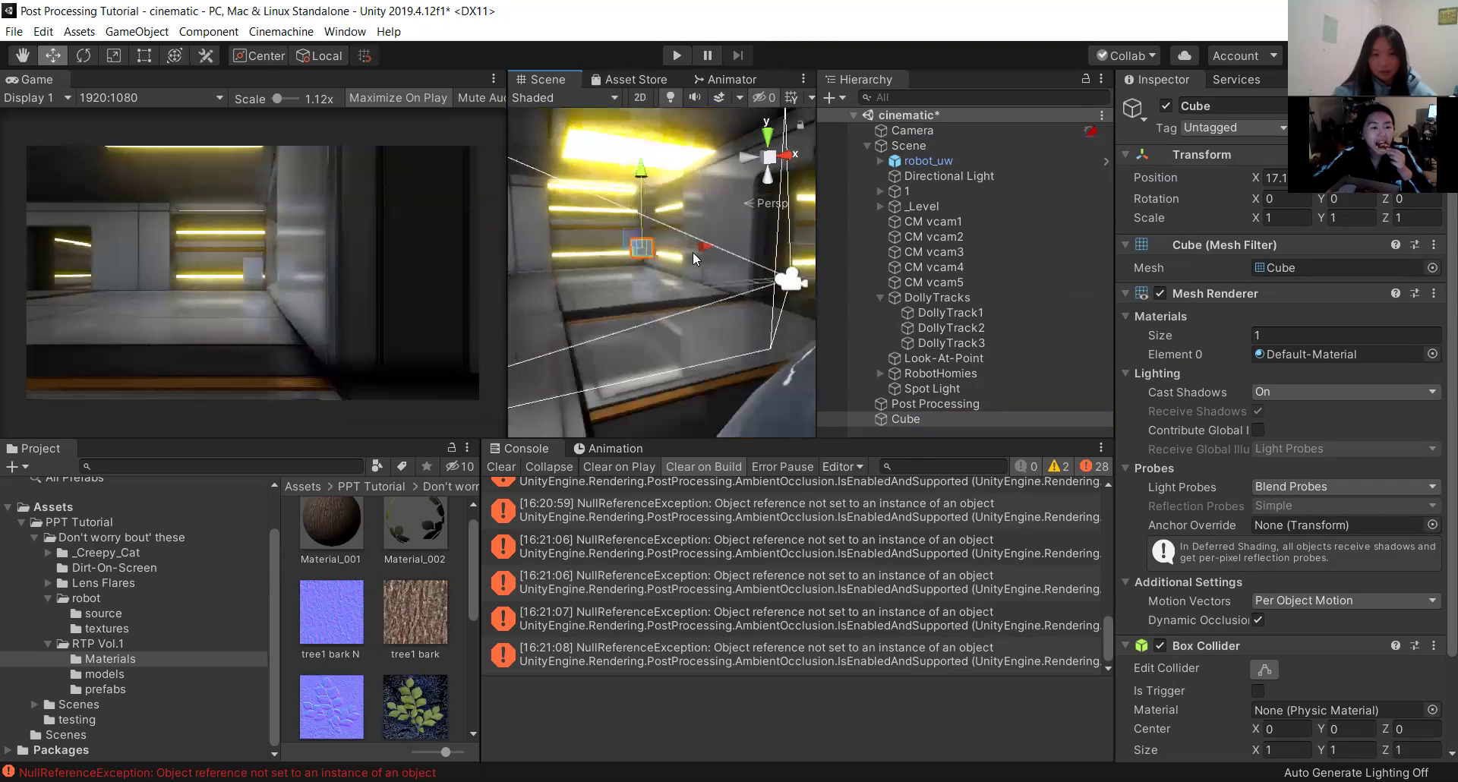
left_click_drag(642, 172, 644, 182)
left_click_drag(625, 256, 695, 300)
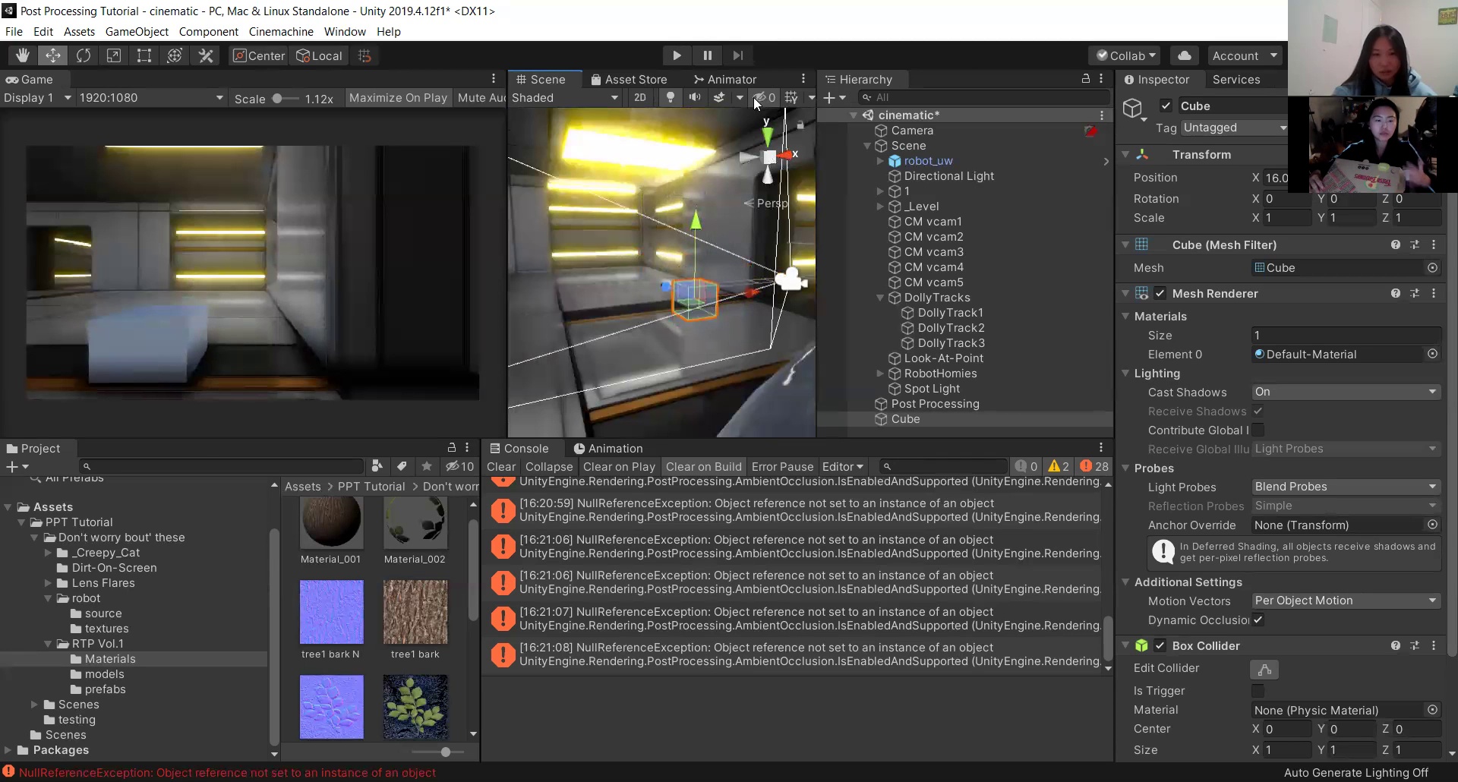
Widen the Scene view and inspect the Cube on the floor from several angles.
left_click_drag(812, 121, 923, 121)
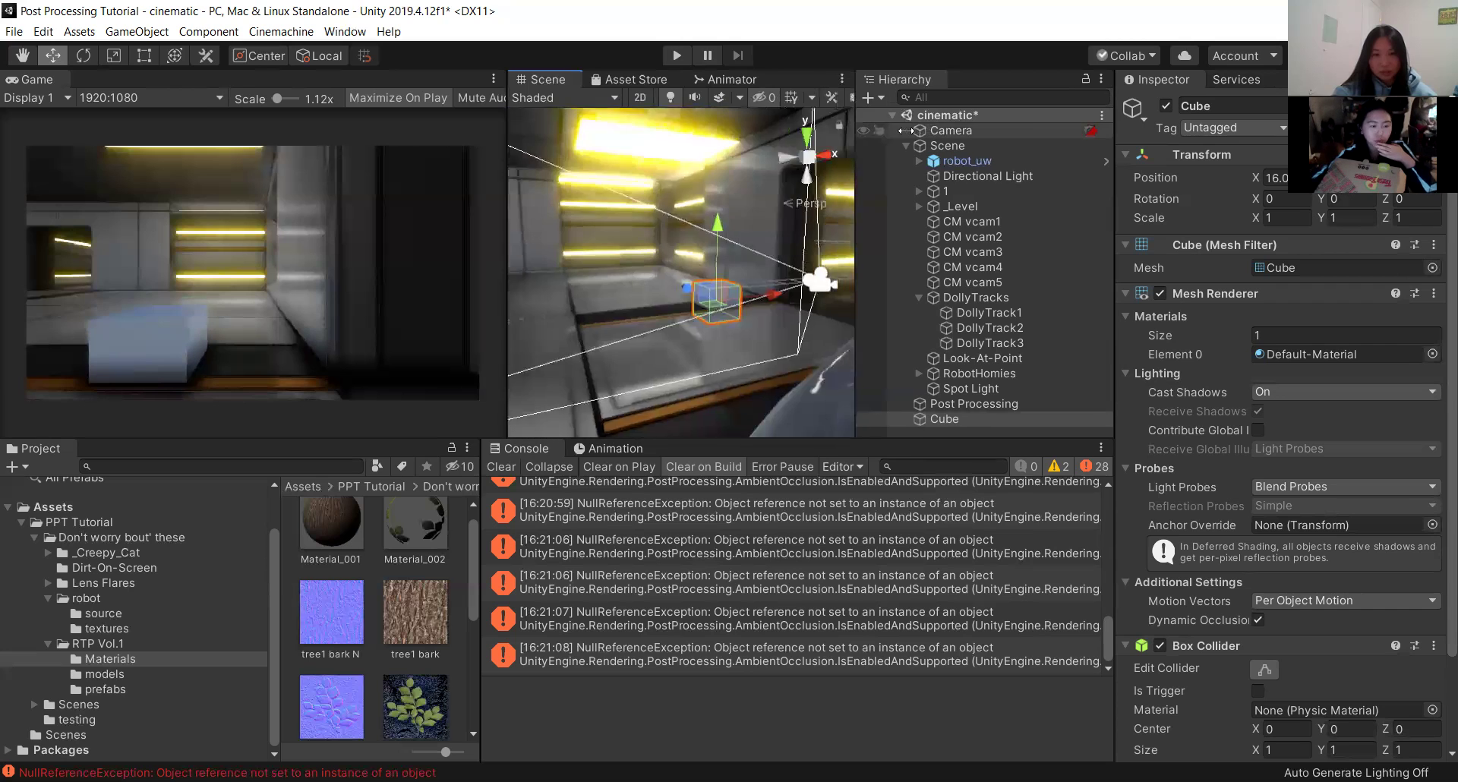
left_click(835, 316)
key("f")
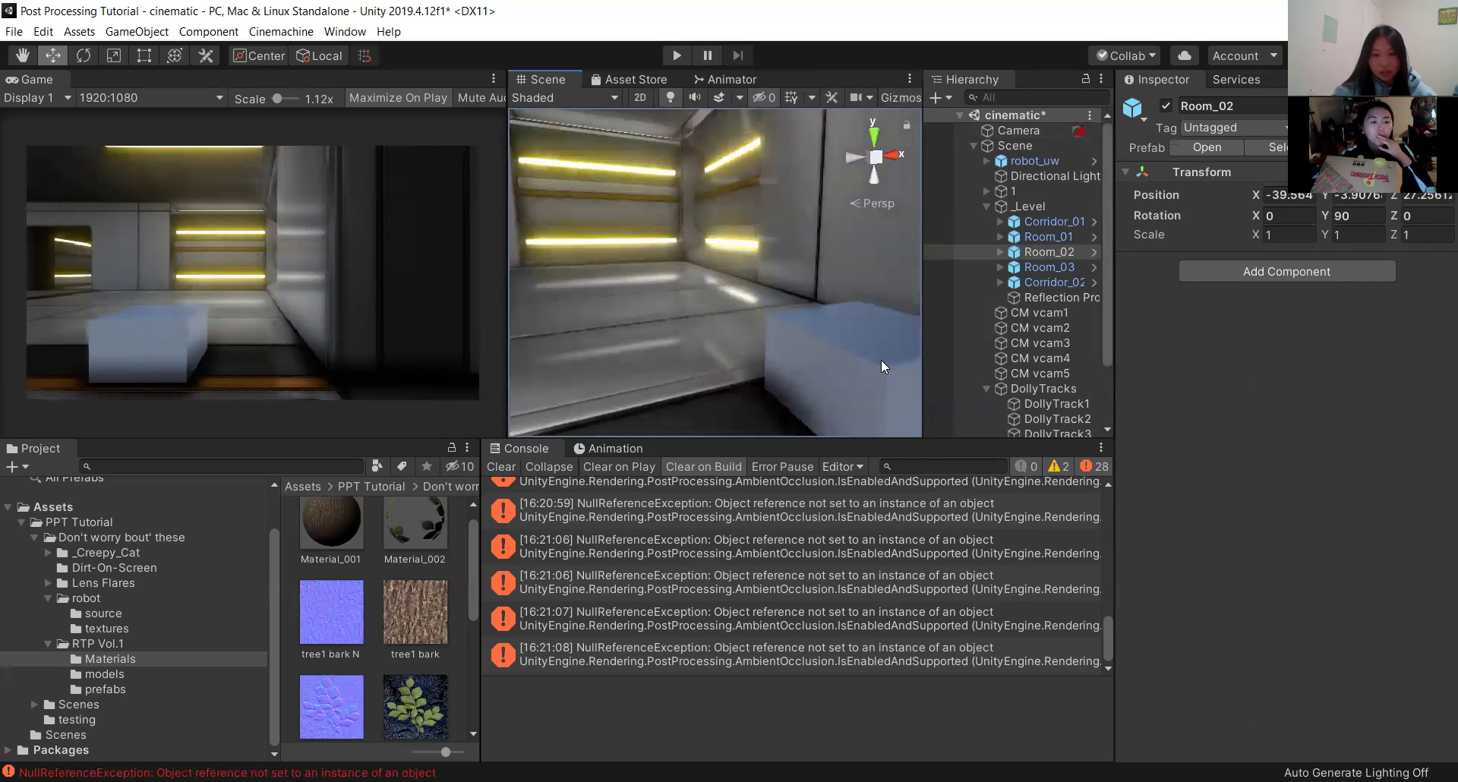
scroll(874, 380, "down", 3)
scroll(834, 325, "down", 2)
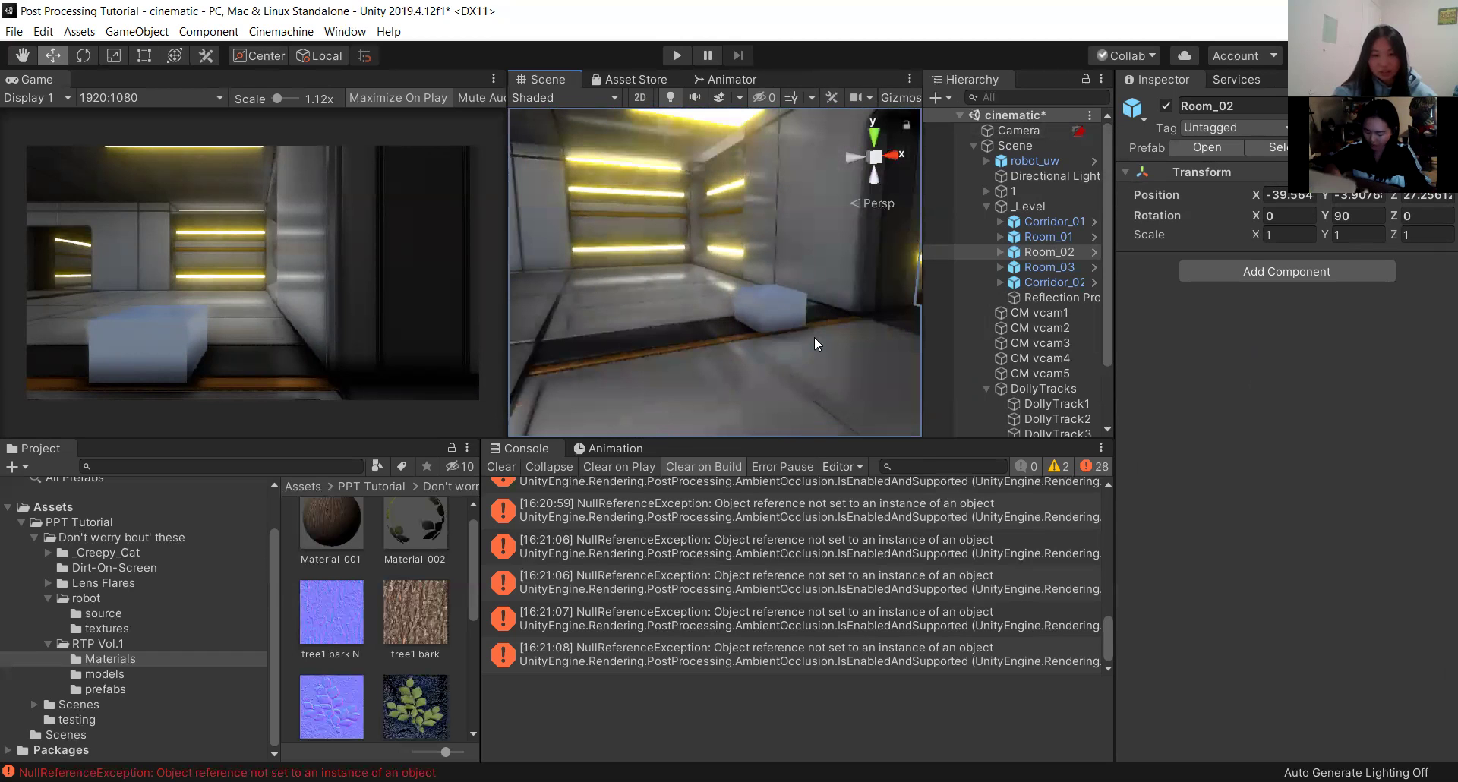
left_click_drag(789, 348, 853, 407, "alt")
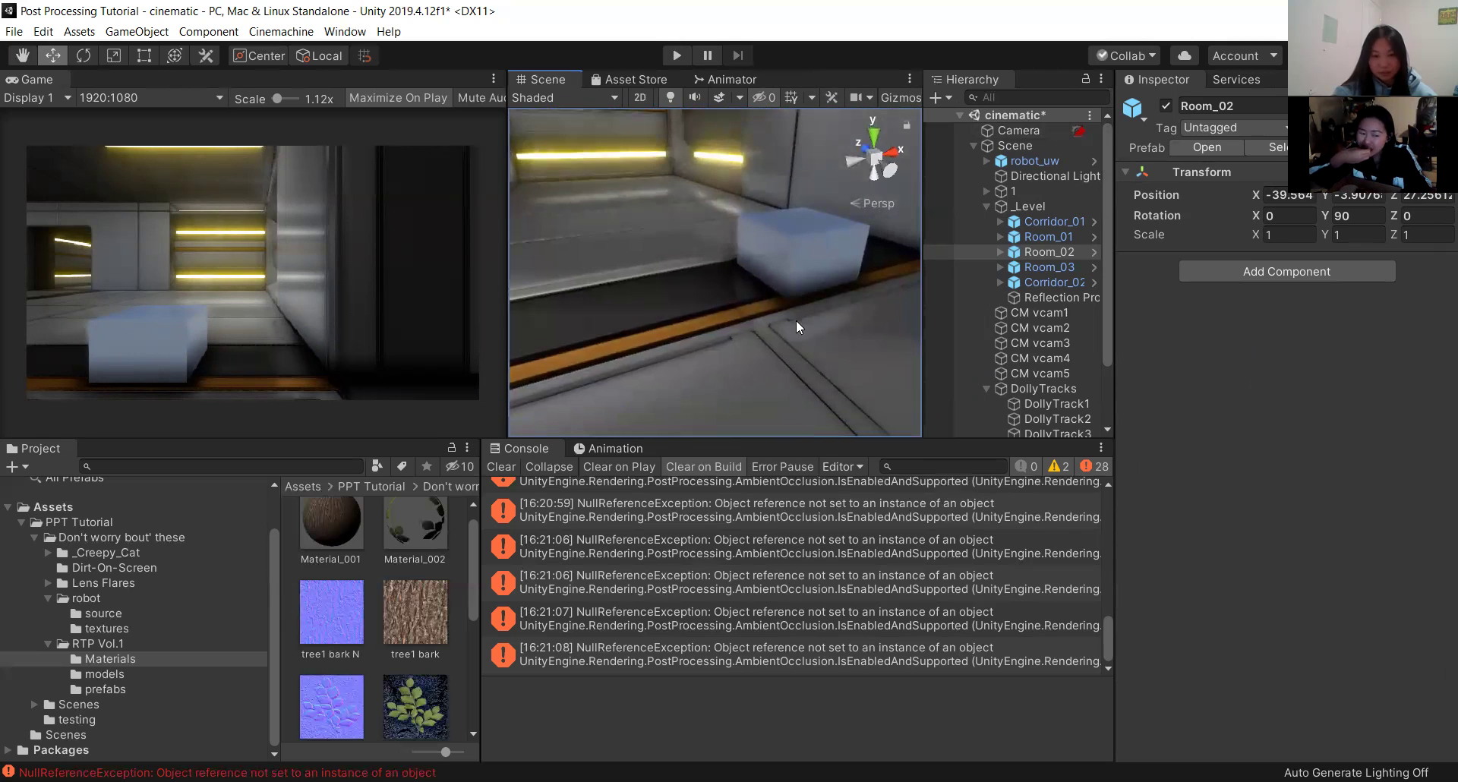
mouse_move(797, 347)
left_mouse_down("alt")
mouse_move(782, 319)
mouse_move(791, 350)
left_mouse_up("alt")
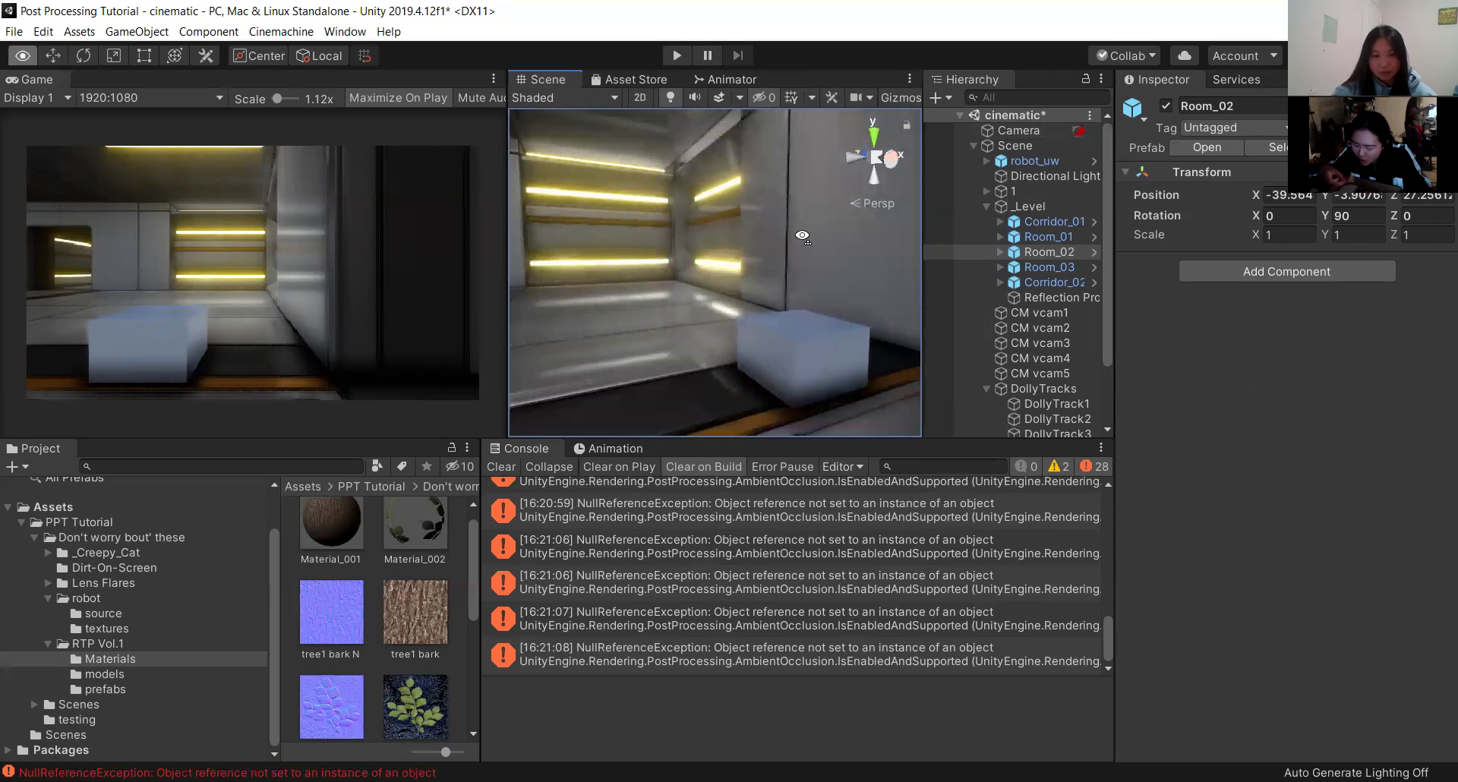
Assign the Wall_Atlas_01_Dif material to the Cube's Mesh Renderer and check it in the Scene view.
left_click(791, 350)
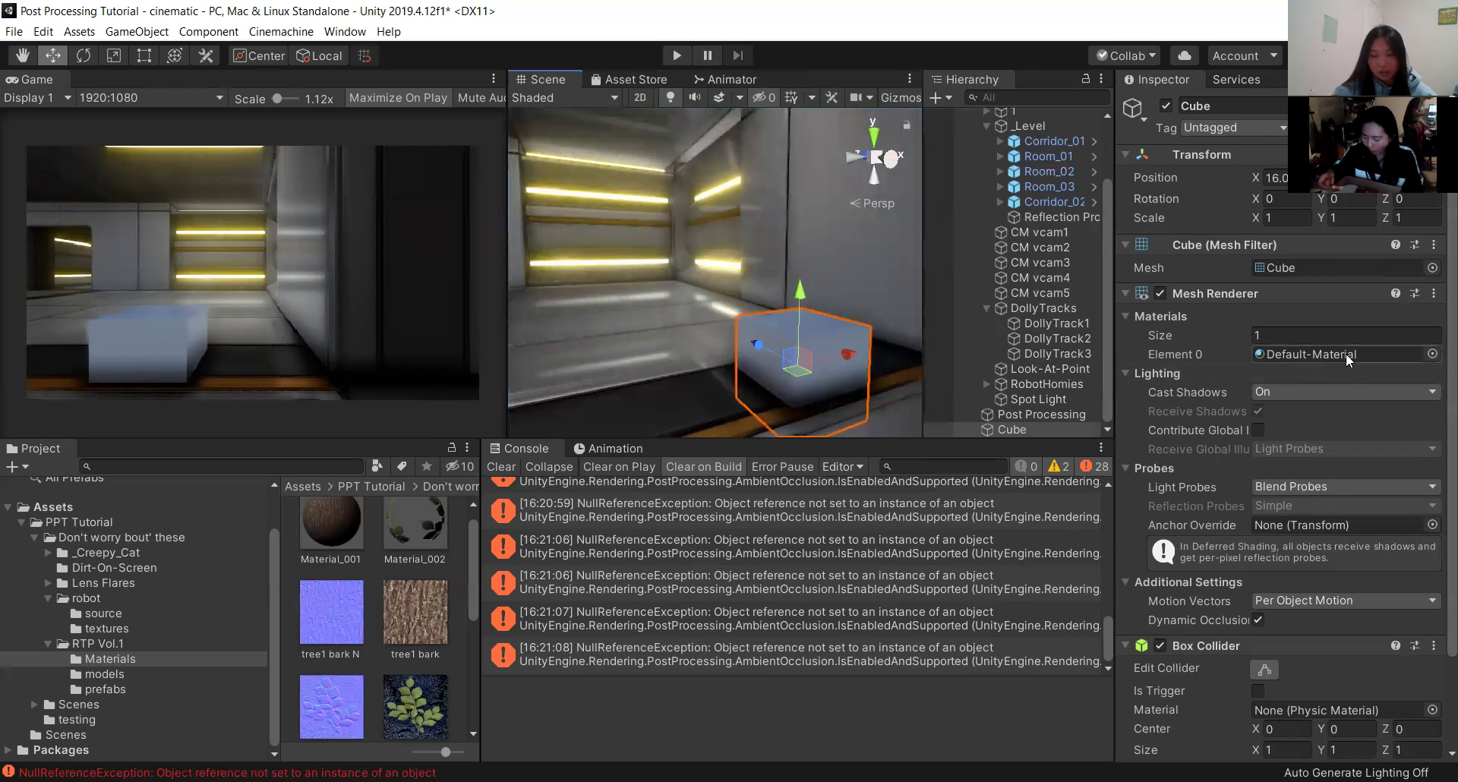
left_click(1432, 354)
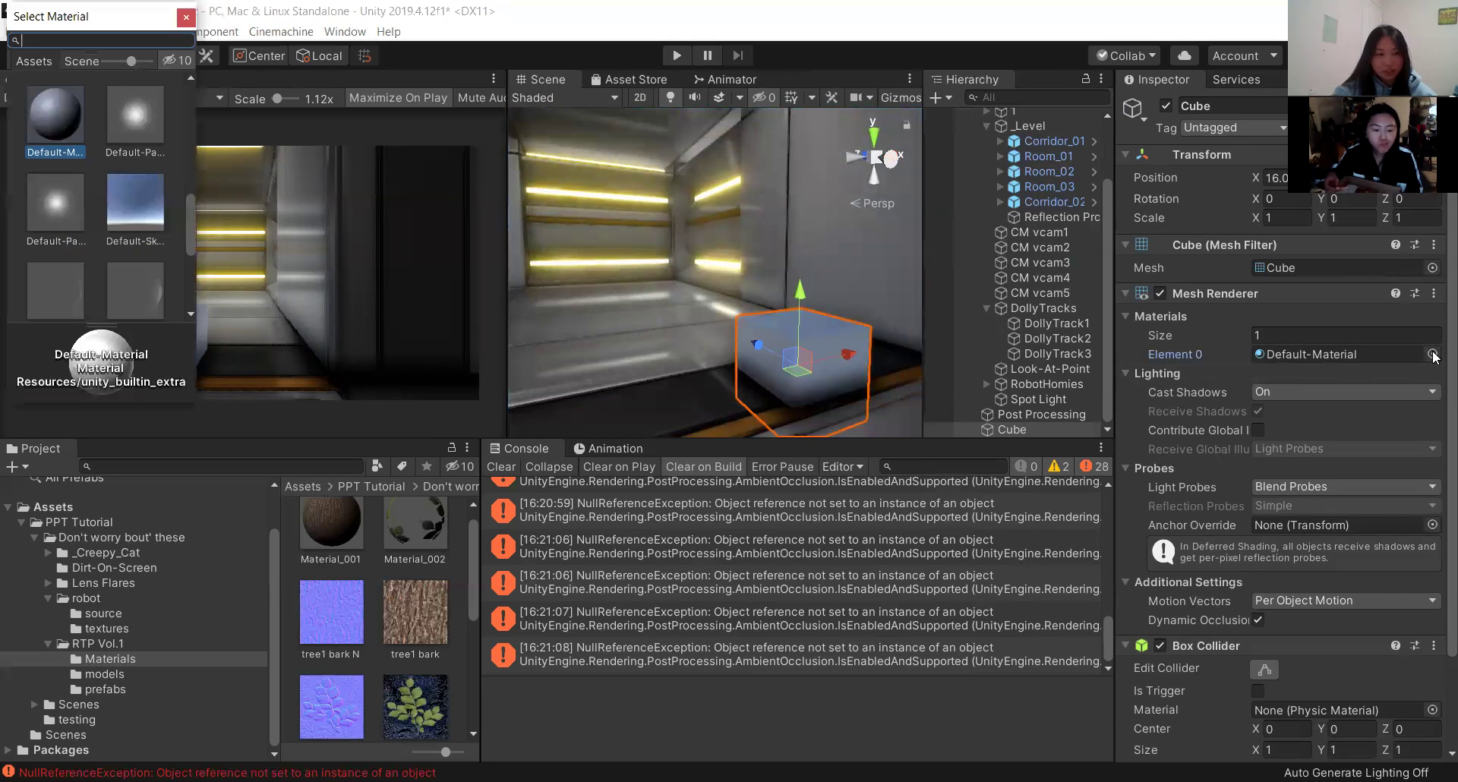
scroll(99, 220, "down", 6)
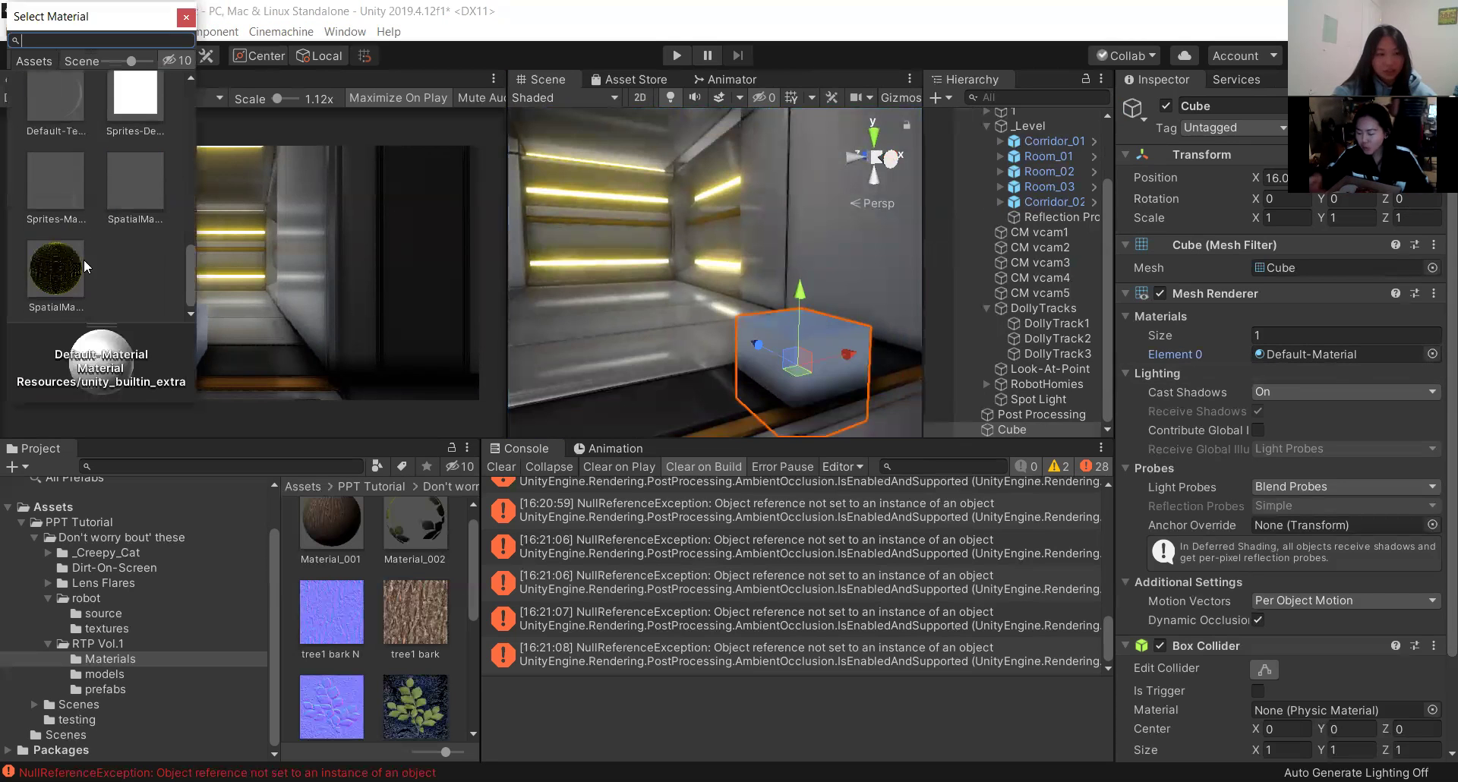
scroll(100, 222, "down", 1)
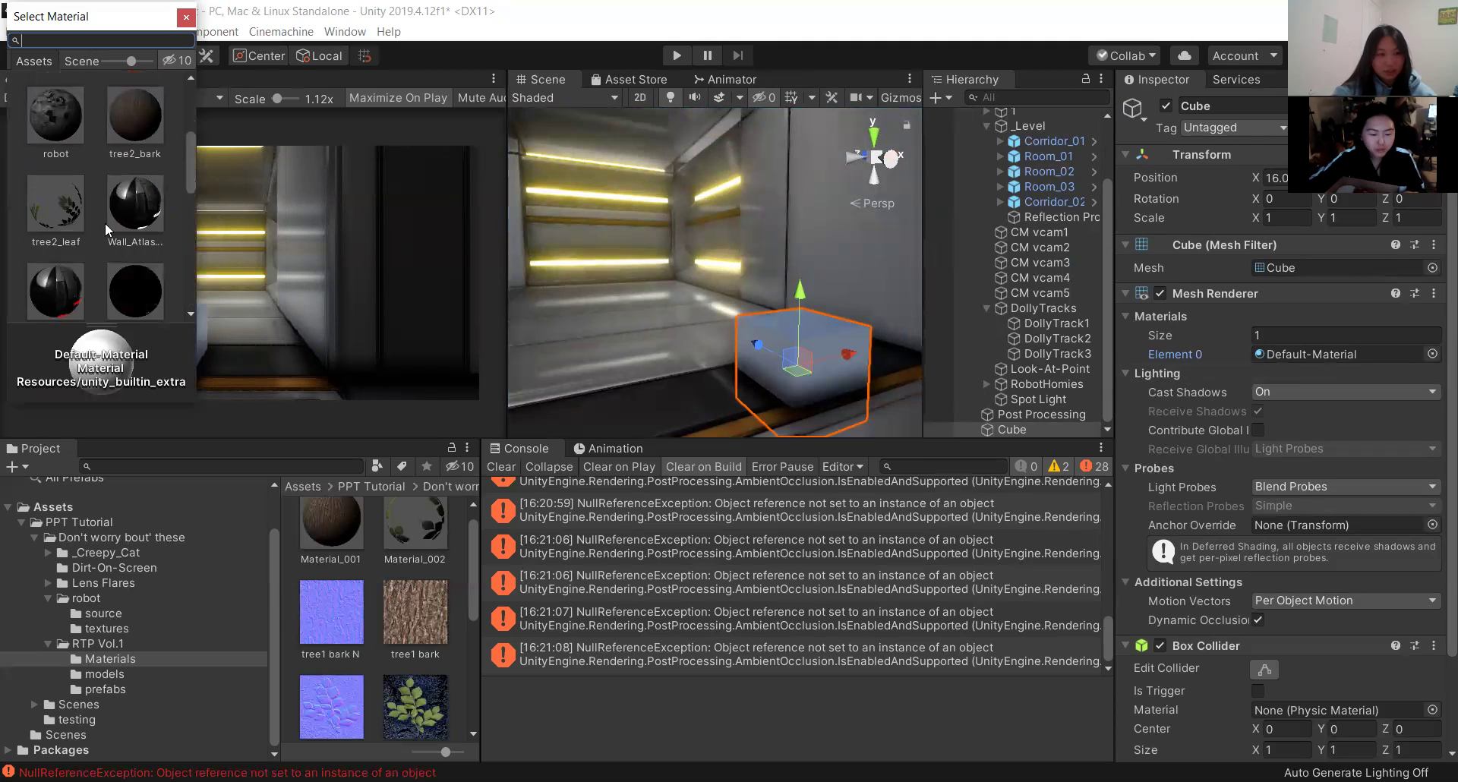
scroll(135, 212, "down", 2)
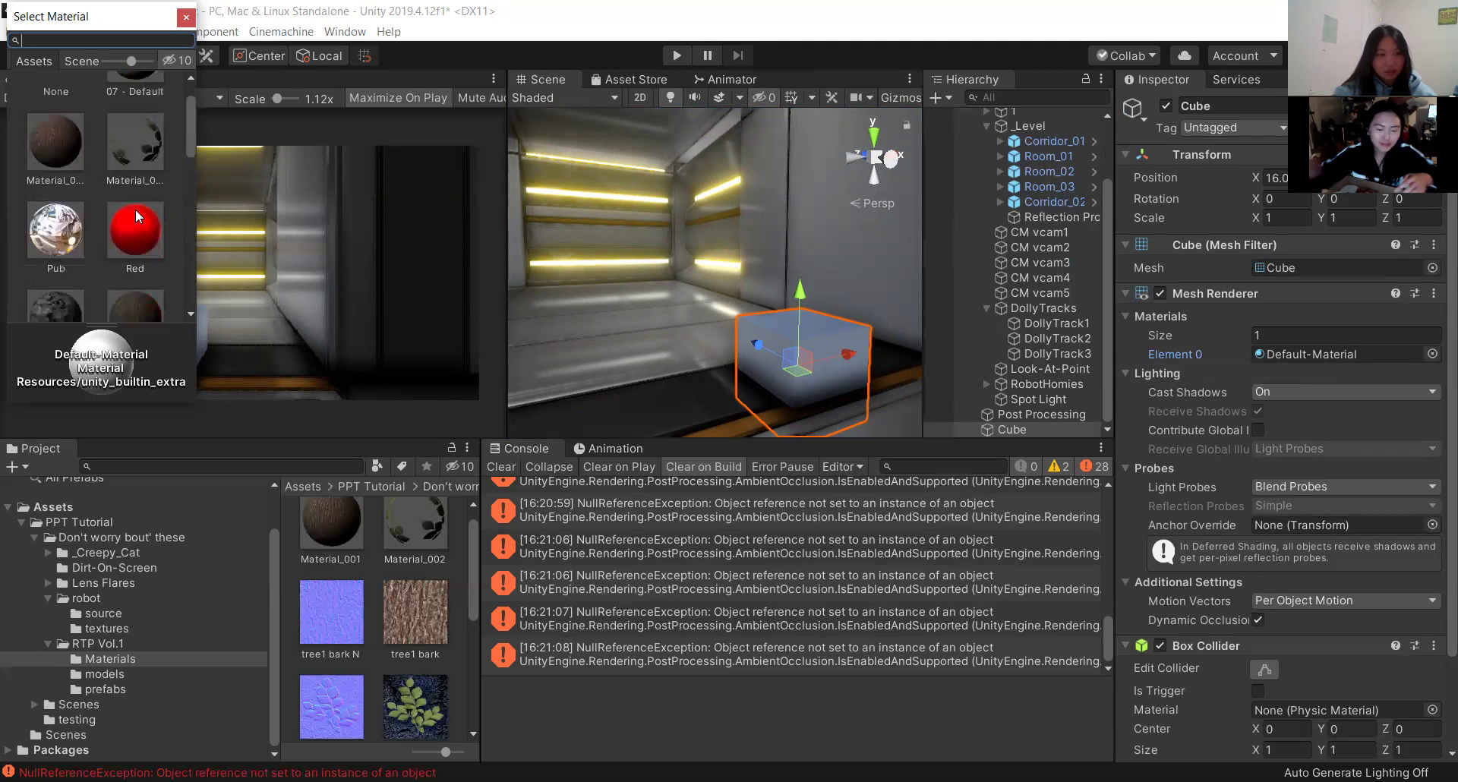
left_click(138, 213)
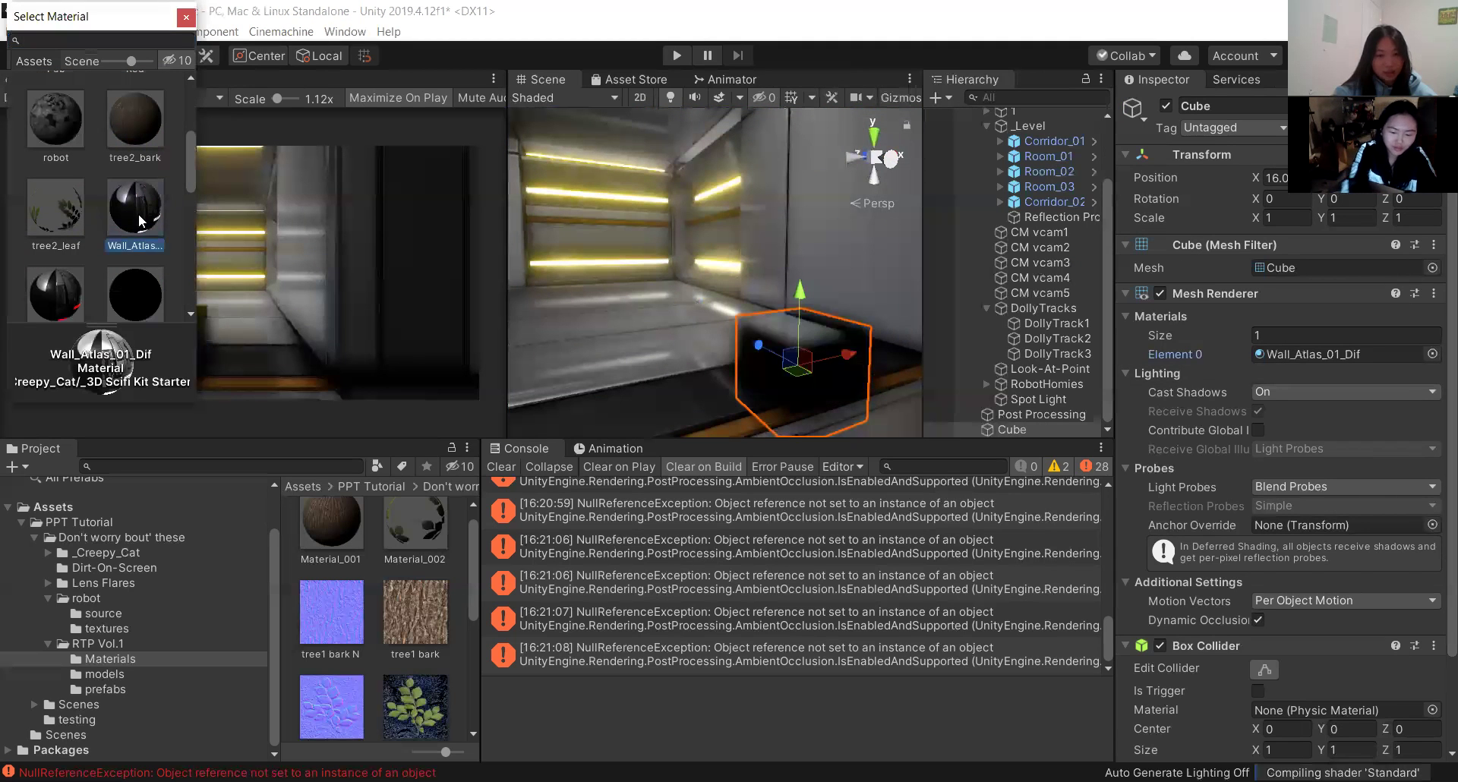
double_click(138, 212)
right_click_drag(869, 285, 811, 353)
left_click(847, 349)
left_click(811, 353)
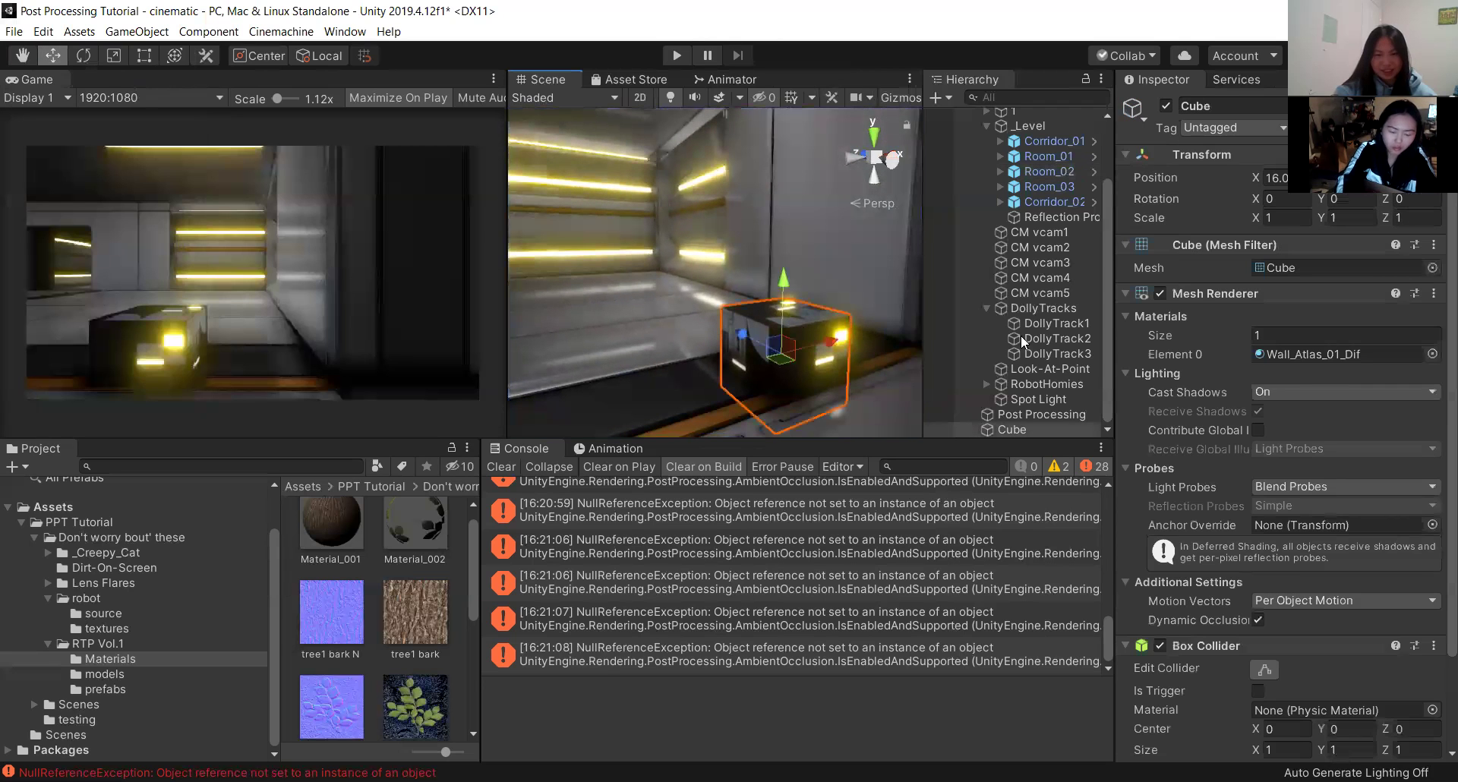
Set the Cube's material back to Default-Material and deselect the Cube.
left_click(1432, 354)
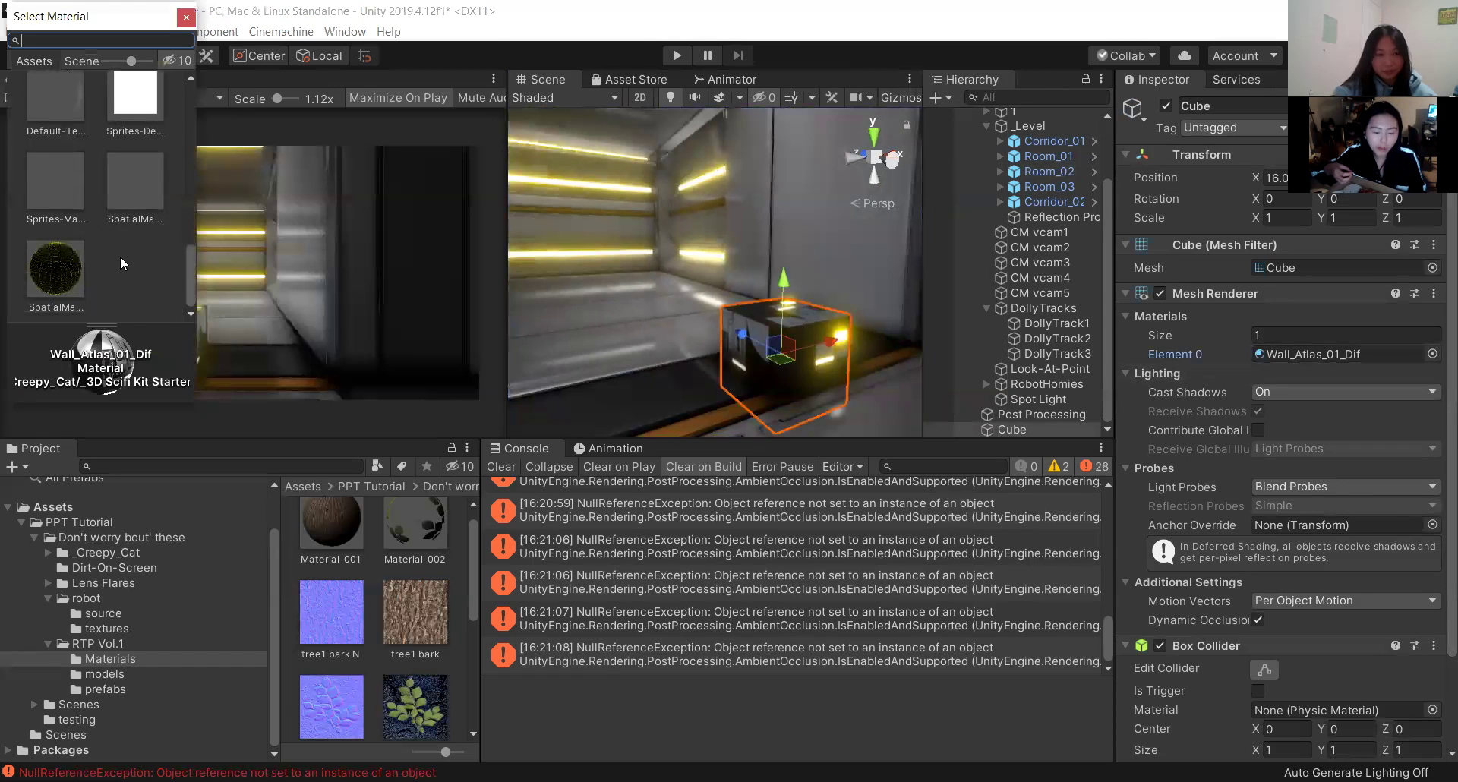
scroll(93, 226, "up", 5)
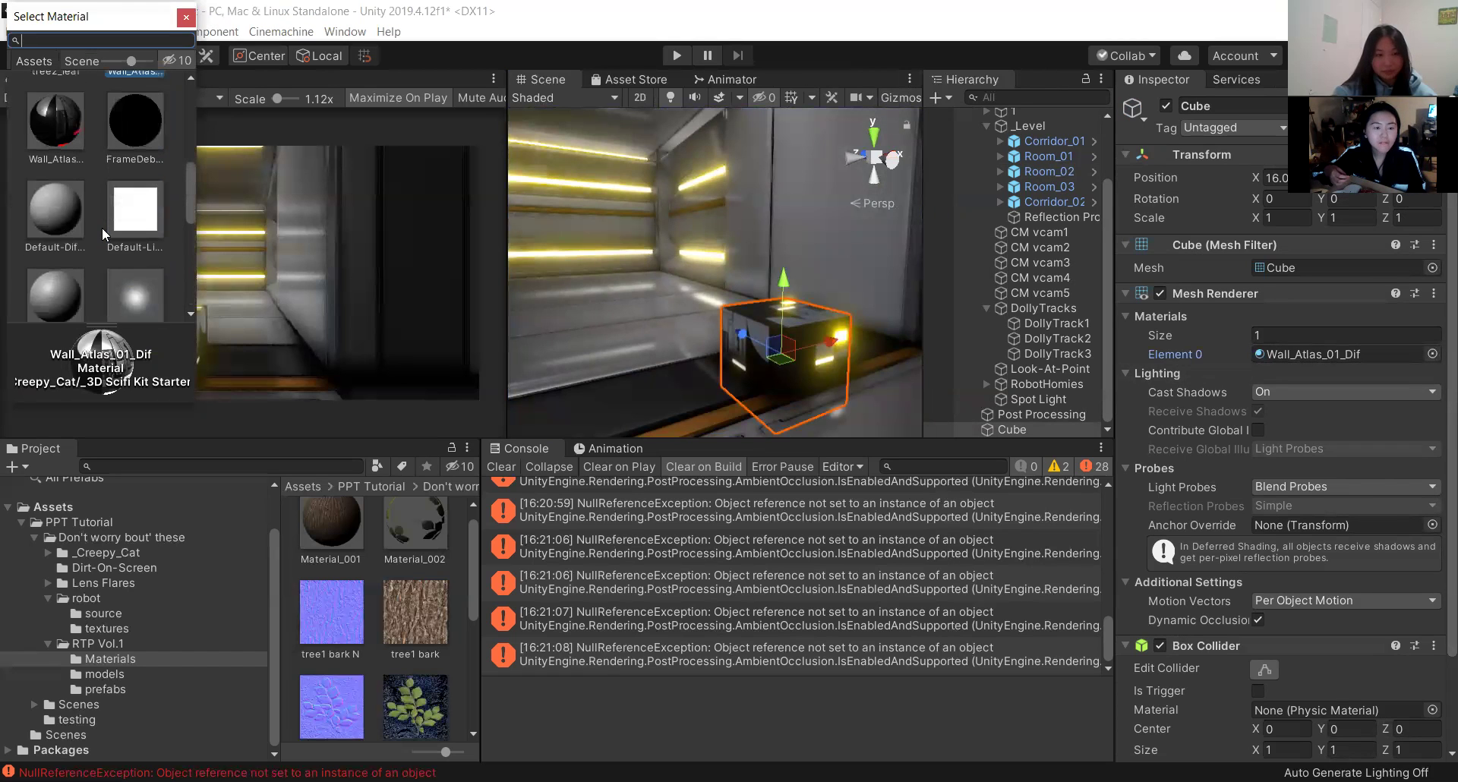
scroll(102, 227, "up", 2)
scroll(99, 226, "down", 1)
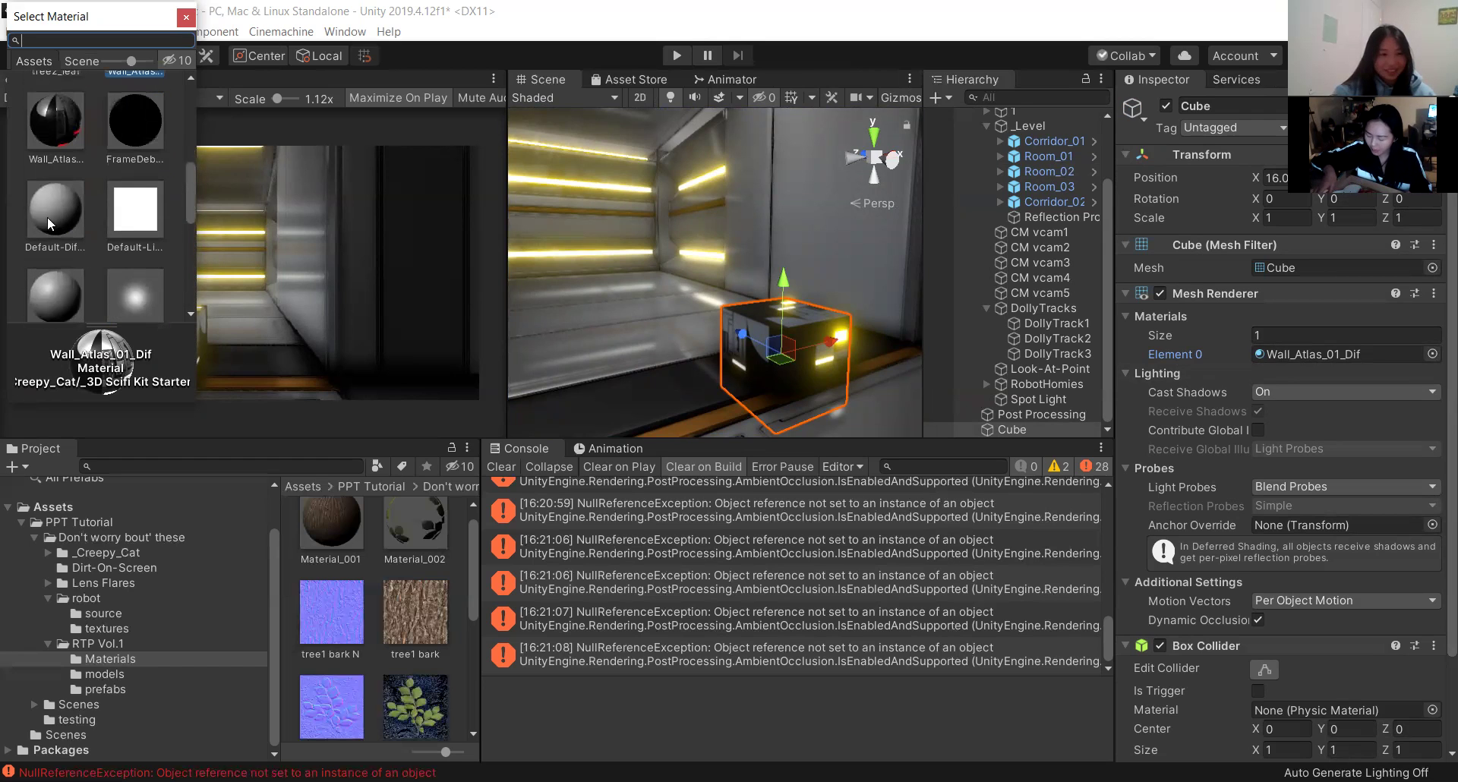
left_click(55, 209)
left_click(1151, 330)
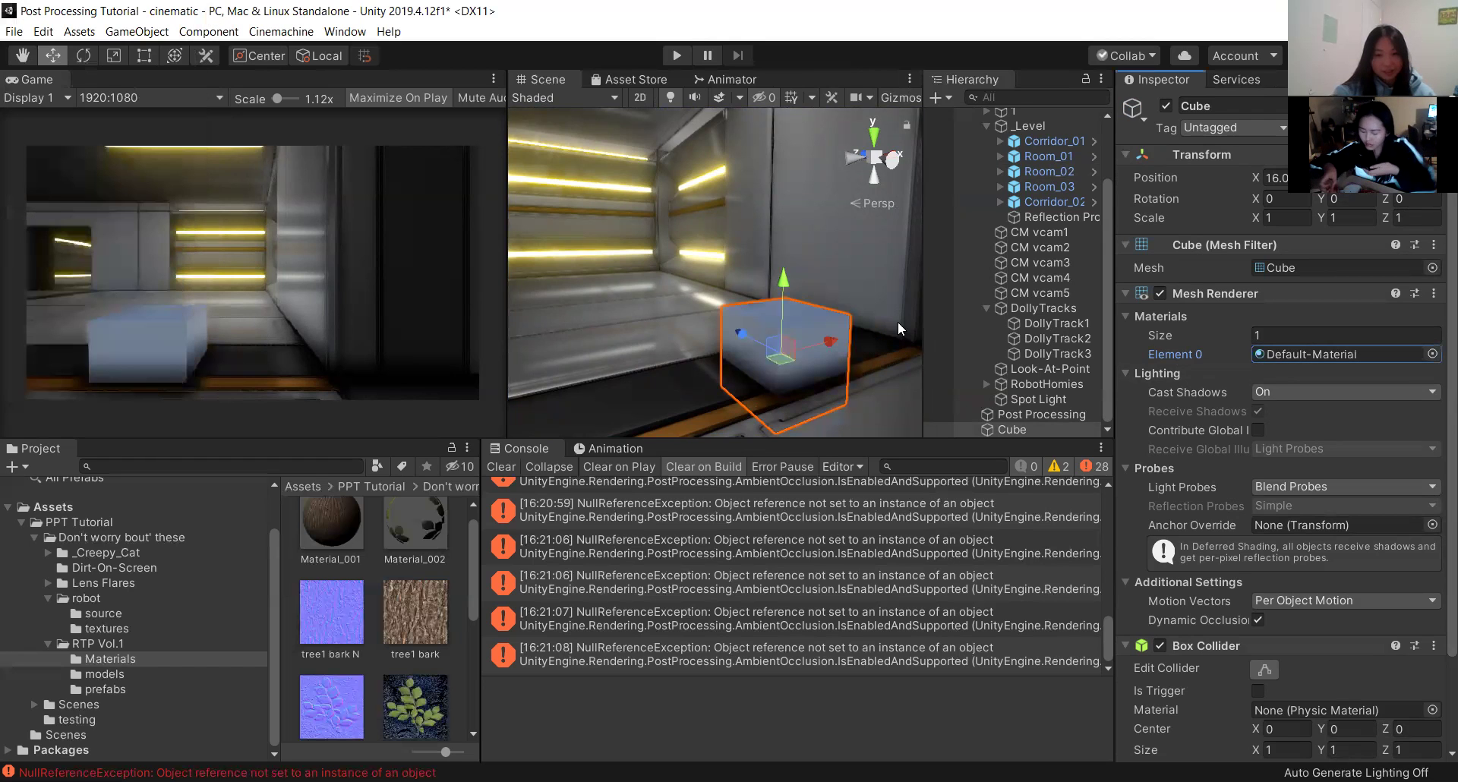
left_click(898, 319)
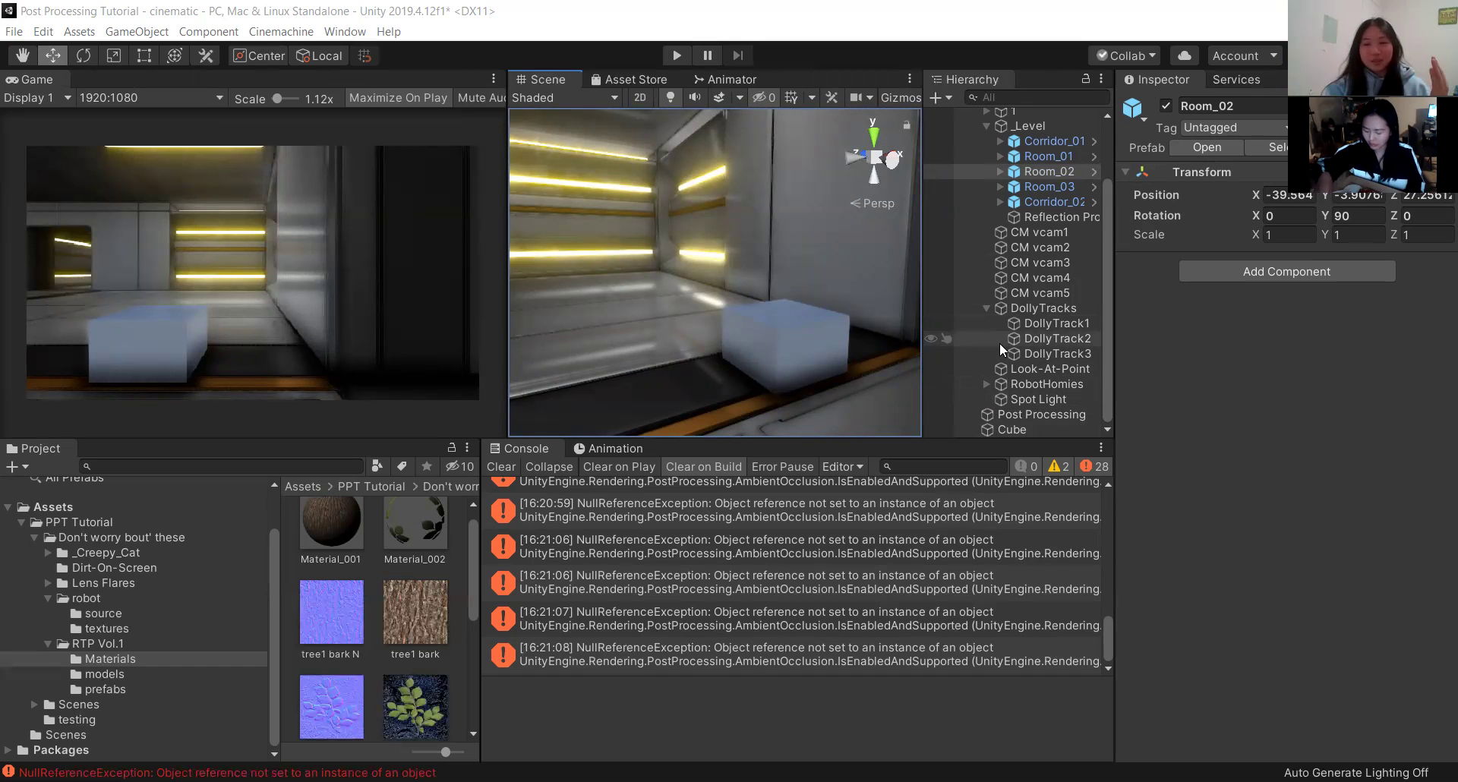
Delete the Cube from the cinematic scene.
left_click(1025, 430)
right_click(1026, 430)
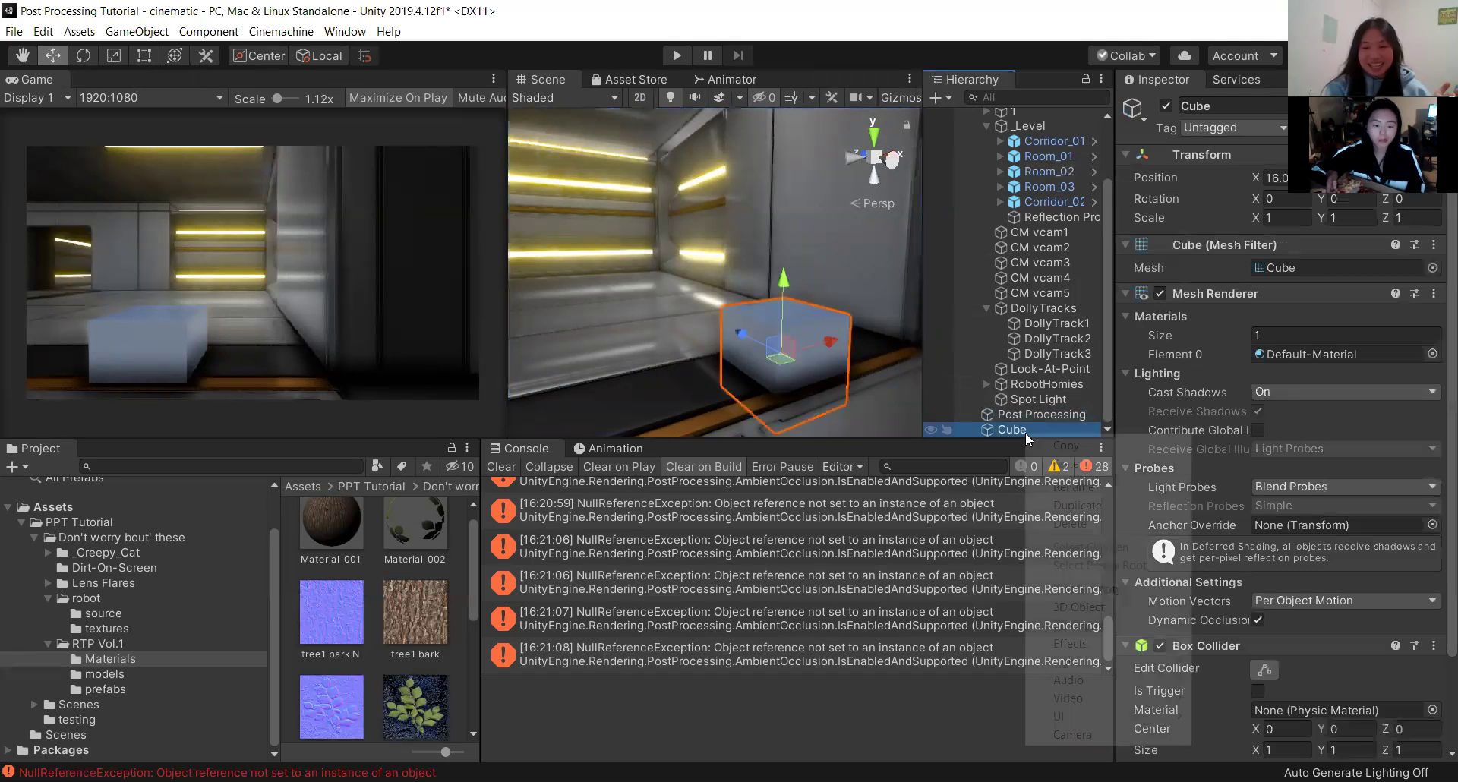
left_click(1089, 523)
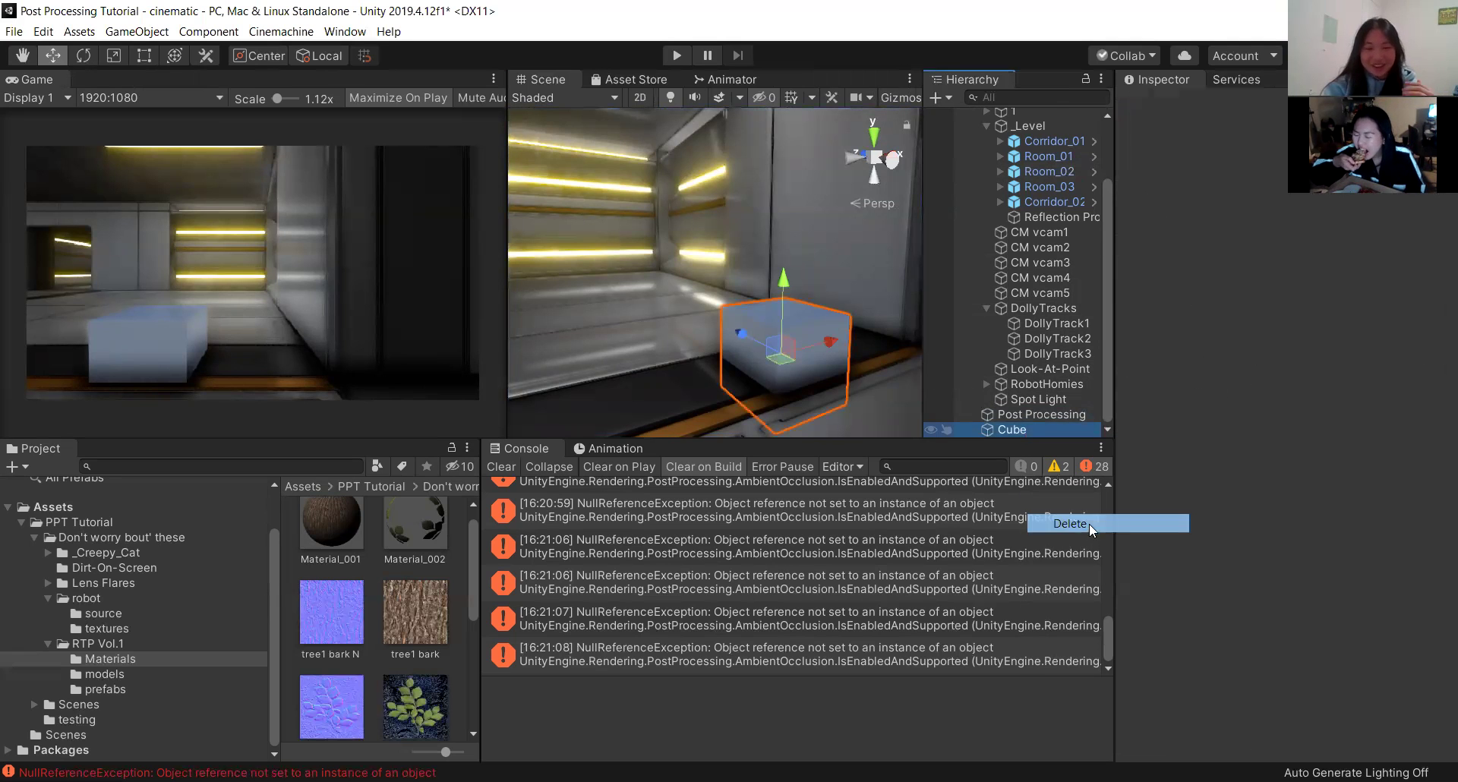
Disable the Post Processing object and enable it again to compare the scene with and without the effects.
left_click(1059, 425)
scroll(1235, 576, "down", 20)
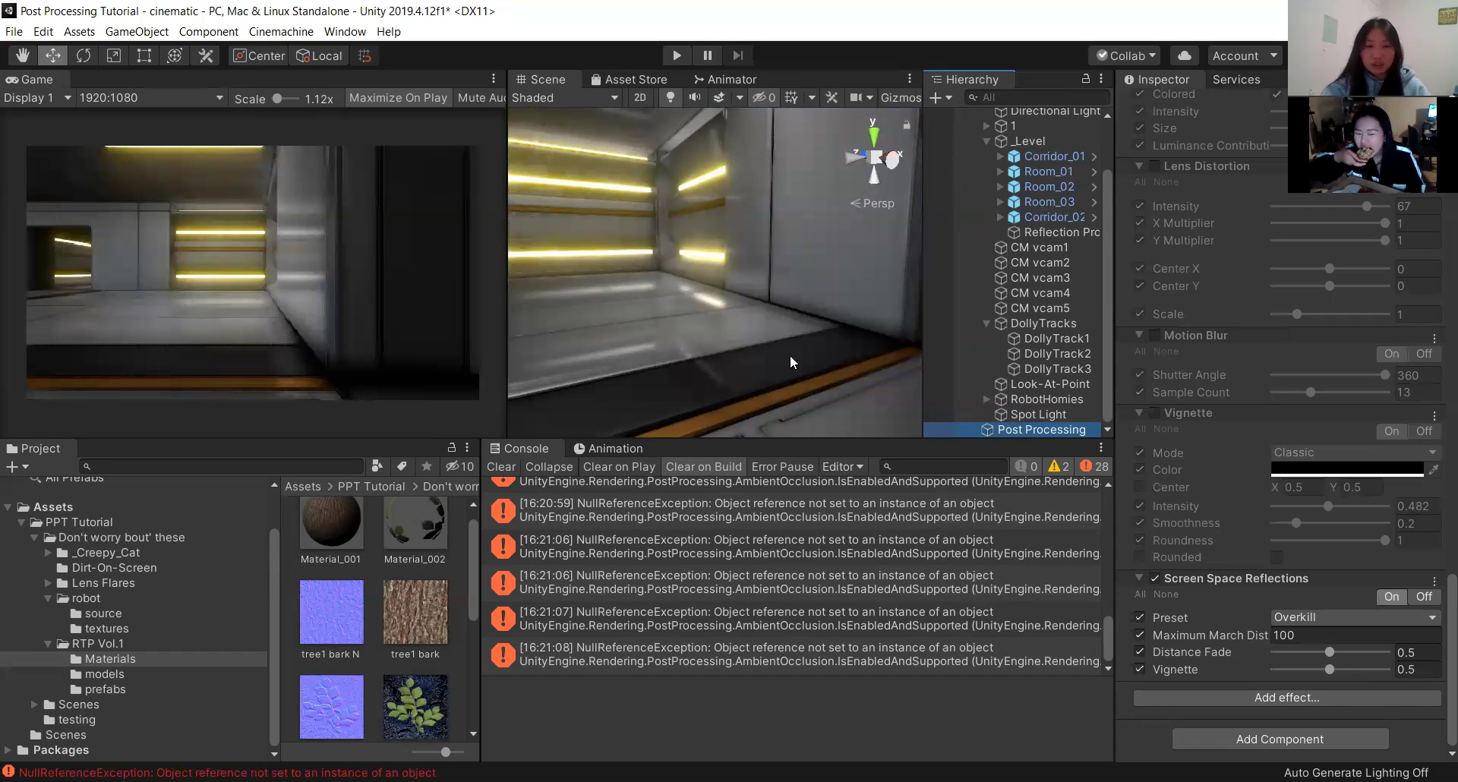
left_click(936, 293)
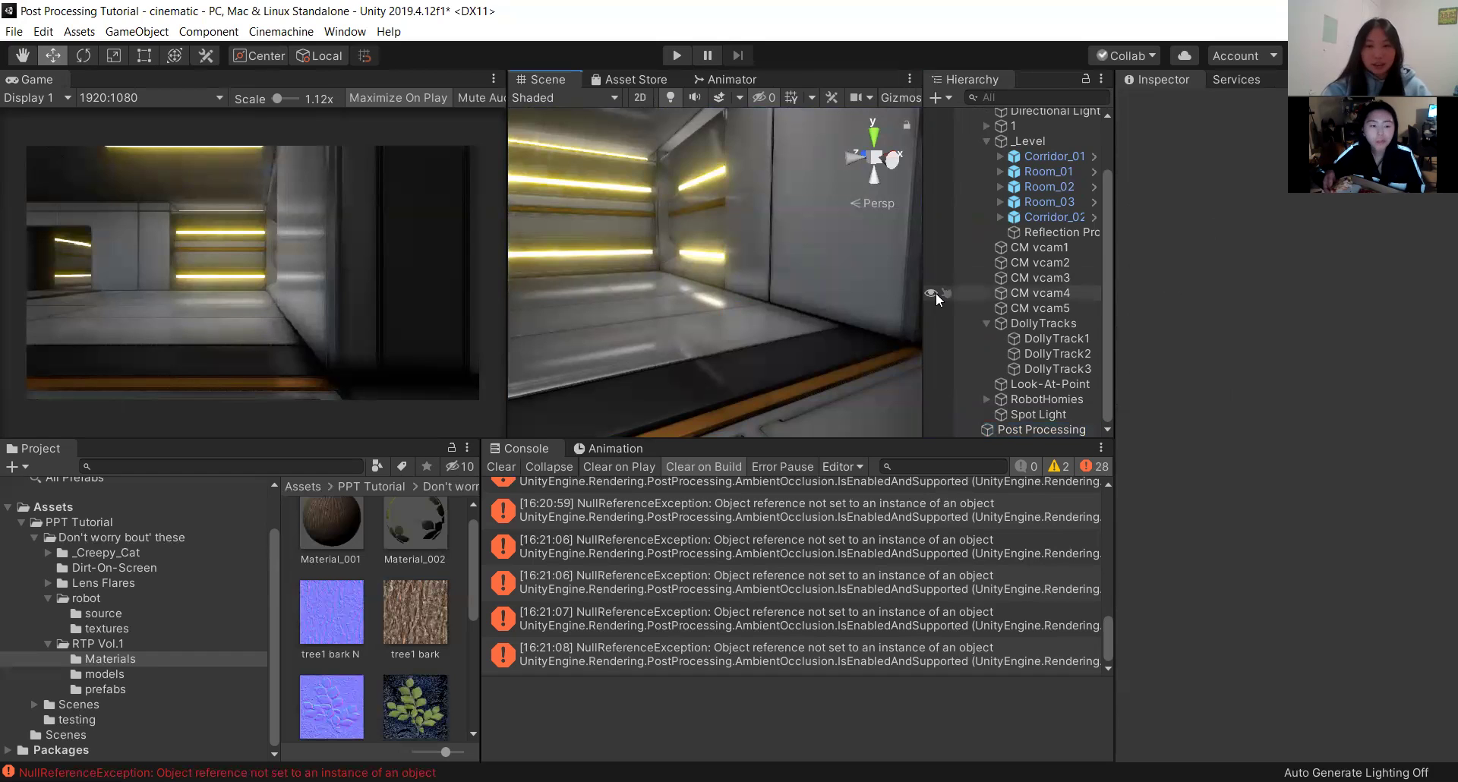
left_click(1009, 432)
left_click(1166, 105)
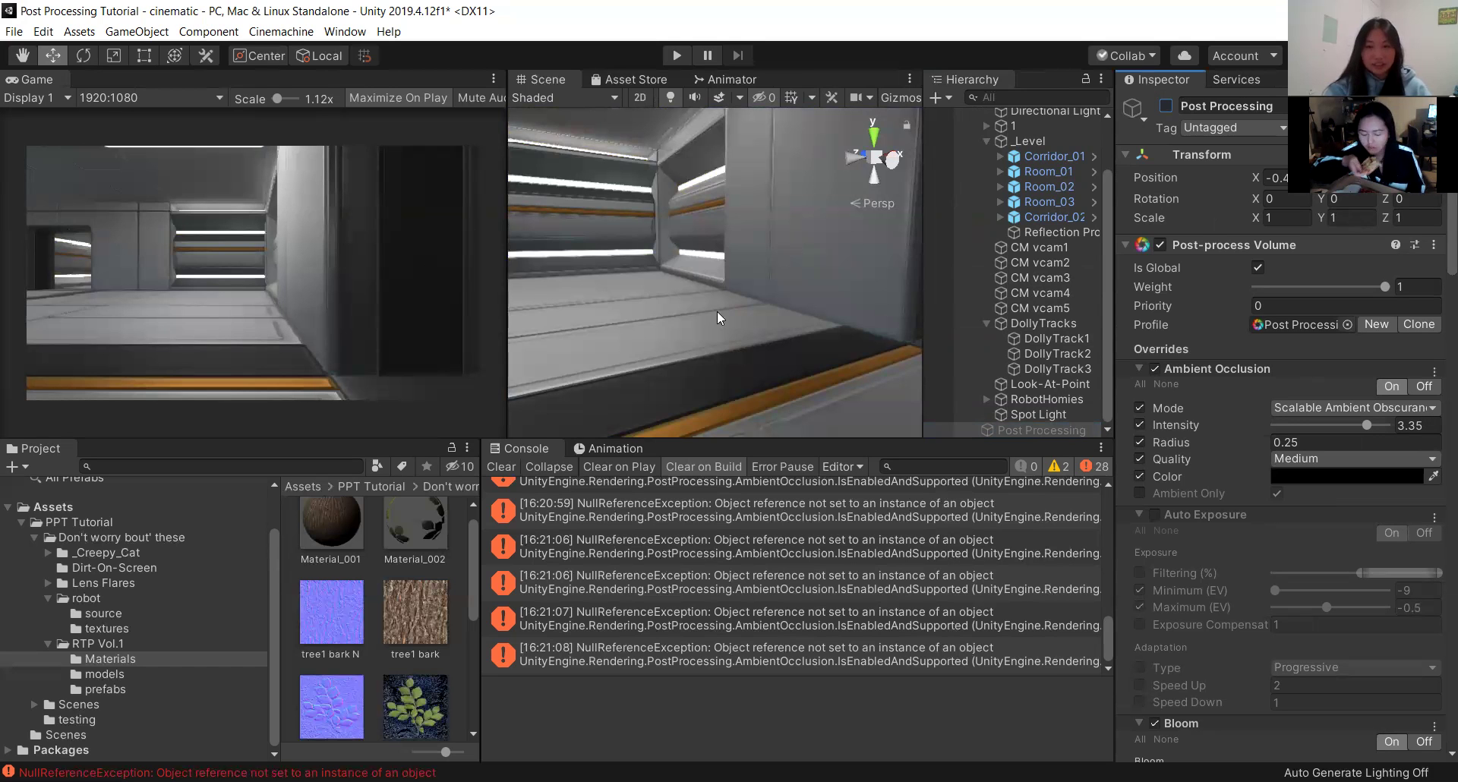
left_click(1167, 106)
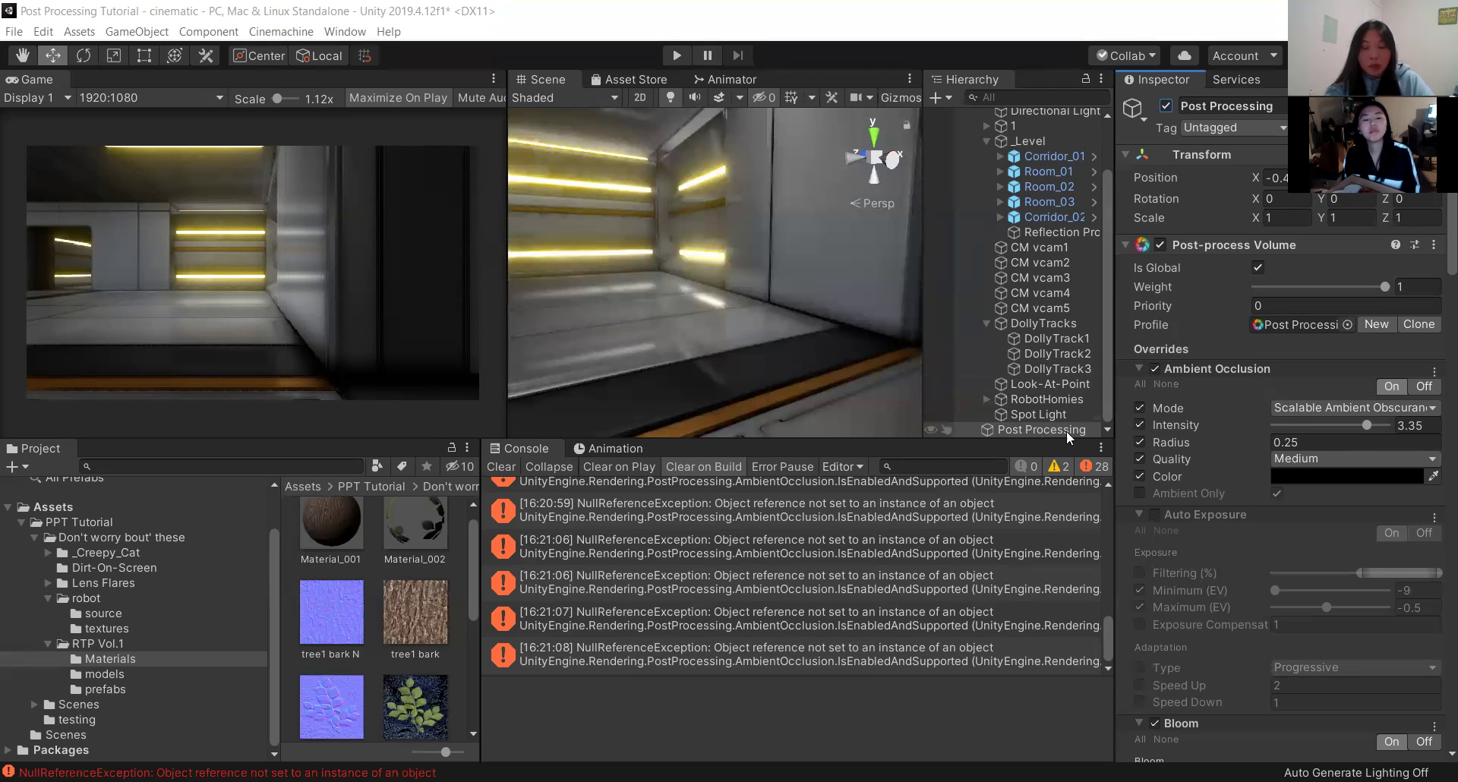
Review the preset options of the Screen Space Reflections effect, leaving it on Overkill.
scroll(1262, 476, "down", 20)
scroll(1256, 571, "down", 10)
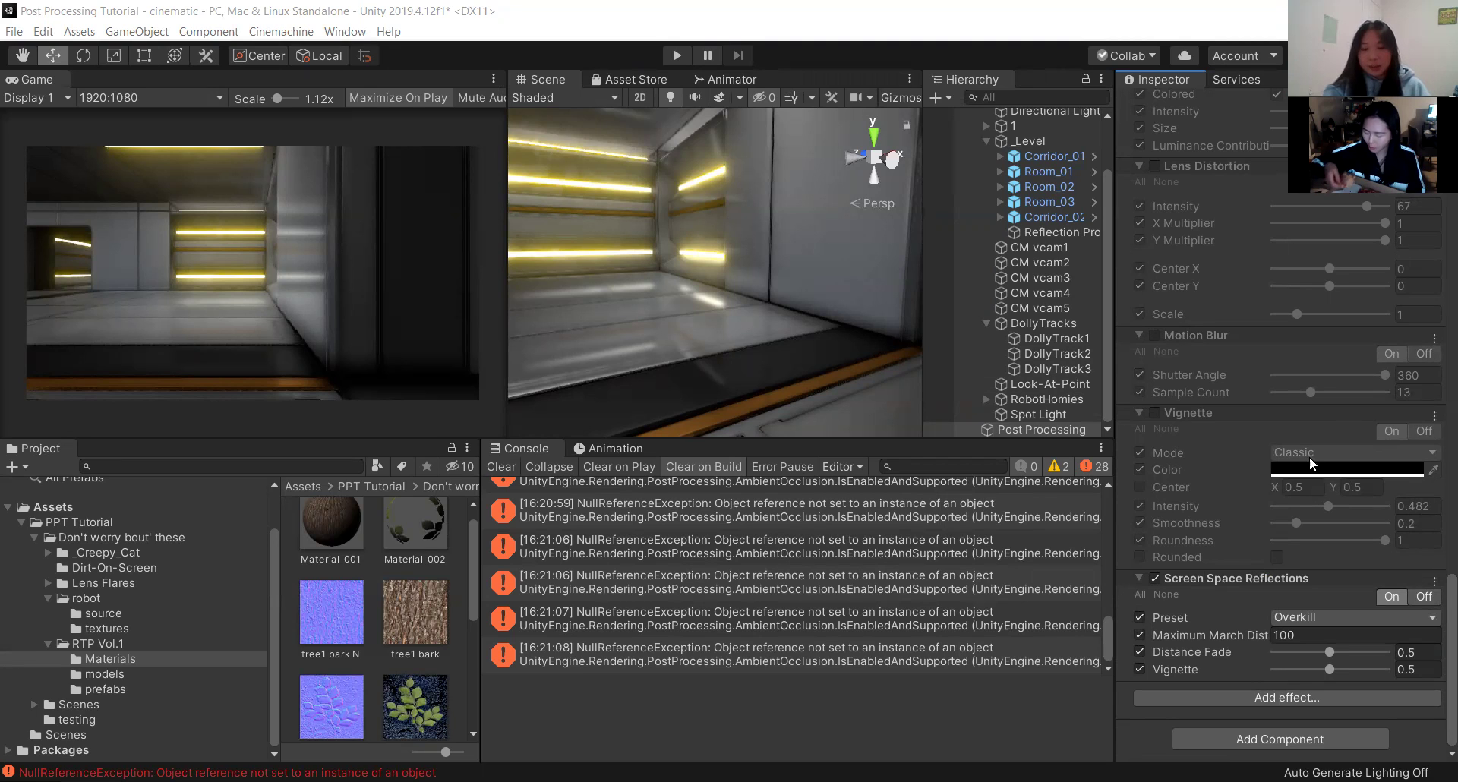
left_click(1315, 618)
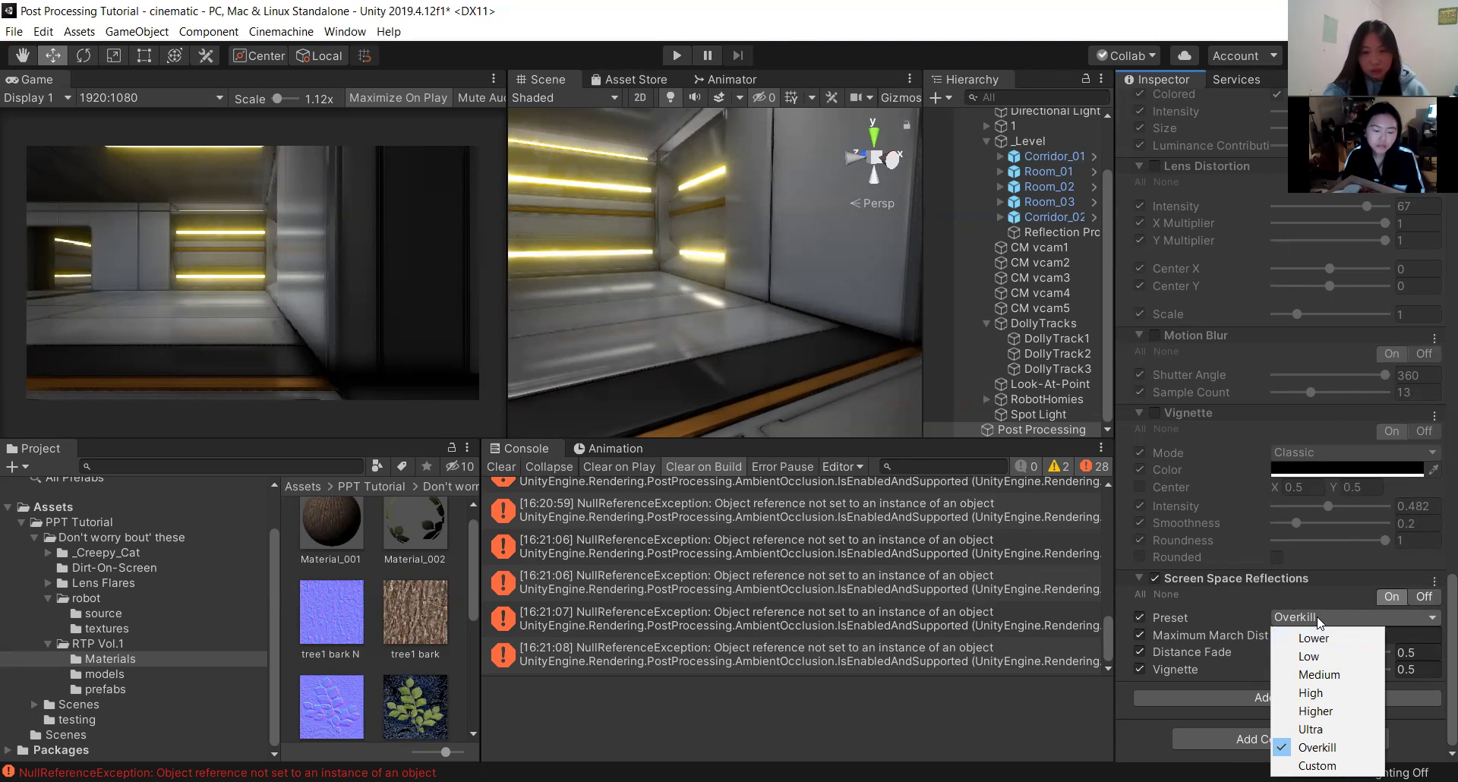
left_click(1300, 524)
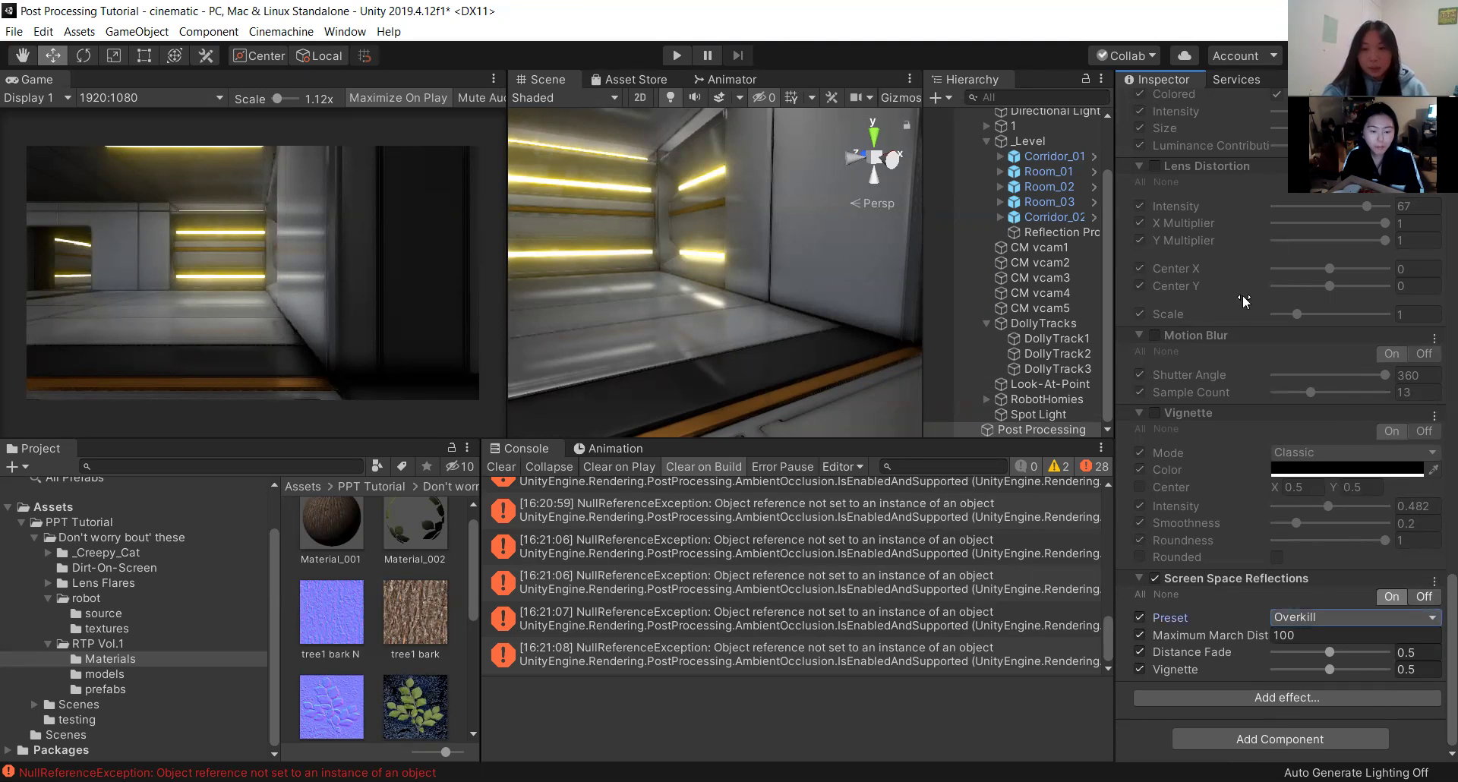
Enable the Vignette effect on the Post Processing volume and view its mode options, keeping Classic.
left_click(1155, 413)
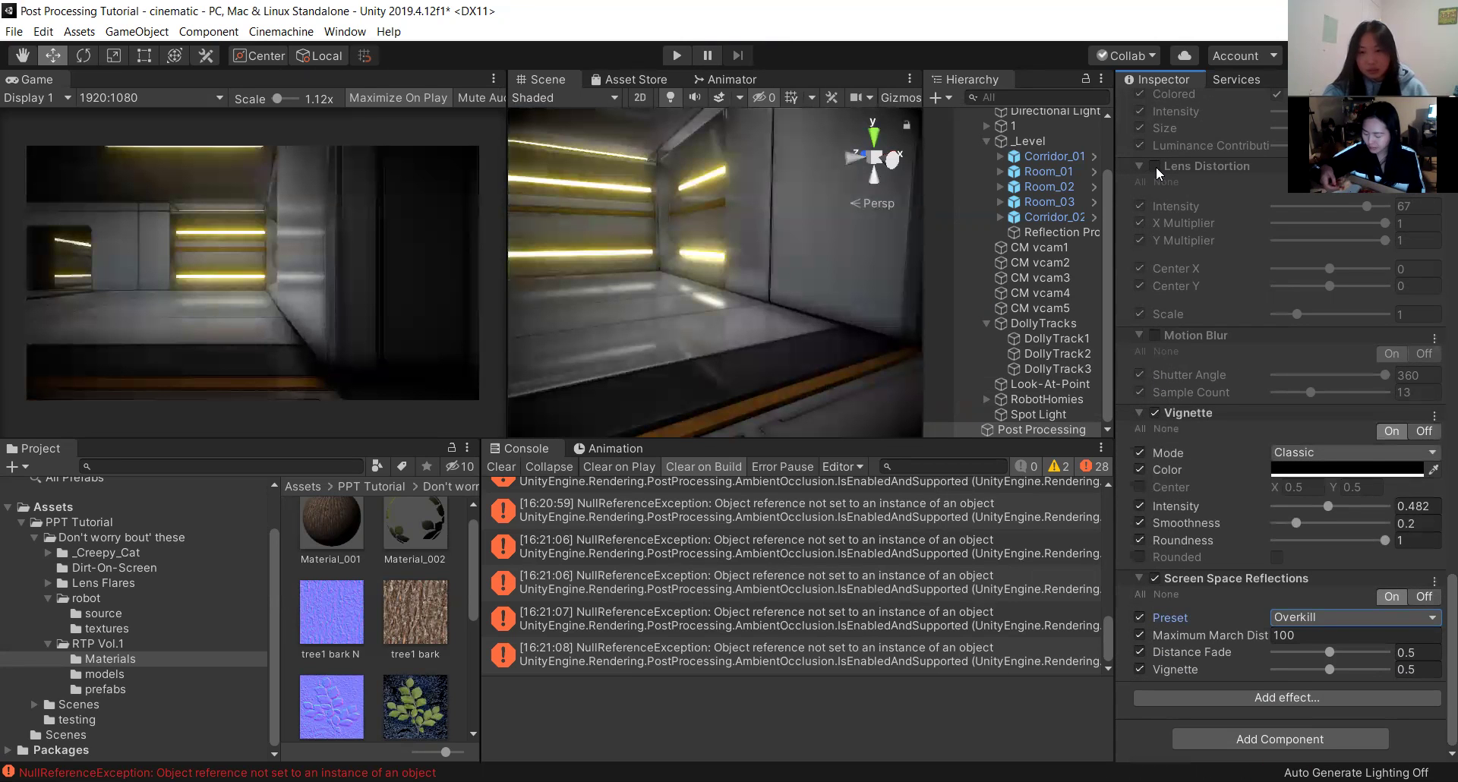
left_click(1298, 452)
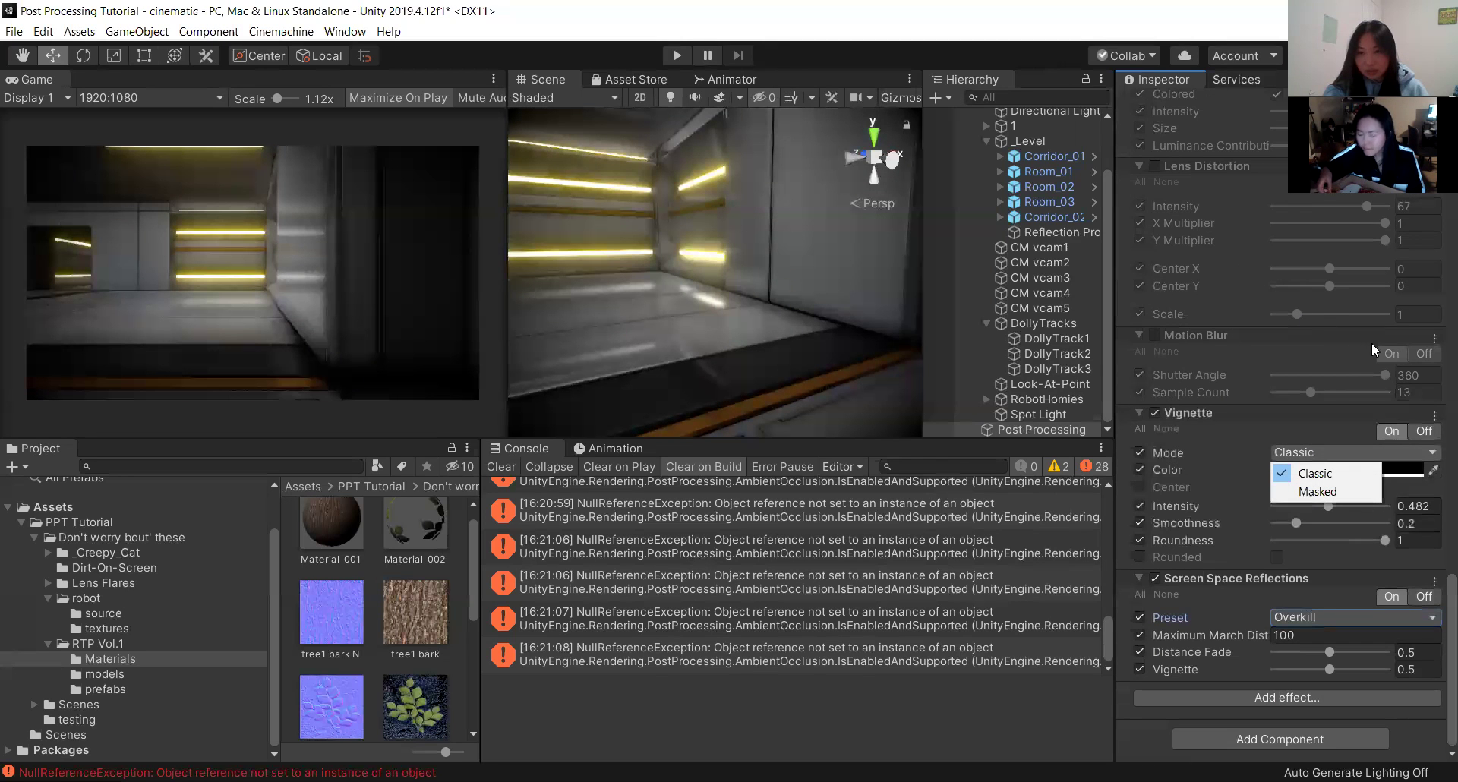
left_click(1432, 616)
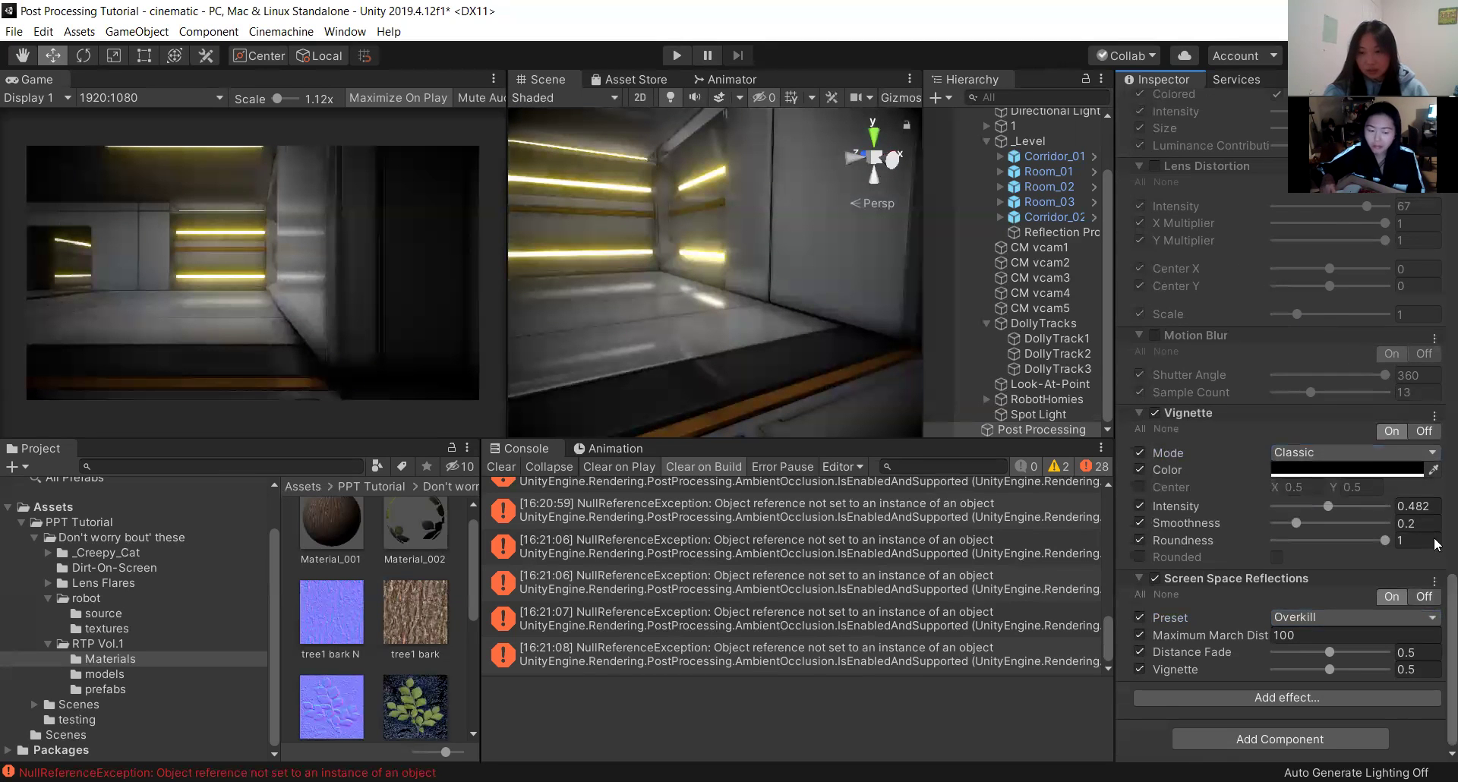
Enable the Motion Blur effect on the Post Processing volume.
scroll(1288, 535, "up", 5)
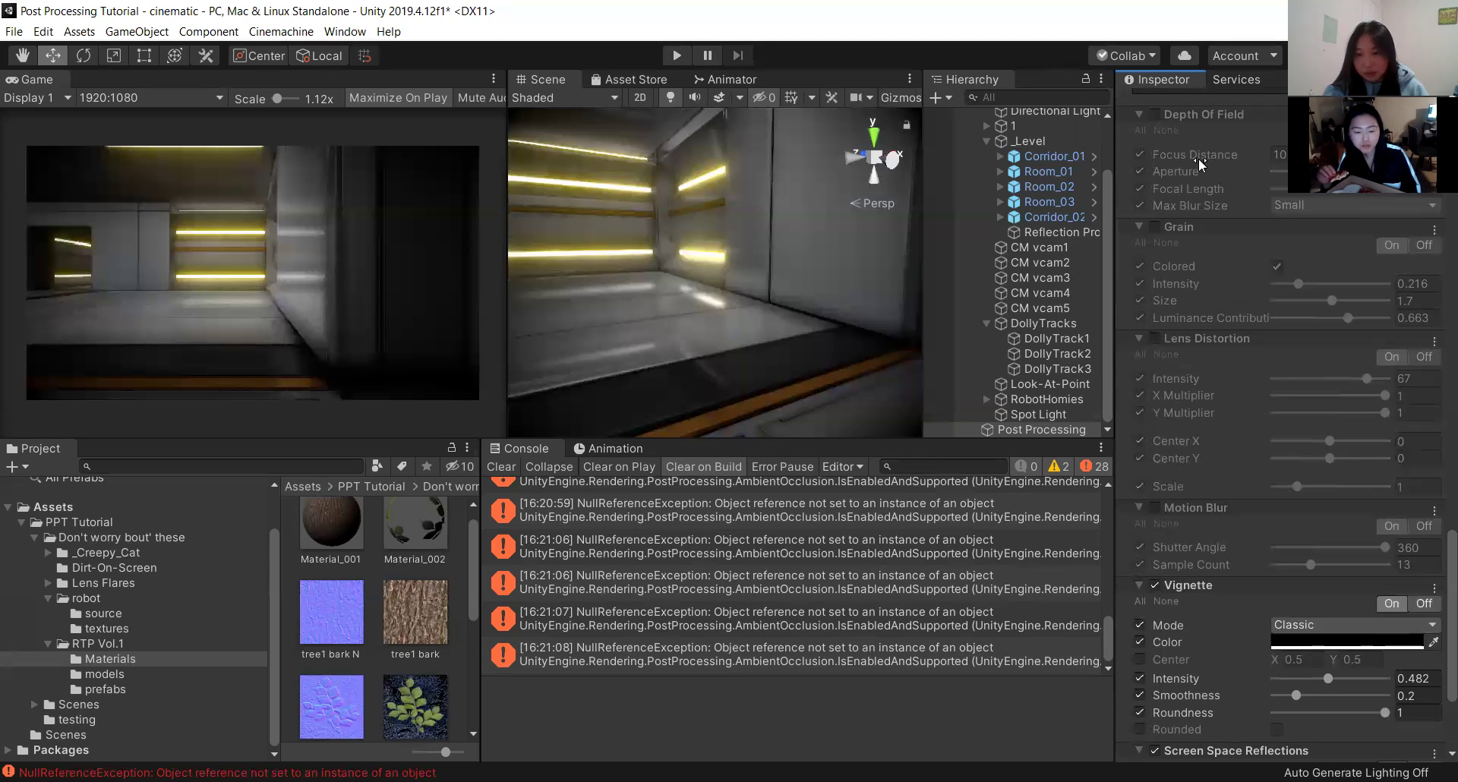
scroll(1194, 450, "up", 2)
scroll(1192, 463, "down", 5)
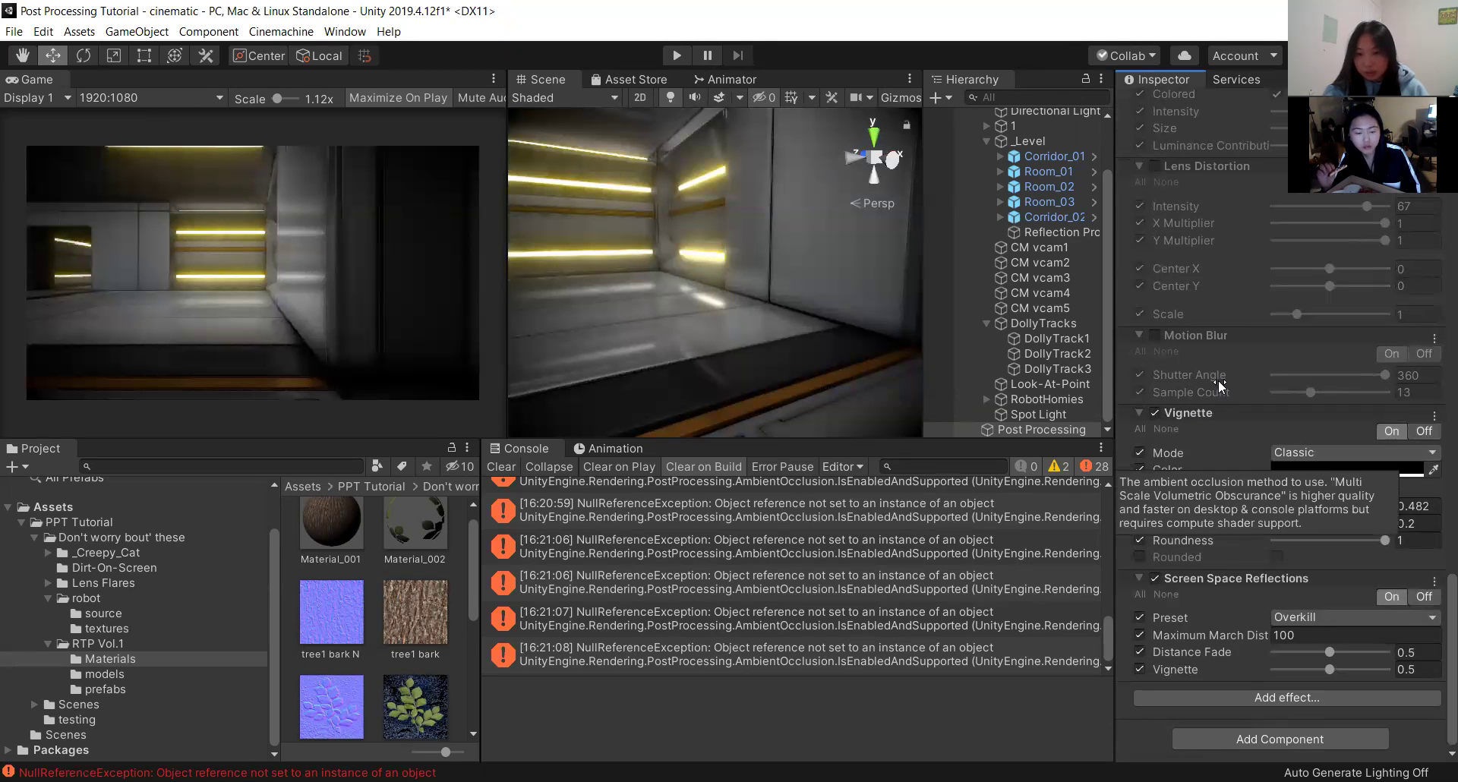
left_click(1155, 335)
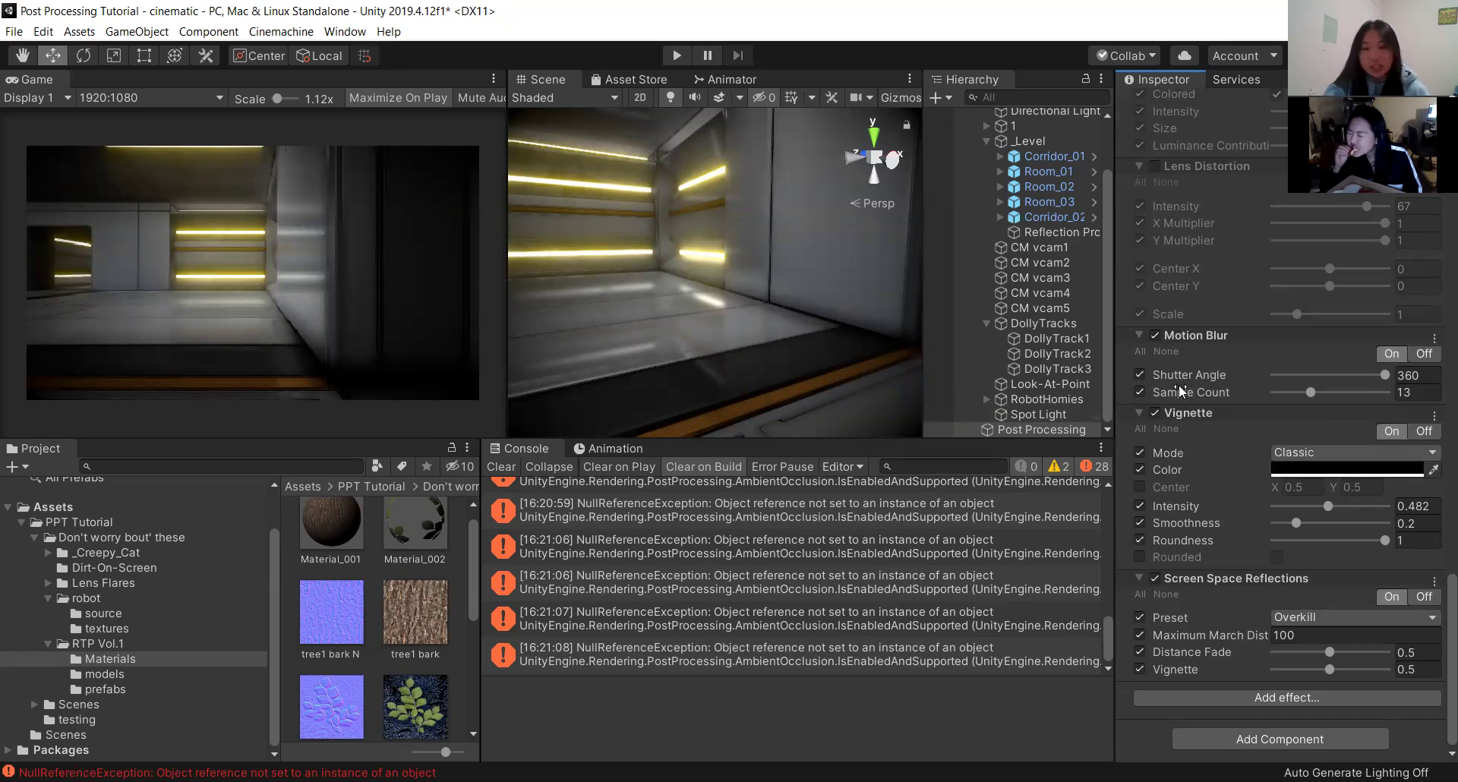
scroll(1190, 370, "up", 5)
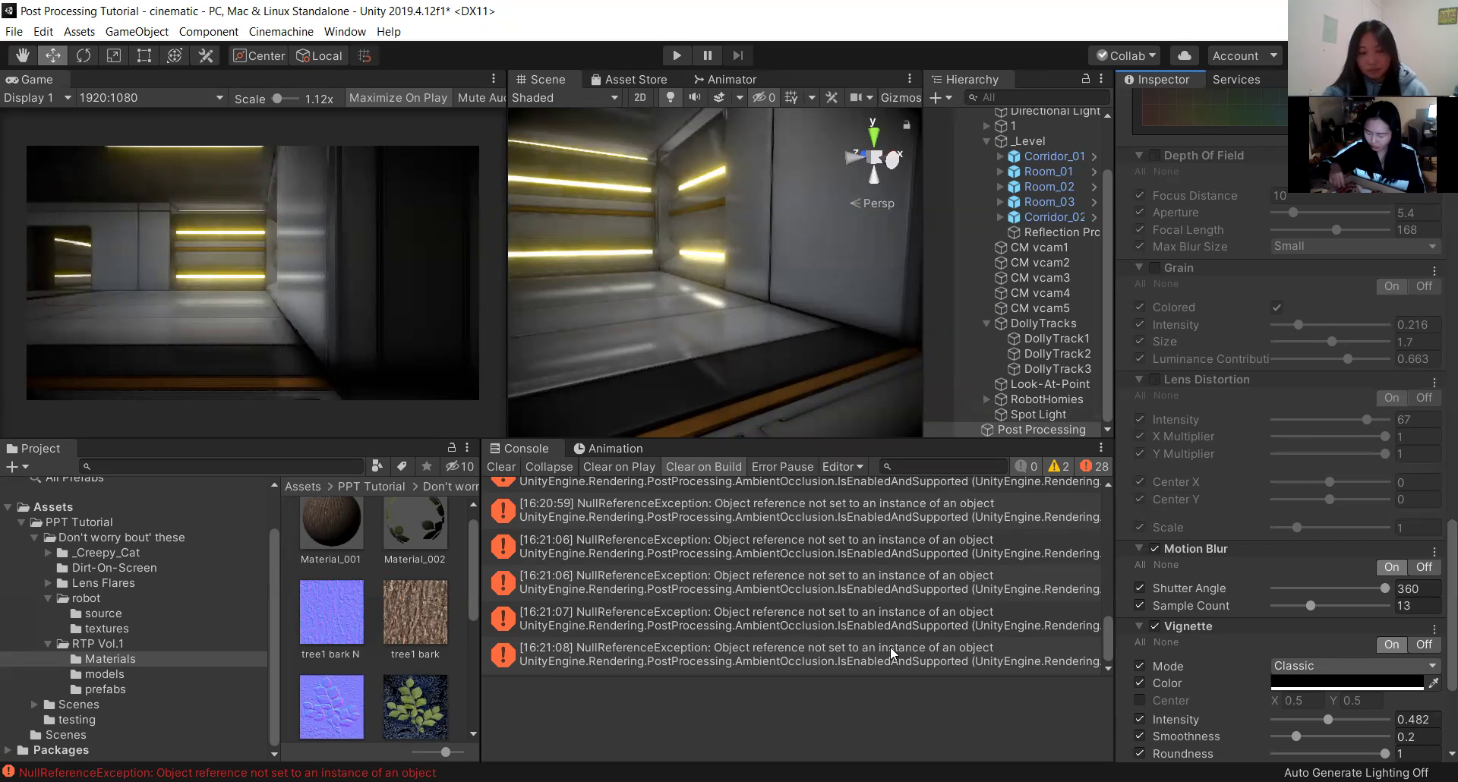
scroll(1216, 486, "down", 5)
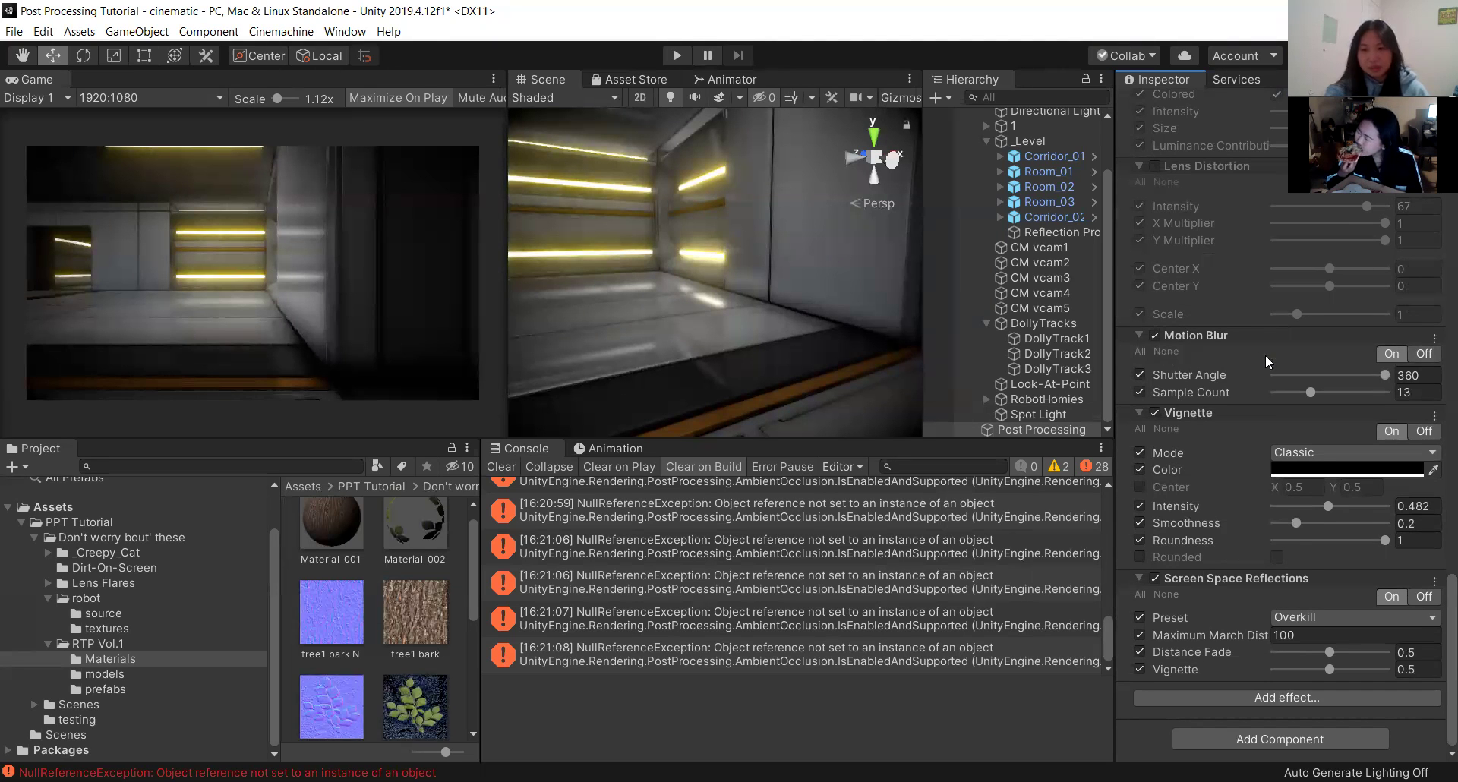
scroll(1321, 363, "up", 3)
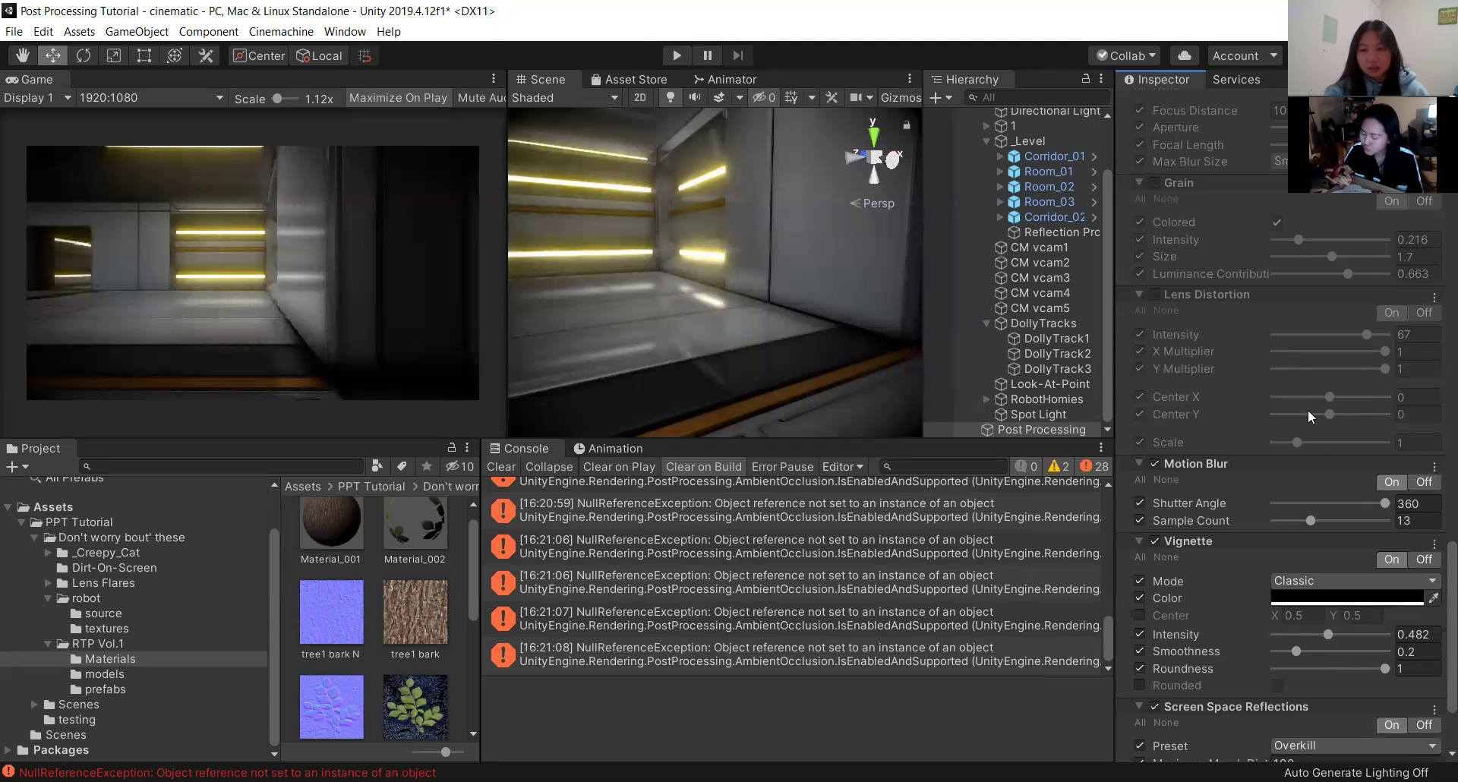
Review the Post-process Volume's effect overrides from Motion Blur back through Color Grading and Bloom to Ambient Occlusion.
scroll(1307, 409, "up", 5)
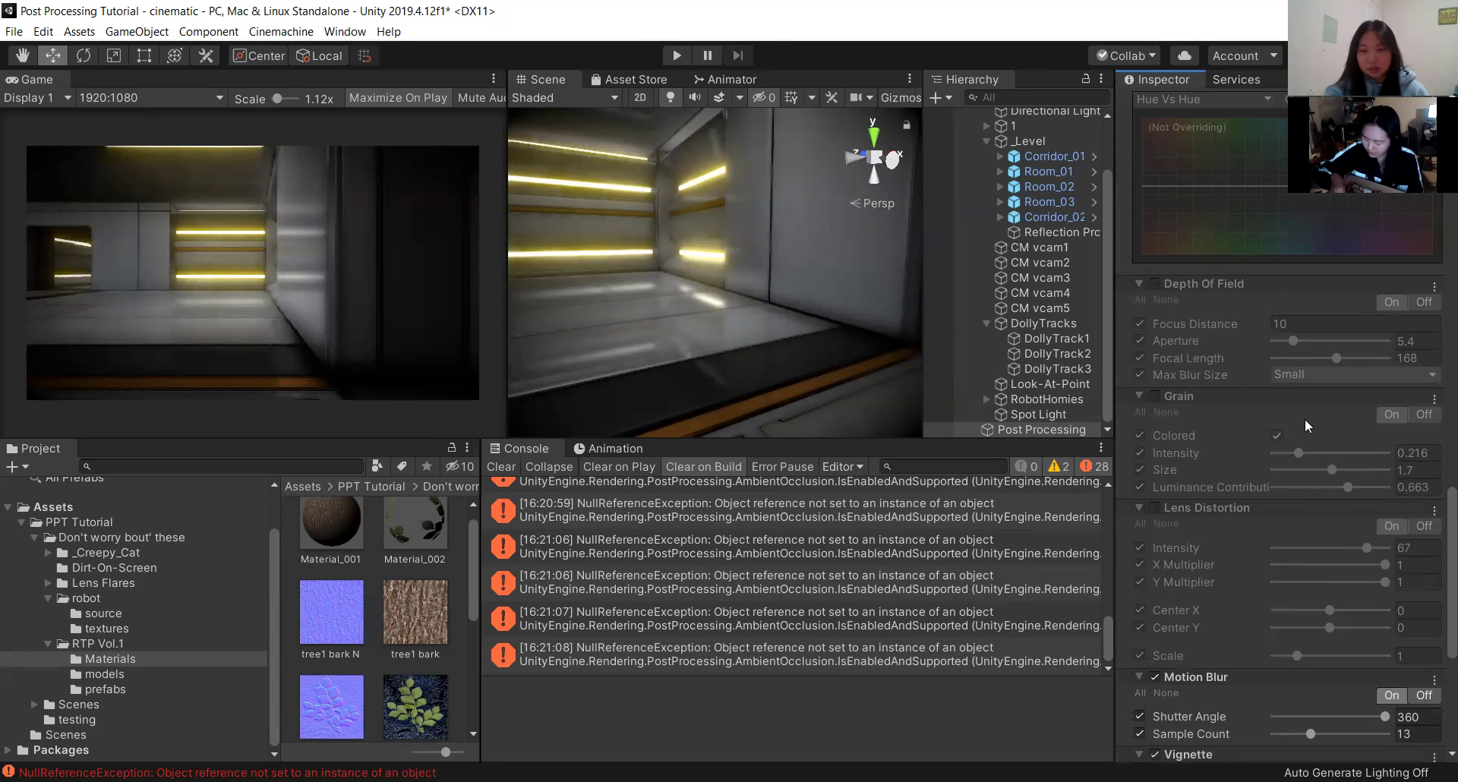
scroll(1372, 433, "up", 1)
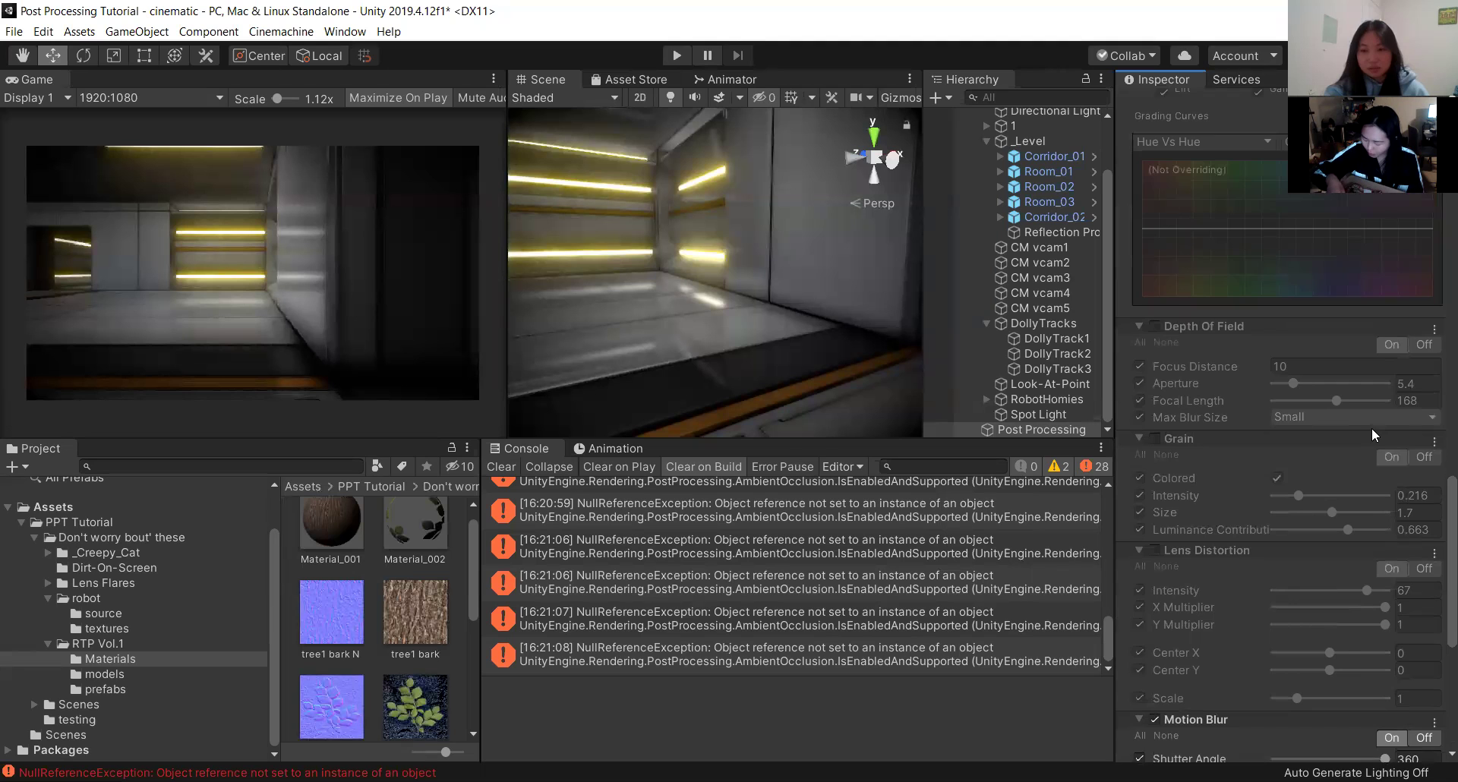
scroll(1371, 427, "up", 3)
scroll(1372, 427, "up", 10)
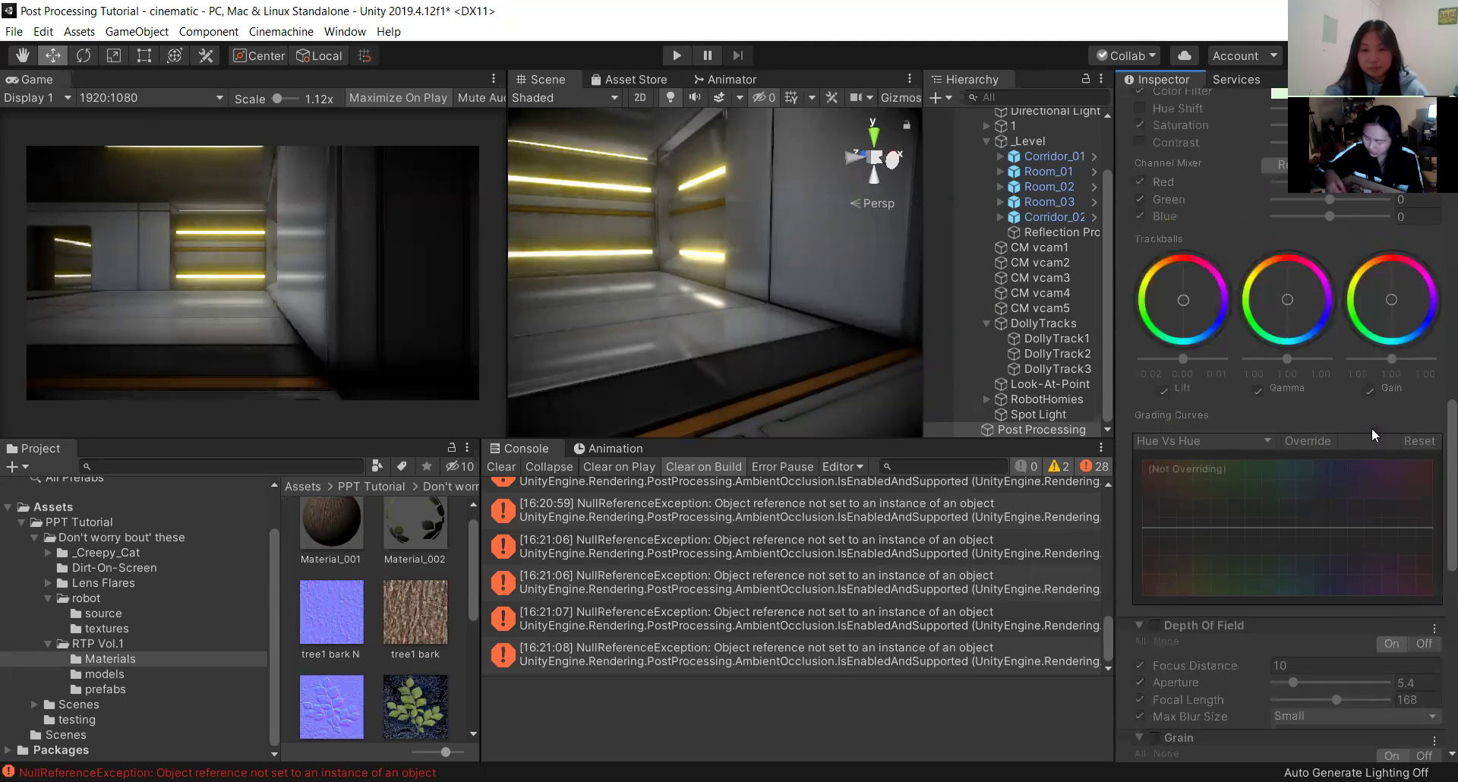
scroll(1371, 427, "up", 6)
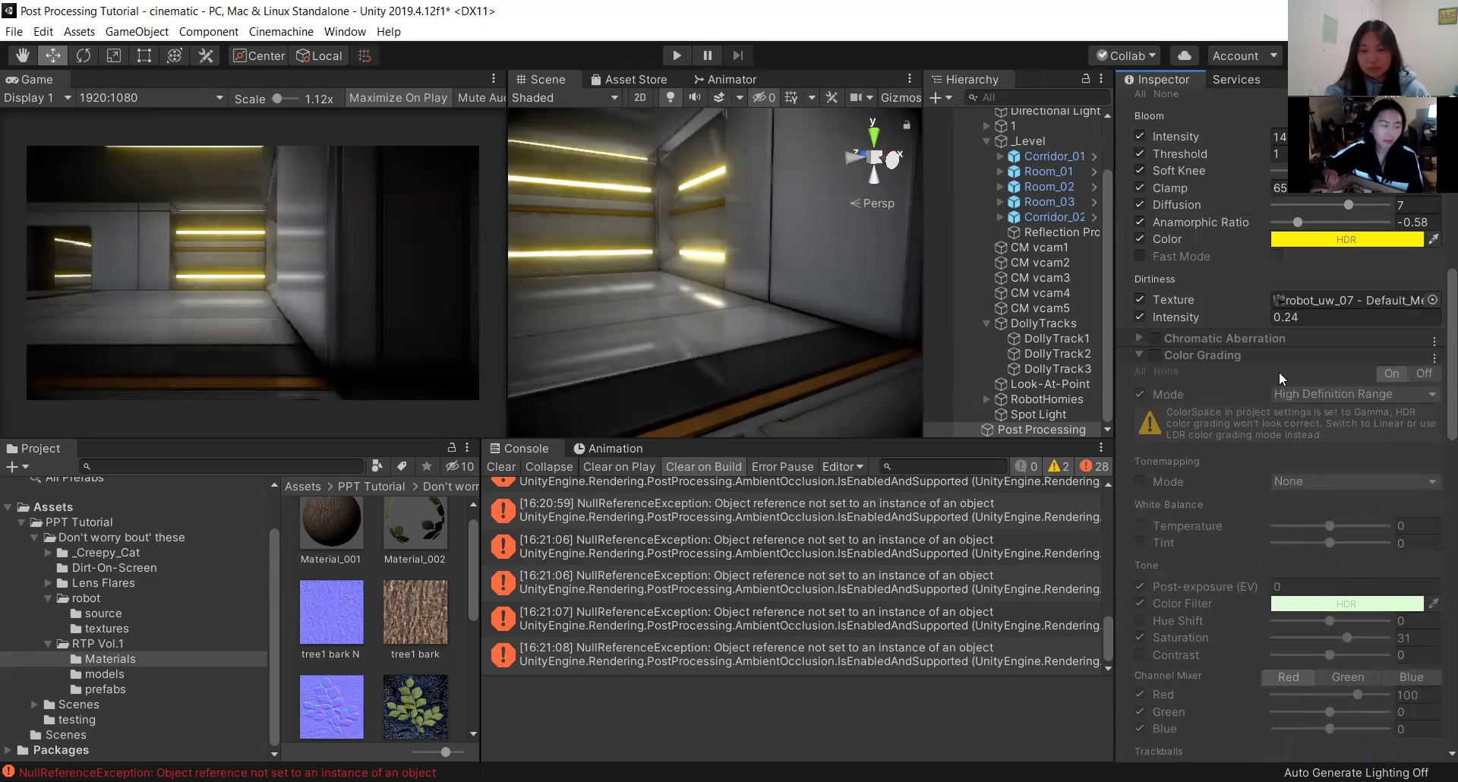
scroll(1281, 377, "up", 5)
scroll(1276, 379, "down", 2)
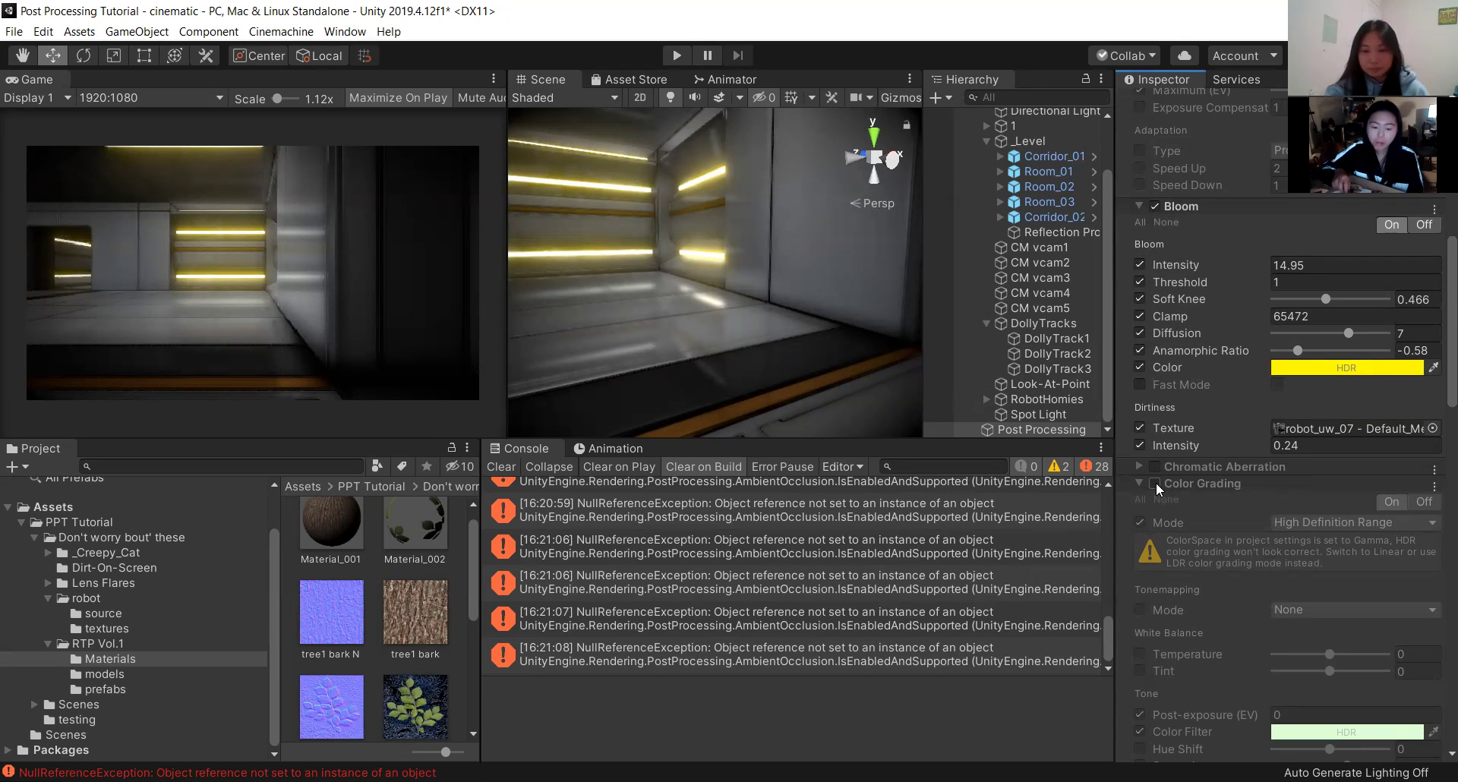
scroll(1227, 438, "up", 2)
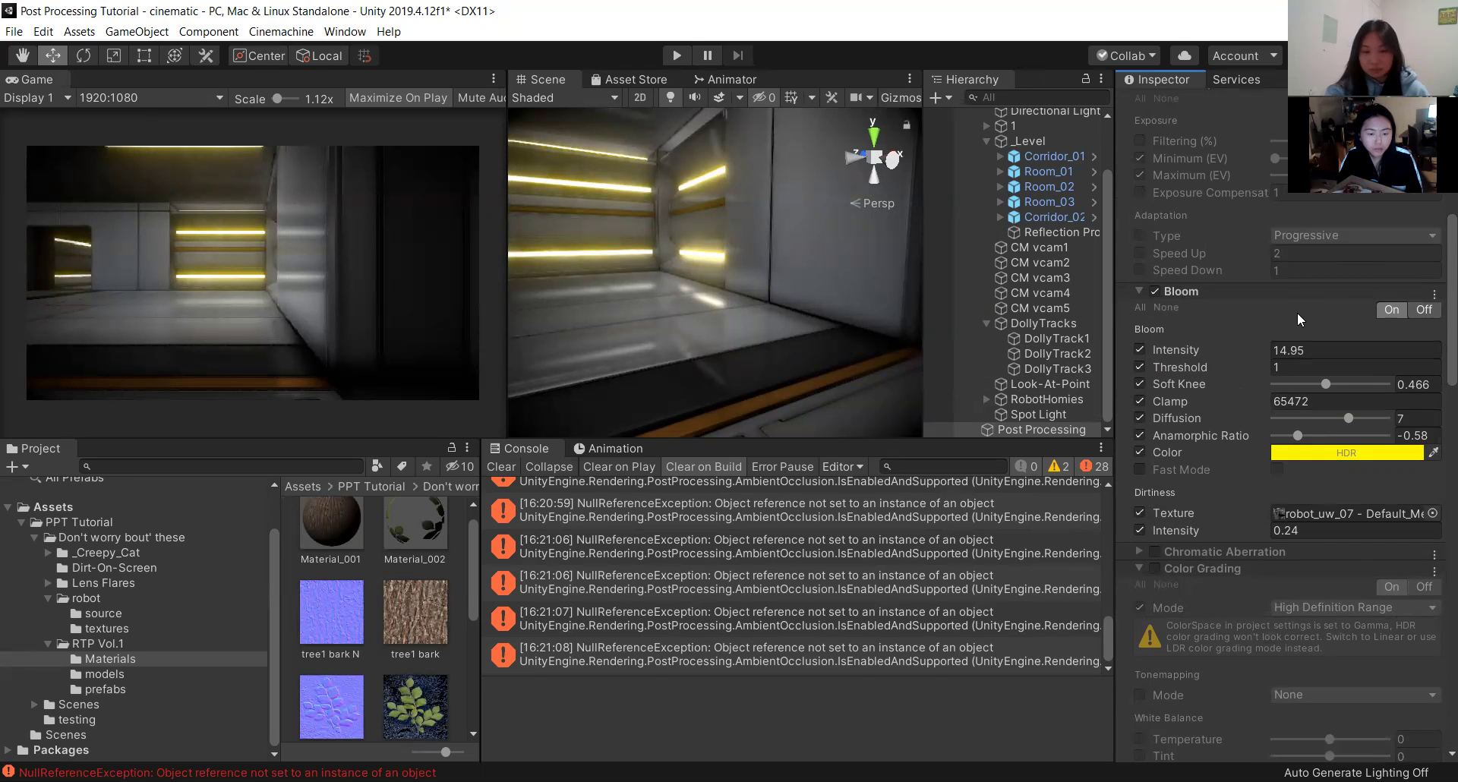
scroll(1296, 311, "up", 4)
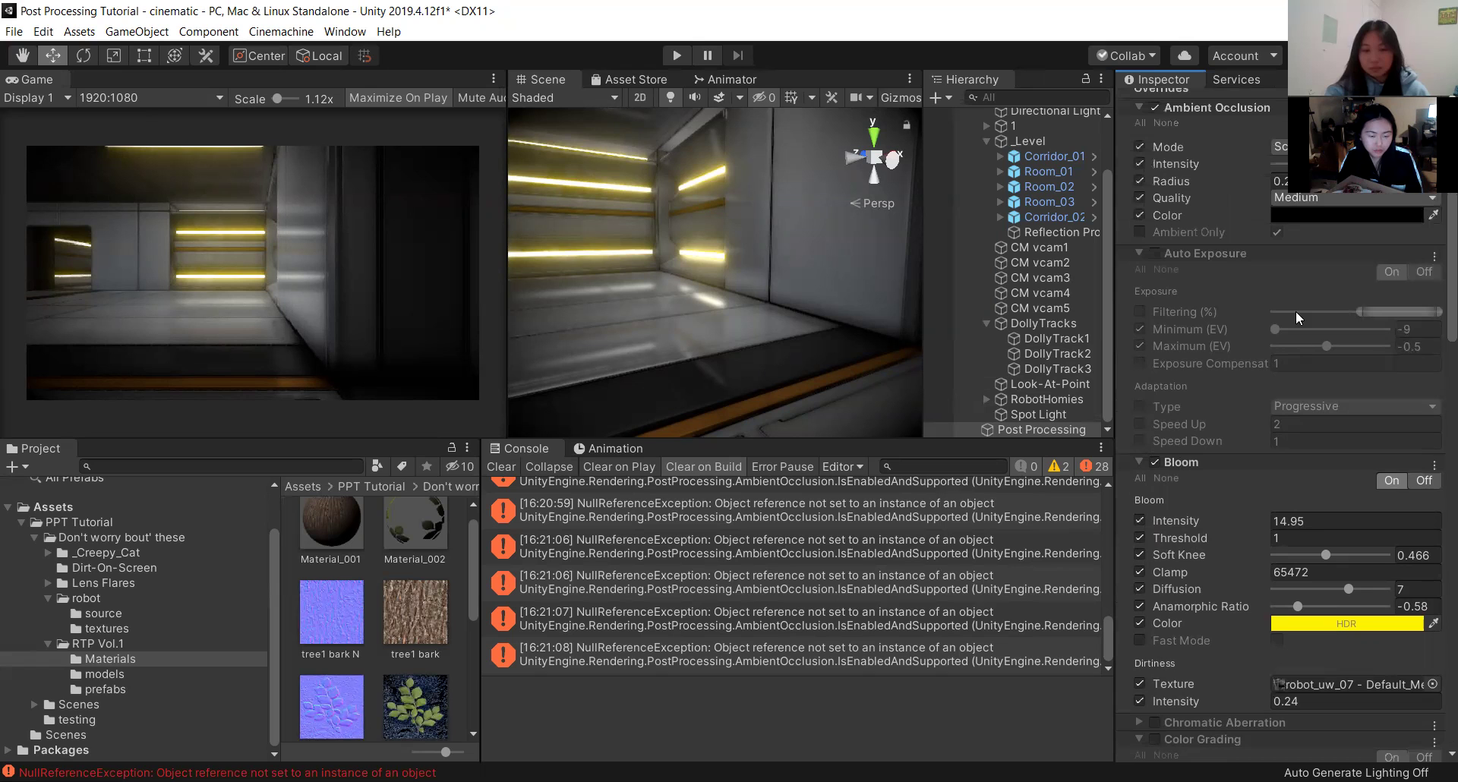
scroll(1299, 319, "up", 3)
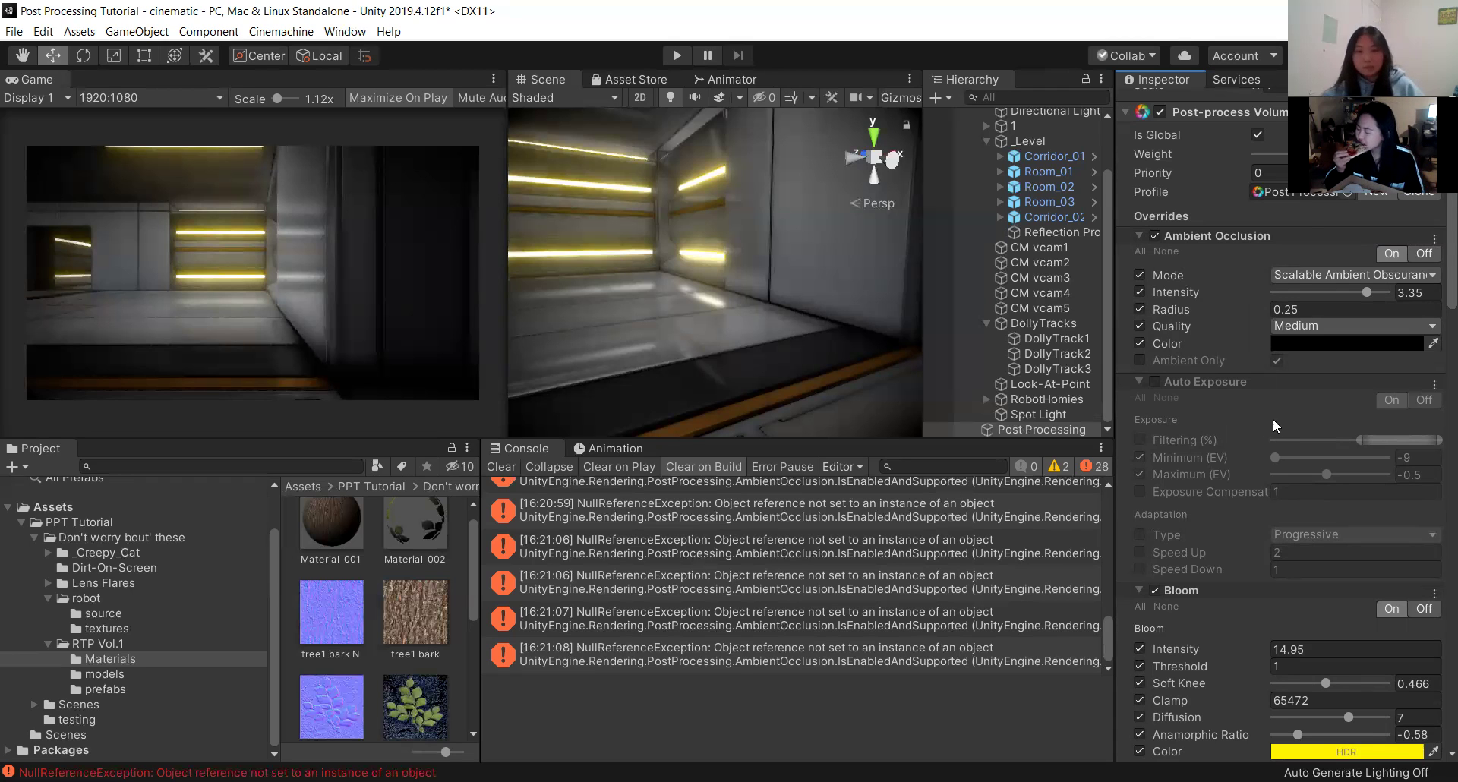
scroll(1289, 463, "up", 4)
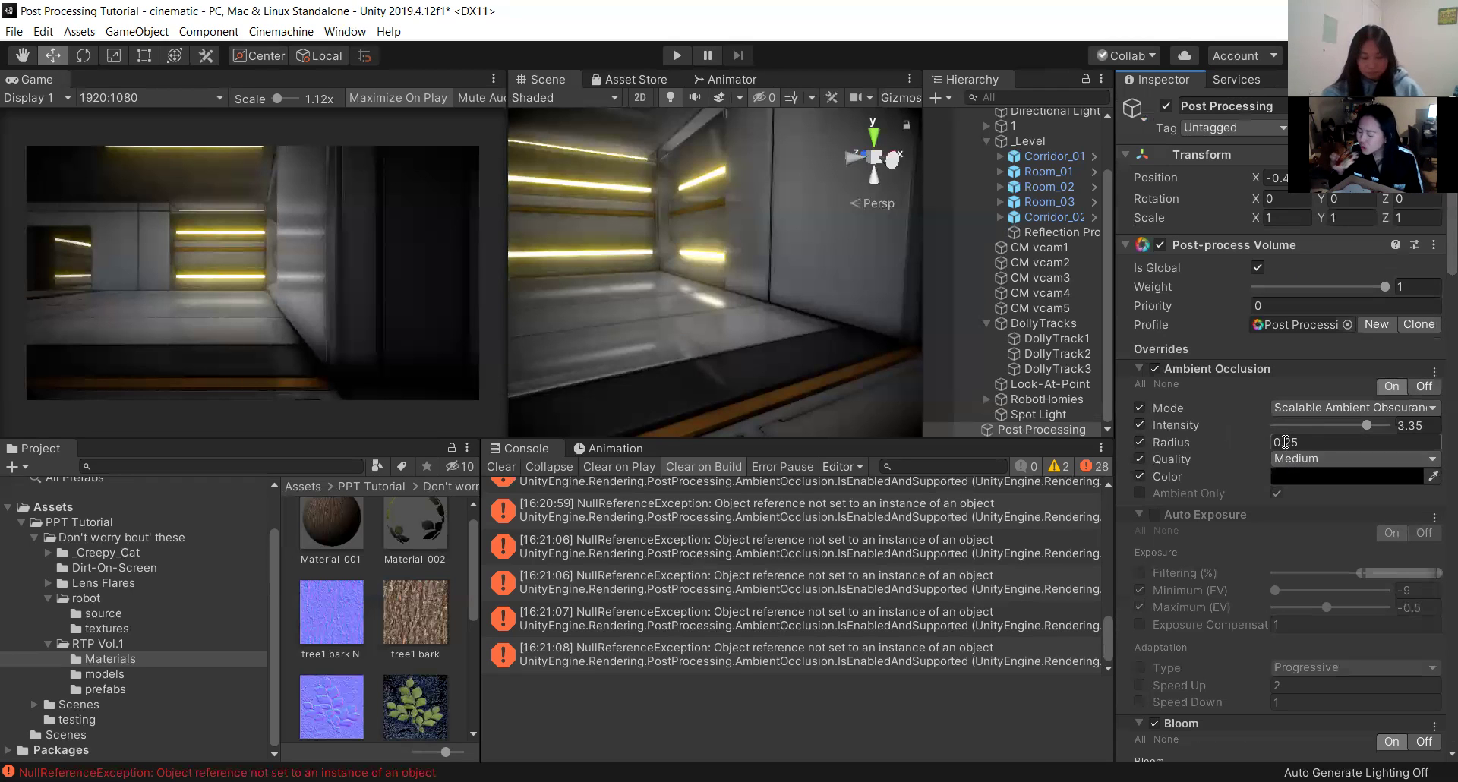